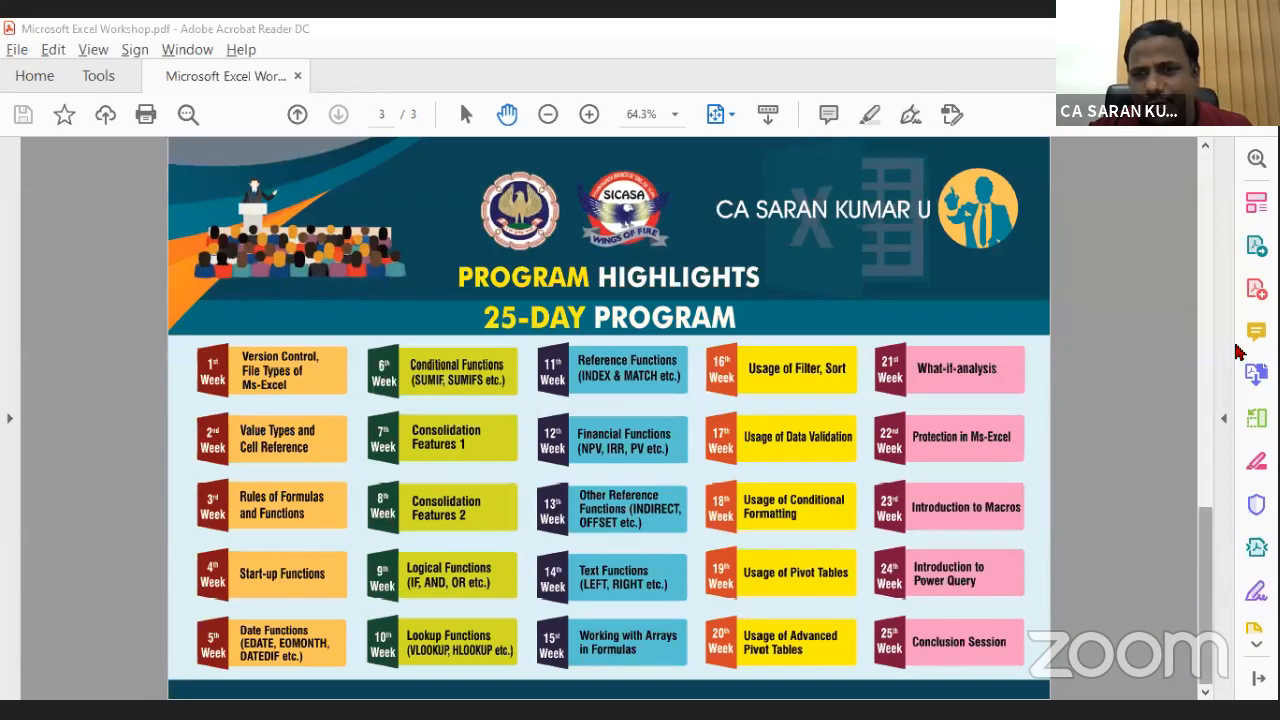
Scroll the Excel workshop PDF to page 2 with the 'We have to know' topic list.
drag(1206, 645, 1236, 412)
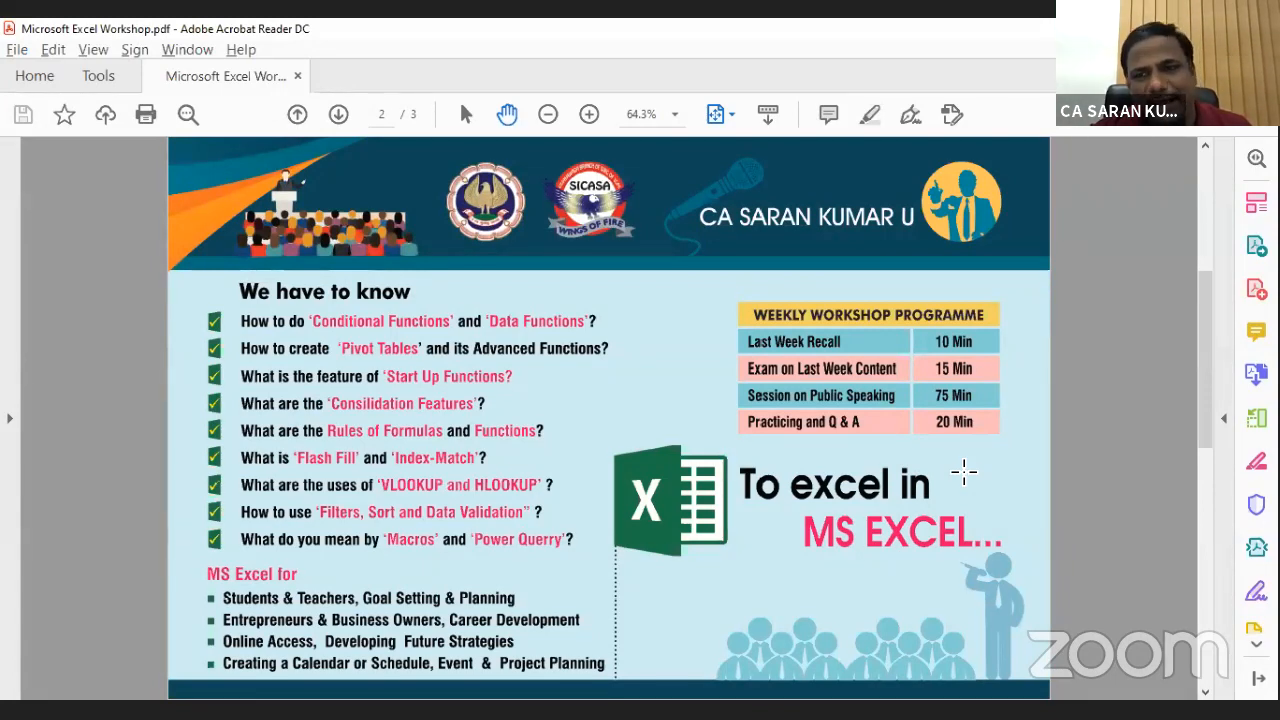
Scroll down to page 3 of 3, the 25-Day Program Highlights weekly schedule.
drag(1212, 412, 1218, 620)
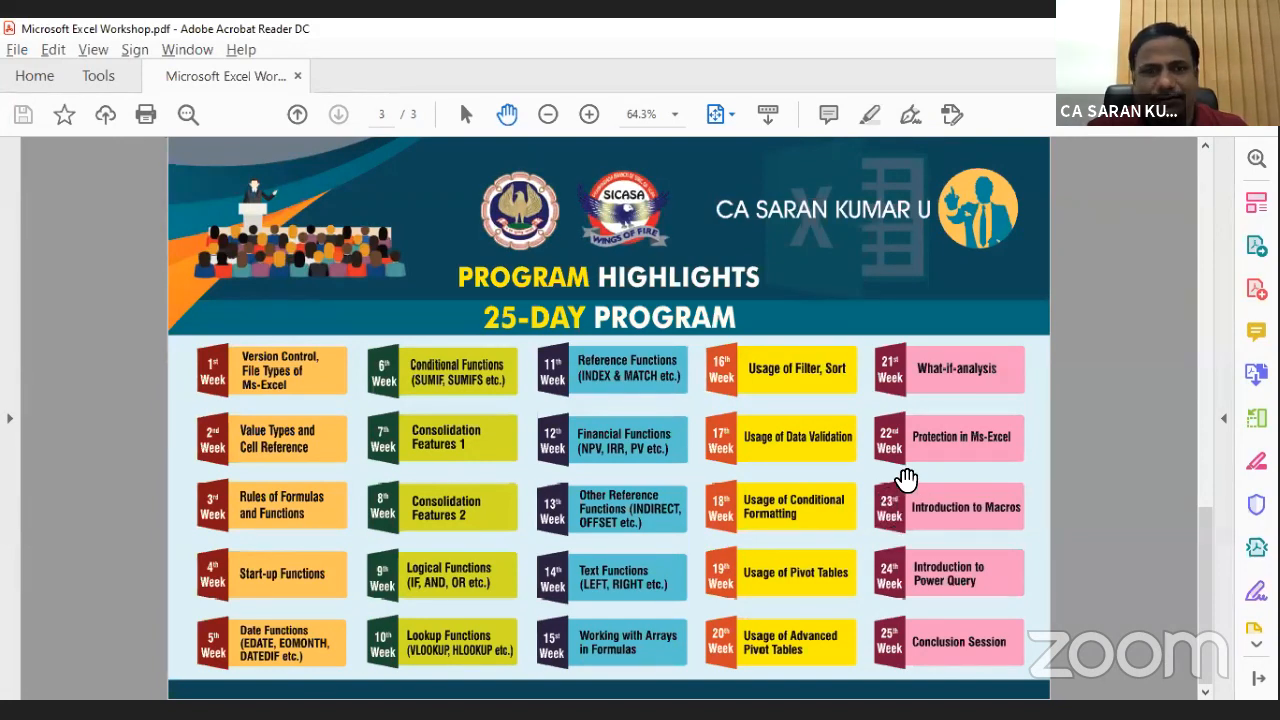
Draw a selection rectangle over the week 23 Macros and week 24 Power Query boxes.
drag(866, 481, 1030, 598)
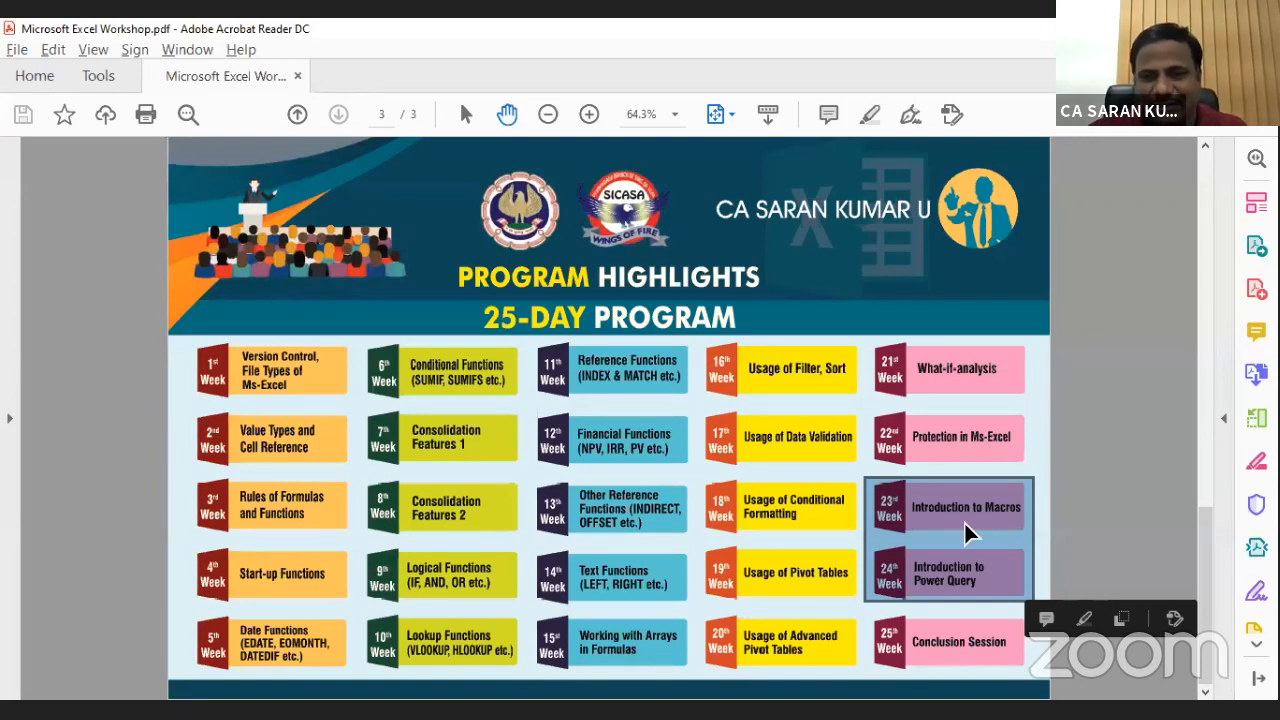
click(965, 523)
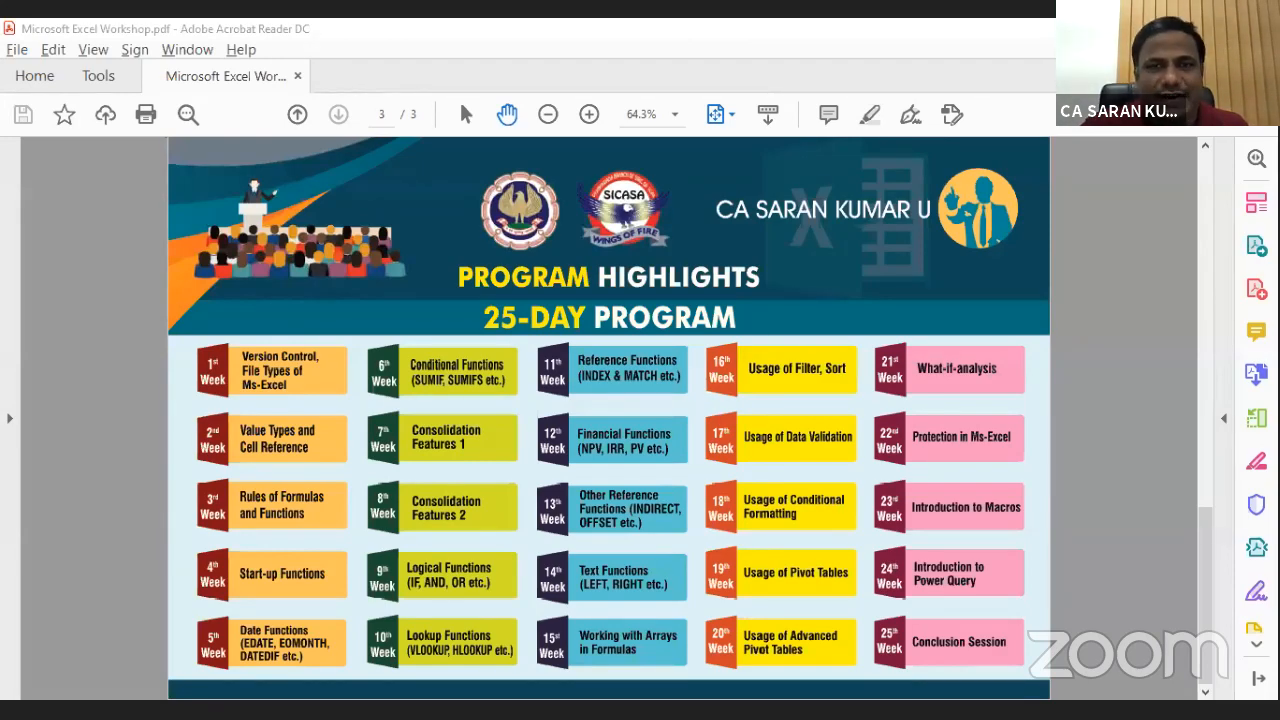
key(F12)
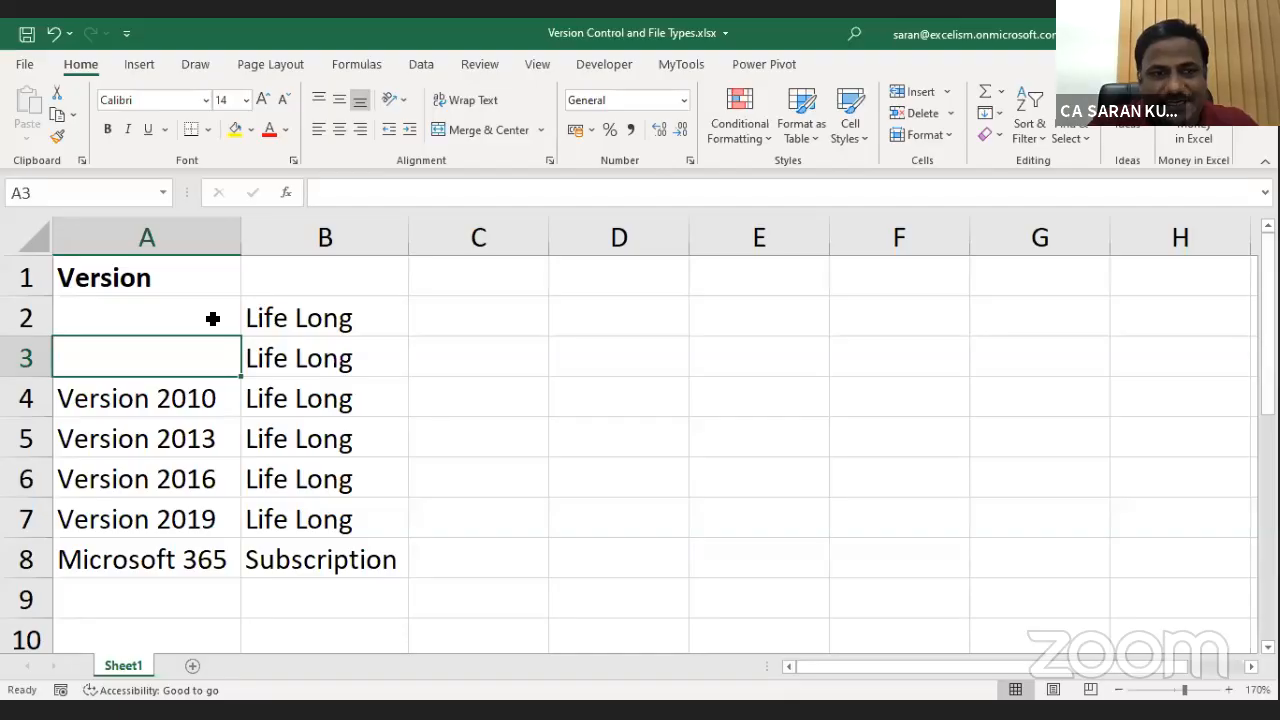
click(213, 318)
Enter Version 2007 in A3 and Version 2003 in A2.
click(215, 347)
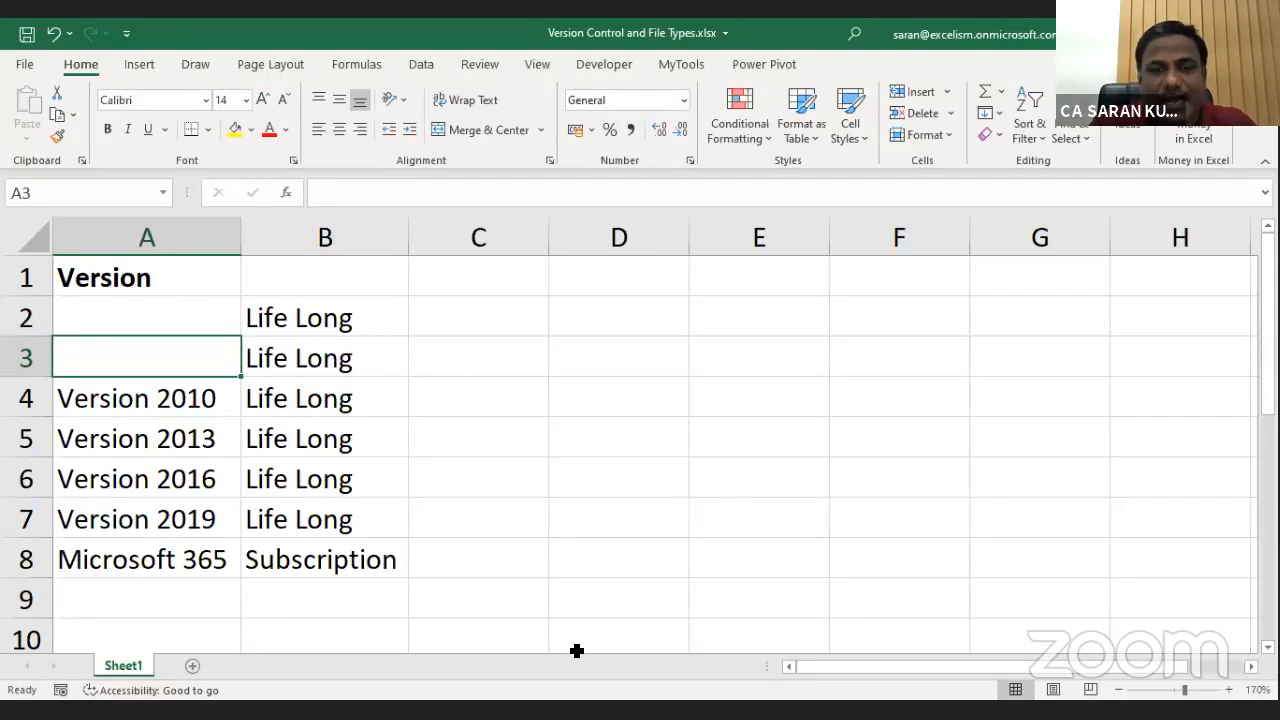
text(Versio)
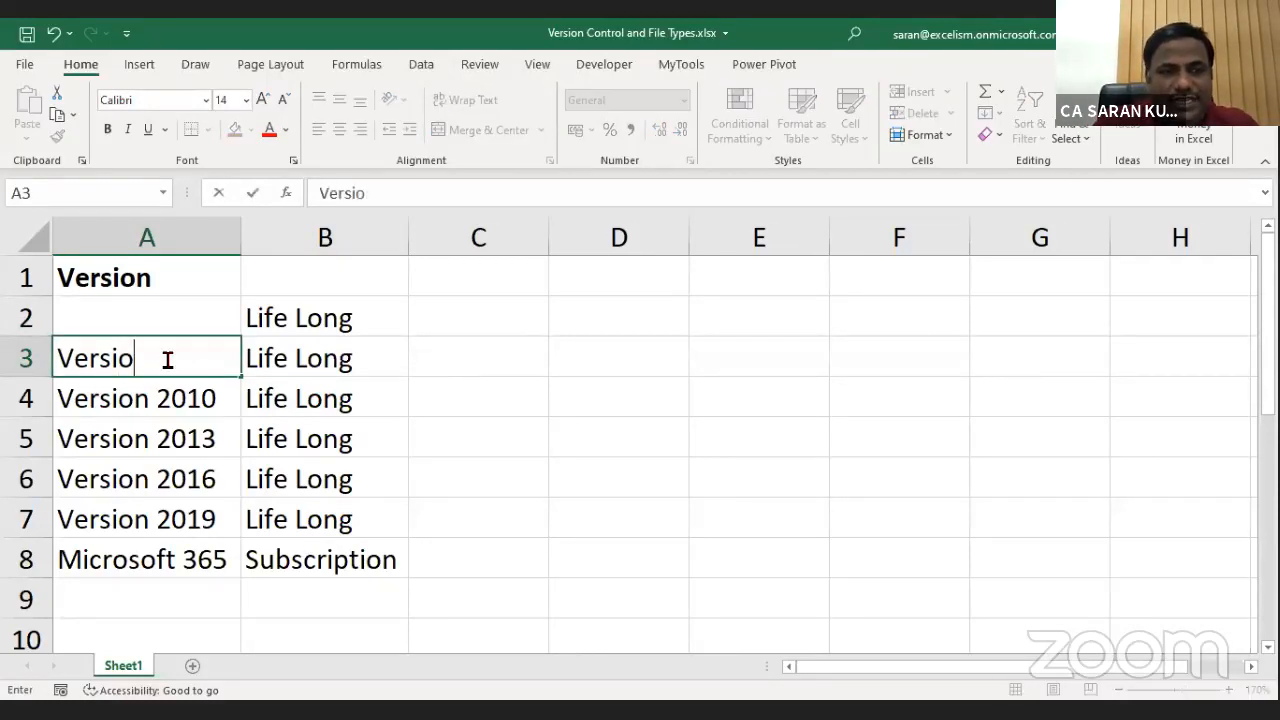
text(n 2007)
key(Return)
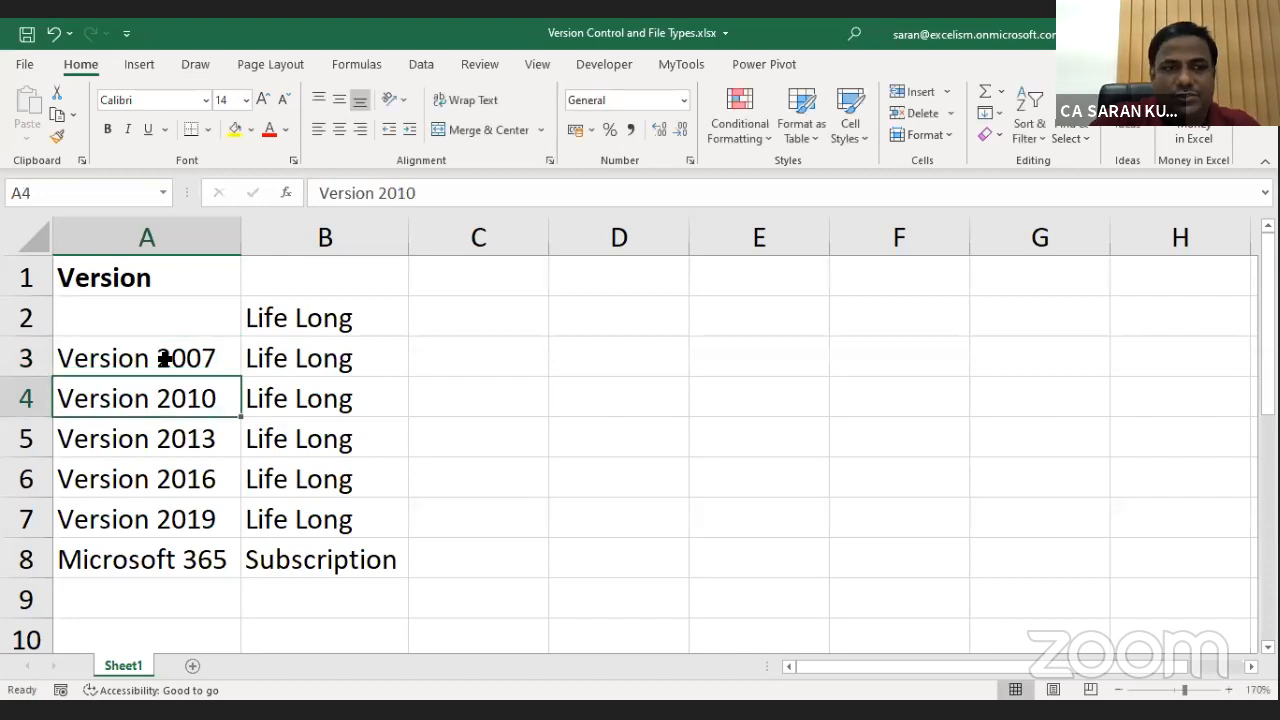
key(Up)
key(Up)
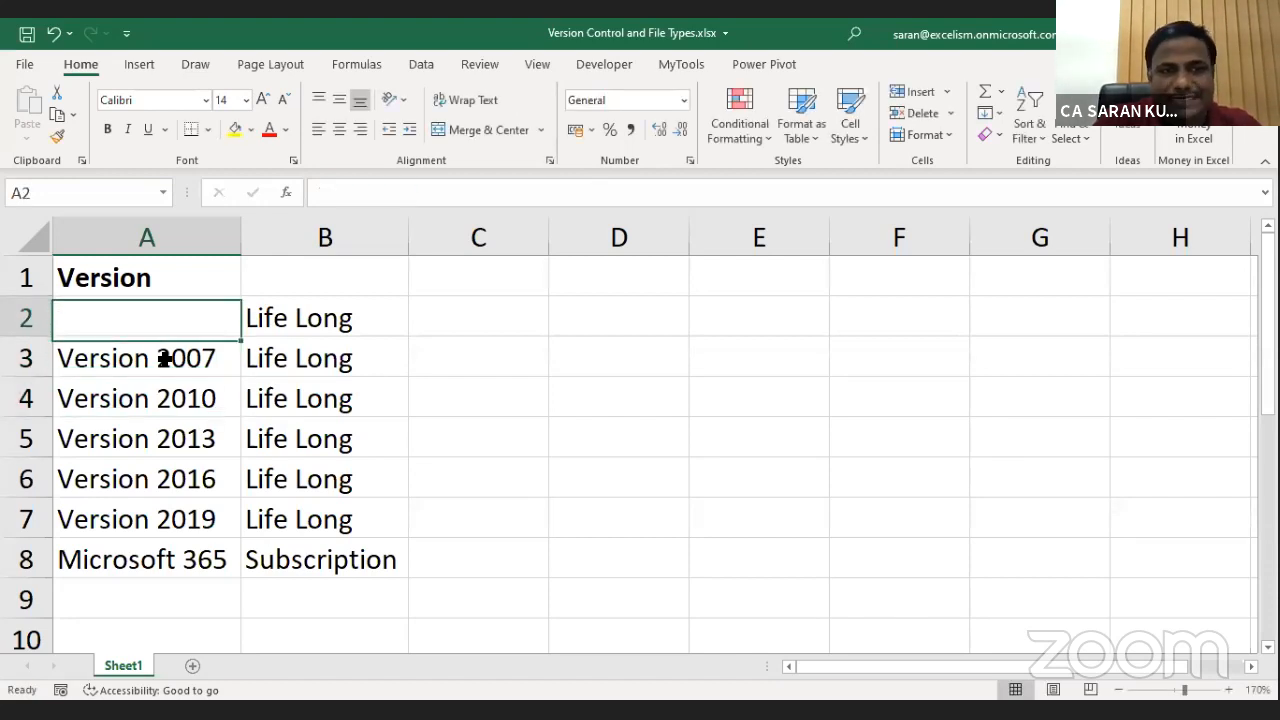
text(Version 2003)
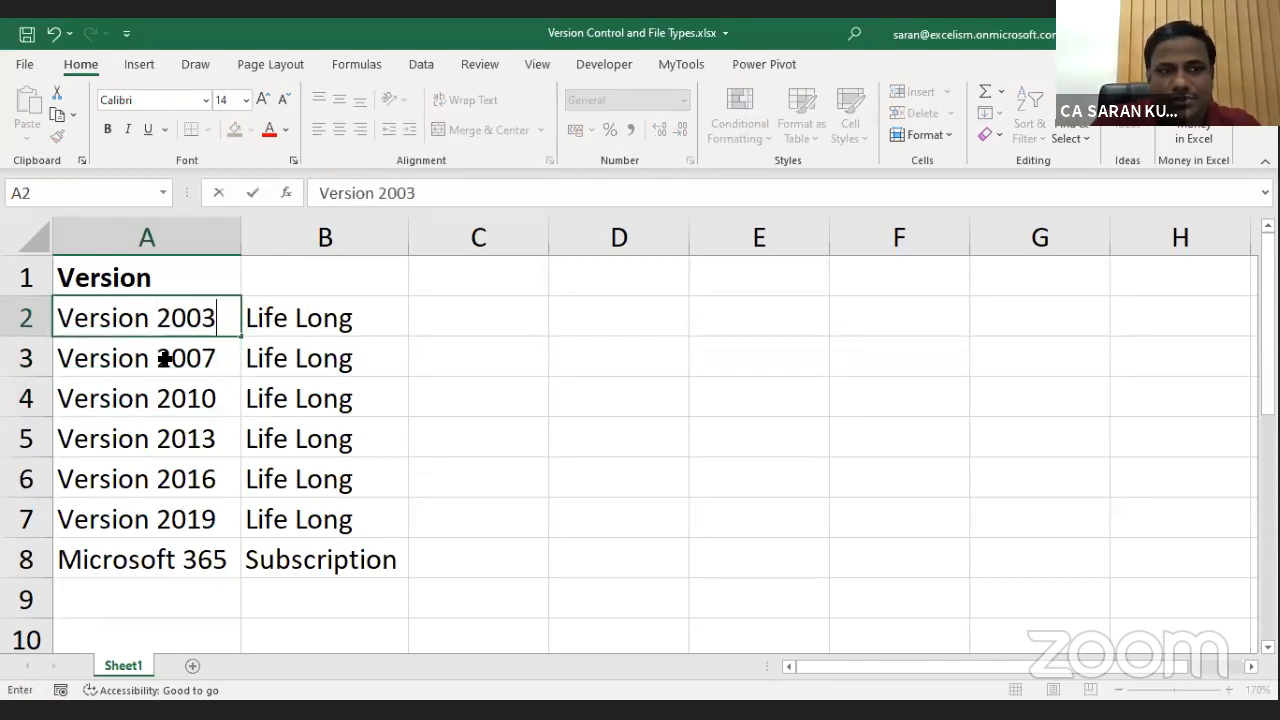
key(Return)
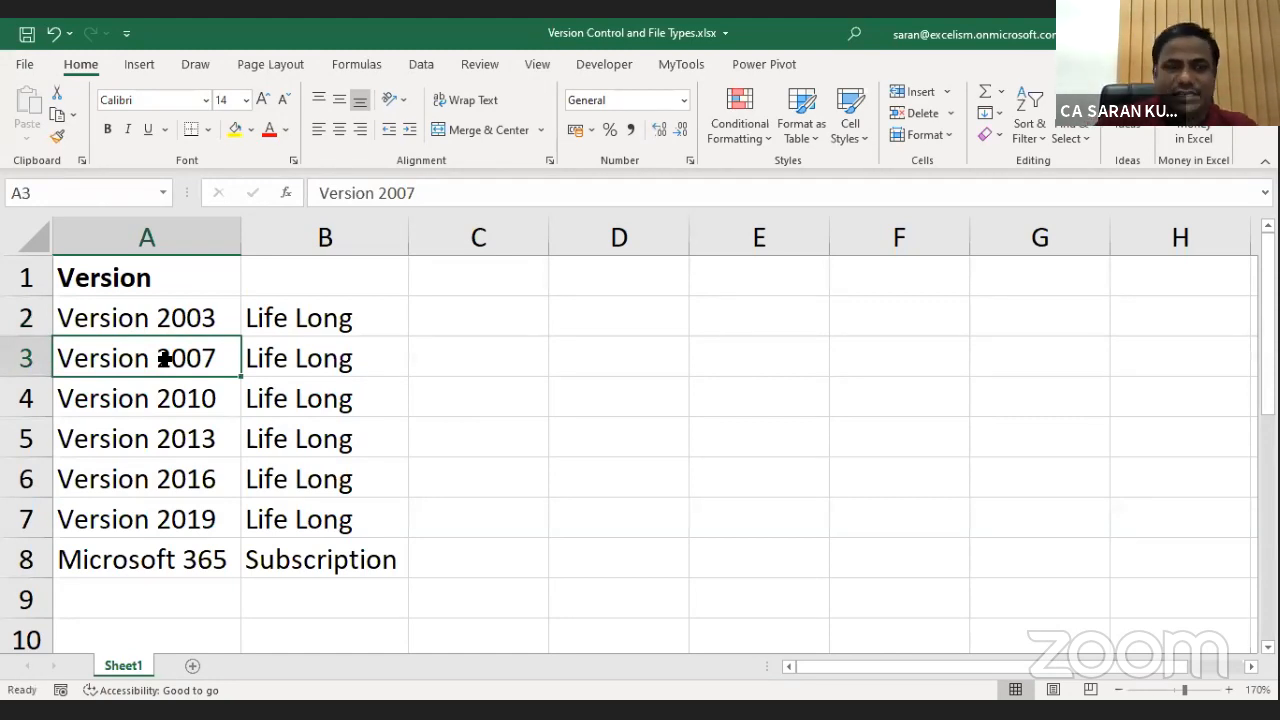
Head column B with Type and move down to the cells below Subscription.
key(Up)
key(shift+Right)
key(Right)
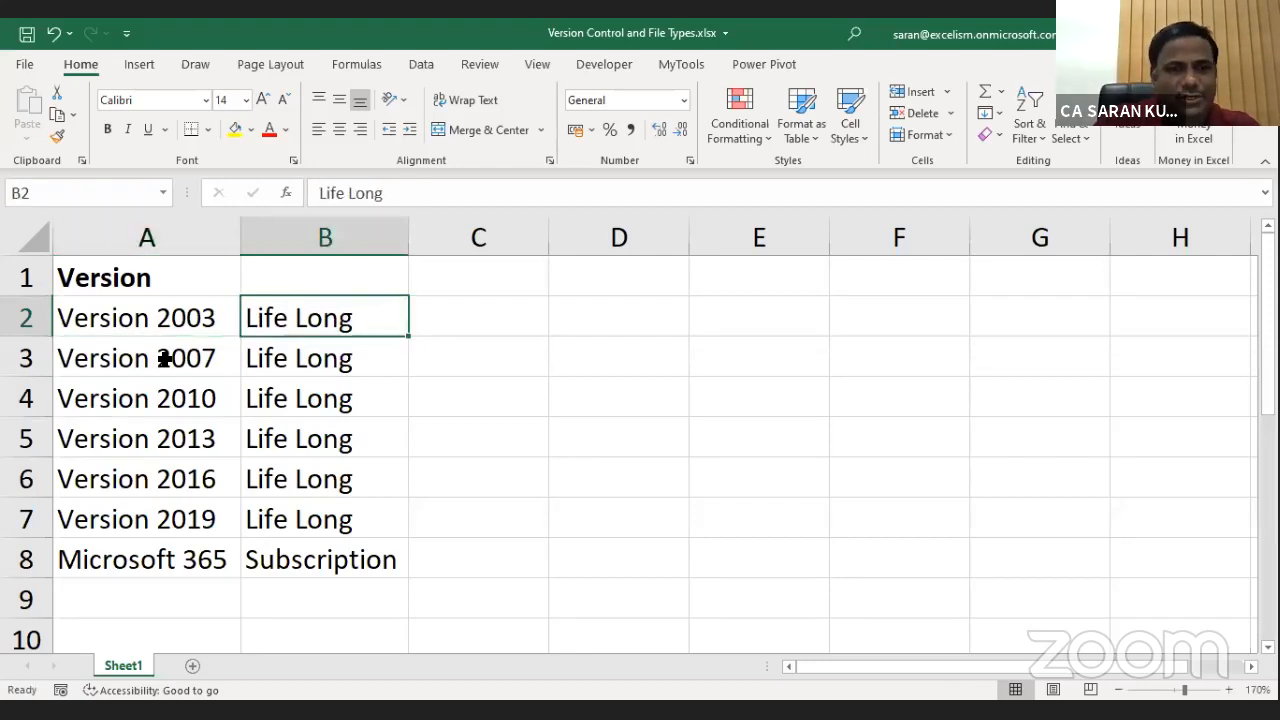
key(Up)
text(Type)
key(Return)
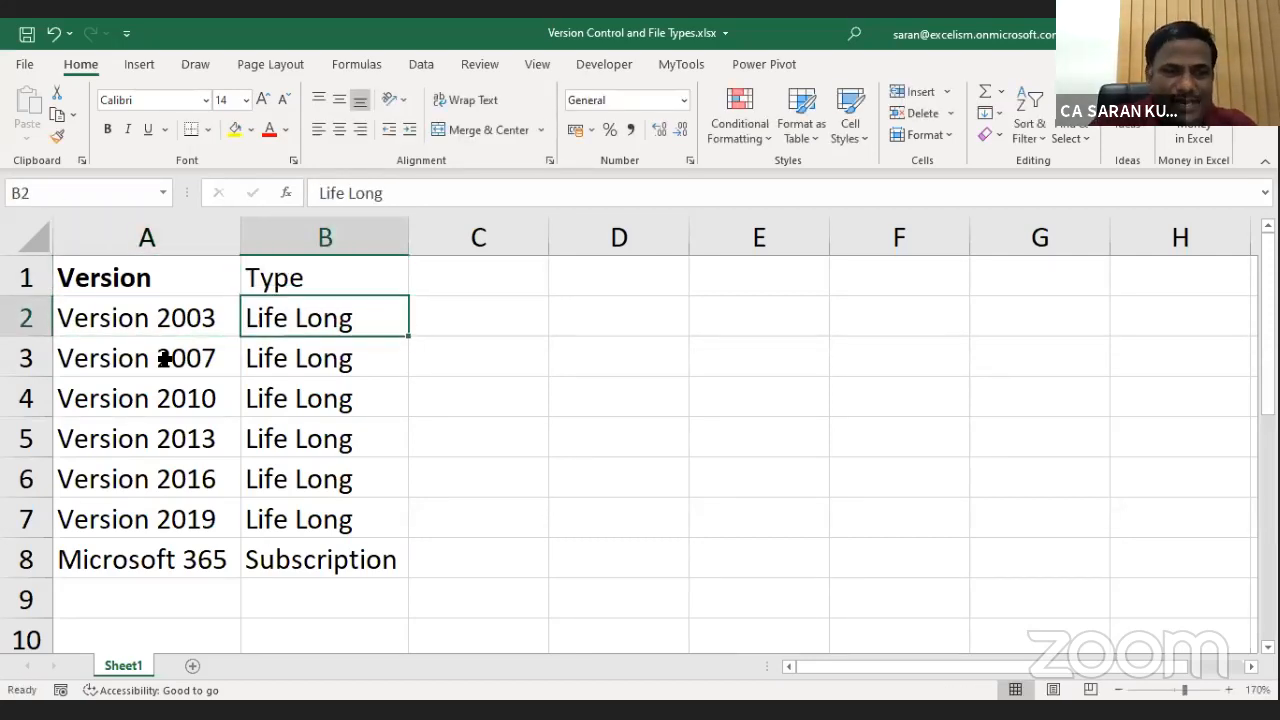
key(ctrl+Down)
key(Down)
key(Down)
key(Down)
key(ctrl+Up)
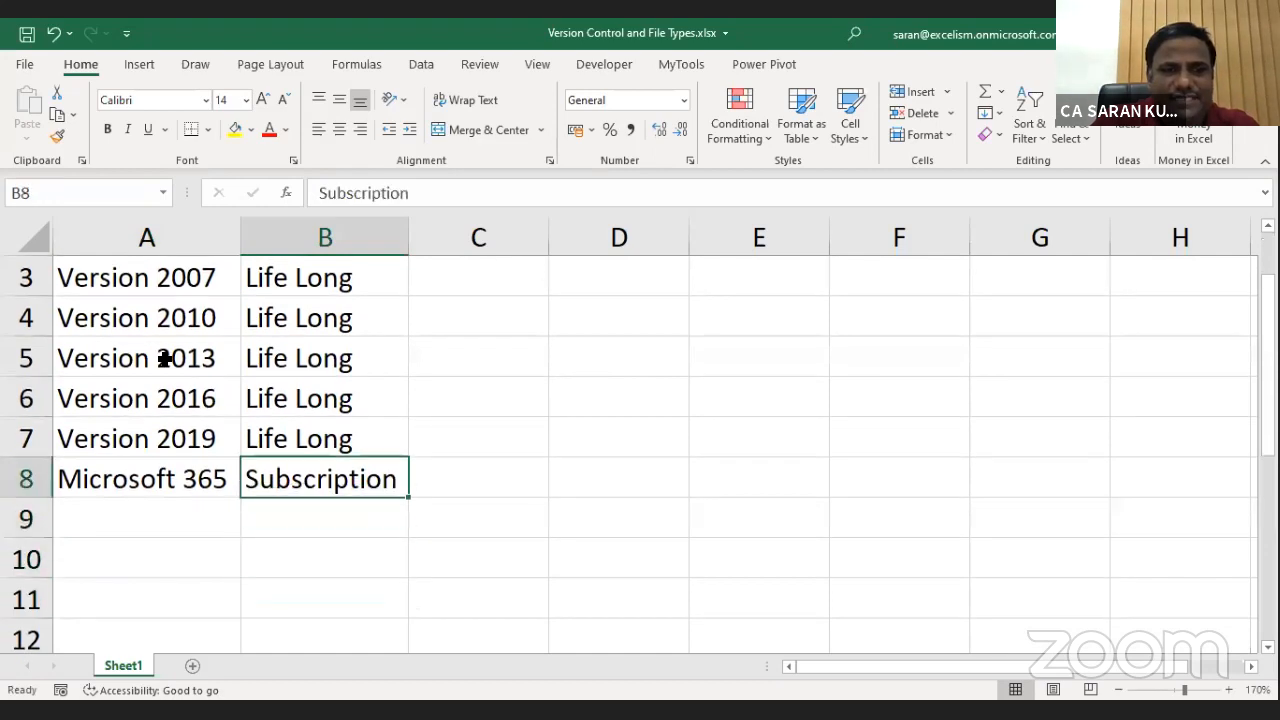
key(Down)
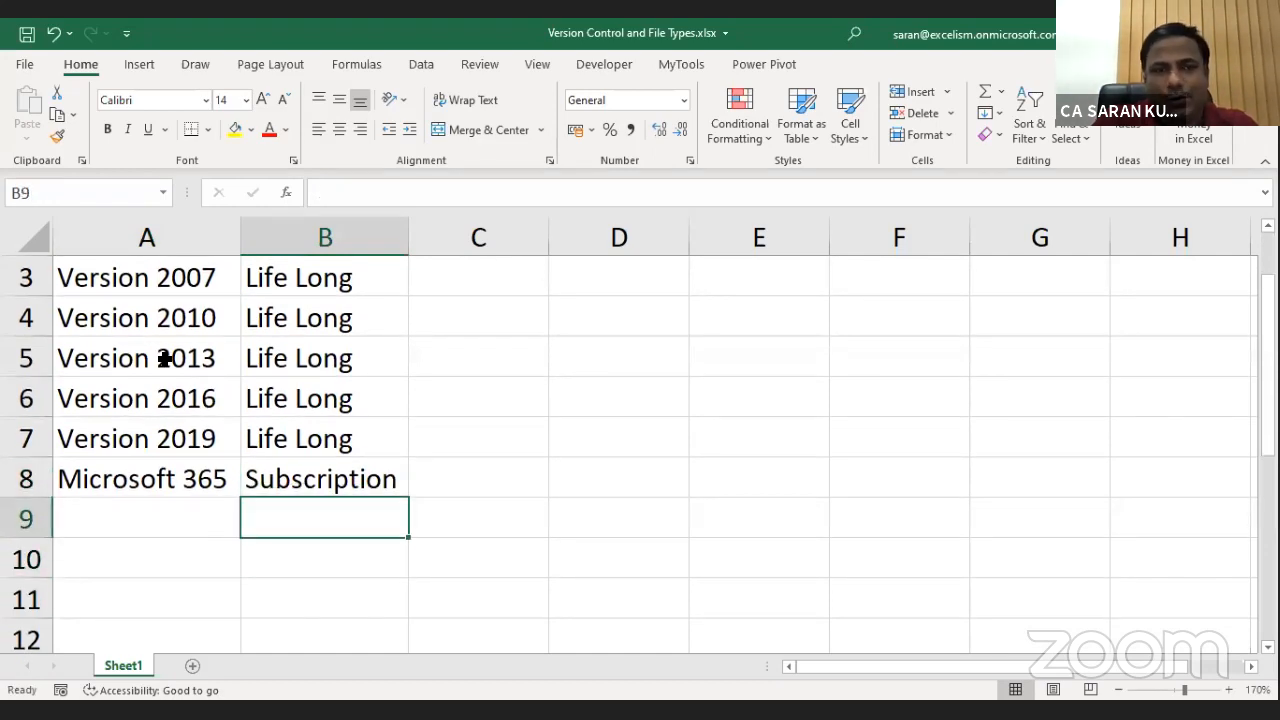
Enter For Public in B9 and a bold For Insiders in B10.
text(For Pu)
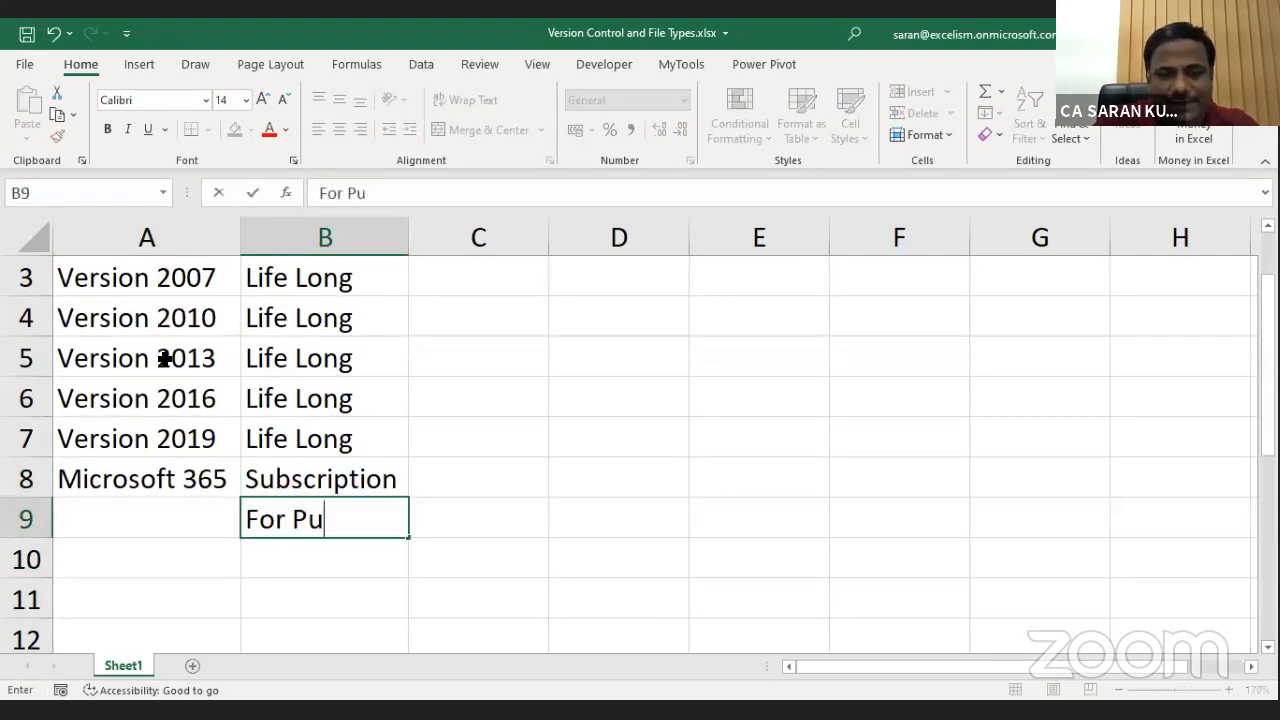
text(blic)
key(Return)
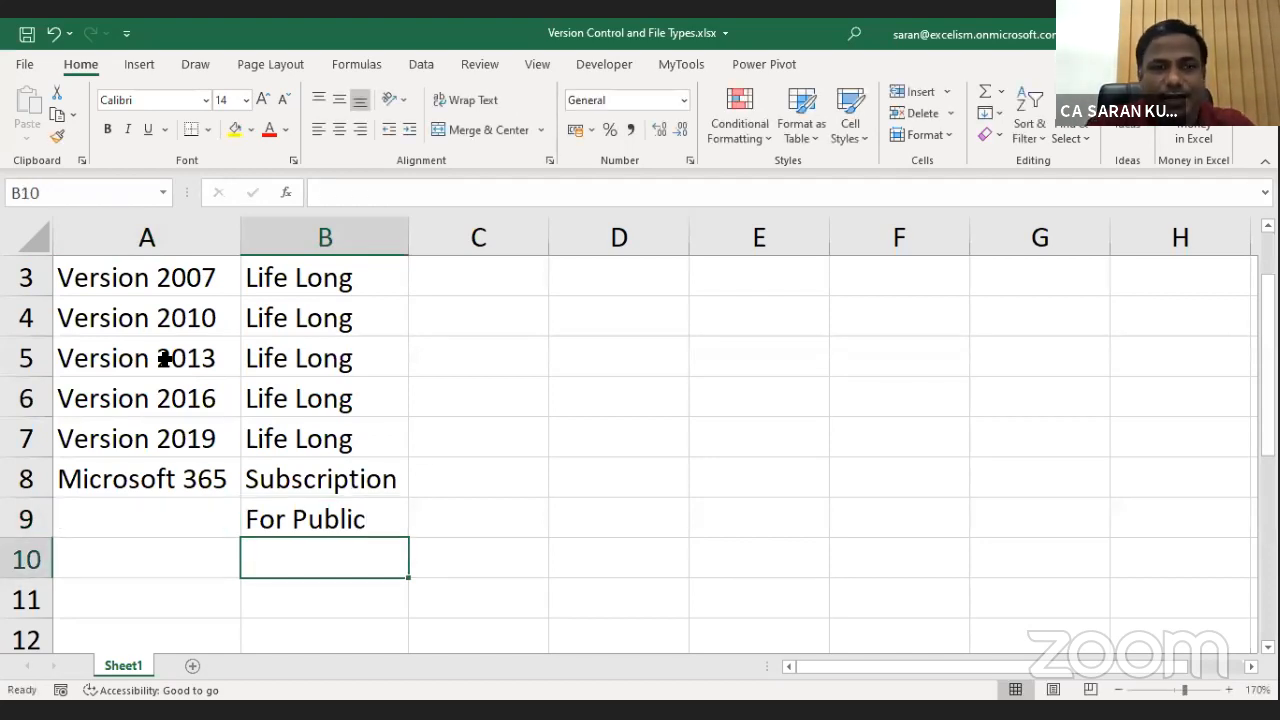
text(For In)
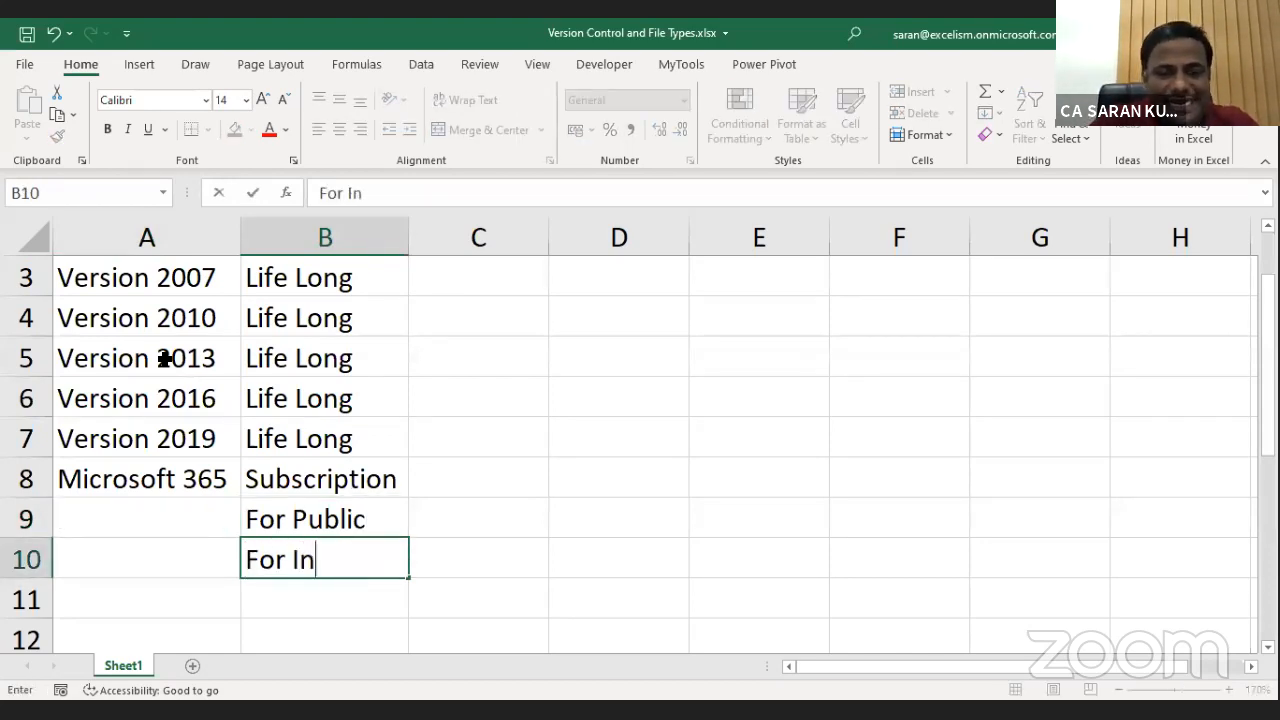
text(siders)
key(Return)
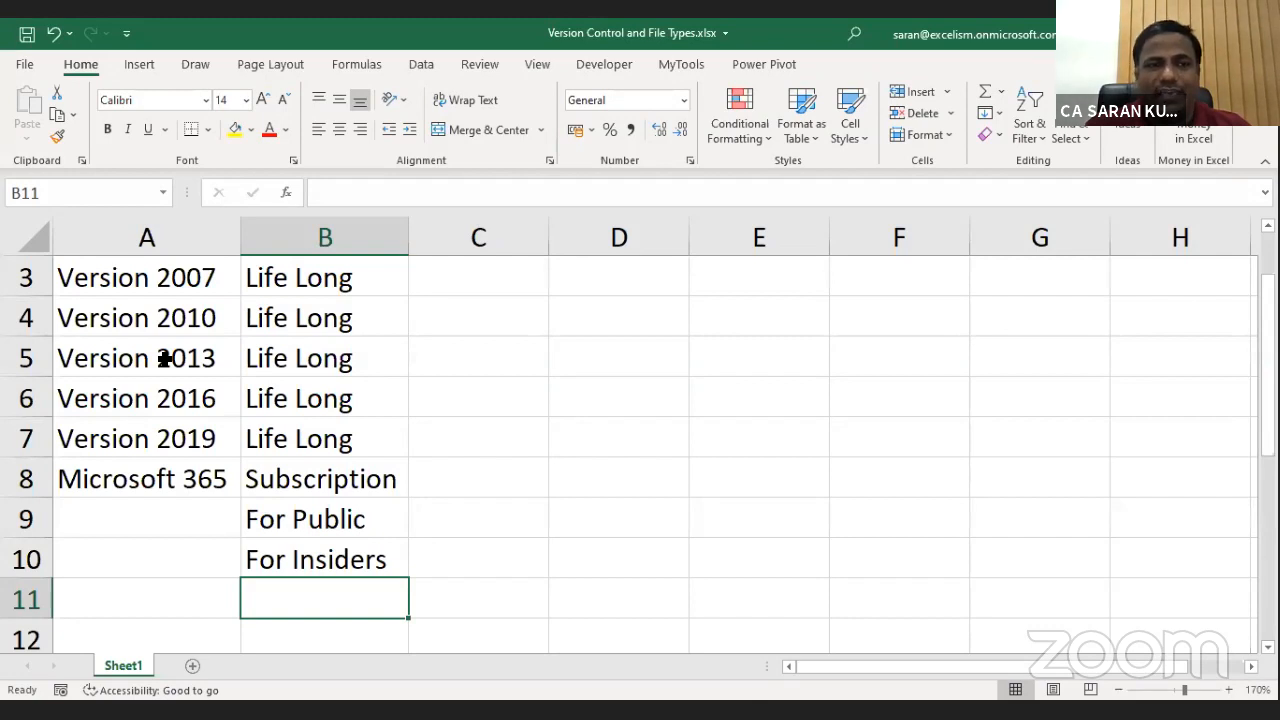
key(Up)
key(Up)
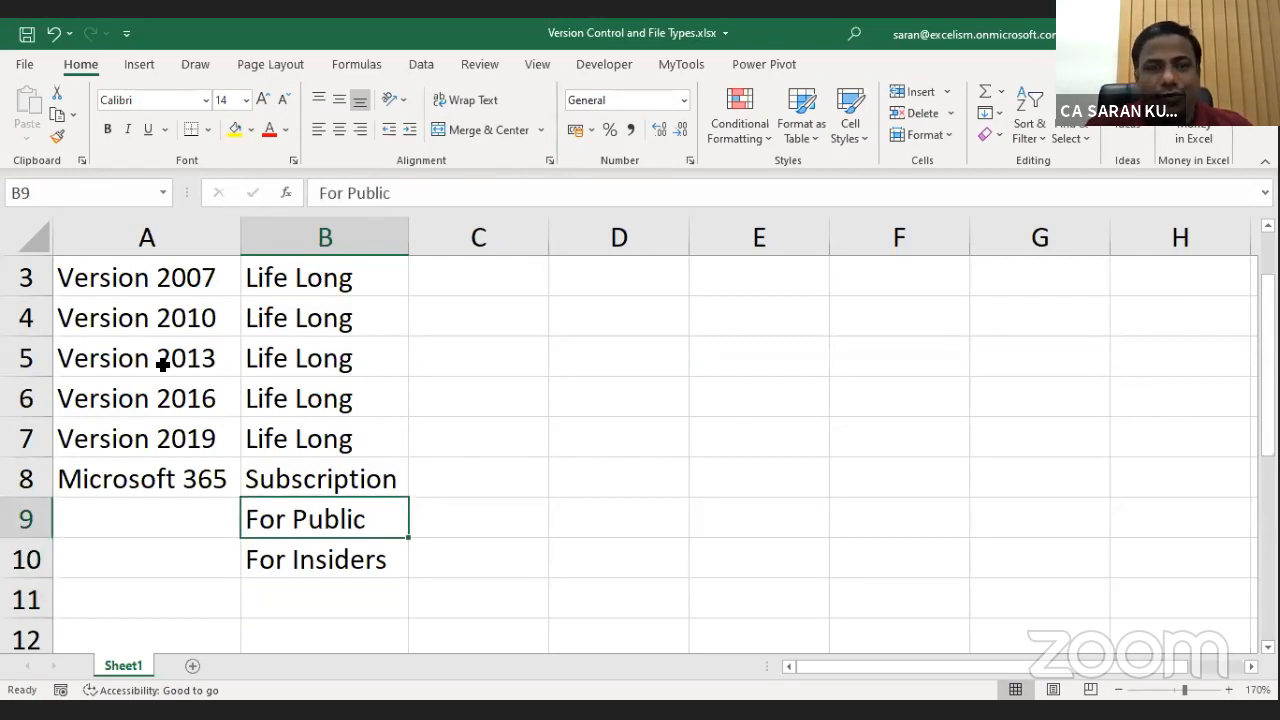
click(337, 548)
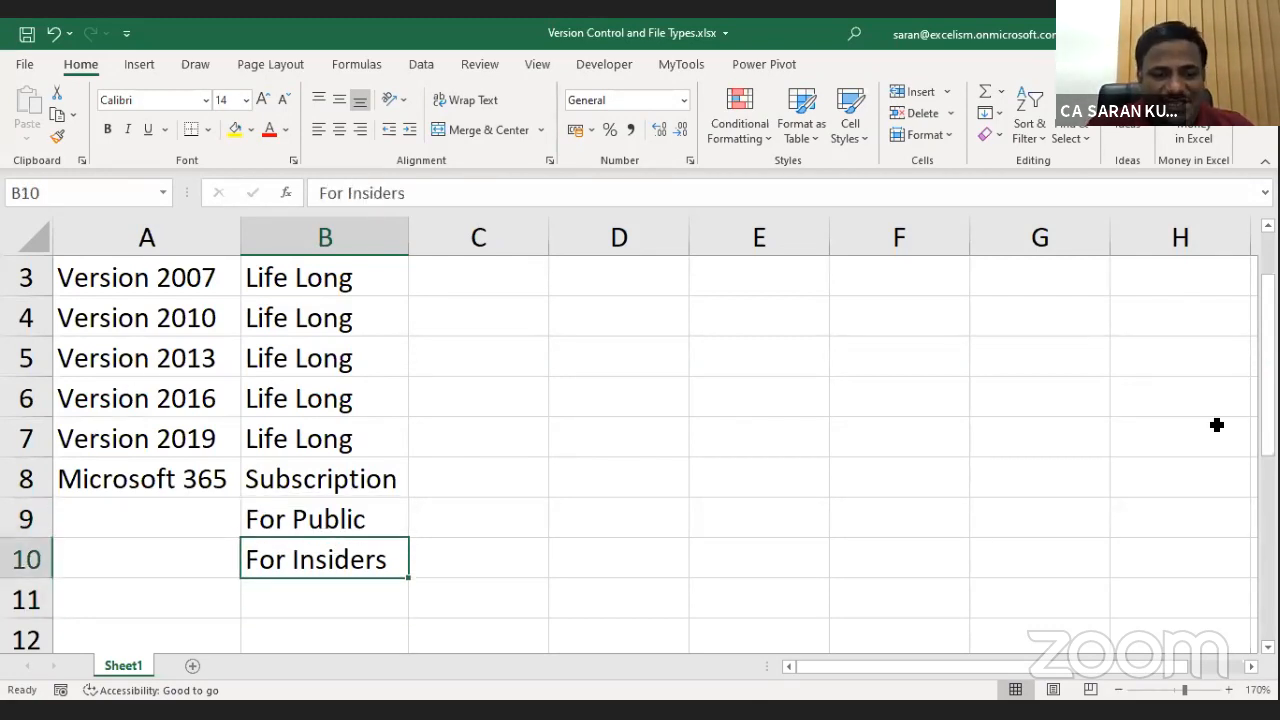
key(ctrl+b)
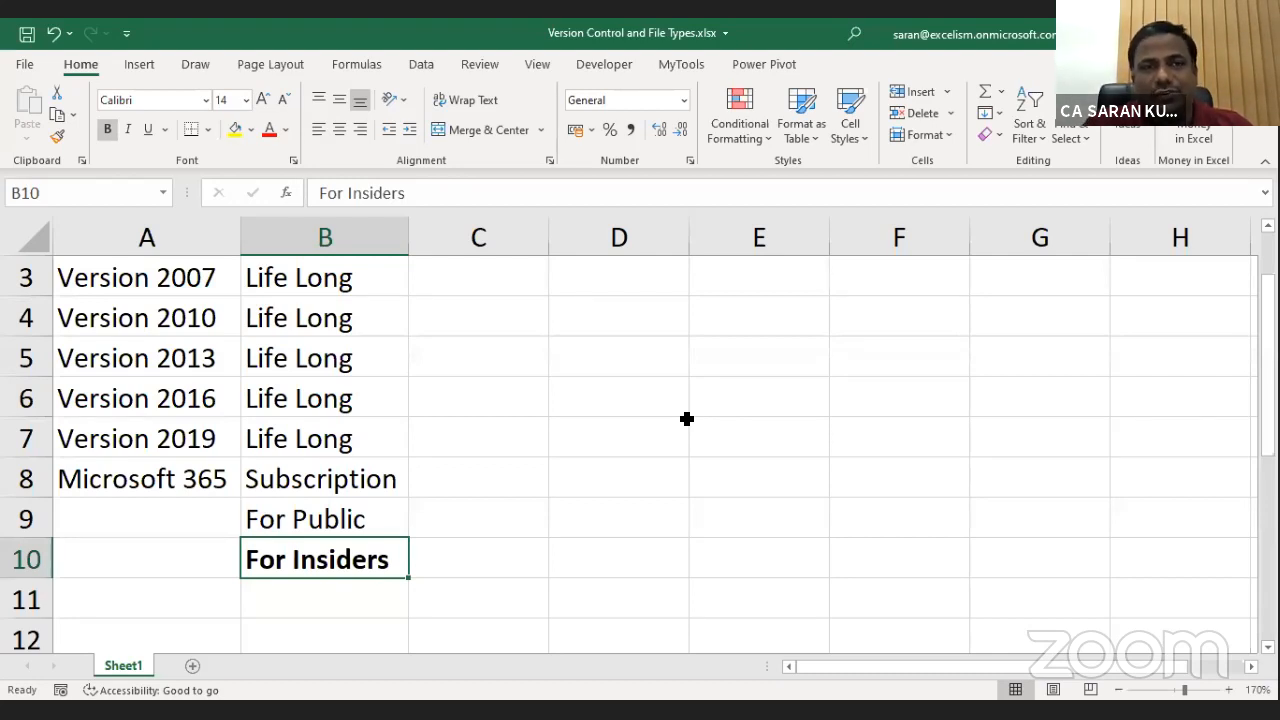
key(ctrl+Up)
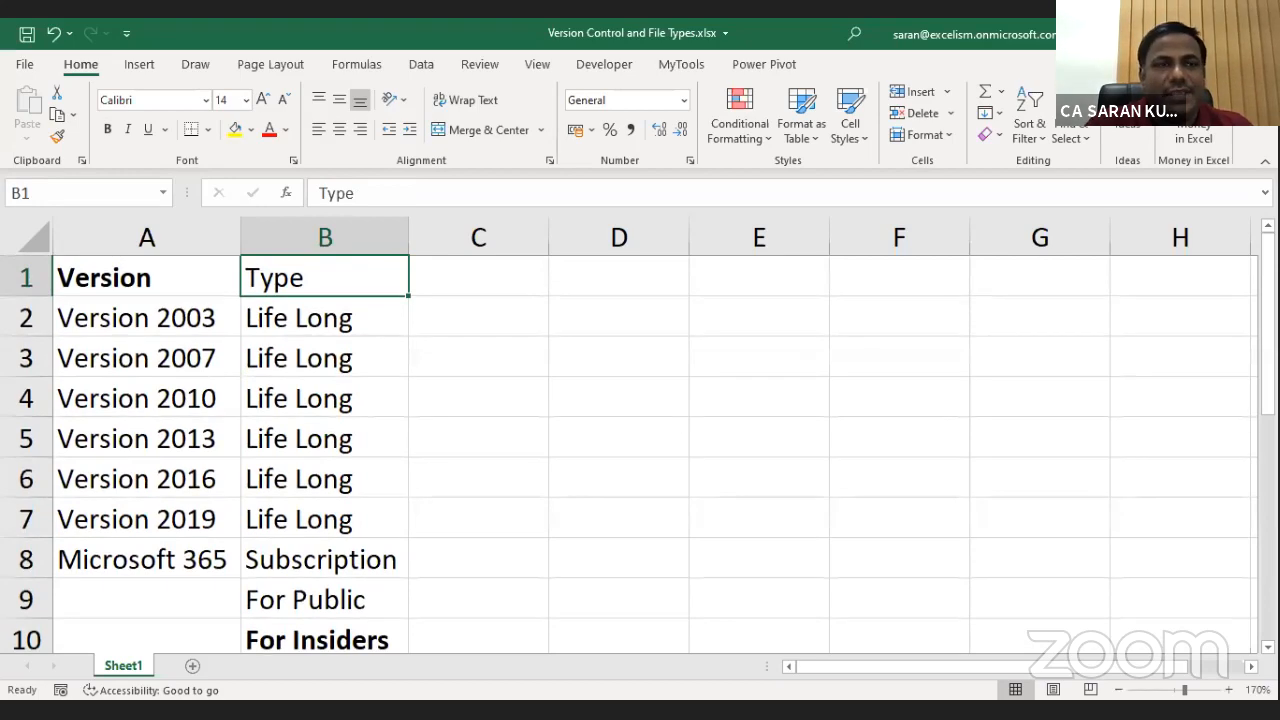
click(24, 66)
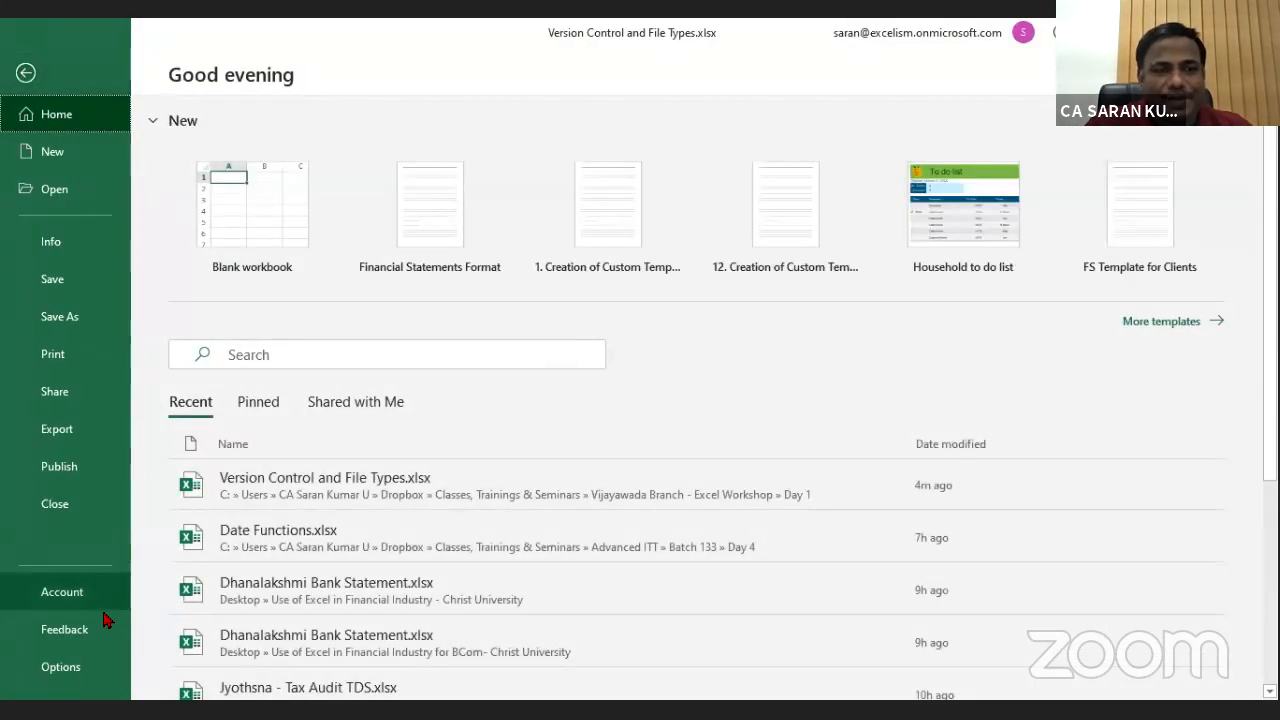
click(75, 592)
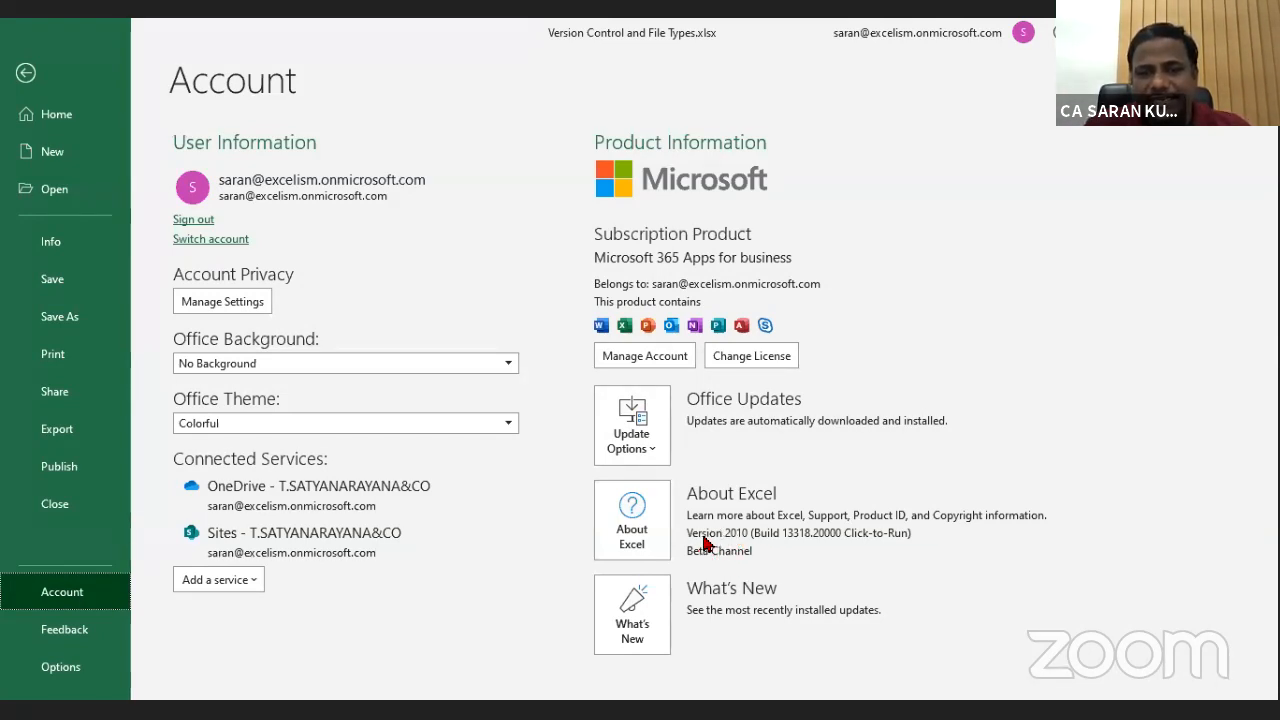
key(Escape)
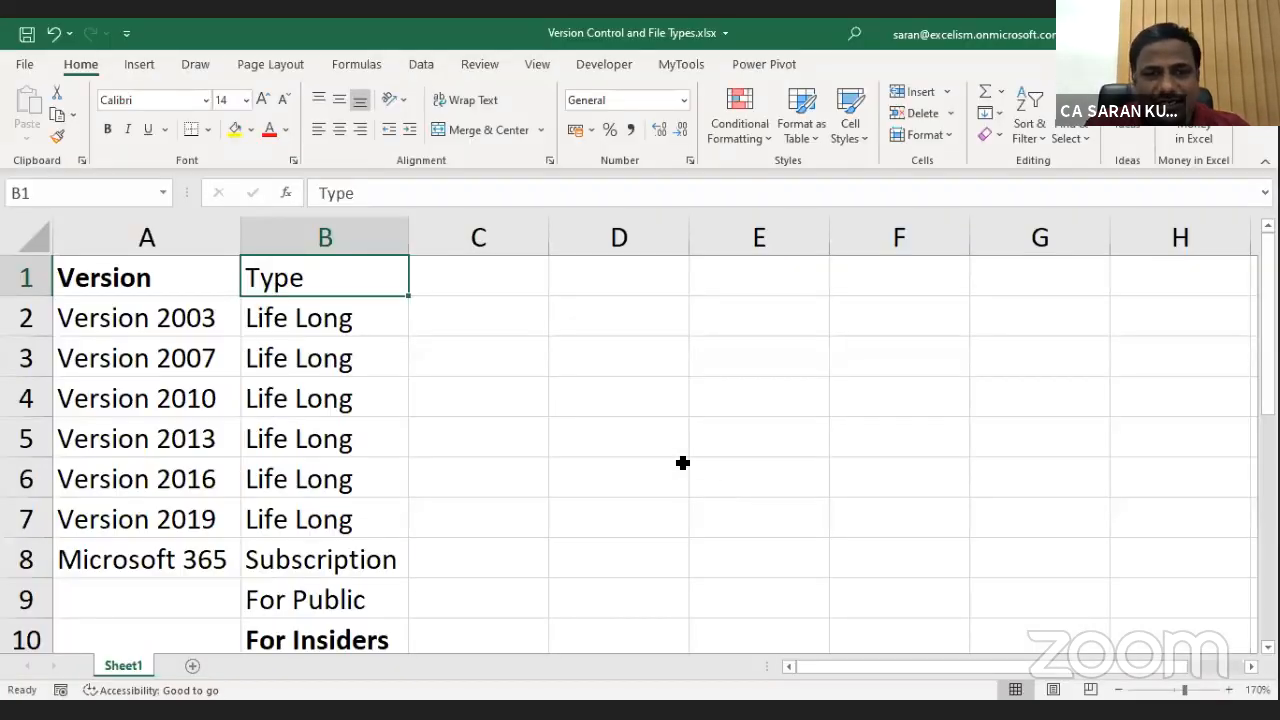
Format the Type header in B1 as bold italic.
key(ctrl+b)
key(ctrl+i)
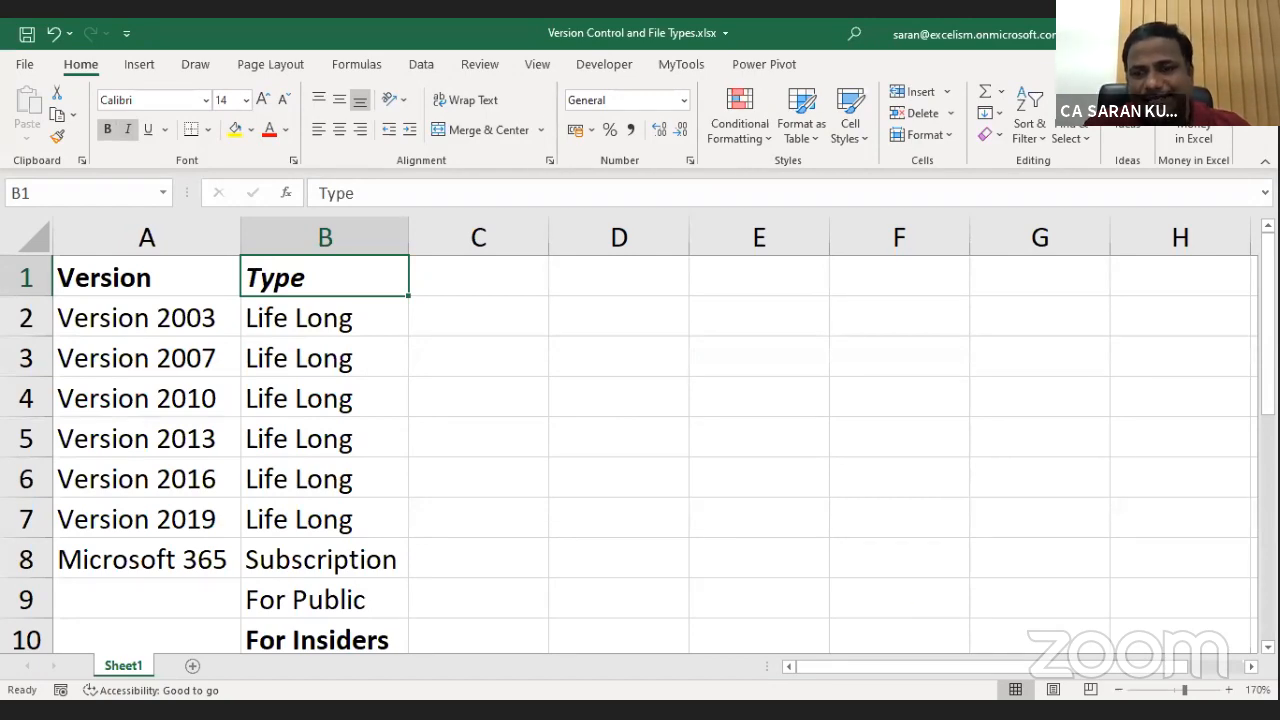
scroll(749, 607, down, 2)
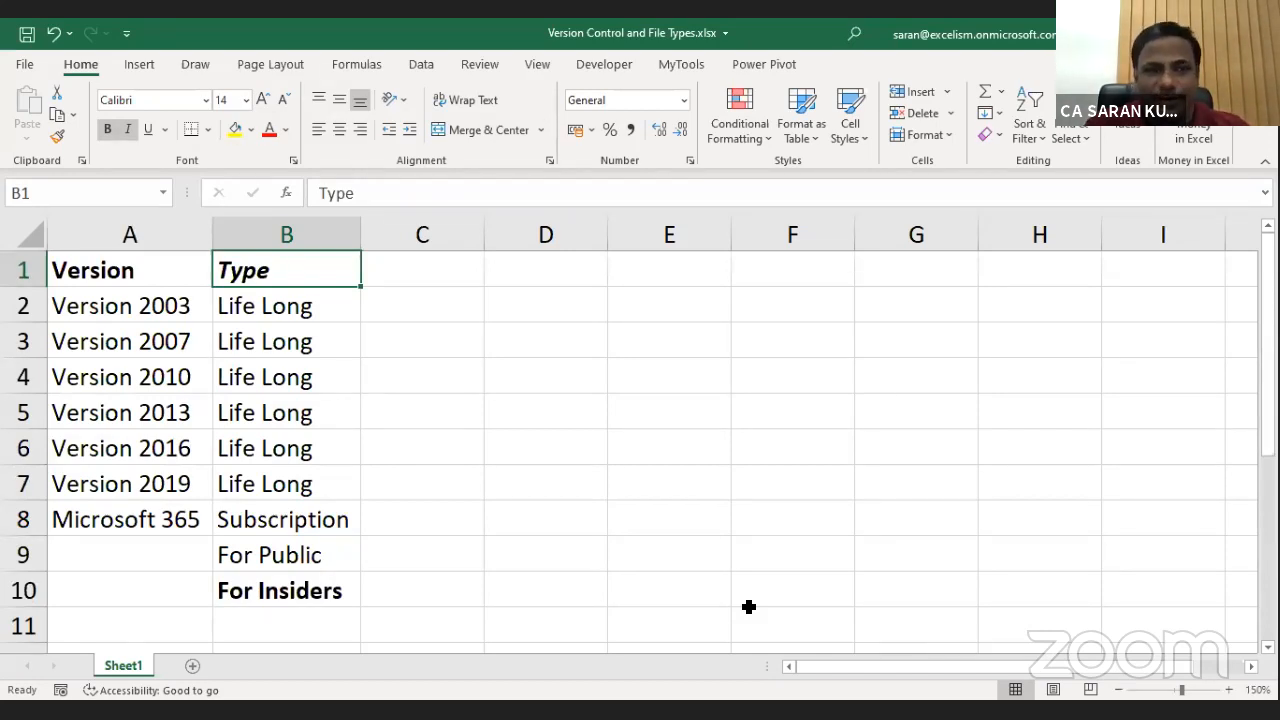
Format the Version header in A1 as bold italic to match Type.
key(Left)
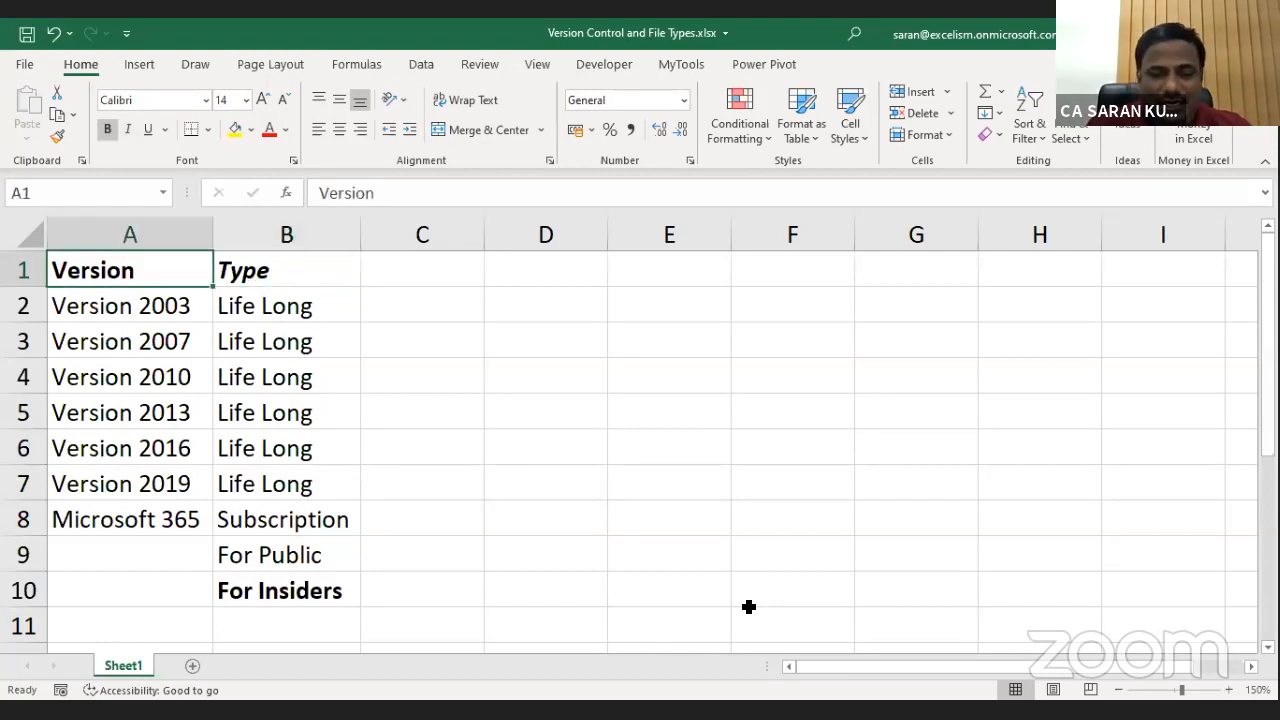
key(ctrl+b)
key(ctrl+i)
key(ctrl+b)
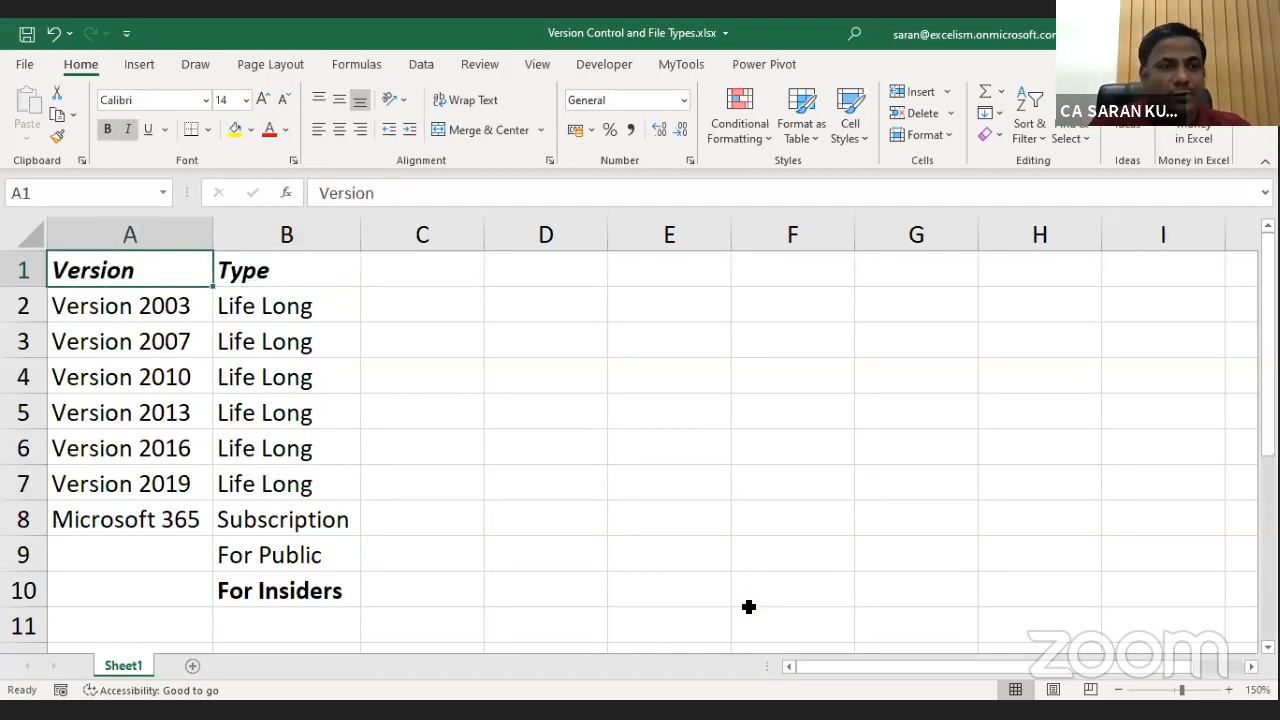
key(Down)
key(Down)
key(Right)
key(Right)
key(Up)
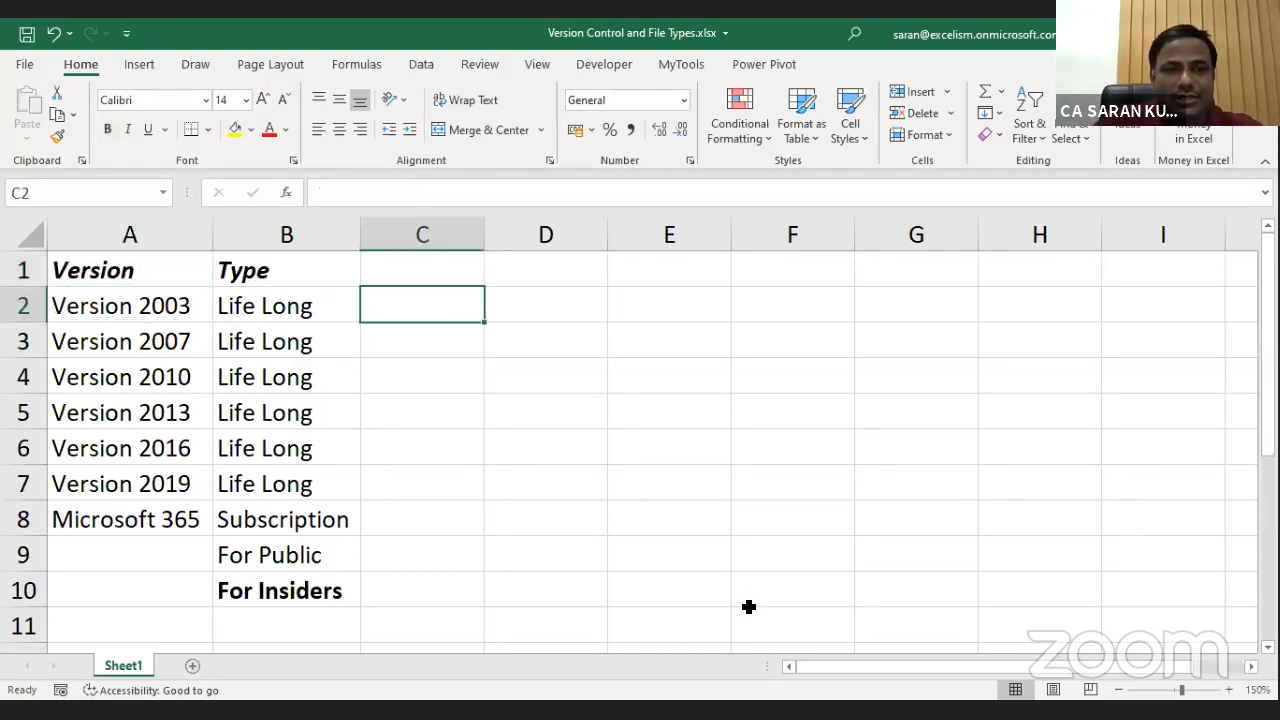
key(Left)
key(Left)
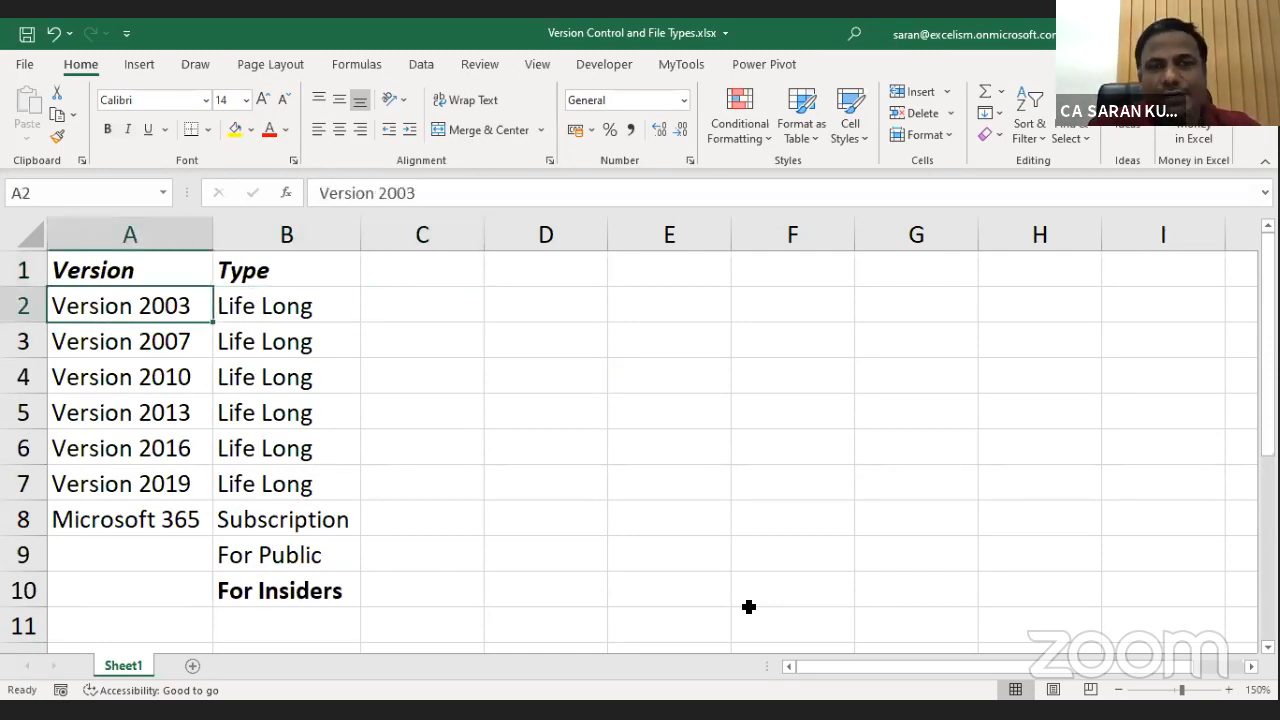
key(Down)
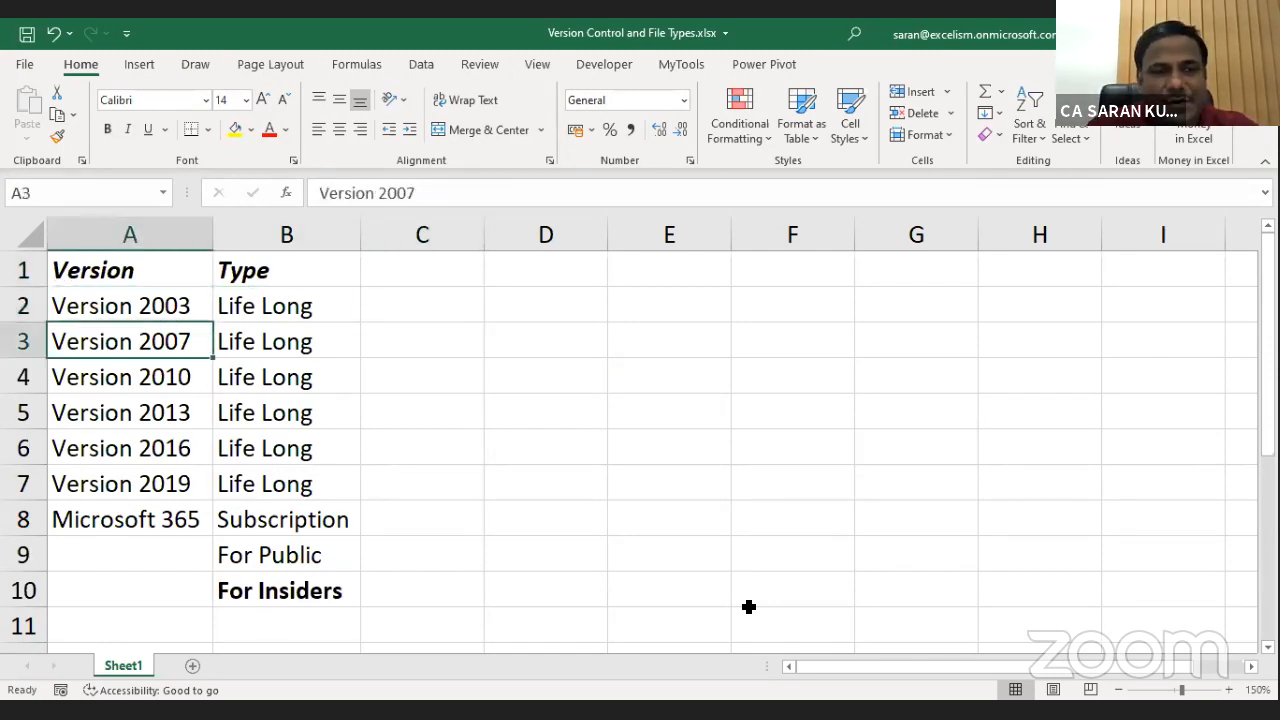
key(Up)
key(Up)
key(Right)
key(Right)
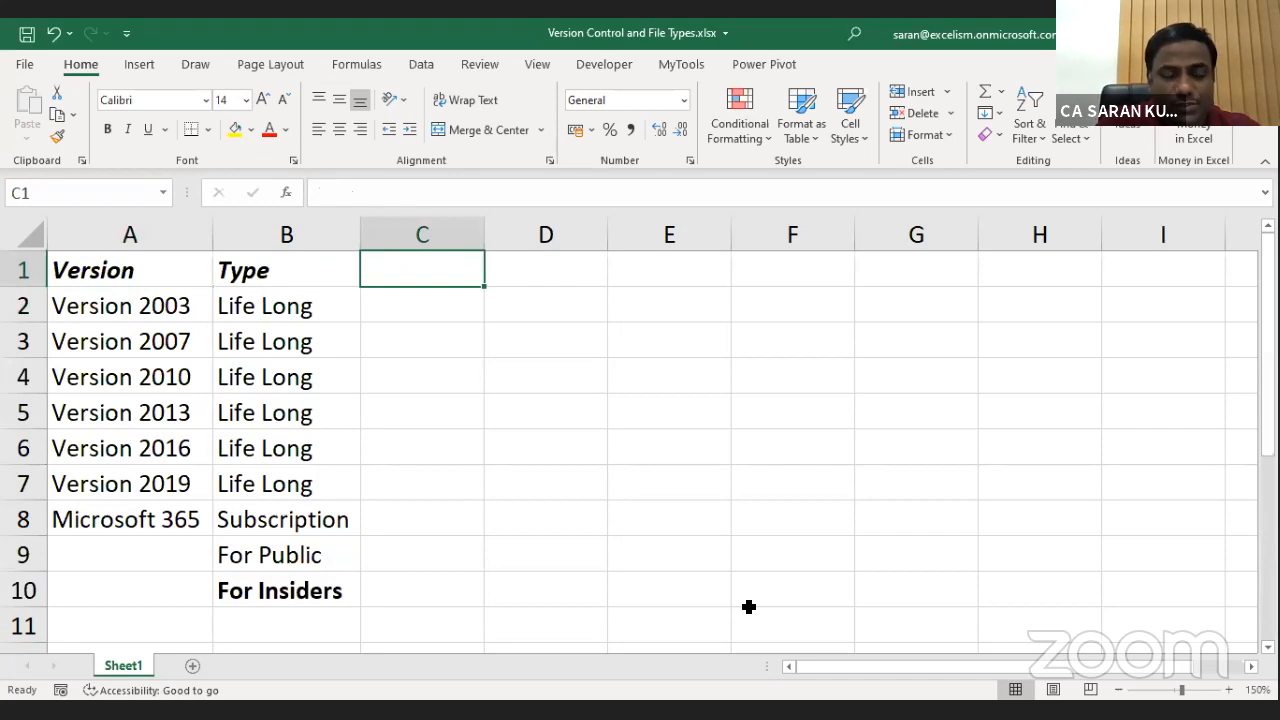
Add a % Change header in C1 and enter 100% for Version 2007.
text(% Change)
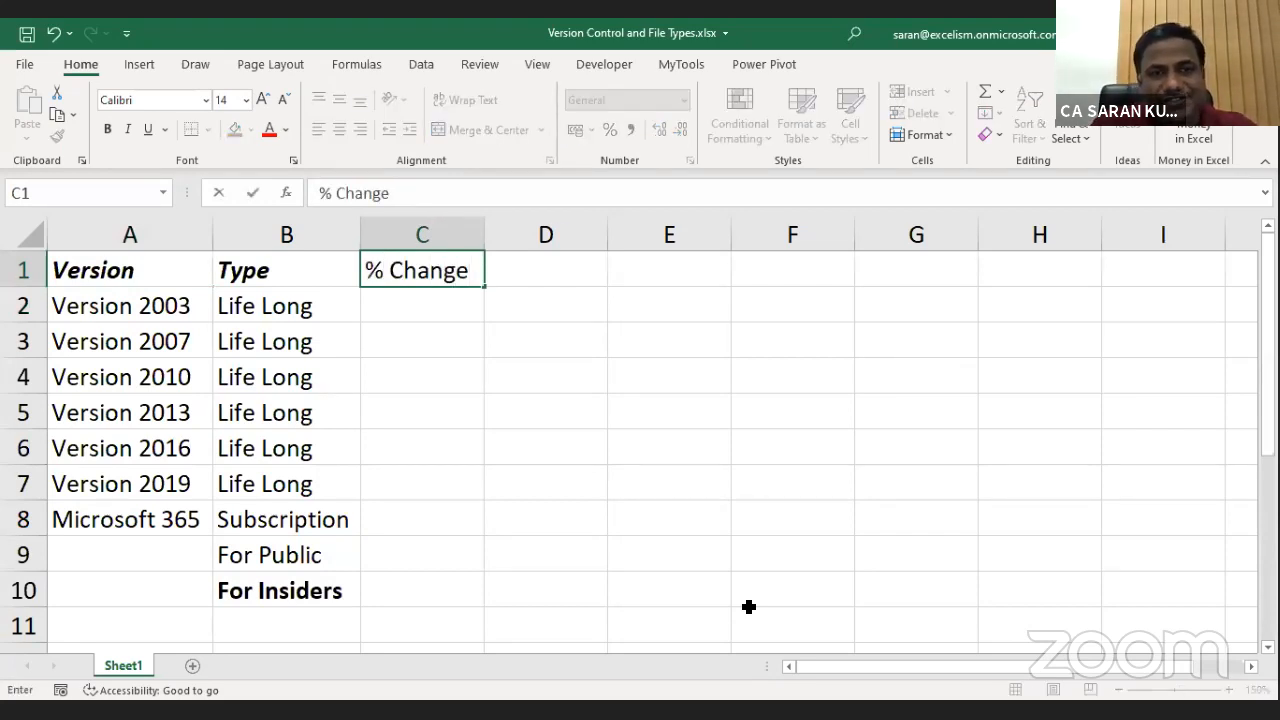
key(Return)
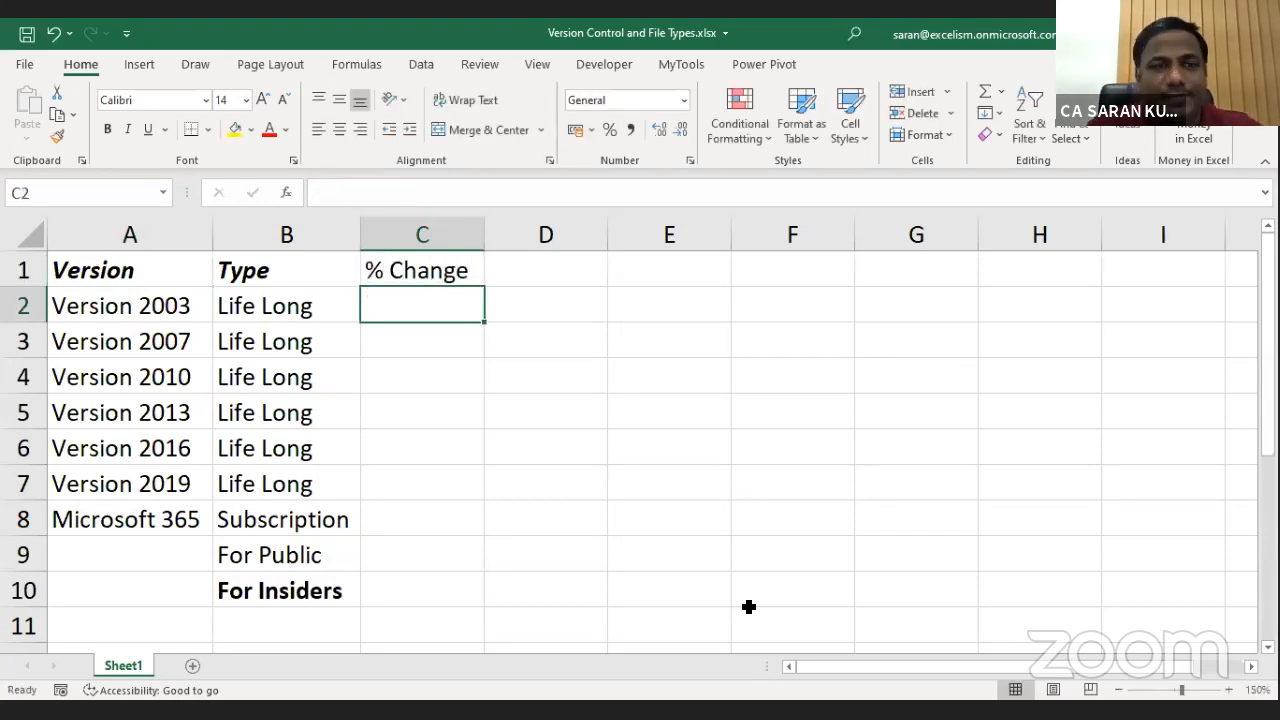
key(Down)
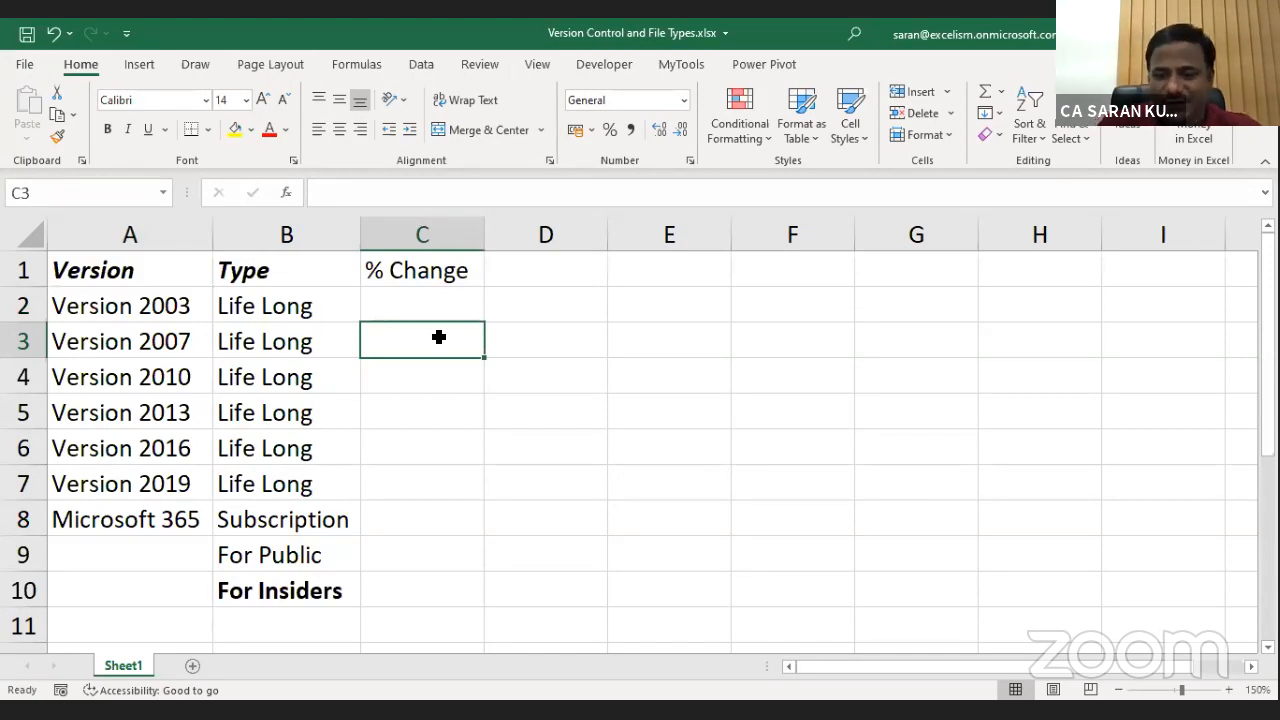
text(100%)
key(Return)
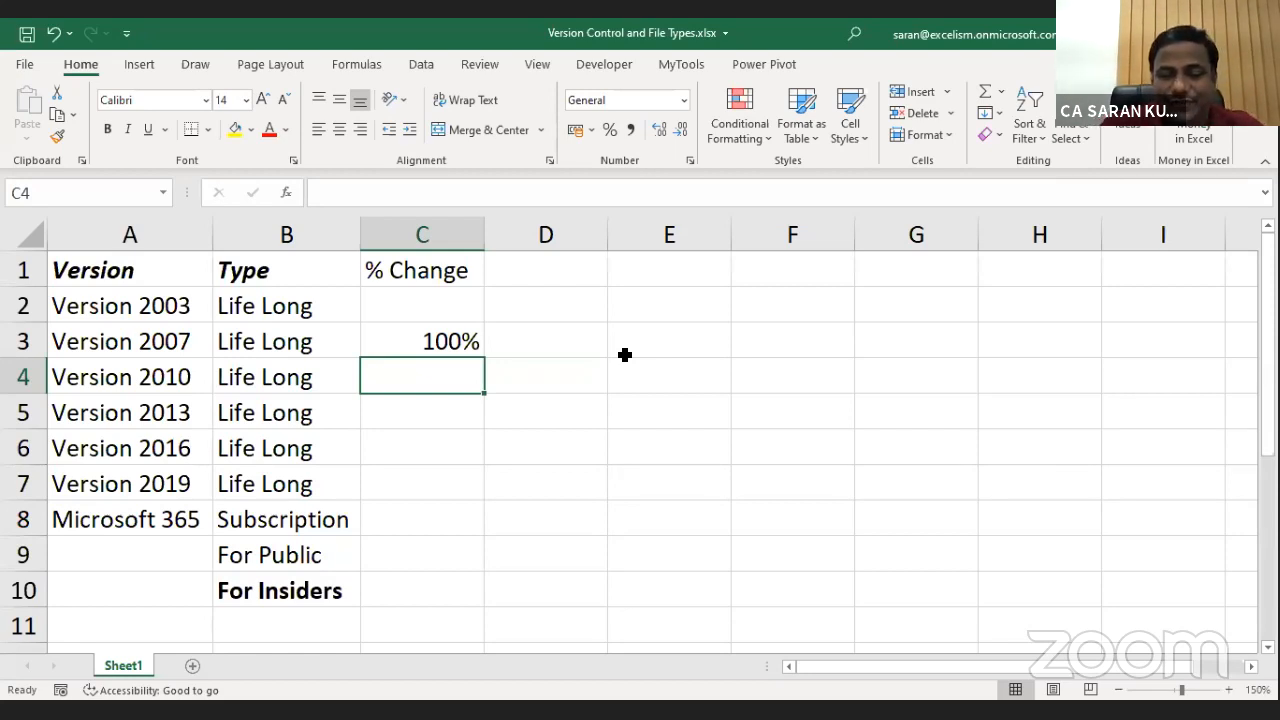
Enter 20%, 25%, 25% and 15% for Versions 2010–2019, correcting 2016's 30% to 25%.
text(20%)
key(Return)
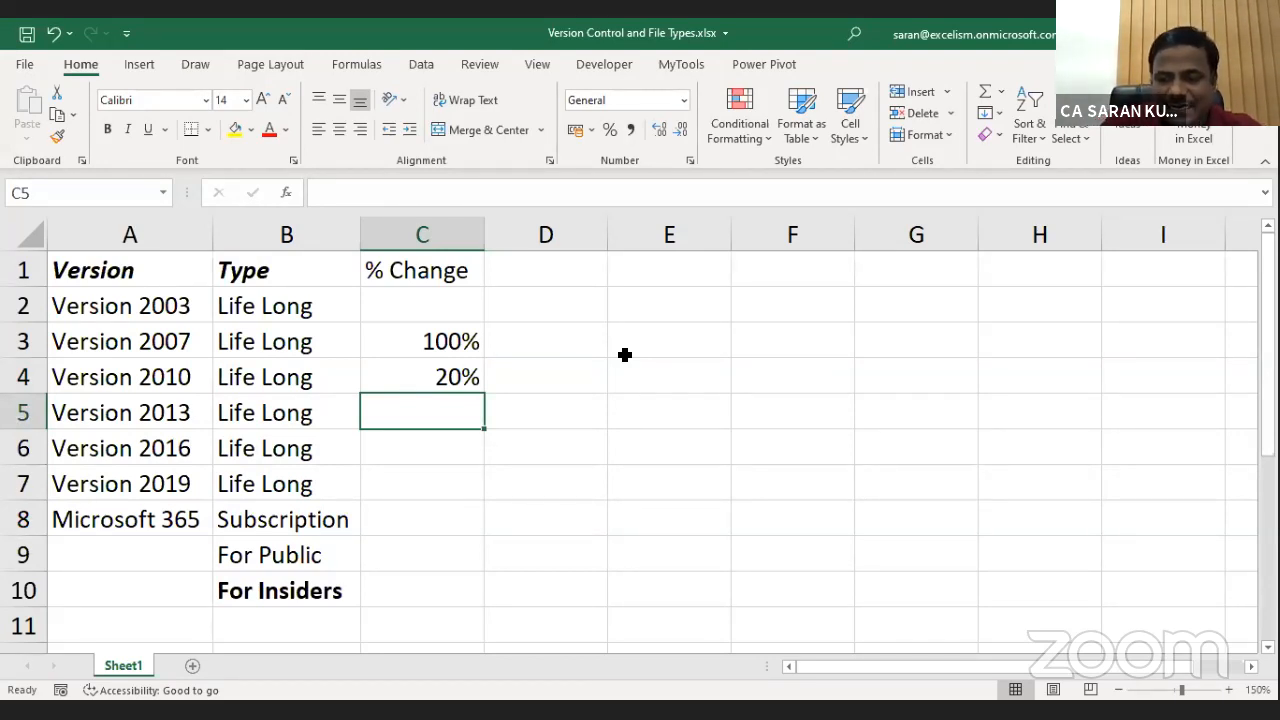
text(25%)
key(Return)
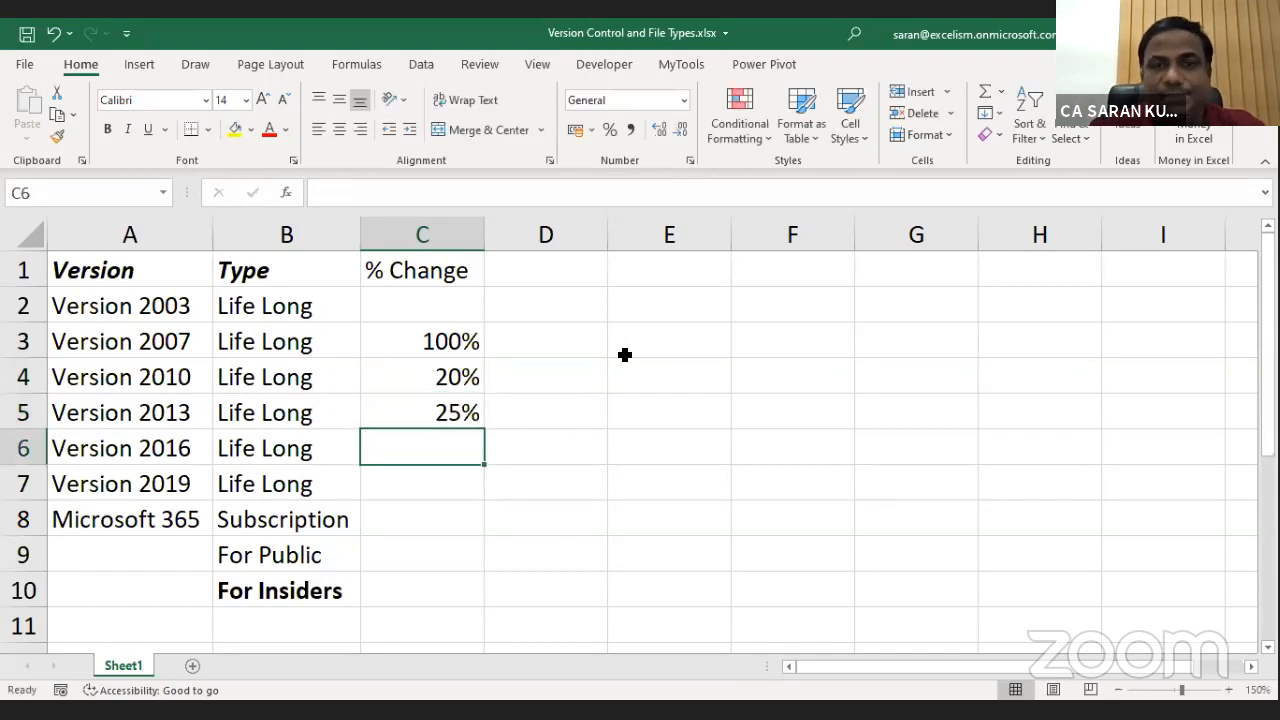
text(3)
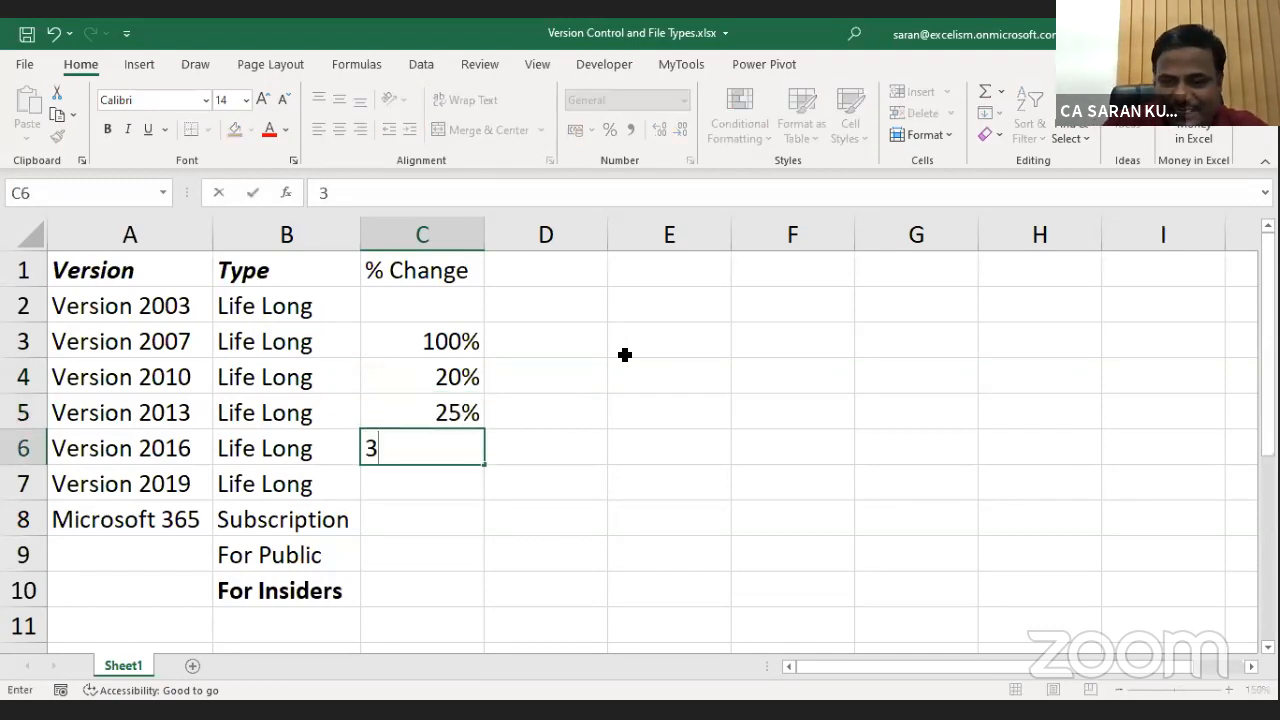
text(0%)
key(Return)
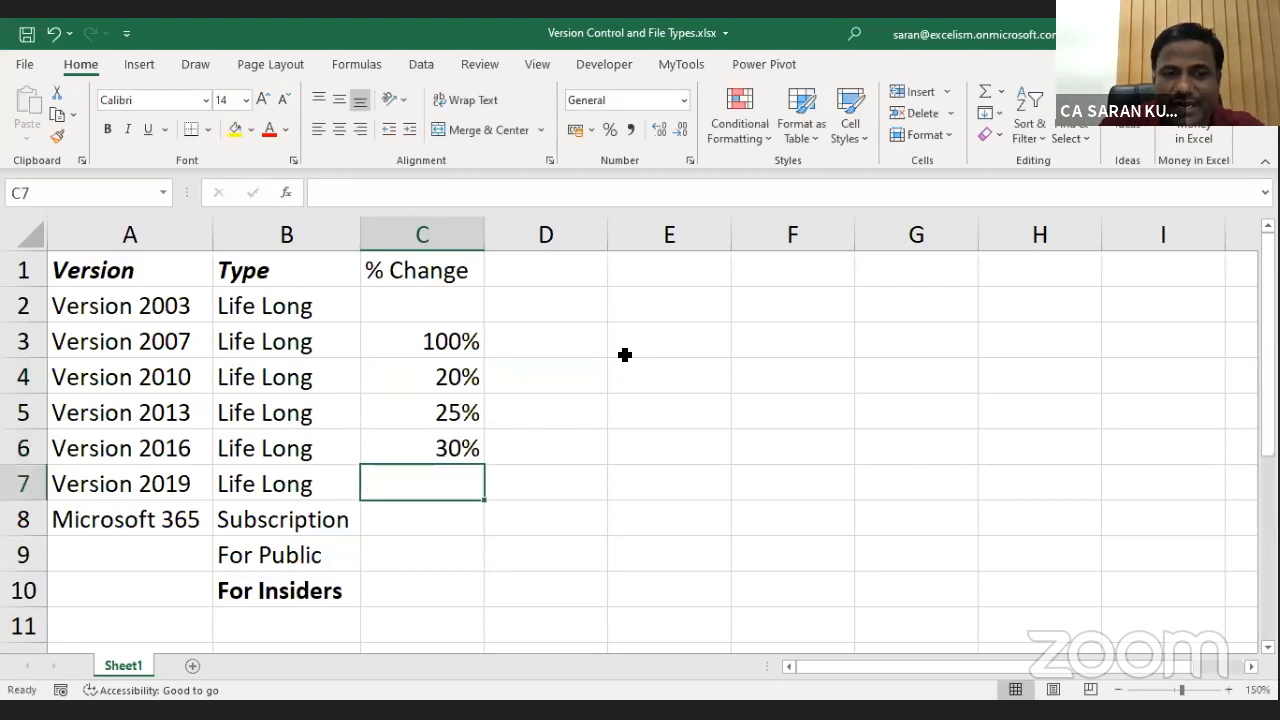
key(Up)
text(25%)
key(Return)
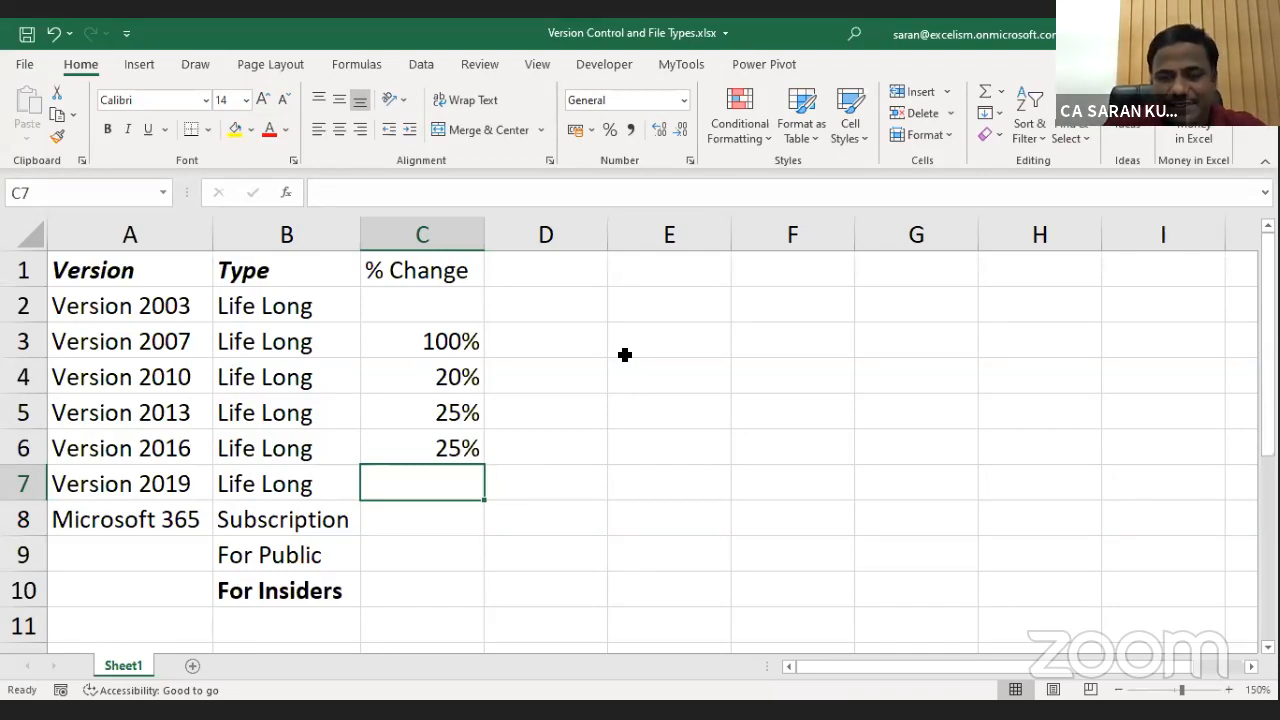
text(15%)
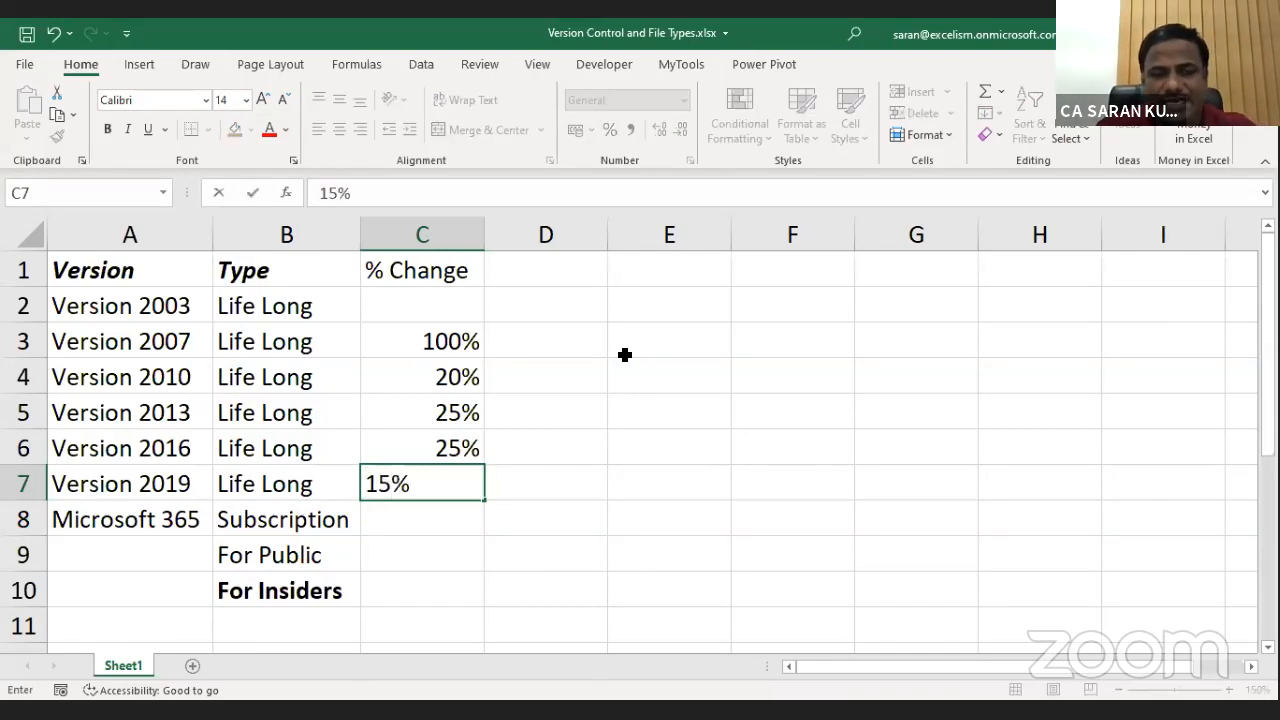
key(Return)
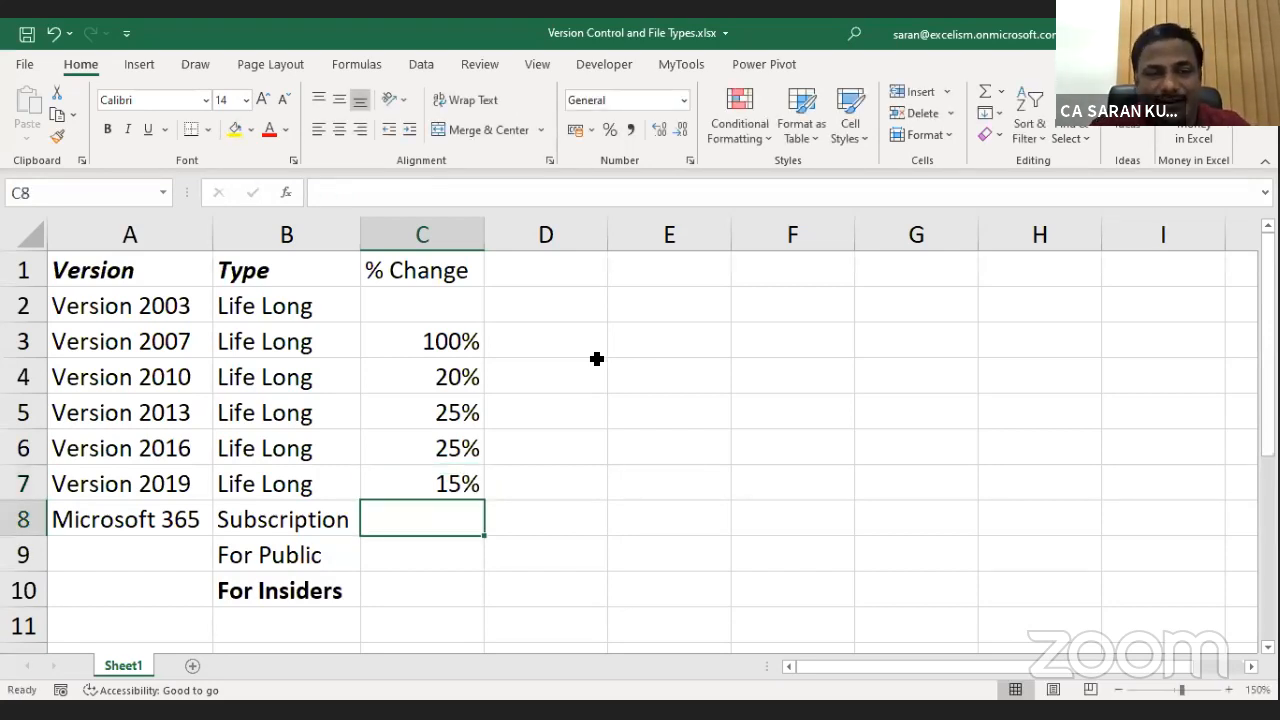
Enter 100% as the % Change for Microsoft 365.
drag(423, 346, 426, 486)
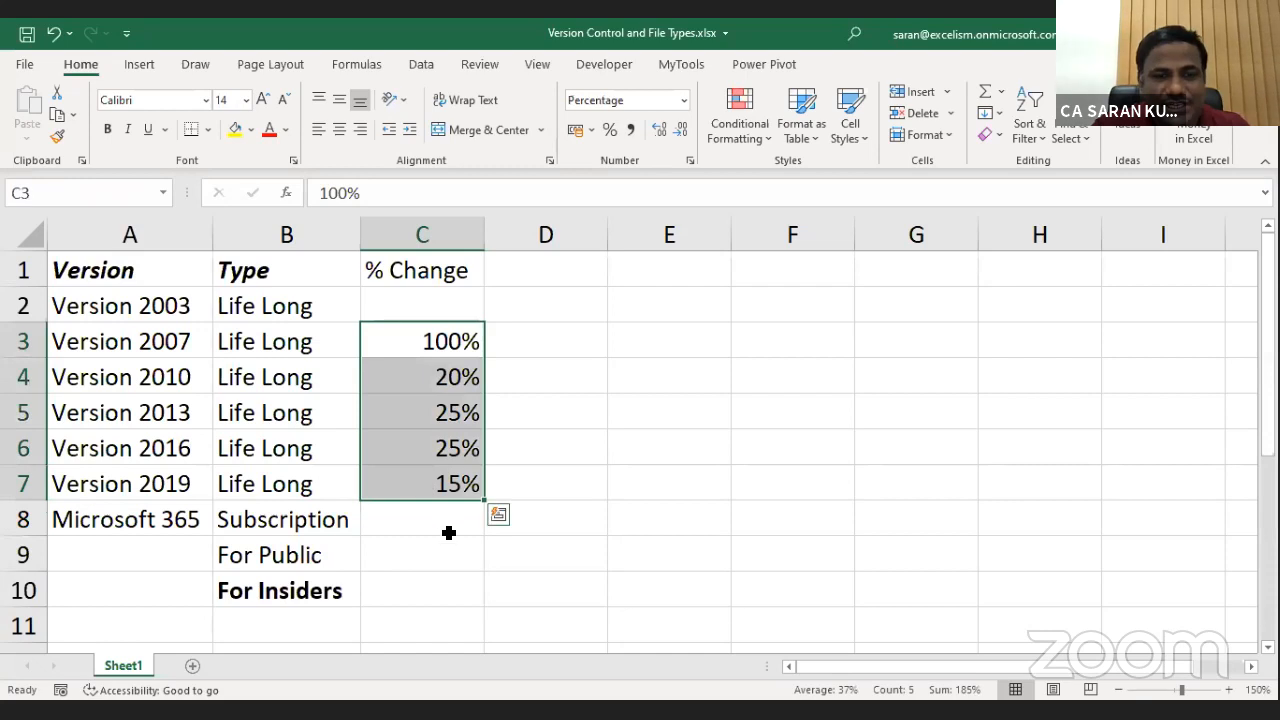
click(448, 530)
text(100%)
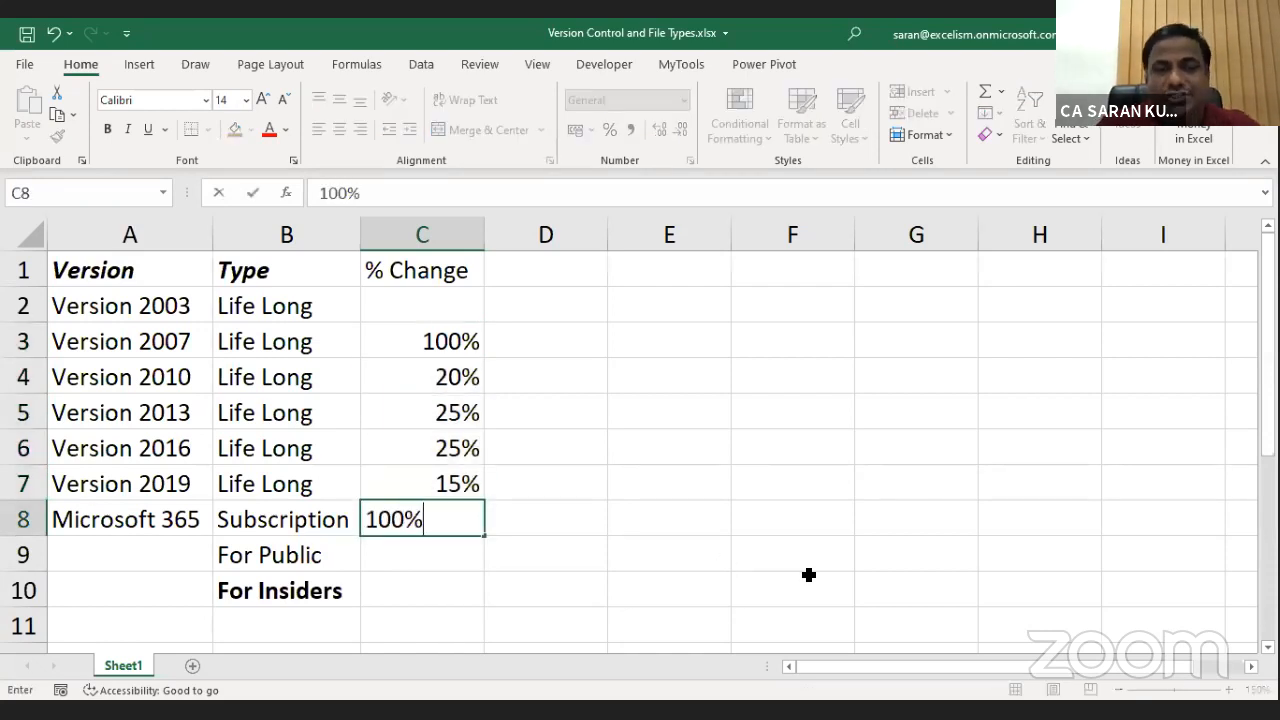
key(Return)
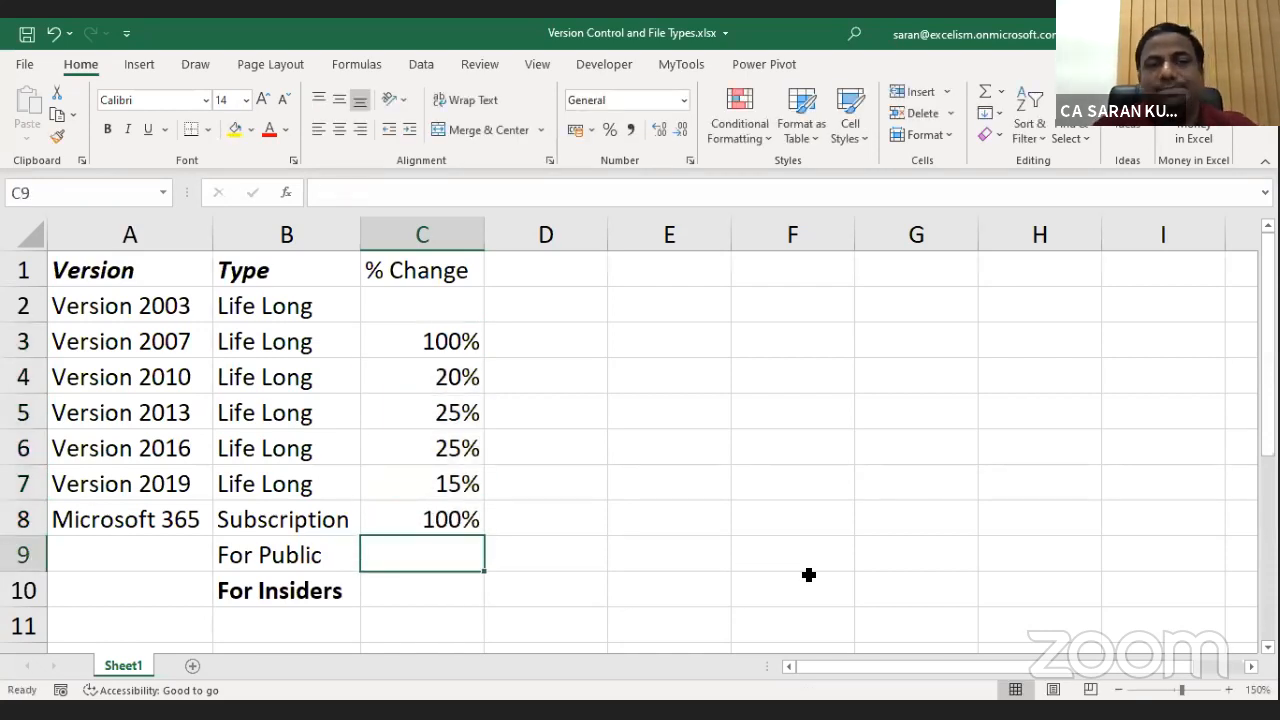
Bold the % Change header and select the percentage values.
click(174, 485)
click(192, 522)
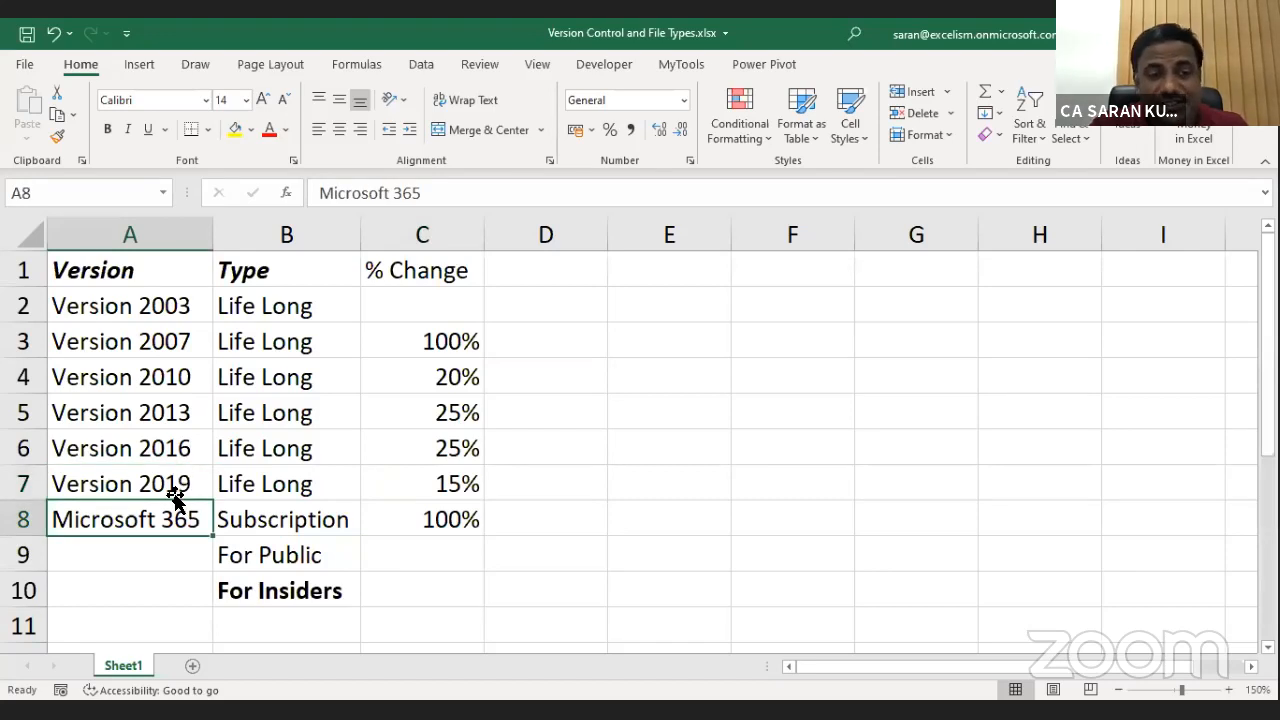
click(434, 262)
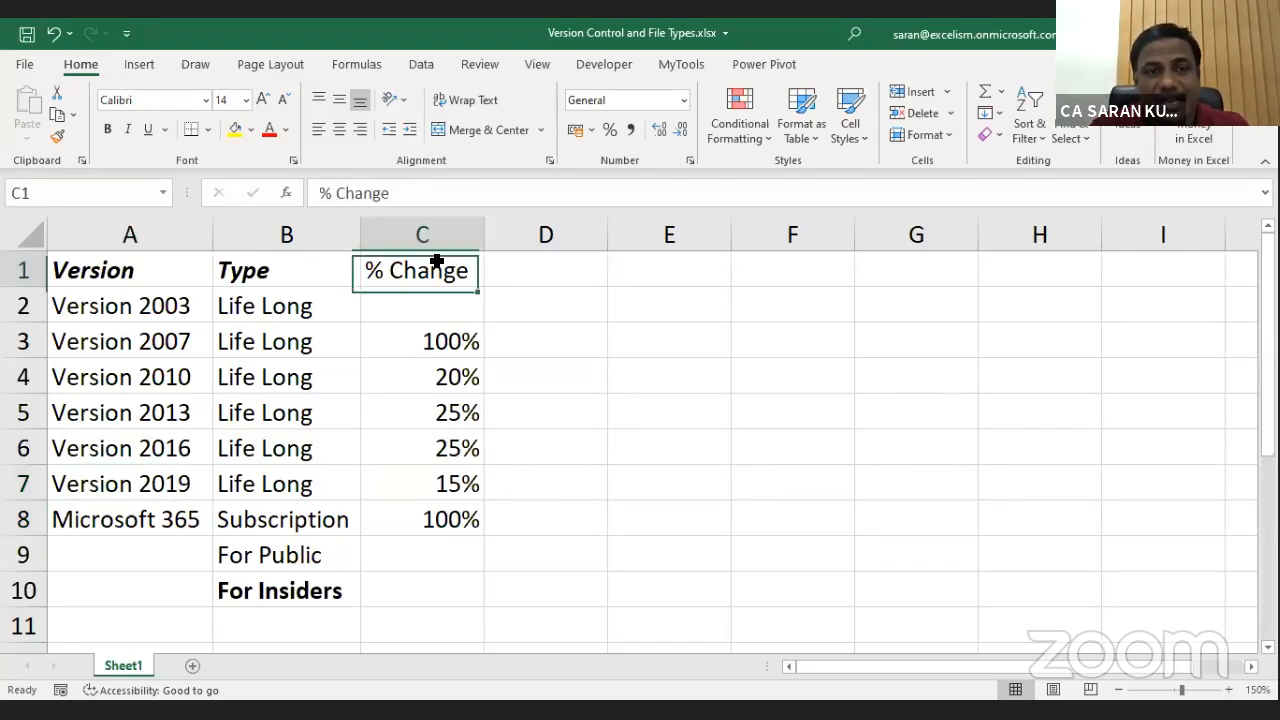
key(ctrl+b)
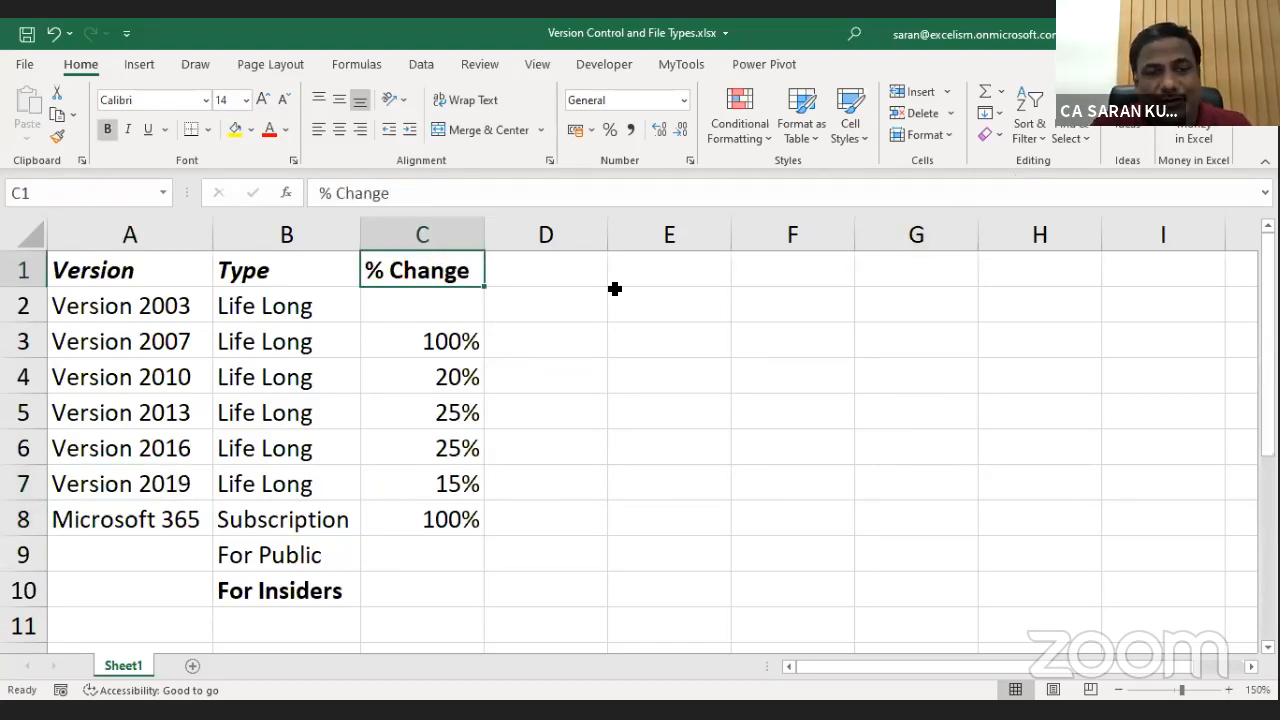
click(455, 377)
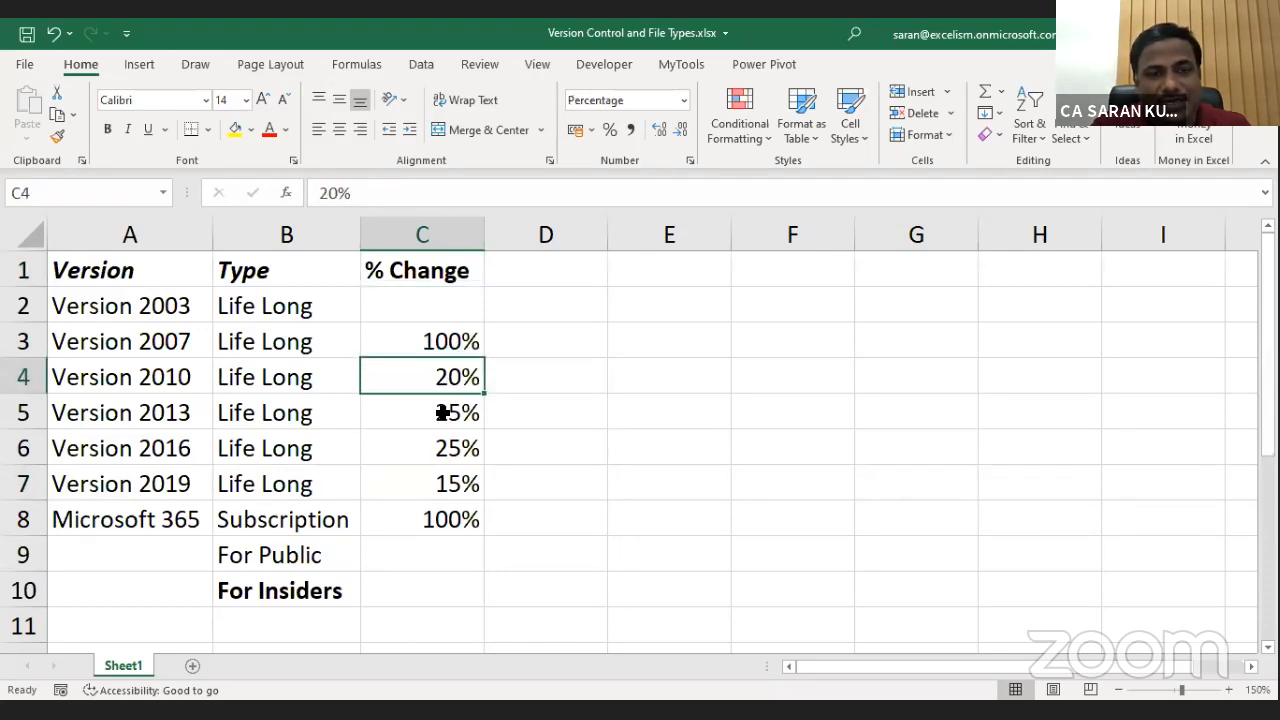
drag(443, 410, 446, 518)
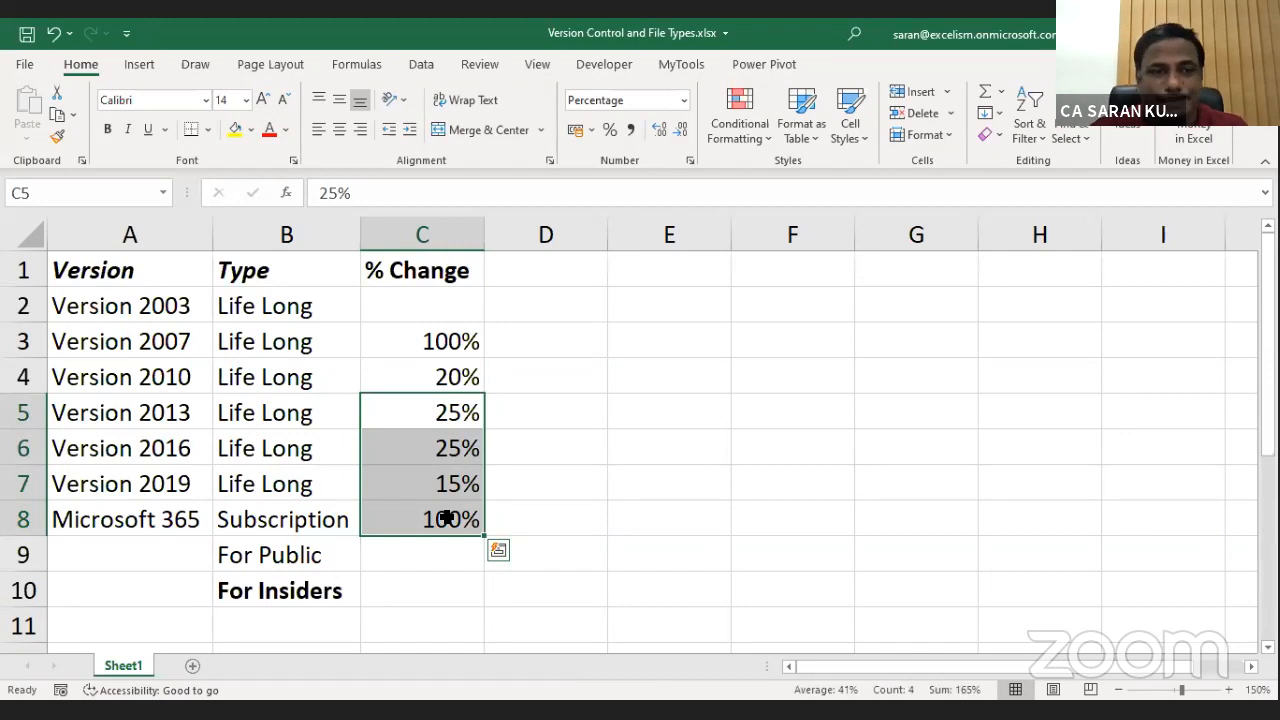
Add a bold What? header in D1.
click(537, 257)
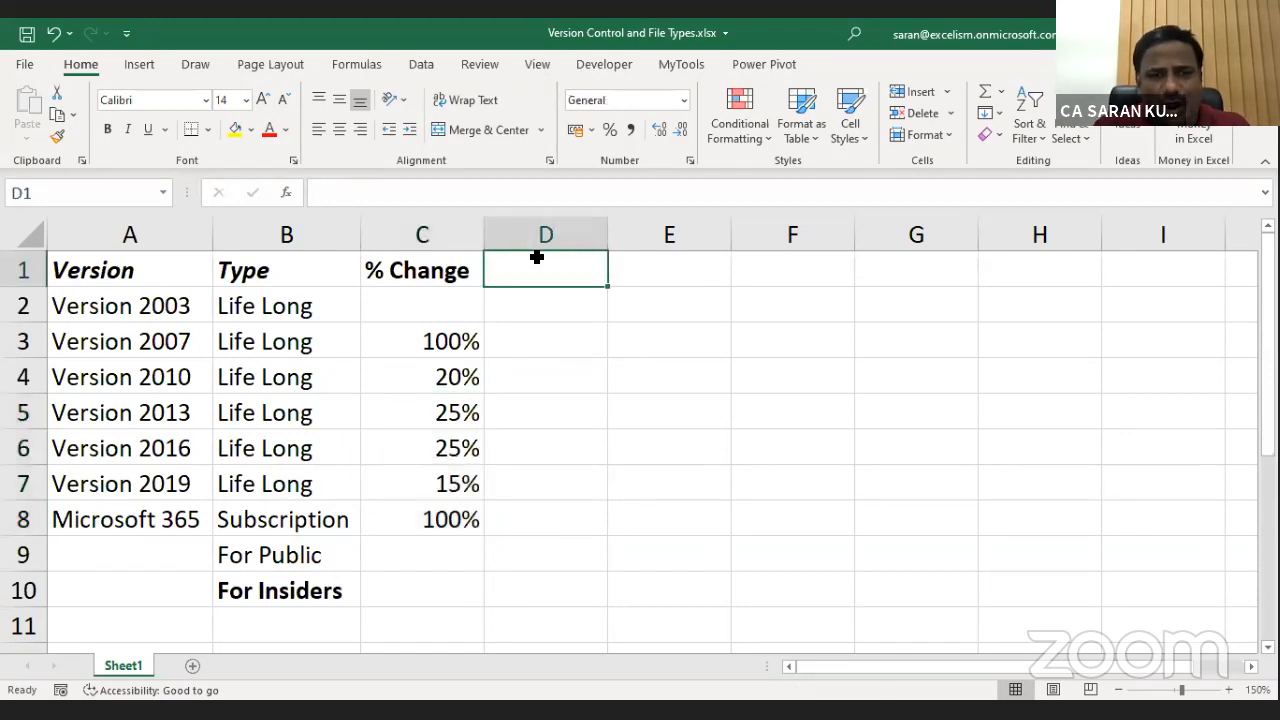
text(What?)
key(Return)
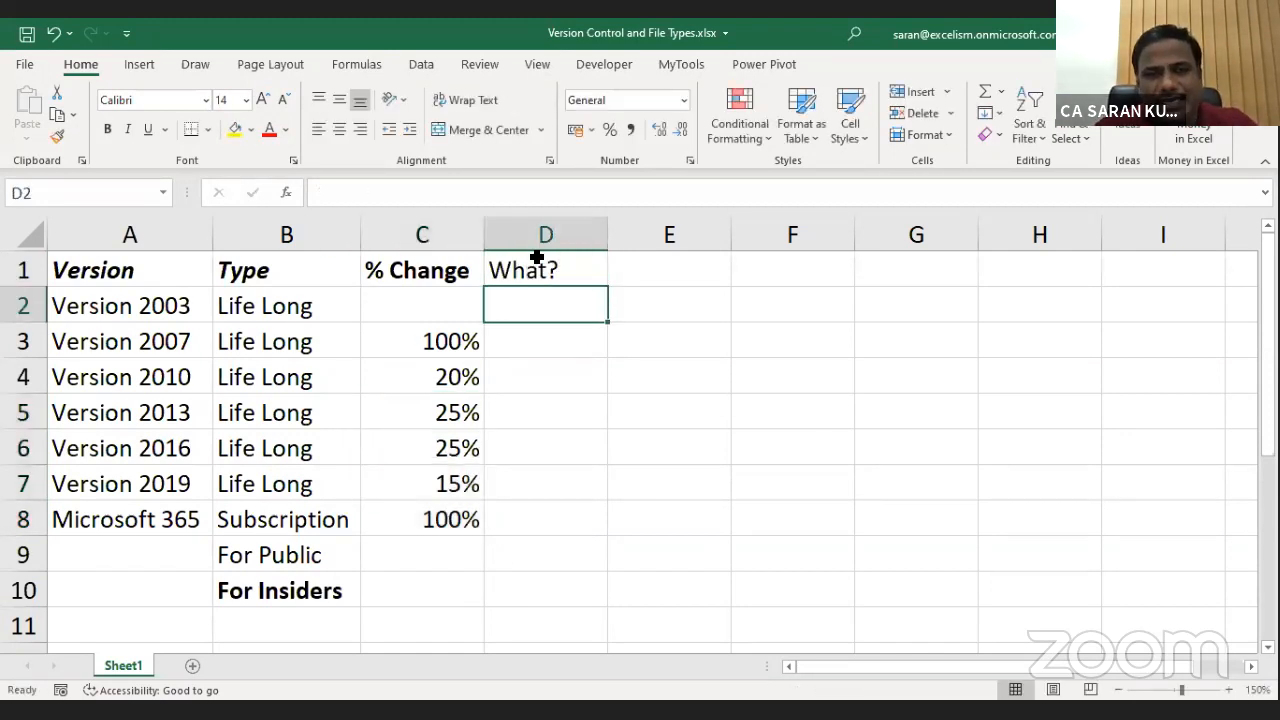
click(537, 257)
key(ctrl+b)
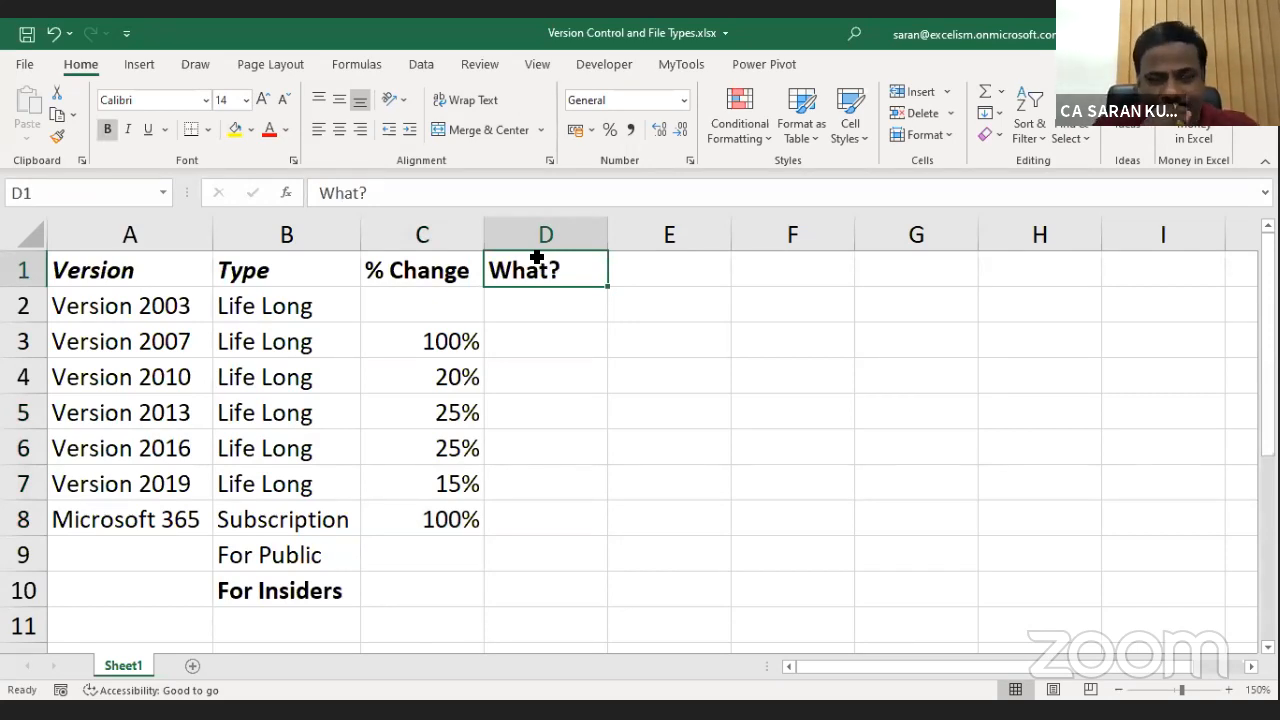
key(Down)
key(Down)
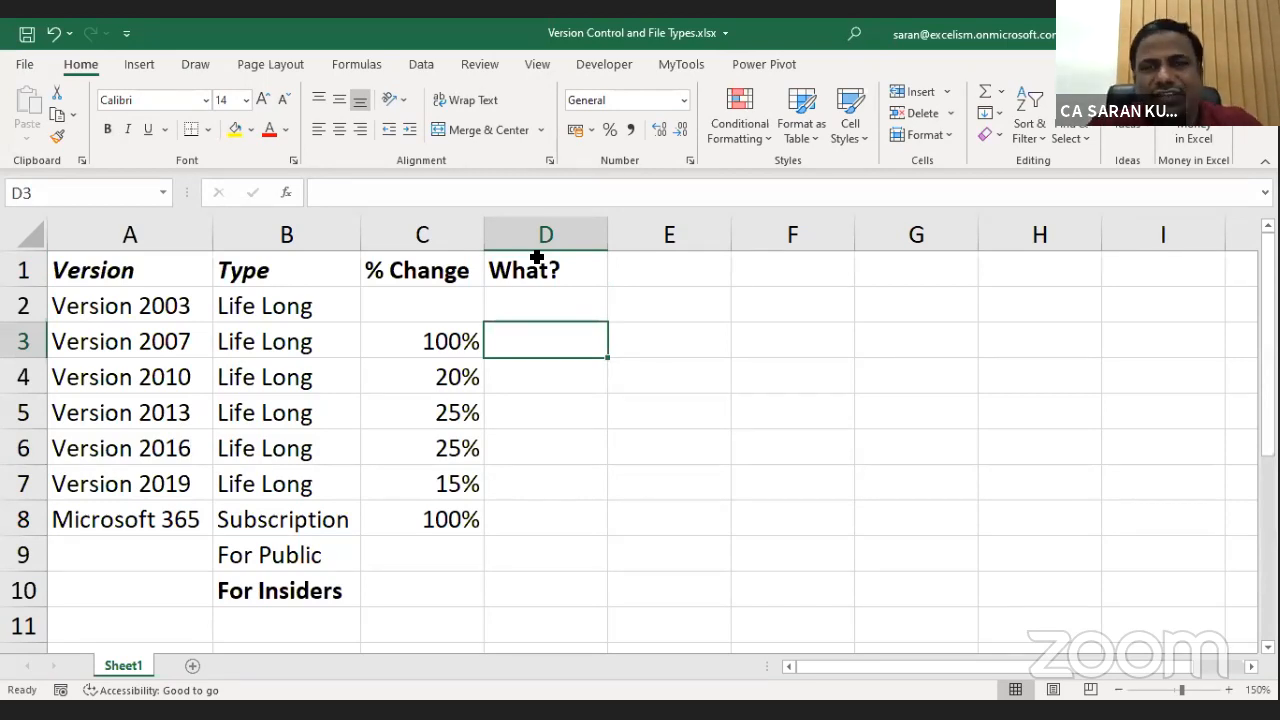
Enter 'UI, Performance, Size' in D3 for Version 2007.
text(UI<)
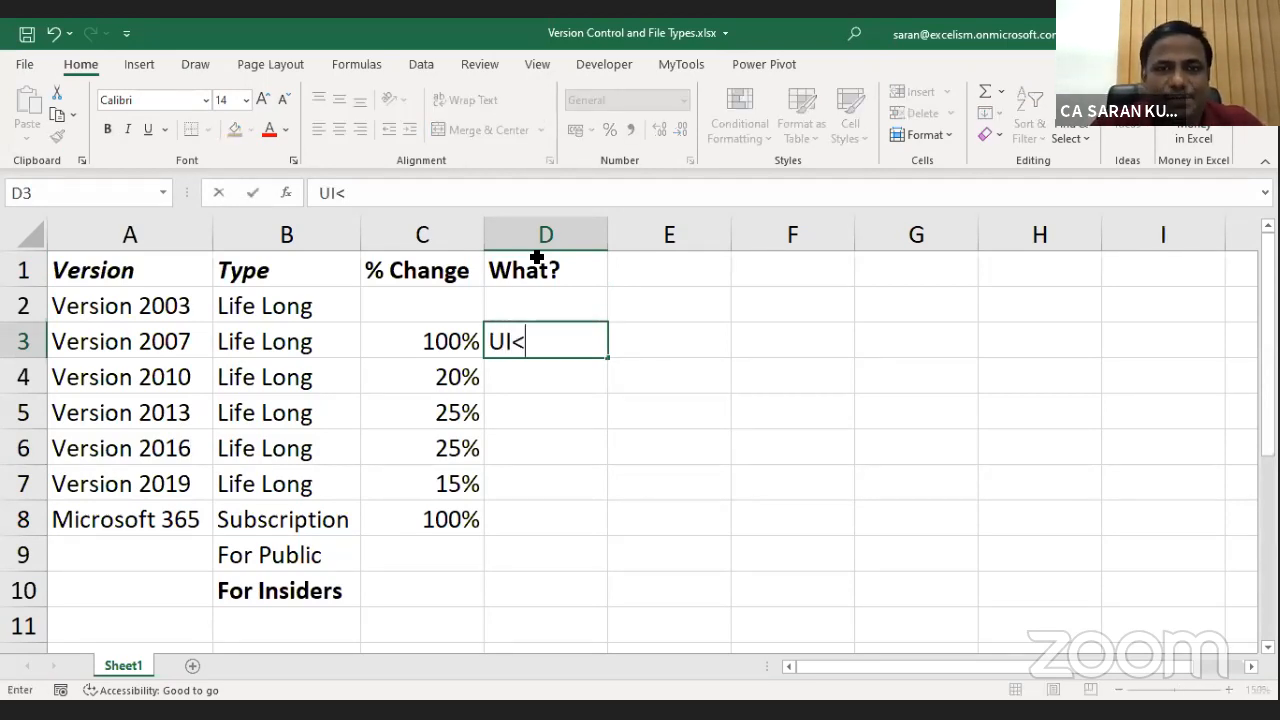
key(BackSpace)
text(,)
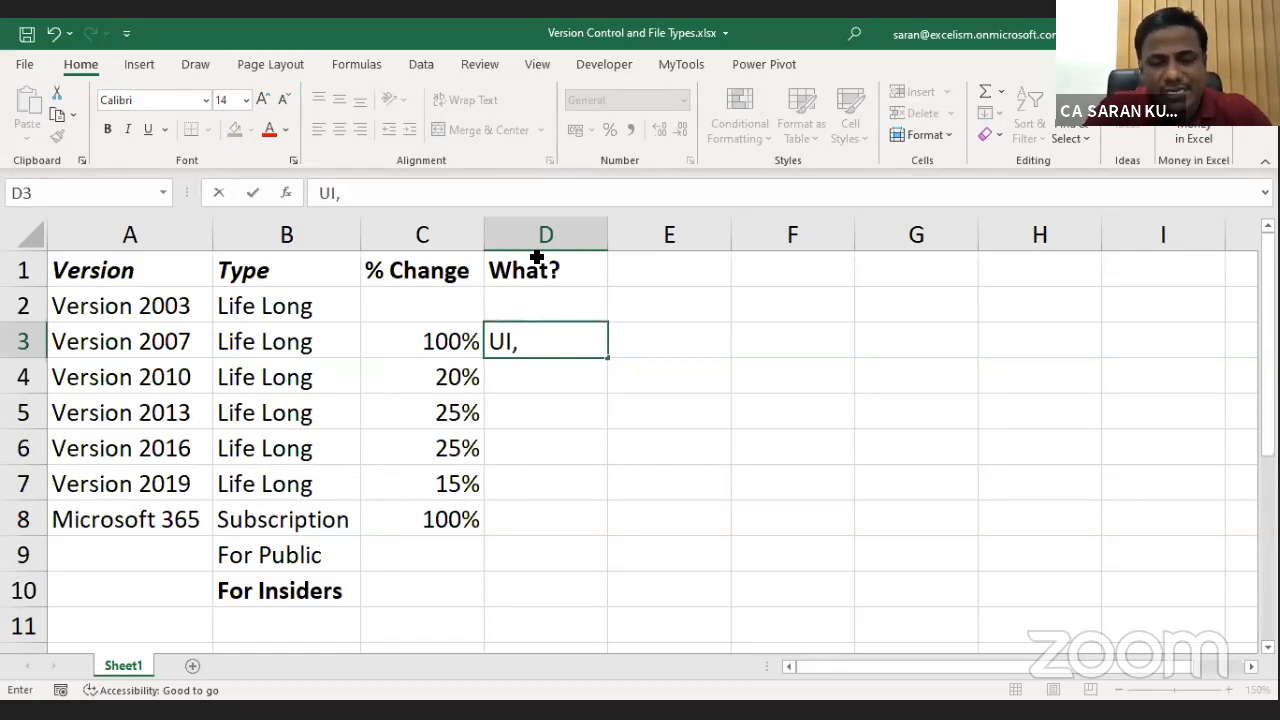
text(Performance)
key(Return)
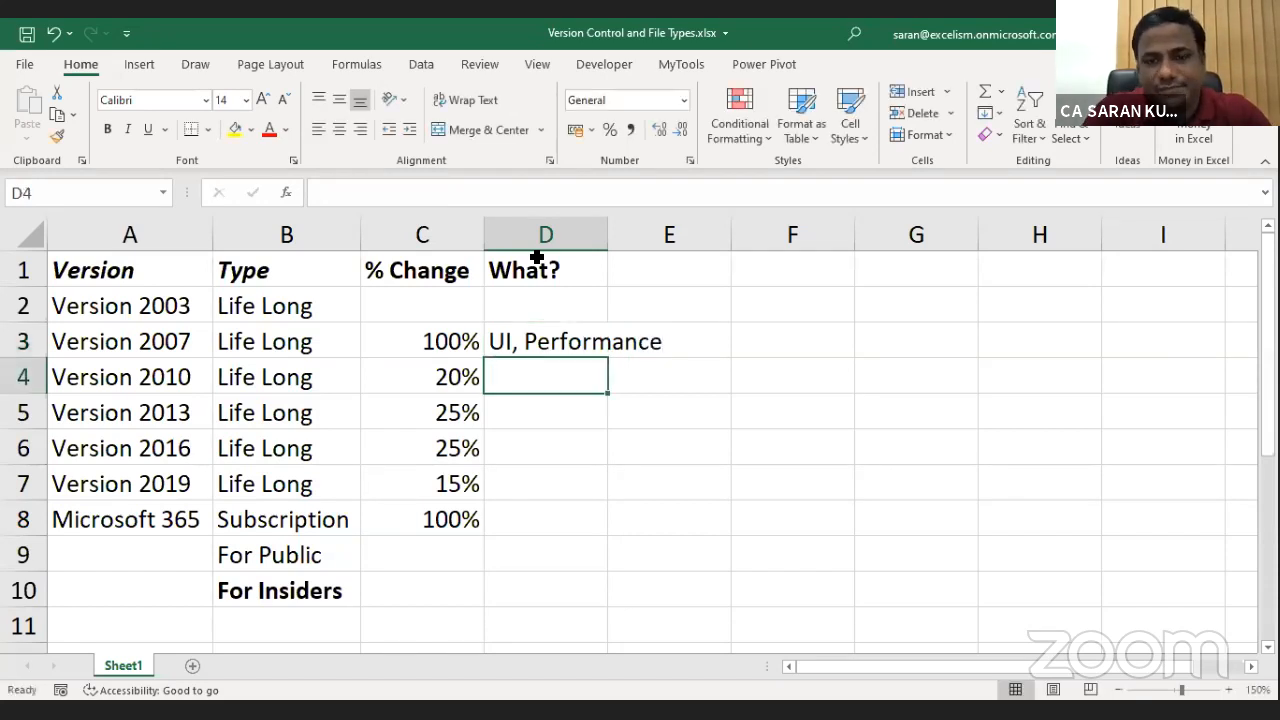
key(Up)
key(F2)
text(, Size)
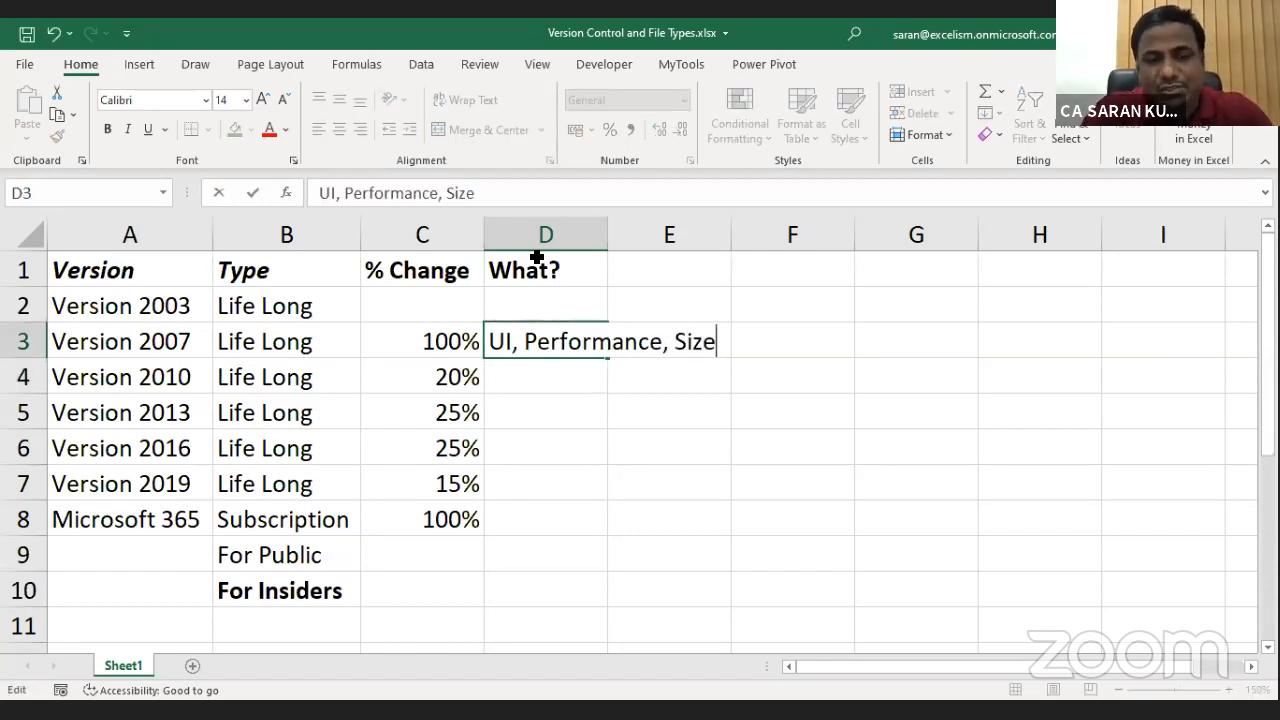
key(Return)
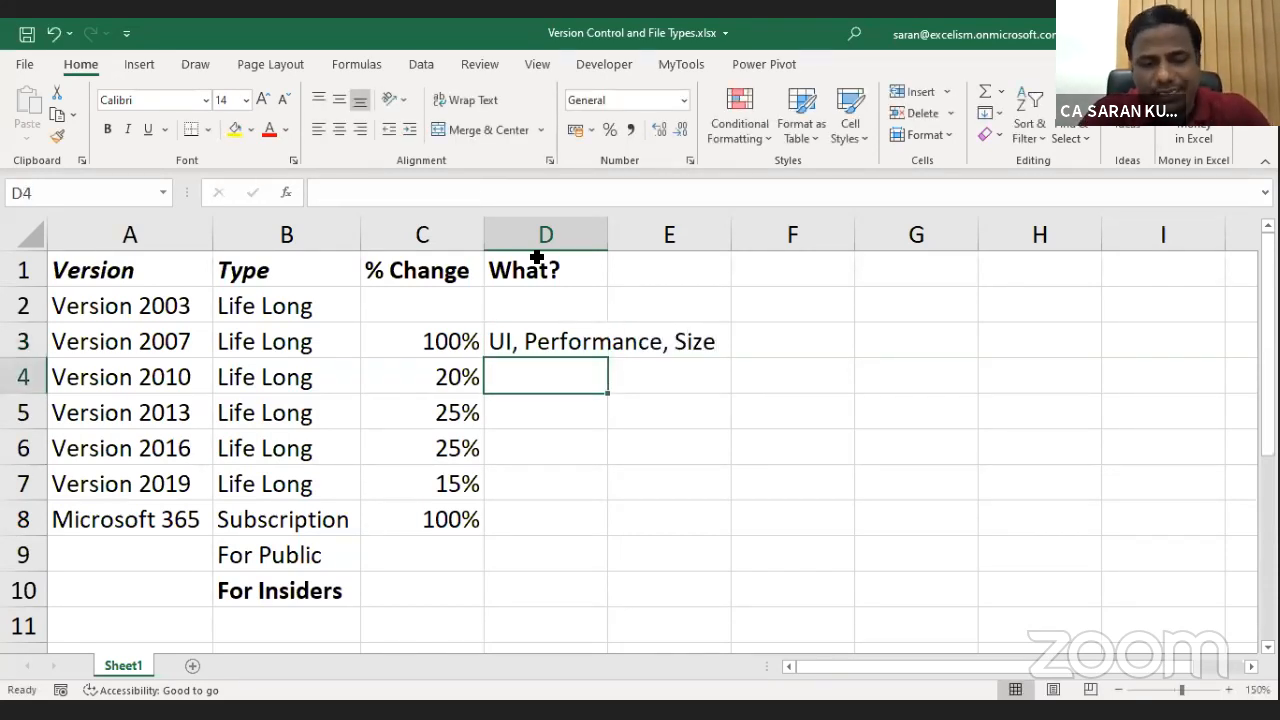
Complete D3 as 'UI, Performance, Size etc.' and start AutoFitting column D's width.
key(Up)
key(F2)
text(etc)
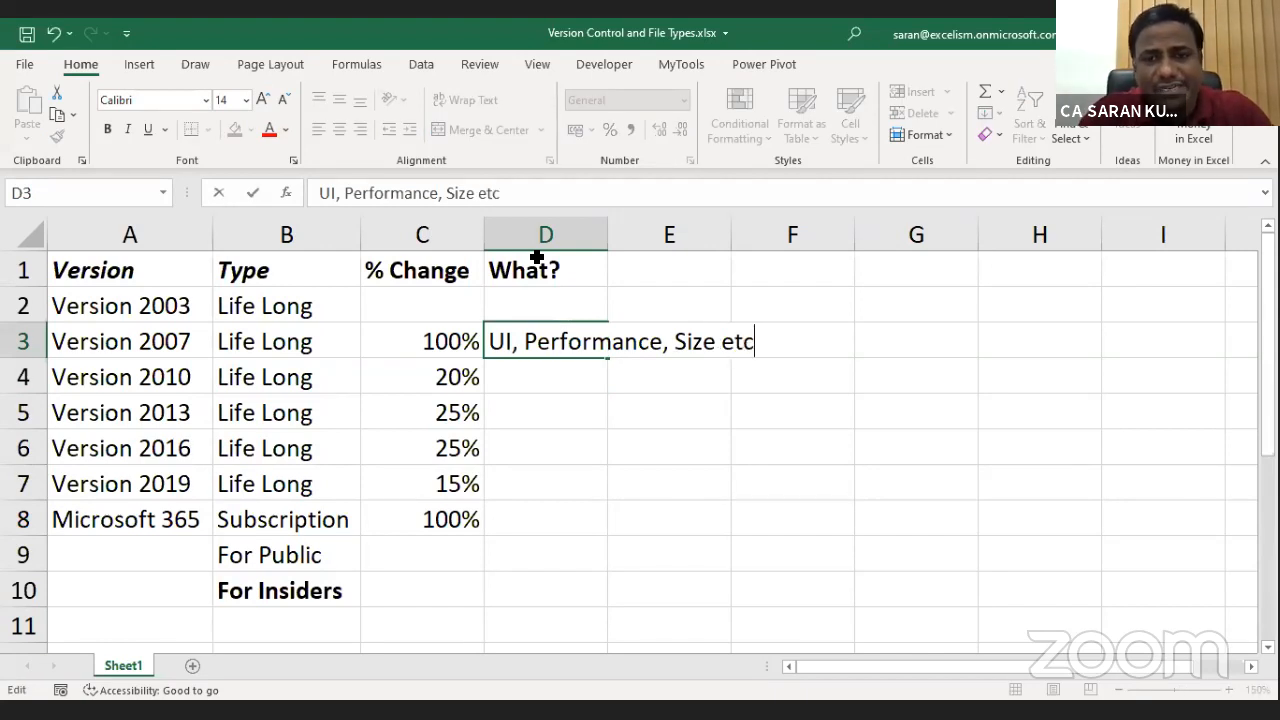
text(/)
key(BackSpace)
text(.)
key(Return)
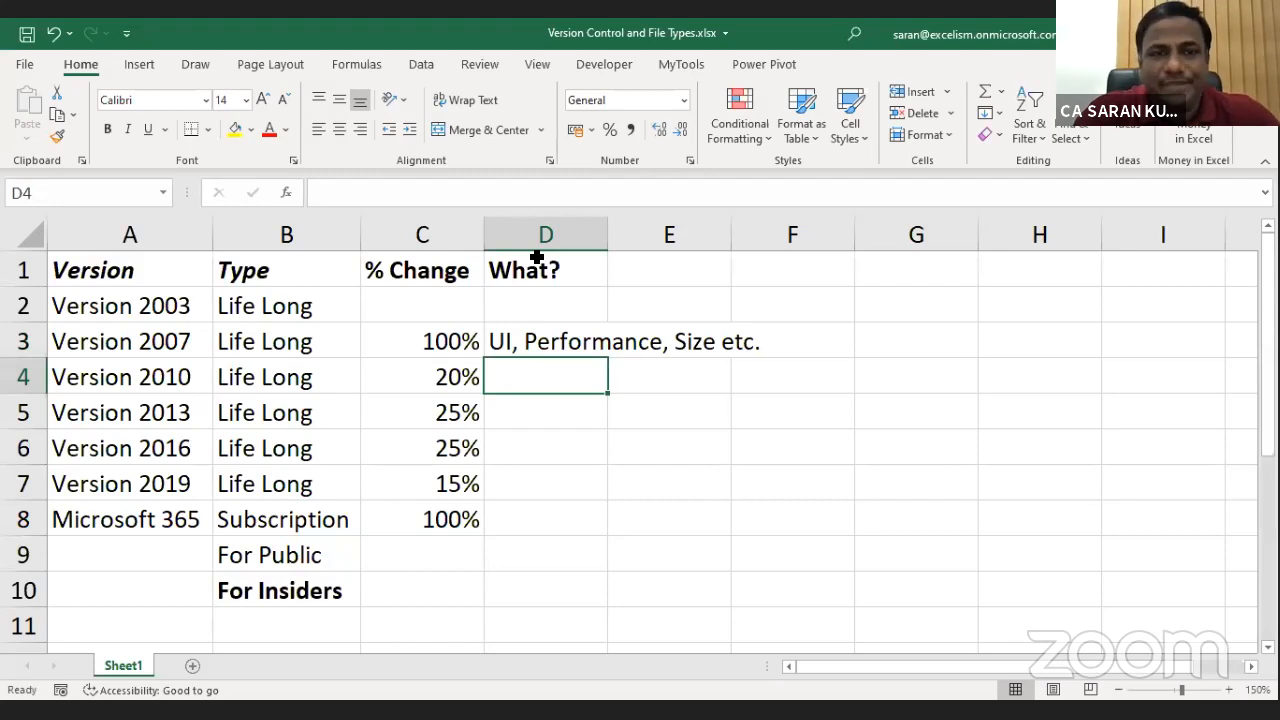
key(Up)
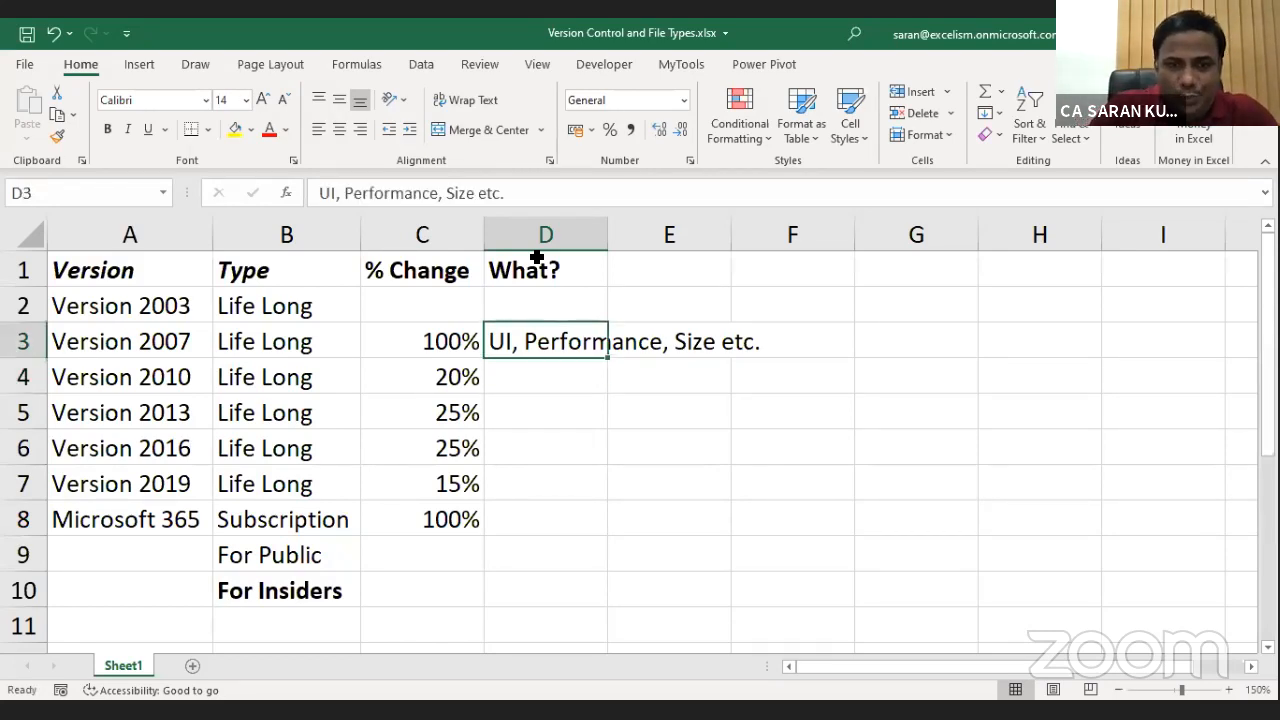
key(alt+h)
Finish AutoFitting column D and rename Sheet1 to Version Control.
key(o)
key(i)
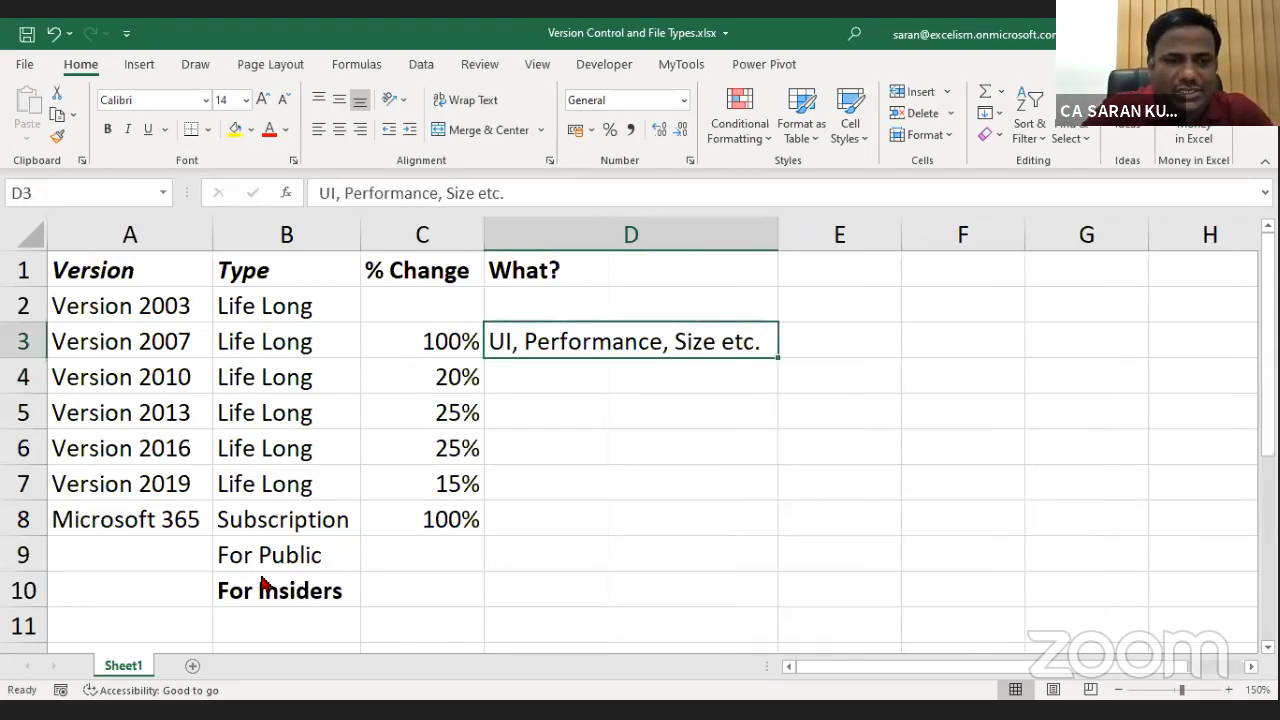
double_click(127, 666)
text(Version)
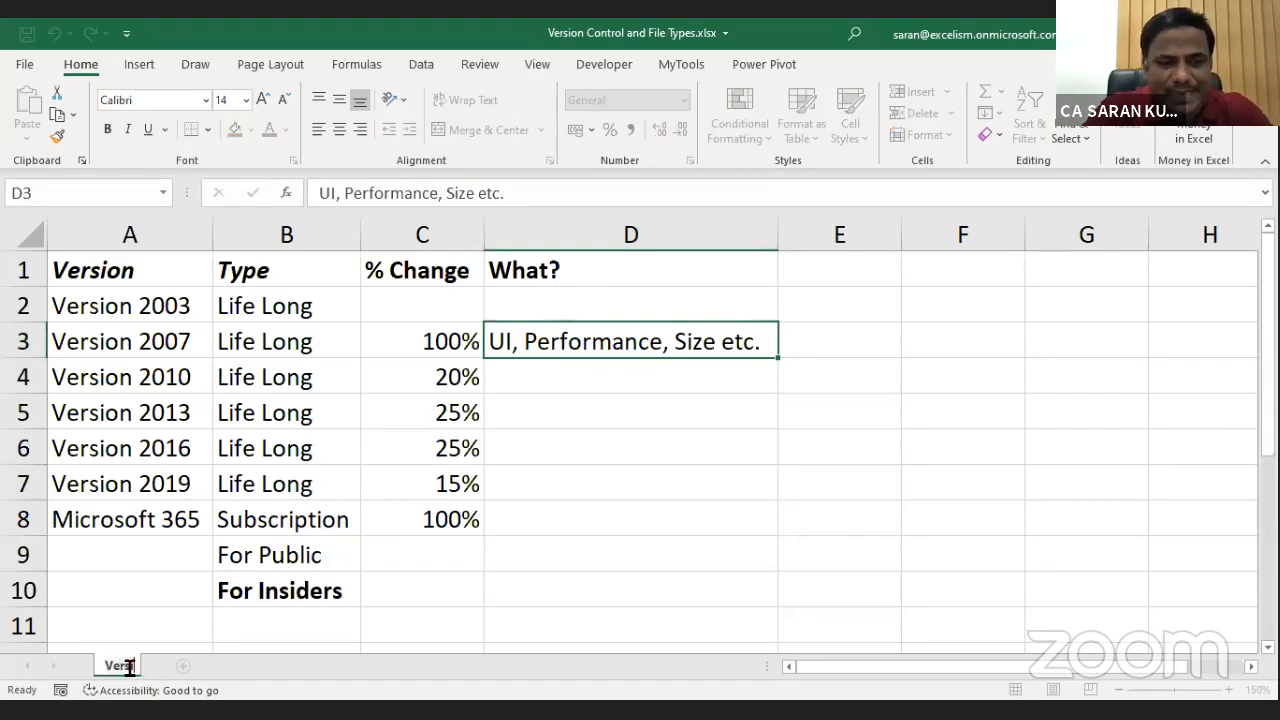
text( Control)
key(Return)
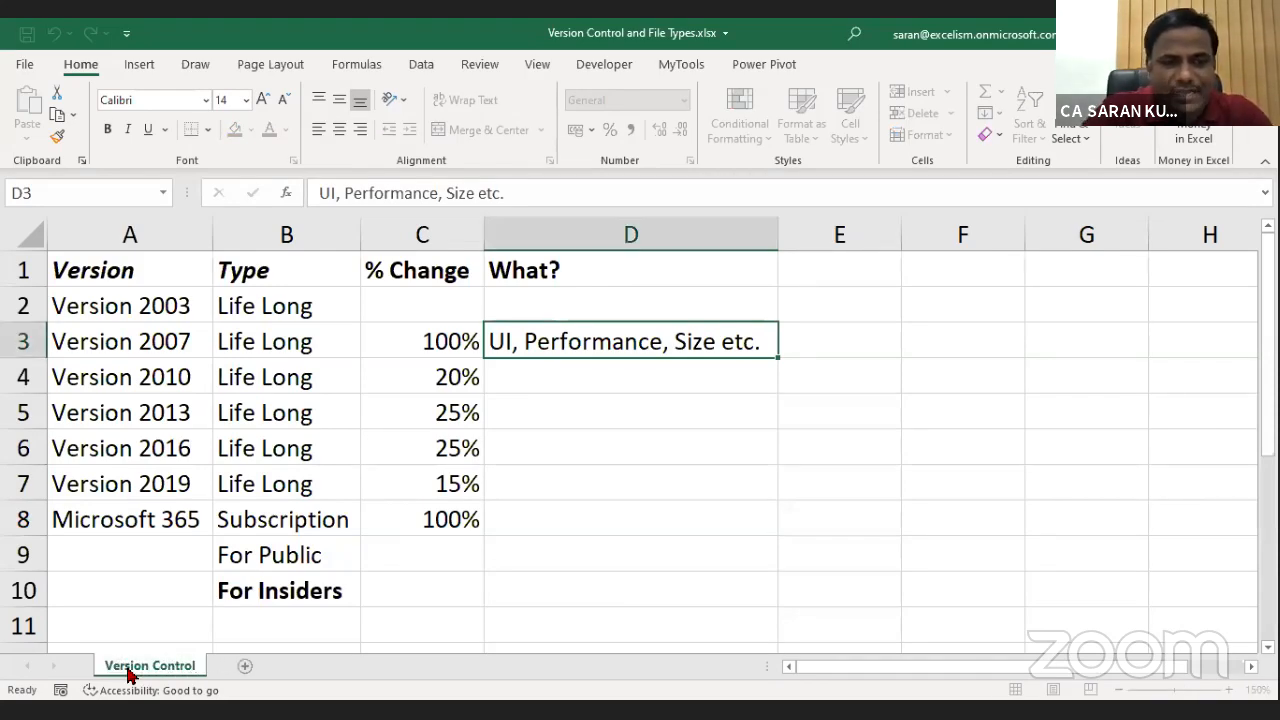
Add a new sheet named UI.
click(245, 666)
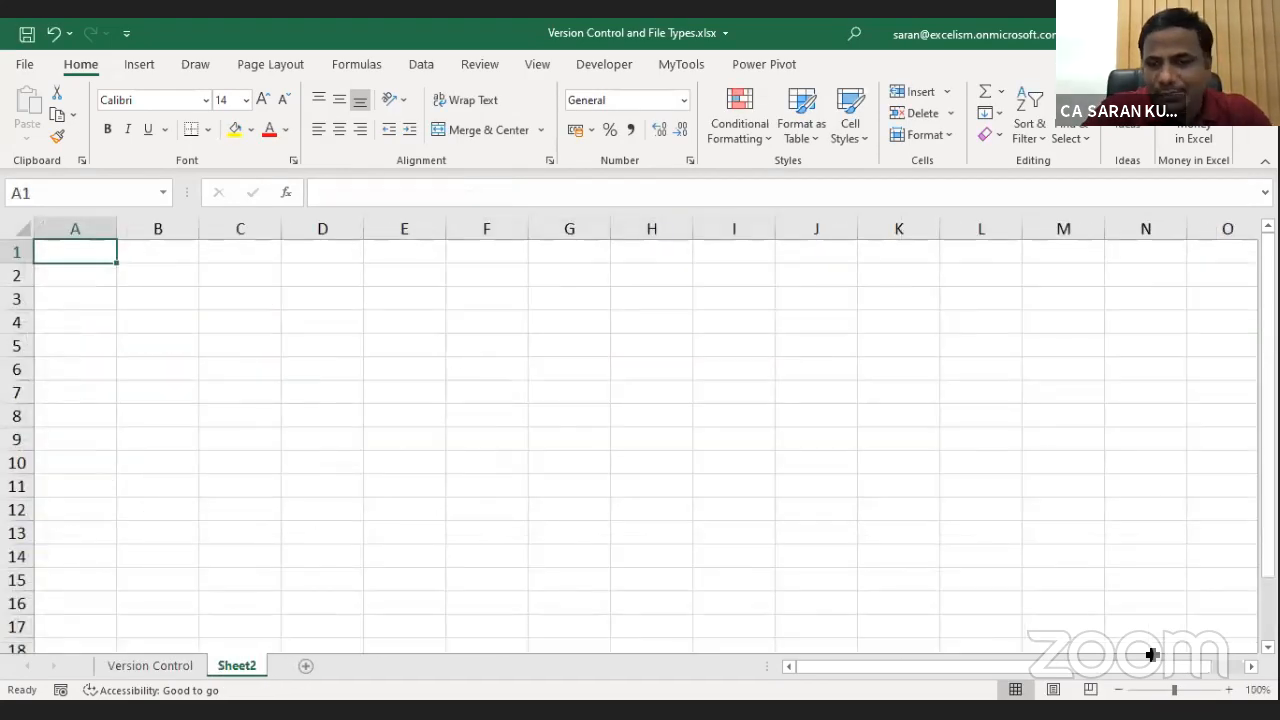
click(1229, 690)
click(1229, 690)
click(1229, 690)
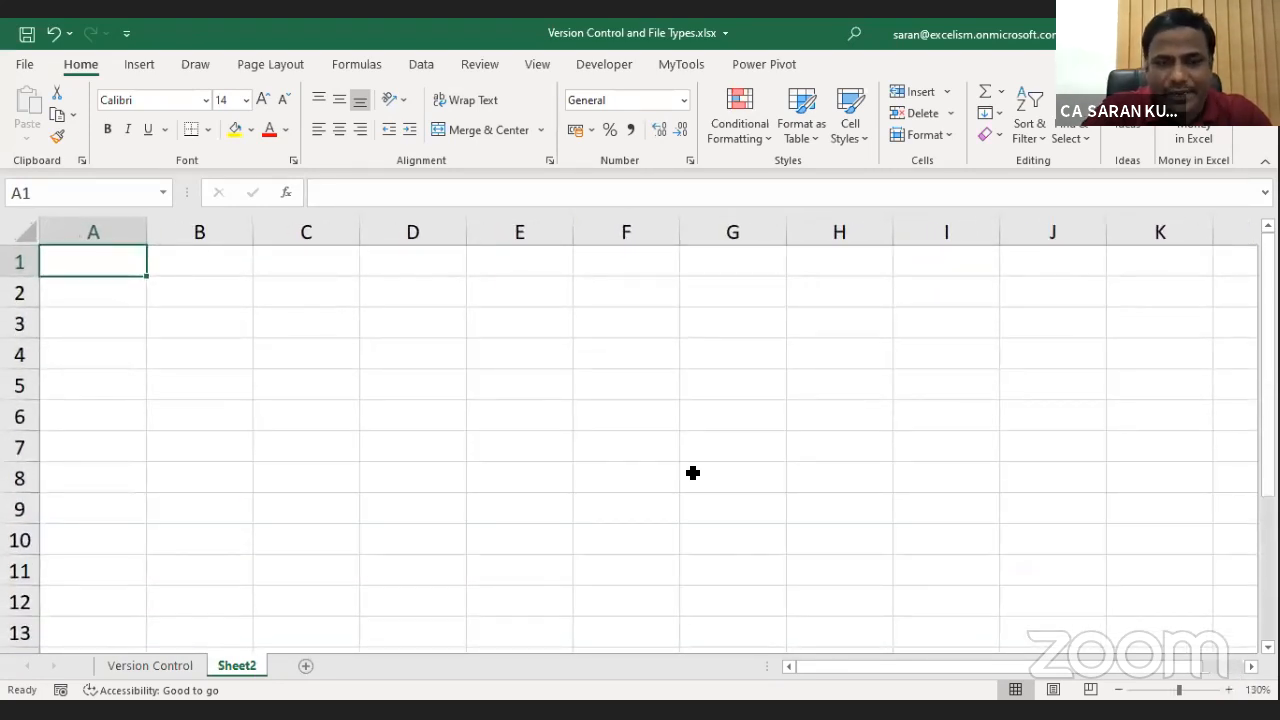
key(alt+h)
text(orUI)
key(Return)
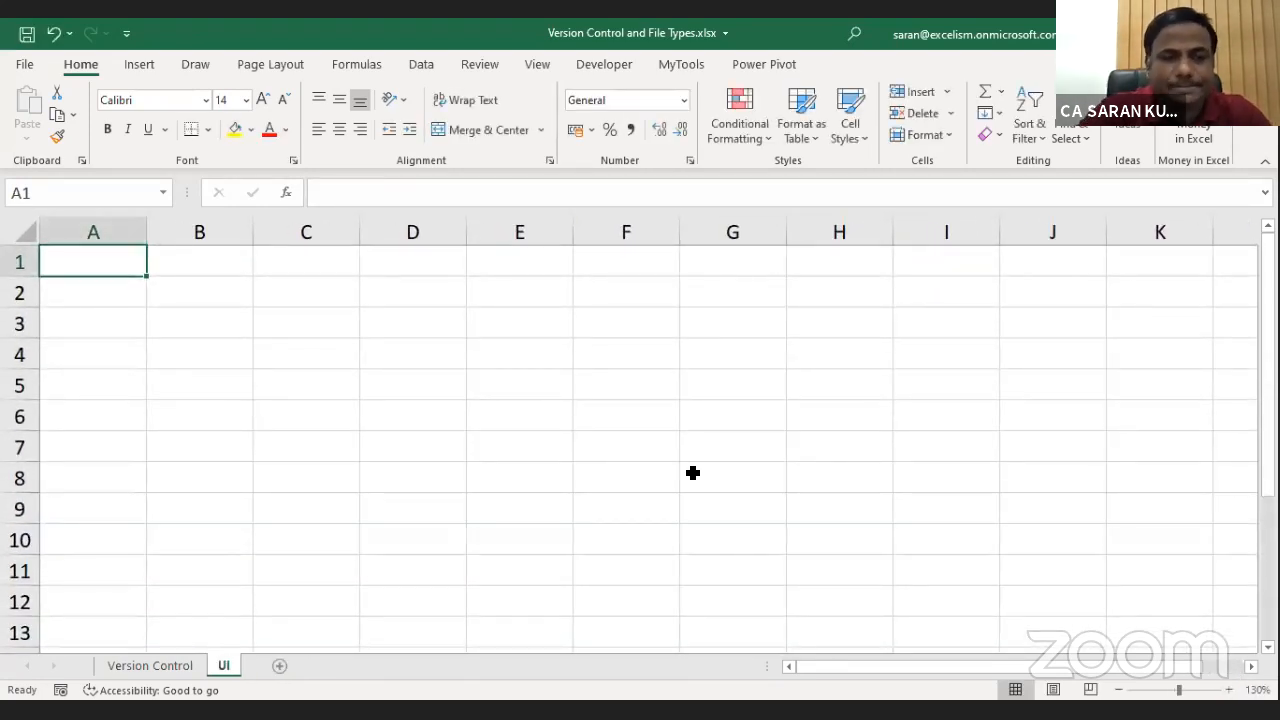
click(1229, 690)
click(1229, 690)
click(1229, 690)
click(1229, 690)
Enter '2003 Version' in A1 in bold italic and AutoFit column A.
text(200)
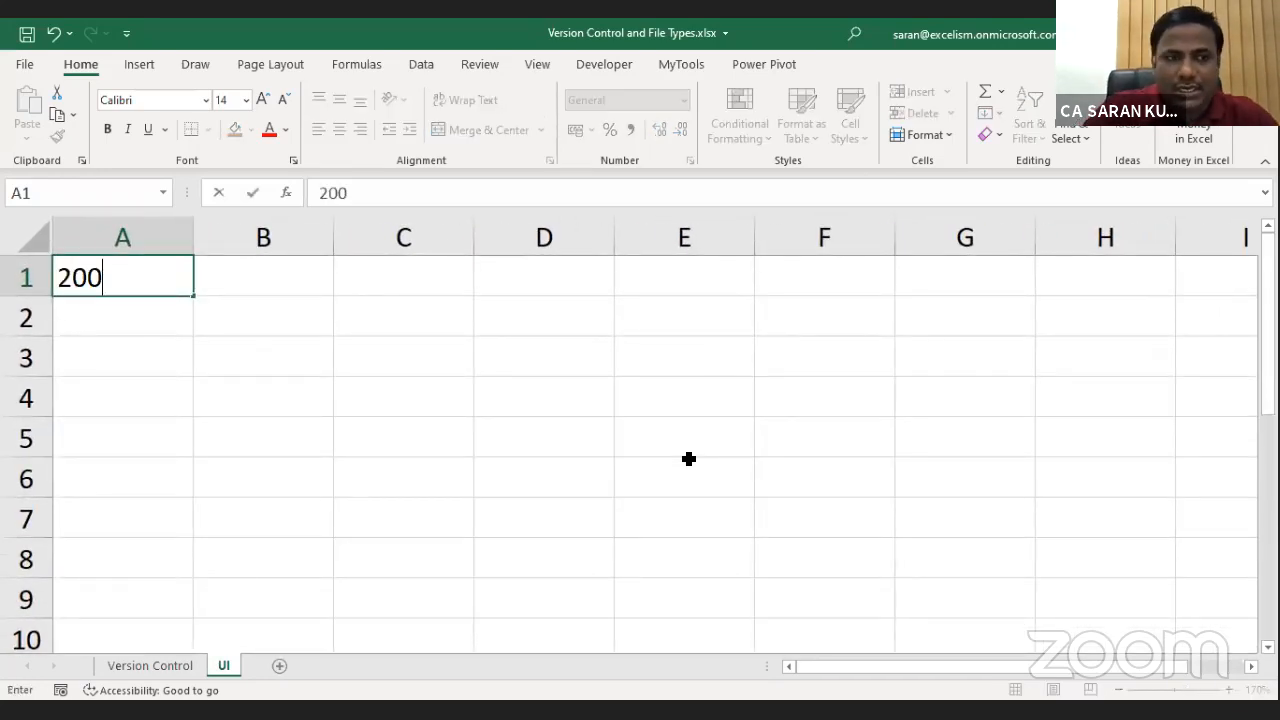
text(3 )
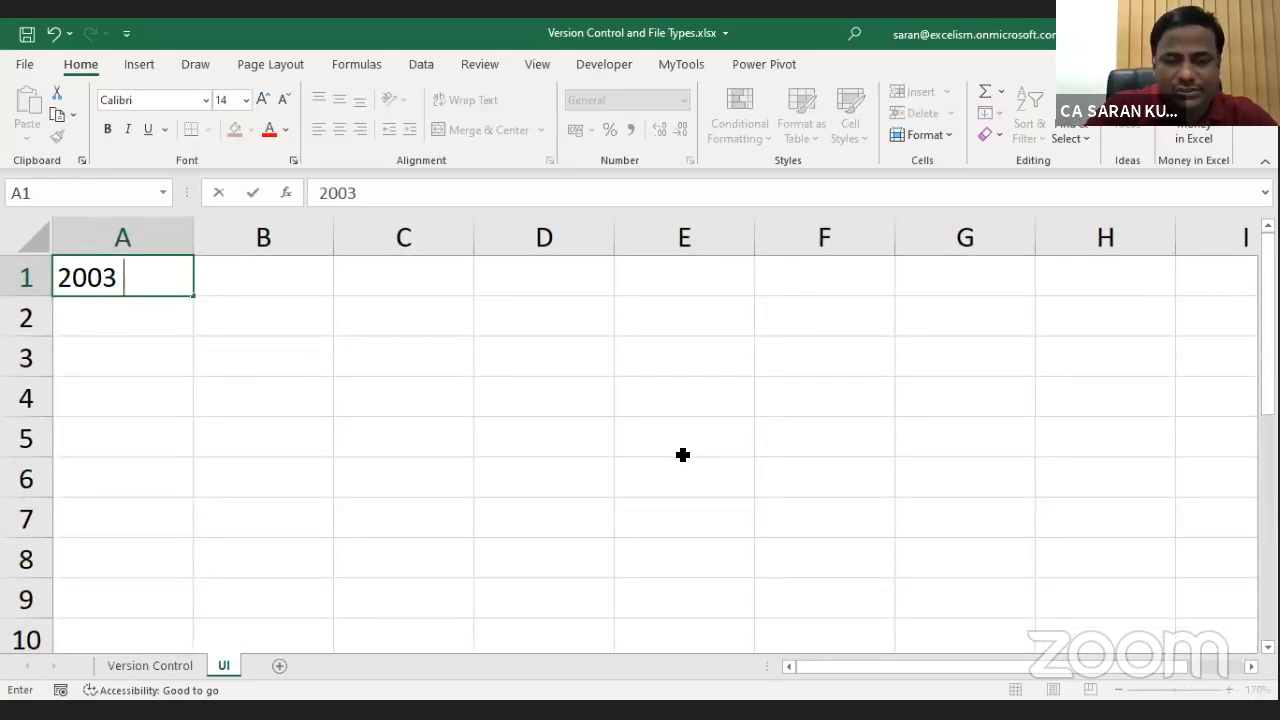
text(Vefrsin)
key(BackSpace)
key(BackSpace)
key(BackSpace)
key(BackSpace)
key(BackSpace)
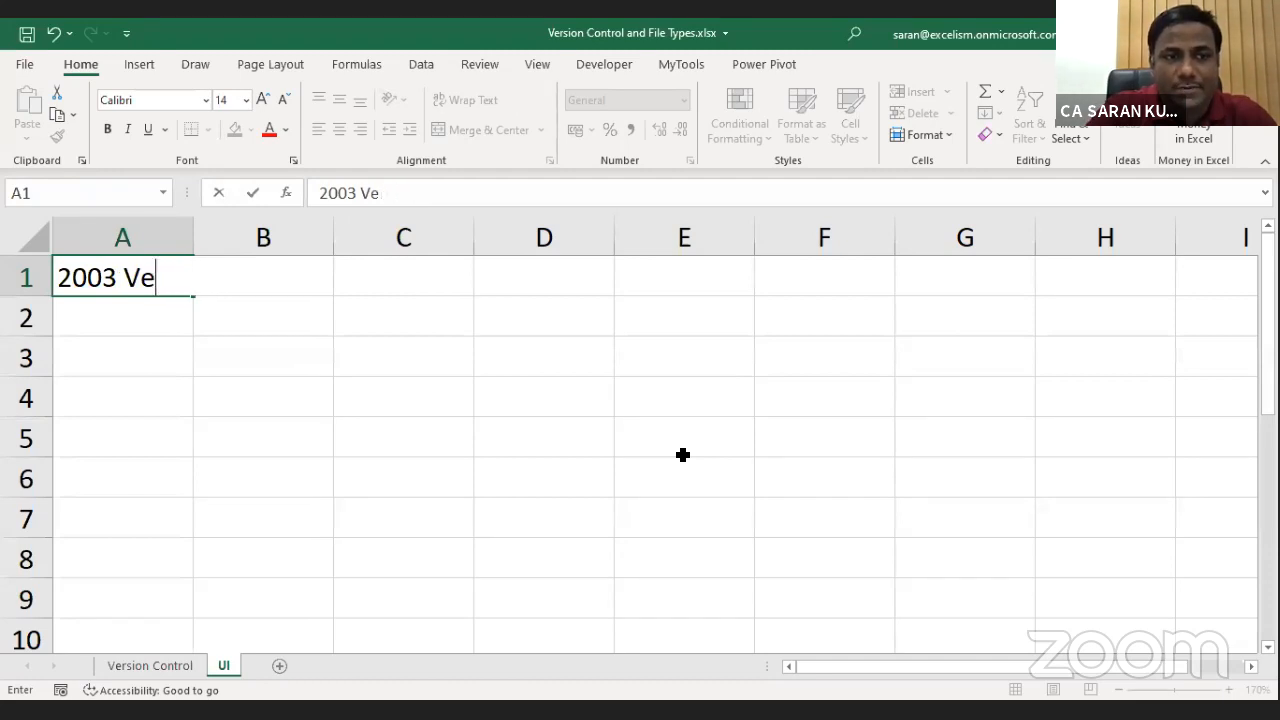
text(rsion)
key(Return)
key(Up)
key(ctrl+b)
key(ctrl+i)
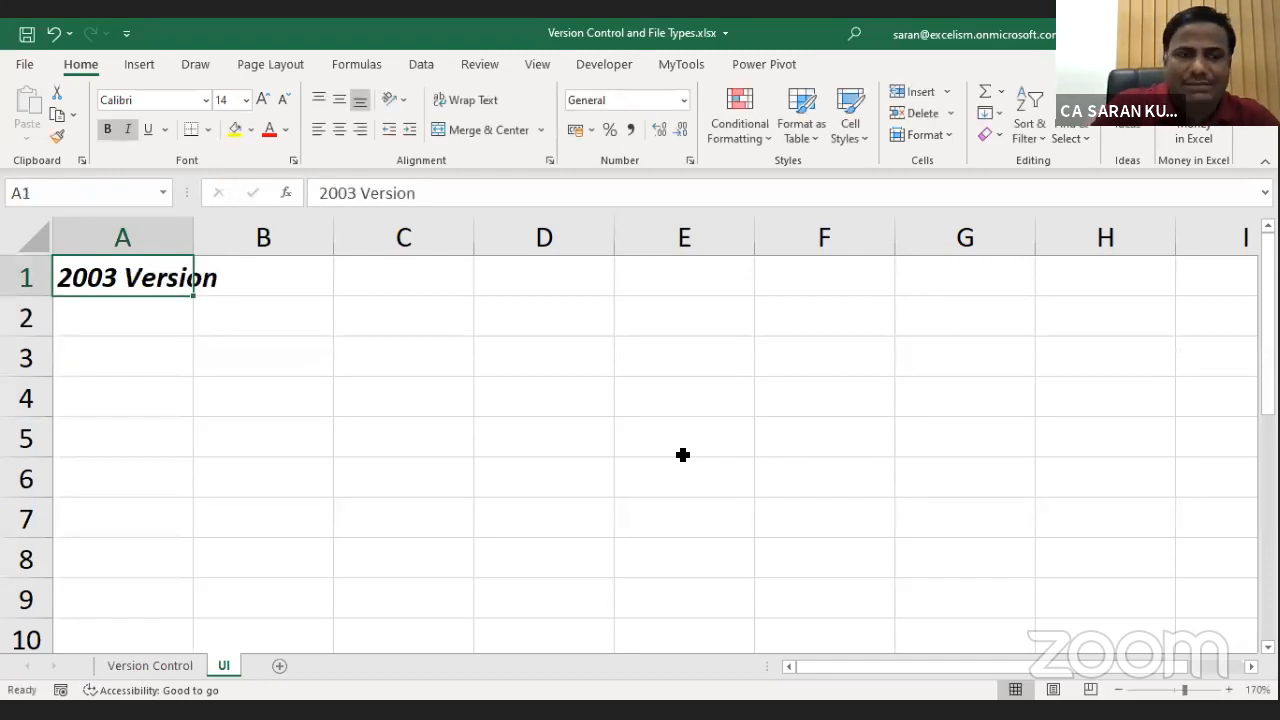
key(Down)
key(Up)
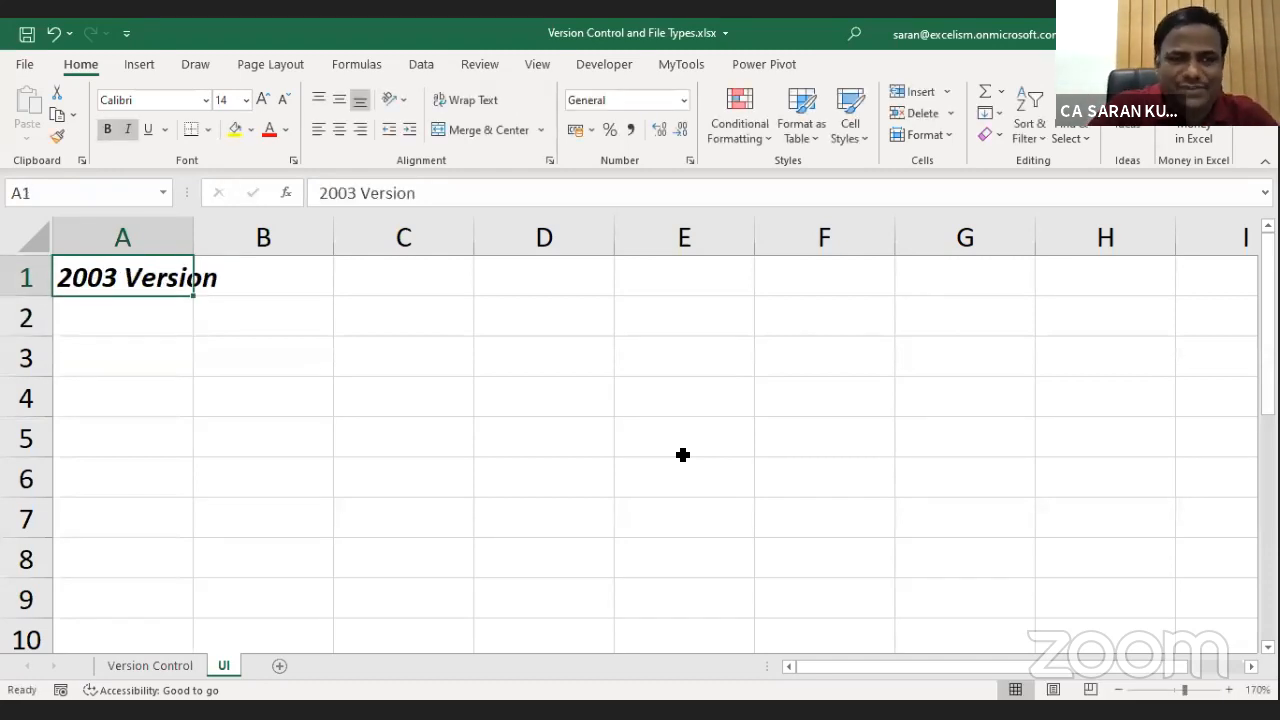
key(alt+h)
key(o)
key(i)
Type 'Drop-down menu' in B1, then switch over to the browser.
key(Right)
text(Drop-)
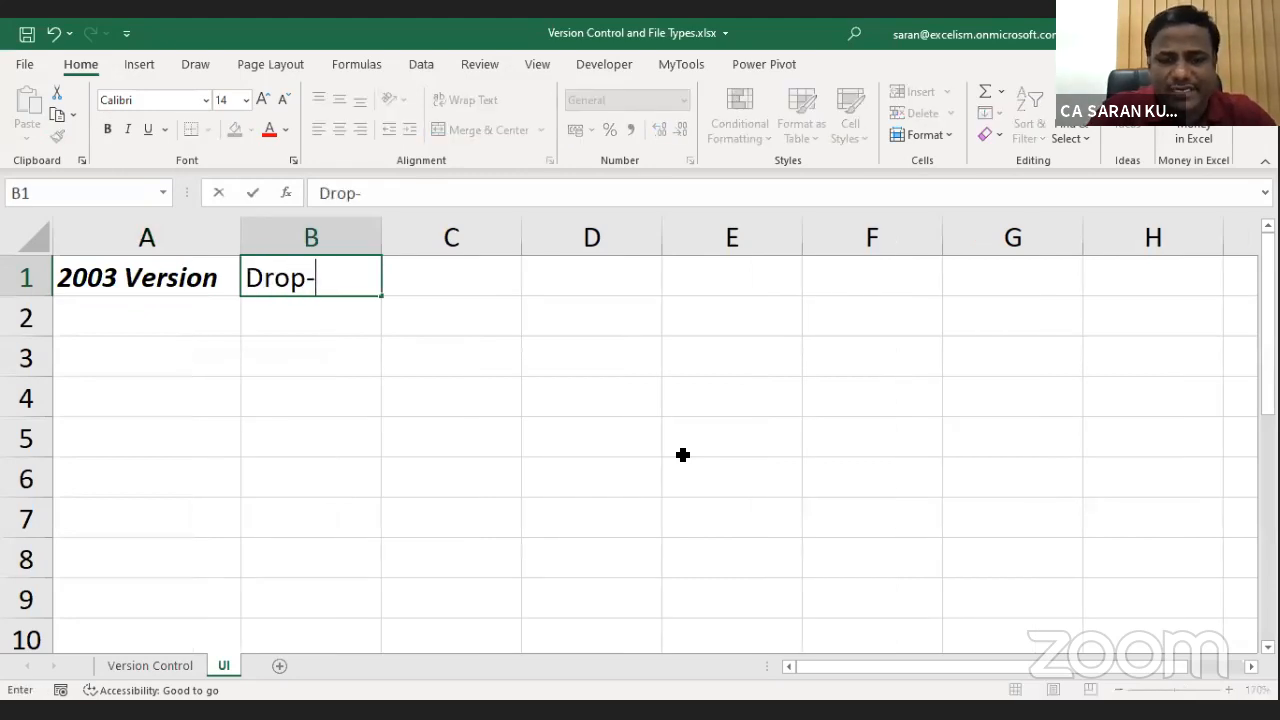
text(down)
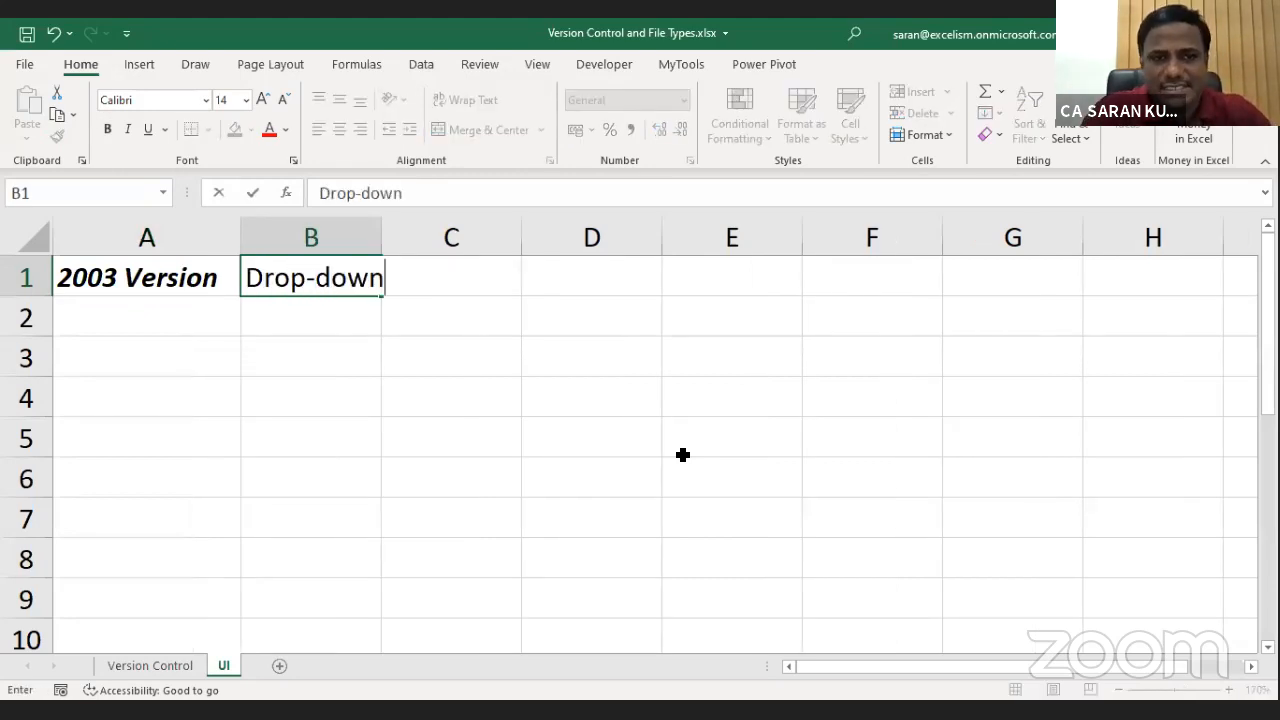
text( menu)
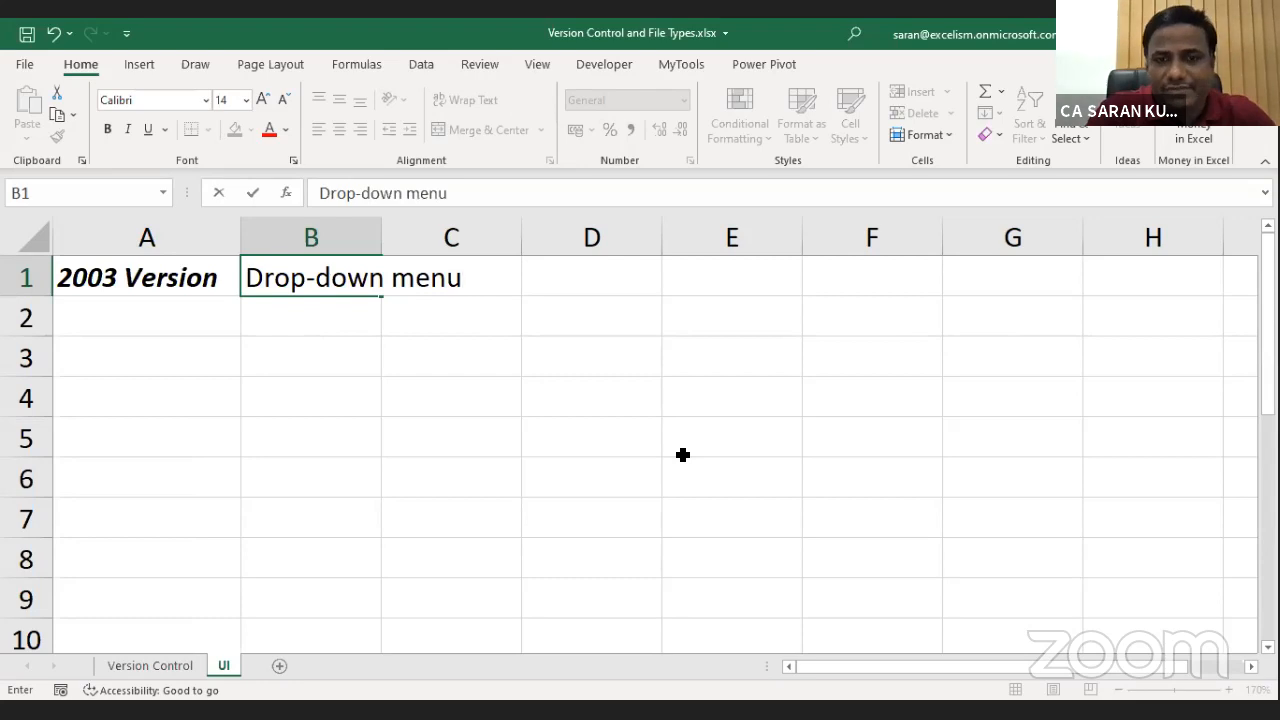
key(Return)
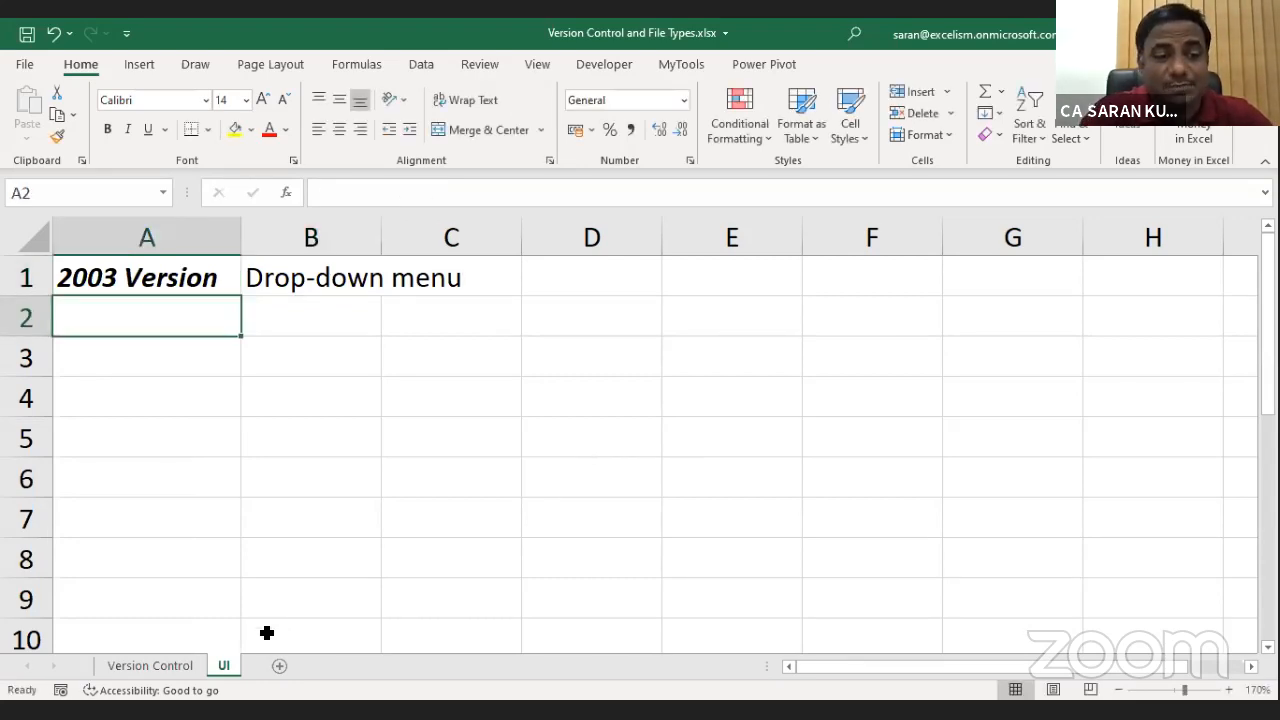
click(195, 706)
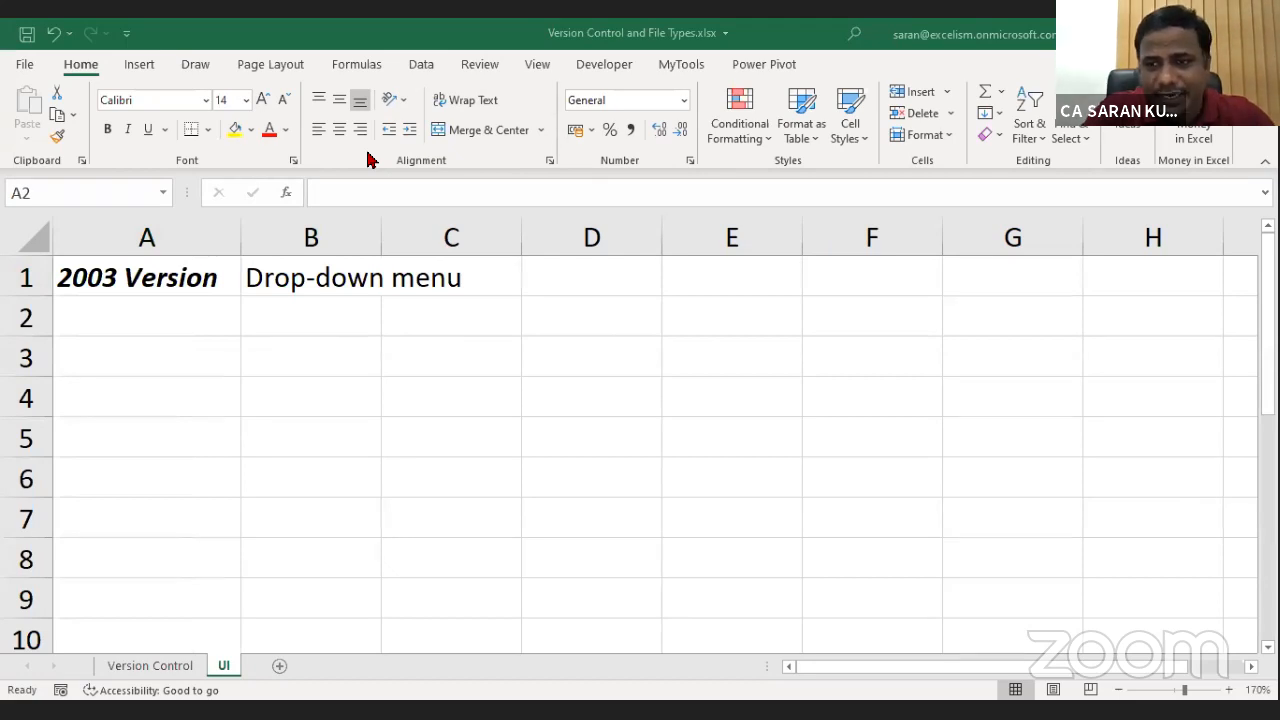
Load mca.gov.in in a new Chrome tab at 80% zoom, then return to Excel.
key(ctrl+t)
text(mca)
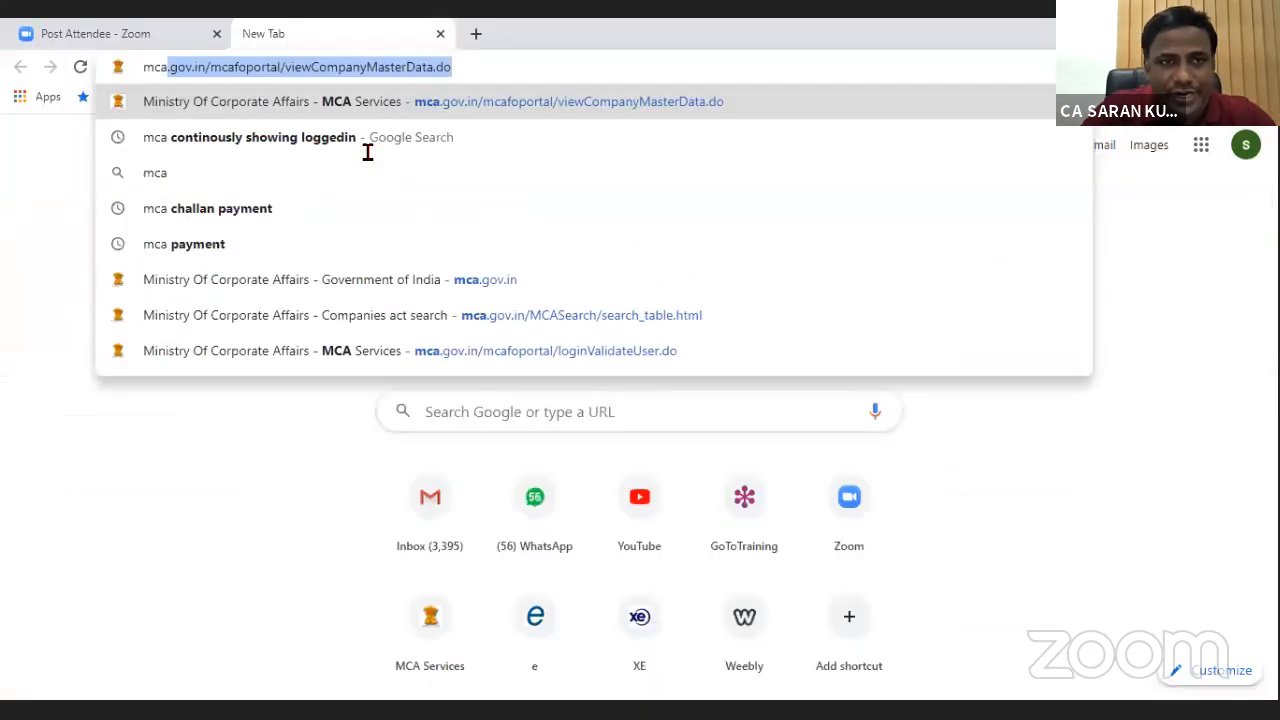
key(Down)
key(Down)
key(Down)
key(Down)
key(Down)
key(Return)
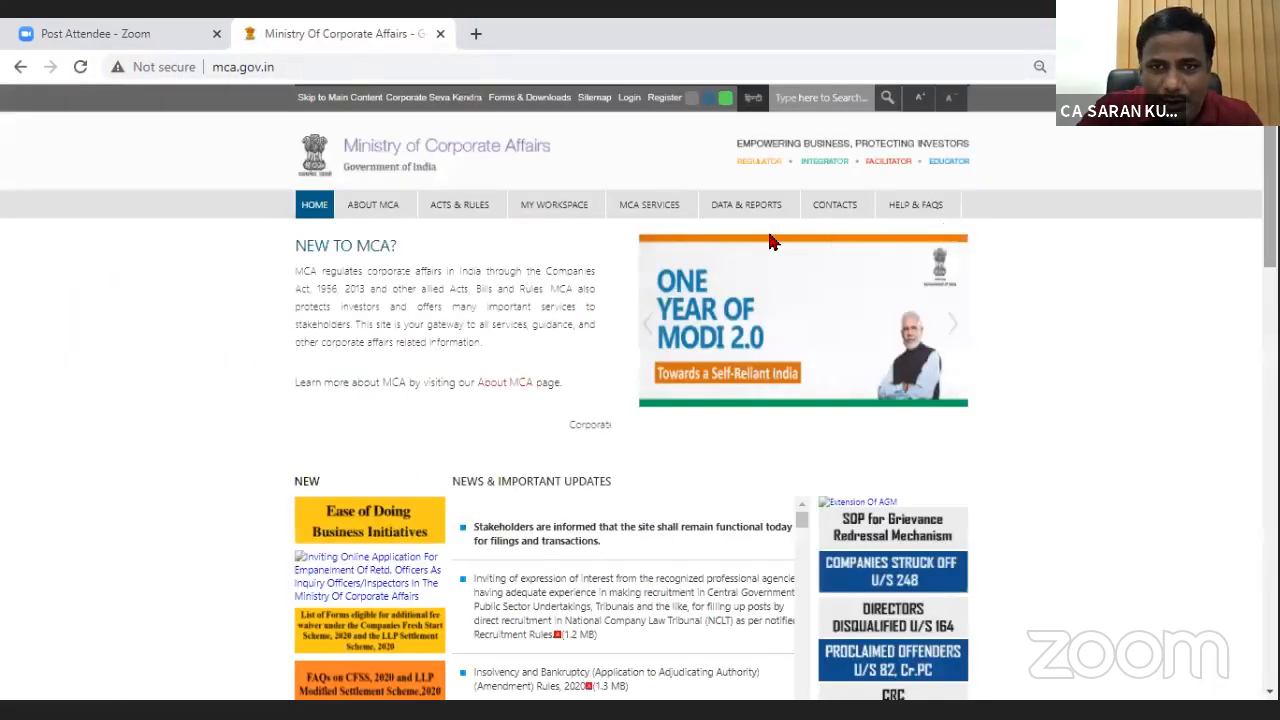
mouse_move(672, 207)
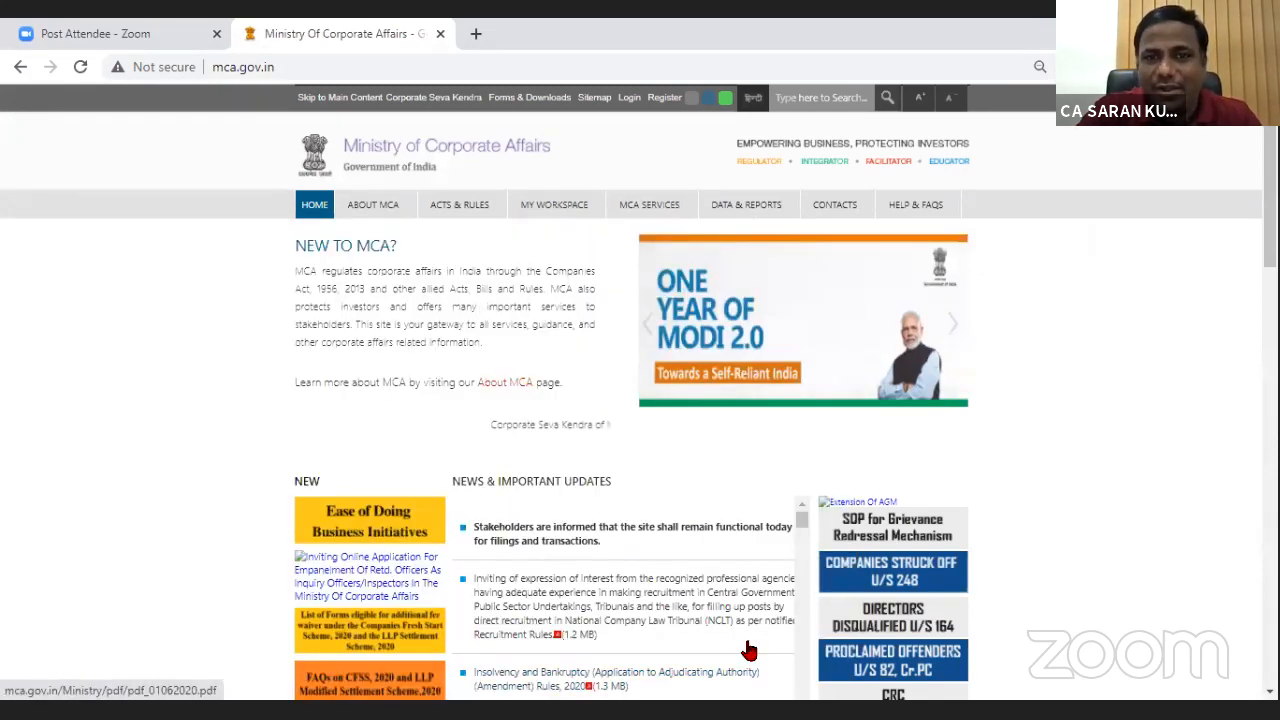
mouse_move(664, 240)
key(ctrl+minus)
key(ctrl+minus)
key(ctrl+minus)
key(ctrl+minus)
key(ctrl+minus)
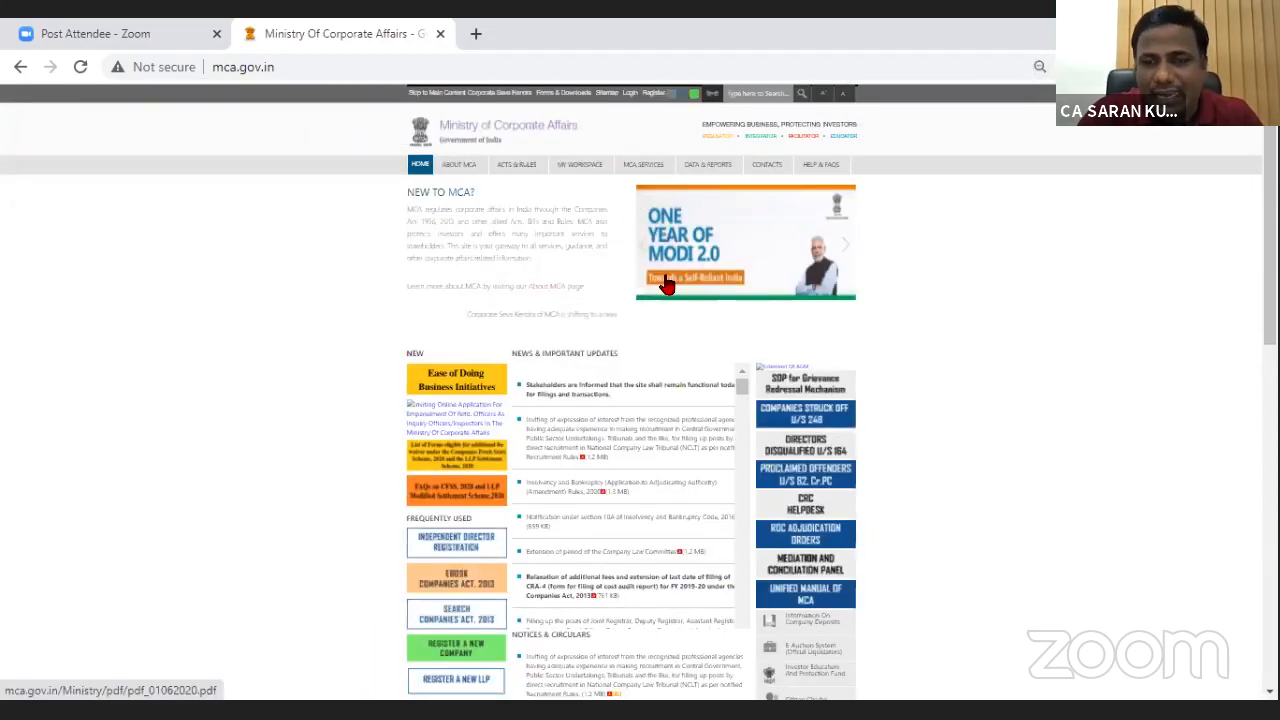
key(ctrl+plus)
key(ctrl+plus)
key(ctrl+plus)
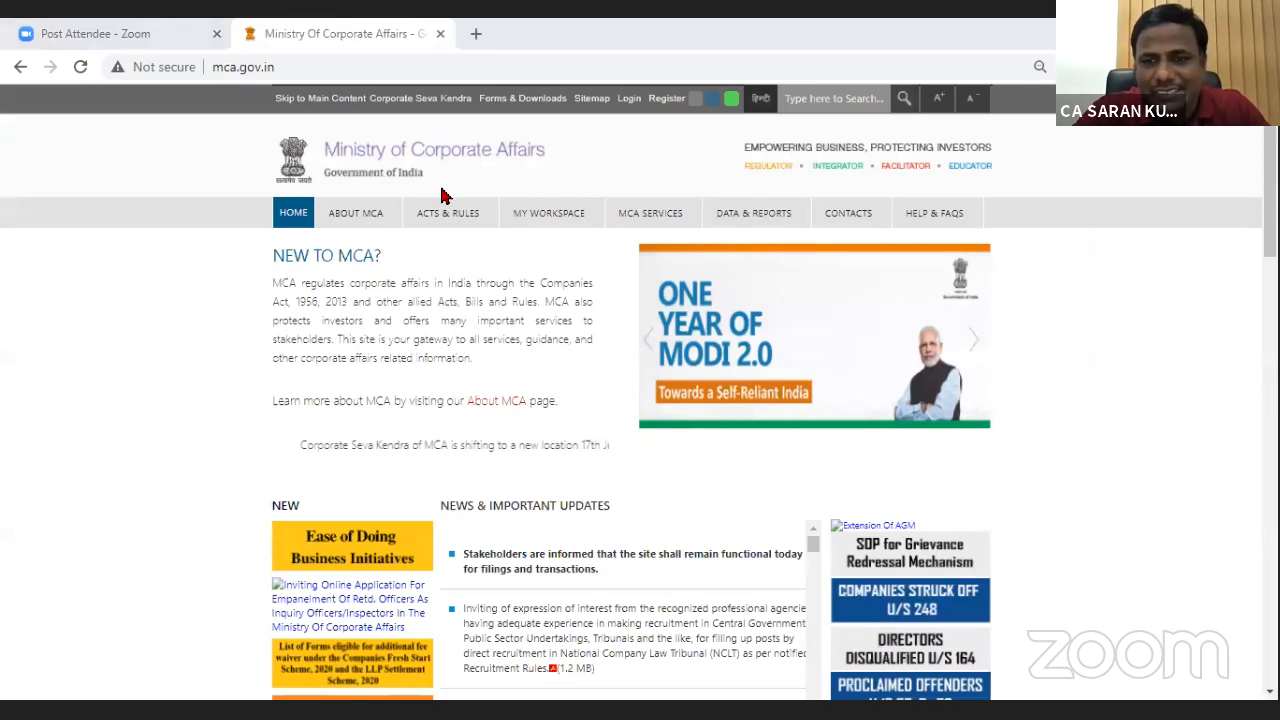
key(alt+Tab)
Enter 2007 Version in A2 and Ribbon Menu Style in B2.
click(280, 283)
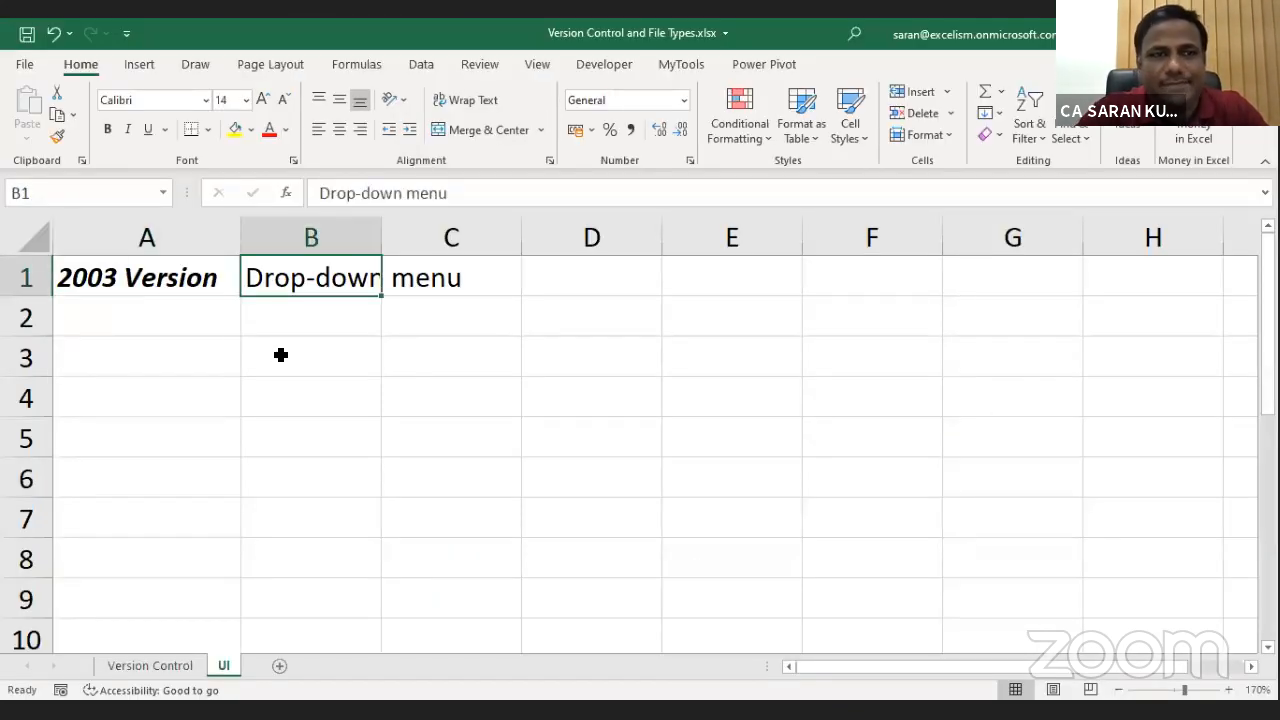
click(227, 333)
text(20)
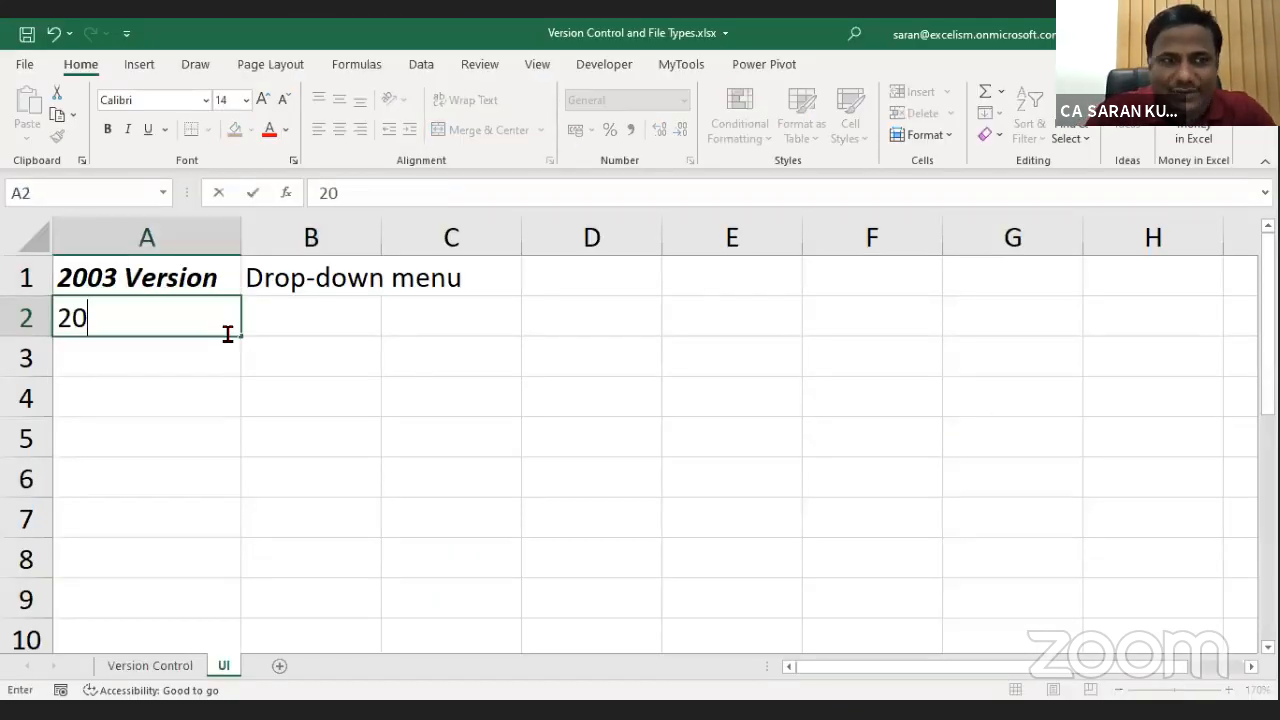
text(07 Version)
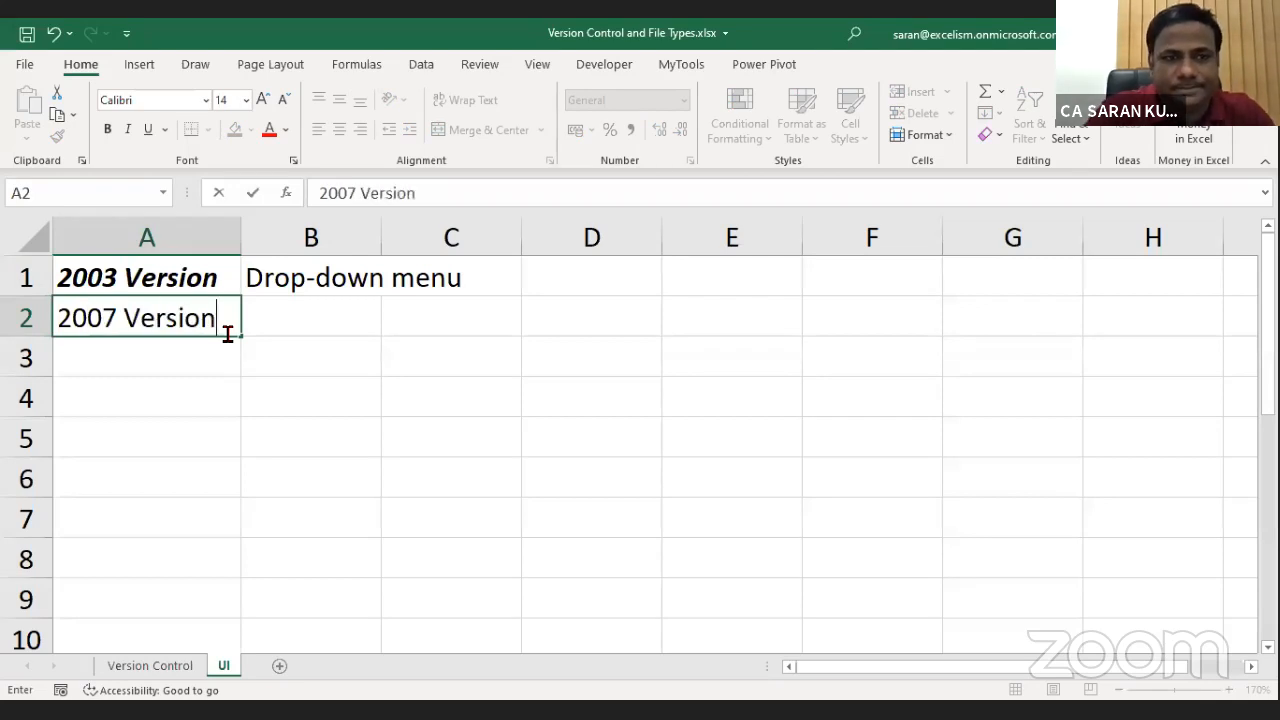
key(Tab)
text(Ribbon)
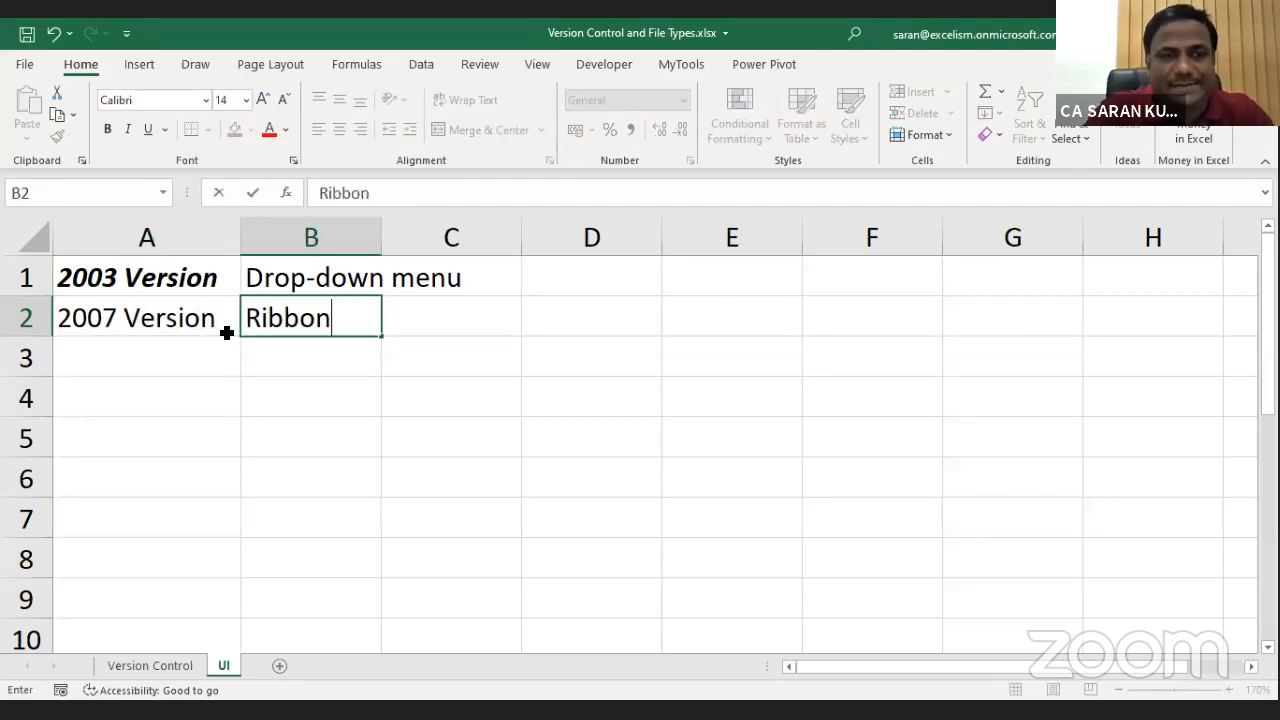
text( Menu)
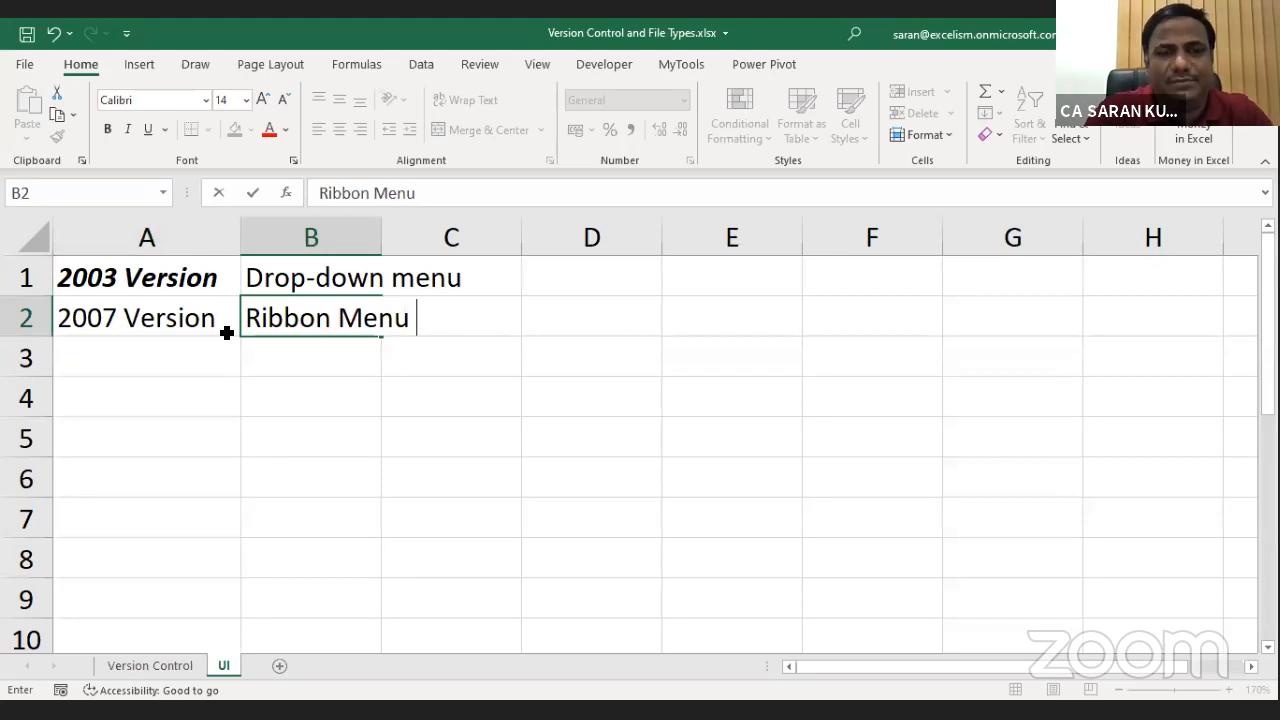
text( Style)
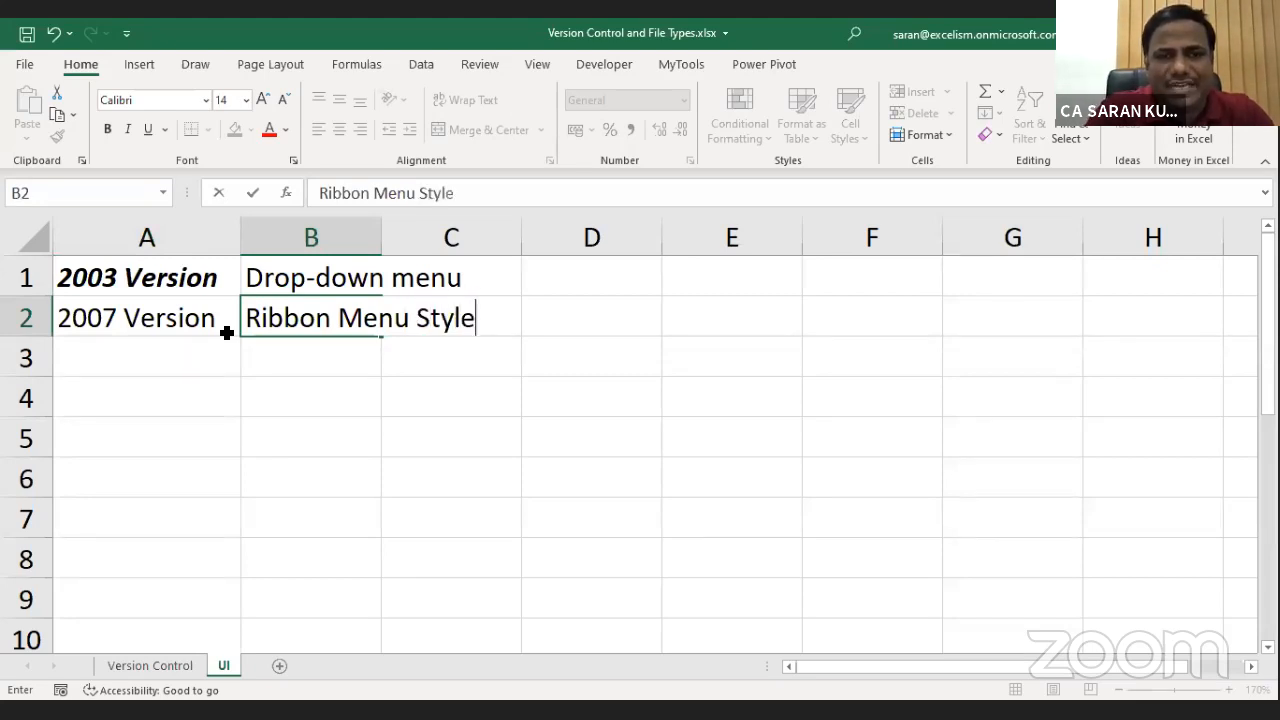
key(Return)
Bold the 2007 Version label and AutoFit column B to fit Ribbon Menu Style.
key(Up)
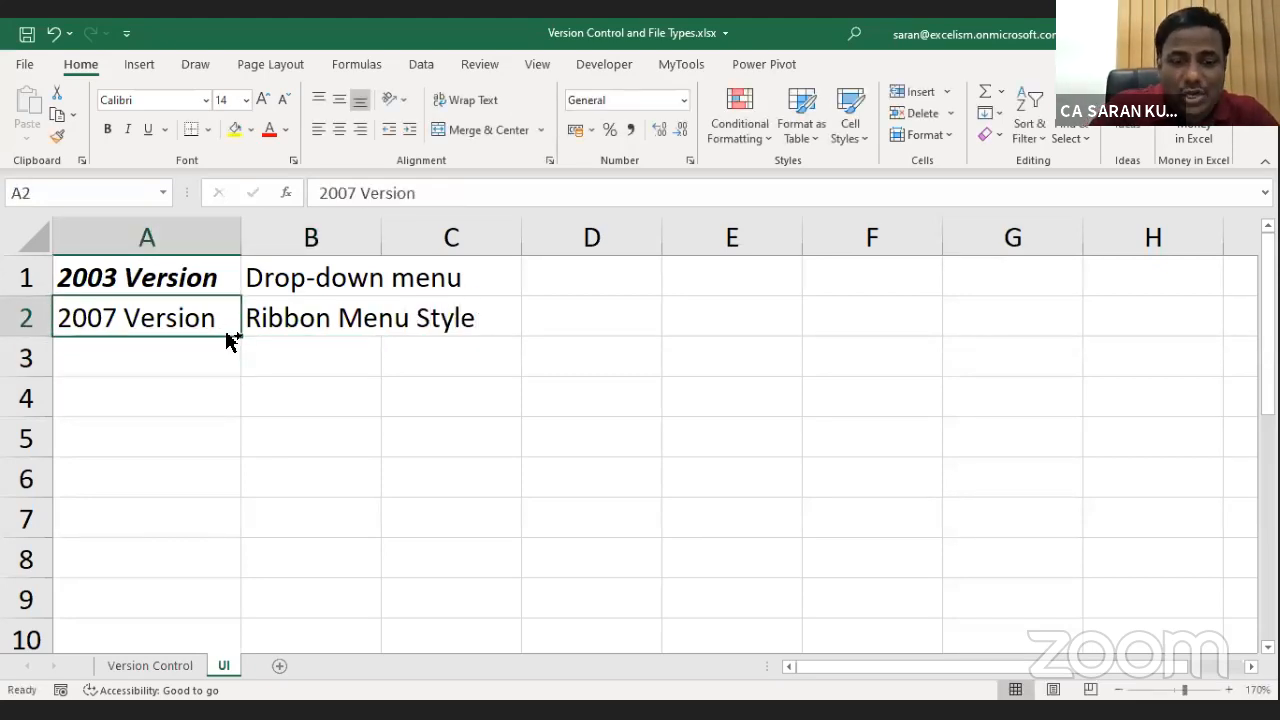
key(ctrl+b)
key(Right)
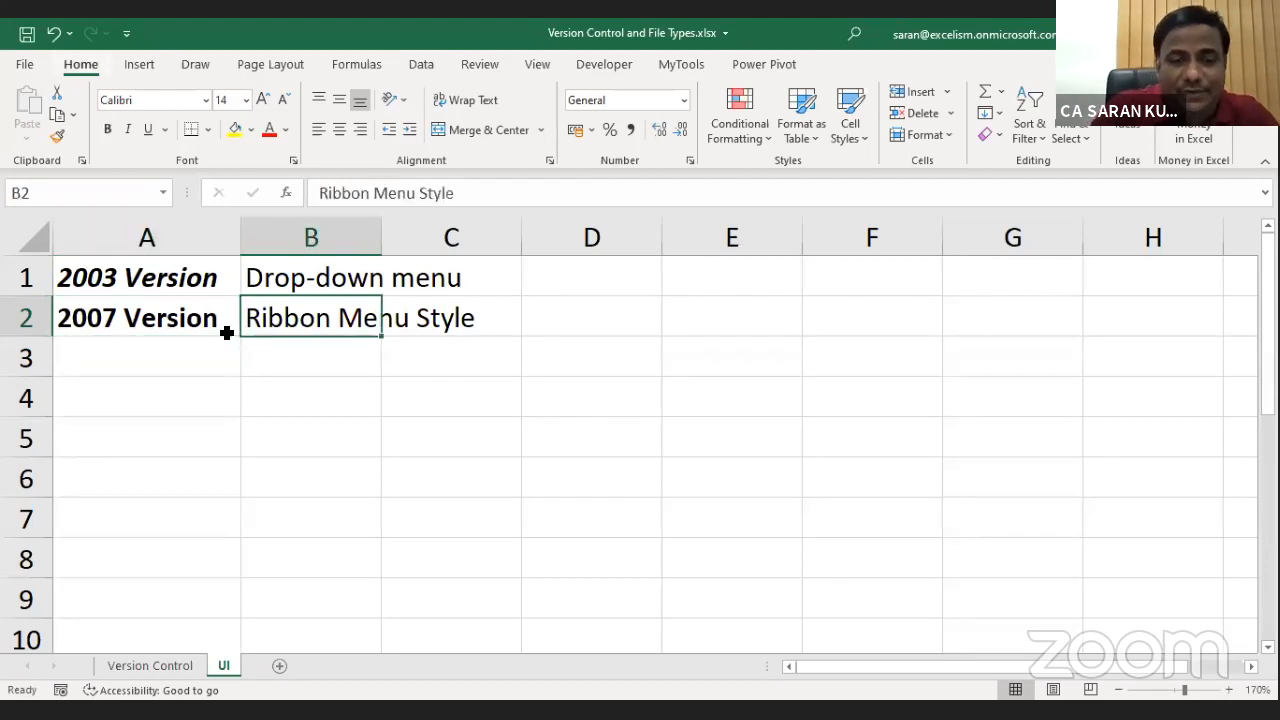
key(alt+h)
key(o)
key(i)
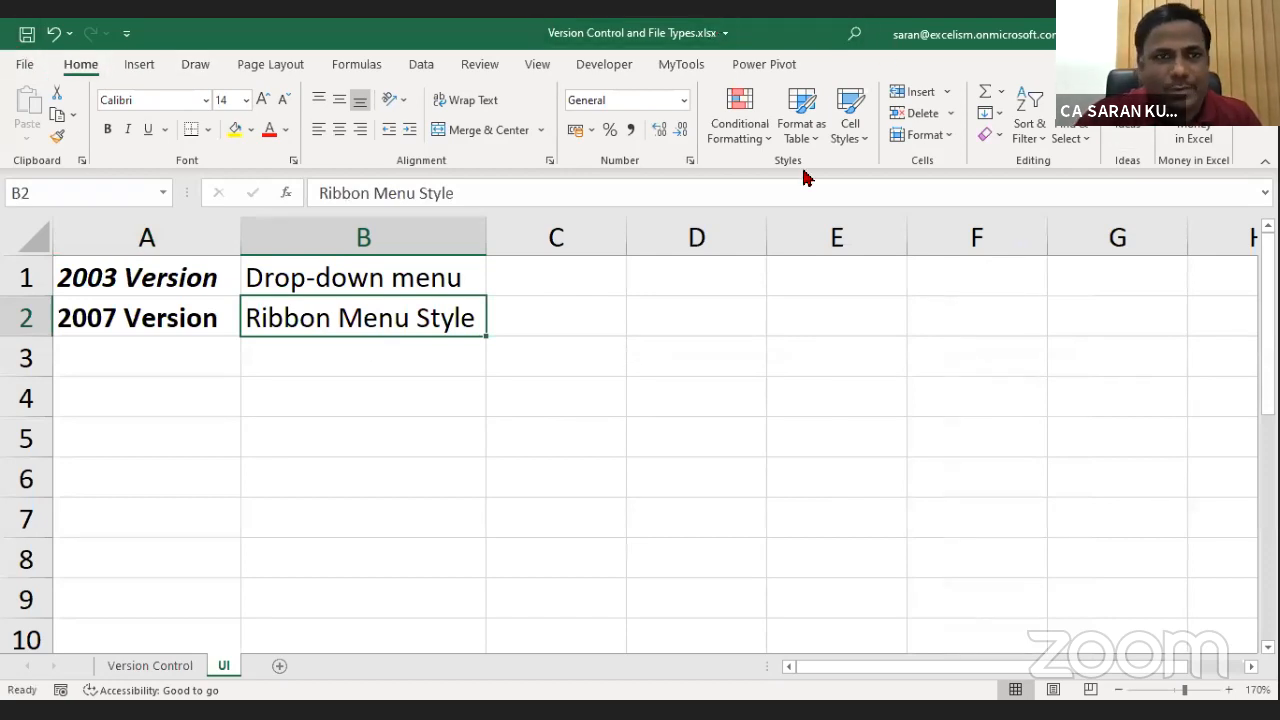
Show the Insert and then Formulas ribbon commands, and select the empty cell A3.
click(140, 72)
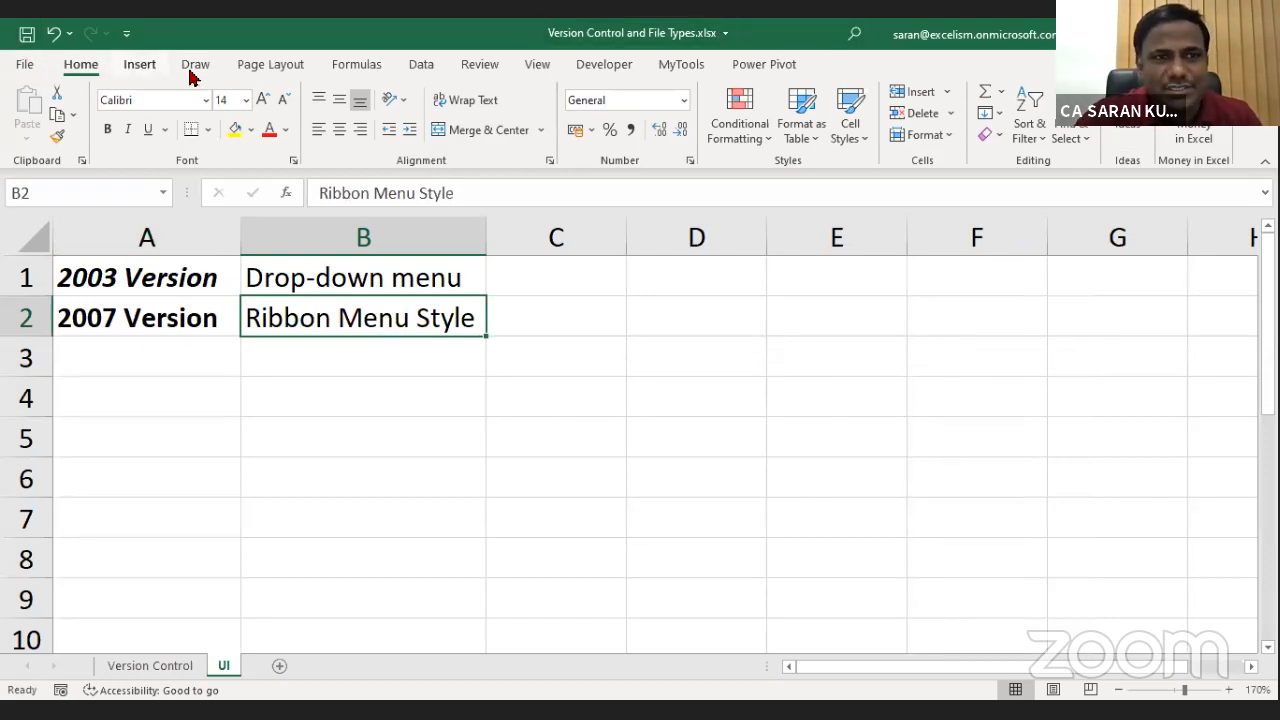
scroll(346, 74, down, 3)
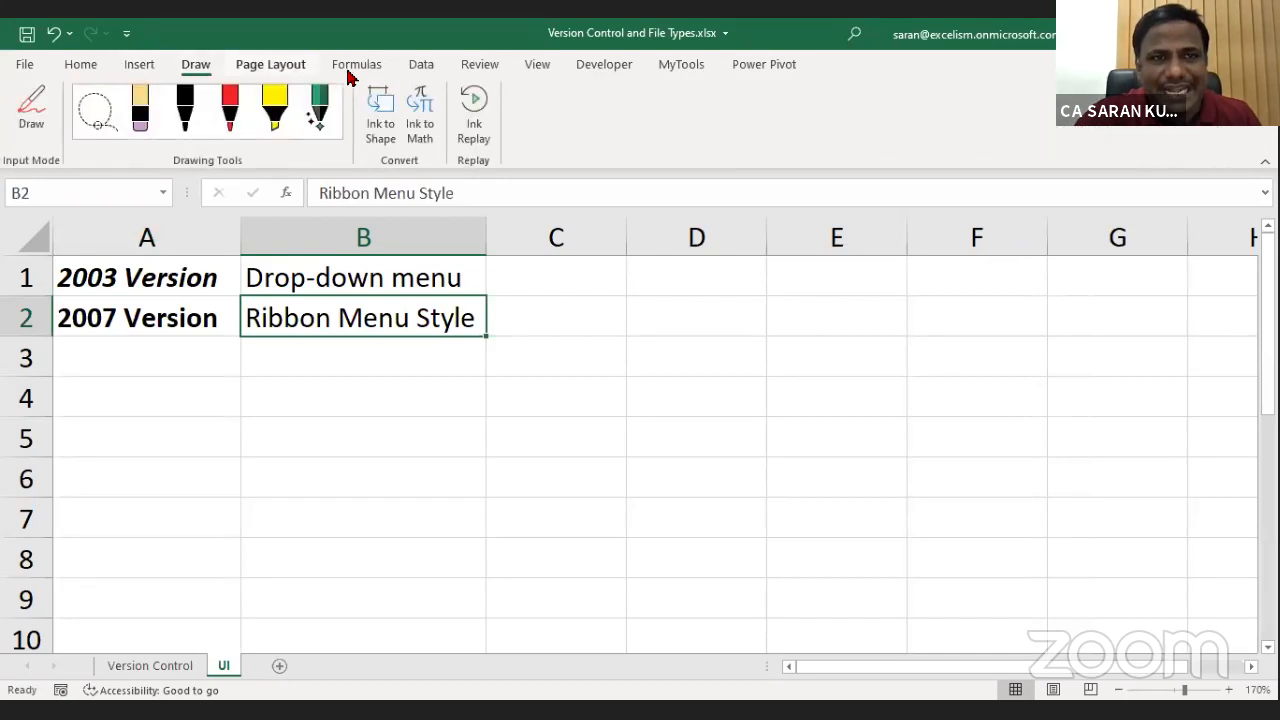
click(314, 462)
click(219, 367)
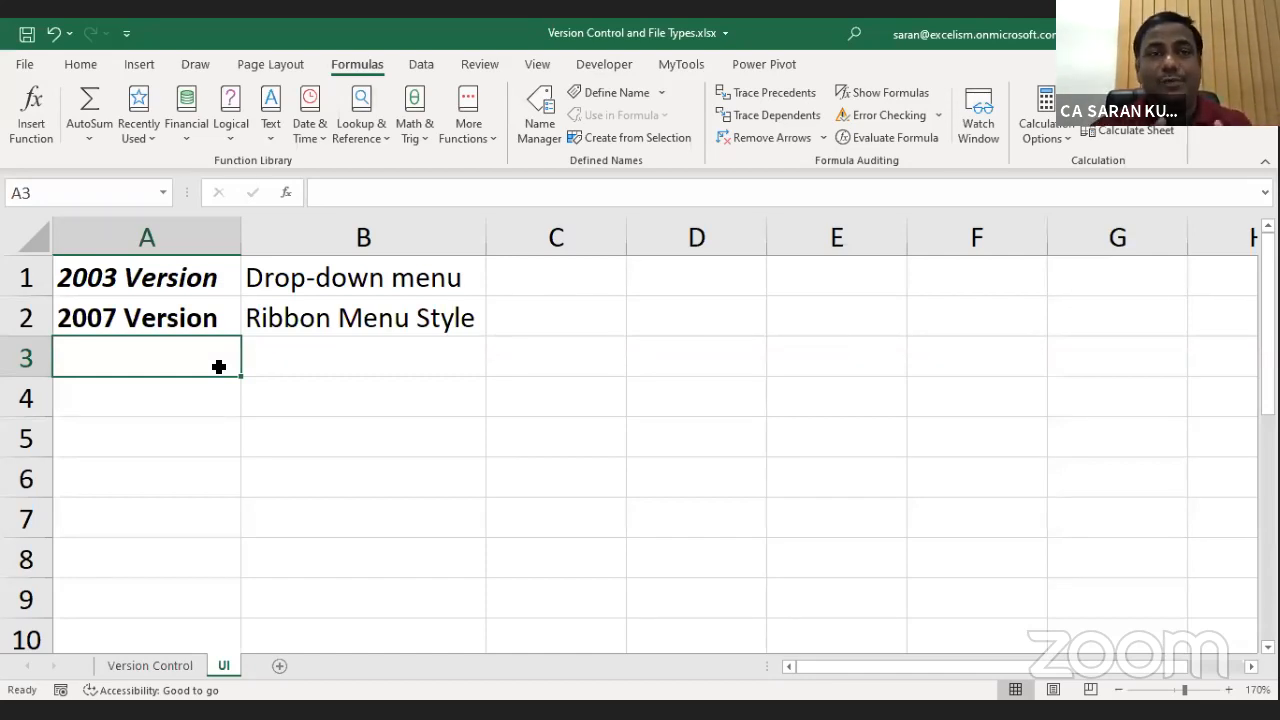
List Ribbon Menu, Tabs, Groups and Commands in A4 through A7.
key(Return)
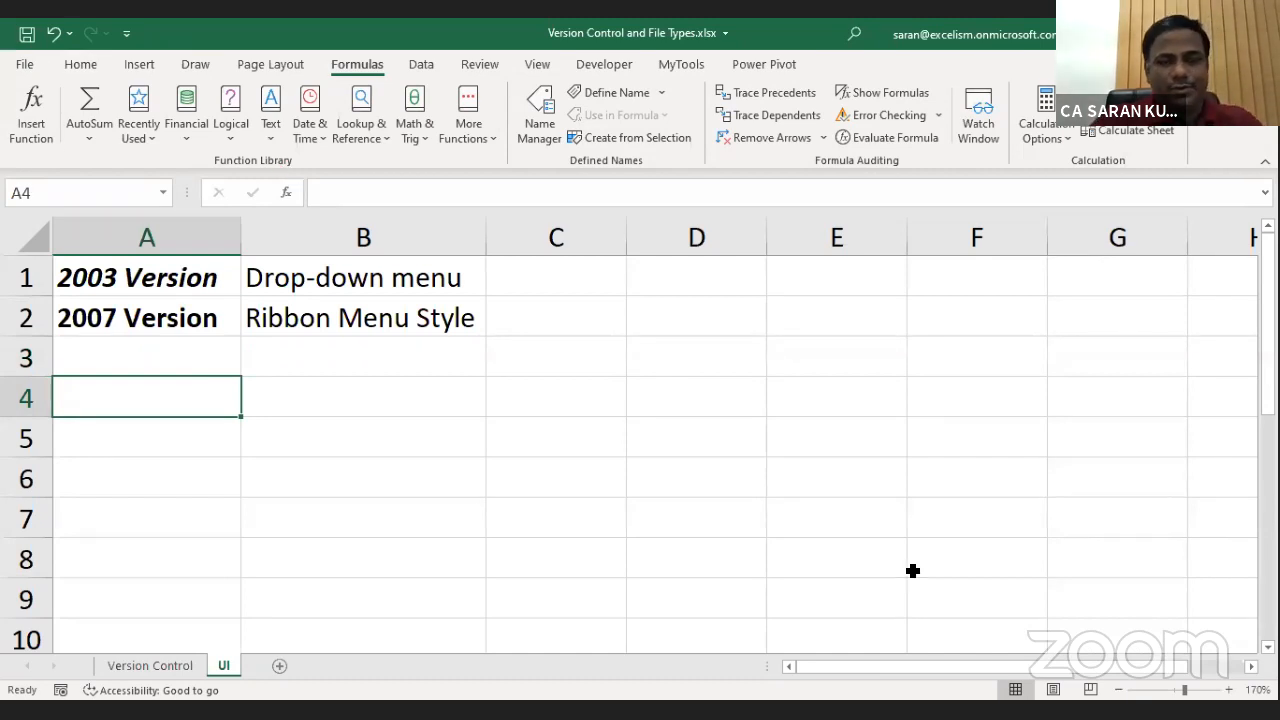
text(Ribbon M)
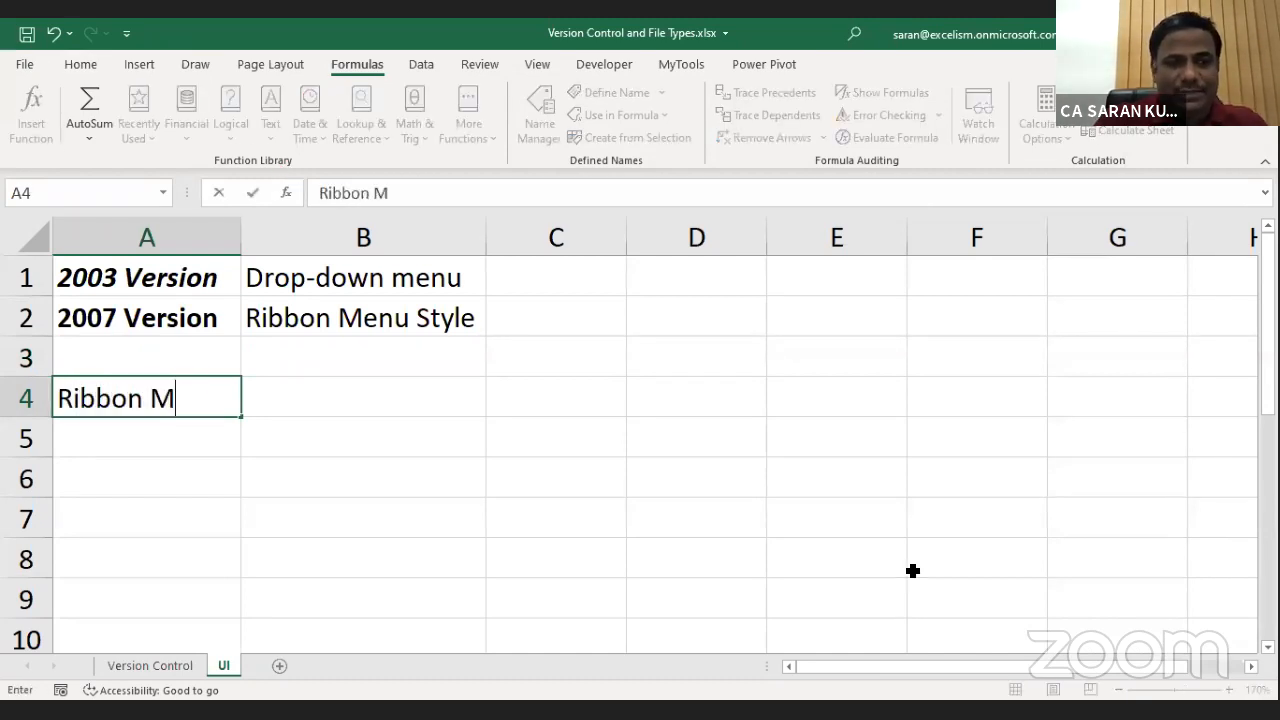
text(enu)
key(Return)
text(Tabs)
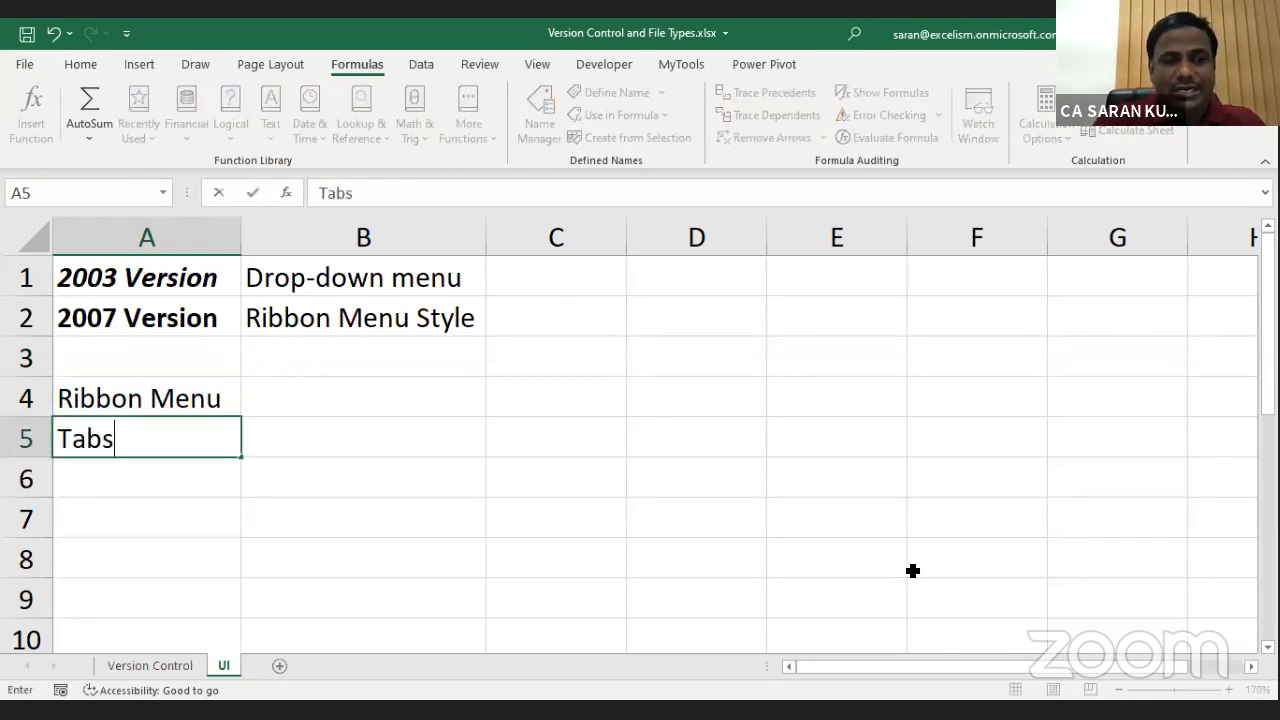
key(Return)
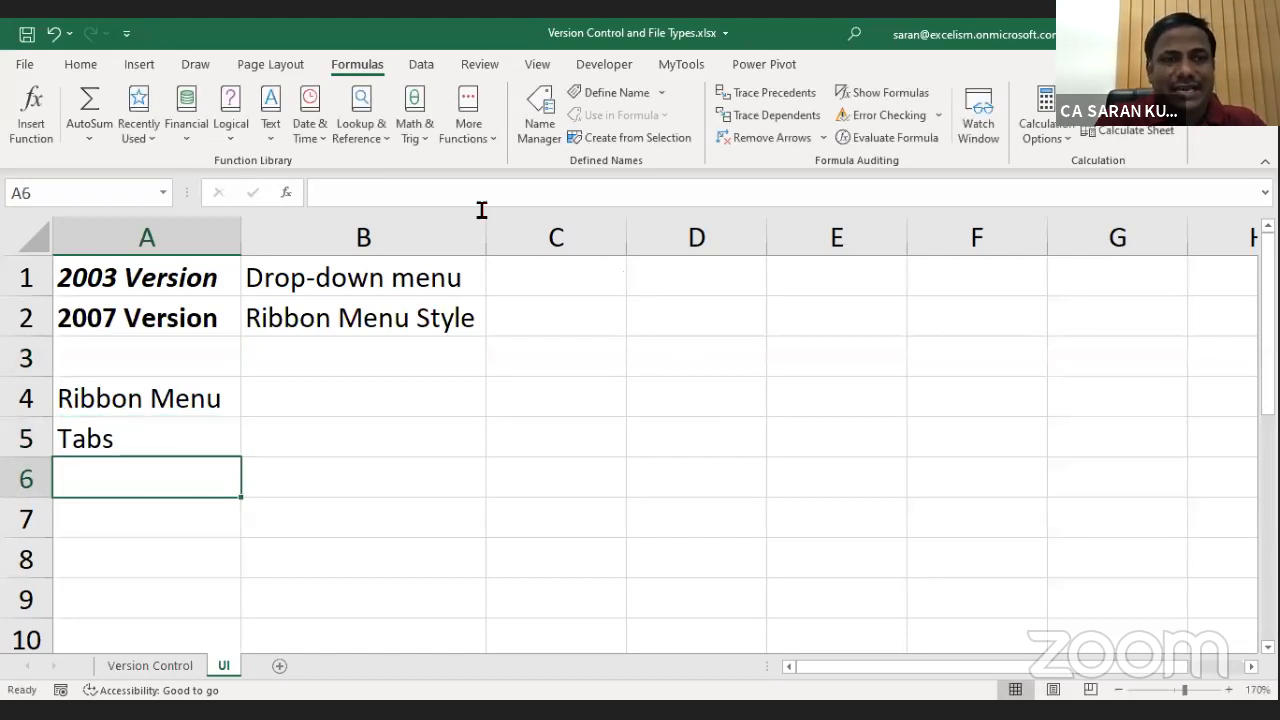
text(Groups)
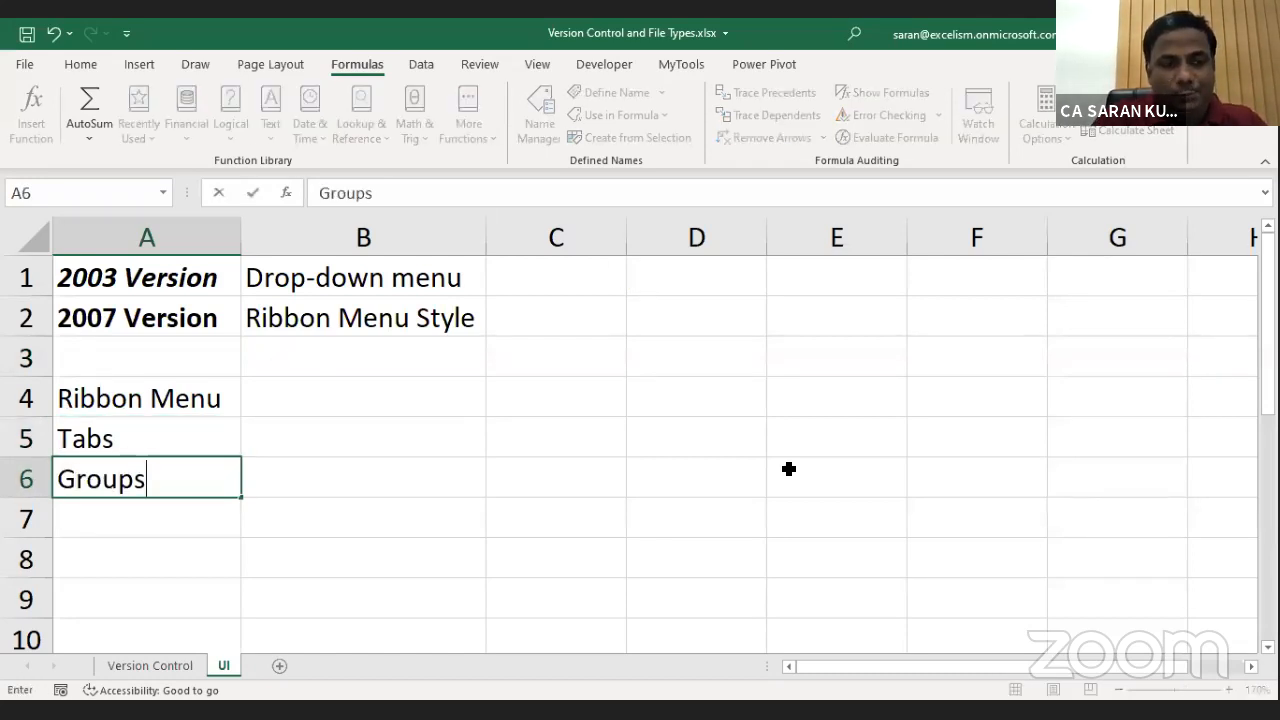
key(Return)
text(Commands)
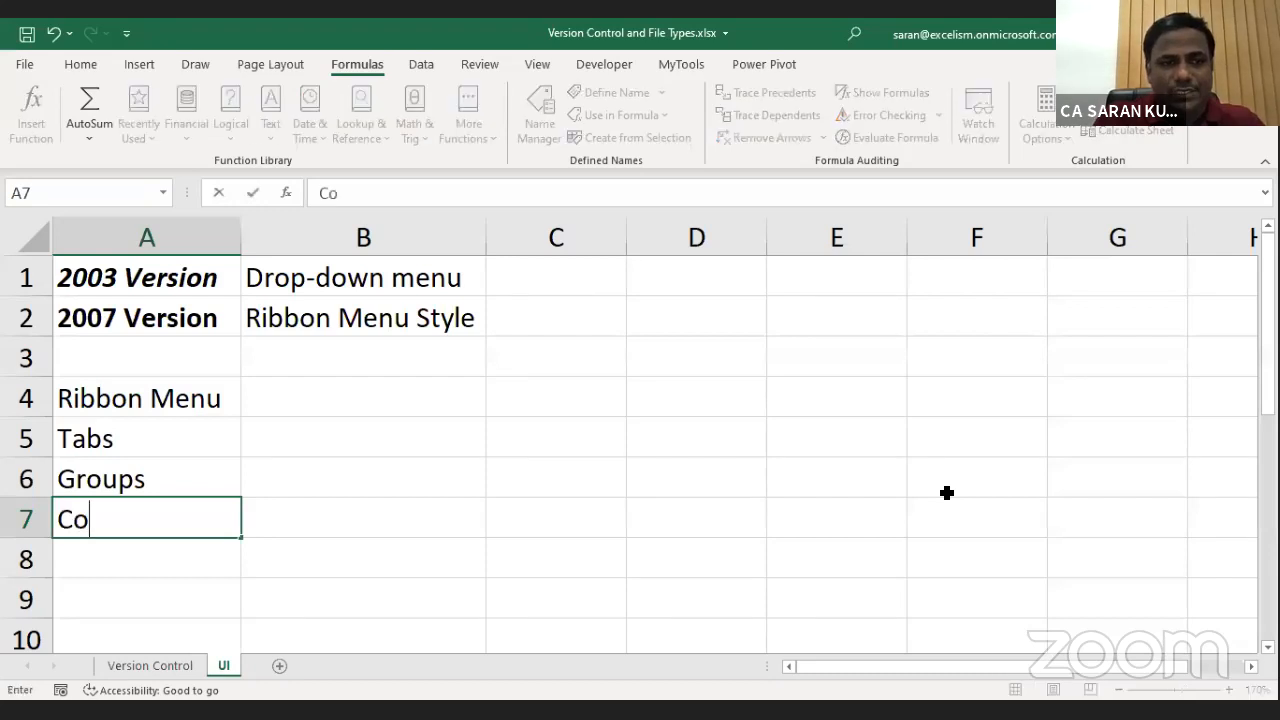
key(Return)
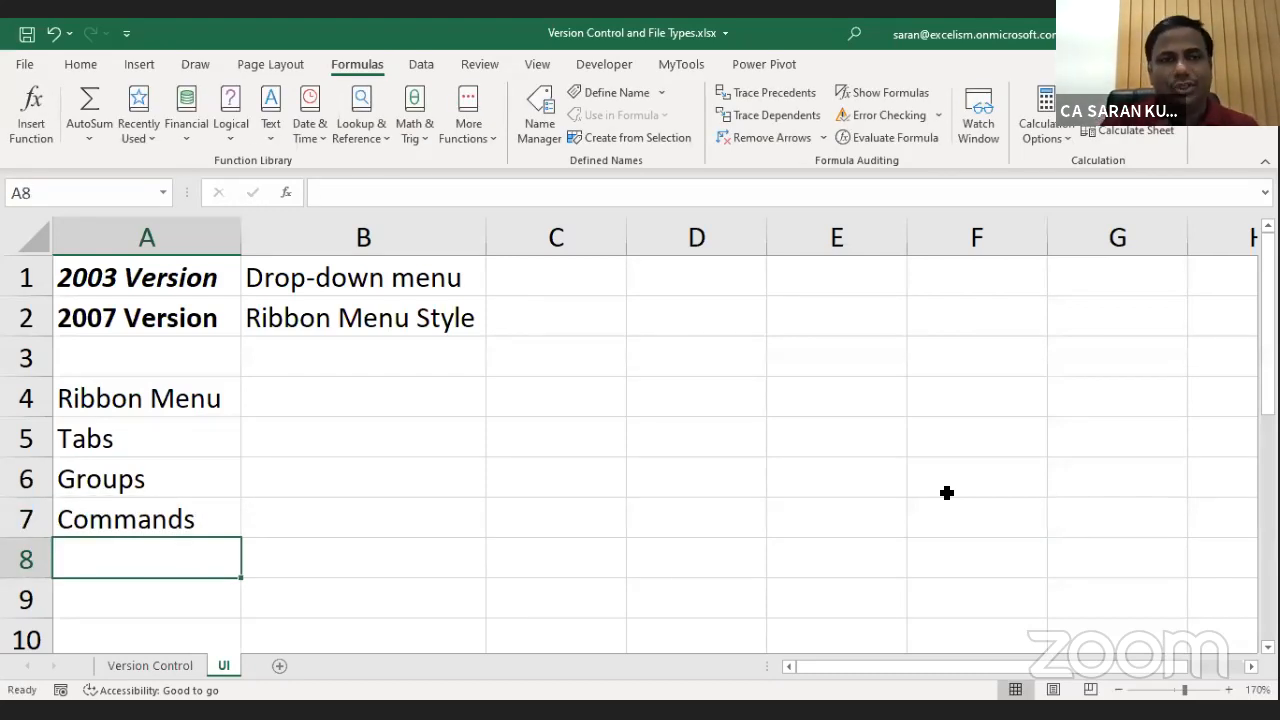
Add Toggle in A8 and Clickable in A9, then return to the Tabs cell A5.
text(Toggl)
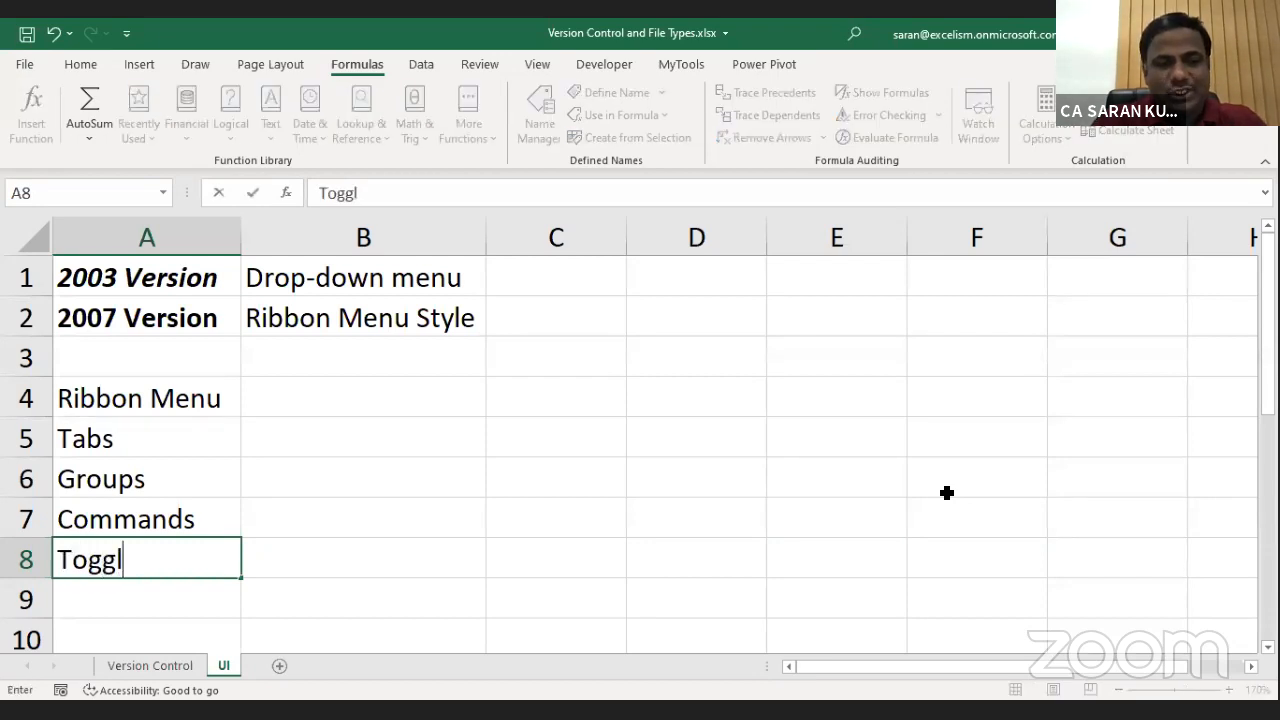
text(e)
key(Return)
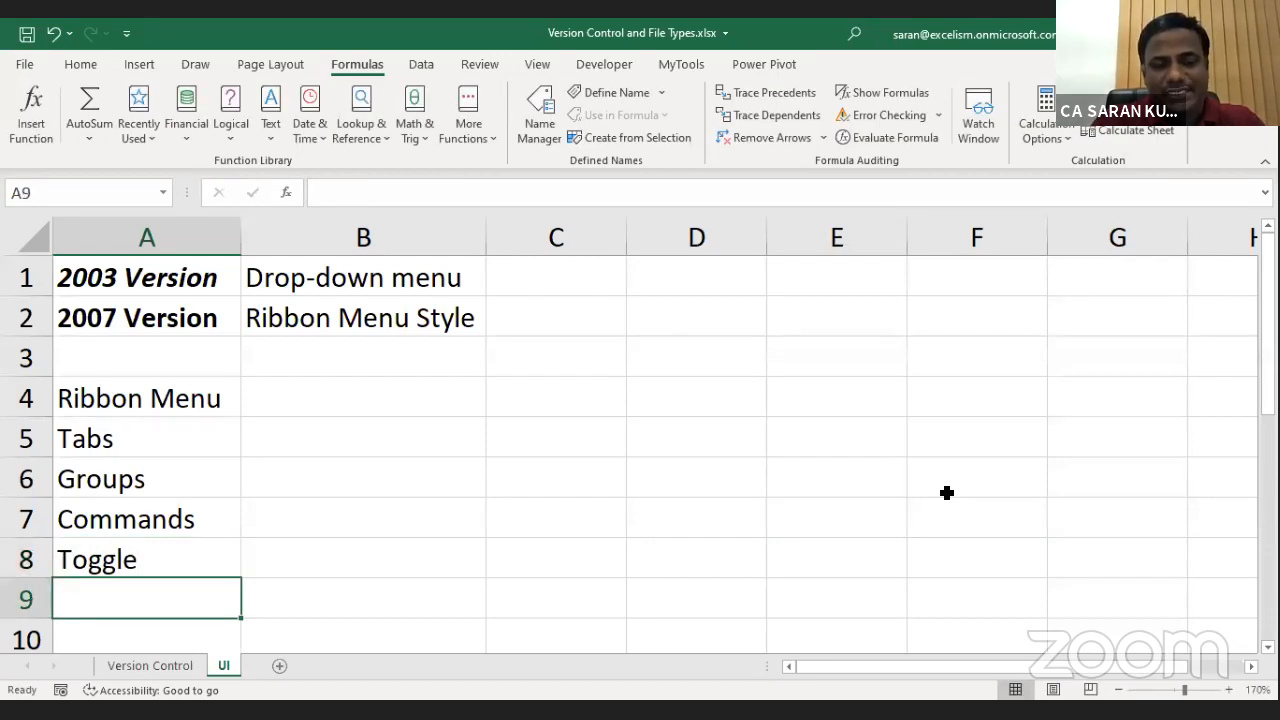
text(C)
key(BackSpace)
text(o)
key(BackSpace)
key(BackSpace)
text(Cloc)
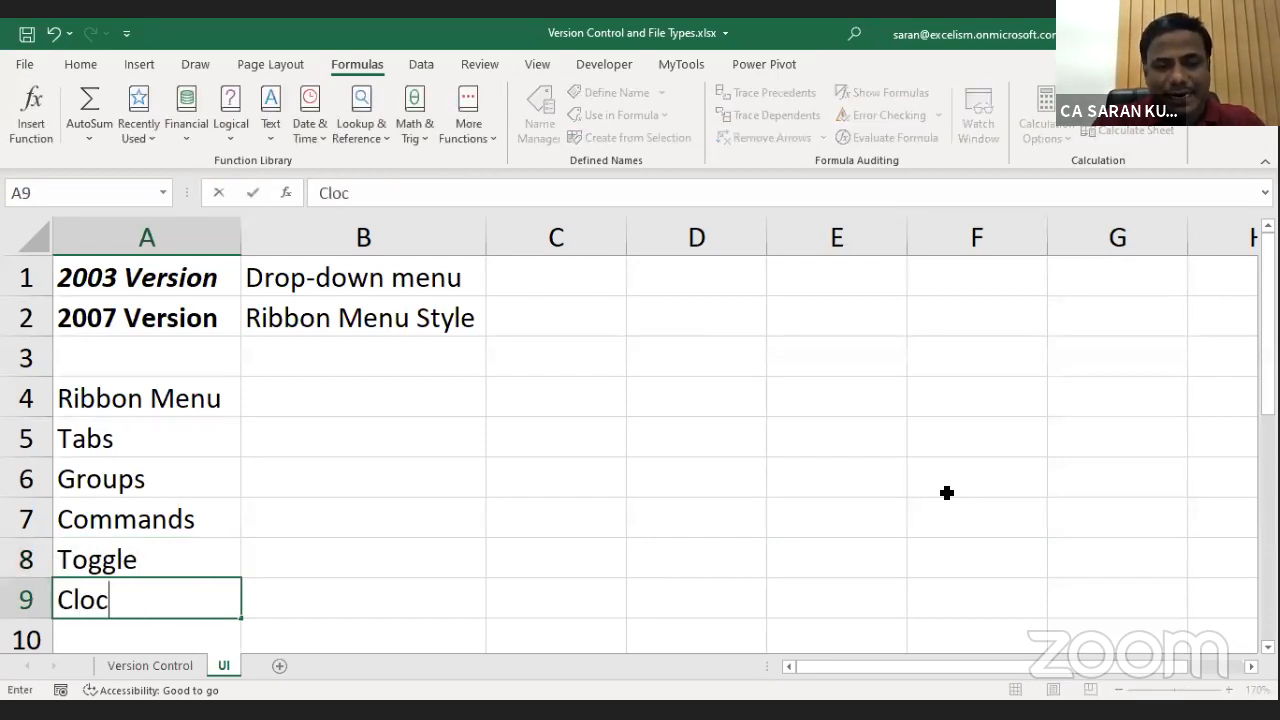
text(kab)
key(BackSpace)
key(BackSpace)
key(BackSpace)
key(BackSpace)
key(BackSpace)
text(ic)
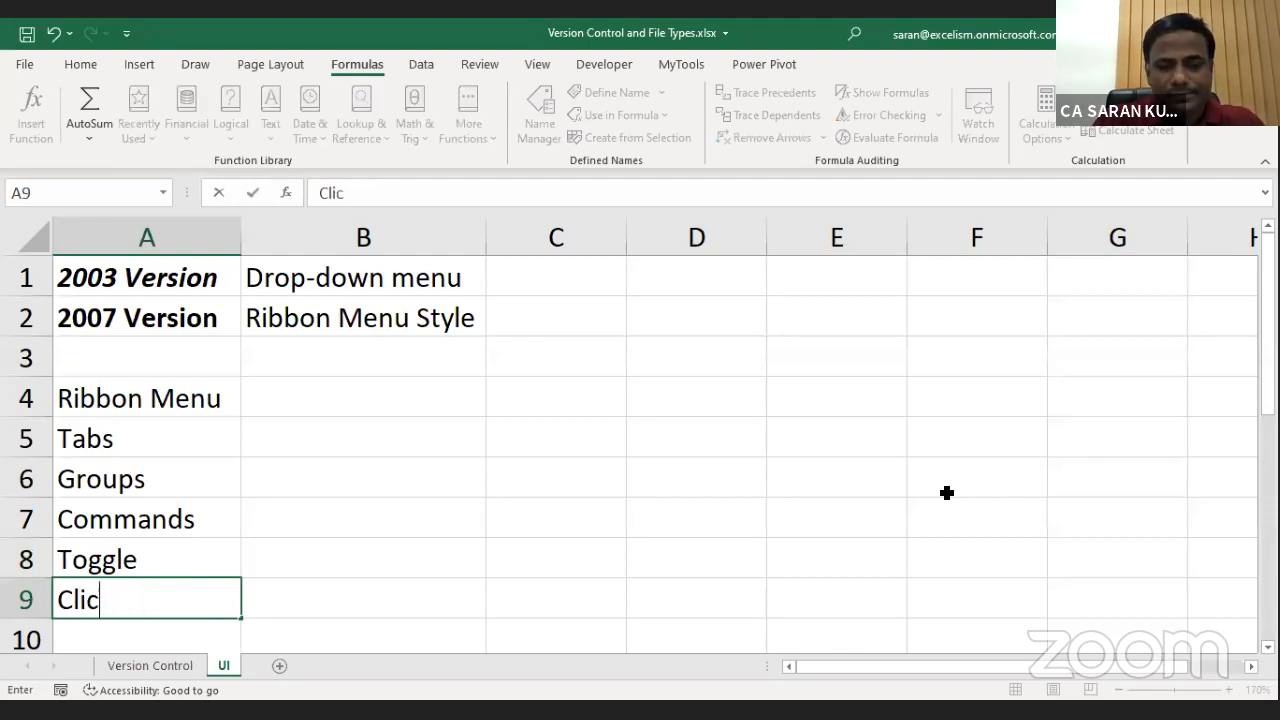
text(kabla)
key(BackSpace)
text(e)
key(Return)
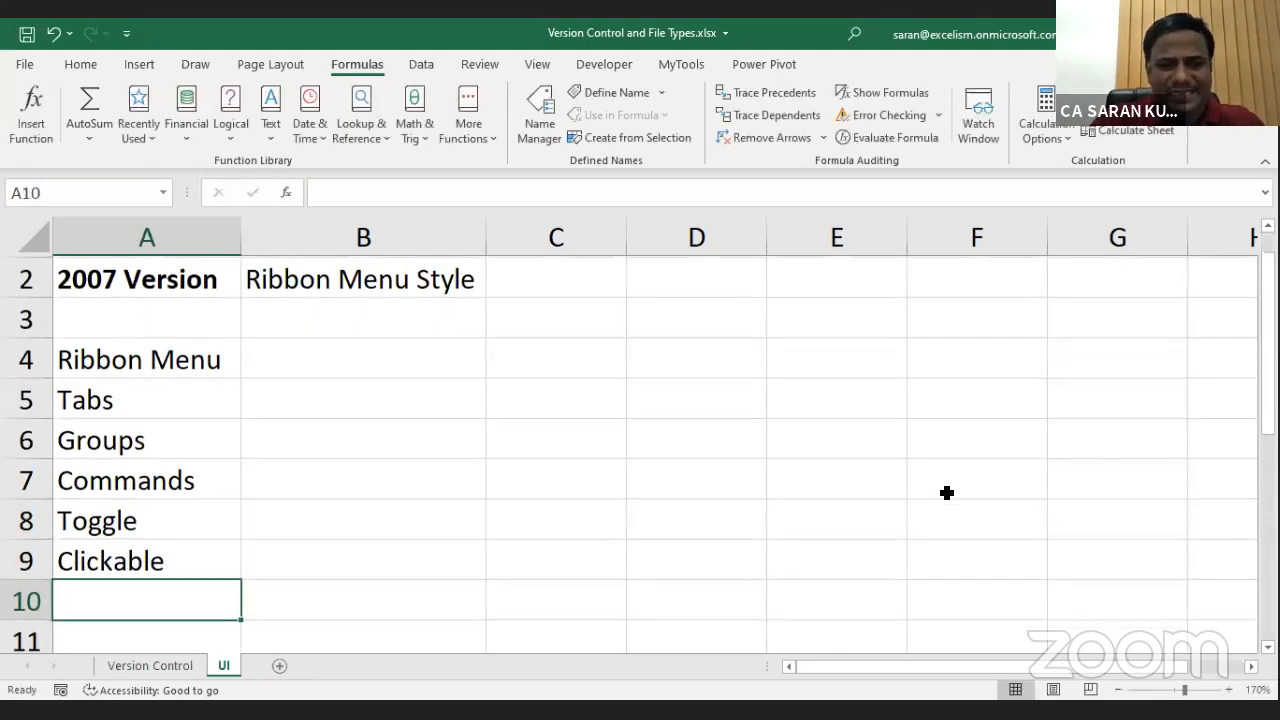
key(Up)
key(ctrl+Up)
key(Down)
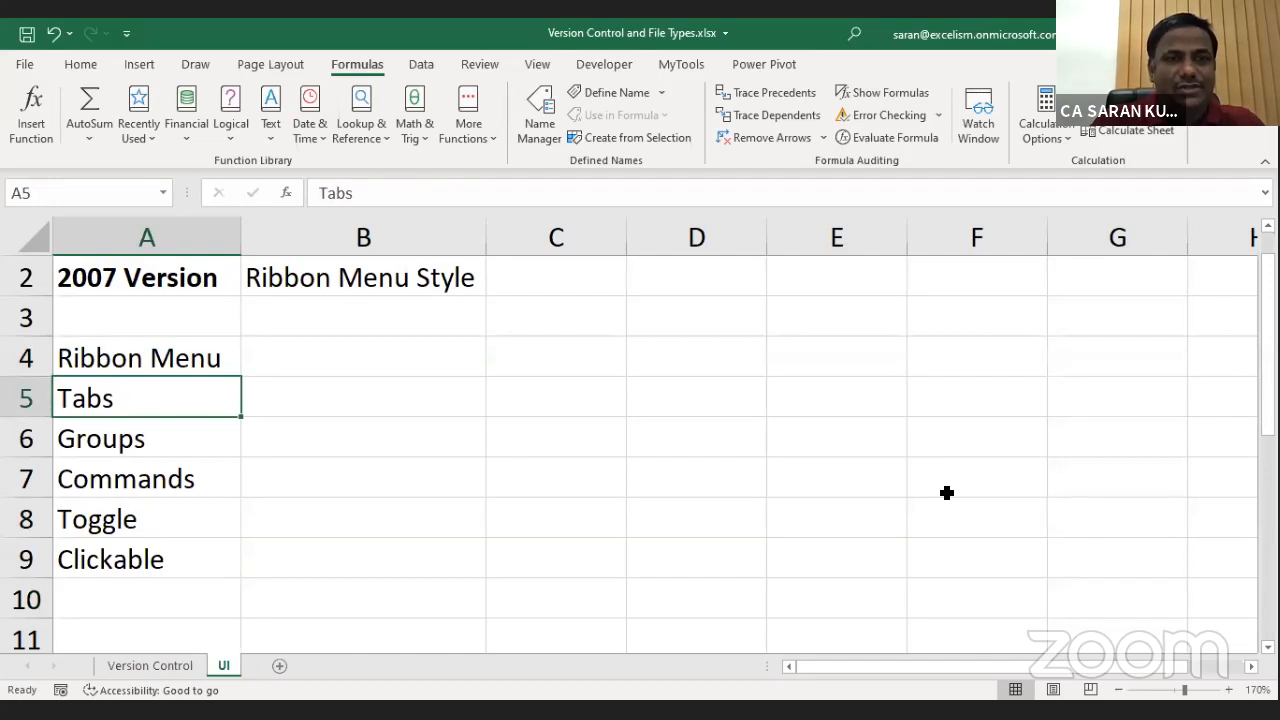
Indent Tabs one level, Groups two levels, and Commands further under Ribbon Menu.
click(66, 66)
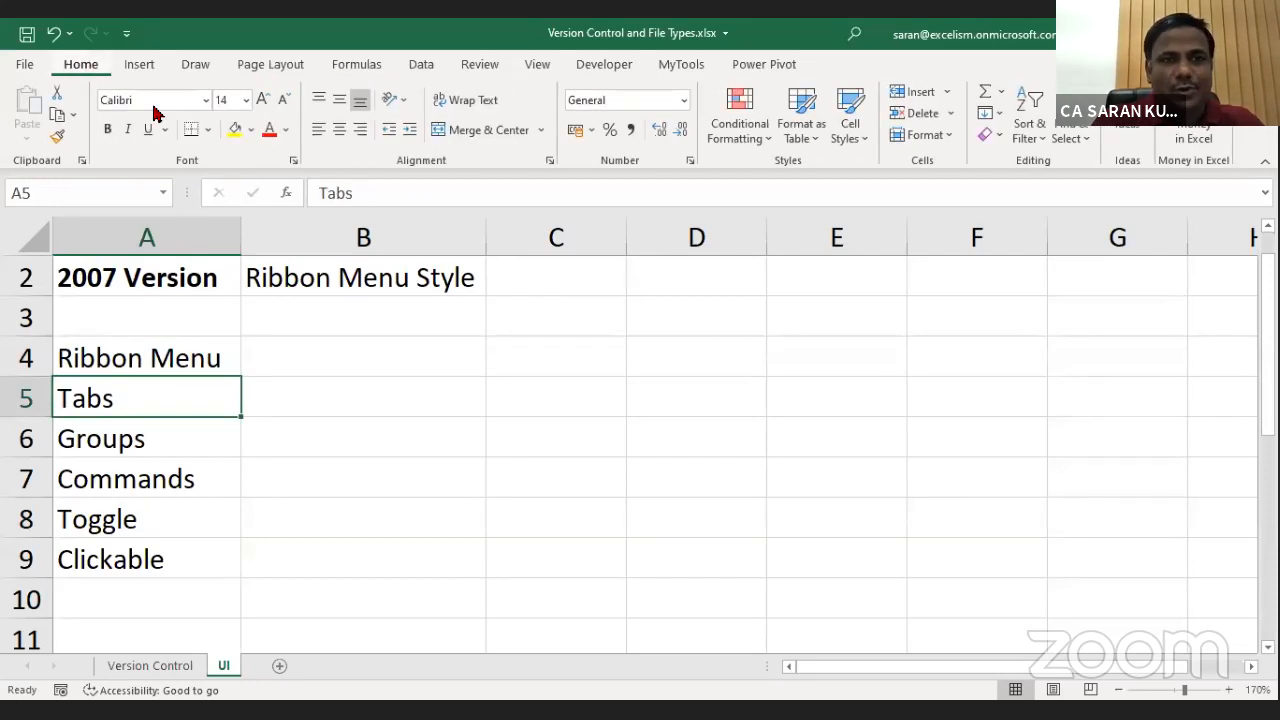
click(410, 130)
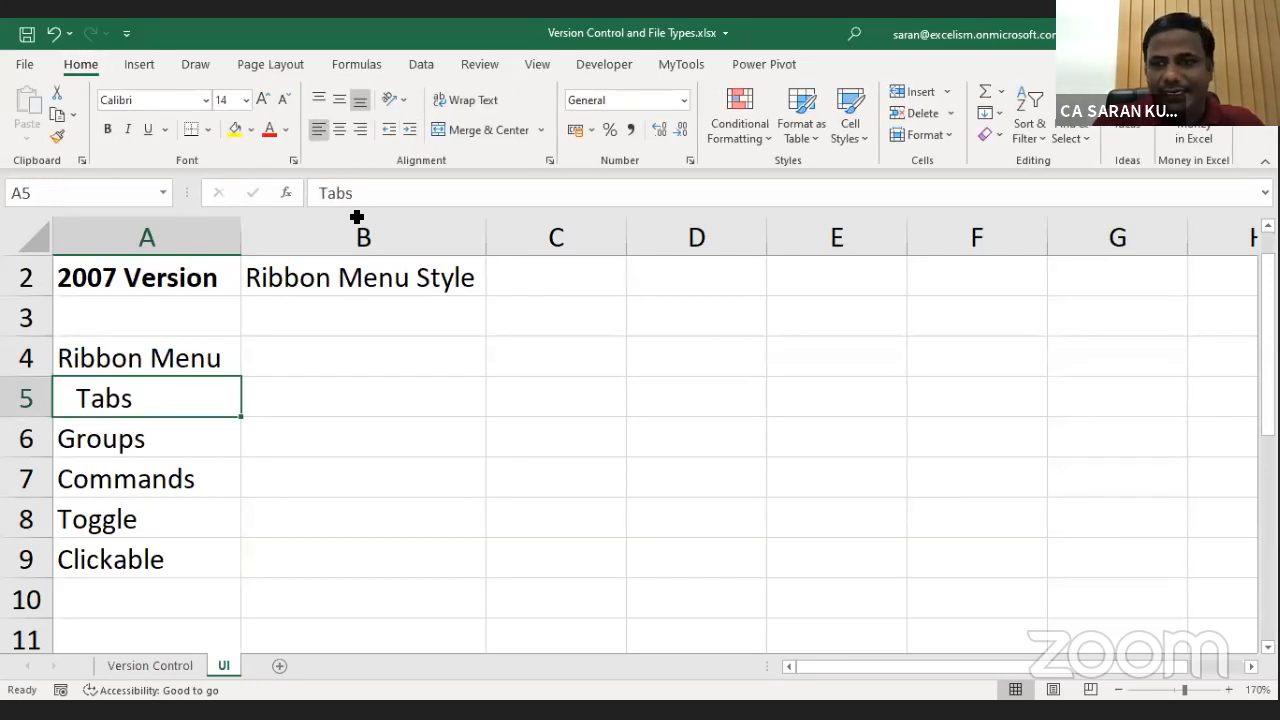
click(80, 445)
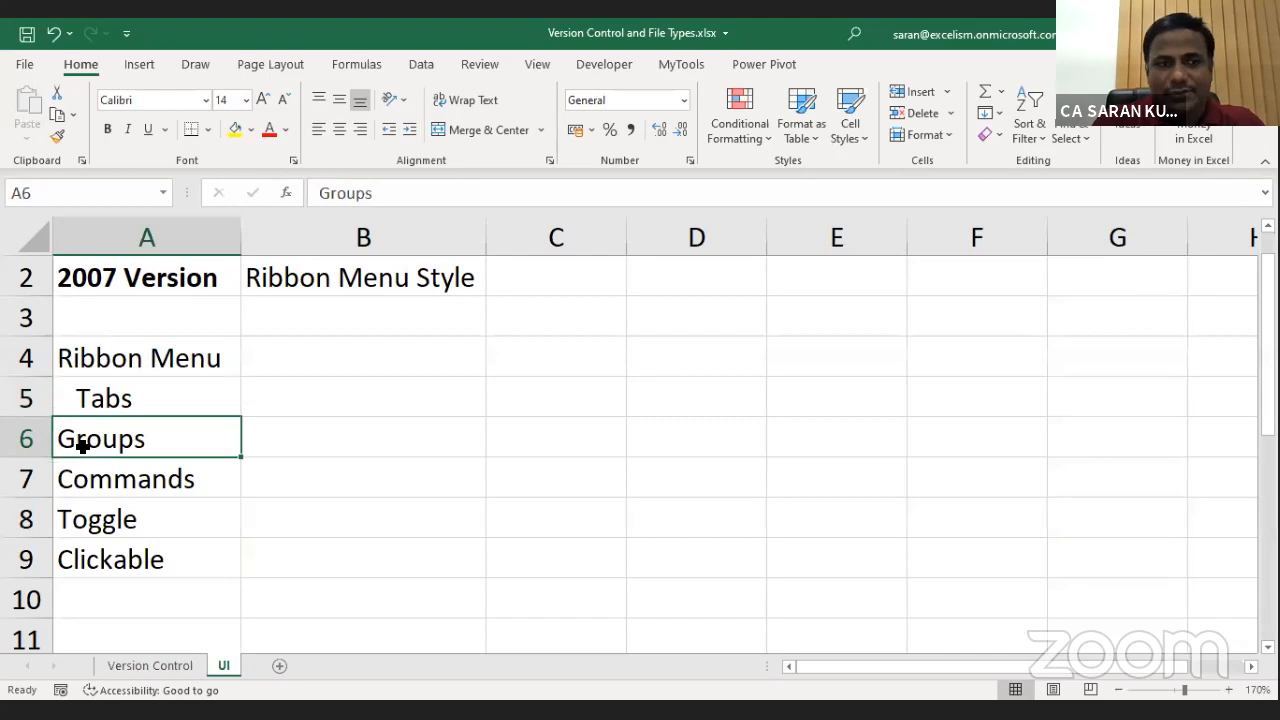
click(410, 130)
click(410, 130)
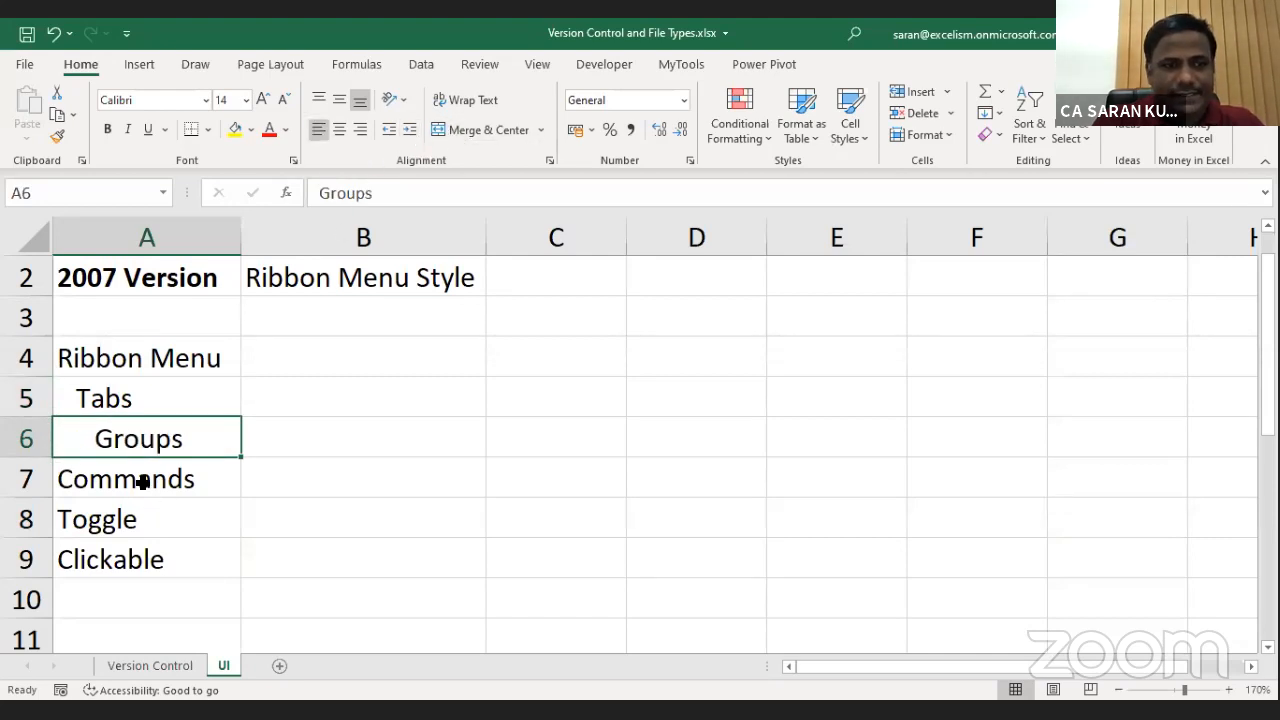
click(143, 480)
click(410, 130)
click(410, 130)
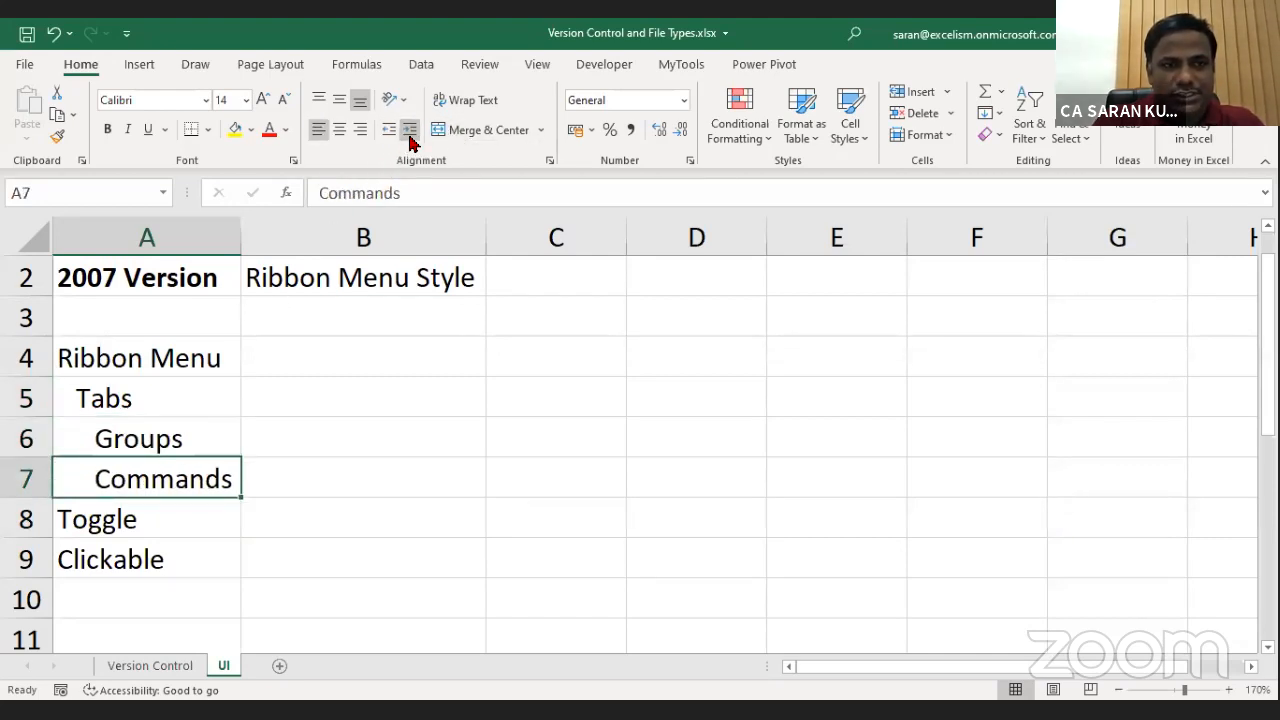
click(410, 130)
Indent Toggle and Clickable progressively deeper beneath Commands.
click(110, 517)
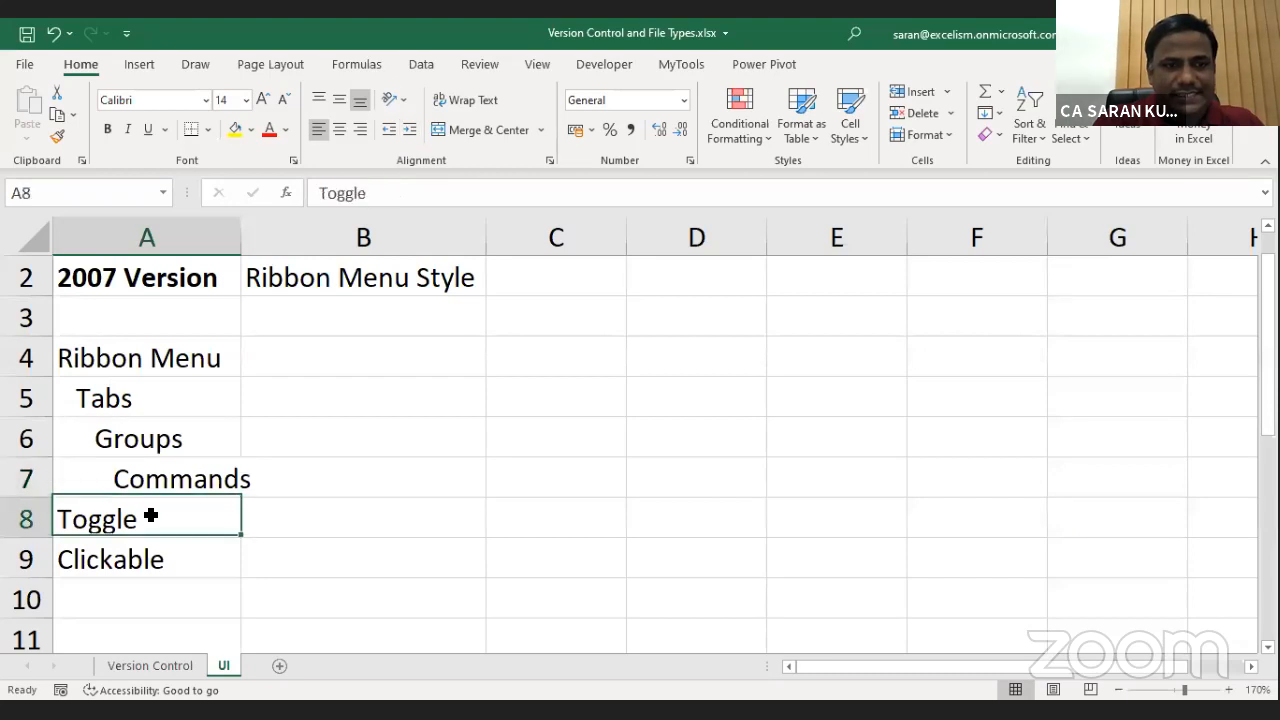
click(410, 130)
click(410, 130)
click(410, 130)
click(410, 130)
click(168, 548)
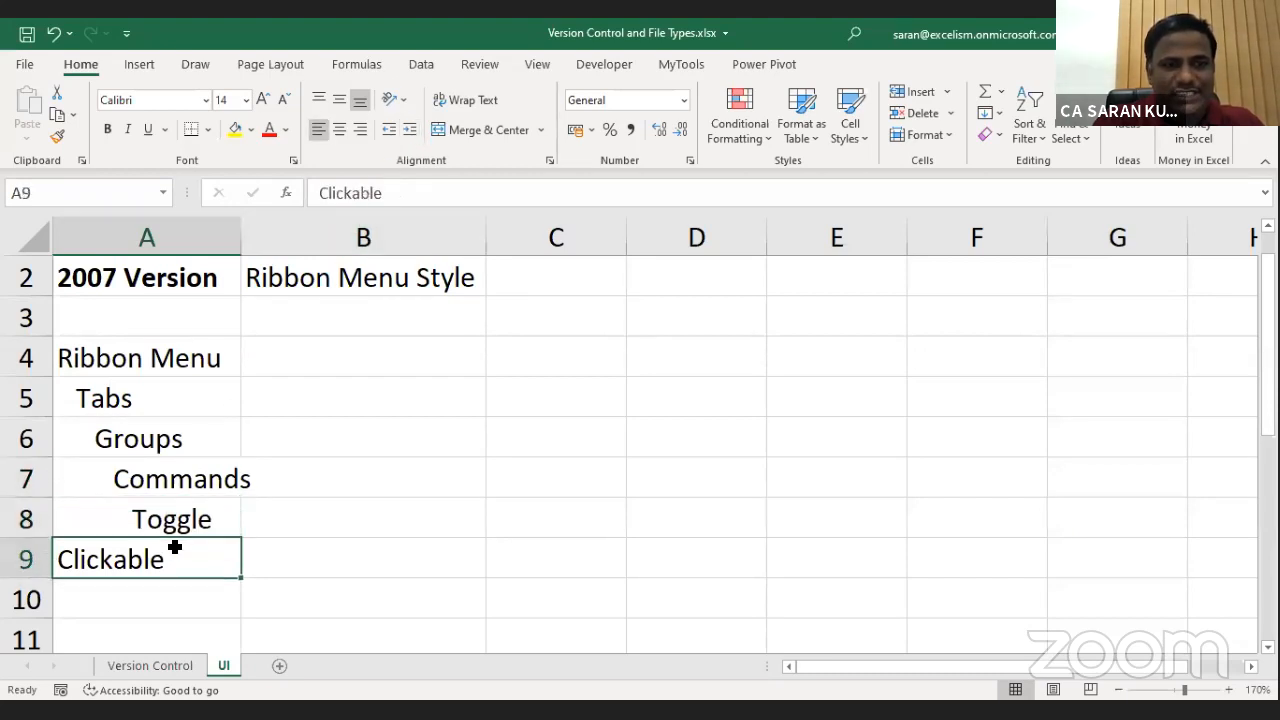
click(410, 130)
click(410, 130)
click(408, 132)
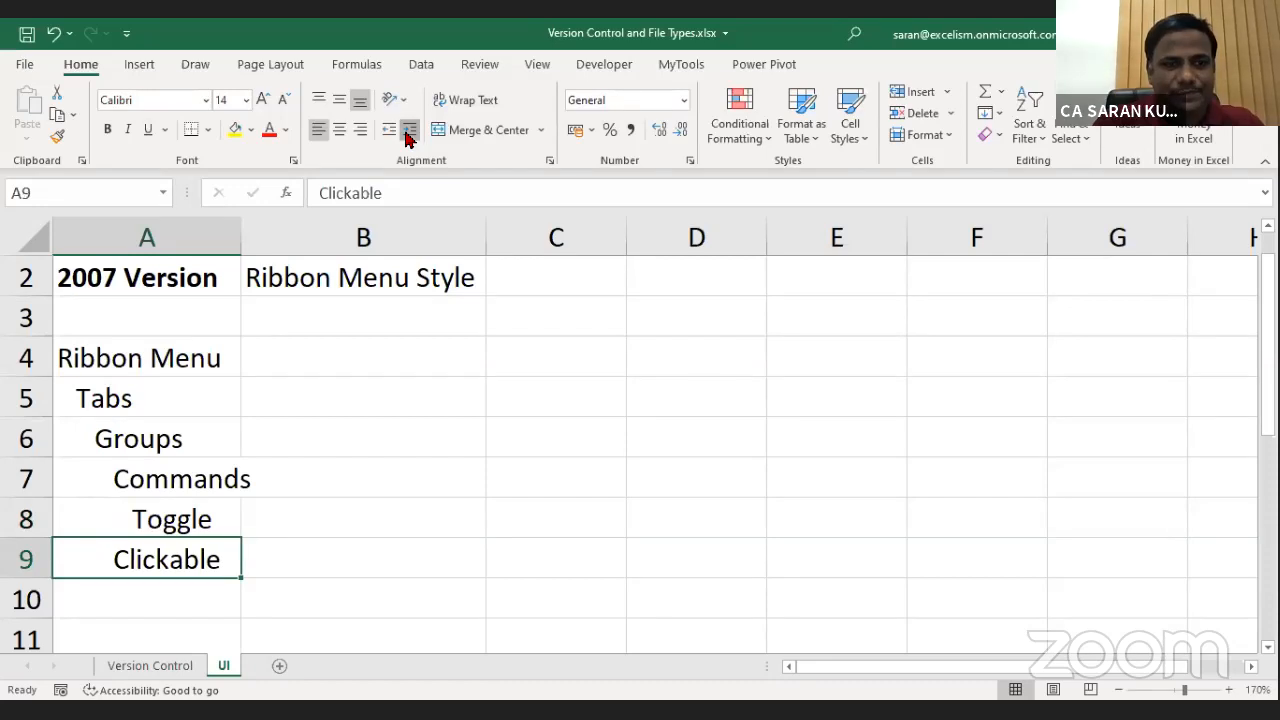
click(408, 132)
click(136, 359)
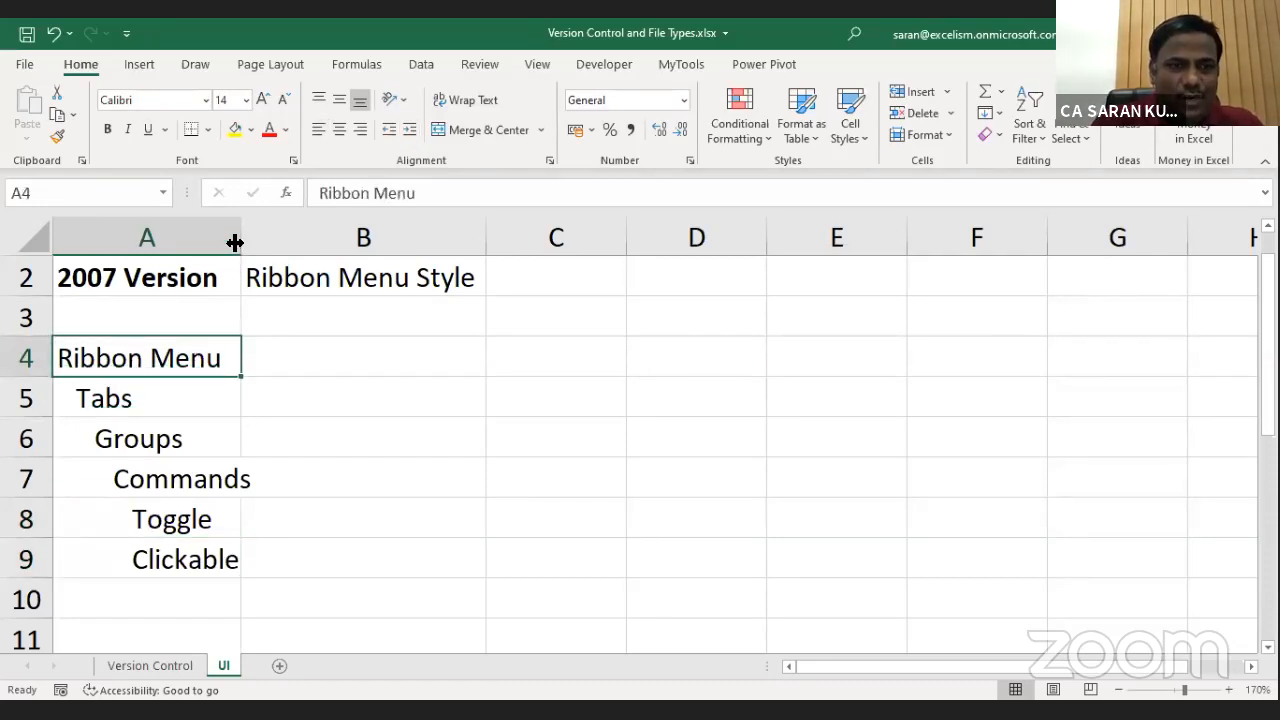
Widen column A so the indented entries fit, then move to empty cell A11.
drag(239, 237, 263, 237)
click(416, 370)
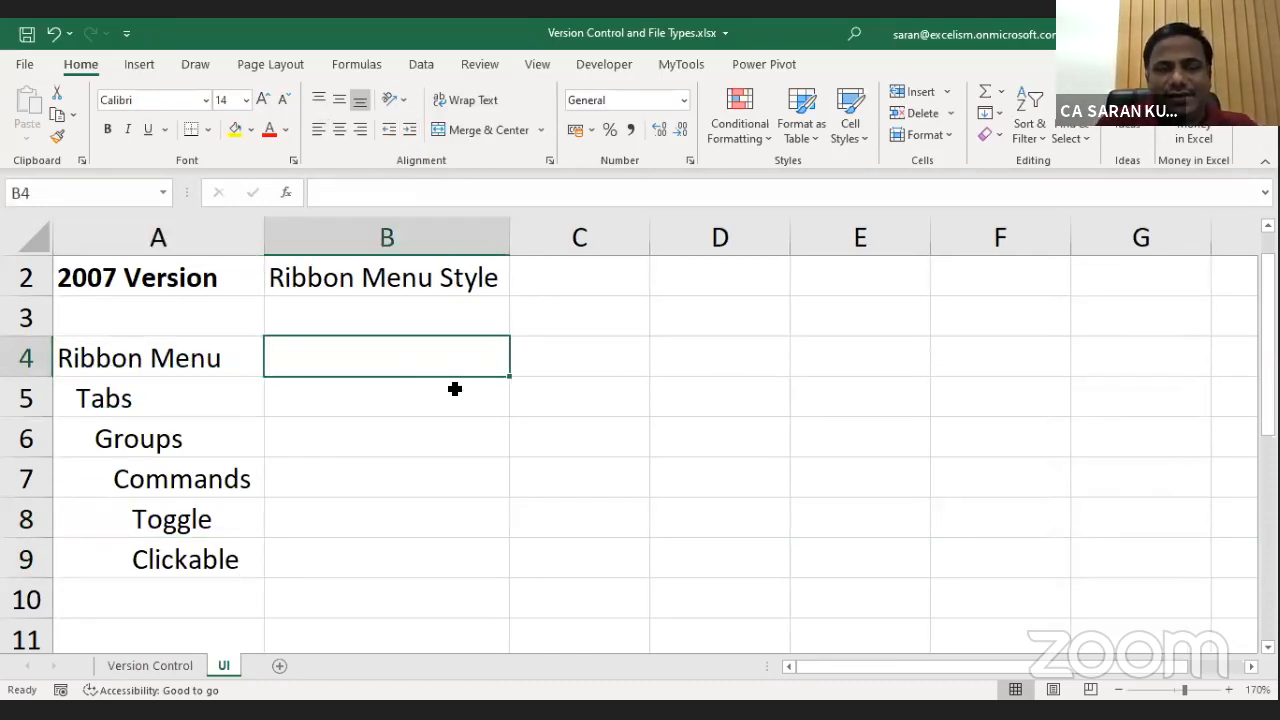
click(456, 392)
click(165, 548)
key(Down)
key(Down)
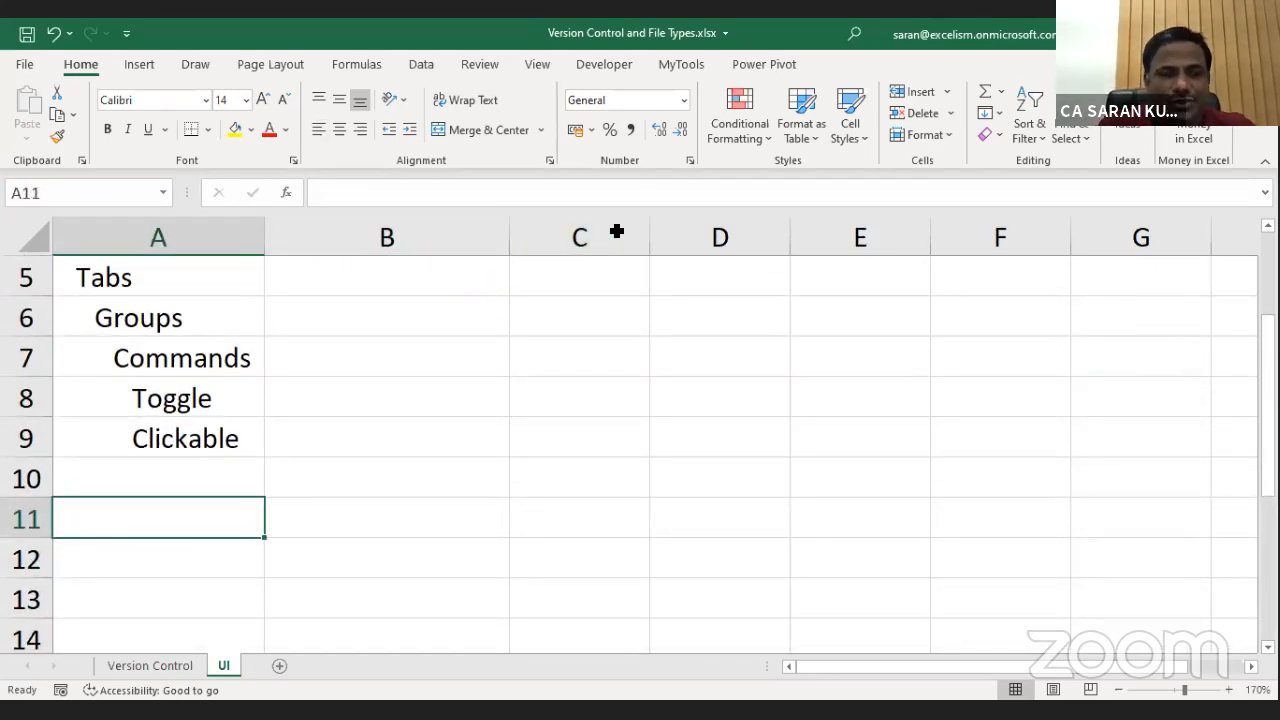
Type 'Ribbon Menu --> Data Tab --> Data Tools Group --> Data Validation' into A11.
text(Ribbon Menu -->)
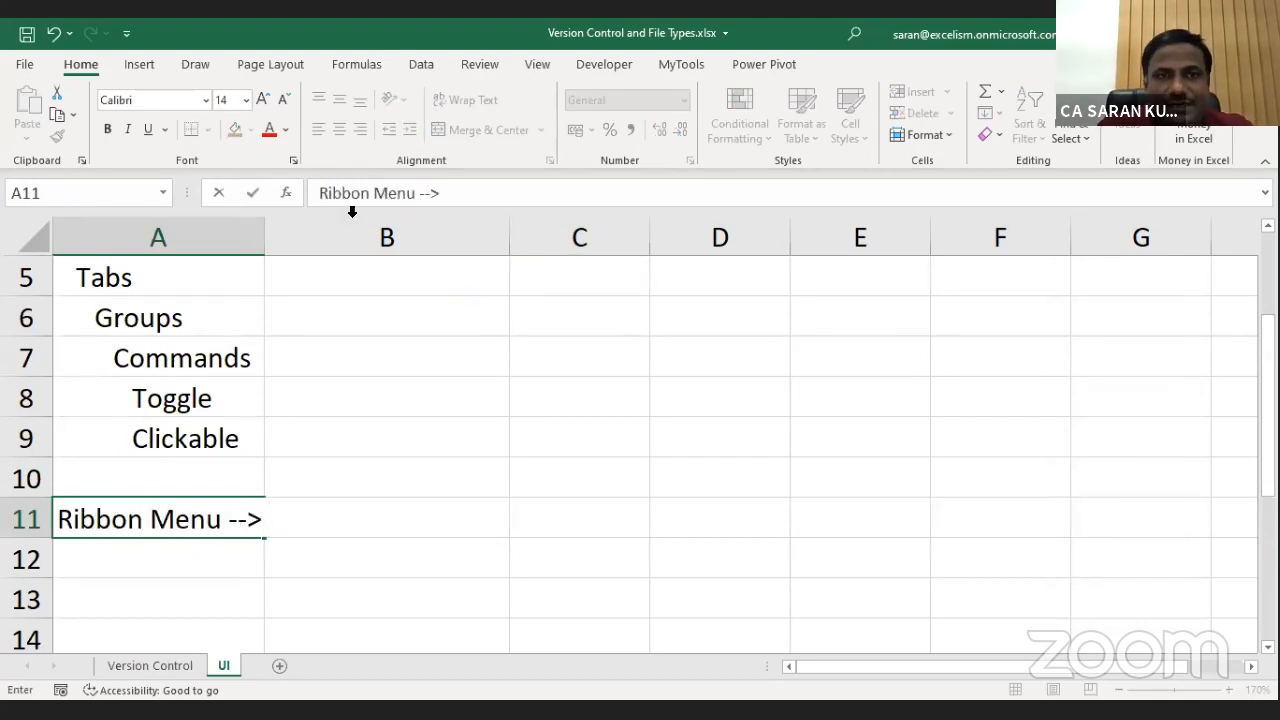
click(430, 64)
text(D)
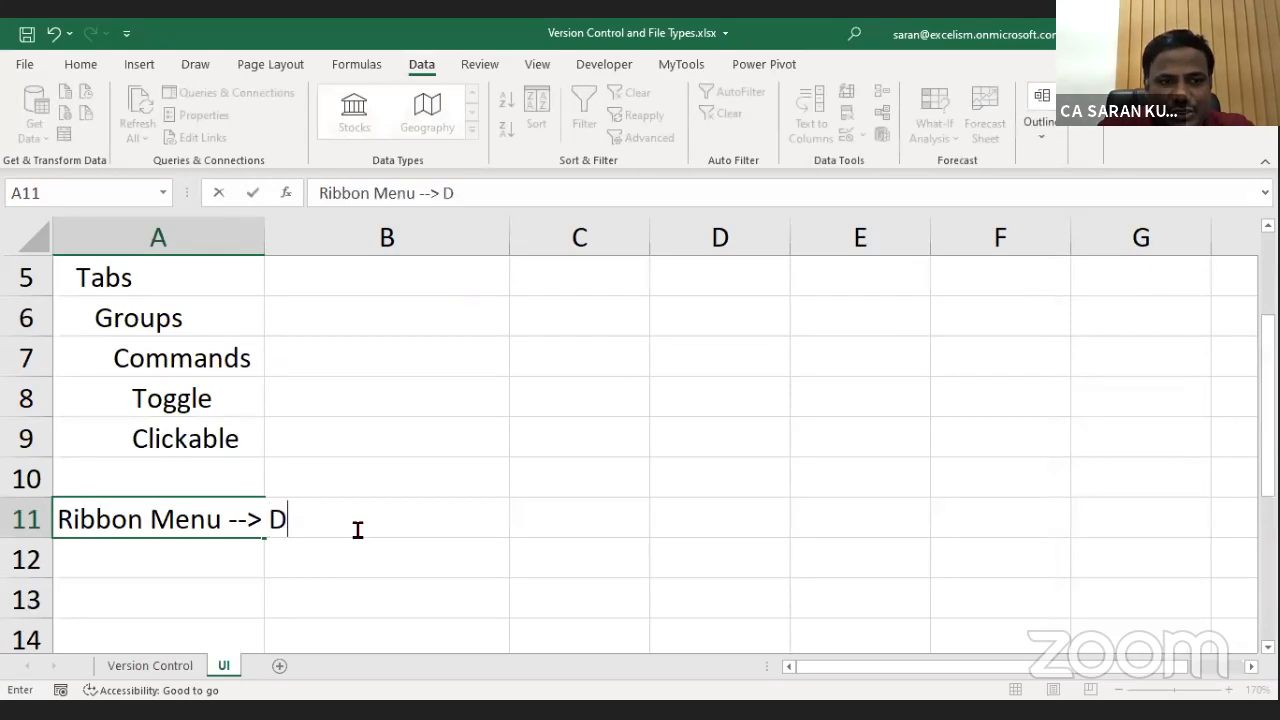
text(ata Tab -->)
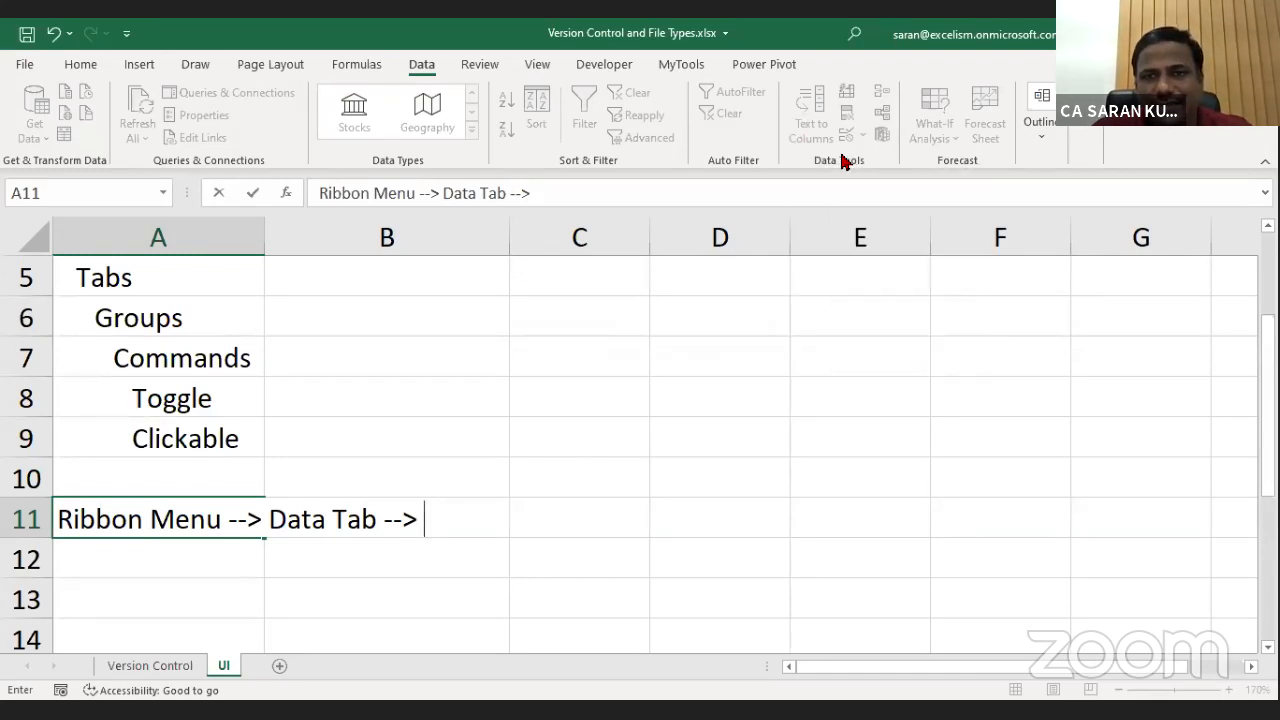
text(Data T)
text(ools)
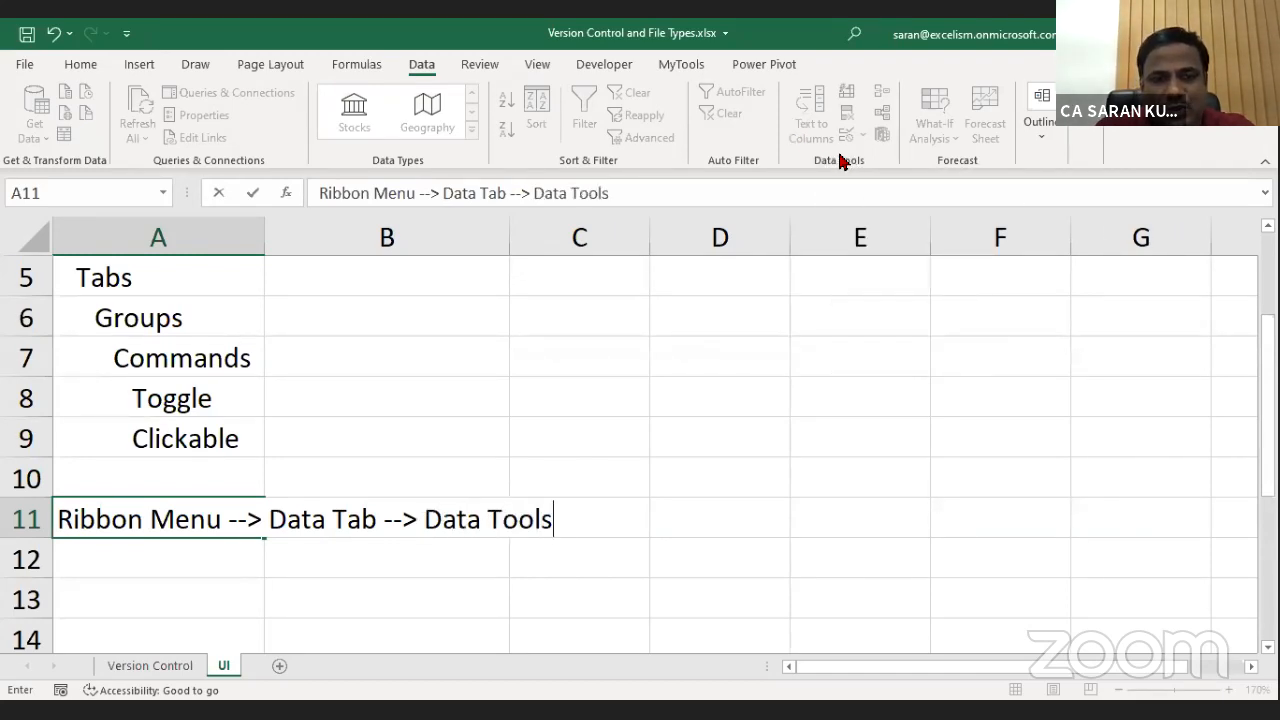
text( Group --> )
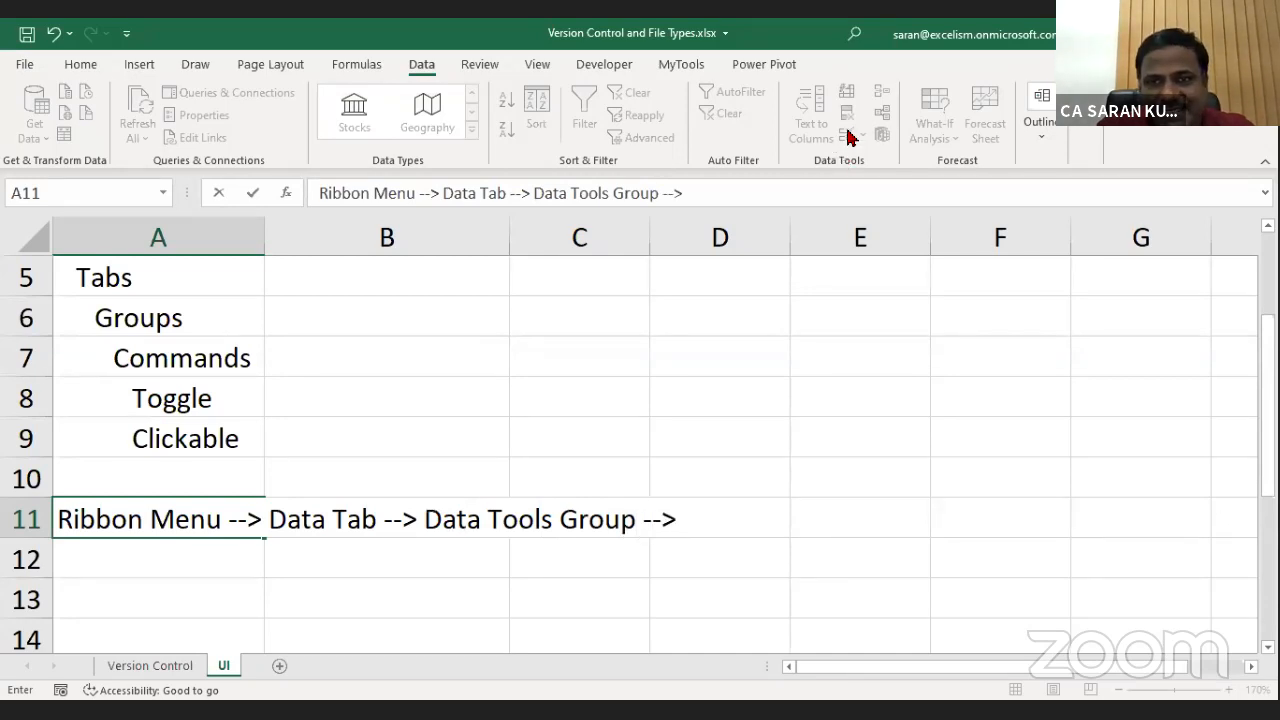
text(Data V)
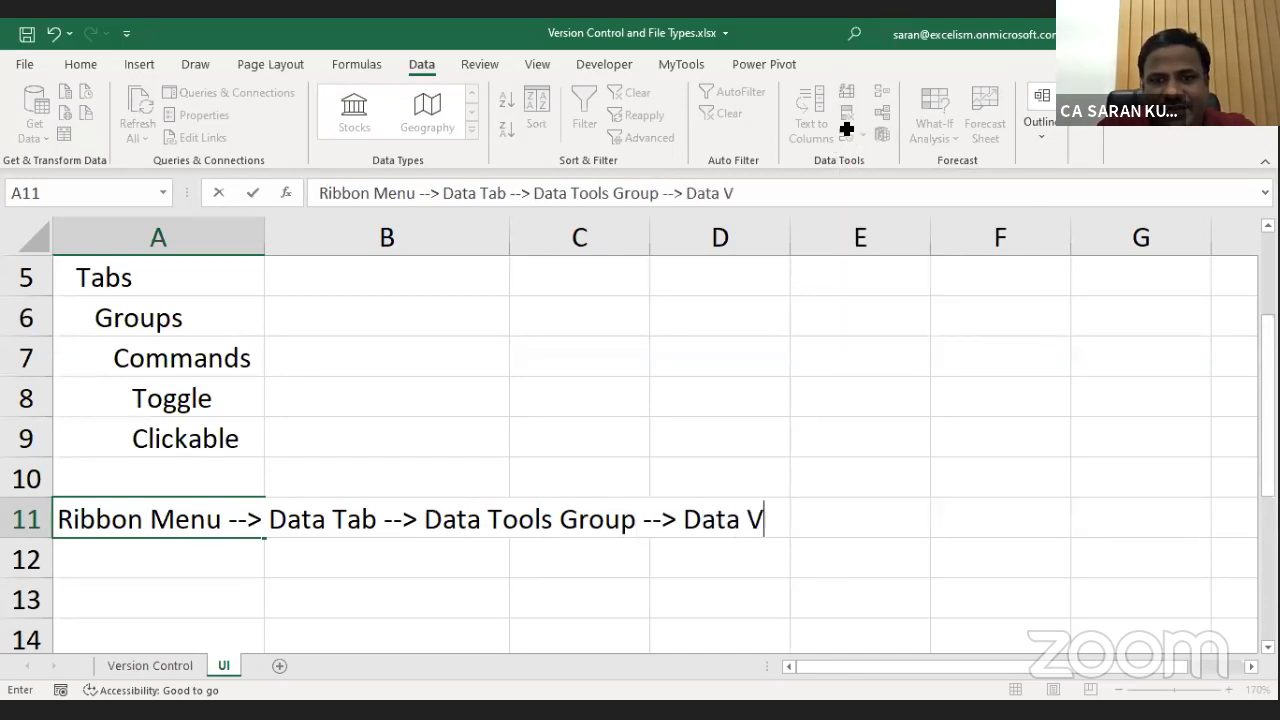
text(alidation)
key(Return)
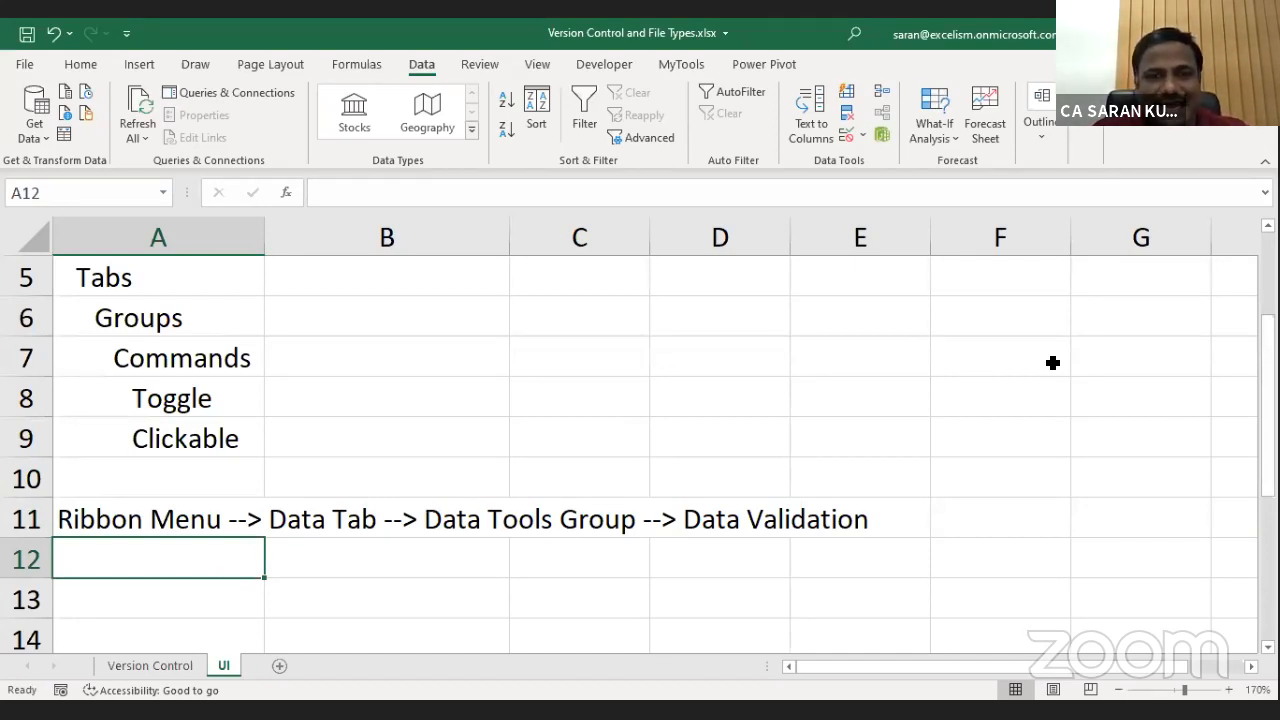
key(Up)
key(Up)
key(Up)
key(Up)
key(Up)
key(Up)
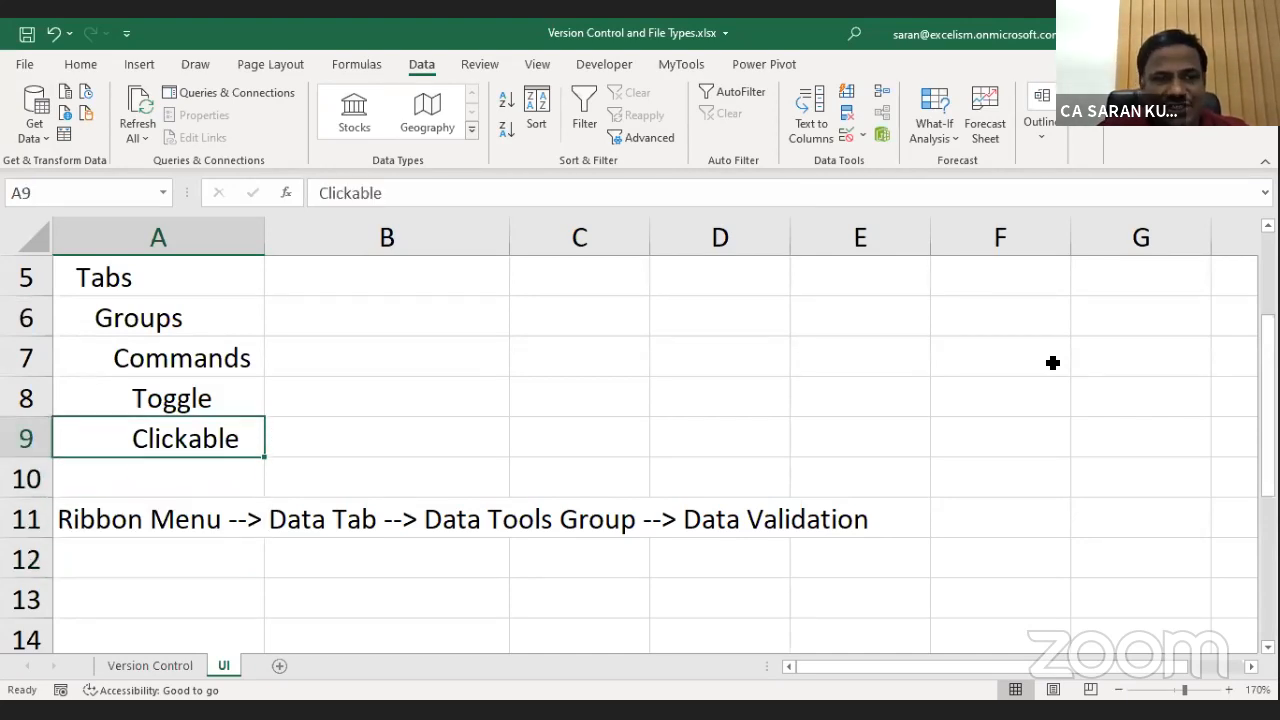
Enter the note 'Toggle --> Same for on and off' in A13.
key(Up)
key(Up)
key(Up)
key(Down)
key(Down)
key(Down)
key(Down)
key(Down)
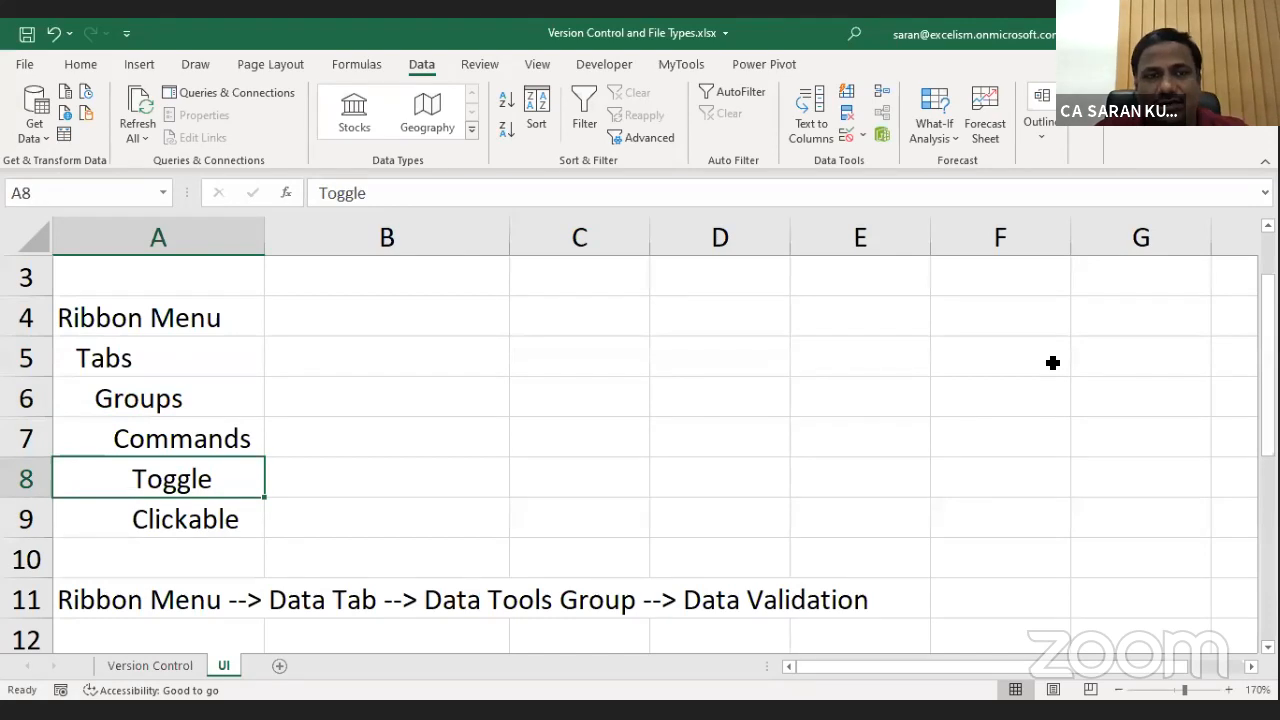
key(Down)
key(Down)
key(Down)
key(Down)
key(Down)
key(Down)
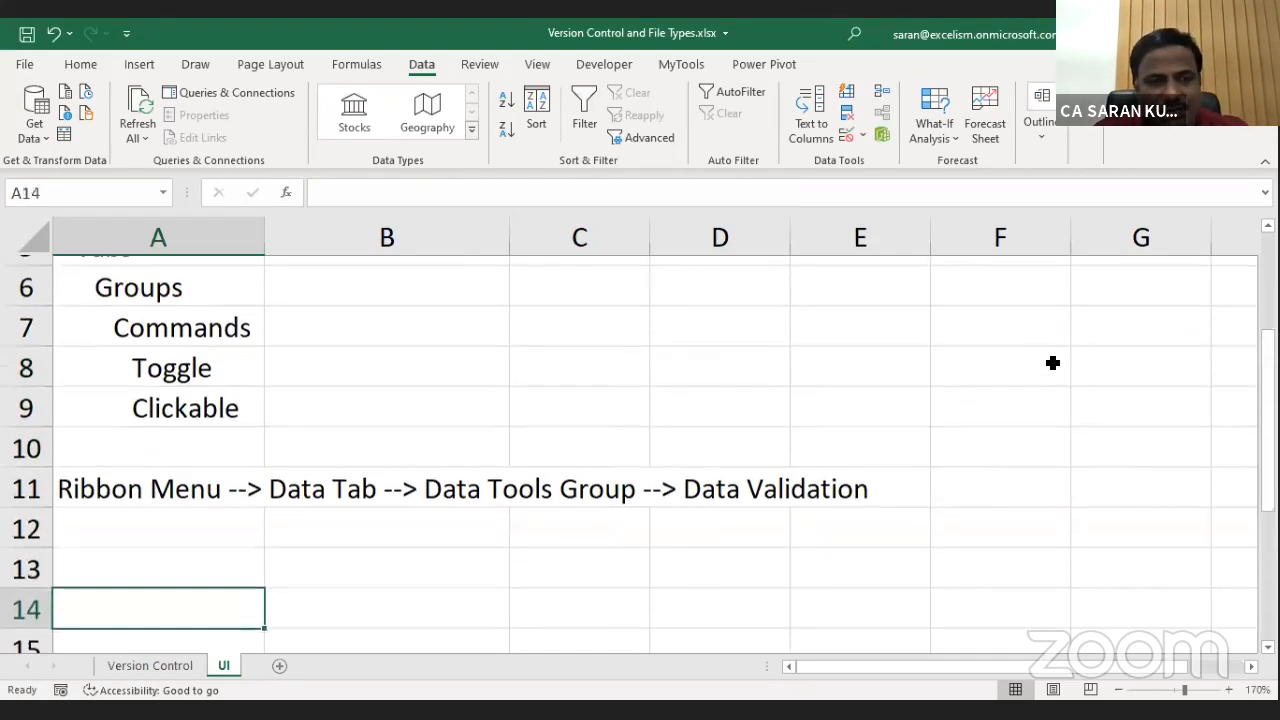
key(Up)
text(T)
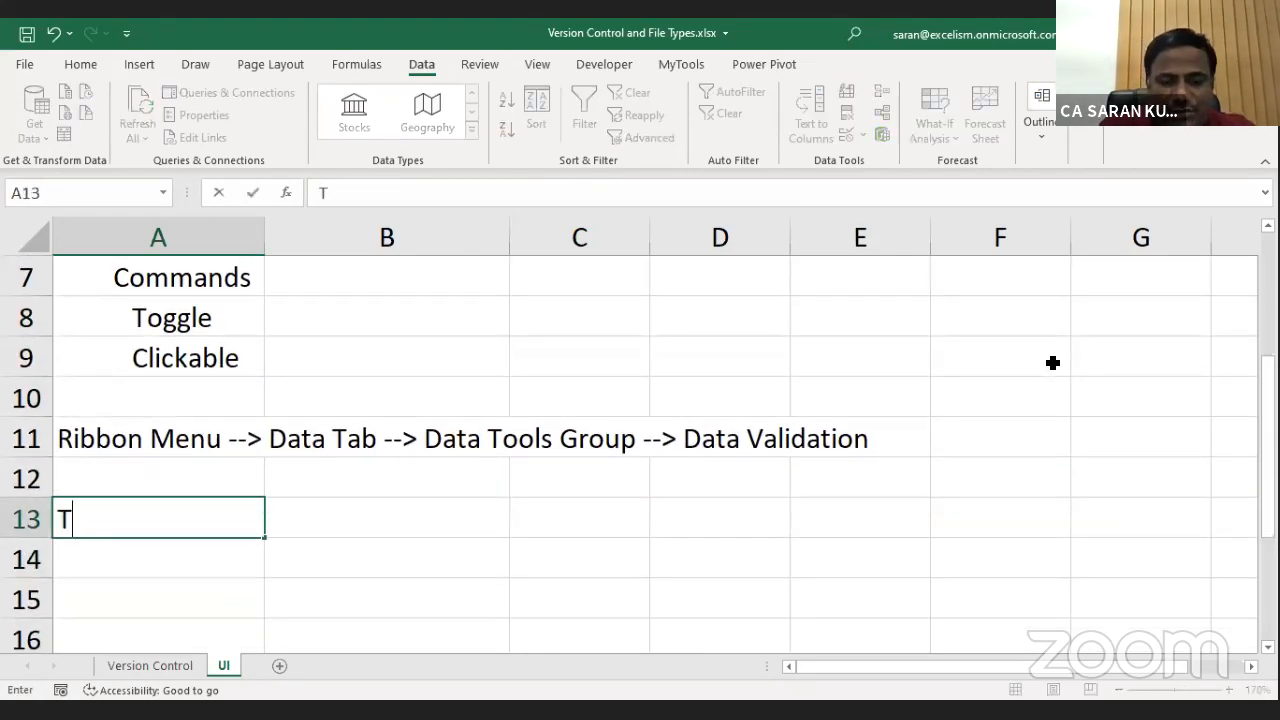
text(oggle -)
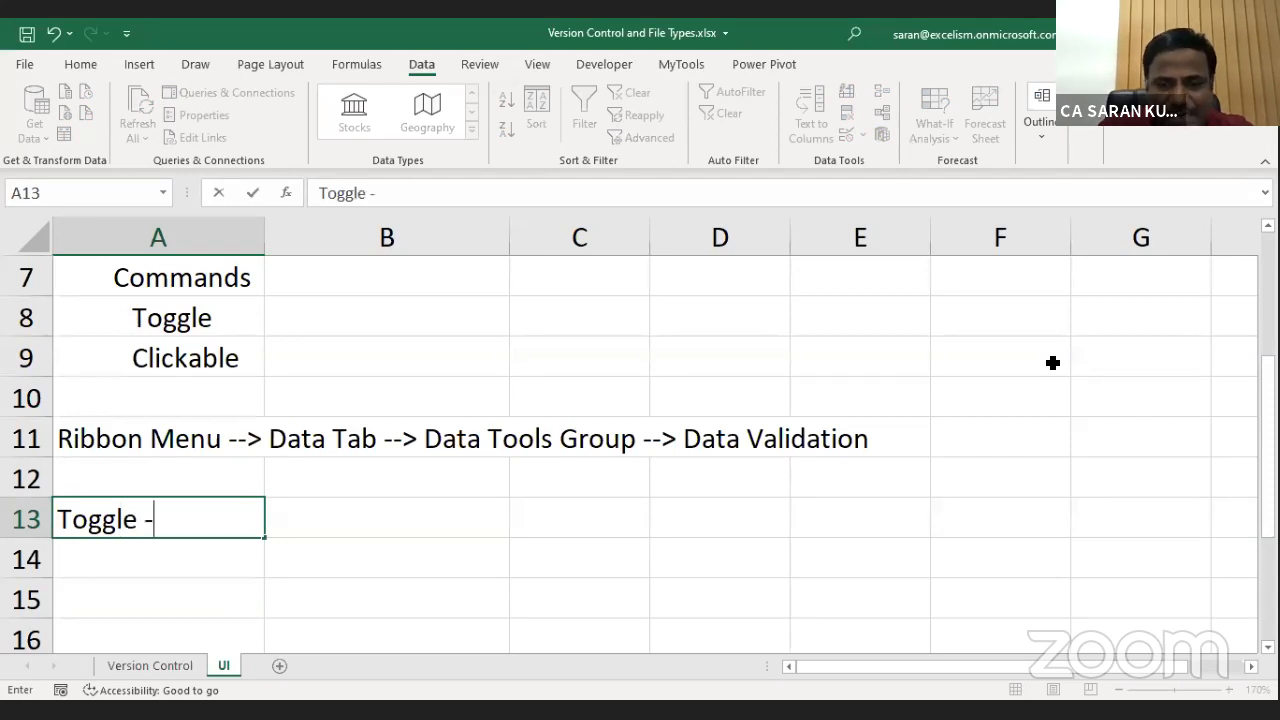
text(-> Same )
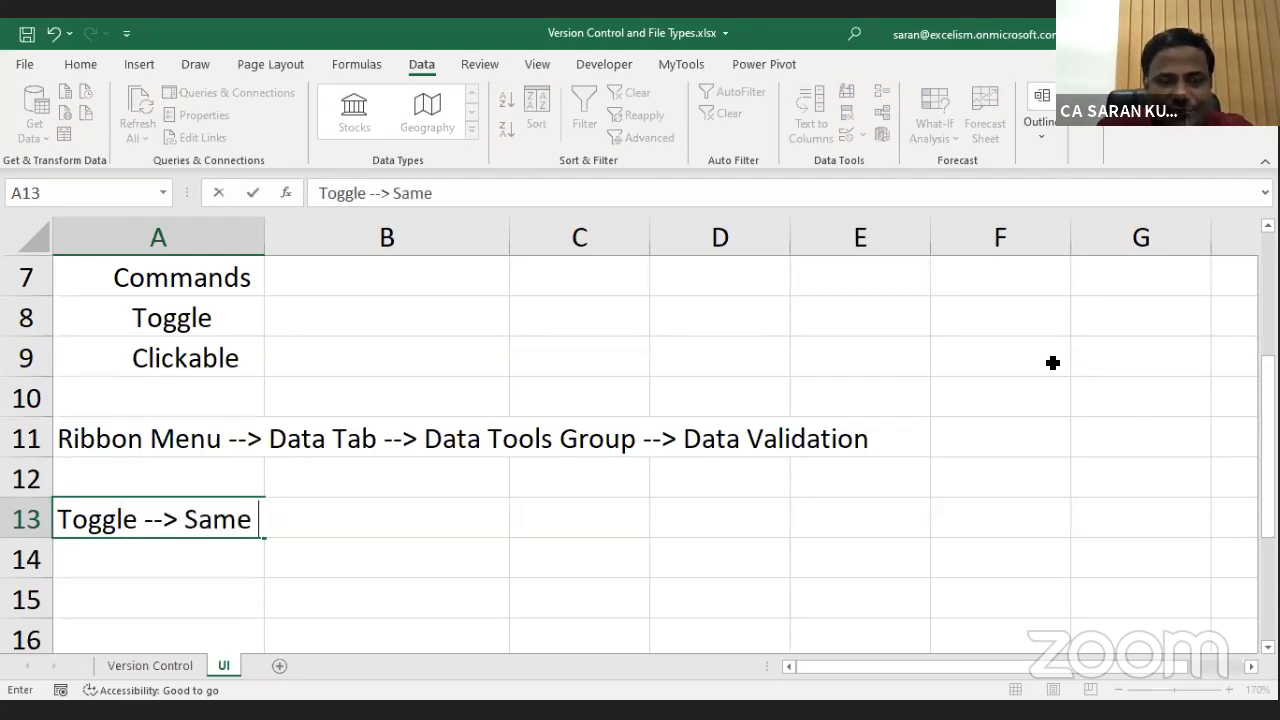
text(for on and off)
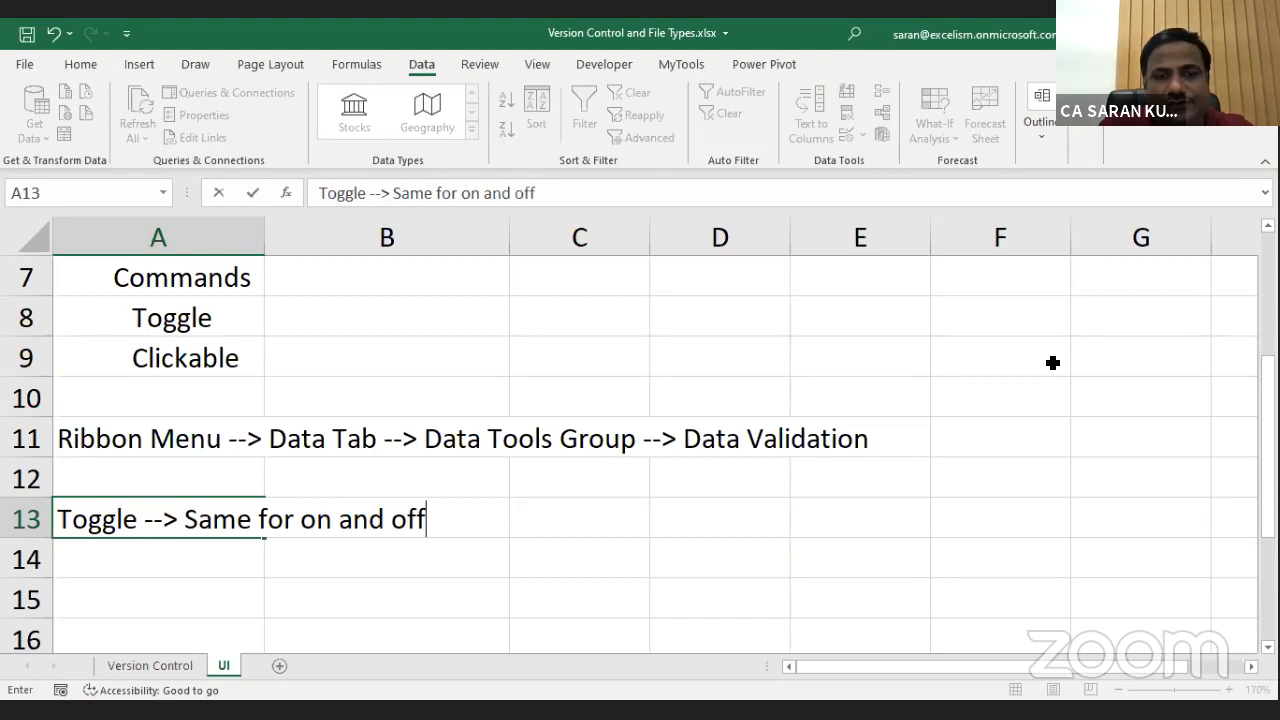
key(Return)
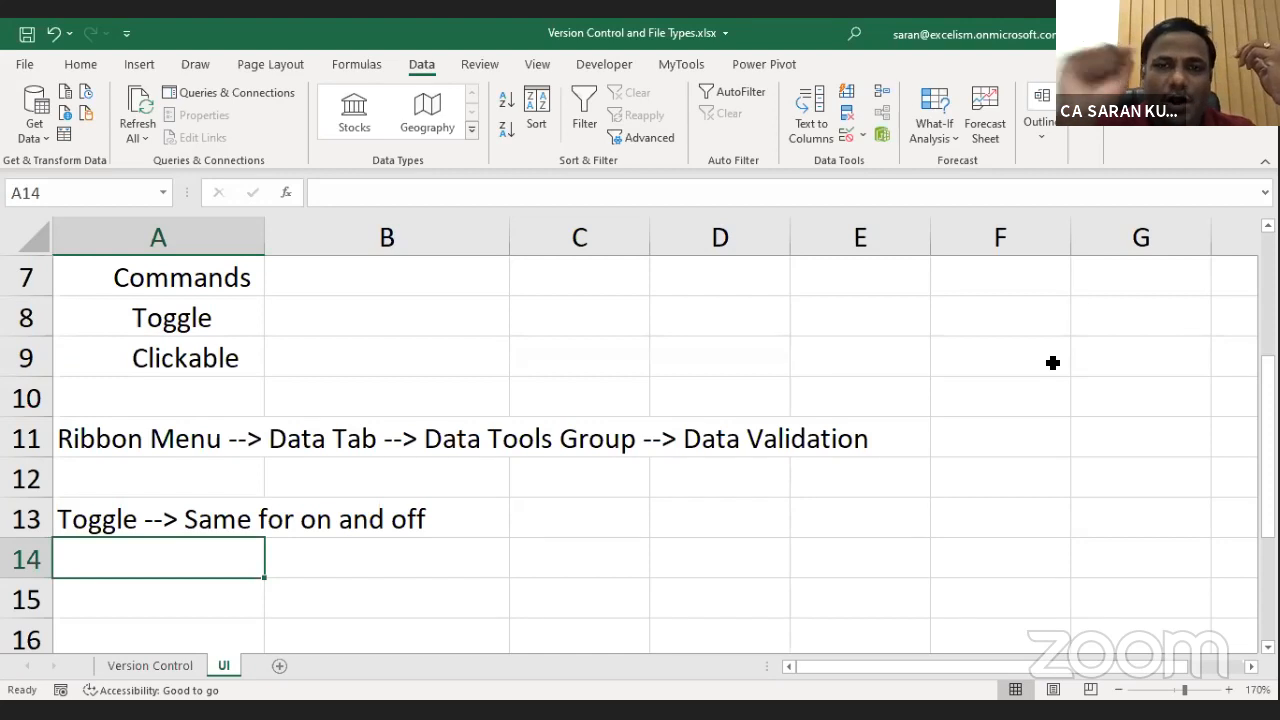
Enter the example 'Ex:- Bold' in A14, dismissing the AutoComplete suggestion.
text(To)
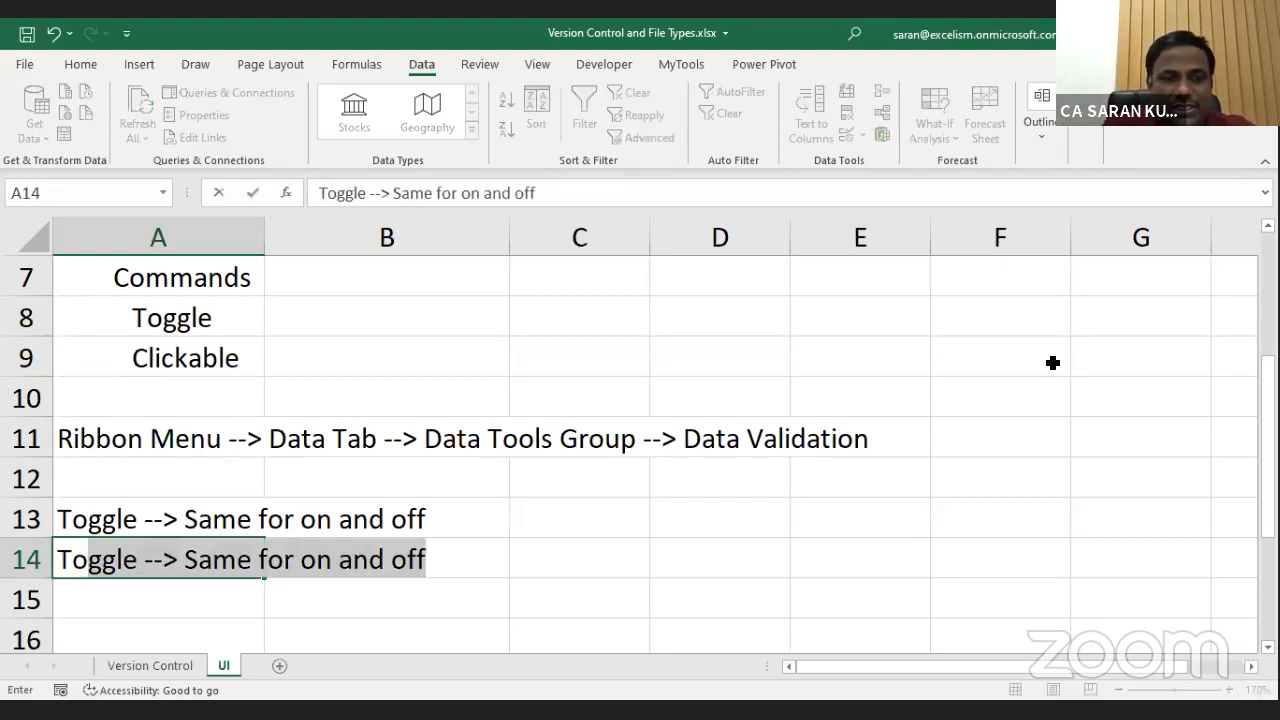
key(Escape)
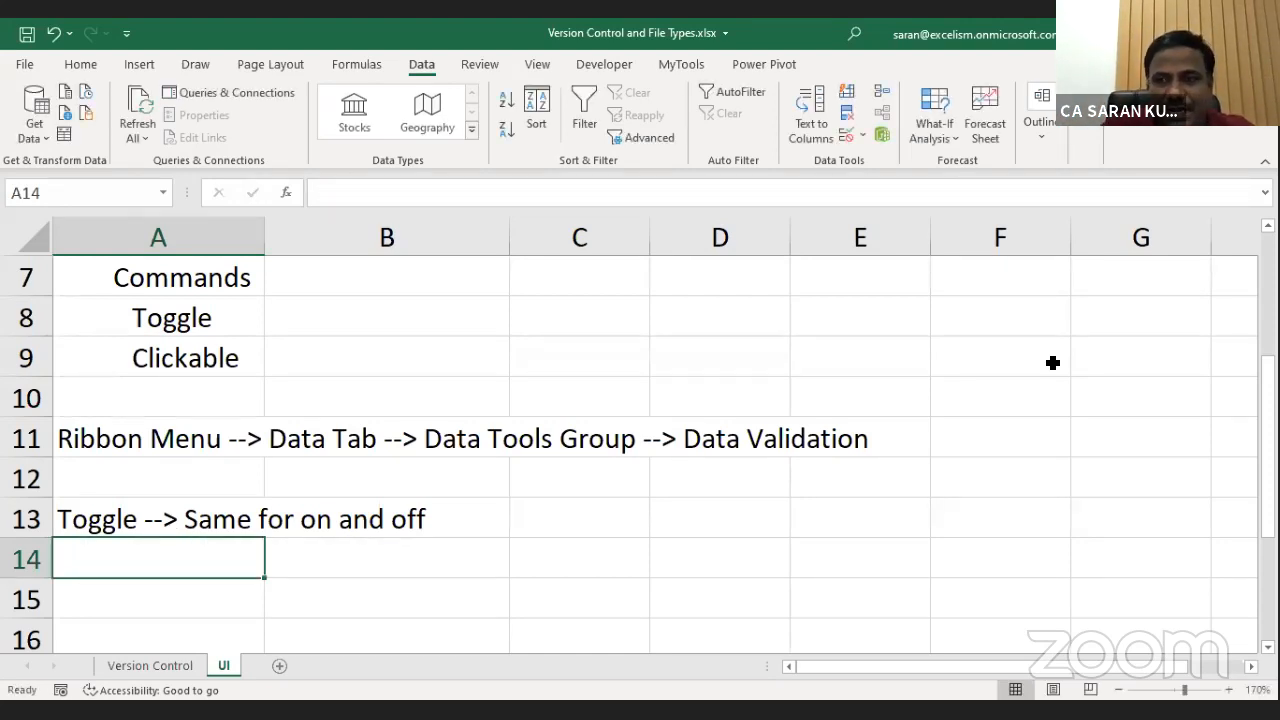
text(Ex:=)
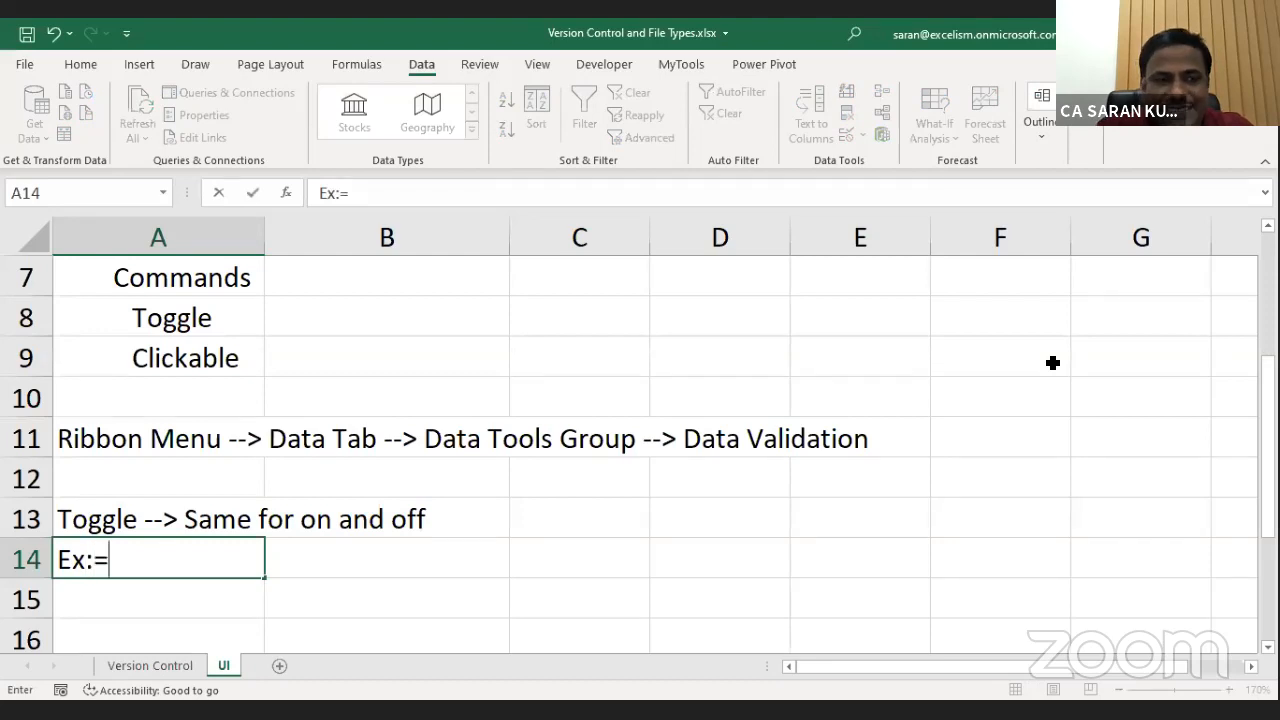
key(BackSpace)
text(-)
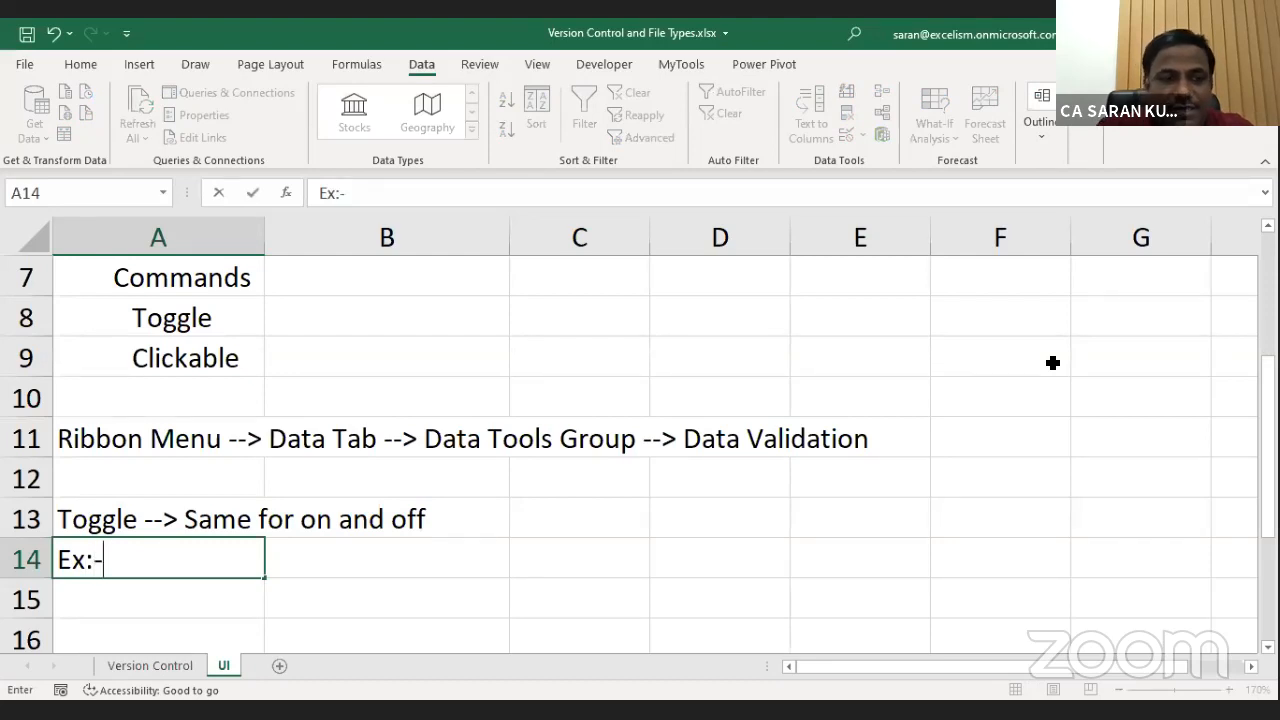
text( Bold)
key(Return)
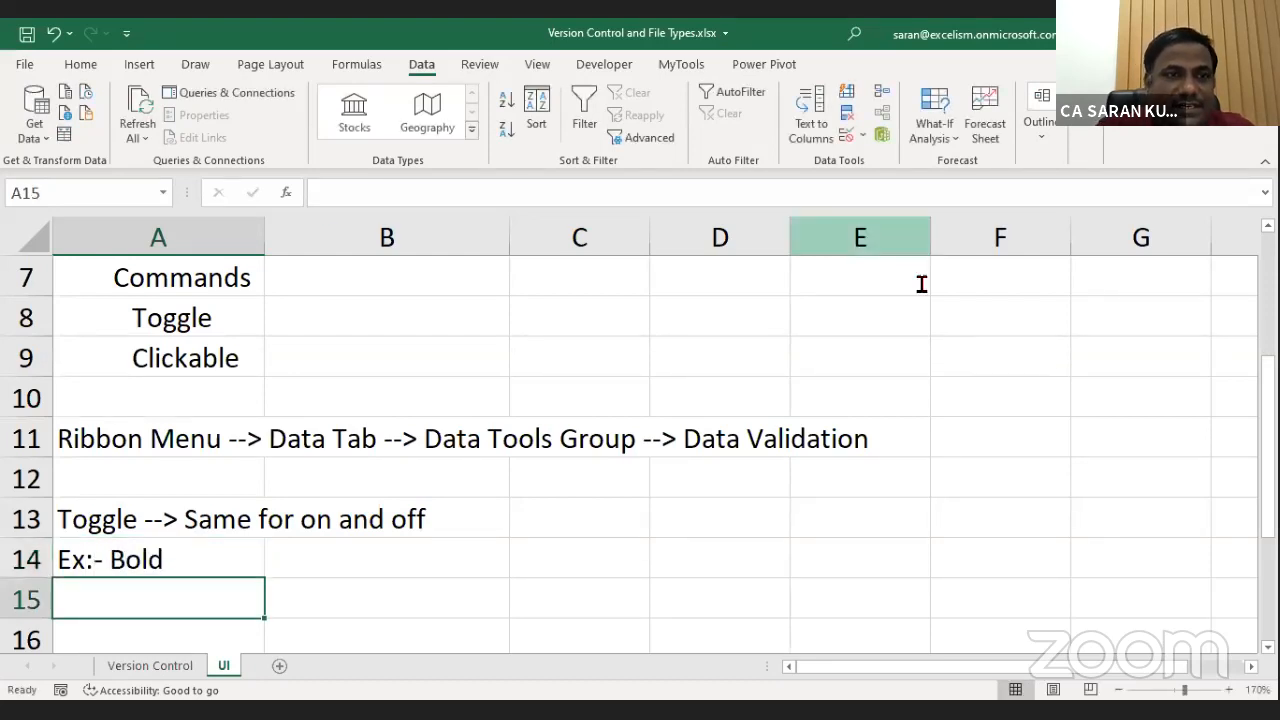
click(81, 65)
click(174, 558)
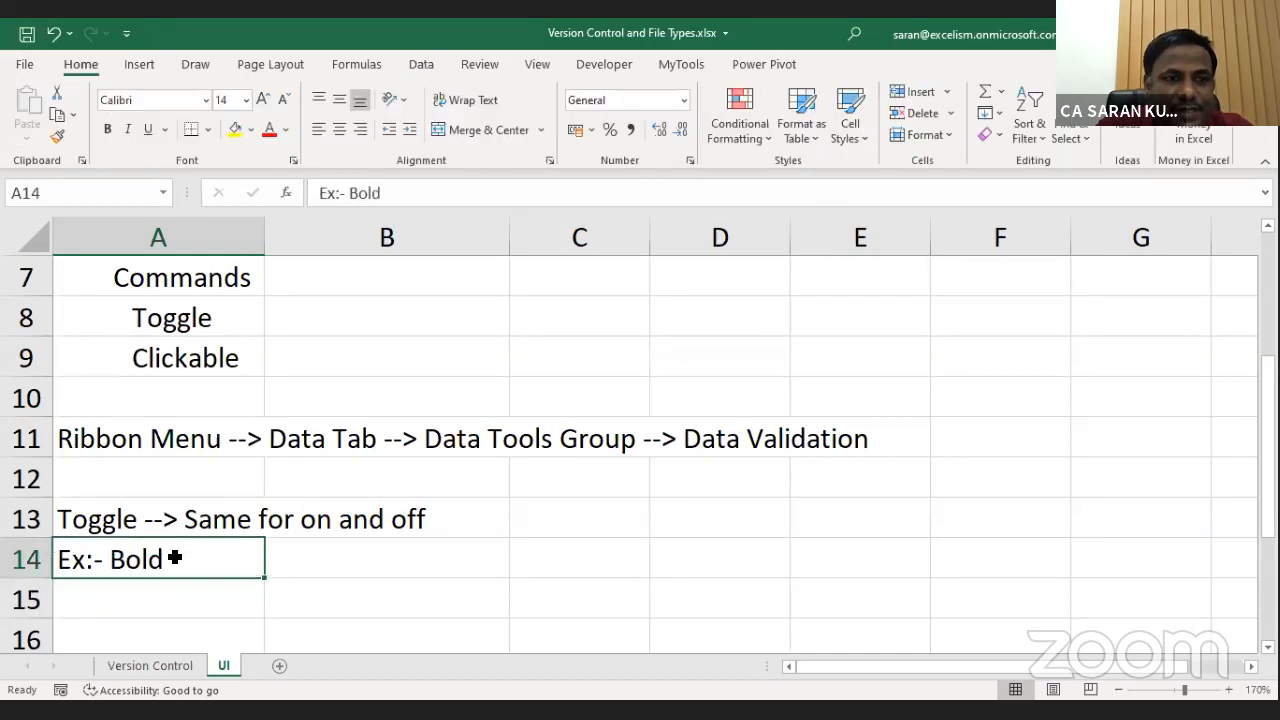
click(109, 132)
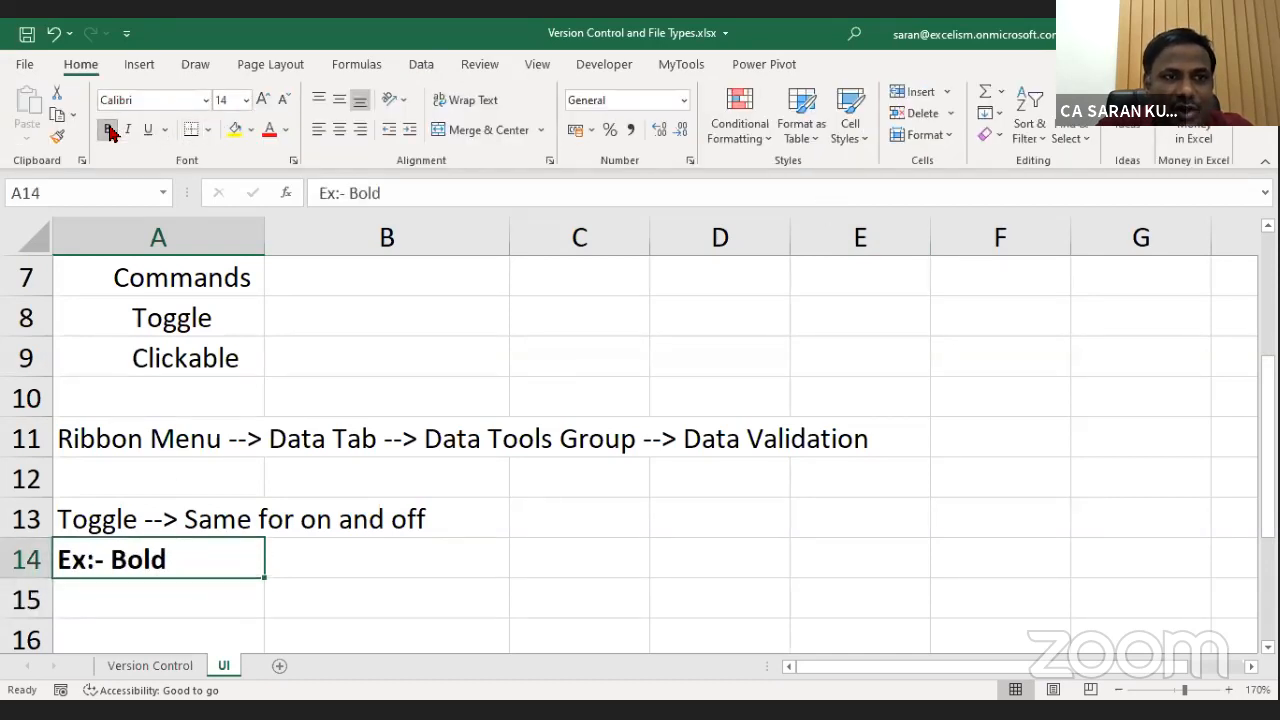
click(108, 131)
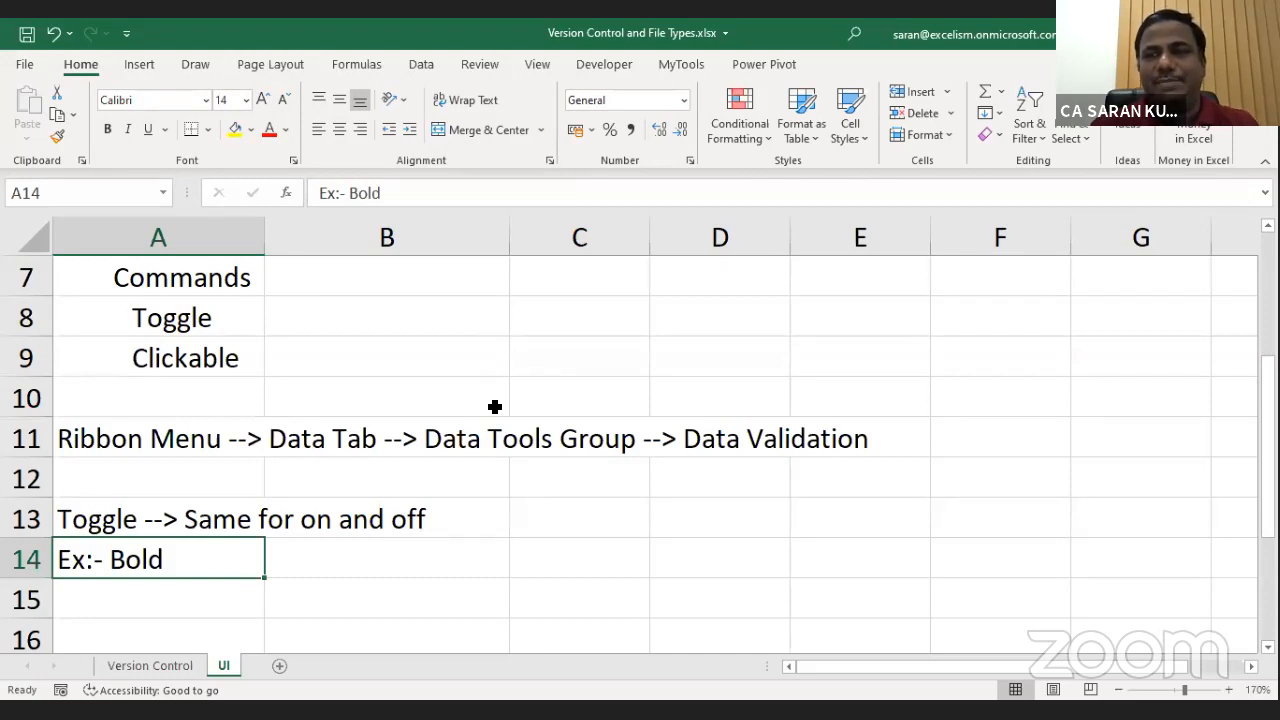
click(1067, 265)
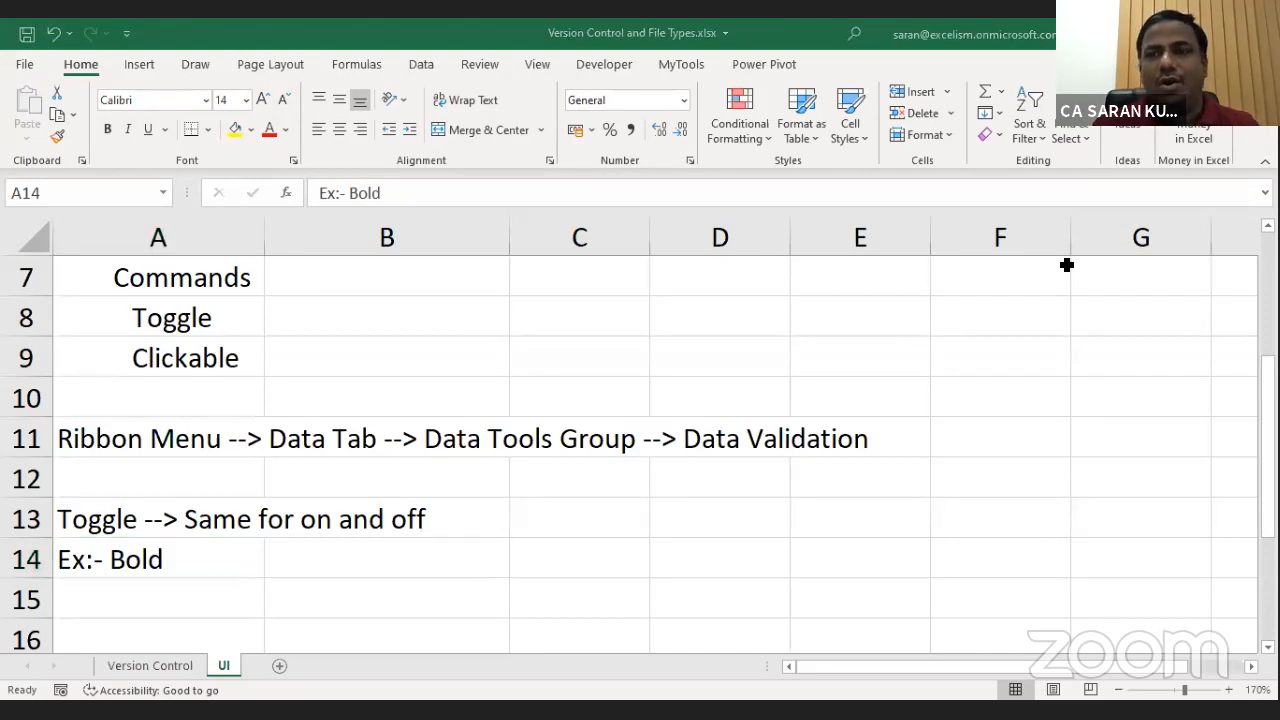
click(325, 557)
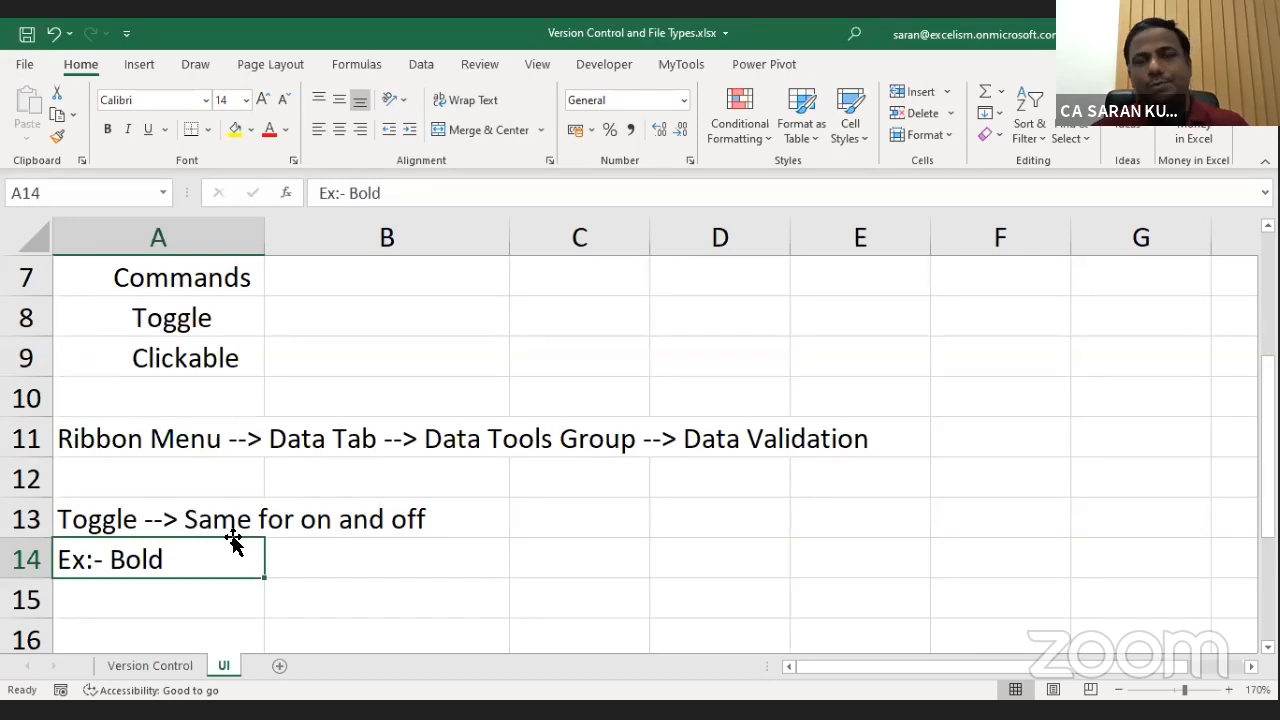
key(Up)
key(Up)
key(Up)
key(Up)
key(Up)
key(Up)
key(Up)
key(Up)
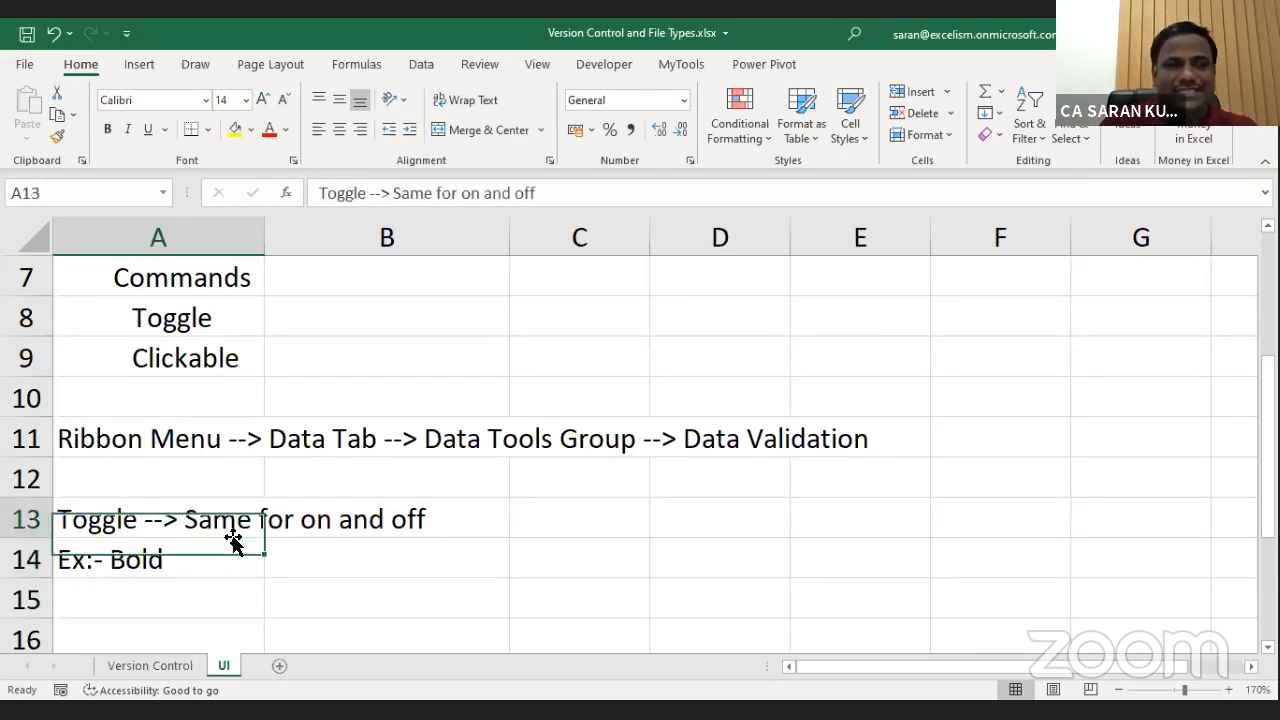
key(Up)
key(Down)
key(Down)
key(Down)
key(Down)
key(Down)
key(Down)
key(Down)
key(Down)
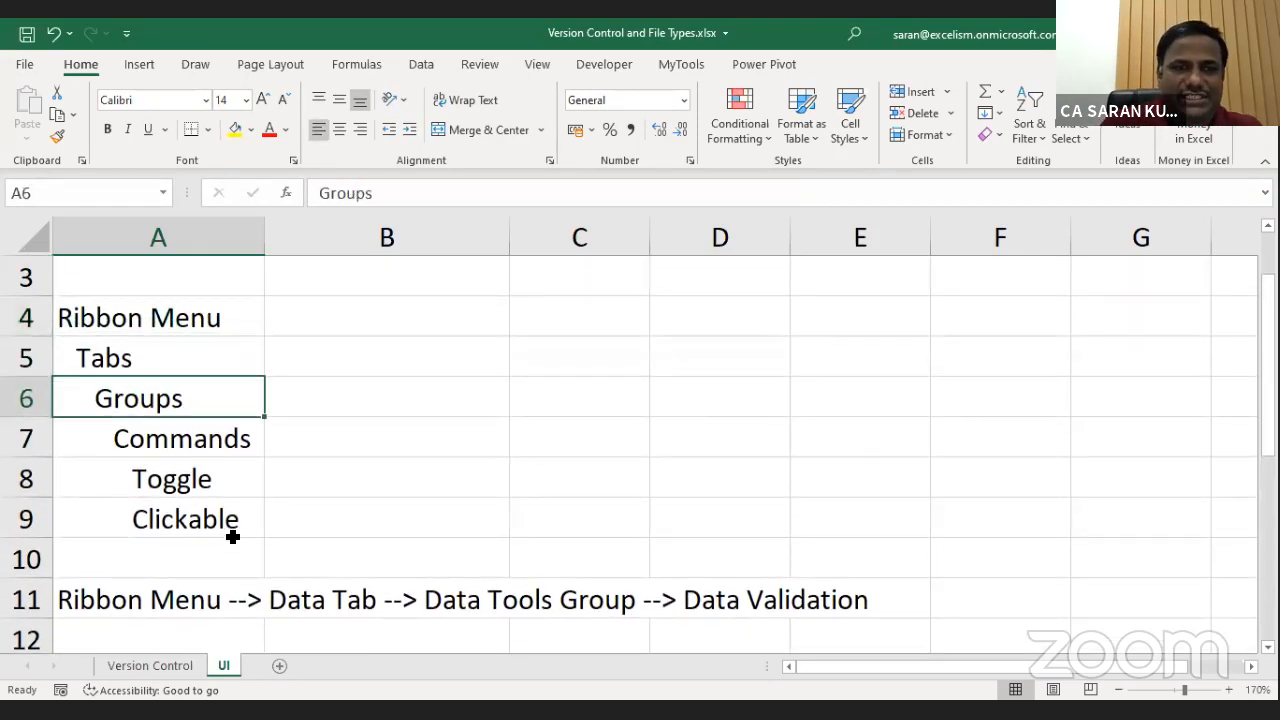
key(Down)
key(Down)
key(Up)
key(Up)
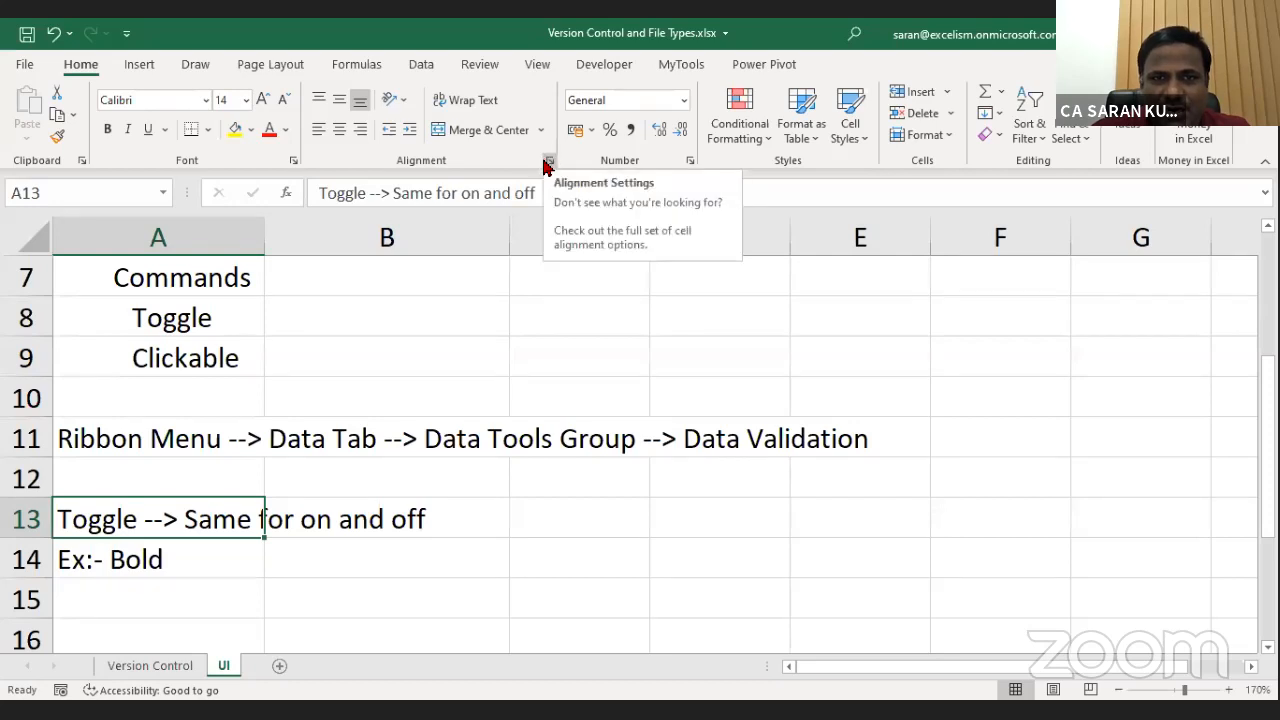
click(294, 163)
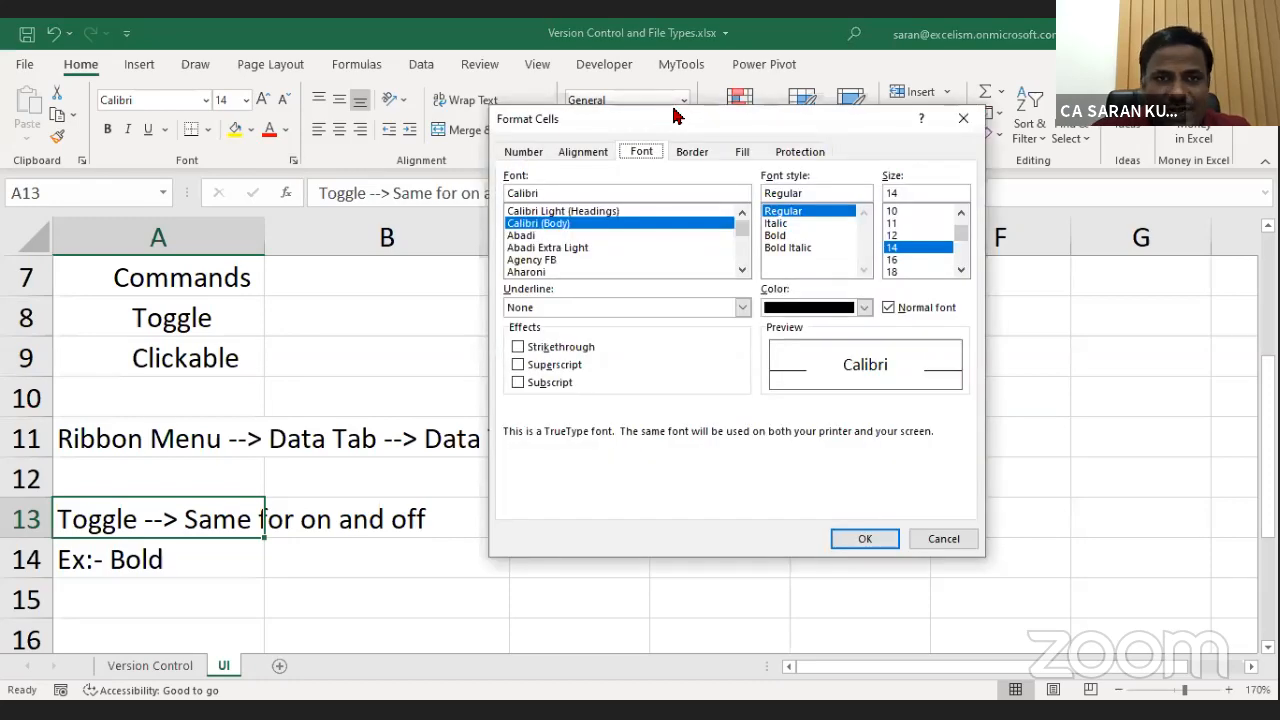
drag(673, 117, 398, 96)
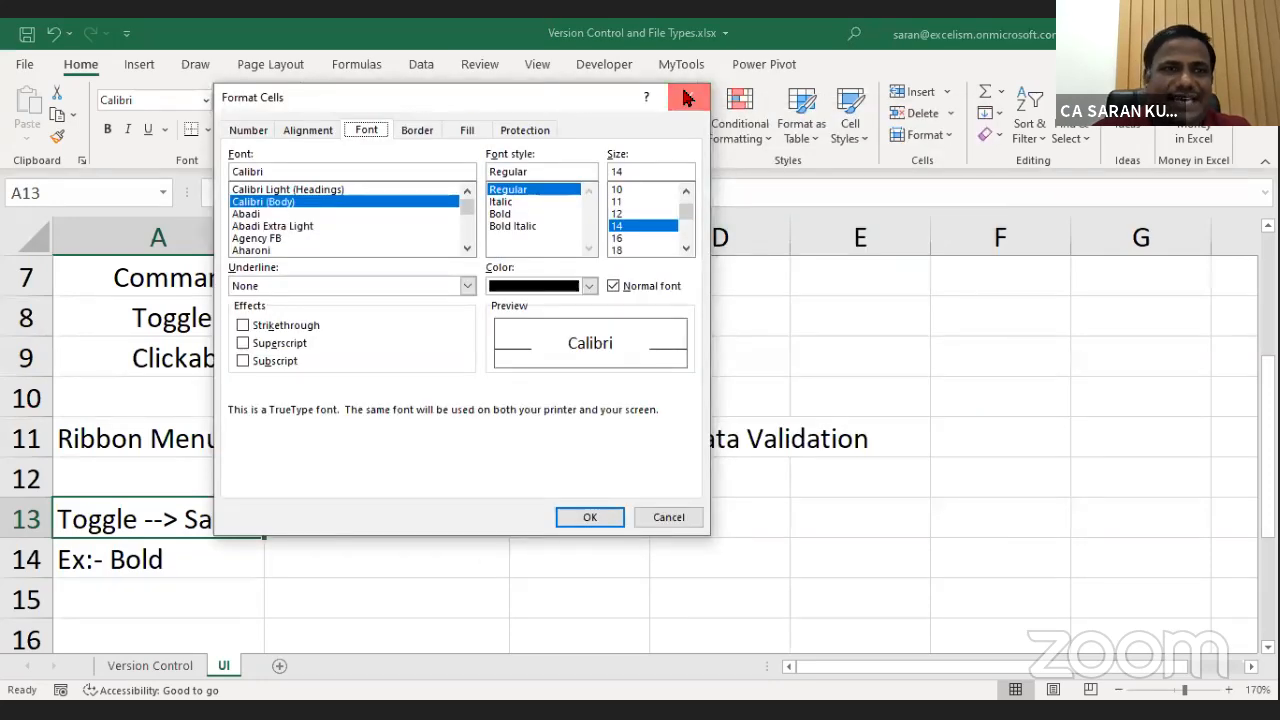
click(687, 97)
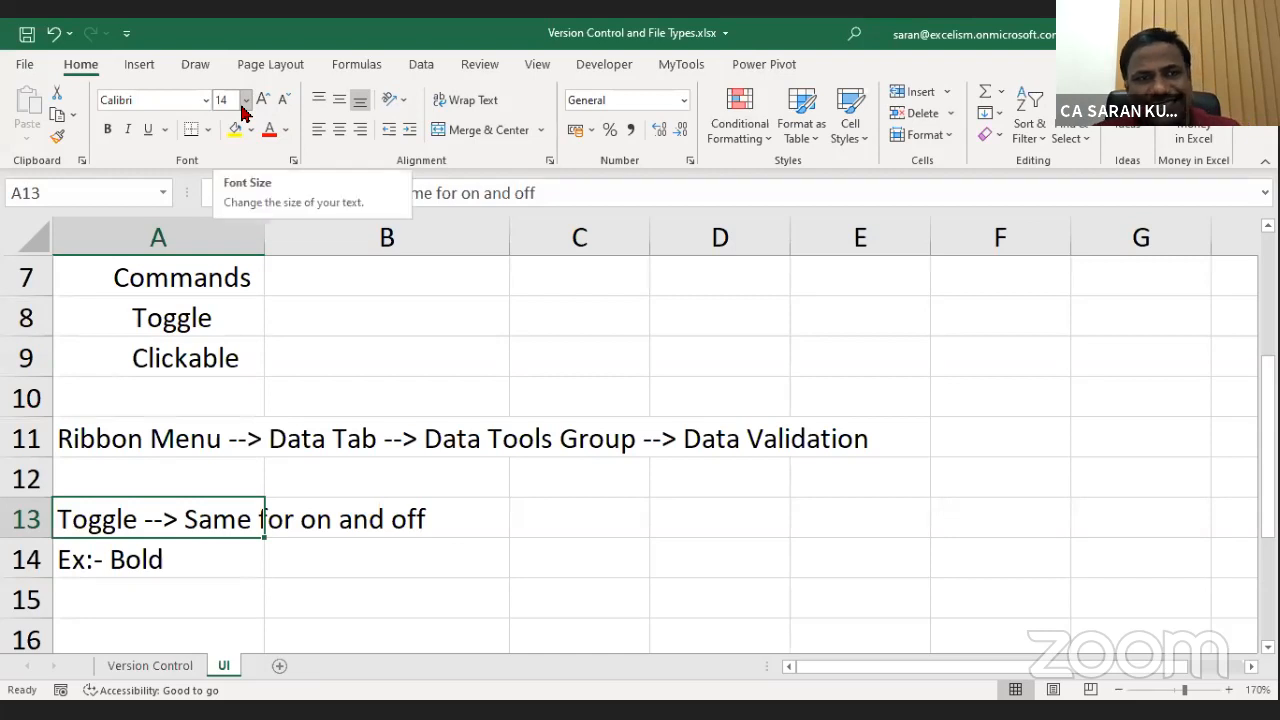
click(293, 161)
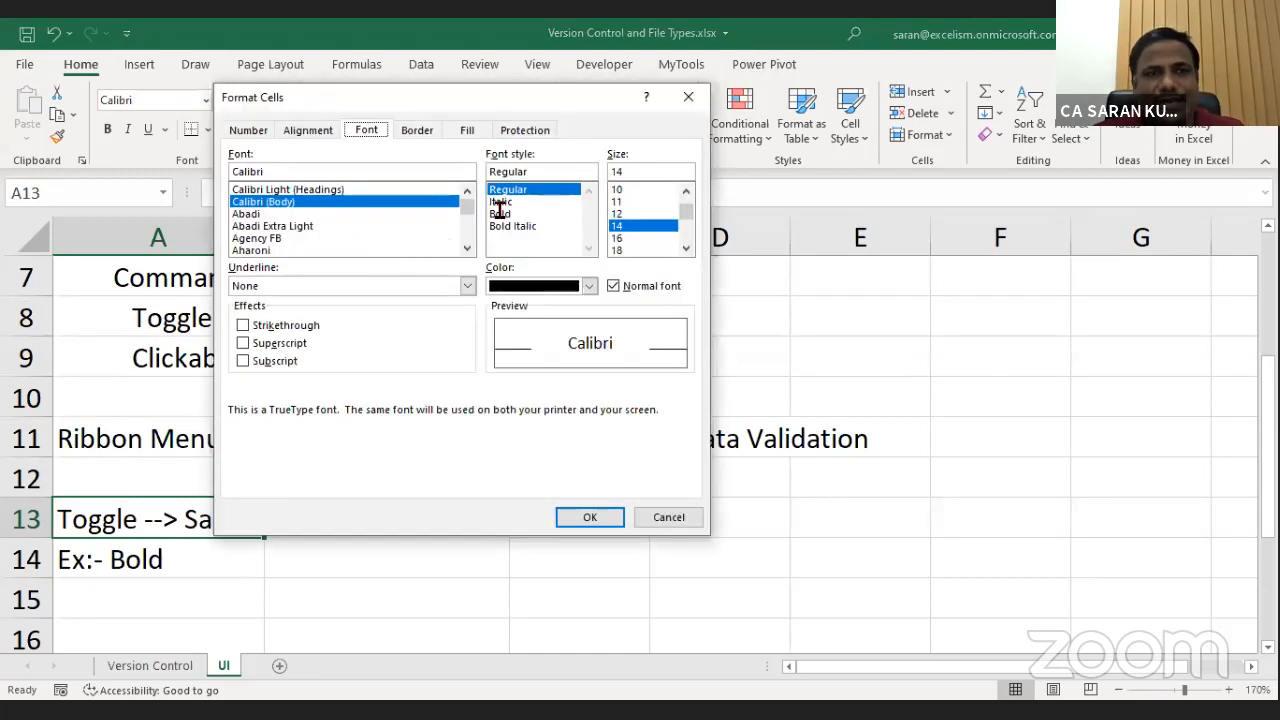
click(688, 98)
click(549, 161)
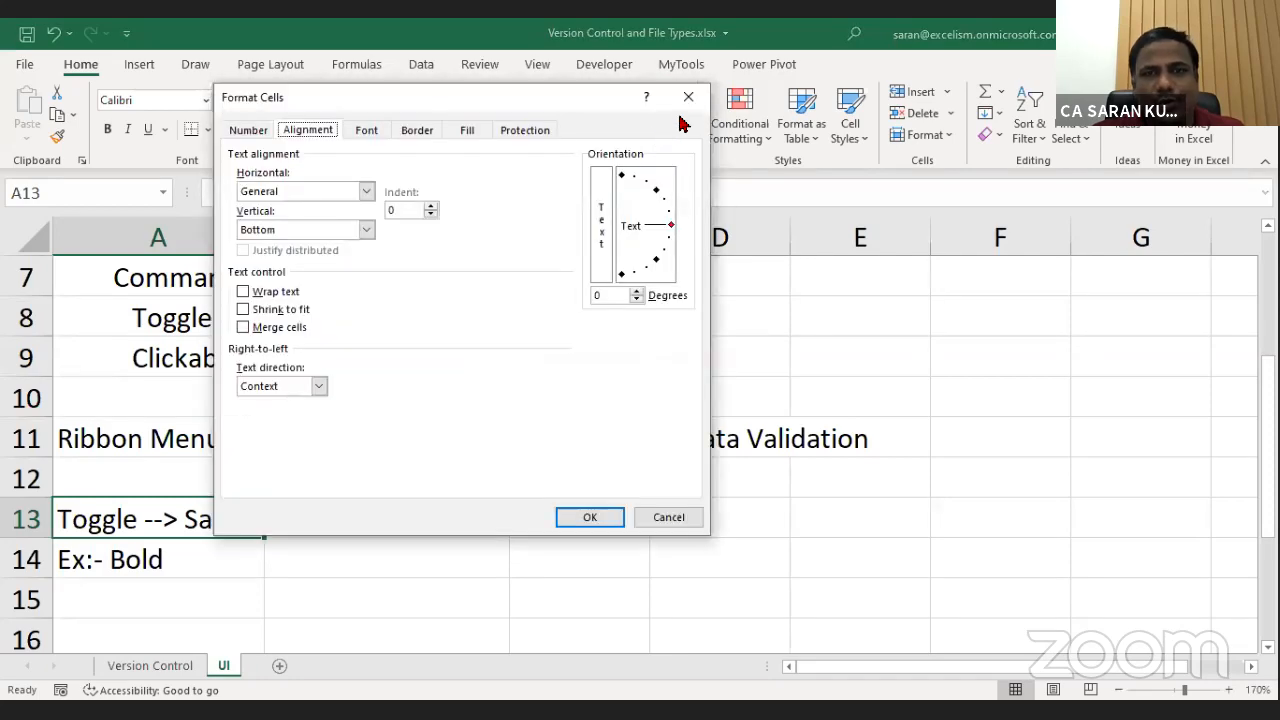
key(Escape)
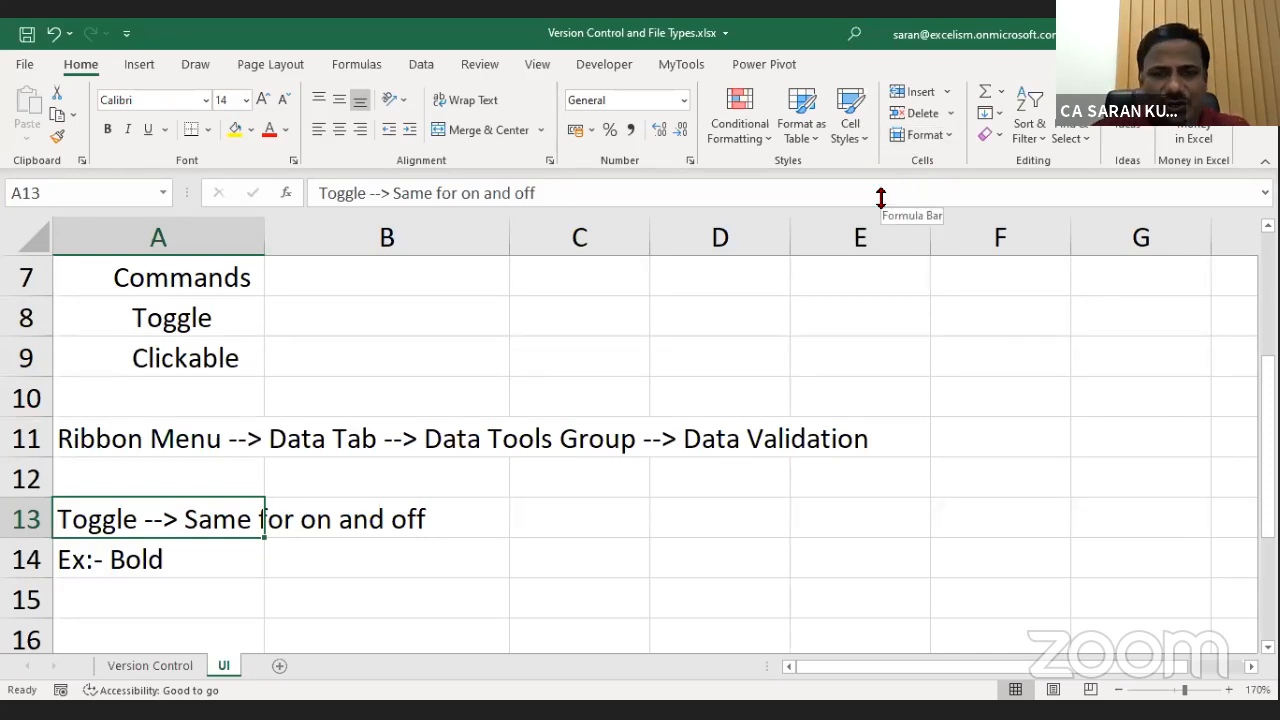
click(218, 584)
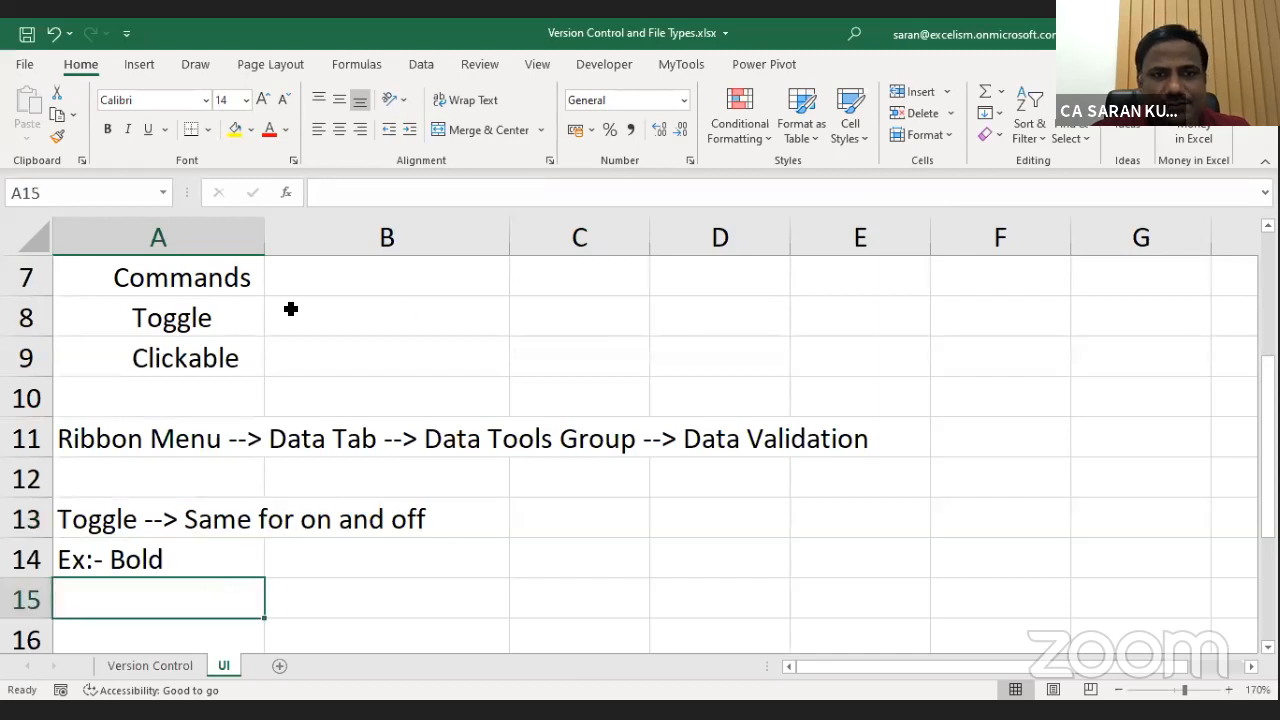
On the Version Control sheet, make the word UI bold in cell D3.
click(182, 669)
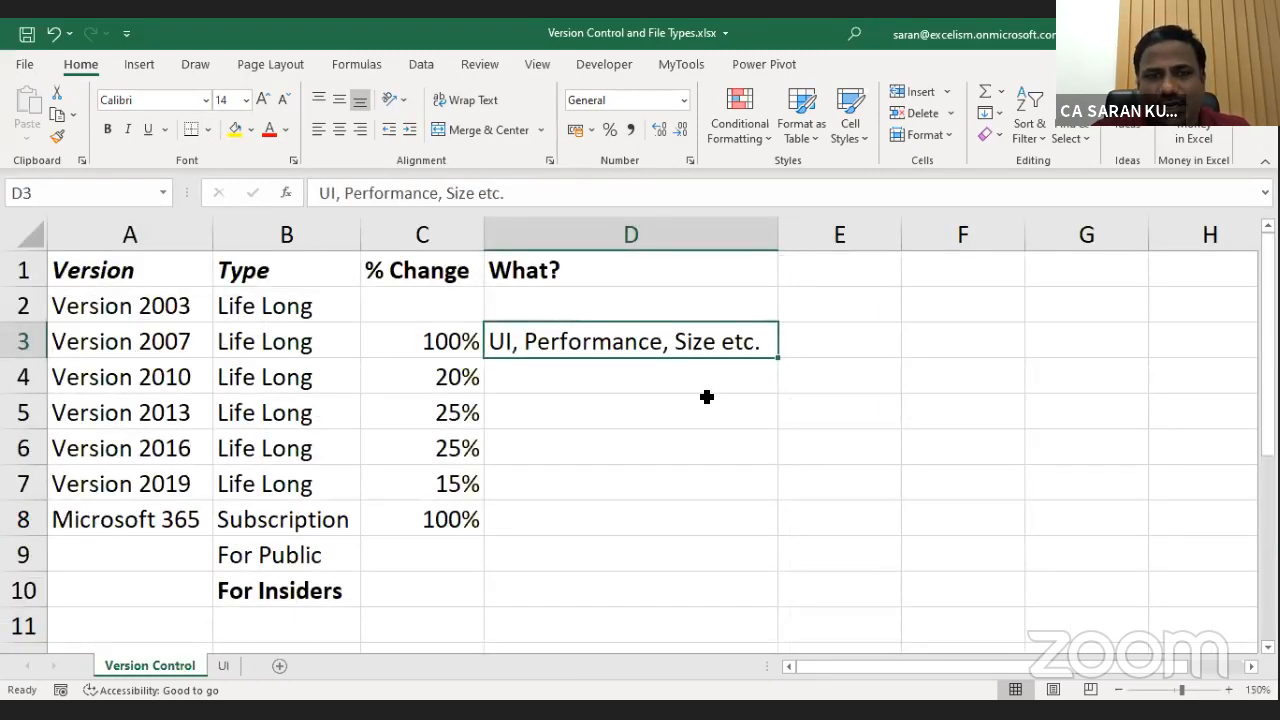
double_click(510, 342)
drag(510, 342, 466, 341)
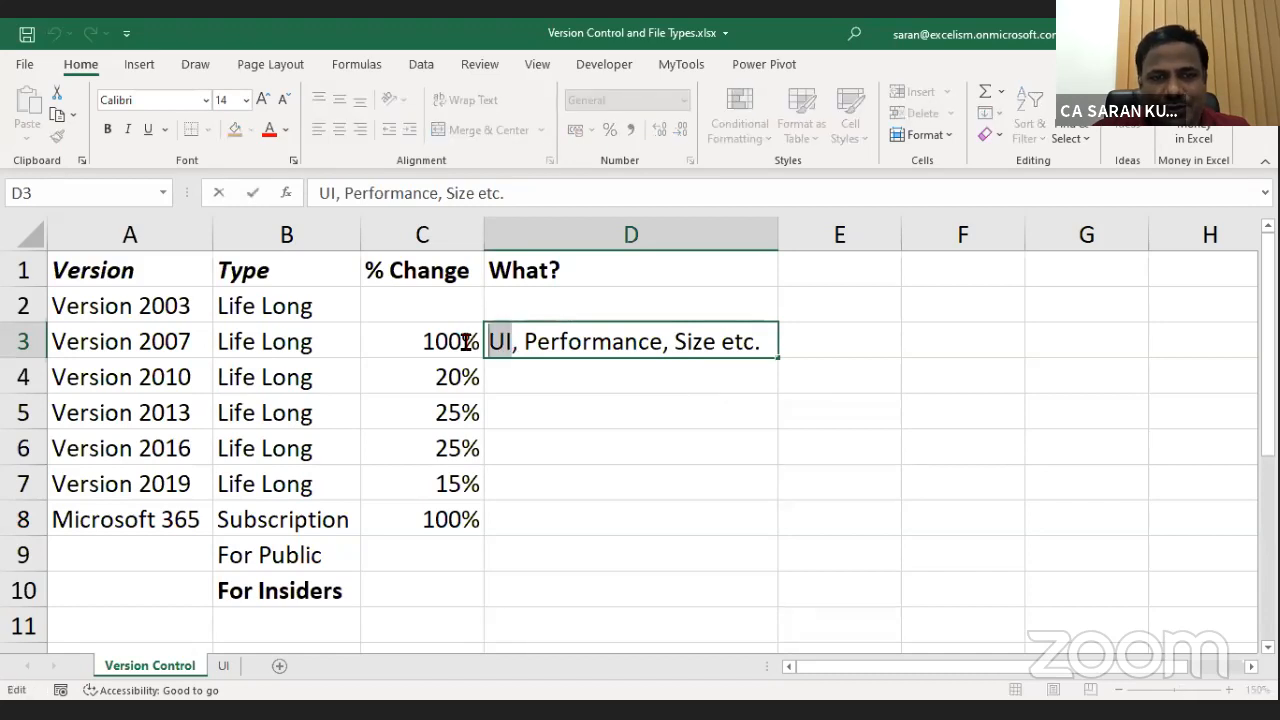
key(ctrl+b)
key(Return)
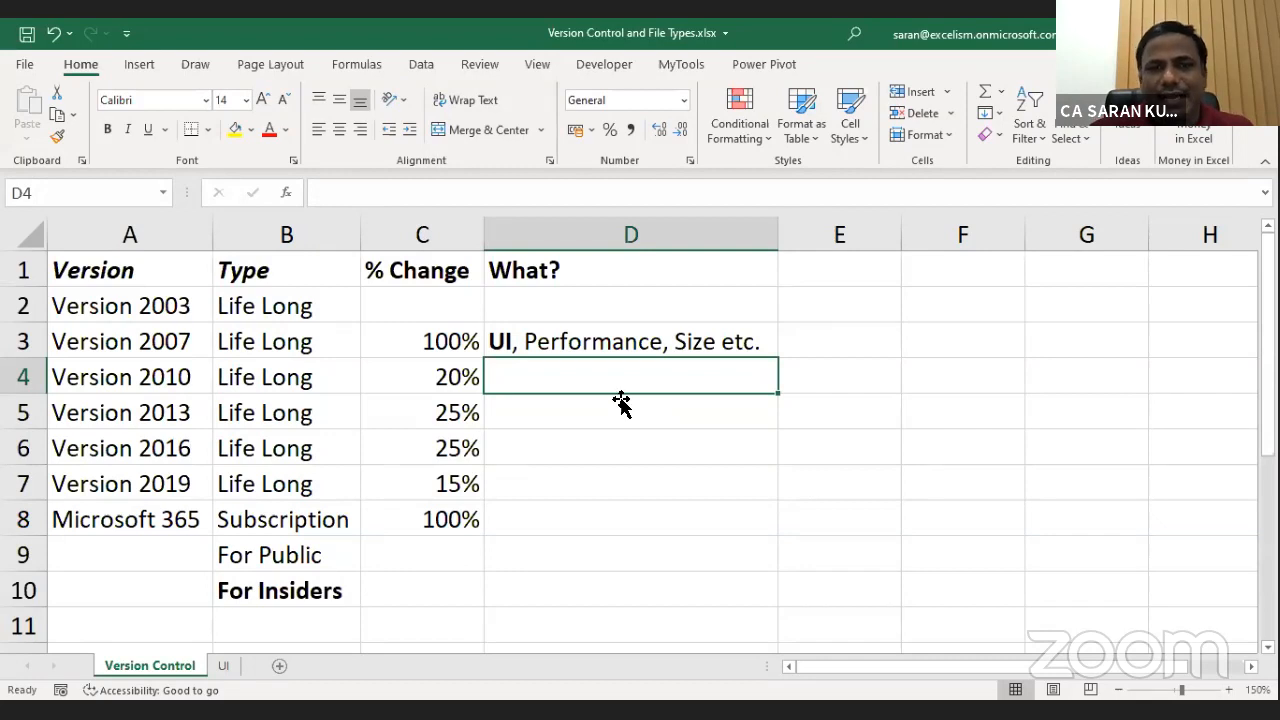
Make the word Performance bold in D3 as well.
double_click(536, 344)
drag(536, 344, 659, 344)
key(ctrl+b)
key(Return)
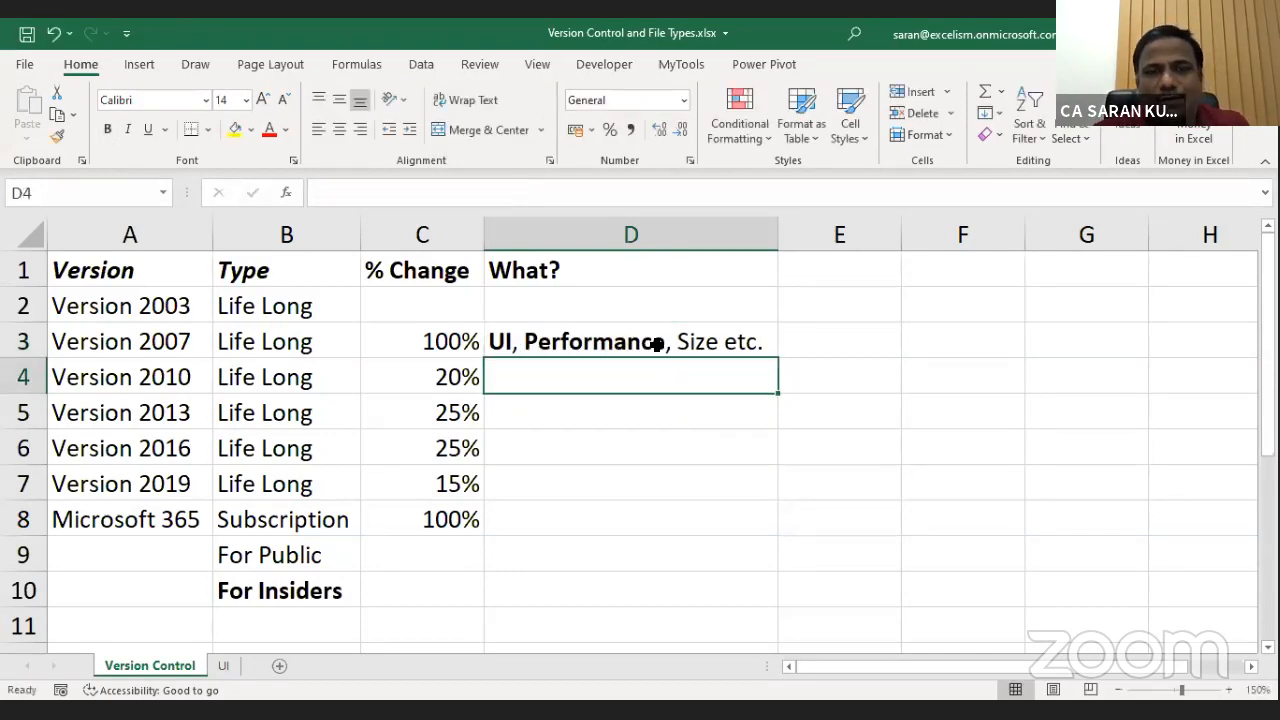
click(181, 294)
click(206, 334)
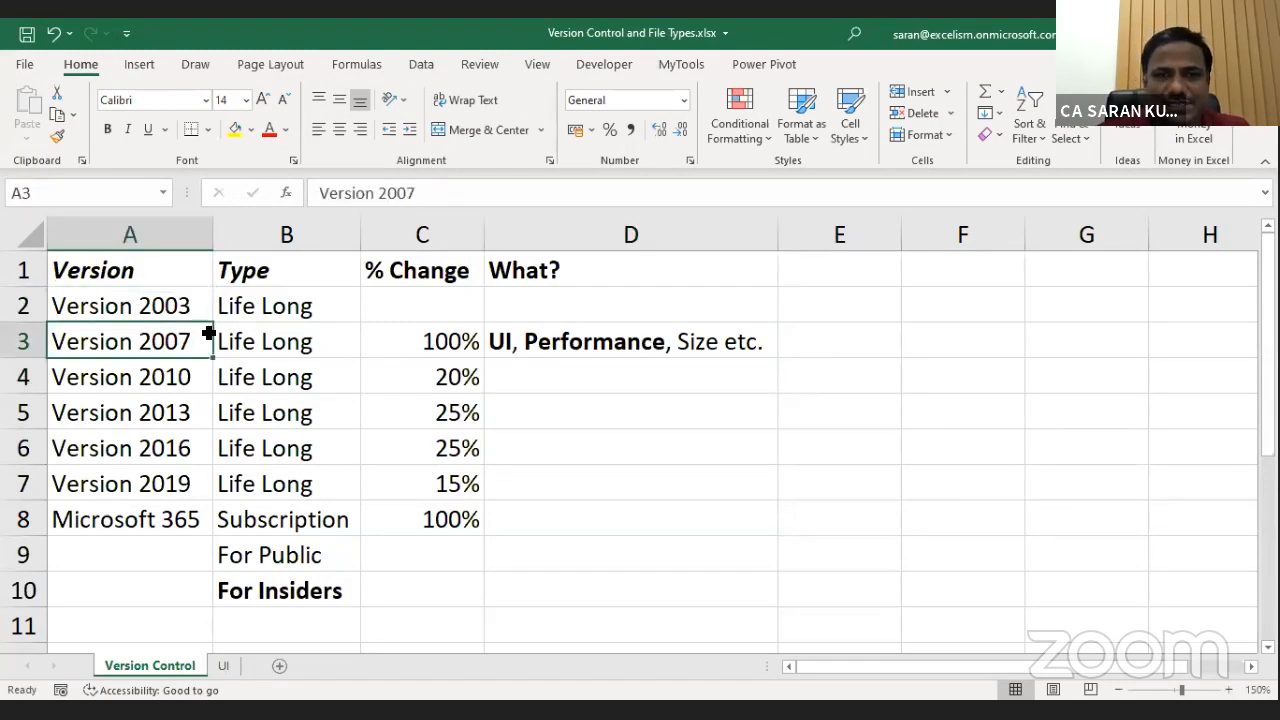
Insert a new column D before What? with the header RAM.
click(422, 283)
key(Right)
key(ctrl+space)
key(ctrl+plus)
key(Up)
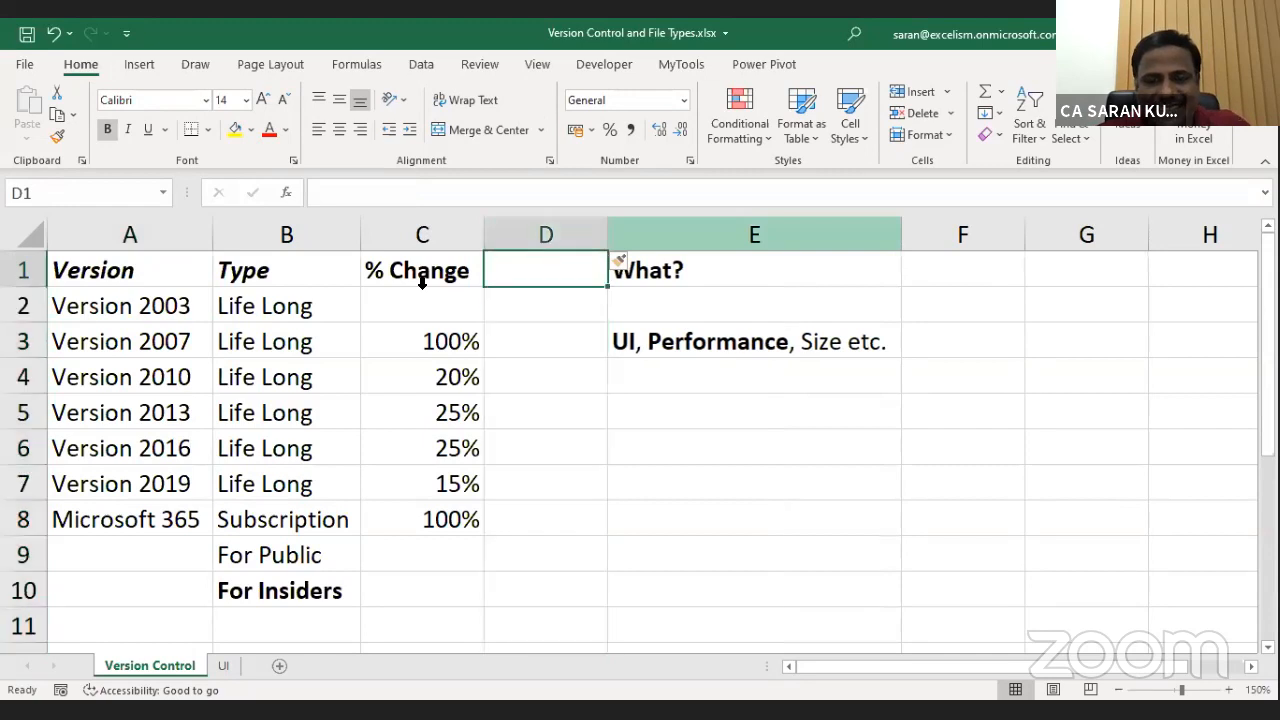
text(RAM)
key(Return)
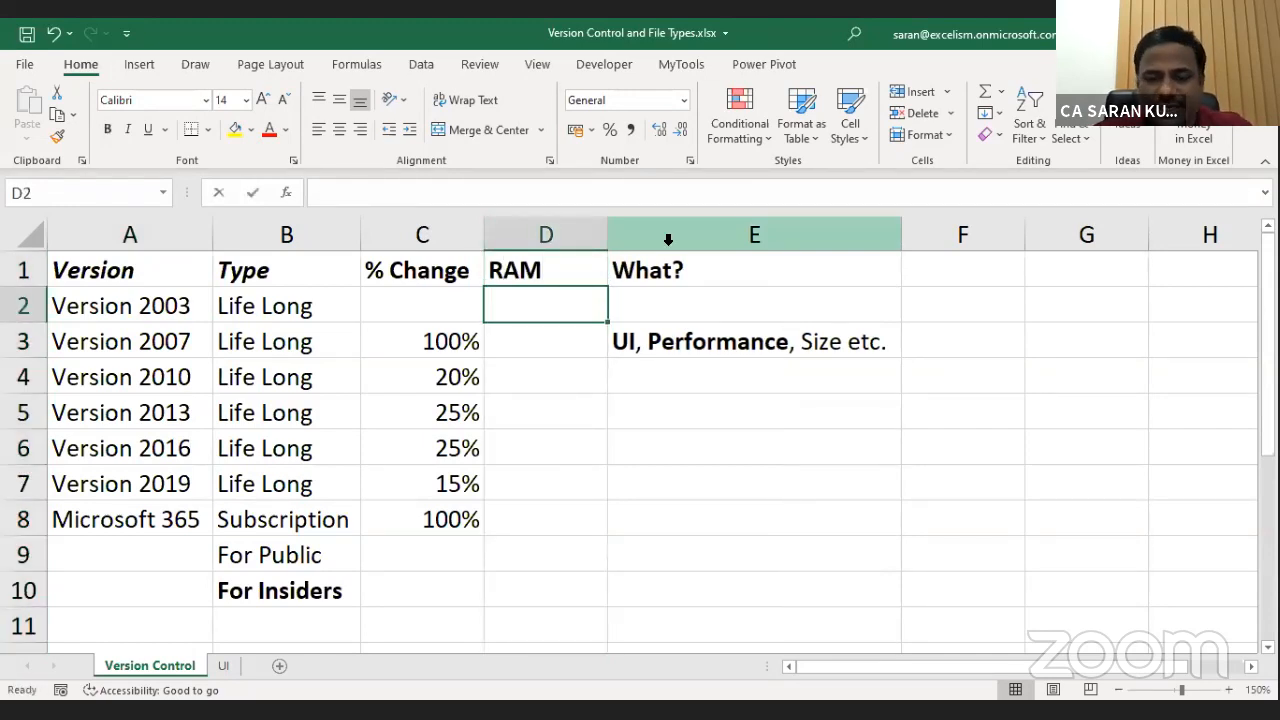
Fill the RAM column with 1 RAM in D2, 2 RAM in D3:D6, and 3 RAM in D7.
text(1 RAM)
key(Return)
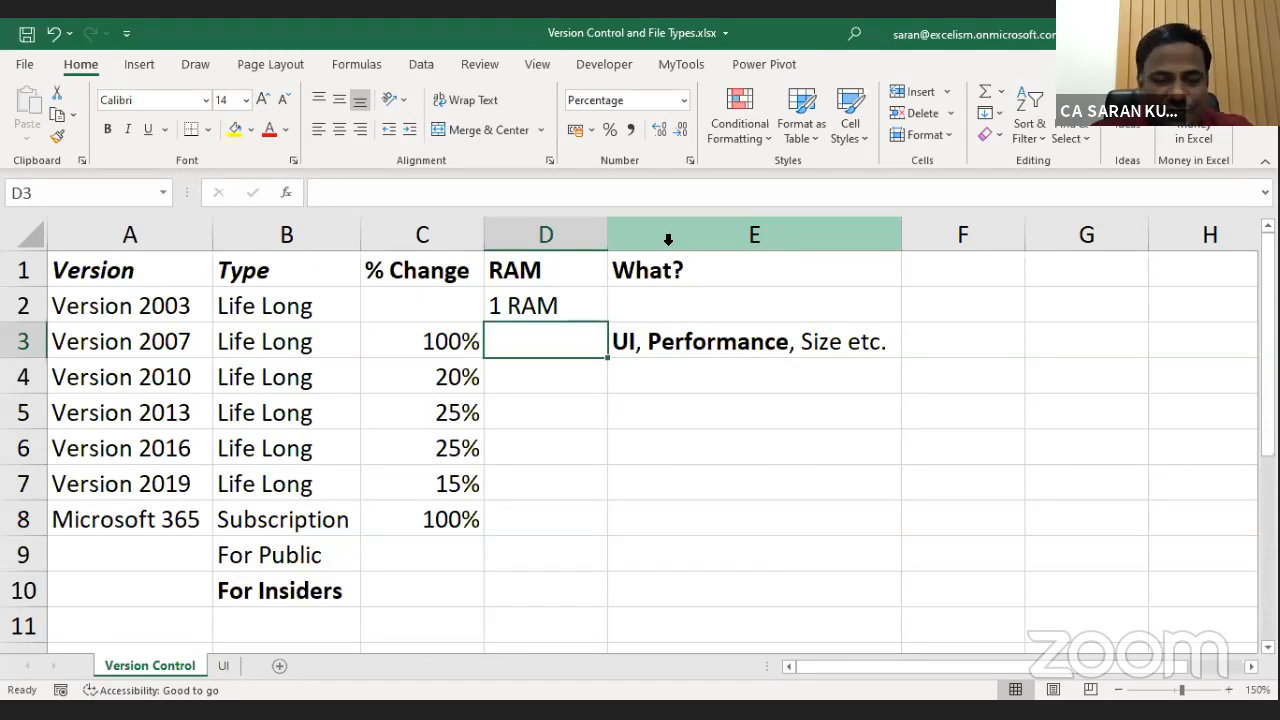
key(shift+Down)
key(shift+Down)
key(shift+Down)
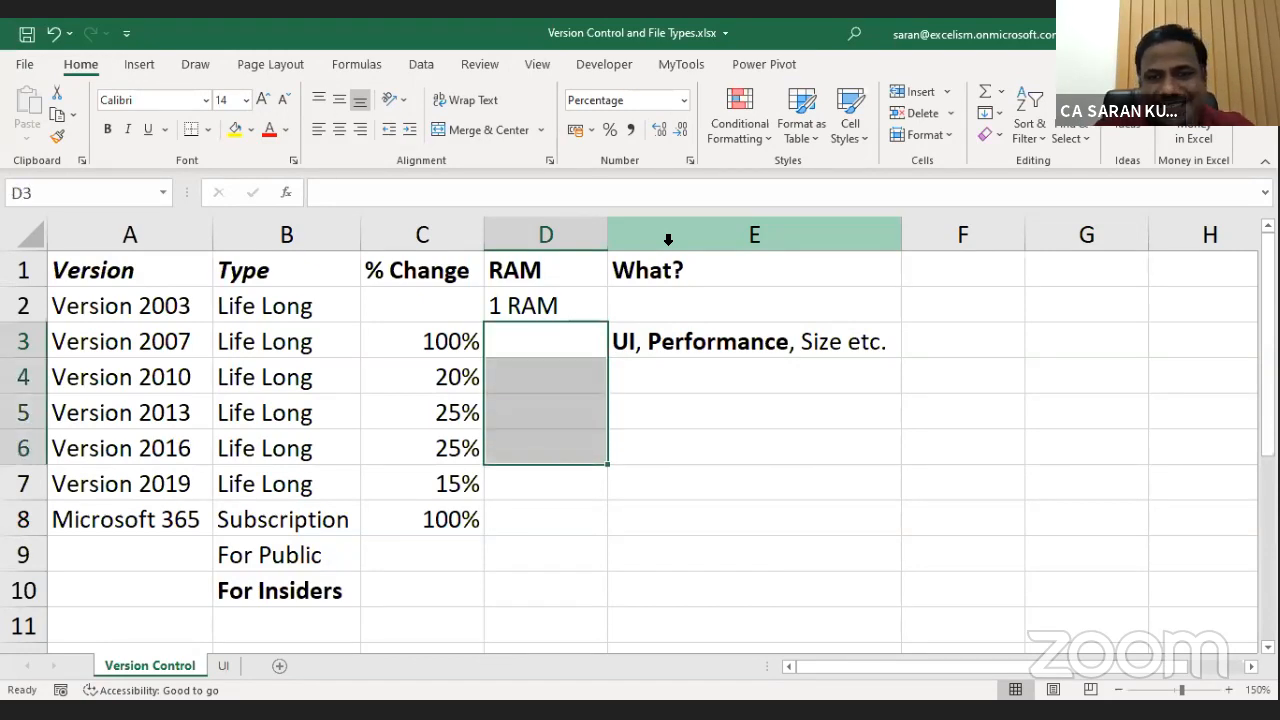
text(2 RAM%)
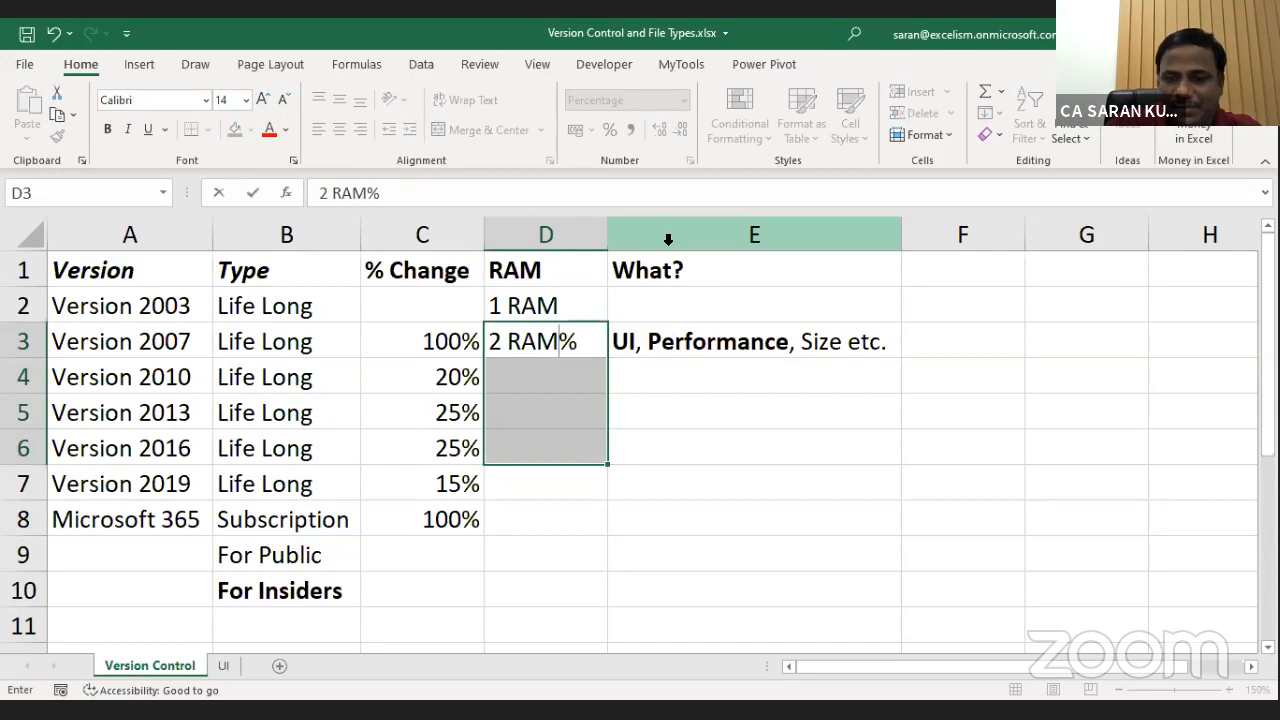
key(Delete)
key(ctrl+Return)
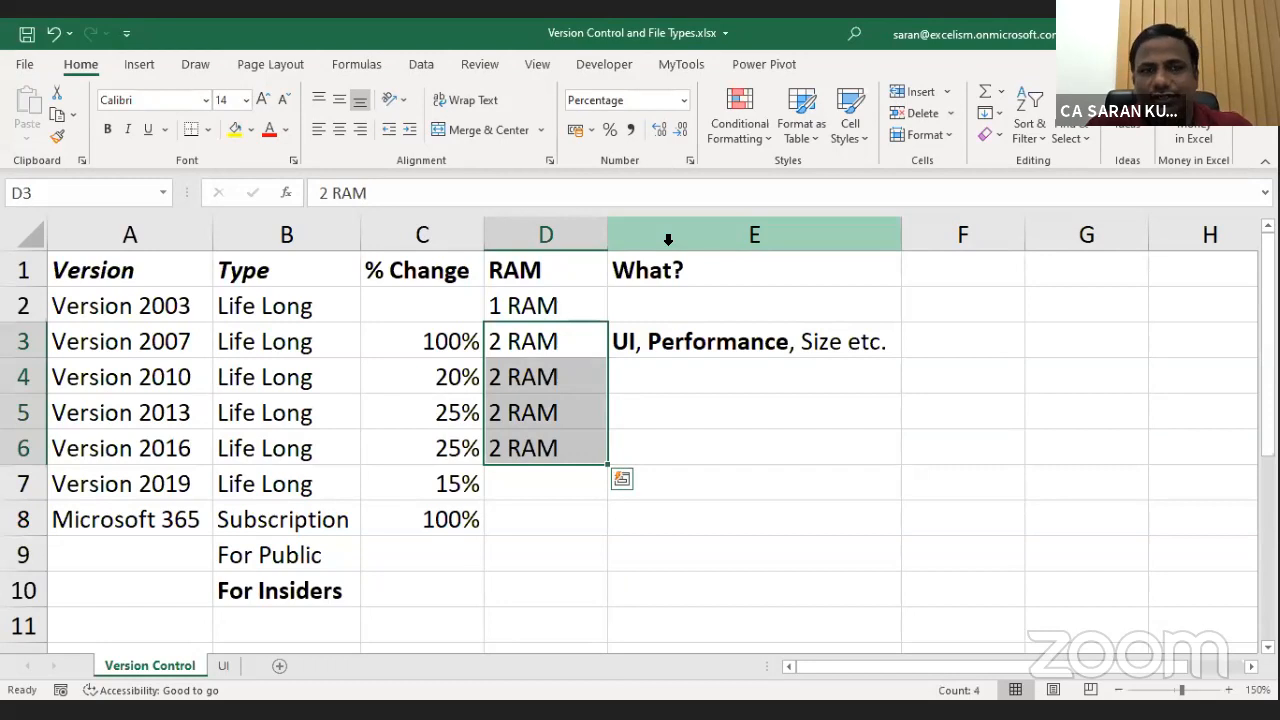
click(200, 469)
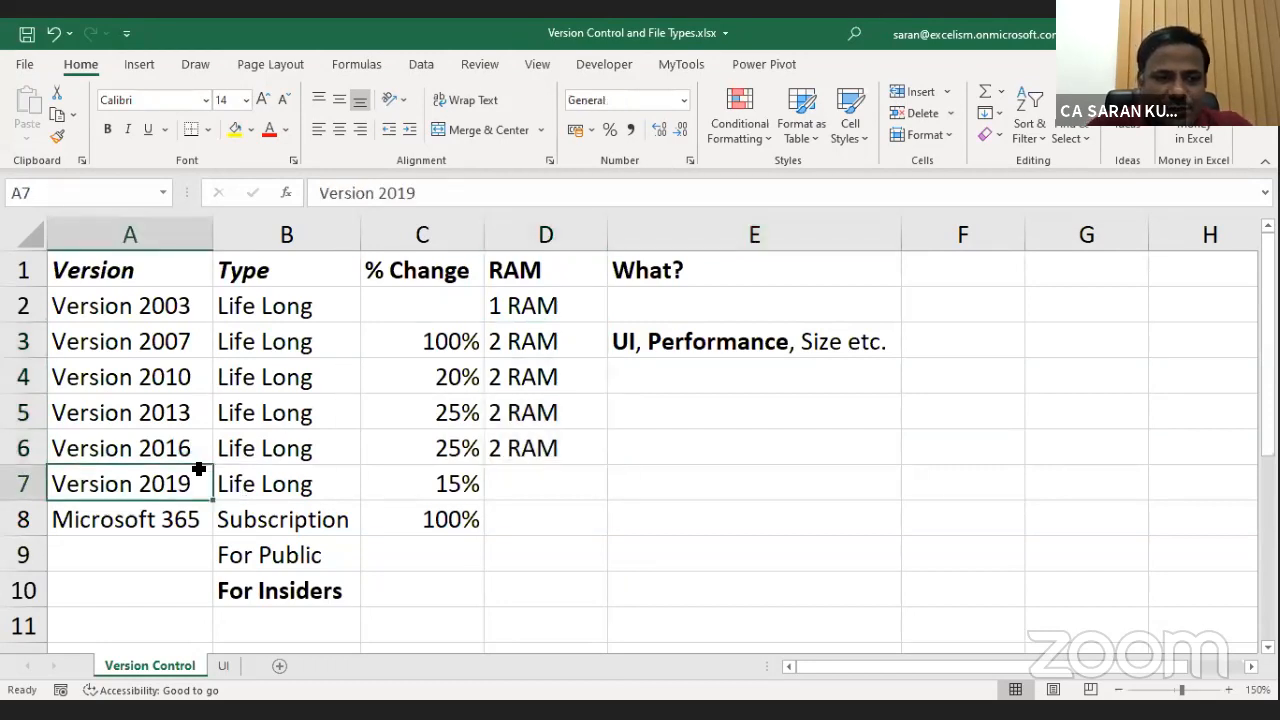
click(512, 476)
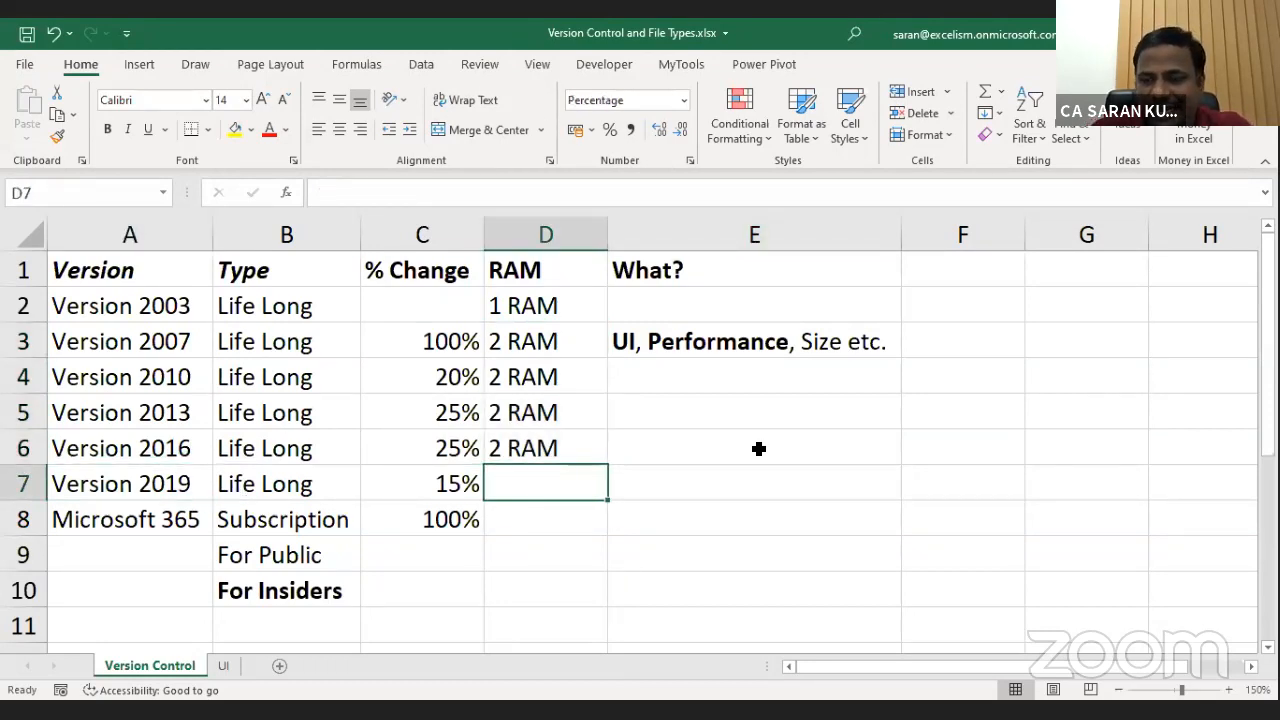
text(3 RAM%)
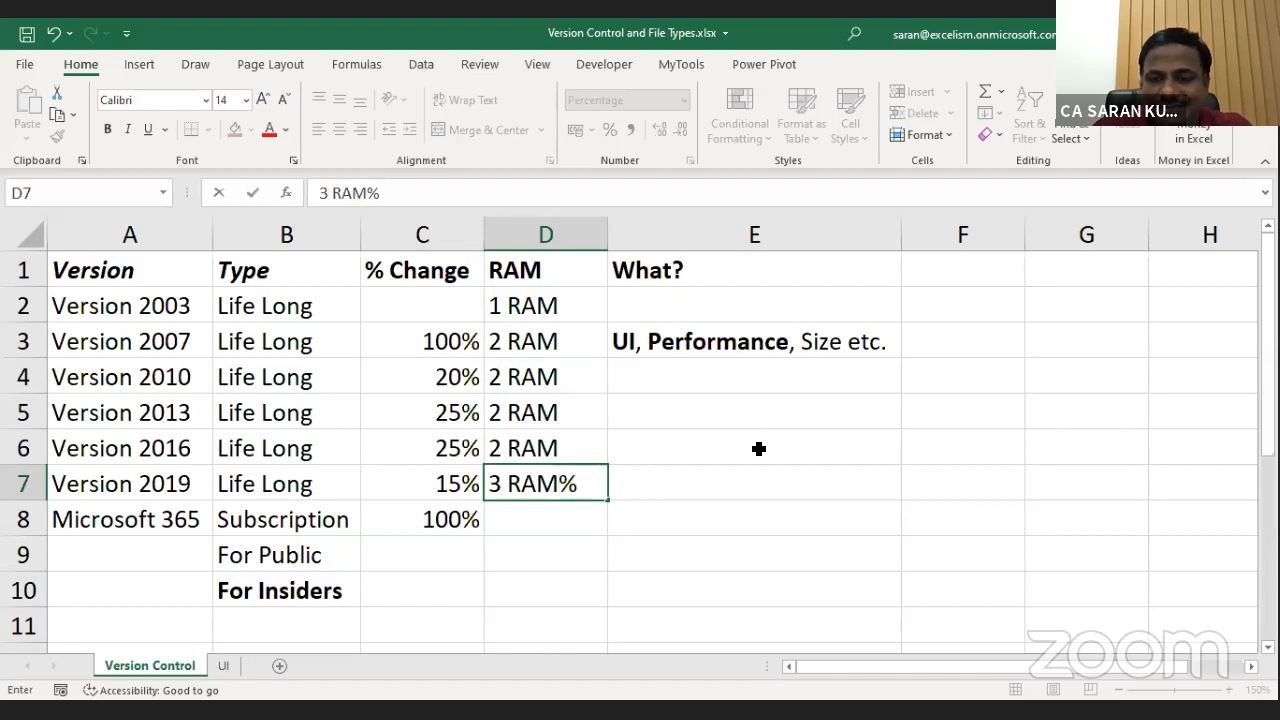
key(Delete)
key(Return)
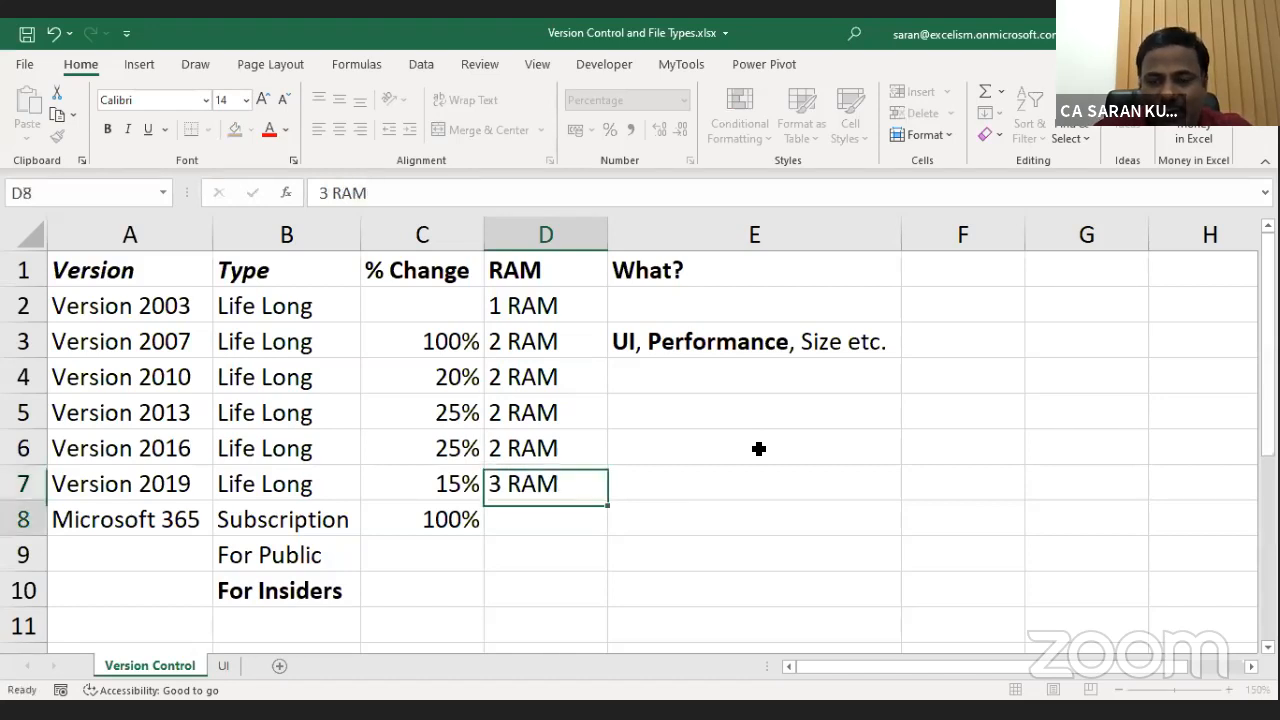
Change D2 to 1 GB and fill 2 GB into the RAM cells below it.
key(Up)
key(Up)
key(Up)
key(Up)
key(Up)
key(Up)
key(F2)
key(Left)
key(Left)
key(Left)
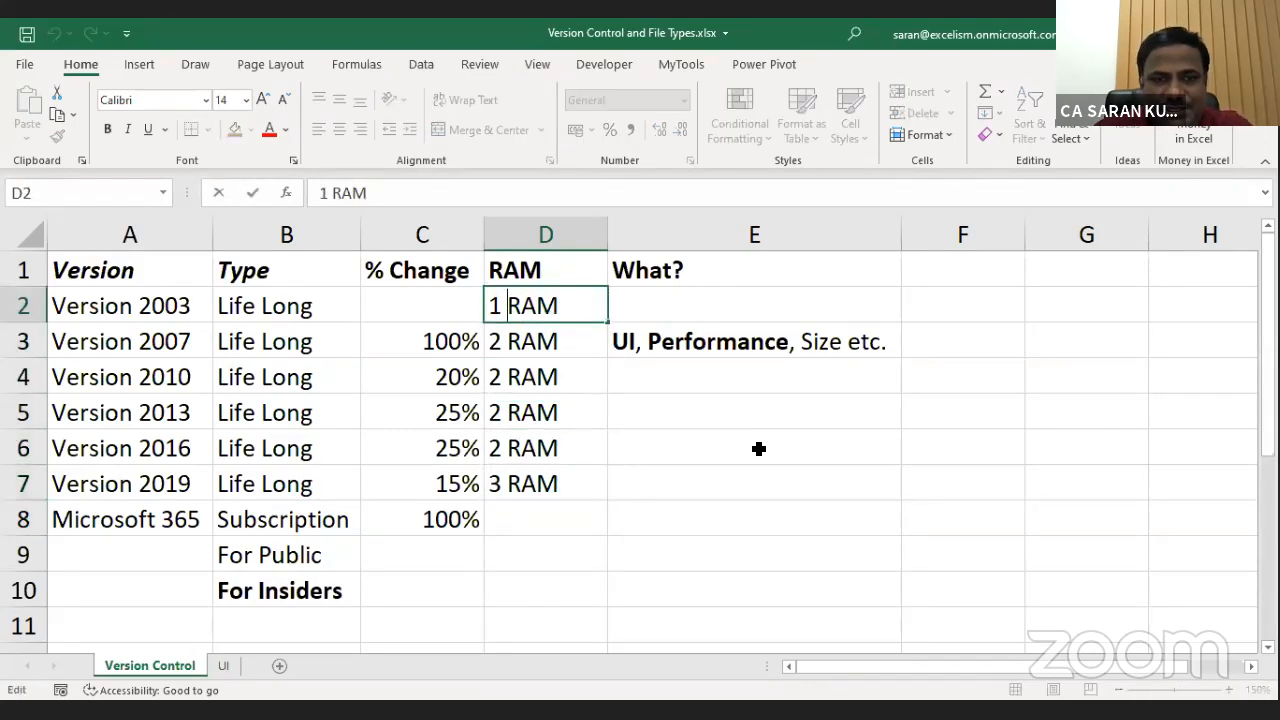
key(shift+End)
text(GB)
key(Return)
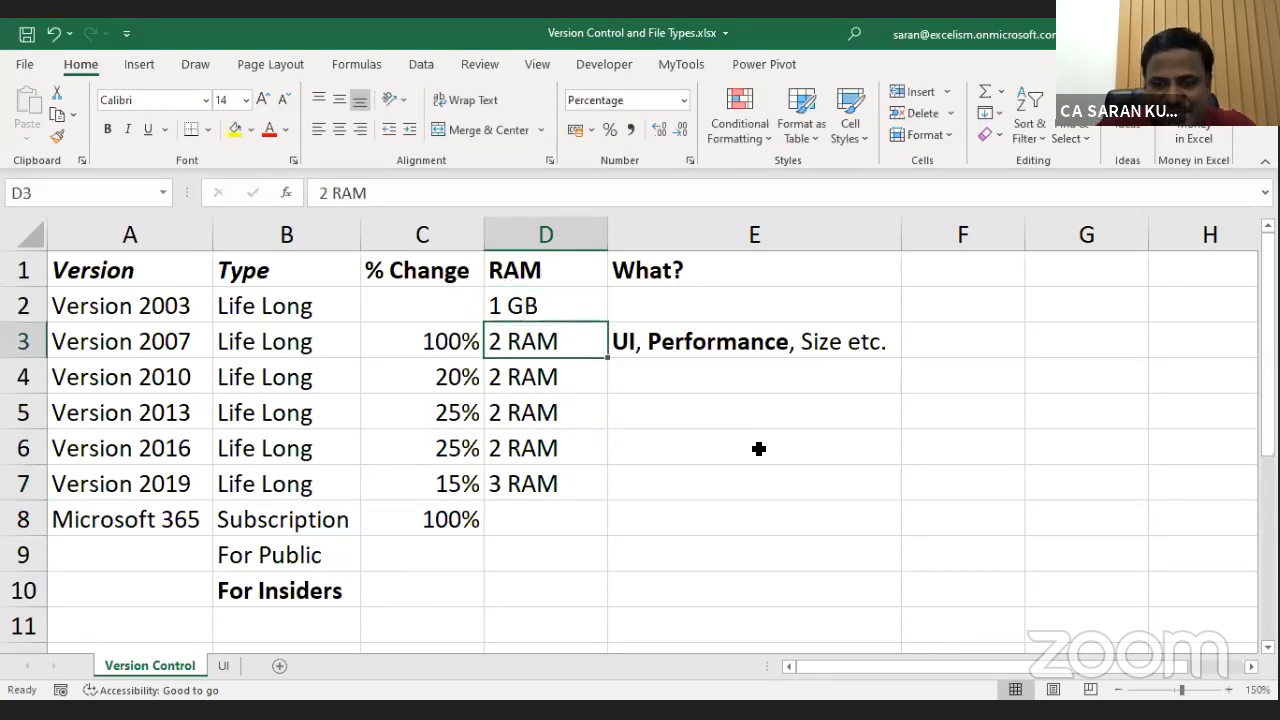
key(ctrl+shift+Down)
text(2 GB%)
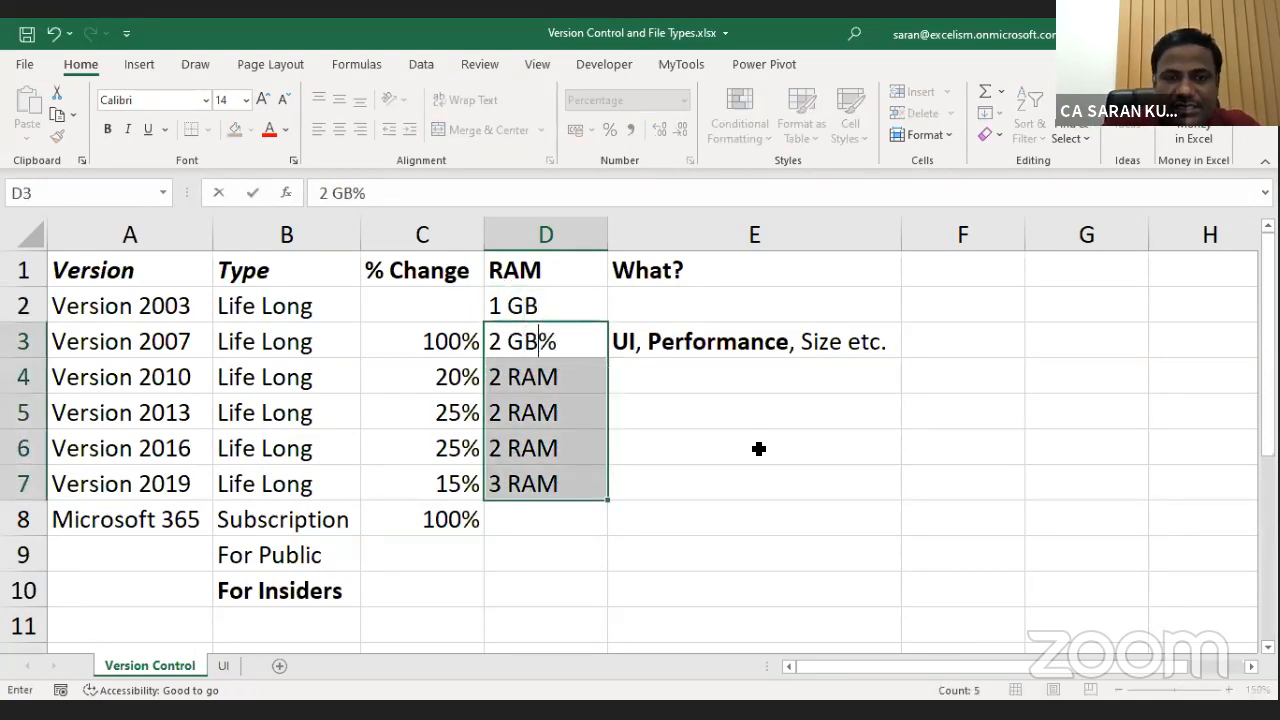
key(ctrl+Return)
Clean up the 2 GB fill, set Version 2019 to 3 GB, and copy it to Microsoft 365.
key(F2)
key(BackSpace)
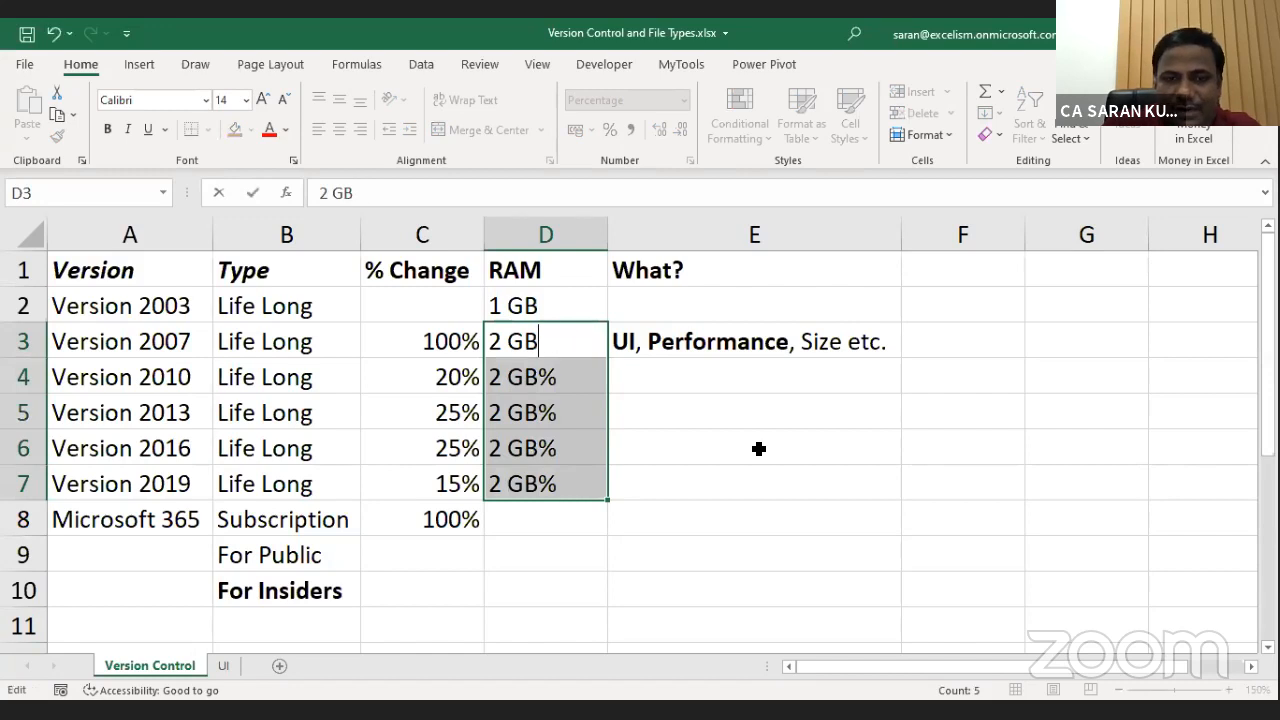
key(ctrl+Return)
key(Down)
key(Down)
key(Down)
key(Down)
key(F2)
key(BackSpace)
key(BackSpace)
key(BackSpace)
key(BackSpace)
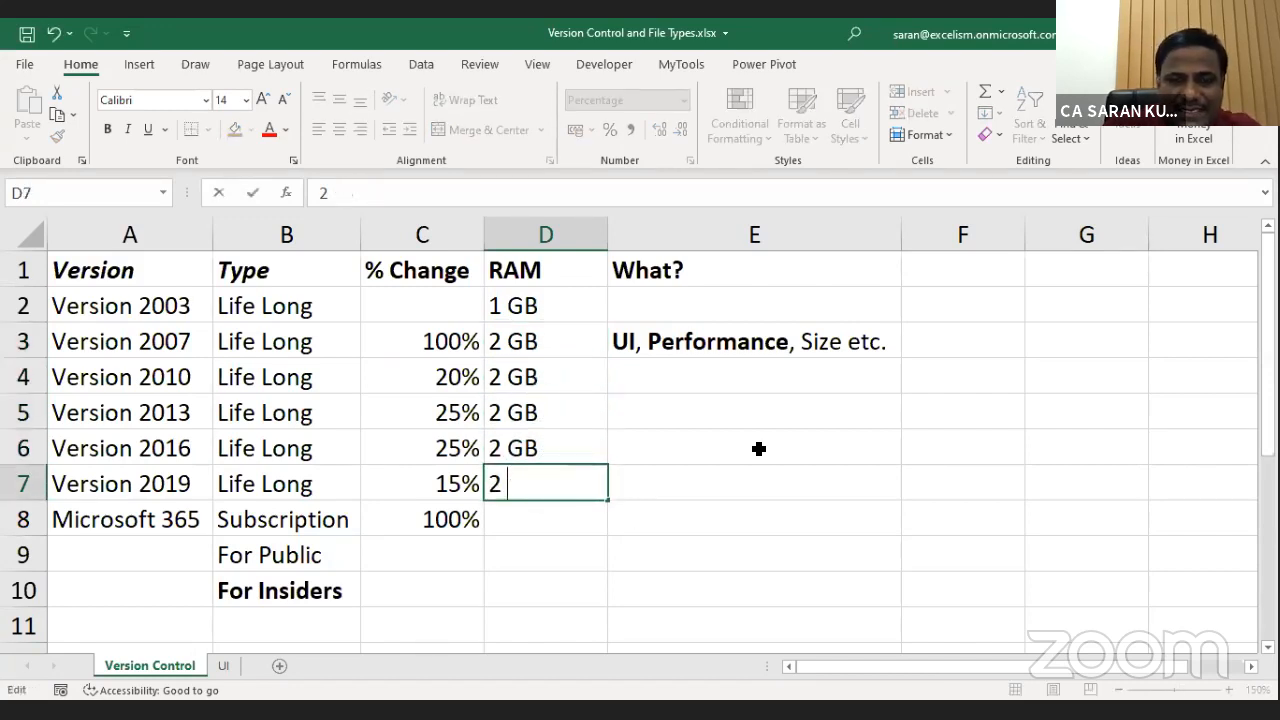
text(3 GB)
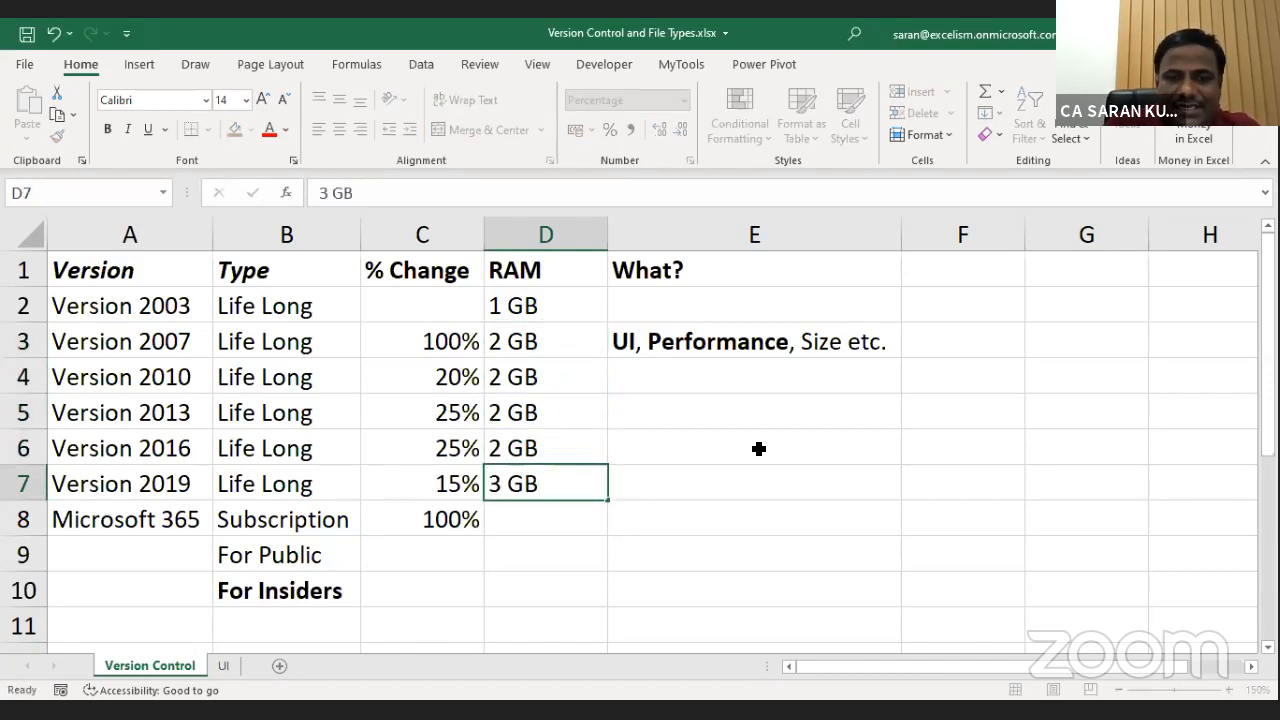
key(Return)
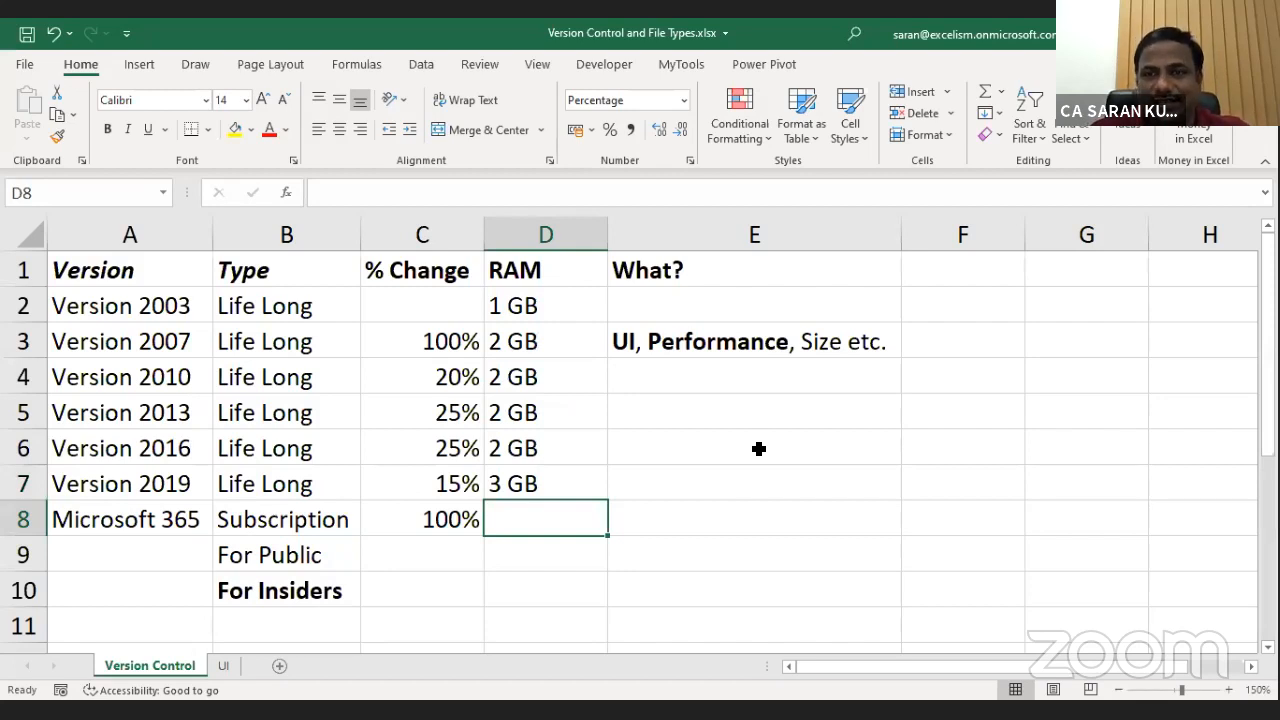
key(Up)
key(ctrl+c)
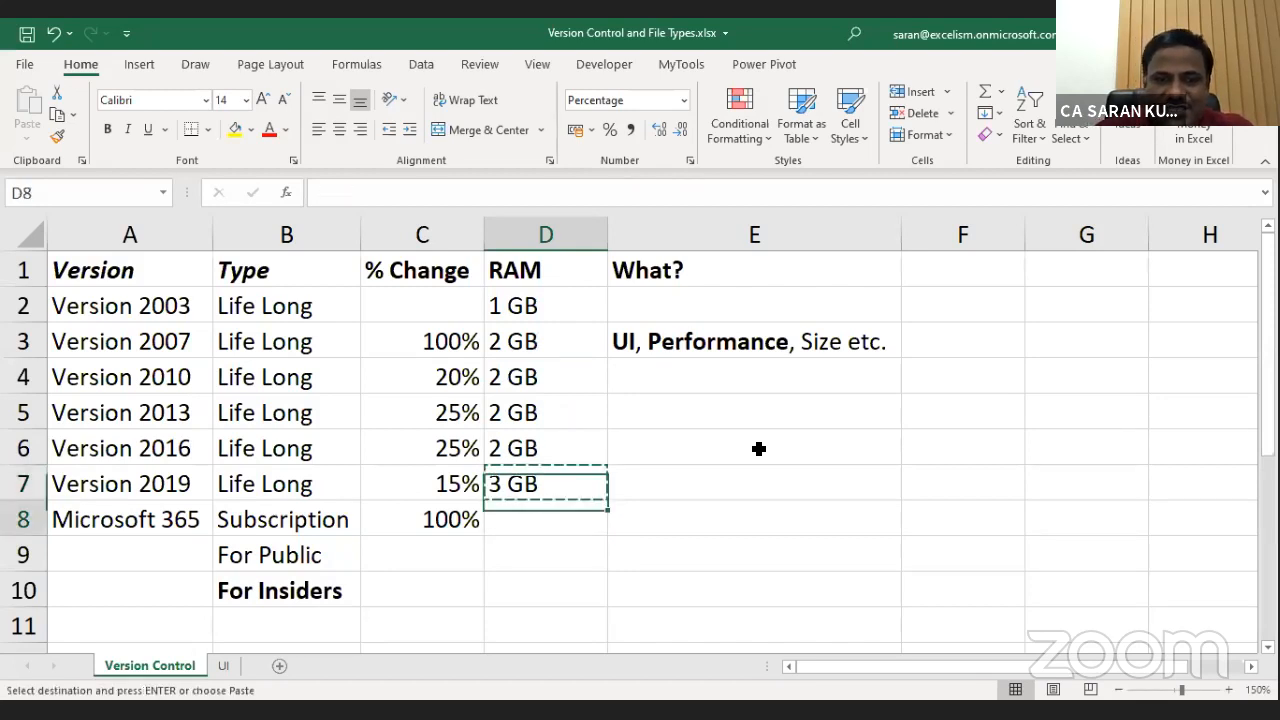
key(Down)
key(Return)
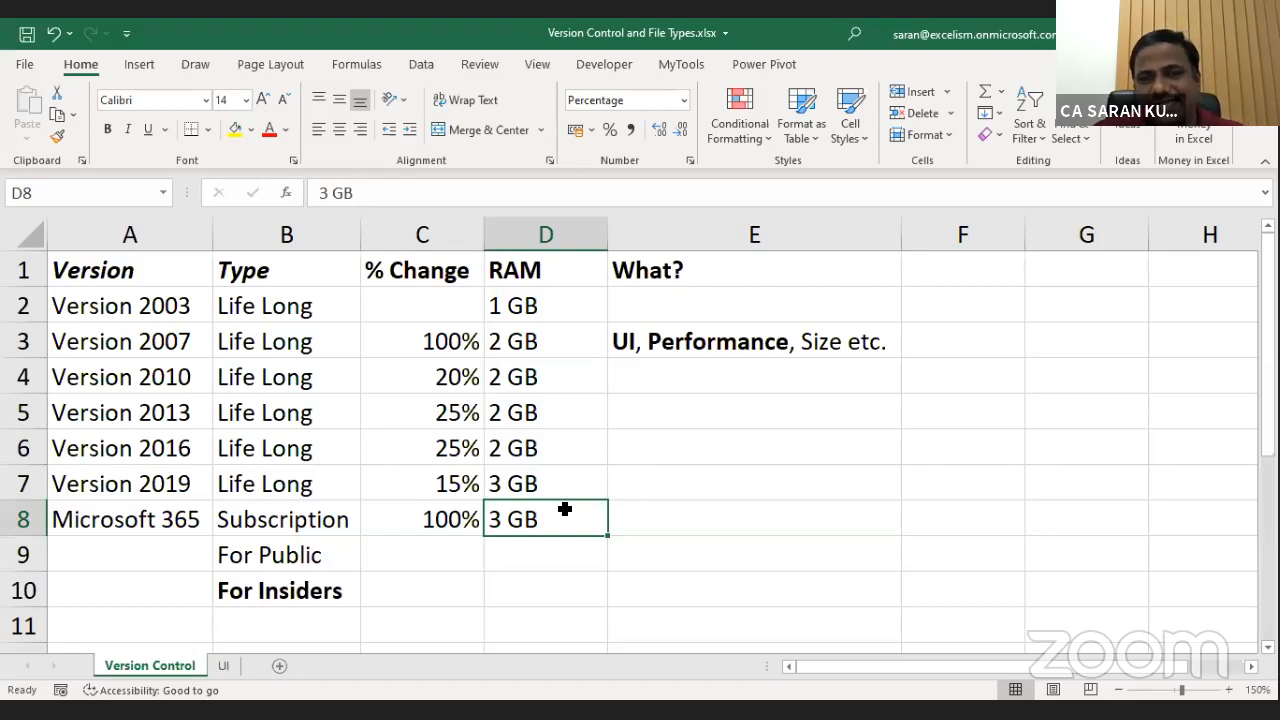
Autofit the RAM column and bold the word 'Size' in the UI, Performance, Size note.
double_click(607, 238)
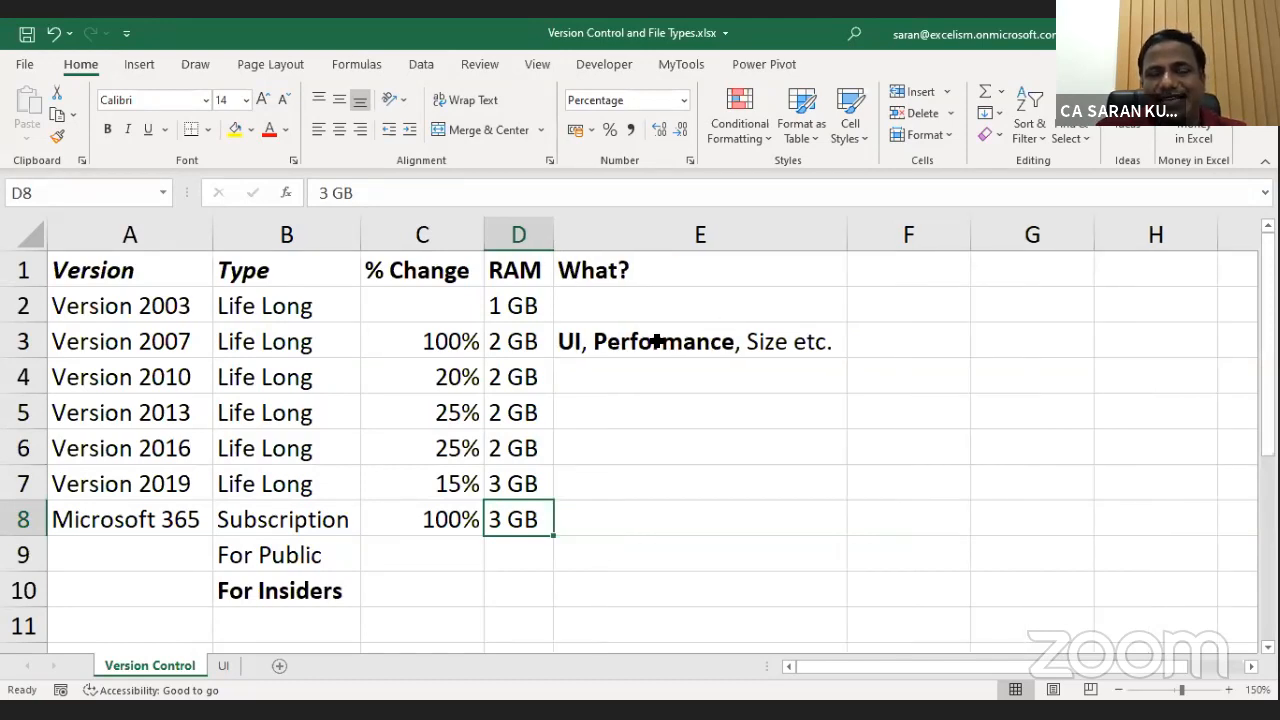
click(655, 341)
double_click(737, 343)
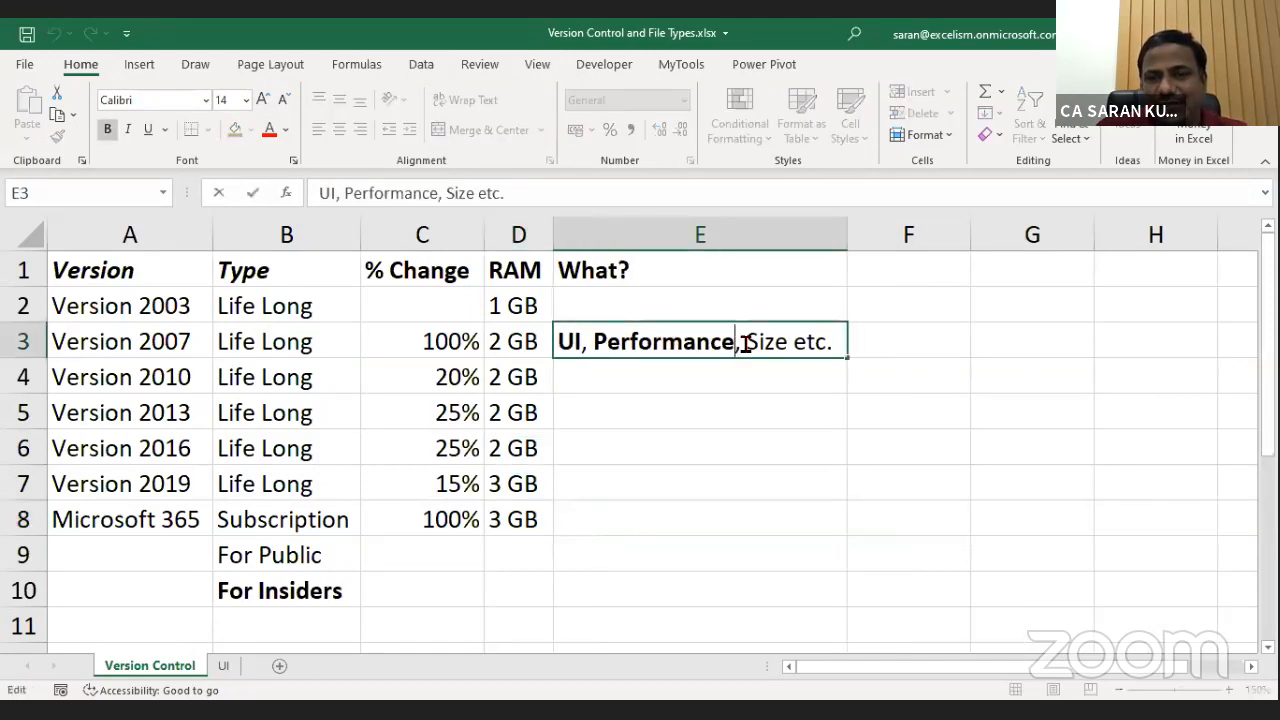
drag(741, 343, 784, 341)
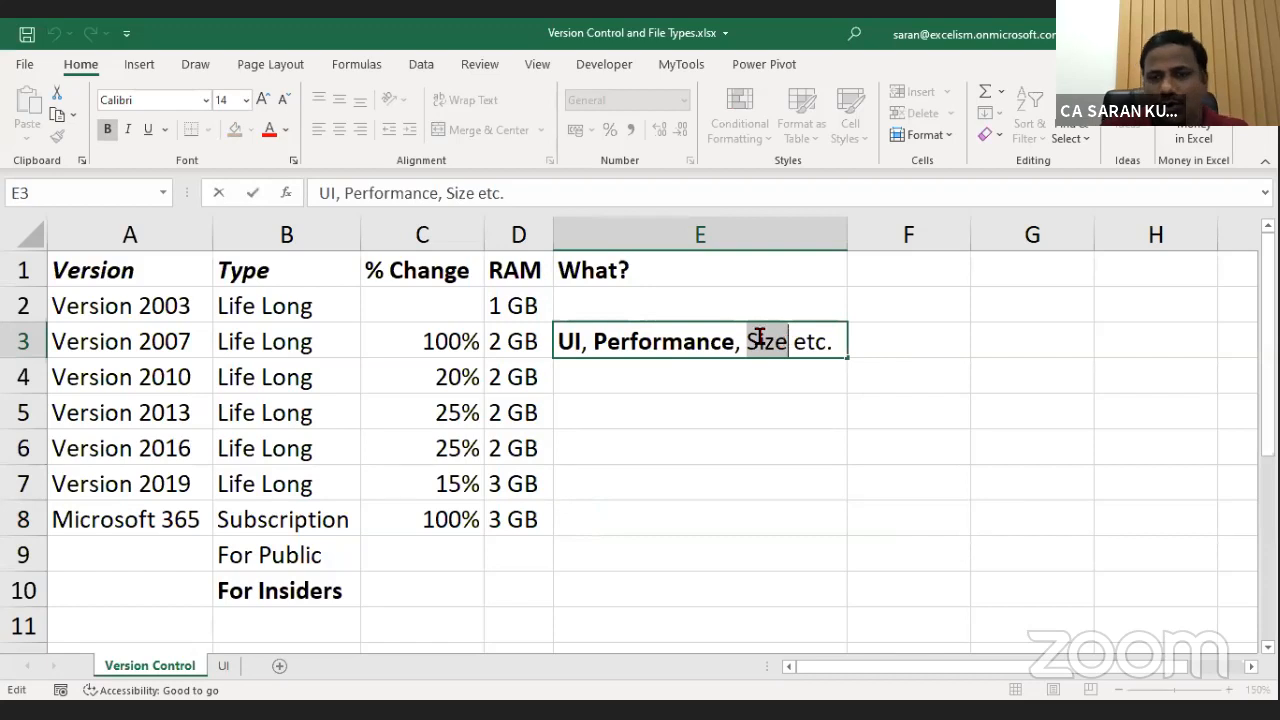
key(ctrl+b)
key(Return)
Insert a new column before What? and give it the header 'Rows'.
key(ctrl+space)
key(ctrl+shift+plus)
key(ctrl+Up)
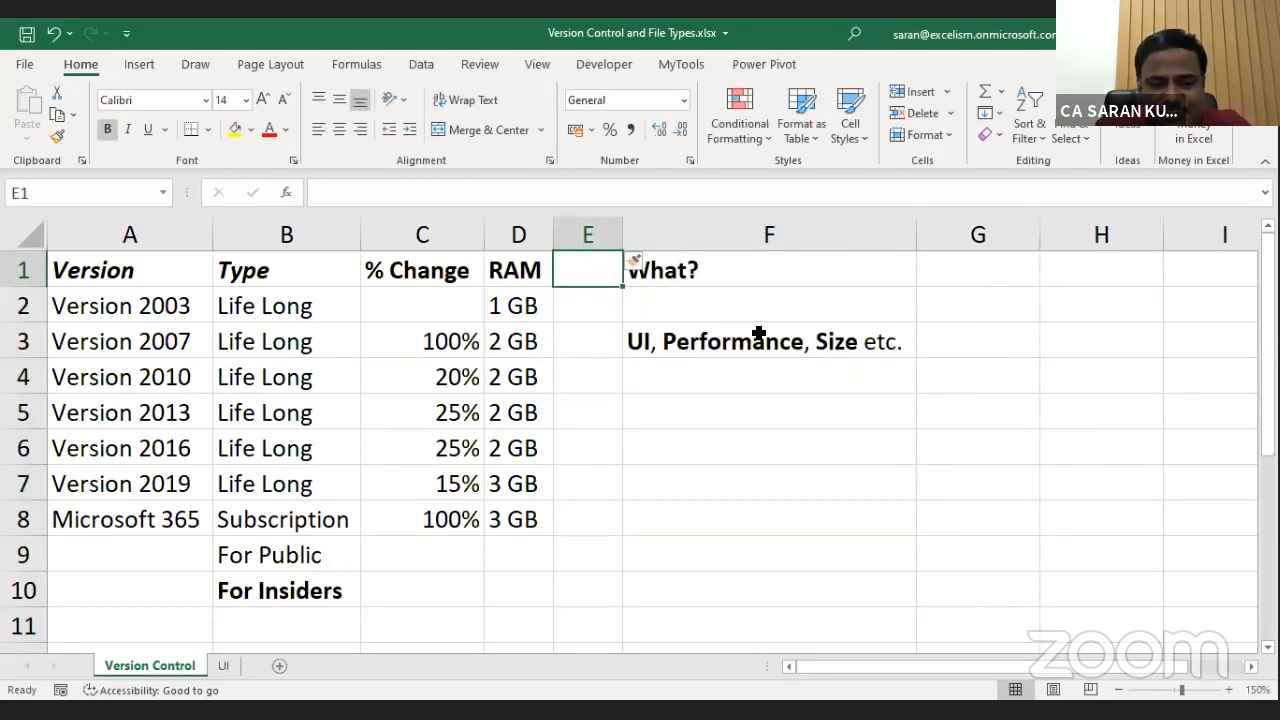
text(Size)
key(Return)
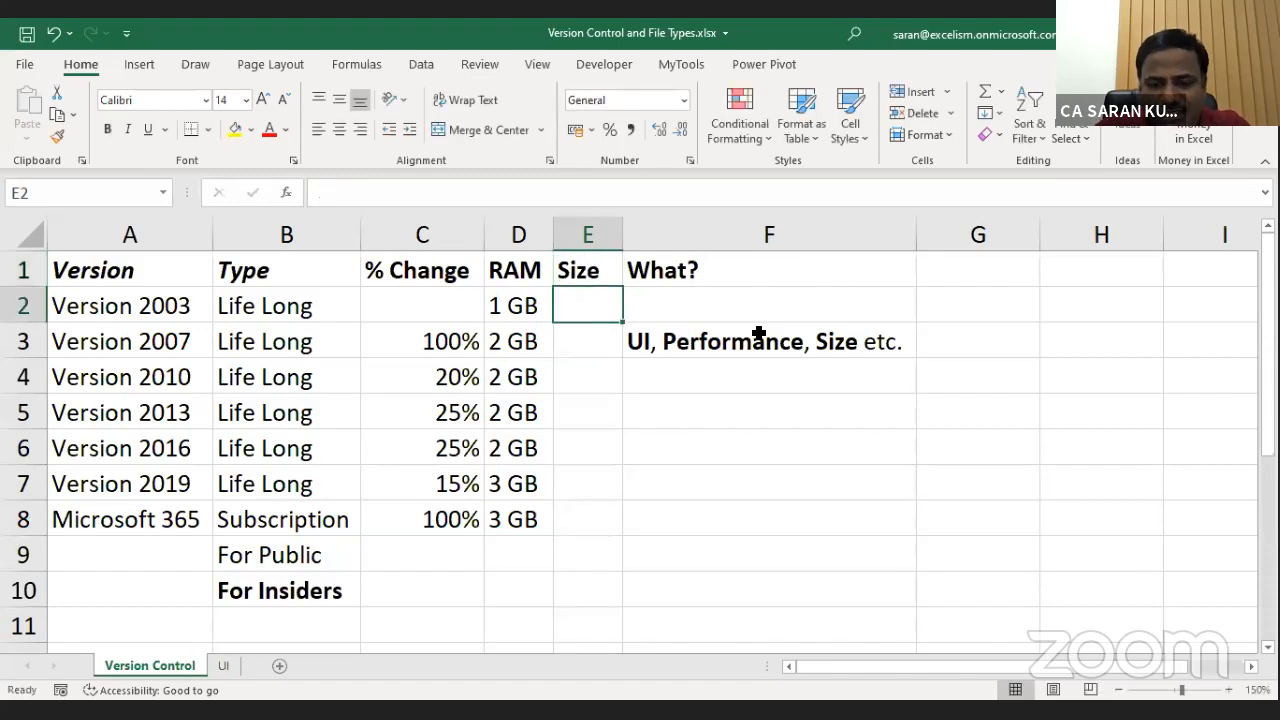
key(Up)
text(Rows)
key(Return)
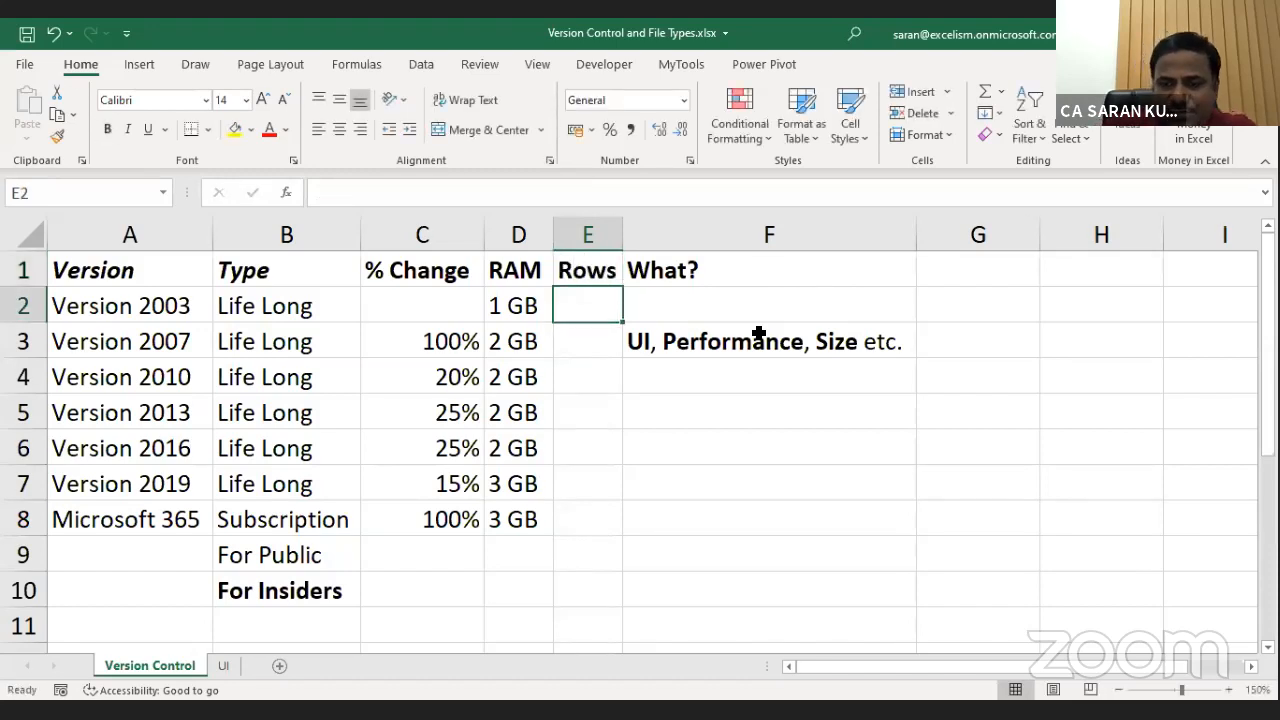
Insert a second column before What?, head it 'Columns', and autofit its width.
key(Right)
key(ctrl+space)
key(ctrl+shift+equal)
key(ctrl+Up)
text(Co)
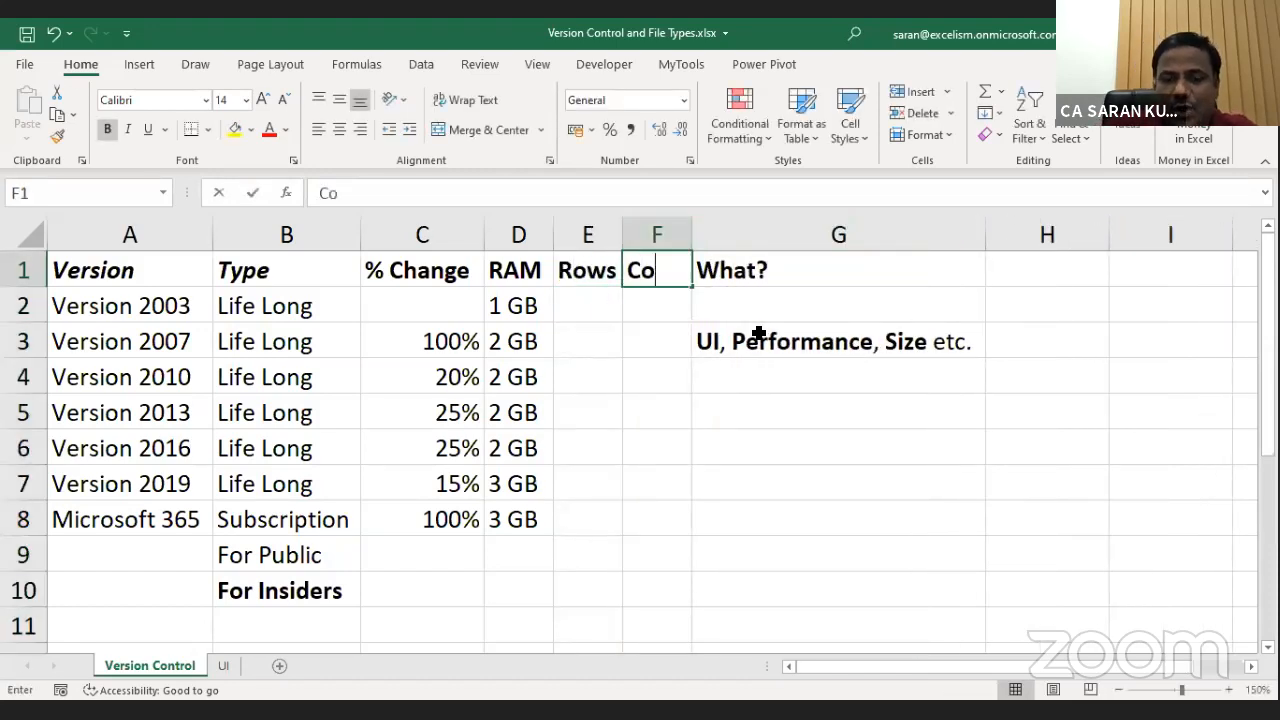
text(lumns)
key(Return)
key(Up)
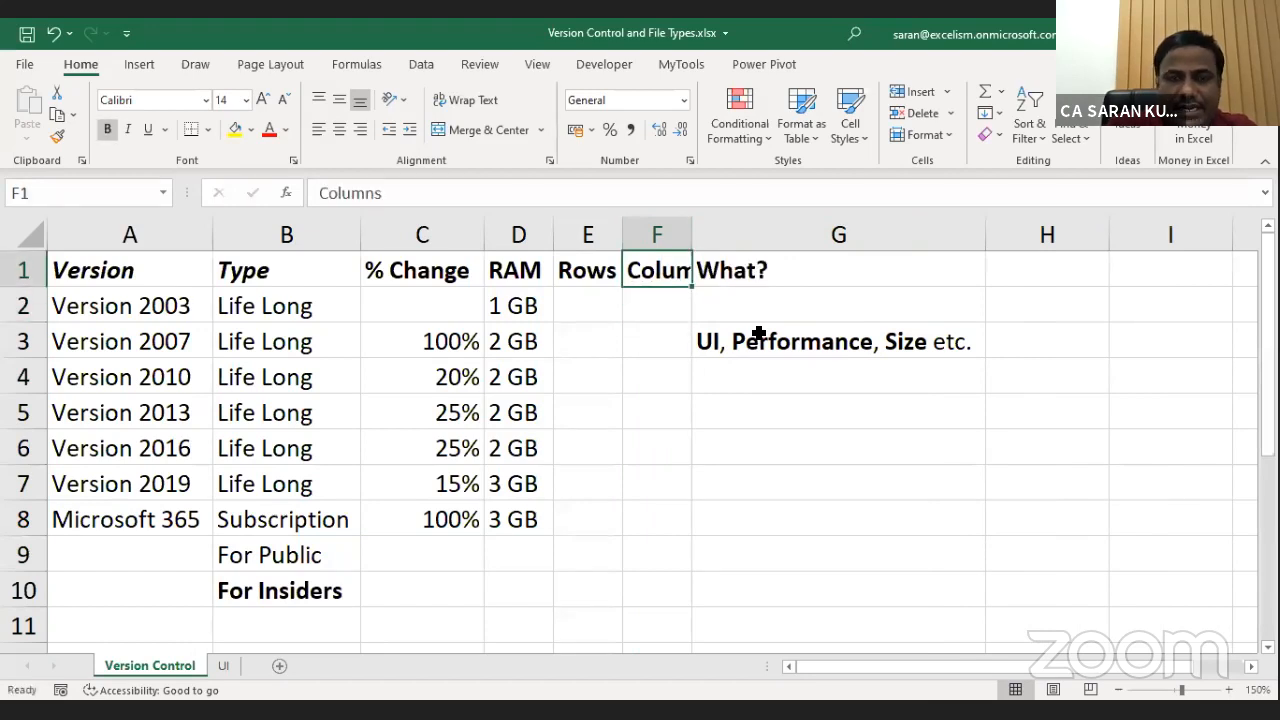
key(alt+h)
key(o)
key(i)
key(Down)
key(Left)
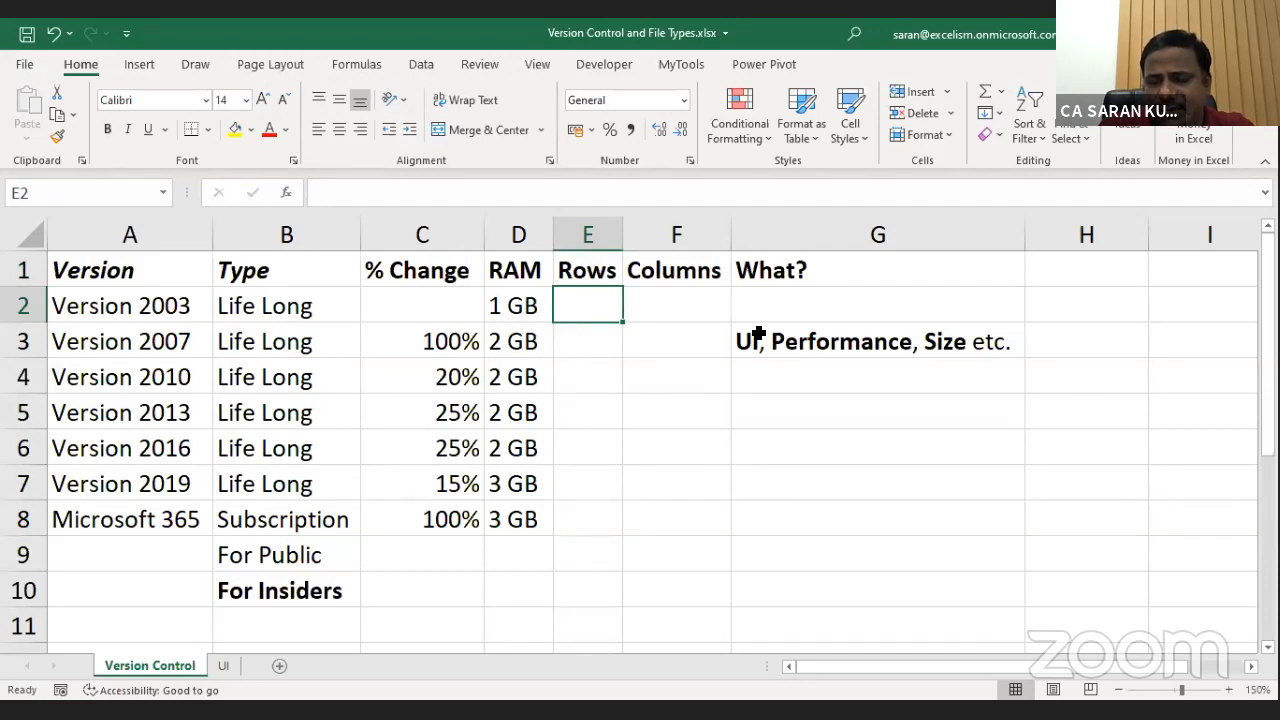
Enter 65000+ as the Version 2003 row limit in E2 and autofit the Rows column.
text(650)
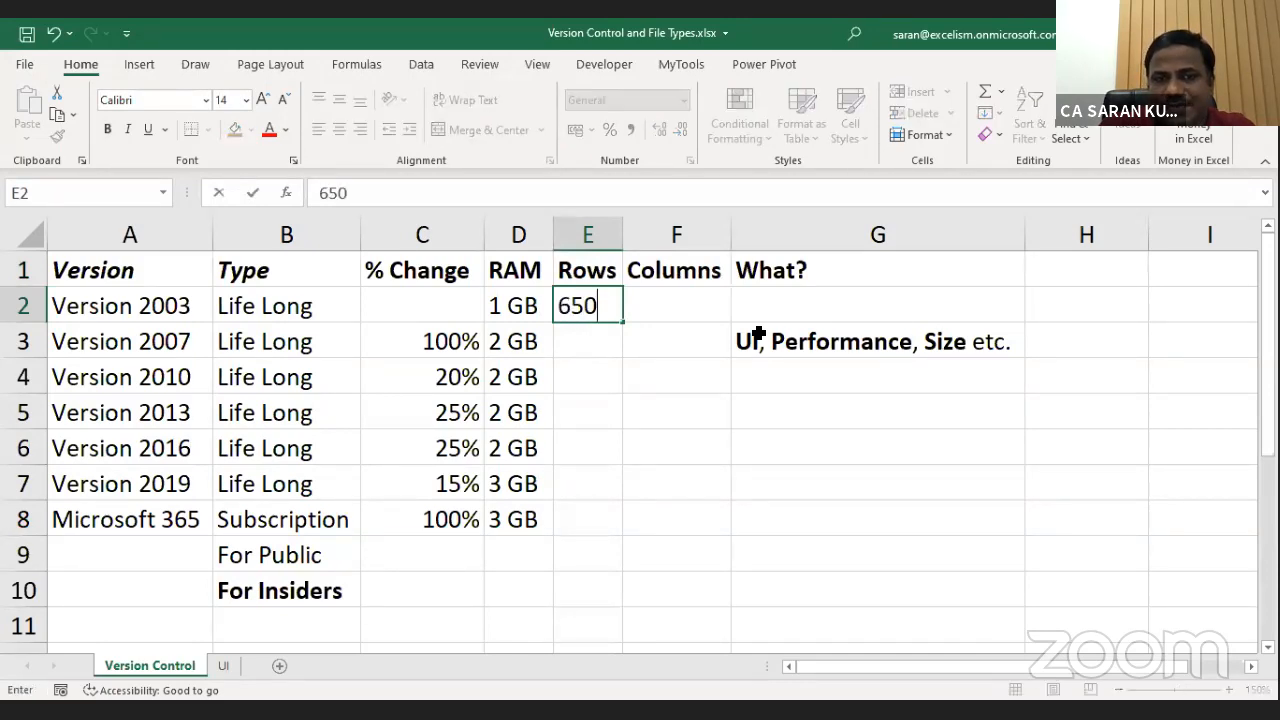
text(00+)
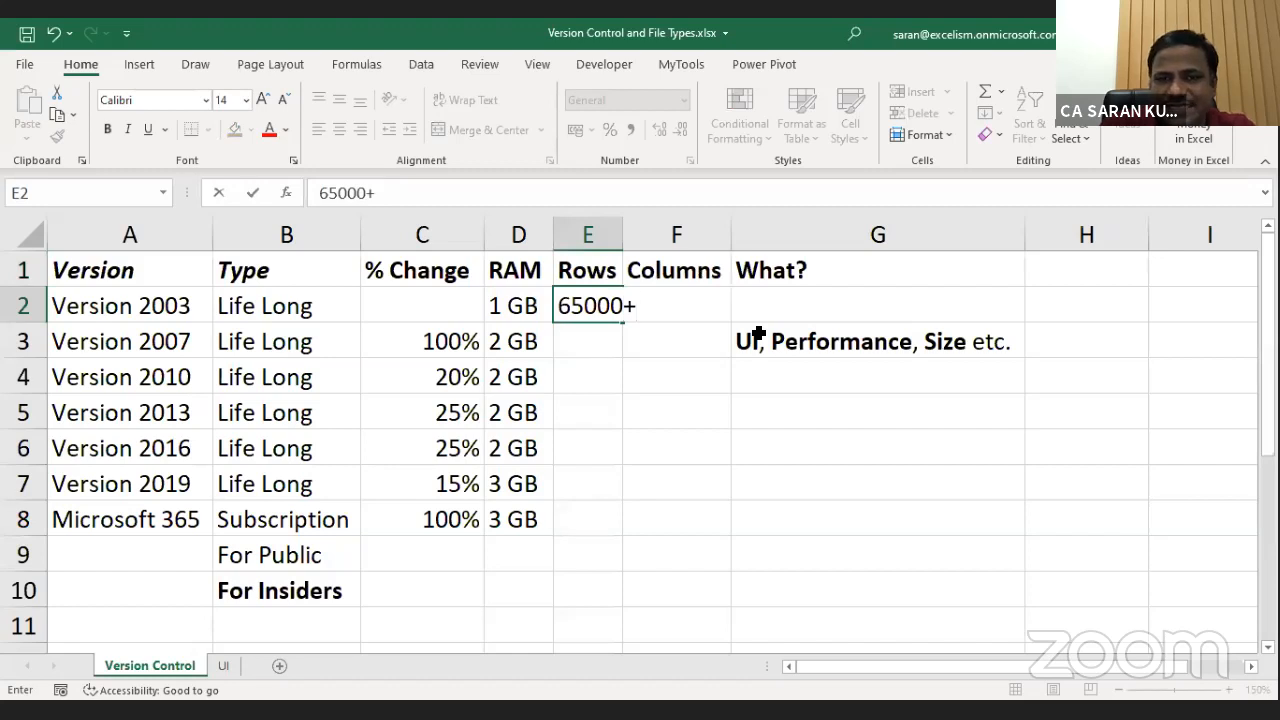
key(Return)
key(Up)
key(alt+h)
key(o)
key(i)
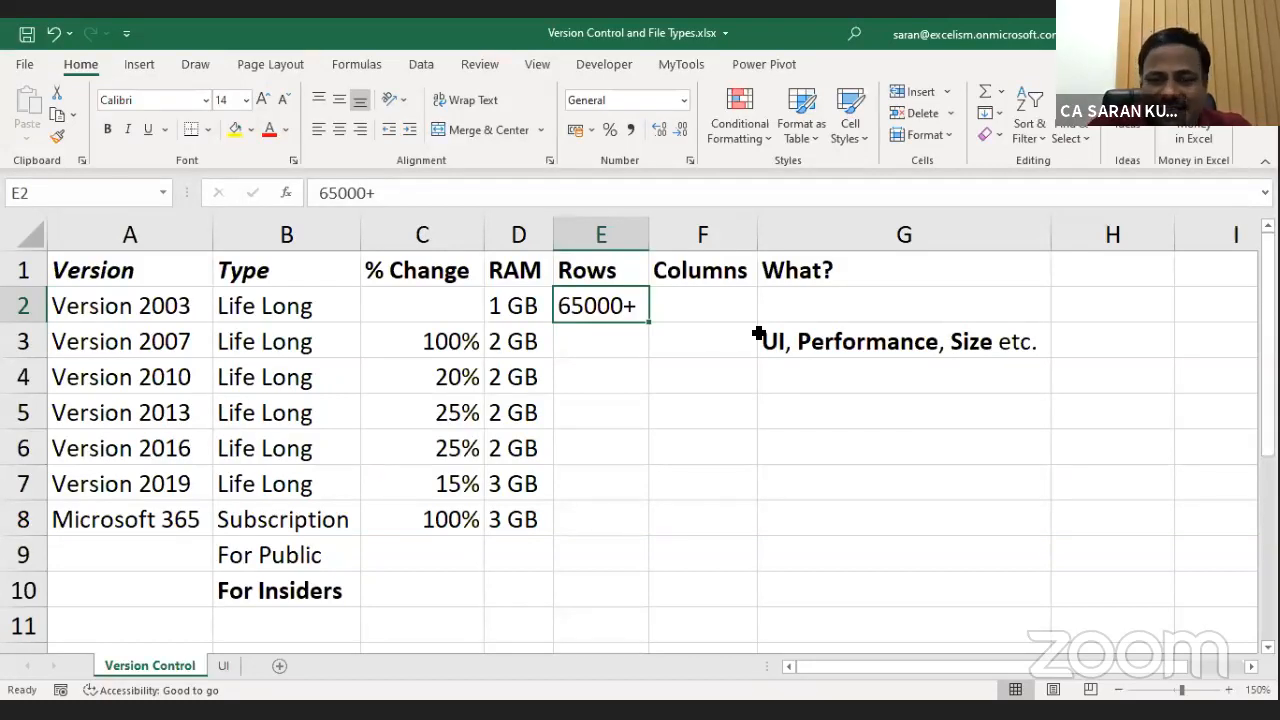
Fill 1048576 into the Rows cells for Versions 2007 through 2019.
key(Down)
key(shift+Down)
key(shift+Down)
key(shift+Down)
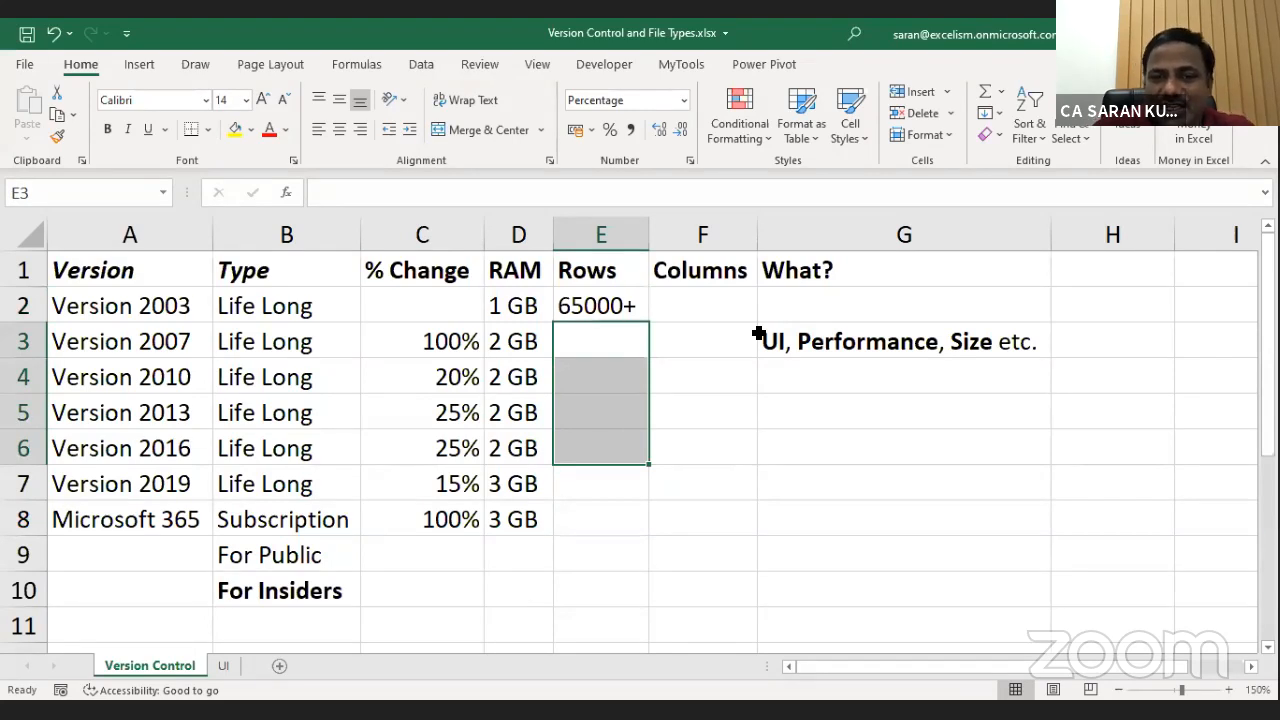
text(10)
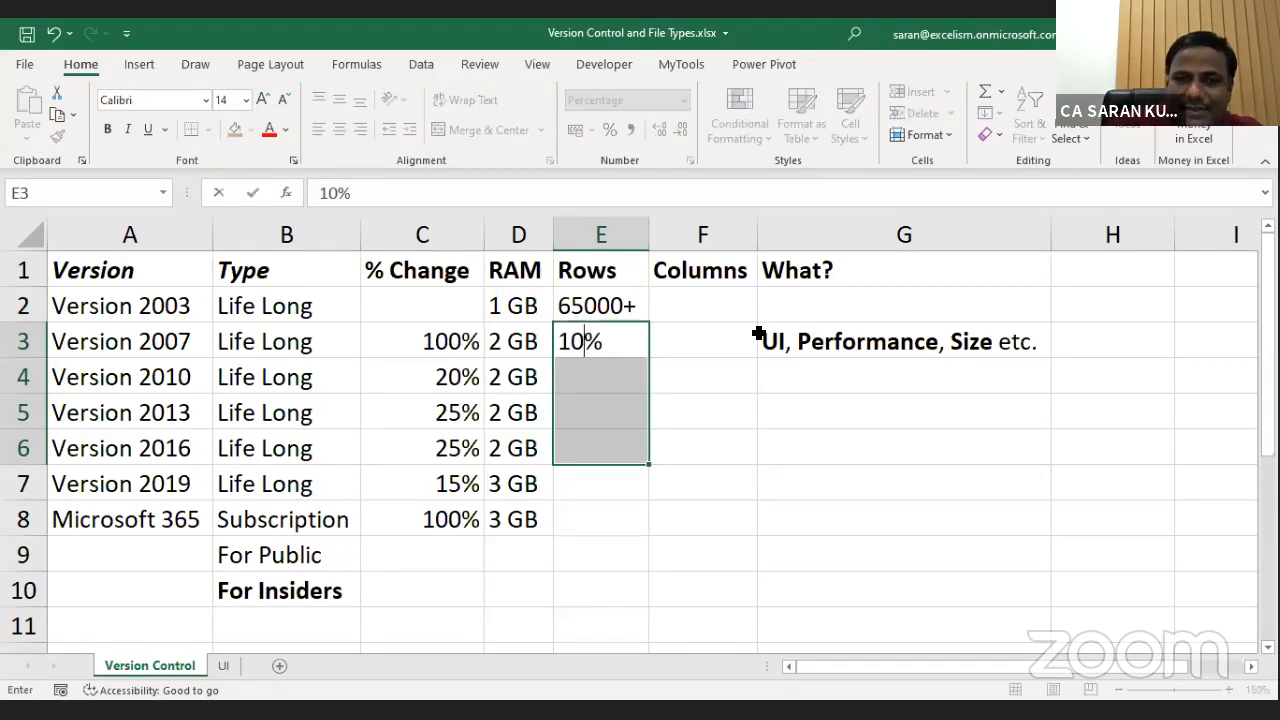
key(Escape)
key(Up)
key(Down)
key(shift+Down)
key(shift+Down)
key(shift+Down)
key(shift+Down)
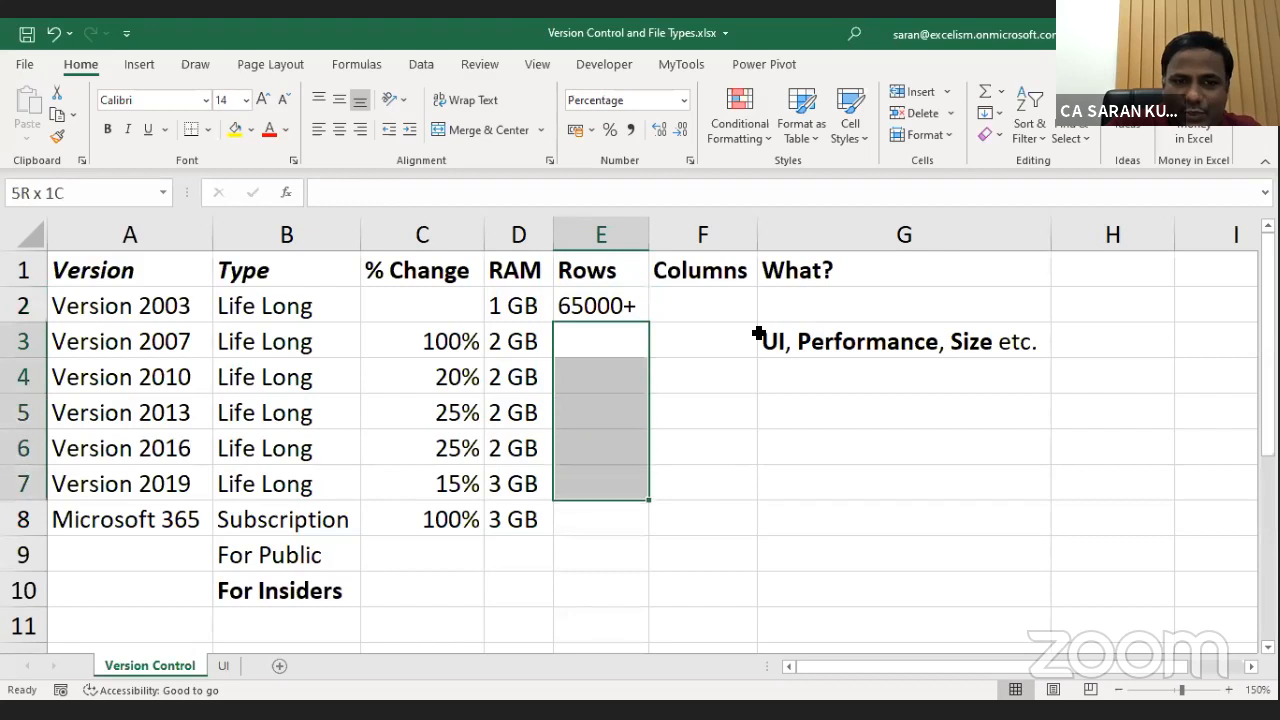
text(1048576)
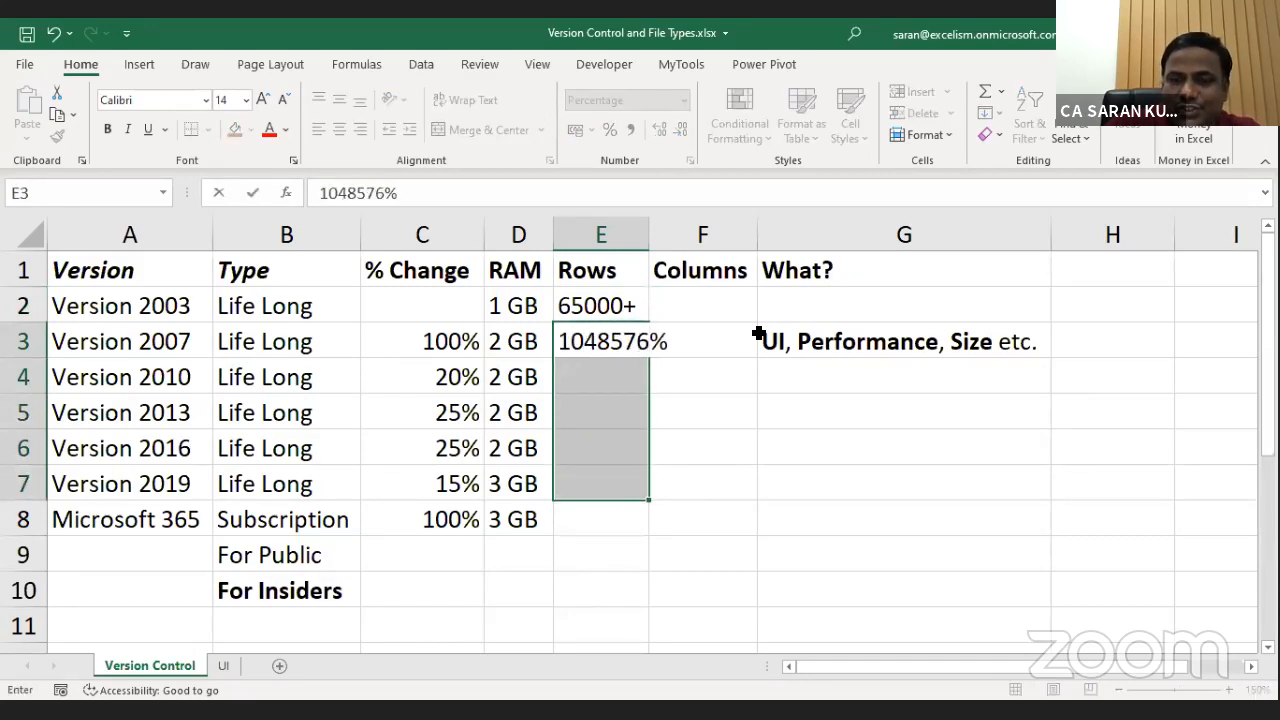
key(ctrl+Return)
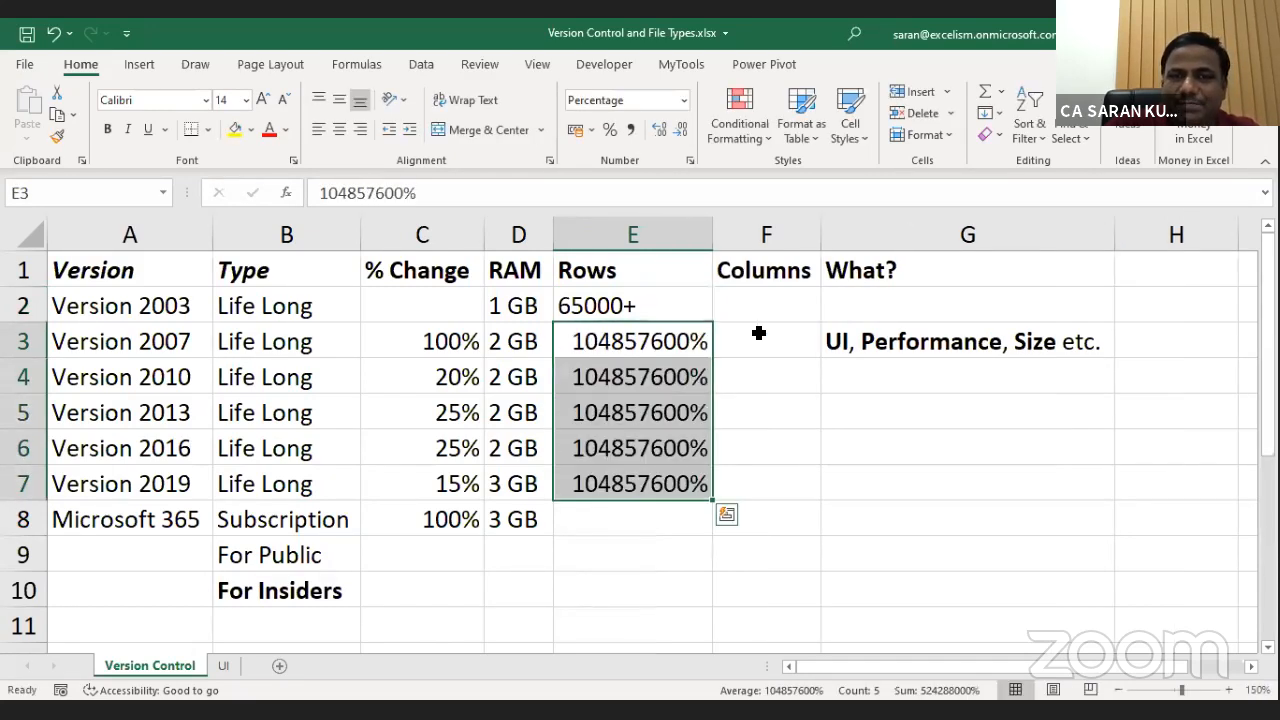
Format those row limits with comma separators and no decimals, showing 10,48,576.
click(630, 129)
click(680, 129)
click(680, 129)
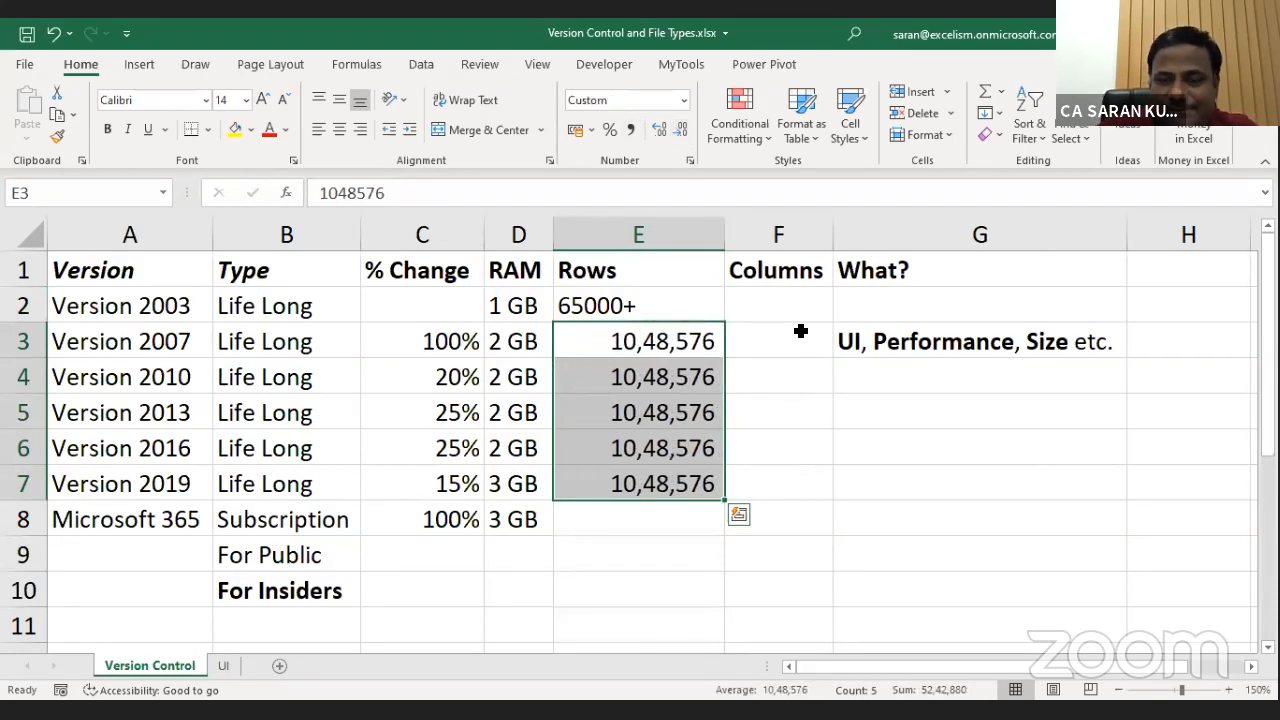
key(Up)
key(Up)
key(Down)
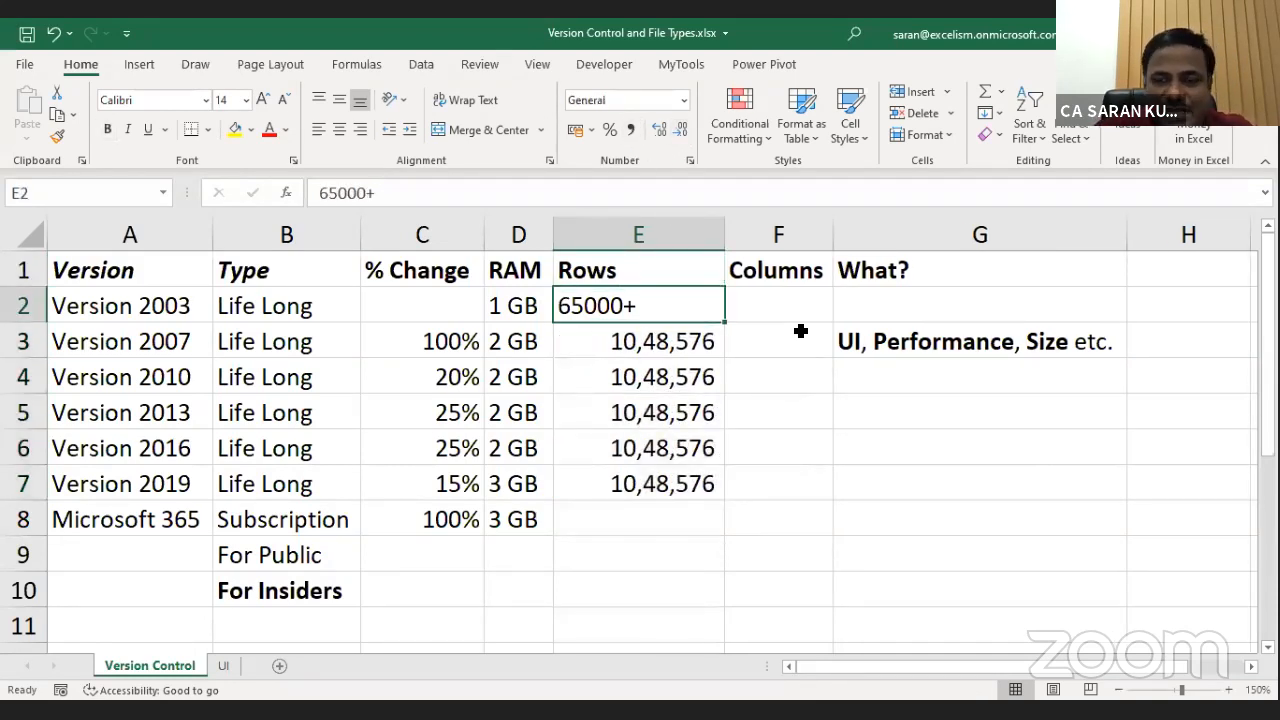
Insert a helper column before Columns and enter =2^14 in F2.
key(Right)
key(ctrl+space)
key(ctrl+shift+plus)
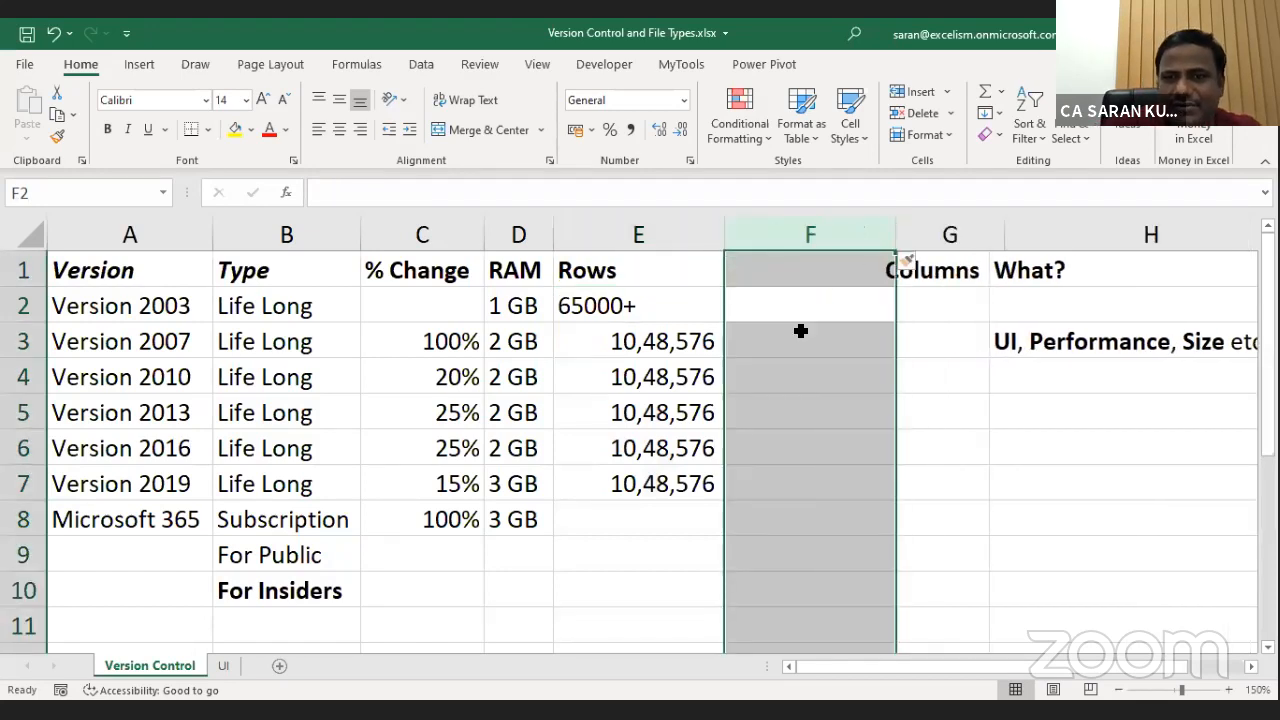
key(Right)
key(Left)
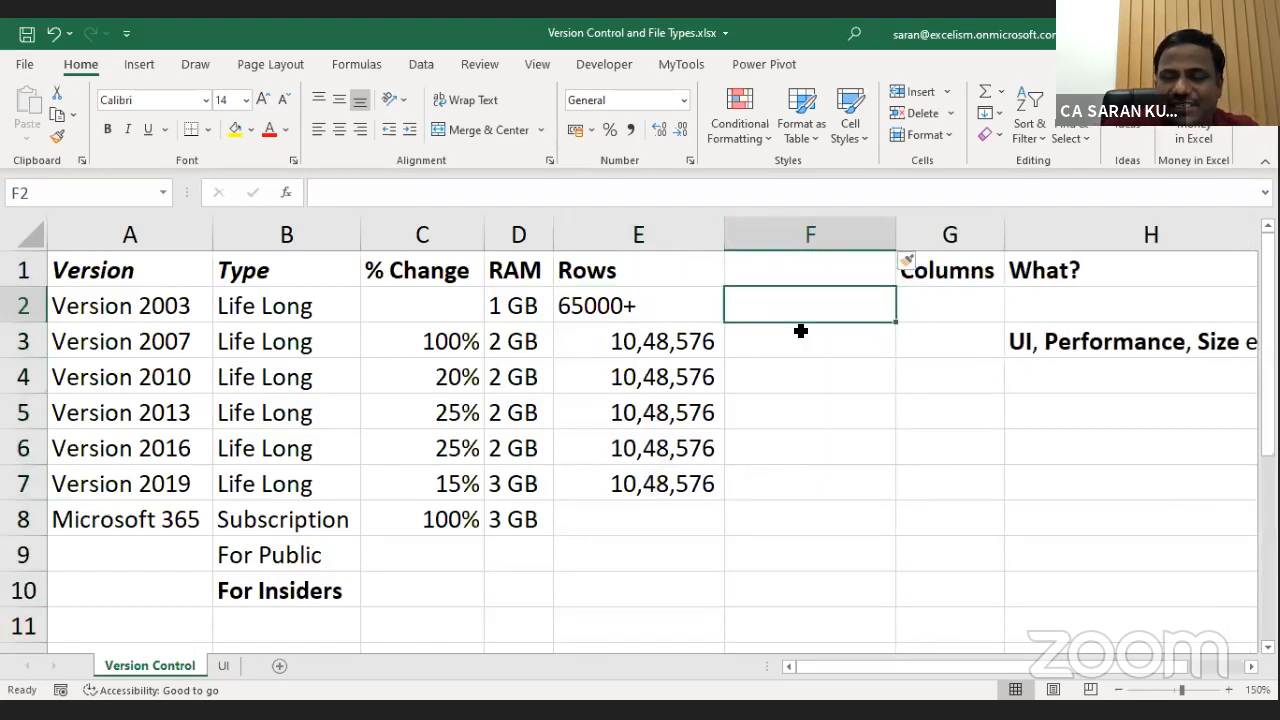
text(=2)
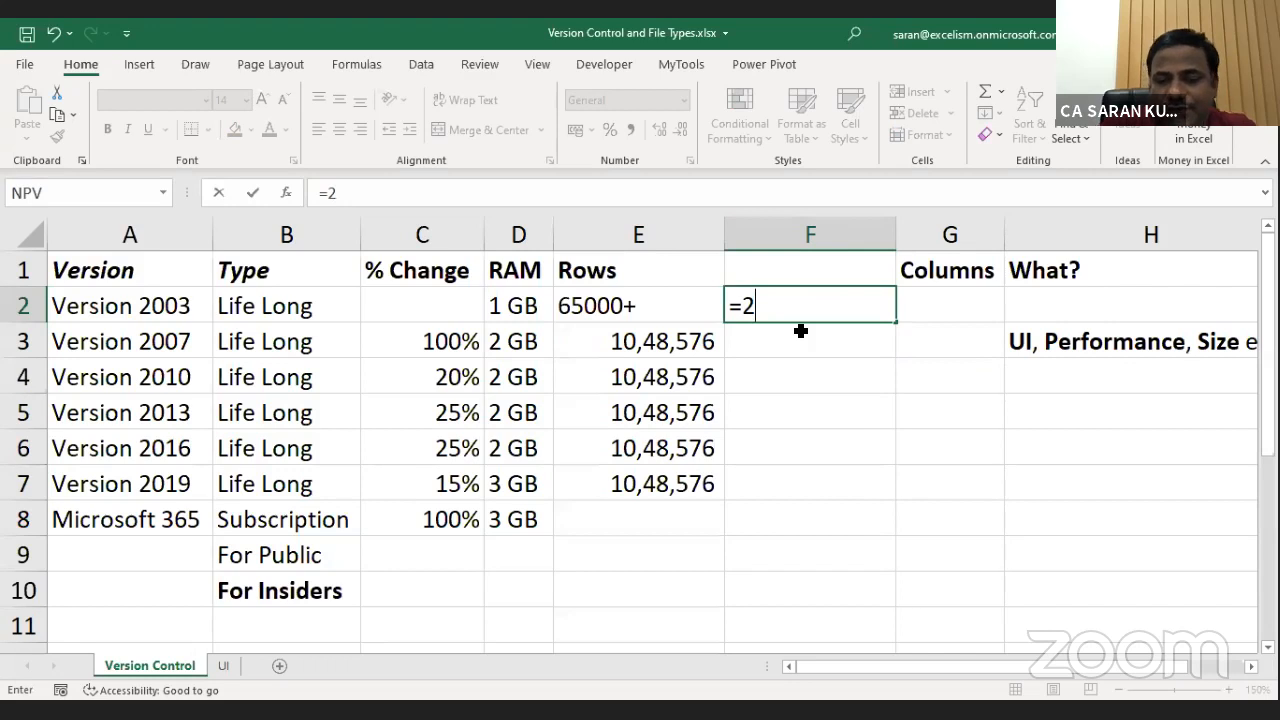
text(^14)
key(ctrl+Return)
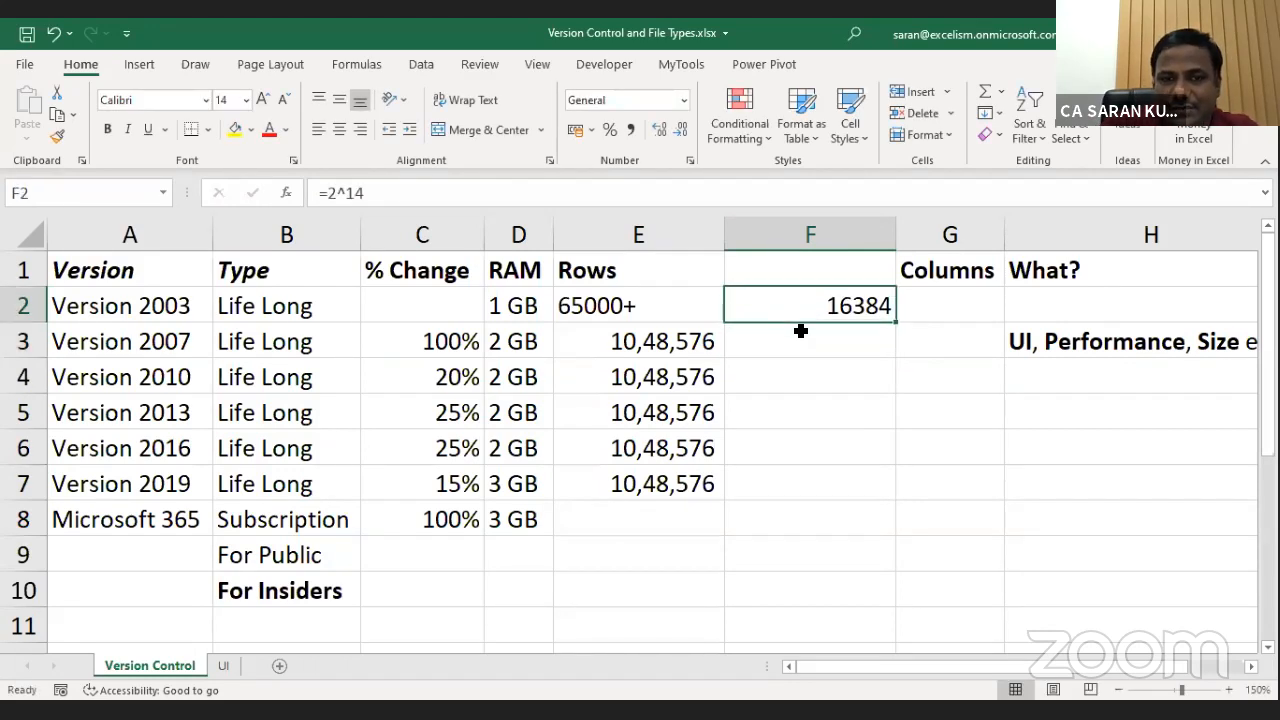
Correct the F2 formula's exponent, ending with =2^16.
key(F2)
key(Left)
key(shift+Right)
text(8)
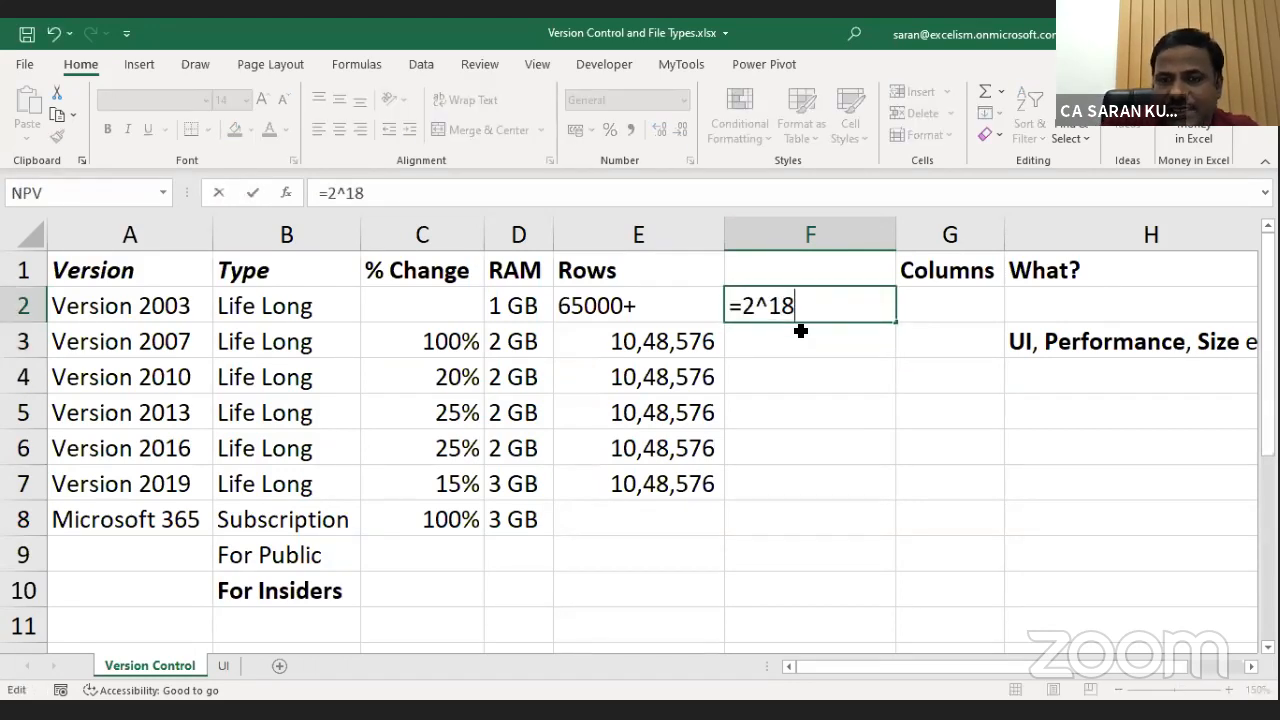
key(Return)
key(Up)
key(F2)
key(shift+Left)
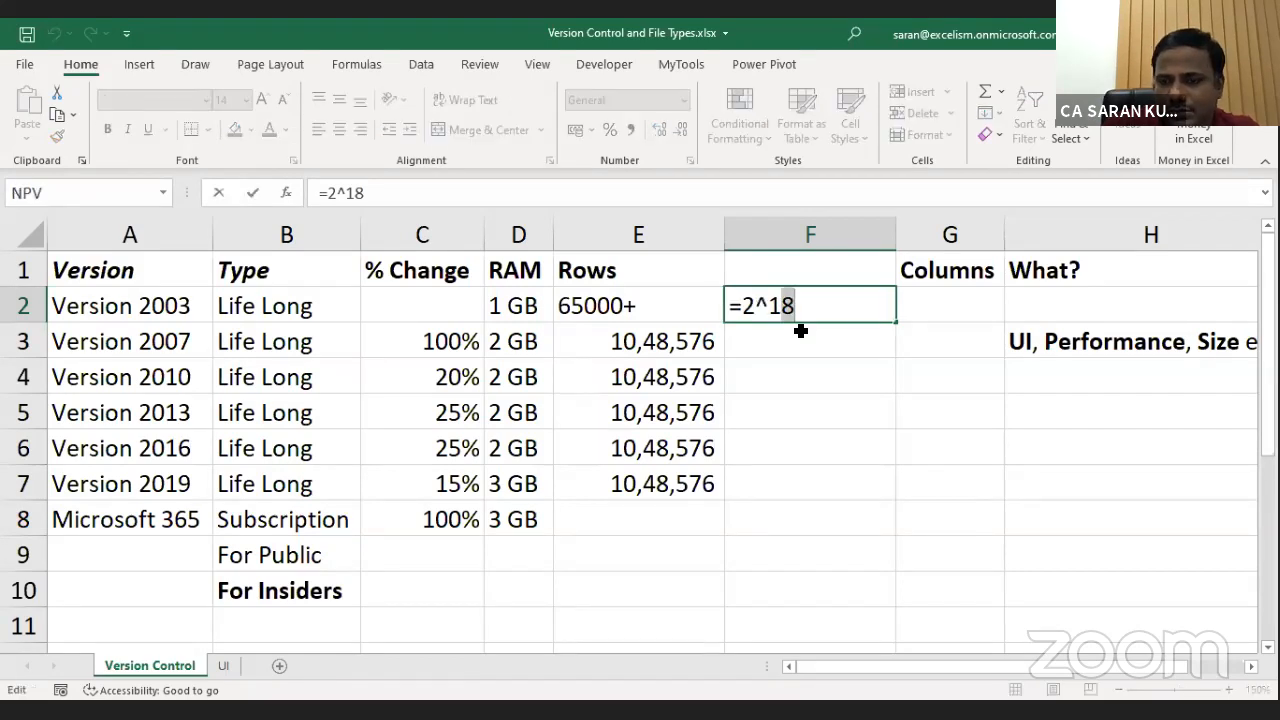
text(6)
key(Return)
key(Up)
Change the Version 2003 row count in E2 from 65000+ to 65536.
key(Left)
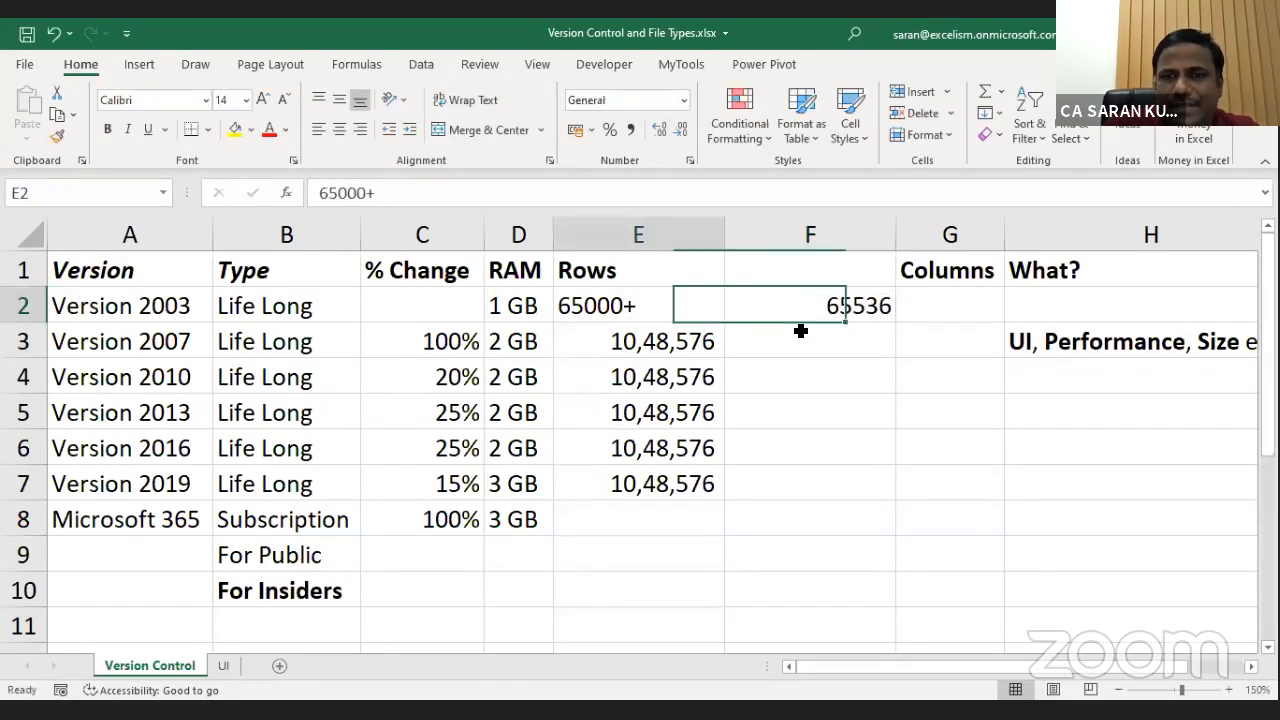
text(65536)
key(Return)
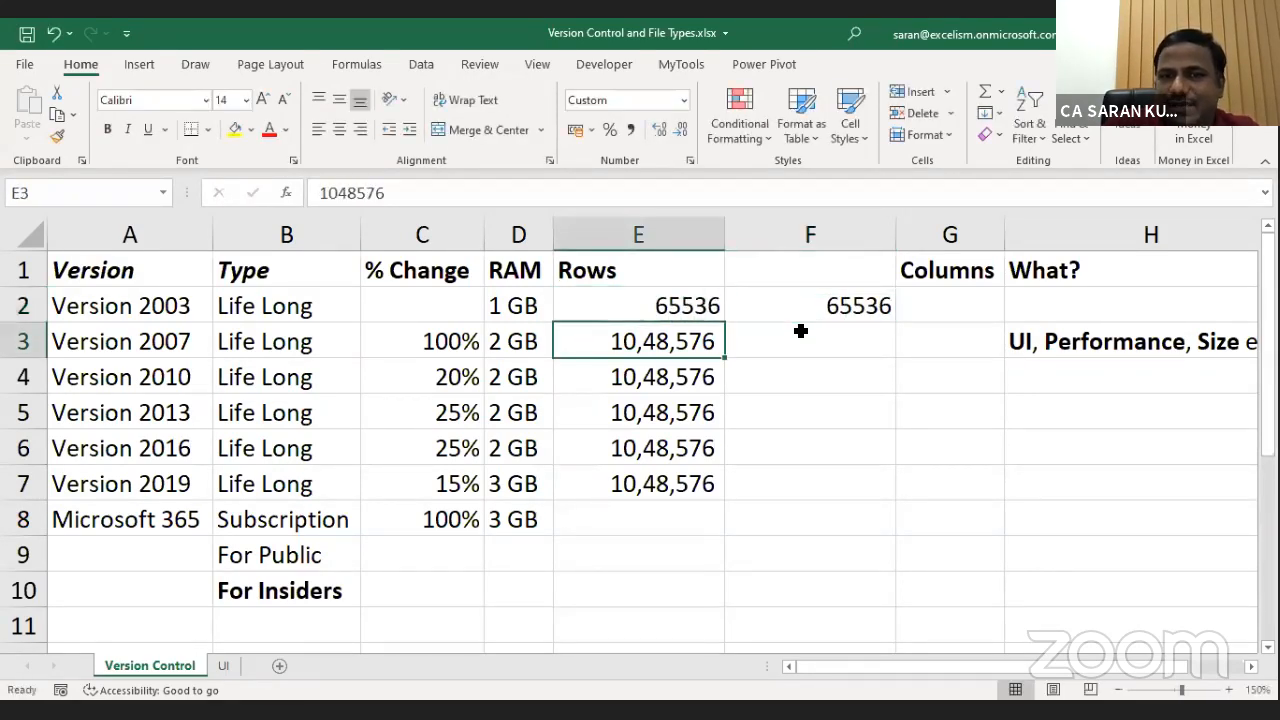
Format E2:F2 with comma separators and no decimals, showing 65,536.
key(Right)
key(Up)
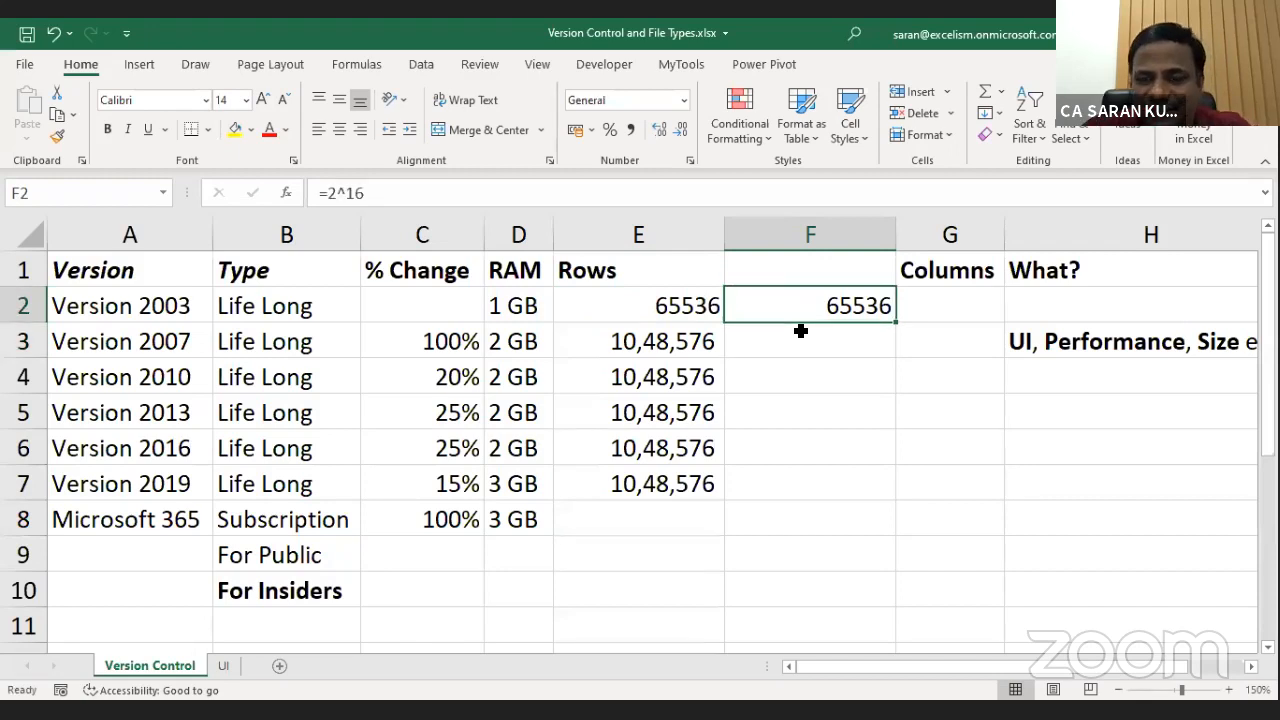
key(Left)
key(shift+Right)
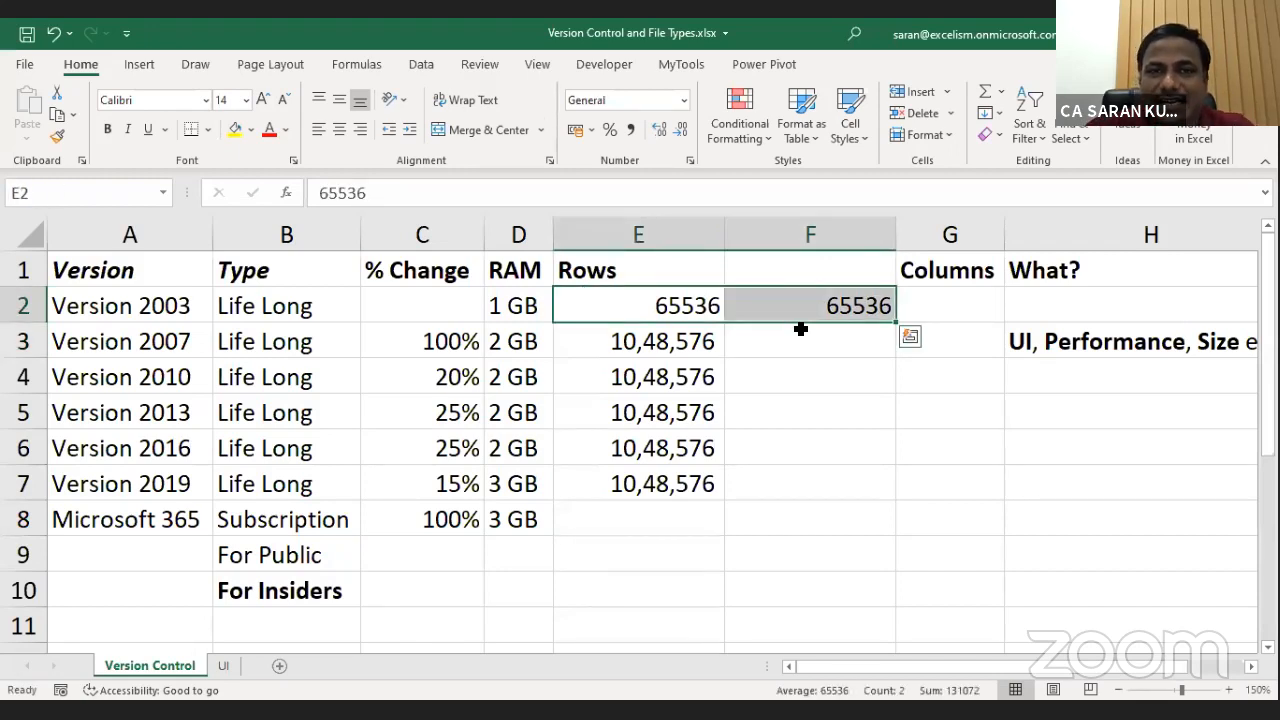
click(630, 130)
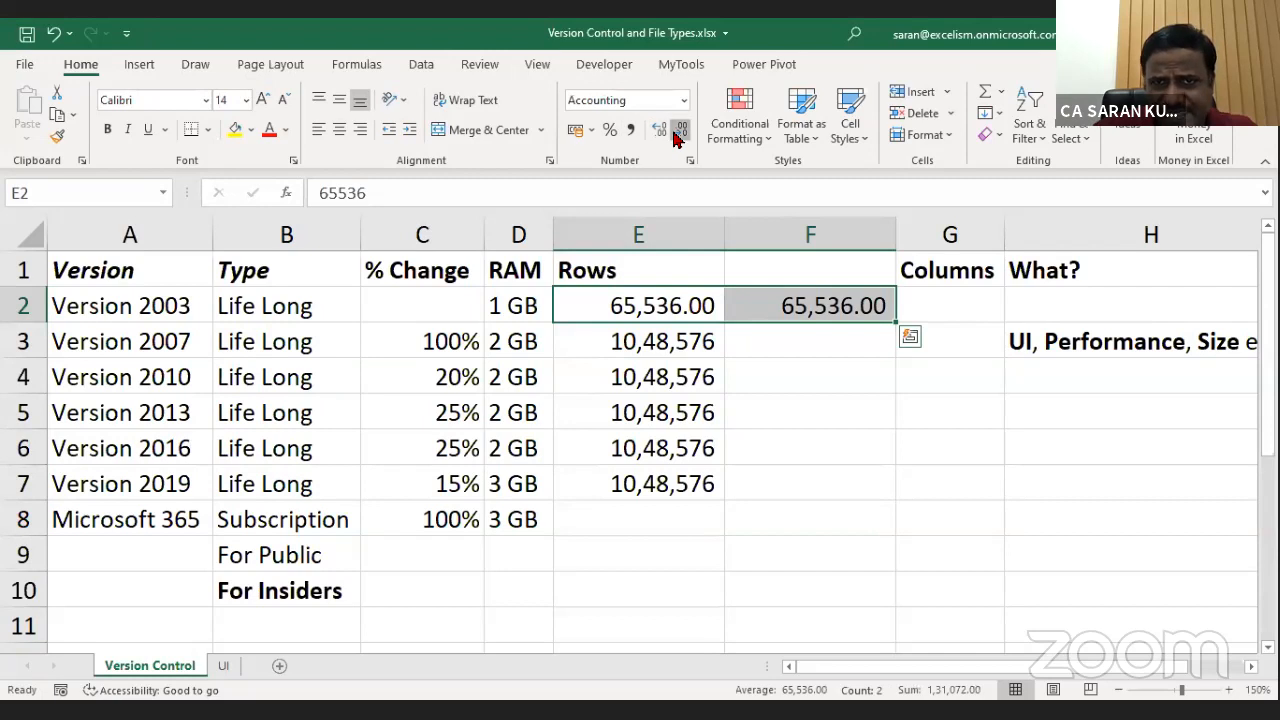
click(678, 132)
click(678, 132)
click(697, 433)
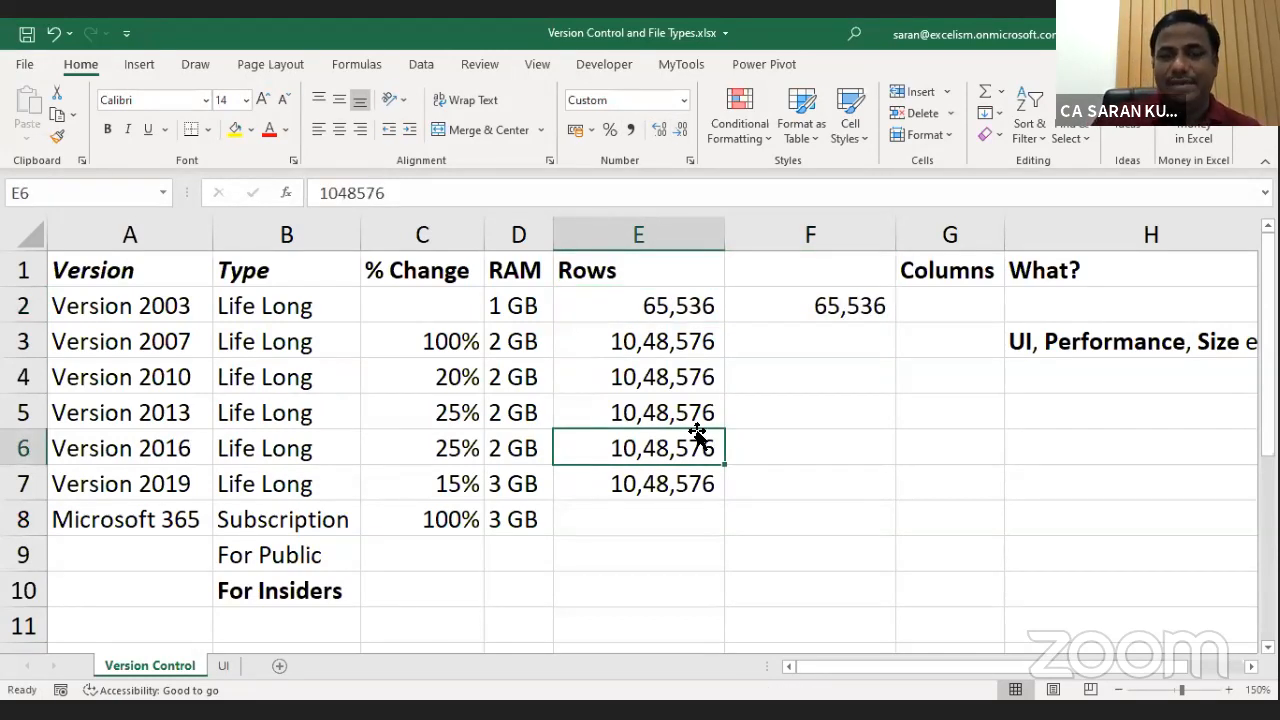
key(Down)
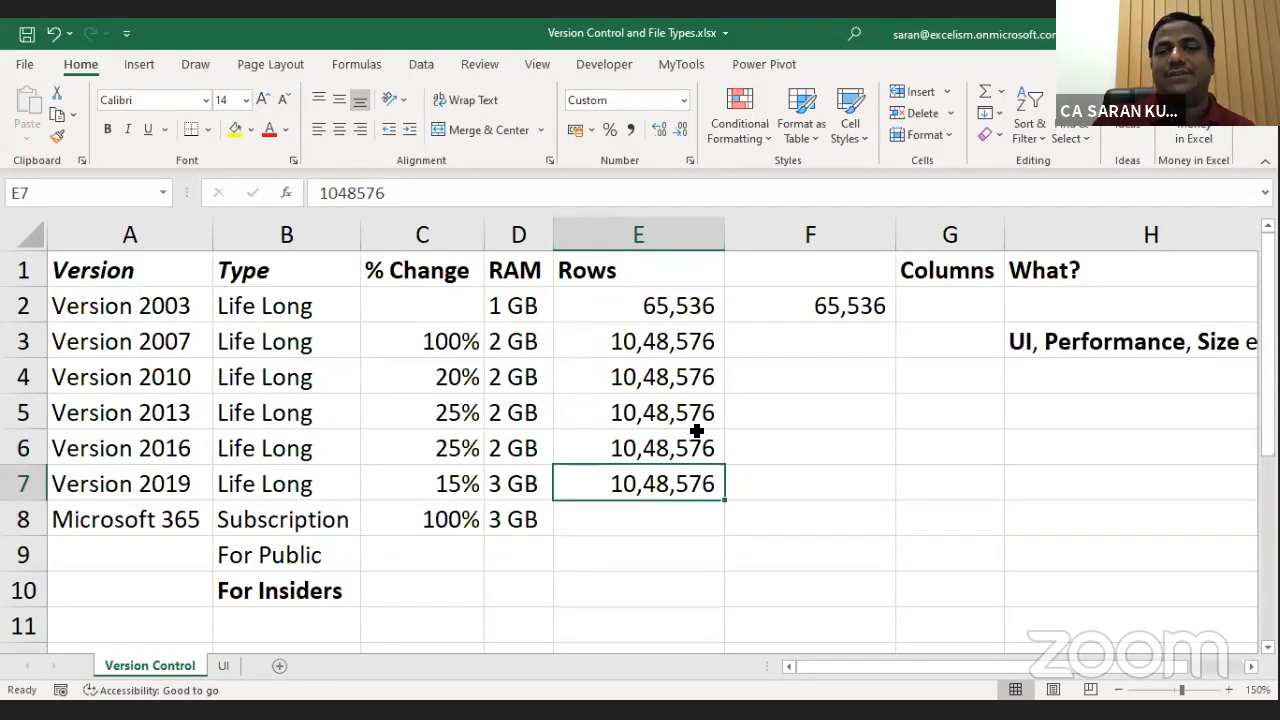
key(Right)
key(Left)
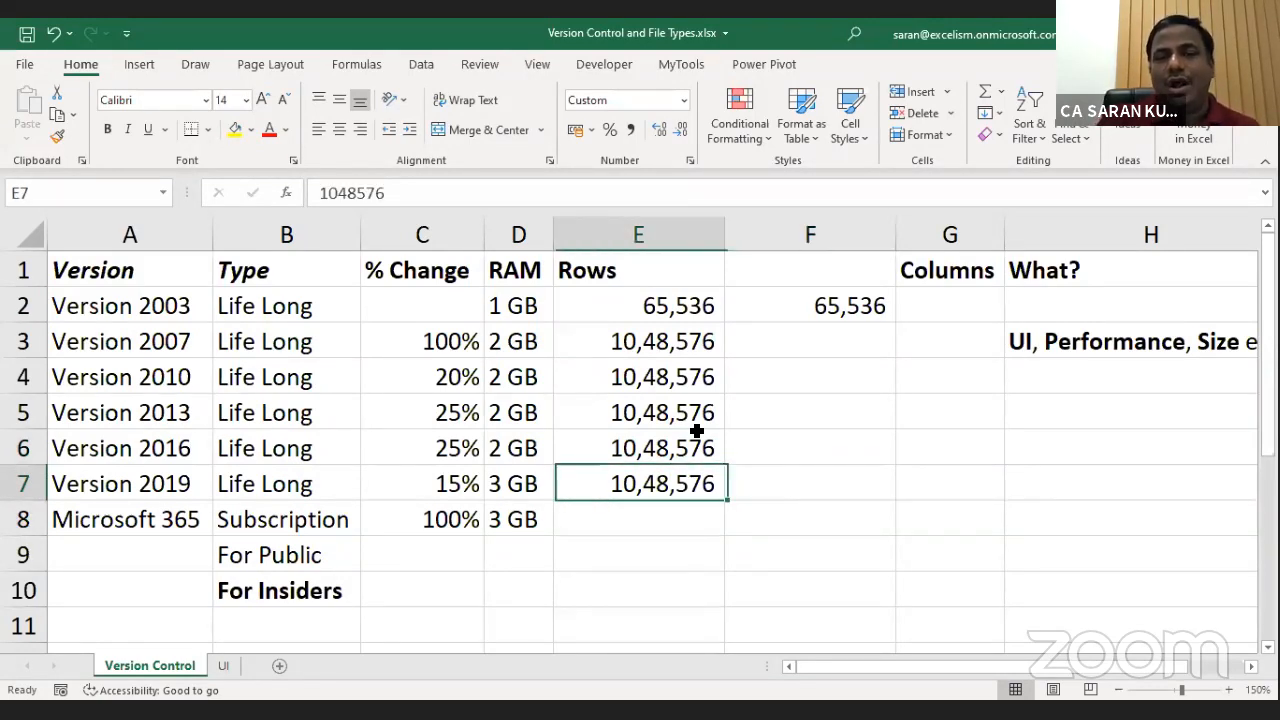
key(Right)
key(ctrl+Up)
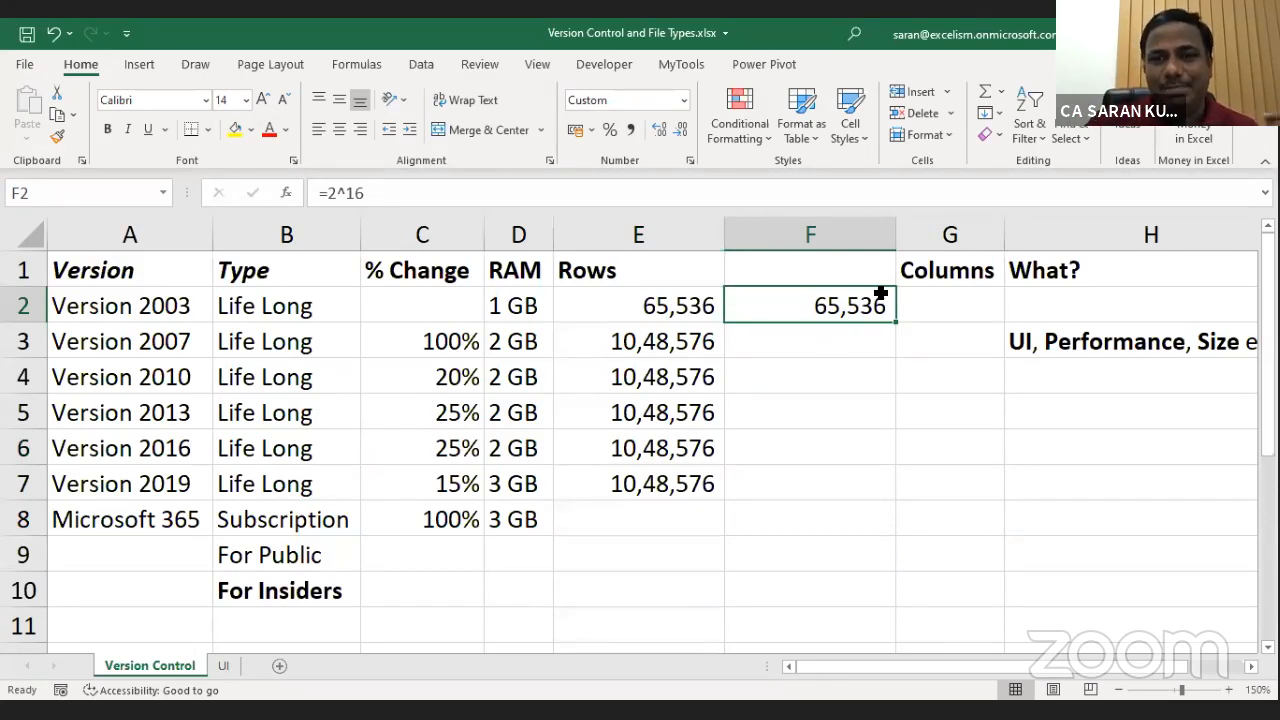
Autofit columns E and F and enter =2^20 in F3.
double_click(897, 240)
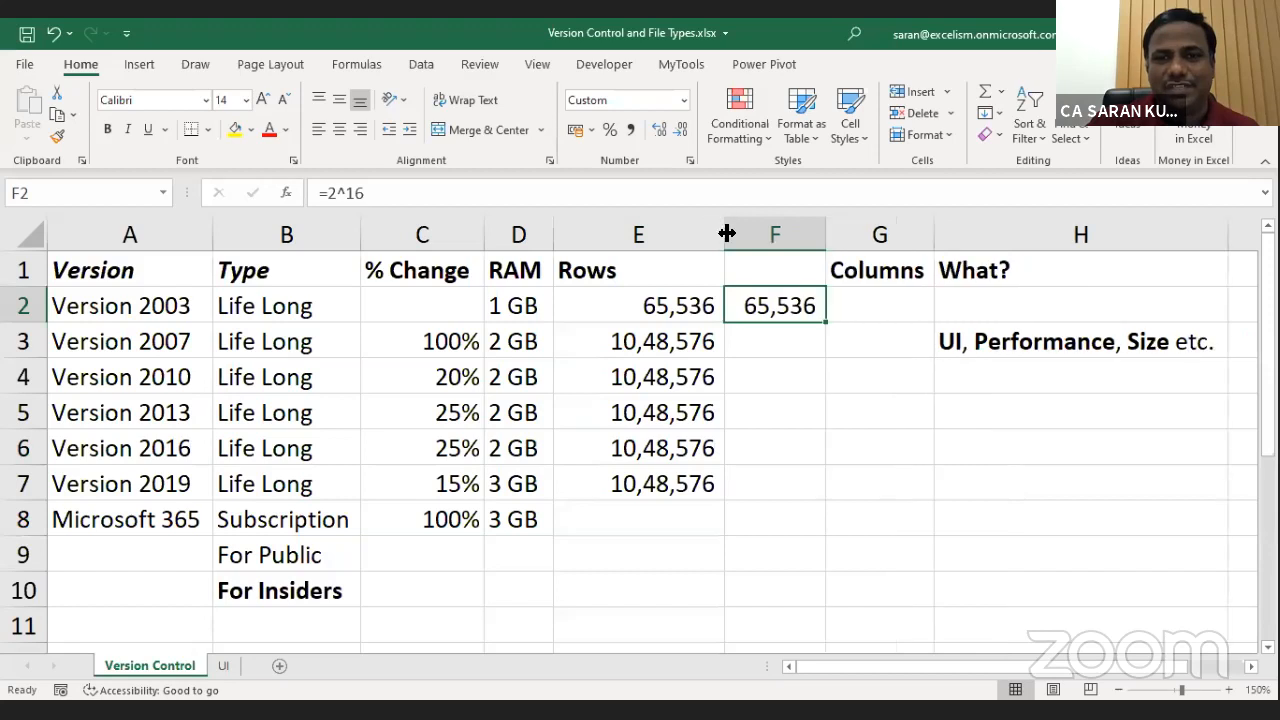
double_click(726, 233)
key(Down)
key(Up)
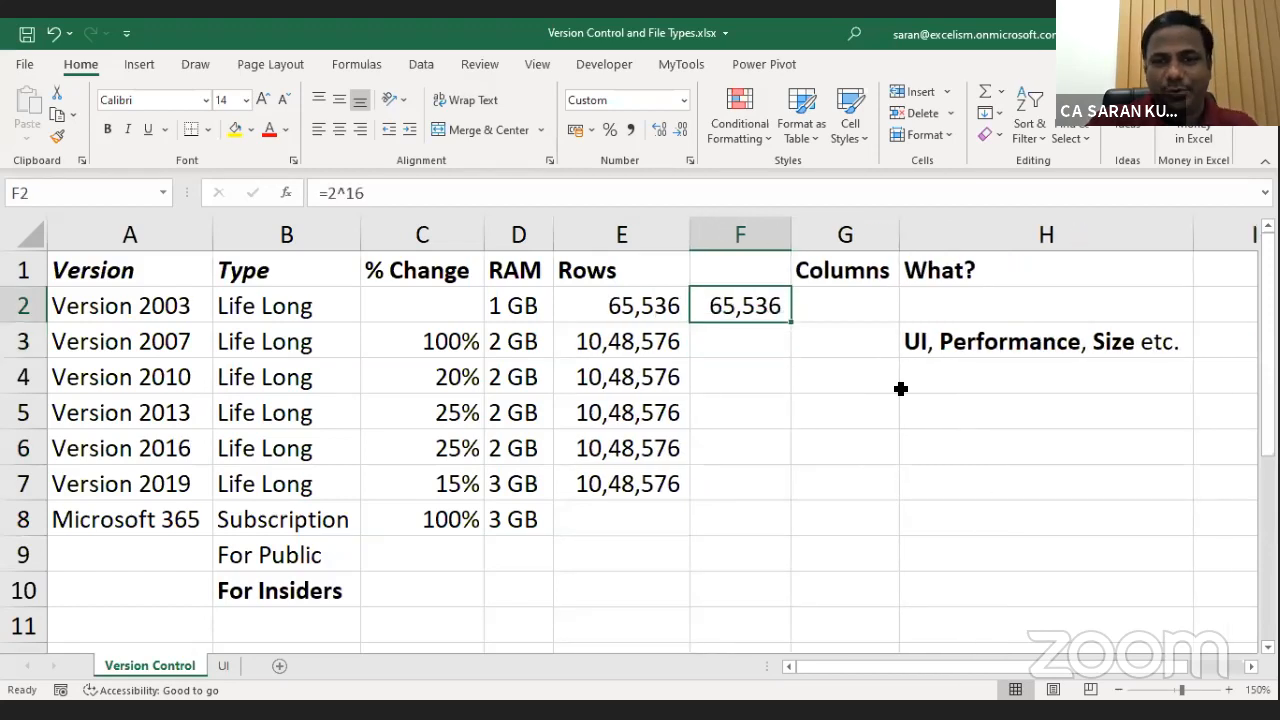
key(Down)
text(=2)
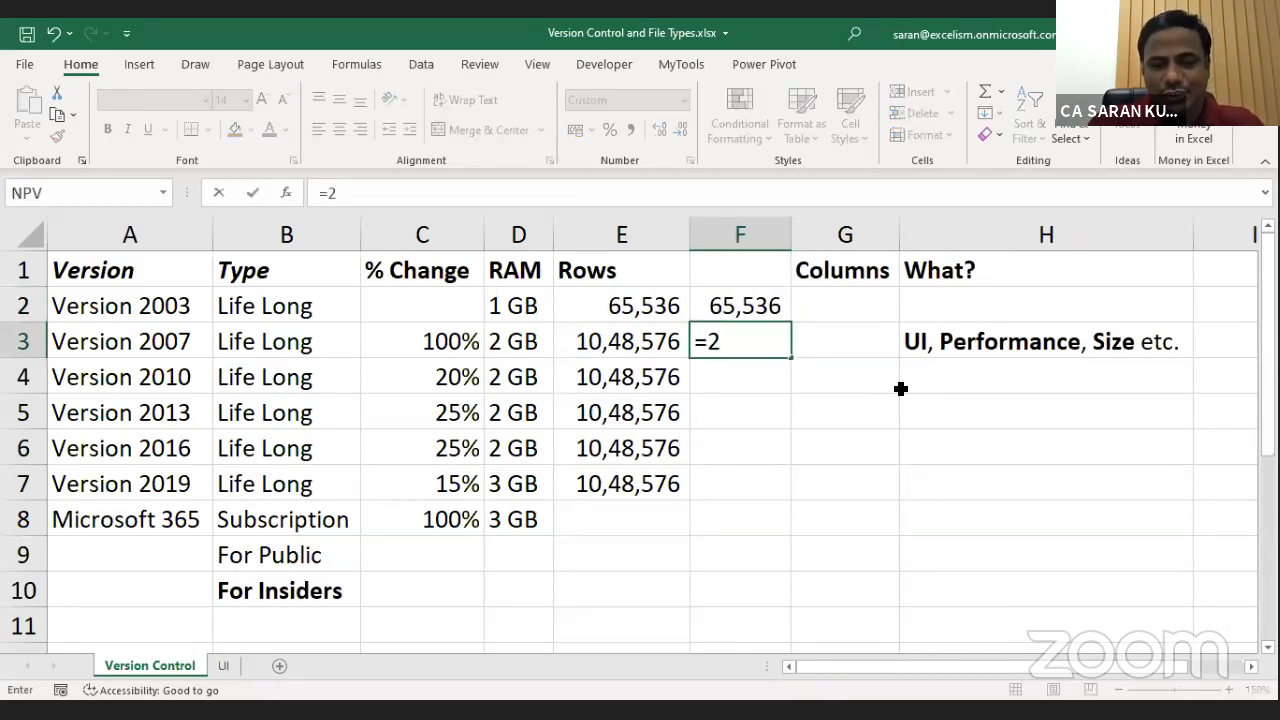
text(^20)
key(ctrl+Return)
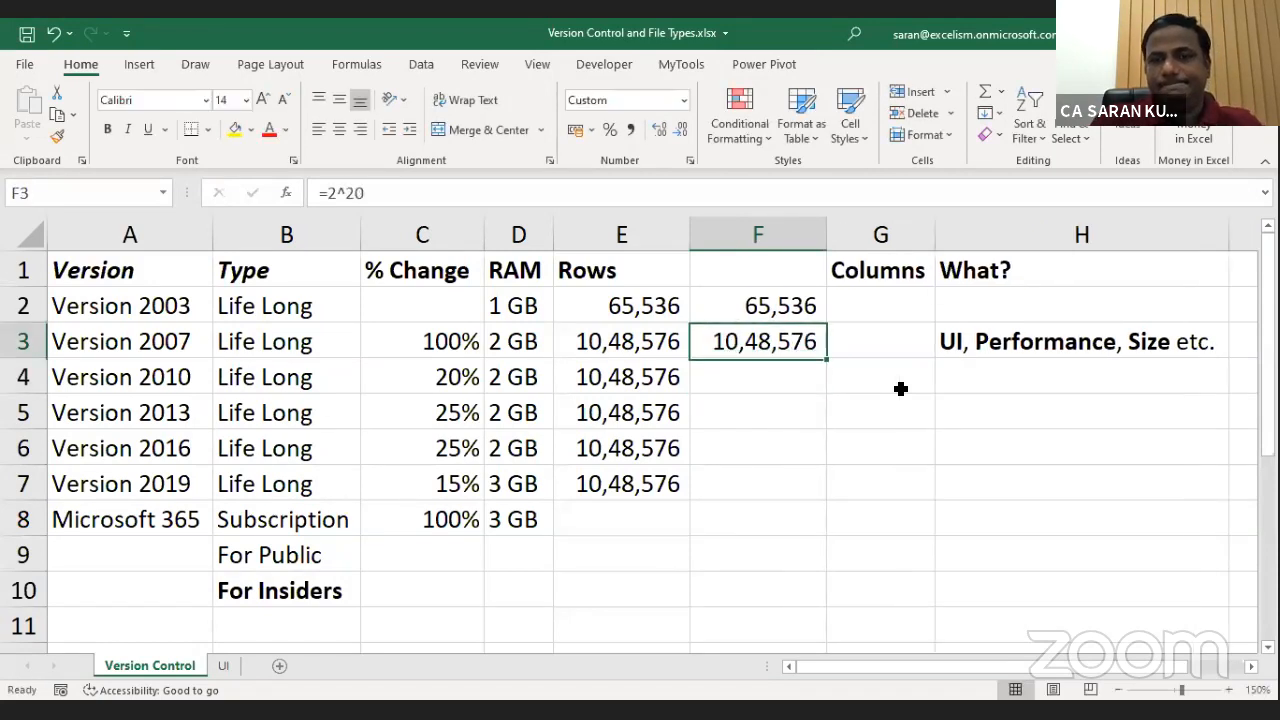
Copy the =2^20 formula down into F4:F7.
key(ctrl+c)
key(Left)
key(ctrl+Down)
key(Right)
key(ctrl+shift+Up)
key(shift+Down)
key(Return)
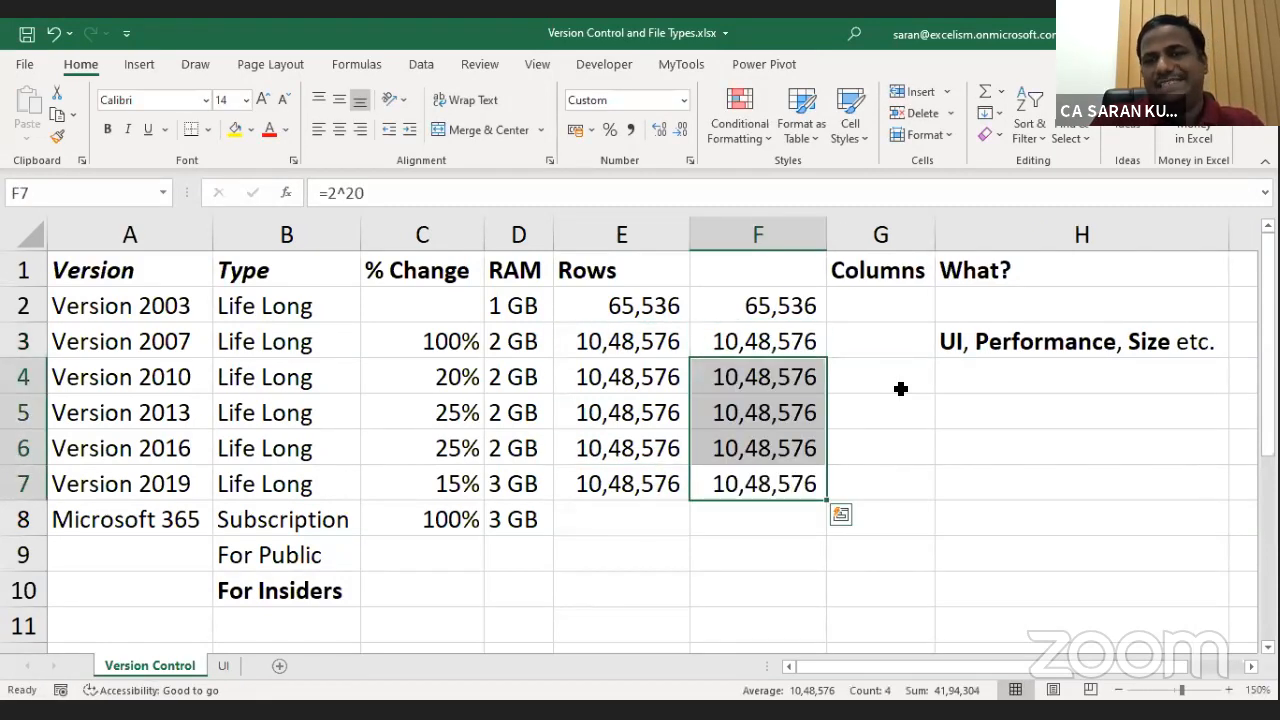
key(ctrl+q)
key(Escape)
Insert another blank column before What?
key(Right)
key(ctrl+space)
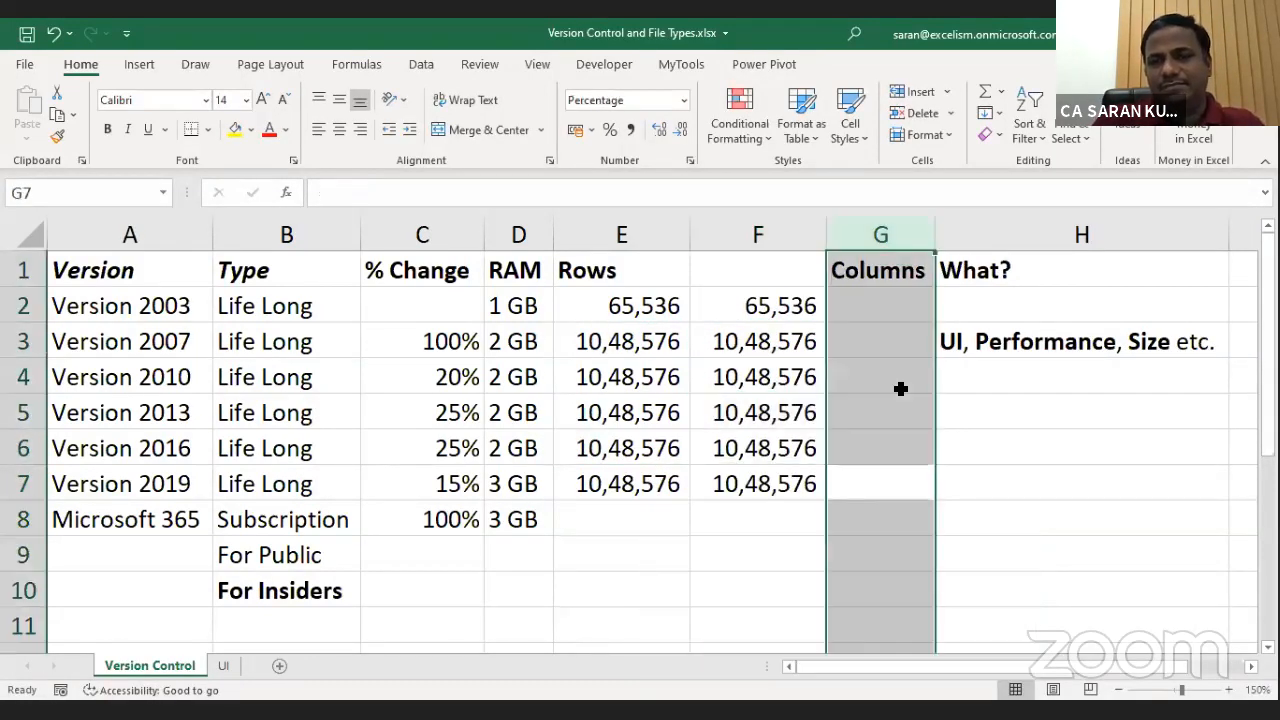
key(Right)
key(ctrl+space)
key(ctrl+shift+plus)
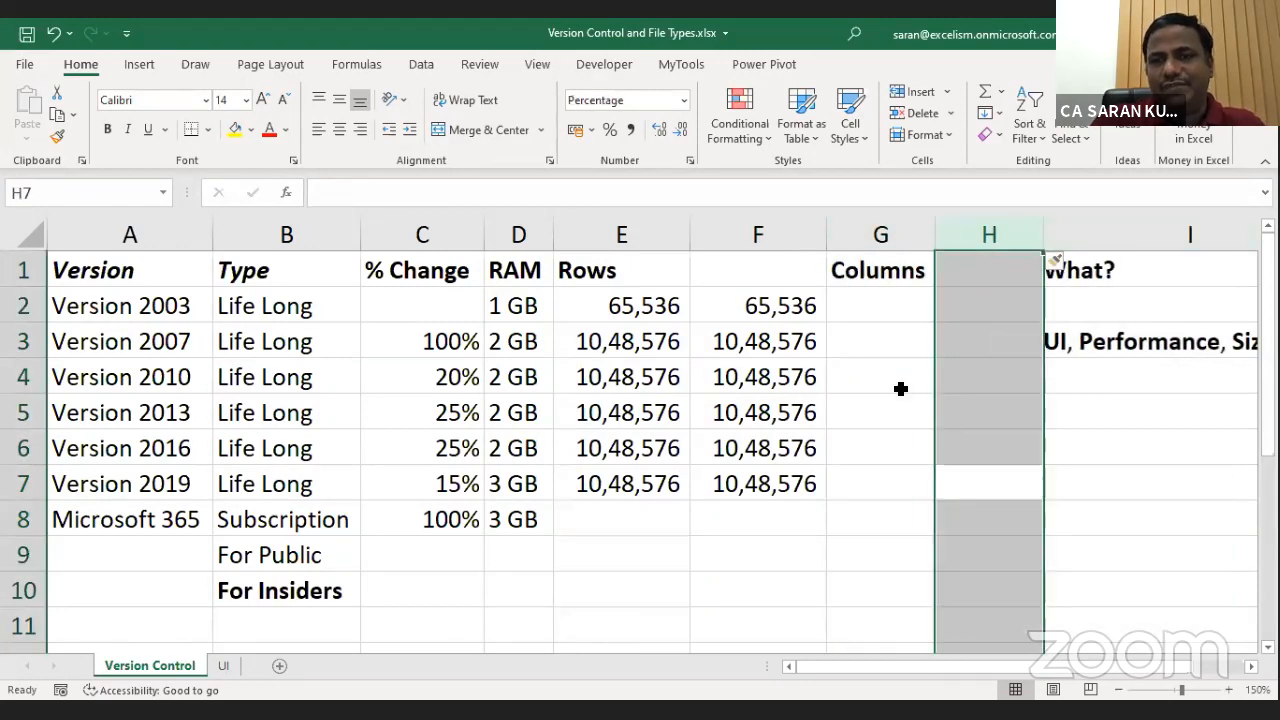
Enter column limits =2^8 for 2003 and 16384 for 2007–2019, comma-formatted without decimals.
key(Left)
key(Left)
key(Up)
key(ctrl+Up)
key(Right)
text(=2^8)
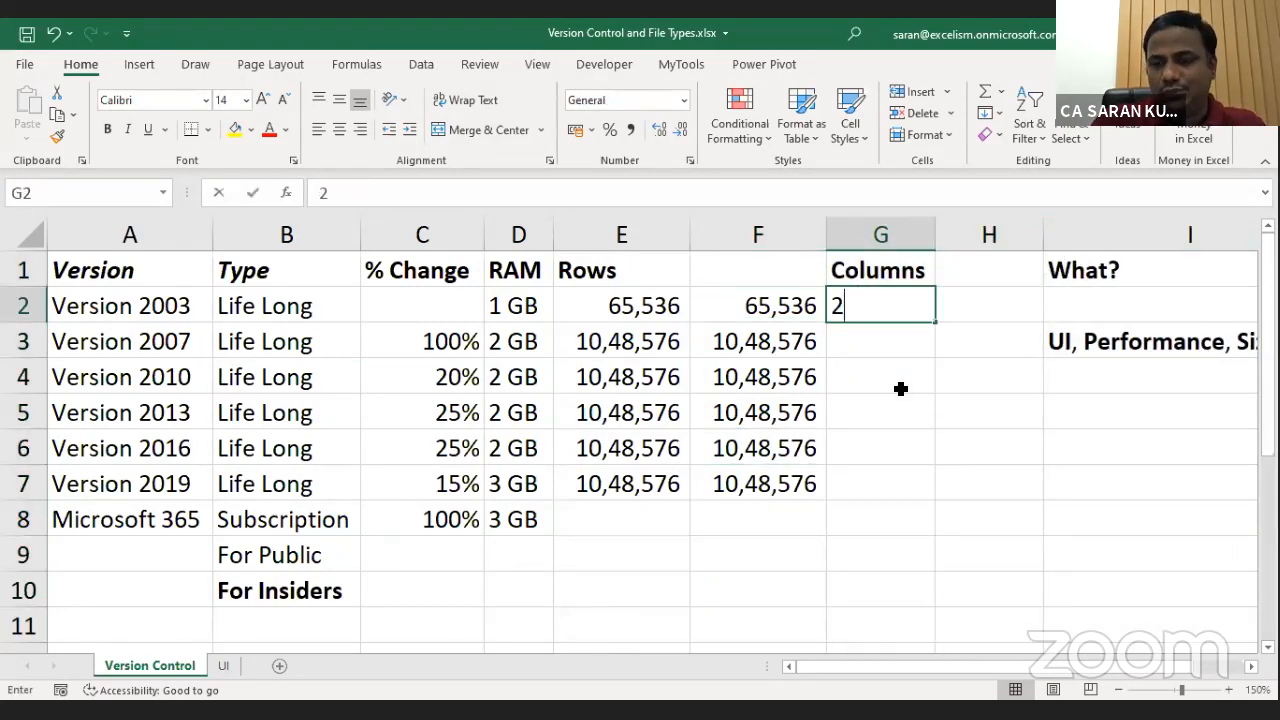
key(Return)
key(shift+Down)
key(shift+Down)
key(shift+Down)
key(shift+Down)
text(163)
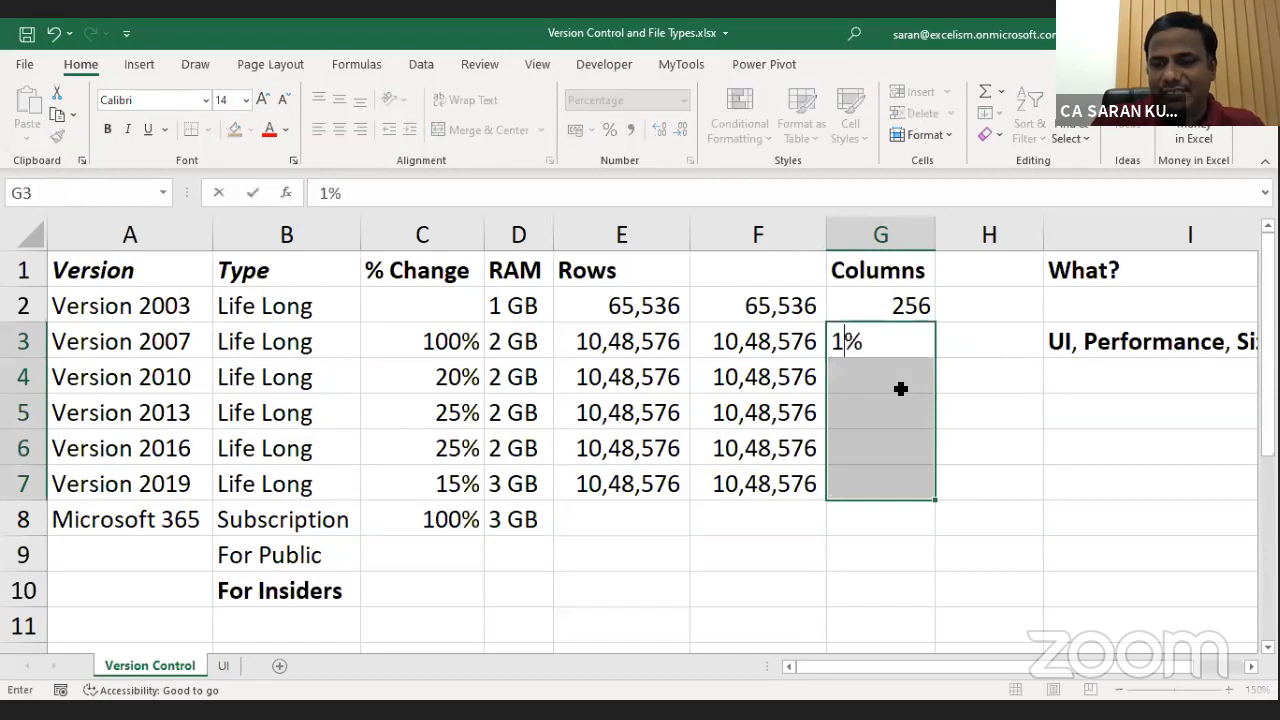
text(84)
key(ctrl+Return)
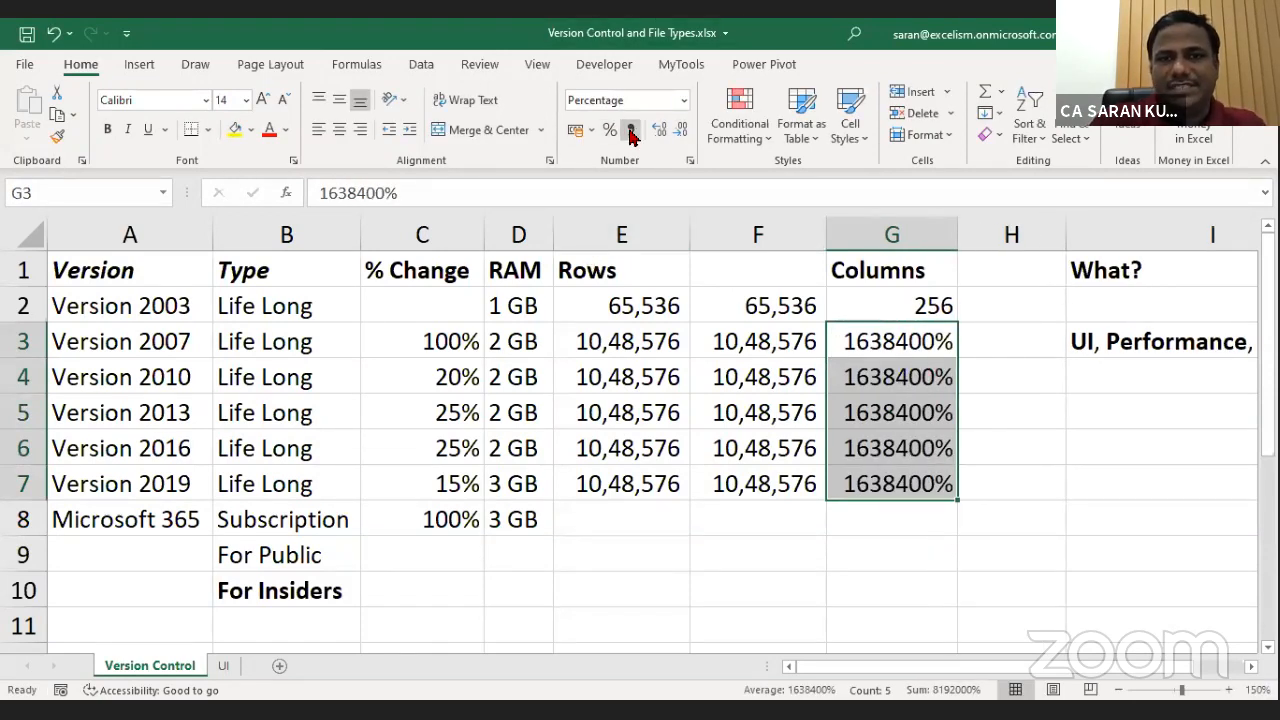
click(630, 130)
click(683, 133)
click(683, 133)
Enter the helper value =2^8 in H2 beside the 2003 column count.
key(Right)
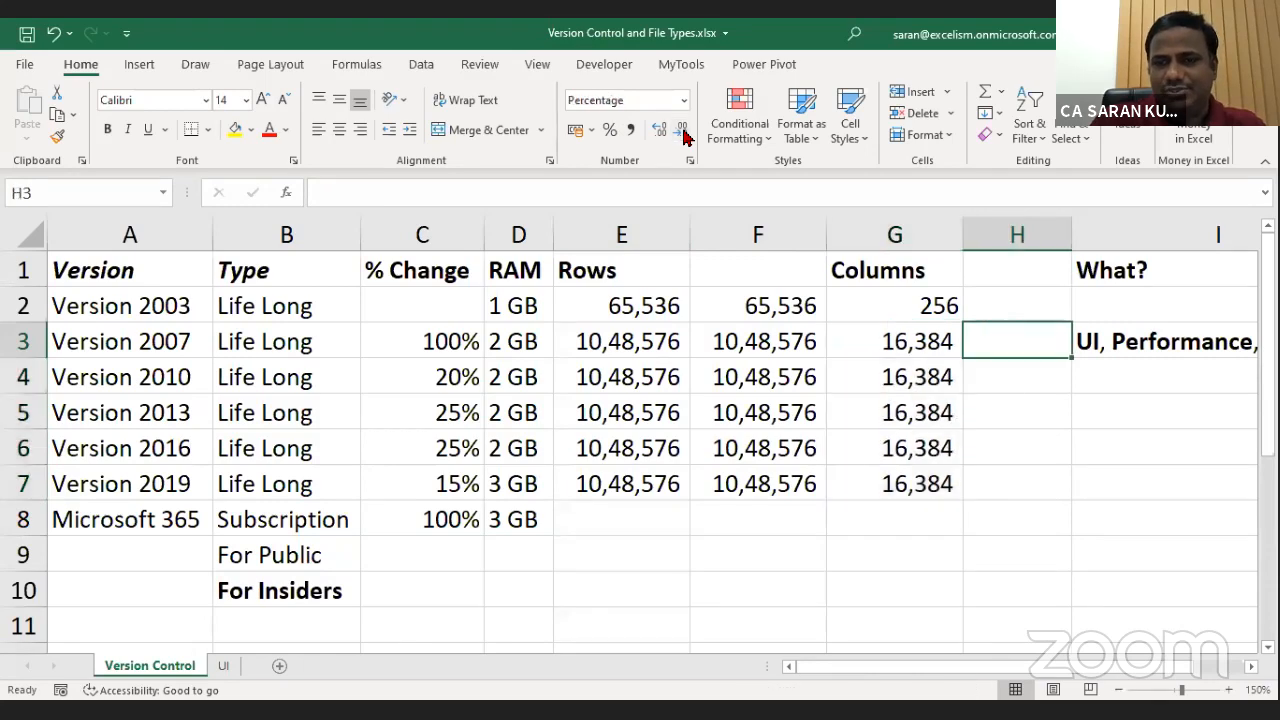
key(Right)
key(Left)
key(Left)
key(Up)
key(Right)
text(=2)
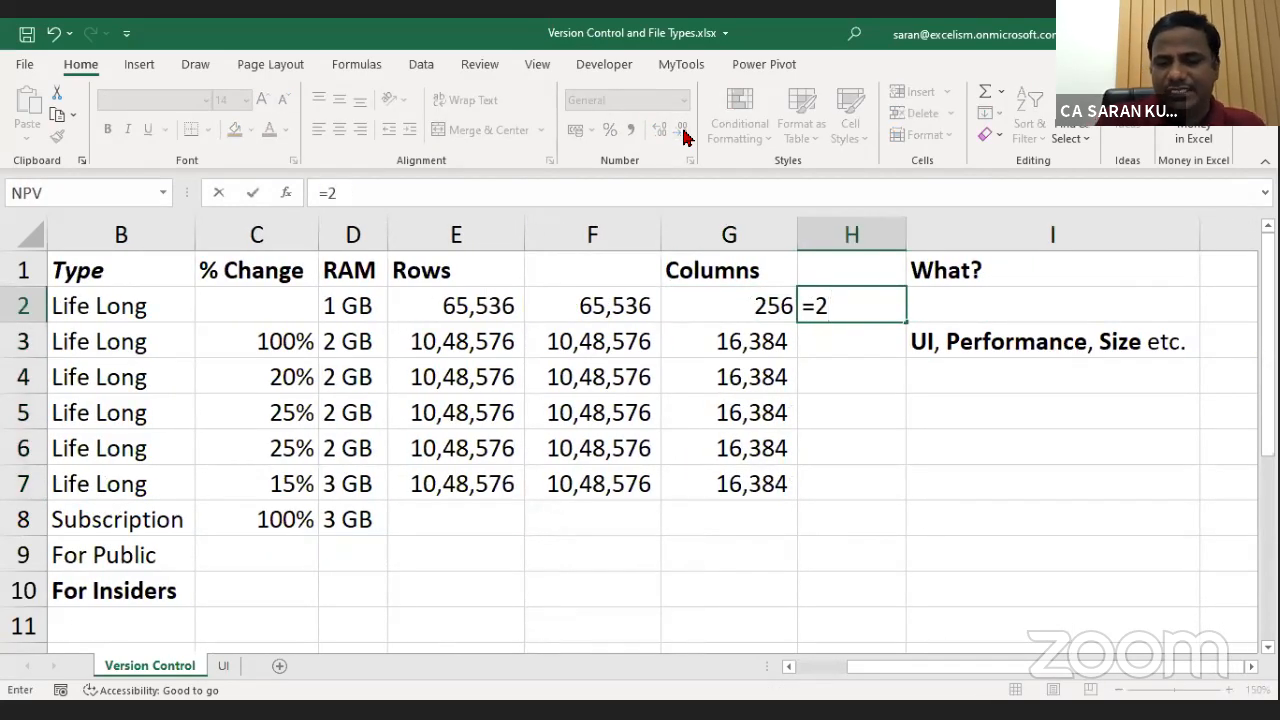
text(^8)
key(Return)
Fill the text 2^14 into H3:H7.
key(shift+Down)
key(shift+Down)
key(shift+Down)
key(shift+Down)
key(shift+Down)
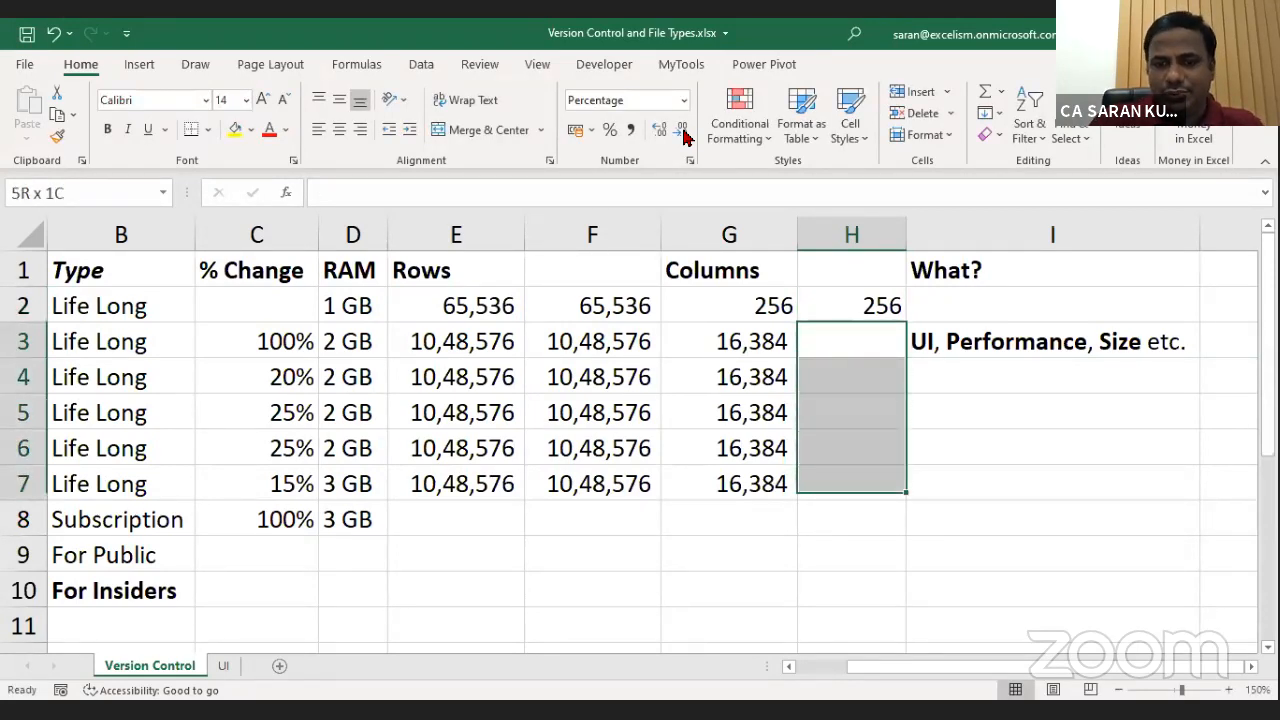
key(shift+Up)
text(2$)
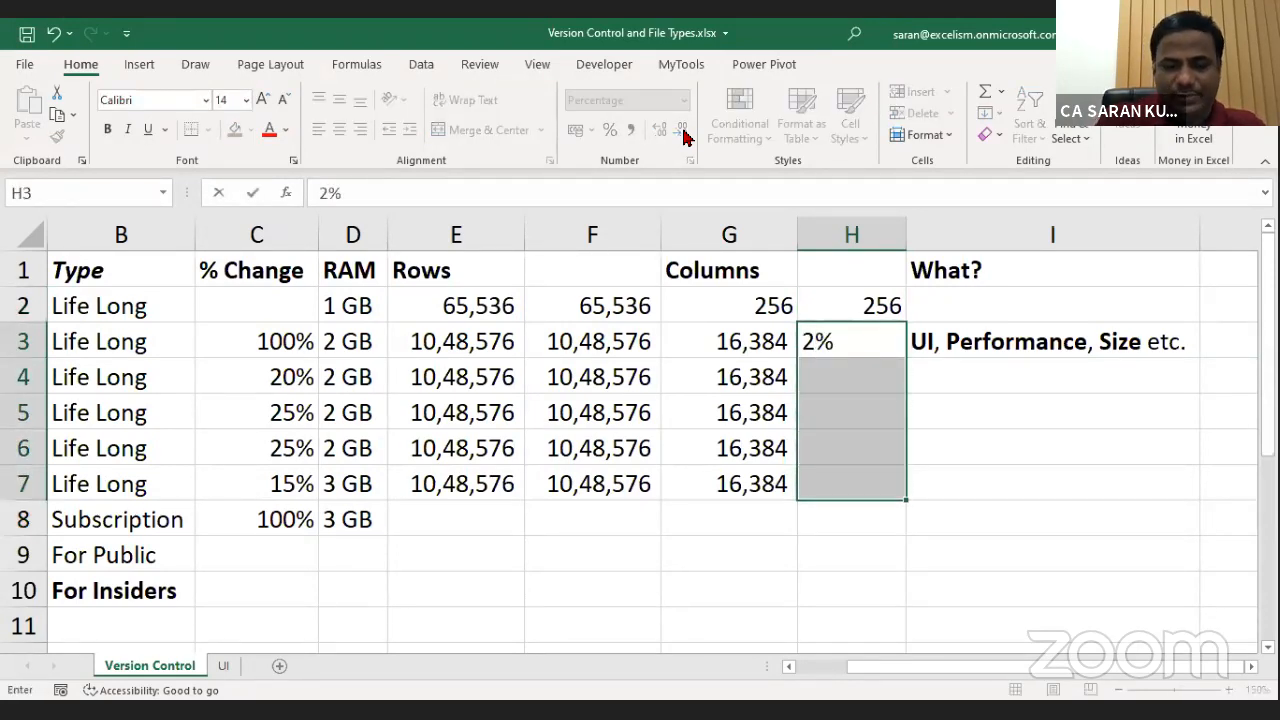
key(BackSpace)
key(BackSpace)
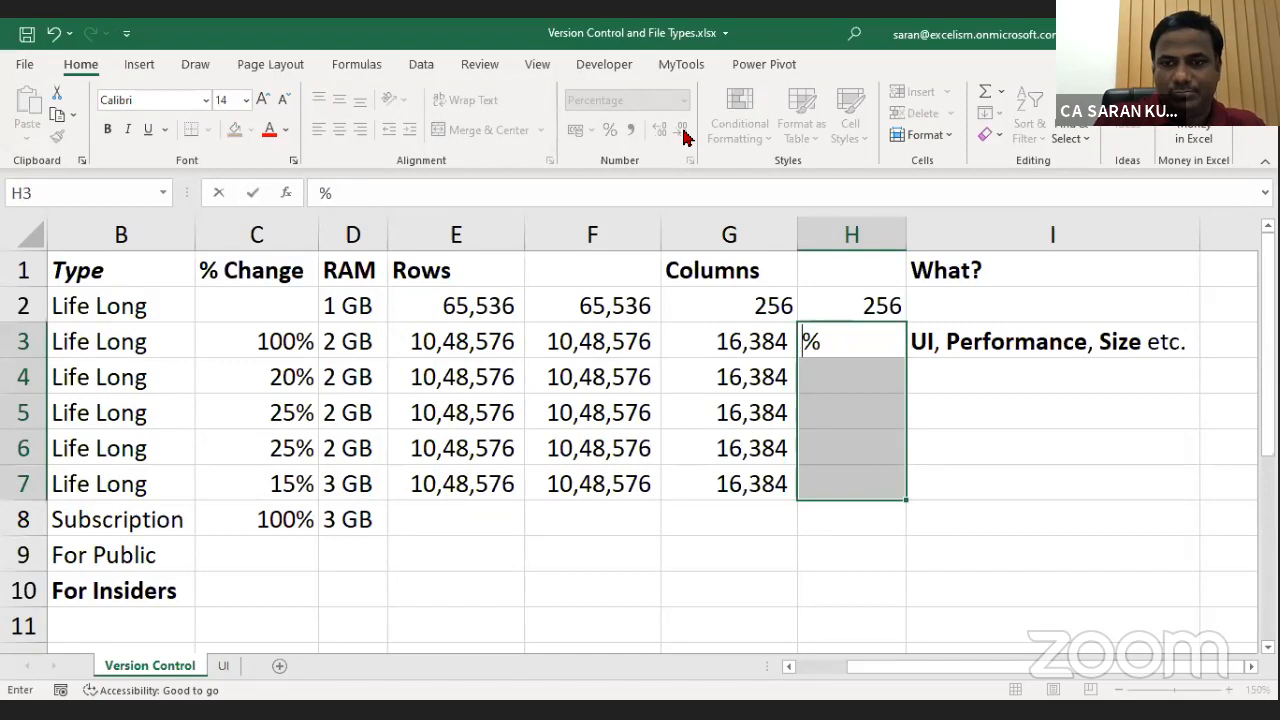
key(Delete)
text(2^)
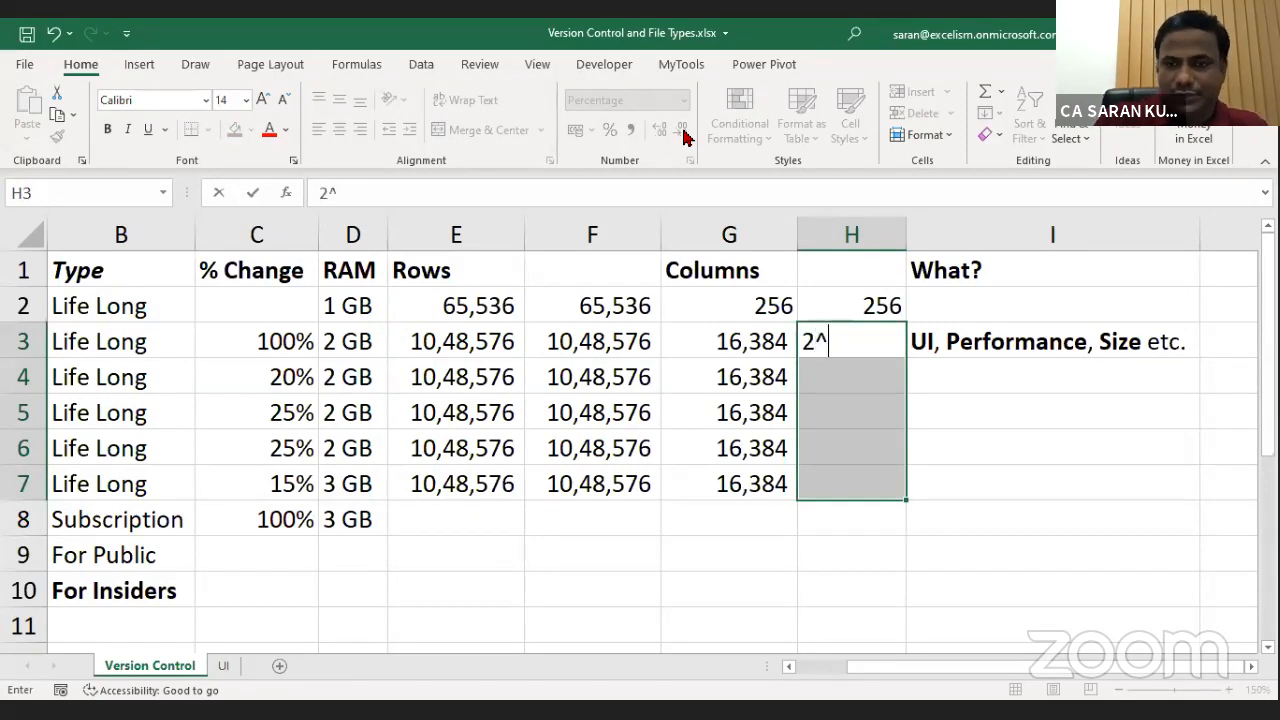
text(14)
key(ctrl+Return)
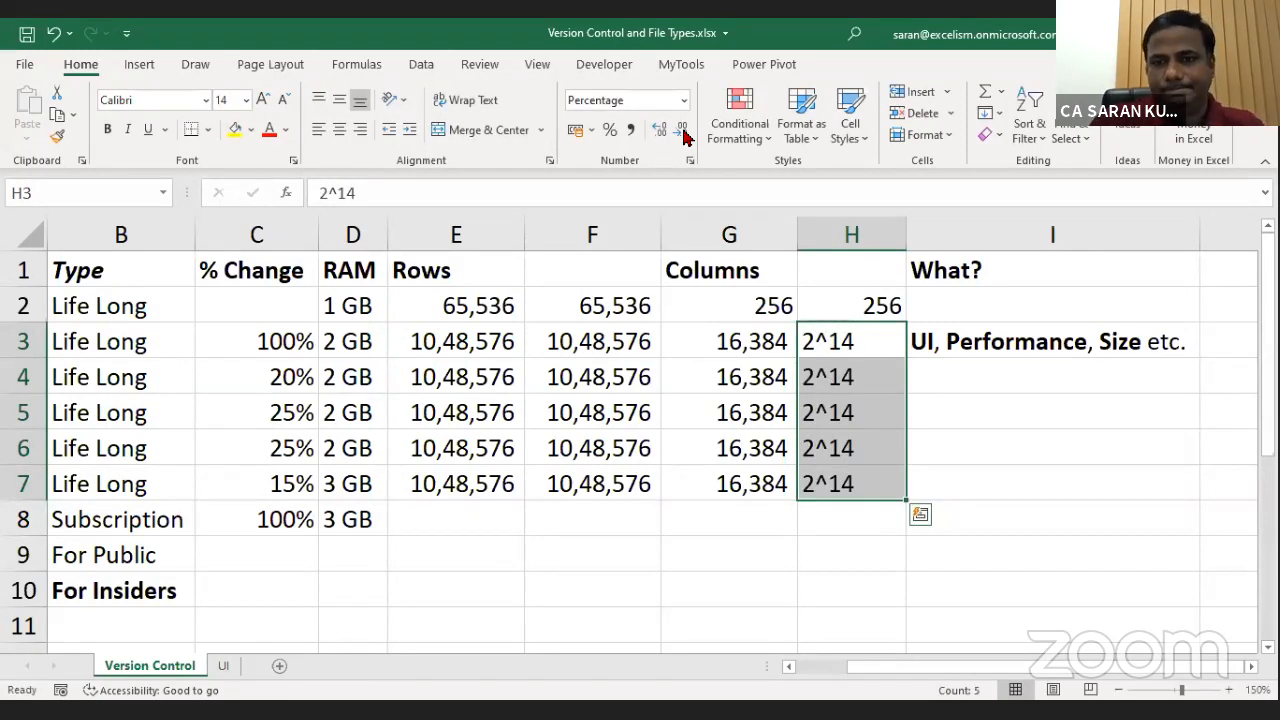
Review the finished table and return to cell B2.
key(Up)
key(Right)
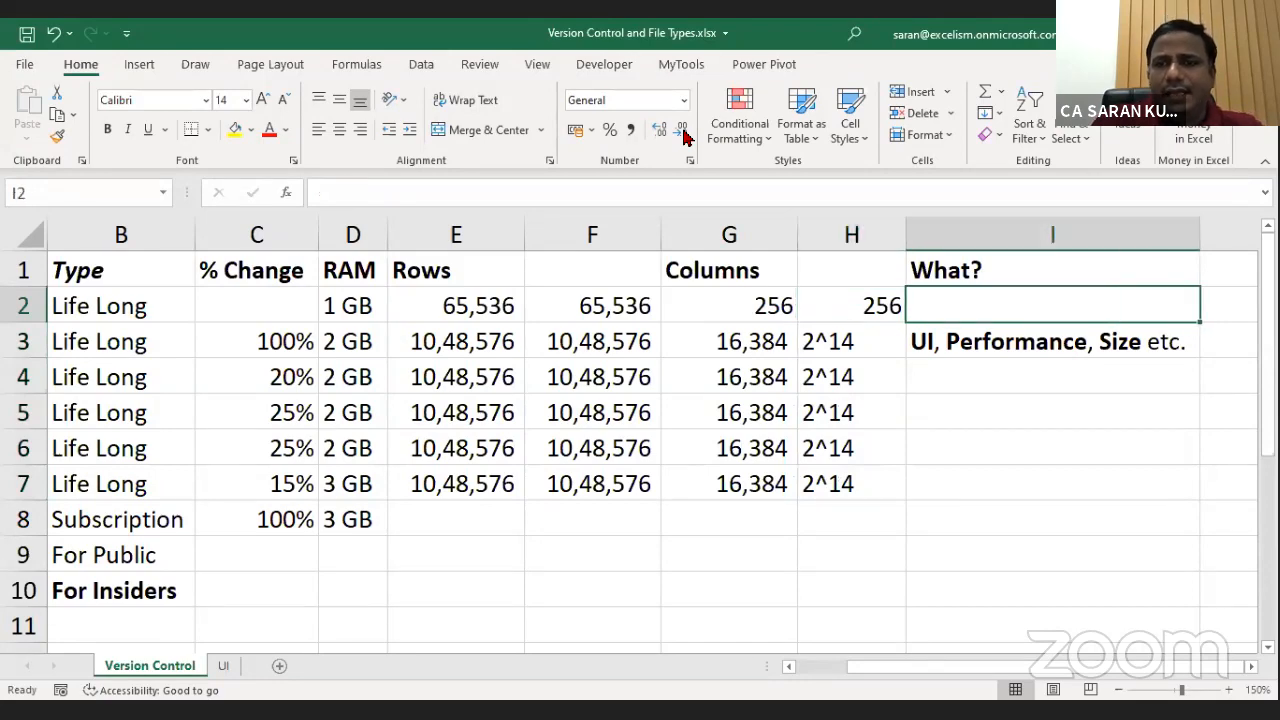
key(Right)
key(Right)
key(Left)
key(Left)
key(Down)
key(Left)
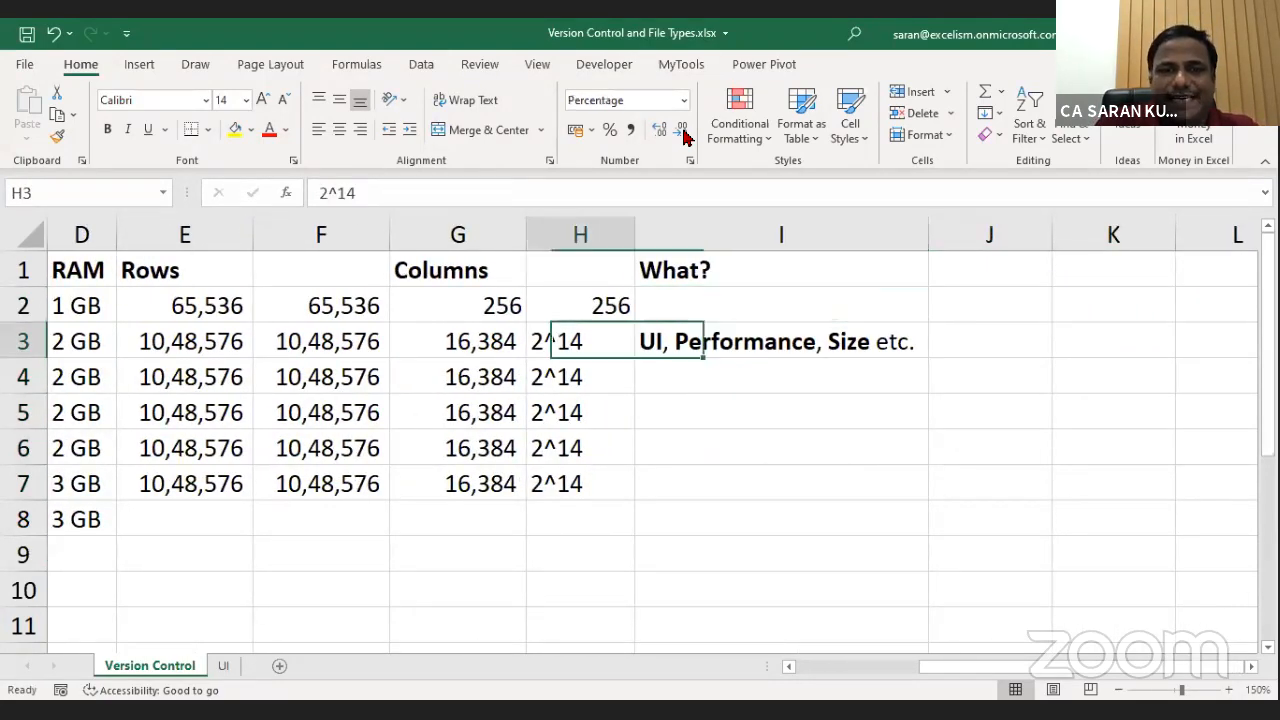
key(Home)
key(Up)
key(Right)
key(Right)
key(Right)
key(Right)
key(Right)
key(Right)
key(Right)
key(Right)
key(Right)
key(Right)
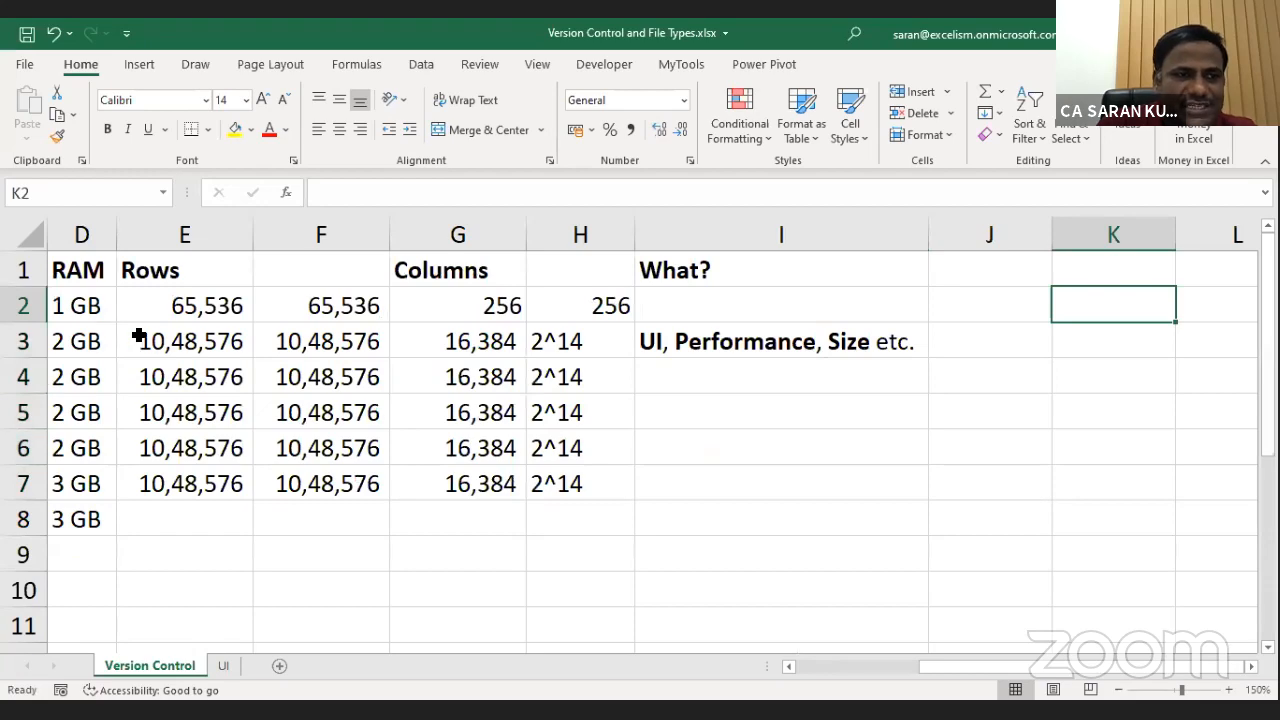
key(ctrl+Home)
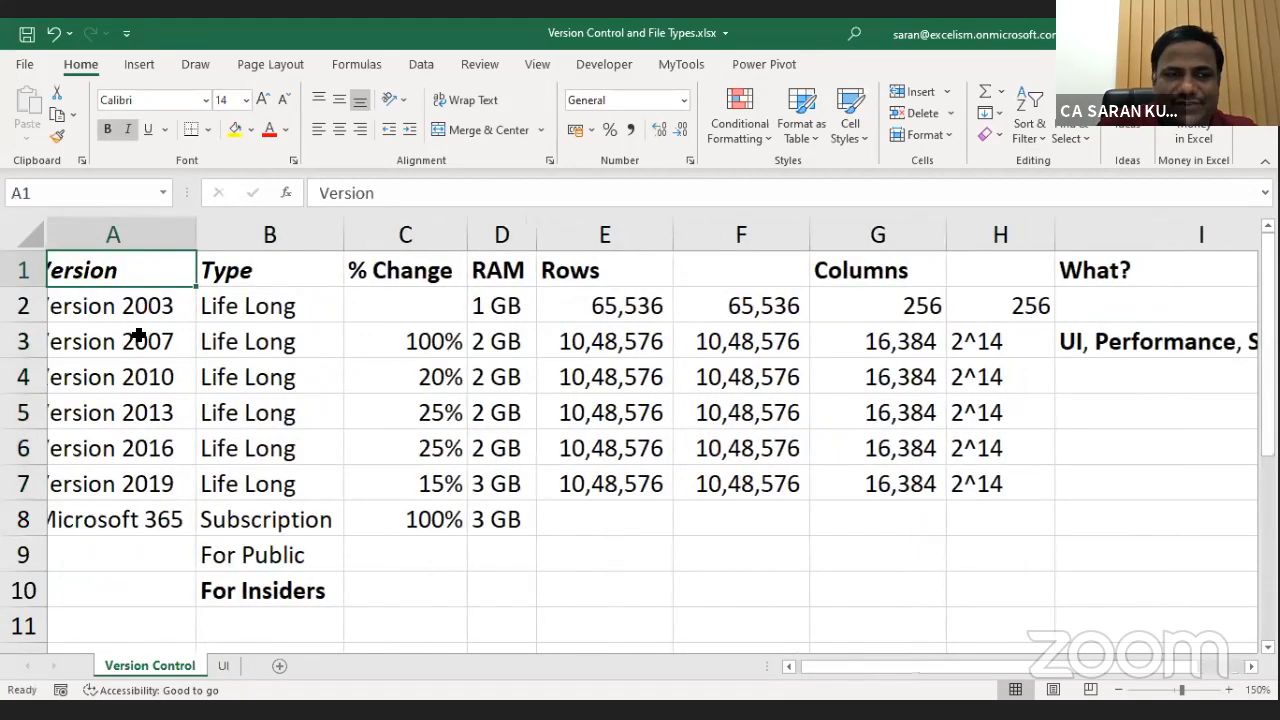
key(Down)
key(Right)
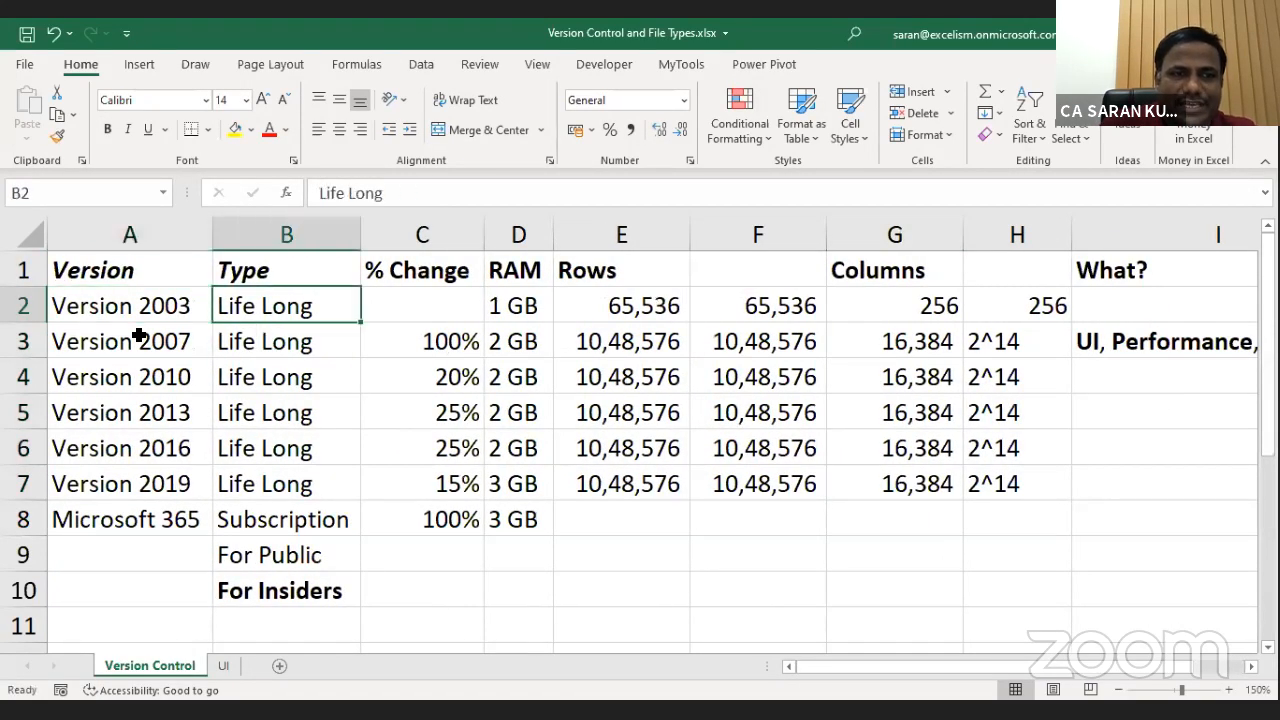
Freeze the top row of the Version Control sheet and scroll down to confirm the headers stay visible.
click(537, 66)
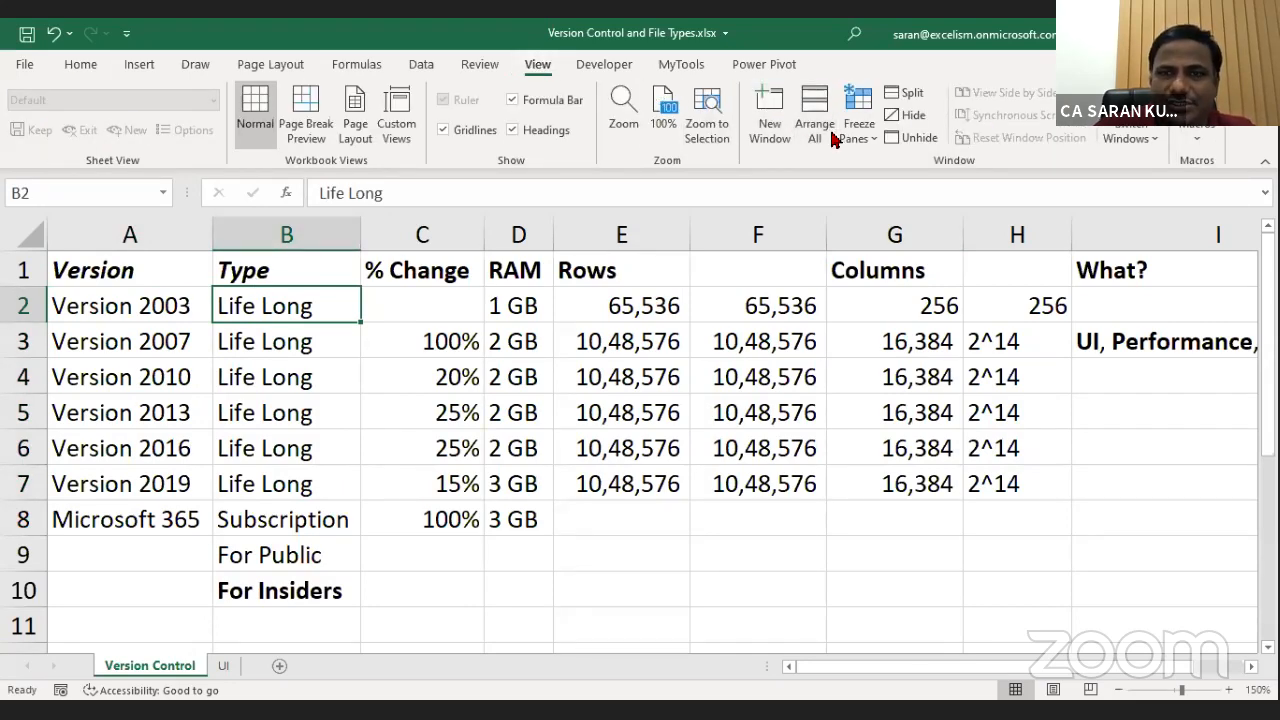
click(856, 128)
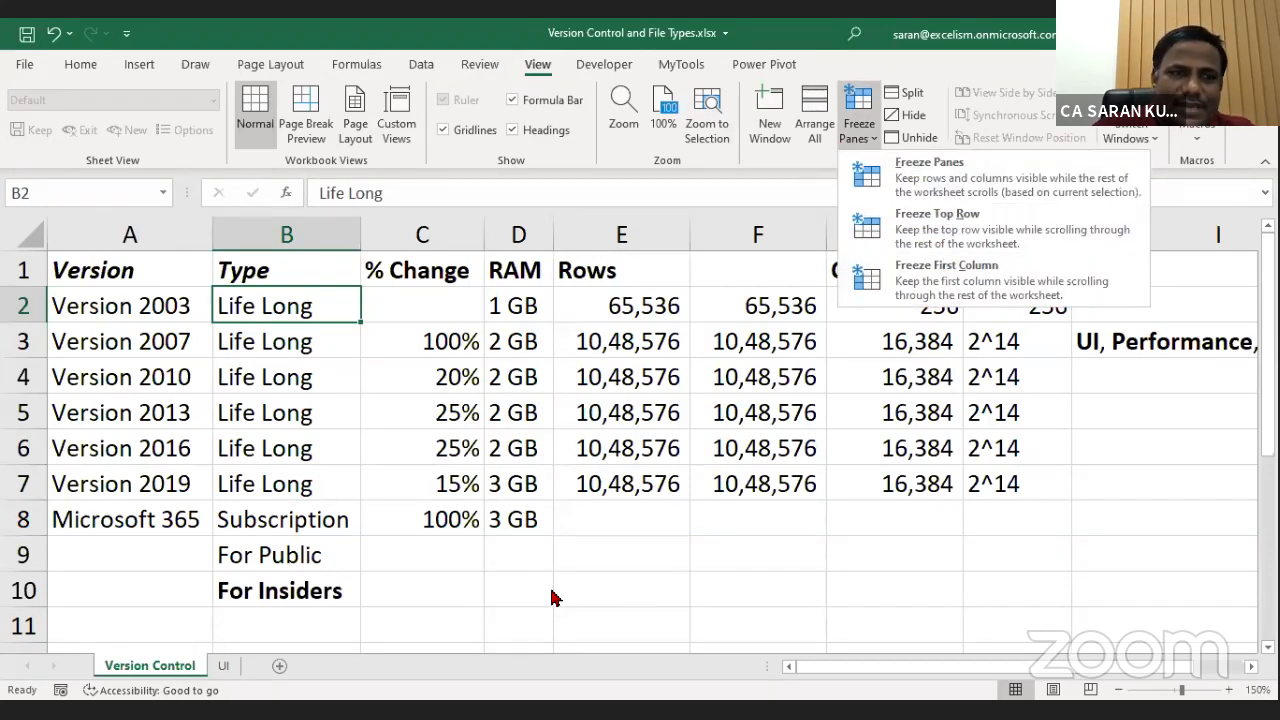
click(850, 145)
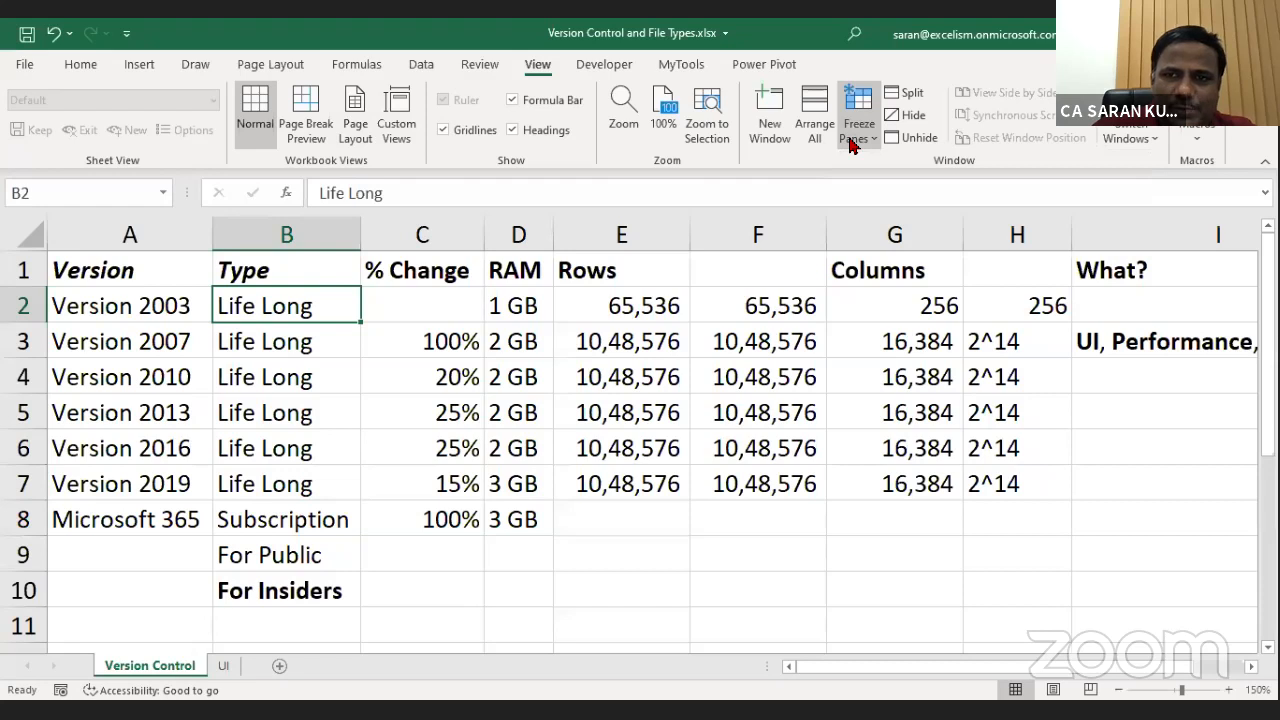
click(850, 145)
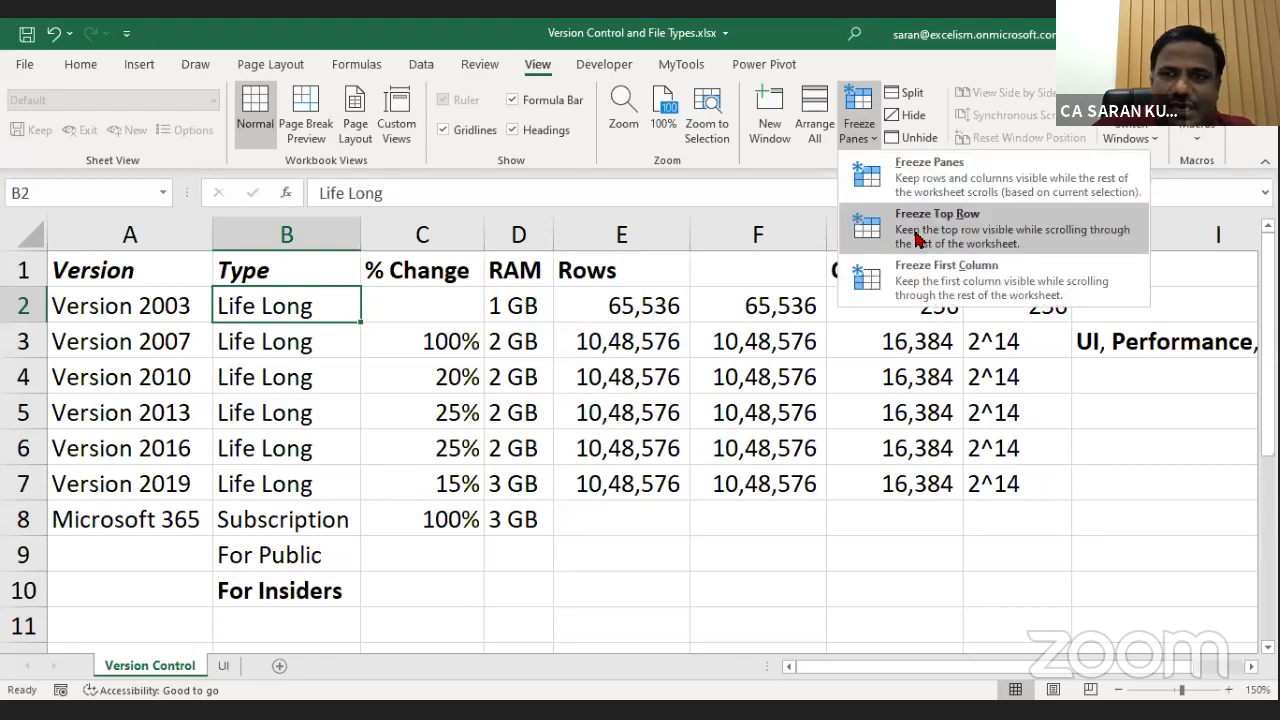
click(918, 240)
key(Down)
key(Down)
key(Down)
key(Down)
key(Down)
key(Down)
key(Down)
key(Down)
key(Down)
key(Down)
key(Down)
key(Down)
key(Down)
key(Down)
key(Down)
key(Down)
key(Down)
key(Down)
key(Down)
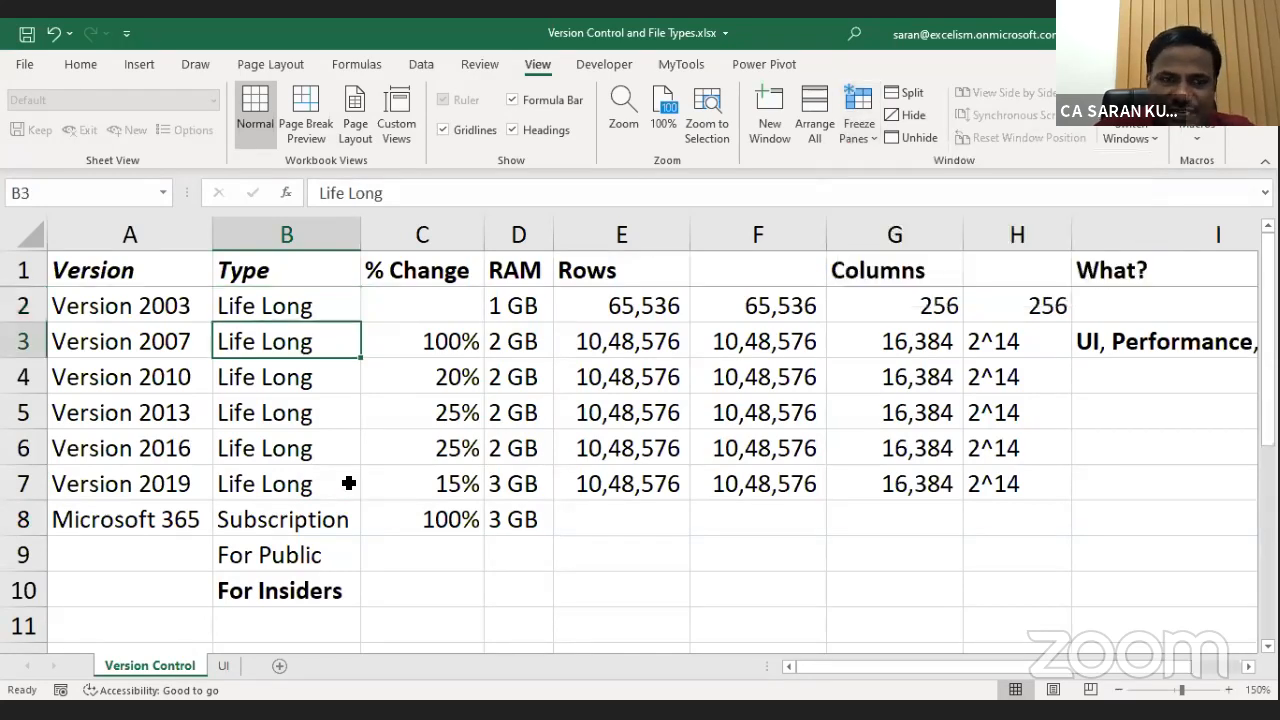
key(Down)
key(Down)
key(Down)
key(Down)
key(Down)
key(Down)
key(Down)
key(Down)
key(Down)
key(Down)
key(Down)
key(Down)
key(Down)
key(Down)
key(Down)
key(Down)
key(Down)
key(Down)
key(Down)
key(Down)
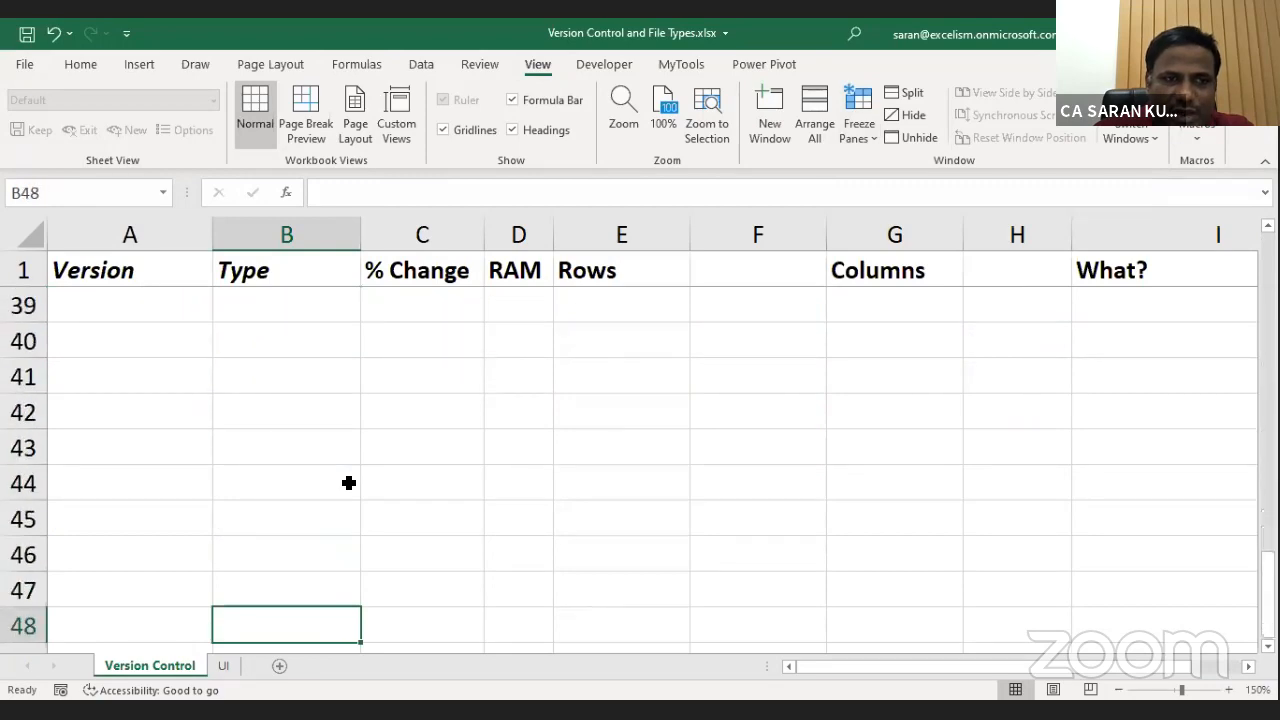
key(ctrl+Up)
key(ctrl+Up)
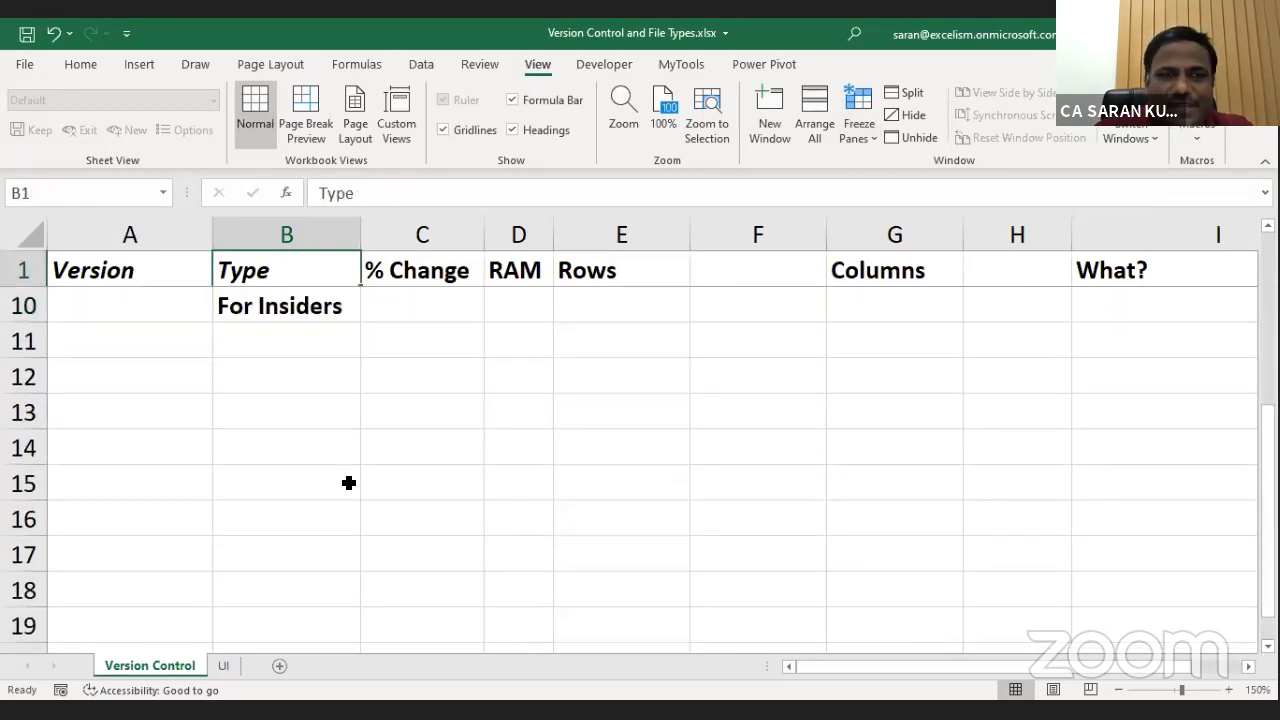
key(Down)
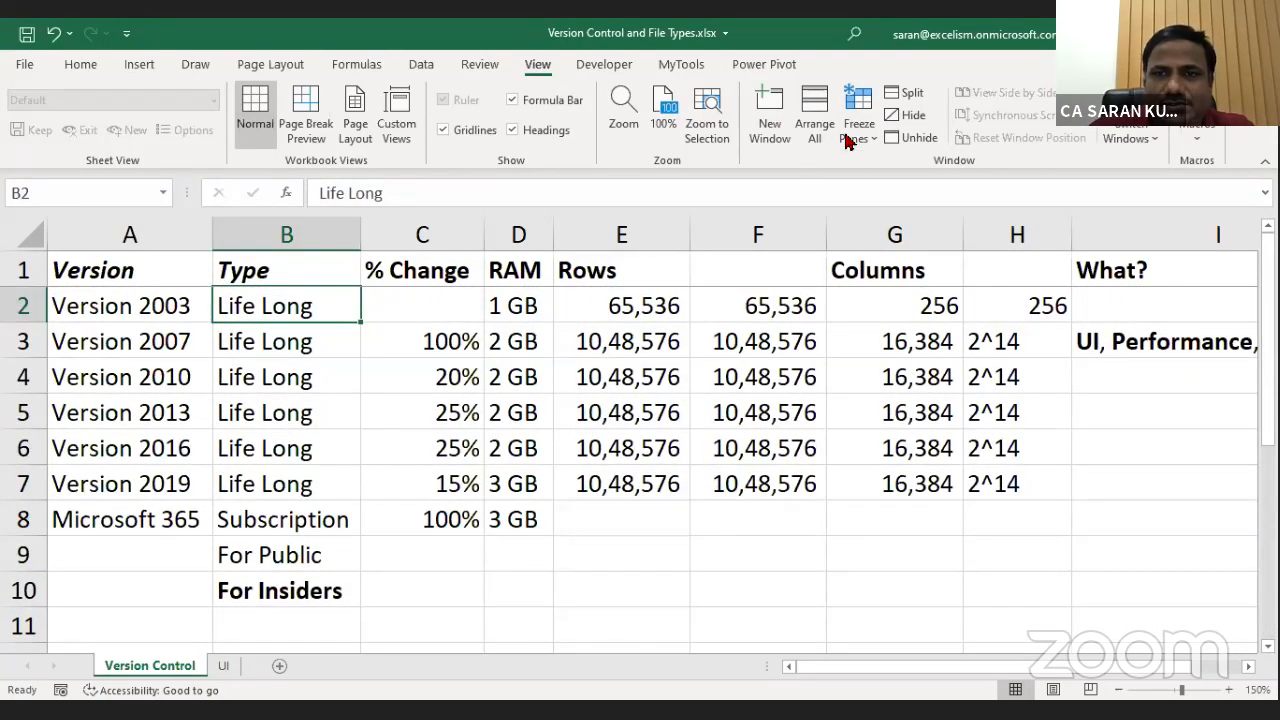
Freeze the first column, test it by moving right along row 2, then return to cell B2.
click(857, 133)
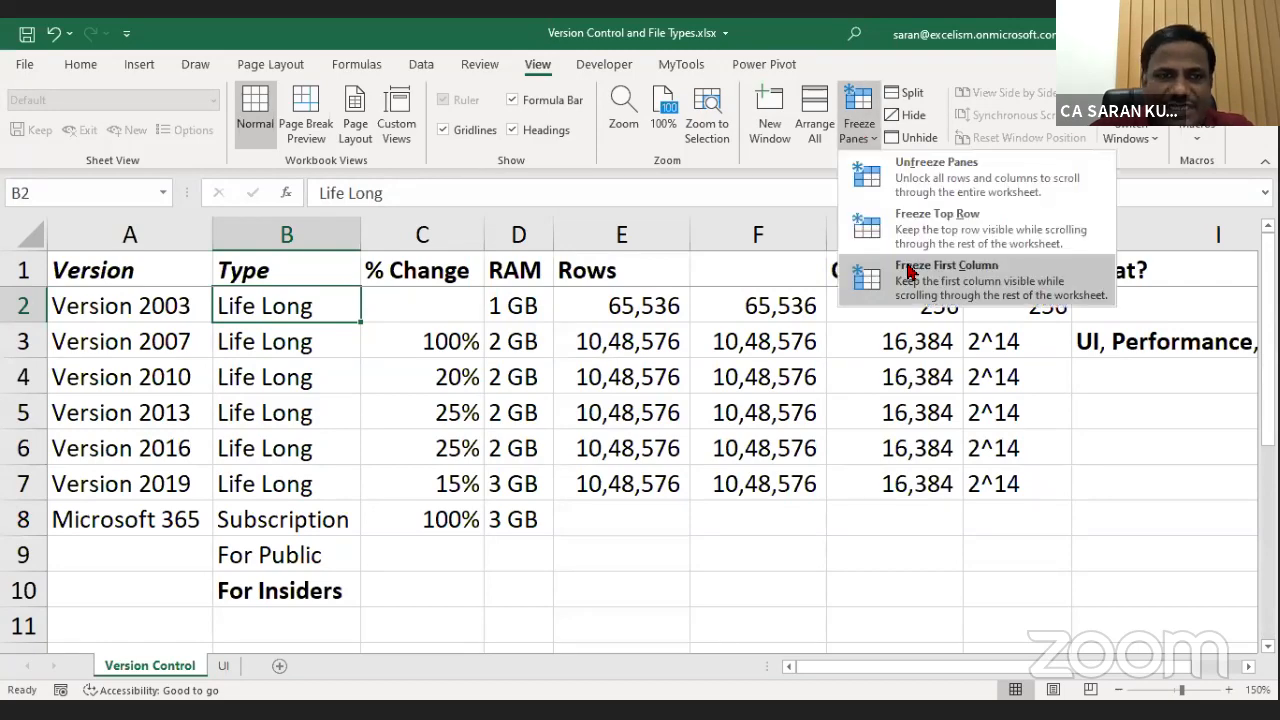
click(907, 266)
key(Right)
key(Right)
key(Right)
key(Right)
key(Right)
key(Right)
key(Right)
key(Right)
key(Right)
key(Right)
key(Right)
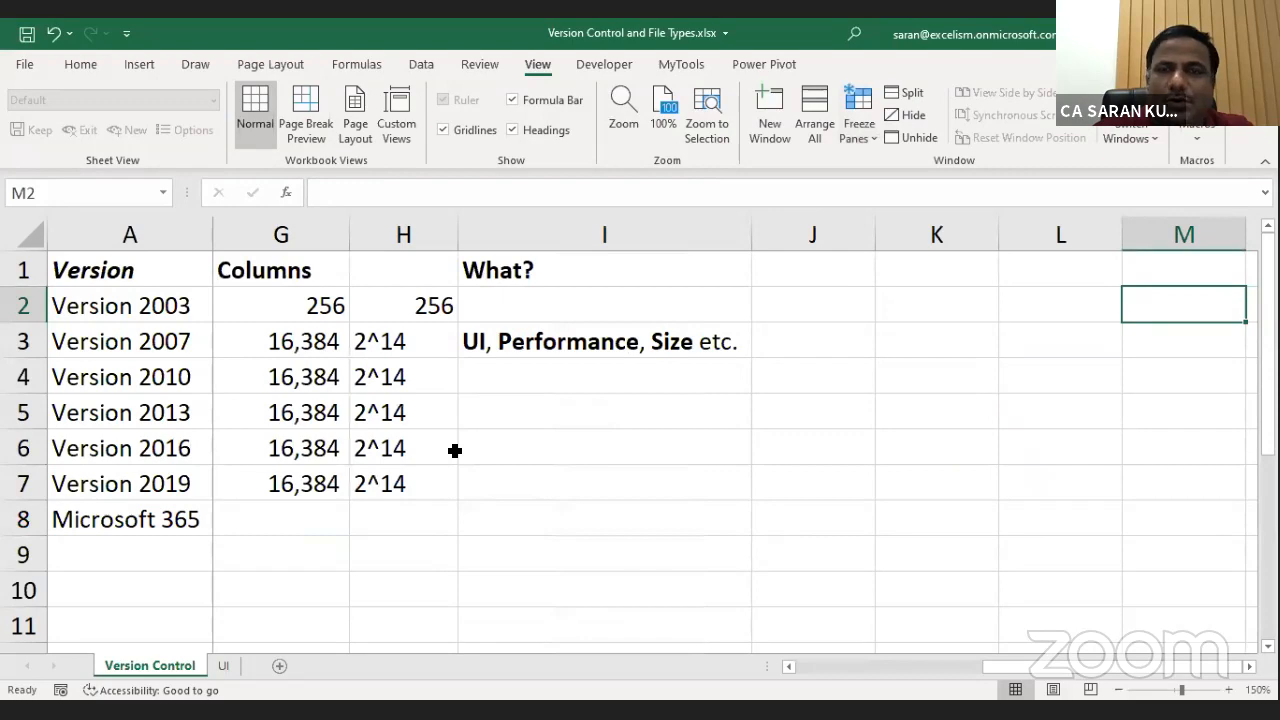
key(ctrl+Home)
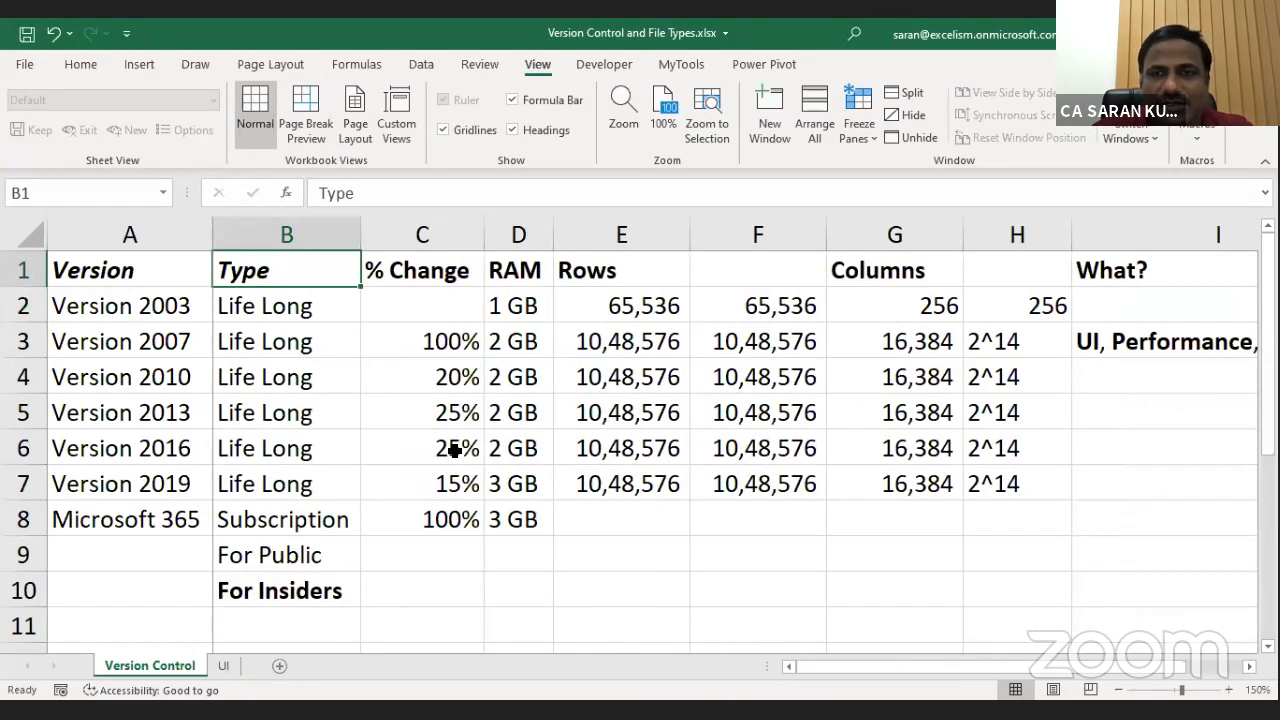
key(Down)
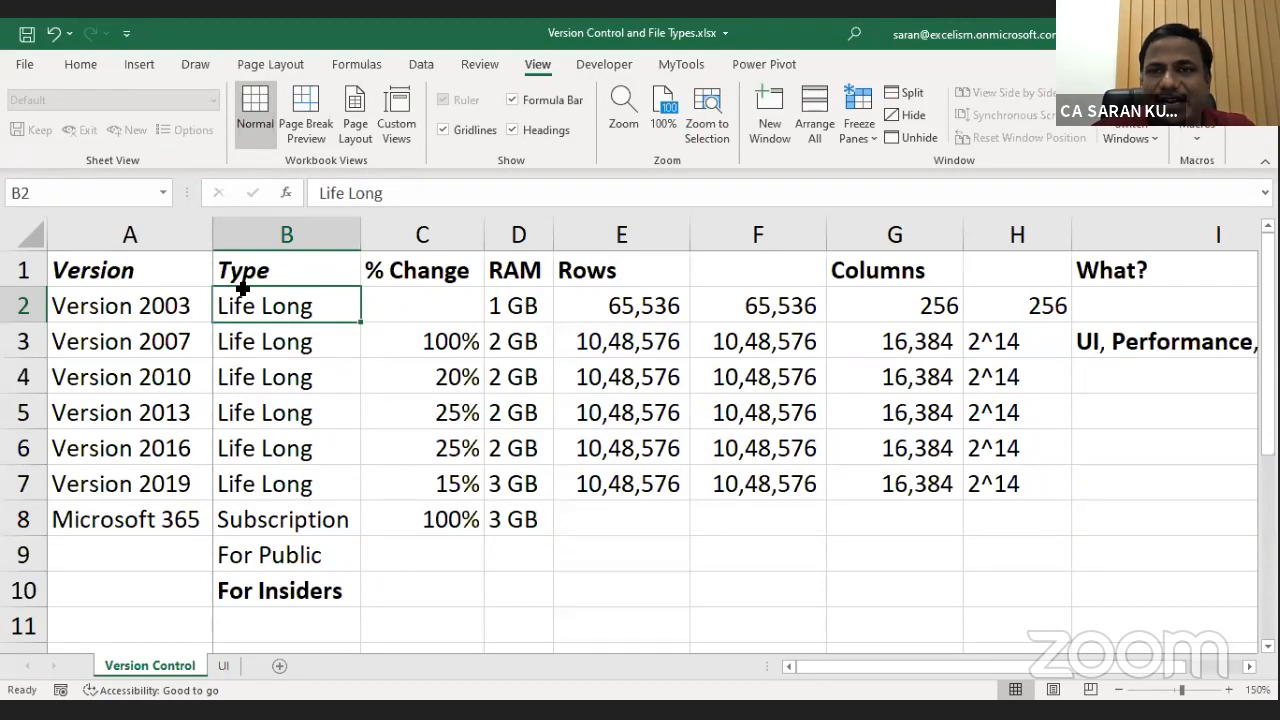
Unfreeze the first column, freeze panes at B2, and check the header row stays visible scrolling down.
click(858, 118)
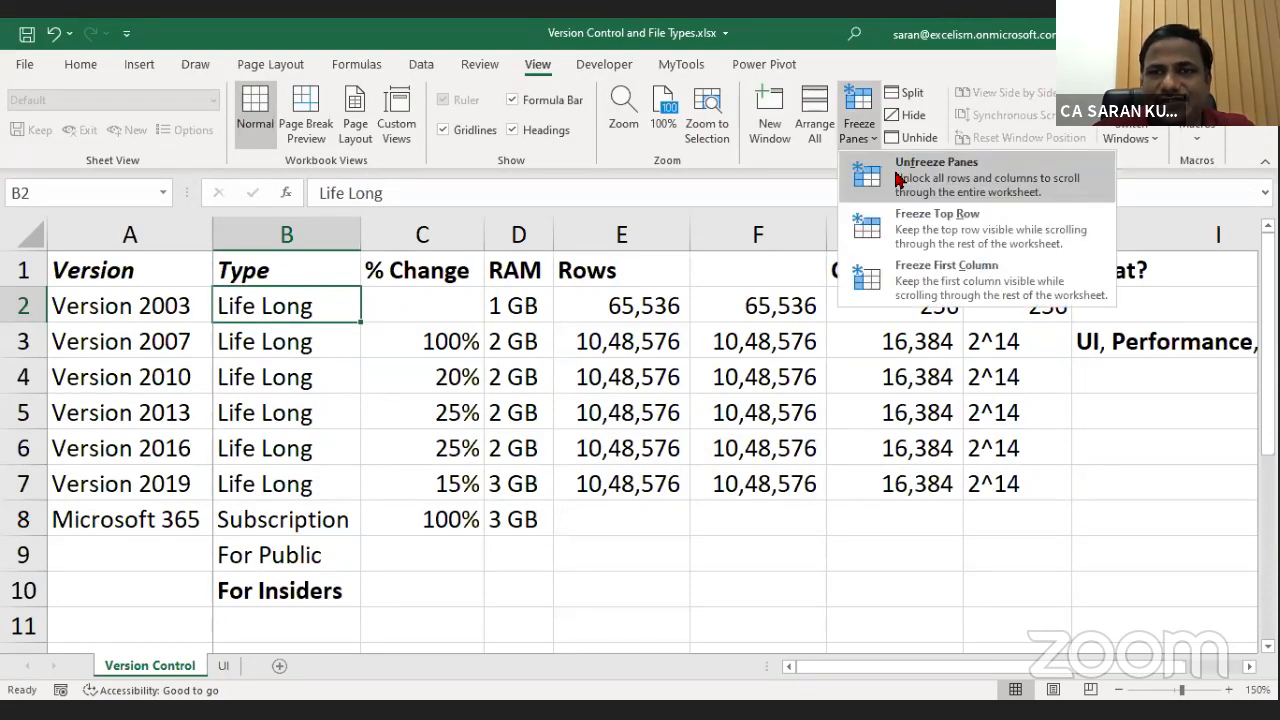
click(842, 110)
click(844, 114)
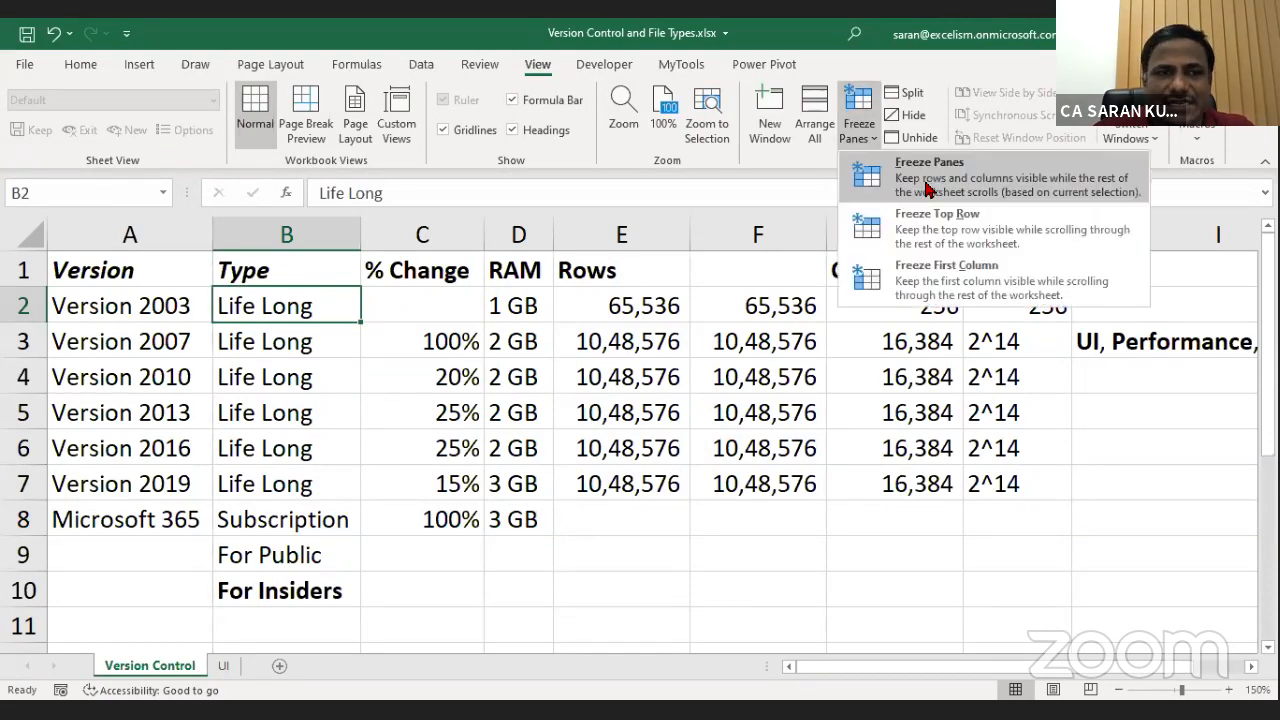
click(927, 188)
key(Down)
key(Down)
key(Down)
key(Down)
key(Down)
key(Down)
key(Down)
key(Down)
key(Down)
key(Down)
key(Down)
key(Down)
key(Down)
key(Down)
key(Down)
key(Down)
key(Down)
key(Down)
key(Down)
key(Down)
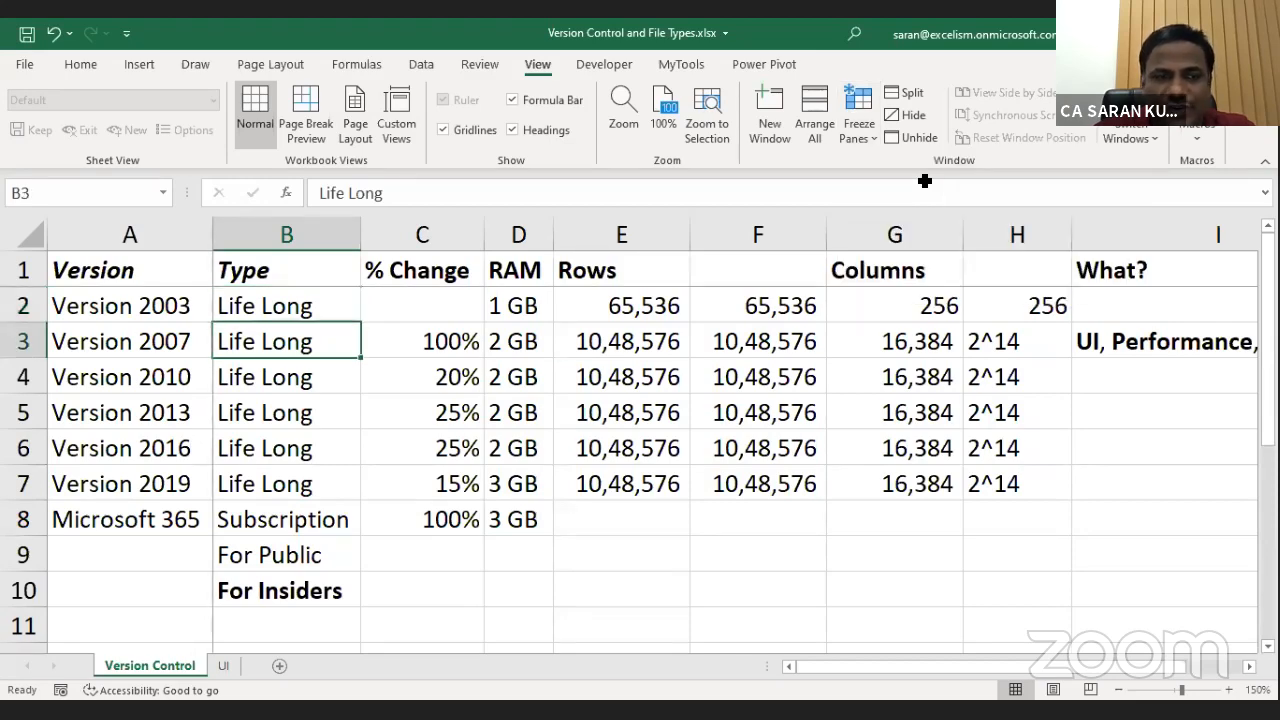
key(Down)
key(Down)
key(Down)
key(Down)
key(Down)
key(Down)
key(Down)
key(Down)
key(Up)
key(Up)
key(Up)
key(Up)
key(Up)
key(Up)
key(Up)
key(Up)
key(Up)
key(Up)
key(Up)
key(Up)
key(Up)
key(Up)
key(Up)
key(Up)
key(Up)
key(Up)
key(Up)
key(Up)
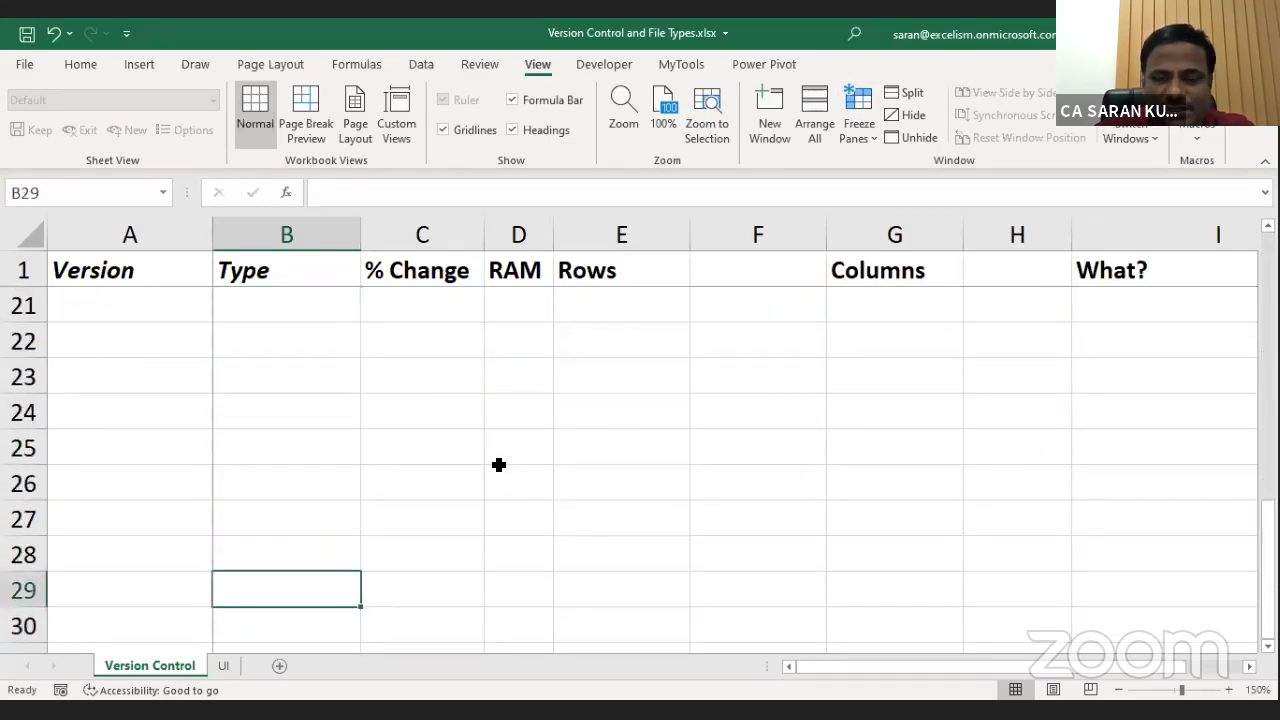
Move across the columns to check the Version column stays fixed, ending on cell I4.
key(Right)
key(Right)
key(Right)
key(Right)
key(Right)
key(Right)
key(Right)
key(Right)
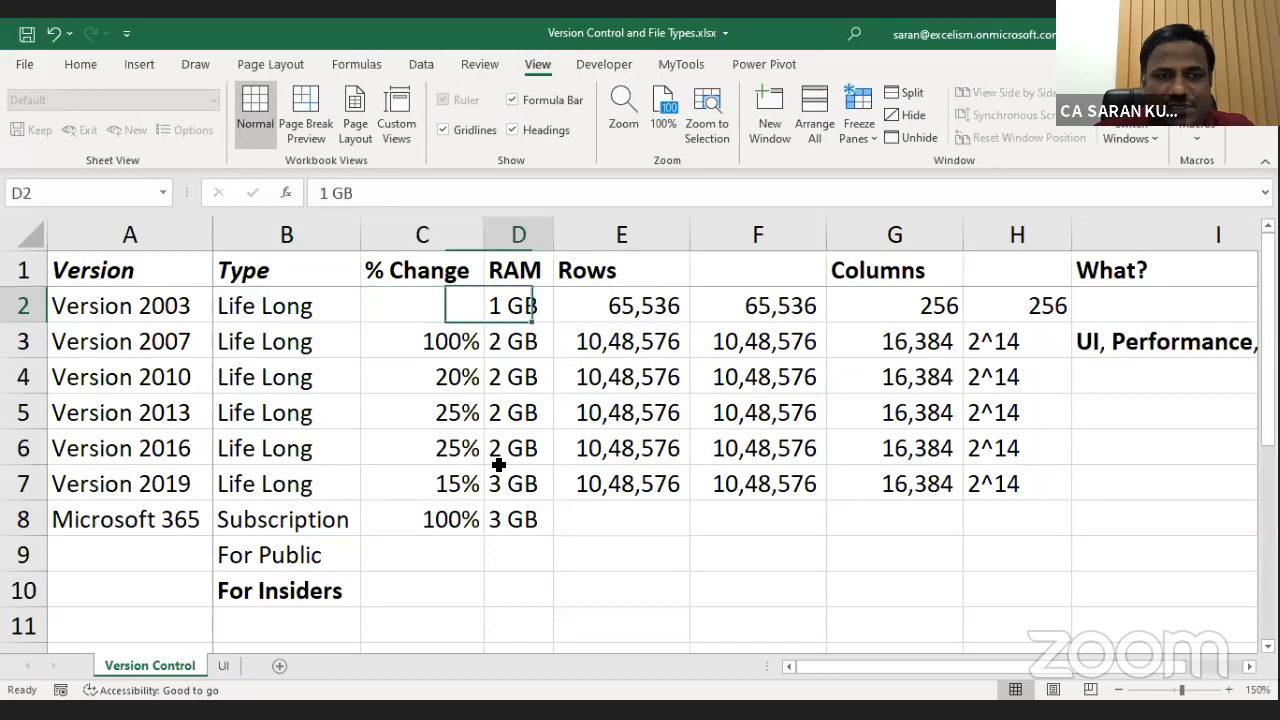
key(Right)
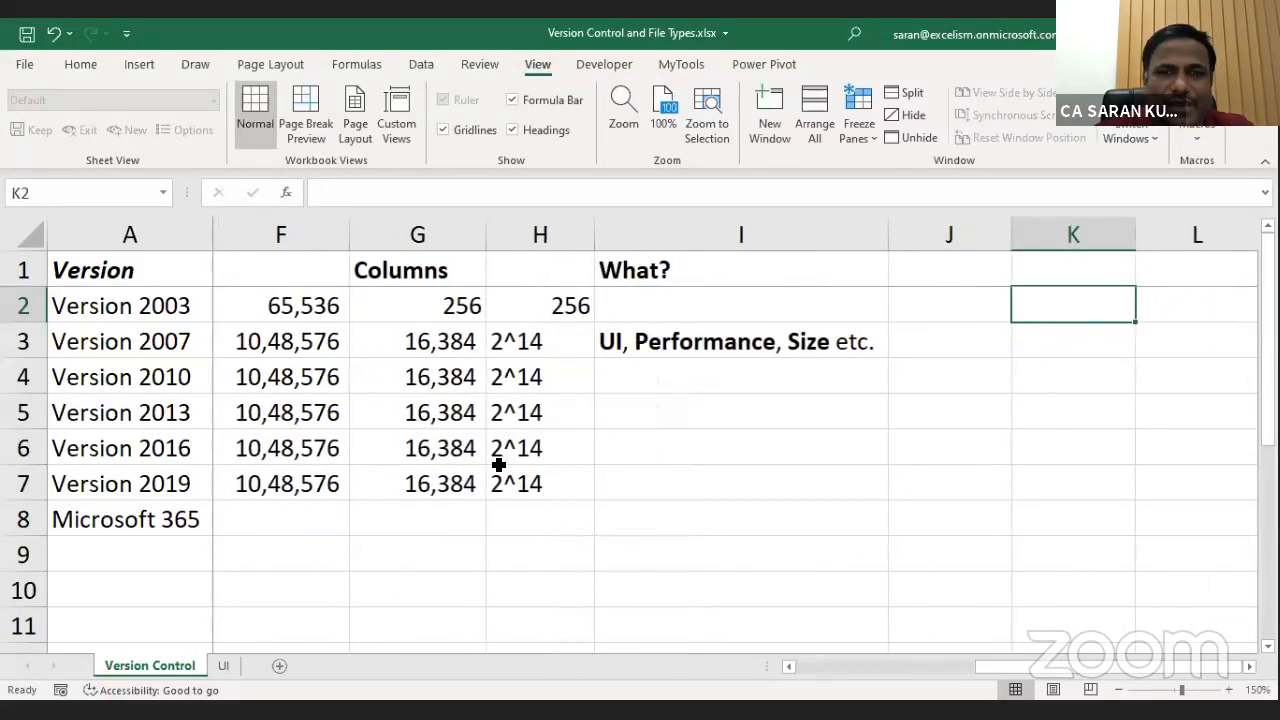
key(Left)
key(Left)
key(Left)
key(Down)
key(Right)
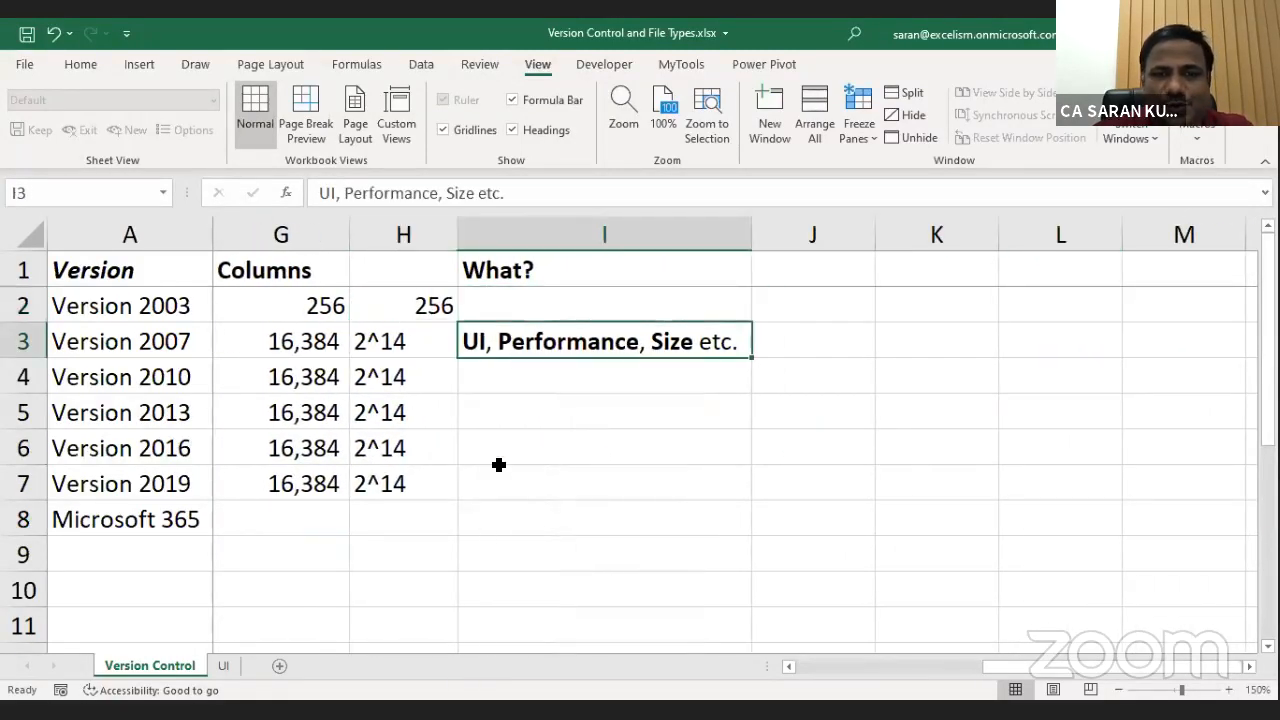
key(Left)
key(Left)
key(Left)
key(Left)
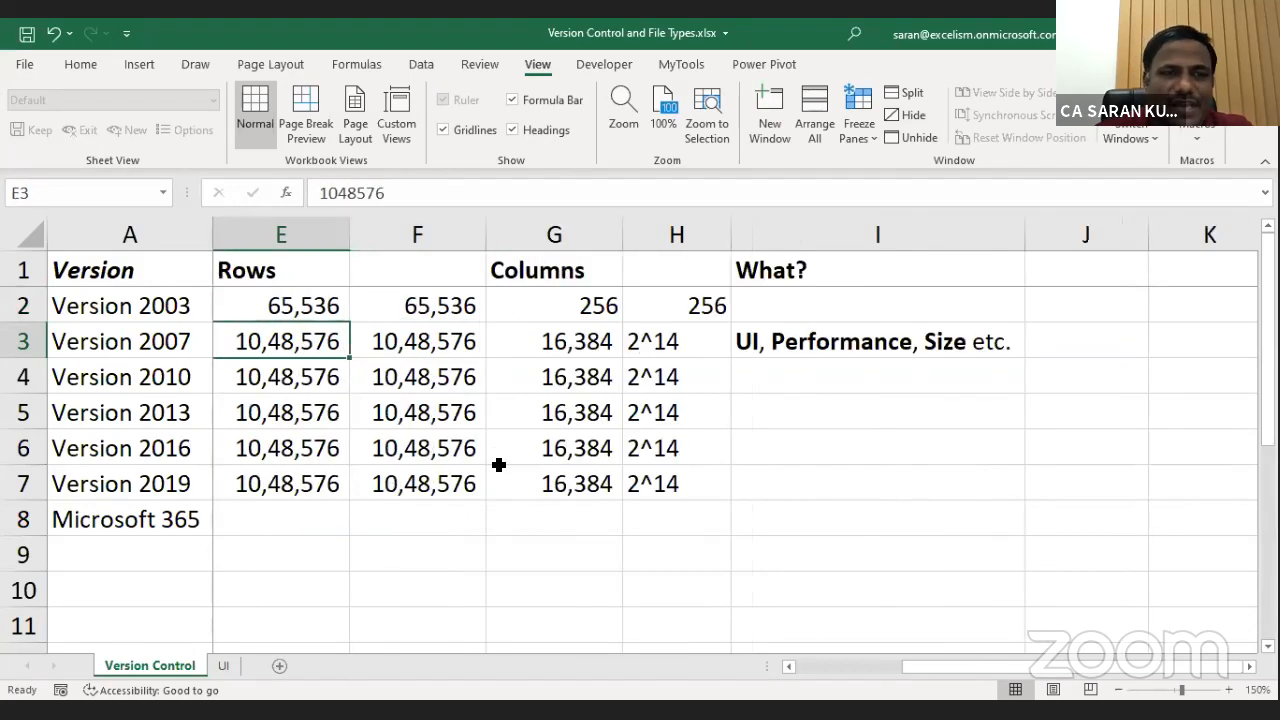
key(Right)
key(Right)
key(Right)
key(Right)
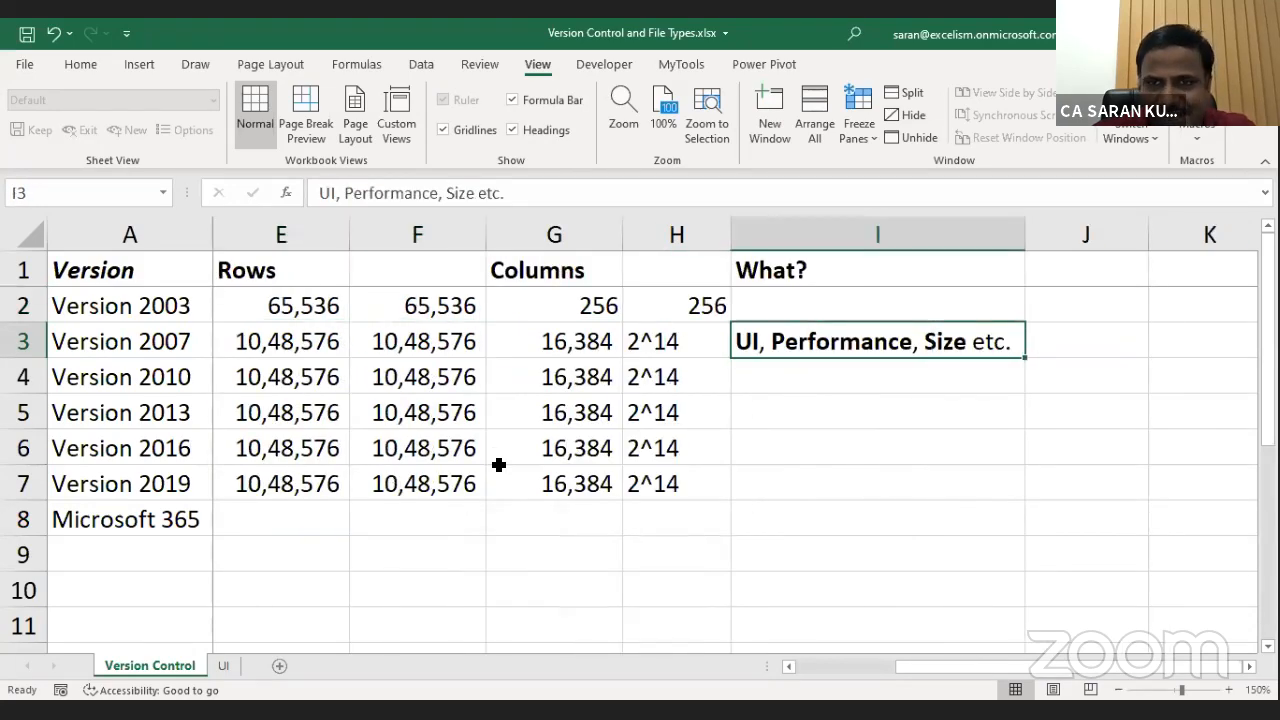
key(ctrl+Right)
key(ctrl+Left)
key(Left)
key(Right)
key(Down)
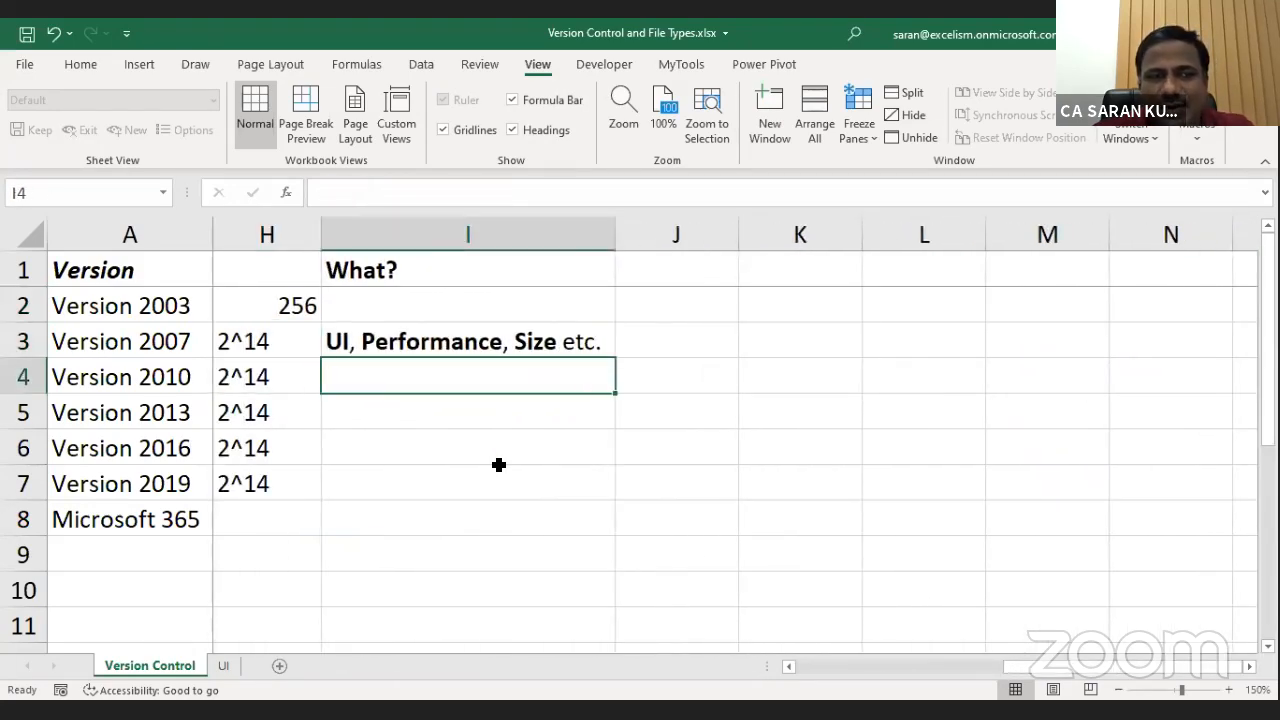
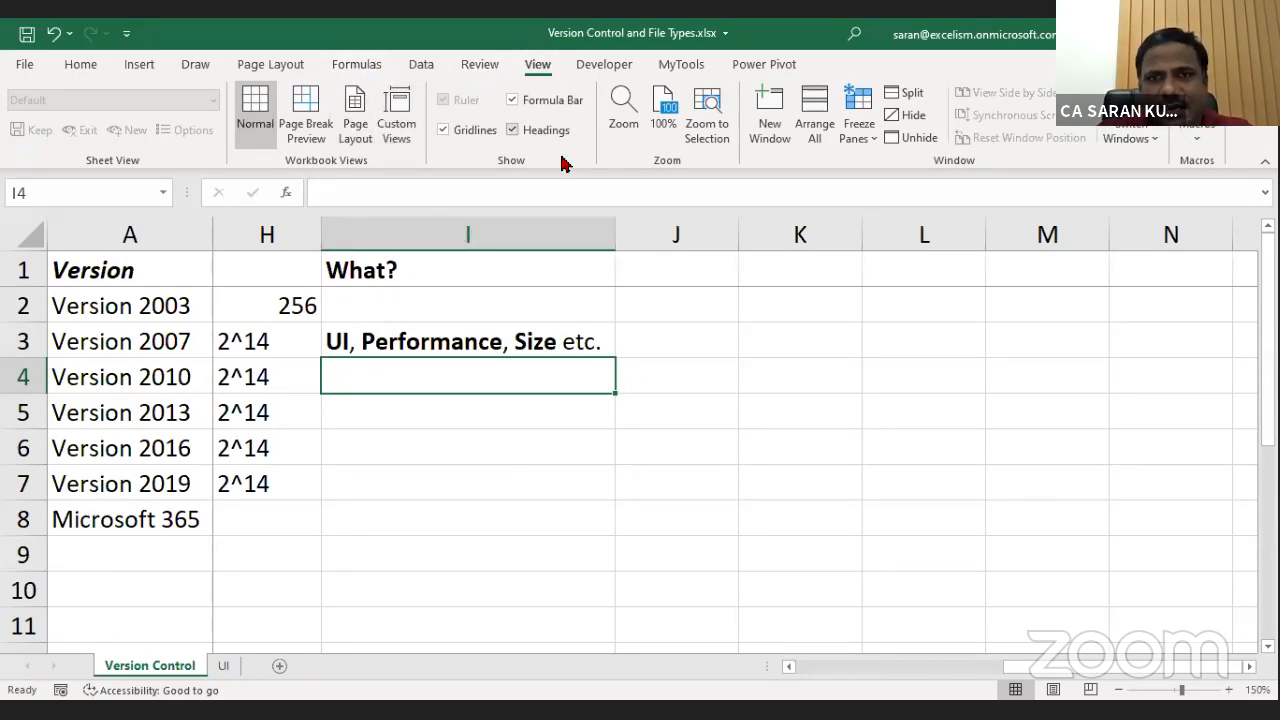
Show the Insert tab tools, then select the Version 2003 entry and the Version header cell.
click(139, 64)
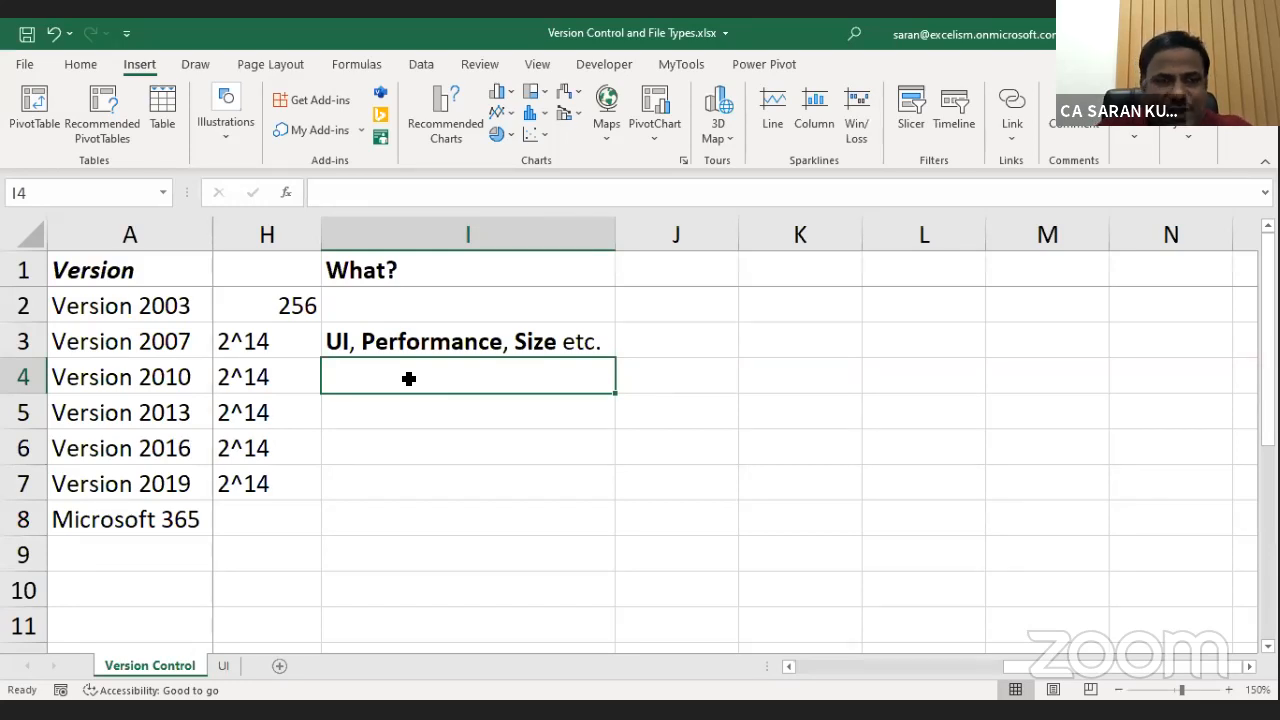
click(127, 291)
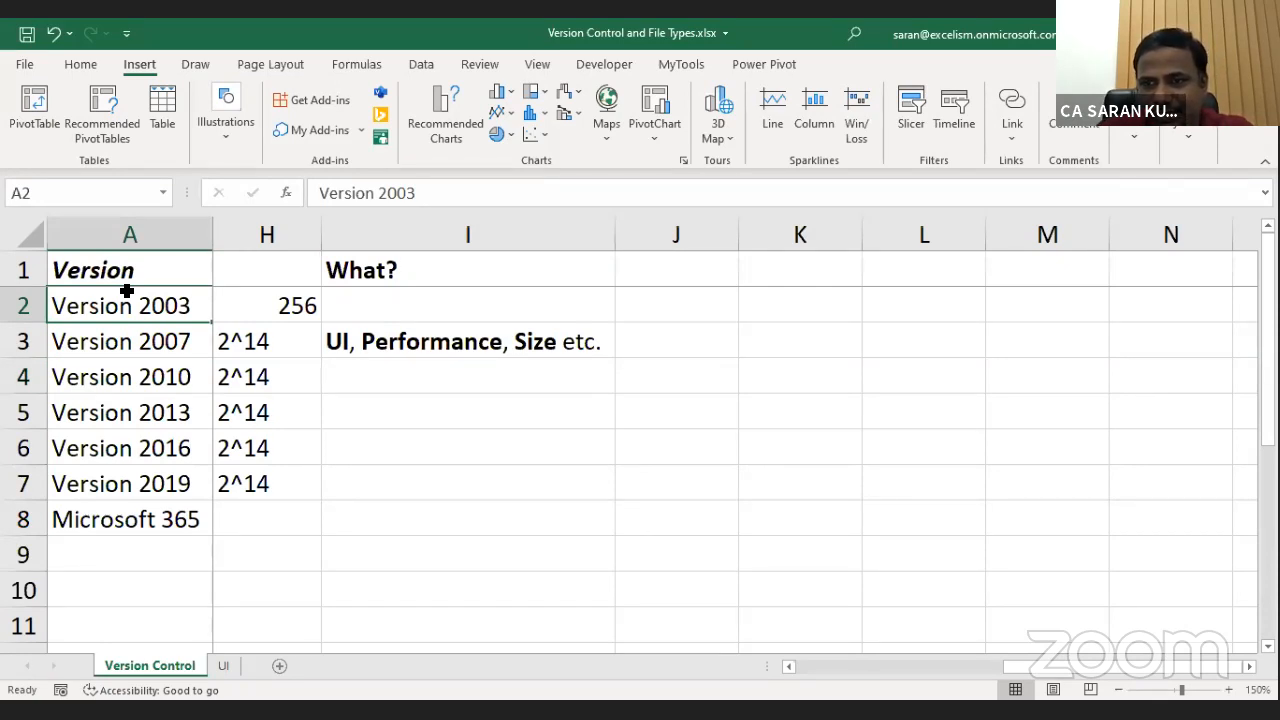
click(103, 266)
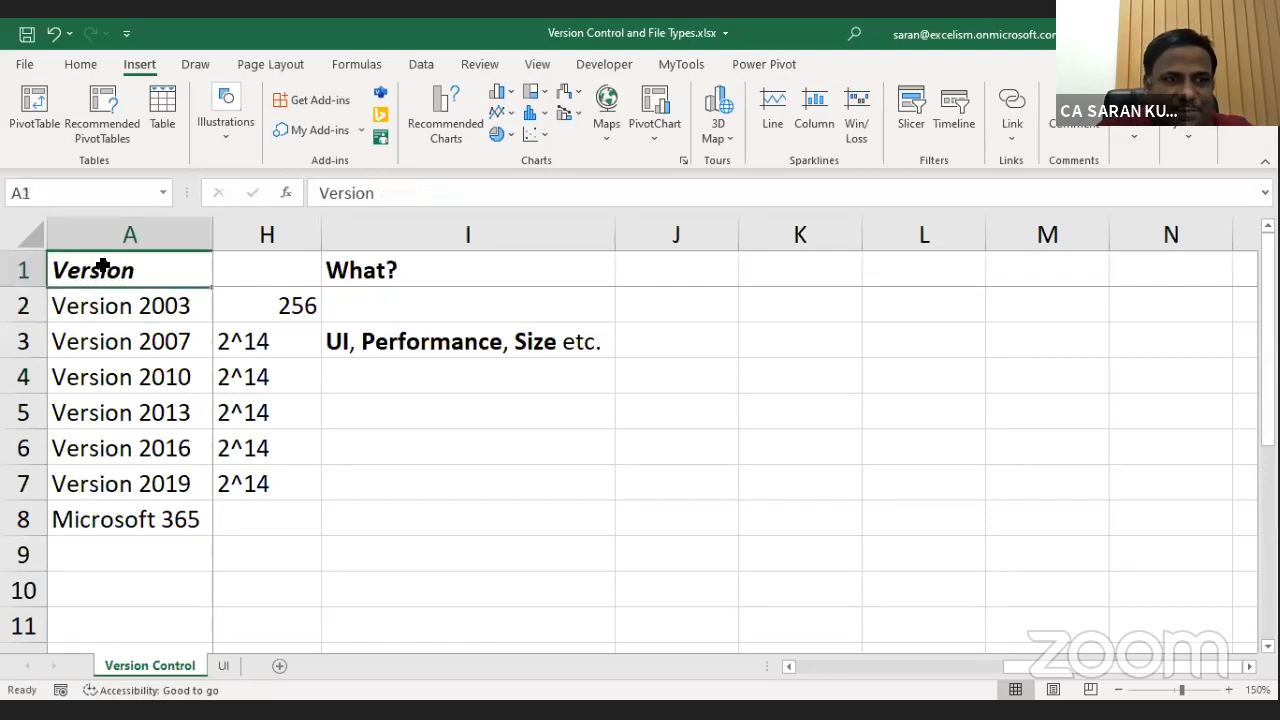
Turn on filtering for the version table and try the Version filter's search box.
click(430, 68)
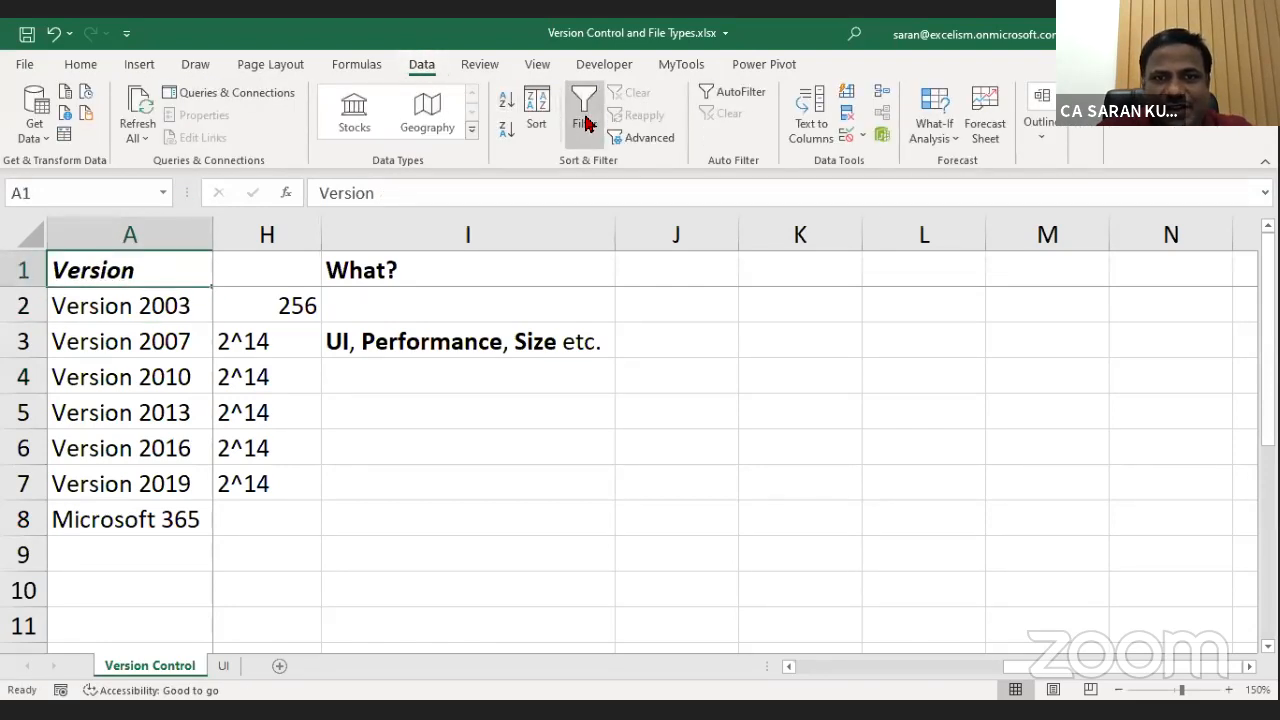
click(585, 118)
click(186, 585)
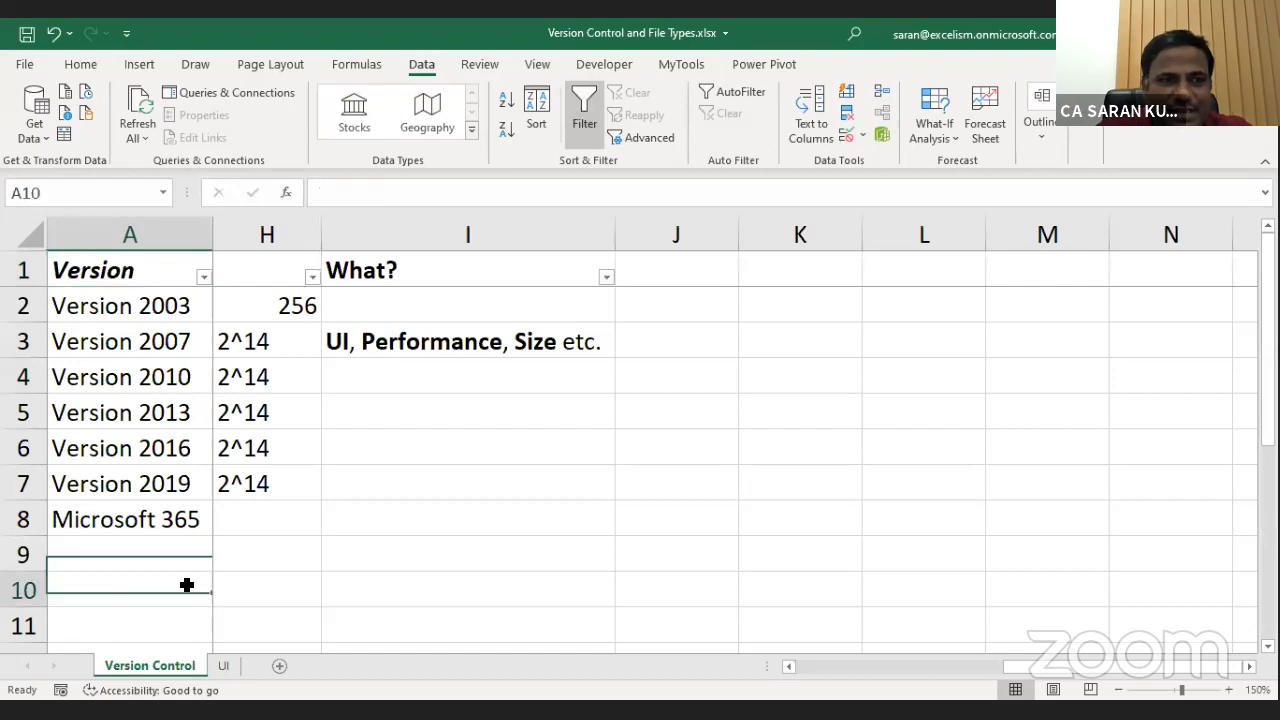
click(205, 279)
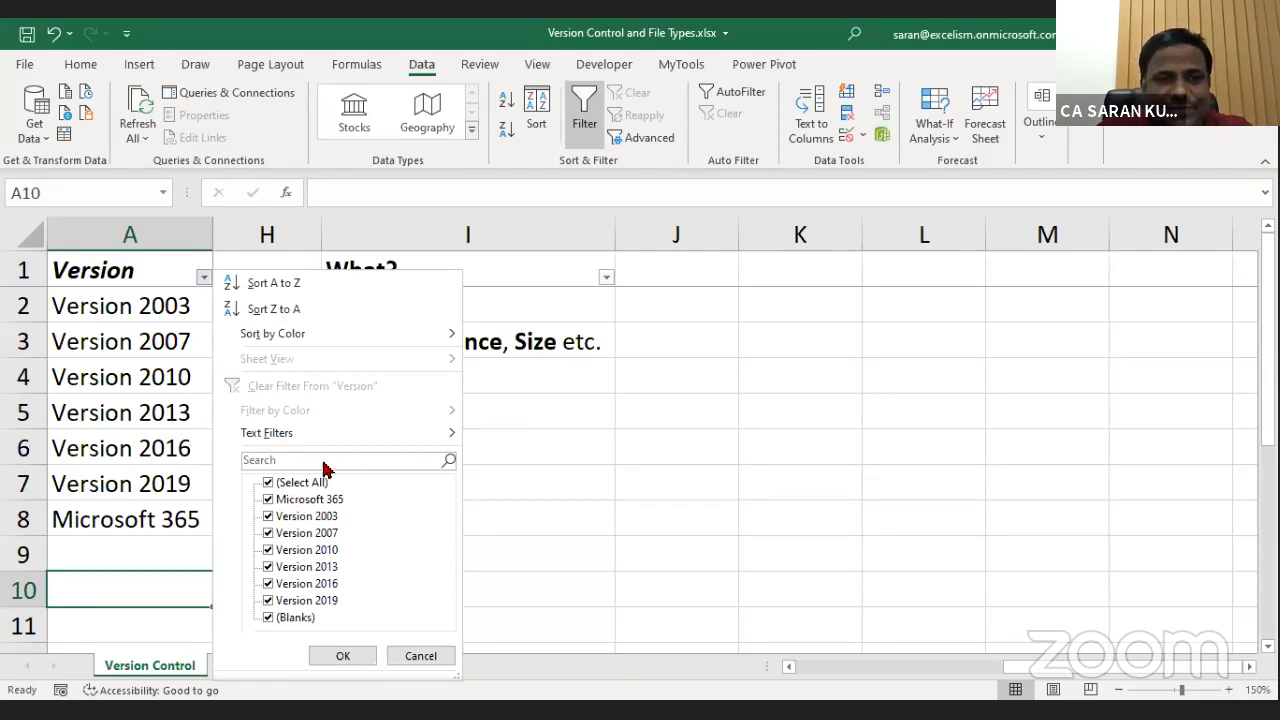
mouse_move(352, 445)
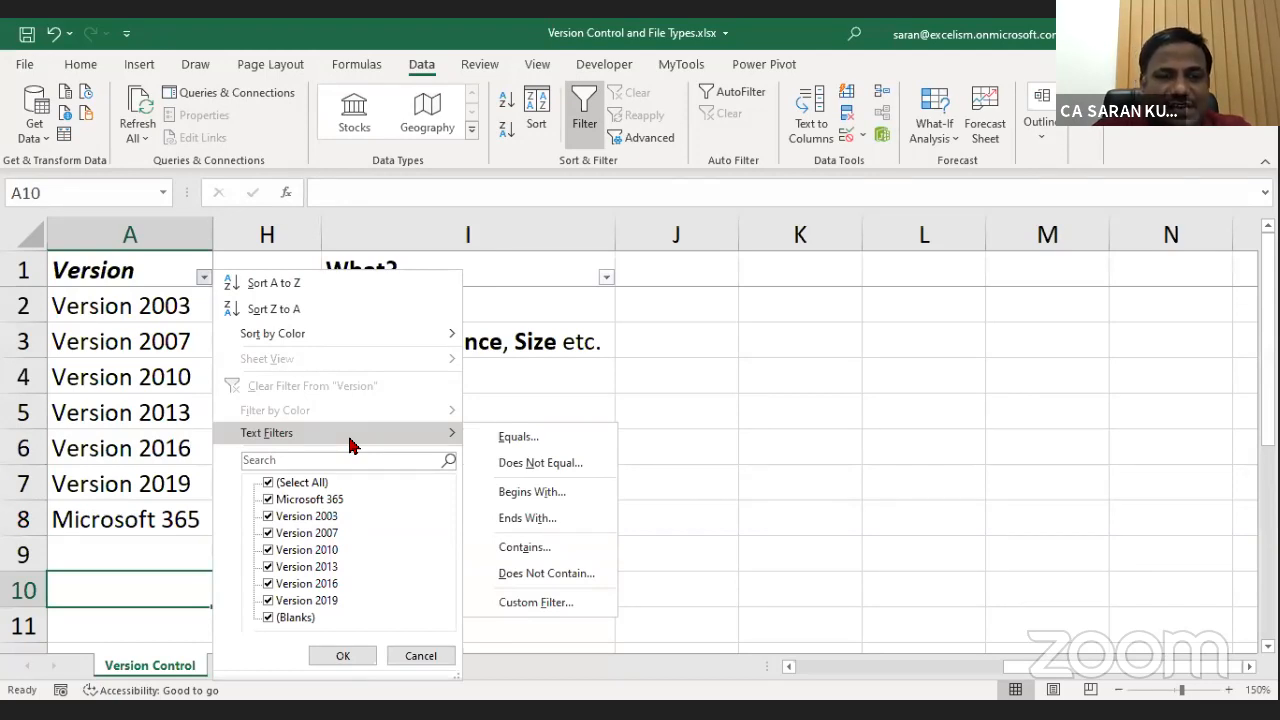
click(330, 460)
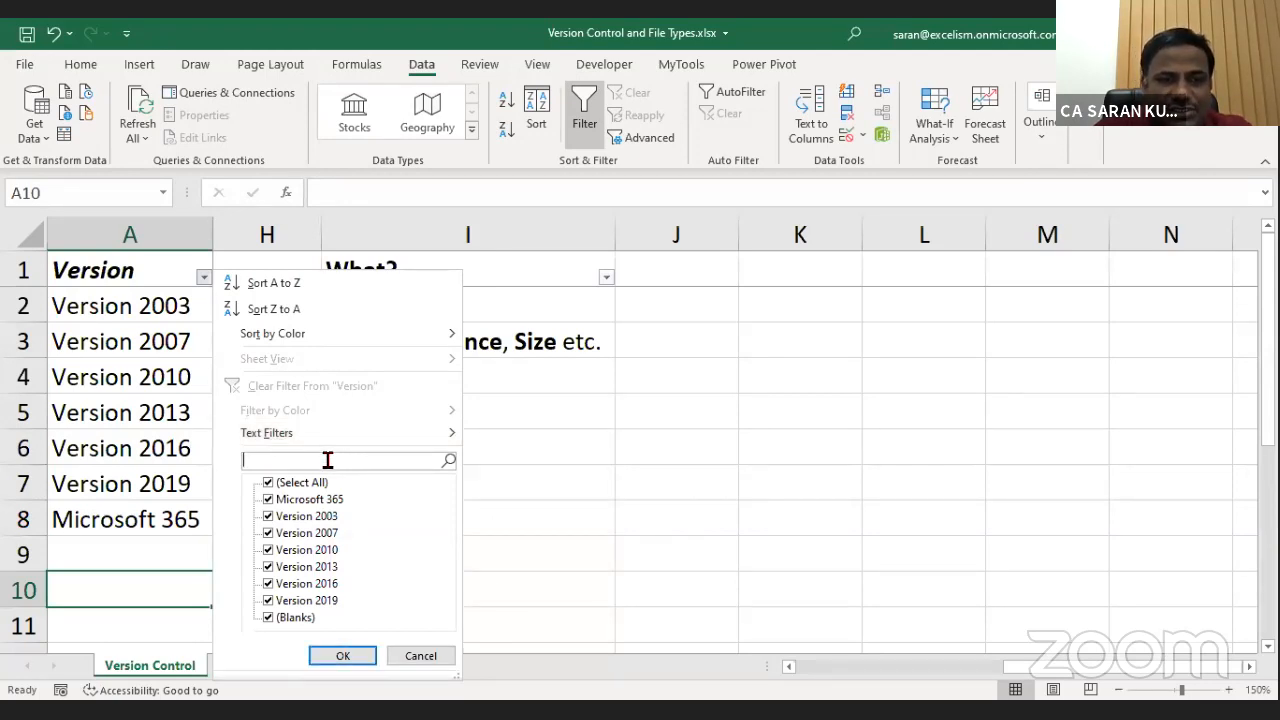
click(630, 404)
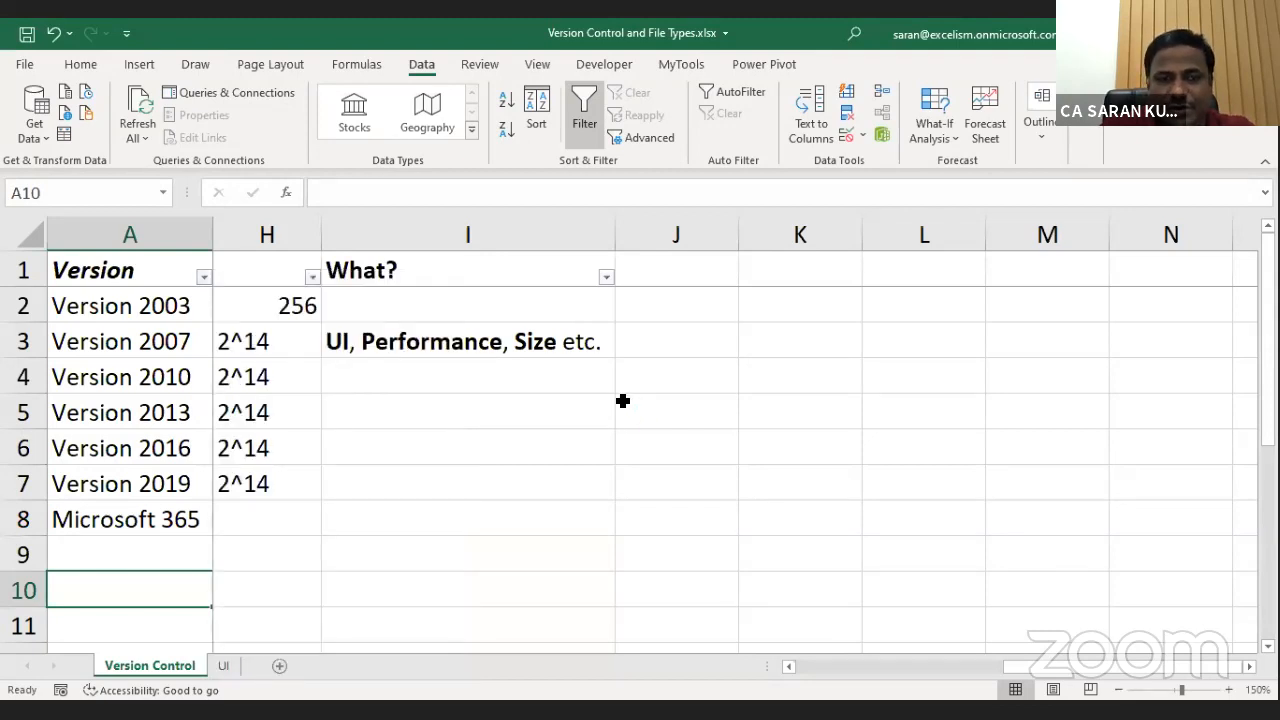
Enter 'Search in Filters, Sparklines,' in cell I4 and add a new blank sheet.
click(523, 380)
text(Search)
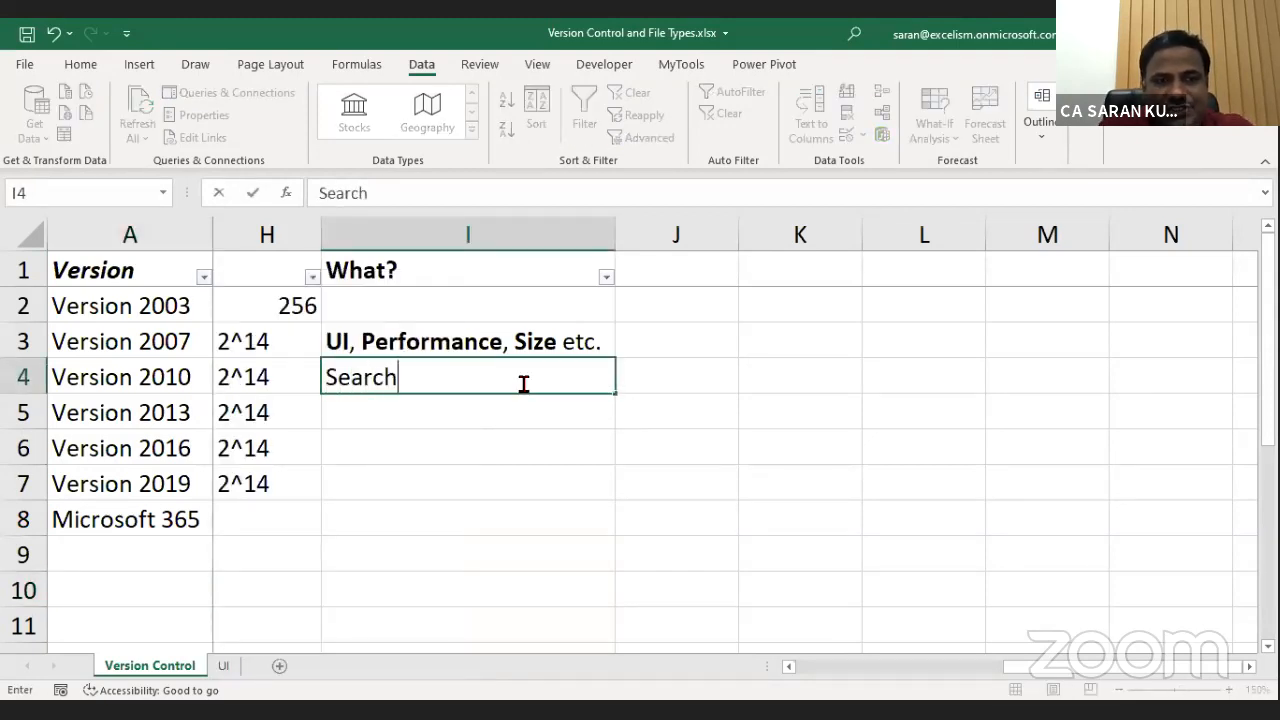
text( in Filters,)
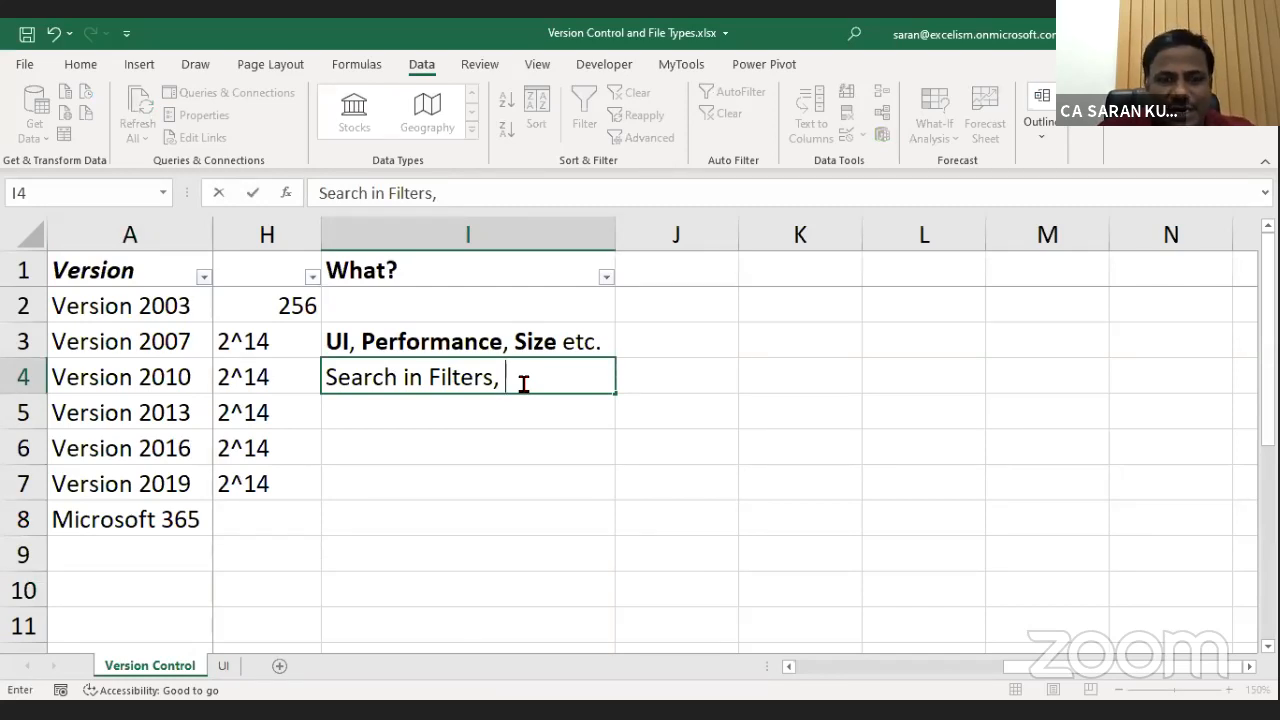
text(Sparklines)
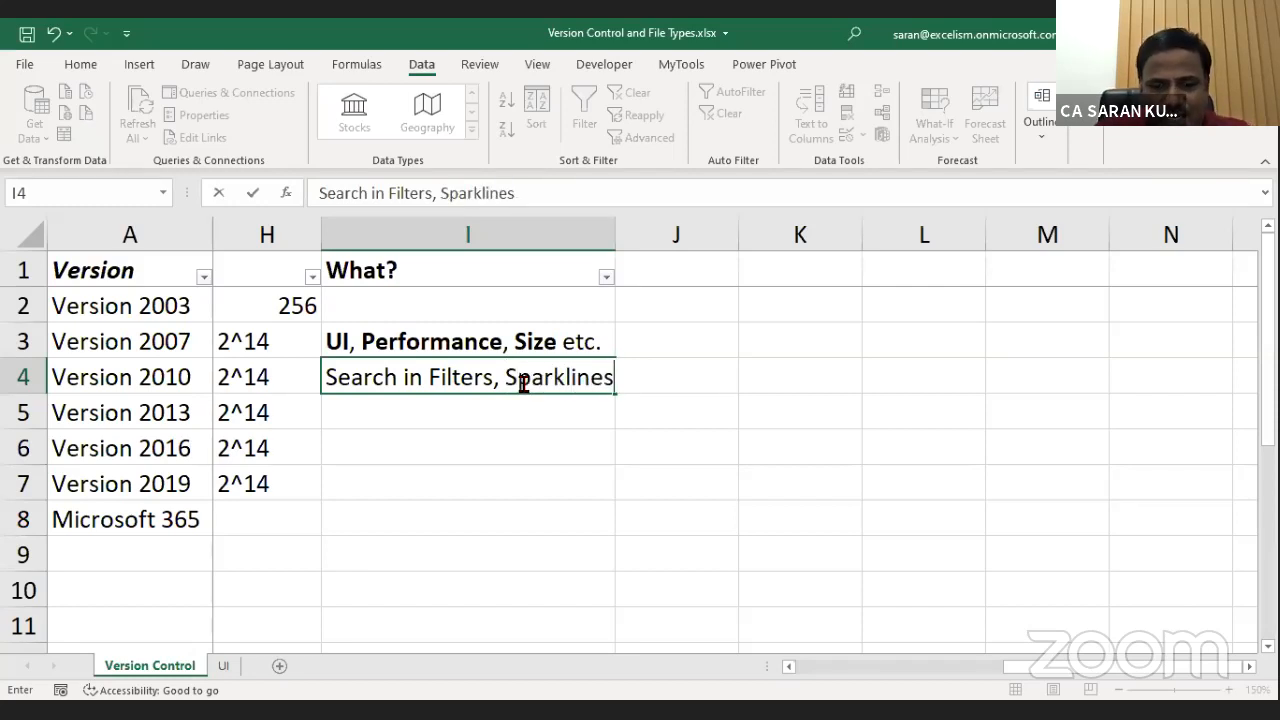
text(,)
key(Return)
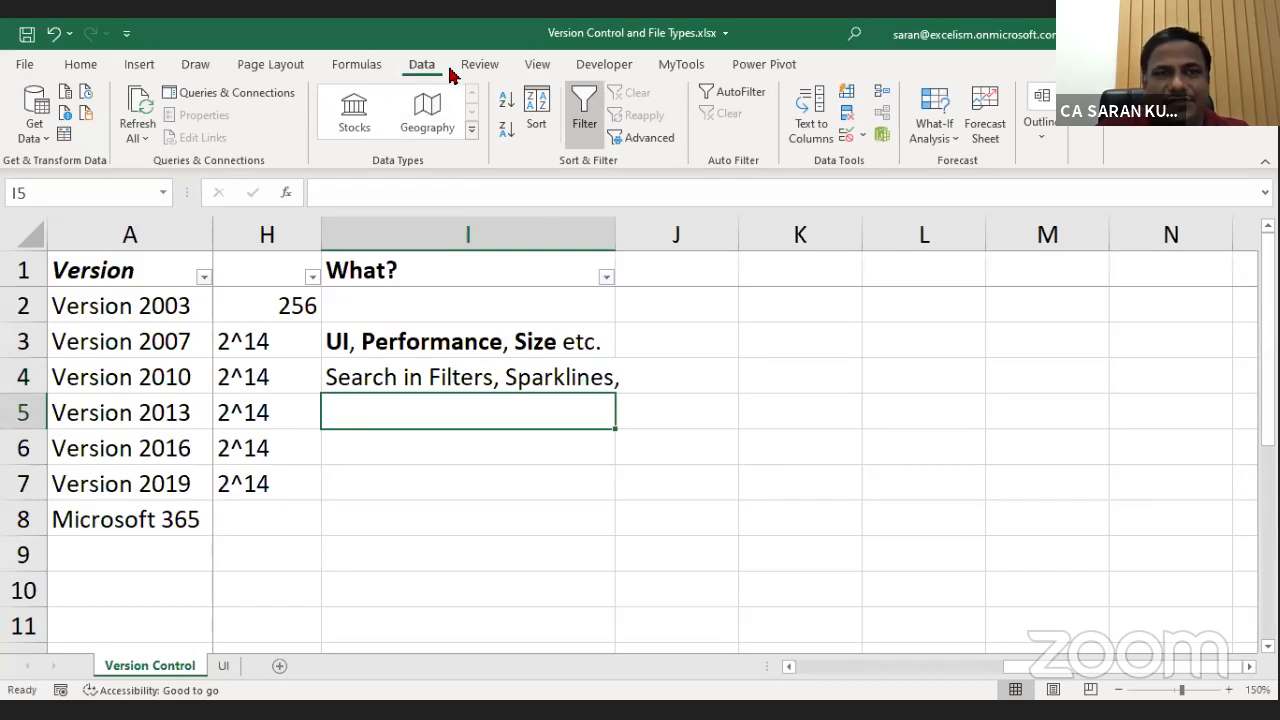
click(277, 666)
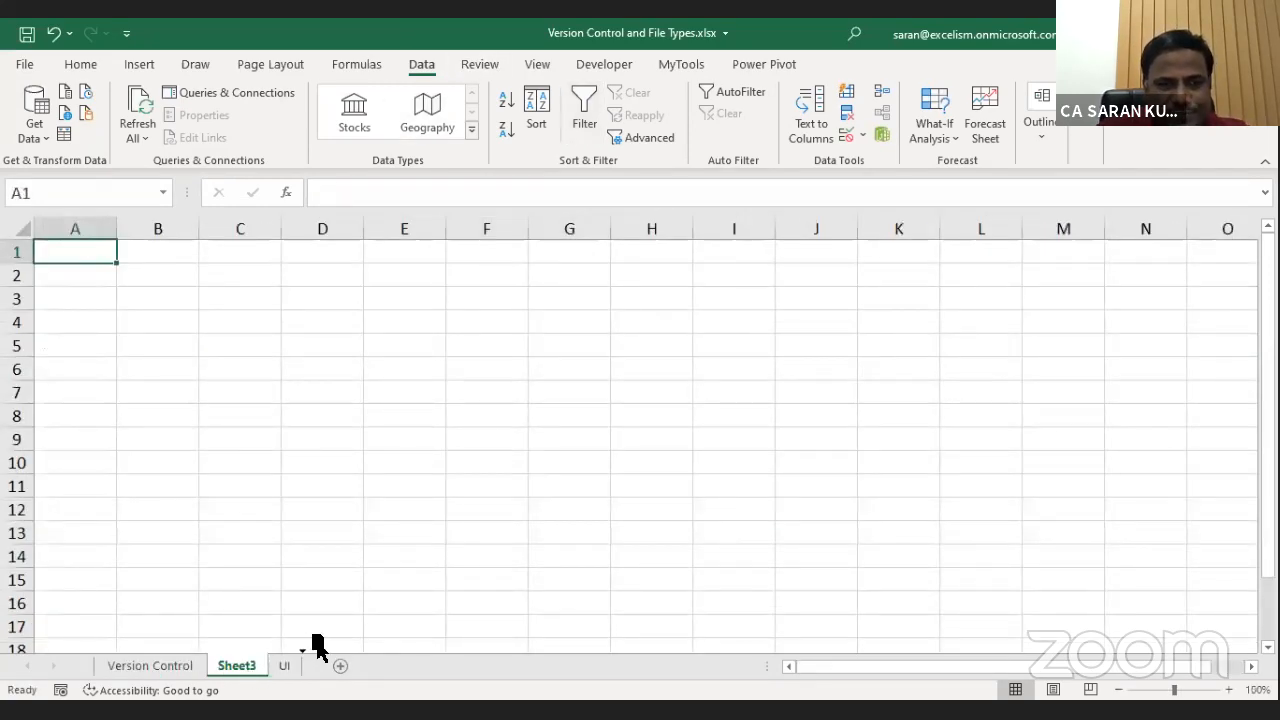
Move the new sheet after UI, rename it Sparklines, and zoom to 150%.
drag(316, 642, 294, 668)
double_click(294, 666)
text(Spark)
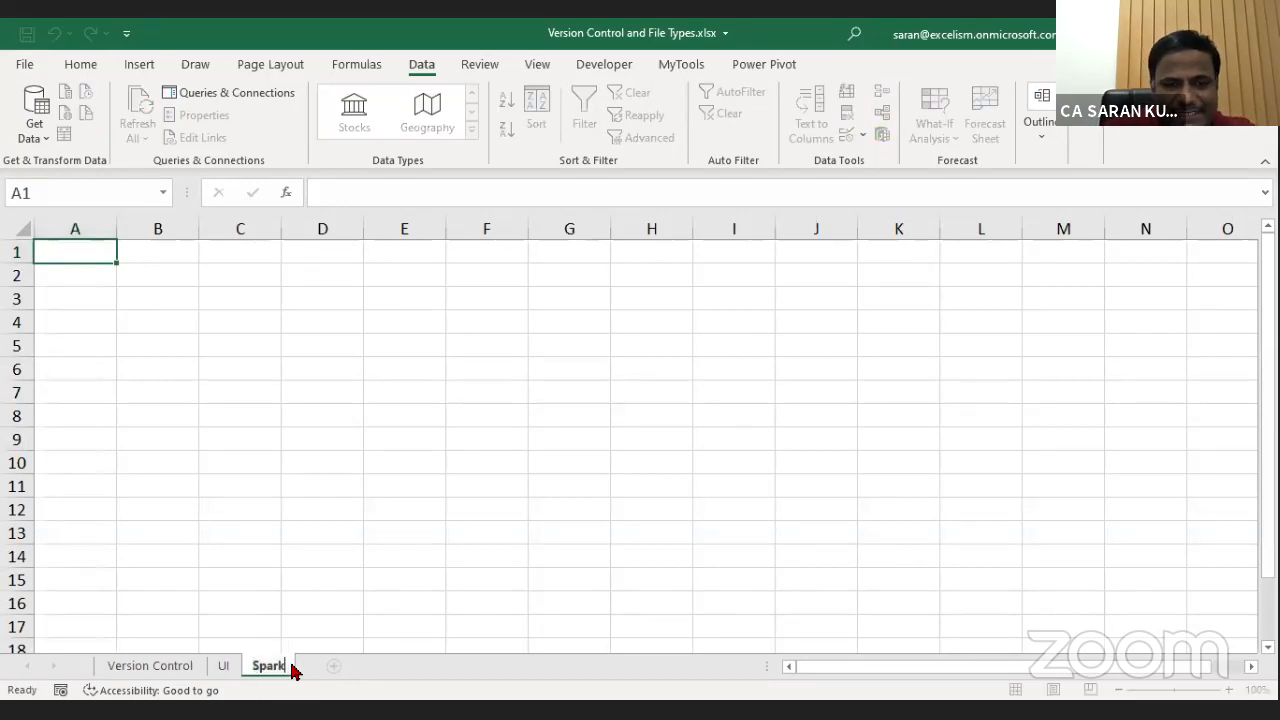
text(lines)
key(Return)
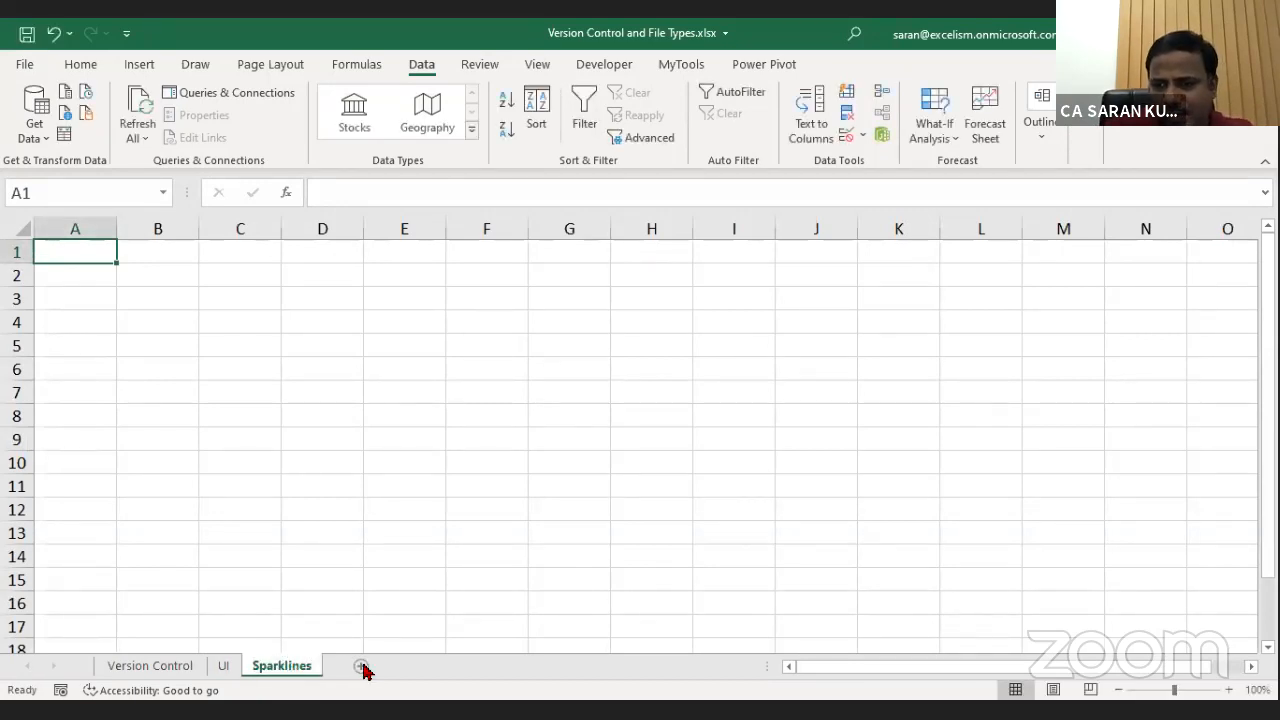
click(1228, 691)
click(1228, 691)
click(1228, 691)
click(1228, 691)
click(1228, 691)
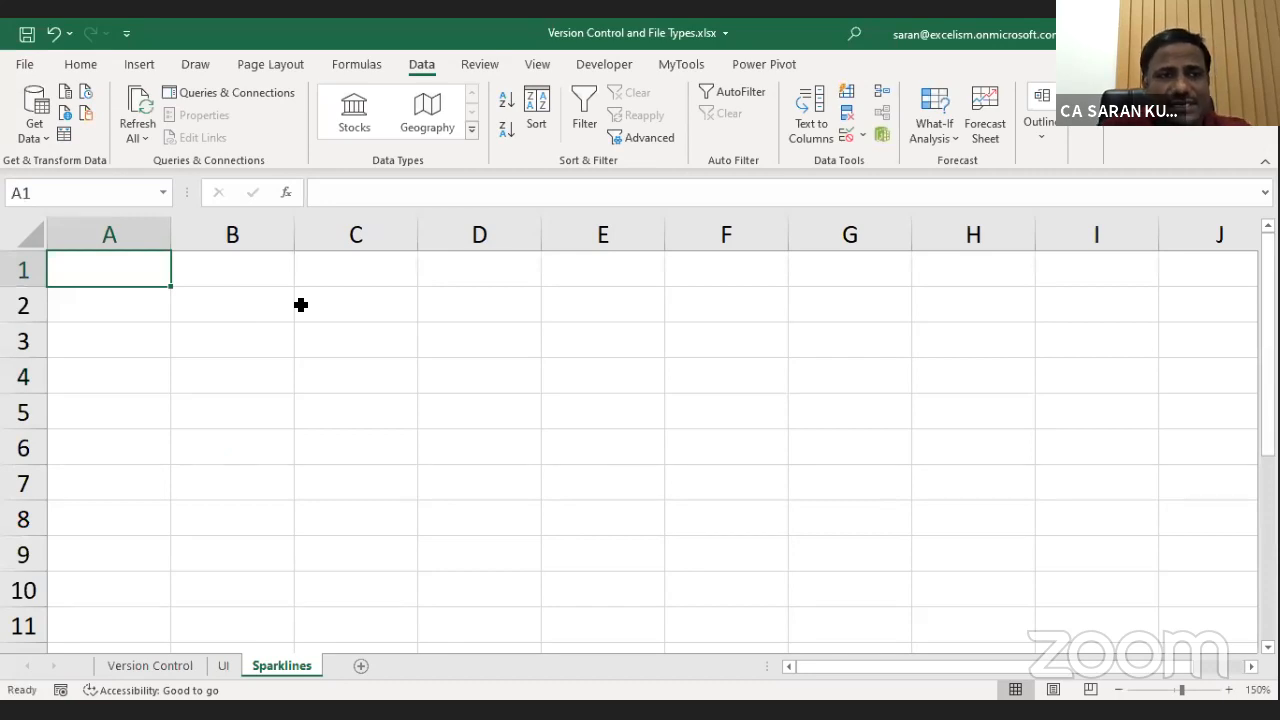
Type the headers Name and Jan through Apr across row 1.
text(Na)
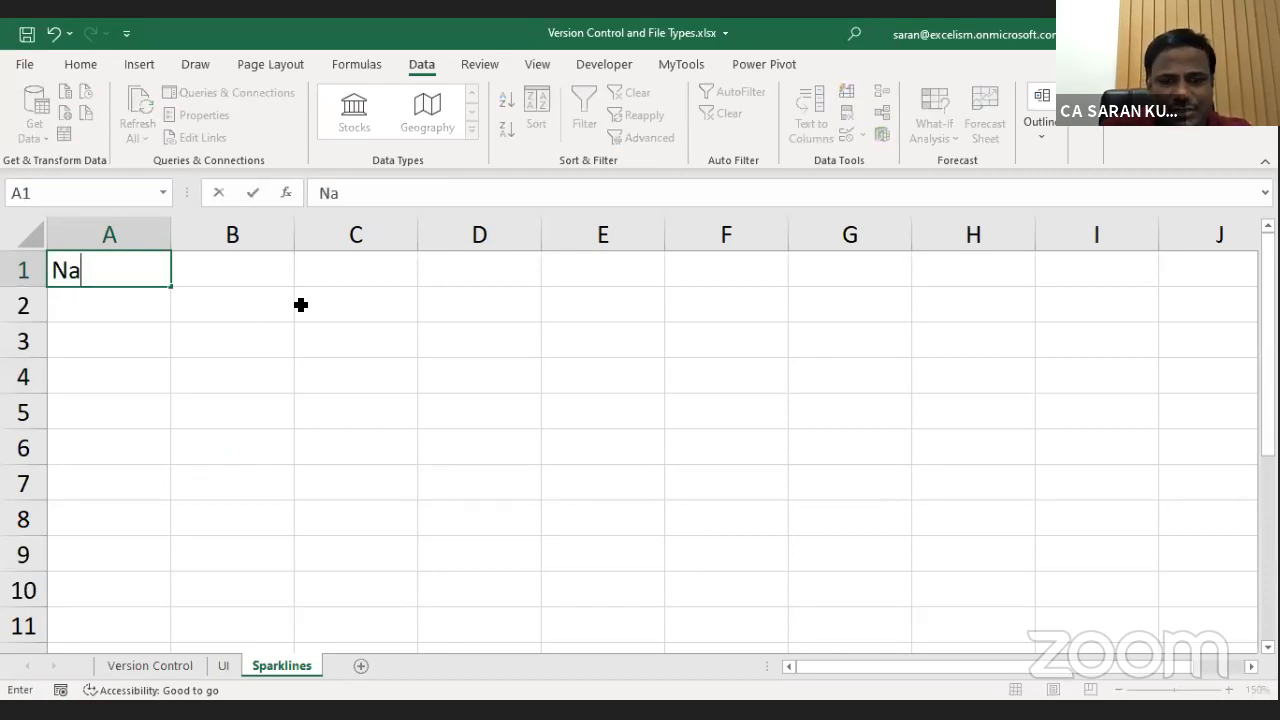
text(me)
key(Tab)
text(Jan)
key(Tab)
text(Mar)
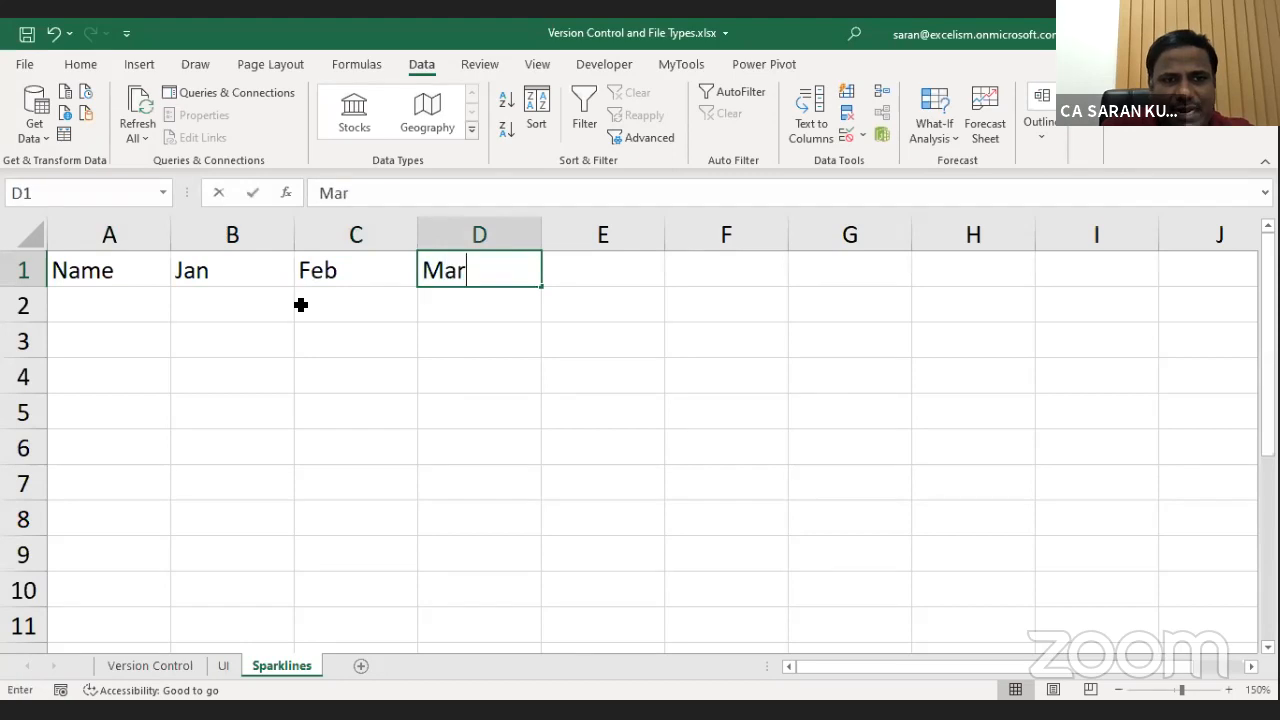
key(Tab)
text(Apr)
key(Return)
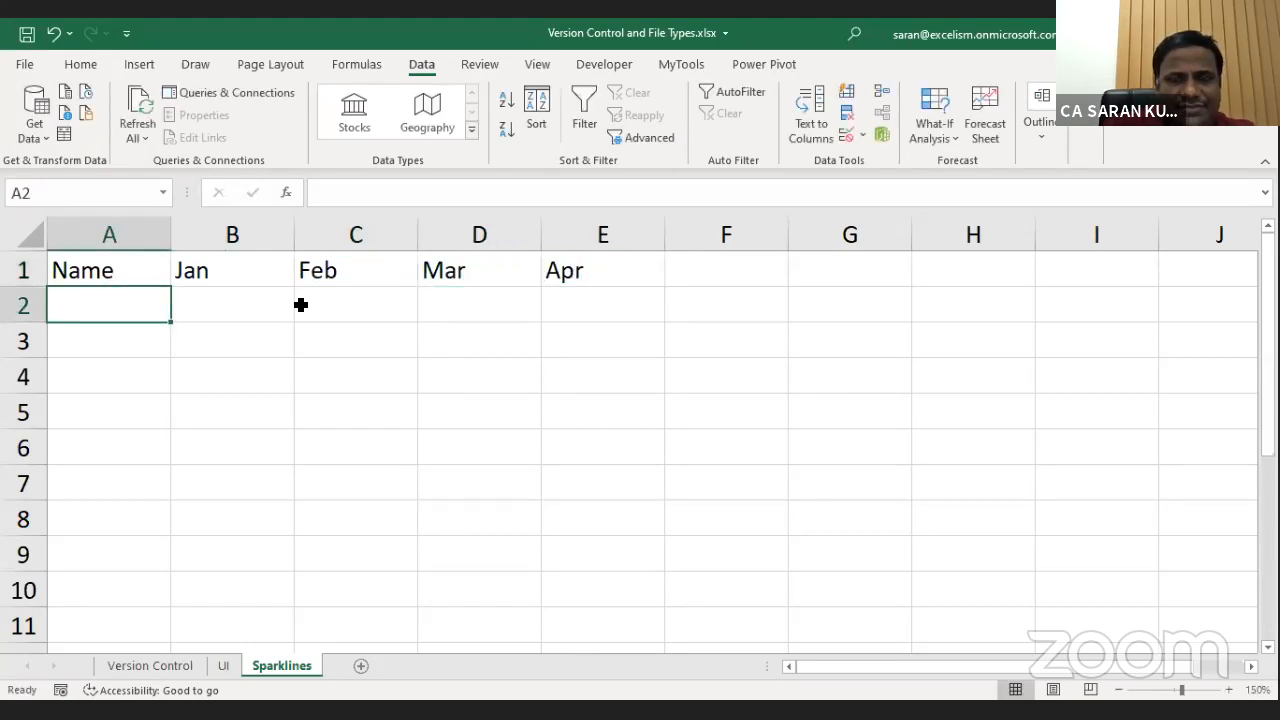
Enter names A to F in A2:A7 and select the data area B2:E7.
text(A B C )
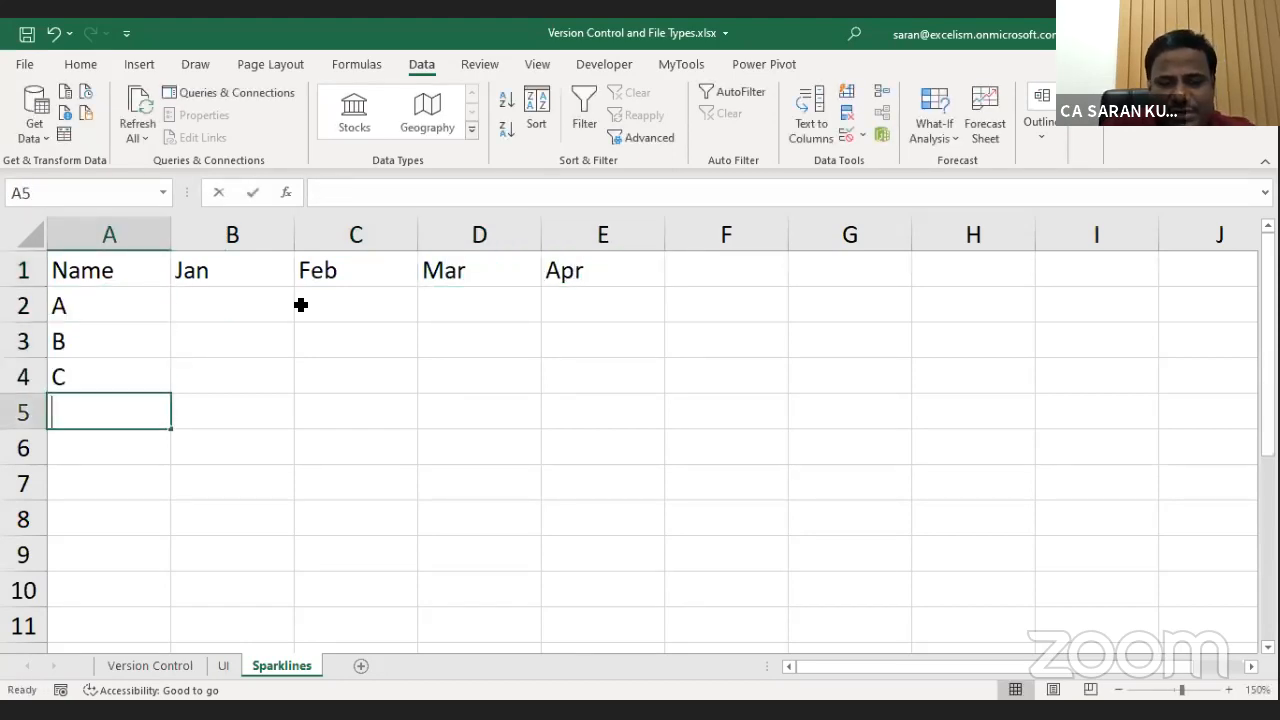
text(D E F)
key(Up)
key(Up)
key(Up)
key(Up)
key(Up)
key(Up)
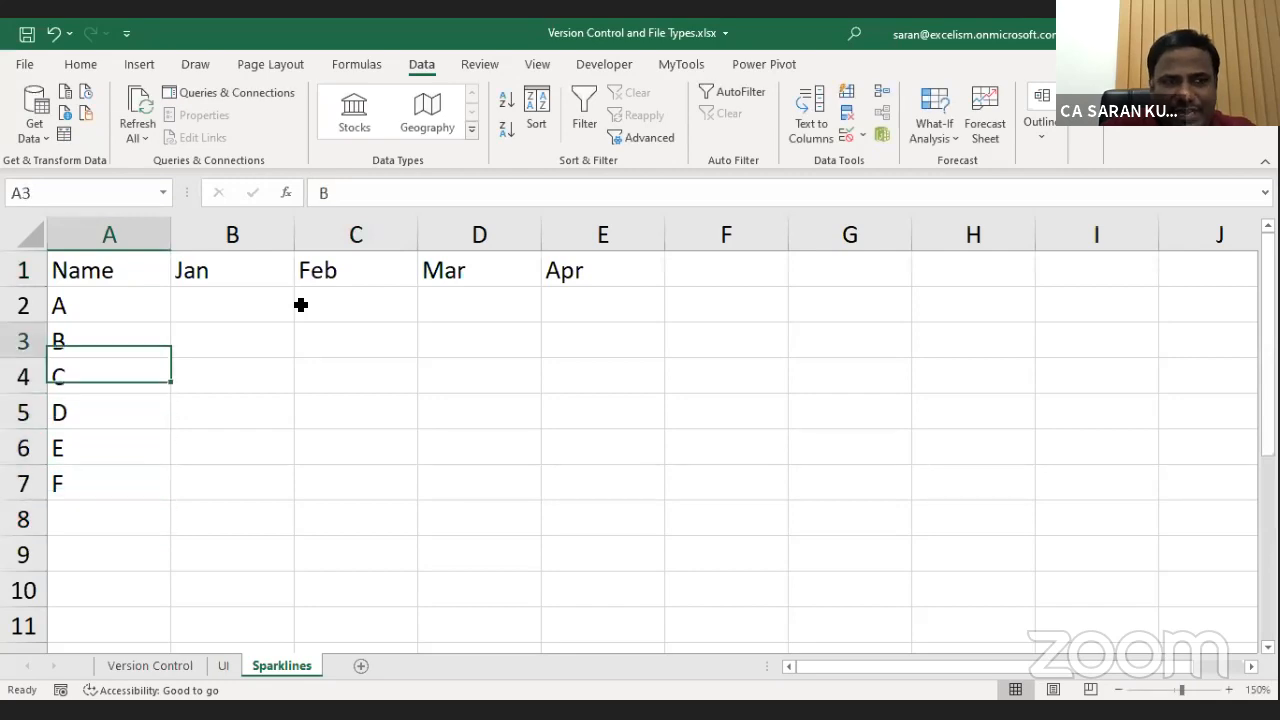
key(Right)
key(shift+Right)
key(shift+Right)
key(shift+Right)
key(shift+Down)
key(shift+Down)
key(shift+Down)
key(shift+Down)
key(shift+Down)
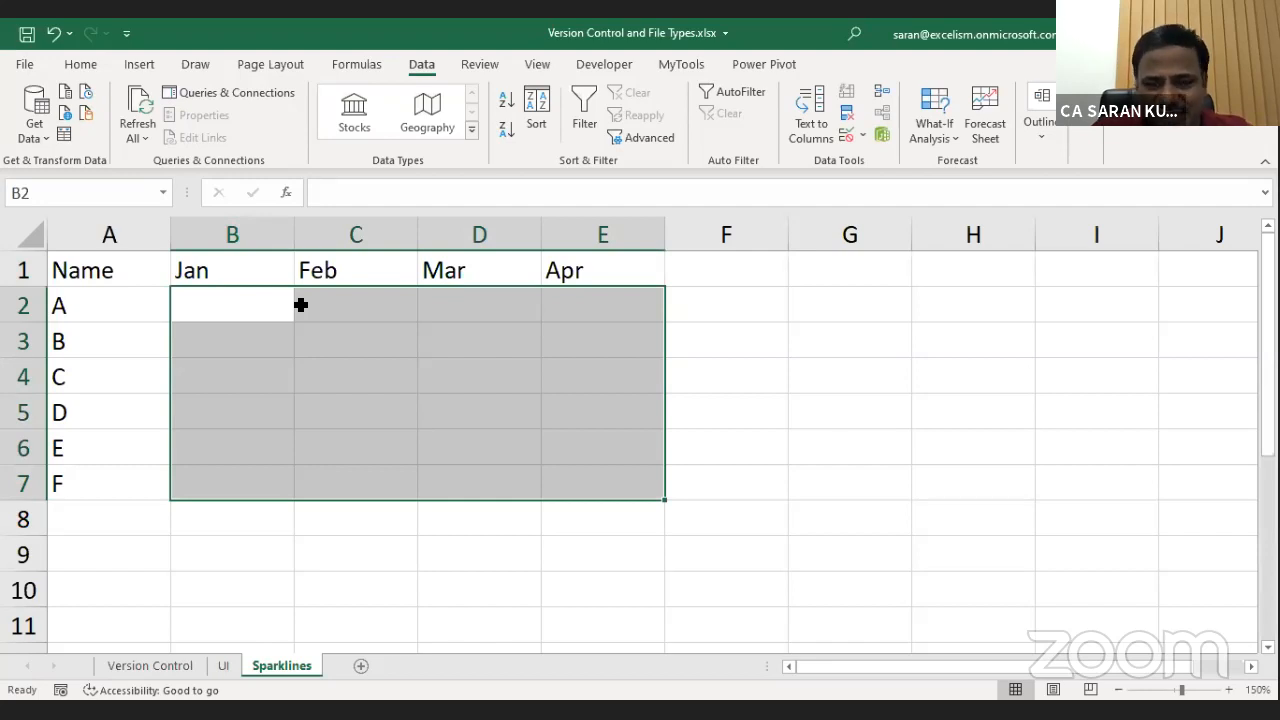
Fill B2:E7 with =RANDBETWEEN(100,100000) and paste the results back as fixed values.
text(=r)
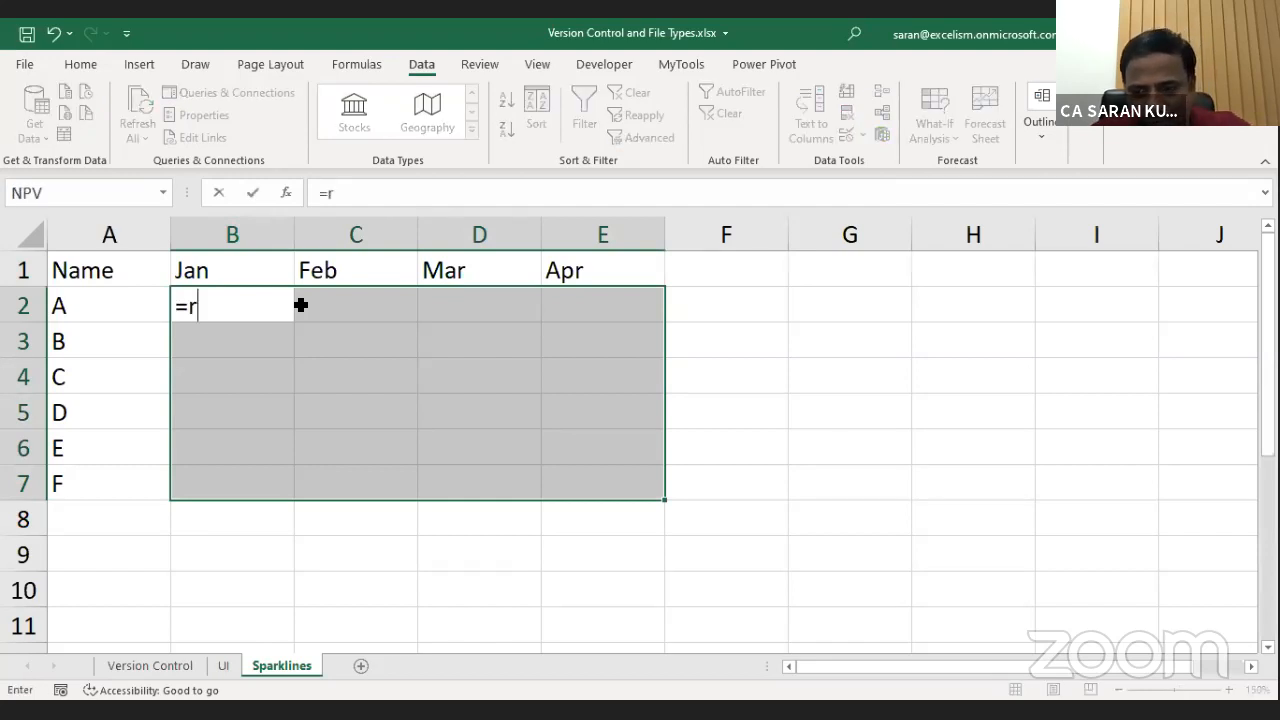
text(ANDBETWEEN(100,10000)
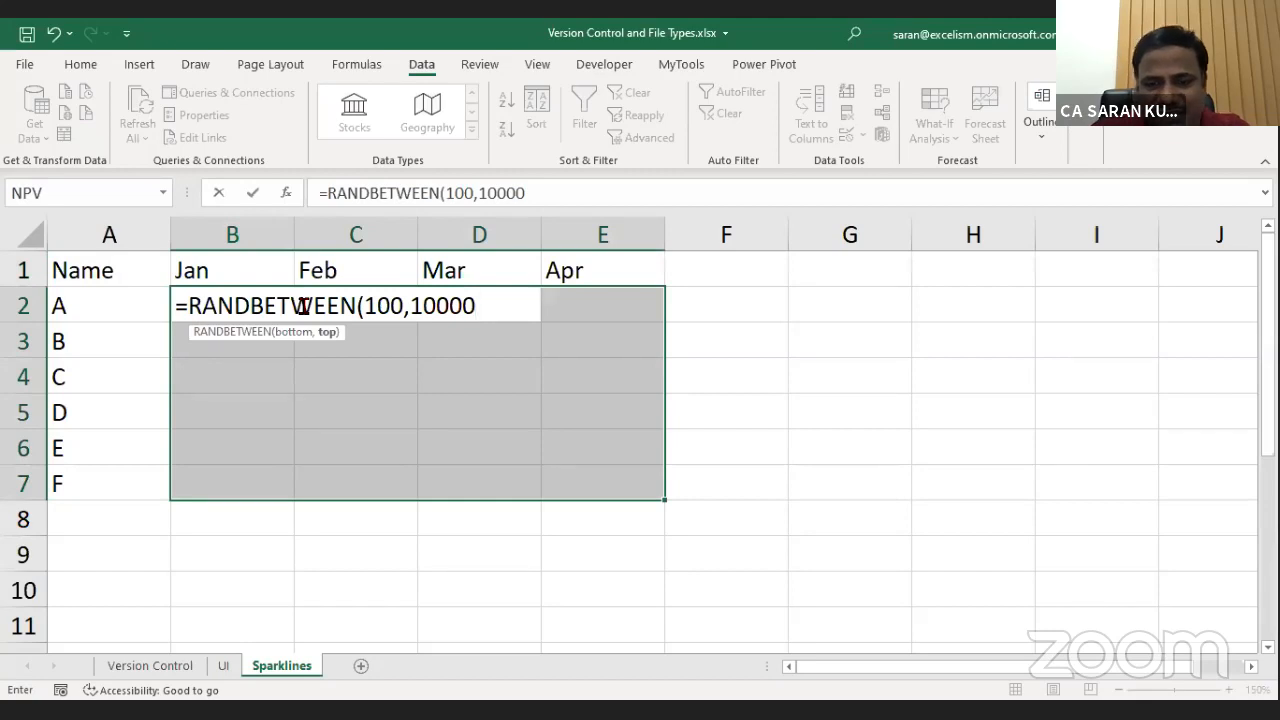
text(00)
key(BackSpace)
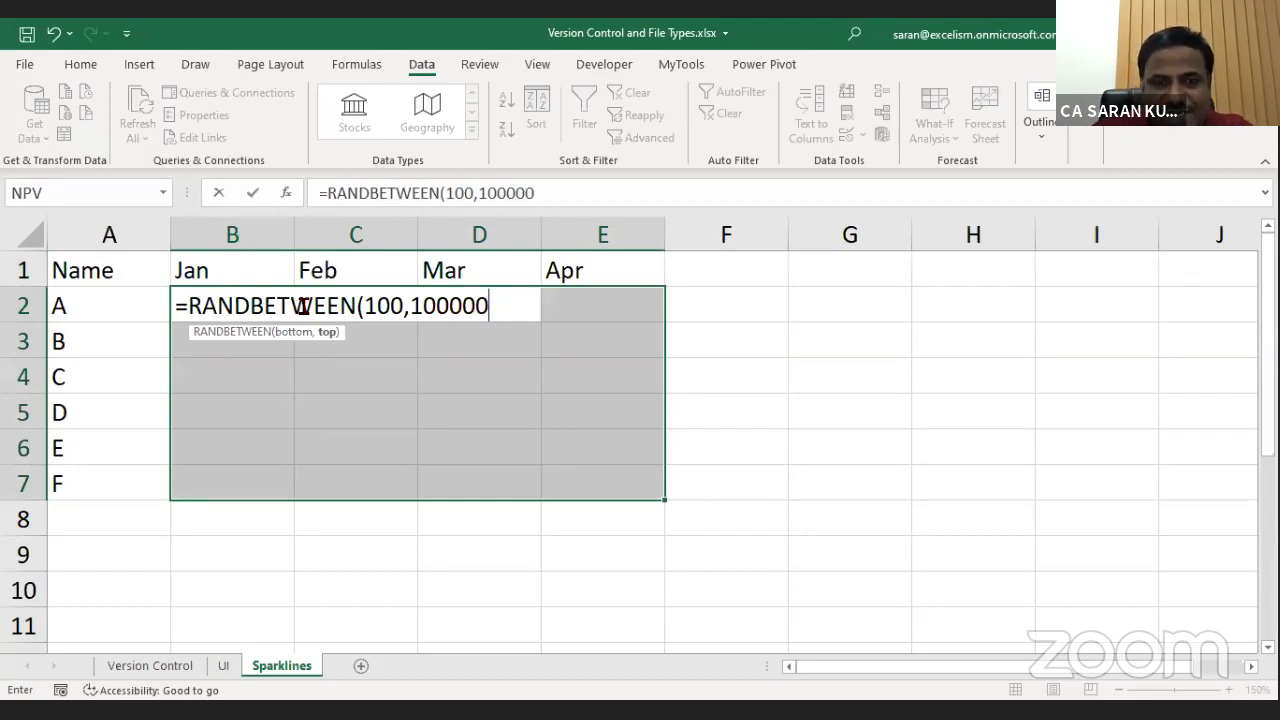
text())
key(ctrl+Return)
key(ctrl+c)
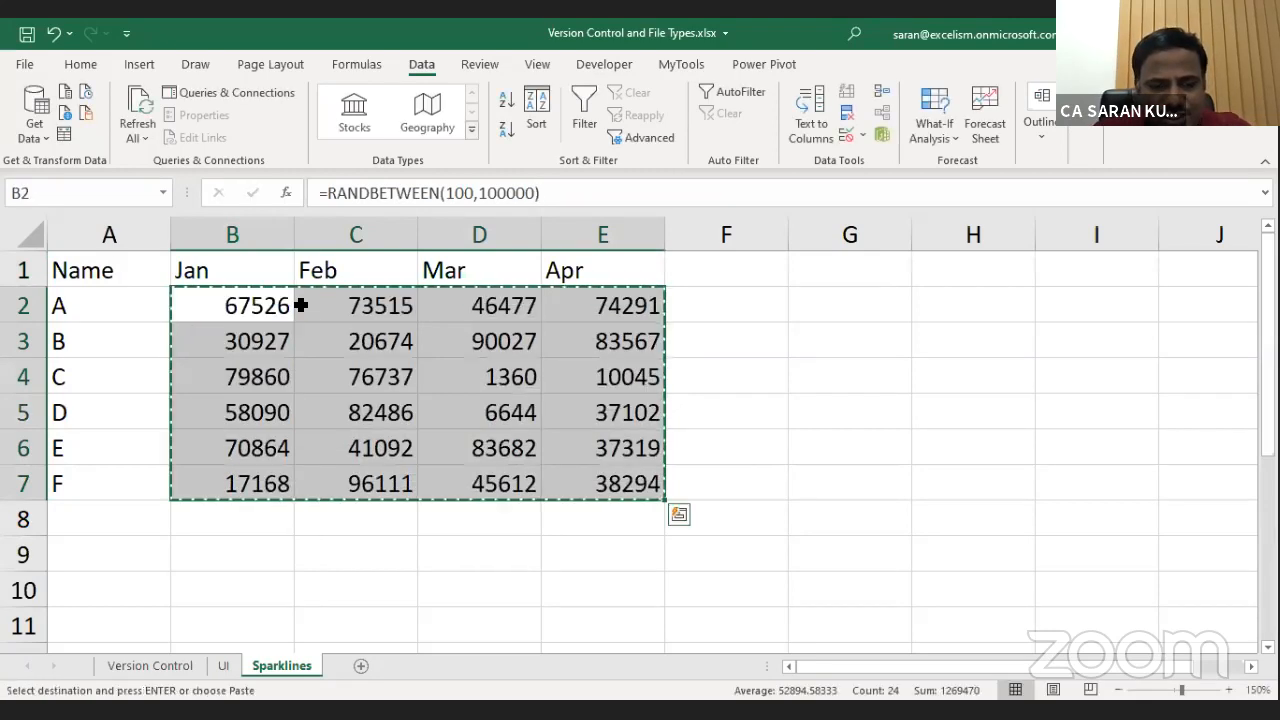
key(ctrl+shift+v)
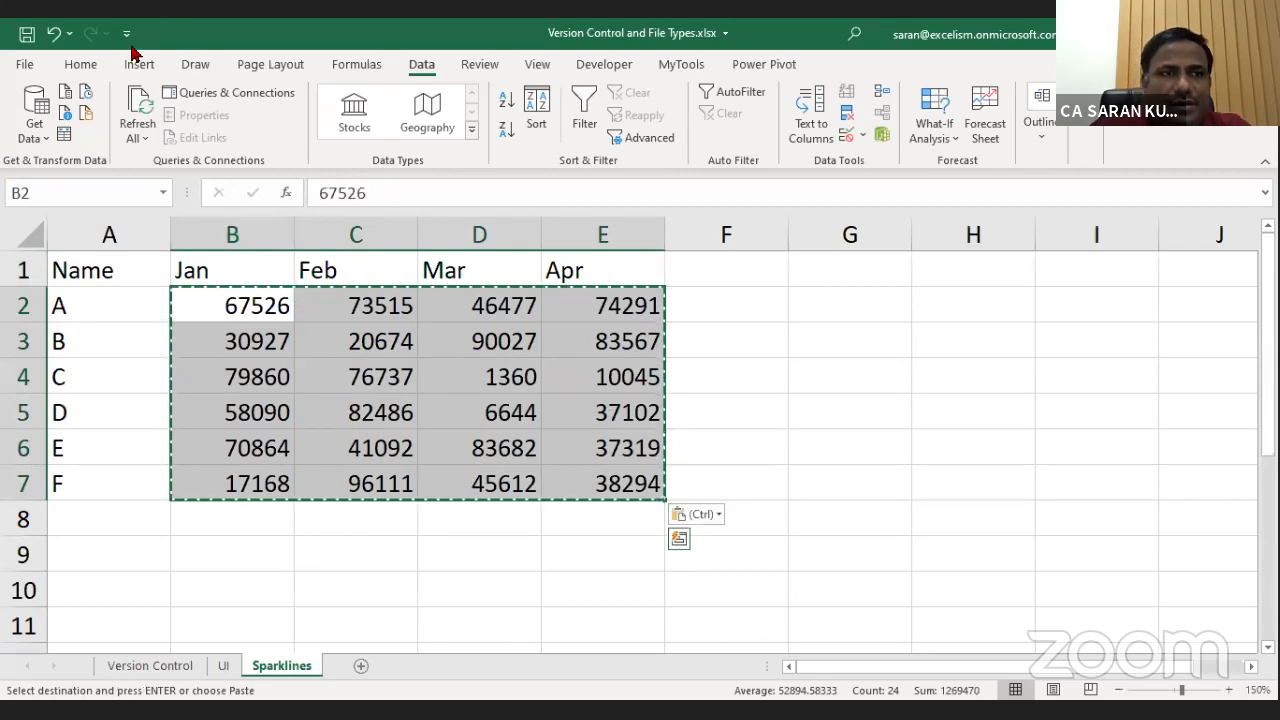
Apply Comma Style with no decimal places to the monthly figures.
click(79, 69)
click(630, 130)
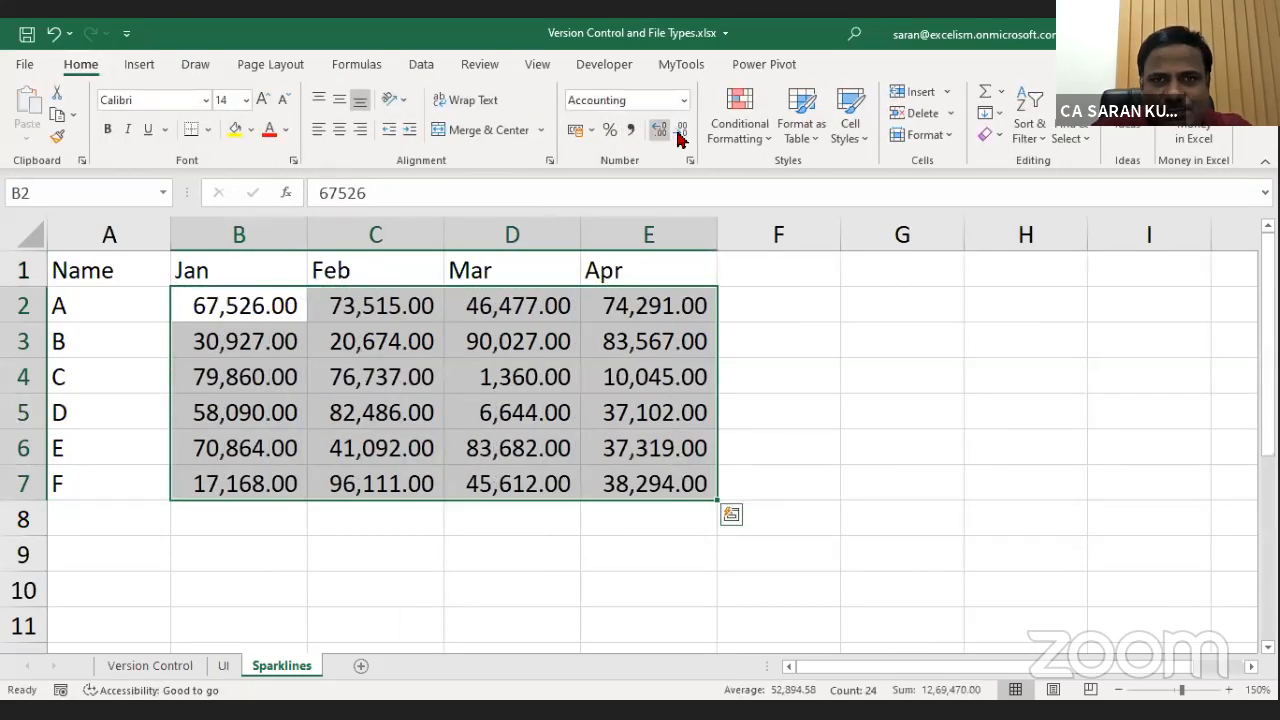
click(681, 130)
click(681, 130)
click(571, 414)
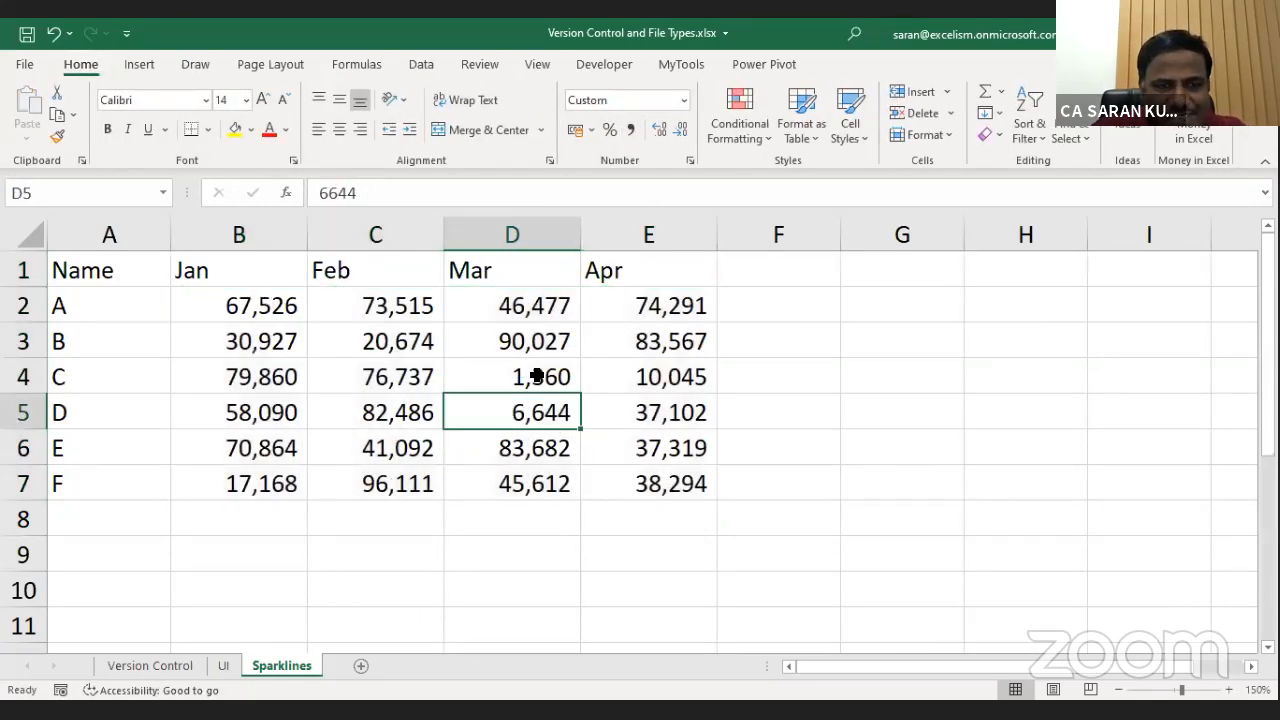
drag(238, 305, 663, 486)
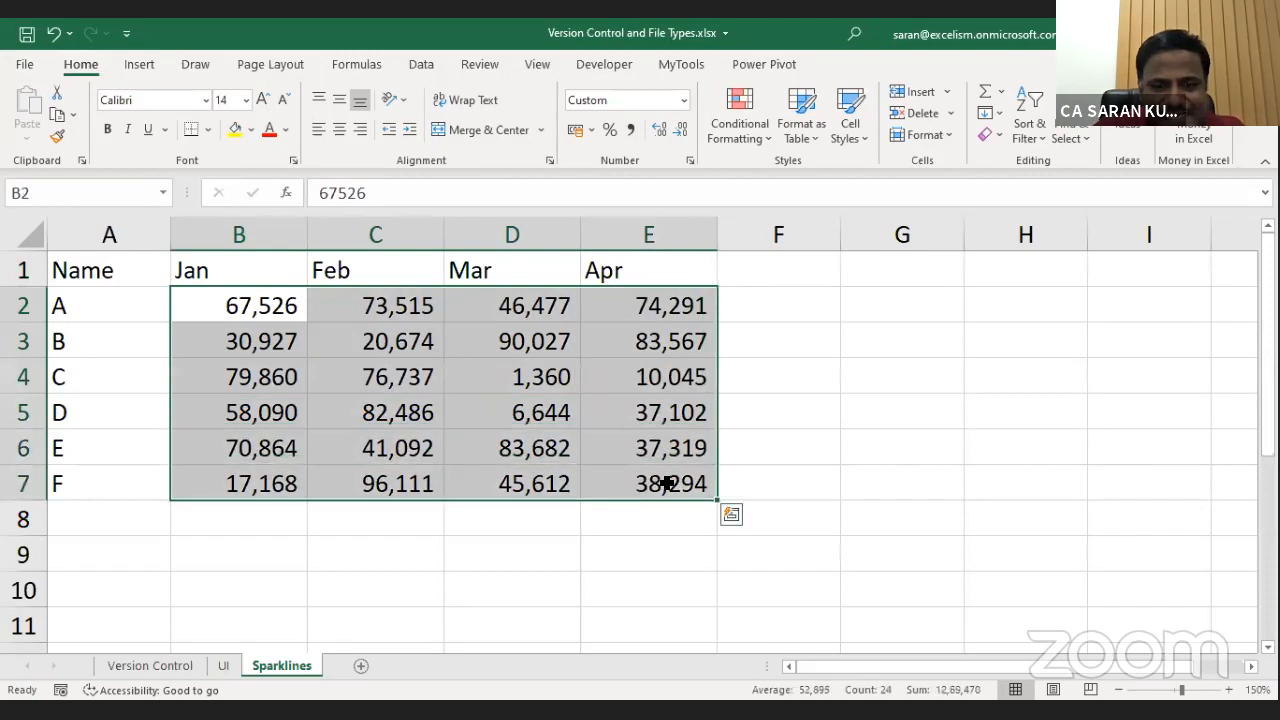
AutoFit the widths of columns B to E to their contents.
double_click(581, 232)
click(329, 294)
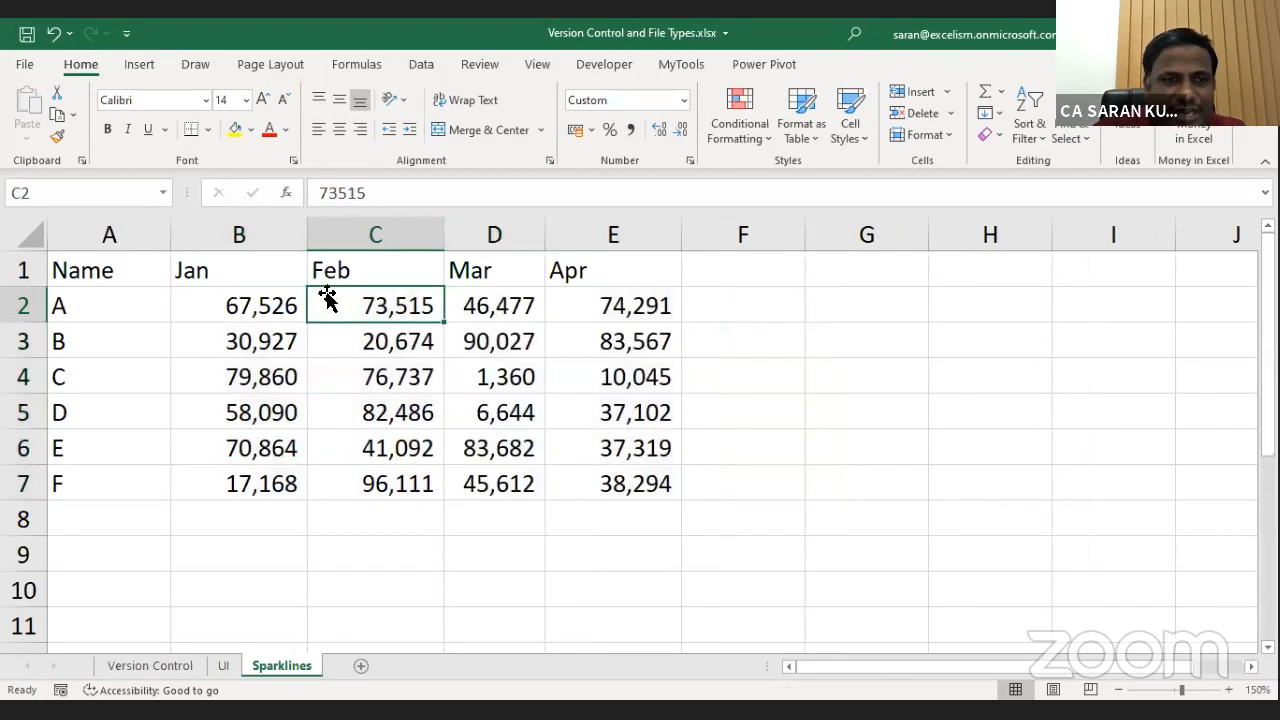
click(271, 236)
drag(271, 236, 613, 236)
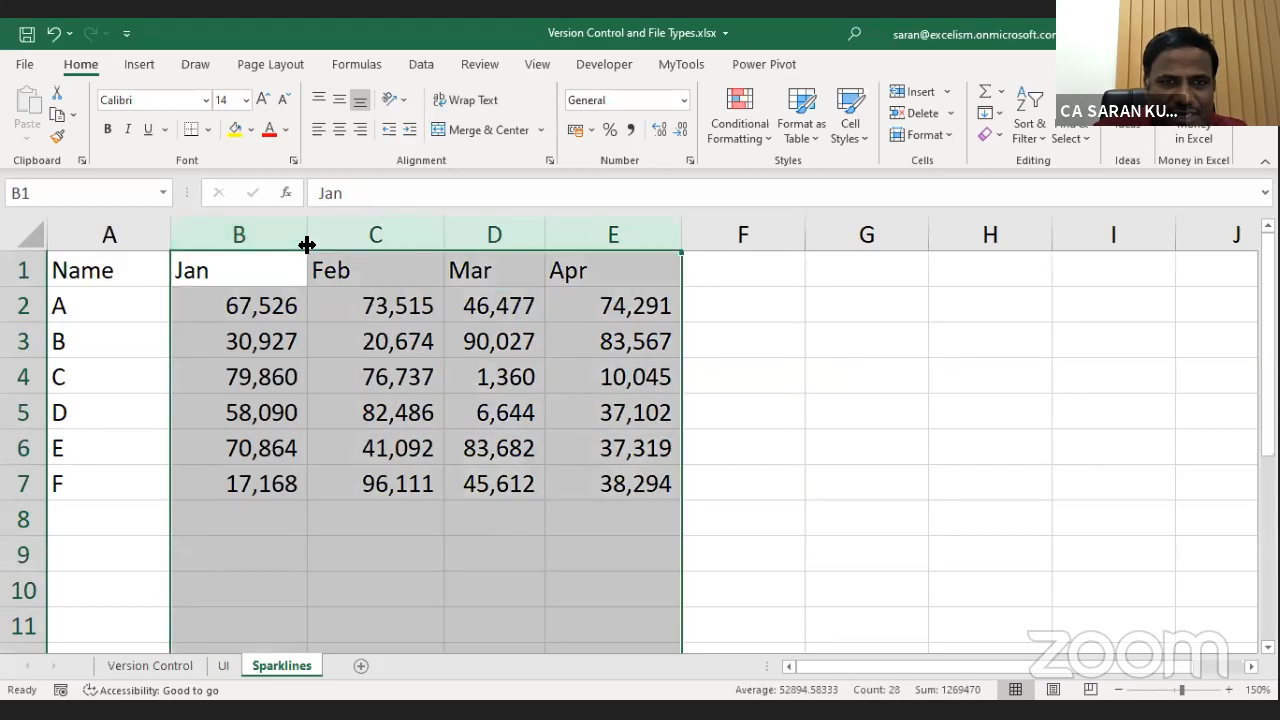
double_click(307, 245)
Bold the month headers B1:E1 and the names A2:A7.
drag(191, 271, 494, 284)
key(ctrl+b)
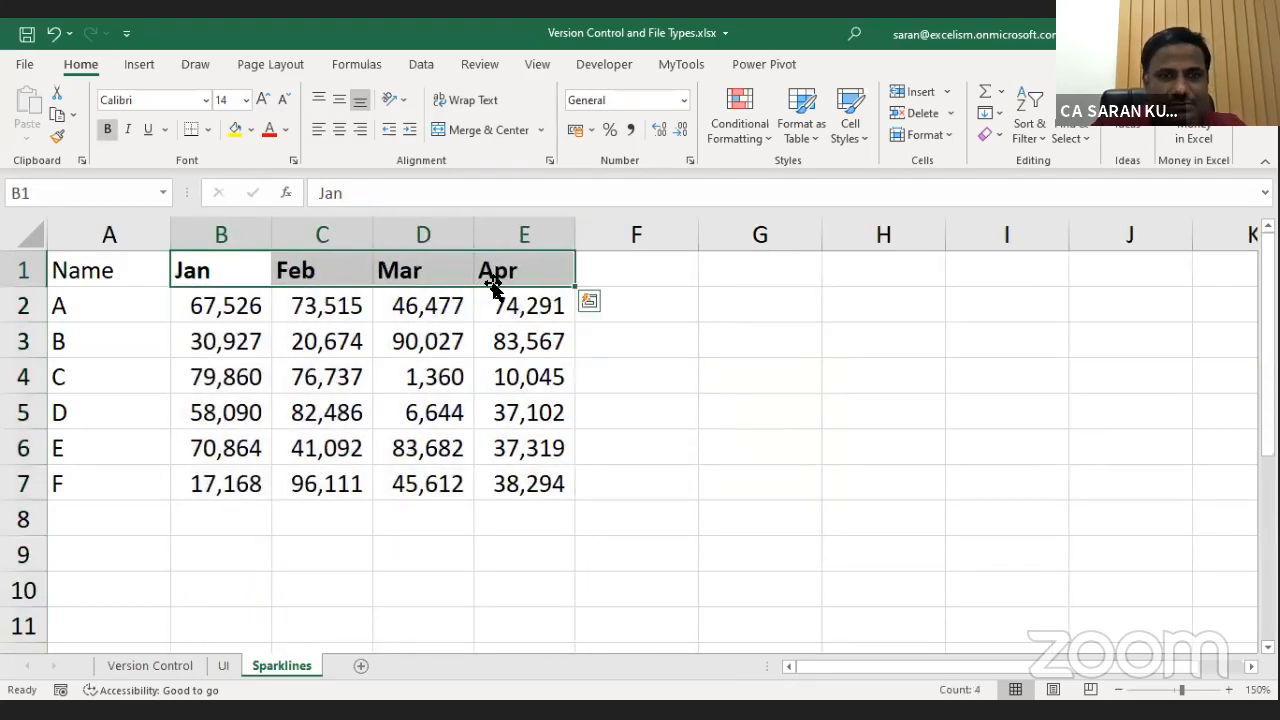
key(Left)
key(Down)
key(ctrl+shift+Down)
key(ctrl+b)
key(Right)
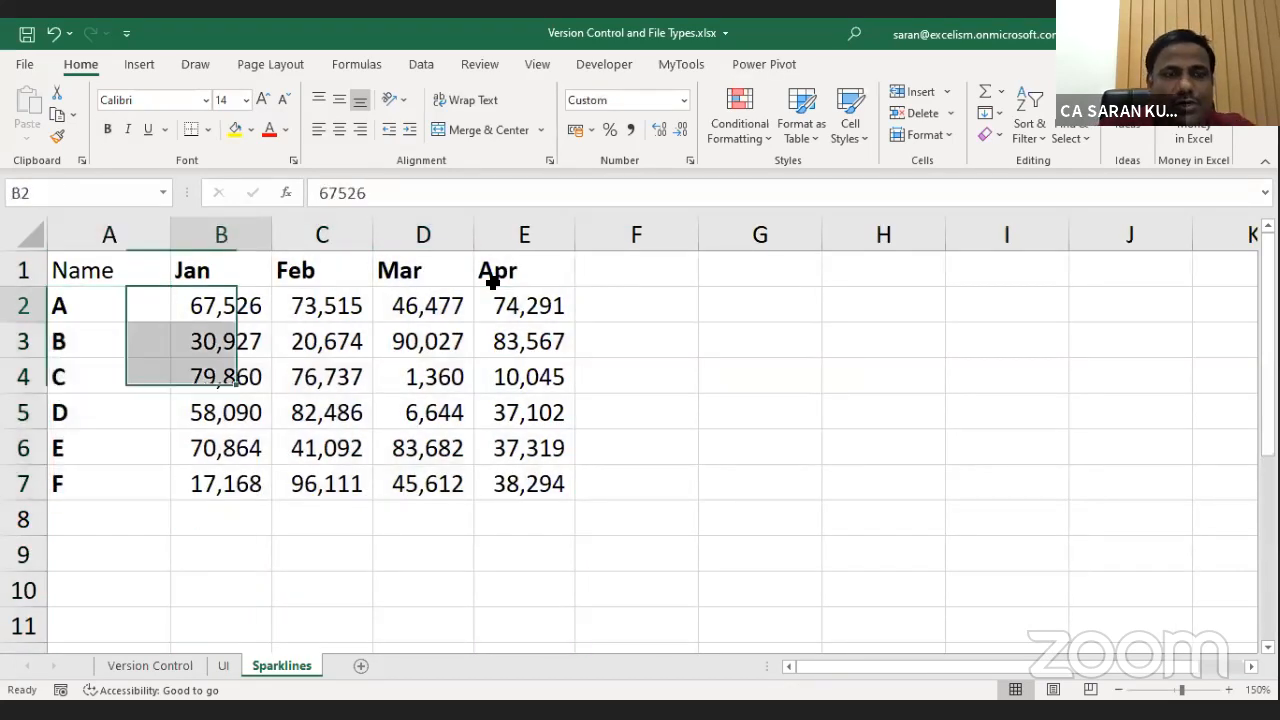
click(148, 67)
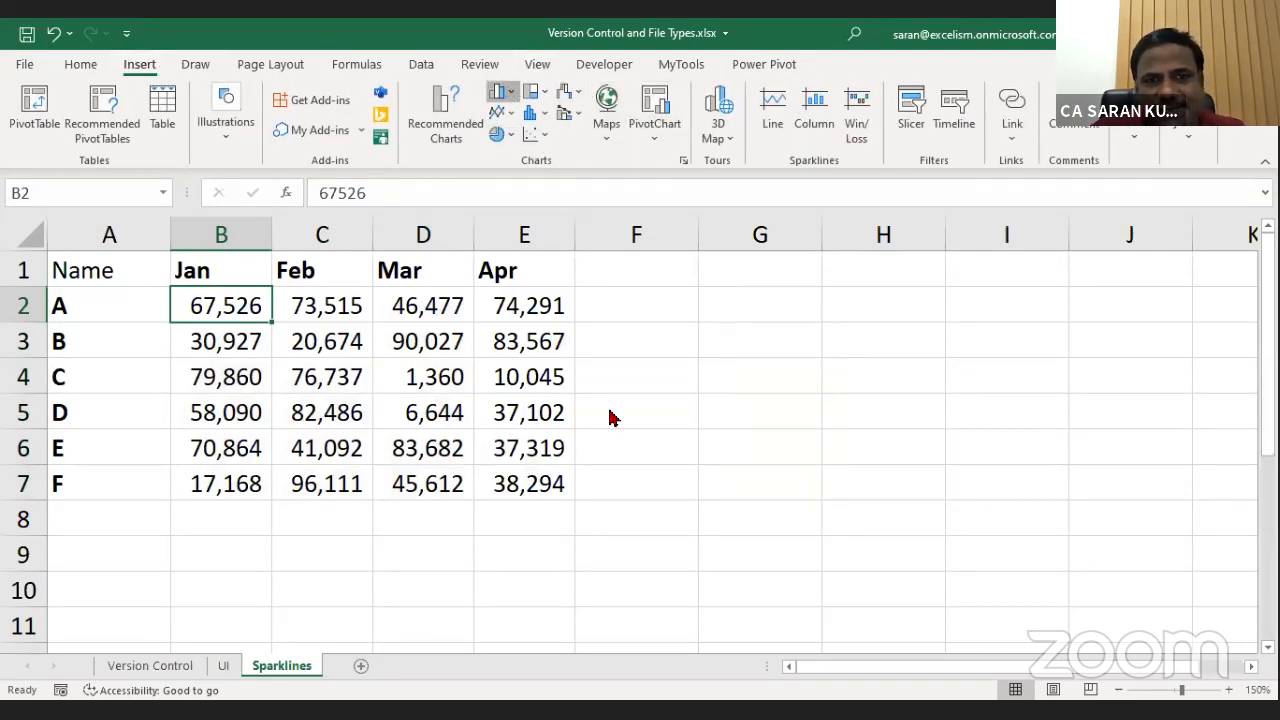
Insert a quick column chart with Alt+F1, reposition and resize it over the data, then delete it.
key(alt+F1)
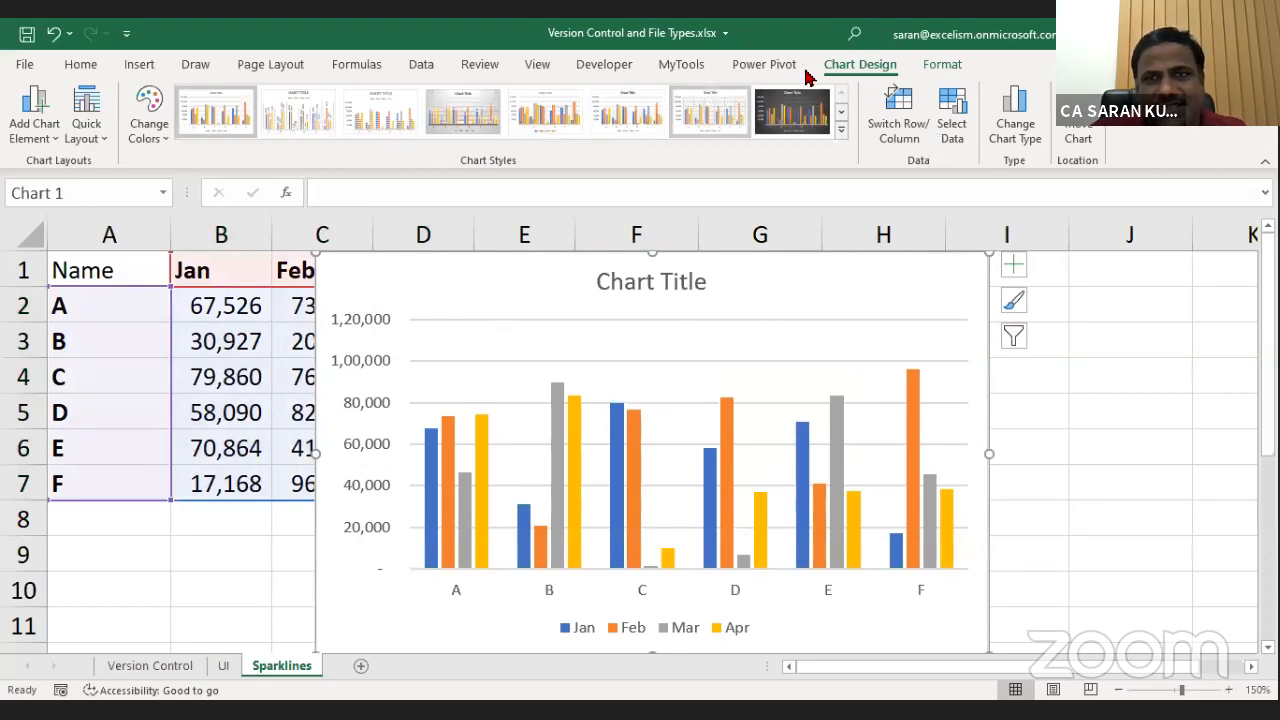
double_click(837, 67)
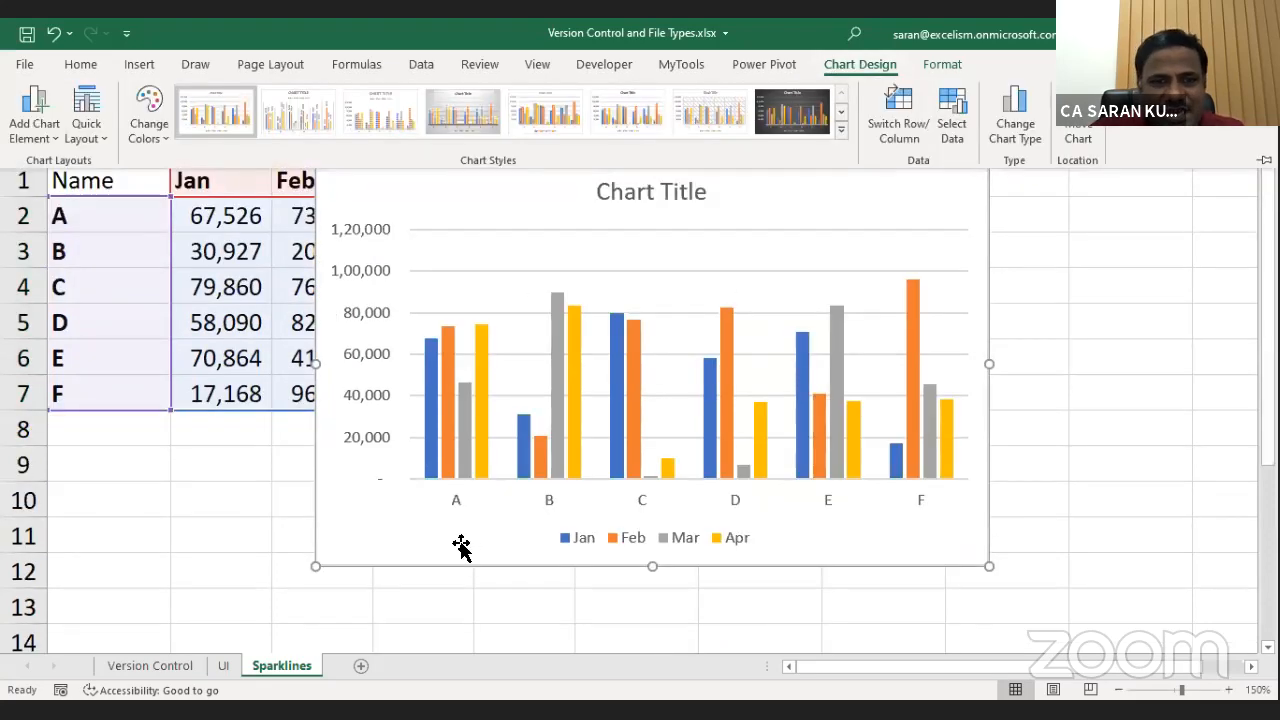
click(403, 557)
drag(371, 555, 156, 556)
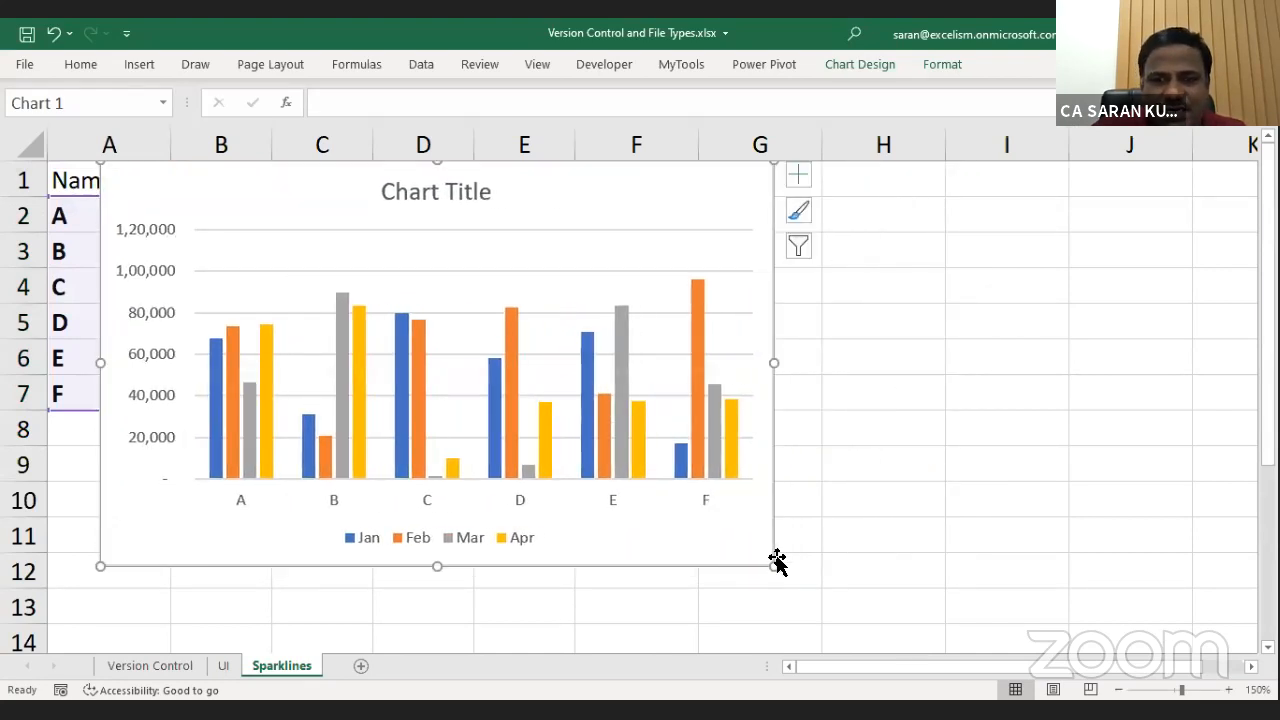
drag(781, 566, 364, 352)
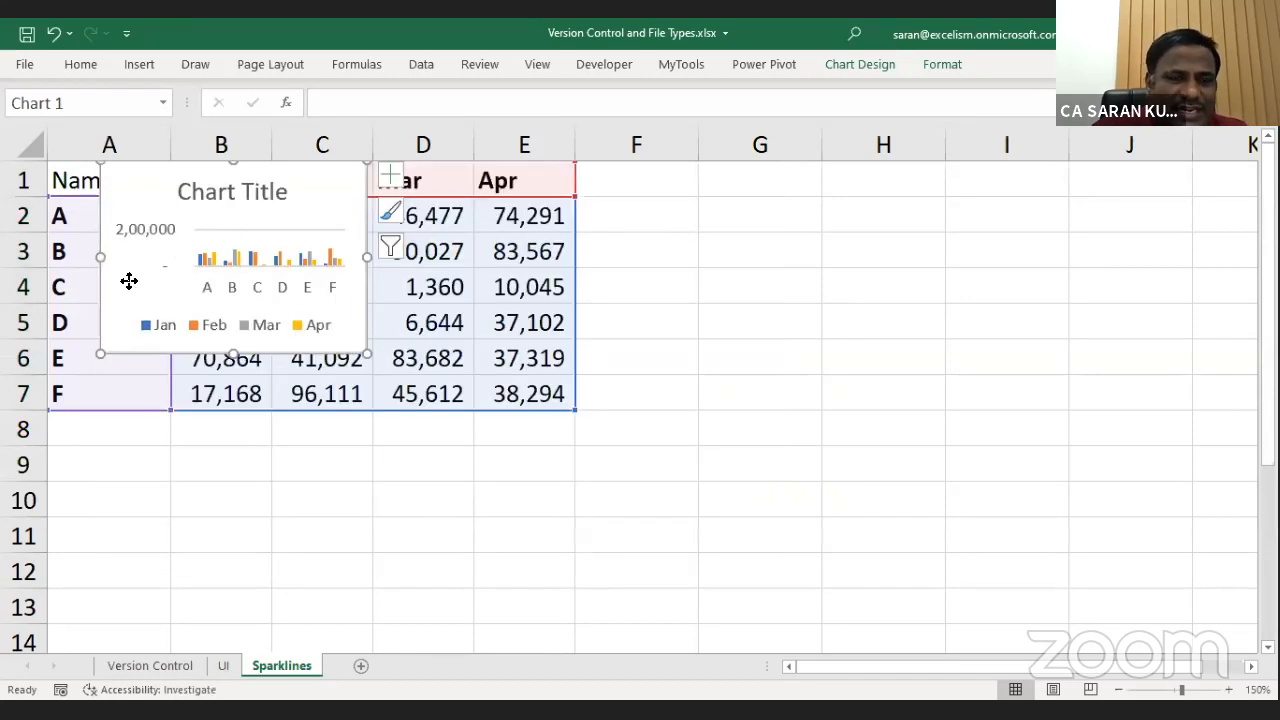
drag(130, 284, 228, 365)
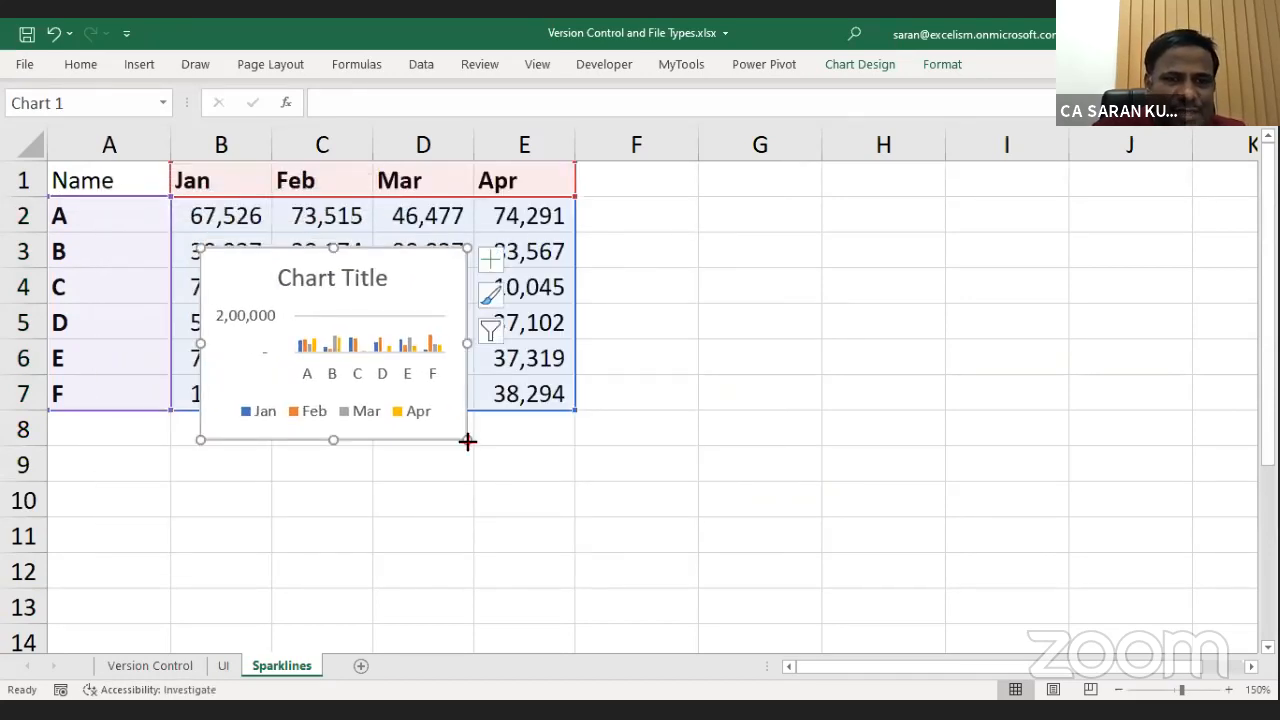
drag(467, 441, 718, 491)
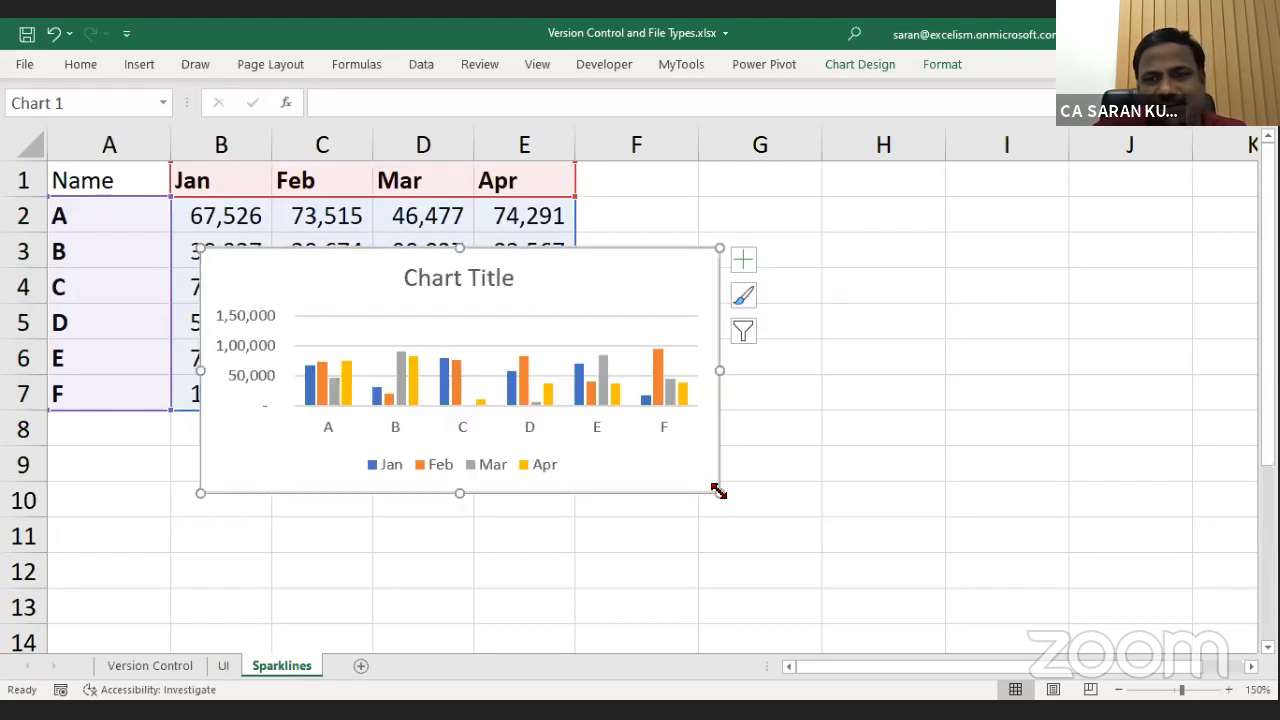
key(Delete)
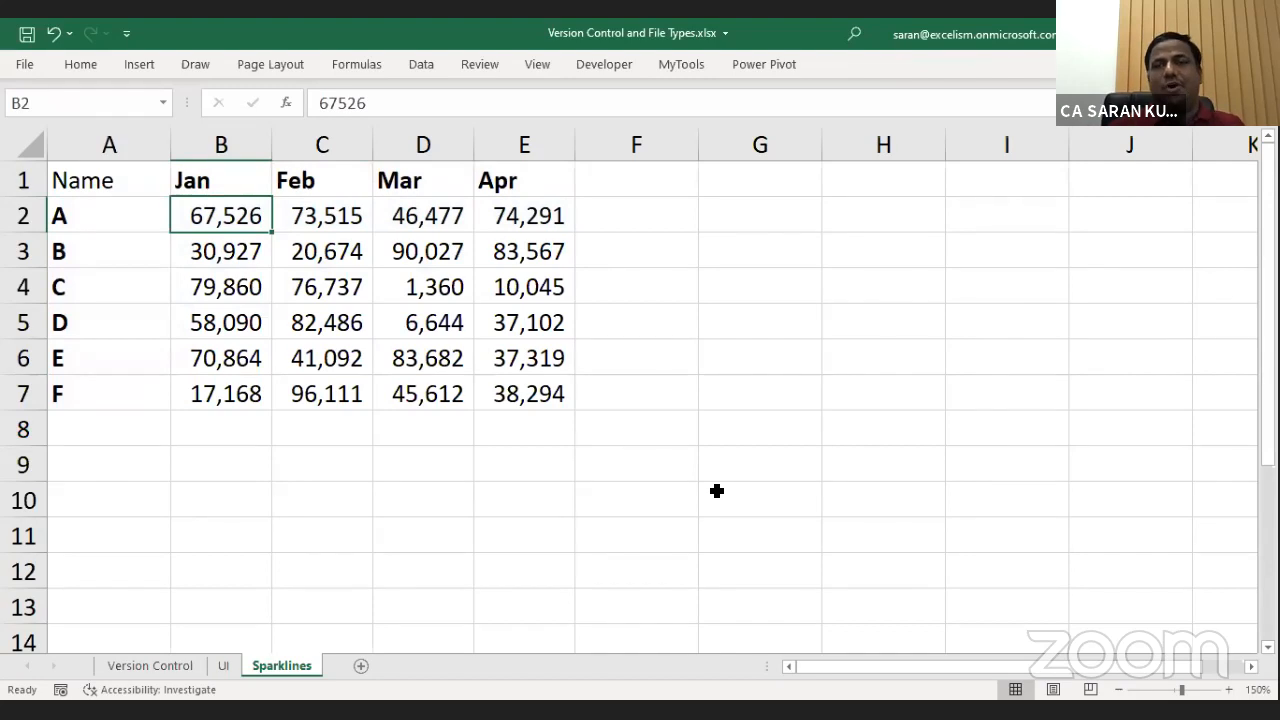
Move to cell F2 and cancel the started formula entry.
key(Right)
key(Right)
key(Right)
key(Right)
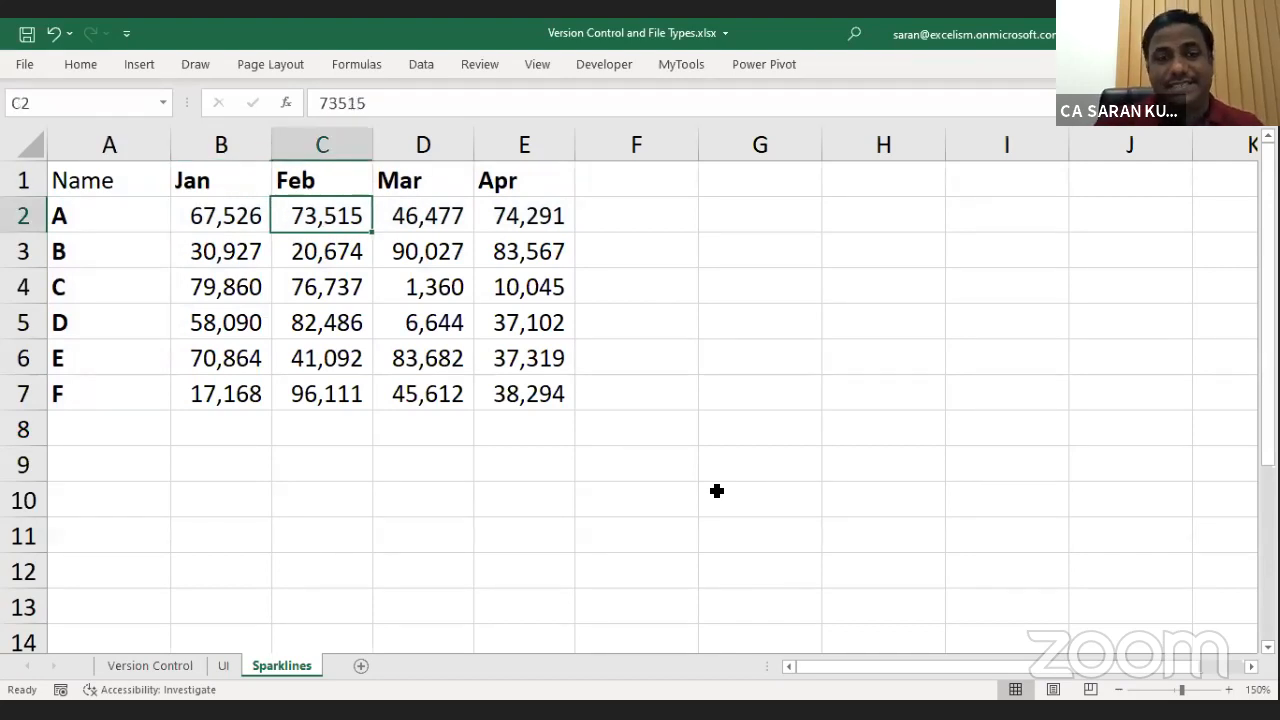
text(=)
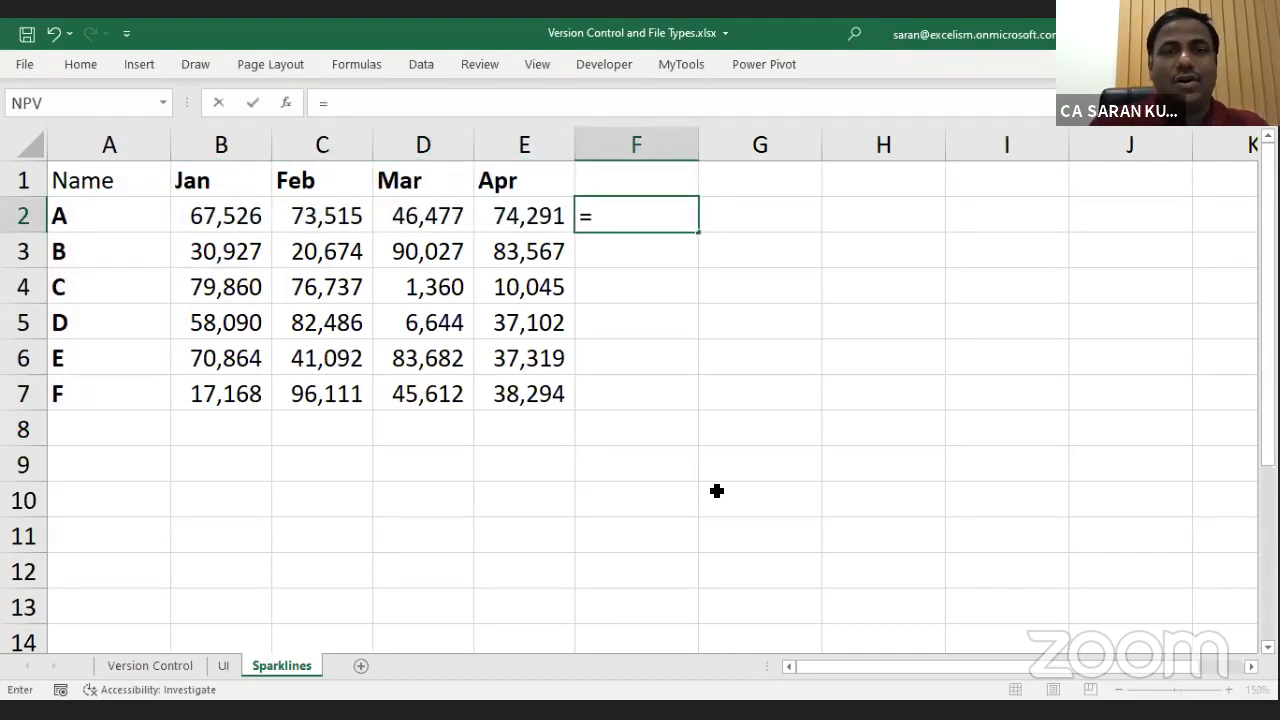
key(Escape)
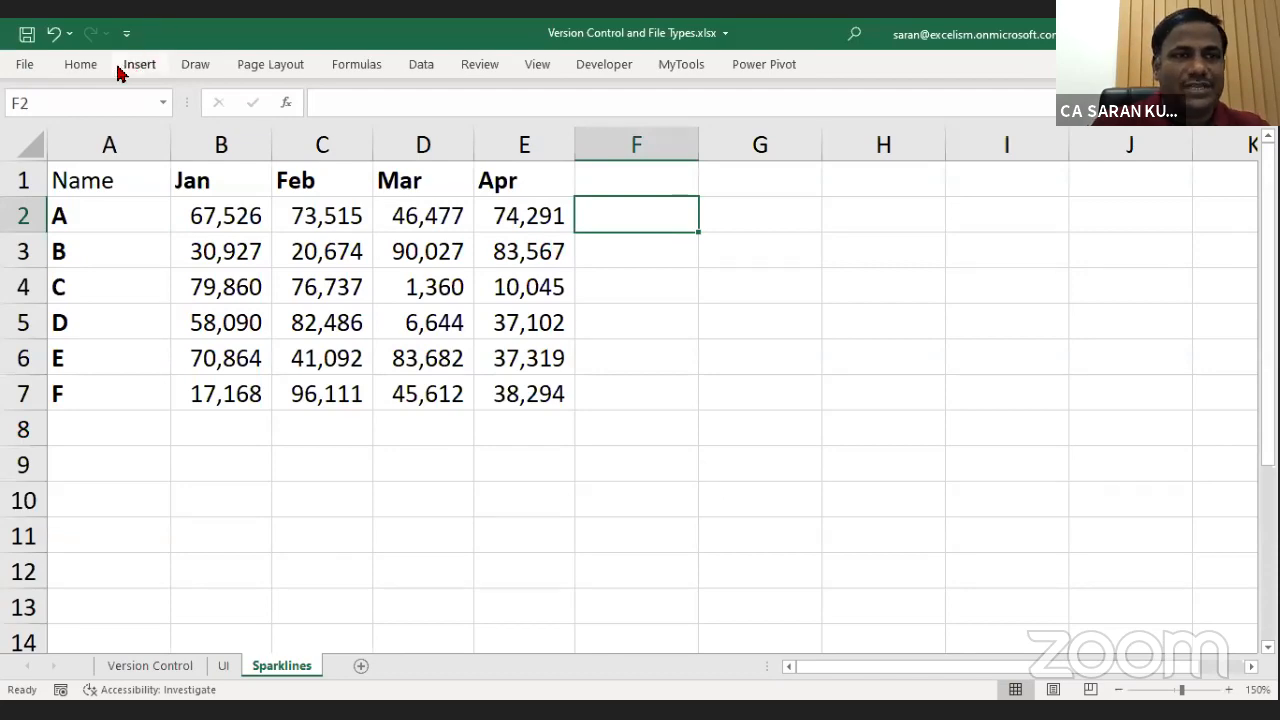
Restore the Home ribbon and insert blank rows above the table starting at row 1.
click(82, 63)
click(127, 272)
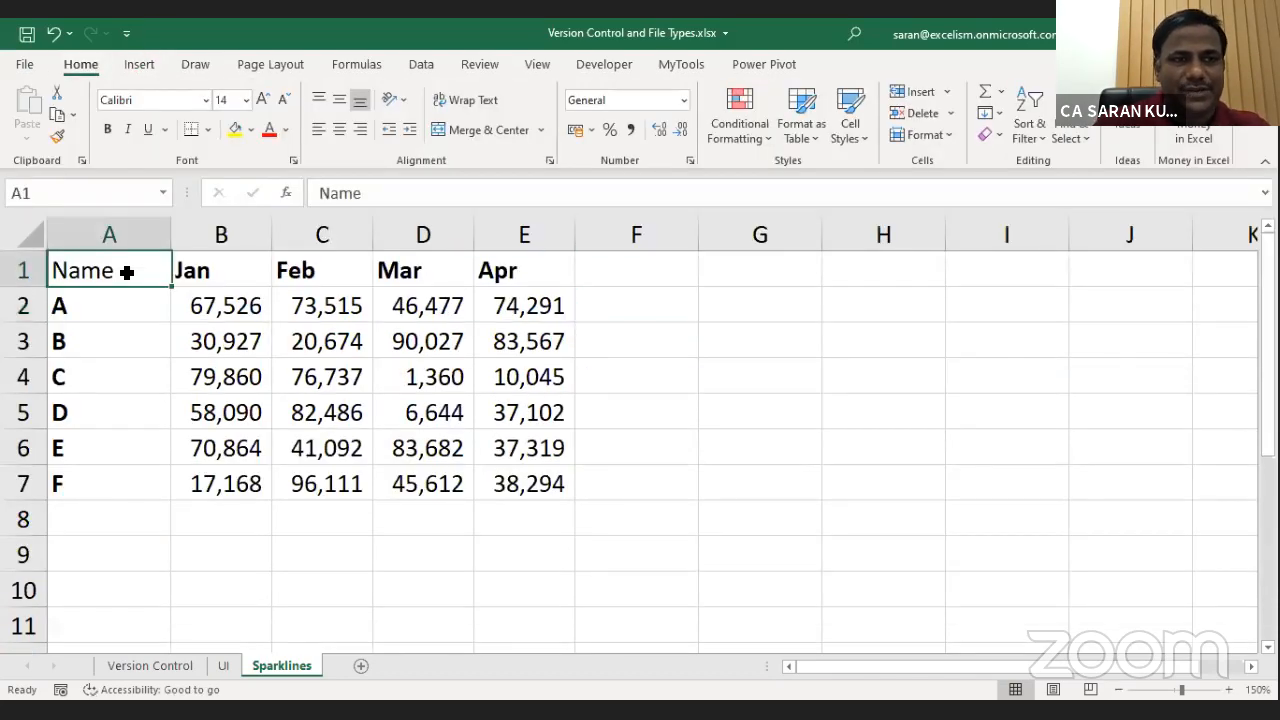
key(shift+space)
key(ctrl+shift+plus)
key(ctrl+shift+plus)
Write 'Ribbon Menu --> Insert Tab --> Sparklines Group --> Line/Column/Win(Loss)' in cell A1.
click(128, 273)
text(R)
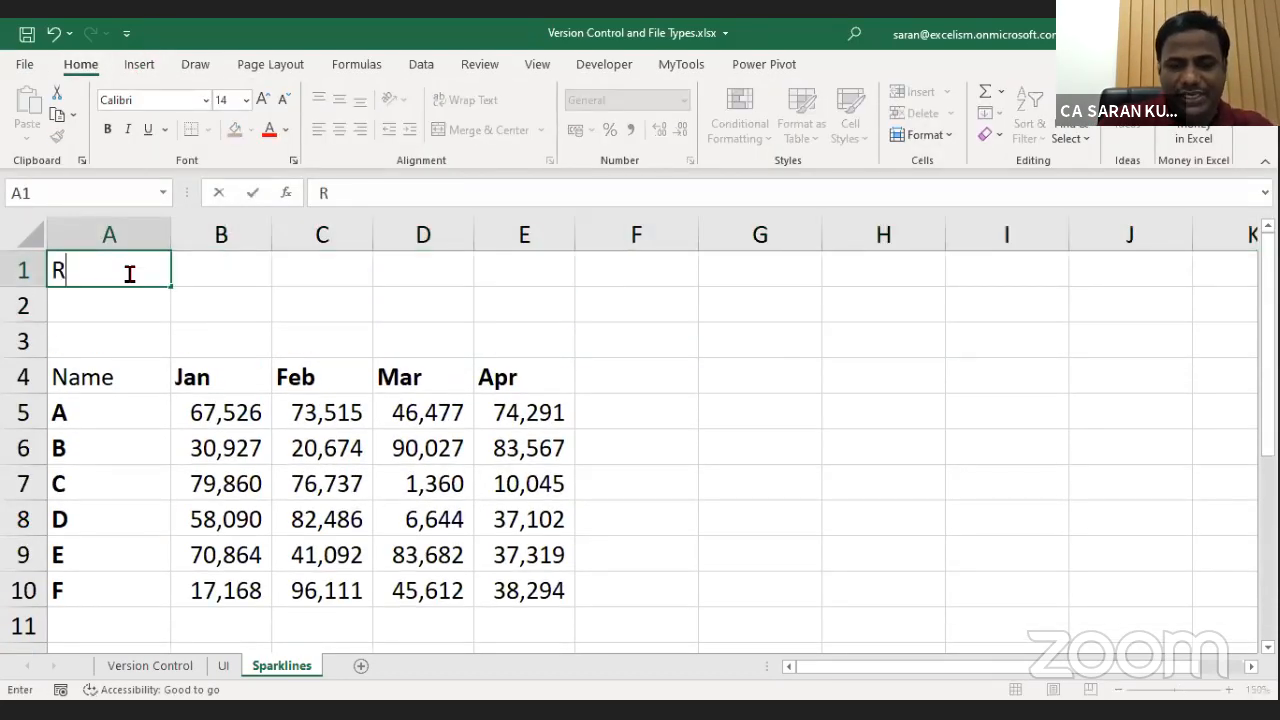
text(ibbon Menu )
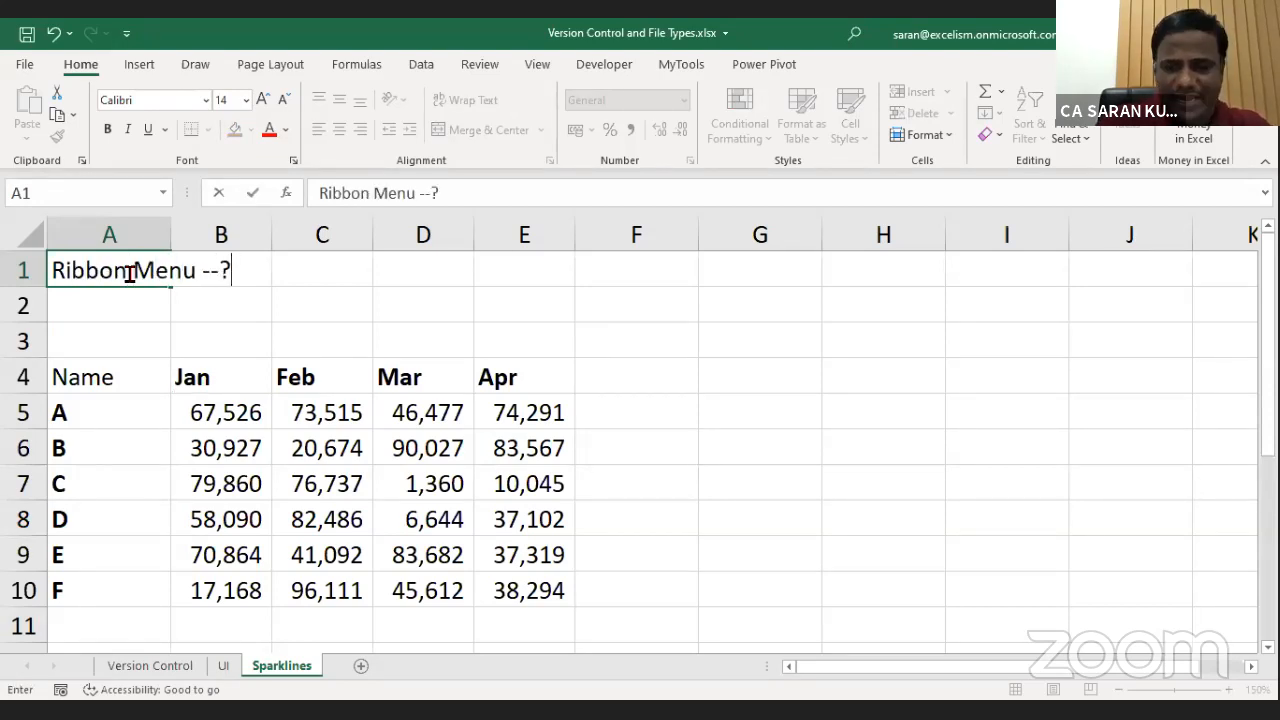
text(--> Insaewr)
key(BackSpace)
key(BackSpace)
key(BackSpace)
key(BackSpace)
key(BackSpace)
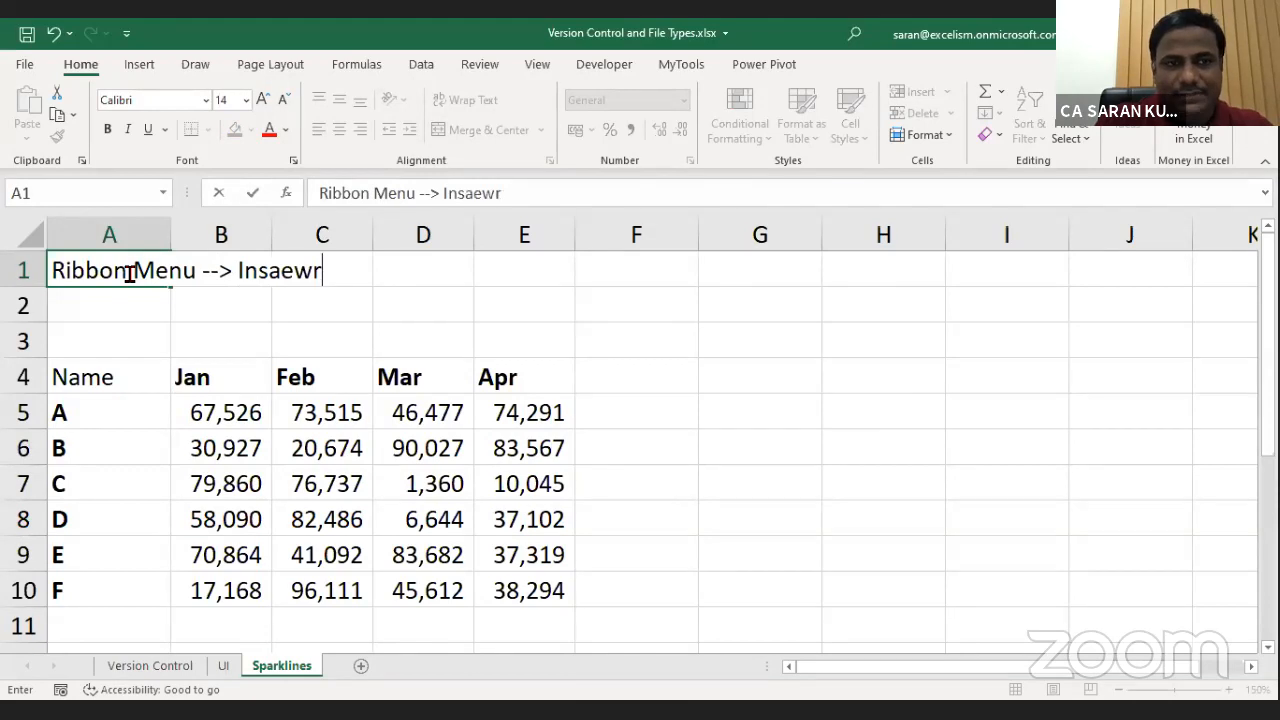
text(er)
key(BackSpace)
key(BackSpace)
text(sert)
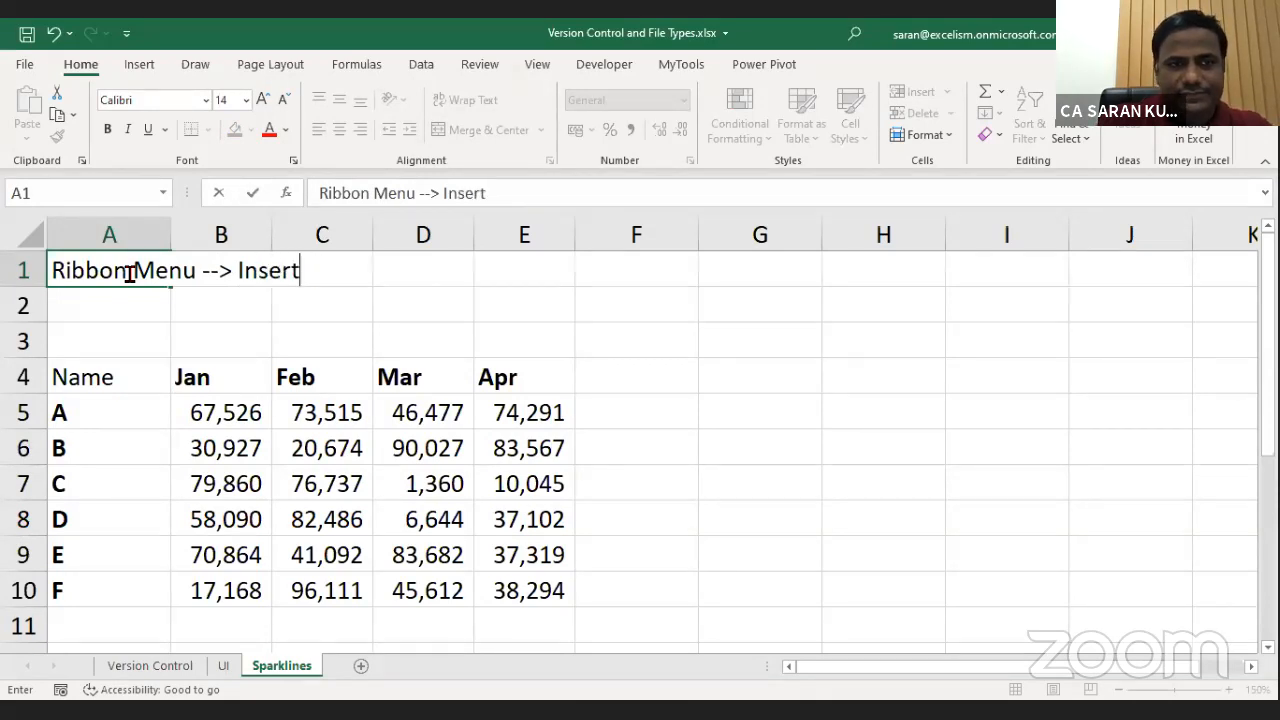
text( Tab -->)
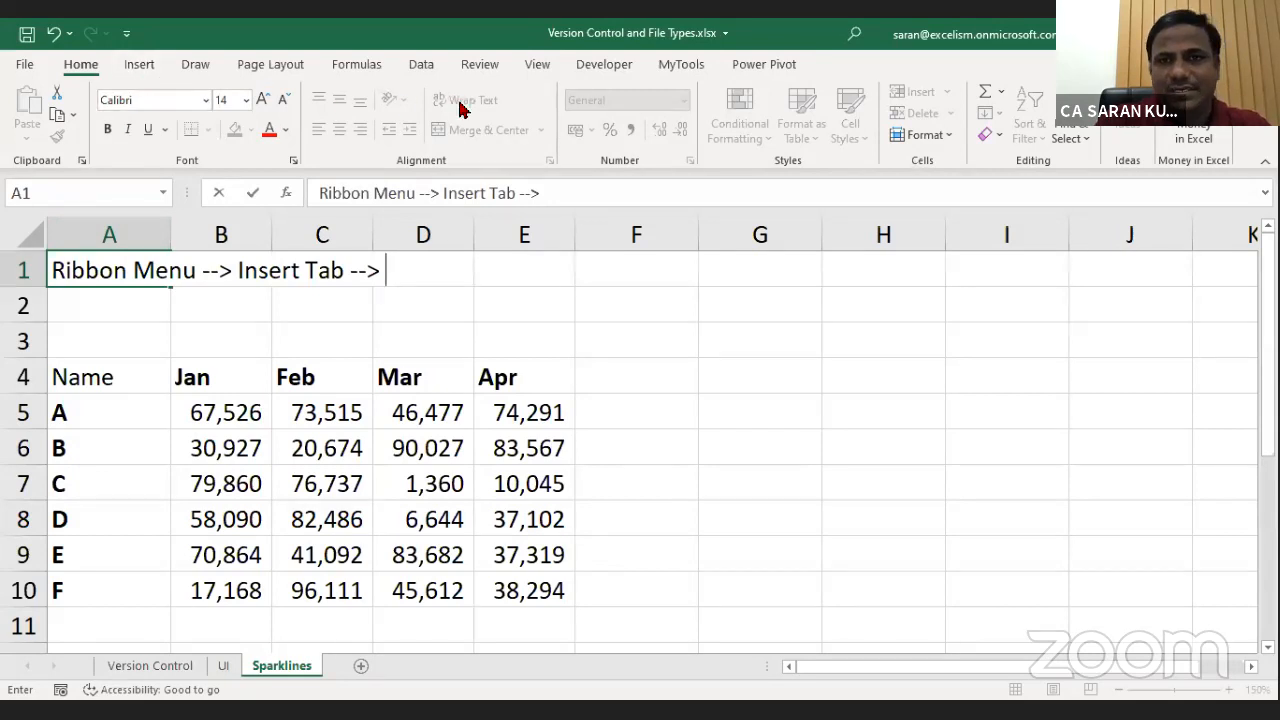
click(148, 68)
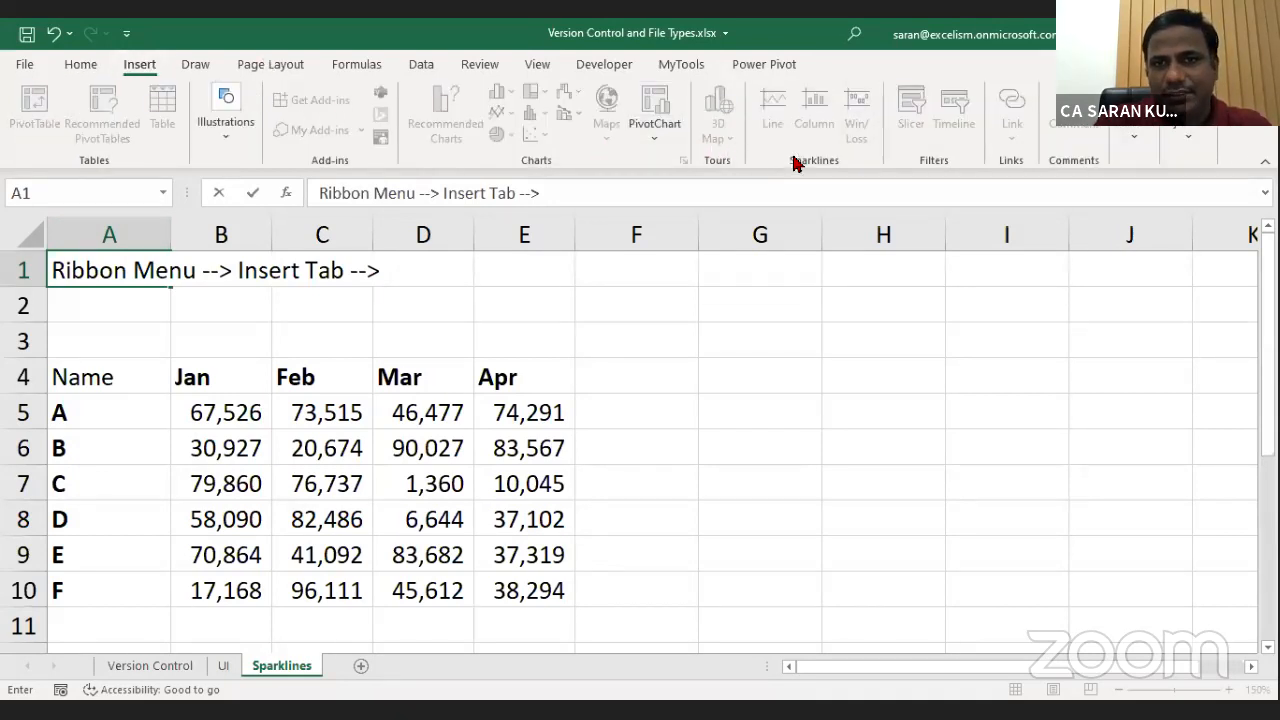
text(Sparkli)
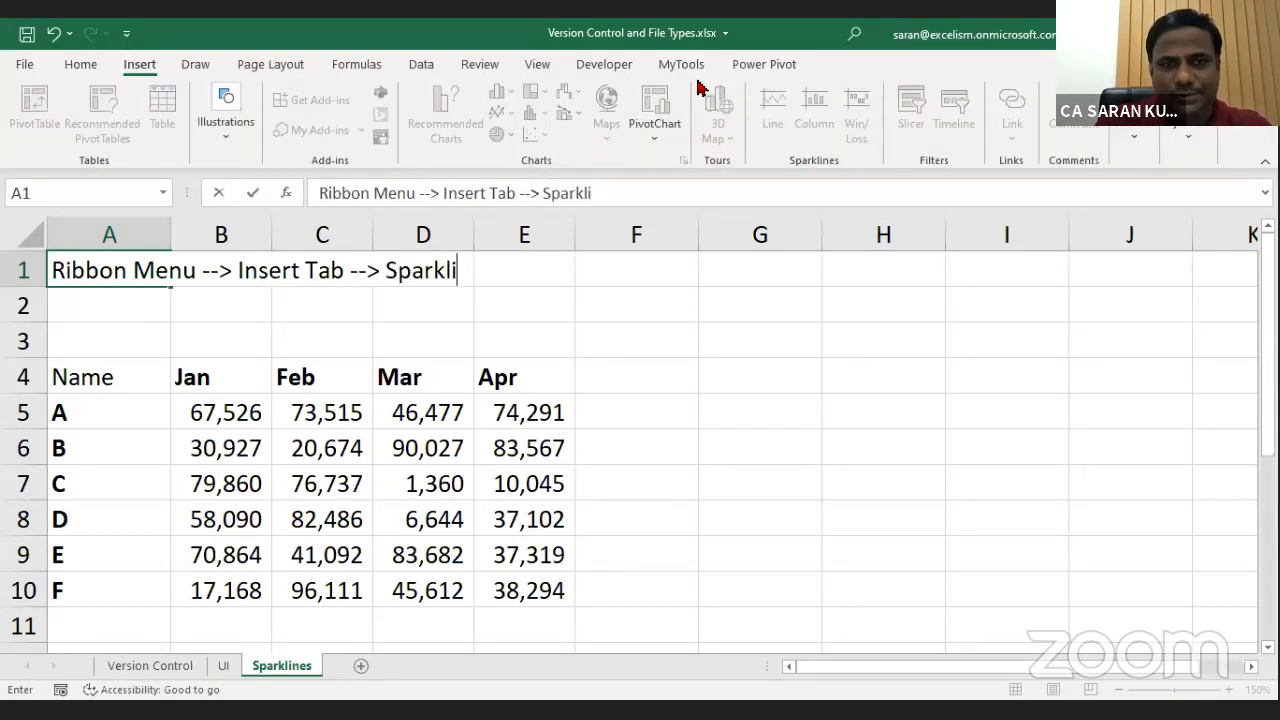
text(nes Group -)
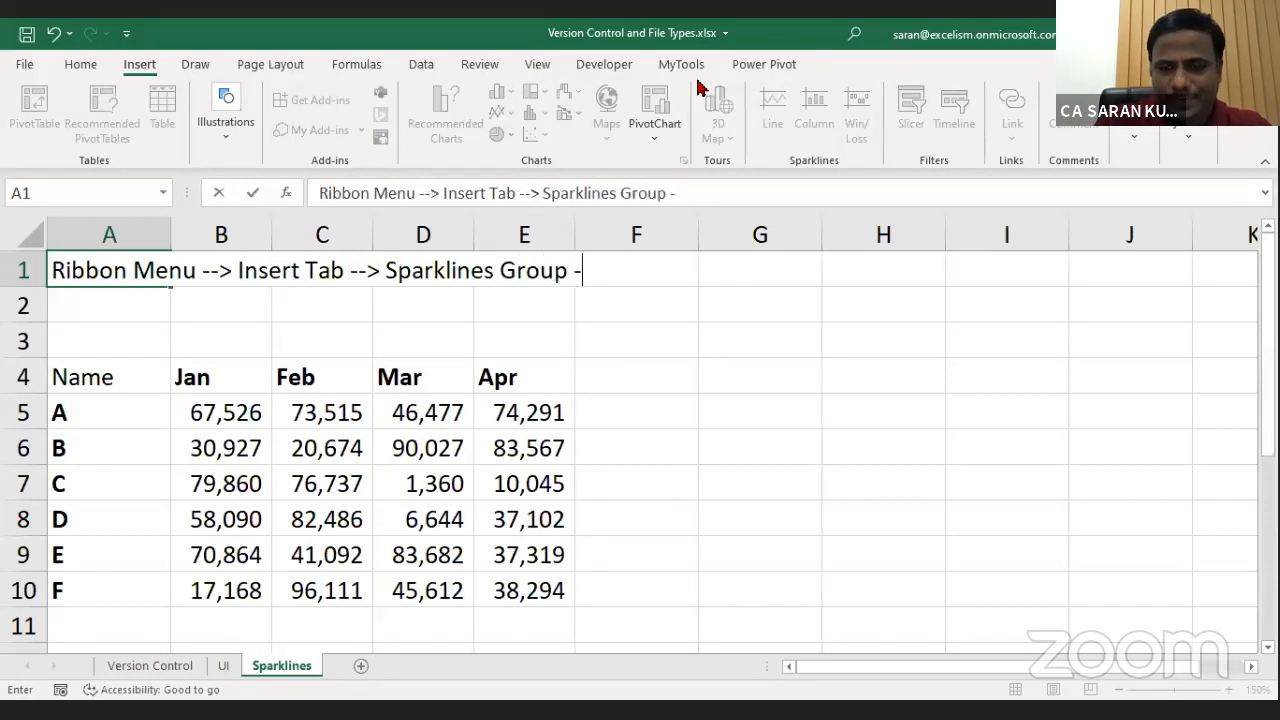
text(->)
text( Line)
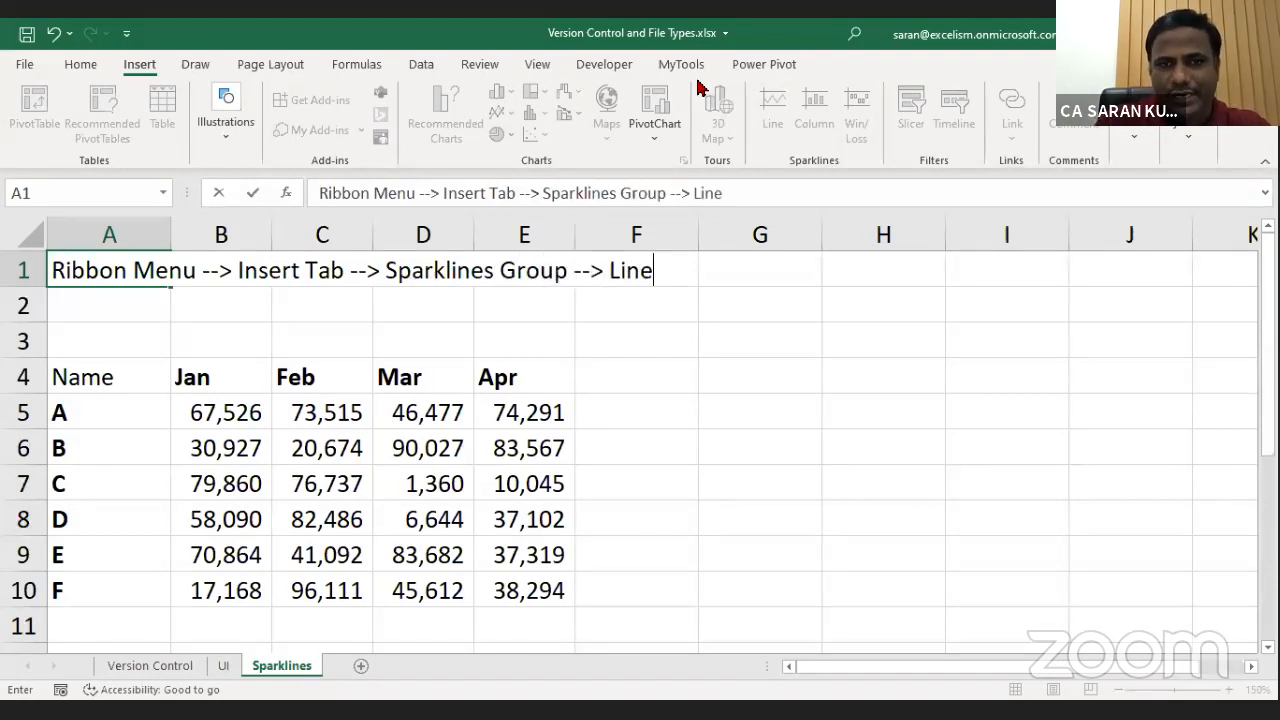
text(/Column)
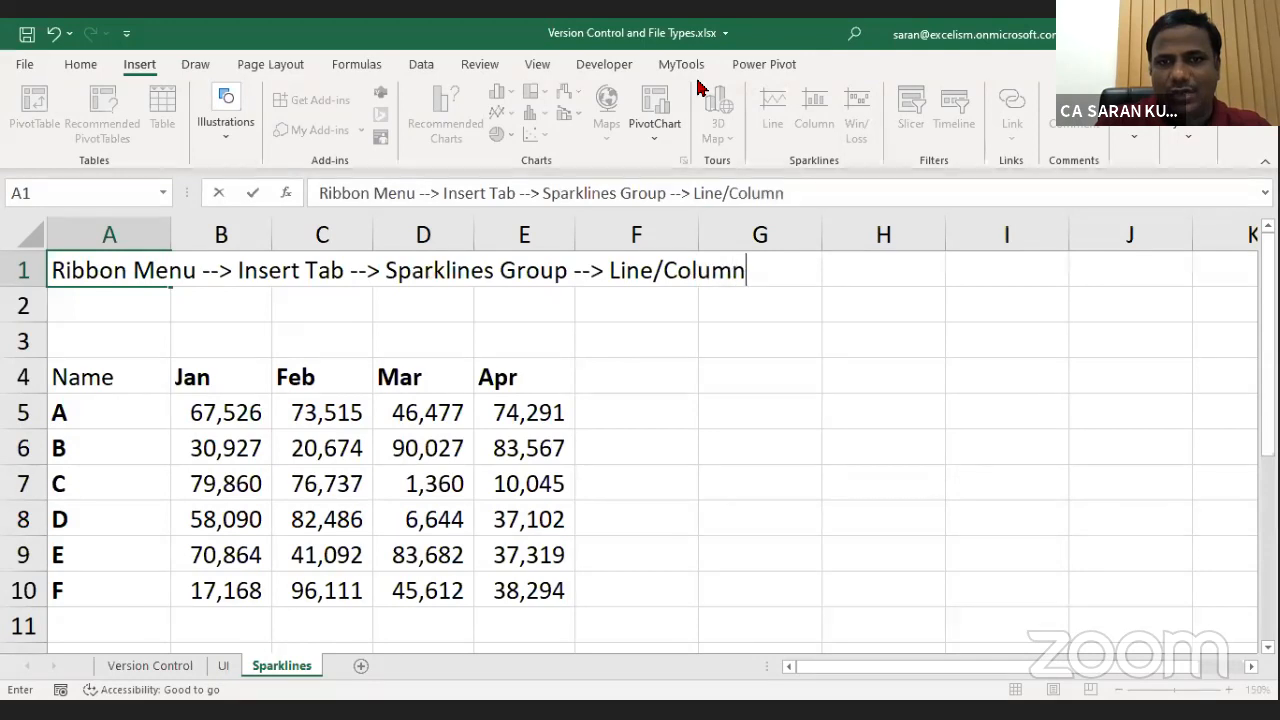
text(/Wi)
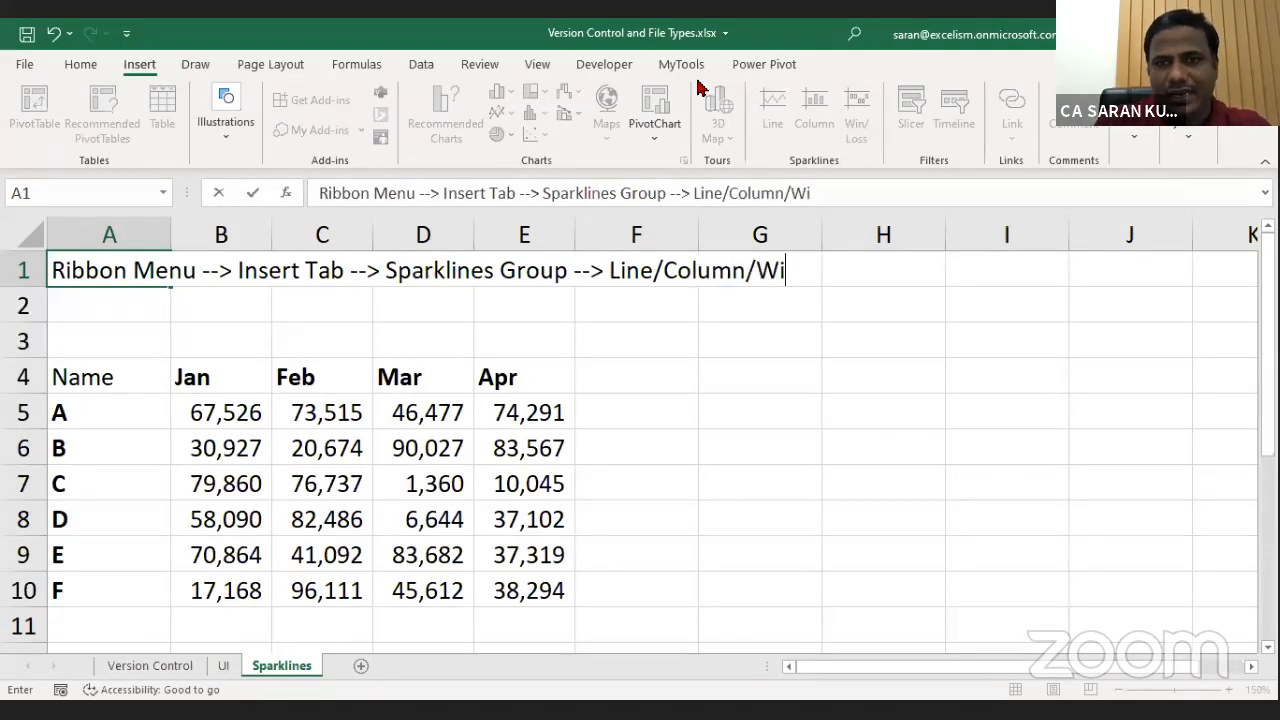
text(n(Los)
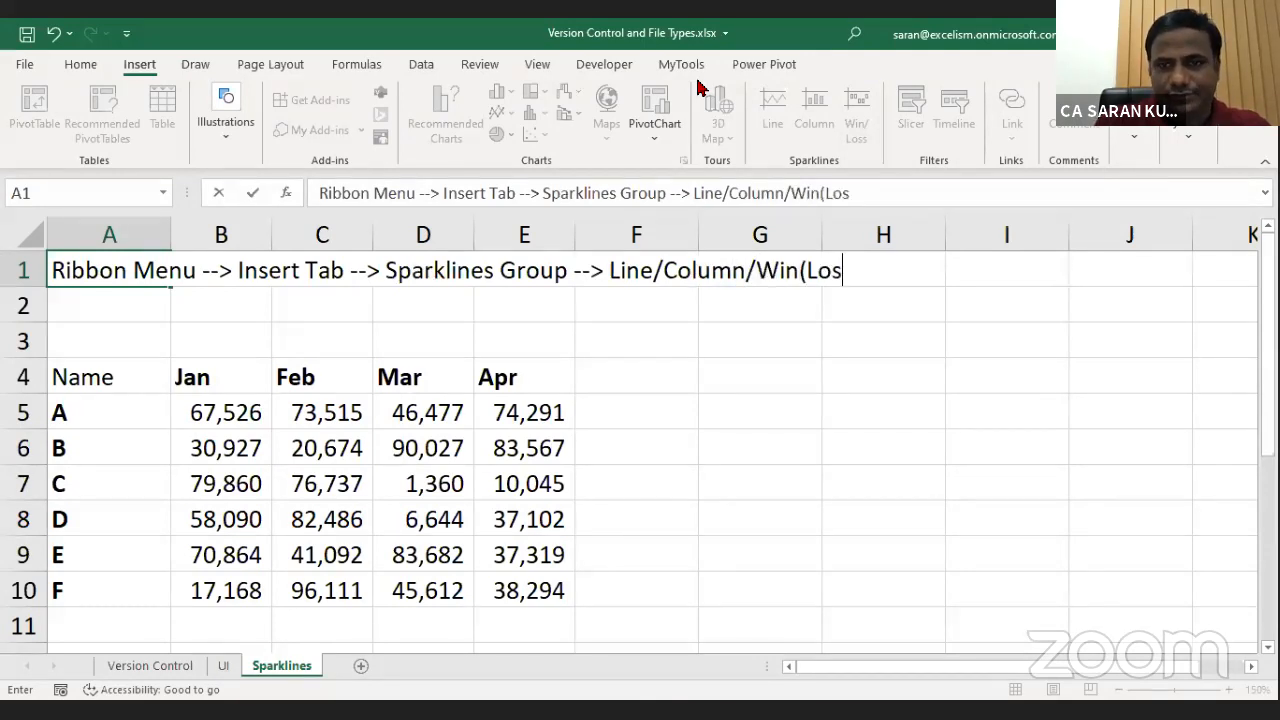
text(s))
key(Return)
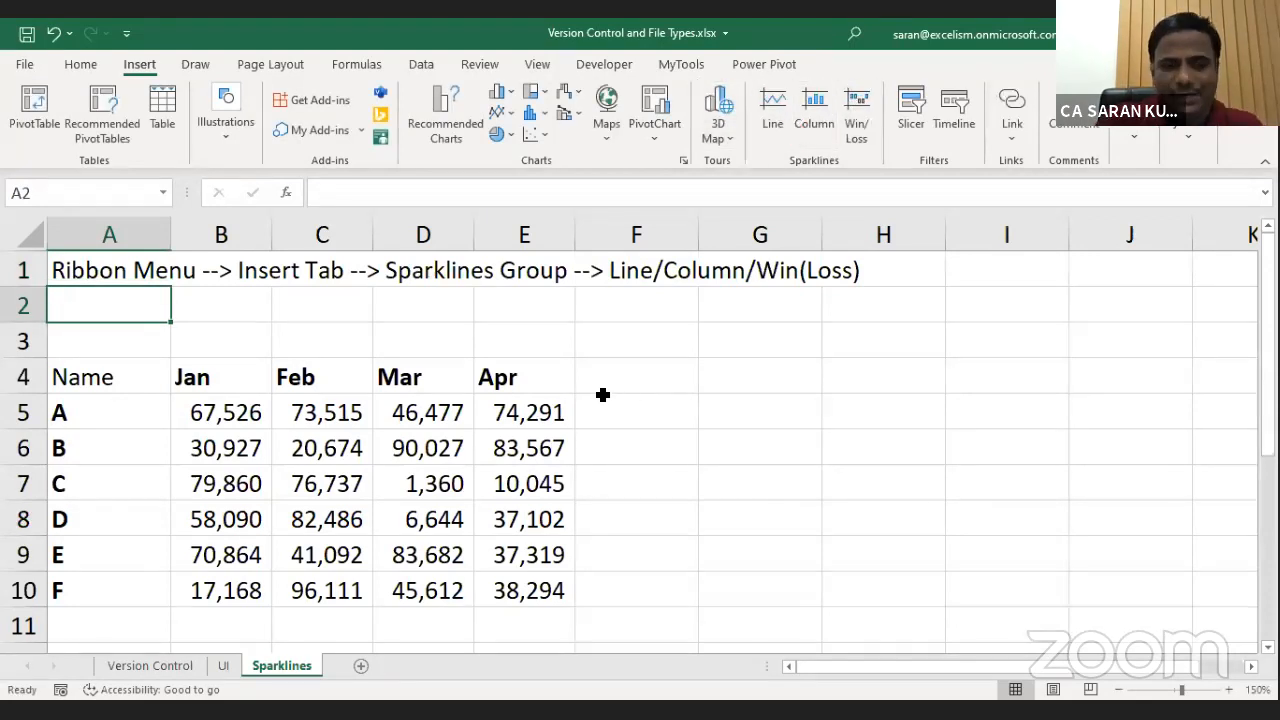
Enter 'Introduced in 2010 Version' in A2 and move to cell F5.
key(shift+space)
key(shift+BackSpace)
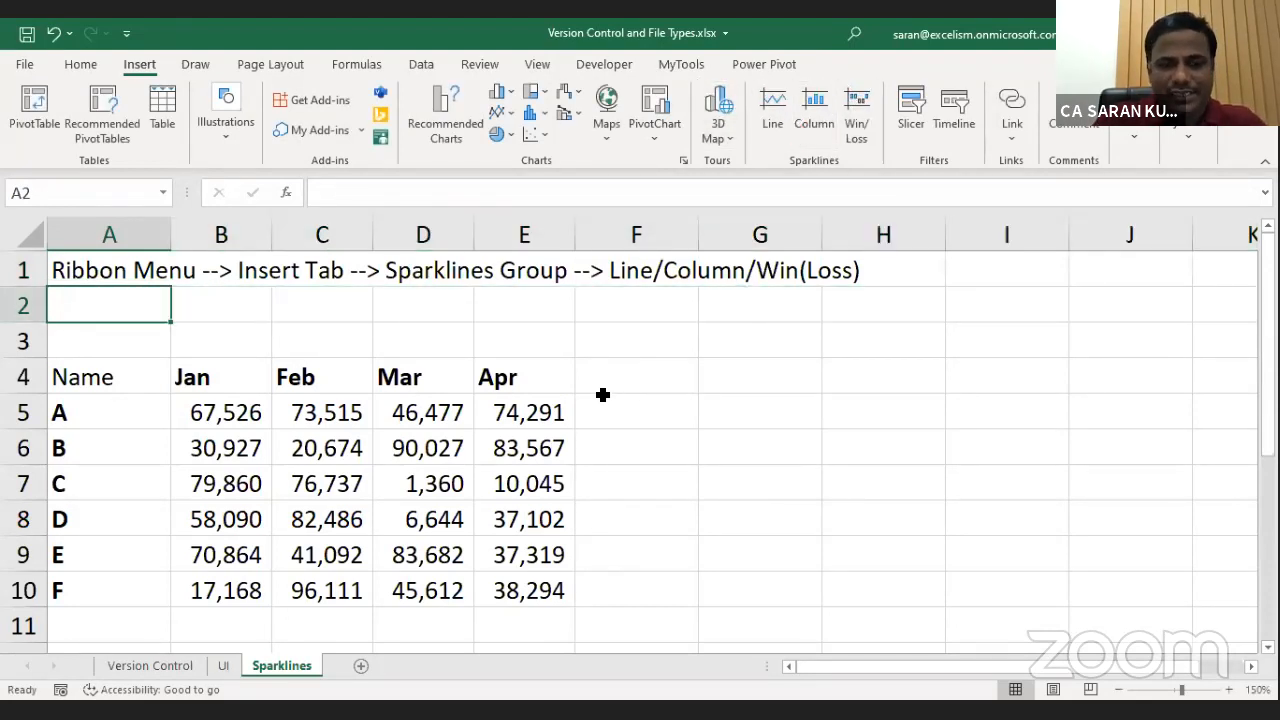
text(INtroduc)
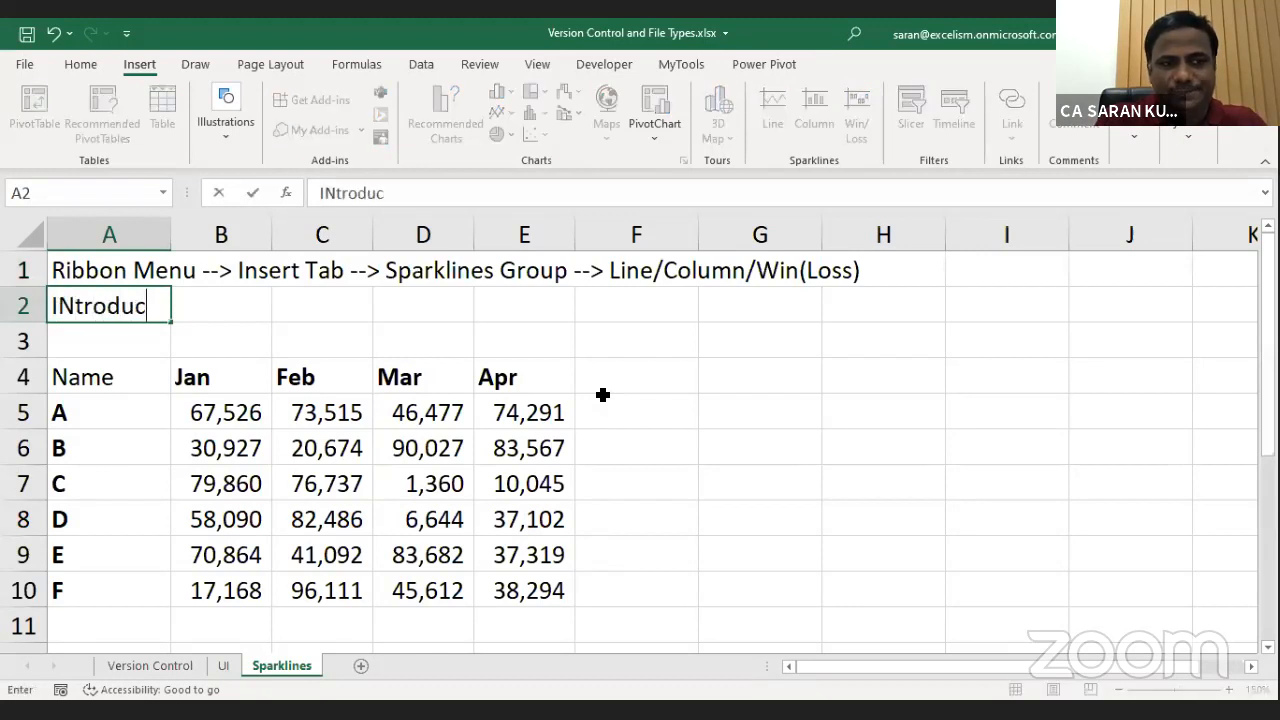
text(ed in )
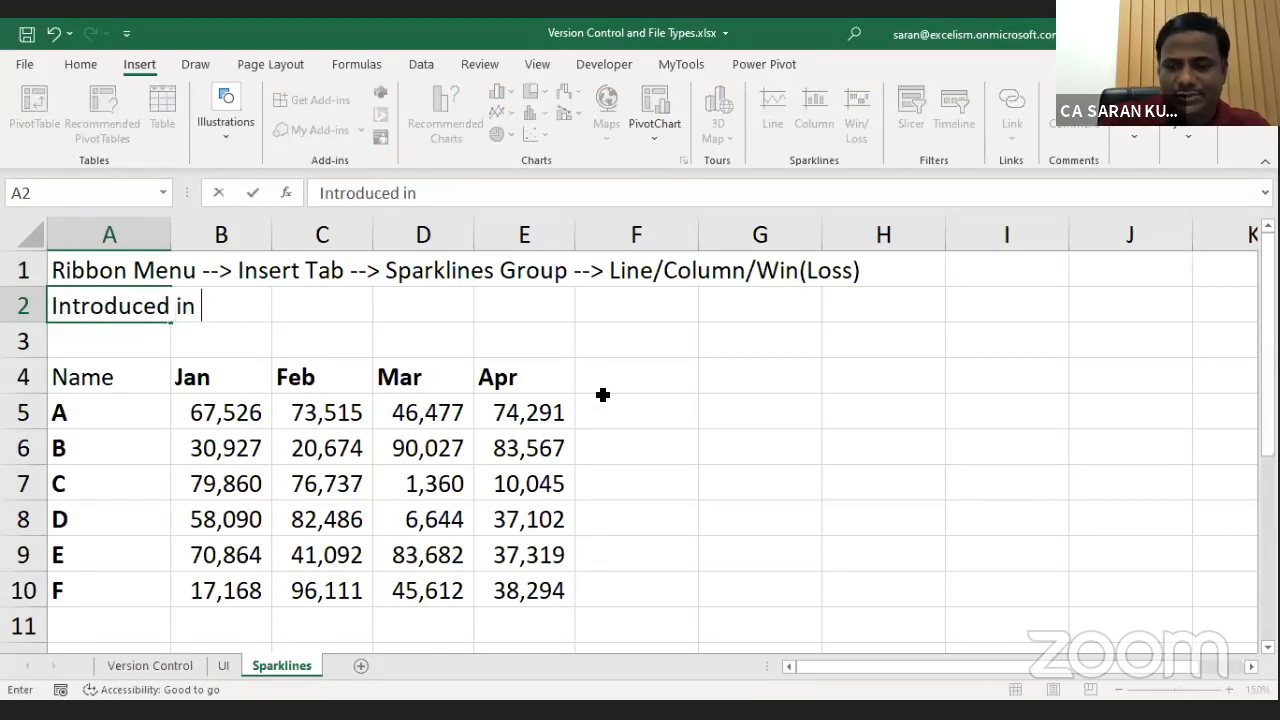
text(2010 Version)
key(Return)
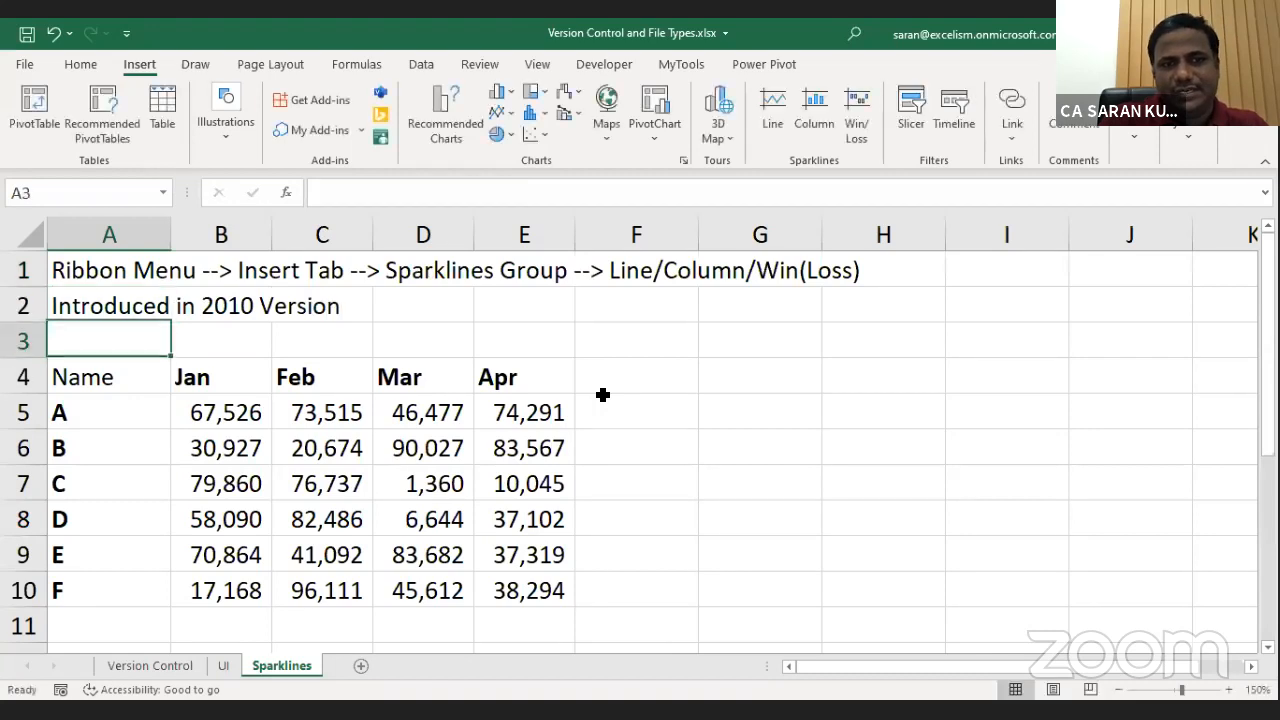
key(Up)
key(Down)
key(Down)
key(Down)
key(Right)
key(Right)
key(Right)
key(Right)
key(Right)
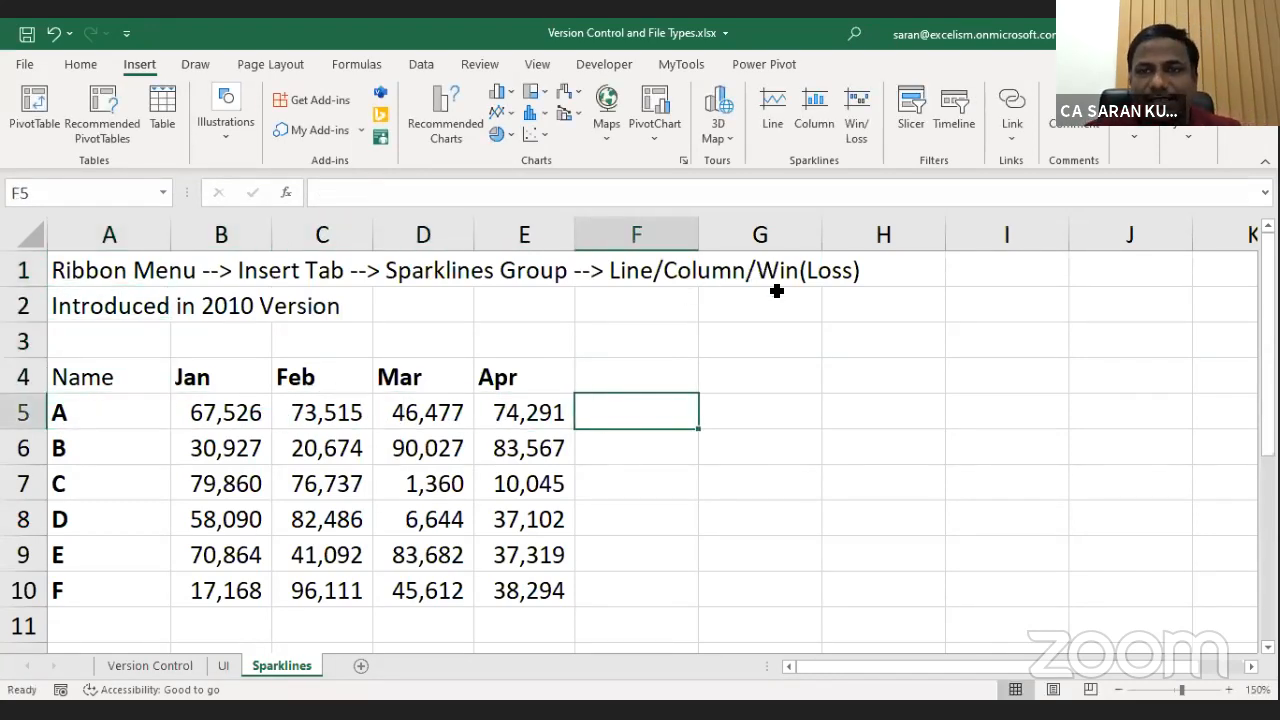
Insert a line sparkline in F5 from B5:E5 and fill it down to F10.
click(773, 118)
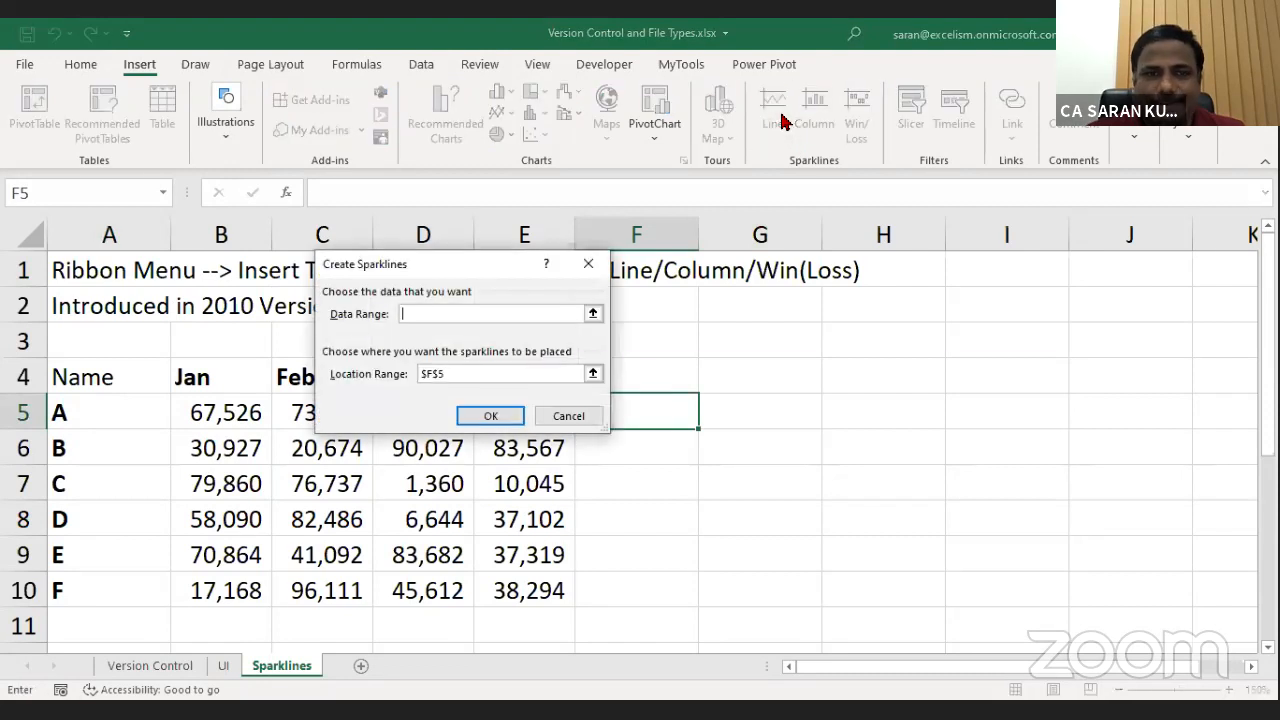
click(192, 416)
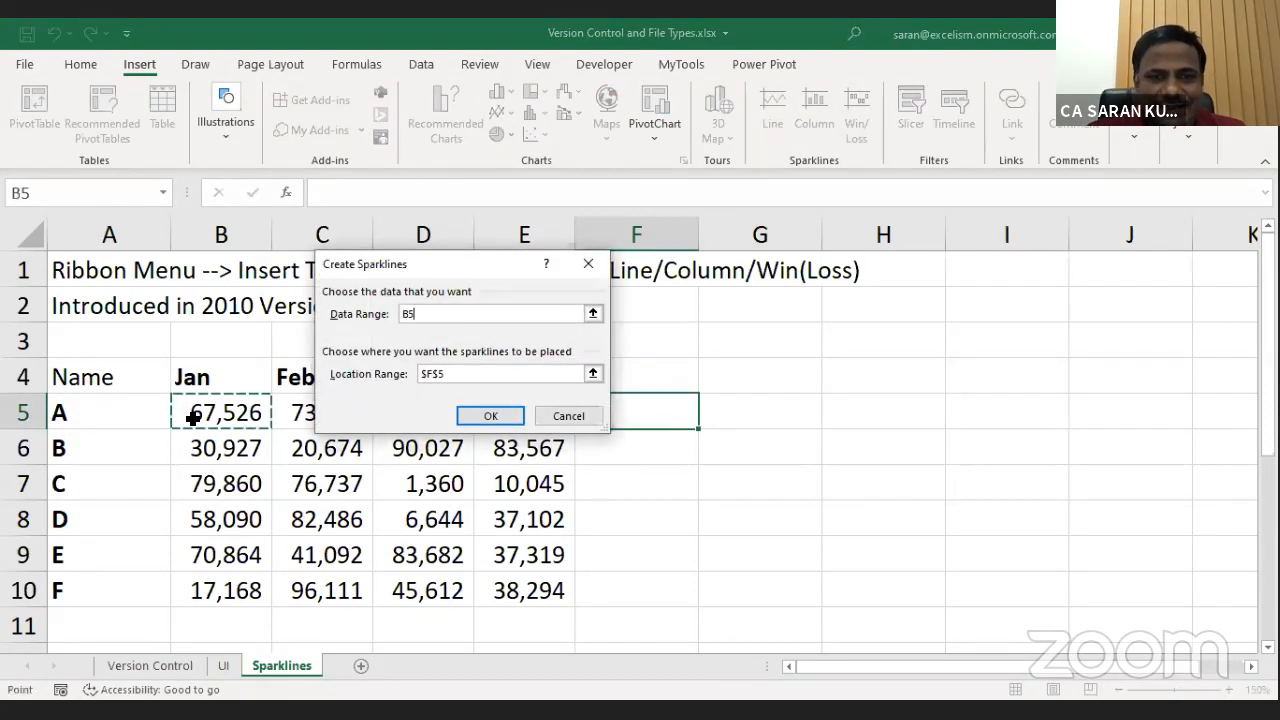
drag(192, 416, 524, 413)
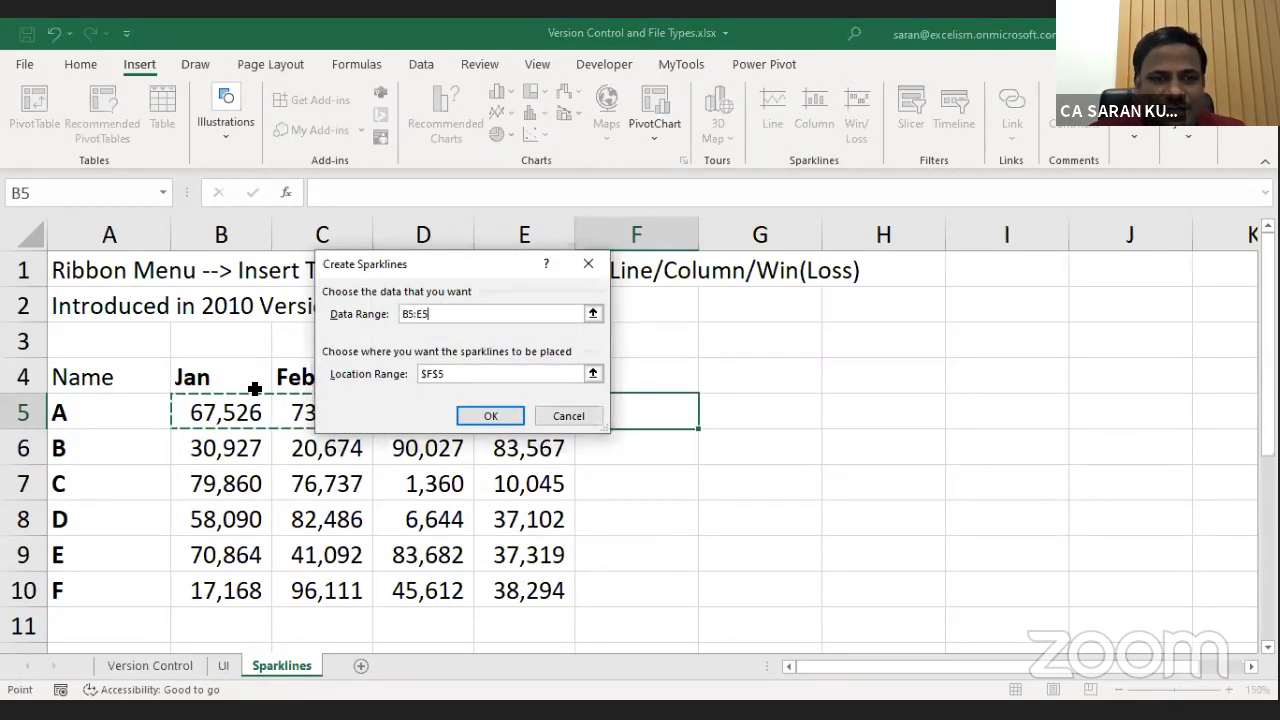
key(Tab)
click(593, 374)
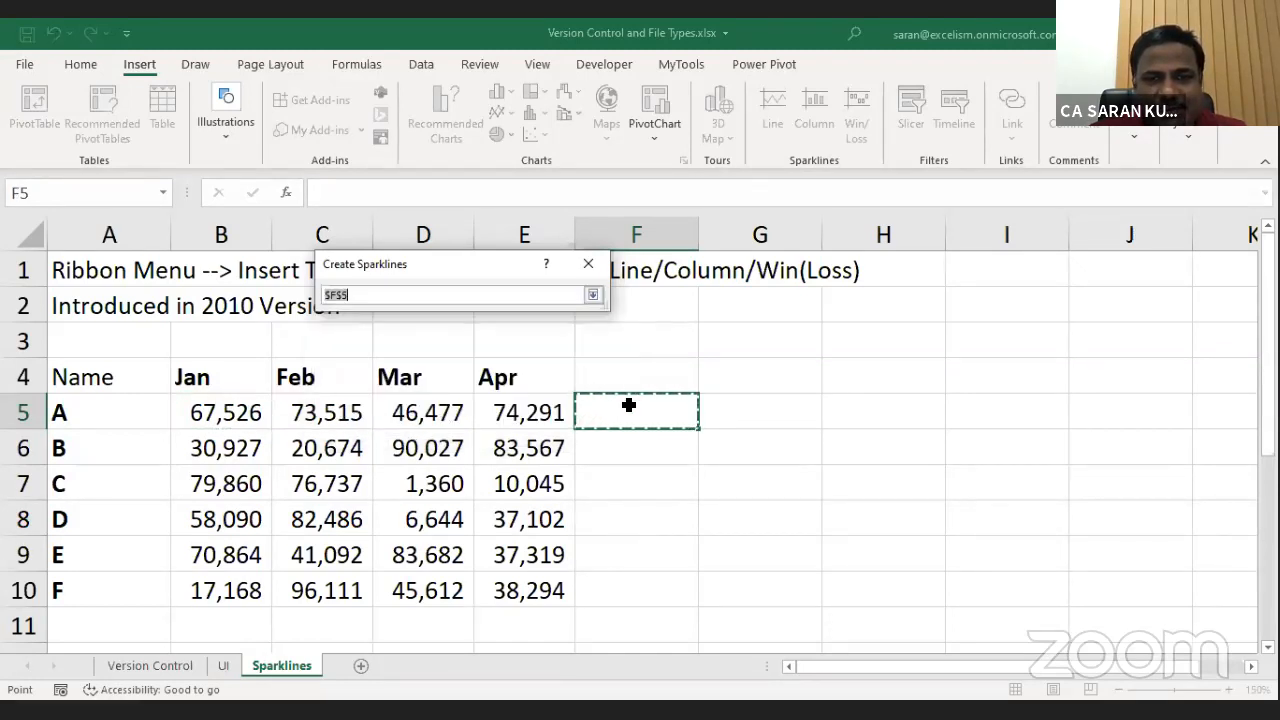
click(595, 294)
click(491, 416)
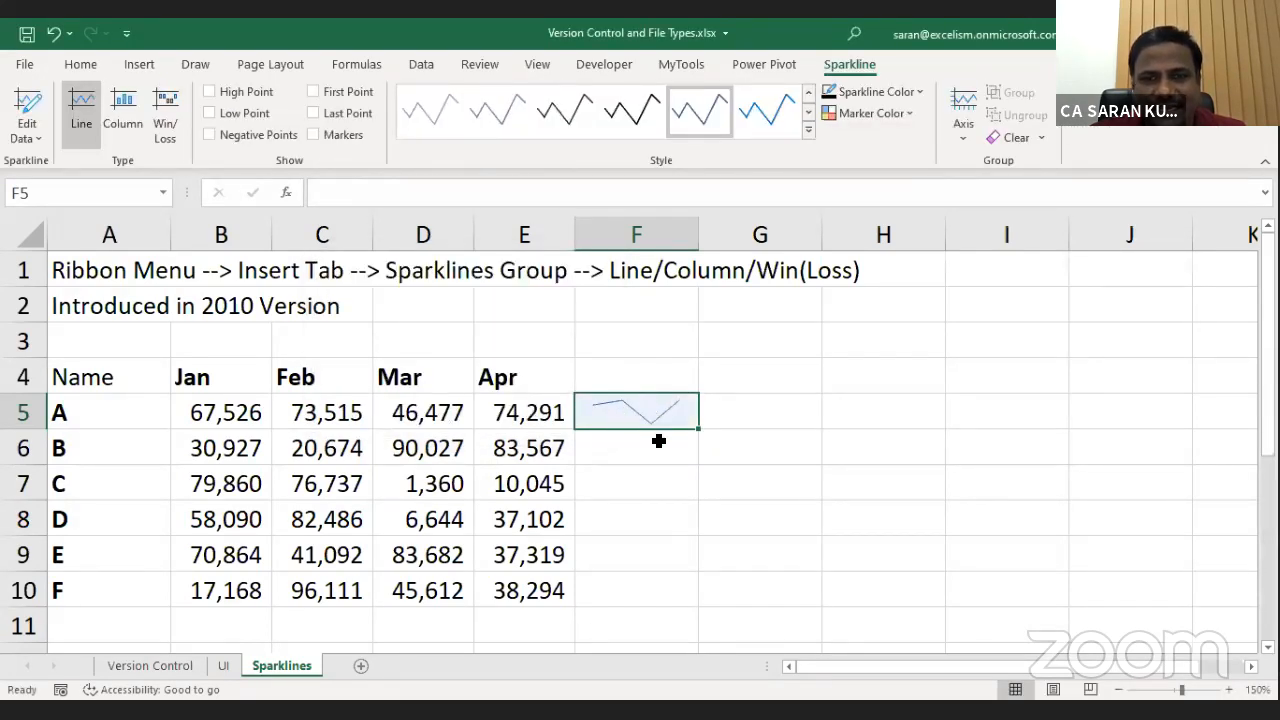
drag(699, 430, 689, 595)
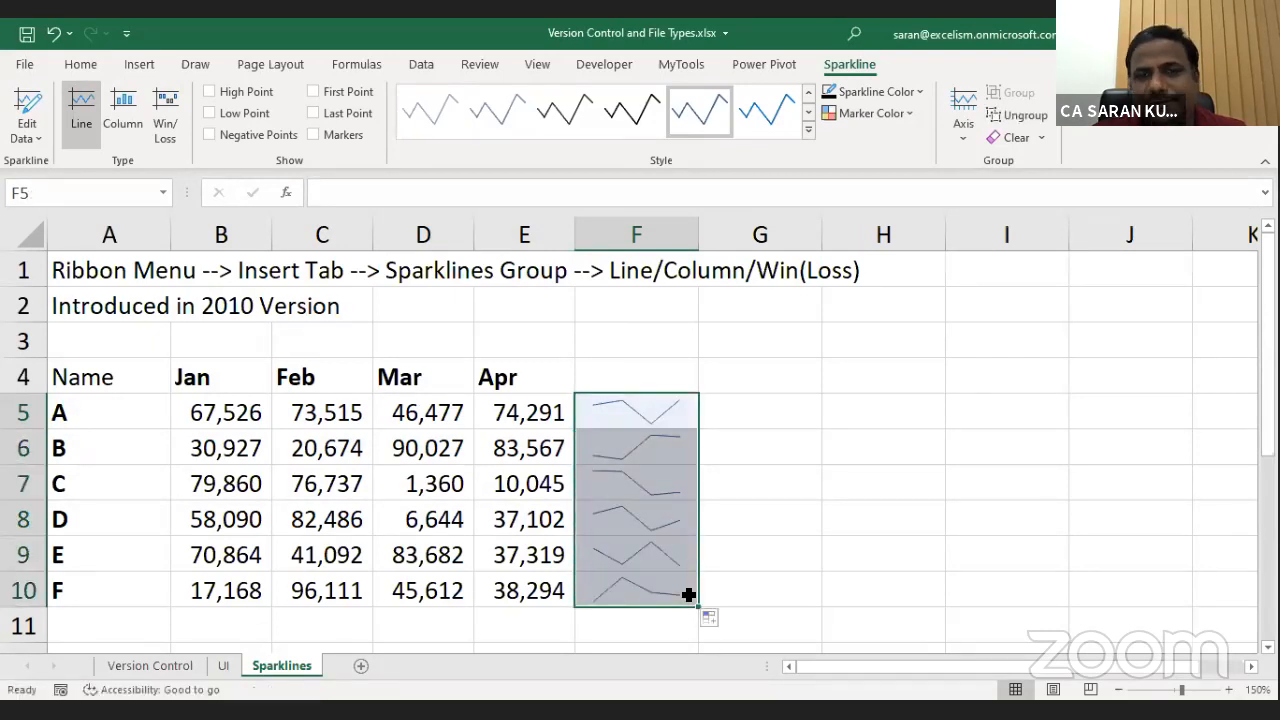
click(553, 448)
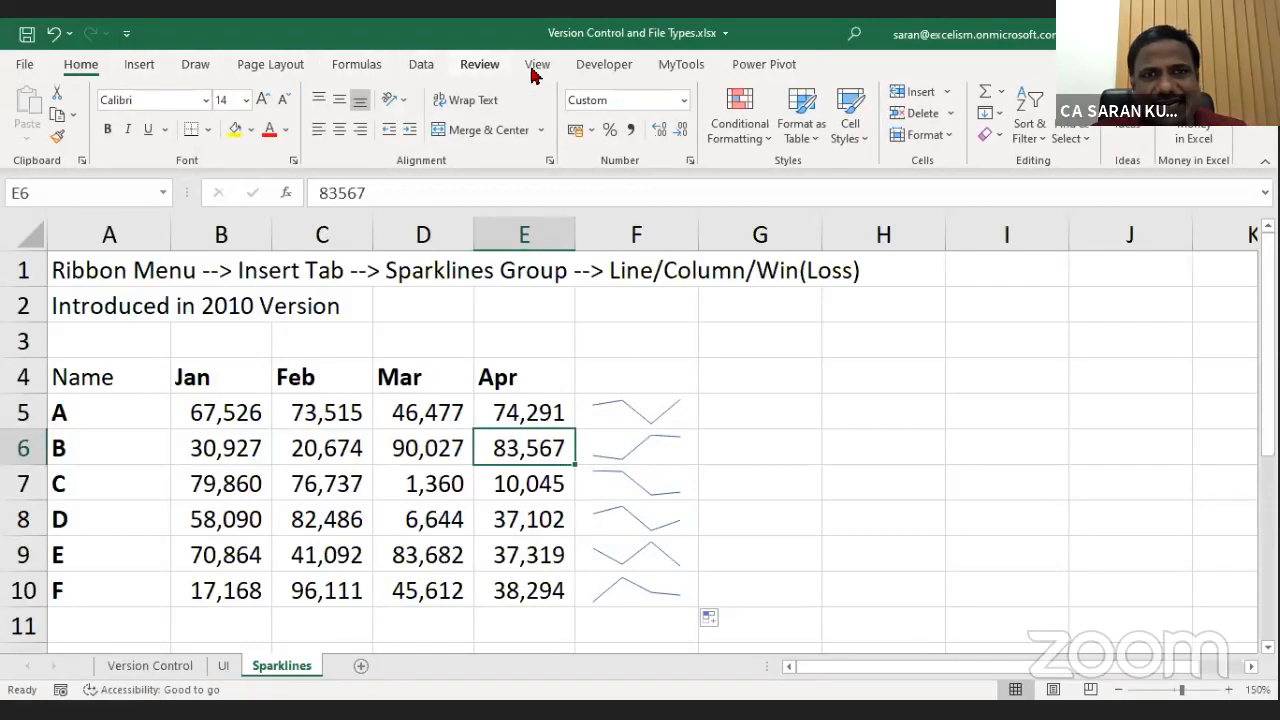
Browse the MyTools, Power Pivot, View and Developer tabs, then select F5 for the Sparkline tab.
click(666, 70)
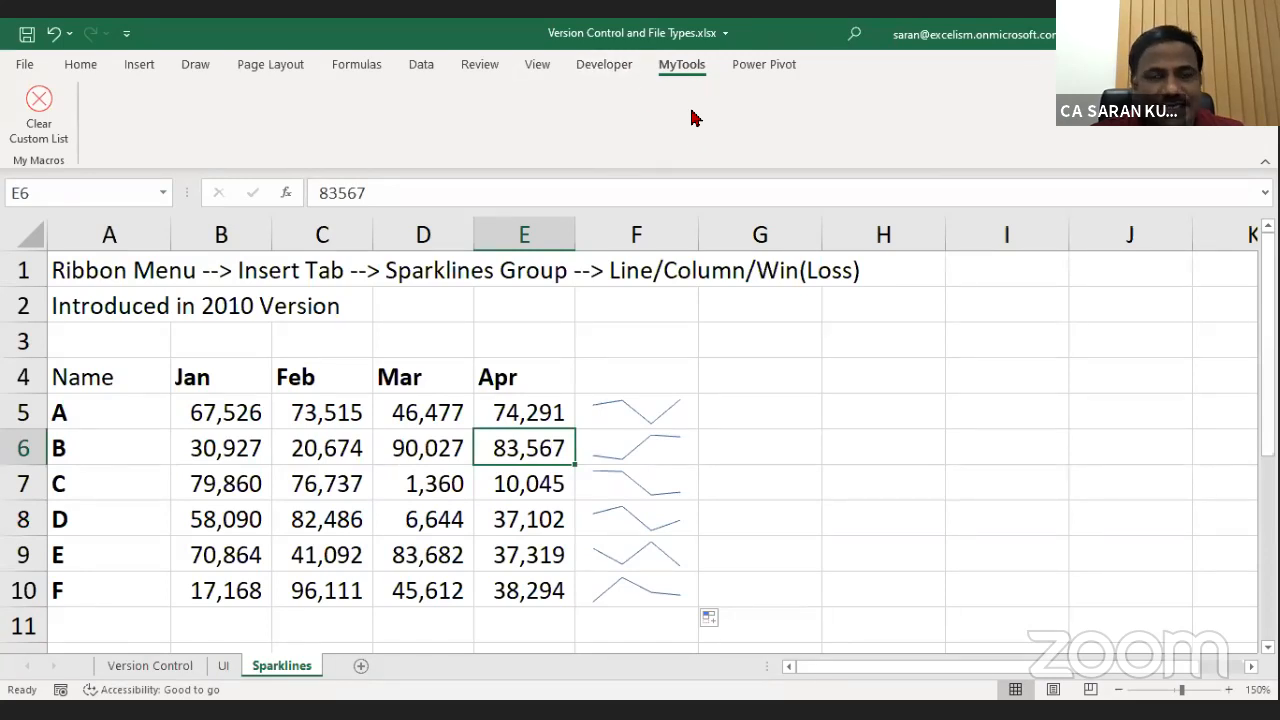
click(748, 75)
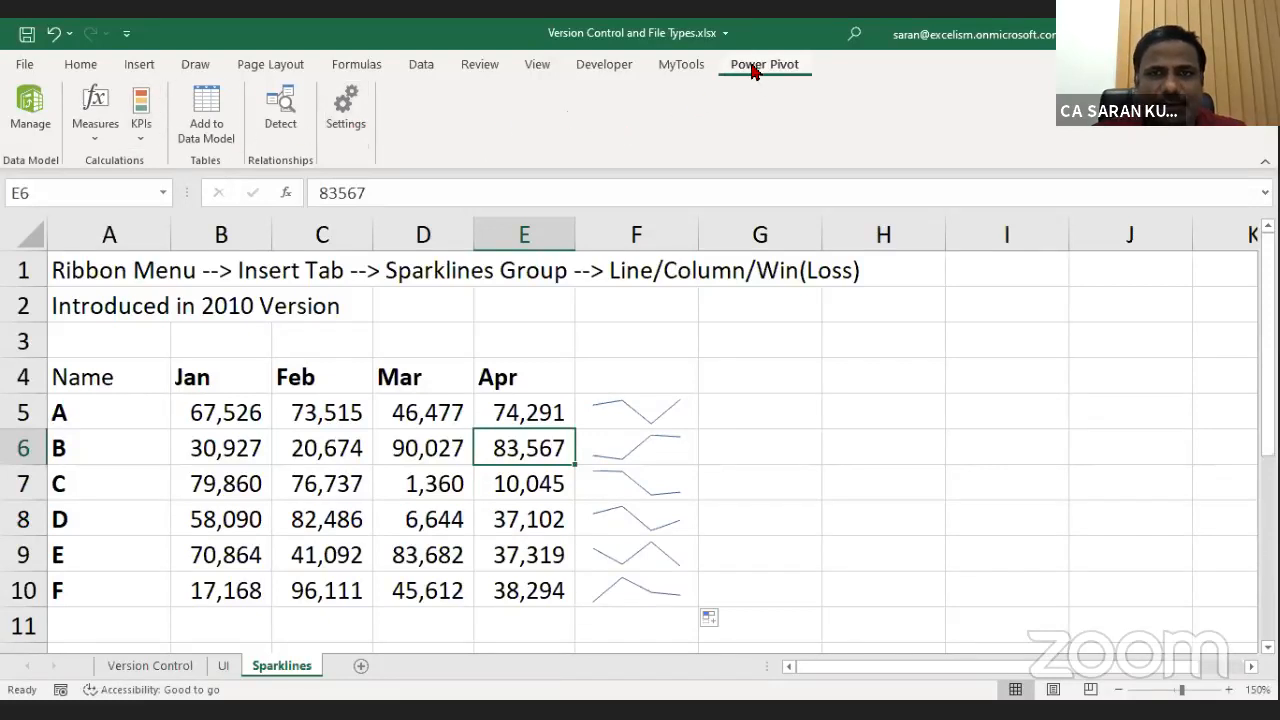
click(540, 66)
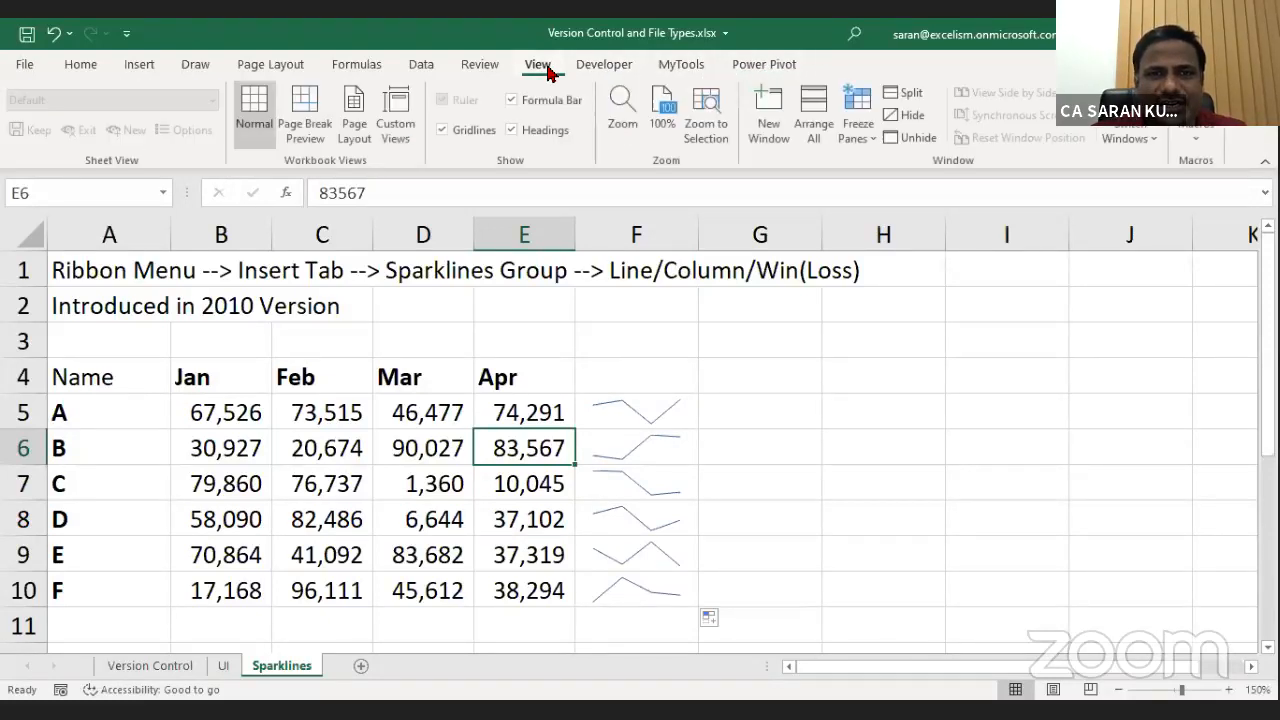
click(630, 70)
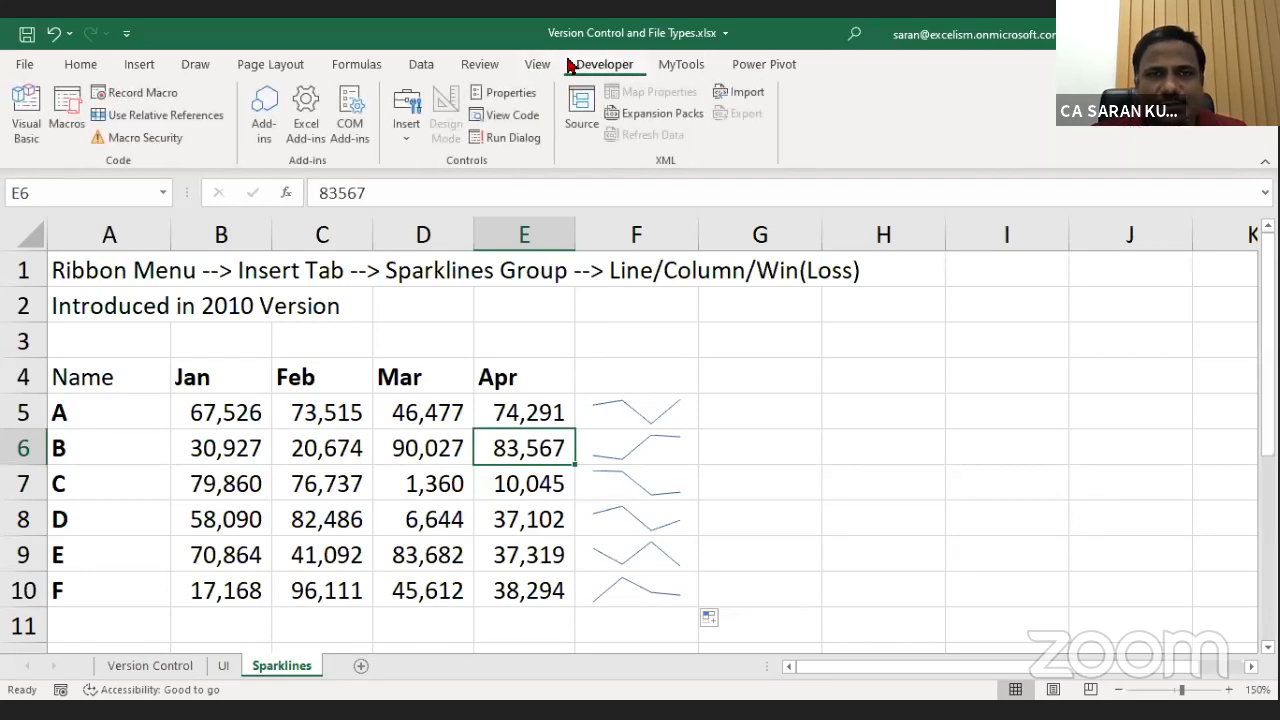
click(764, 66)
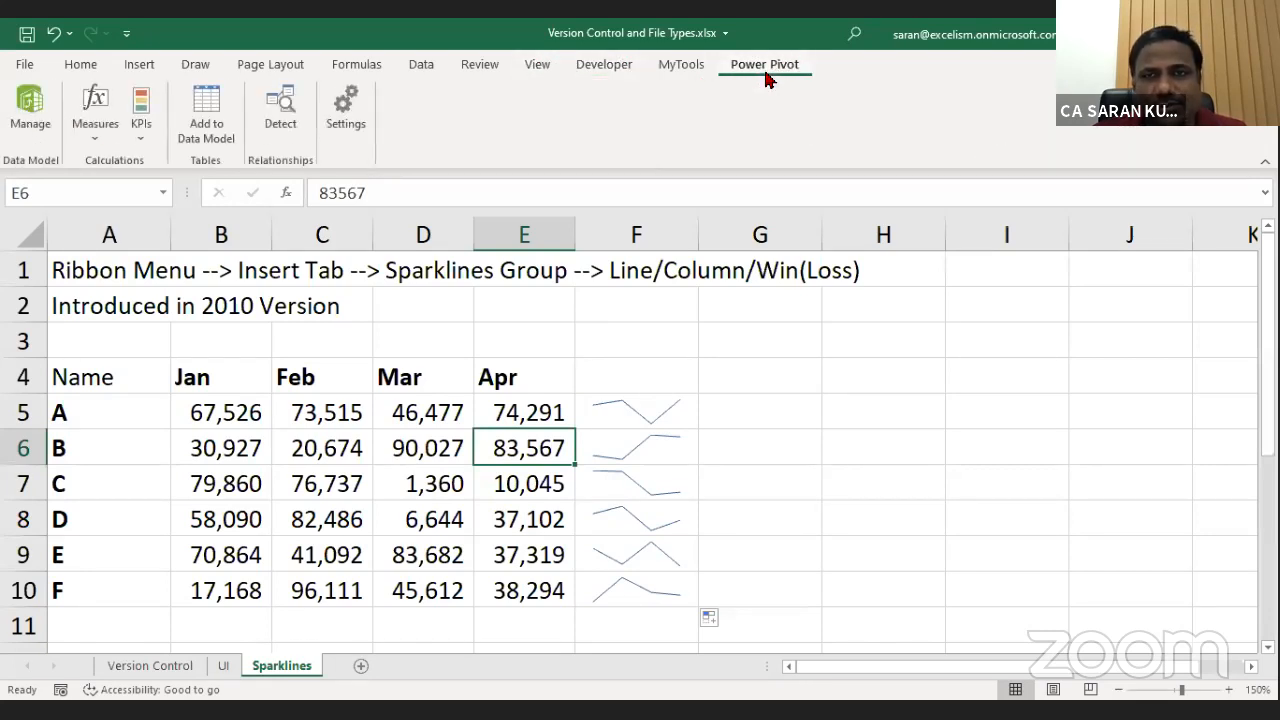
click(684, 68)
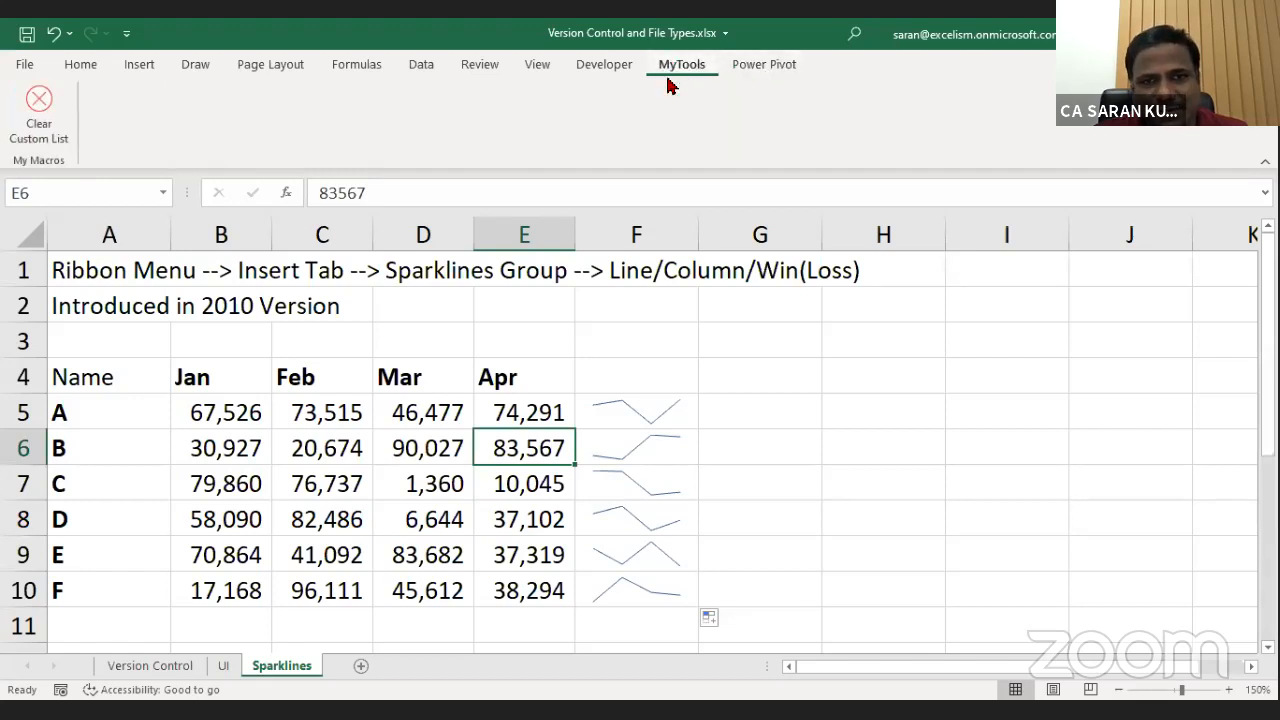
click(659, 414)
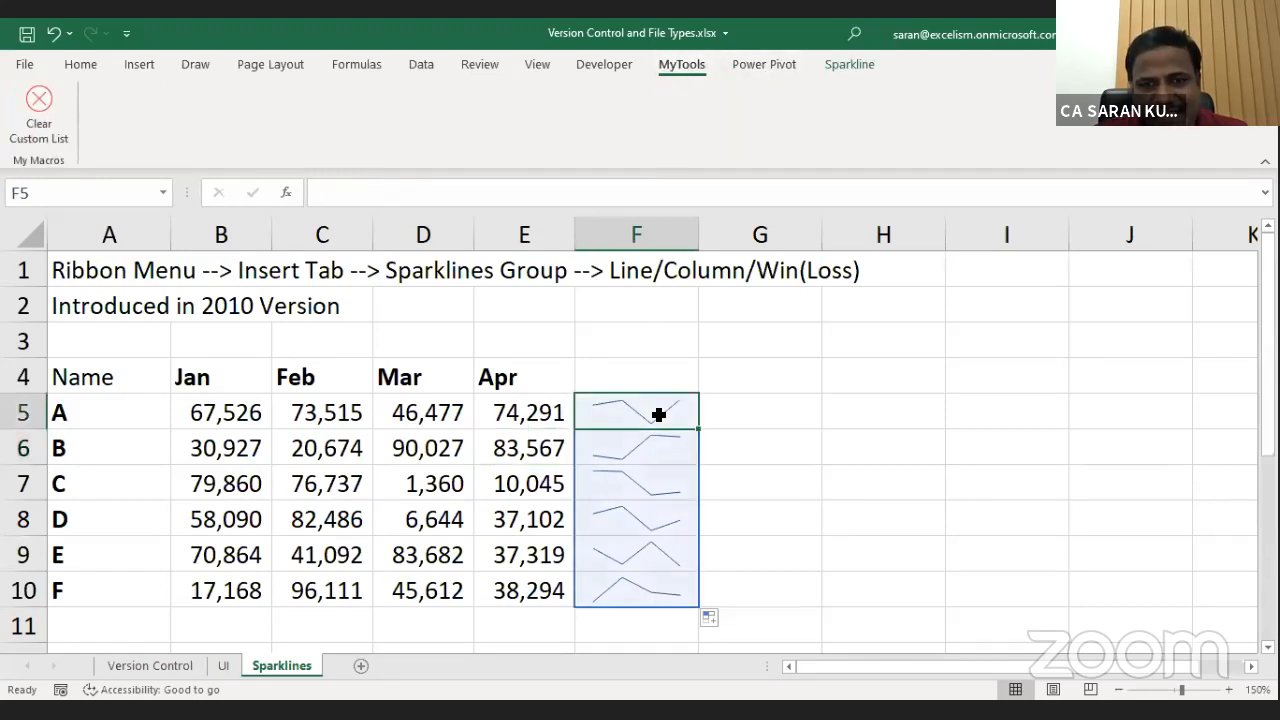
click(858, 76)
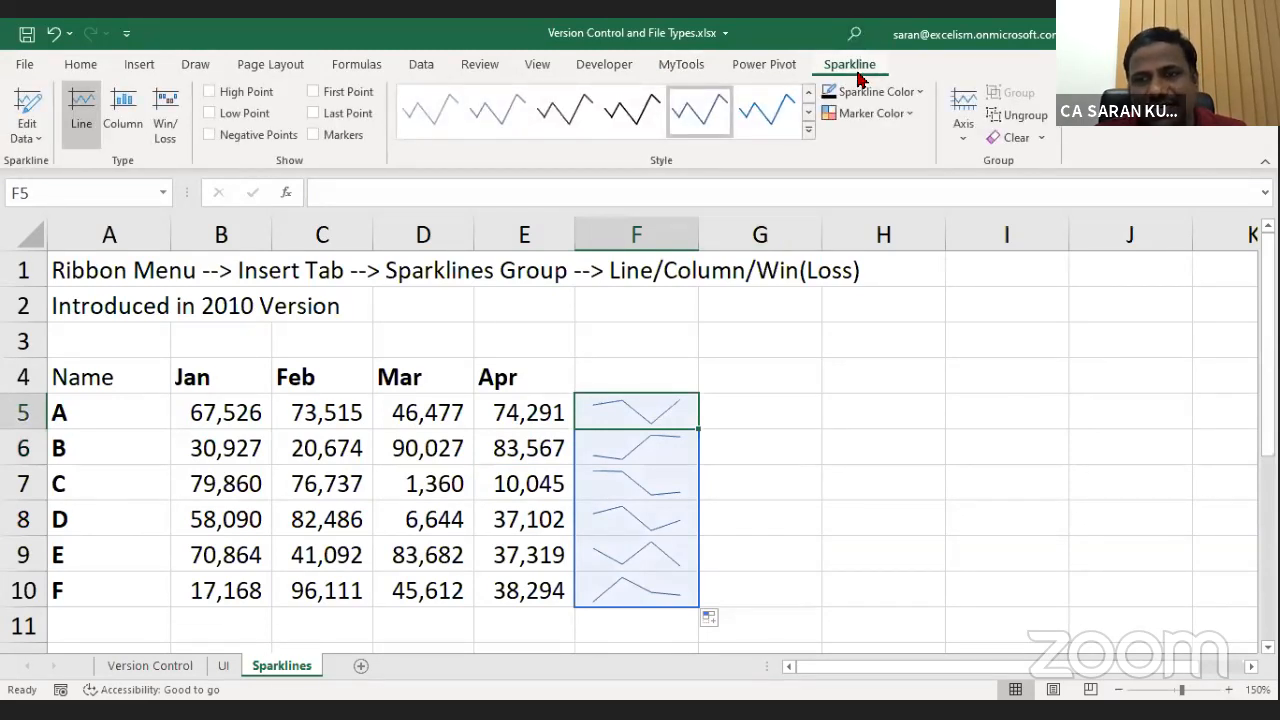
Add a new sheet named Remarks and zoom in on it.
click(359, 667)
double_click(352, 666)
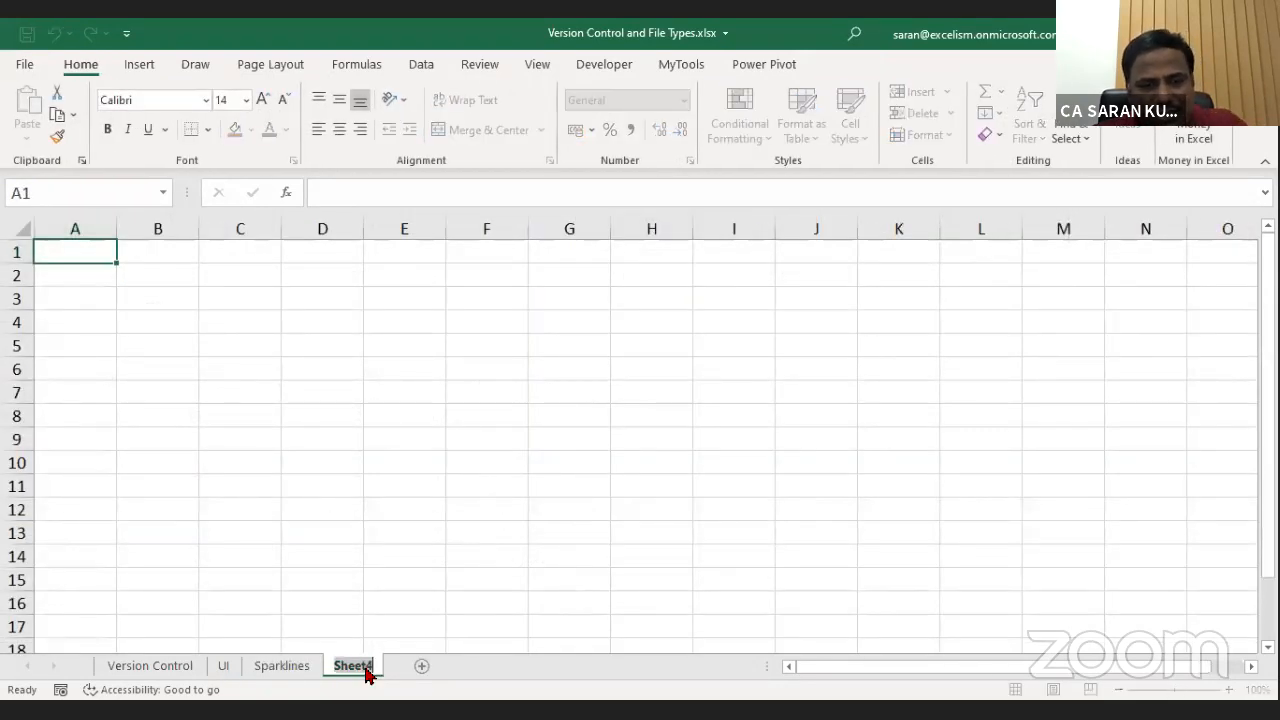
text(Remarks)
key(Return)
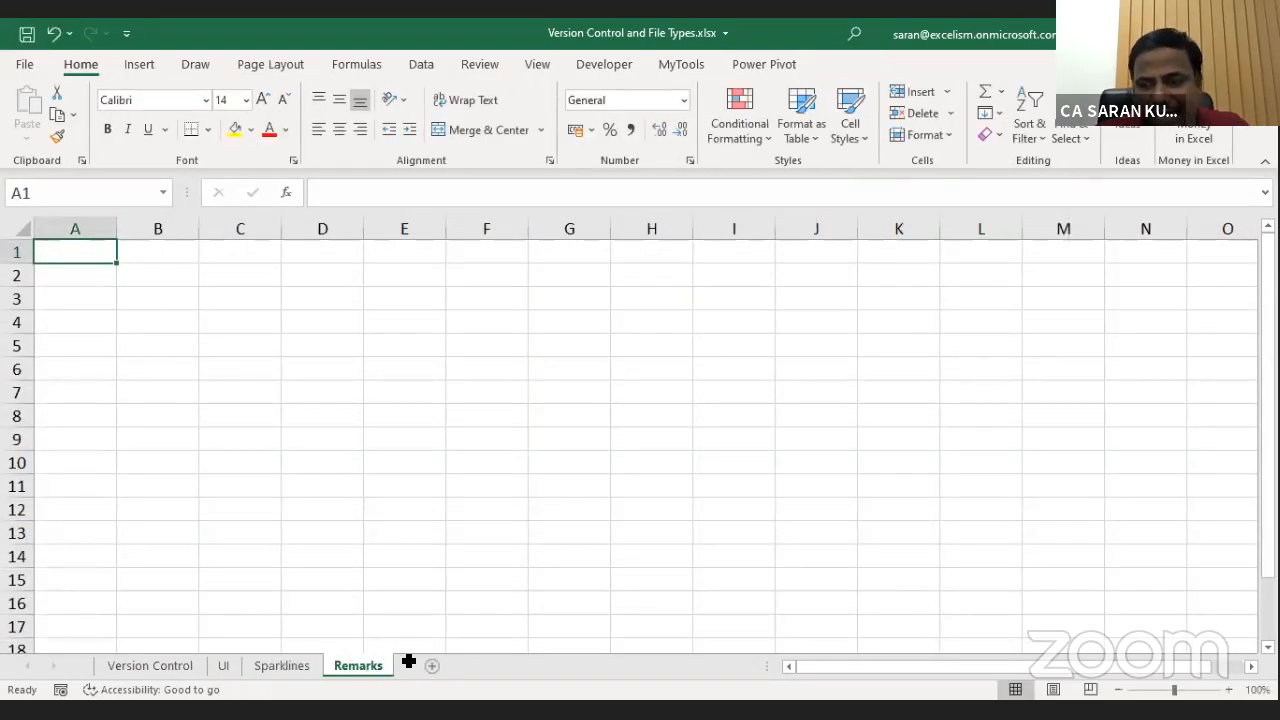
click(1229, 689)
click(1229, 689)
click(1229, 689)
click(1229, 689)
click(1229, 689)
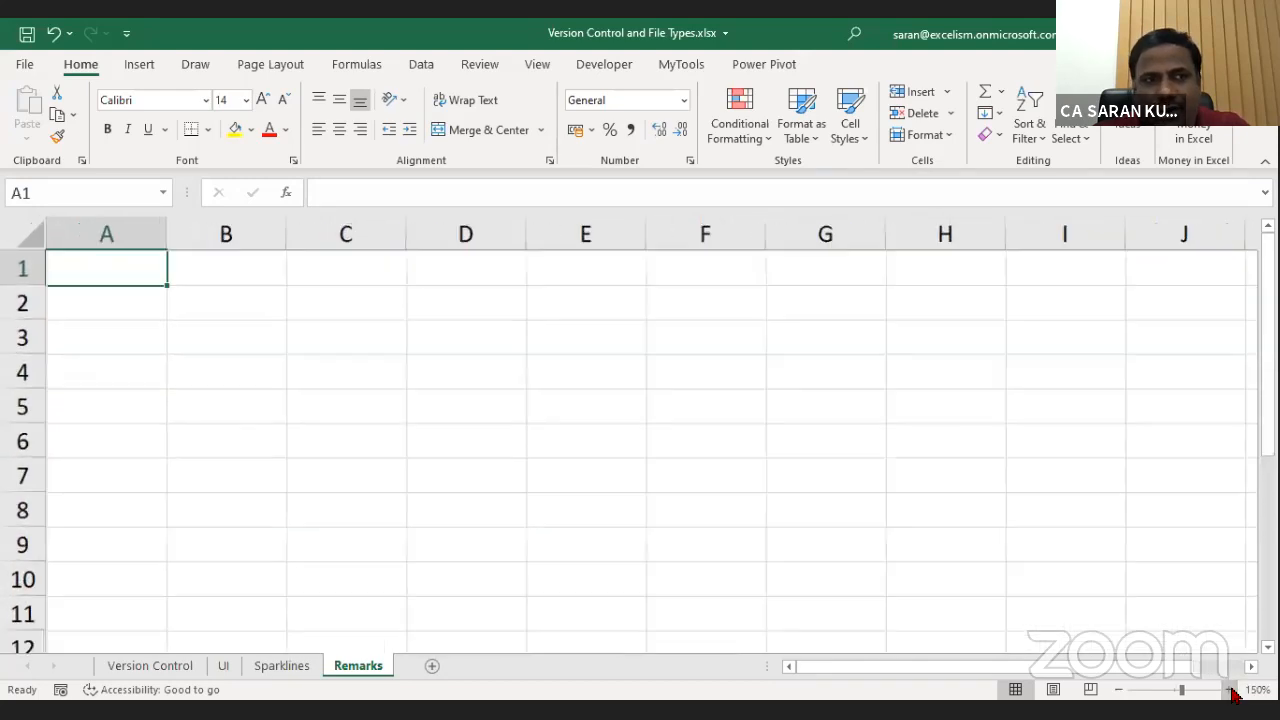
click(1229, 689)
click(1229, 689)
Enter the contextual tab definition in A1 and the examples Sparklines through Charts in A2.
text(1. )
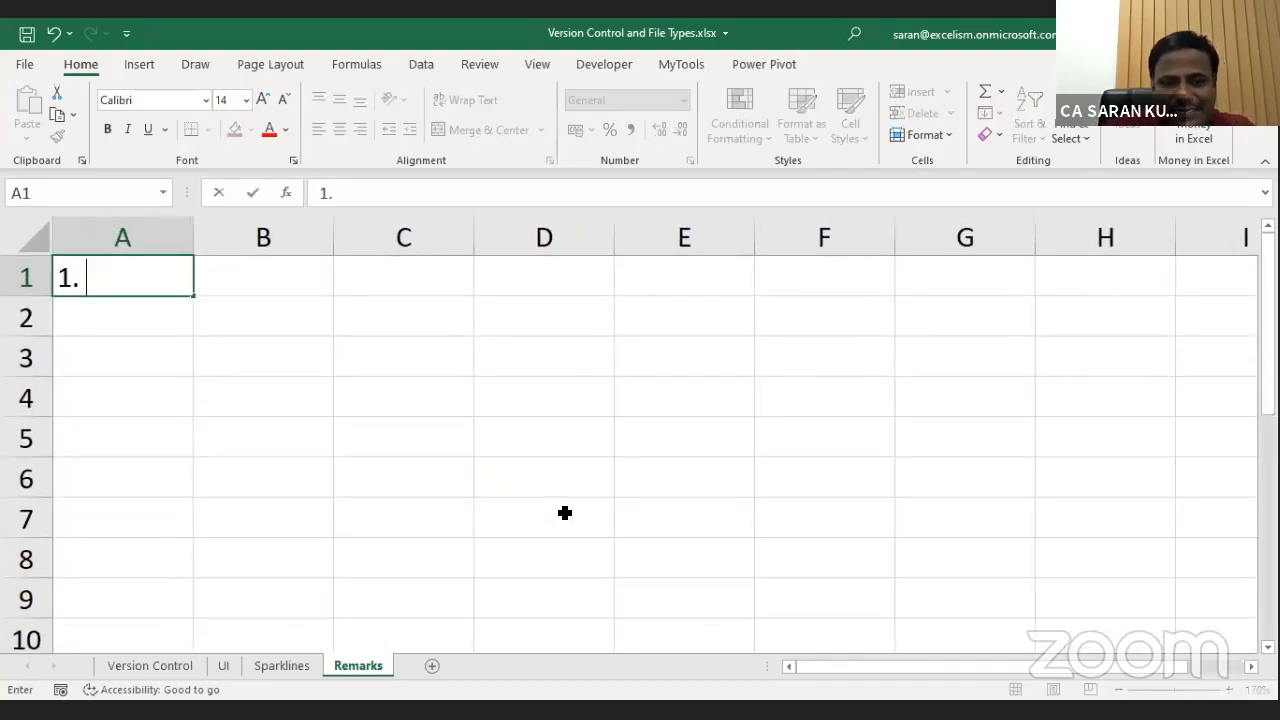
text(Conte)
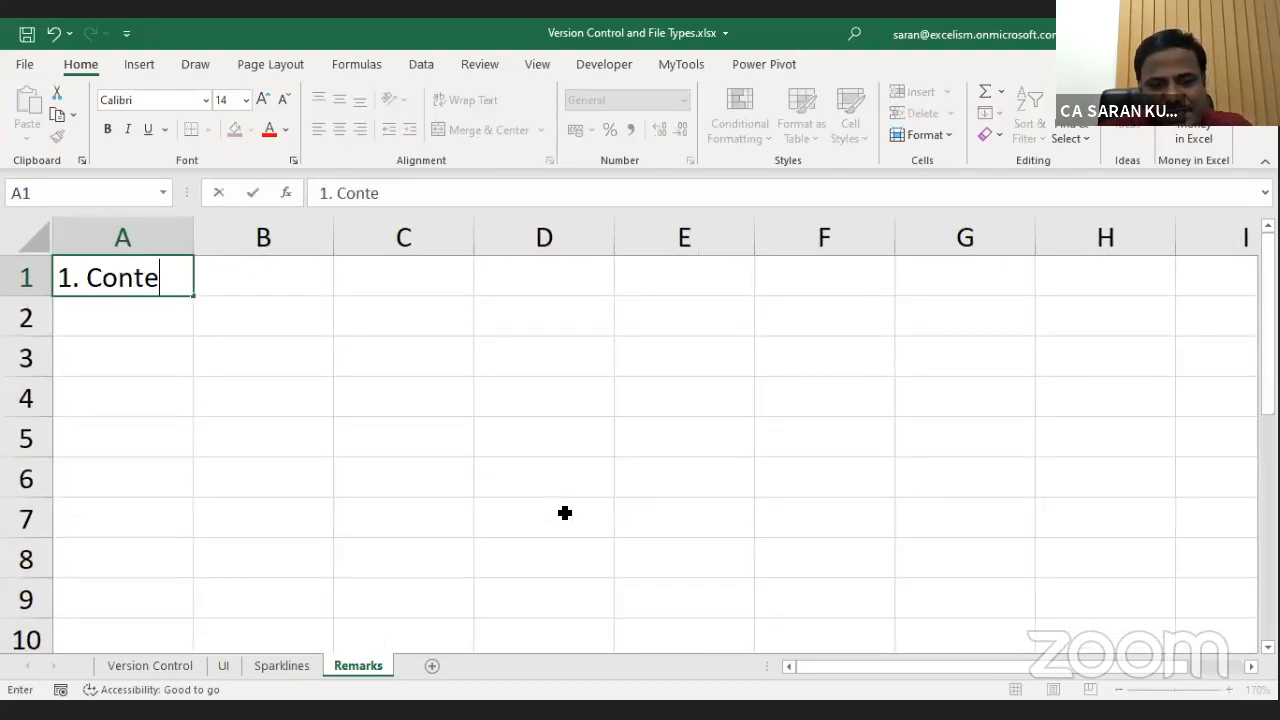
text(xtual Tab)
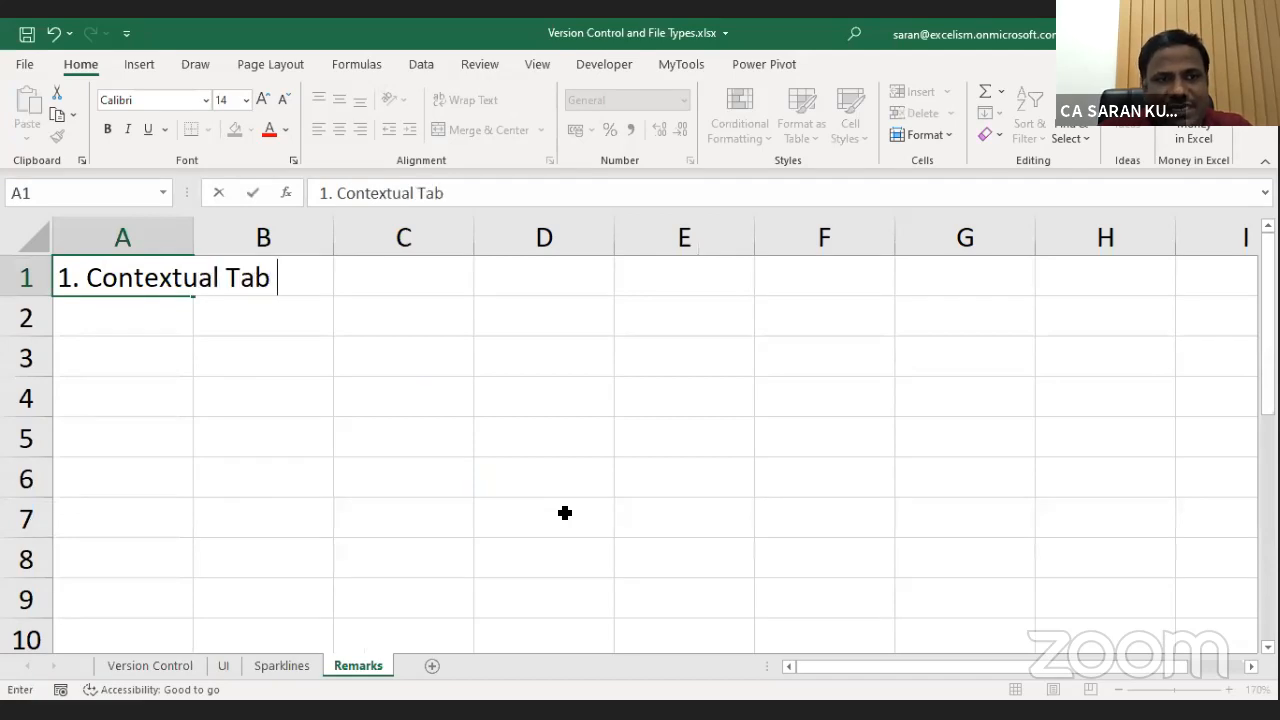
text( means )
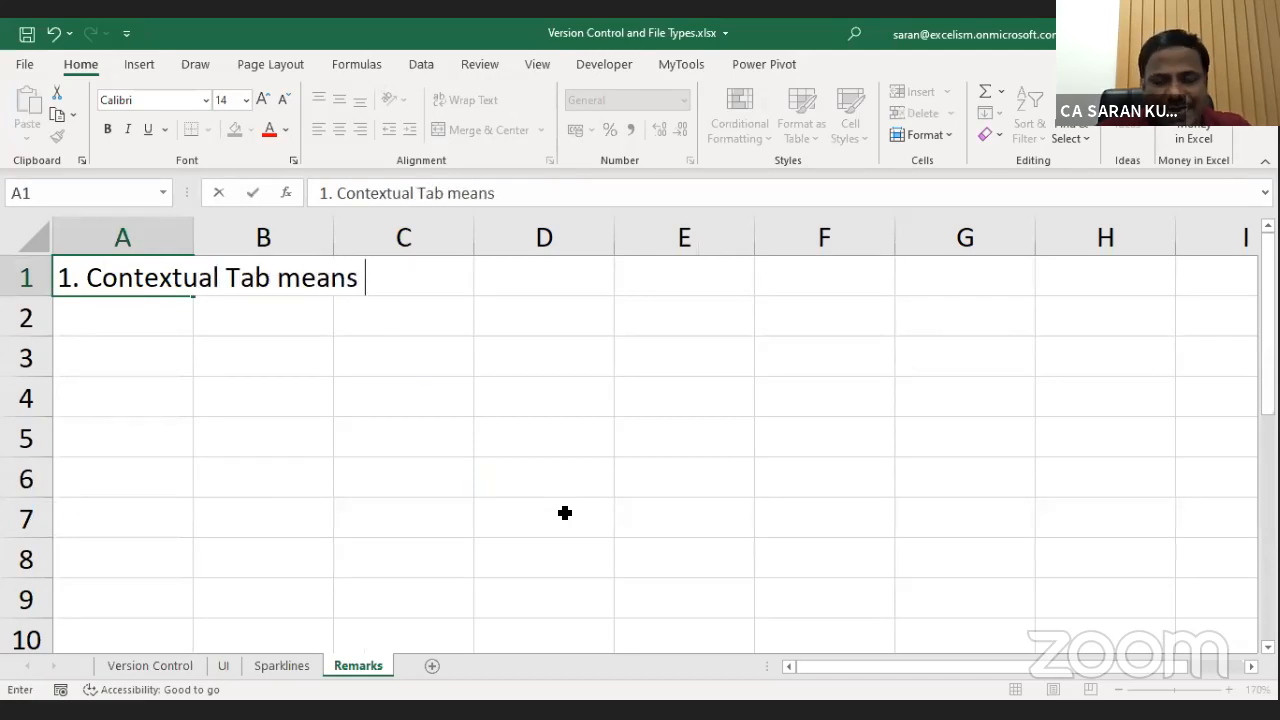
text(Extra Tab ap)
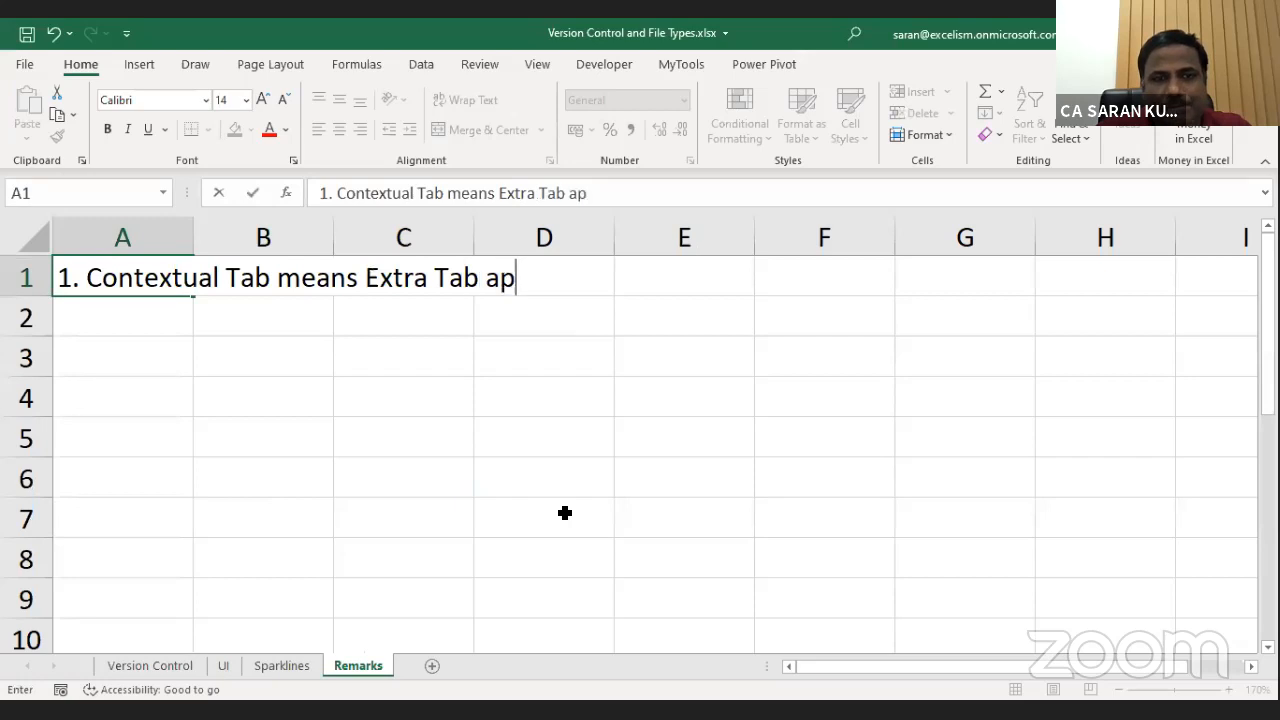
text(pears when )
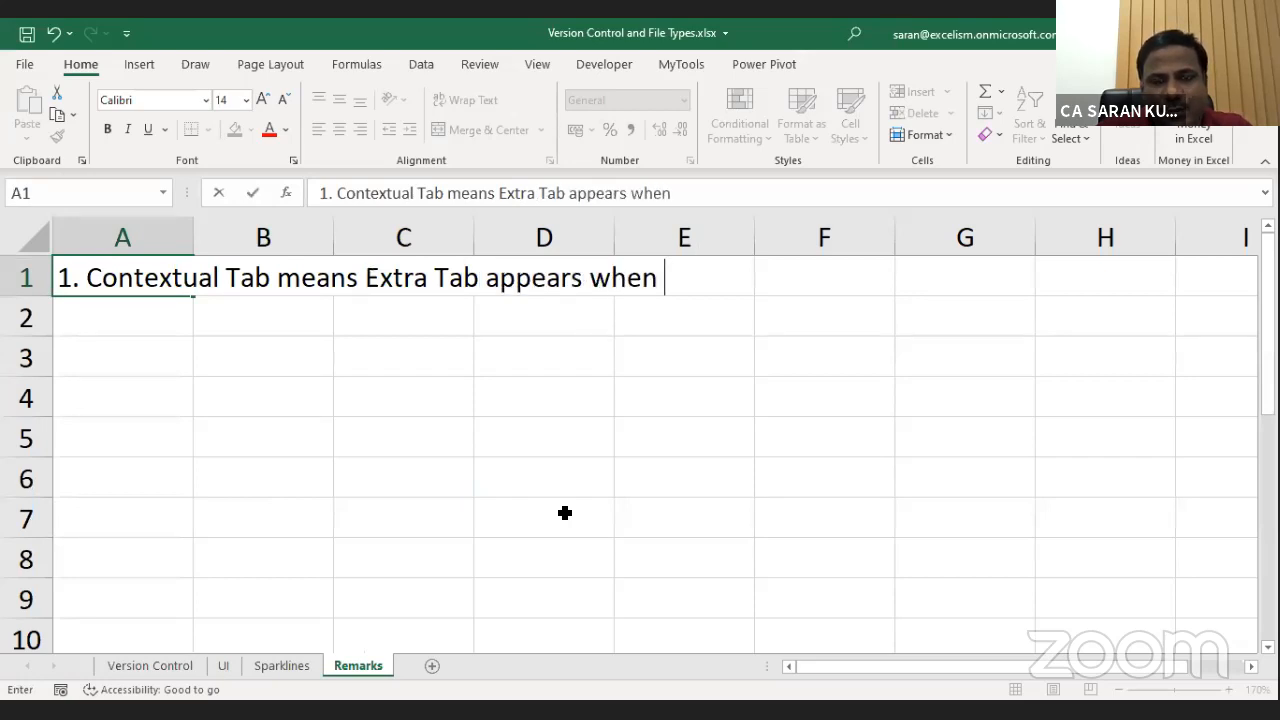
text(required)
key(Return)
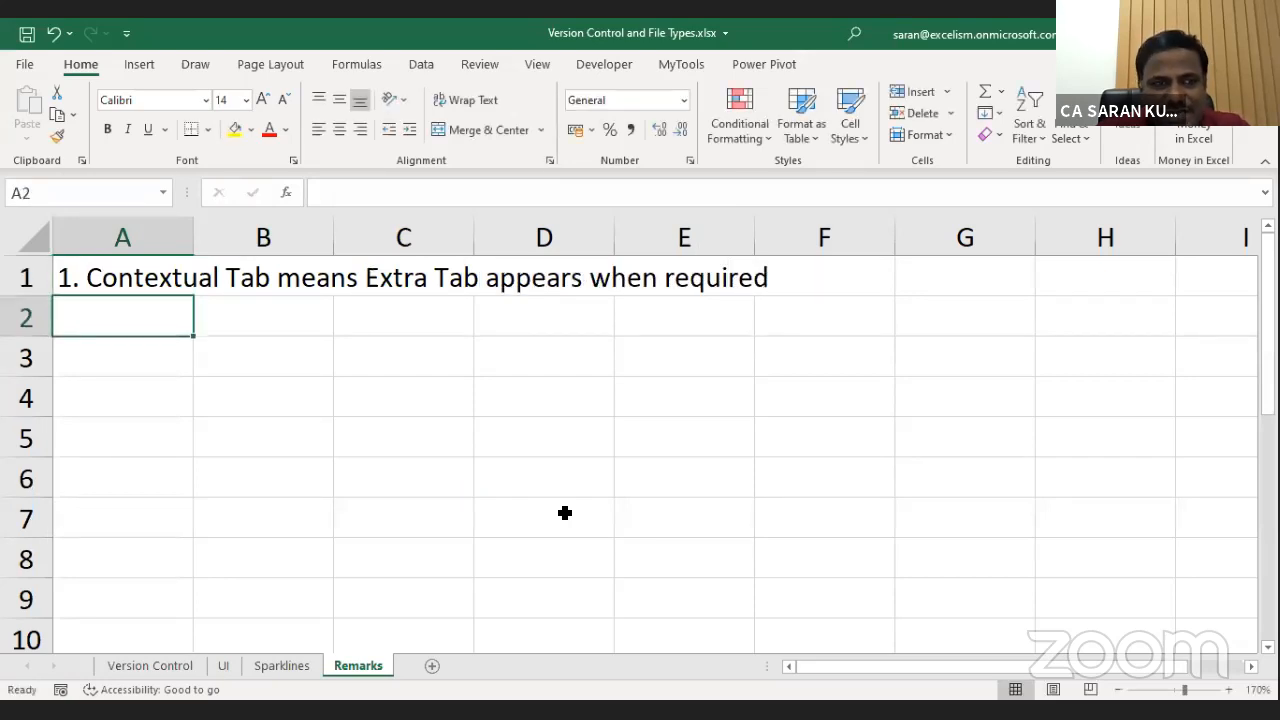
text(Ex:-)
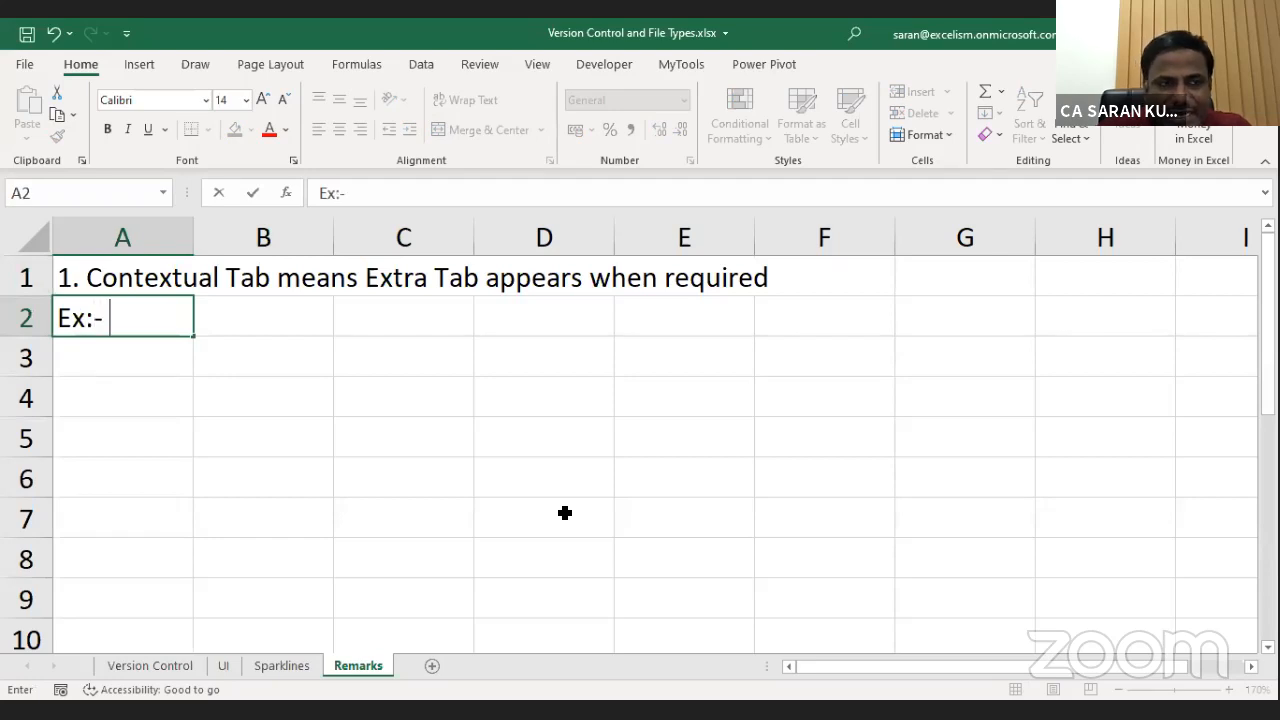
text( Spar)
text(k)
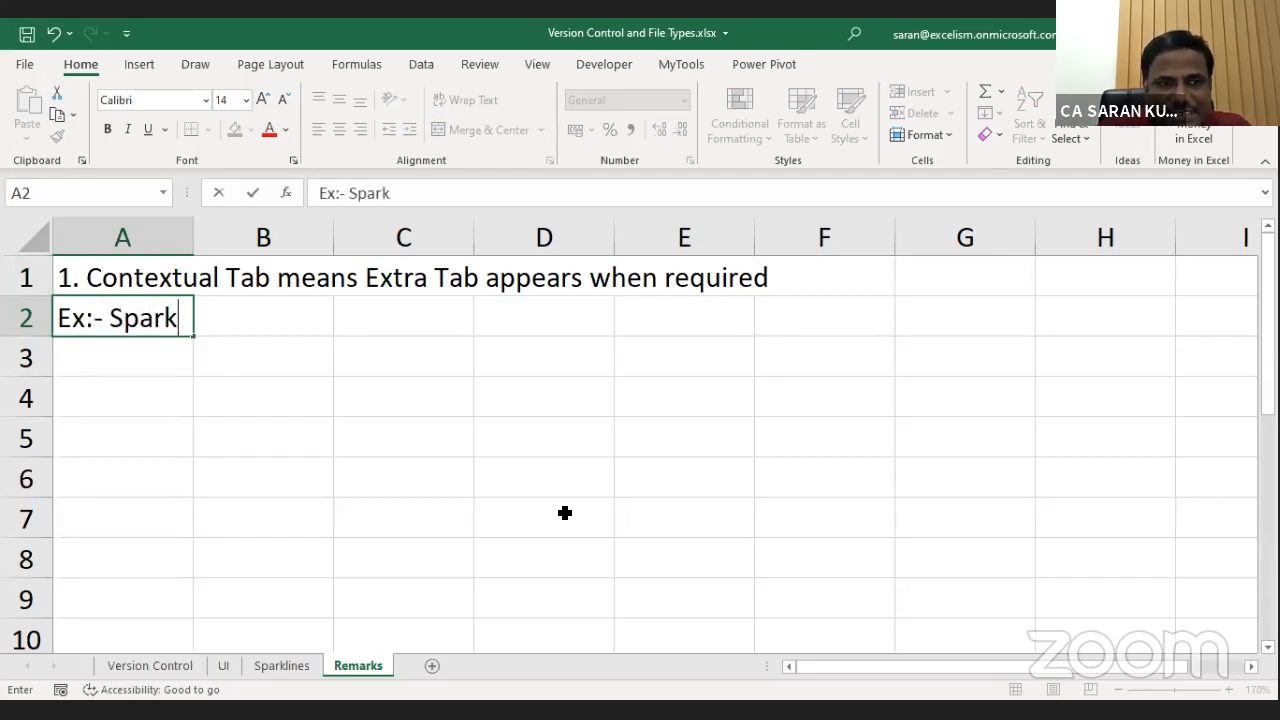
key(BackSpace)
text(klines, )
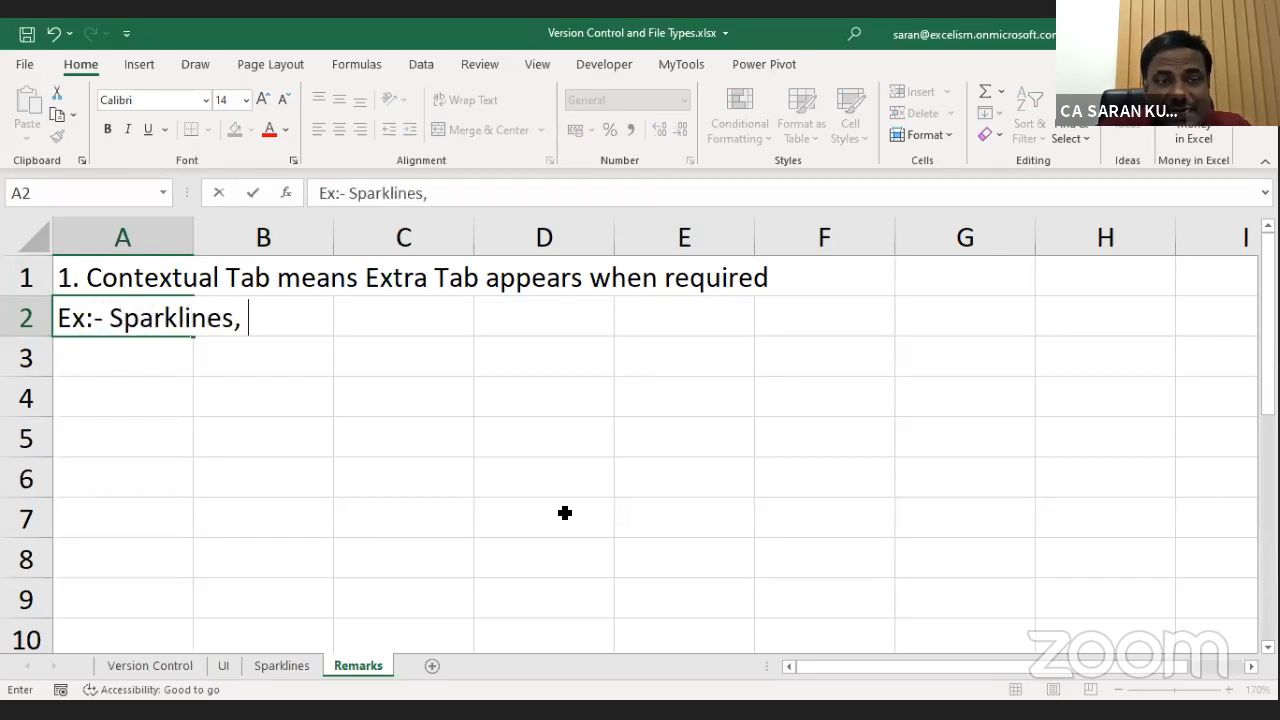
text(Pivot Tables, )
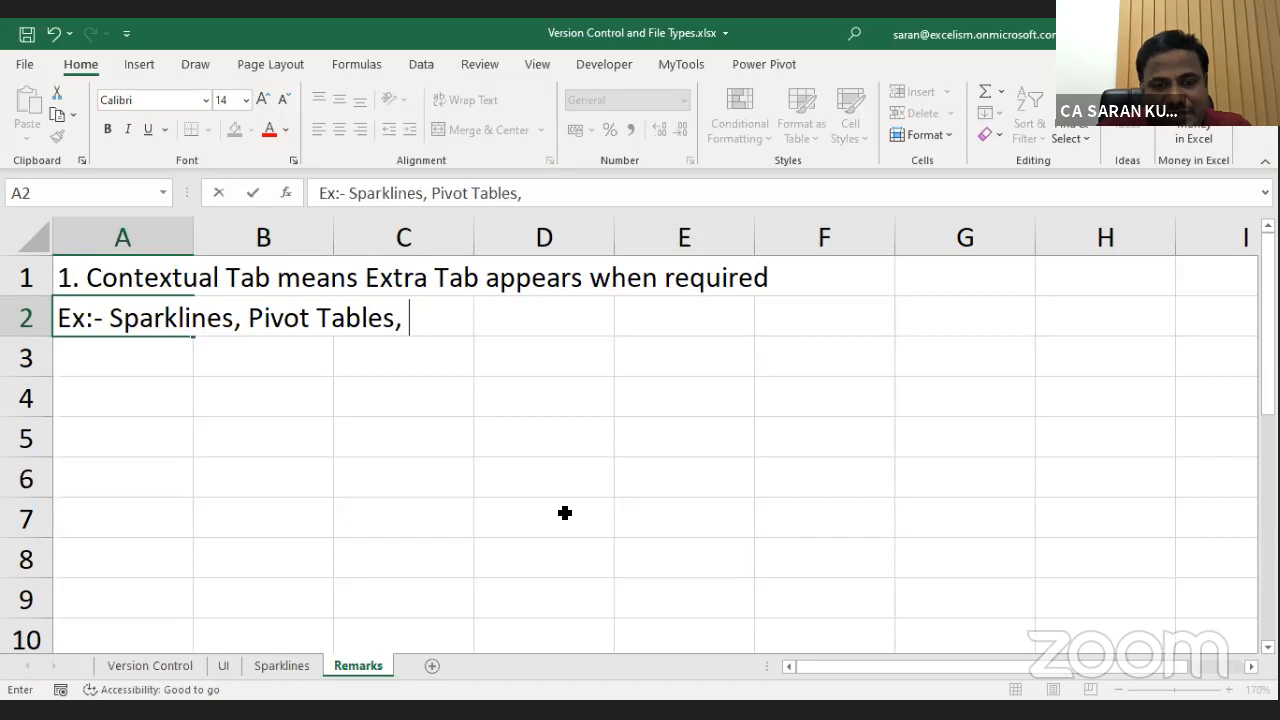
text(Images, )
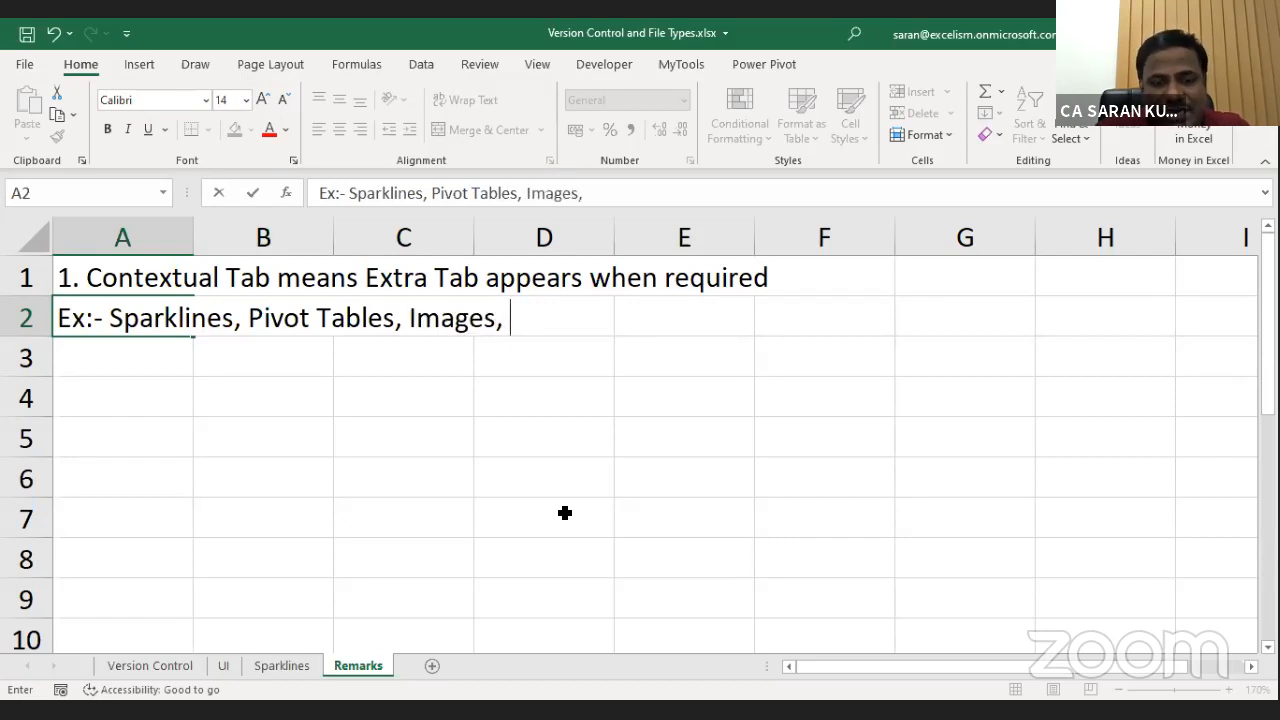
text(Slicerr)
key(BackSpace)
text(s, )
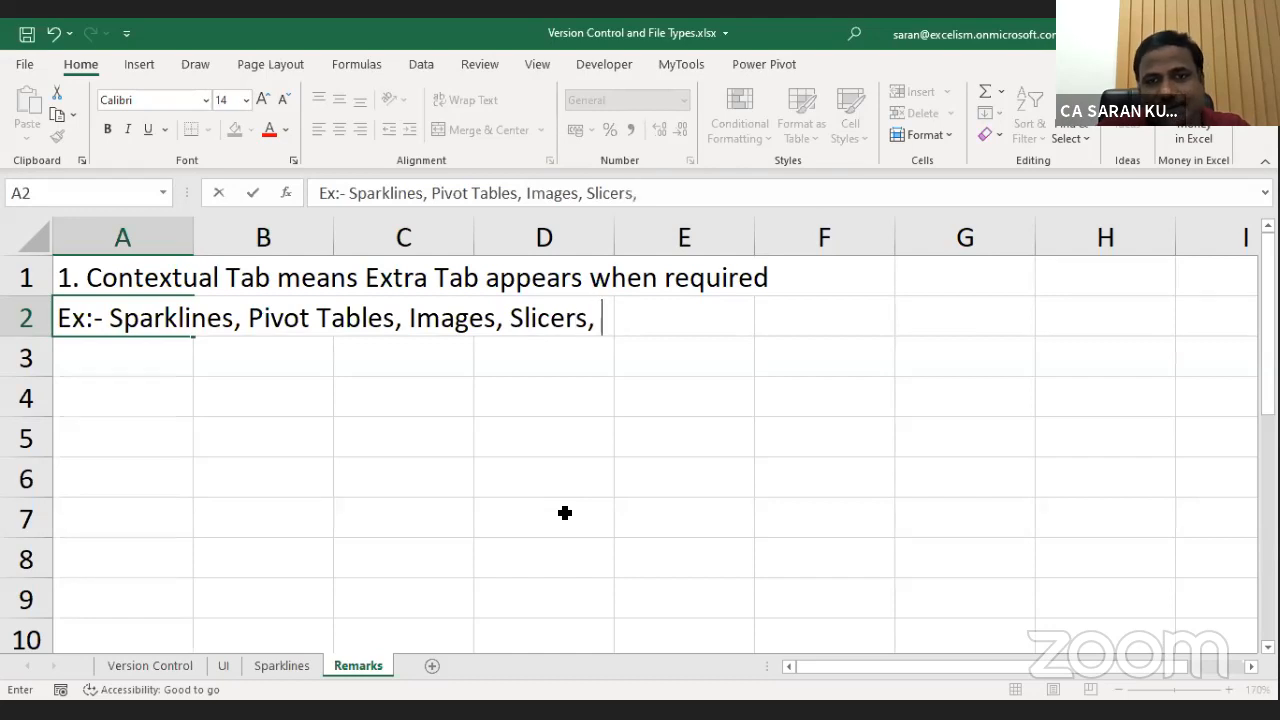
text(Timelines)
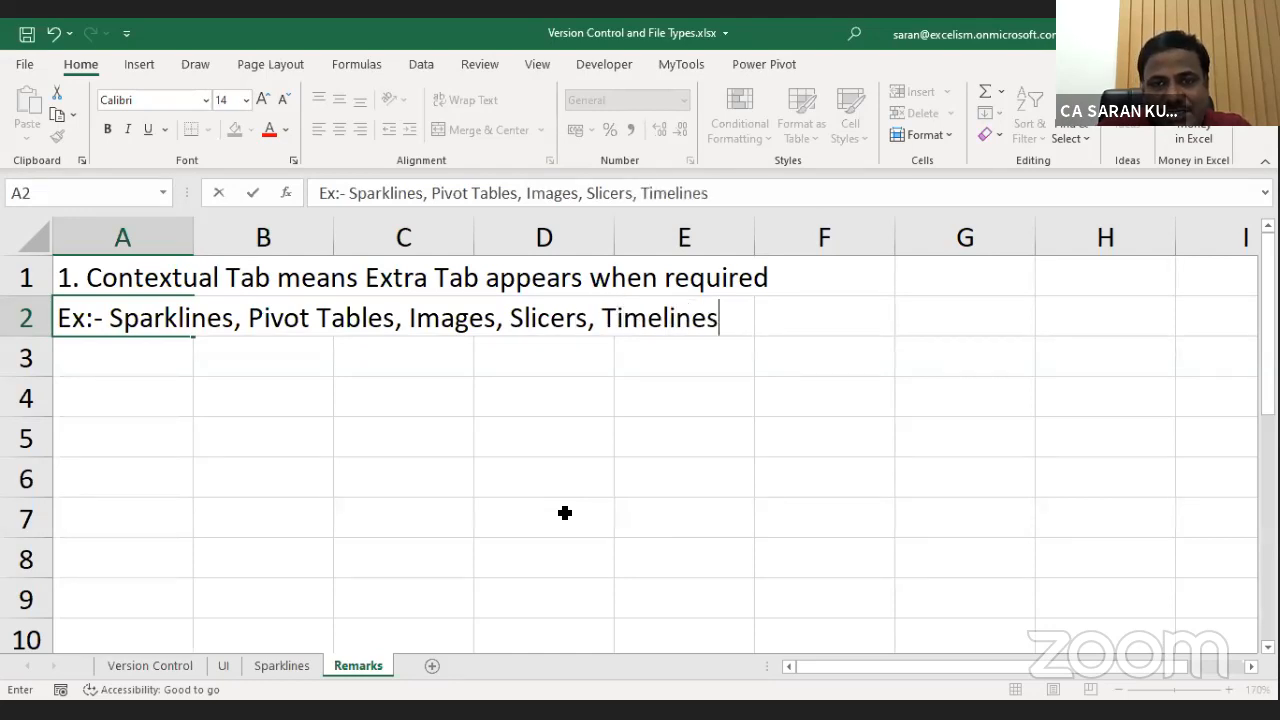
text(, Smart )
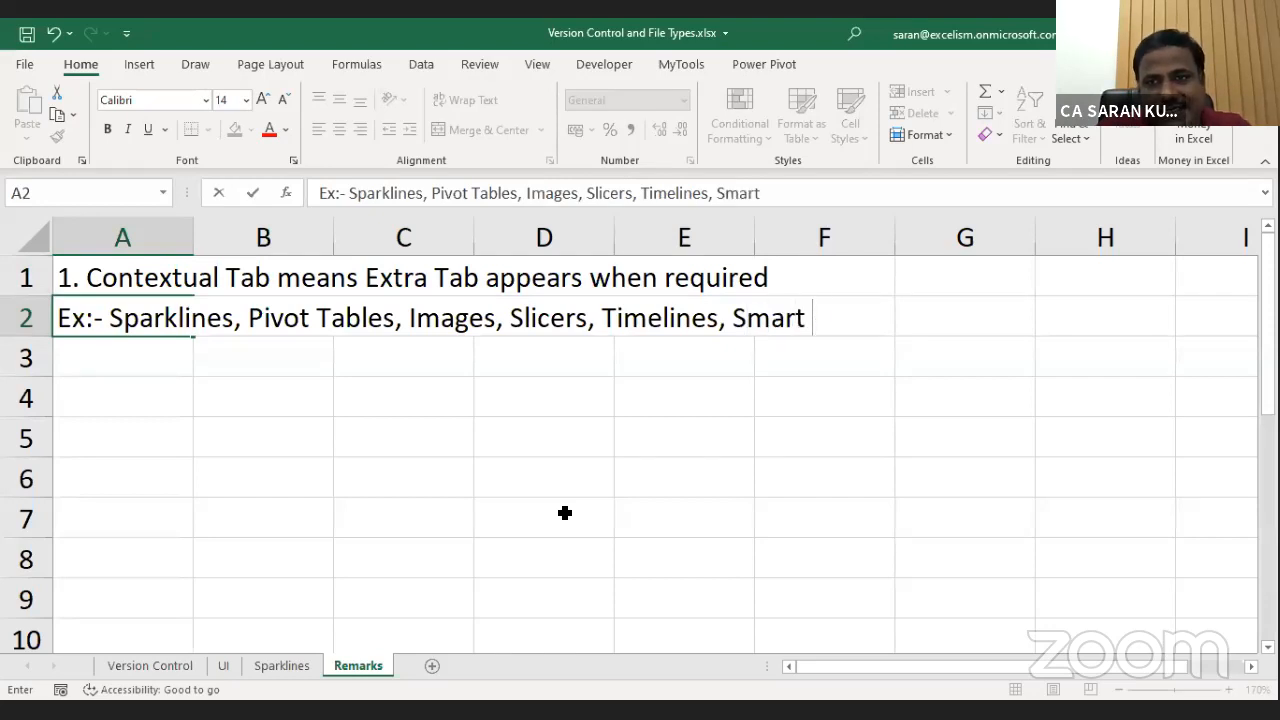
text(Art Tools,)
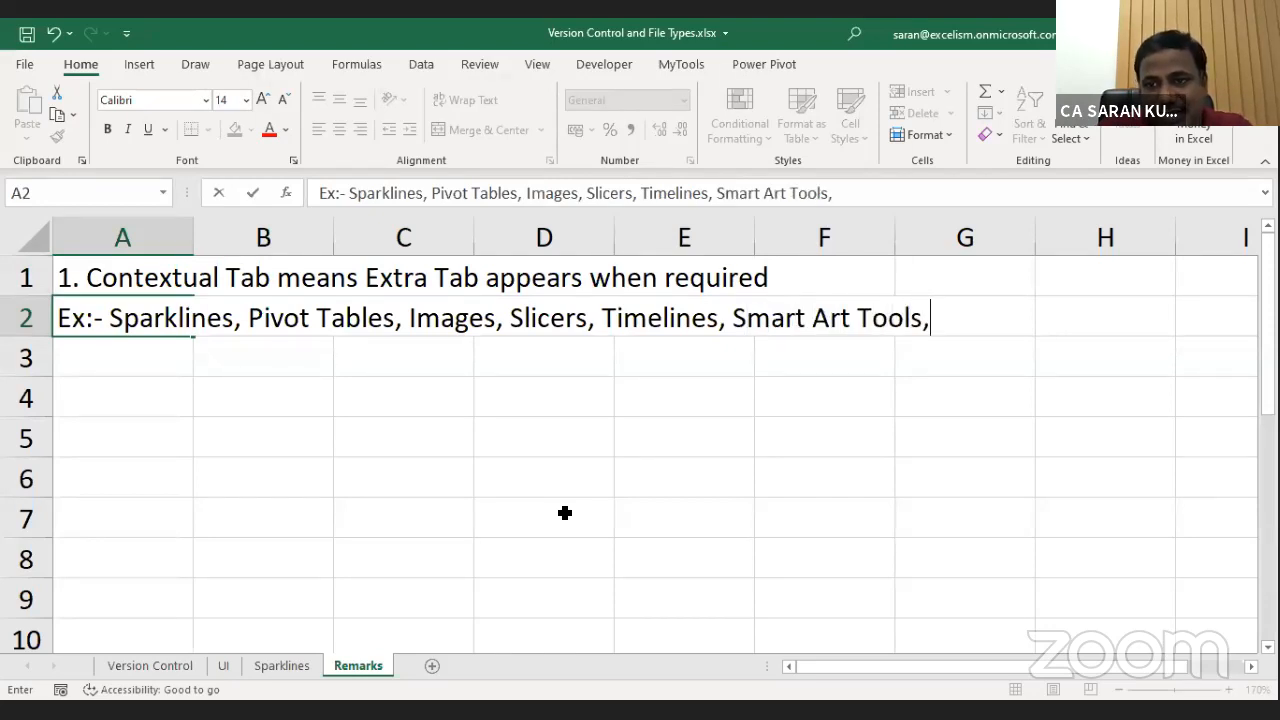
text( Tables)
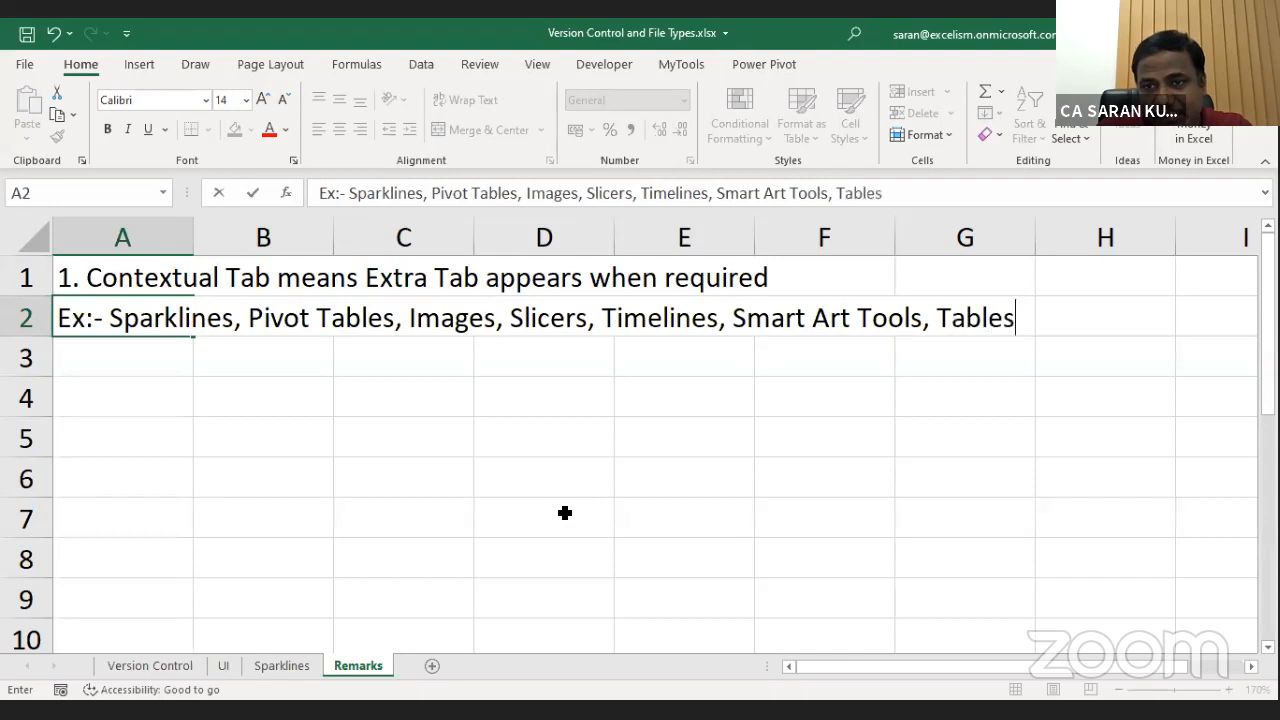
text(, )
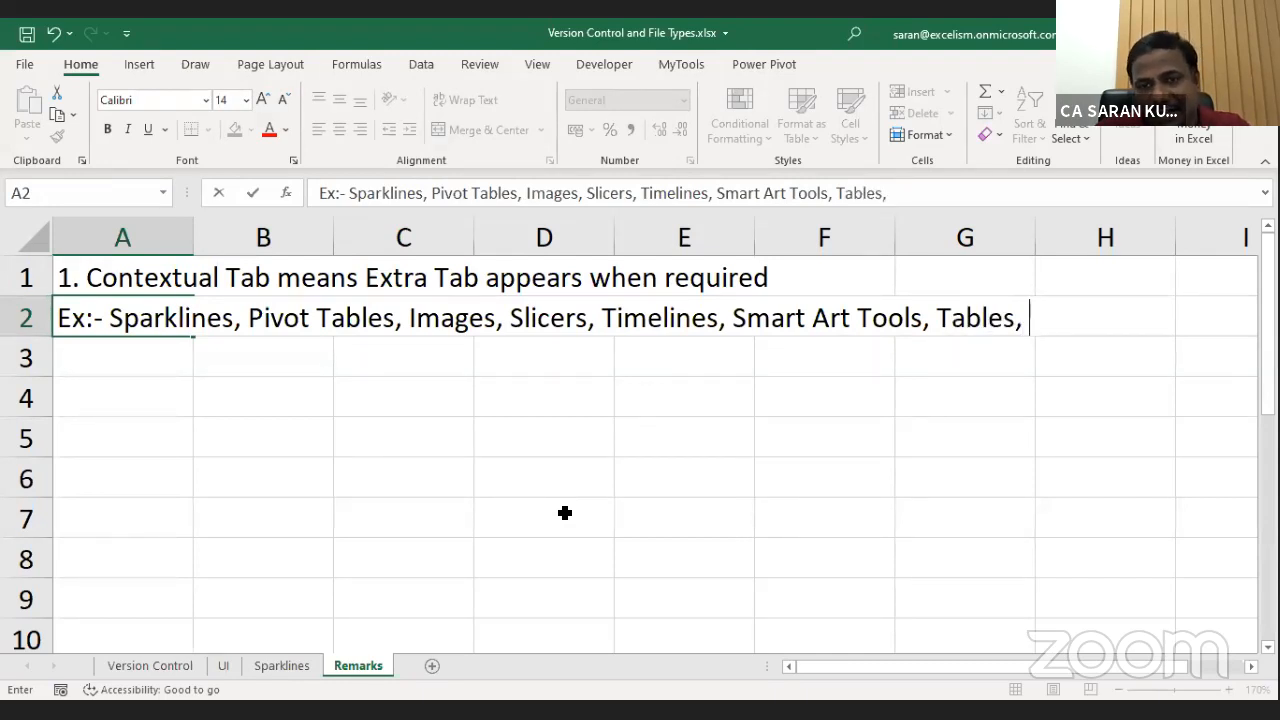
text(Charts)
key(ctrl+Return)
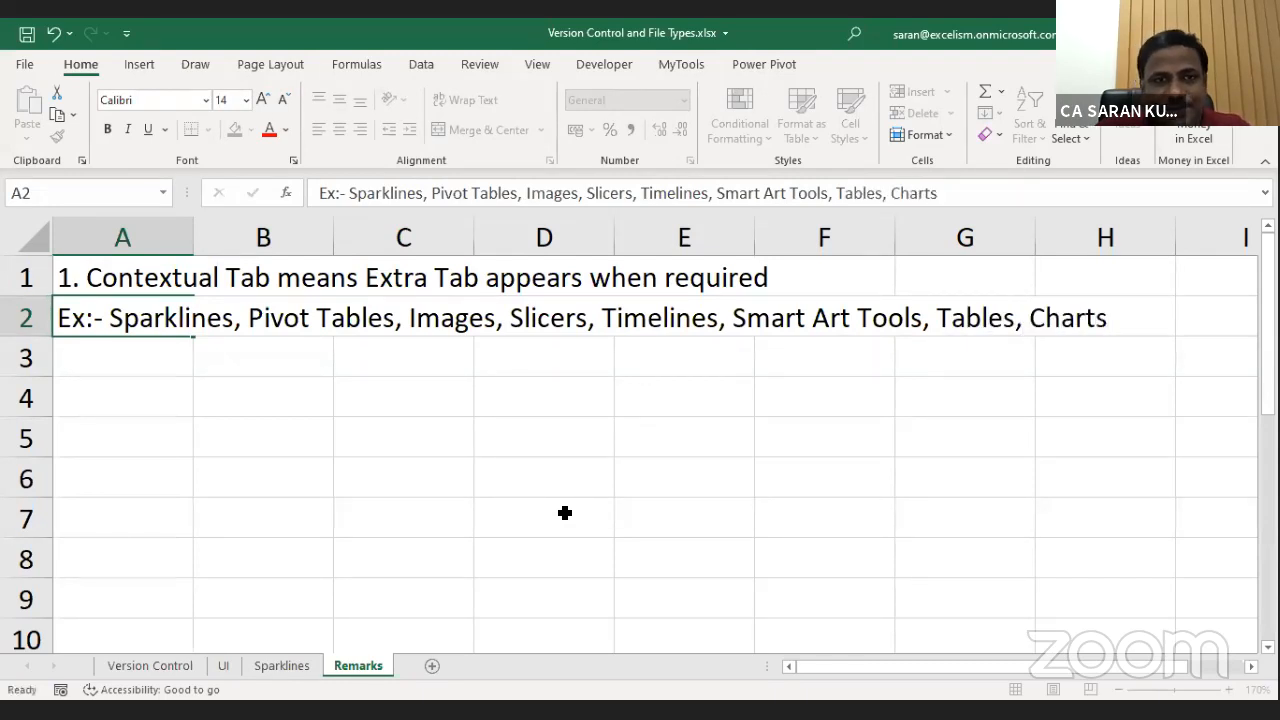
key(Return)
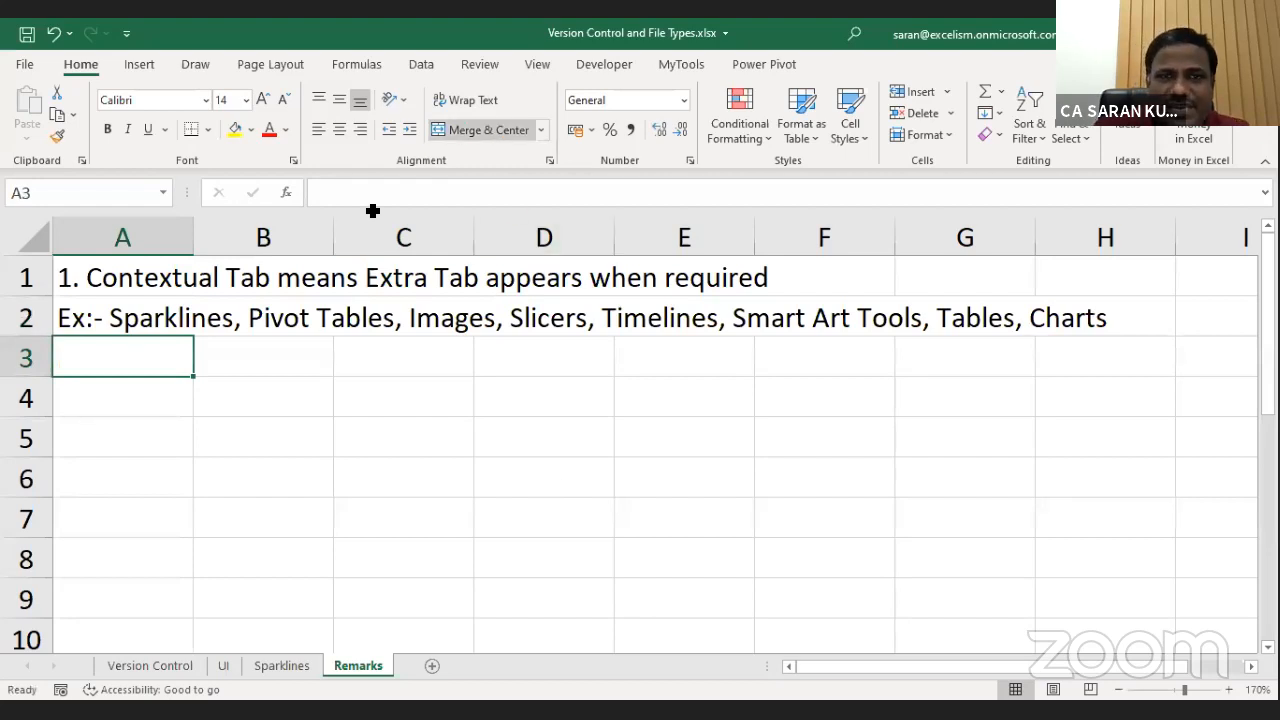
Review the remark in cell A1 and return to the Sparklines sheet.
click(237, 281)
click(157, 294)
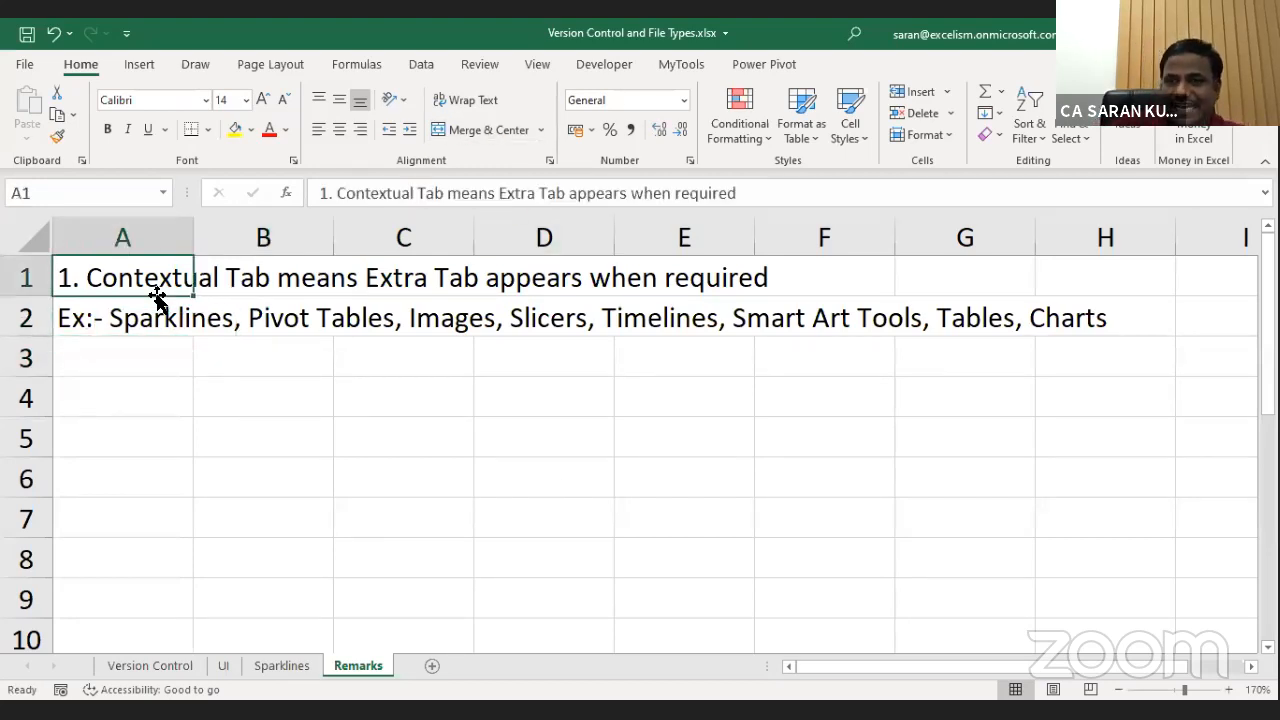
click(282, 662)
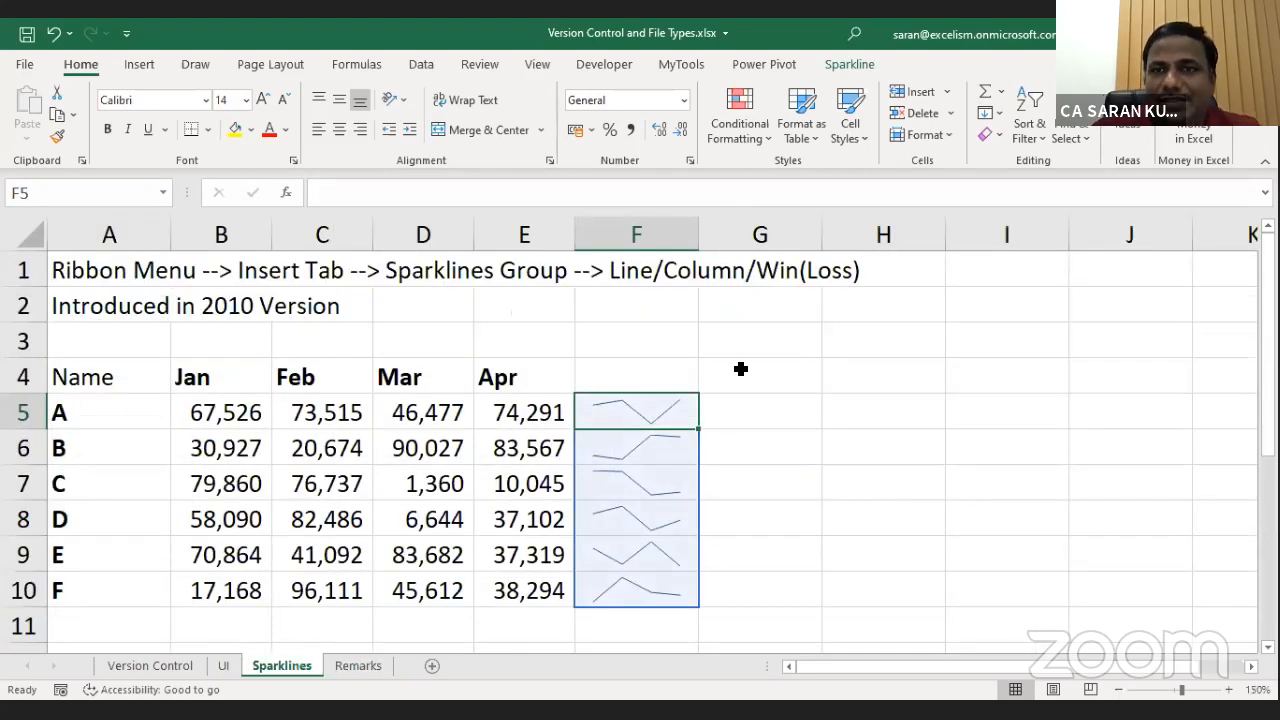
Apply an orange style to the F5:F10 sparklines and set their line weight to 2¼ pt.
click(845, 64)
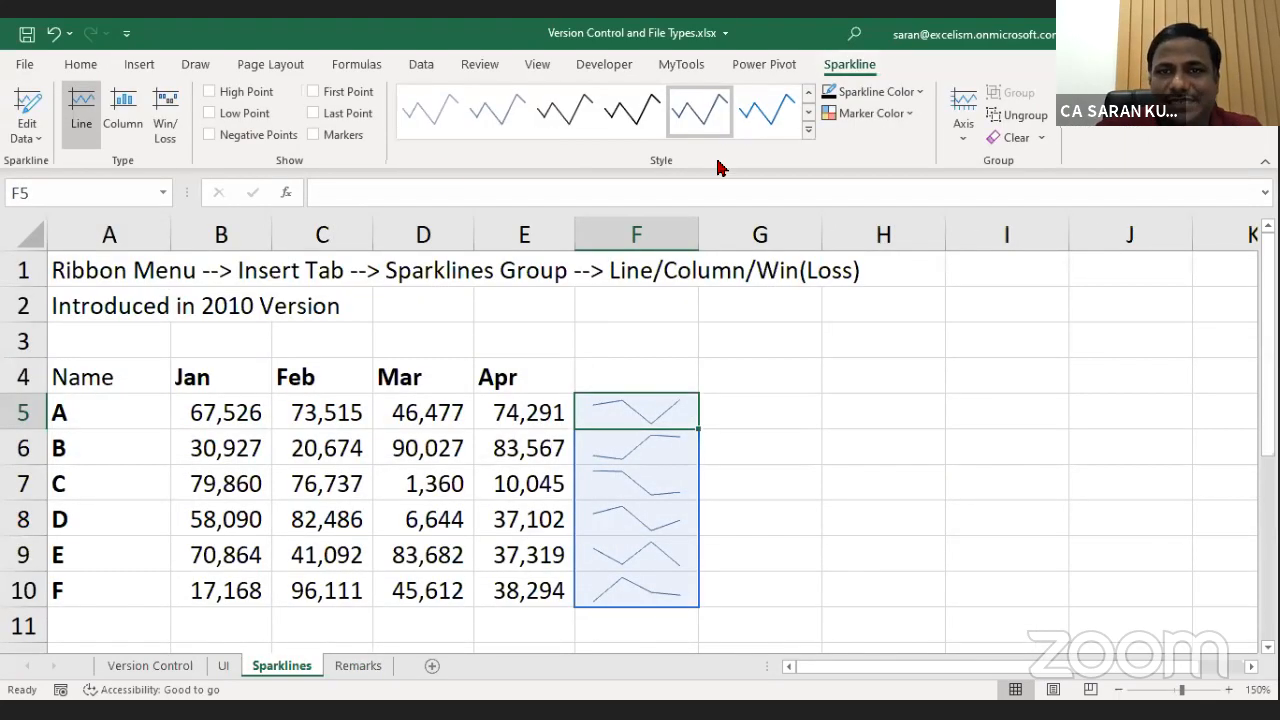
click(808, 133)
click(500, 235)
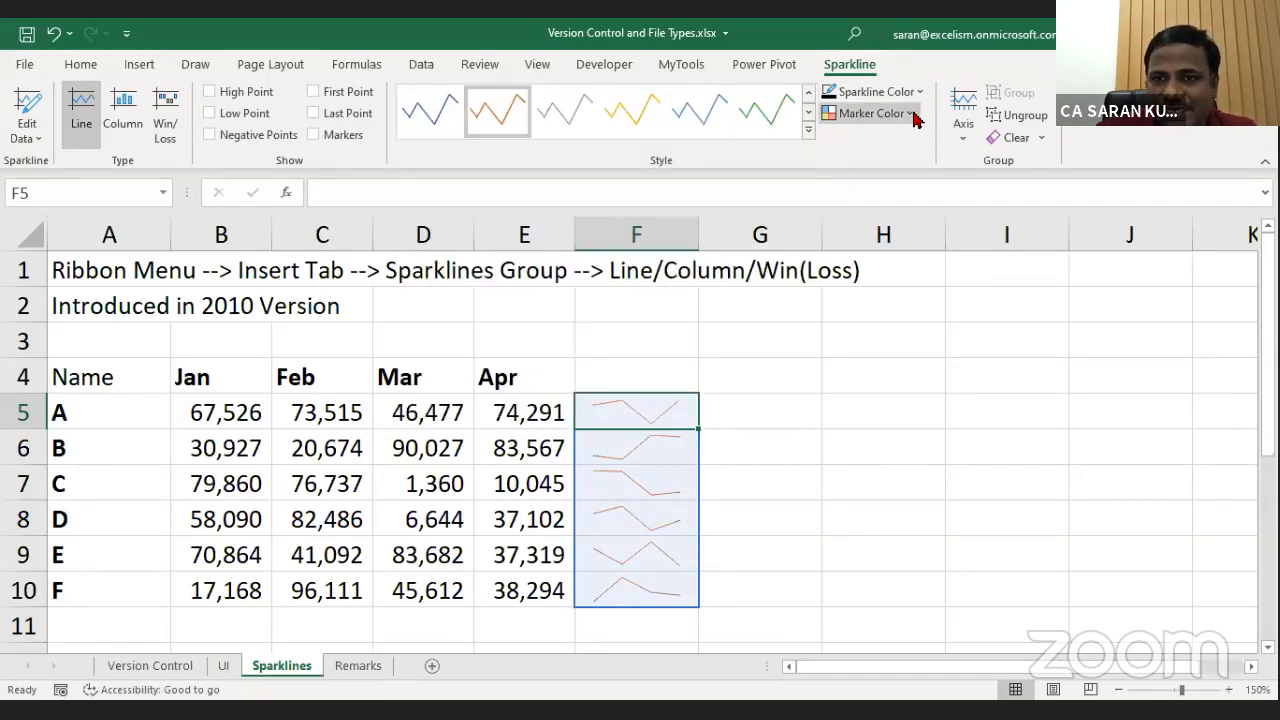
click(918, 91)
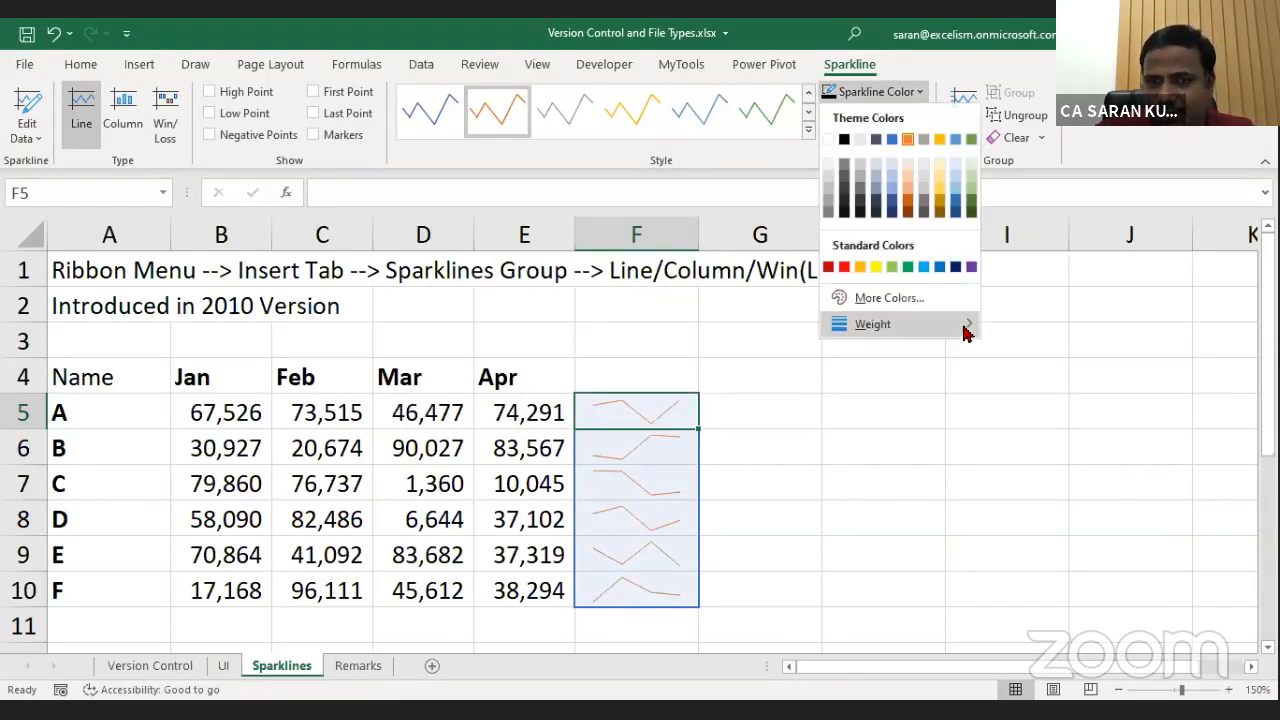
mouse_move(965, 332)
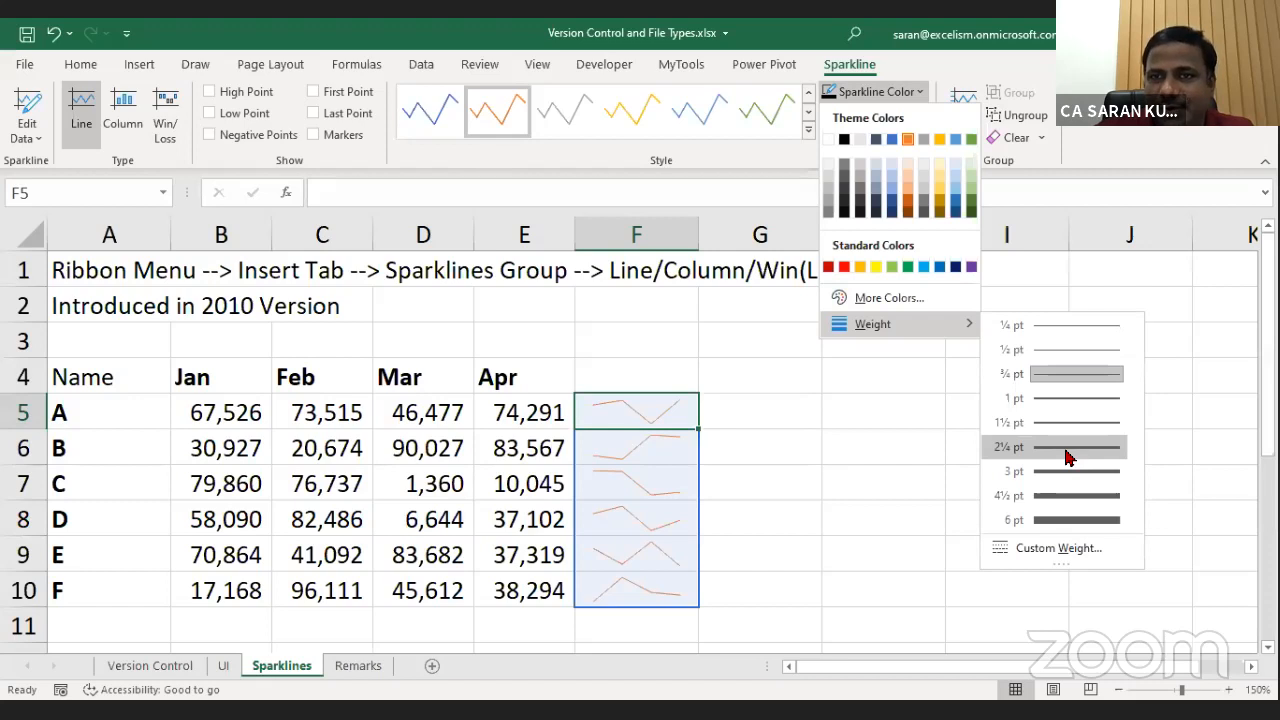
click(1067, 450)
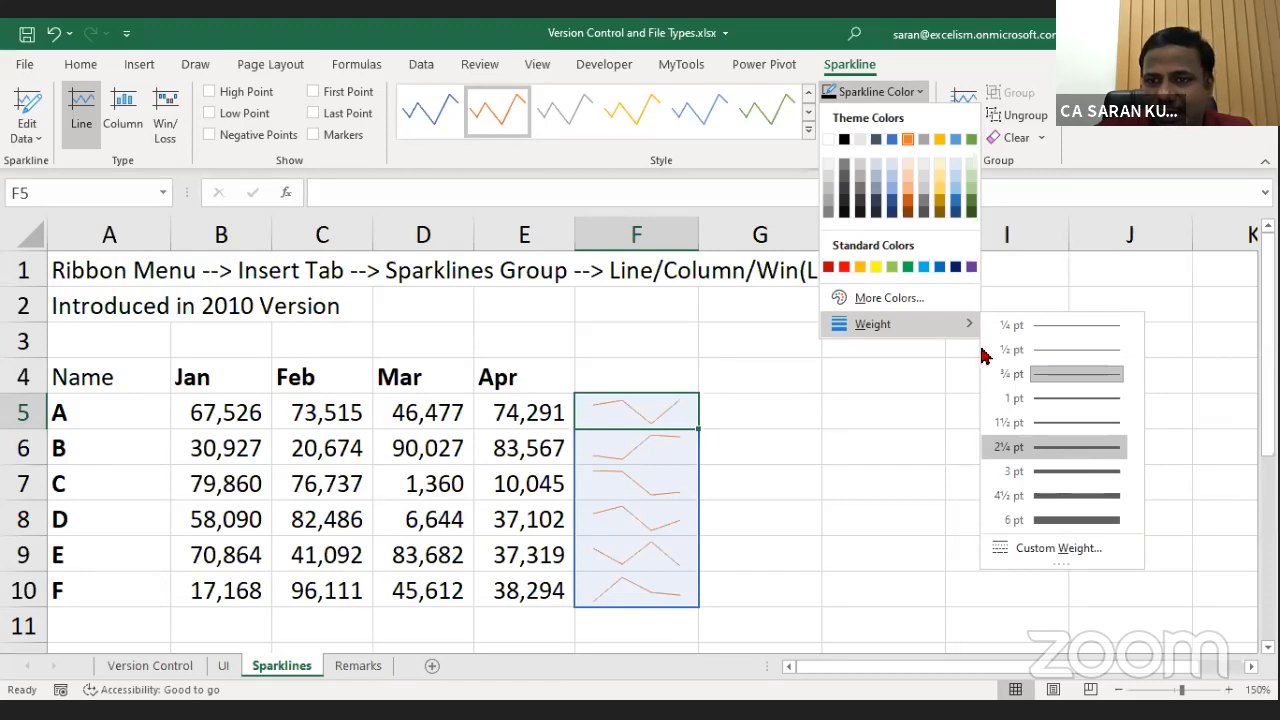
Color the sparkline high-point markers green and the low-point markers red.
click(870, 113)
mouse_move(882, 194)
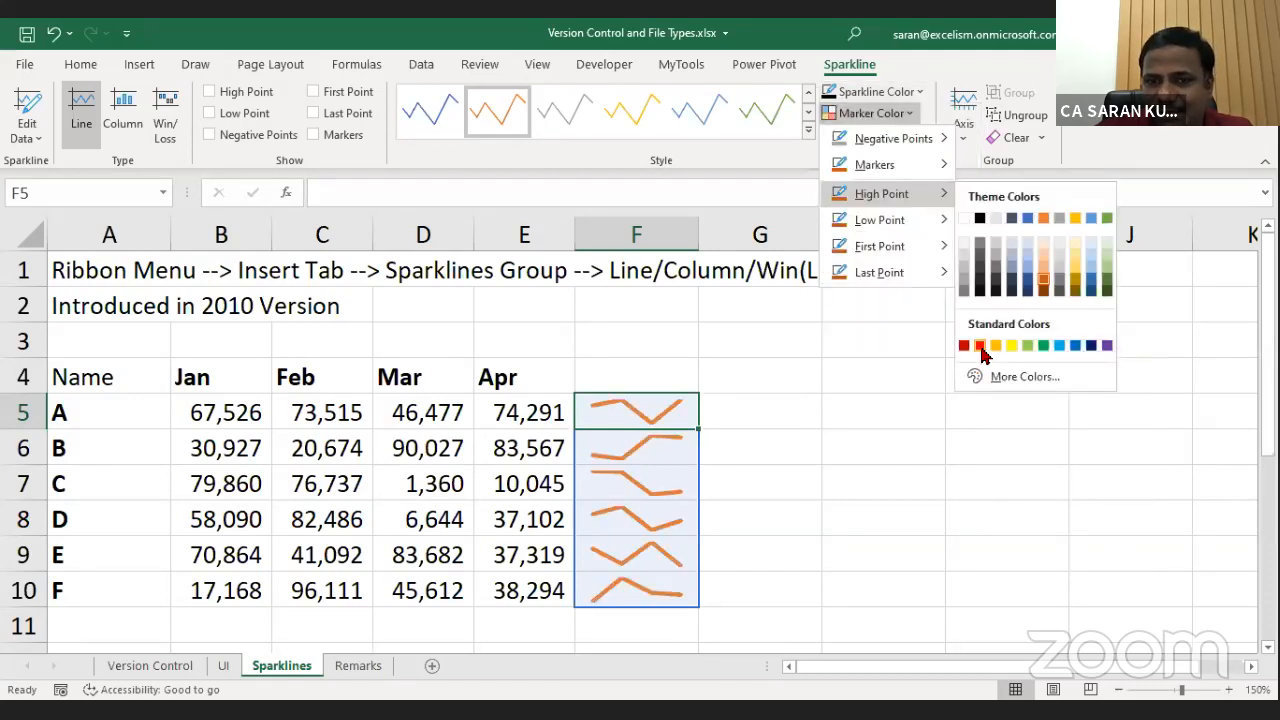
click(1043, 345)
mouse_move(880, 220)
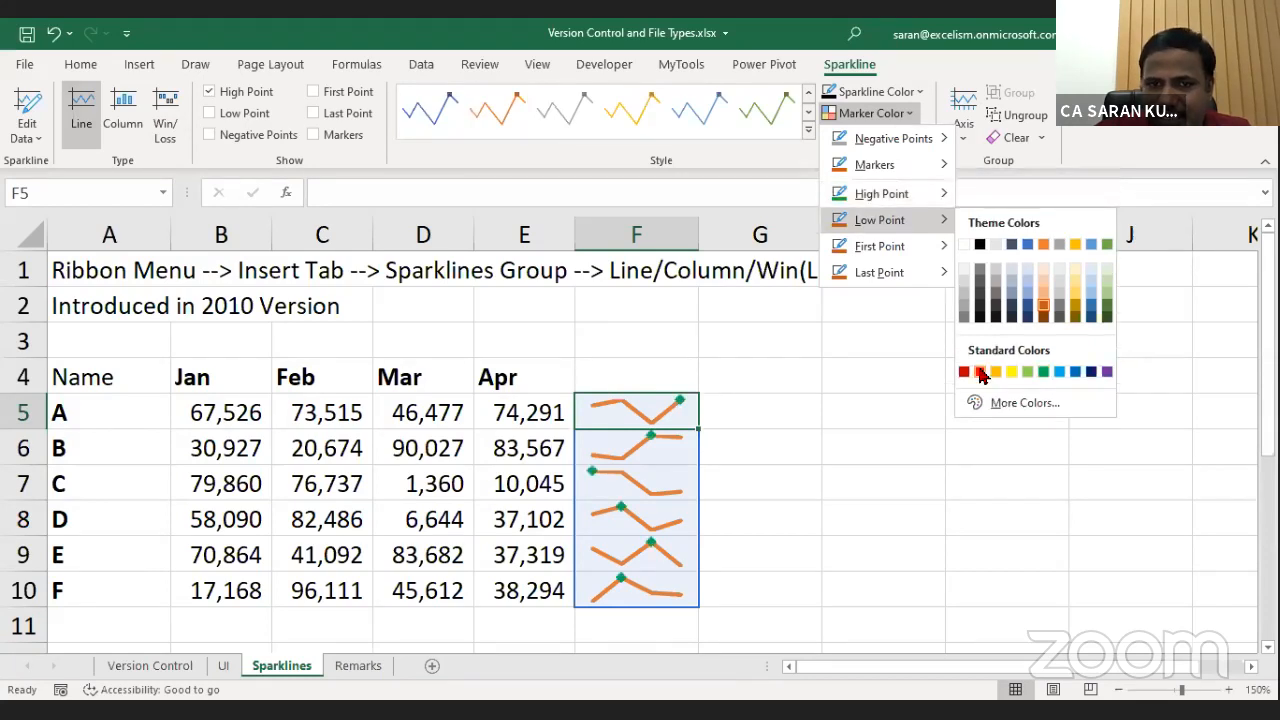
click(980, 372)
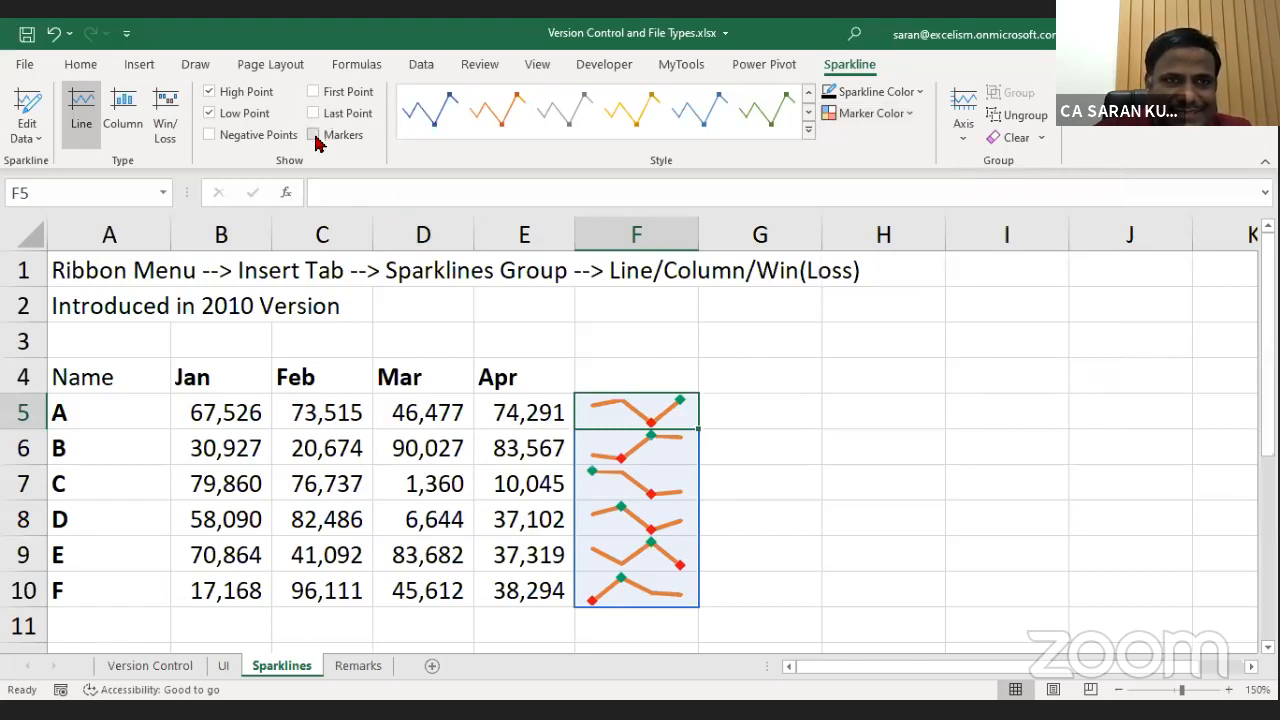
click(459, 542)
click(623, 404)
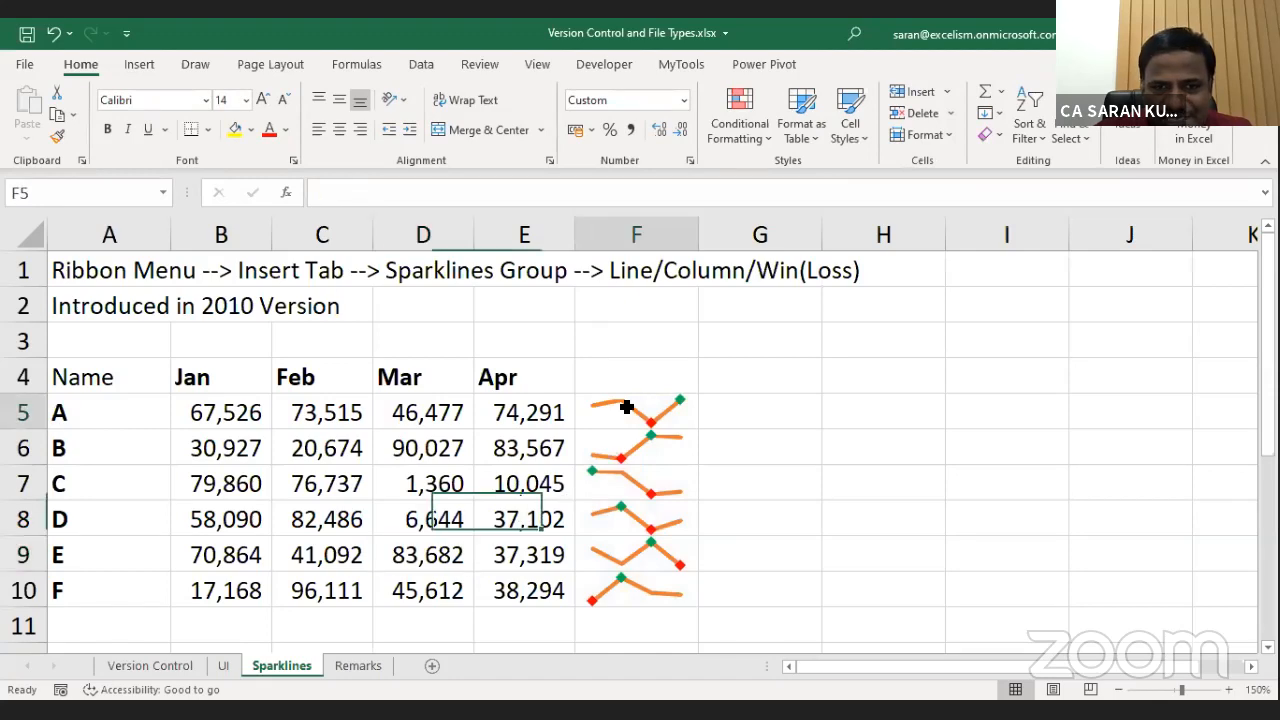
Insert a blank row 3 and enter 'In case of Dashboards Sparklines has great use' in A3.
click(23, 340)
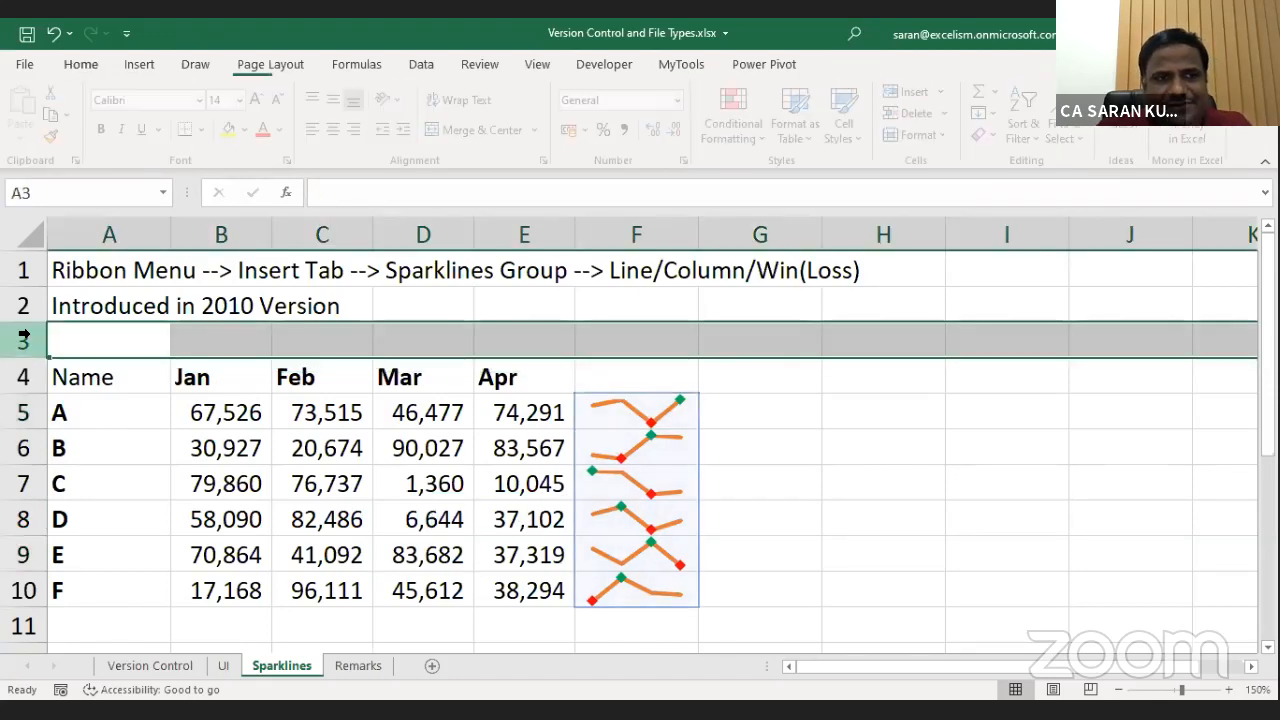
key(ctrl+plus)
text(i)
key(BackSpace)
key(BackSpace)
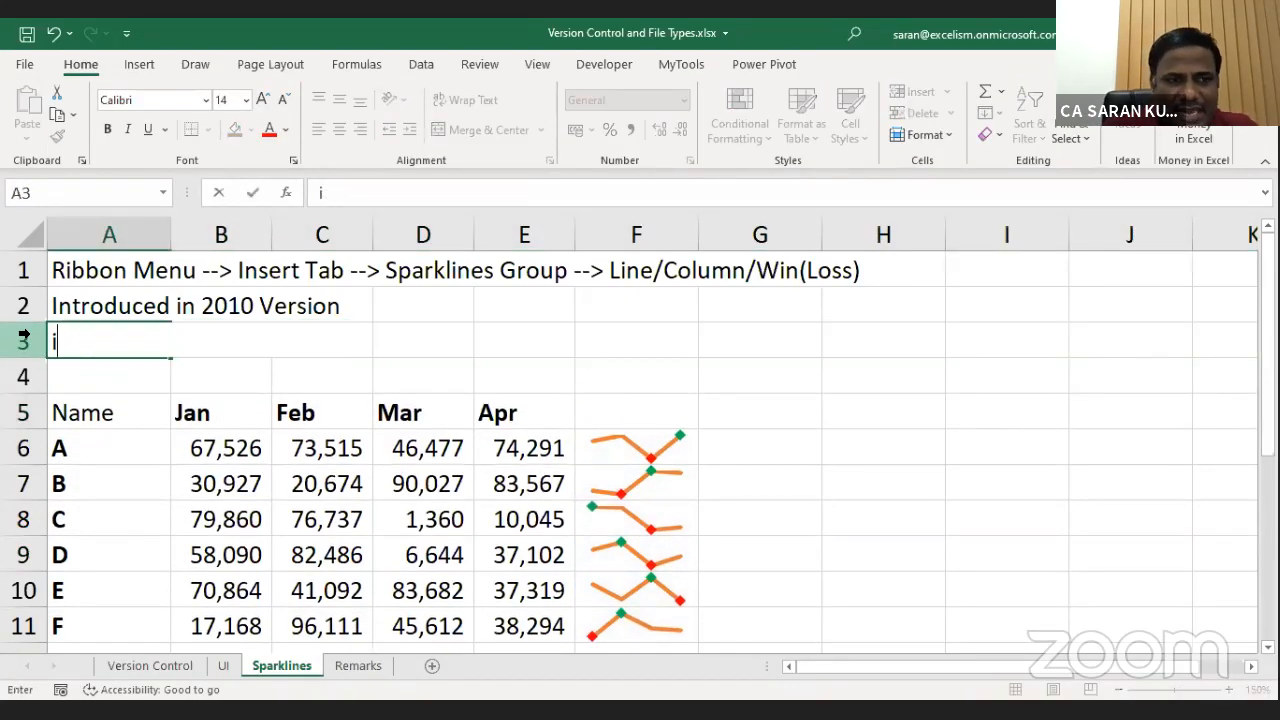
text(In case of Da)
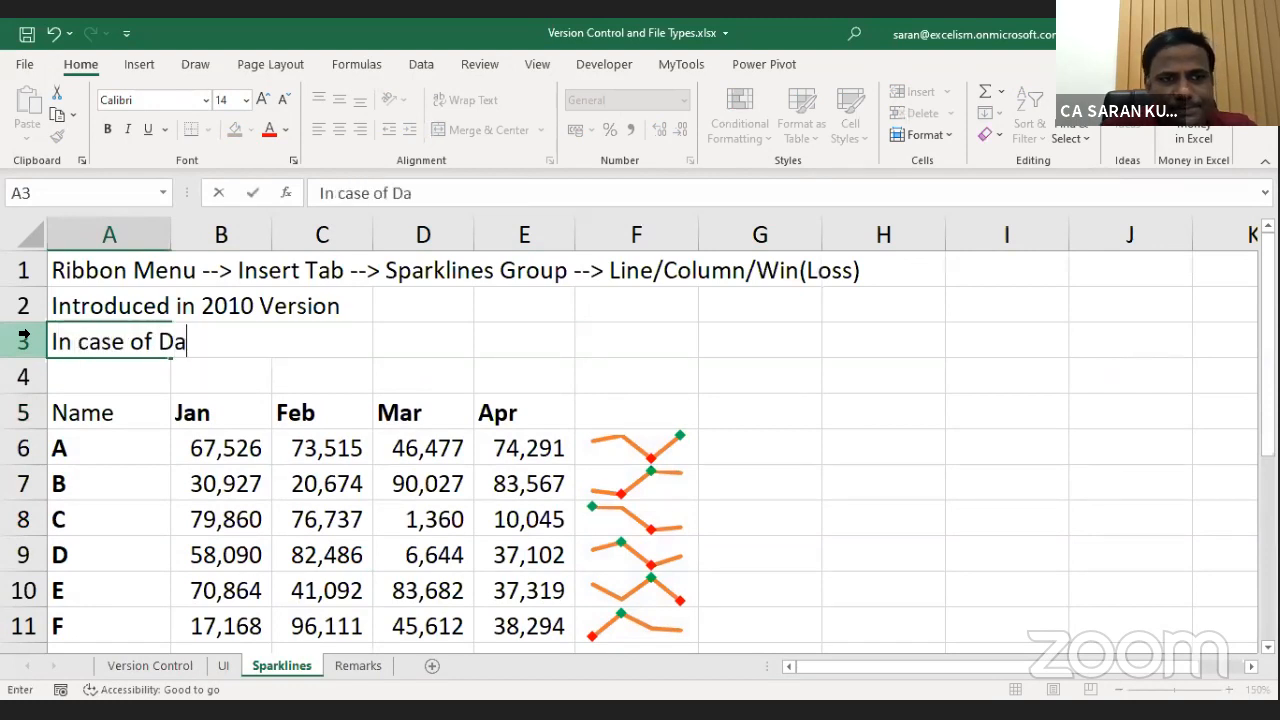
text(shboards Sp)
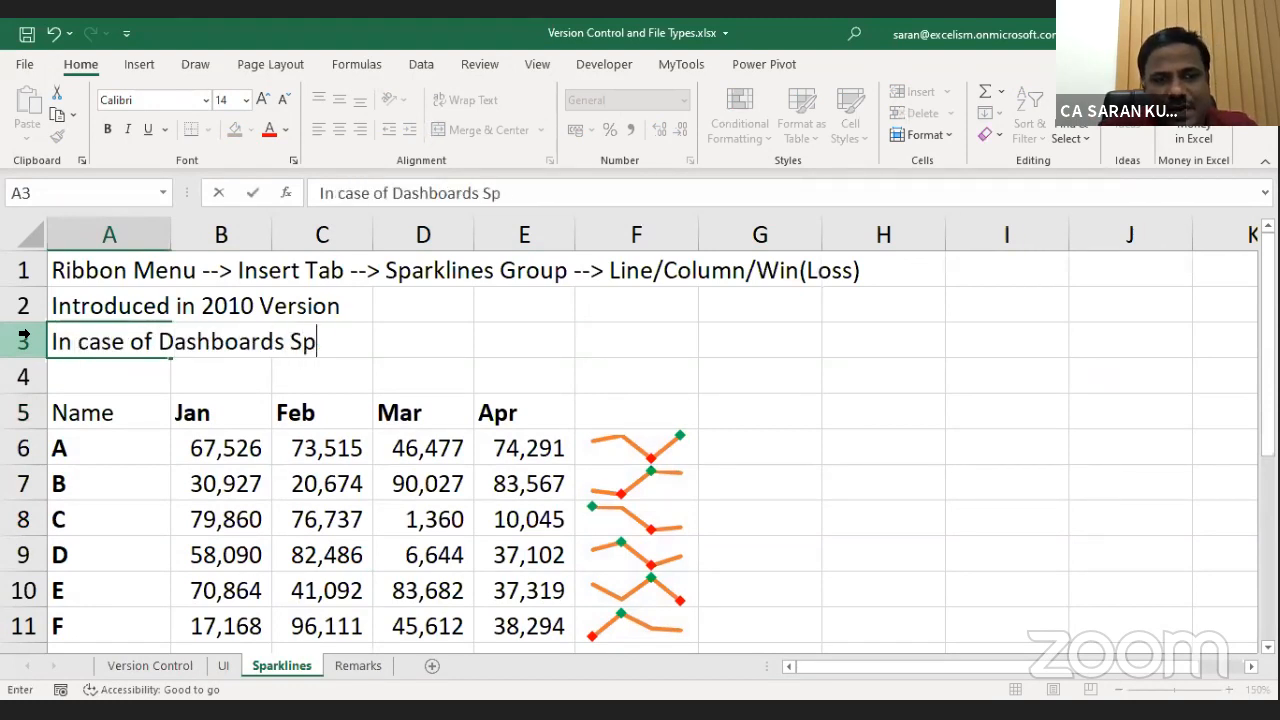
text(arklines has great use)
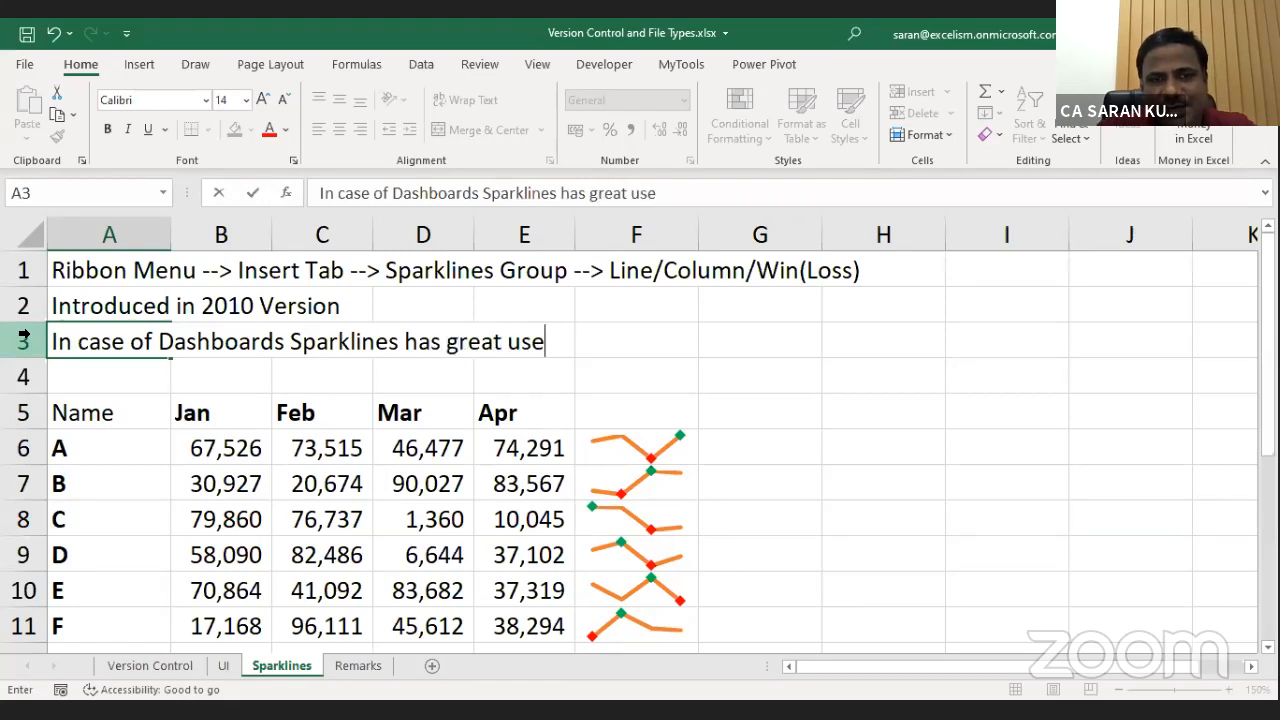
key(Return)
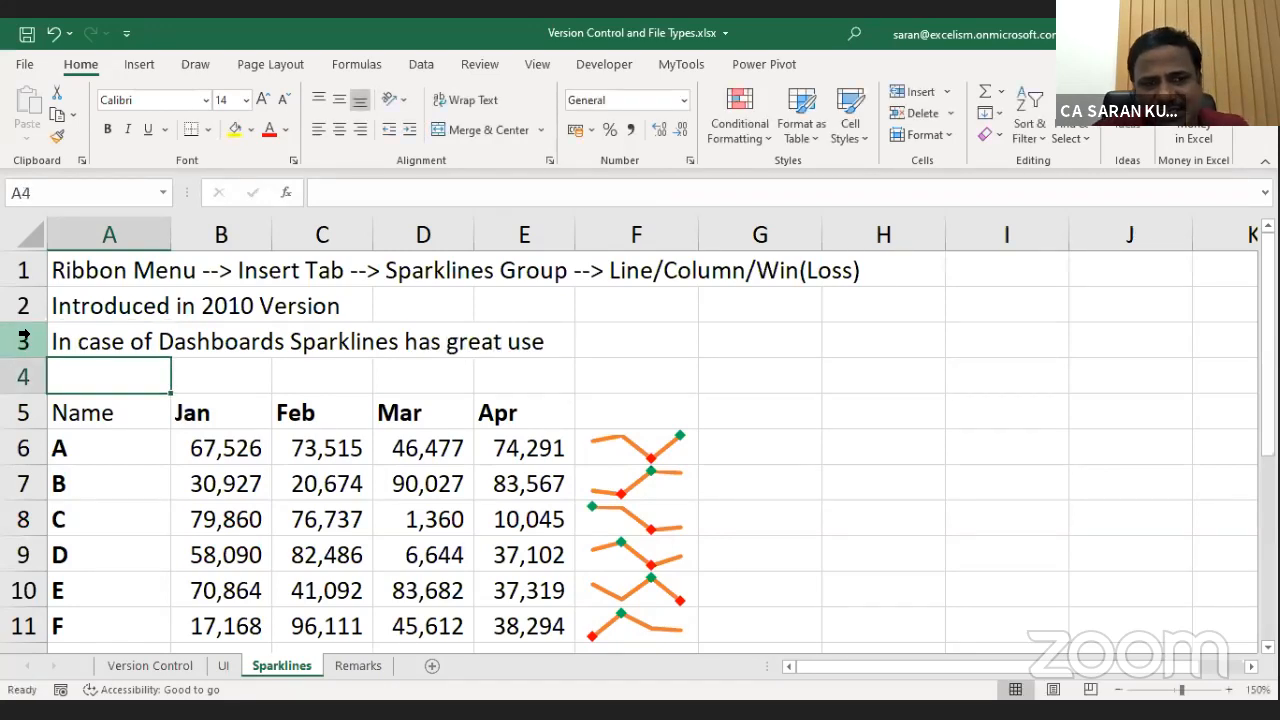
Clear the Name label from A5 and move through the Jan–Apr values.
key(Down)
key(Delete)
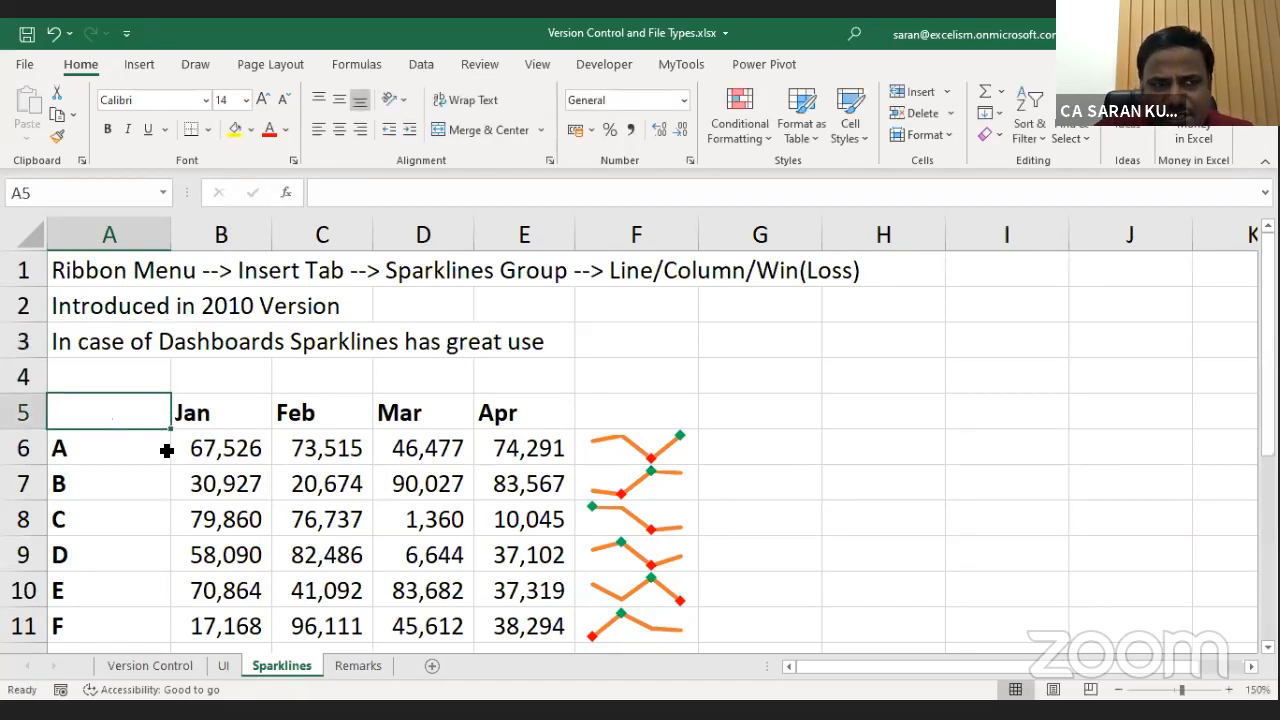
key(Right)
key(Right)
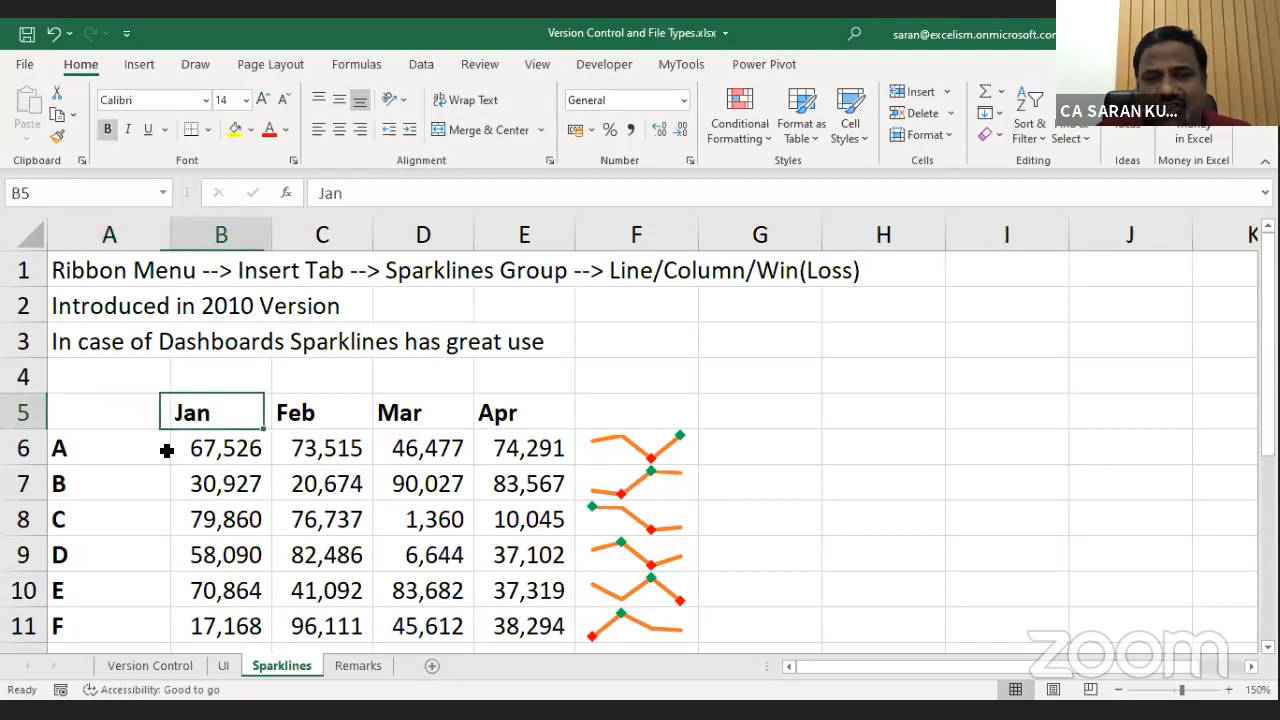
key(Down)
key(Down)
key(Right)
key(Right)
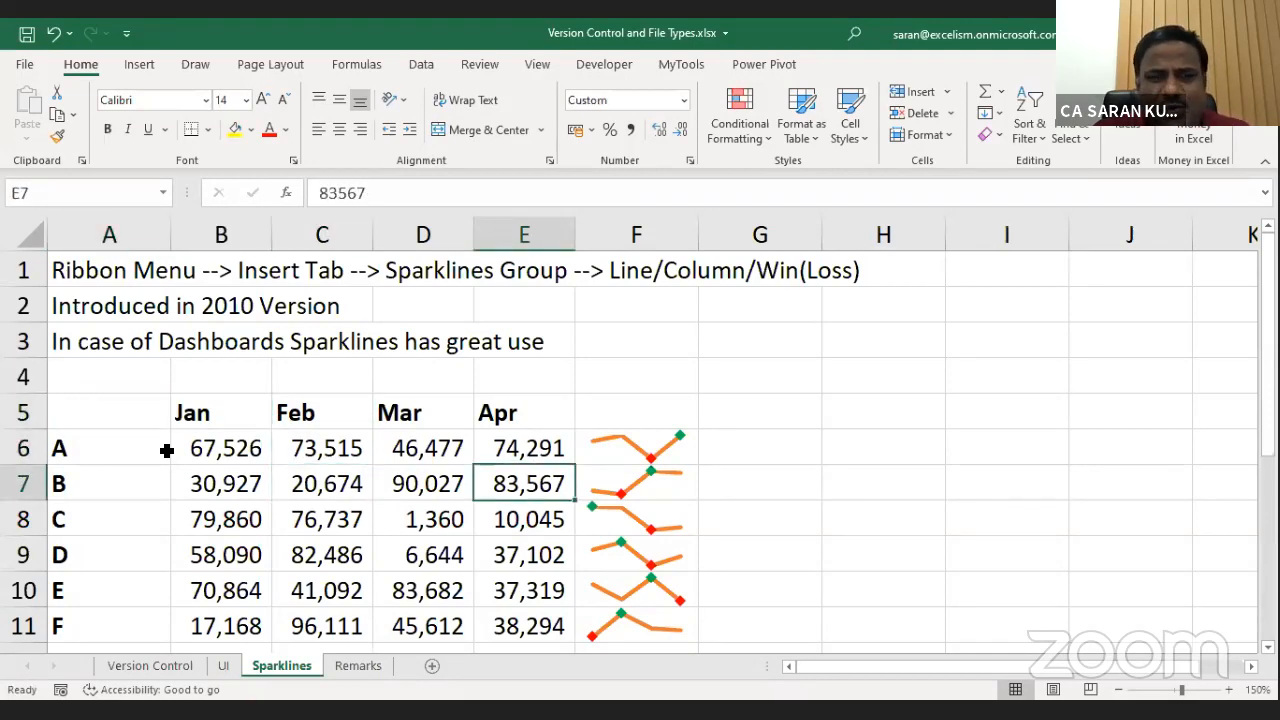
key(Up)
scroll(166, 450, right, 15)
Select the F6:F11 sparkline group and step through its sparklines down to F11.
key(ctrl+Left)
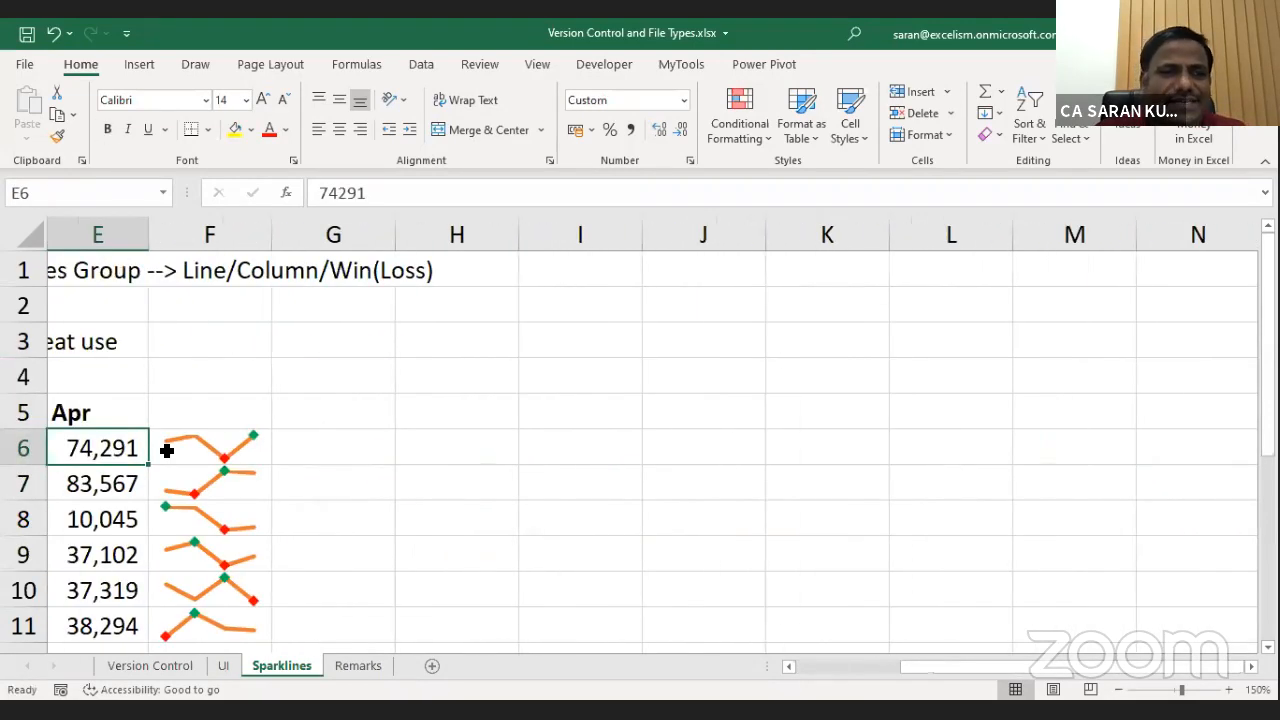
key(Right)
click(126, 447)
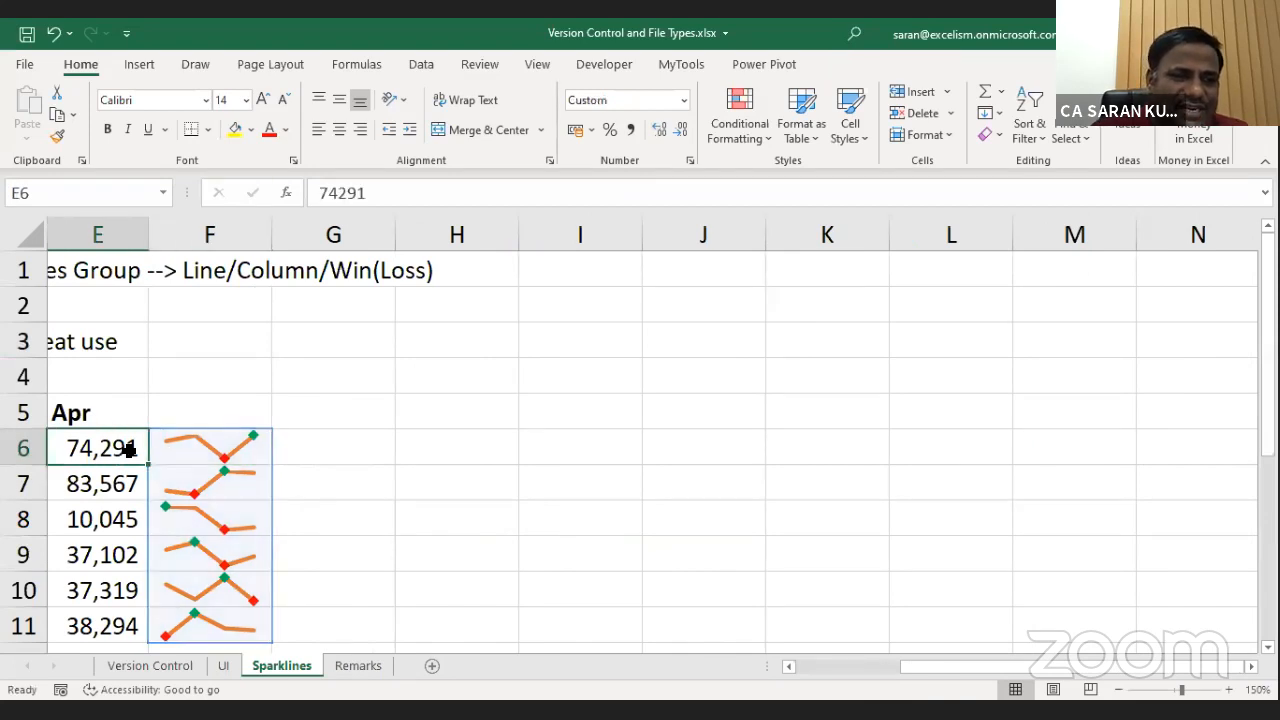
key(Down)
key(Down)
key(Down)
key(Down)
key(Down)
key(Down)
key(Down)
key(Down)
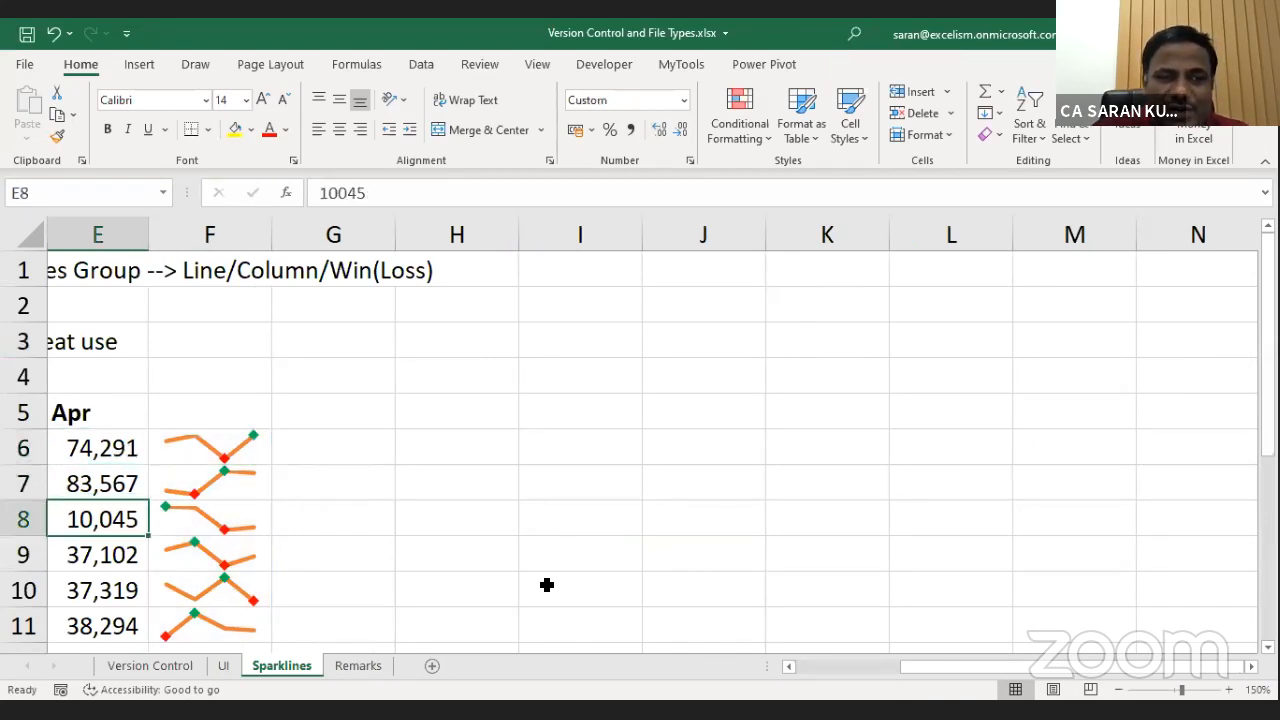
key(Up)
key(Up)
key(Up)
key(Up)
key(Up)
key(Up)
key(Up)
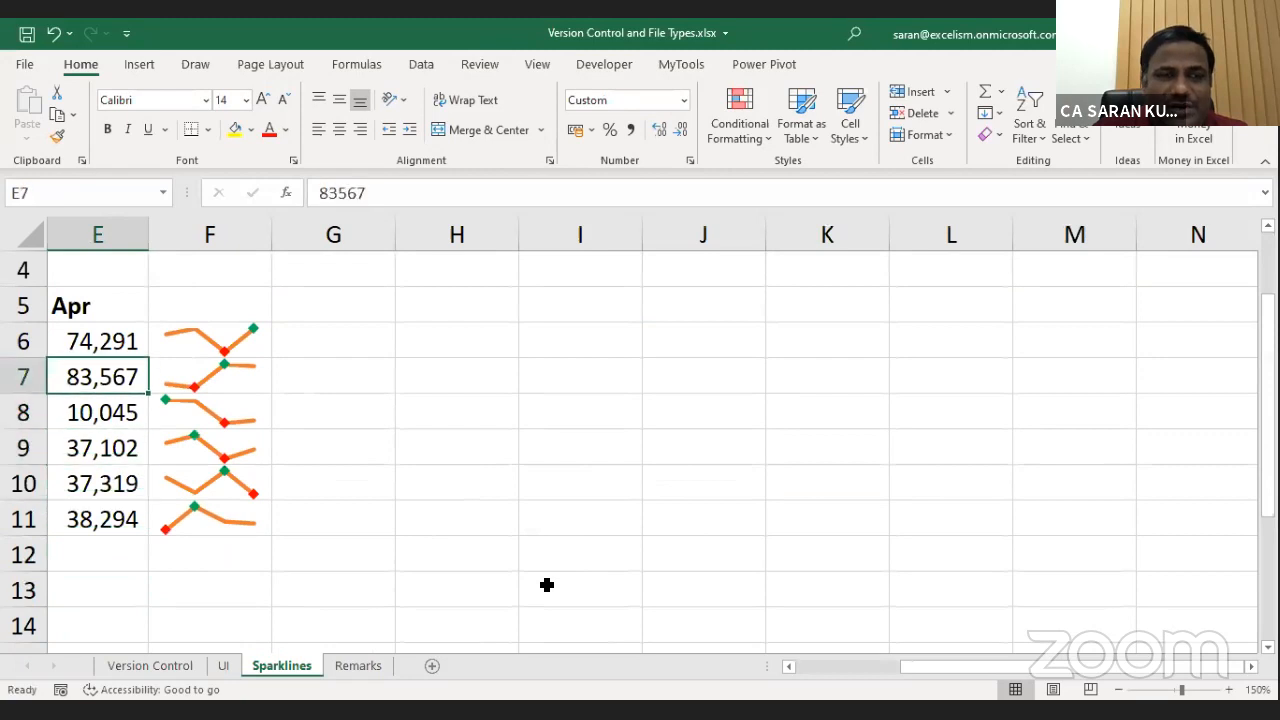
click(240, 352)
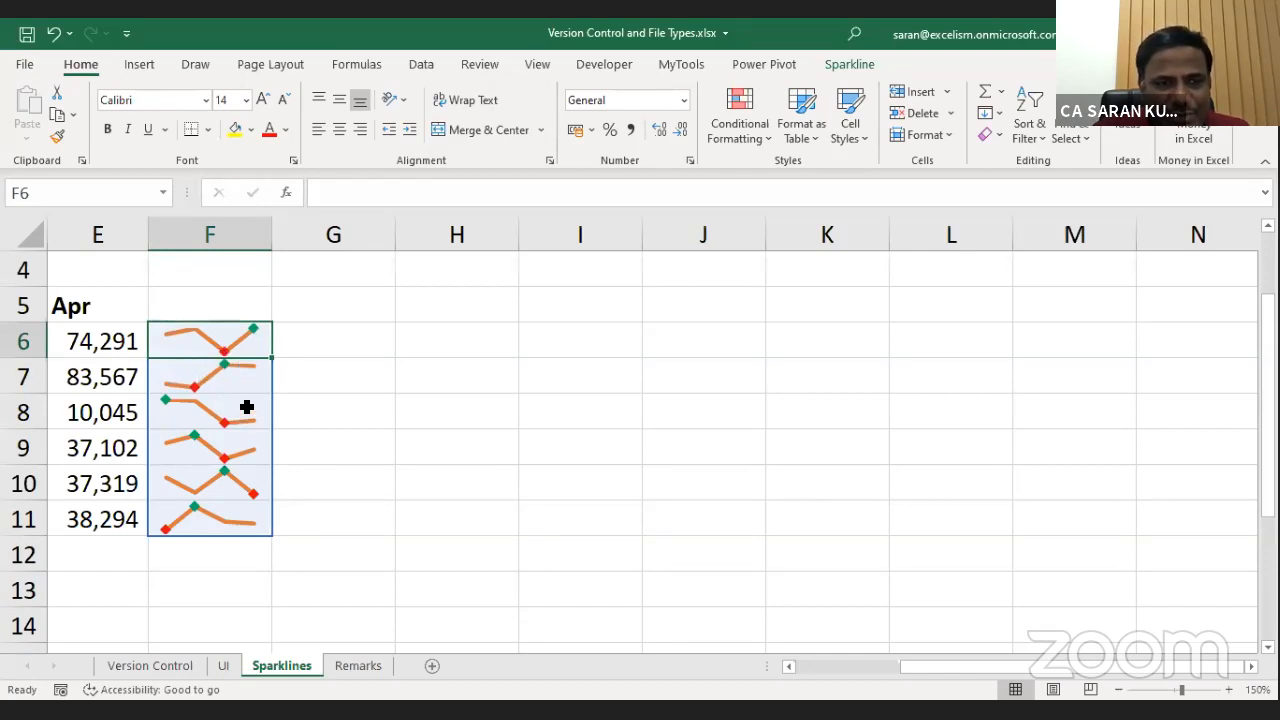
key(Return)
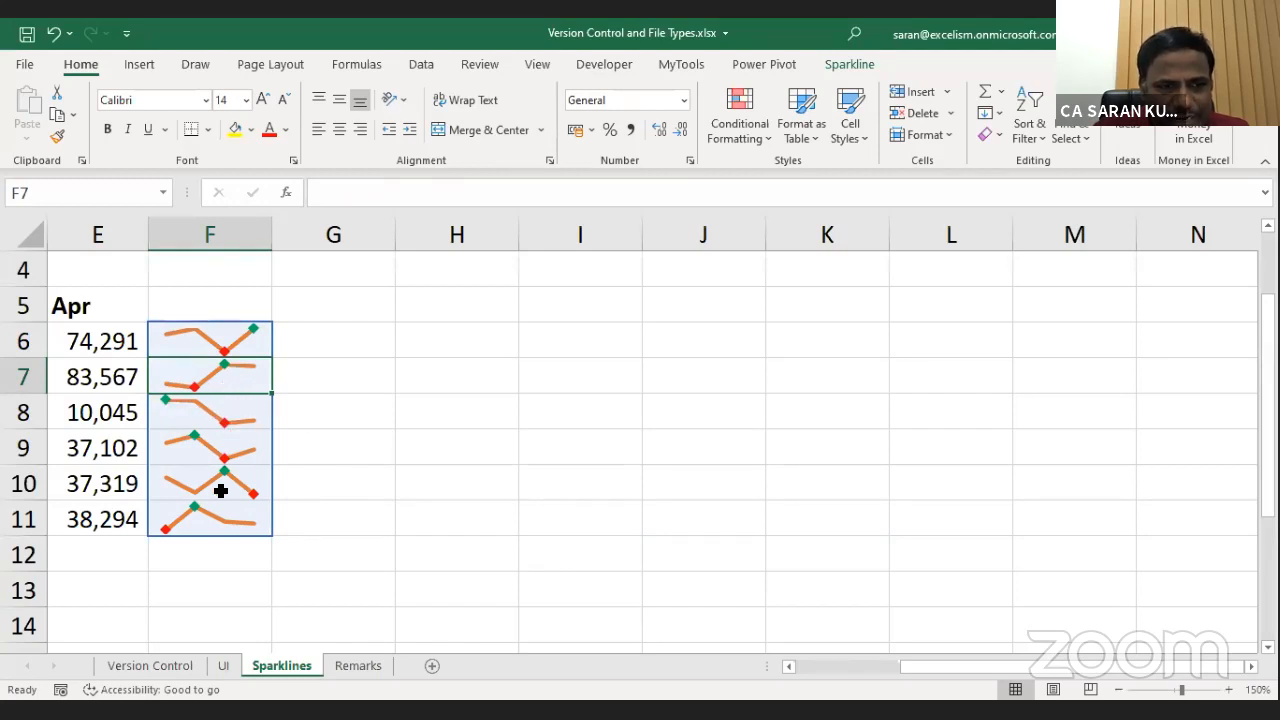
click(165, 529)
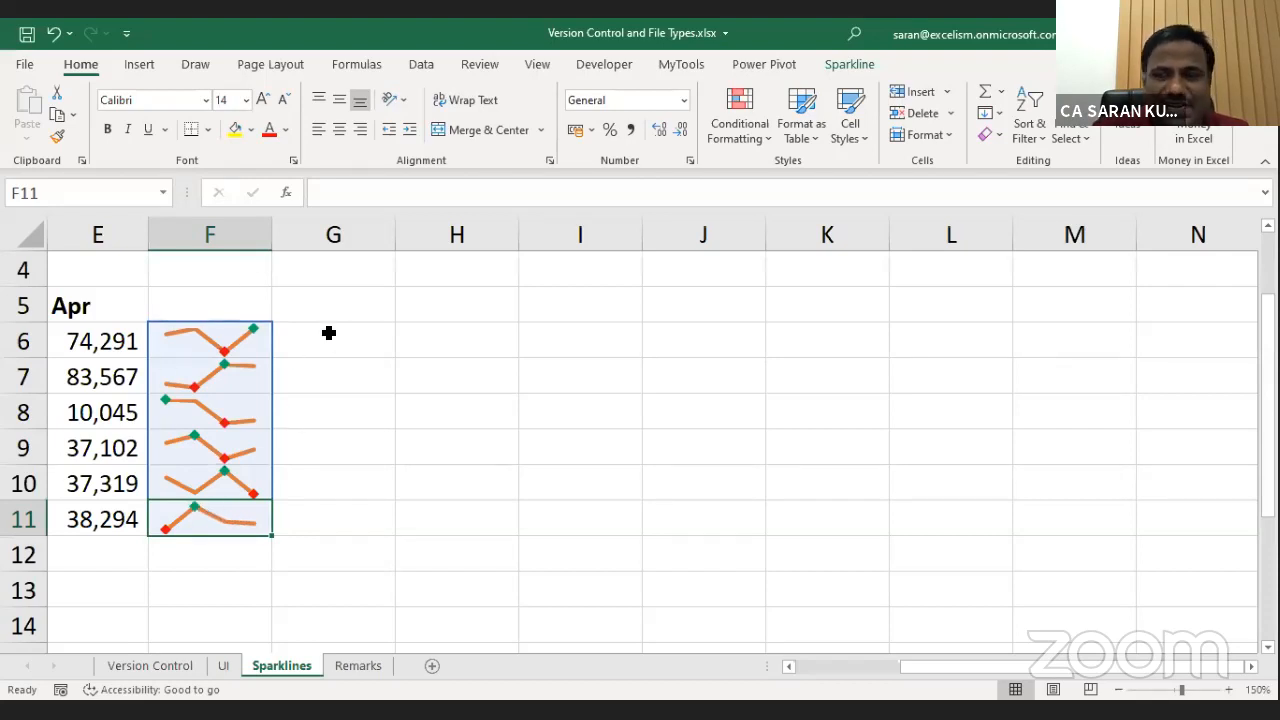
key(ctrl+Page_Up)
key(ctrl+Page_Up)
Append 'Slicers, New Functions etc.' to the Version 2010 note in I4.
click(391, 364)
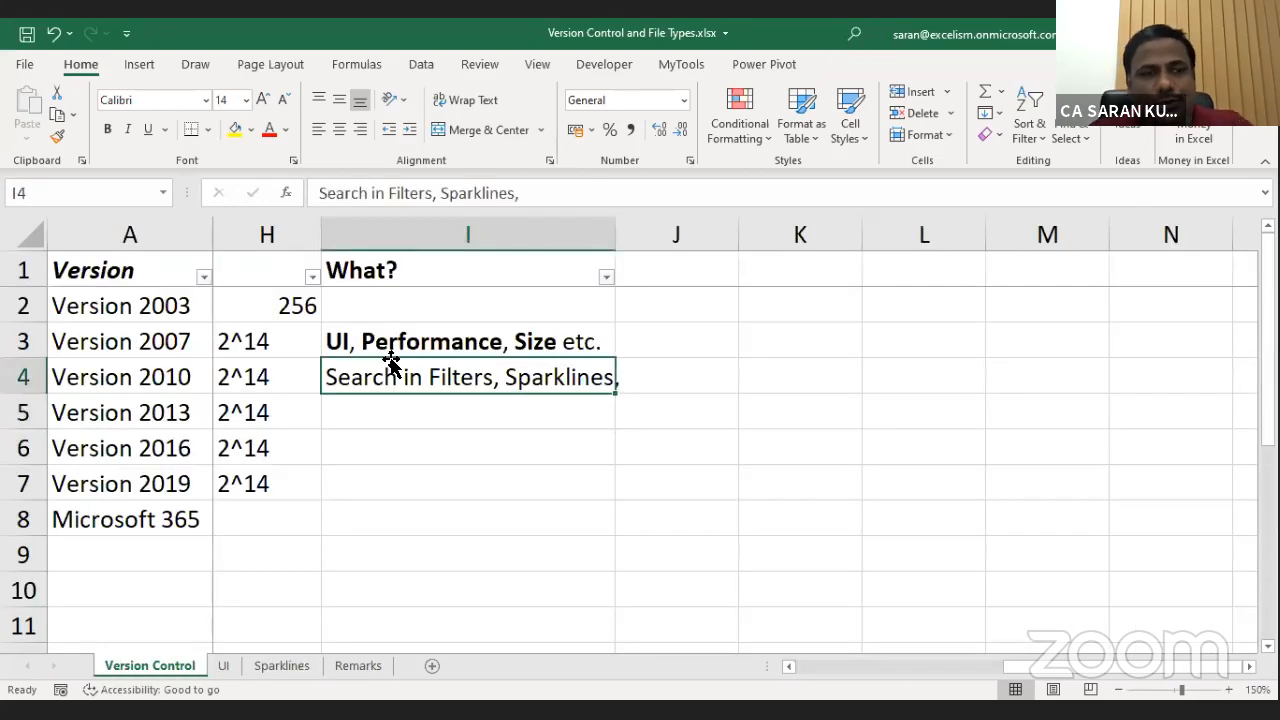
key(F2)
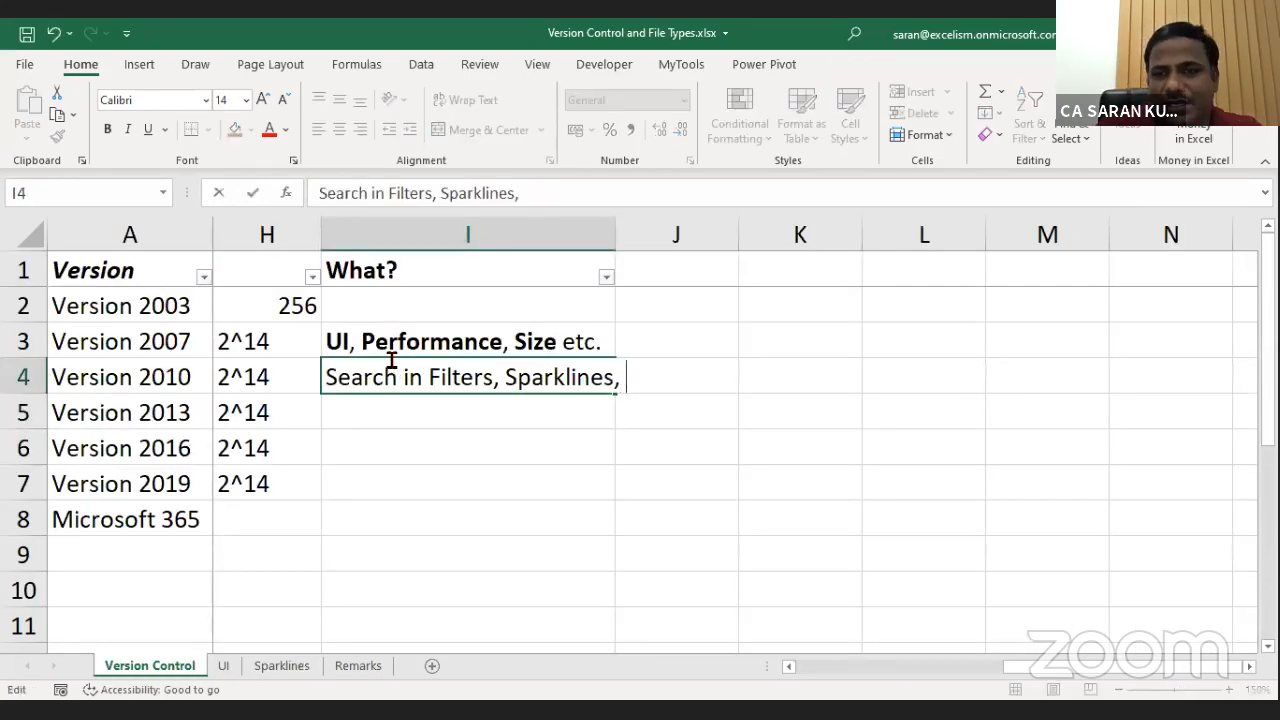
text(Slicerr)
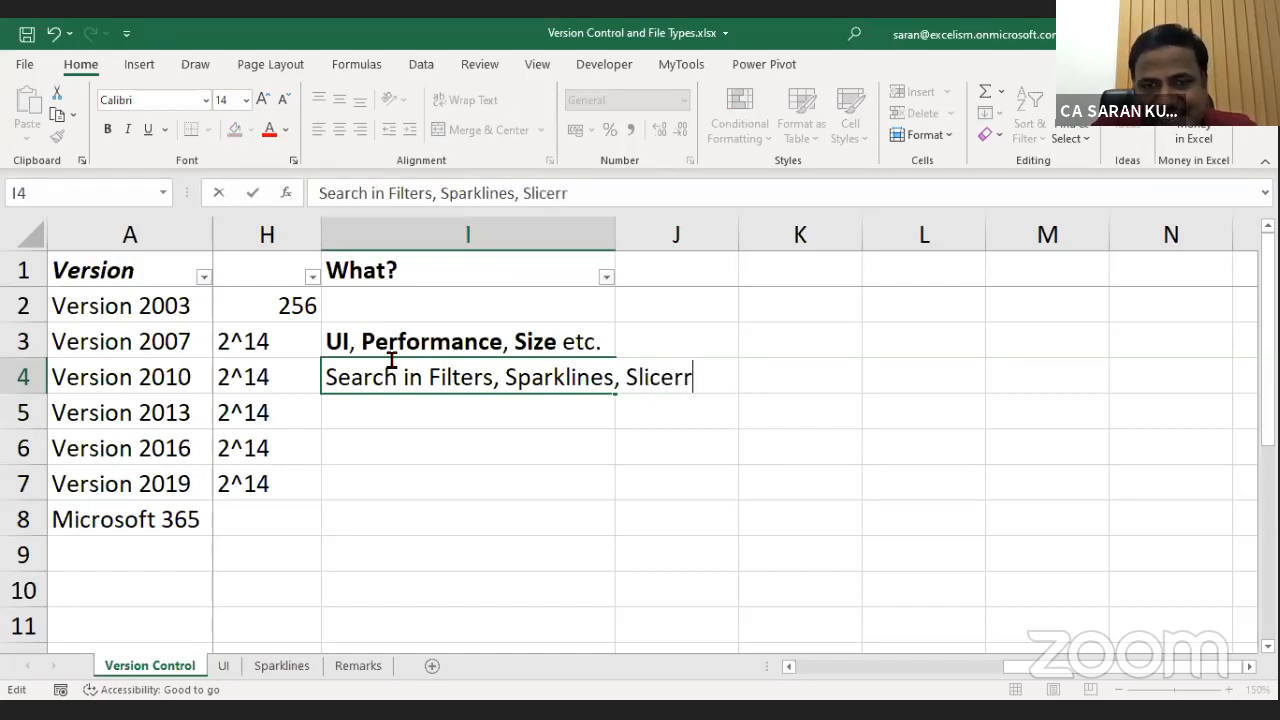
key(BackSpace)
text(s,)
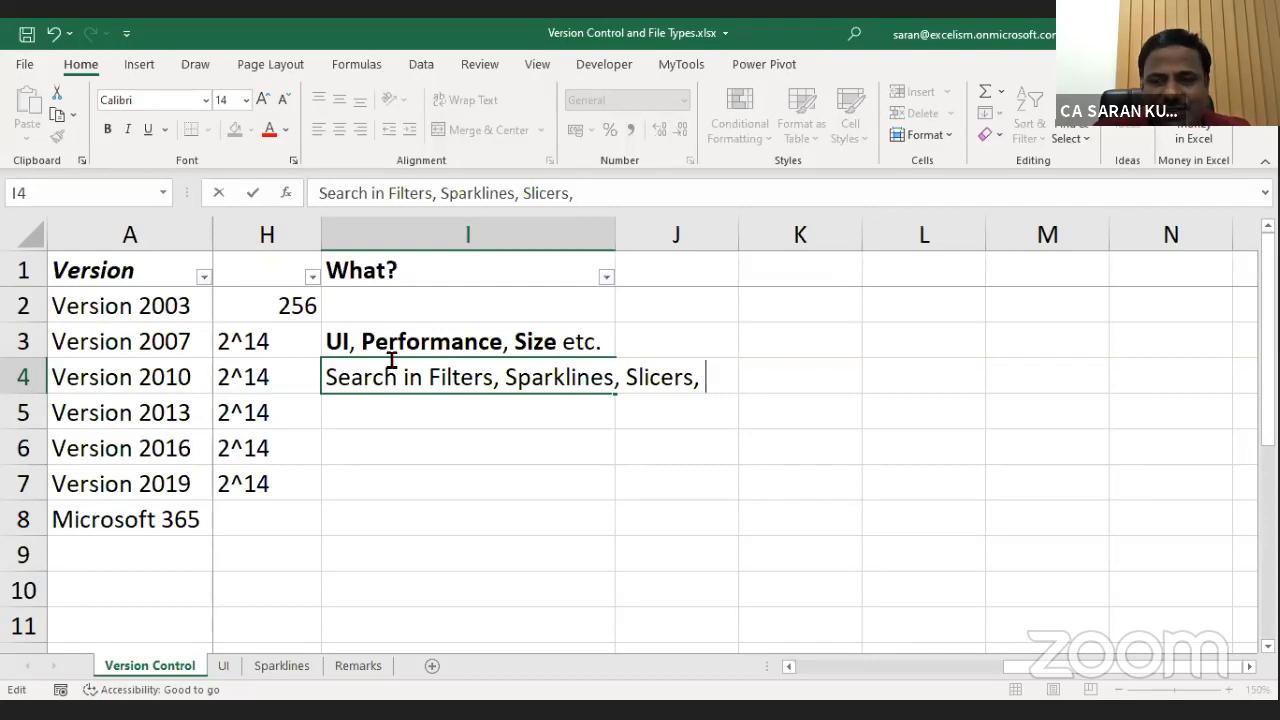
text(New Functions)
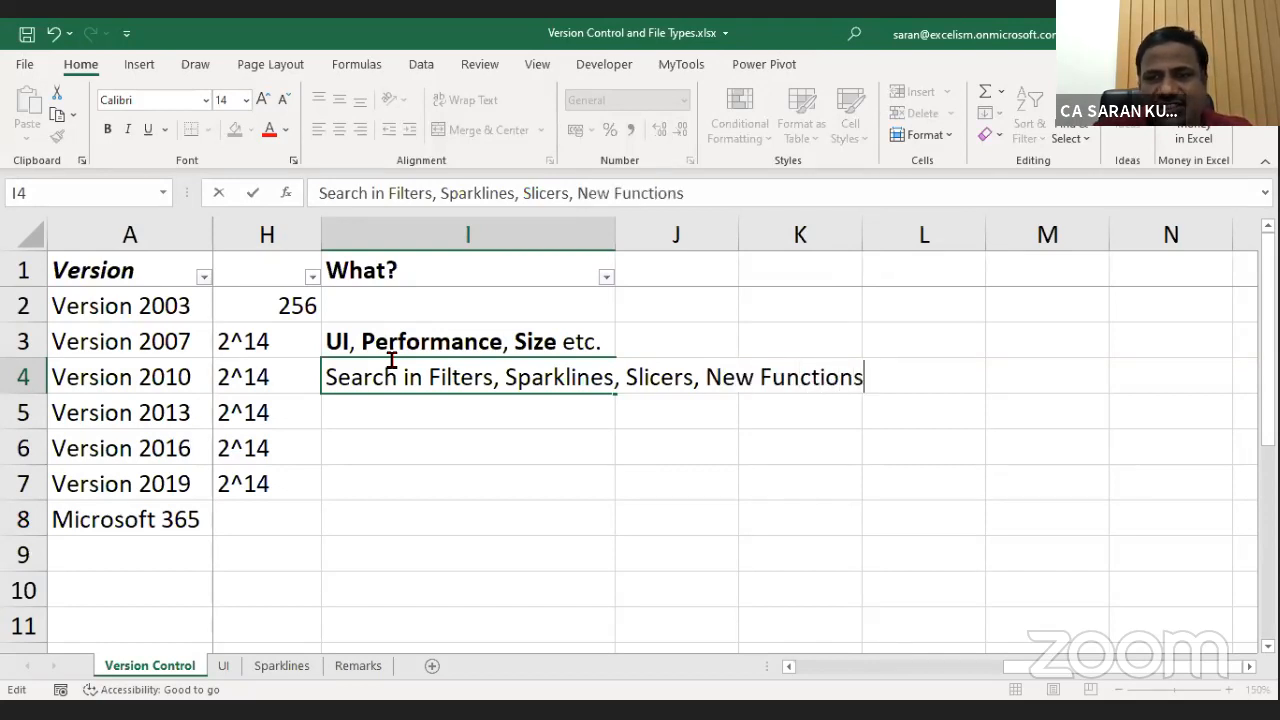
text( etc.)
key(Return)
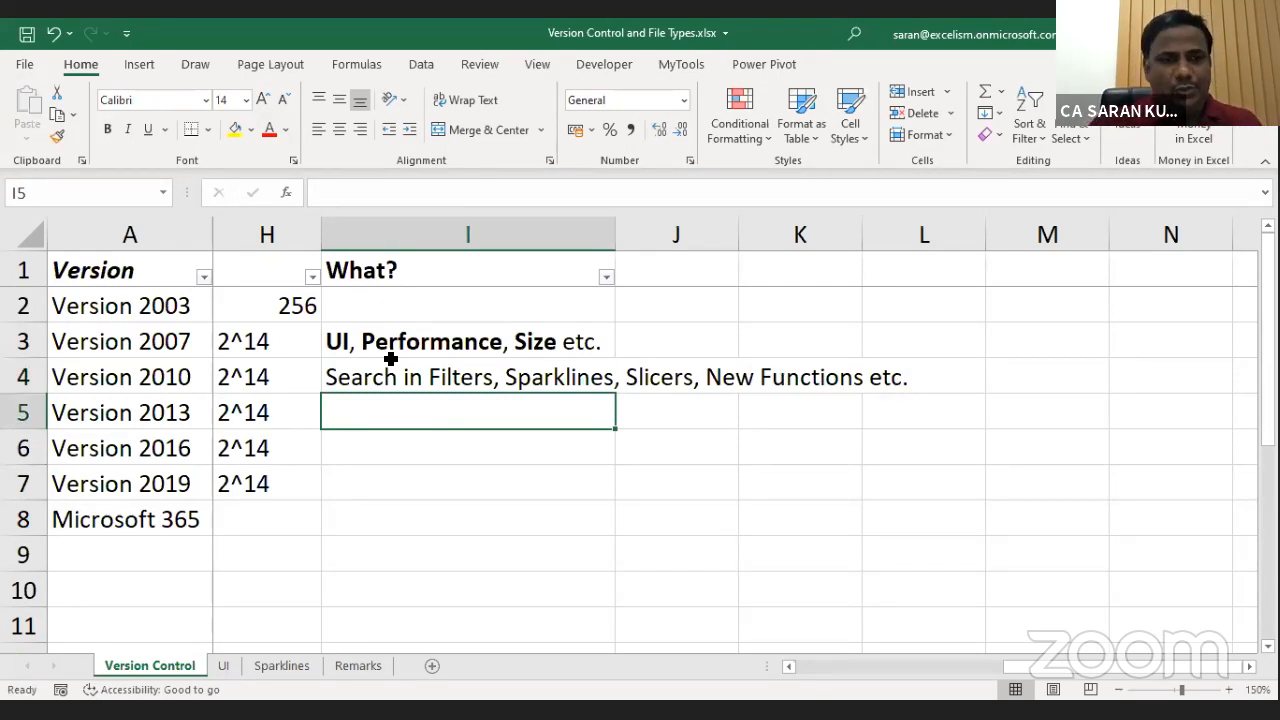
click(150, 407)
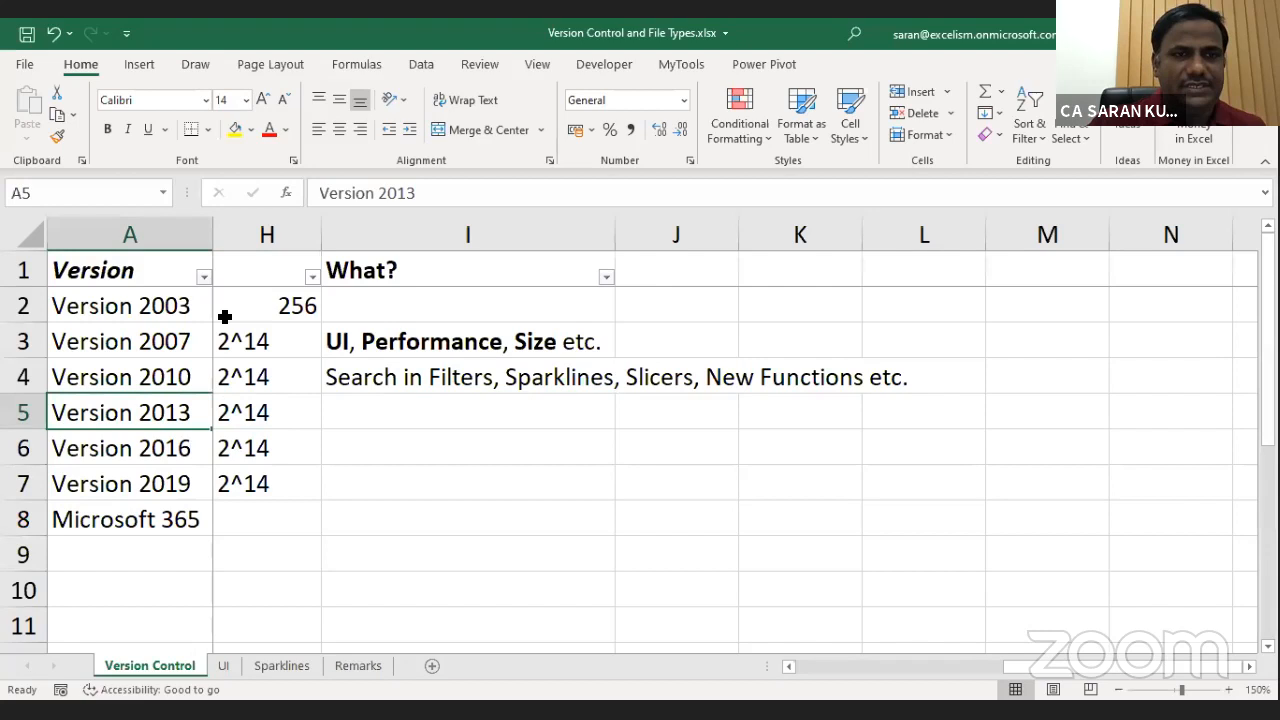
Fill the Version 2013 cell orange.
click(251, 130)
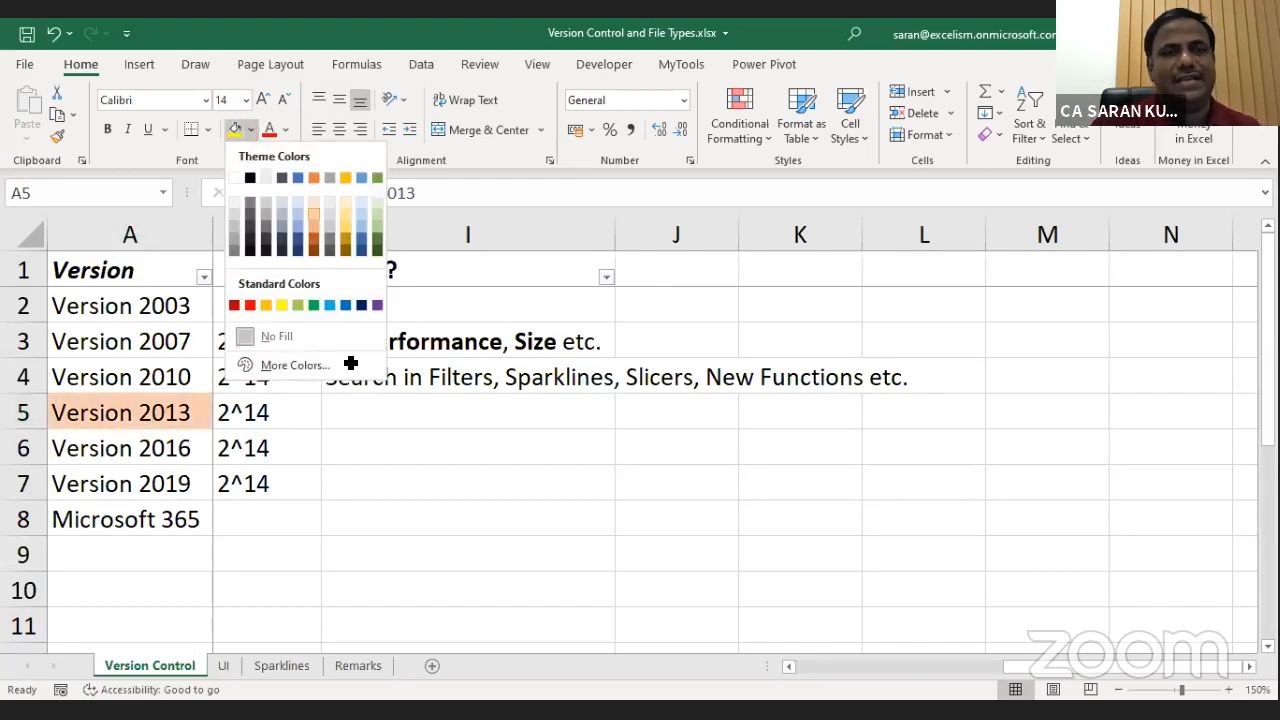
click(391, 370)
double_click(352, 377)
key(F2)
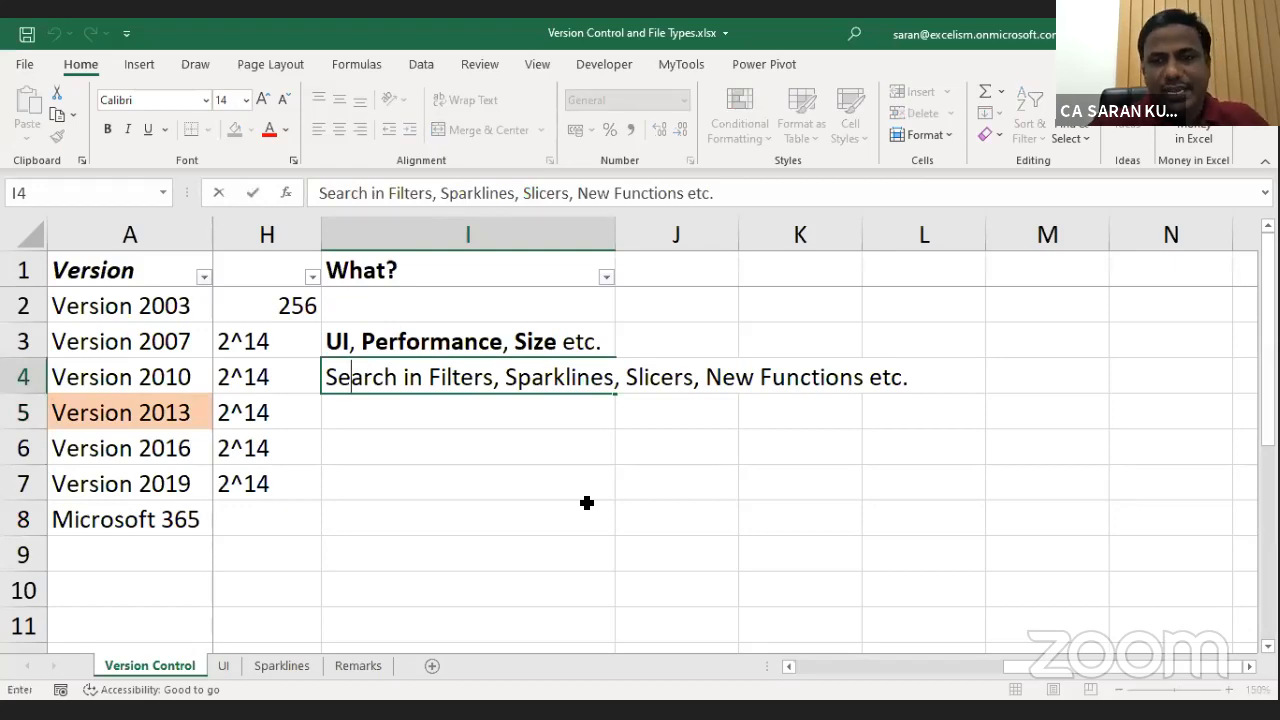
key(Escape)
Append '; Power Query Introuduced' to the Version 2010 note in I4.
key(ctrl+Left)
key(Right)
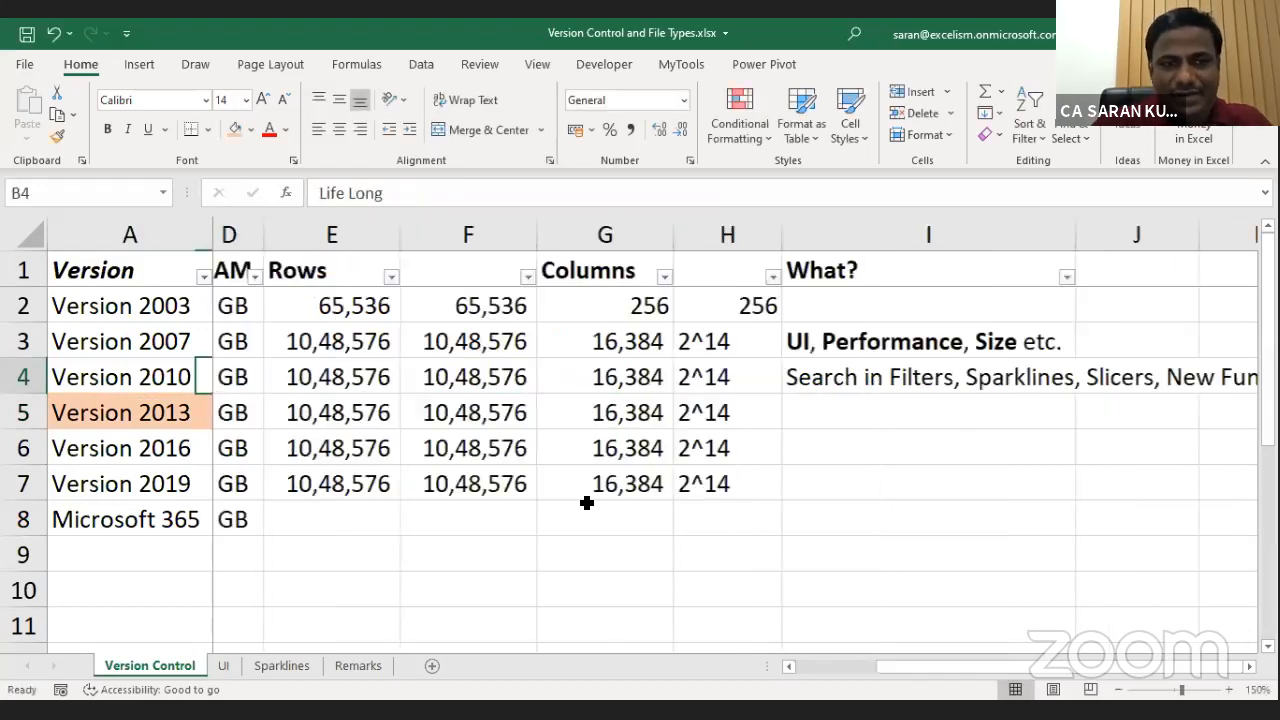
key(ctrl+Right)
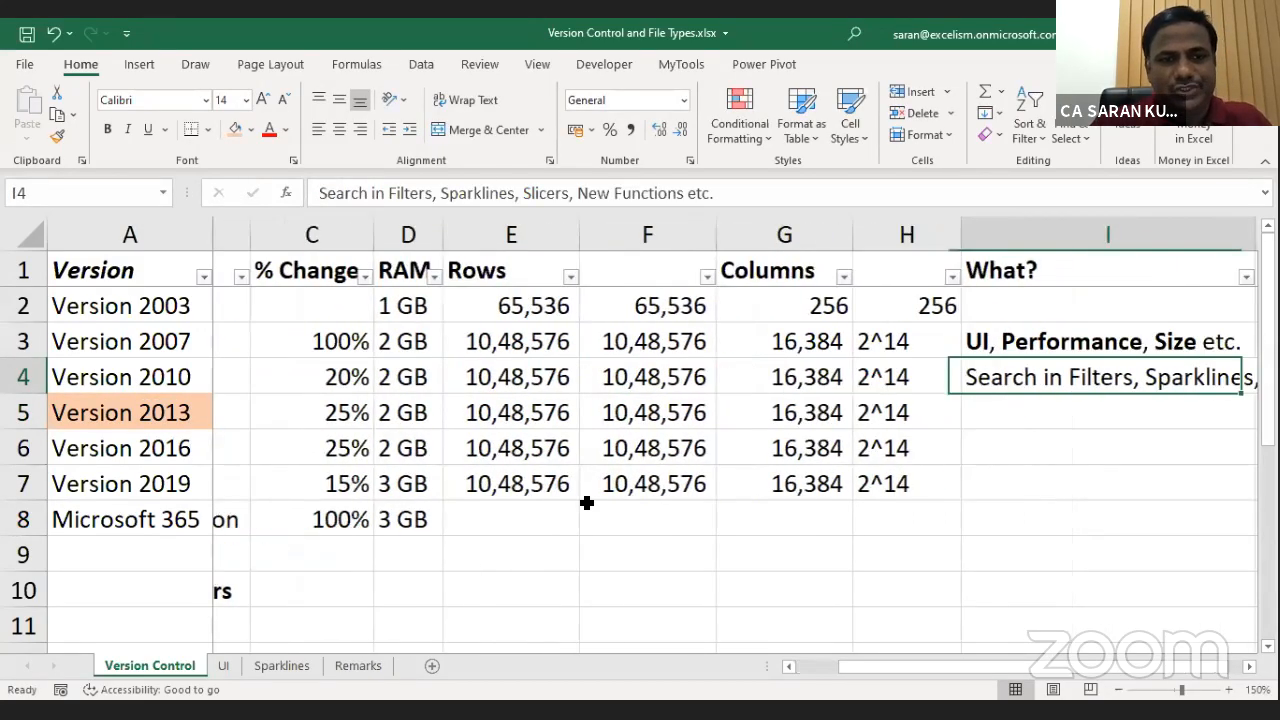
key(ctrl+Right)
key(ctrl+Left)
key(F2)
text(;)
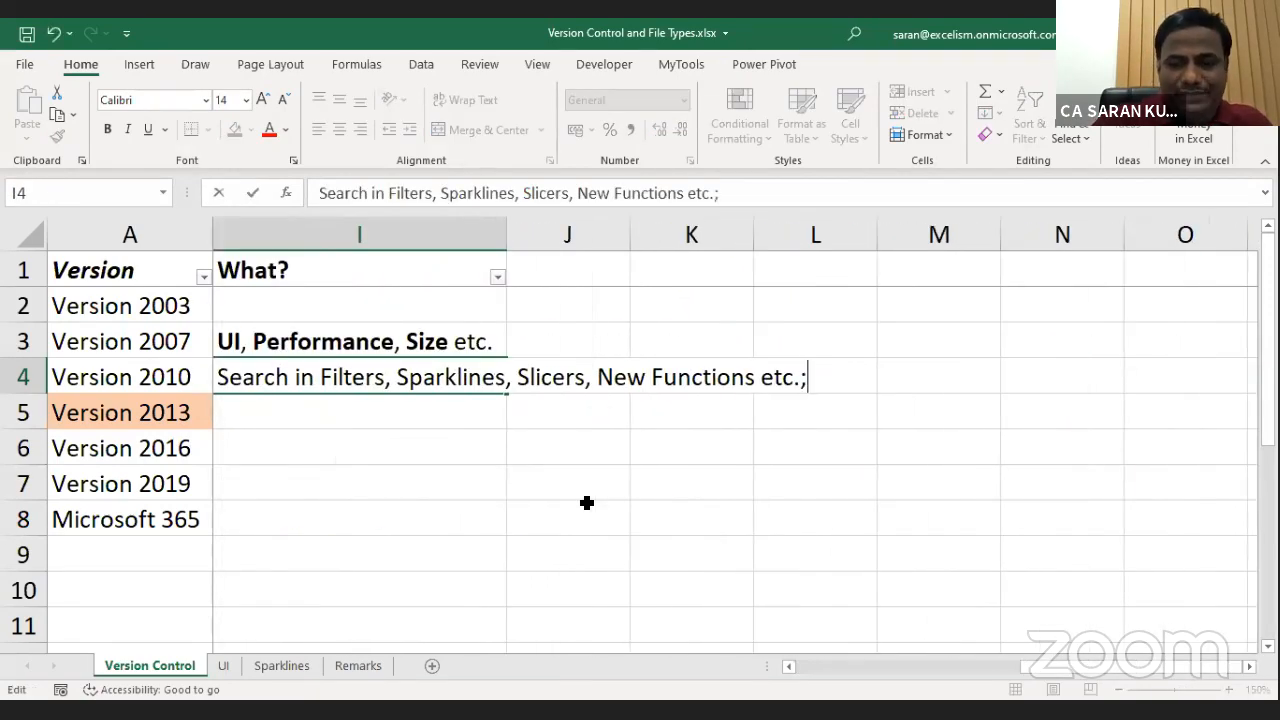
text( Power Query Int)
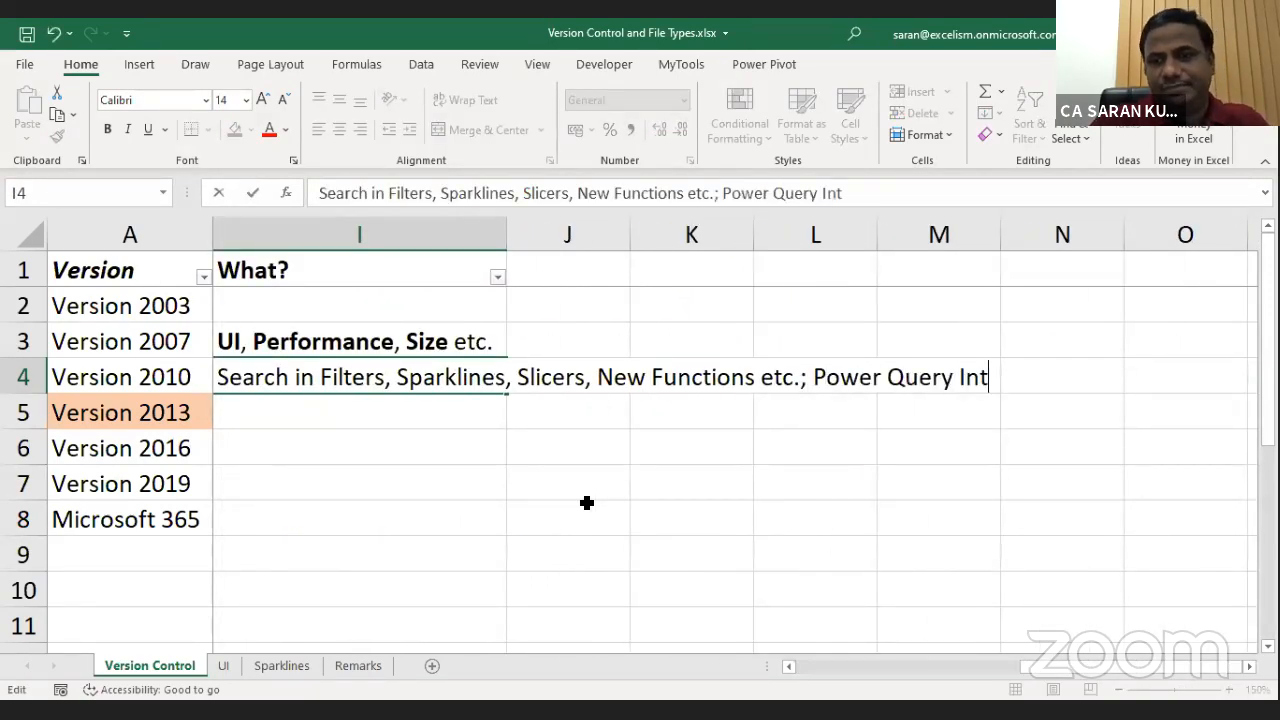
text(rouduced)
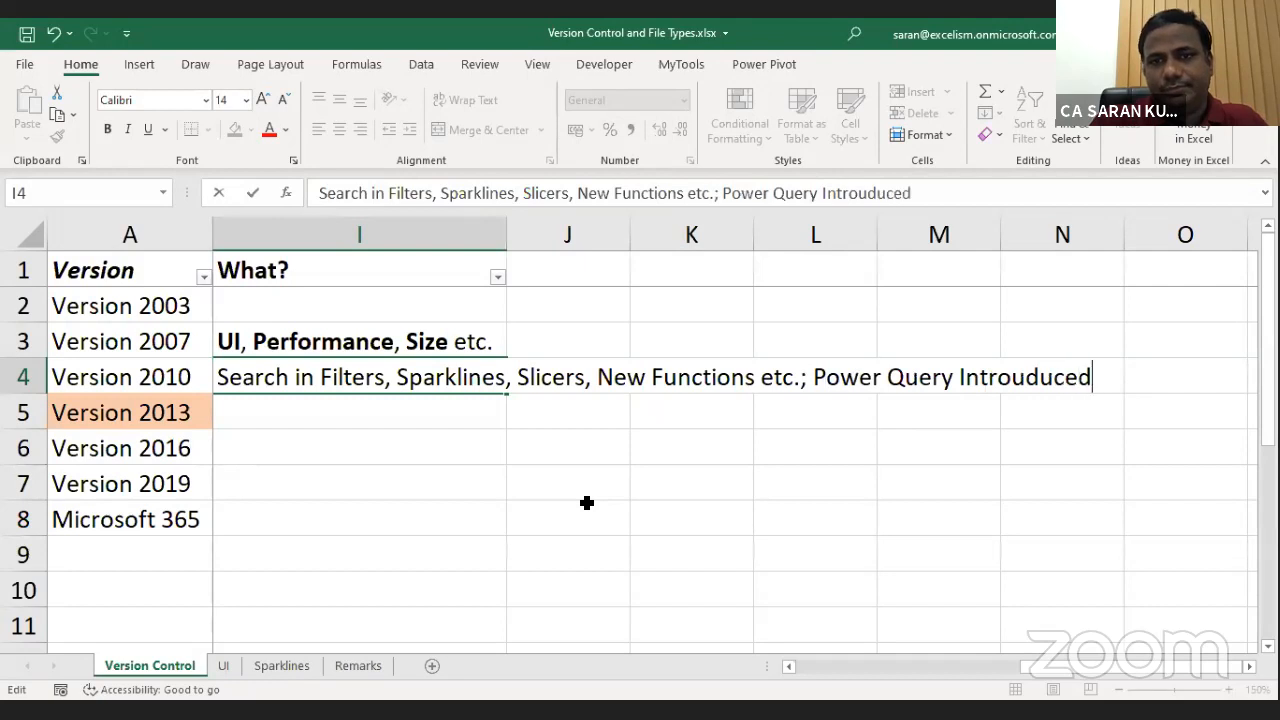
key(Return)
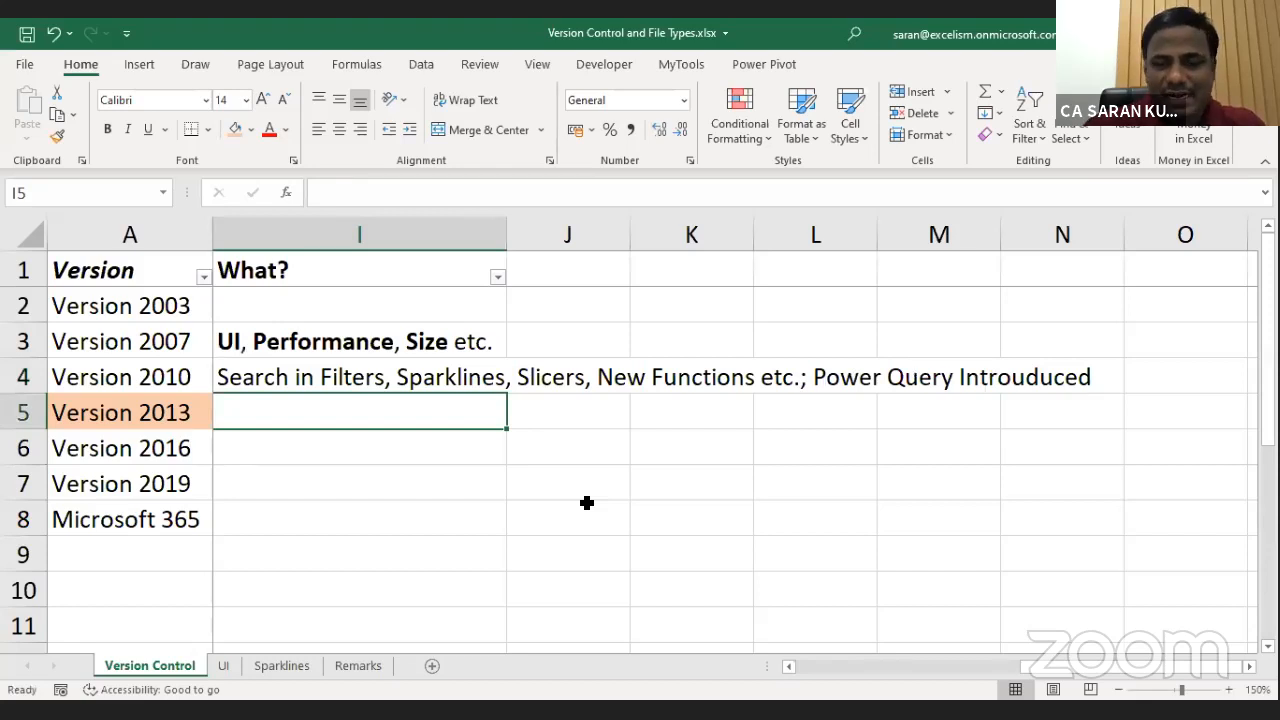
text(Power)
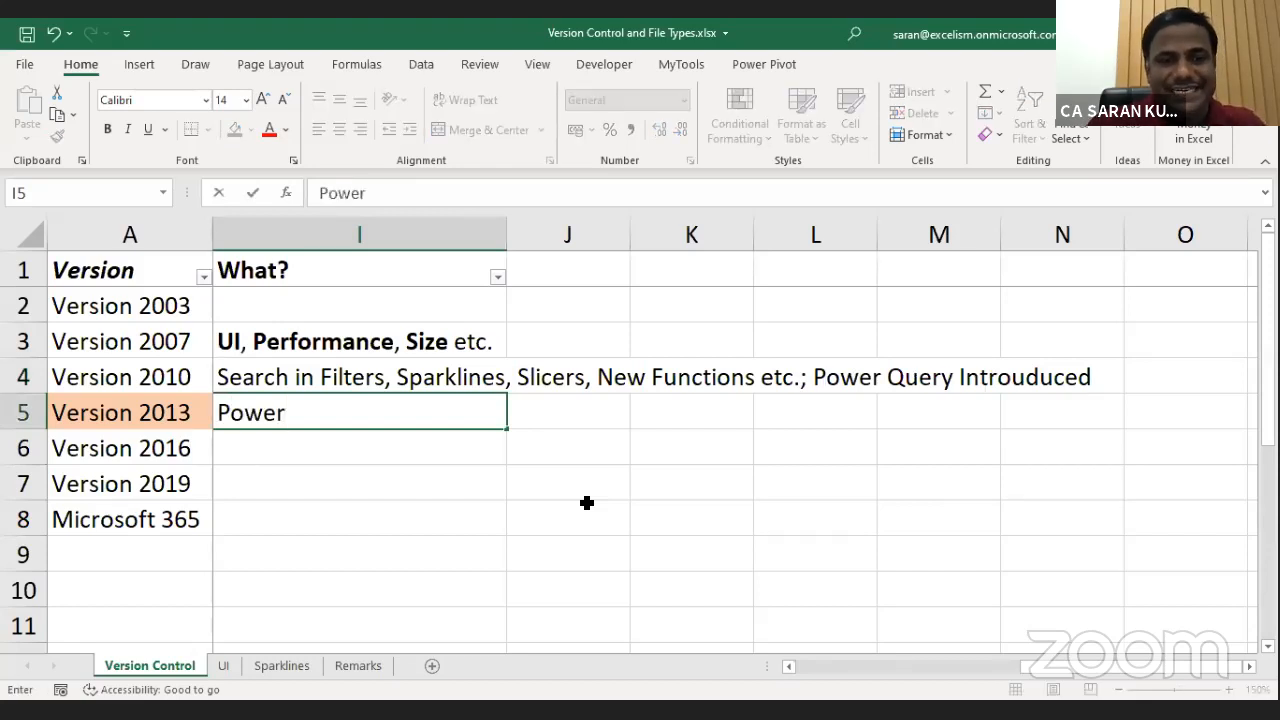
key(Escape)
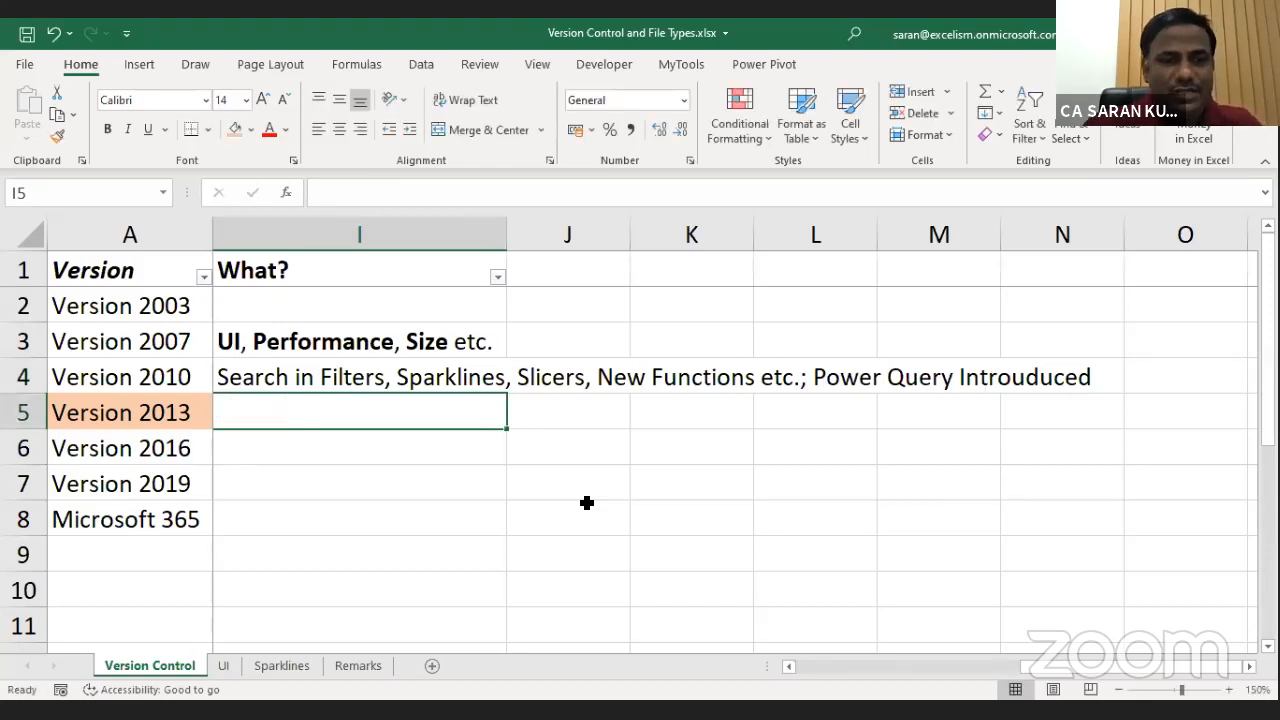
click(311, 363)
On the Remarks sheet, note in A4 that Power Query is an ETL tool introduced in 2010.
click(366, 664)
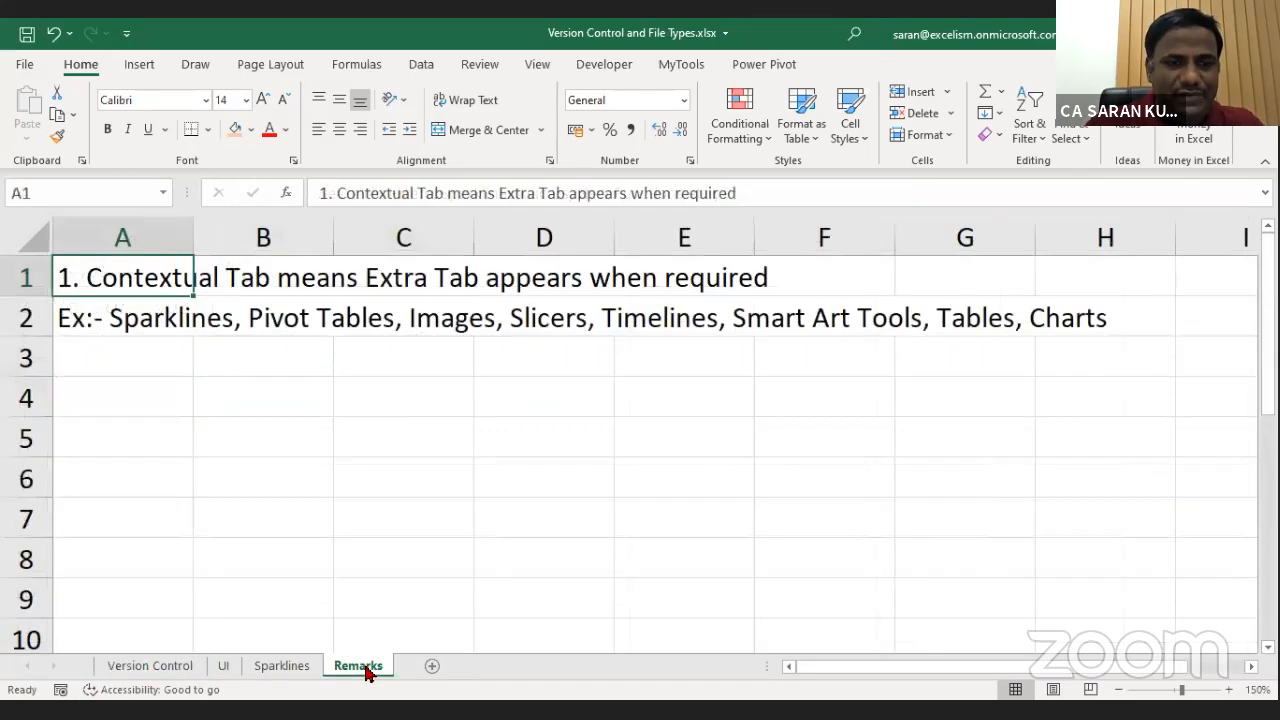
click(143, 393)
text(2. )
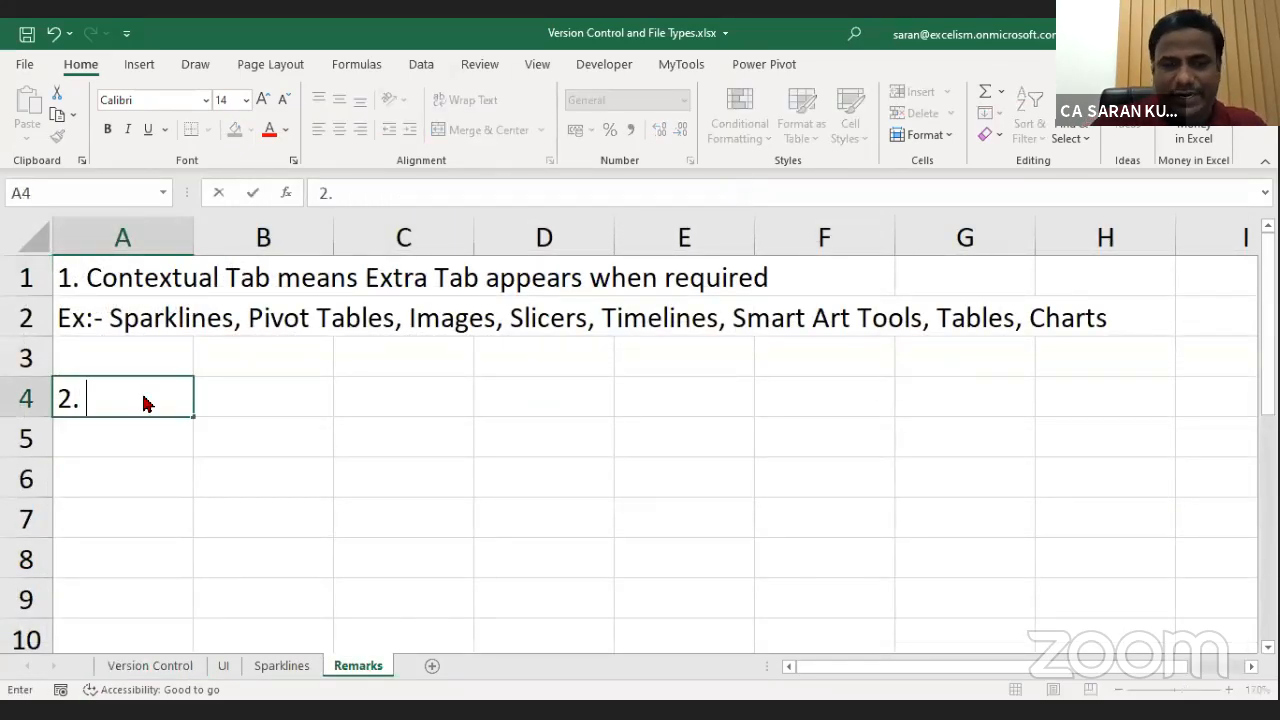
text(Power Query is an ERL)
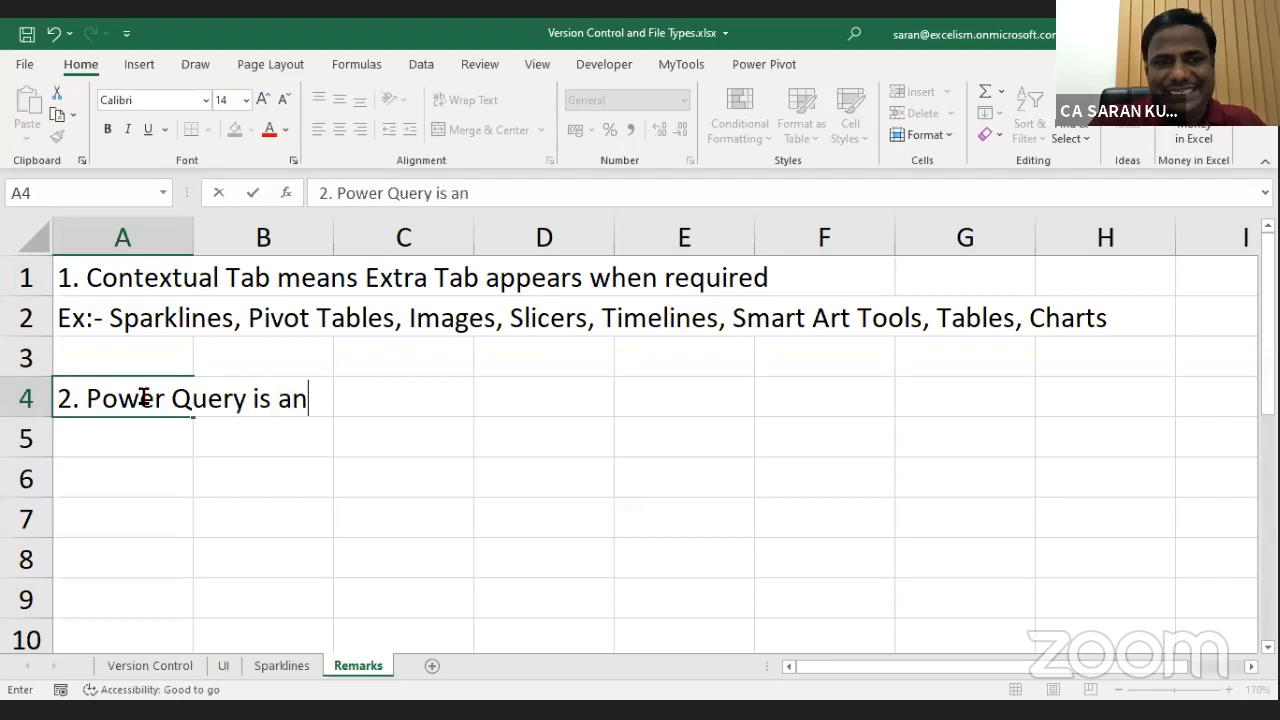
key(BackSpace)
key(BackSpace)
text(Tl)
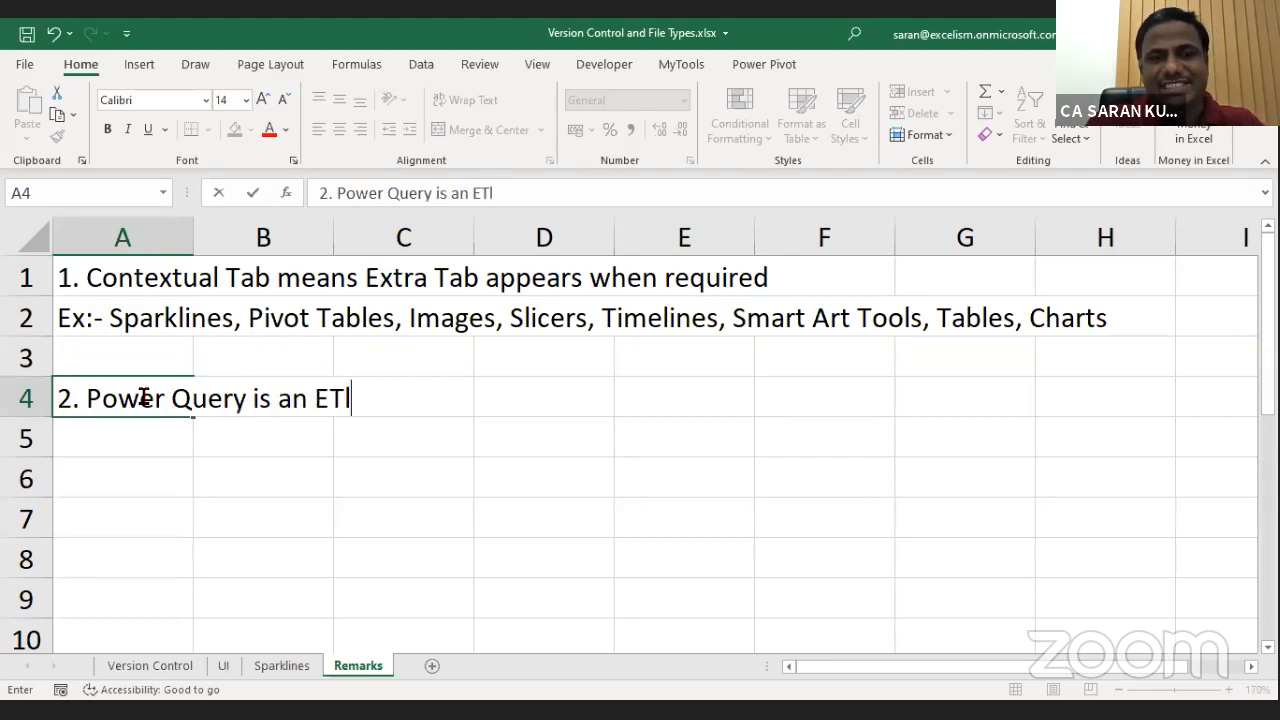
key(BackSpace)
key(BackSpace)
key(BackSpace)
text(TL )
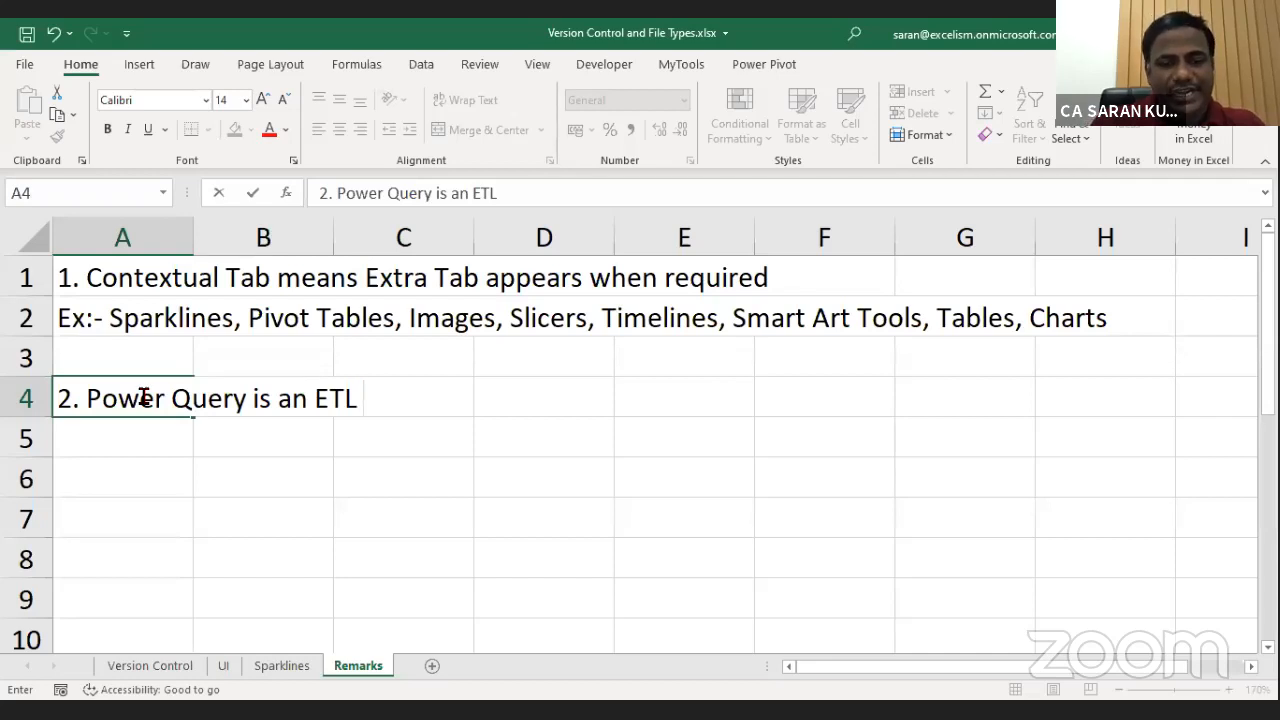
text(tool intr)
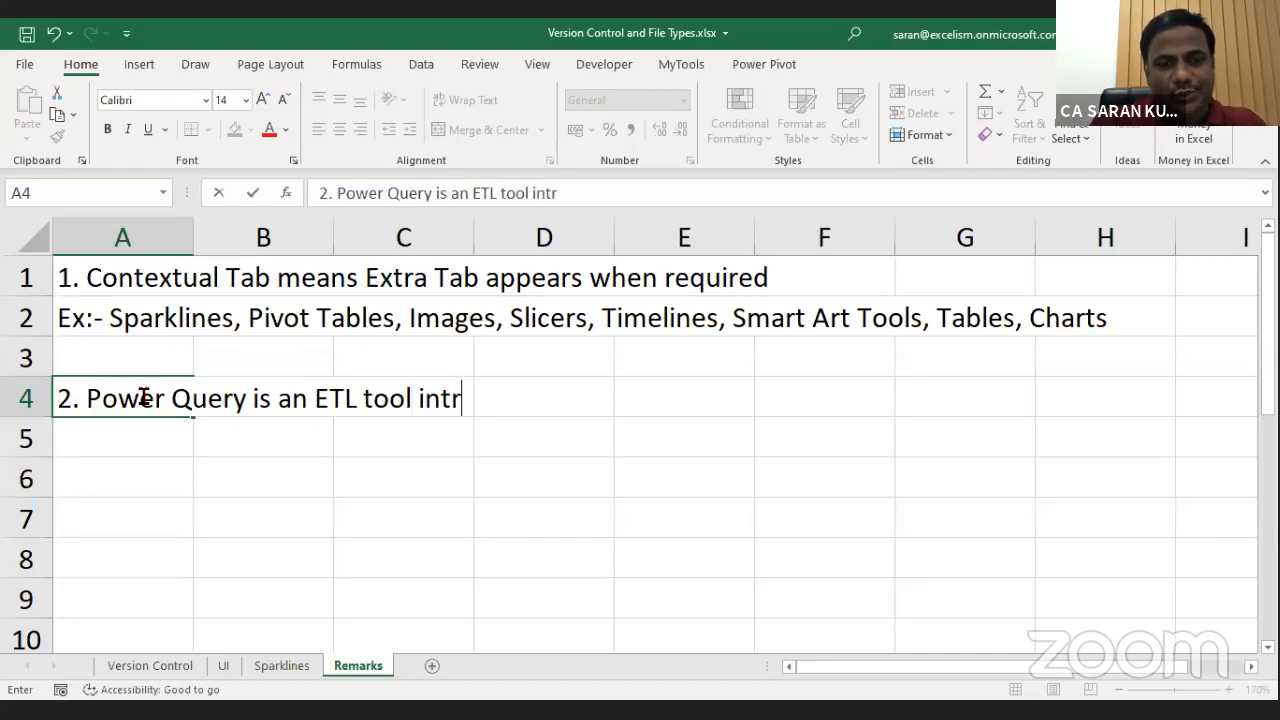
text(oduced in 2)
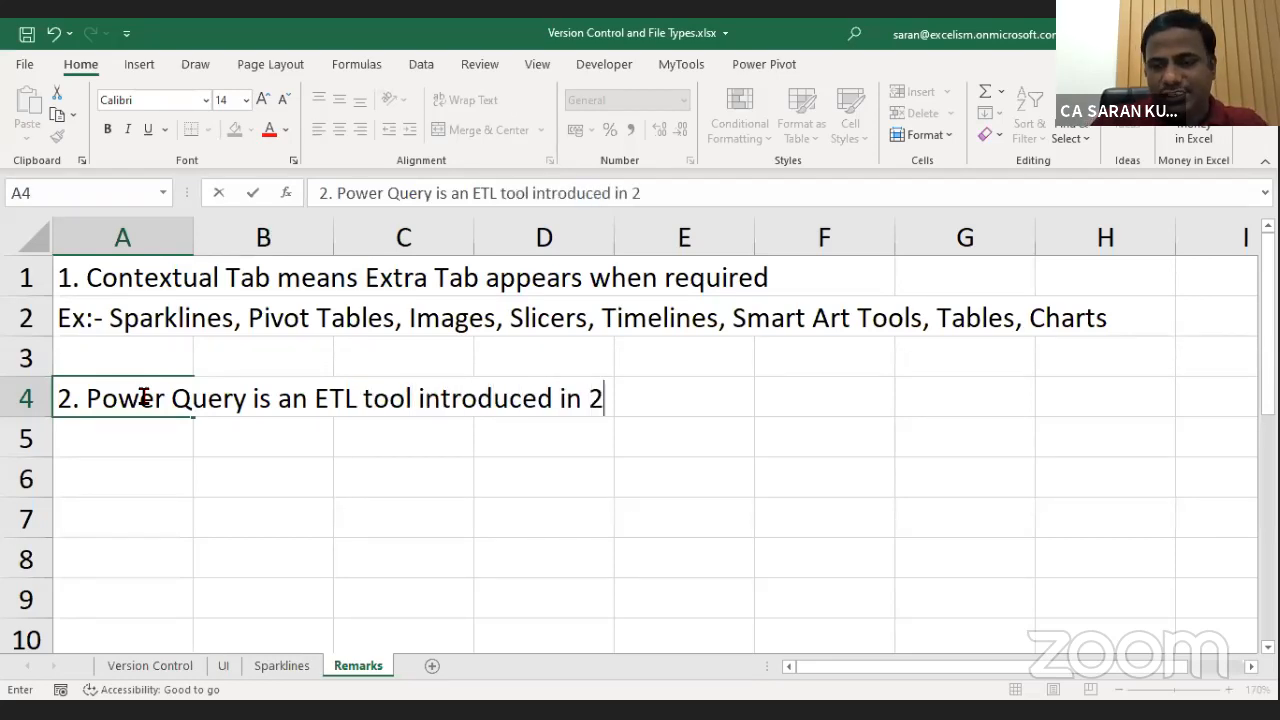
text(010)
key(Return)
Enter '2010 Version' and '2013 Version' in A5:A6 and AutoFit column A.
text(20)
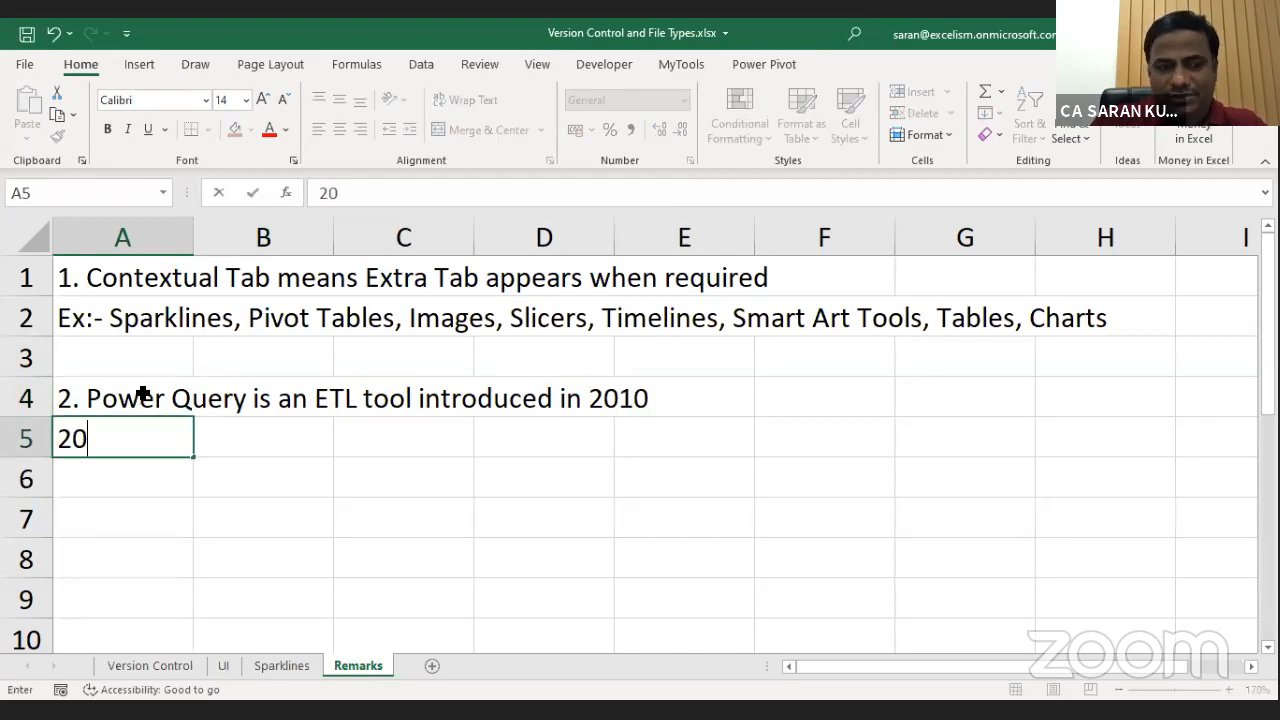
text(10 Version)
key(Return)
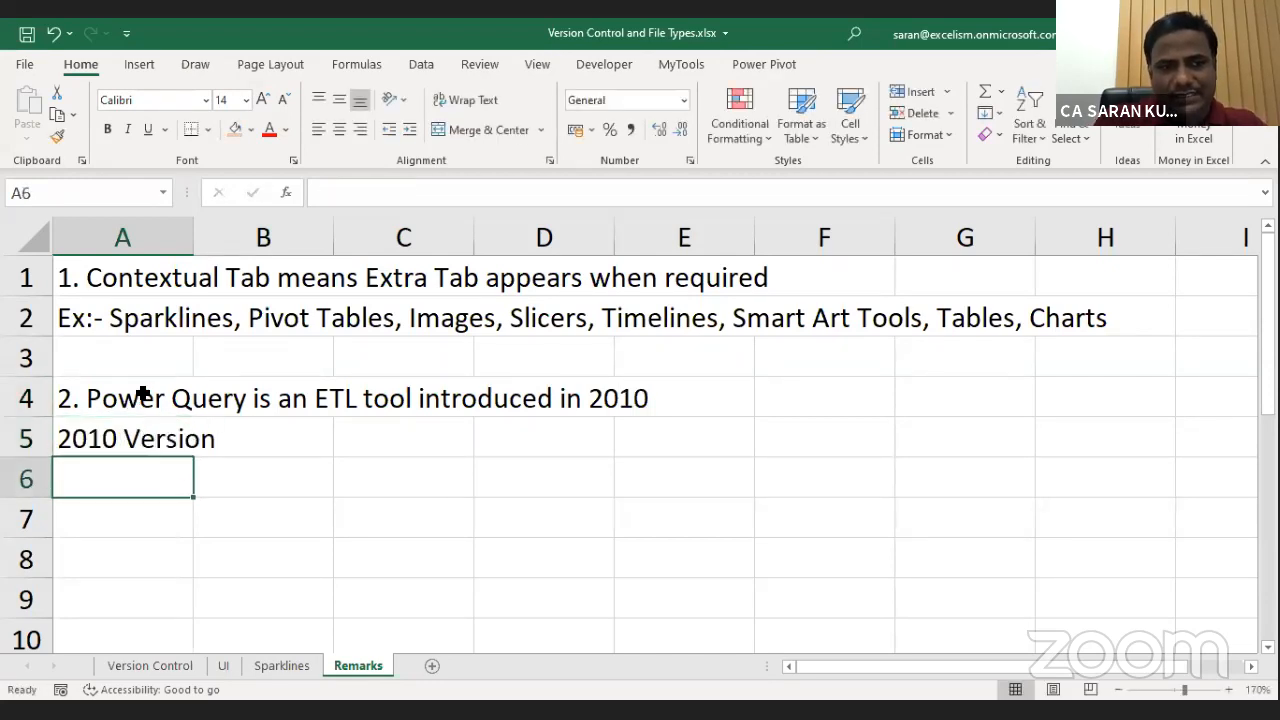
text(2013 Ve)
text(rsion)
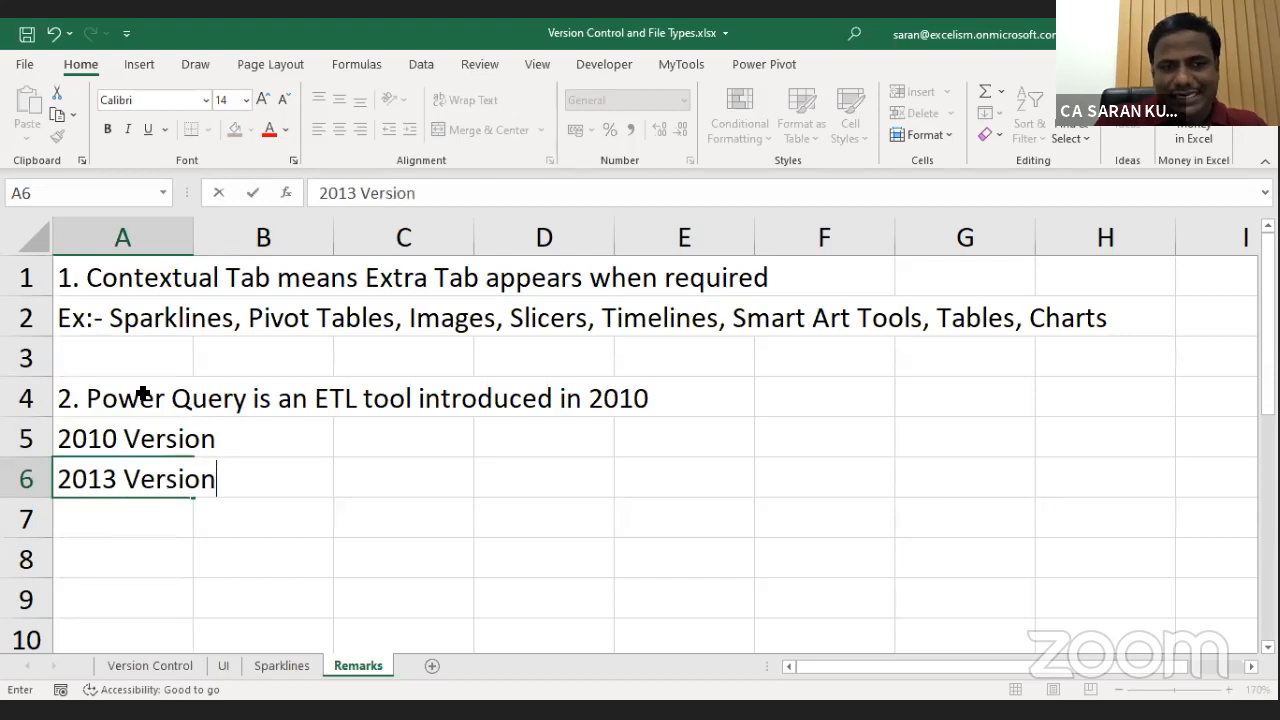
key(ctrl+Return)
key(Up)
key(shift+Down)
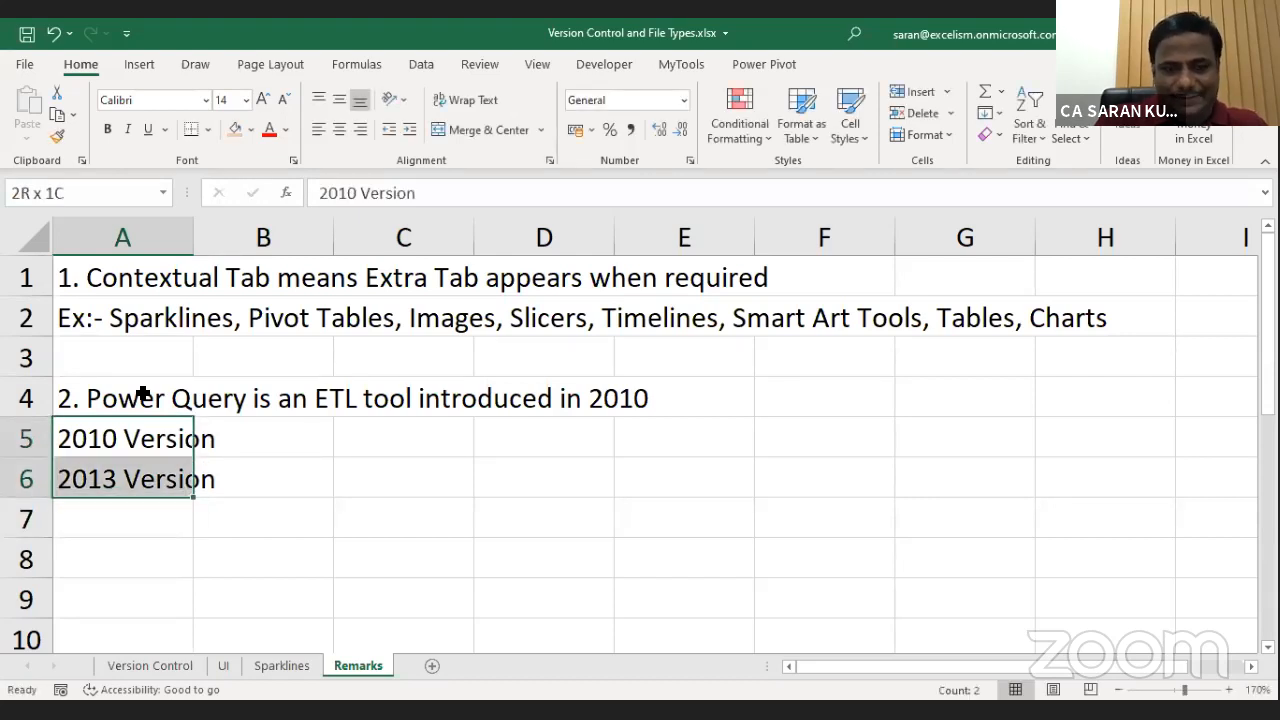
key(alt+h)
key(o)
key(i)
Enter Add-in in B5:B6, '2016 Version' in A7 and 'Part of Native Excel' in B7.
key(Right)
text(Add-in)
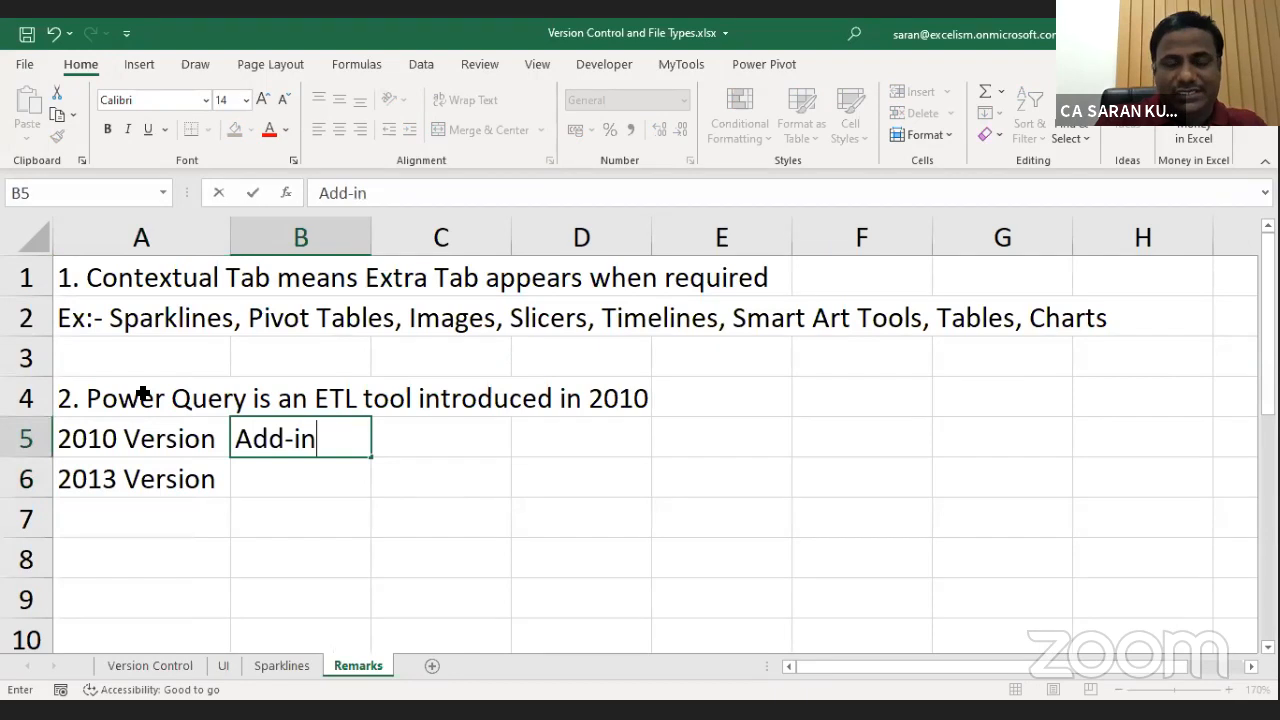
key(Return)
key(Up)
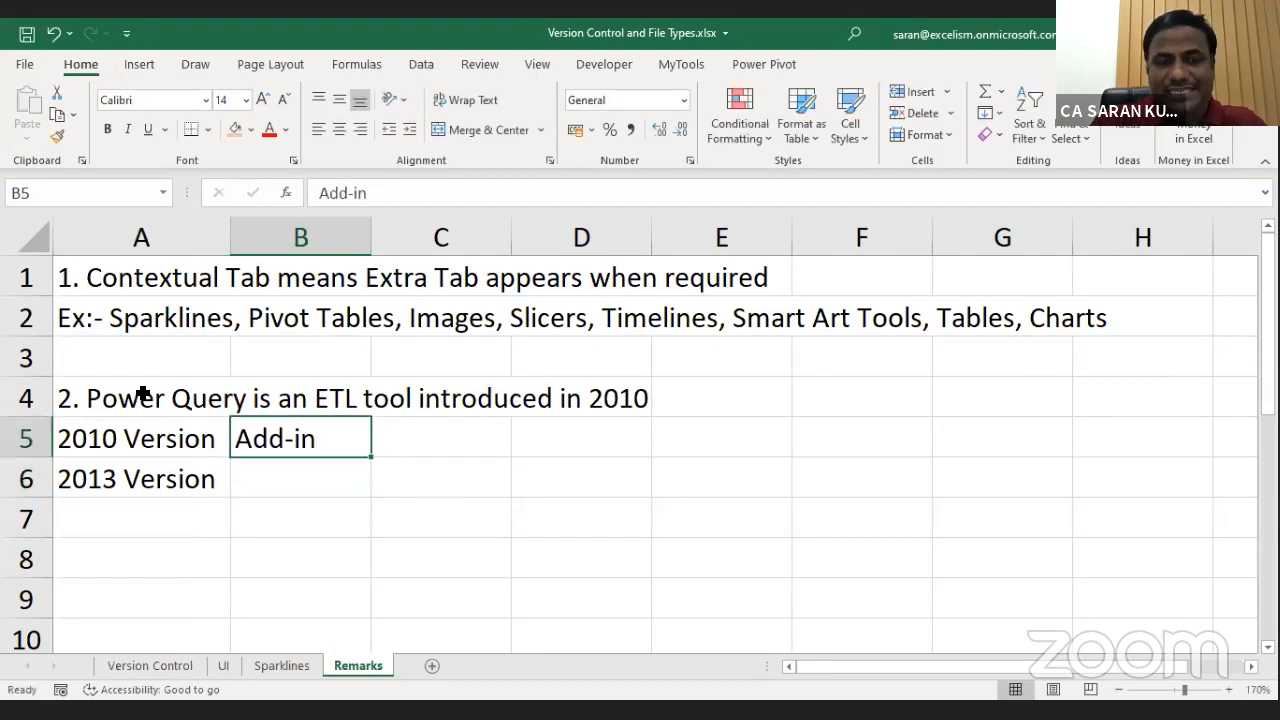
key(Down)
key(ctrl+d)
key(Down)
key(Left)
text(20)
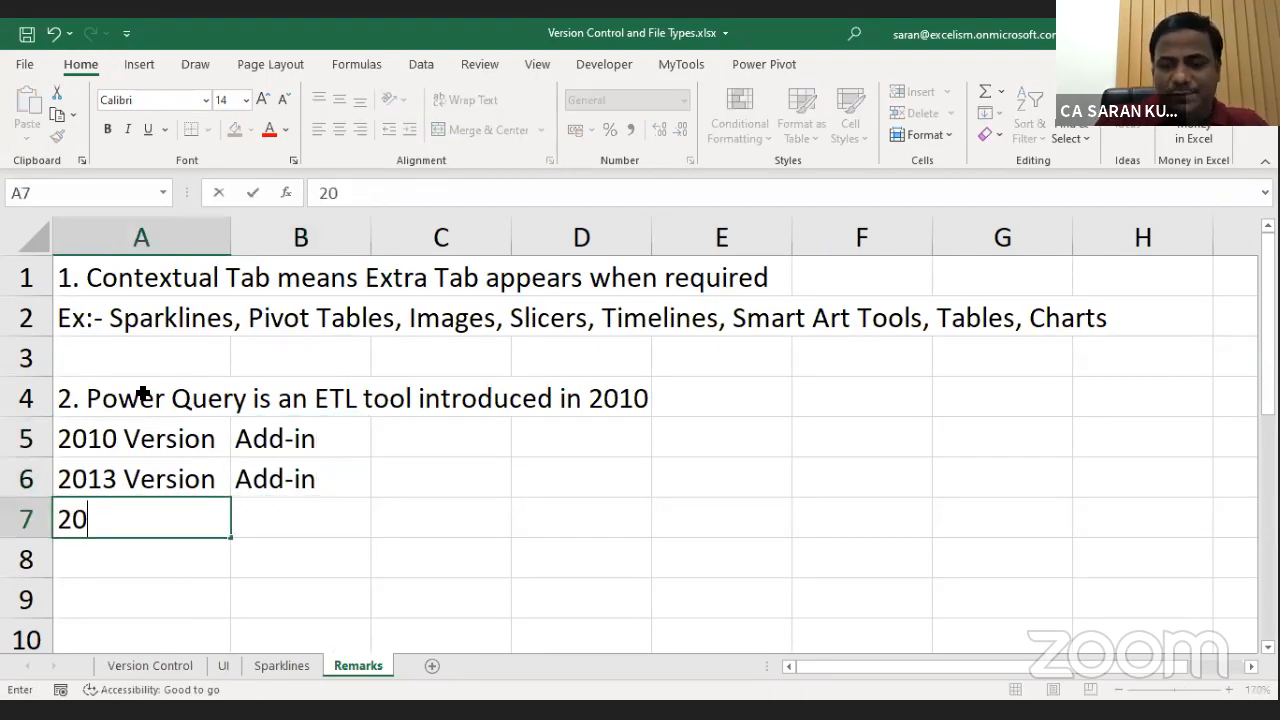
text(16 Version)
key(Right)
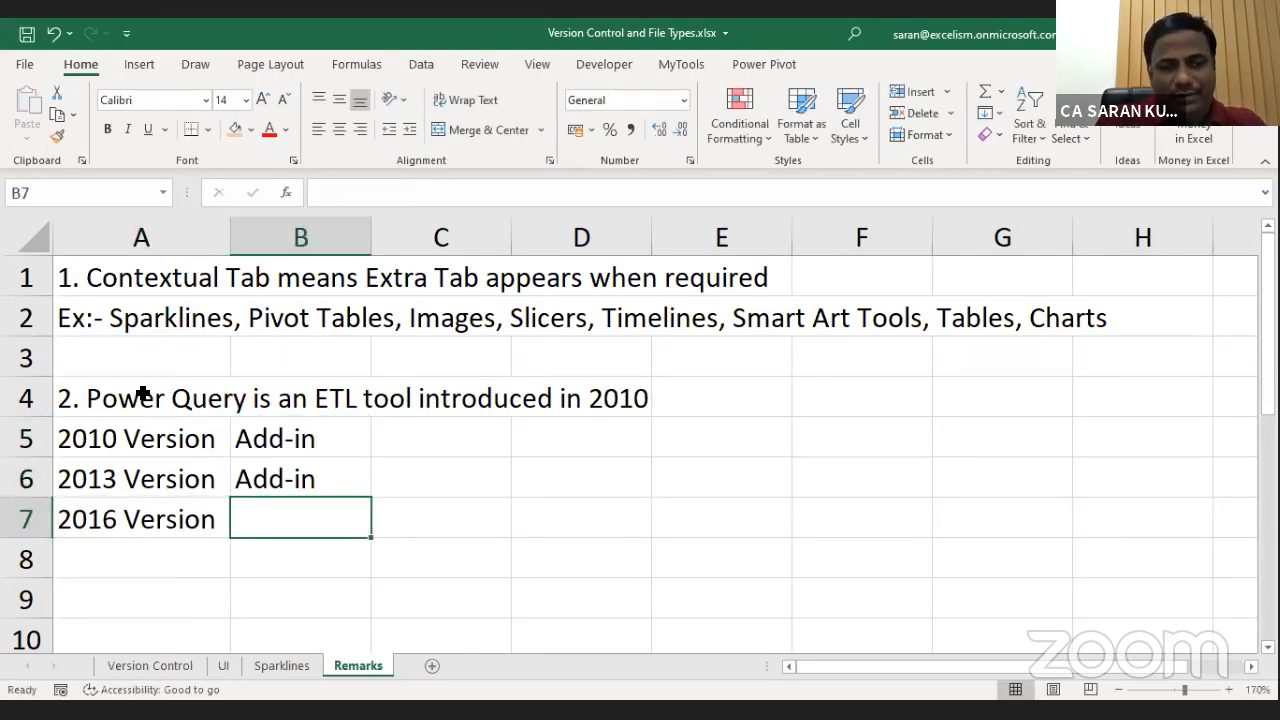
text(Pa)
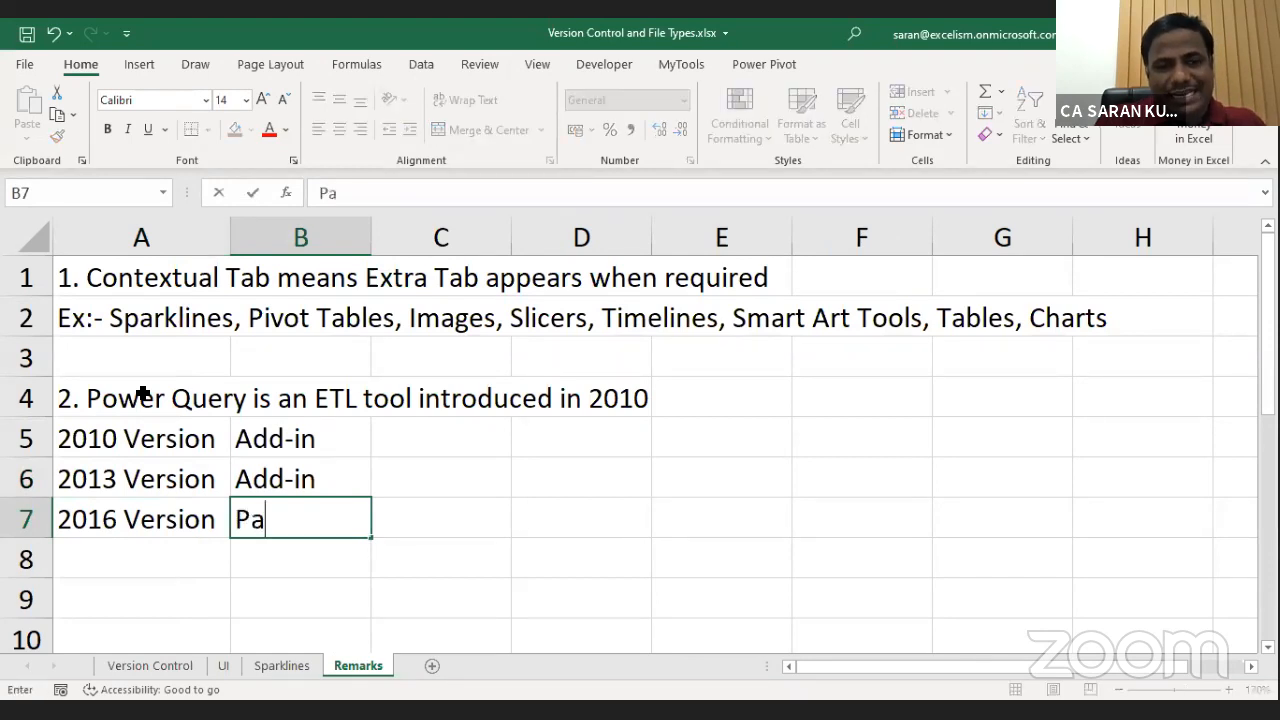
text(rt of Native Edce)
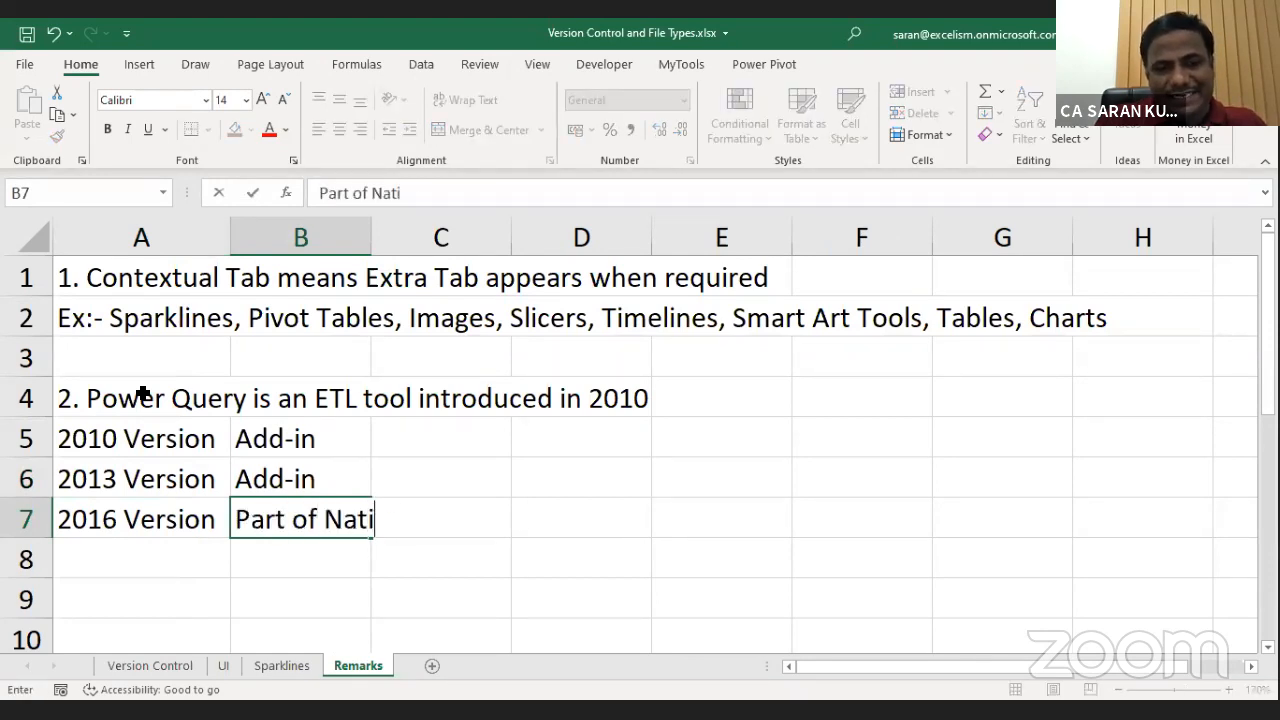
key(BackSpace)
key(BackSpace)
key(BackSpace)
text(xcel)
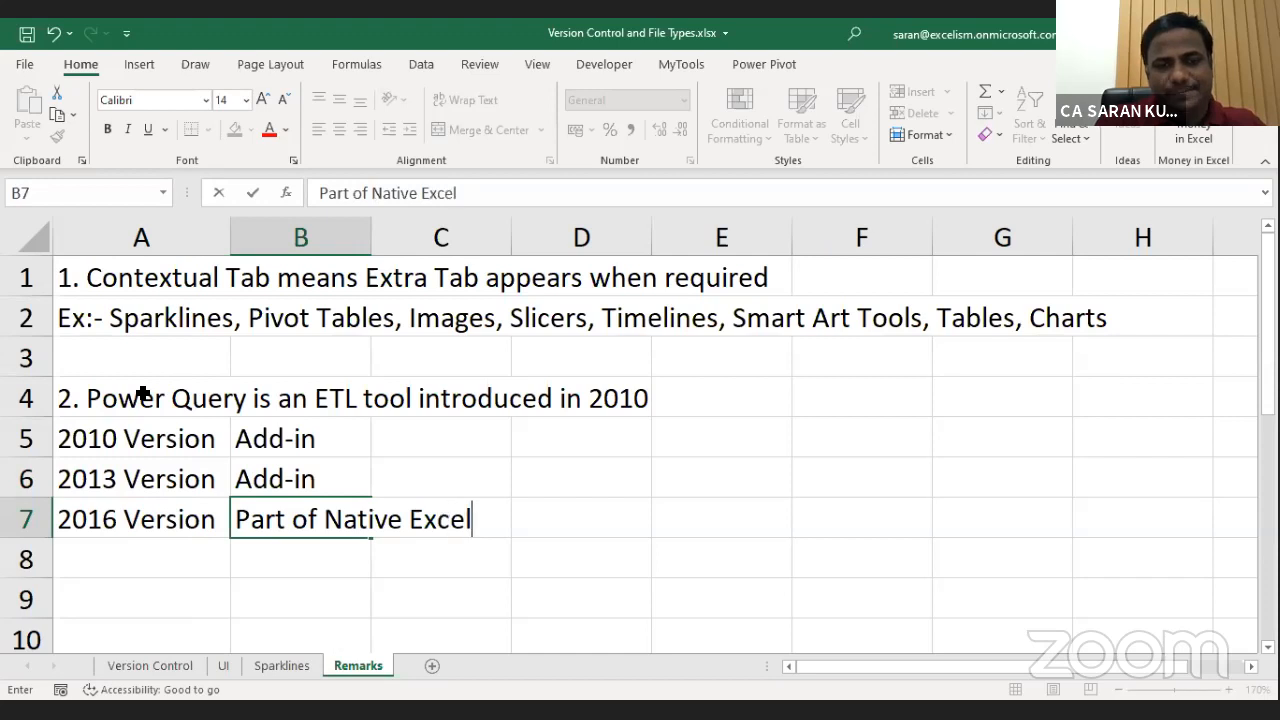
key(Return)
key(alt+Tab)
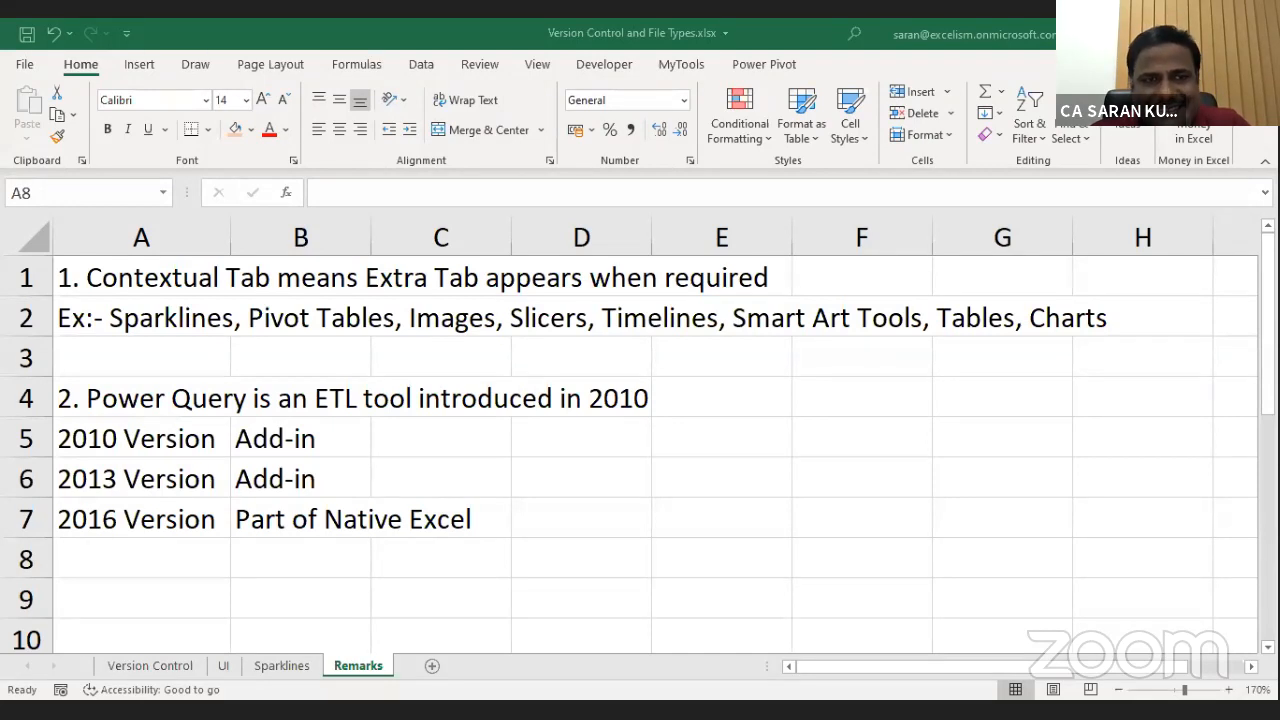
Switch to the Dynamic Currency from XE workbook window.
click(731, 481)
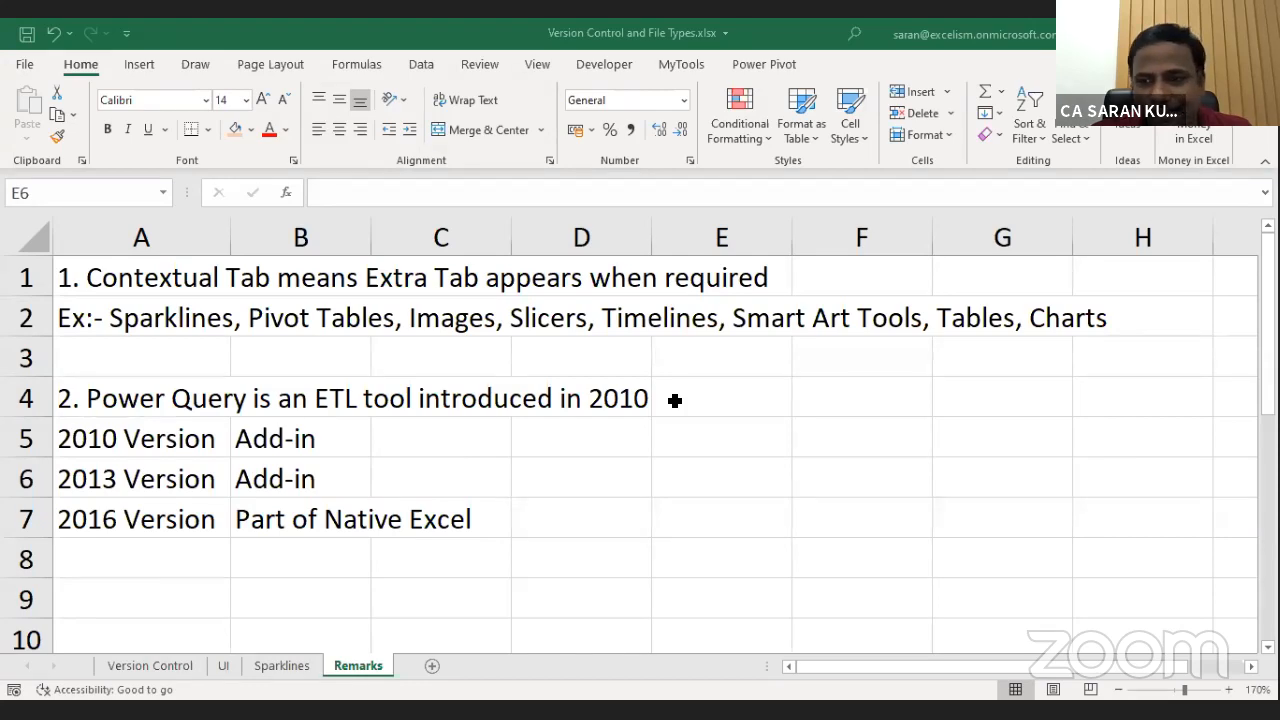
key(alt+Tab)
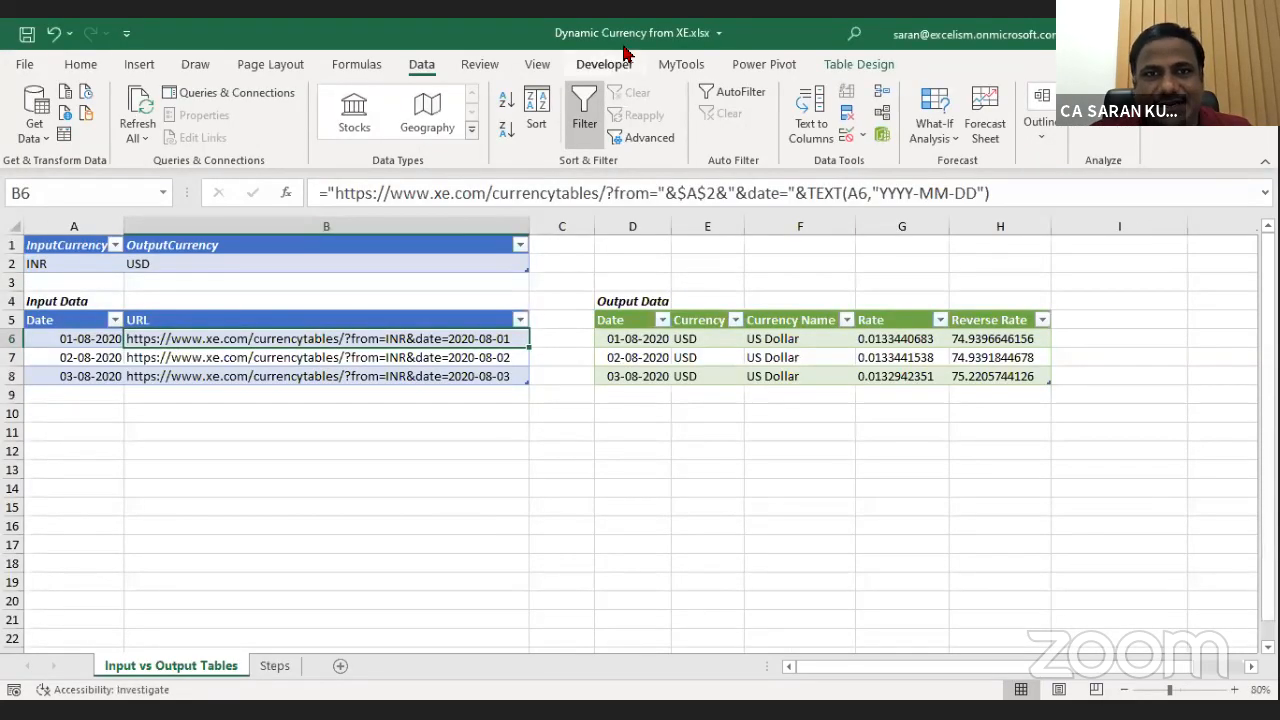
click(537, 431)
click(443, 360)
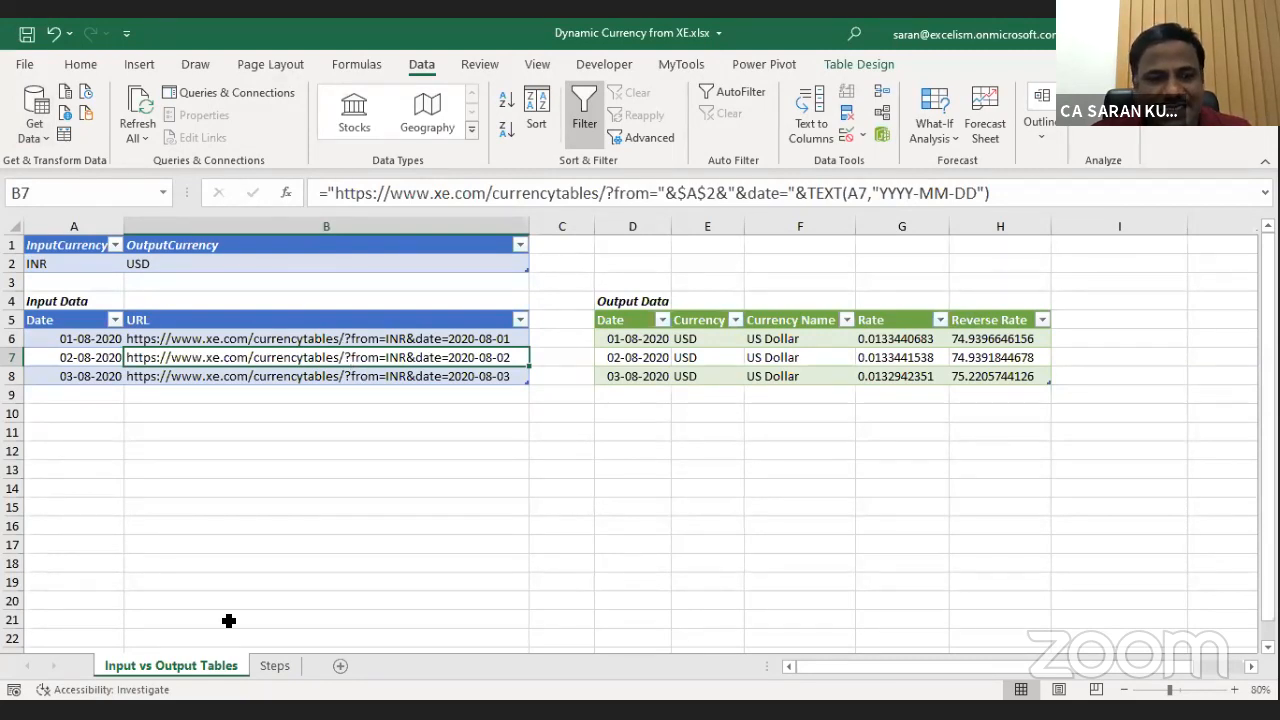
click(140, 712)
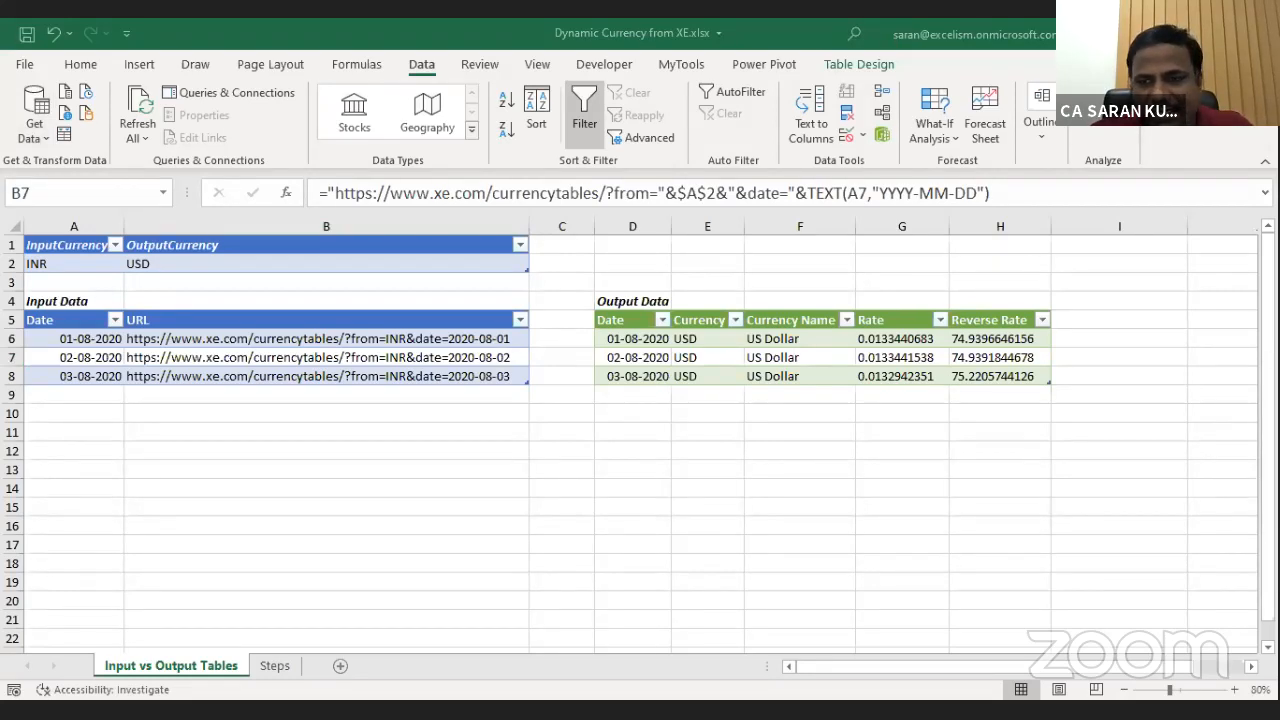
Open XE's Historical Currency Rates page in Chrome, then return to input date A6 in Excel.
key(alt+Tab)
text(xe)
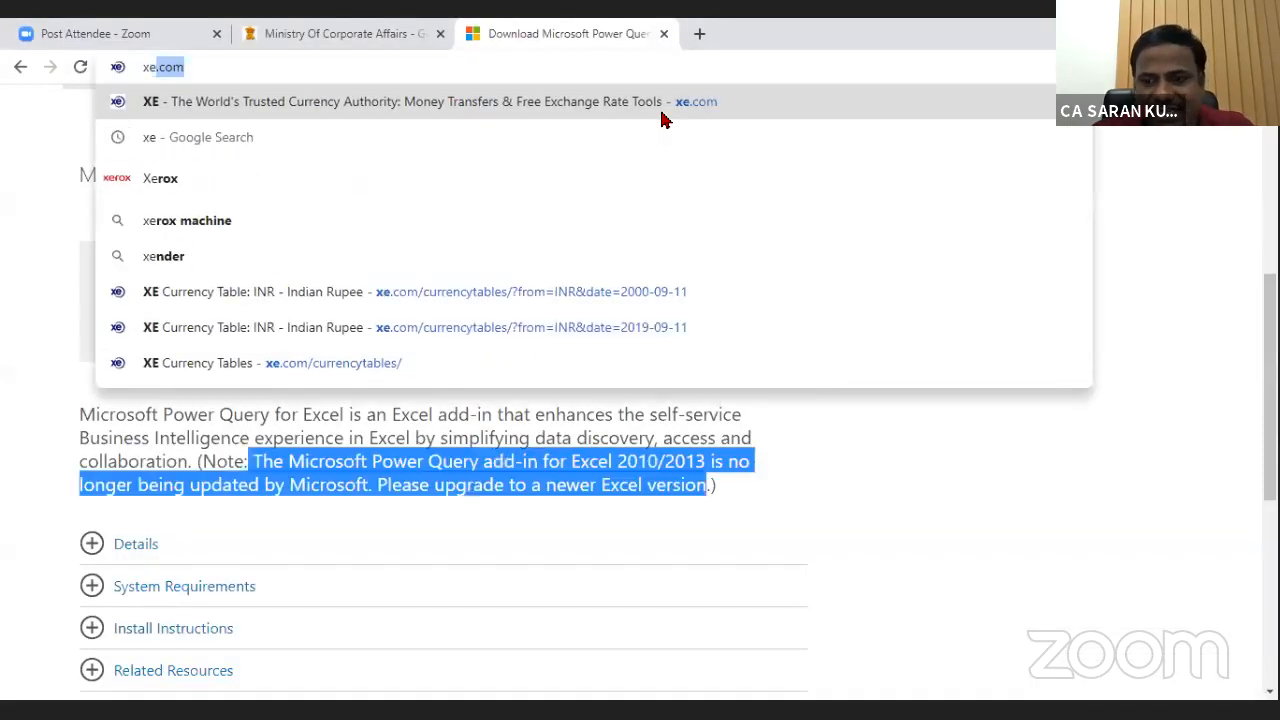
key(Return)
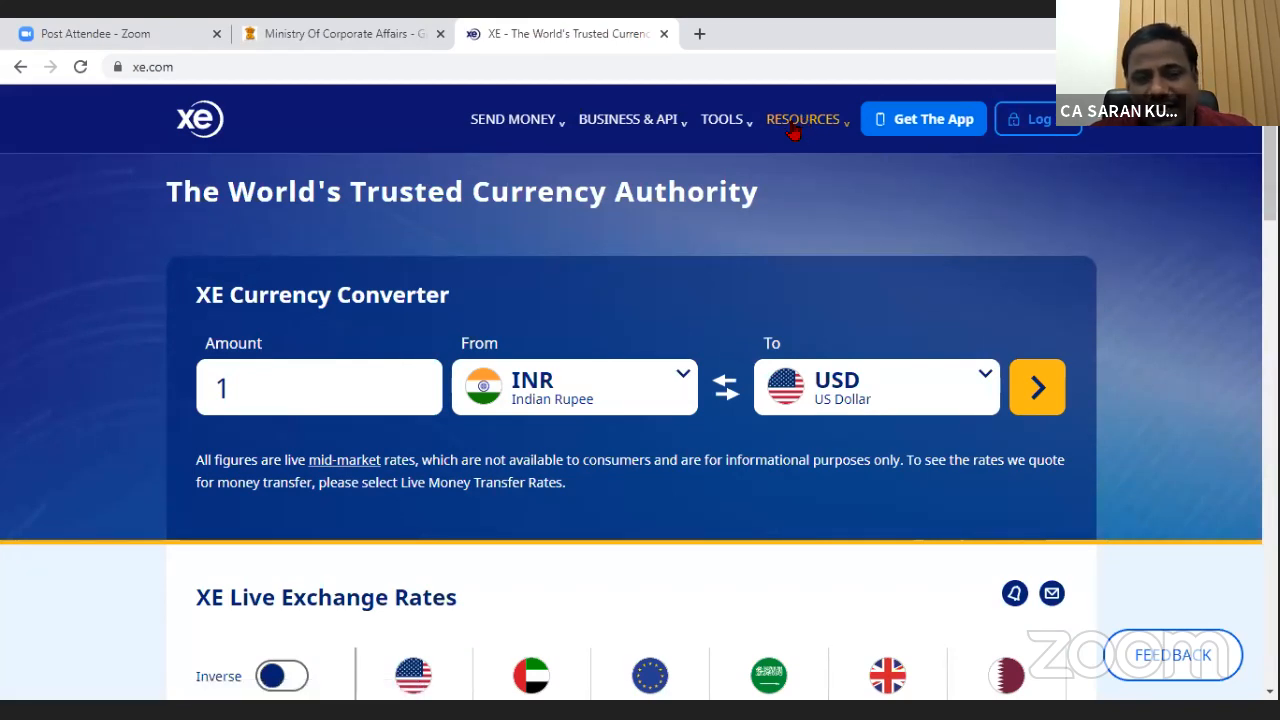
click(721, 143)
click(343, 303)
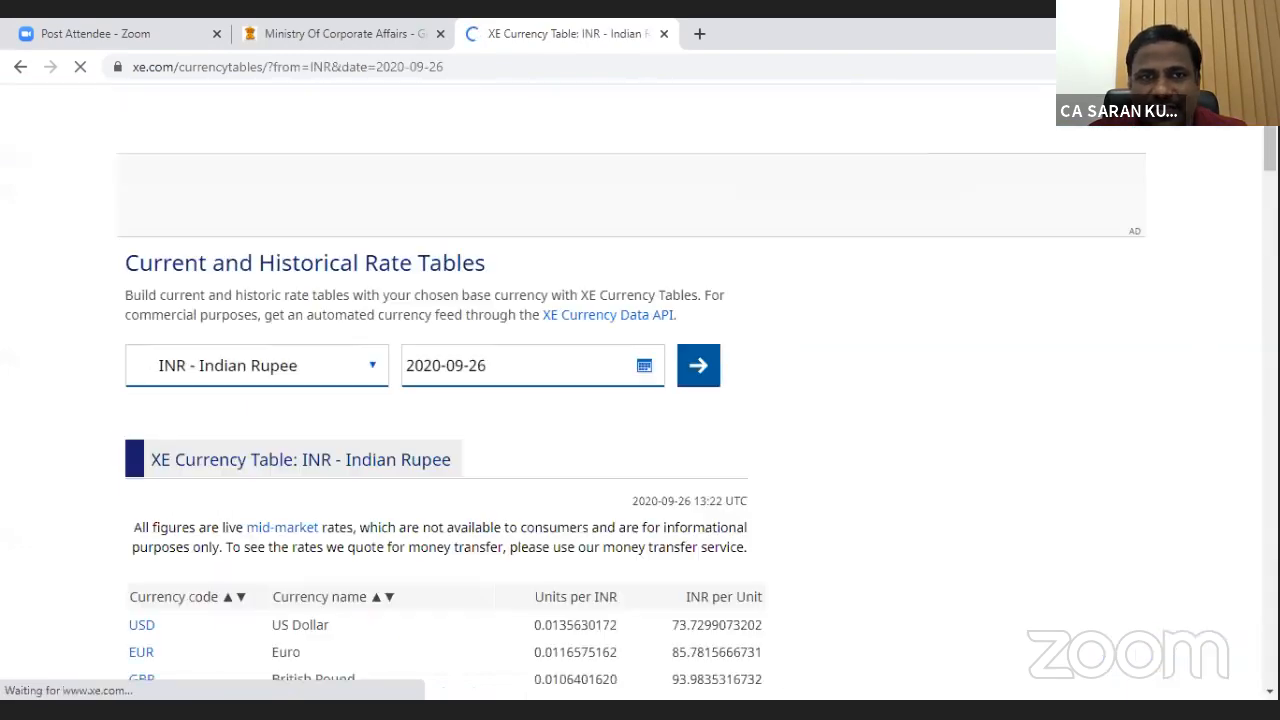
scroll(640, 400, down, 7)
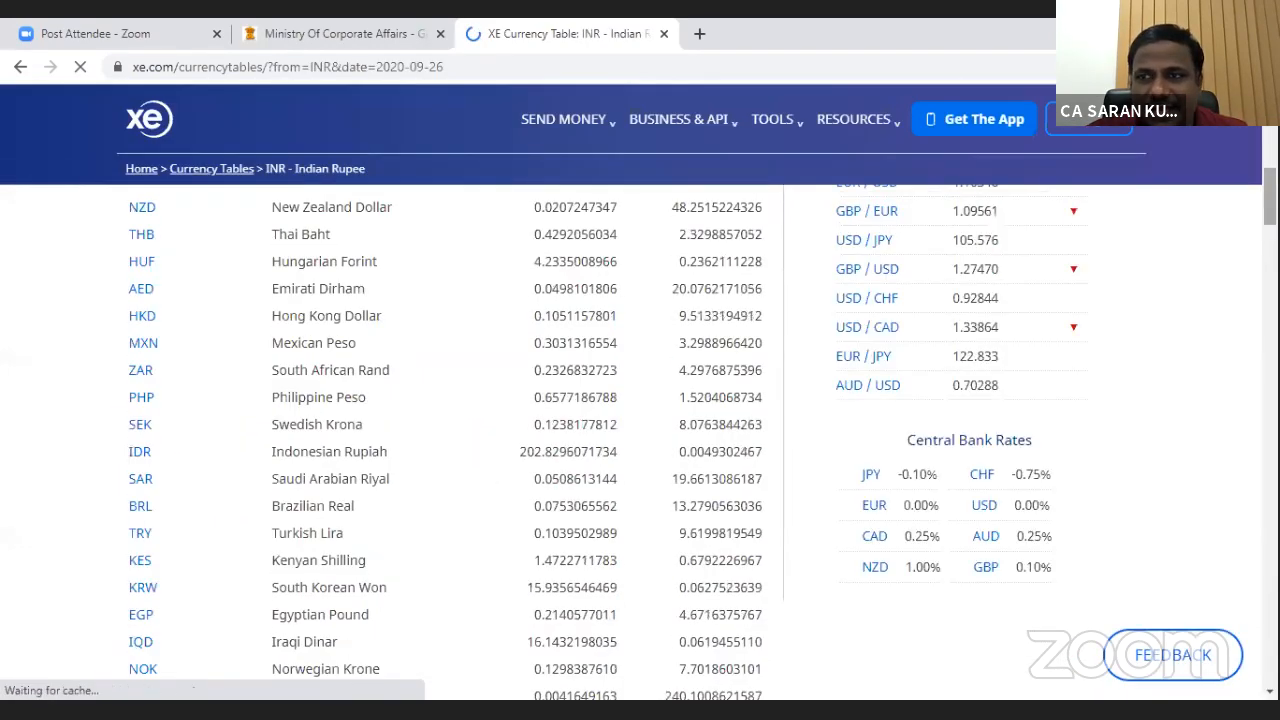
scroll(640, 400, up, 5)
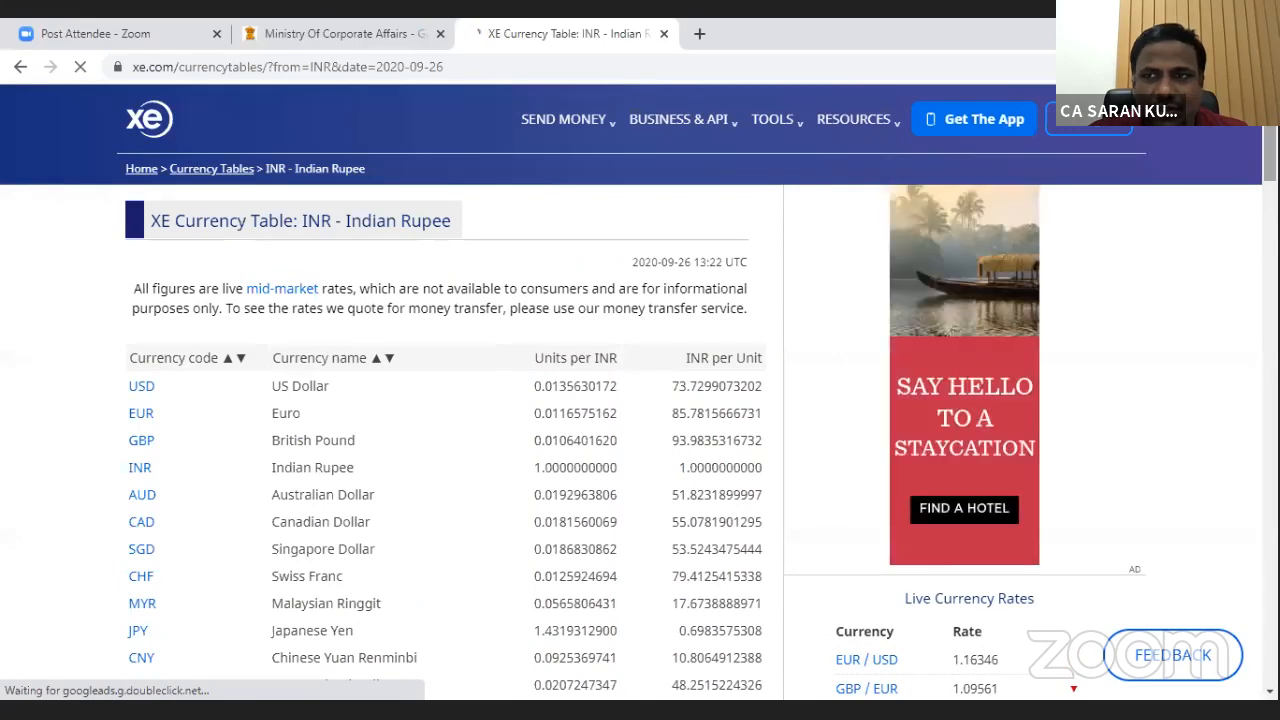
scroll(443, 423, up, 2)
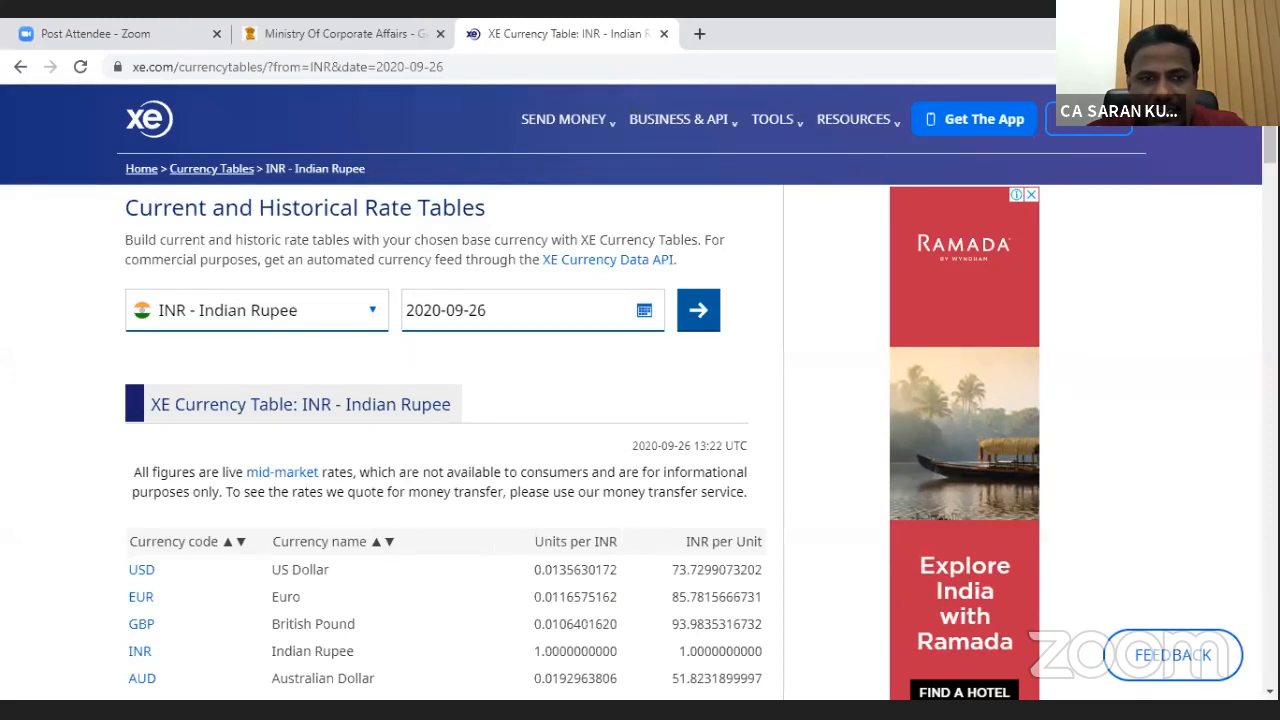
key(alt+Tab)
click(88, 339)
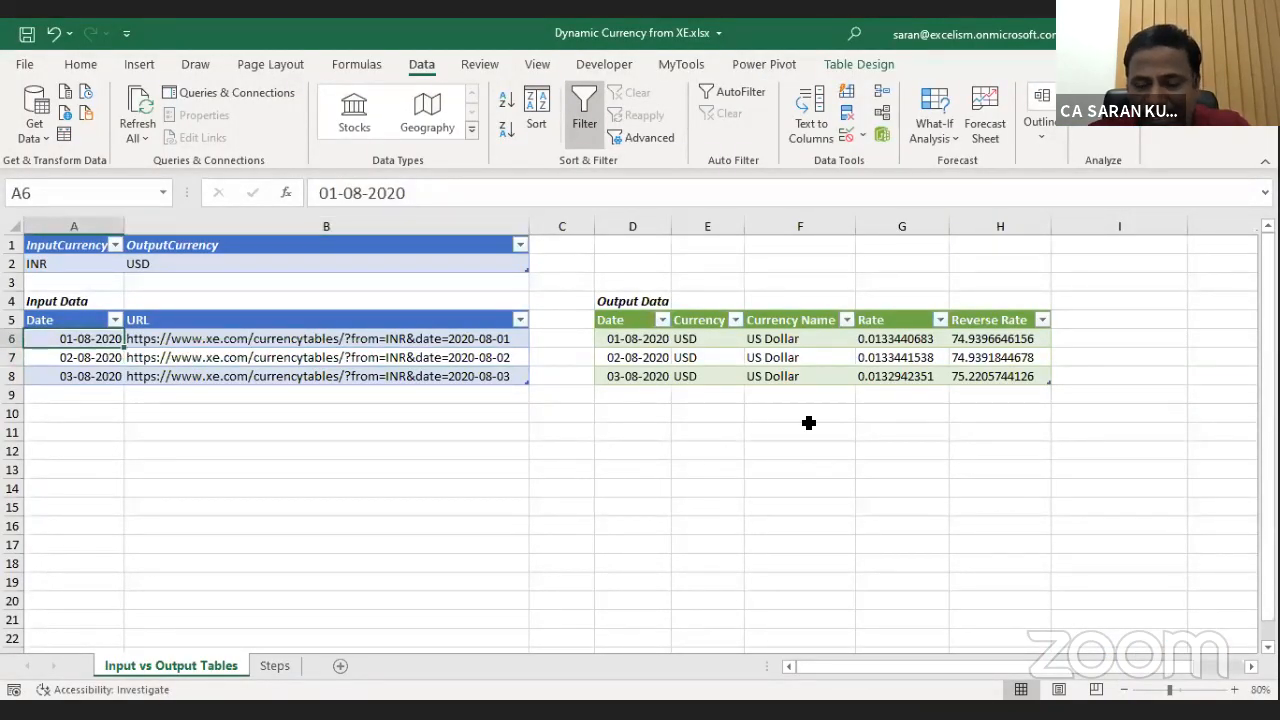
Set the first input date in A6 to 10-08-2010.
text(10/0)
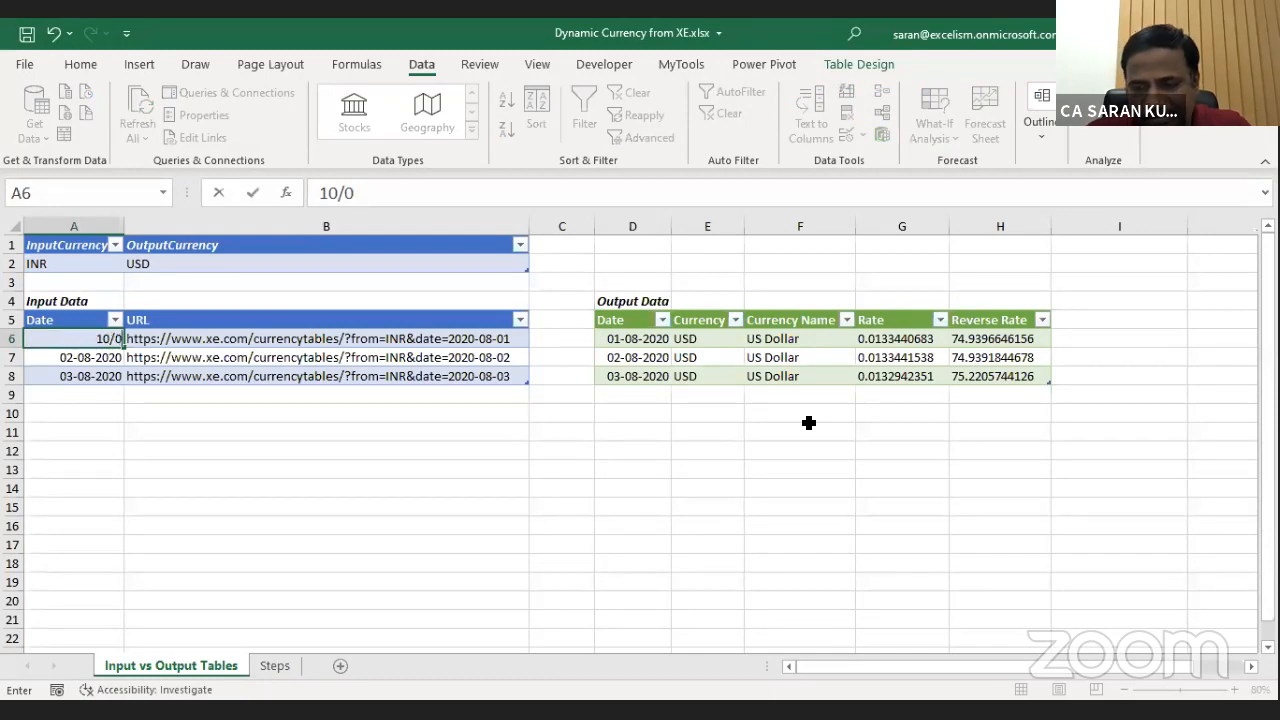
text(8/2020)
key(Return)
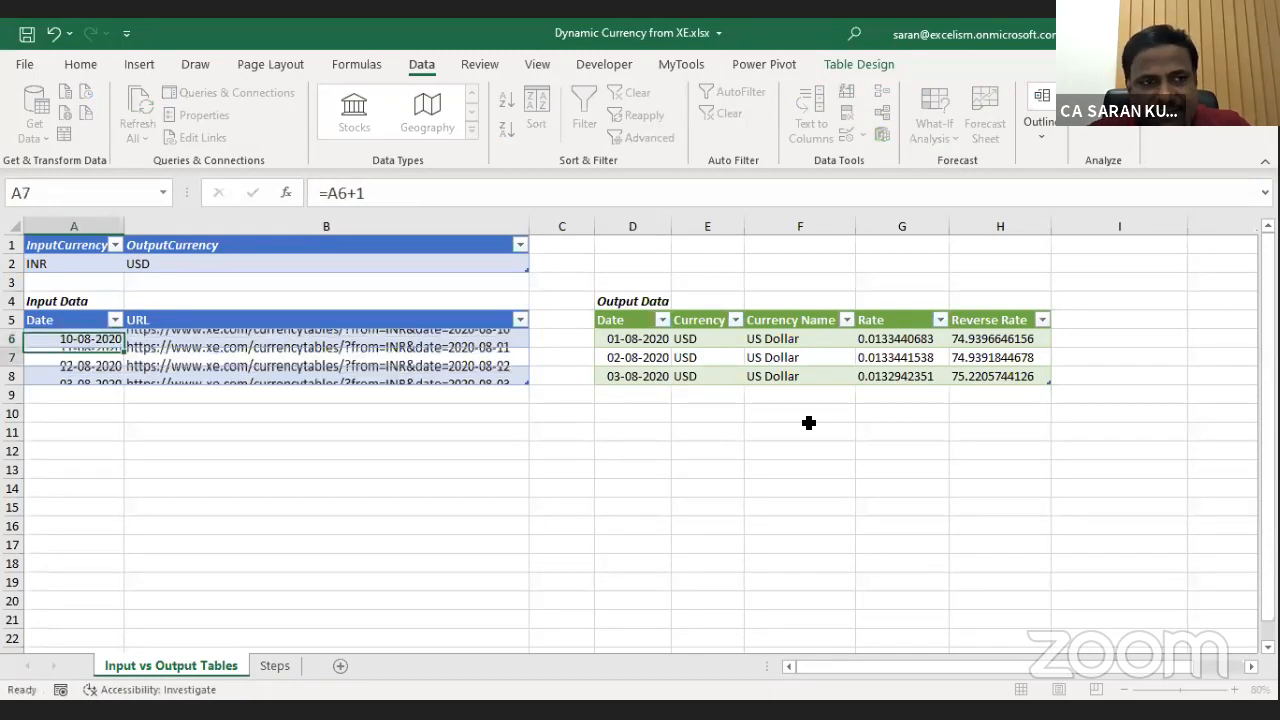
text(15/)
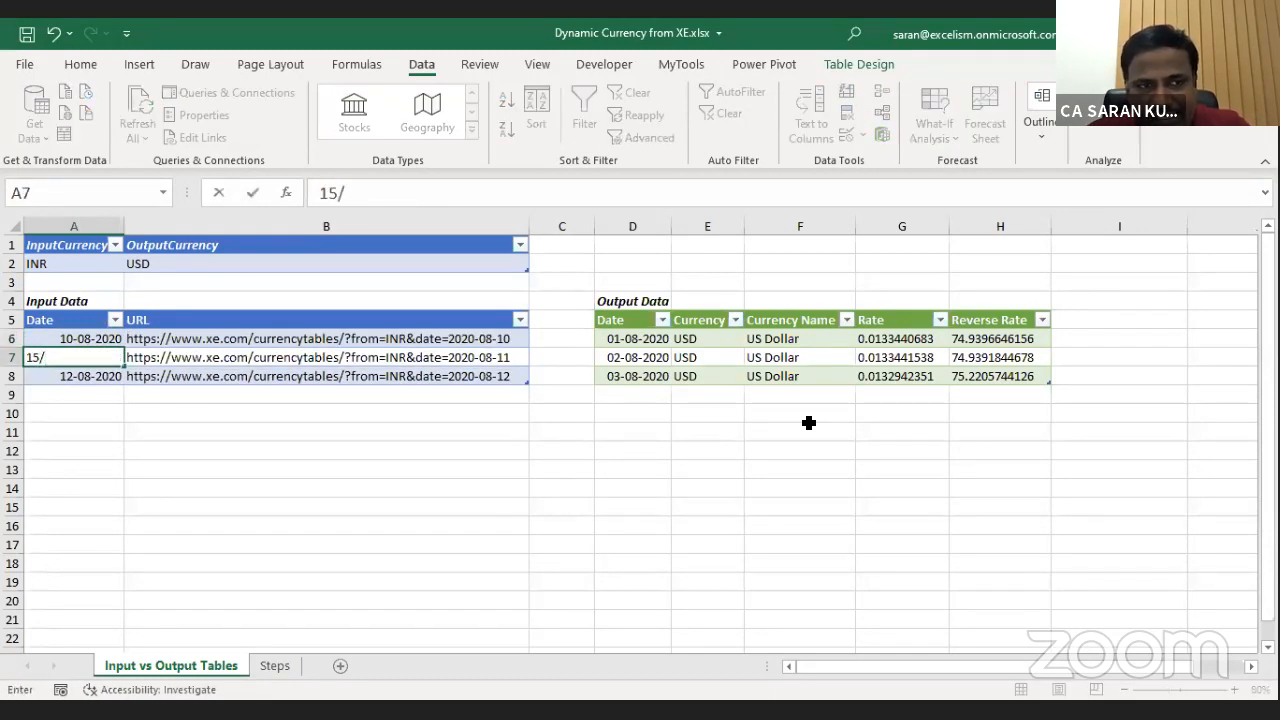
key(Escape)
key(Up)
key(F2)
key(BackSpace)
key(BackSpace)
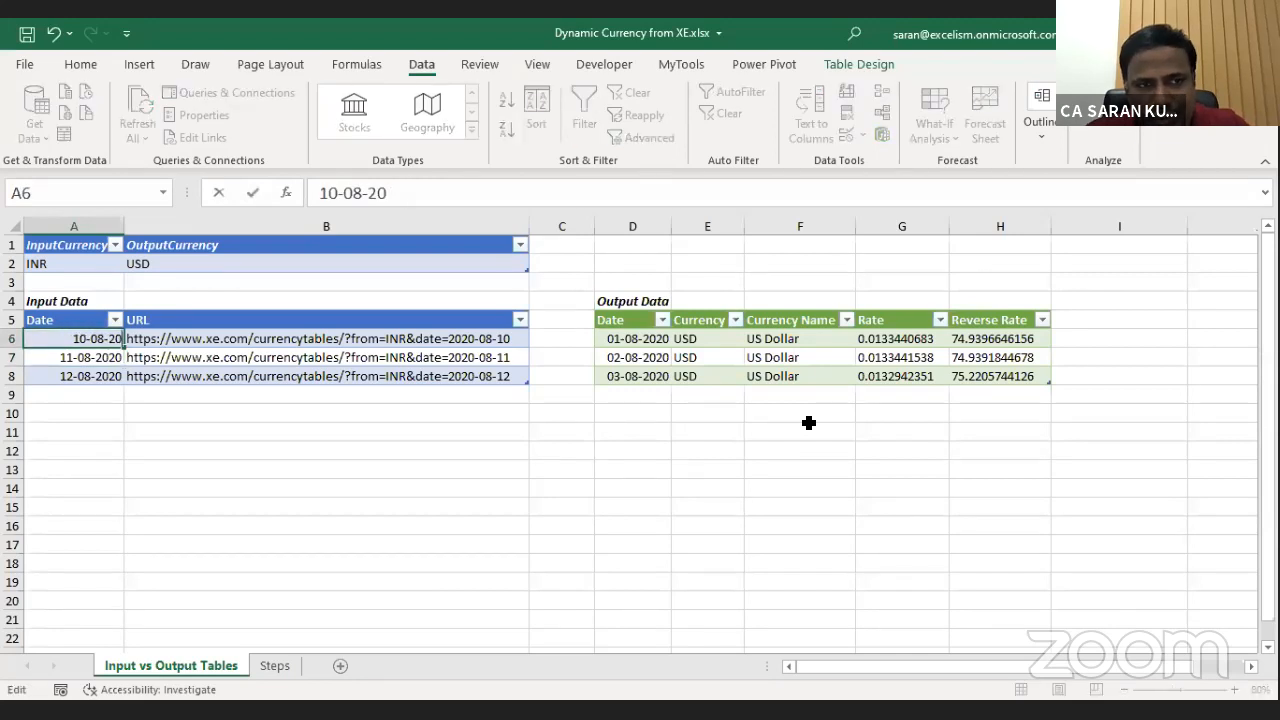
text(15/0)
key(Return)
Enter 15-09-2012 and 26-09-2020 as the second and third input dates.
text(15)
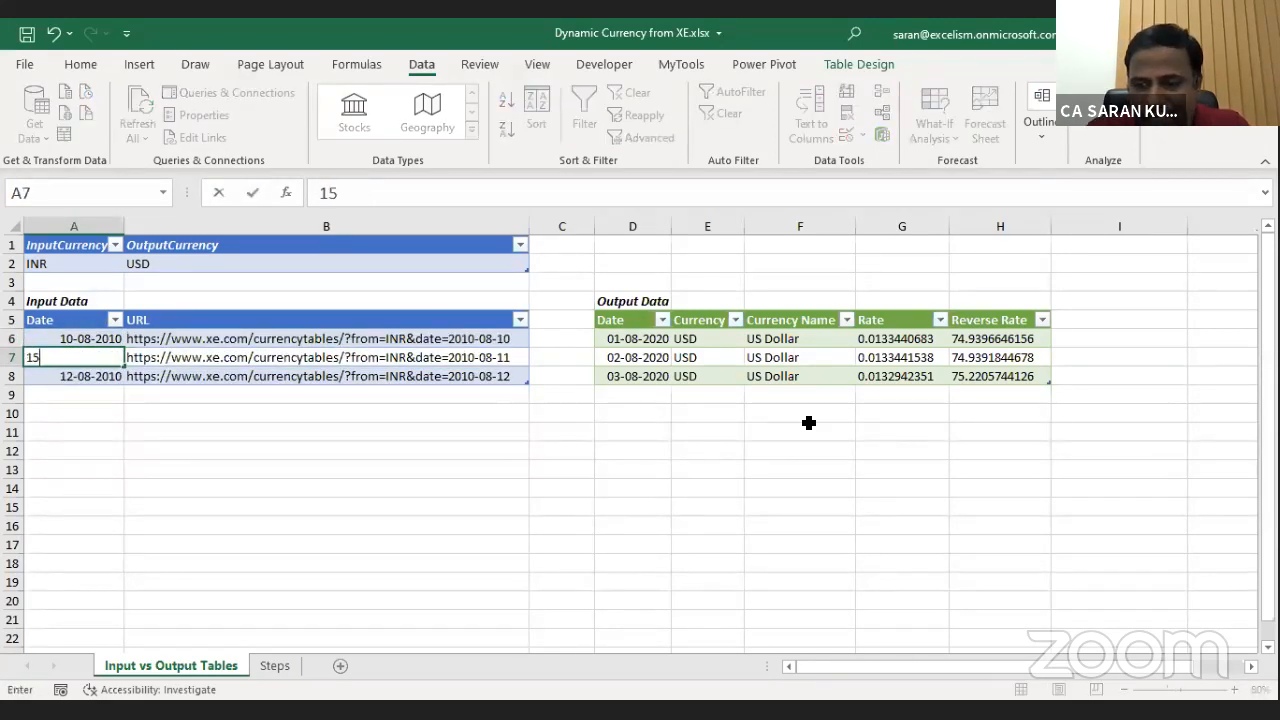
text(/09/20)
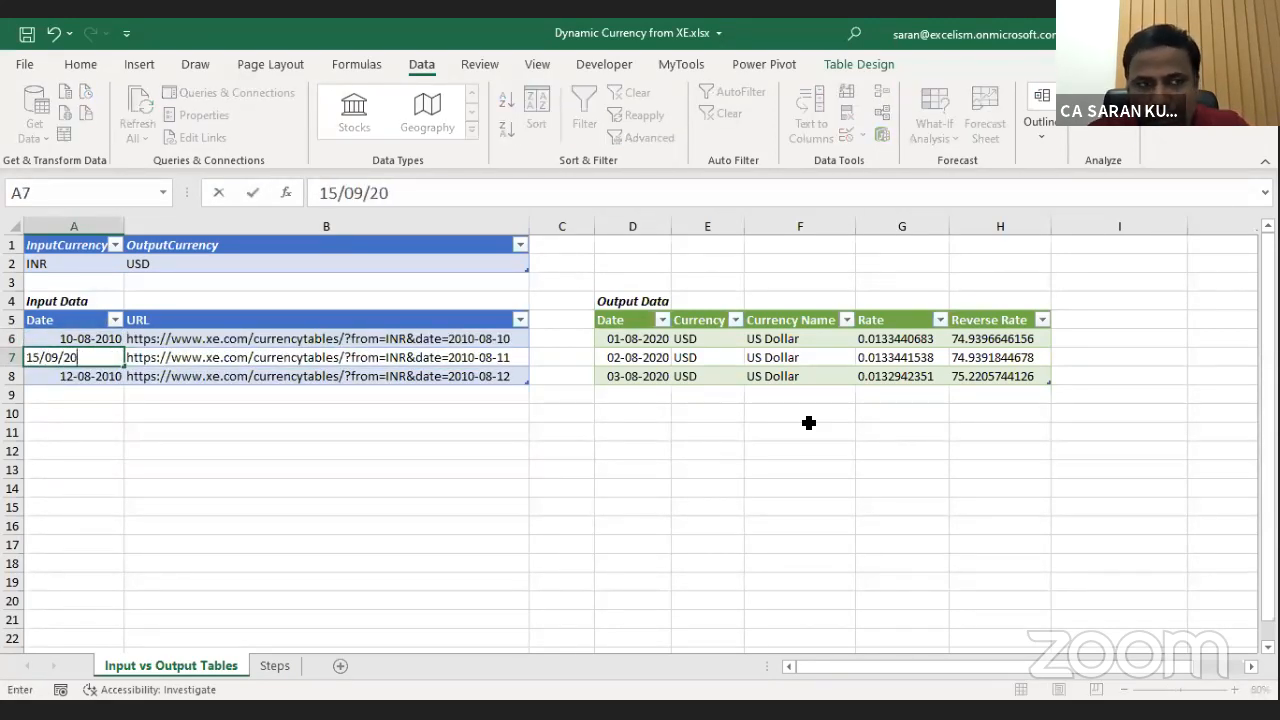
text(12)
key(Return)
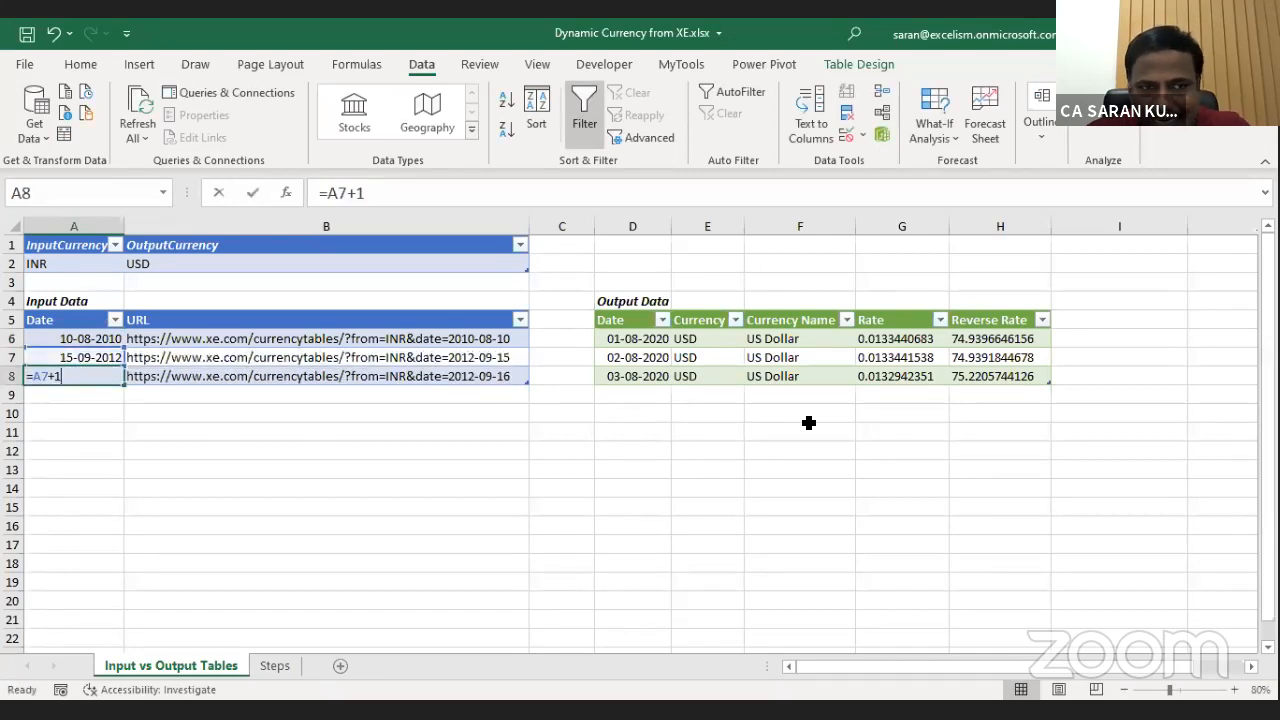
text(30/06)
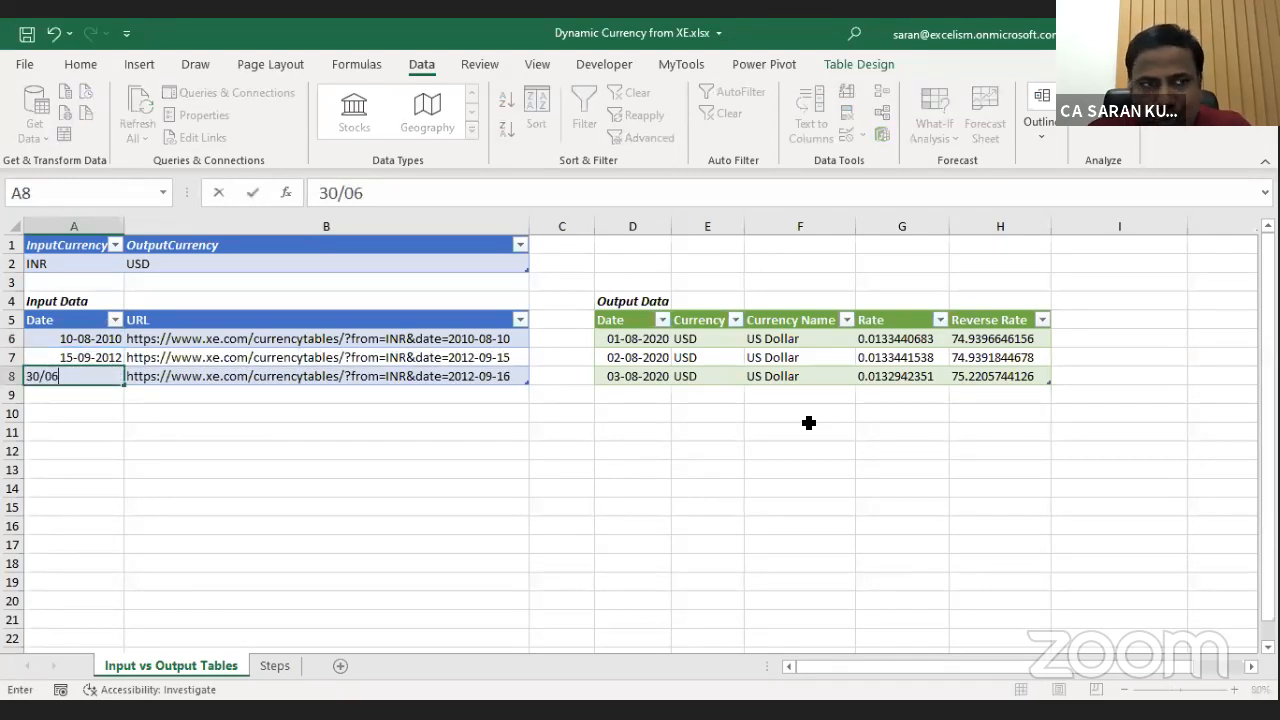
text(/201)
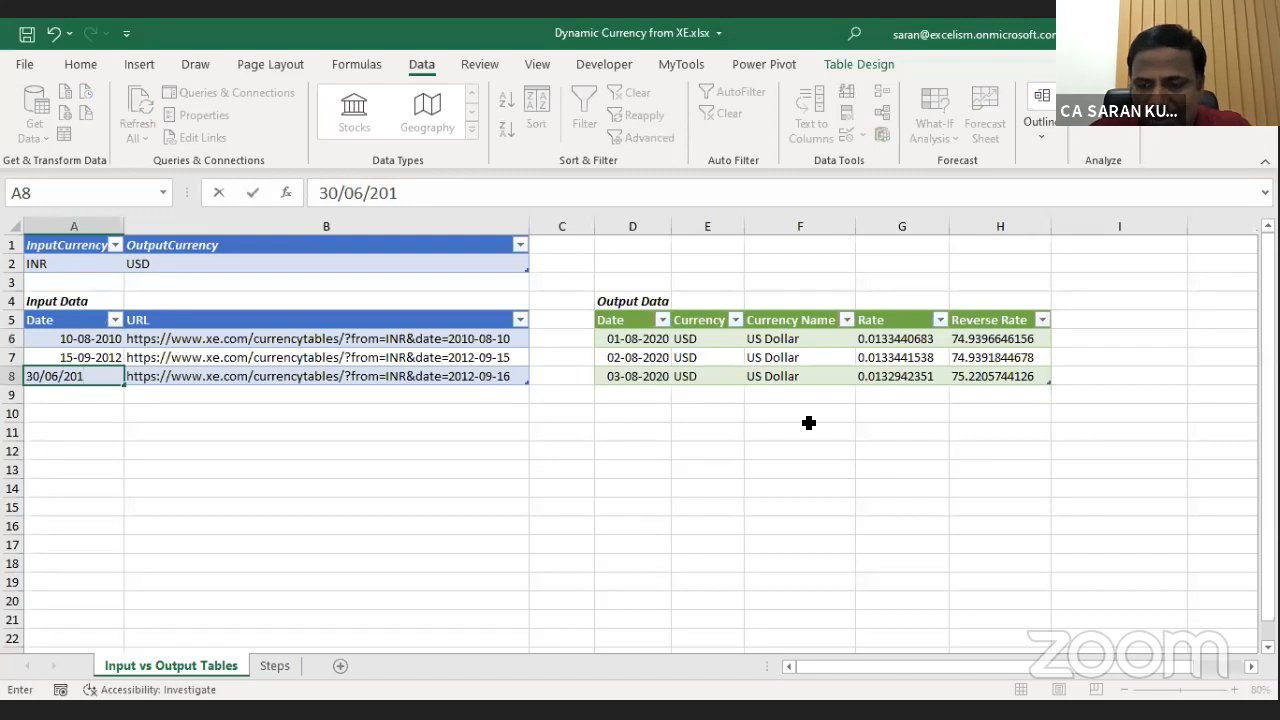
key(Escape)
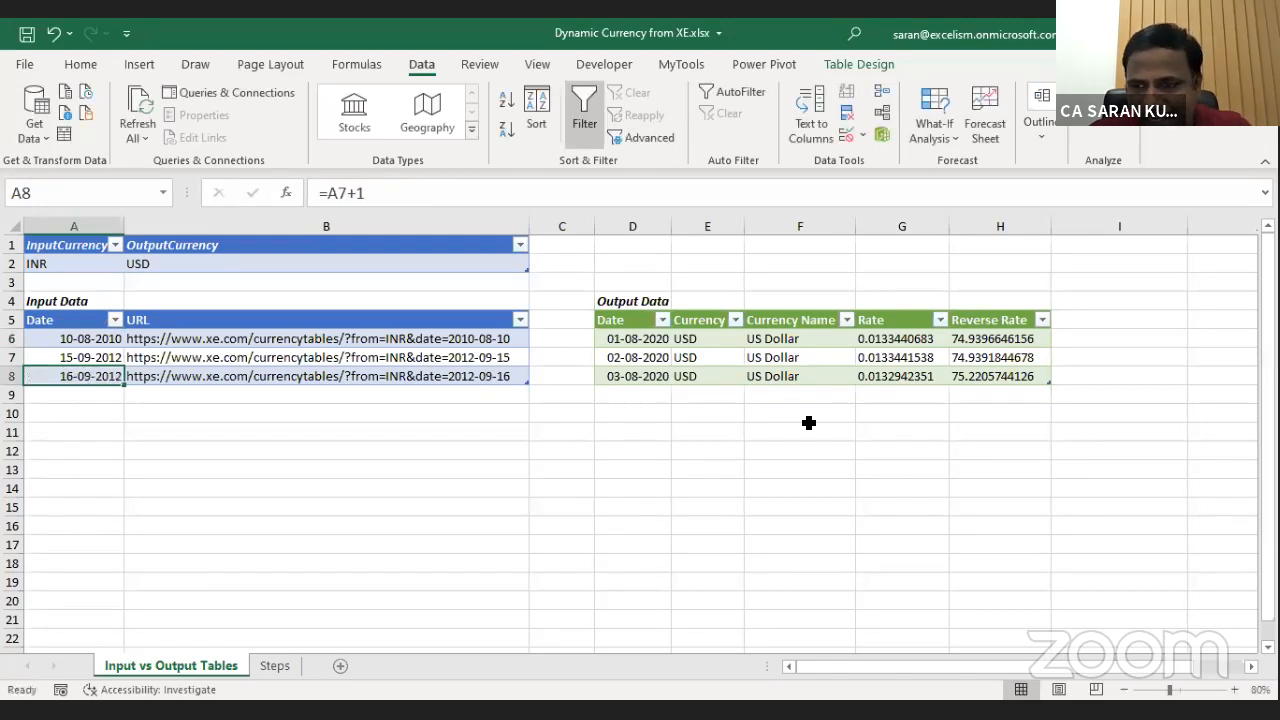
text(26)
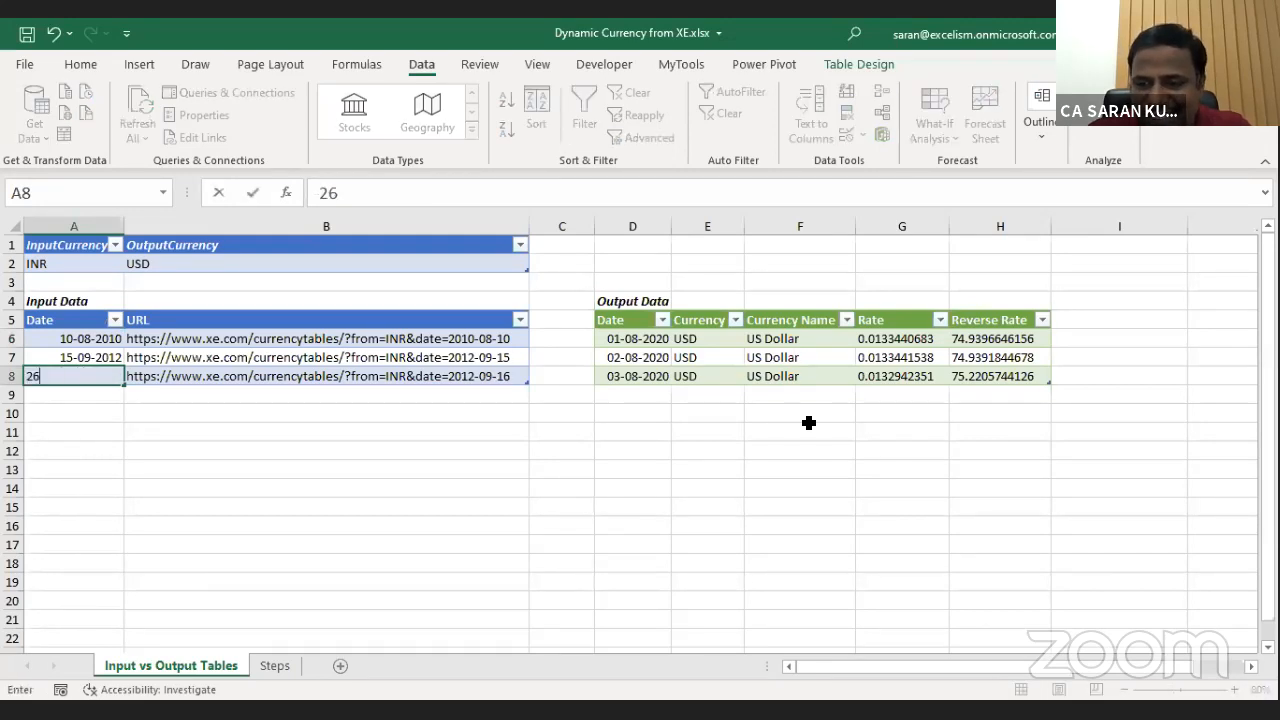
text(/09/2020)
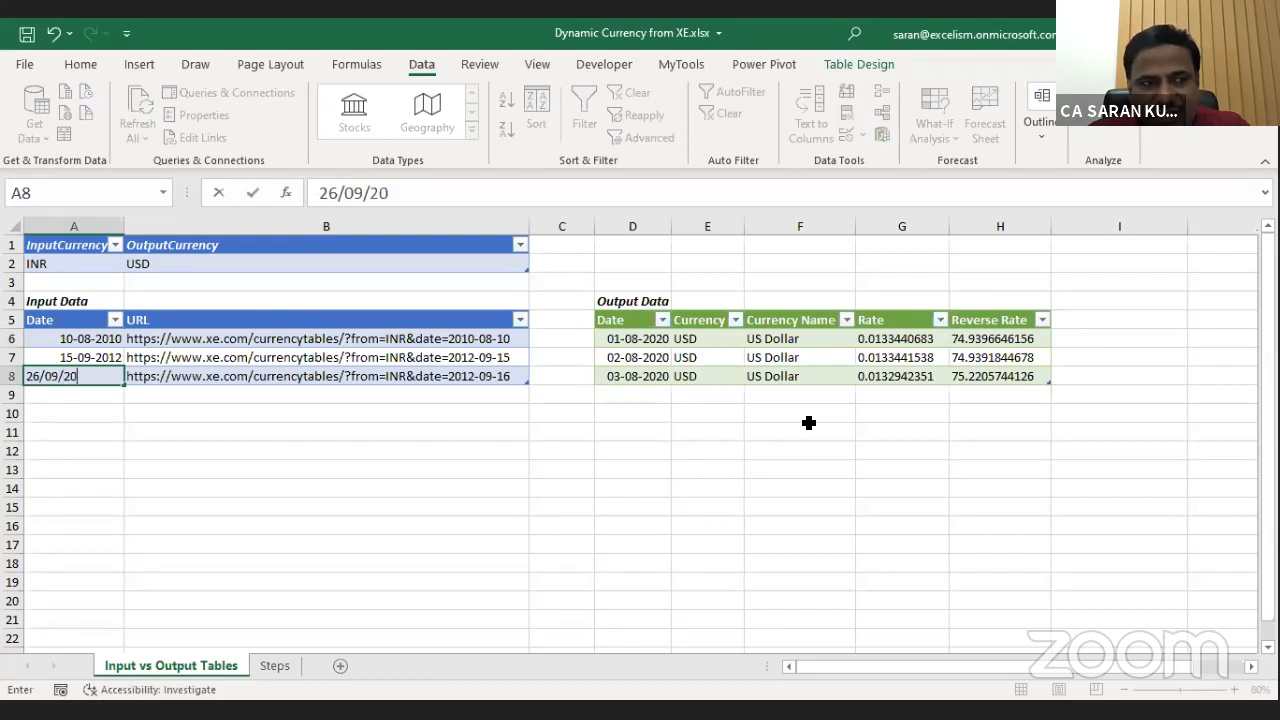
key(Return)
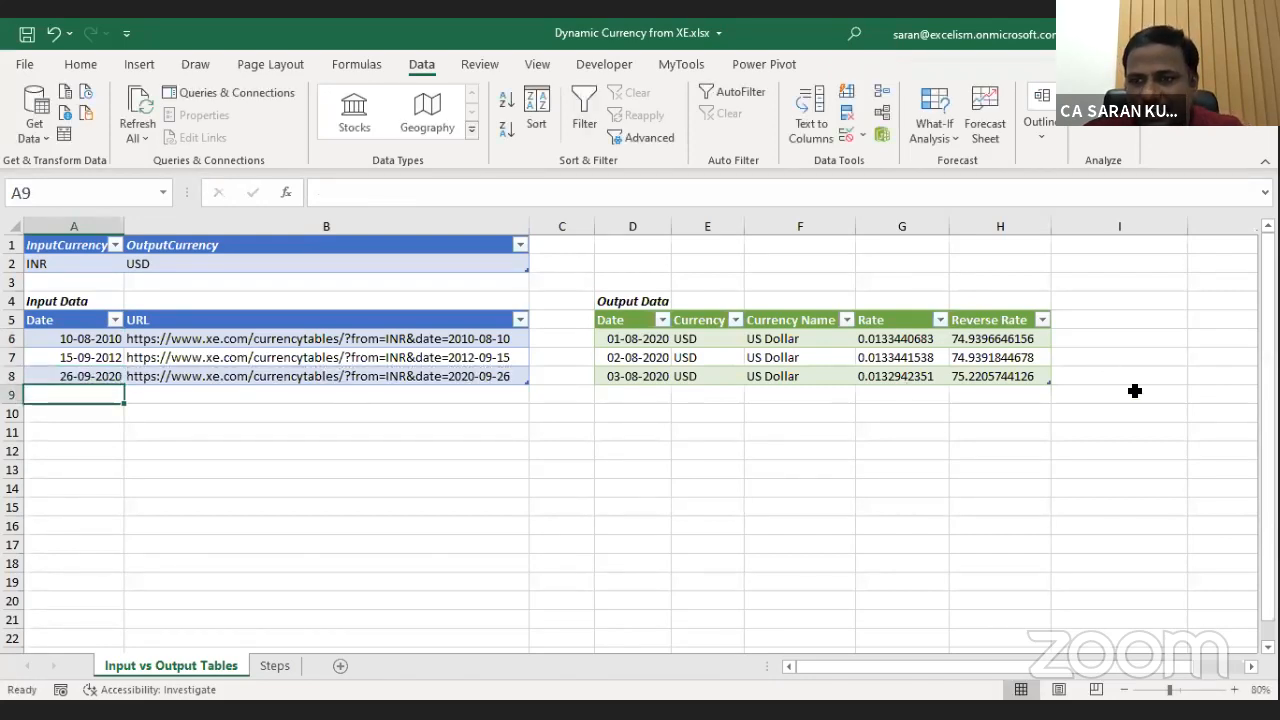
key(alt+Tab)
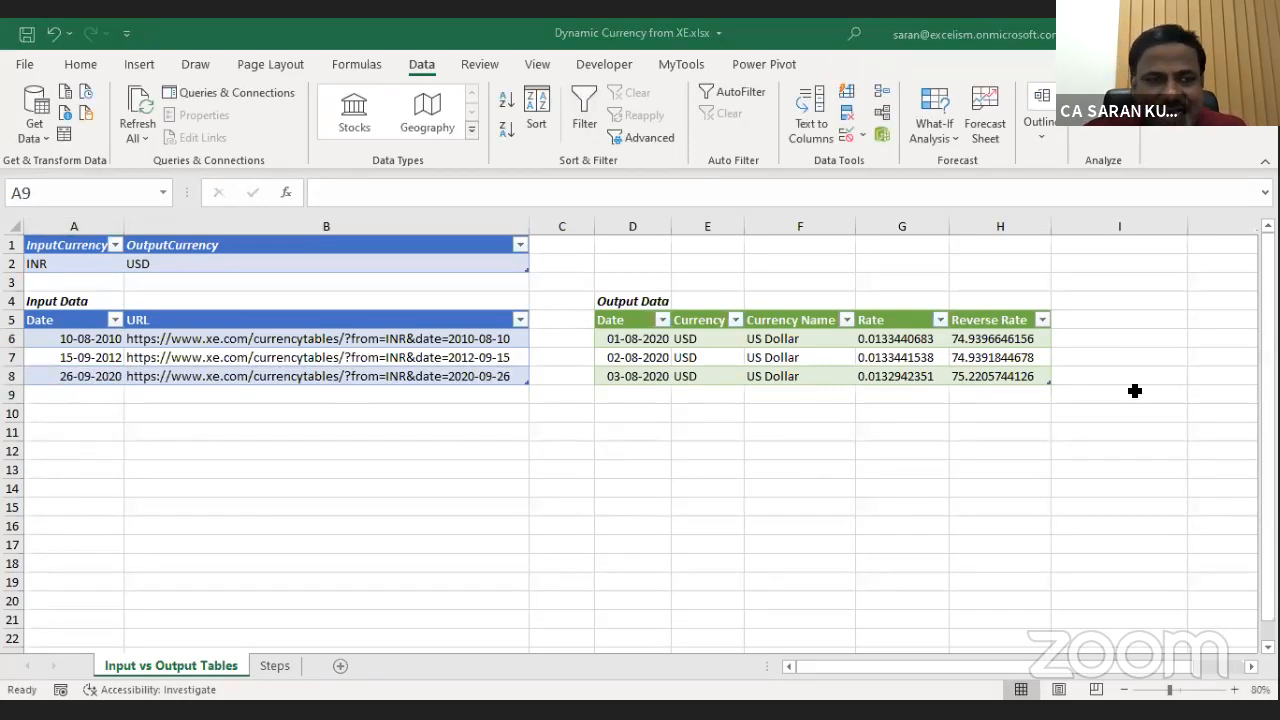
key(alt+Tab)
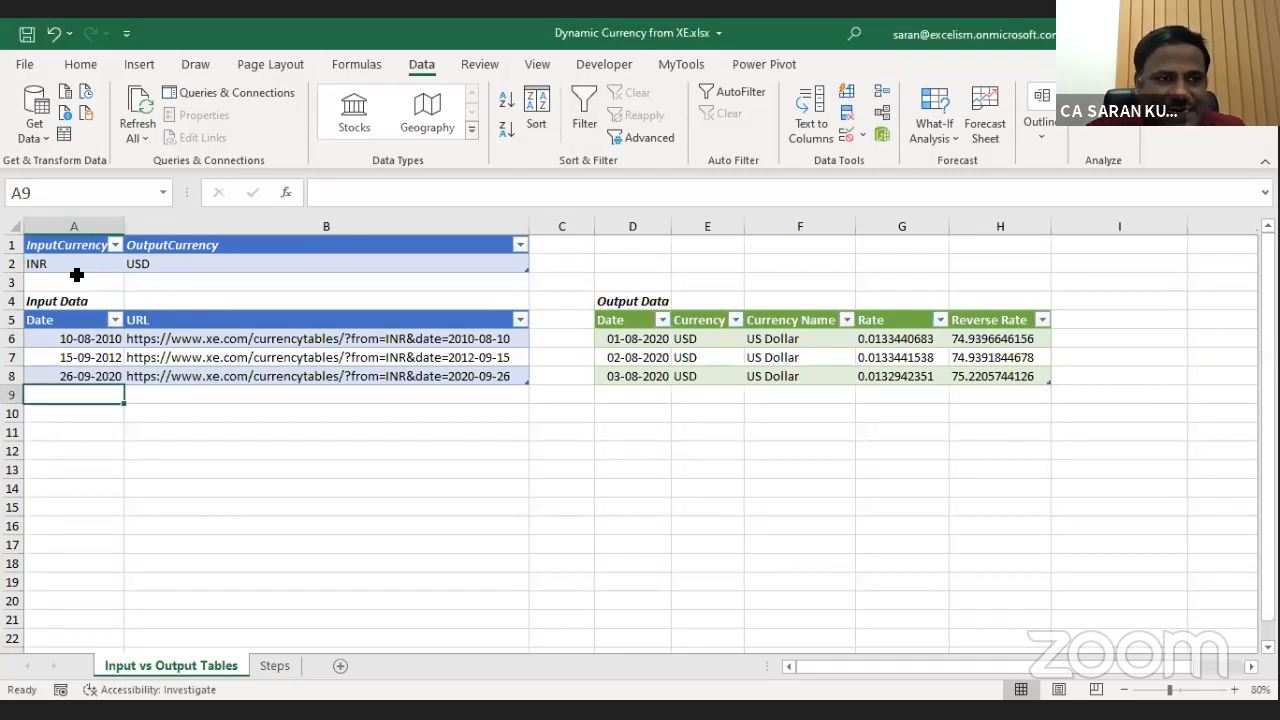
Change the output currency in B2 to GBP and refresh all queries.
click(40, 282)
click(94, 258)
click(173, 258)
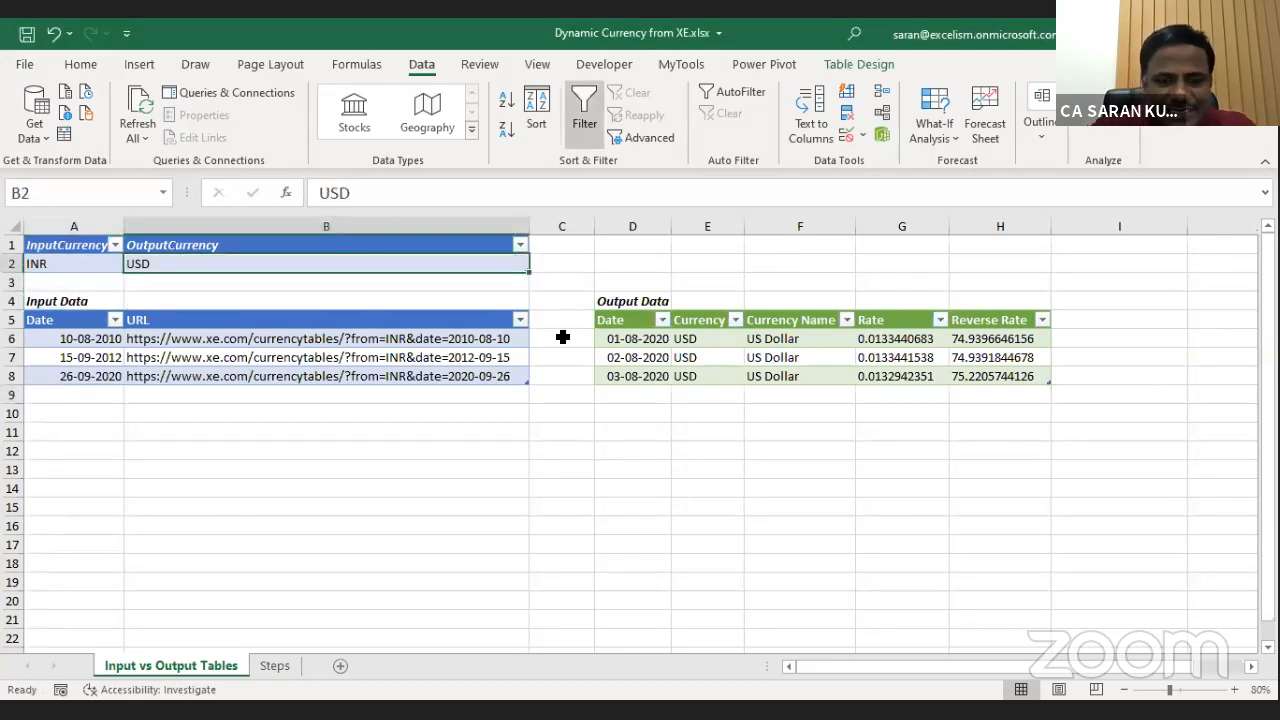
text(GBP)
key(Return)
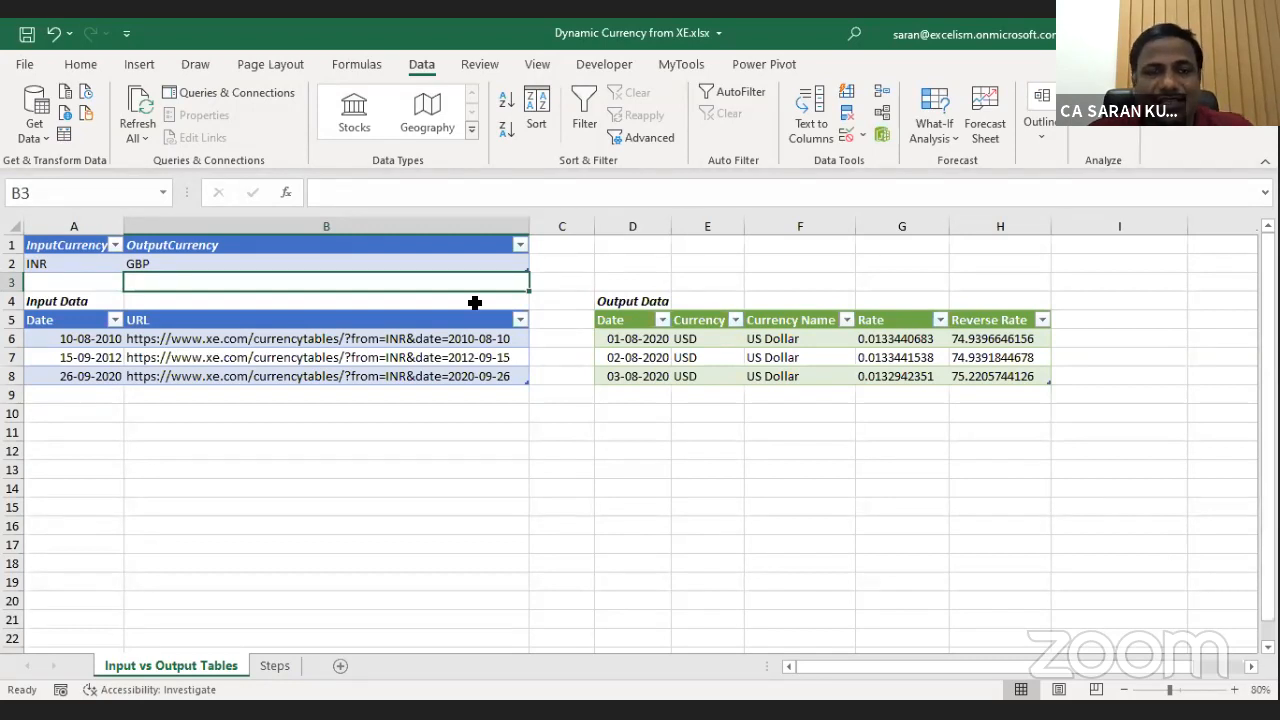
click(435, 261)
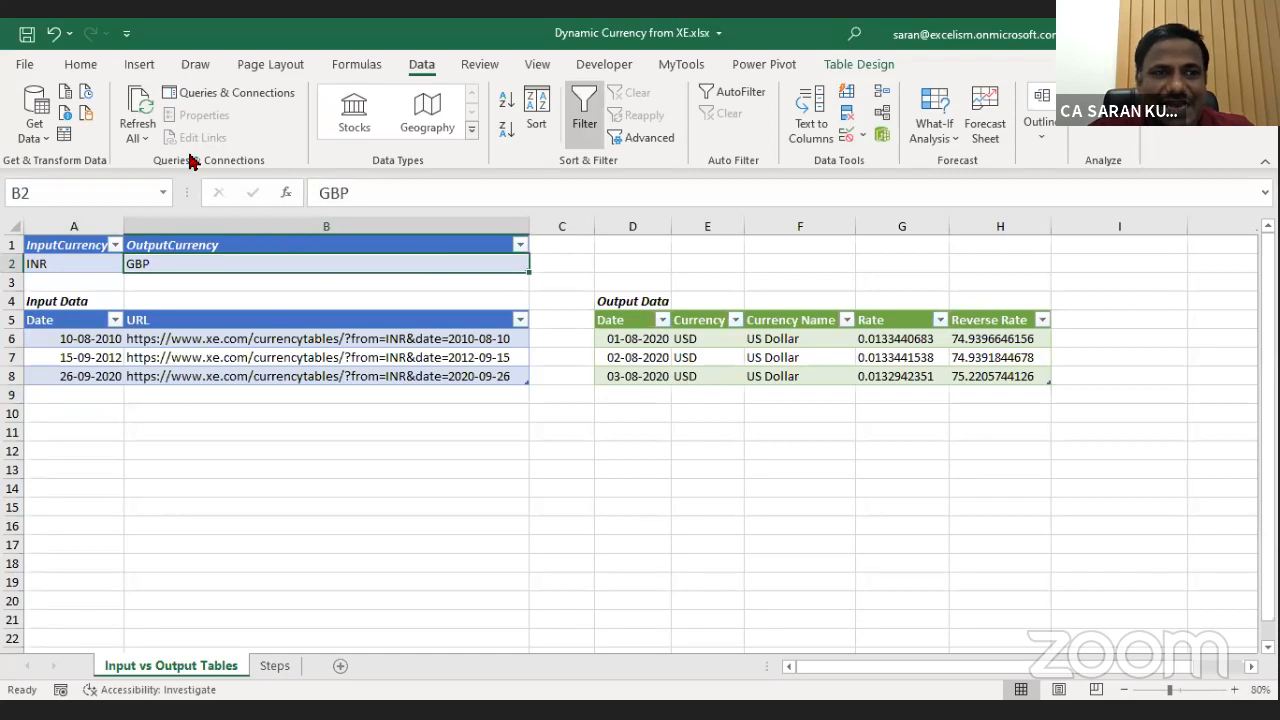
click(142, 100)
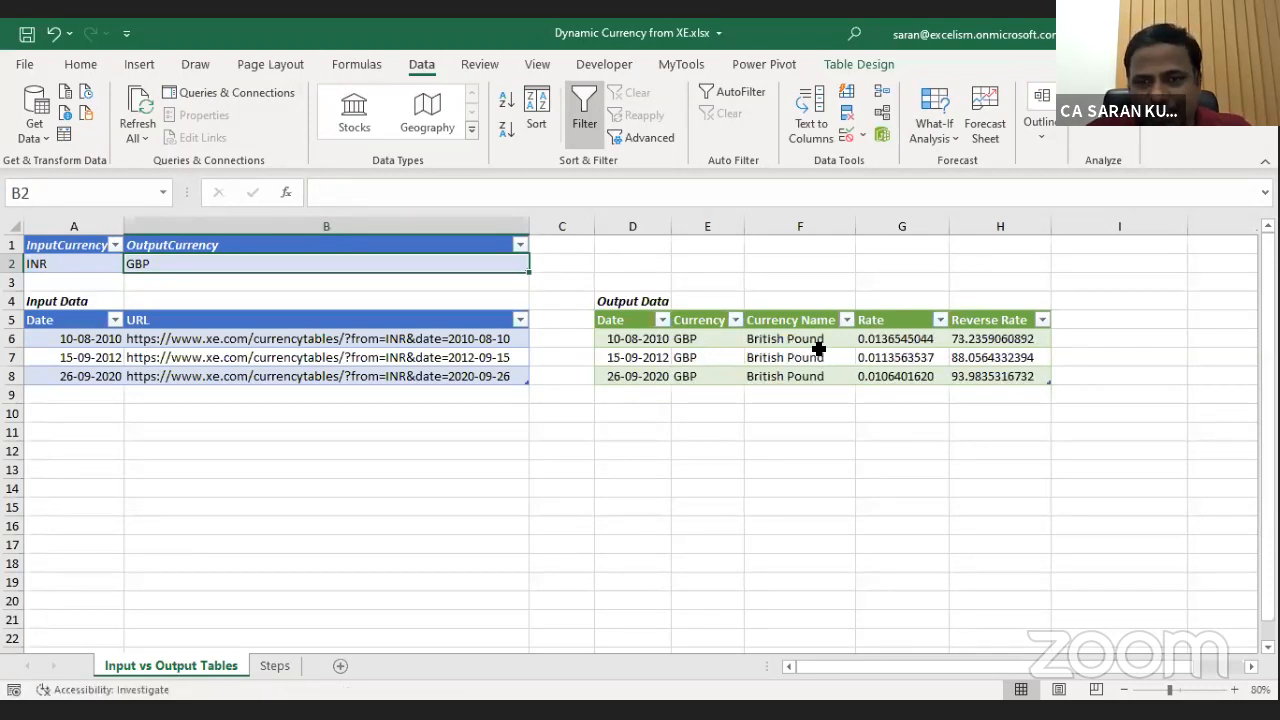
Review the refreshed GBP output dates, names and rates, then switch to the XE page.
click(703, 348)
click(694, 336)
click(794, 338)
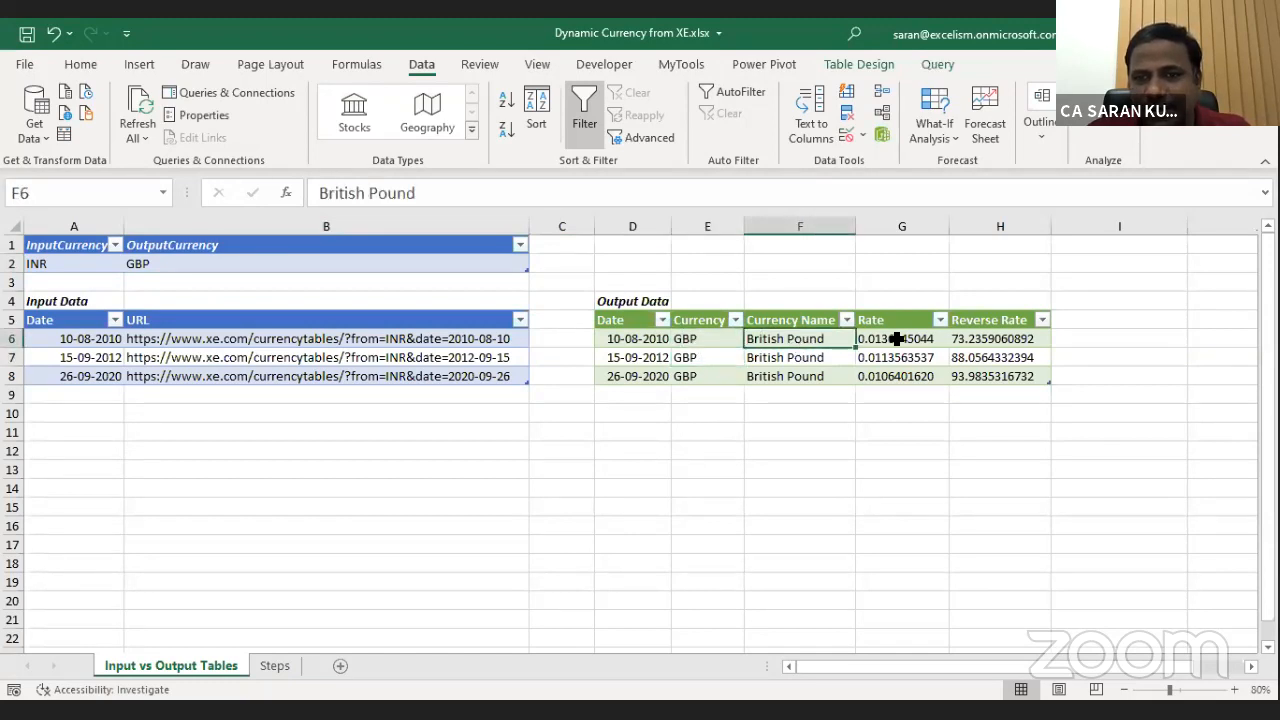
click(897, 338)
click(651, 338)
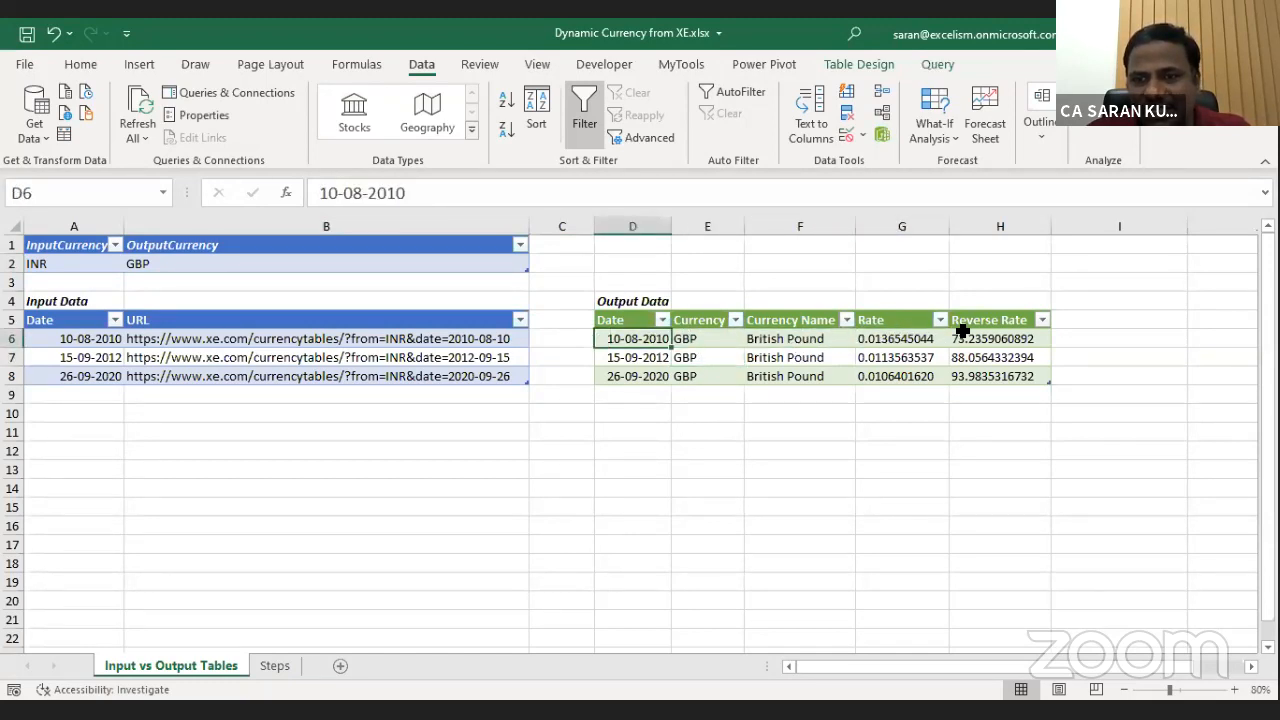
click(960, 332)
click(625, 371)
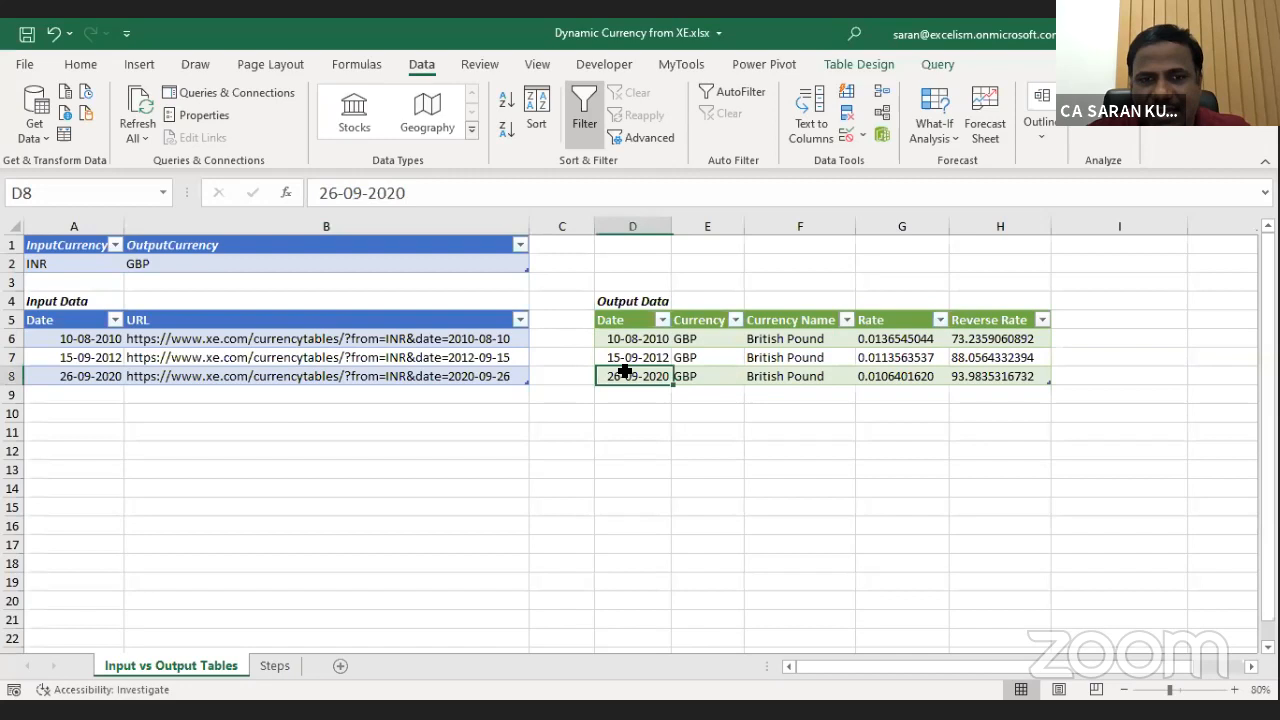
click(943, 377)
click(981, 376)
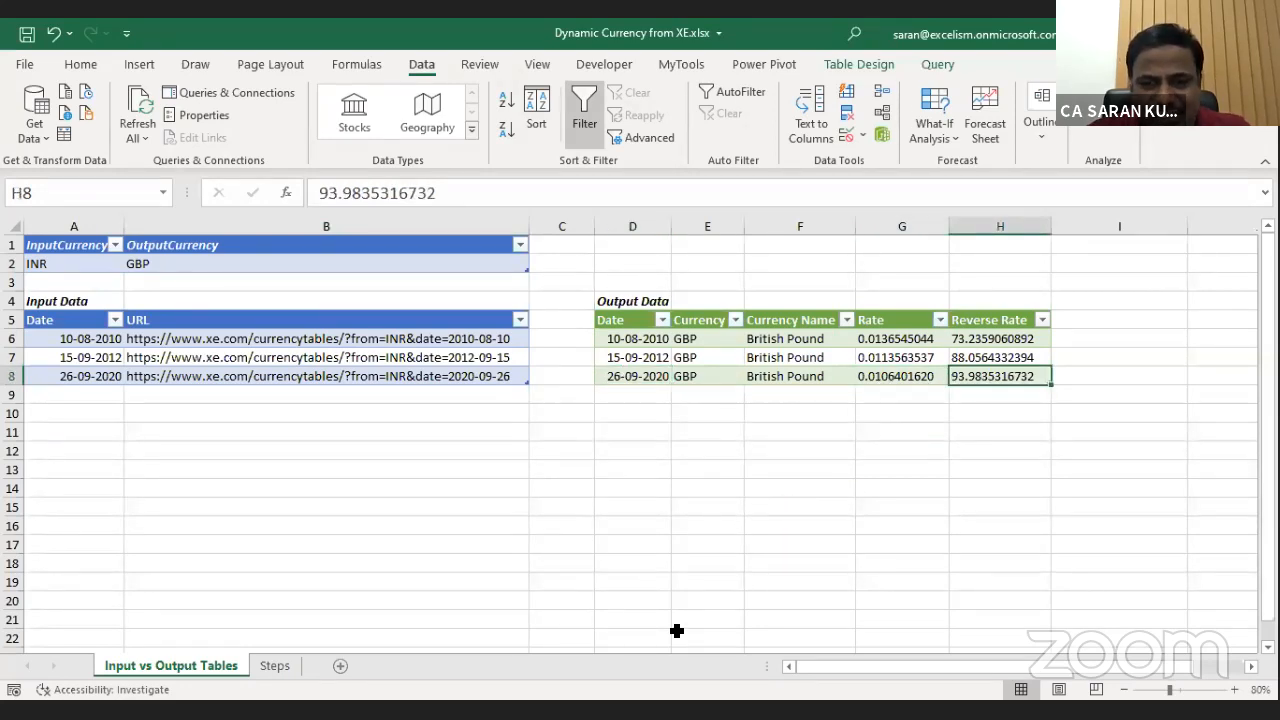
key(alt+Tab)
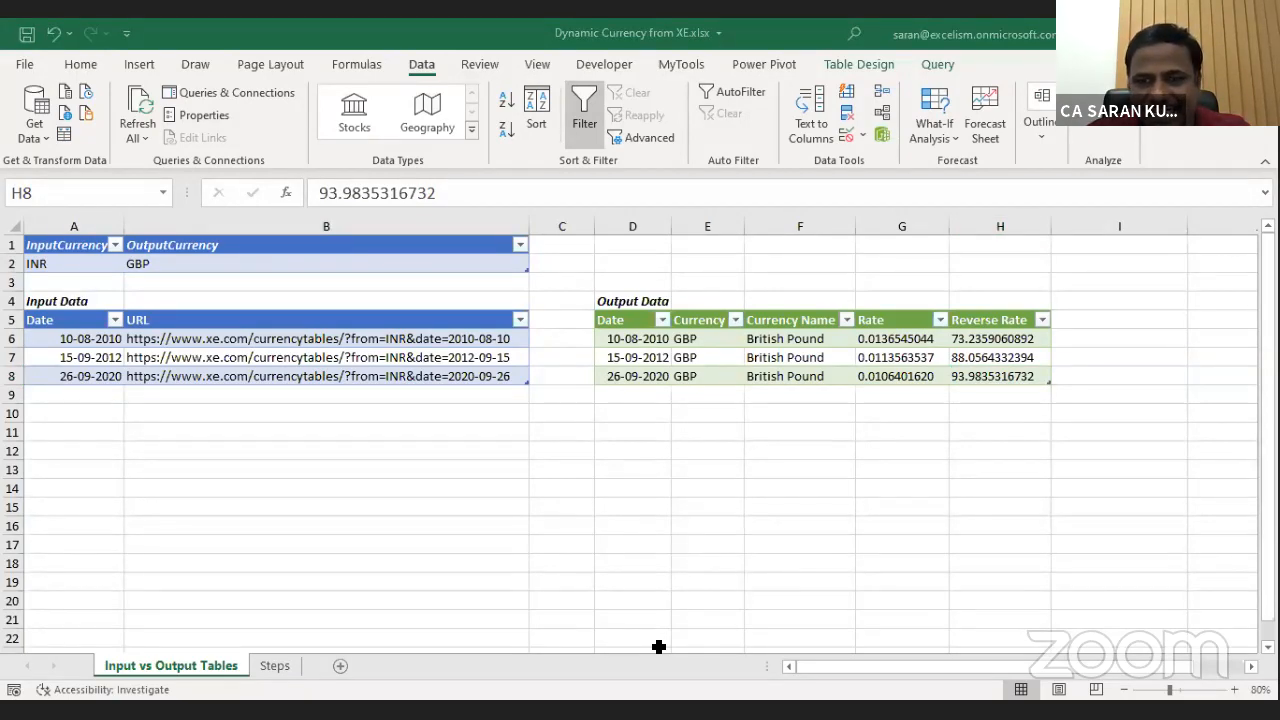
key(alt+Tab)
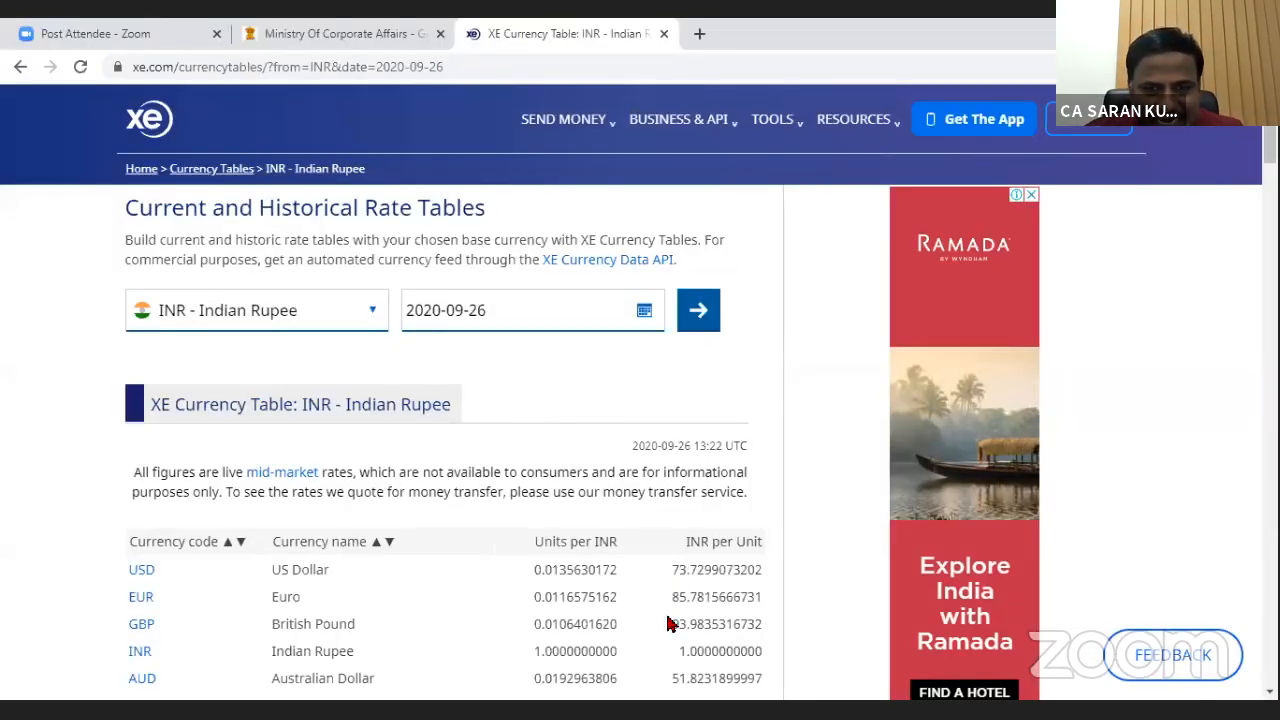
Select XE's GBP rate 93.9835316732 for 2020-09-26 to compare it with Excel.
drag(670, 624, 771, 634)
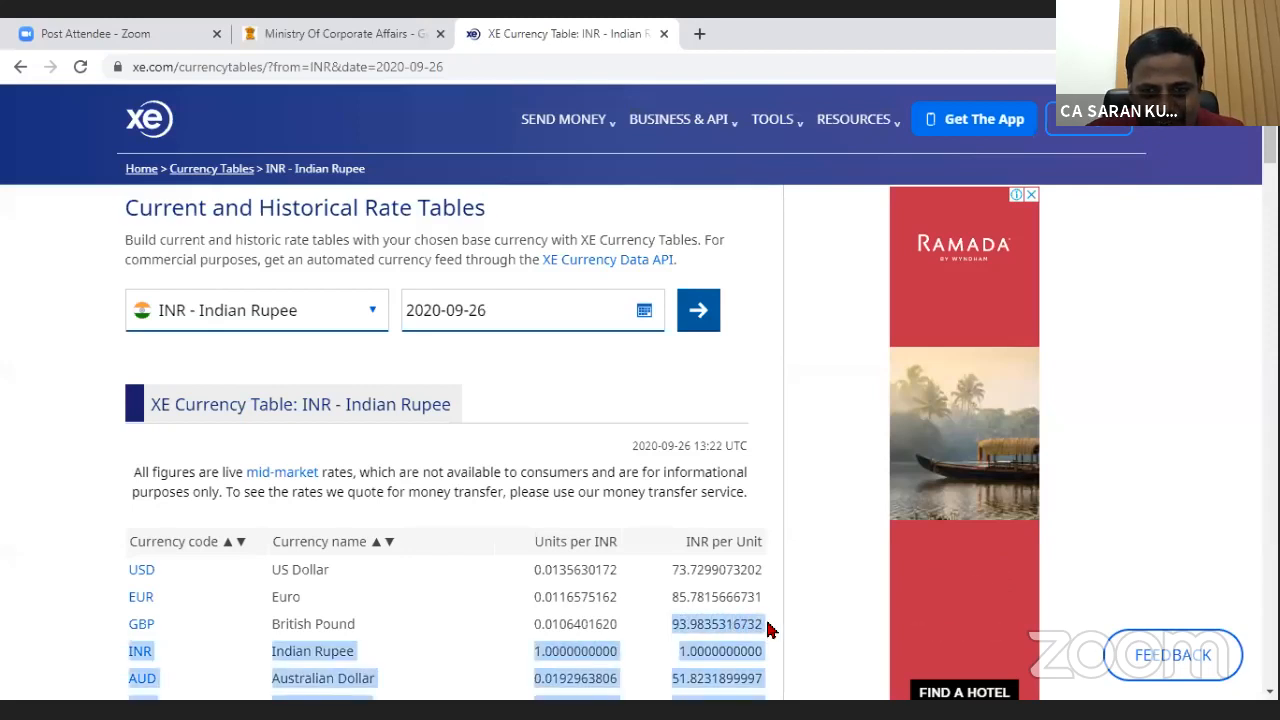
double_click(711, 626)
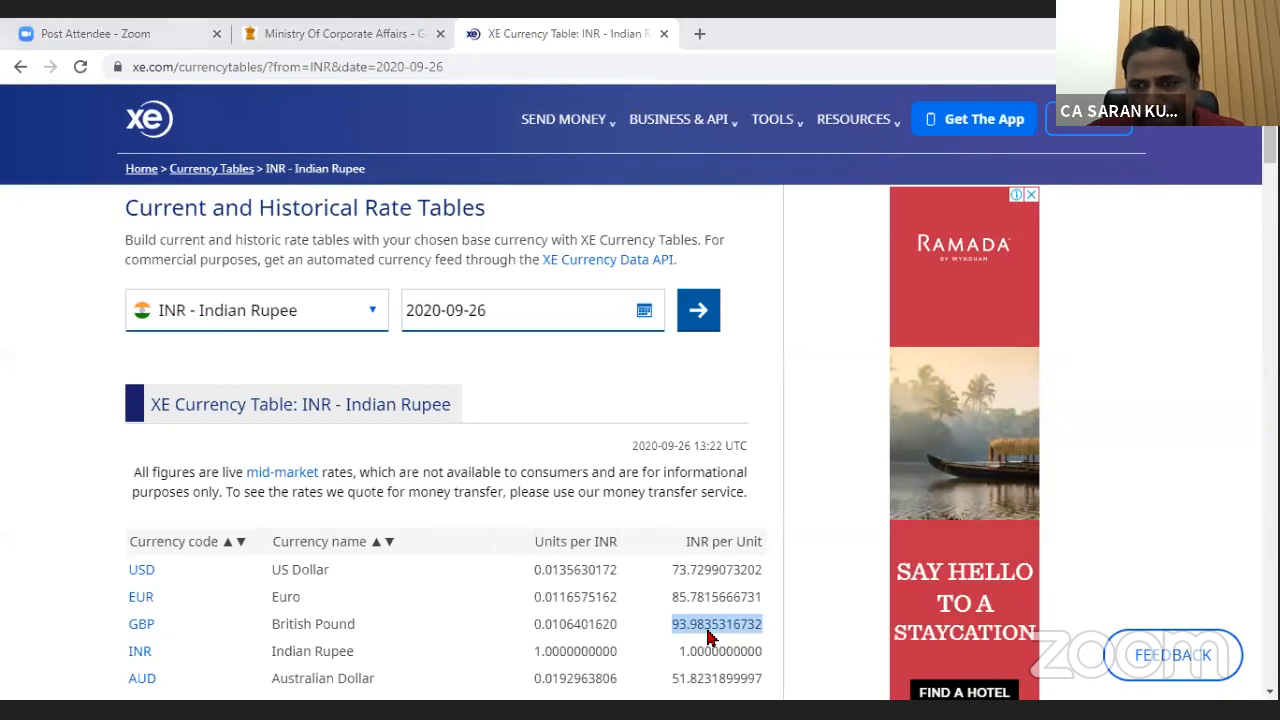
key(alt+Tab)
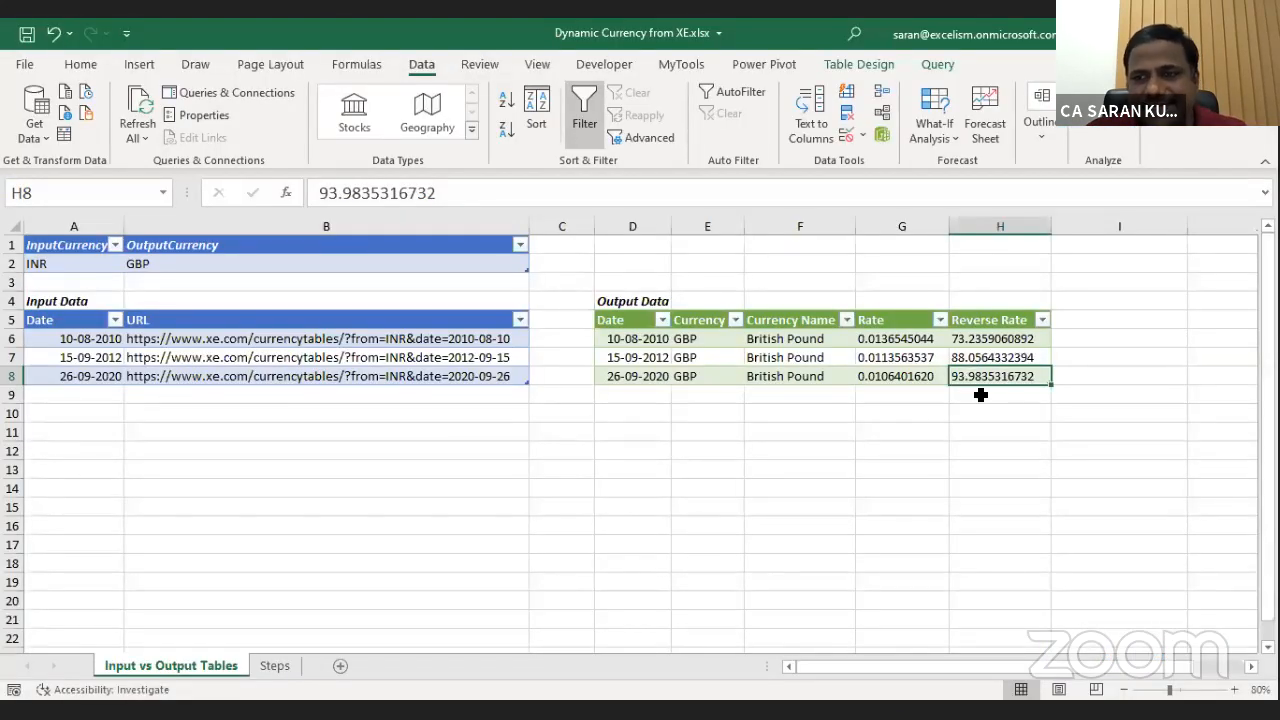
Switch the output currency to USD, refresh all queries, and check the 26-09-2020 rate of 73.7212900850.
key(alt+Tab)
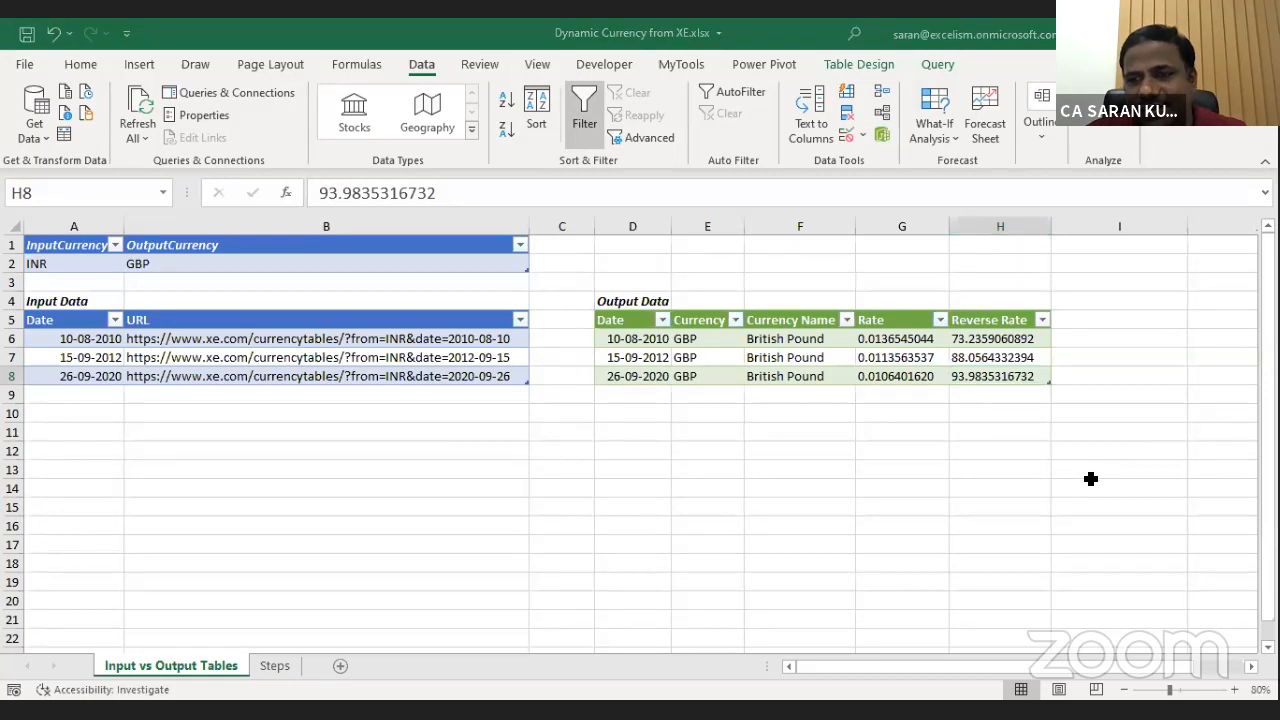
click(251, 263)
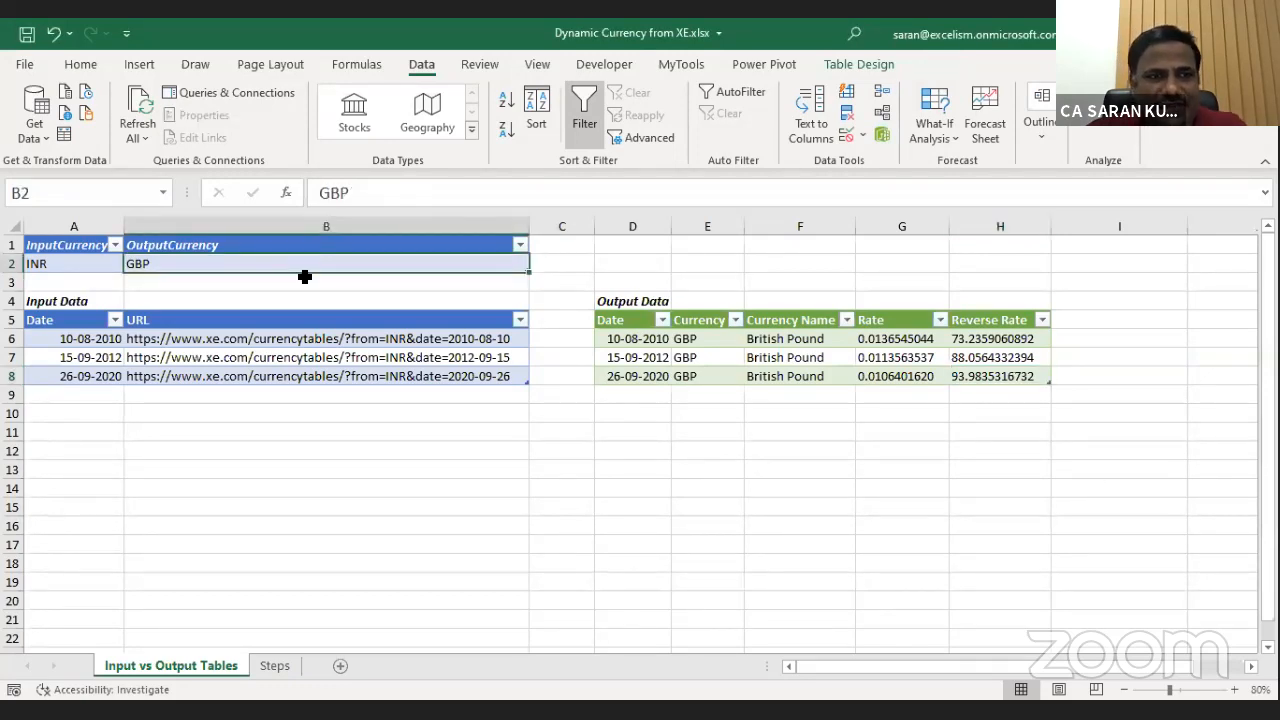
text(USD)
key(Return)
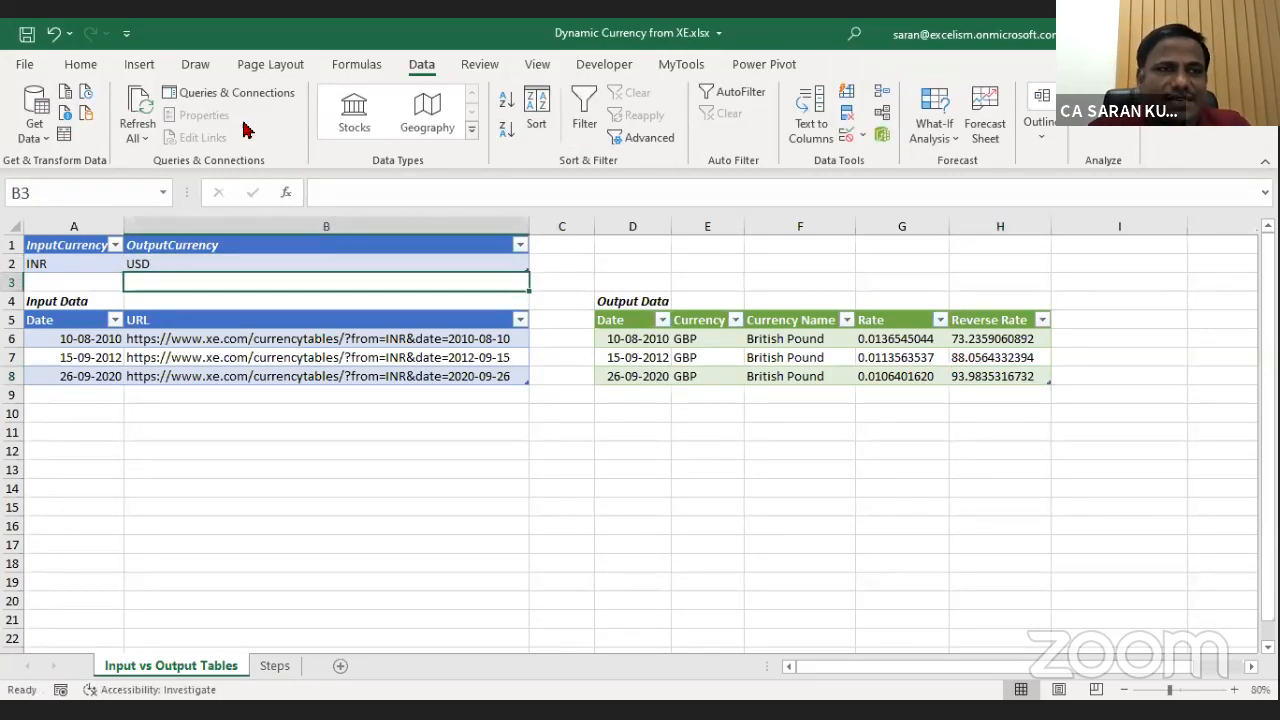
click(140, 110)
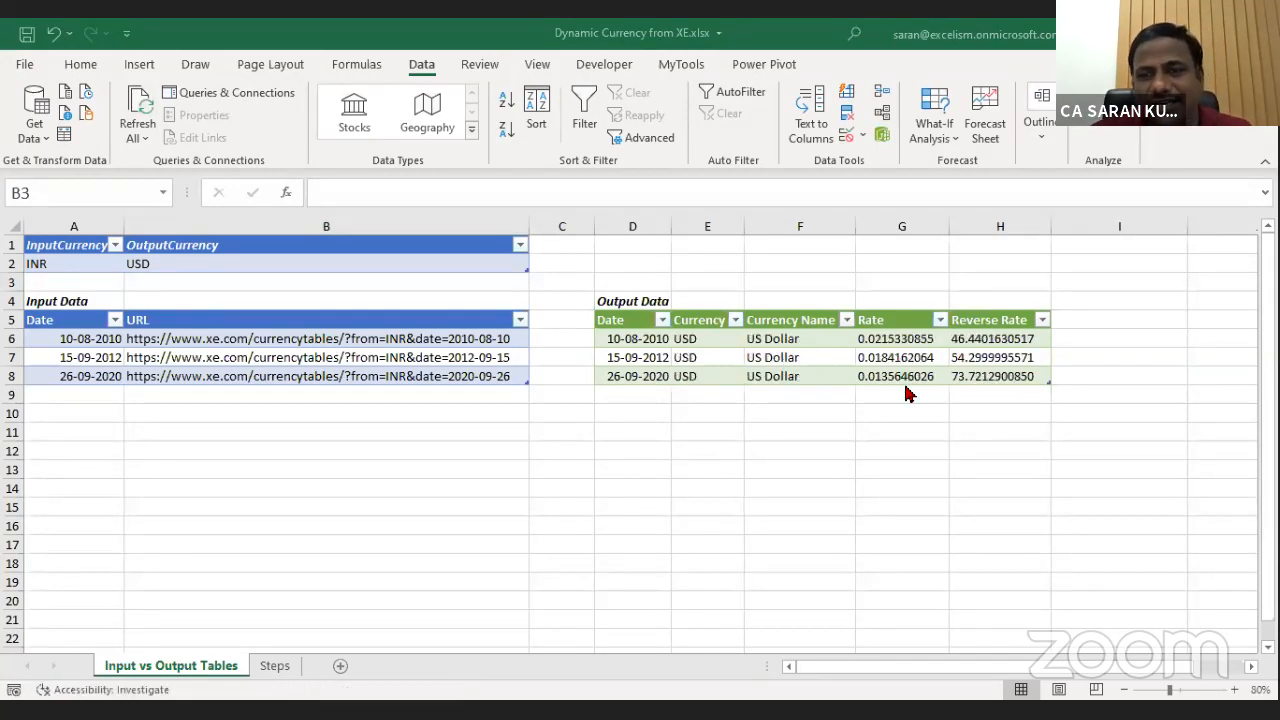
click(1003, 376)
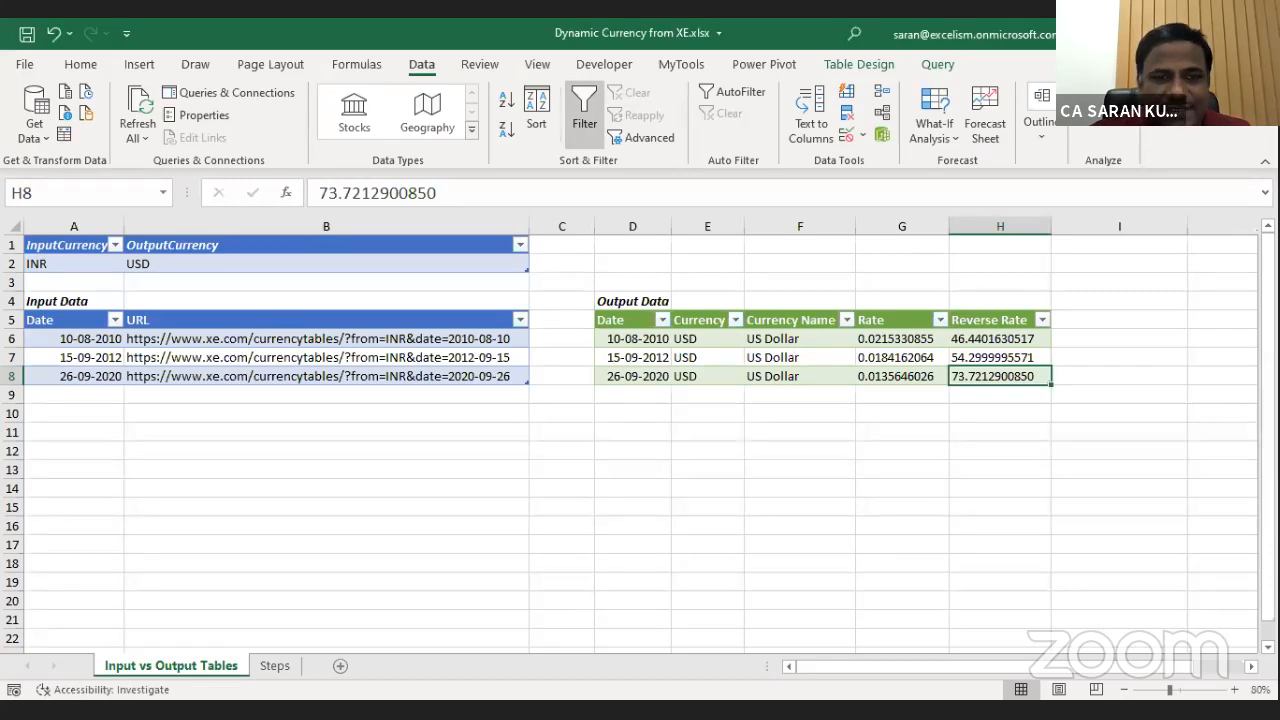
key(alt+Tab)
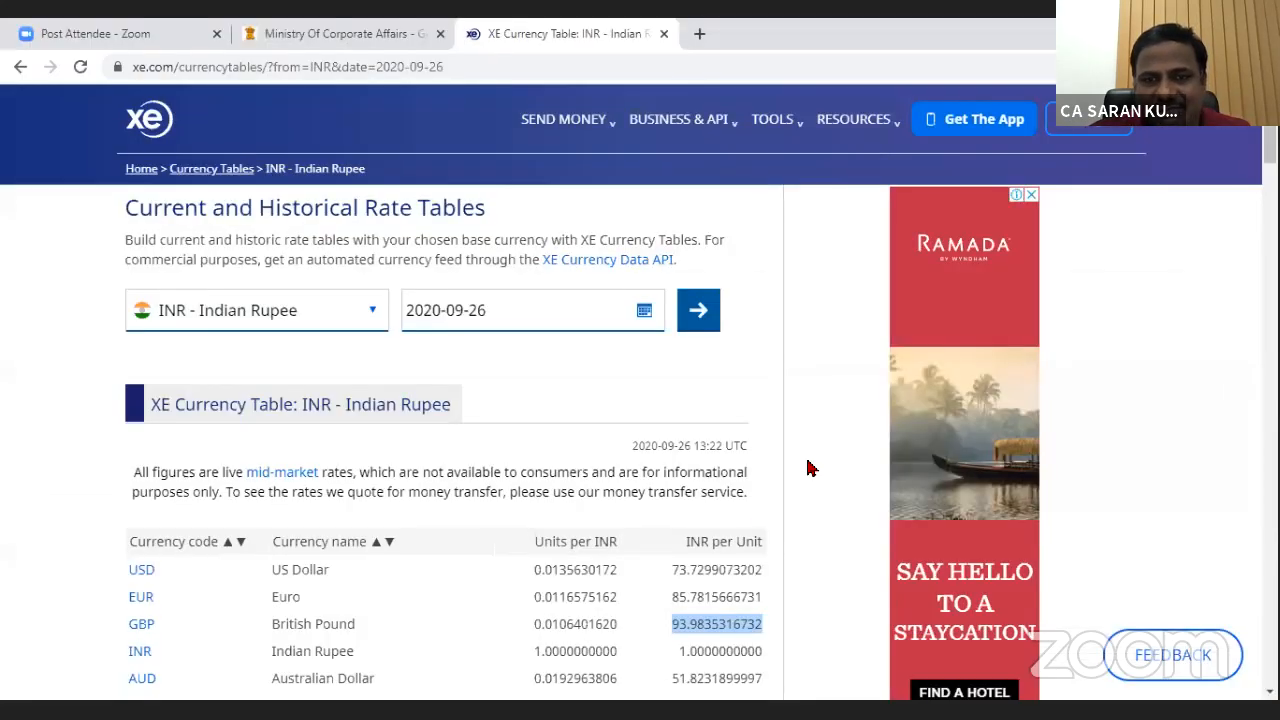
Review the XE USD rates, then save the Dynamic Currency workbook in Excel.
key(ctrl+a)
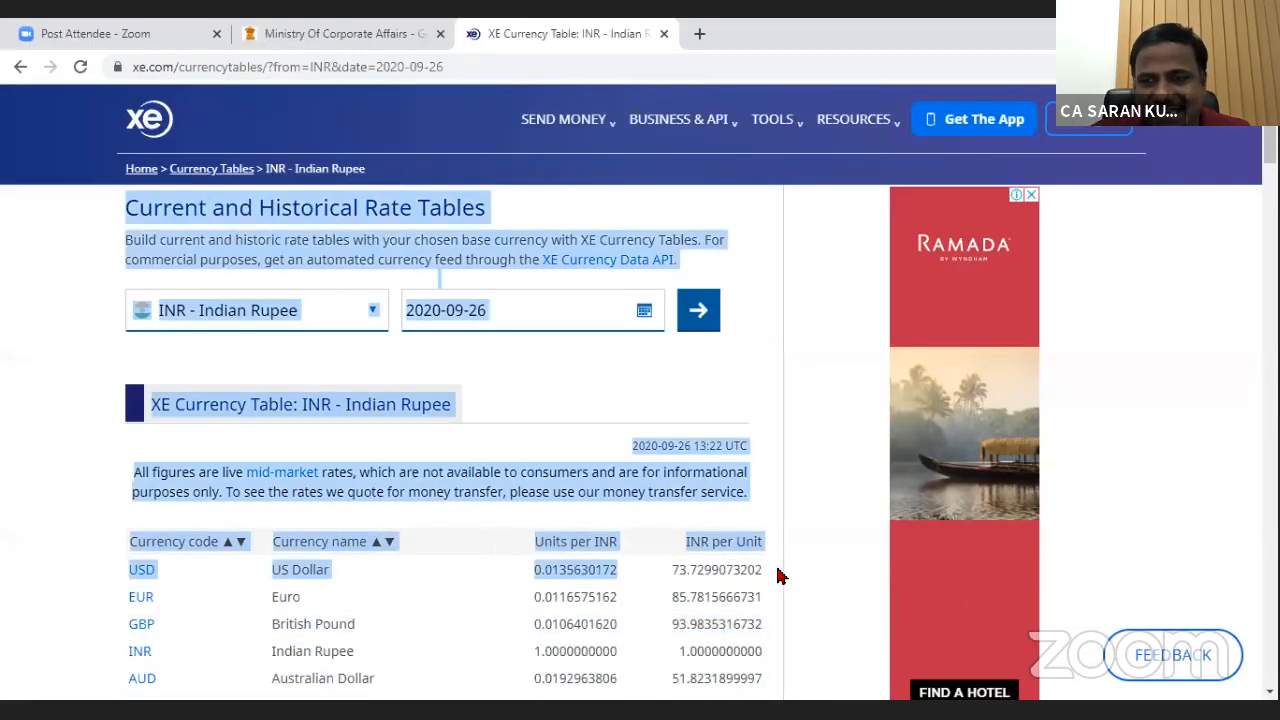
click(741, 570)
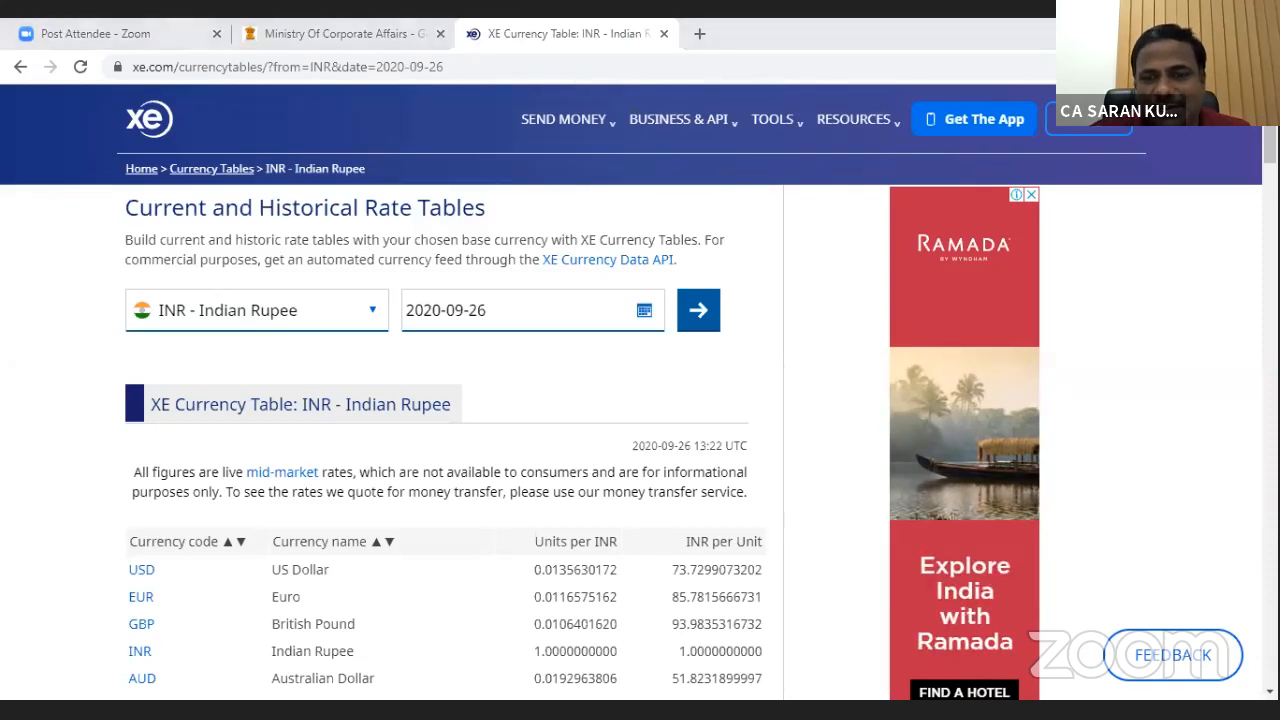
key(alt+Tab)
click(655, 467)
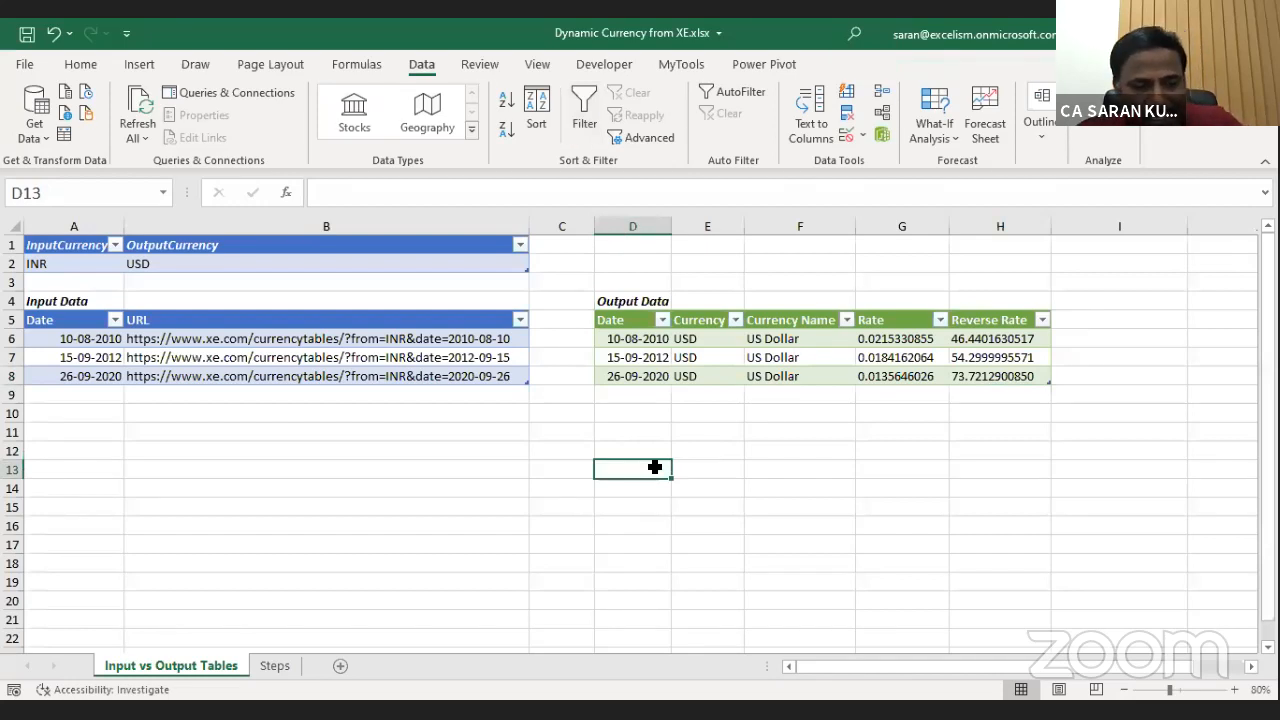
key(ctrl+s)
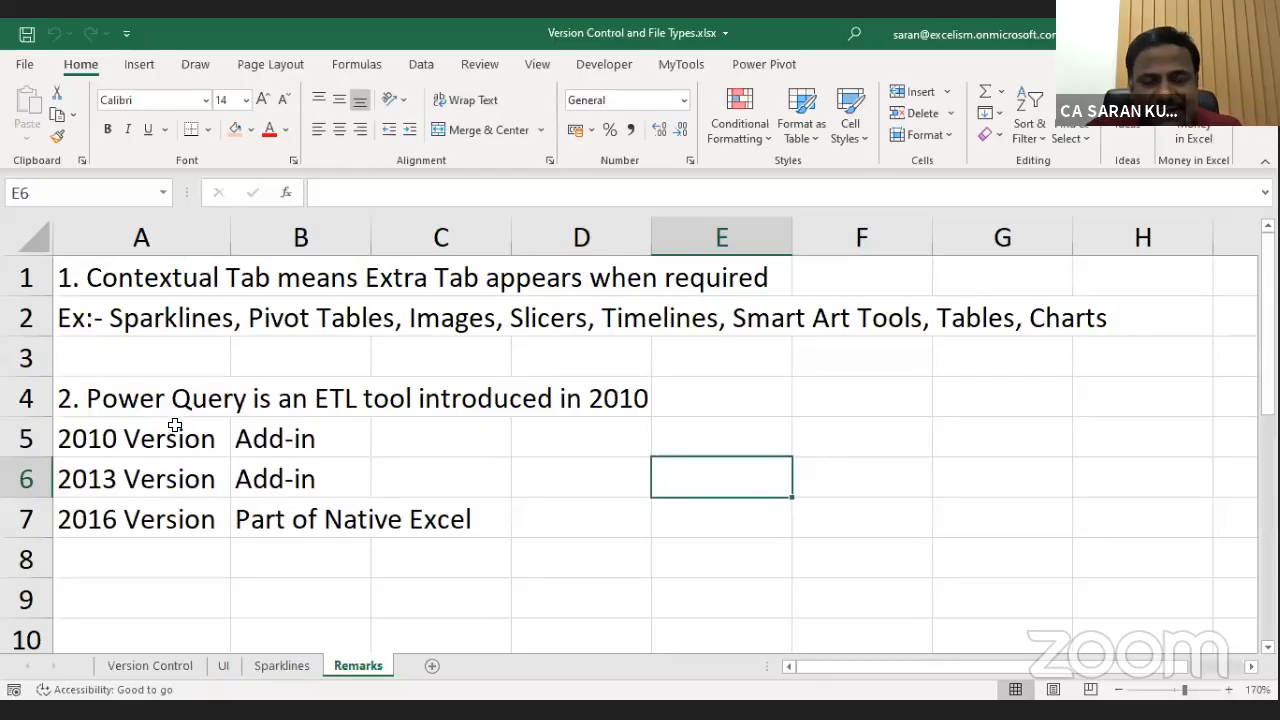
Highlight the 2010, 2013 and 2016 version notes on the Remarks sheet.
drag(176, 428, 284, 474)
click(284, 472)
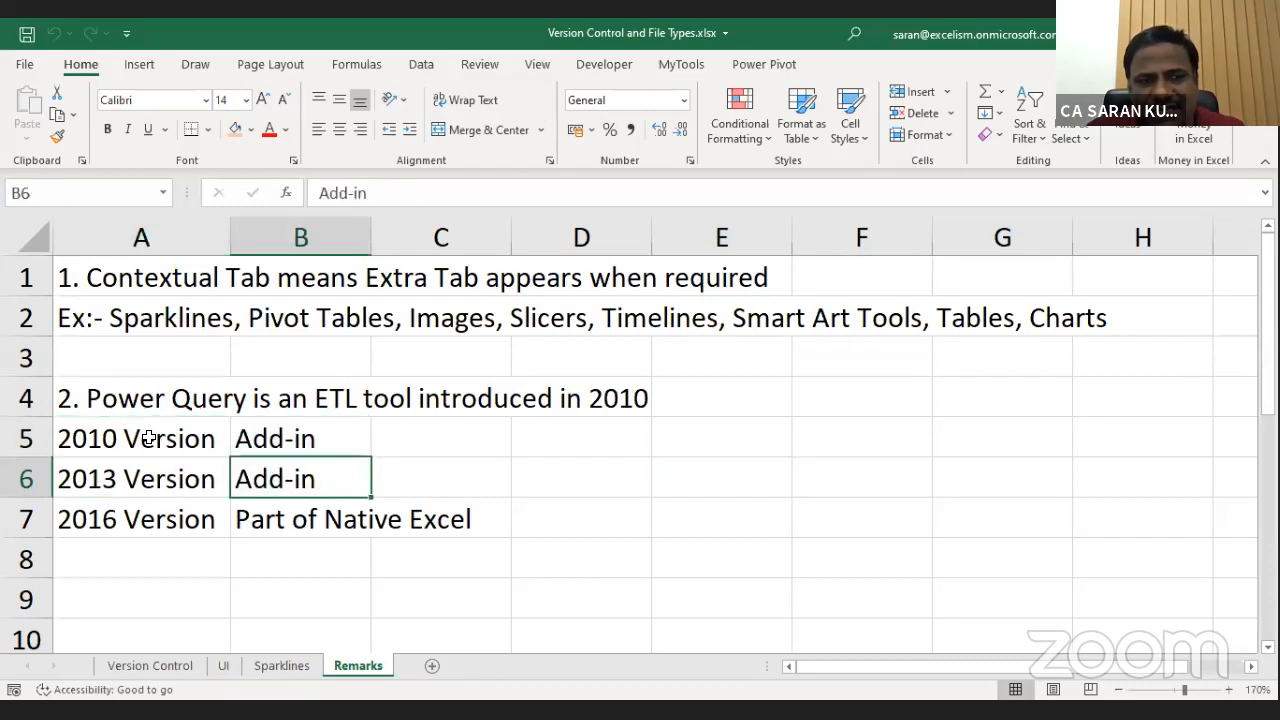
drag(150, 437, 261, 474)
drag(186, 520, 272, 525)
Move through the Sparklines and UI sheets to the Version Control sheet.
click(293, 663)
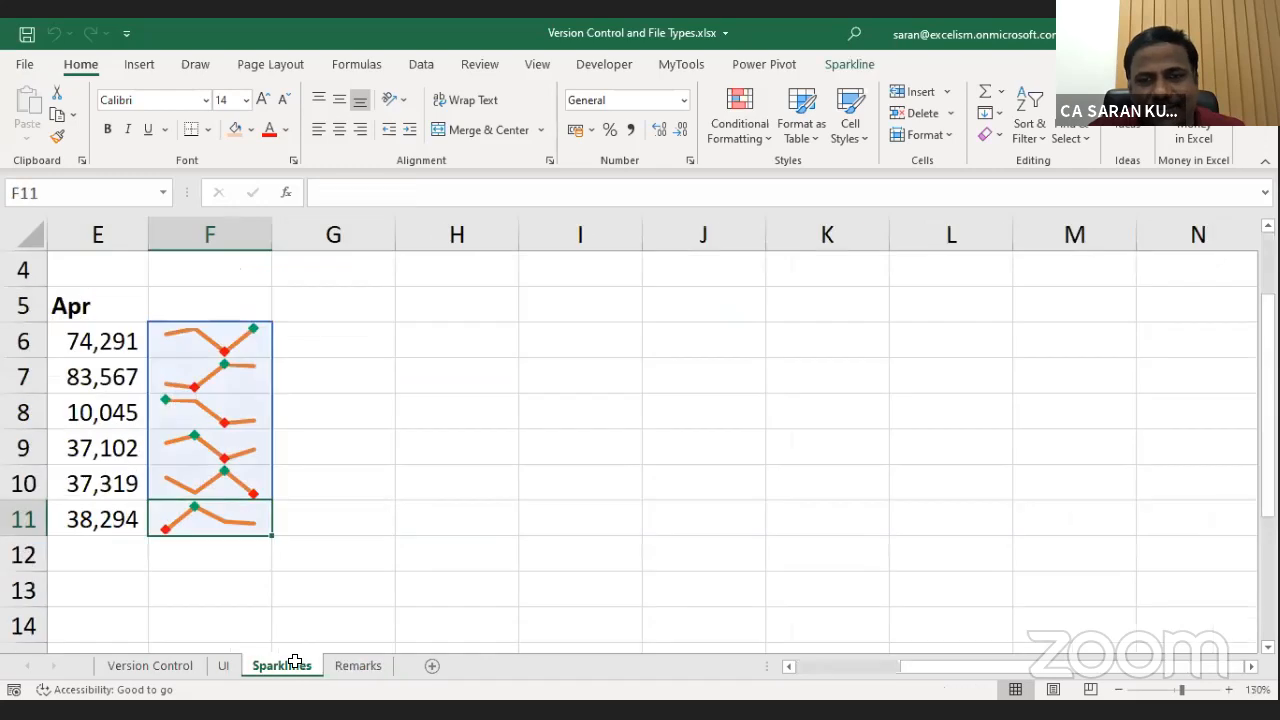
key(ctrl+Page_Up)
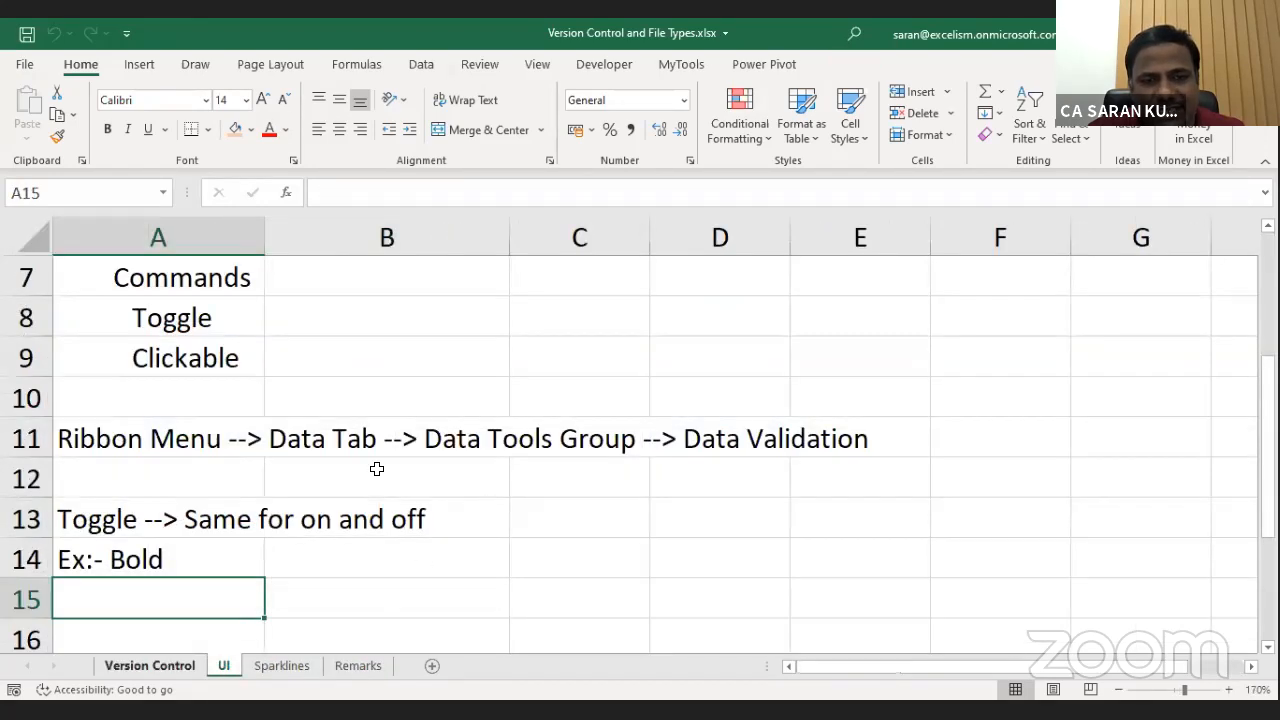
click(151, 660)
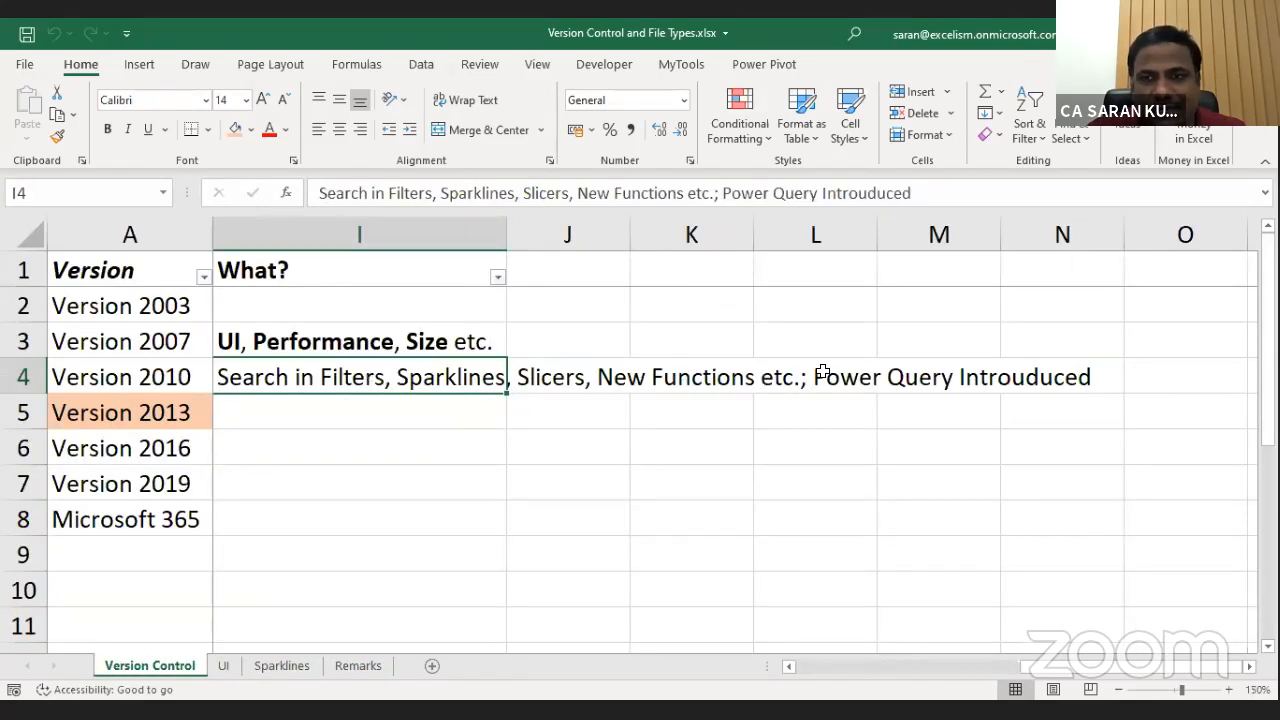
Correct the spelling of 'Introduced' in the Version 2010 note in I4.
key(F2)
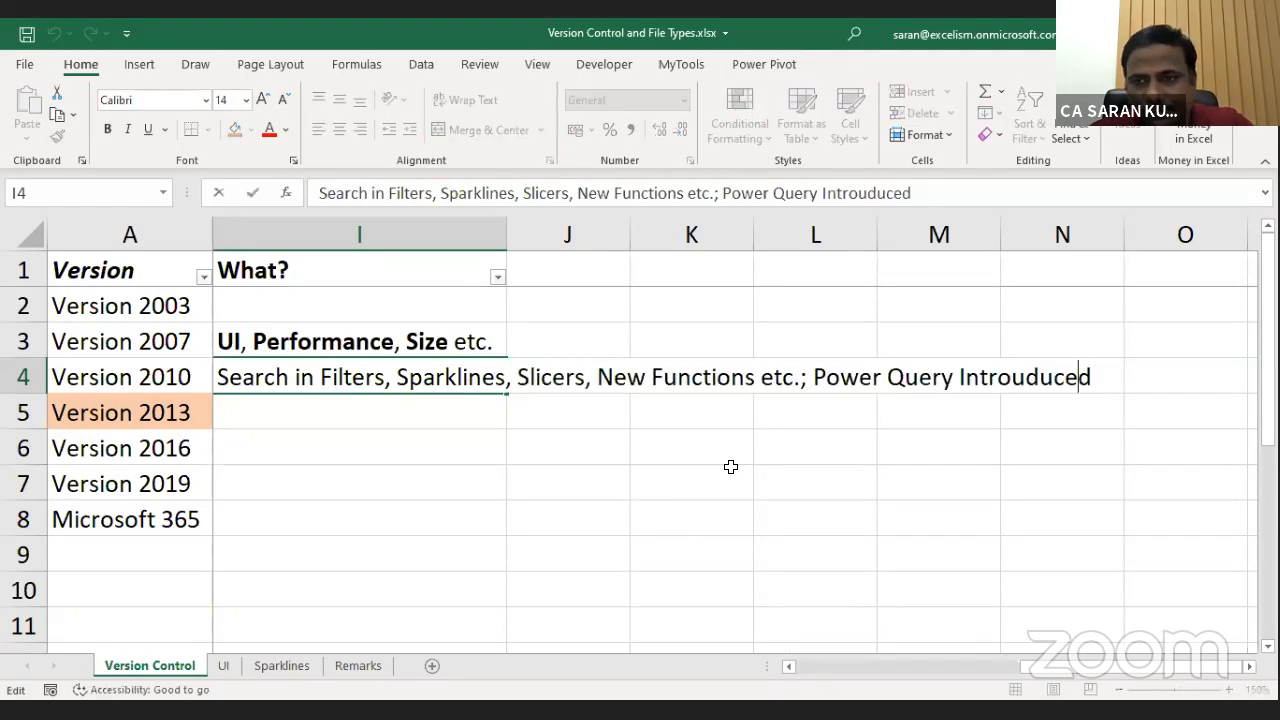
key(Left)
key(Left)
key(Left)
key(Left)
key(Left)
key(Left)
key(Left)
key(Right)
text(d)
key(Return)
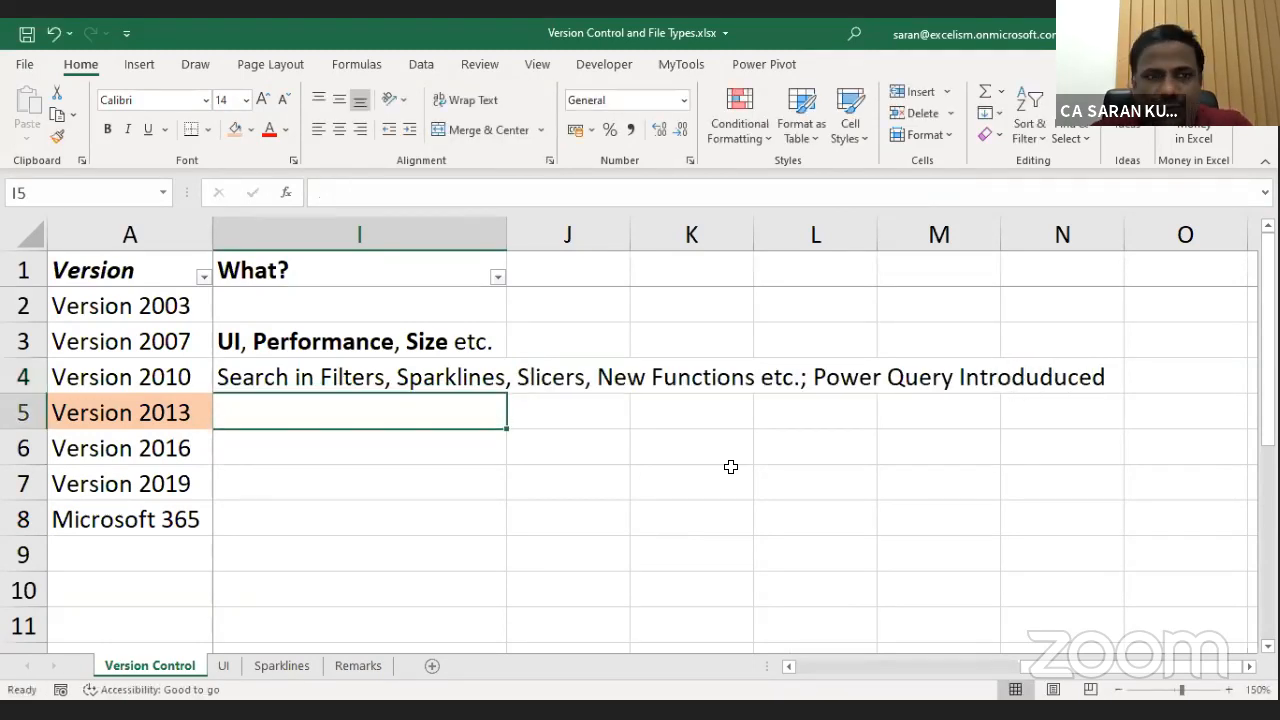
Enter 'Flash Fill, Relationships in Pivot Table, Timelines in Pivot Tables, Recommended Charts, New Functions etc.' in I5.
click(104, 410)
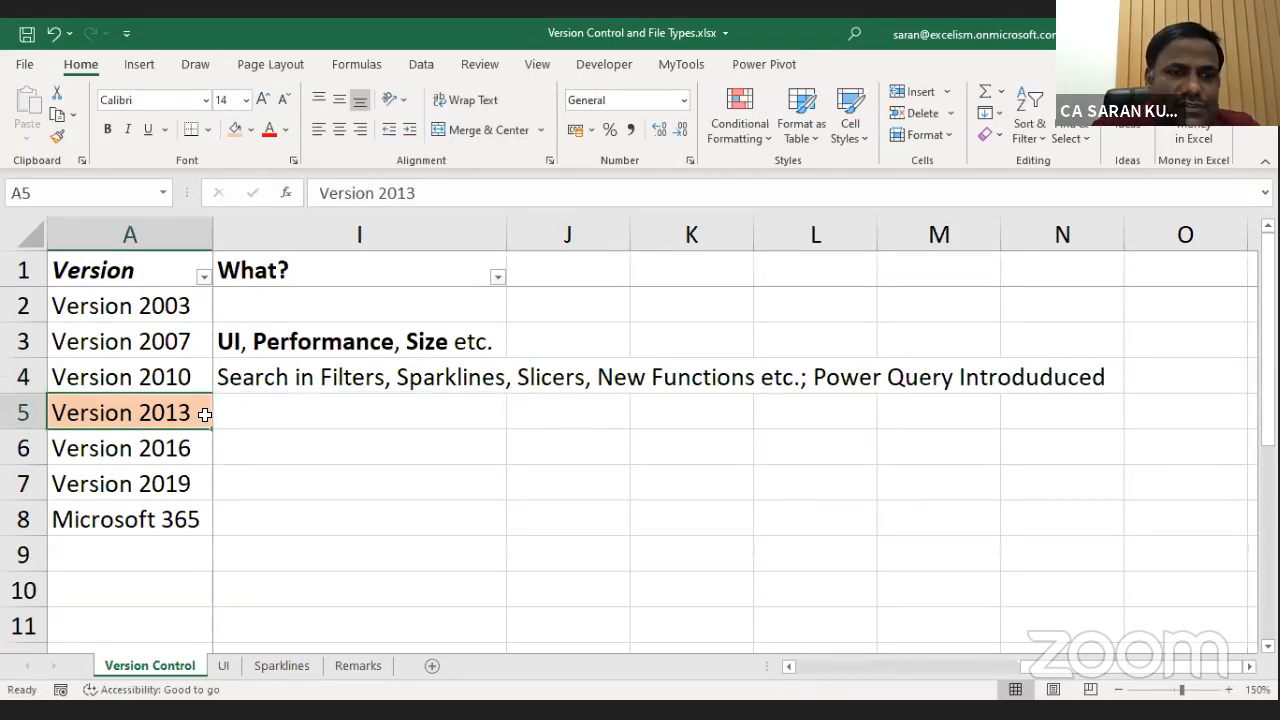
click(275, 409)
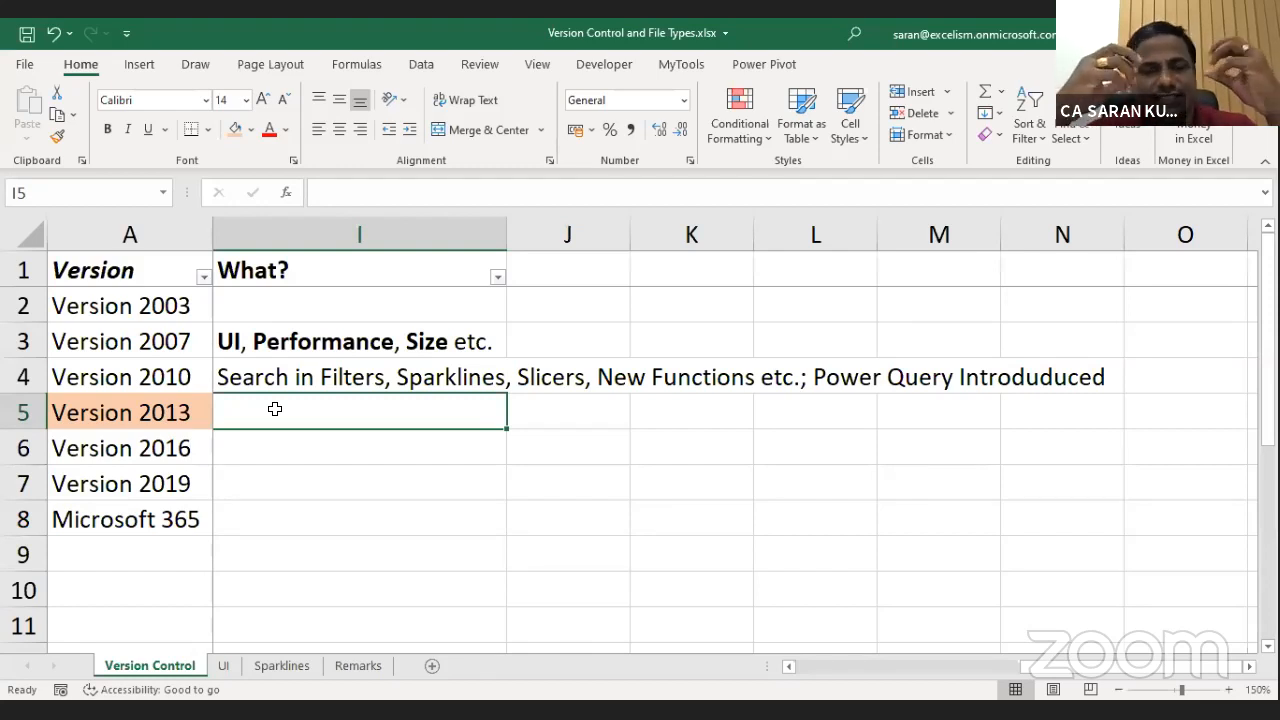
text(S)
key(BackSpace)
key(BackSpace)
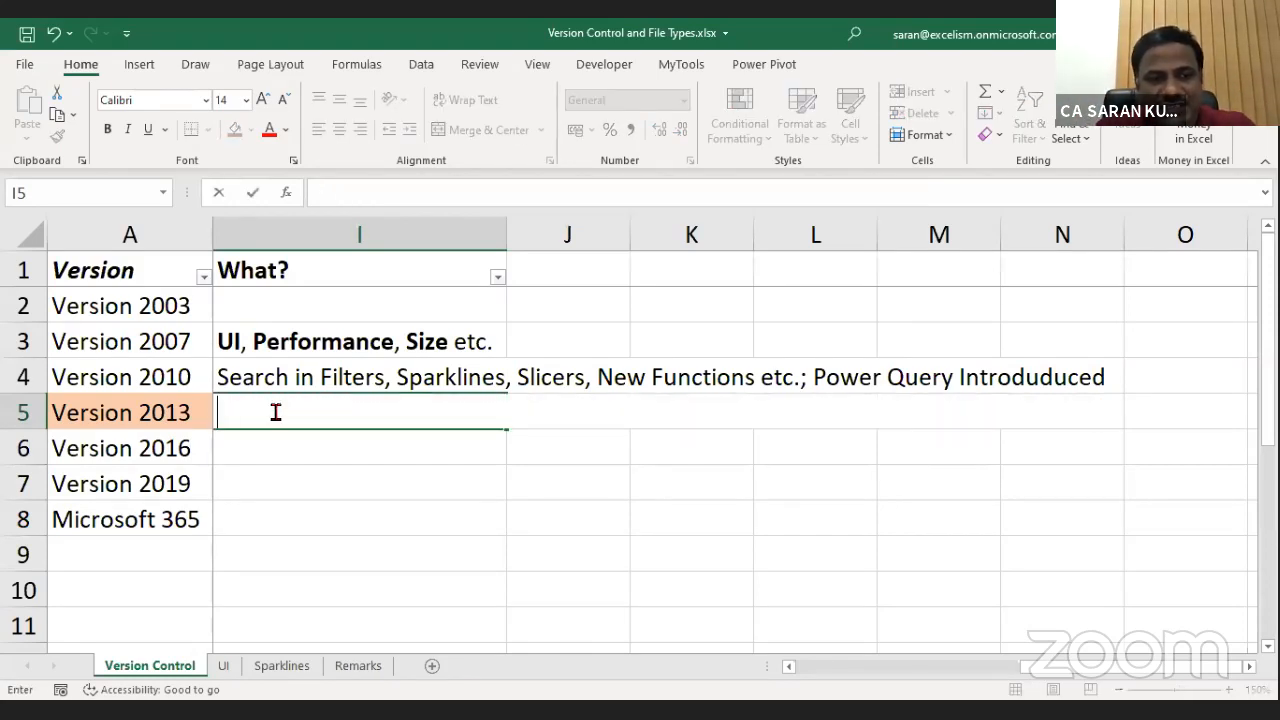
text(Flash Fill)
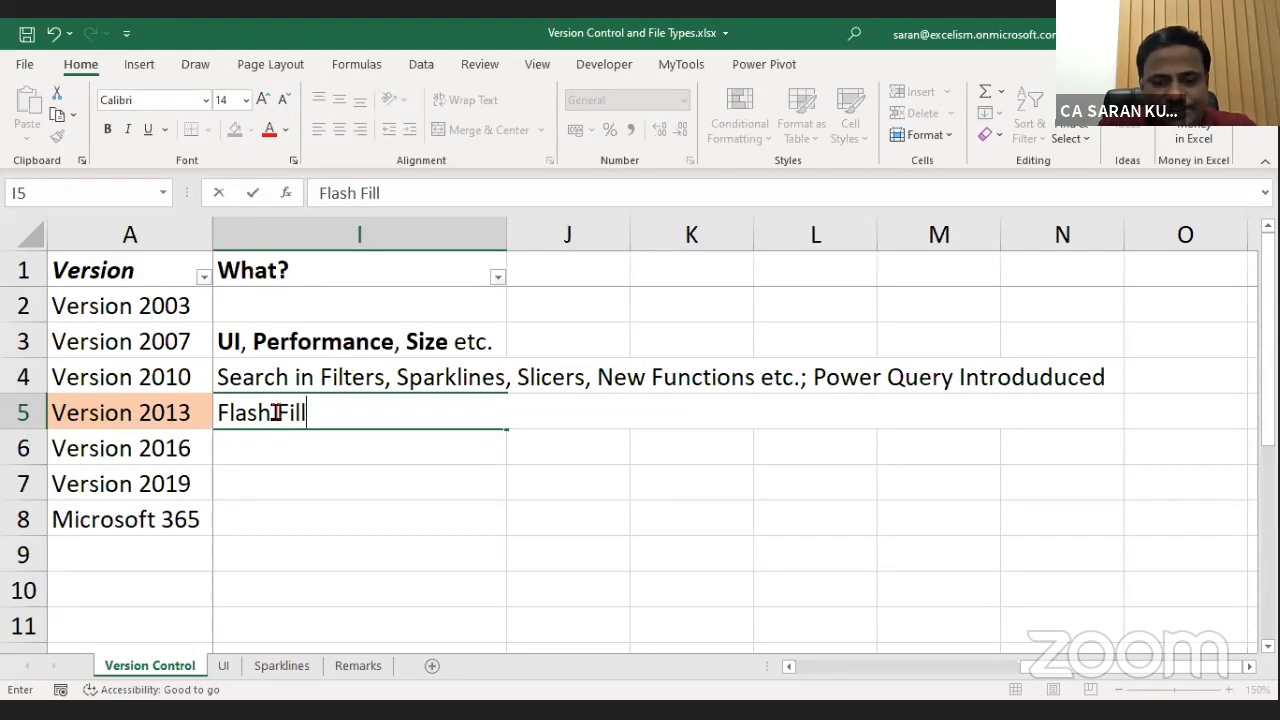
text(, R)
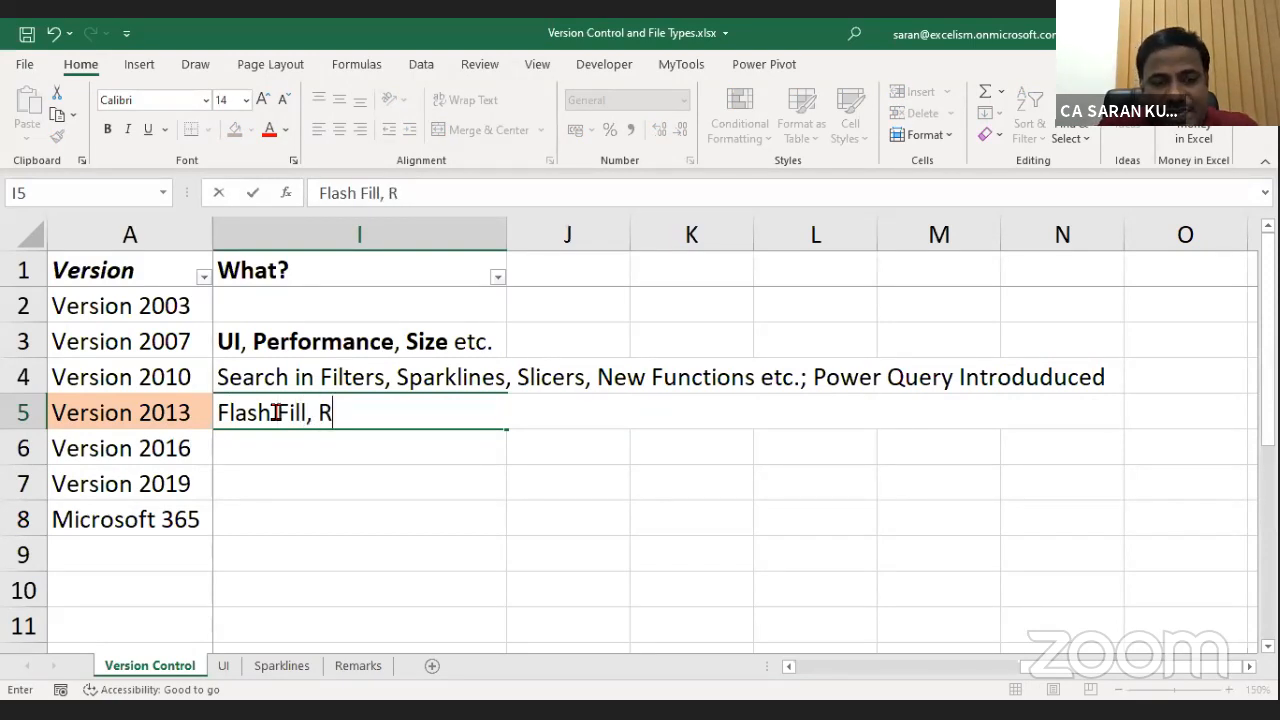
text(elations)
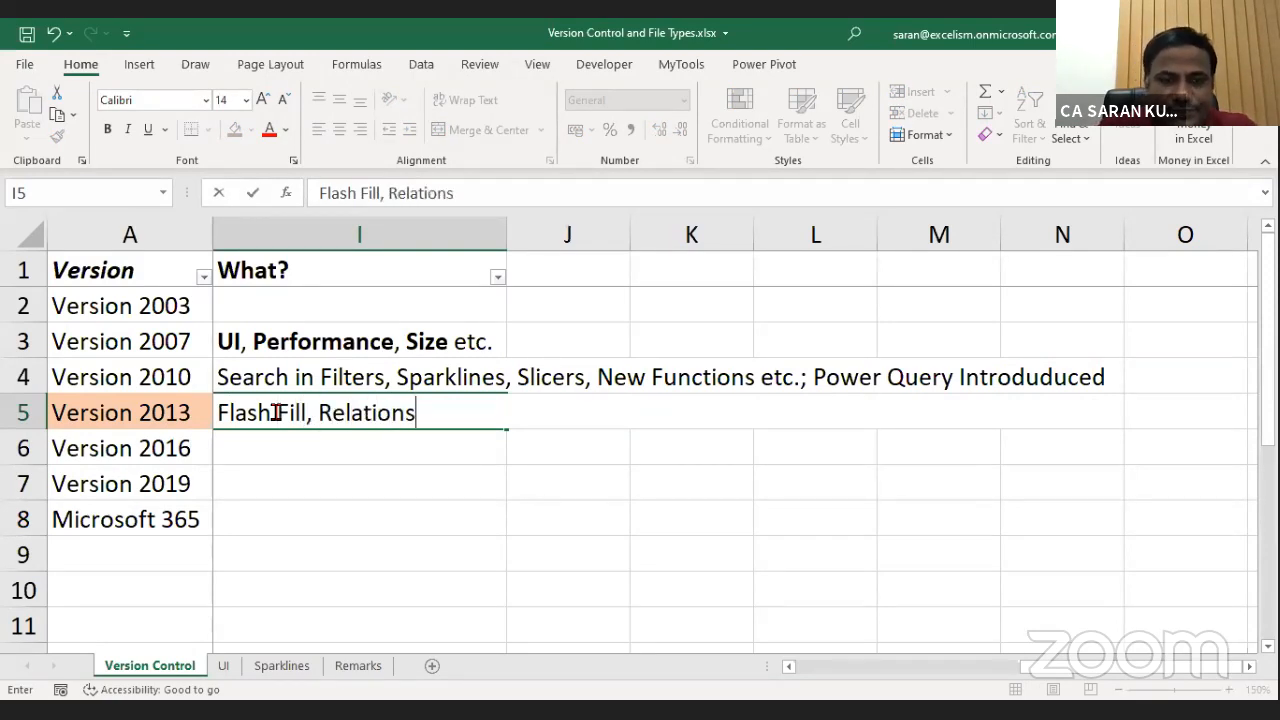
text(hips in )
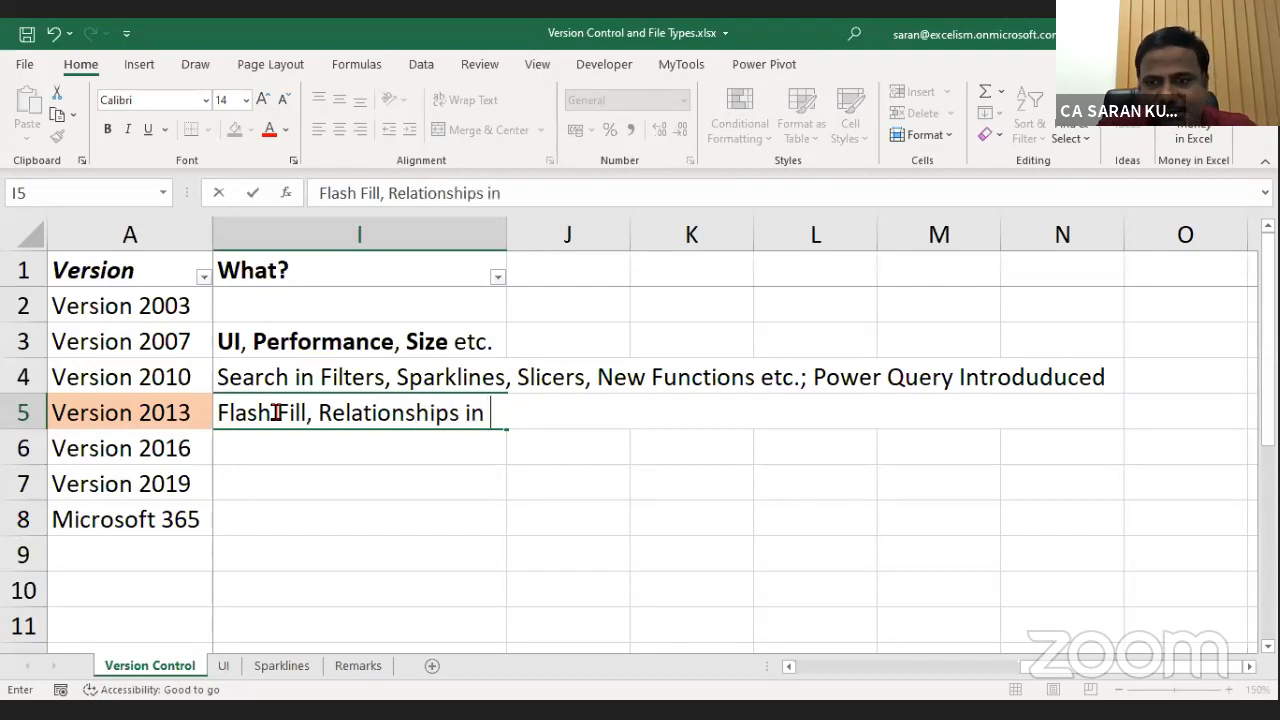
text(Pivot Table,)
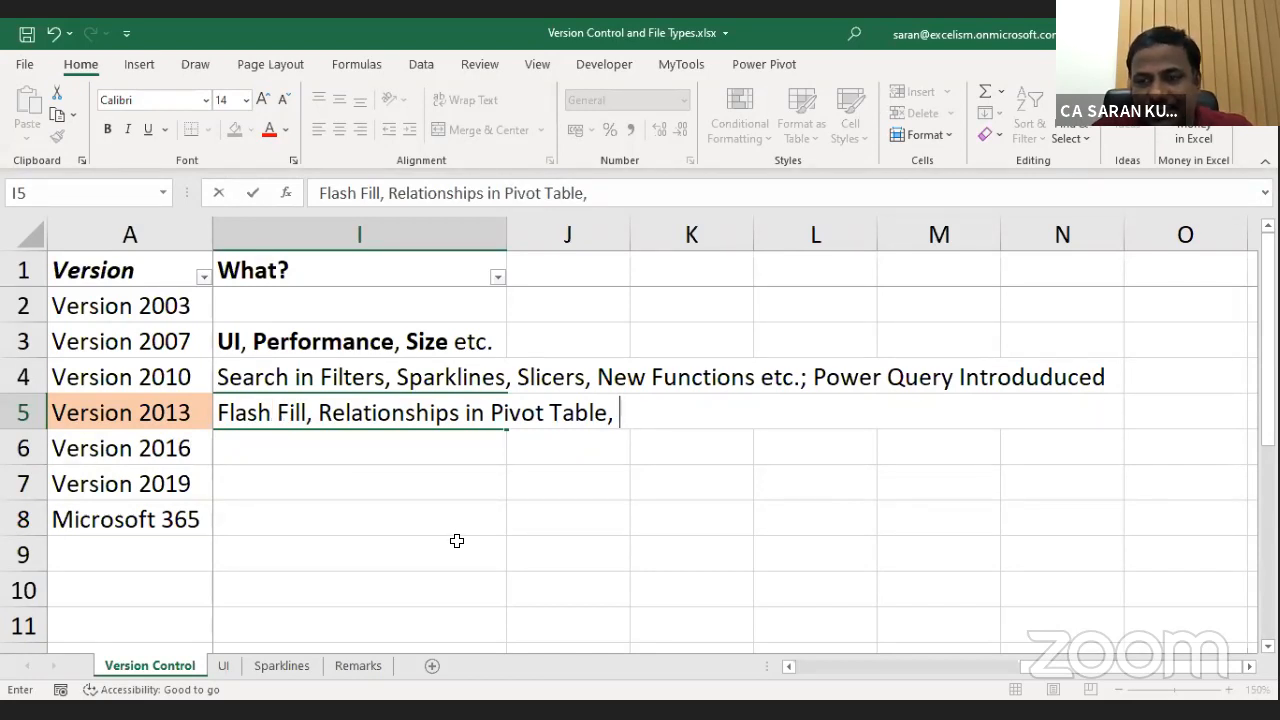
text(Timelines i)
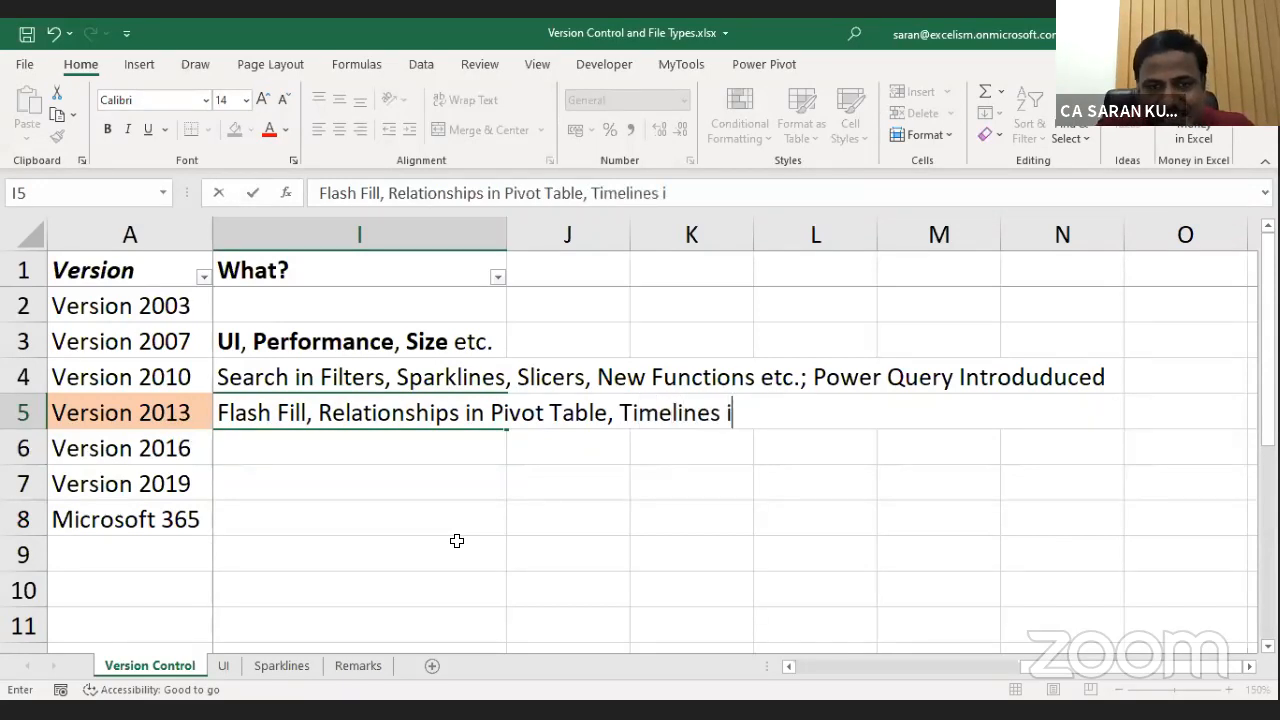
text(n Pivot Tables)
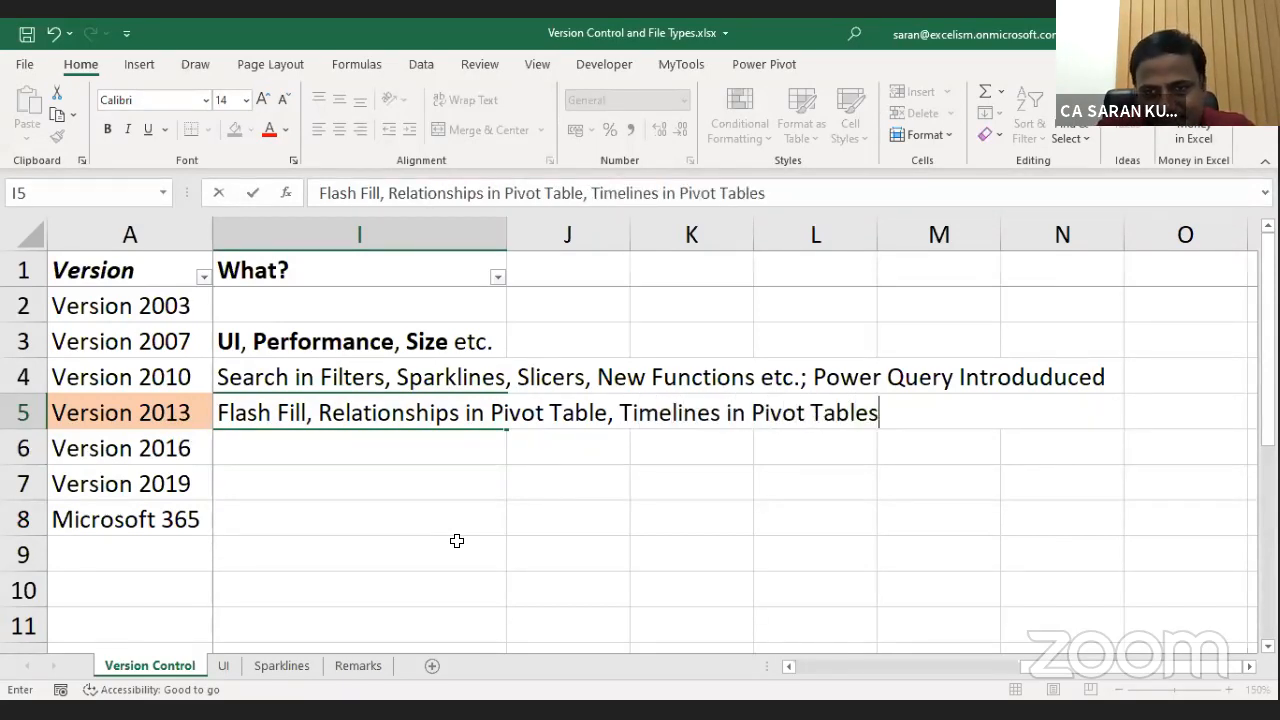
text(, Reco)
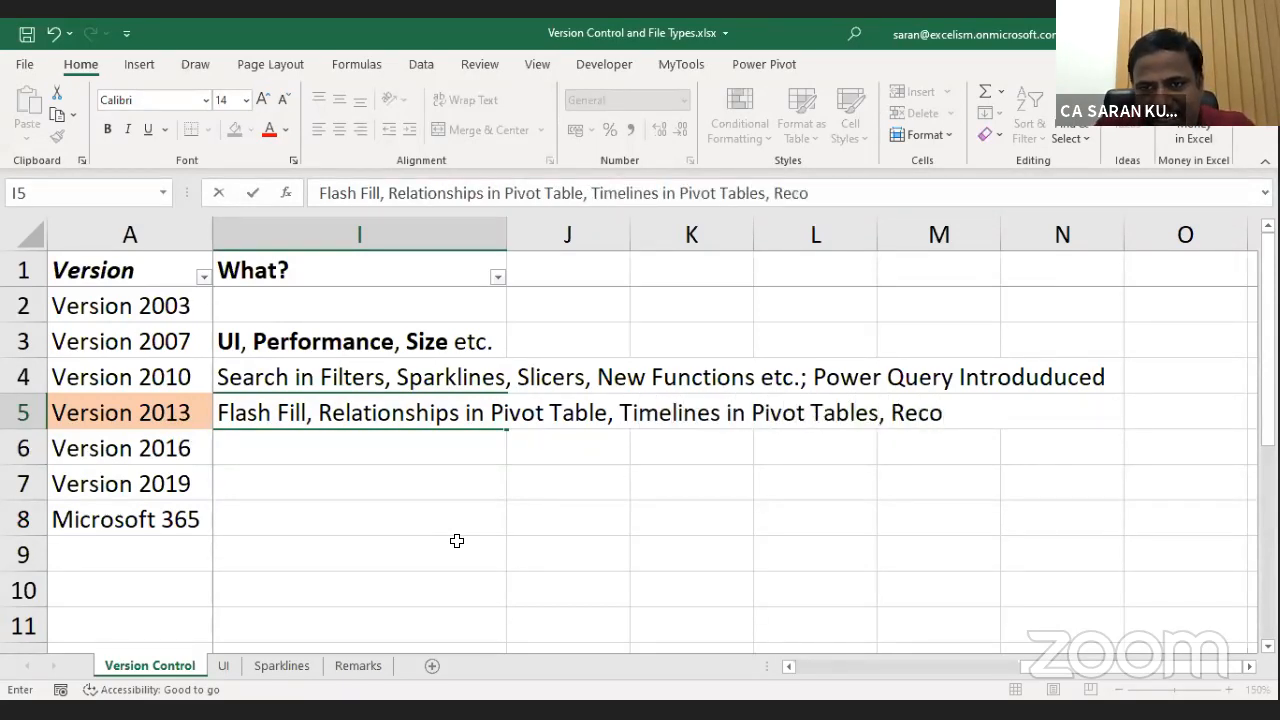
text(mmended Char)
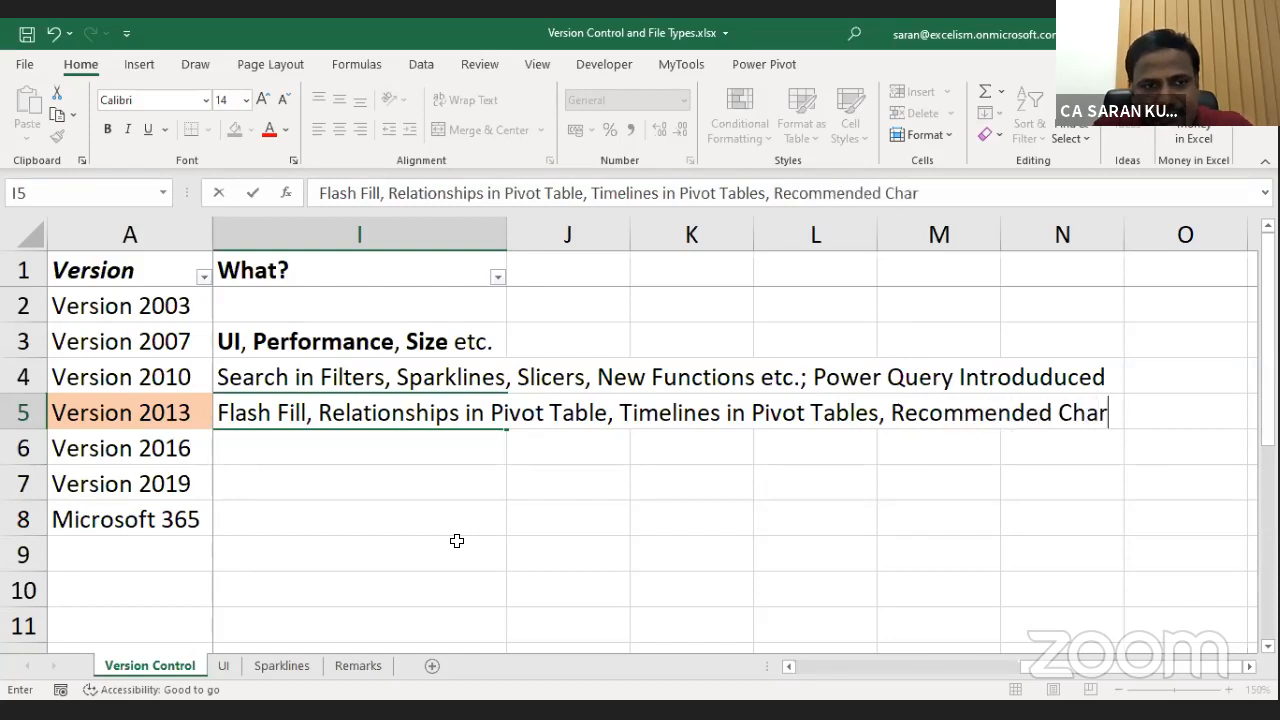
text(ts etc)
key(BackSpace)
key(BackSpace)
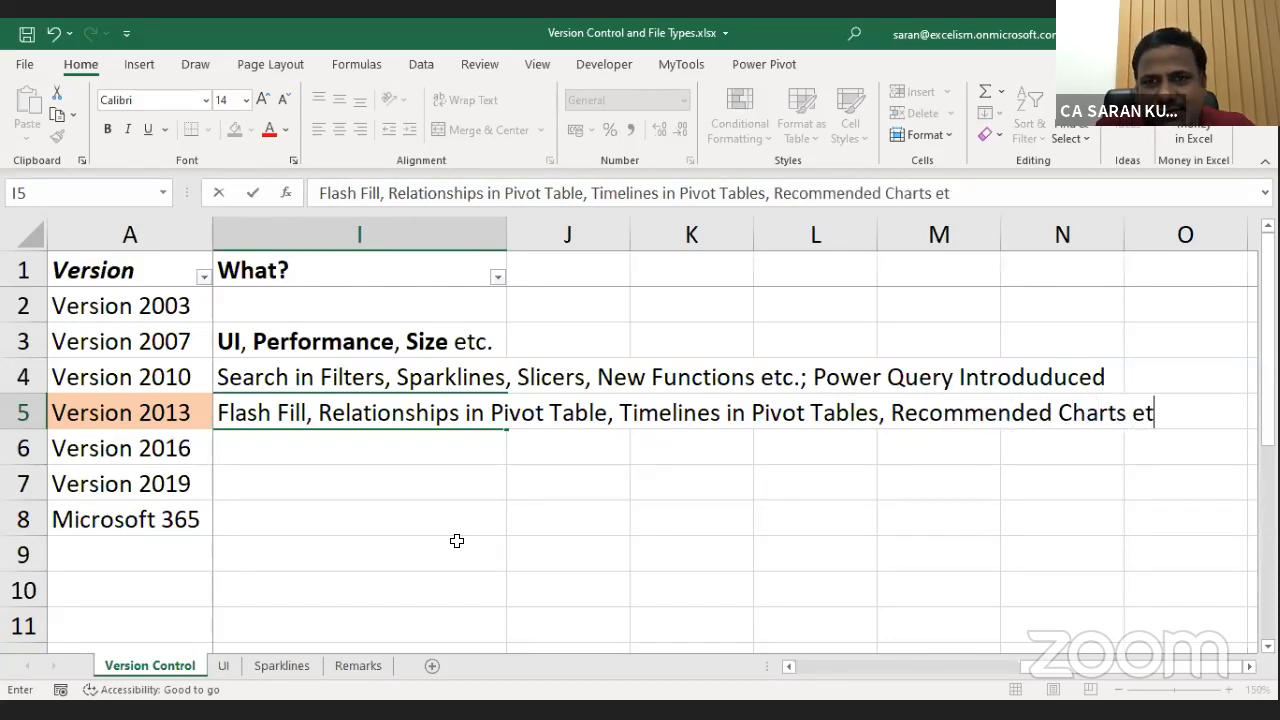
key(BackSpace)
key(BackSpace)
text(, New )
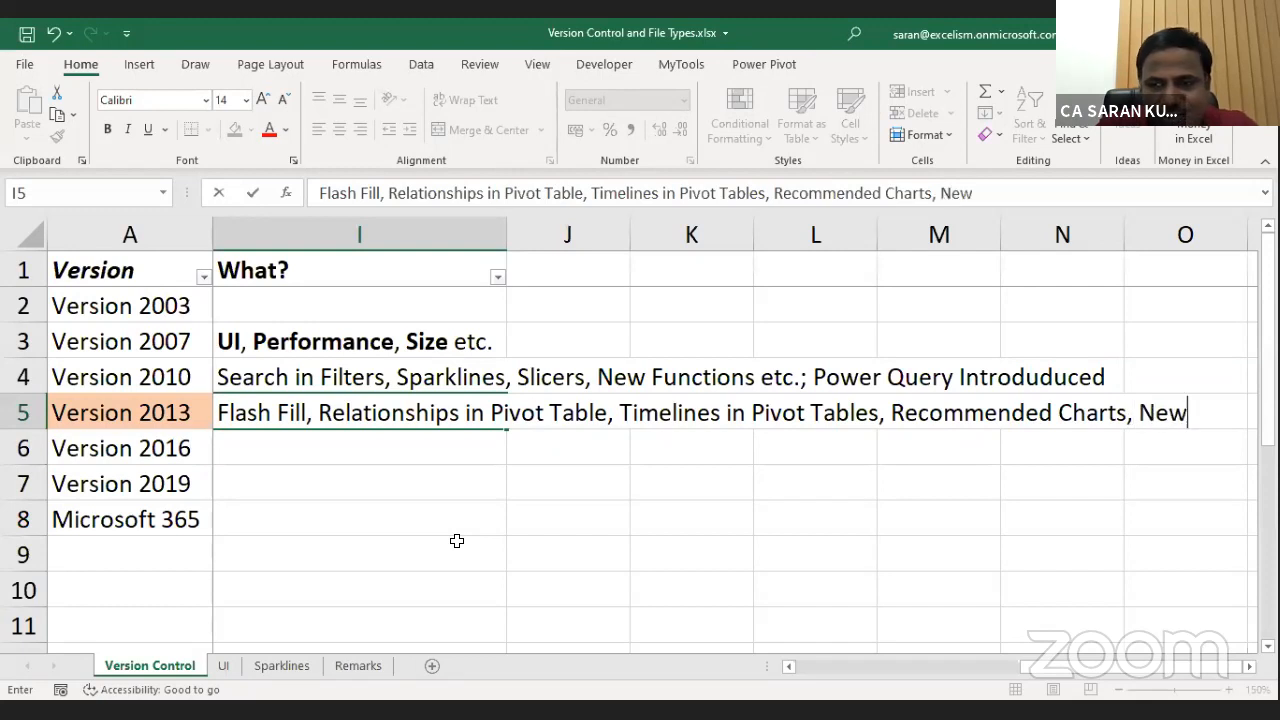
text(Functions etc.)
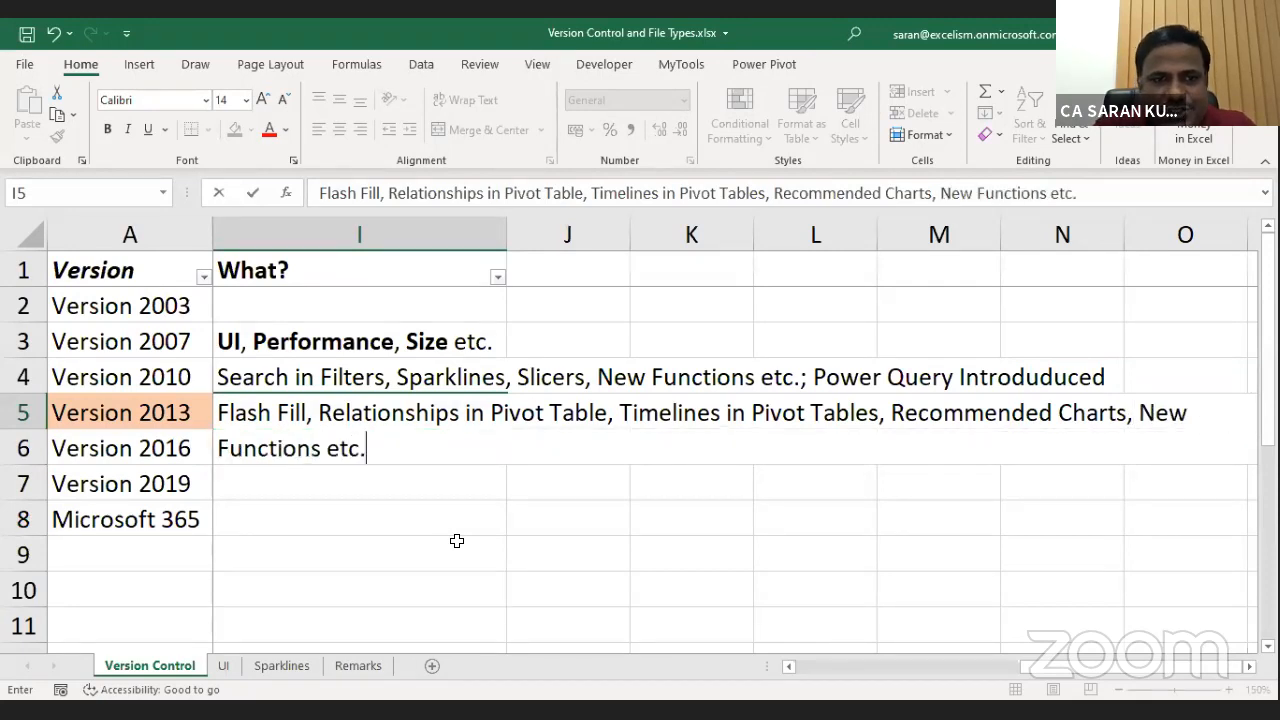
key(Return)
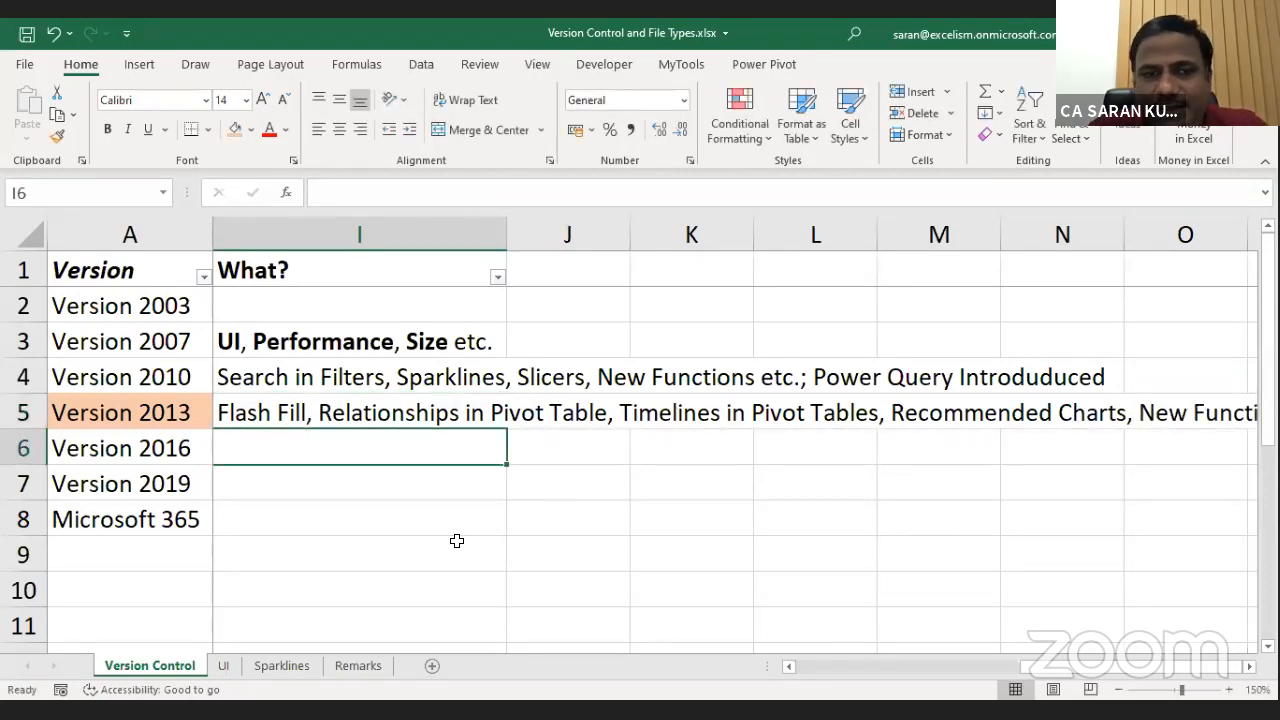
On the UI sheet, enter the first person's full name in A16.
key(ctrl+Page_Down)
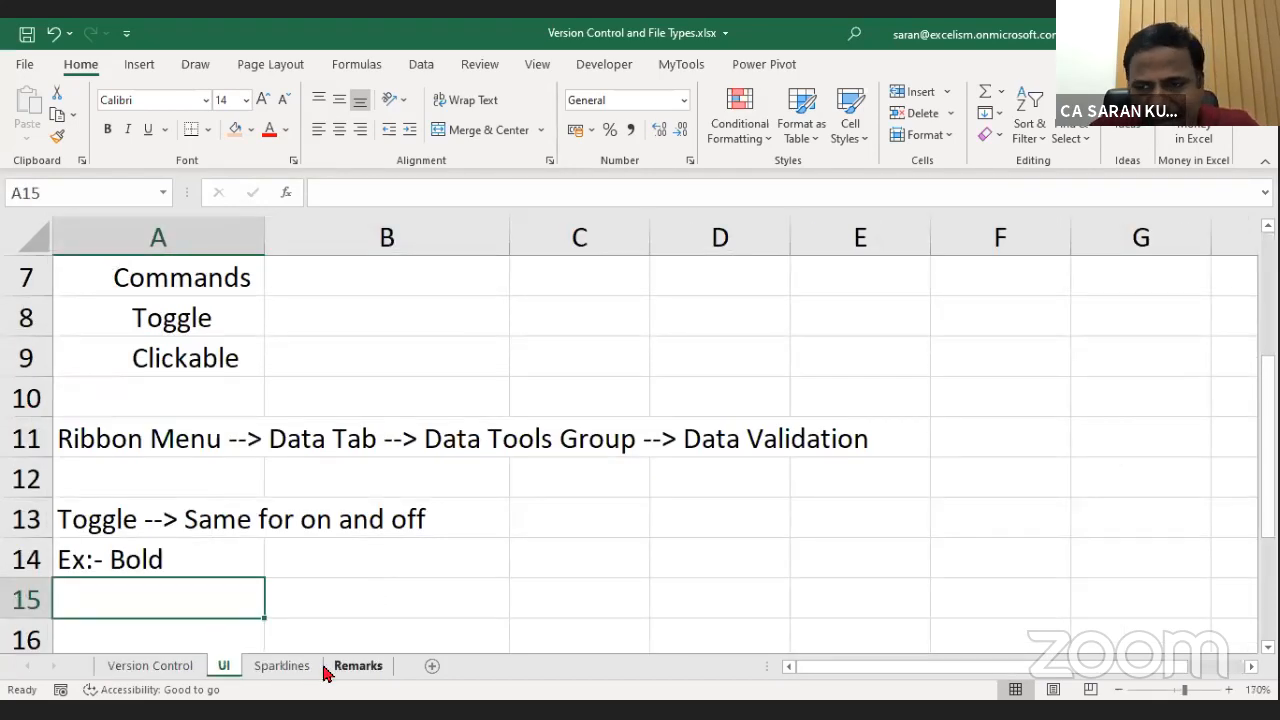
key(Right)
key(Left)
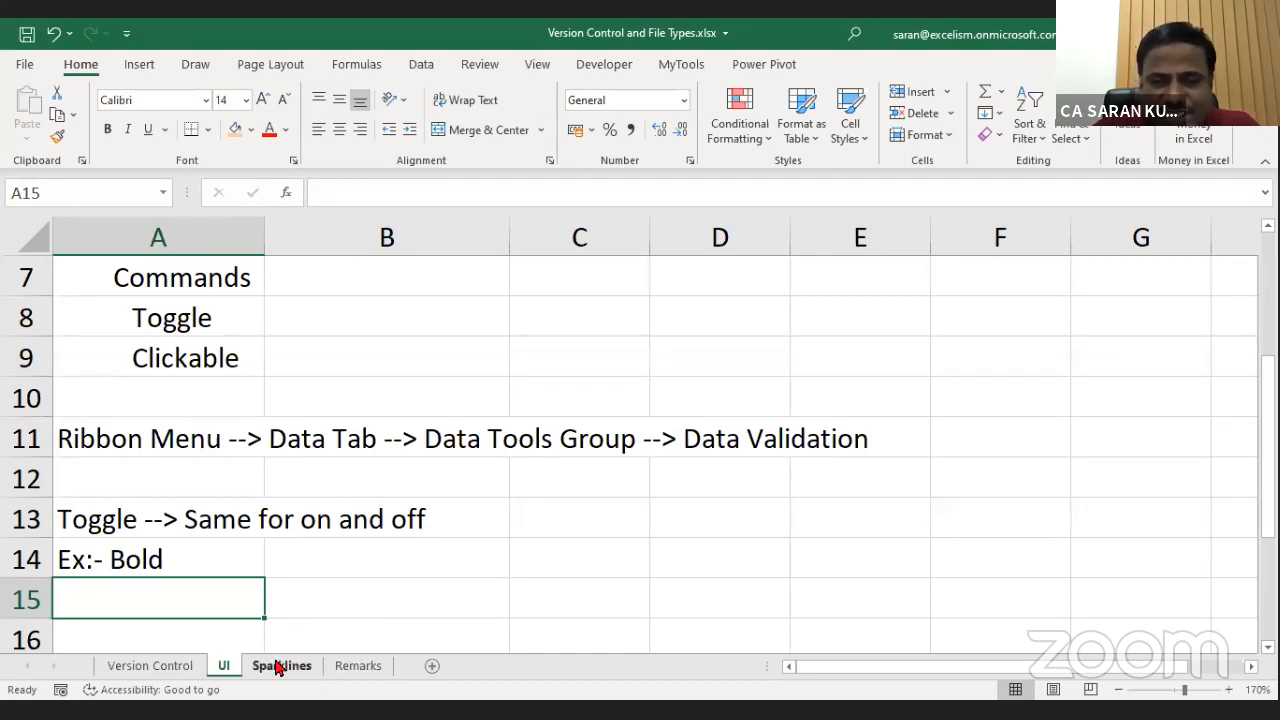
key(Down)
key(Down)
key(Down)
key(Down)
key(Up)
key(Up)
key(Up)
key(Down)
key(Down)
key(Down)
key(Down)
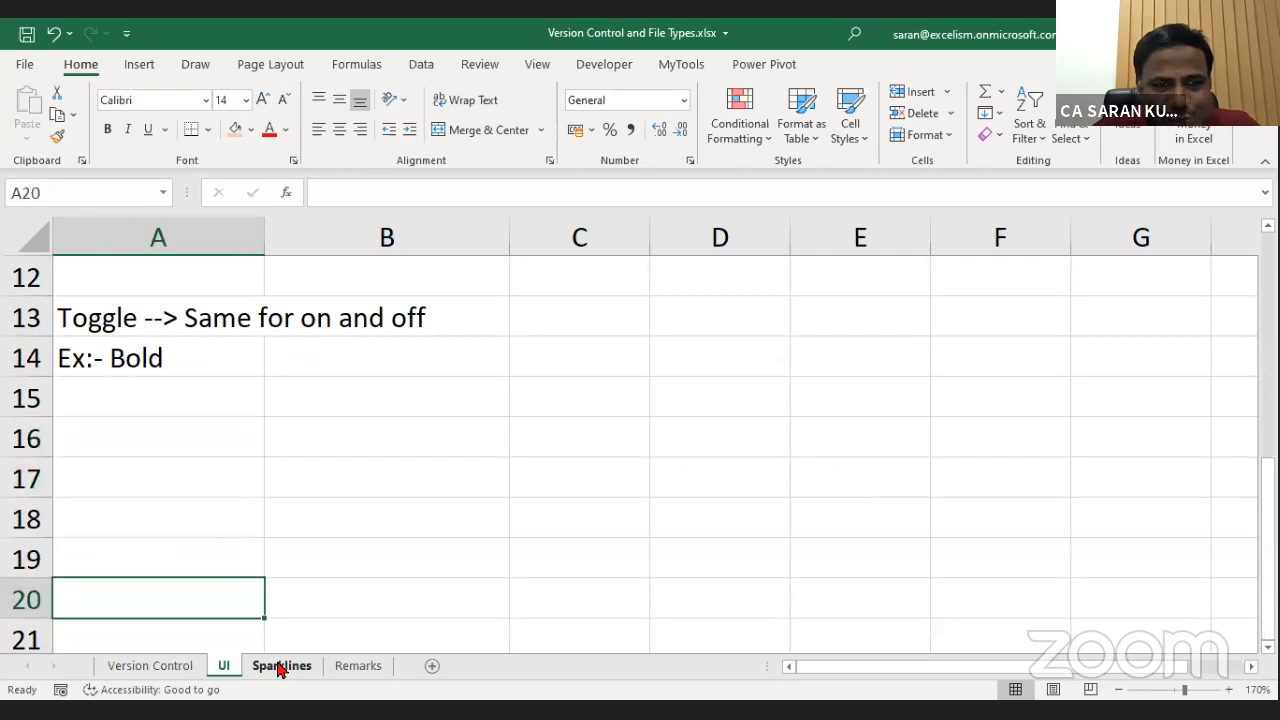
key(Down)
key(Down)
key(Down)
key(Up)
key(Up)
key(Up)
key(Up)
key(Up)
key(Up)
key(Up)
key(Up)
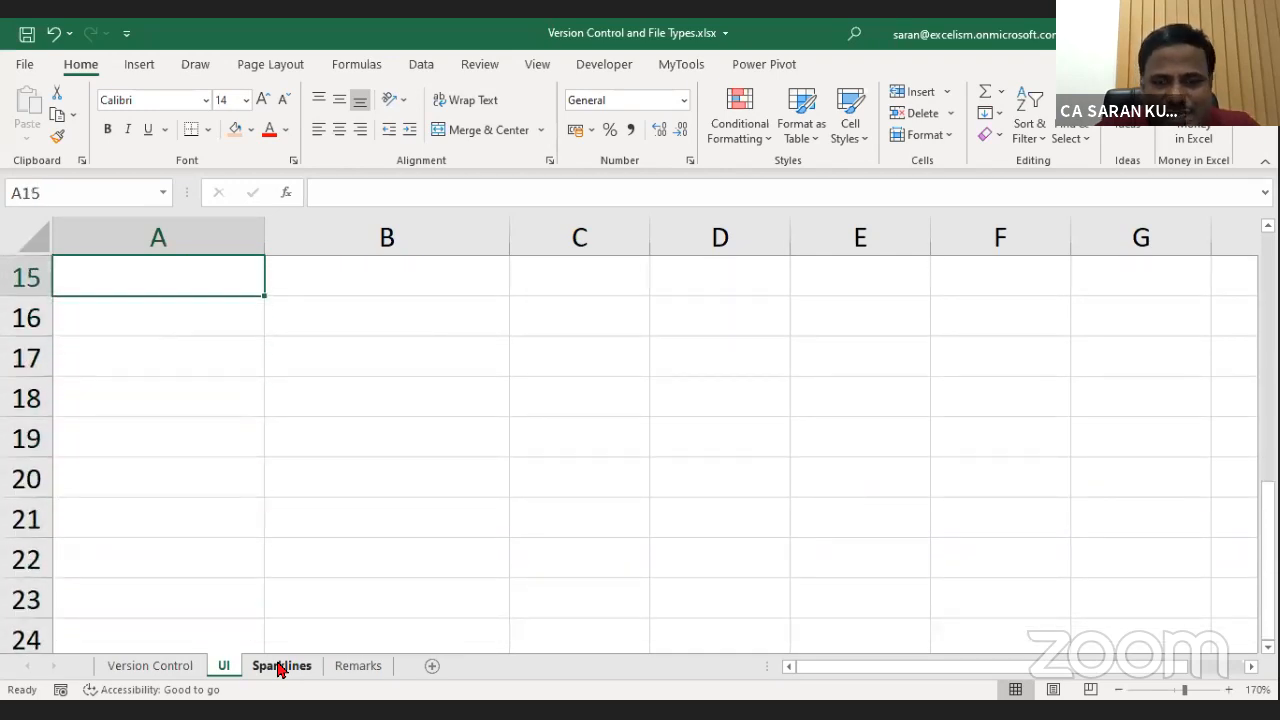
key(Down)
text(Saa)
key(BackSpace)
text(ran )
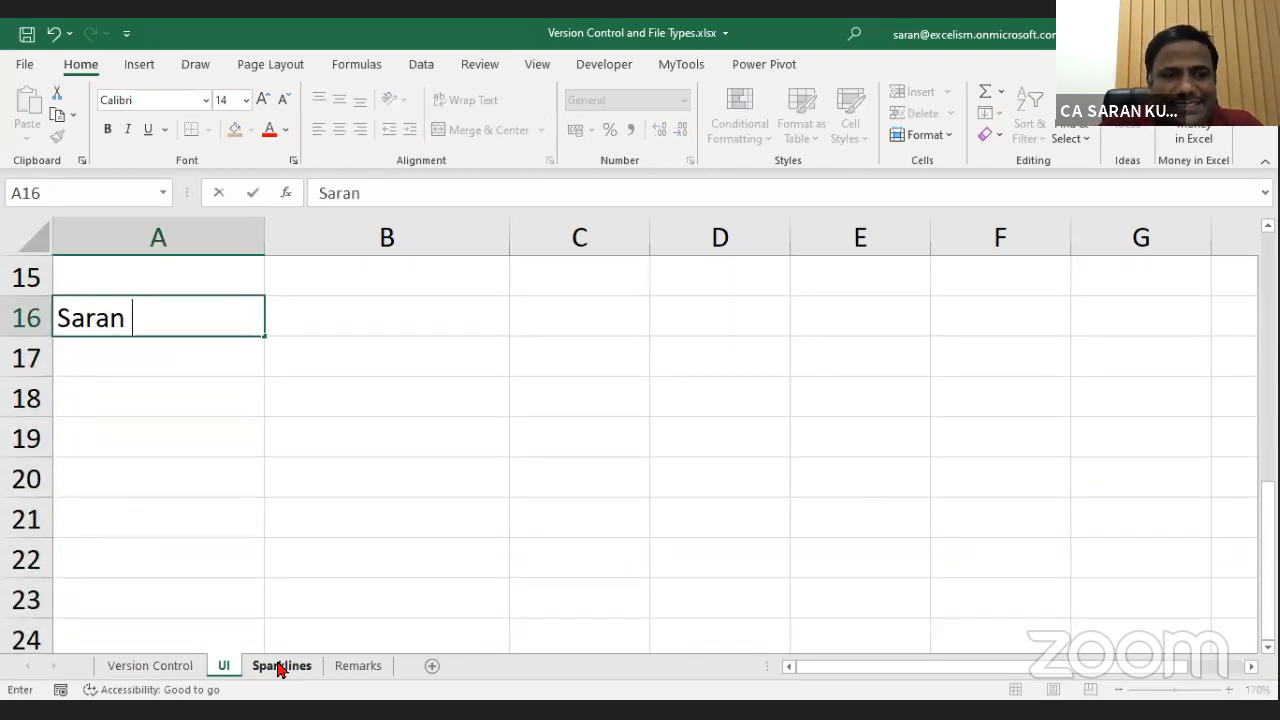
text(Kumar)
key(Return)
Enter the second and third people's full names in A17 and A18.
text(Rv)
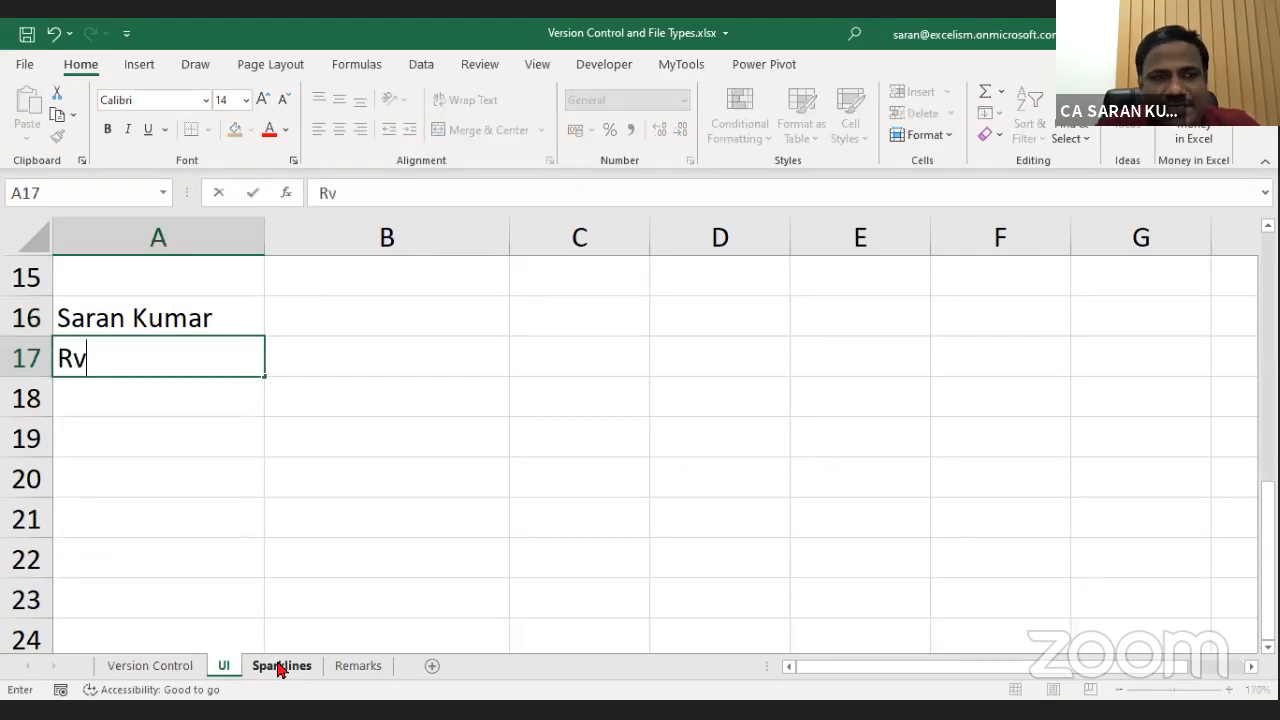
key(BackSpace)
text(avi Kishore)
key(Return)
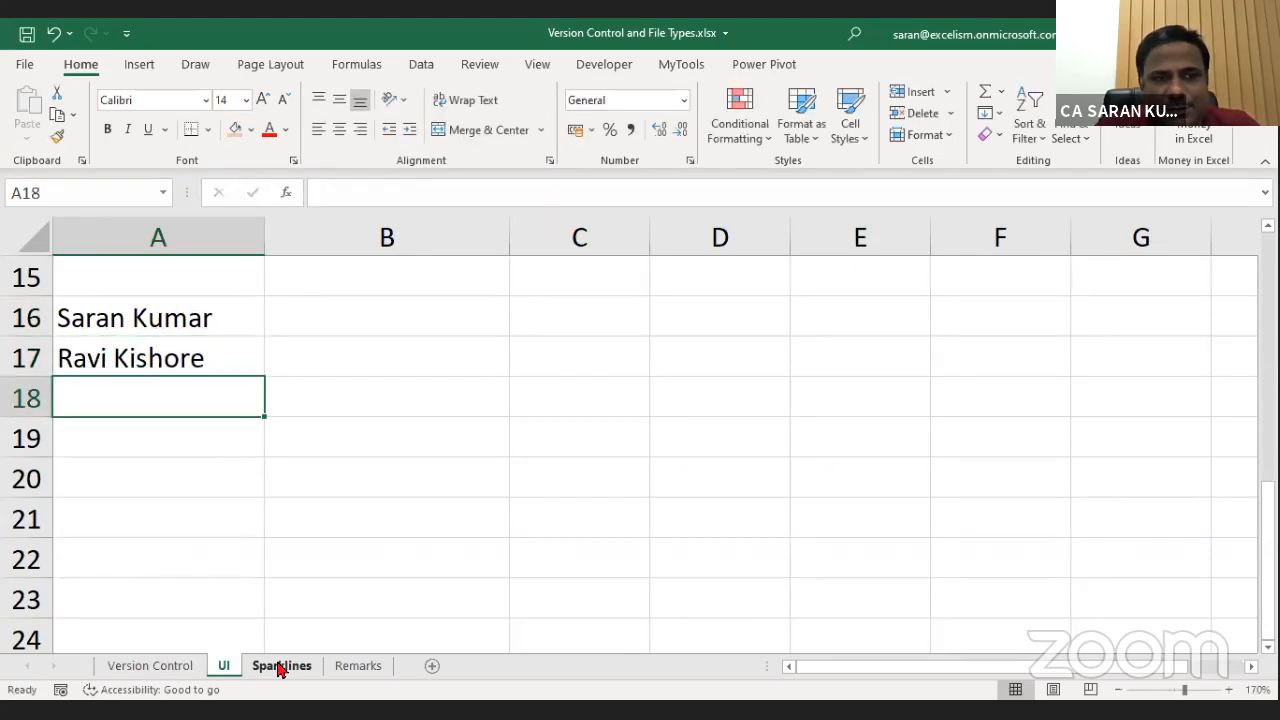
text(G)
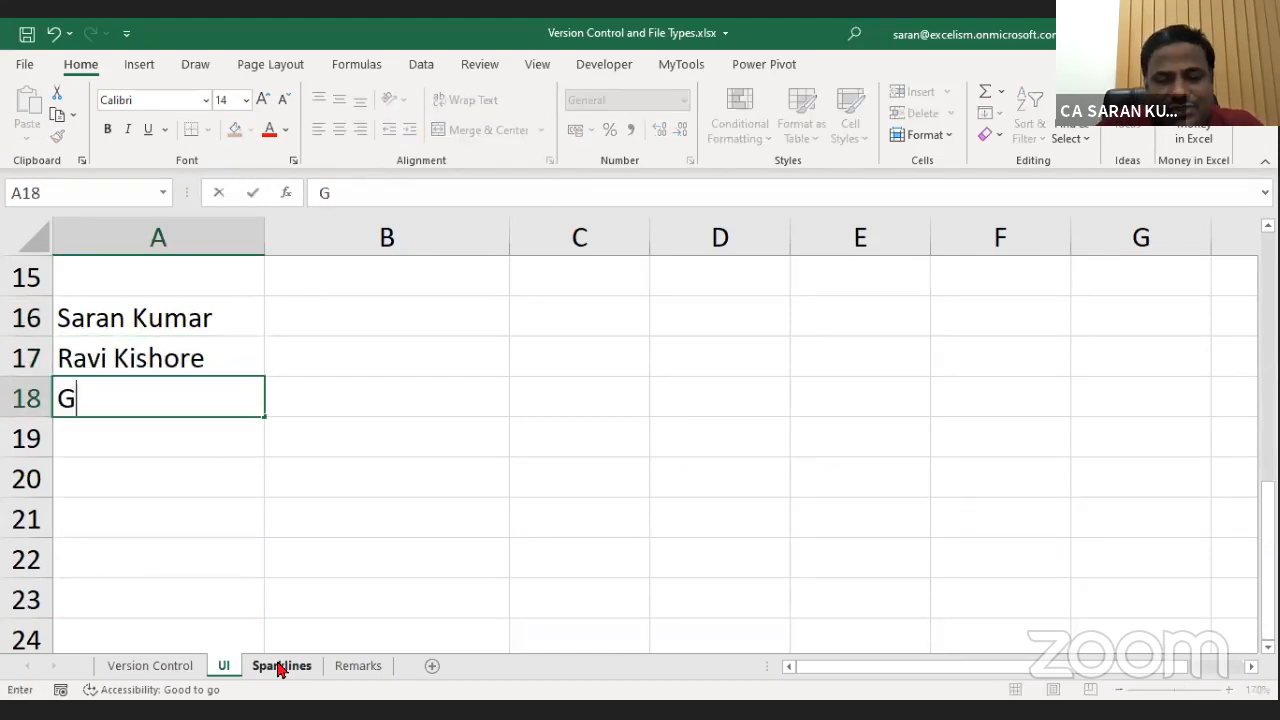
text( Srinivas Rao)
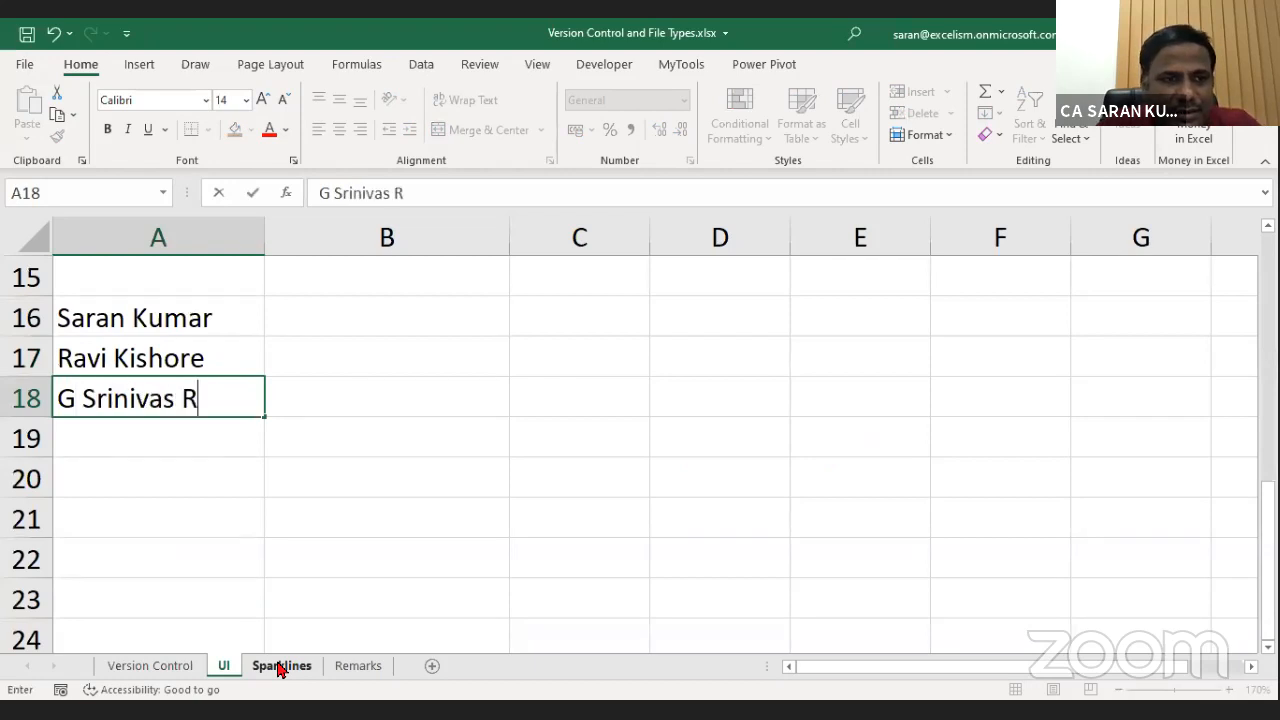
key(Return)
Trim the end of the third name in A18.
key(Up)
key(F2)
key(BackSpace)
key(BackSpace)
key(BackSpace)
key(BackSpace)
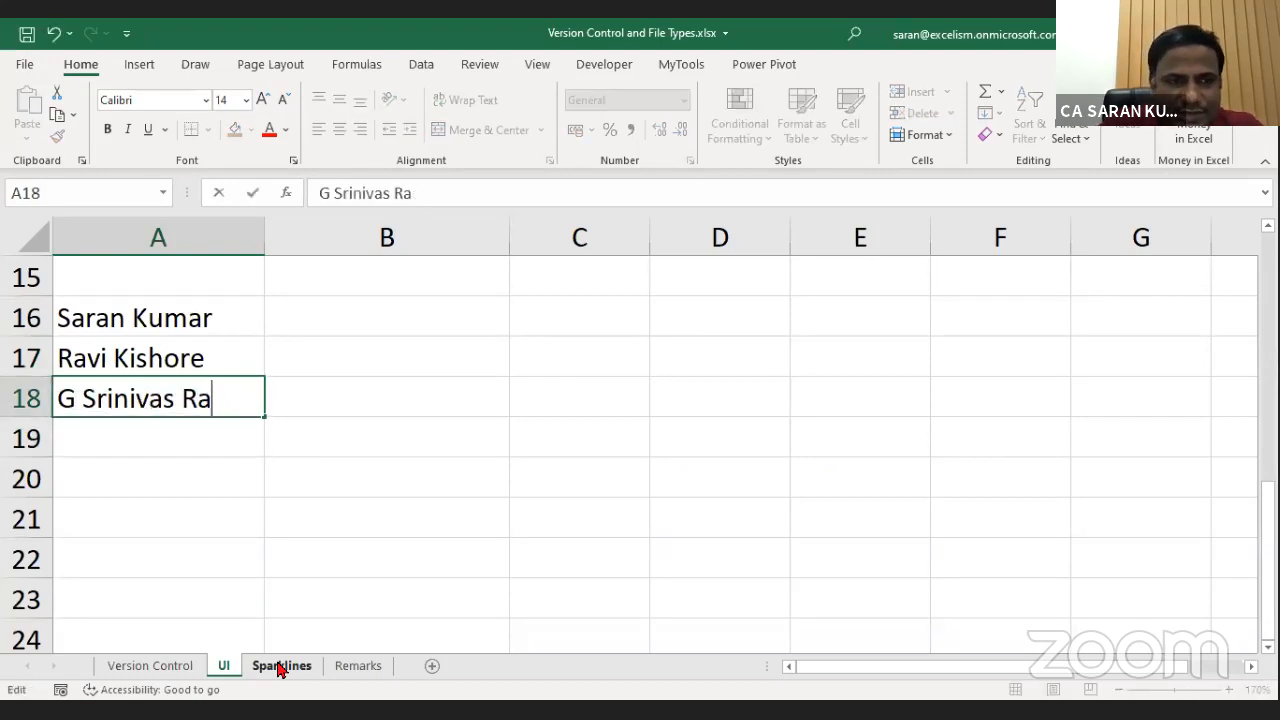
key(Return)
key(Up)
key(Up)
key(Up)
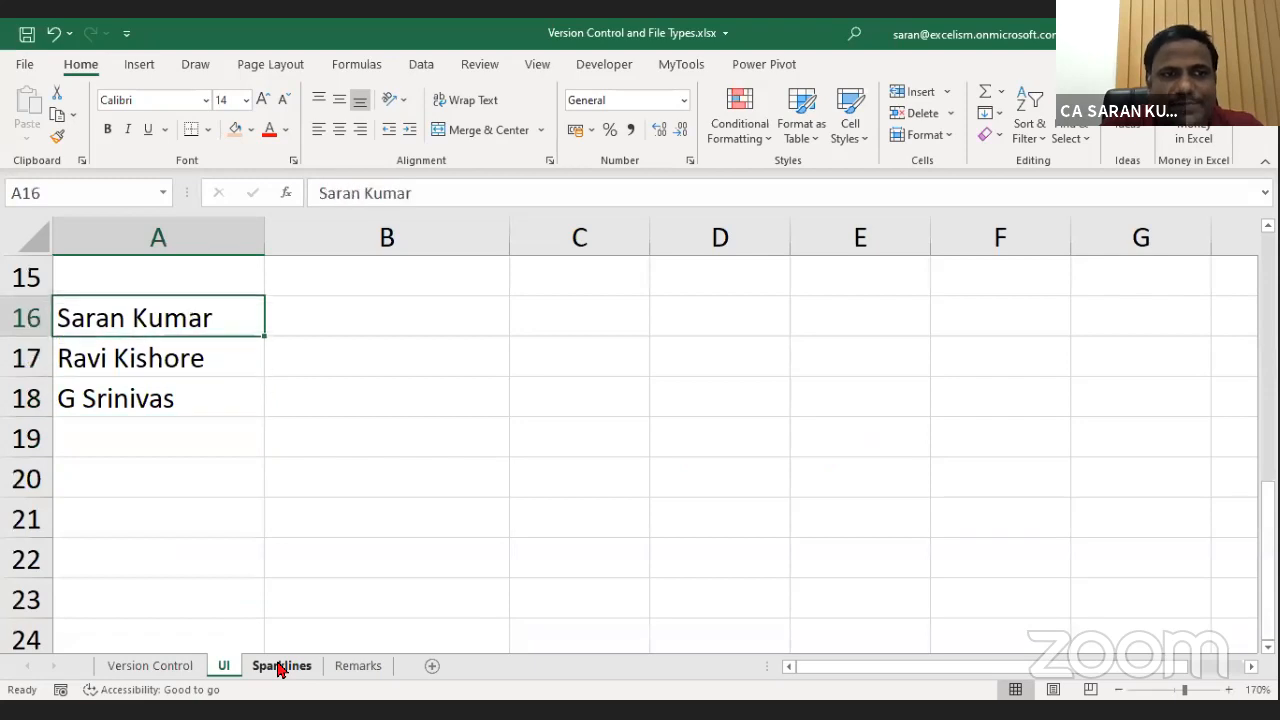
key(Right)
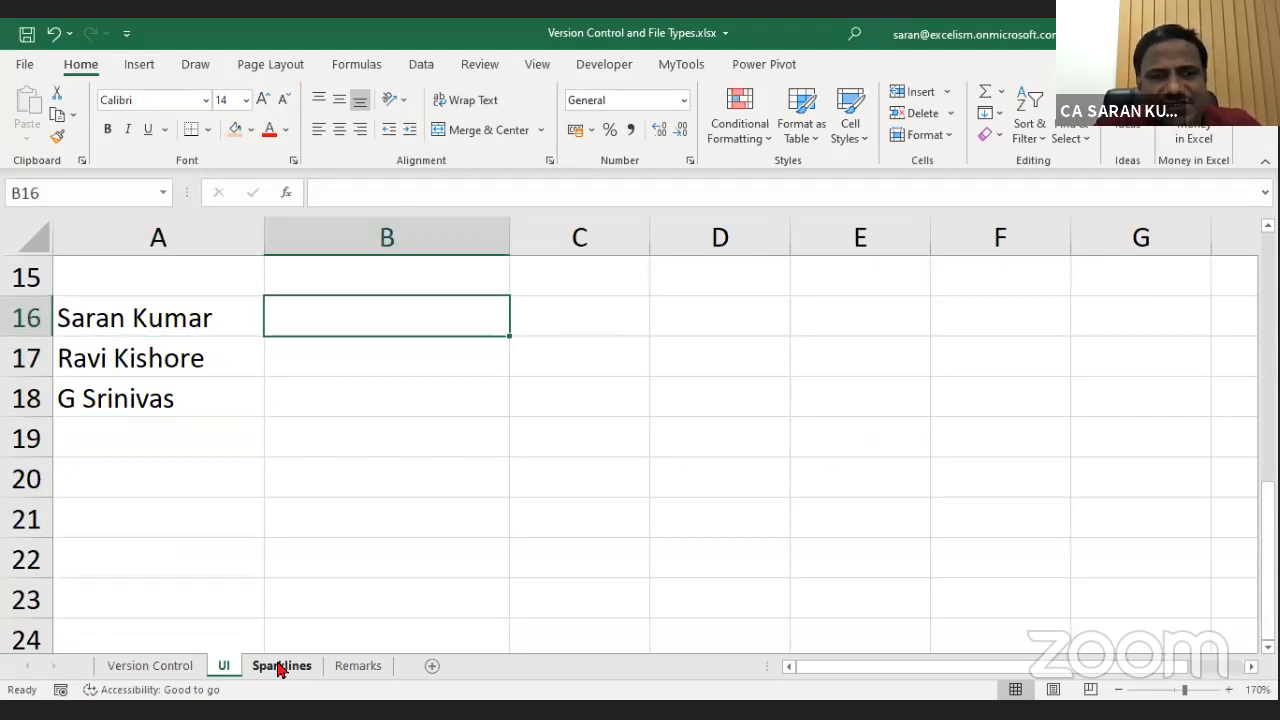
Enter =LEFT(A16,FIND(" ",A16)-1) in B16 to extract the first name.
text(Sara)
key(Escape)
text(=)
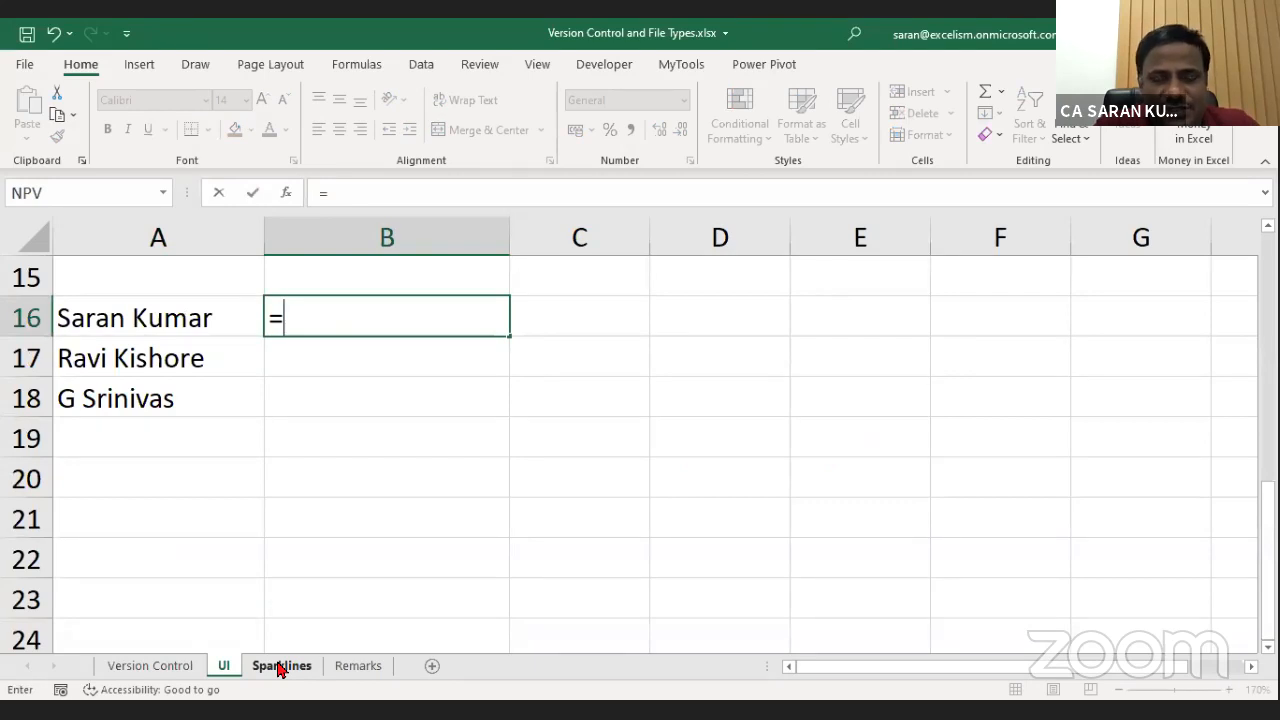
text(LEFT()
key(Left)
text(,f)
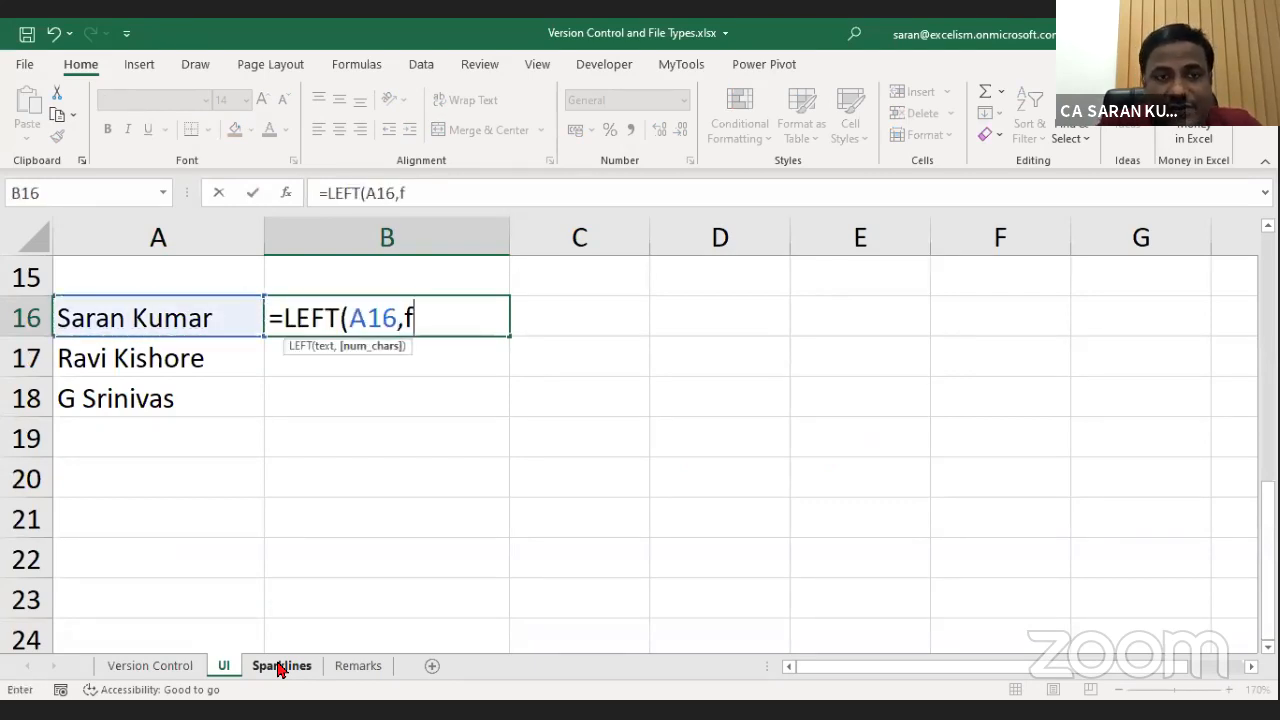
text(IND()
key(Left)
key(BackSpace)
key(BackSpace)
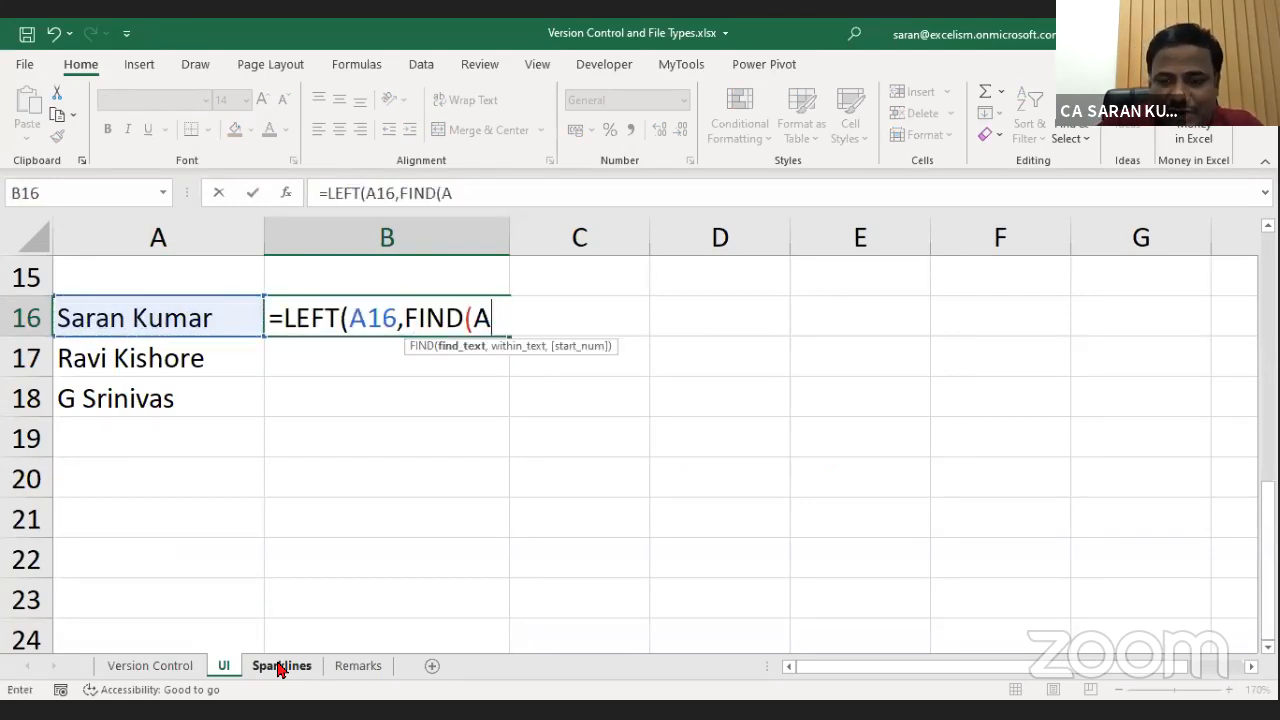
key(BackSpace)
text(" ")
text(,)
key(Left)
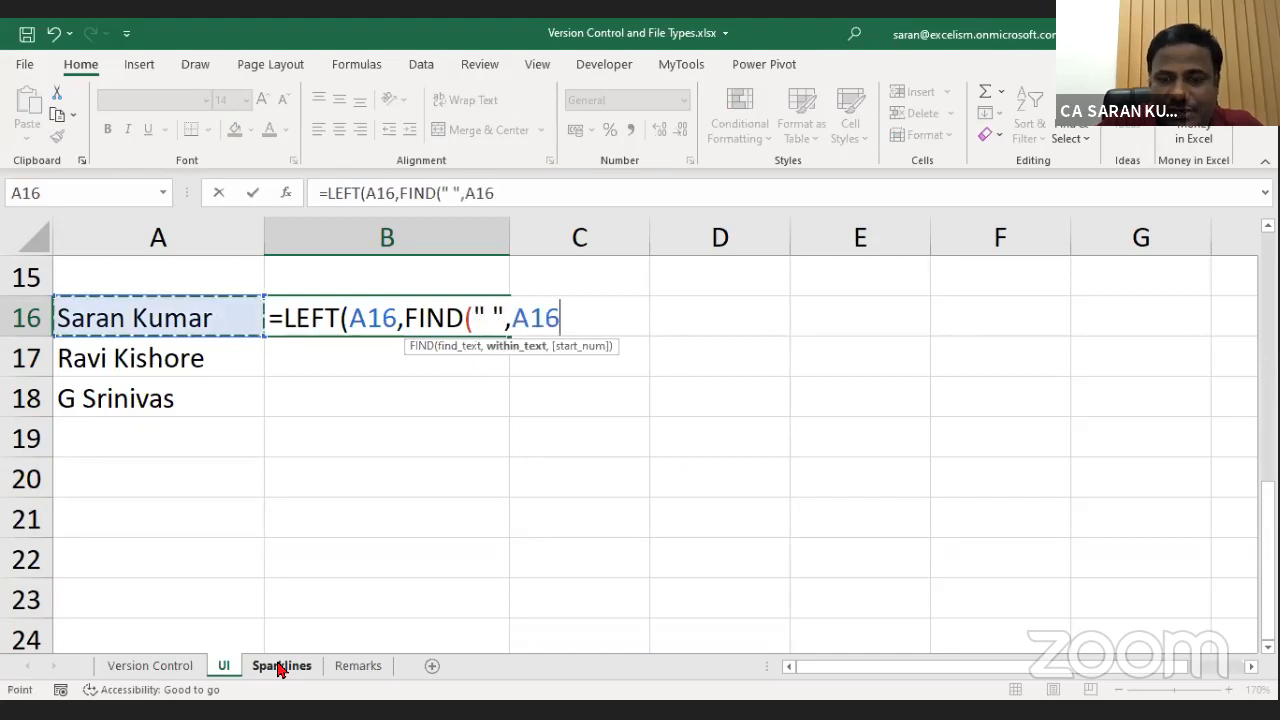
text()-1))
key(Return)
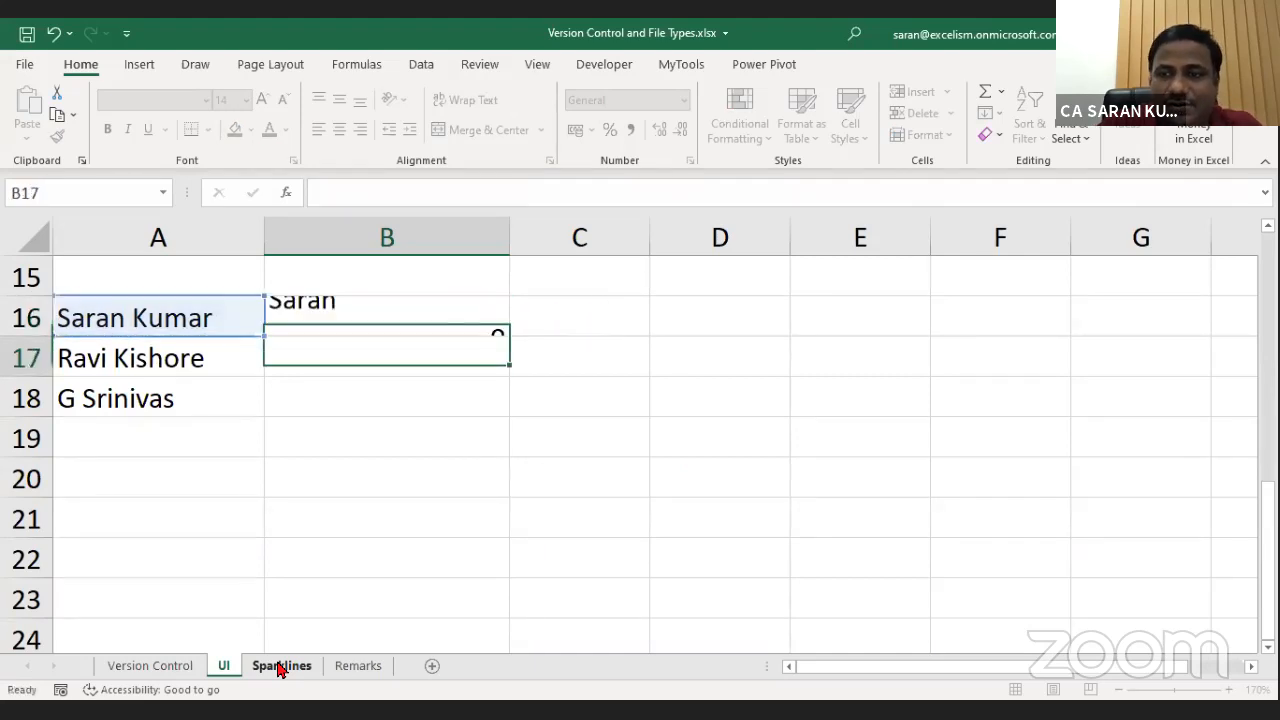
Copy the formula to B17:B18, clear B16:B18, then type the first name manually in B16.
key(Up)
key(ctrl+c)
key(Down)
key(shift+Down)
key(Return)
key(Up)
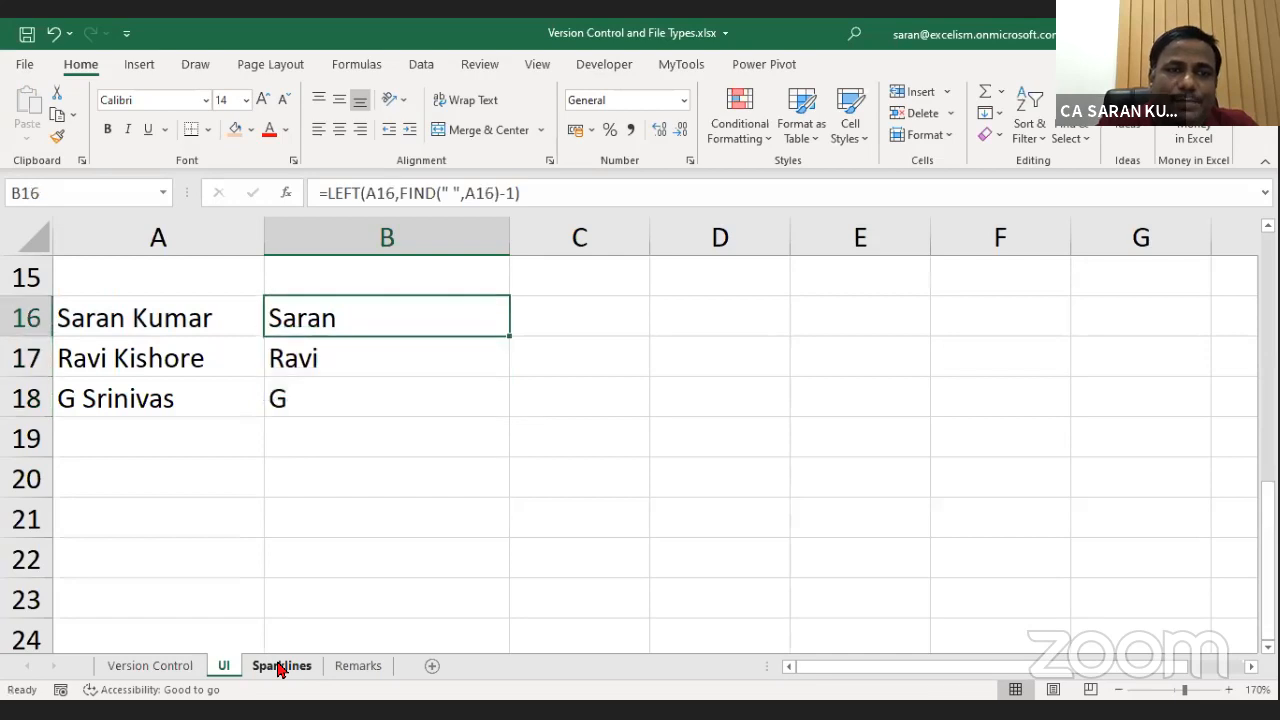
key(shift+Down)
key(shift+Down)
key(Delete)
key(Down)
key(Up)
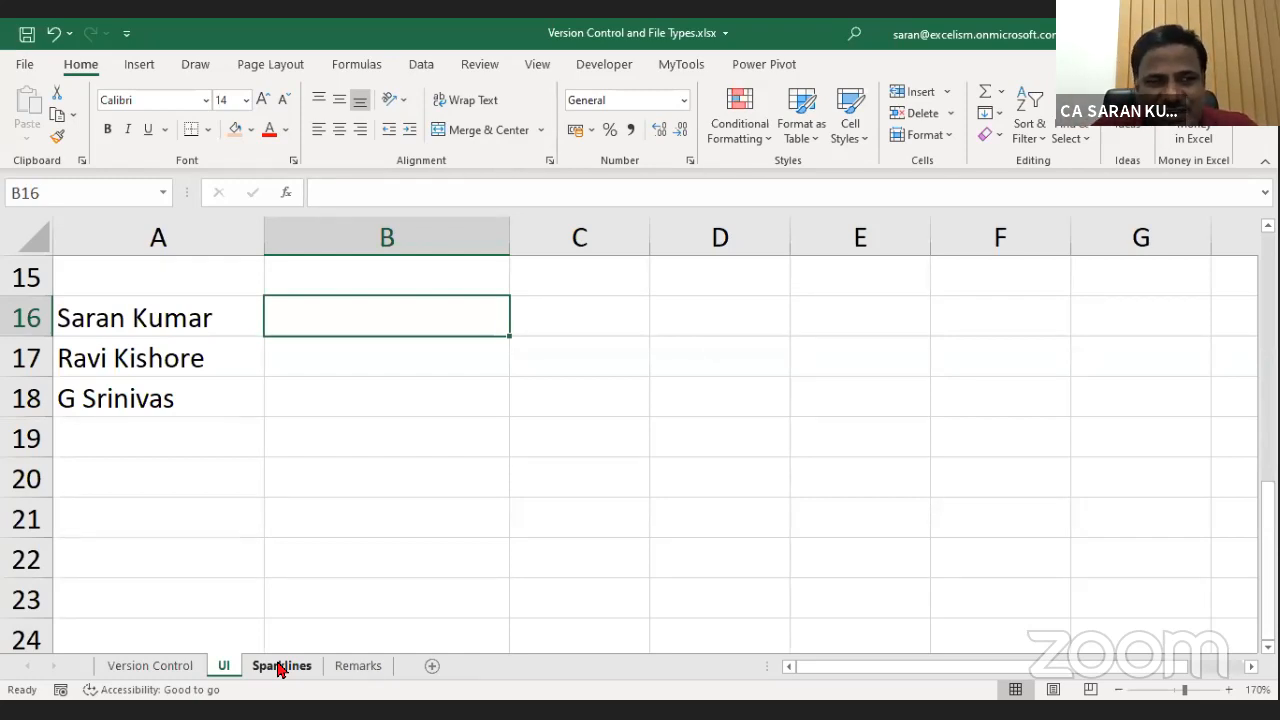
text(Sar)
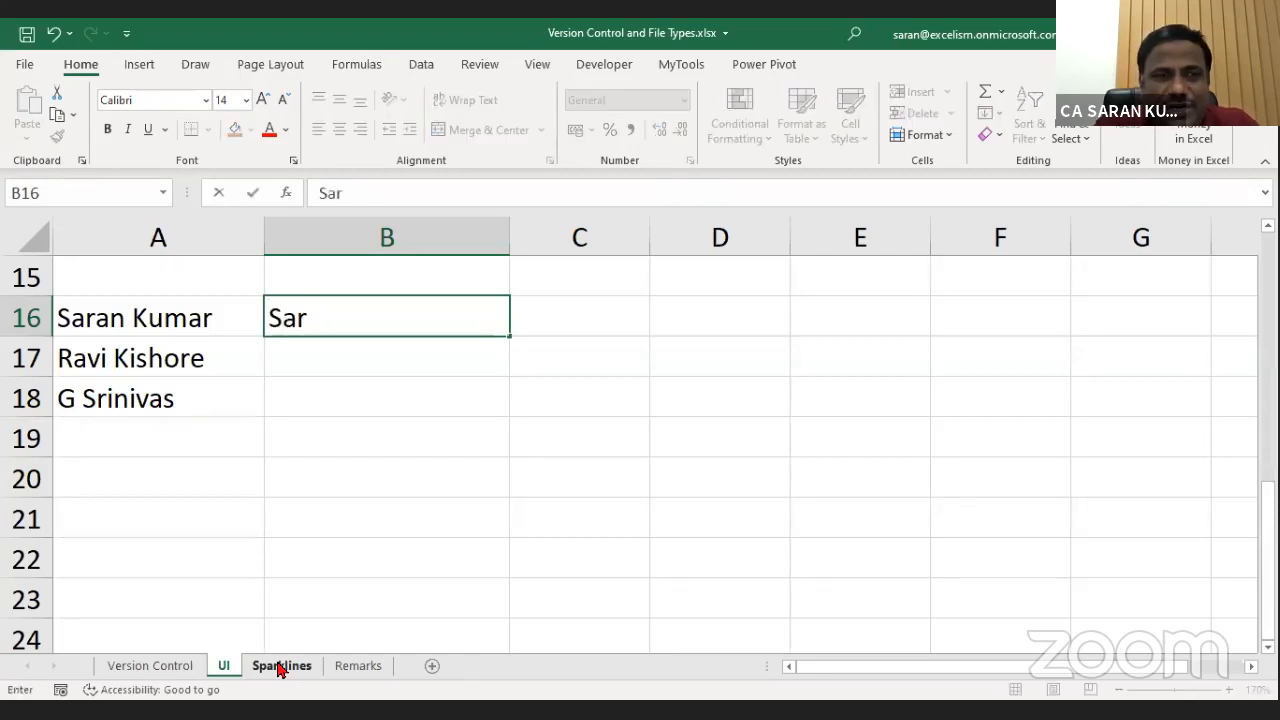
text(an)
key(Return)
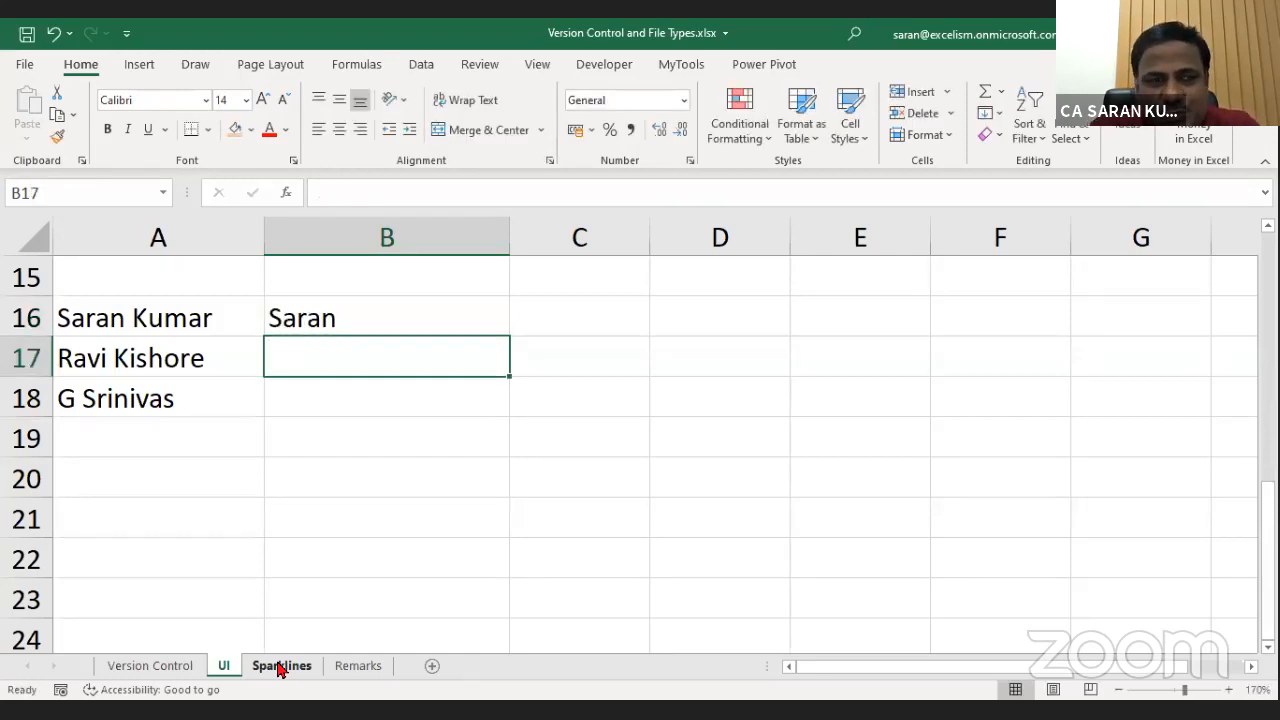
Cancel the B17 entry and replace the third full name in A18.
text(Ravi)
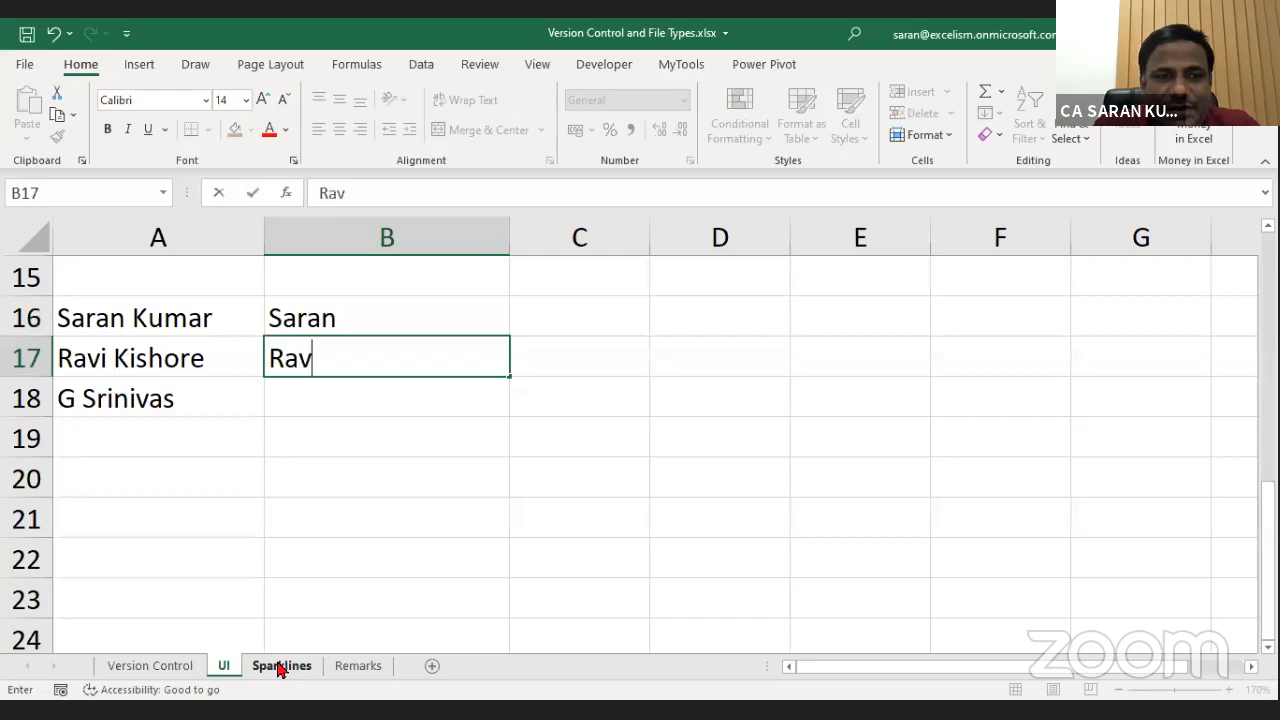
key(Escape)
key(Left)
key(Down)
key(Down)
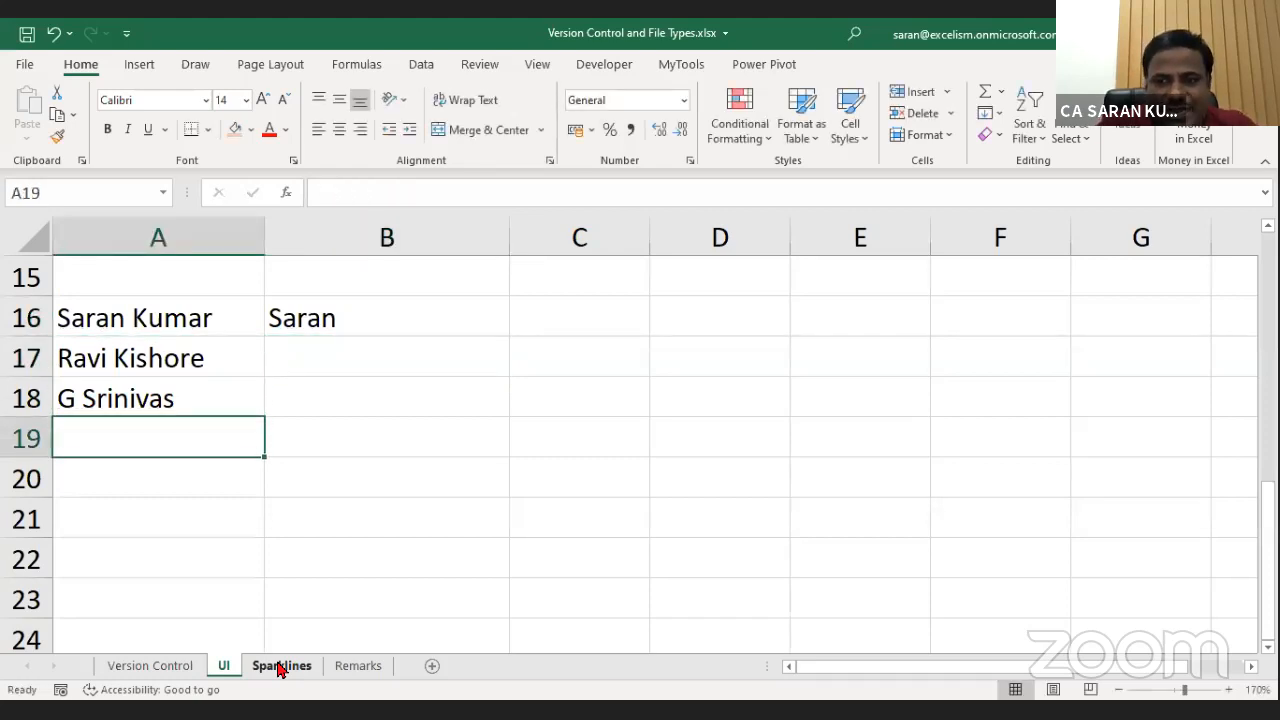
key(Up)
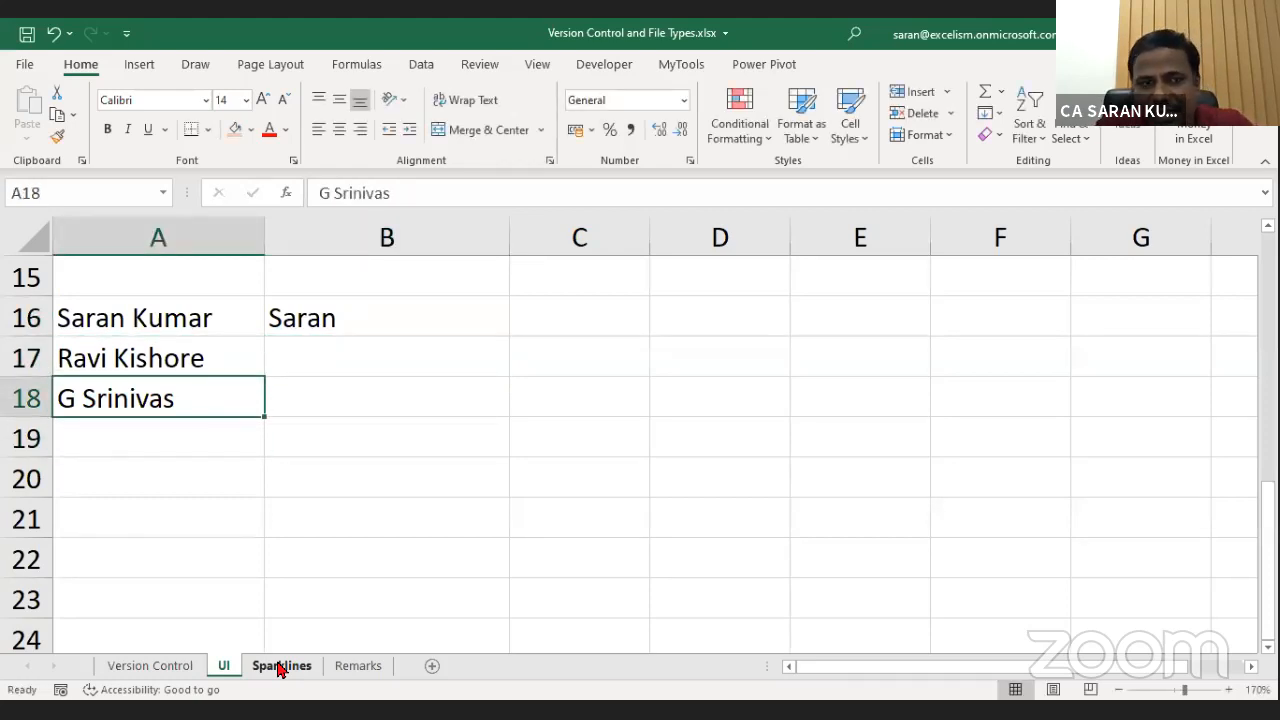
text(Venkateswar)
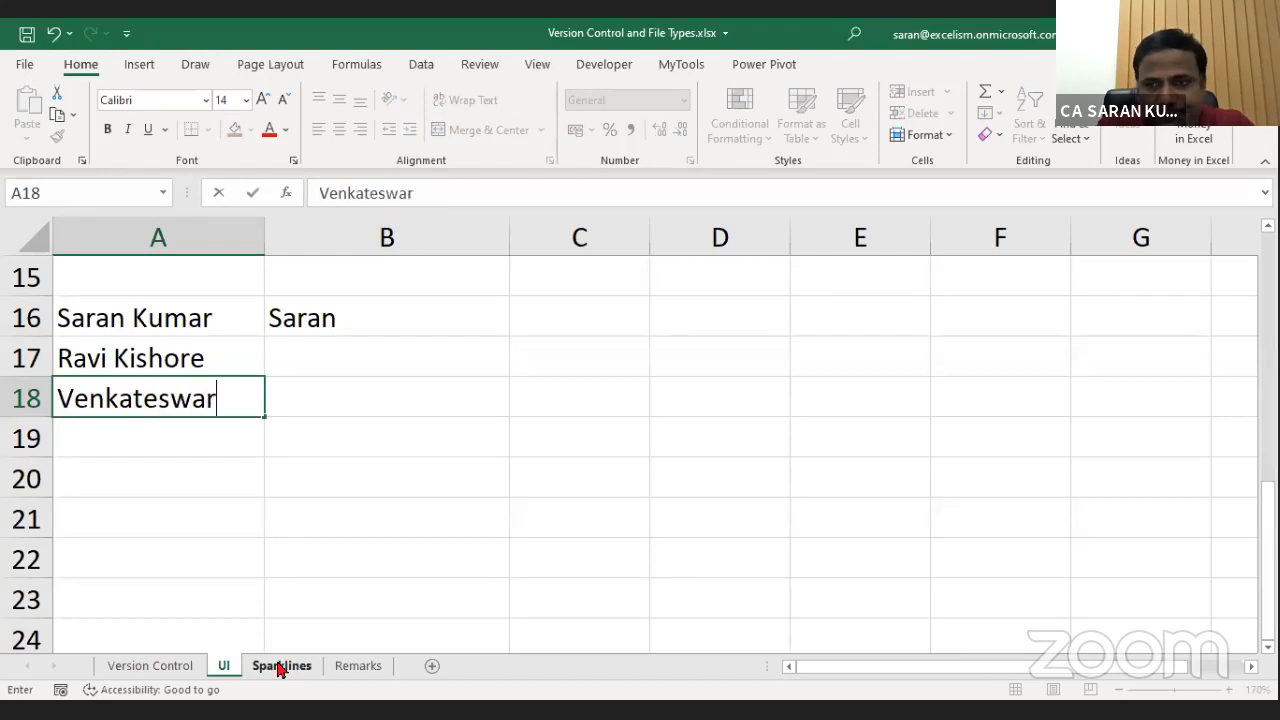
text(a Rao)
key(Return)
Add two more full names in A19 and A20, then AutoFit column A's width.
text(Mar)
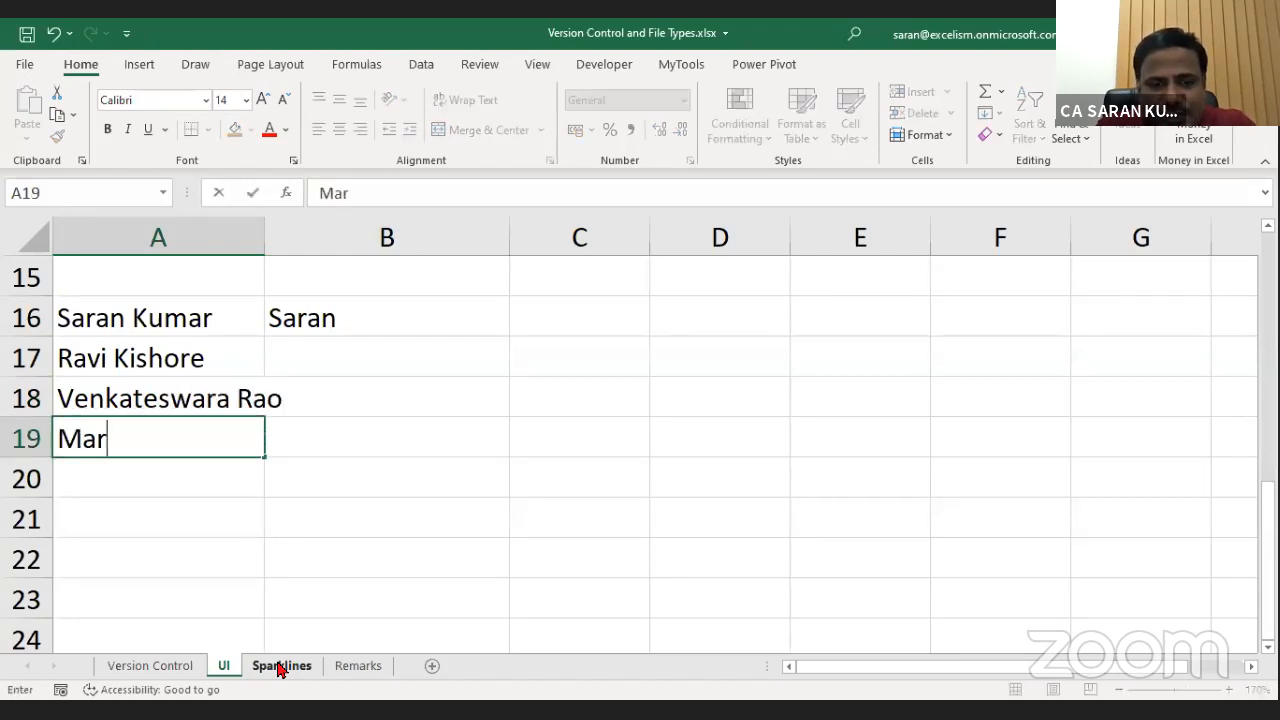
text(uthi Gandhi)
key(Return)
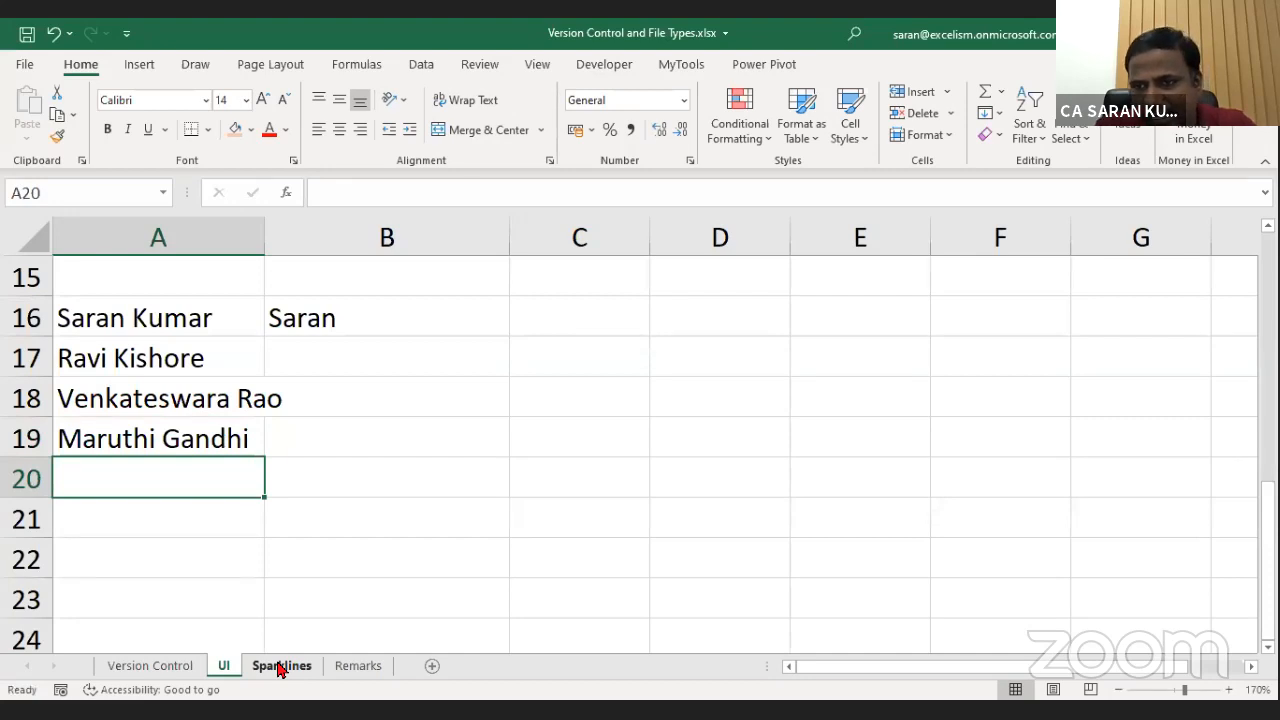
text(Bha)
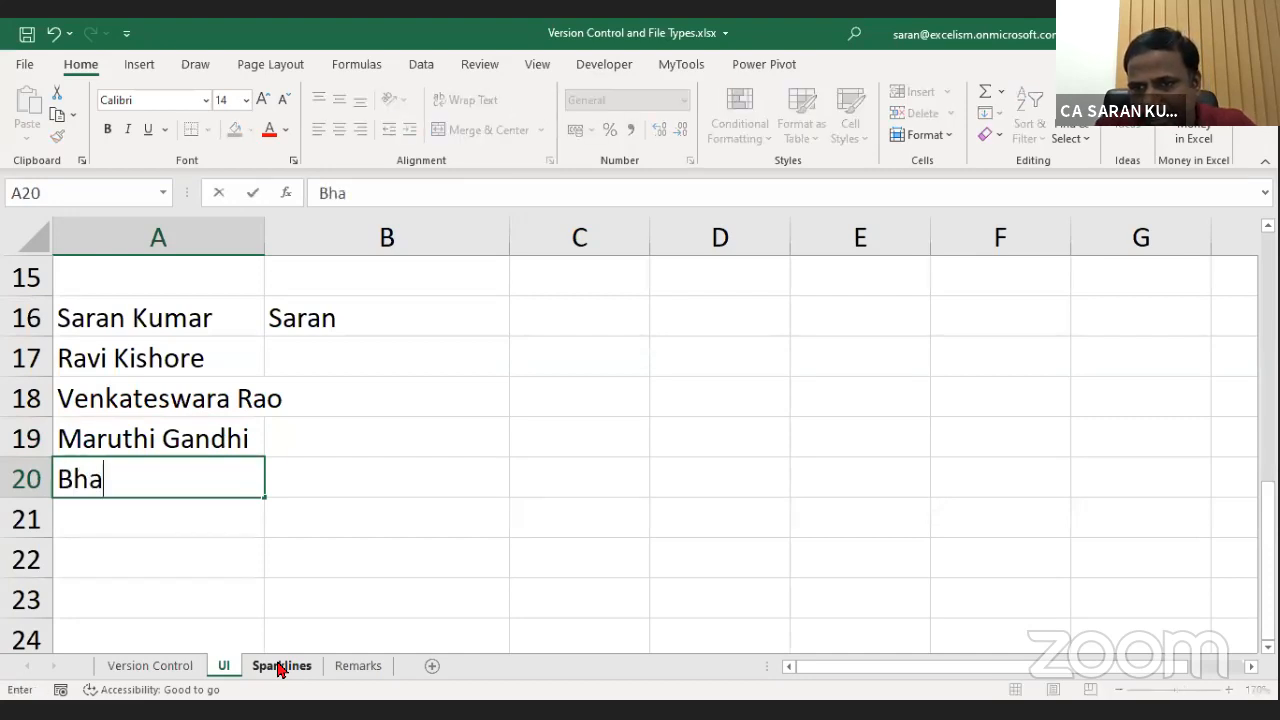
text(sker Khandelwal)
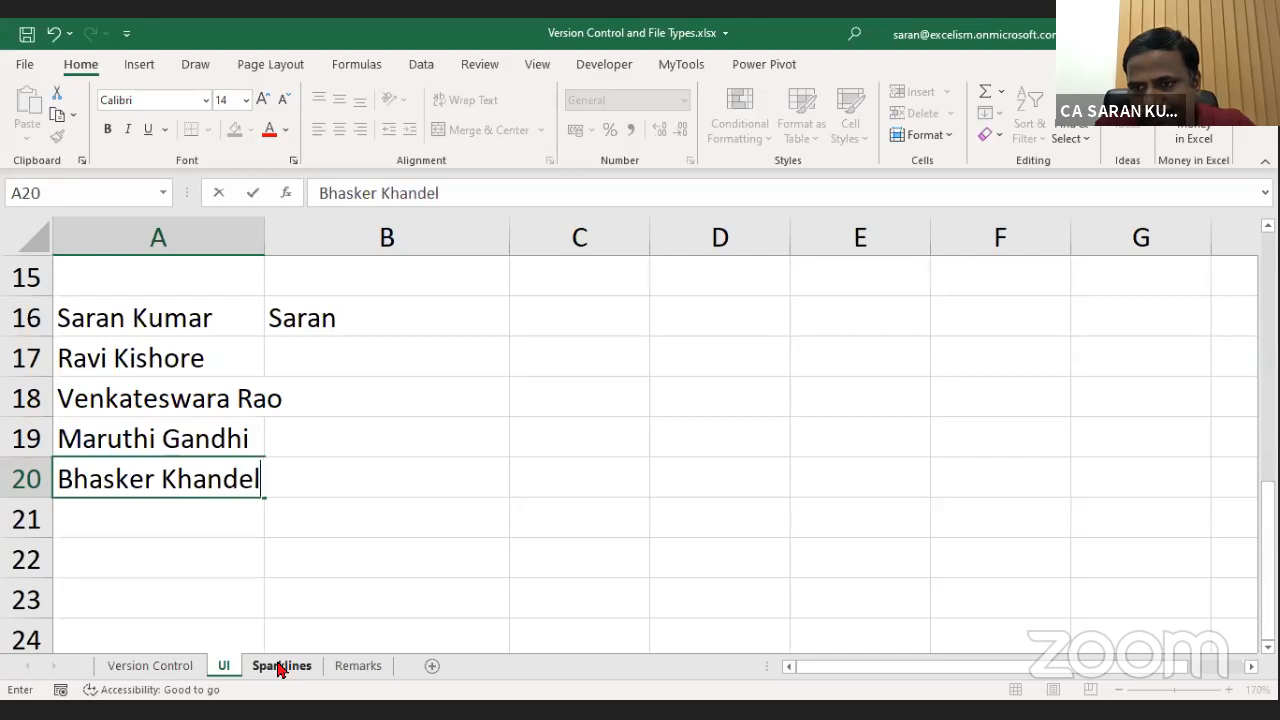
key(Return)
key(Up)
key(Up)
Re-enter the first person's first name in B16.
key(Up)
key(Up)
key(Up)
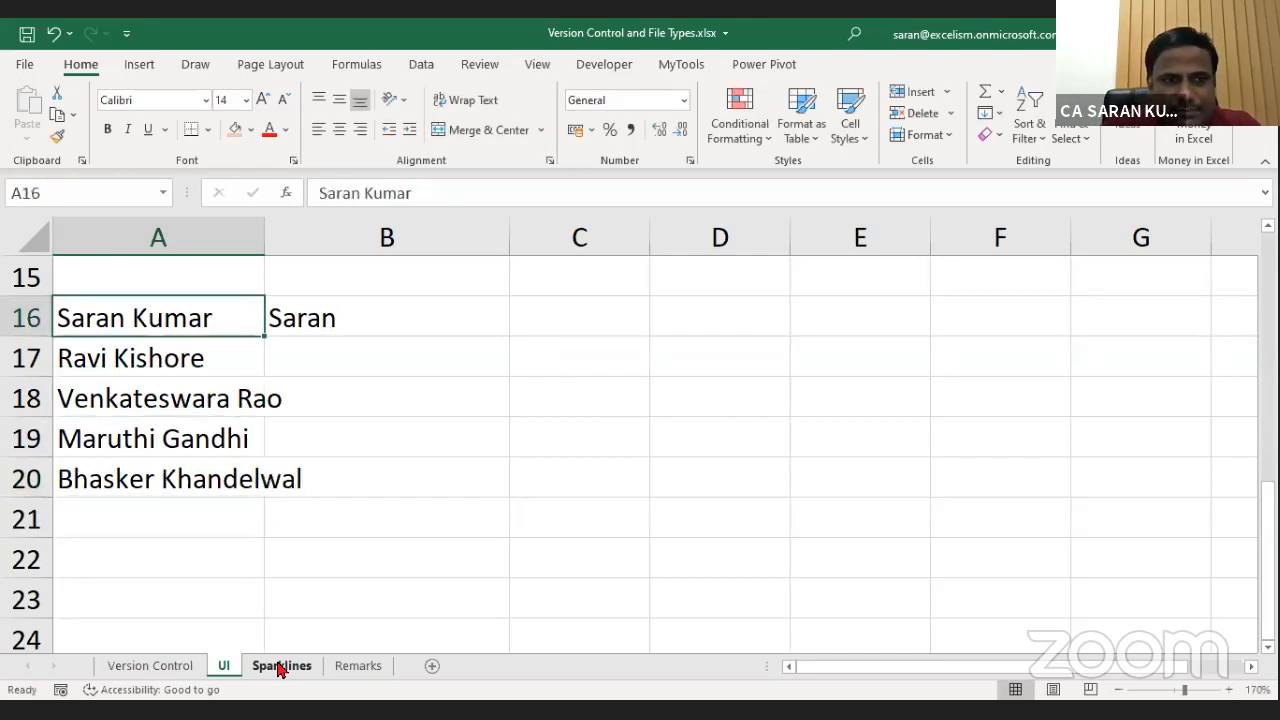
key(ctrl+shift+Down)
key(alt+h)
key(o)
key(i)
key(Up)
key(Up)
key(Down)
key(Down)
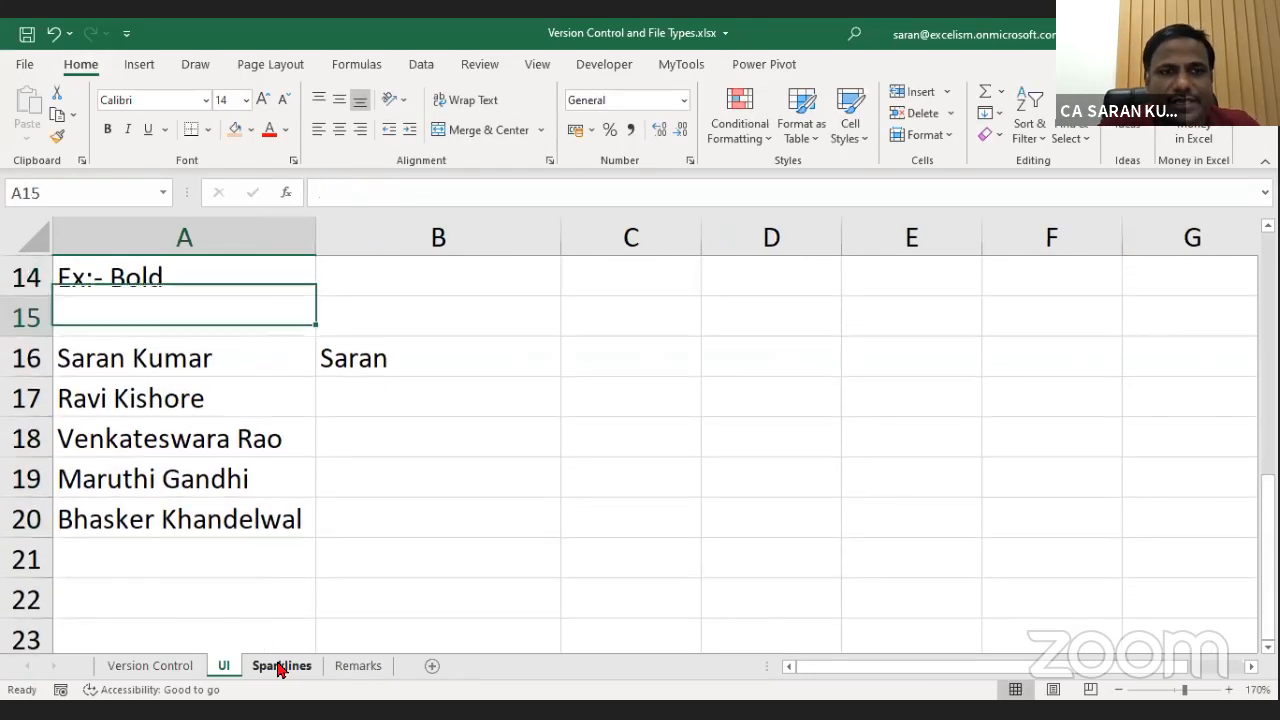
key(Right)
text(Saran)
key(Return)
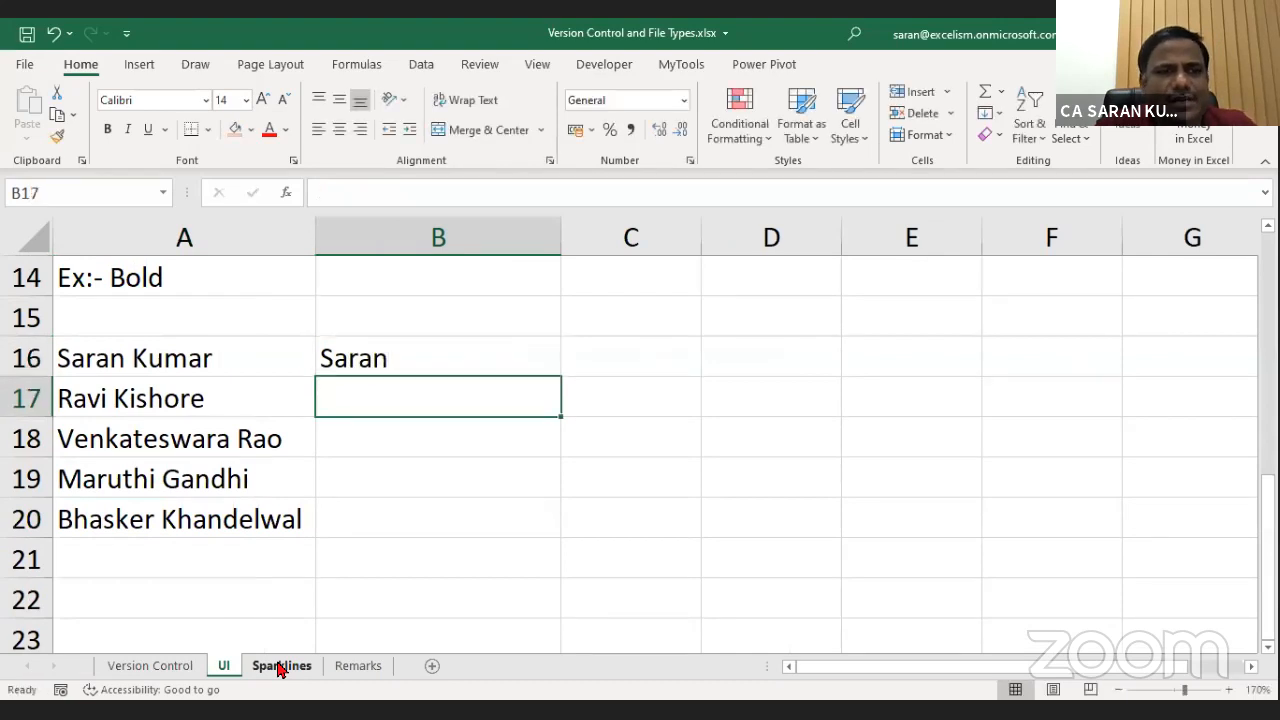
Add a second example first name and Flash Fill the remaining first names in column B.
text(Ravi)
key(Return)
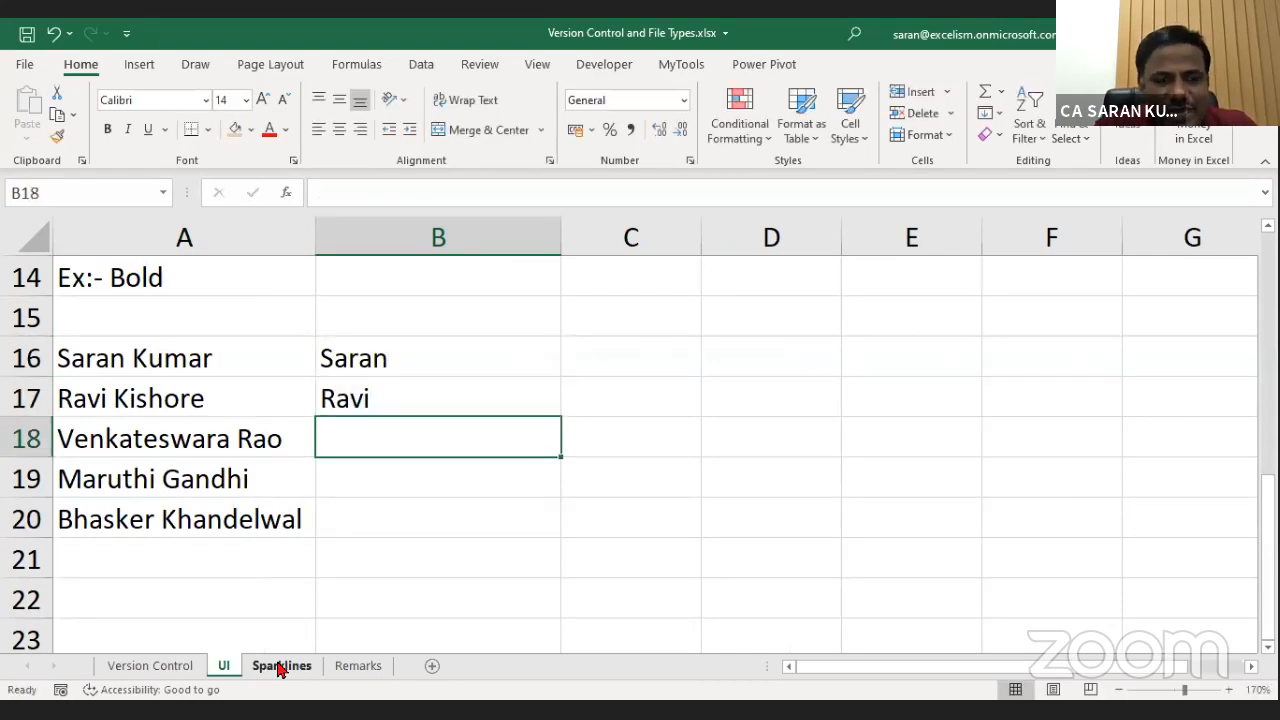
click(419, 66)
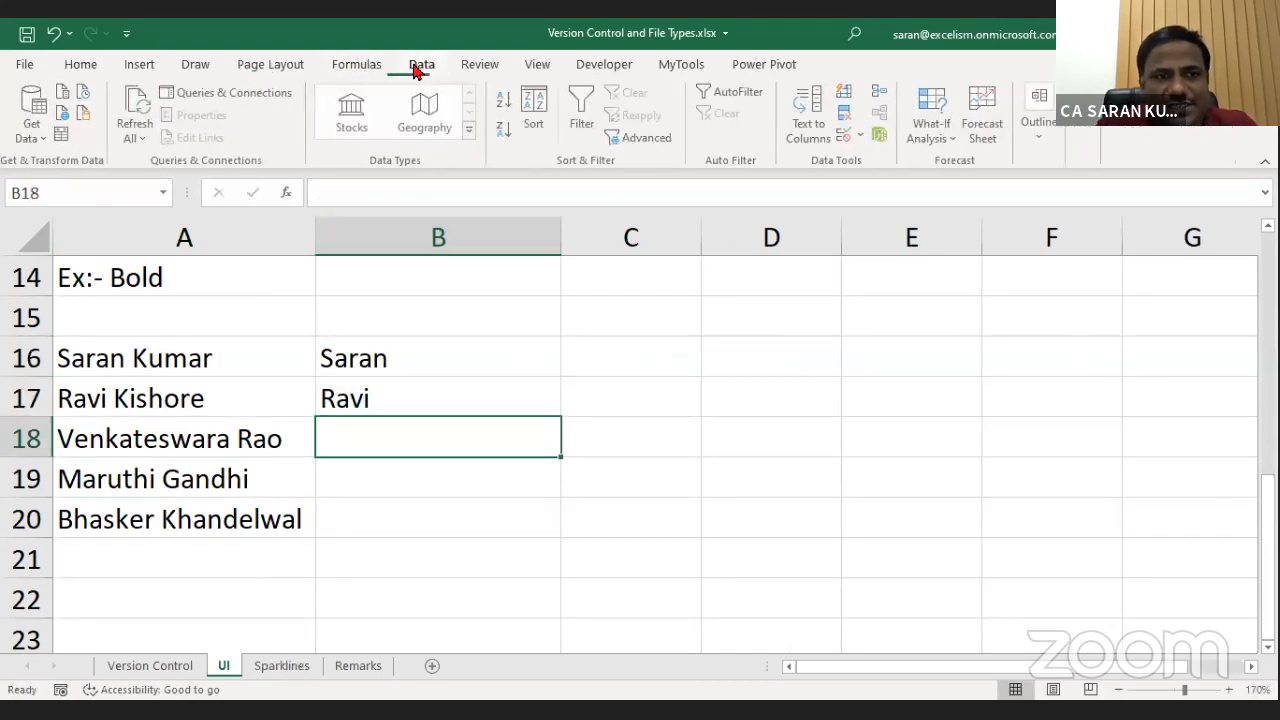
click(845, 94)
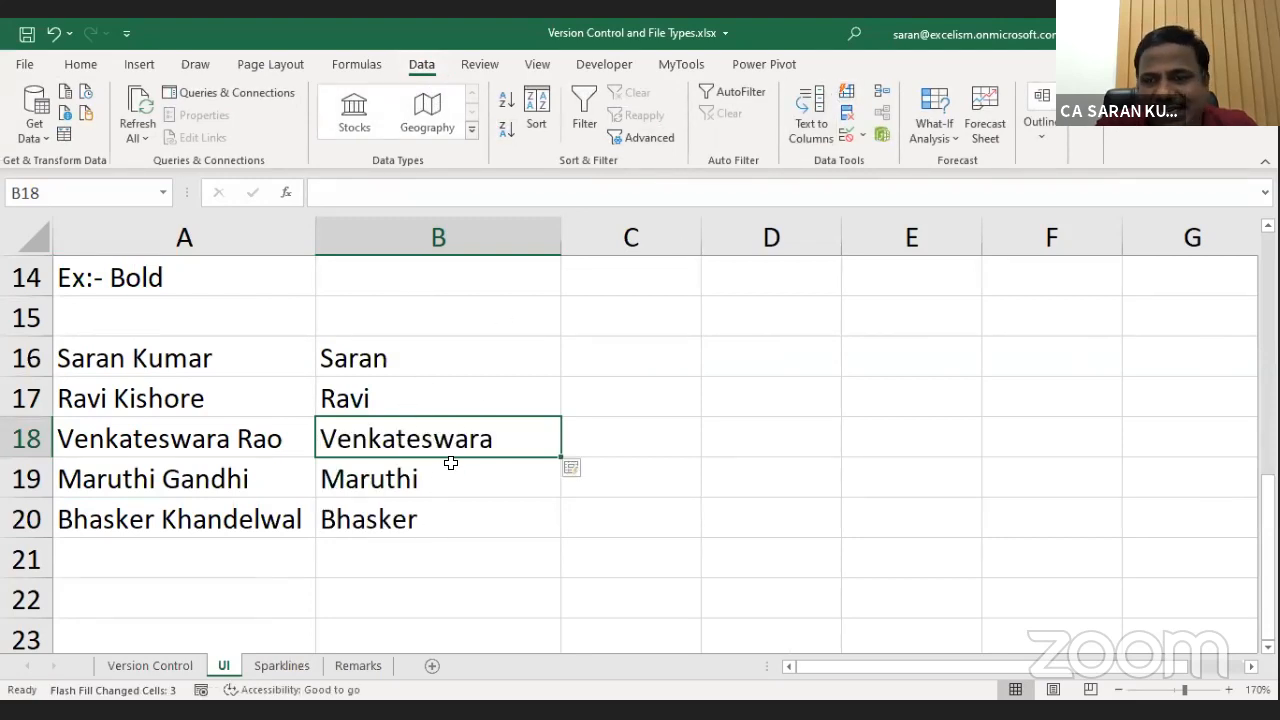
Type an example surname in C16 and accept Flash Fill's suggested last names for C17:C20.
click(623, 347)
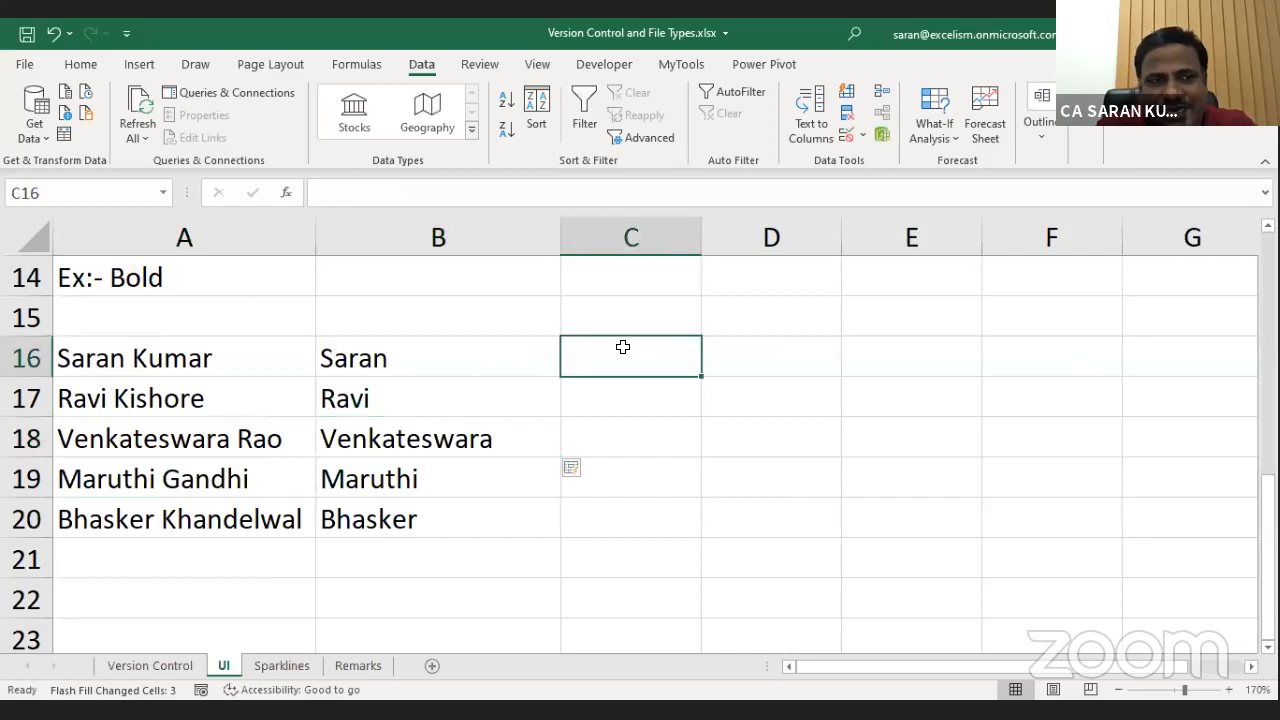
text(Kumar)
key(Return)
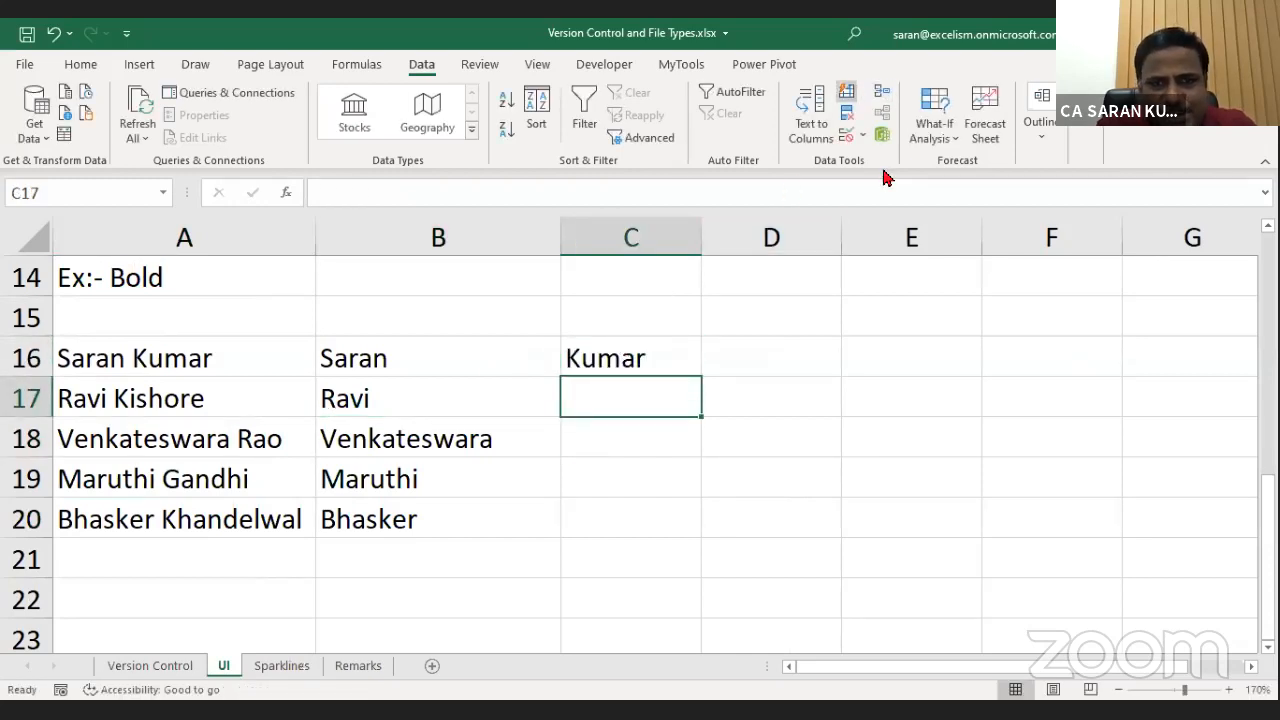
text(Kishore)
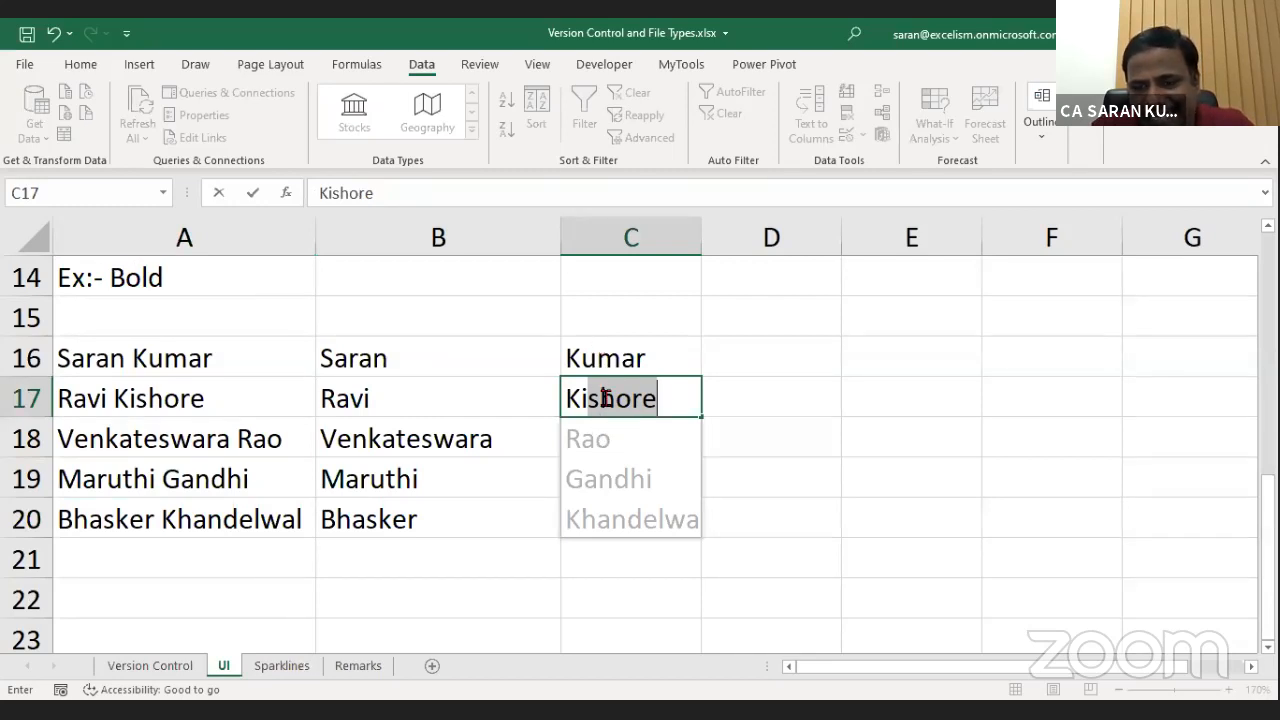
key(Return)
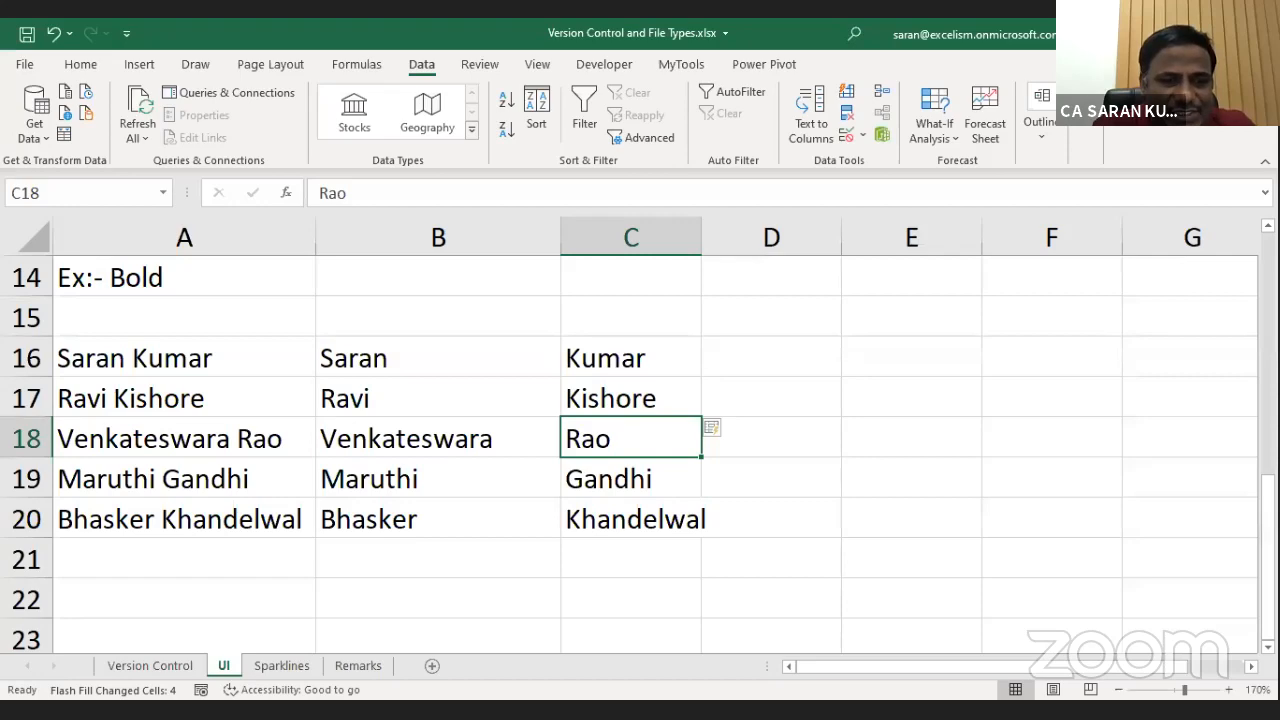
click(152, 666)
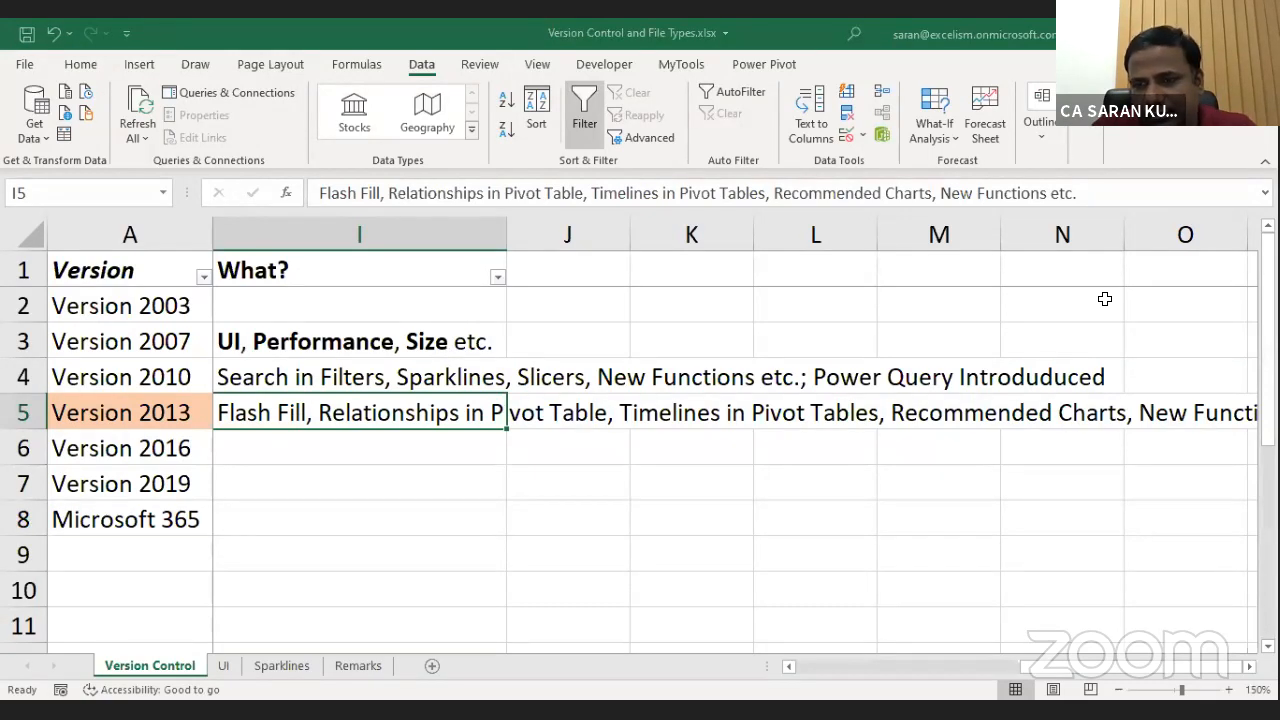
Enter 'Power Query is part of Excel' as the Version 2016 note in I6.
key(alt+Tab)
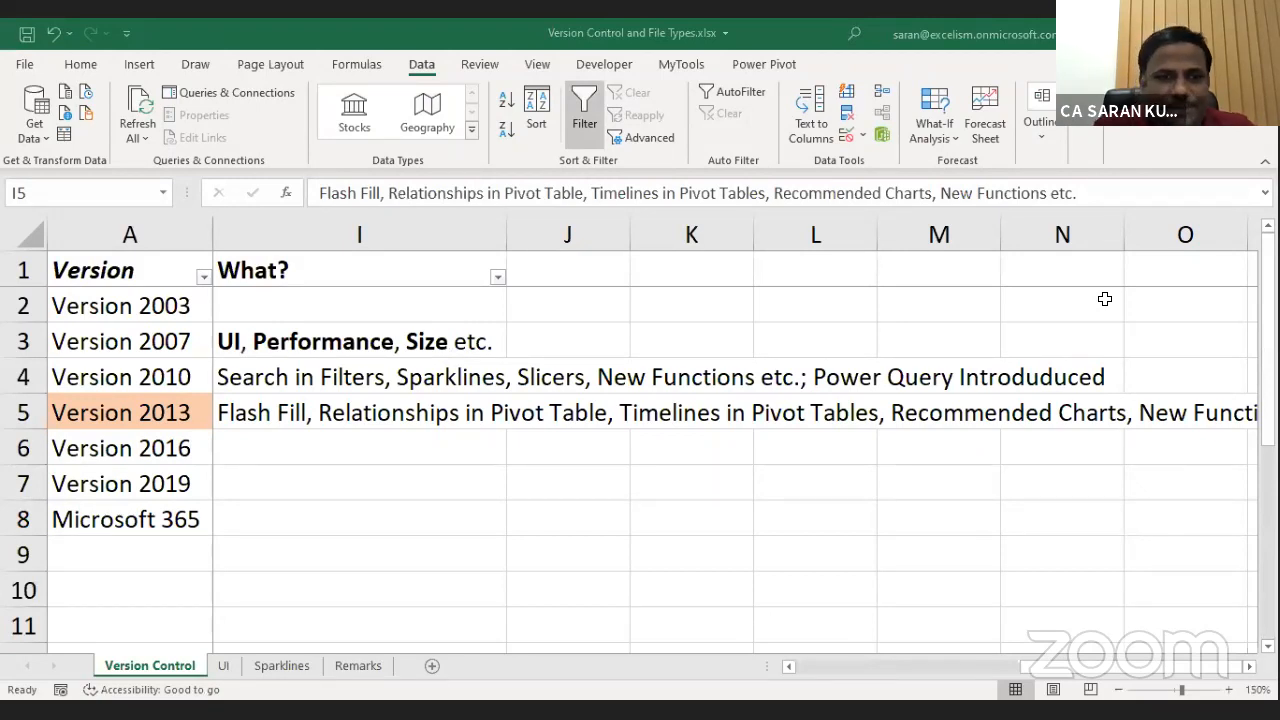
click(323, 417)
key(F2)
key(Escape)
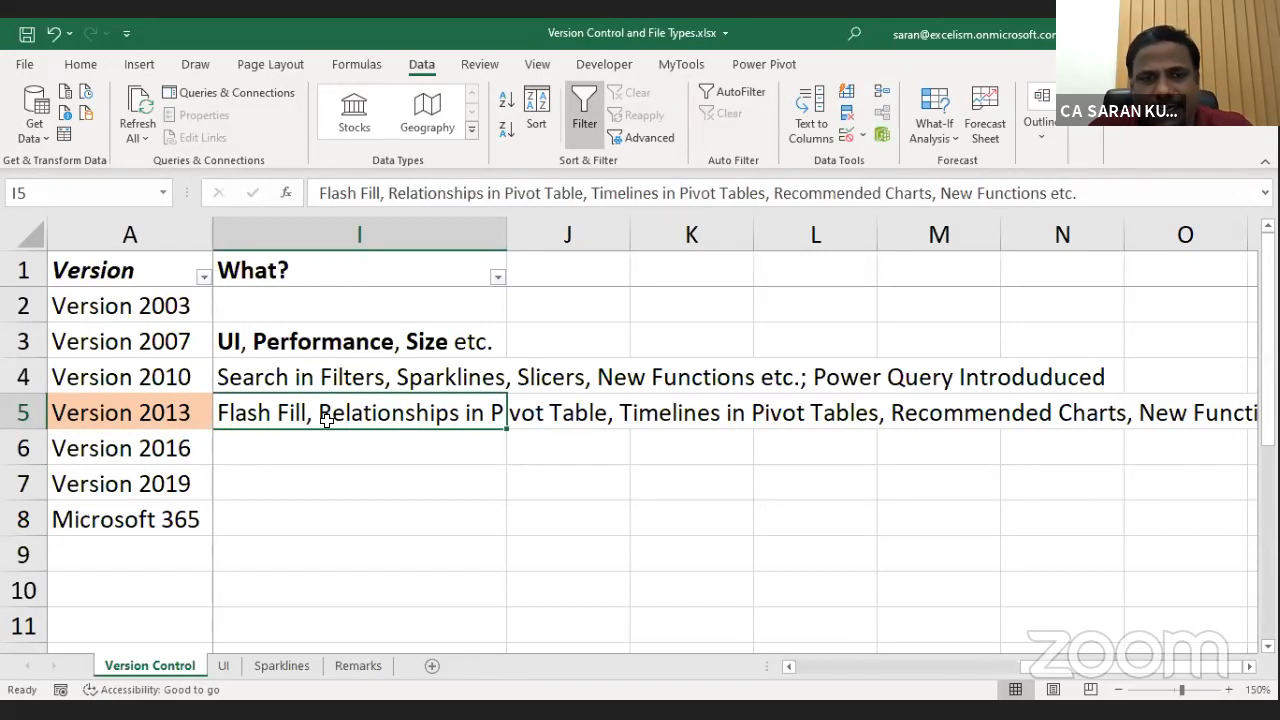
click(239, 447)
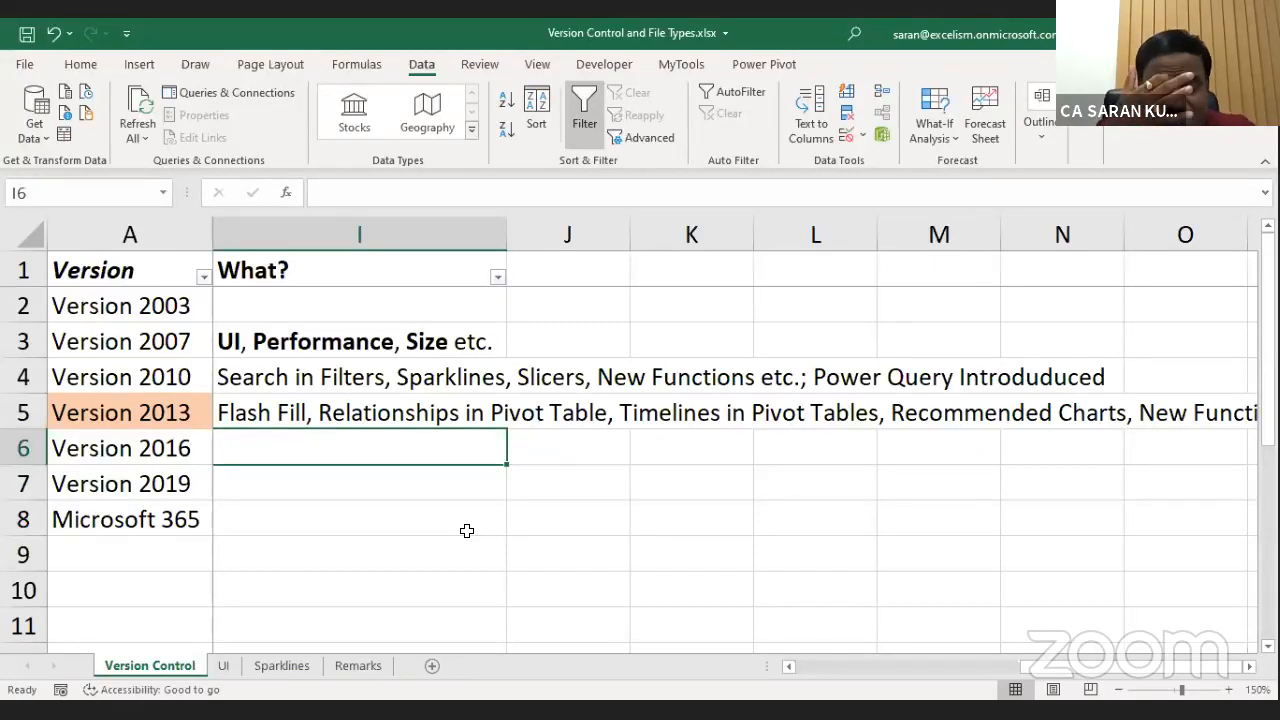
text(Power U)
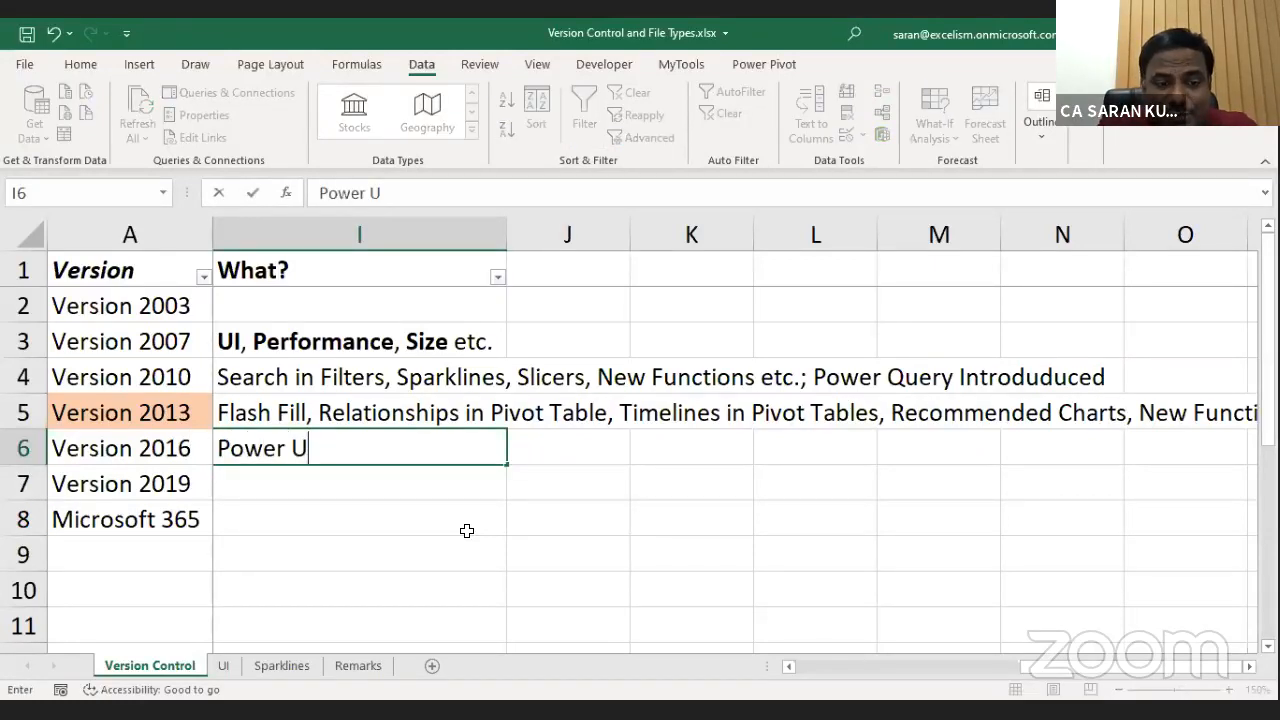
key(BackSpace)
text(Query s)
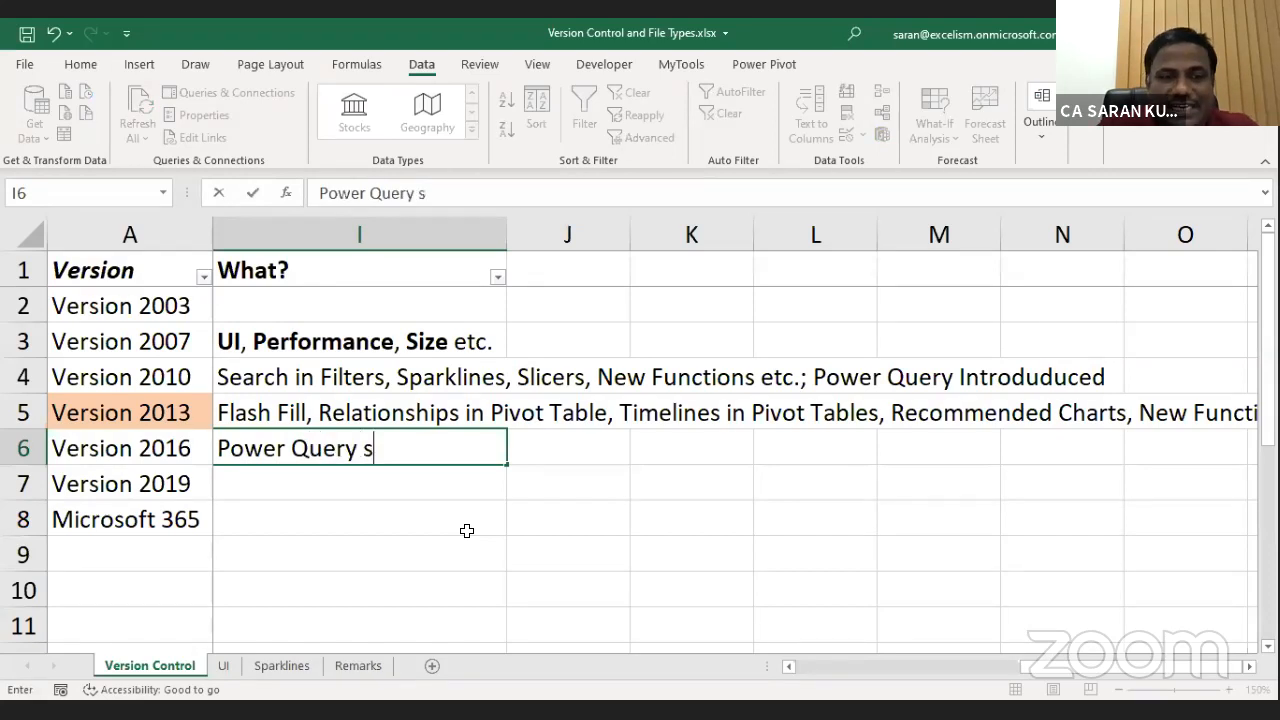
key(BackSpace)
text(ia)
key(BackSpace)
key(BackSpace)
text(s pa)
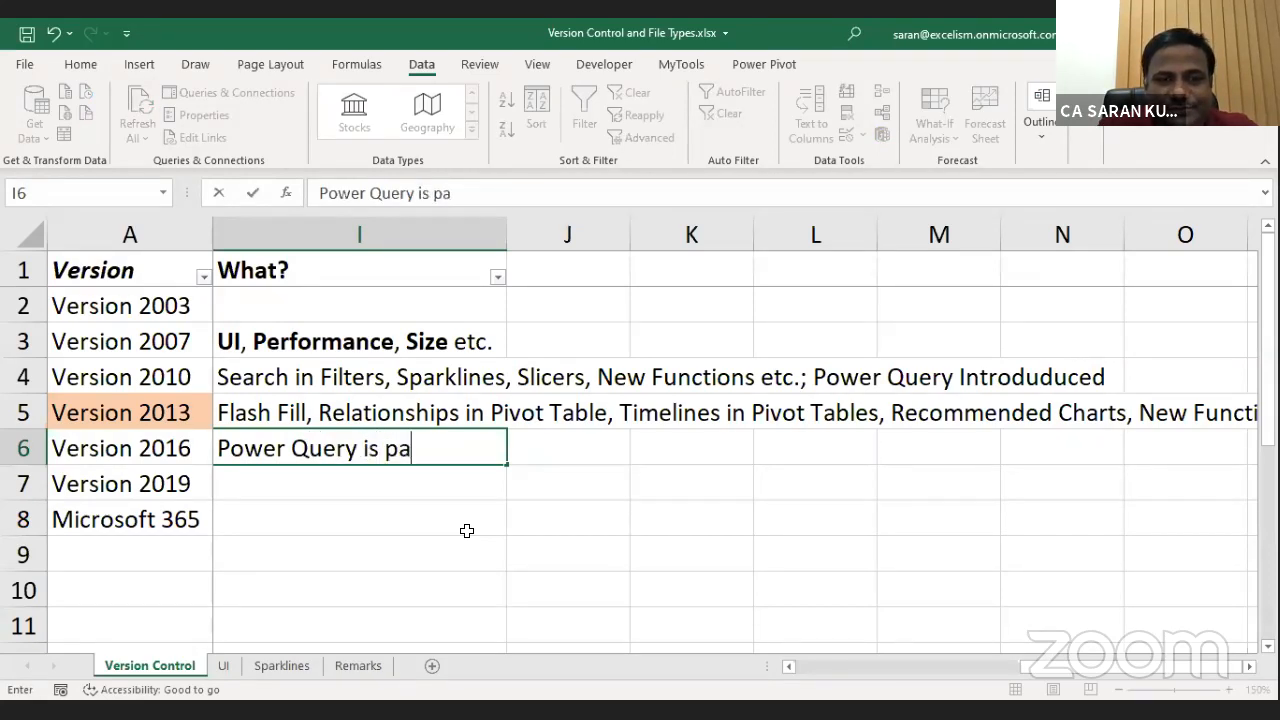
text(rt of Excel)
key(Return)
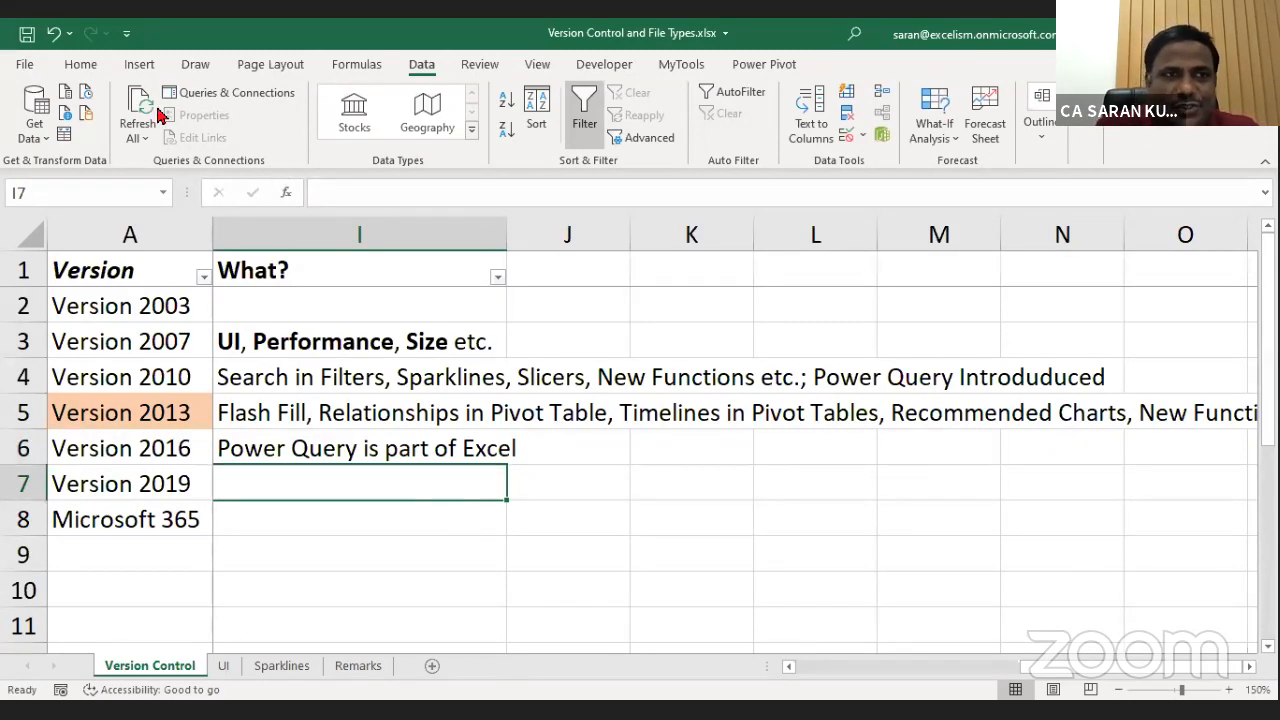
Enter 'Ideas, Data Types' as the Version 2019 note, pointing out both ribbon features.
click(80, 64)
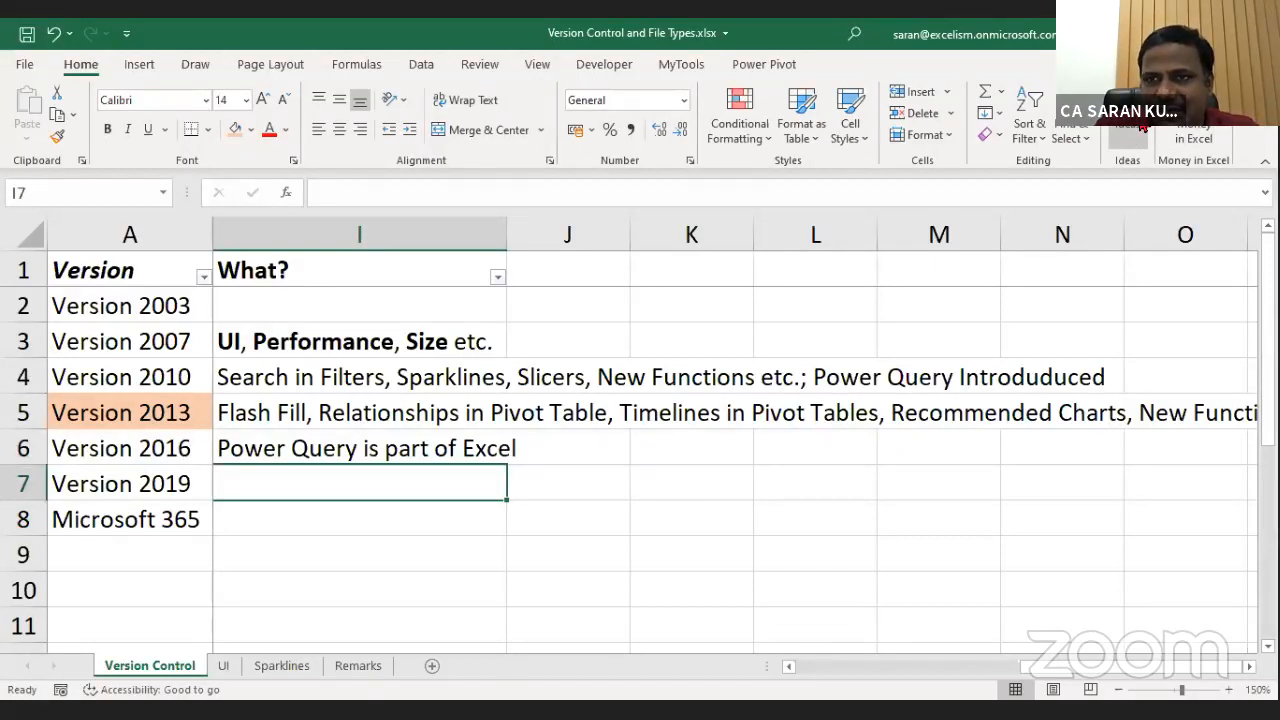
text(Ideas,)
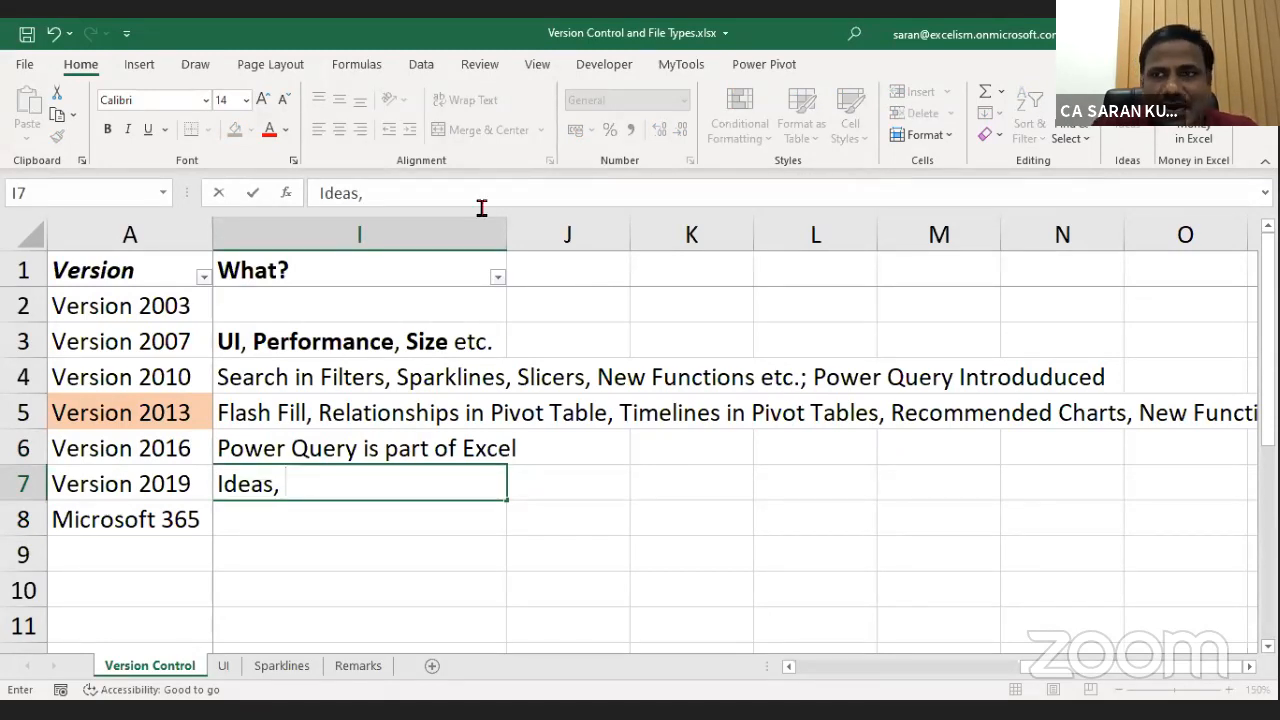
click(422, 66)
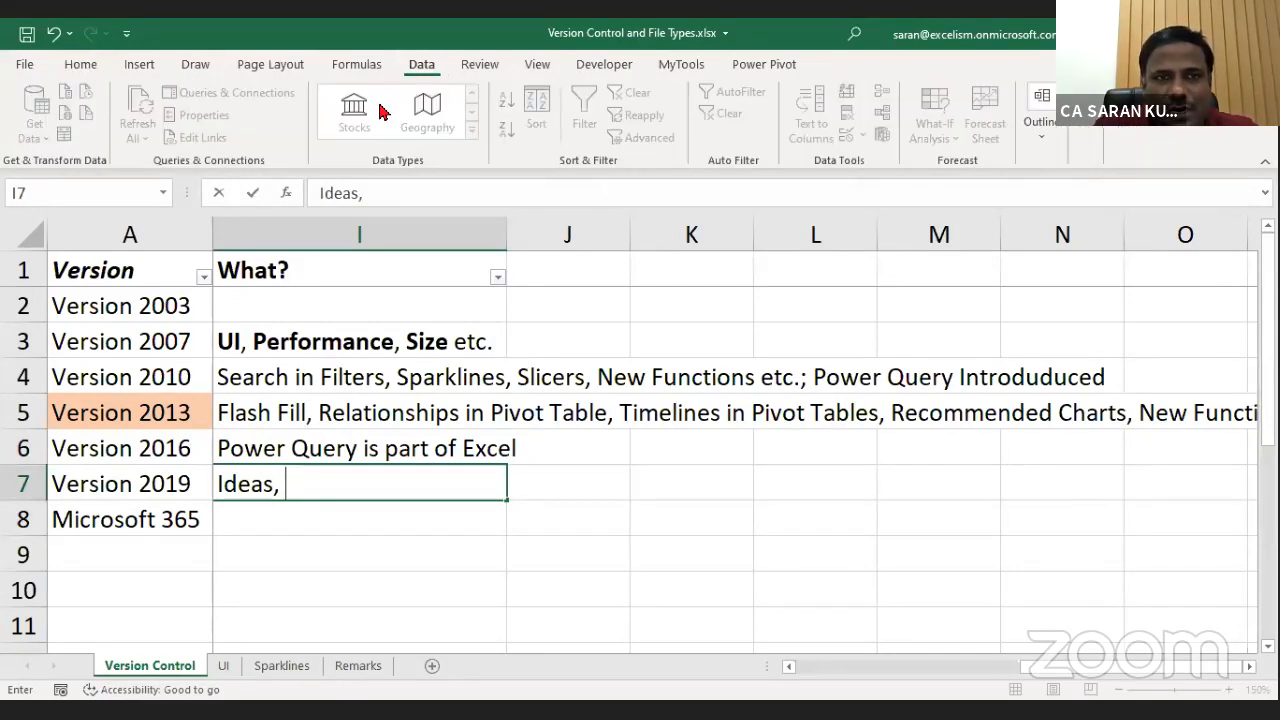
text(Data Tyes)
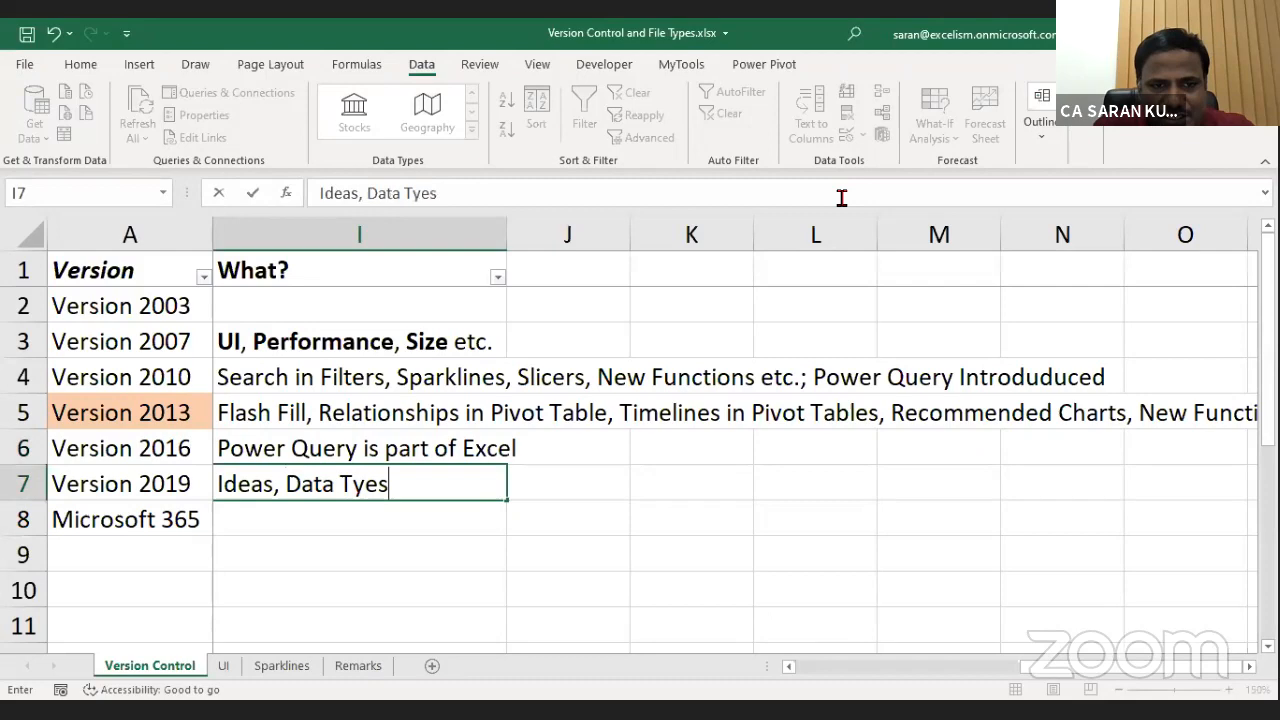
key(BackSpace)
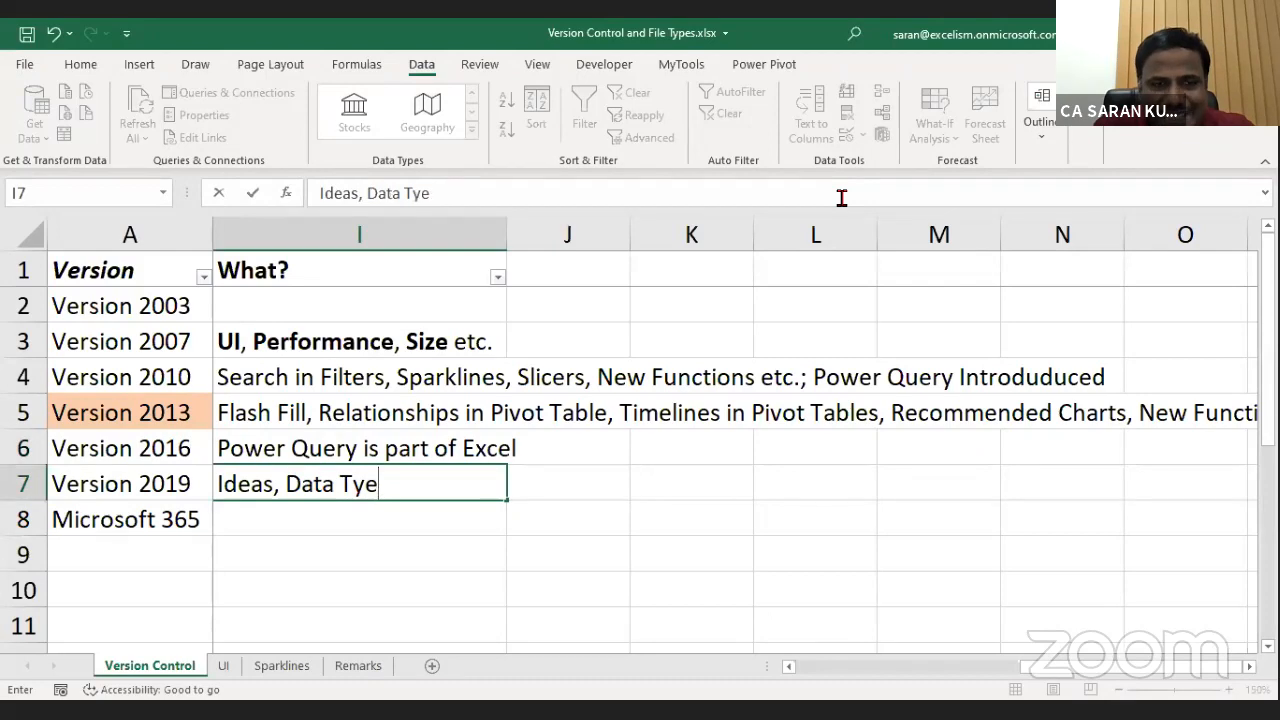
text(pes)
key(Return)
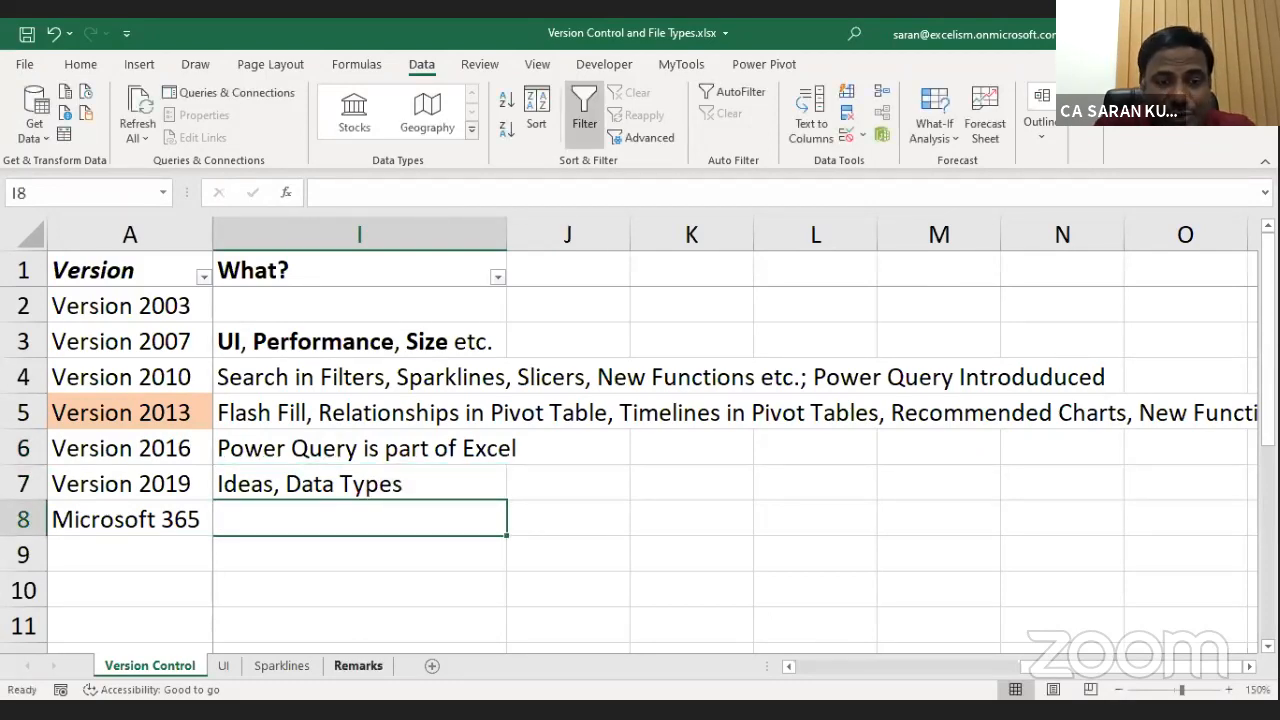
click(358, 665)
Go to the UI sheet and locate the first empty cell below the name list in column A.
click(285, 665)
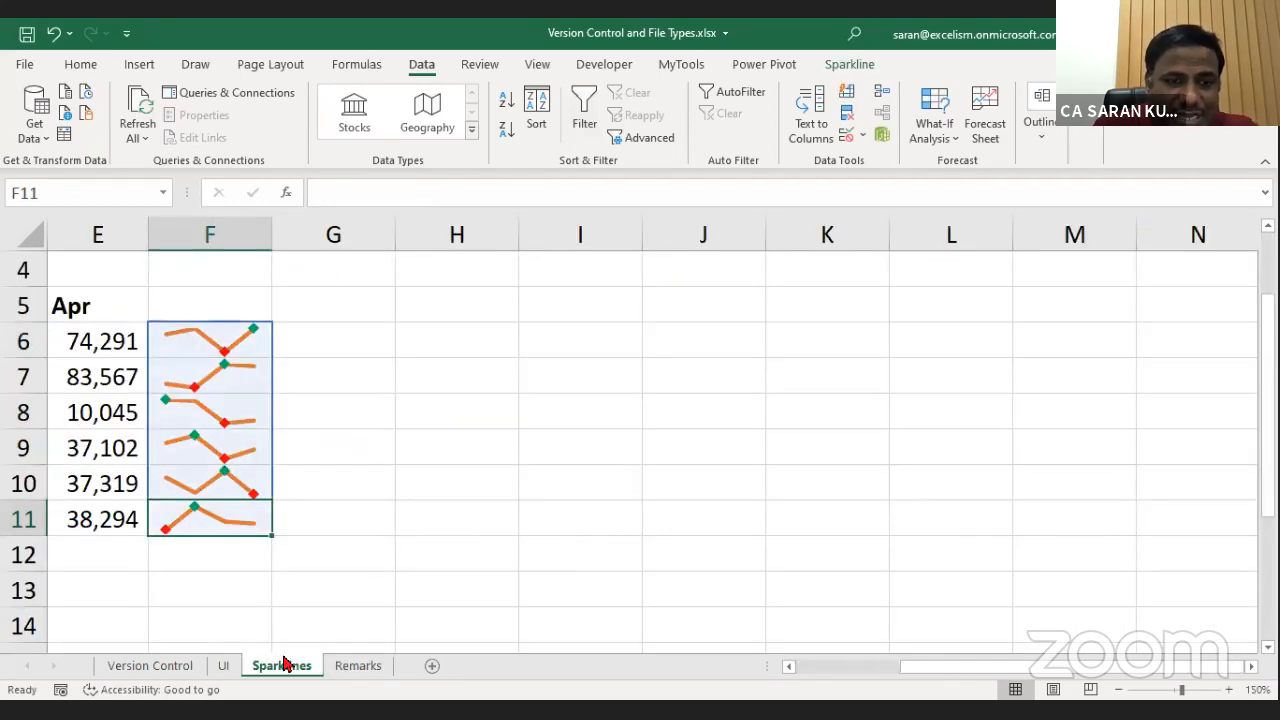
click(346, 668)
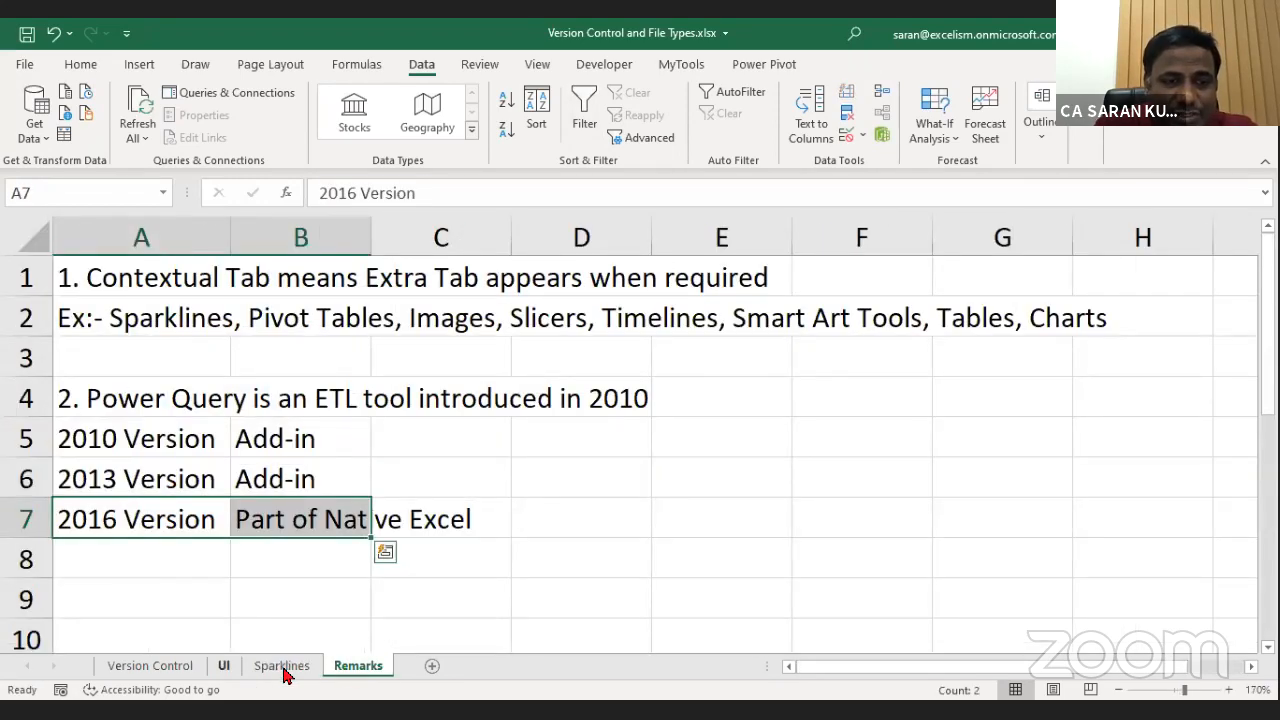
click(224, 665)
click(157, 606)
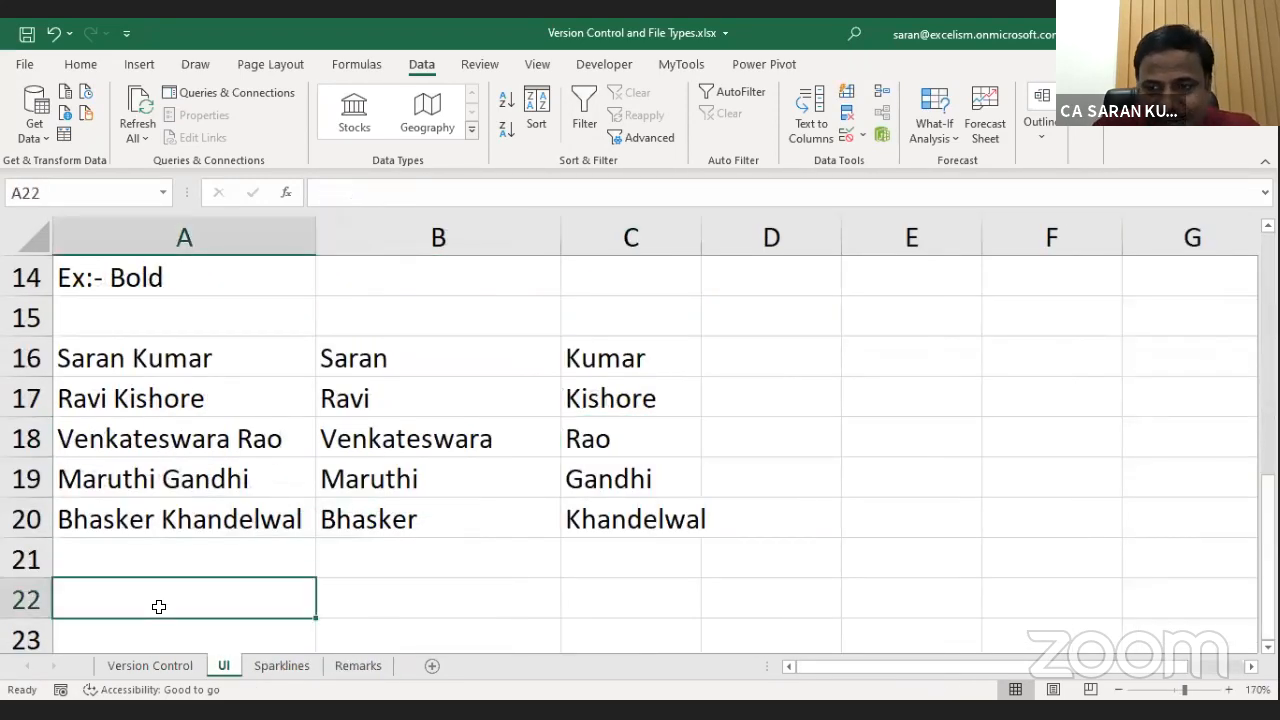
key(ctrl+Down)
key(ctrl+Up)
key(Down)
key(Down)
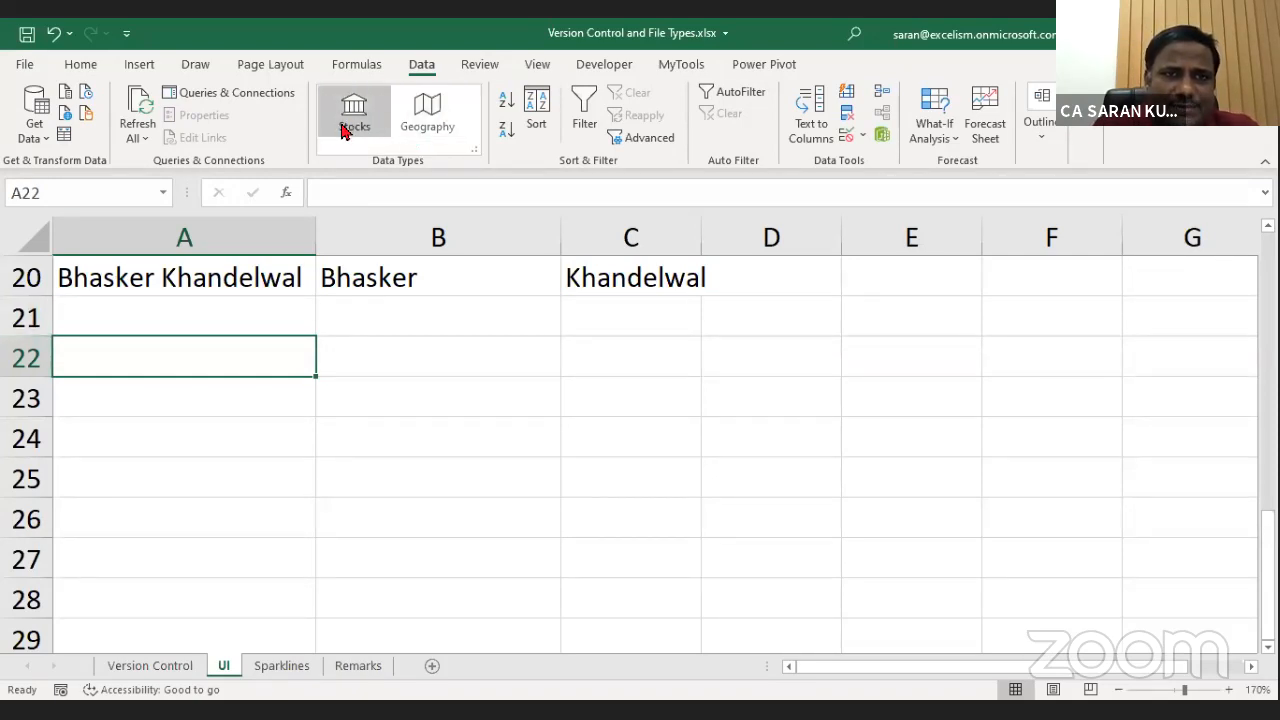
Enter the label 'INR/USD' in cell A23 and reselect that cell.
click(243, 406)
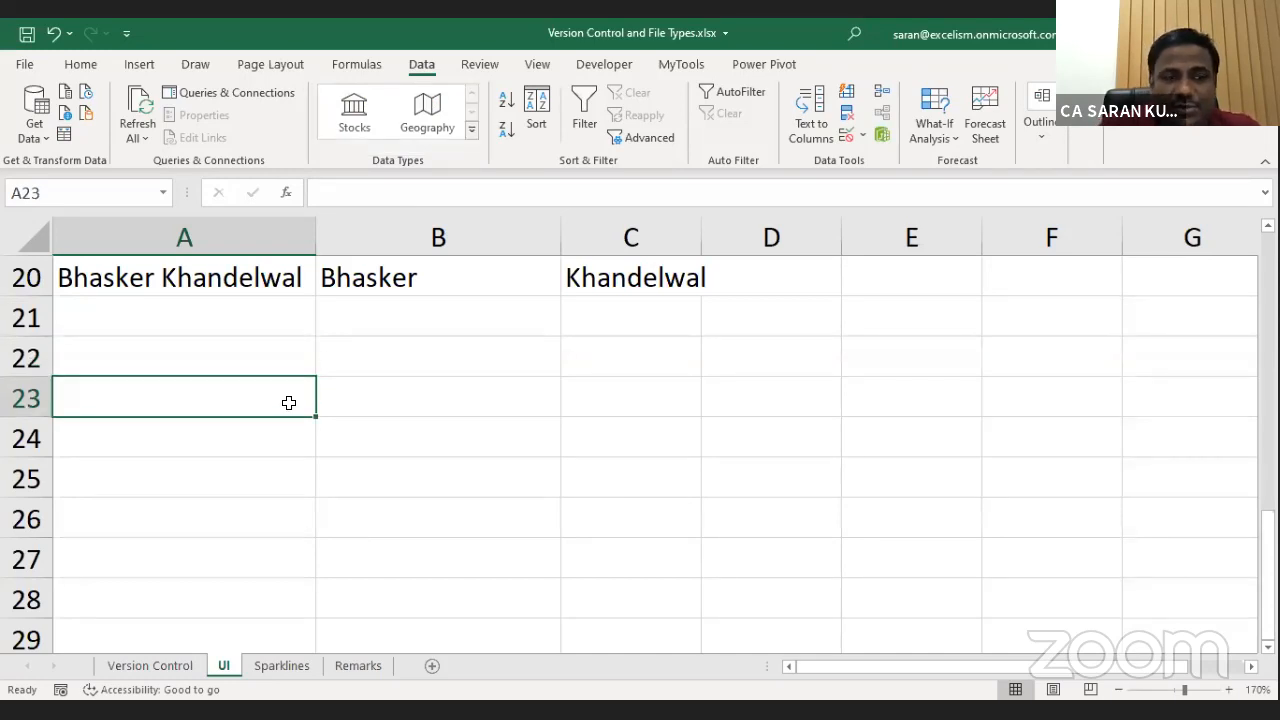
text(INR)
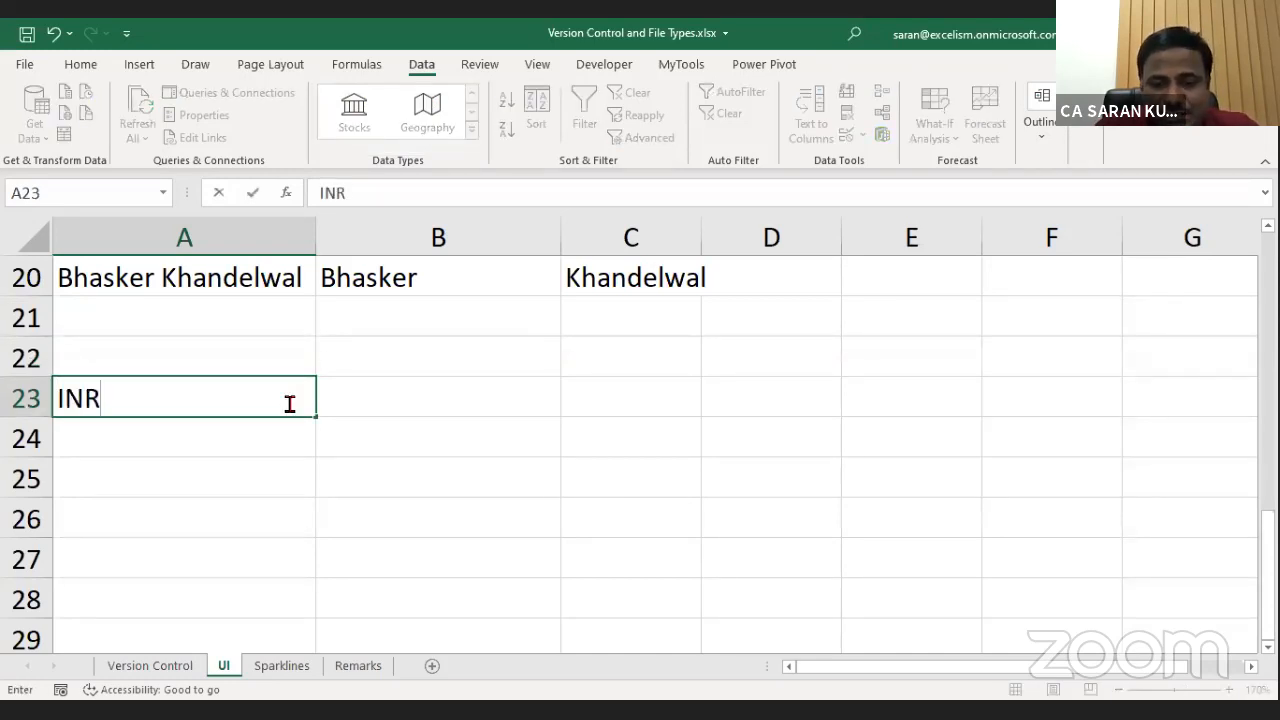
text(/USD)
key(Return)
key(Up)
key(Right)
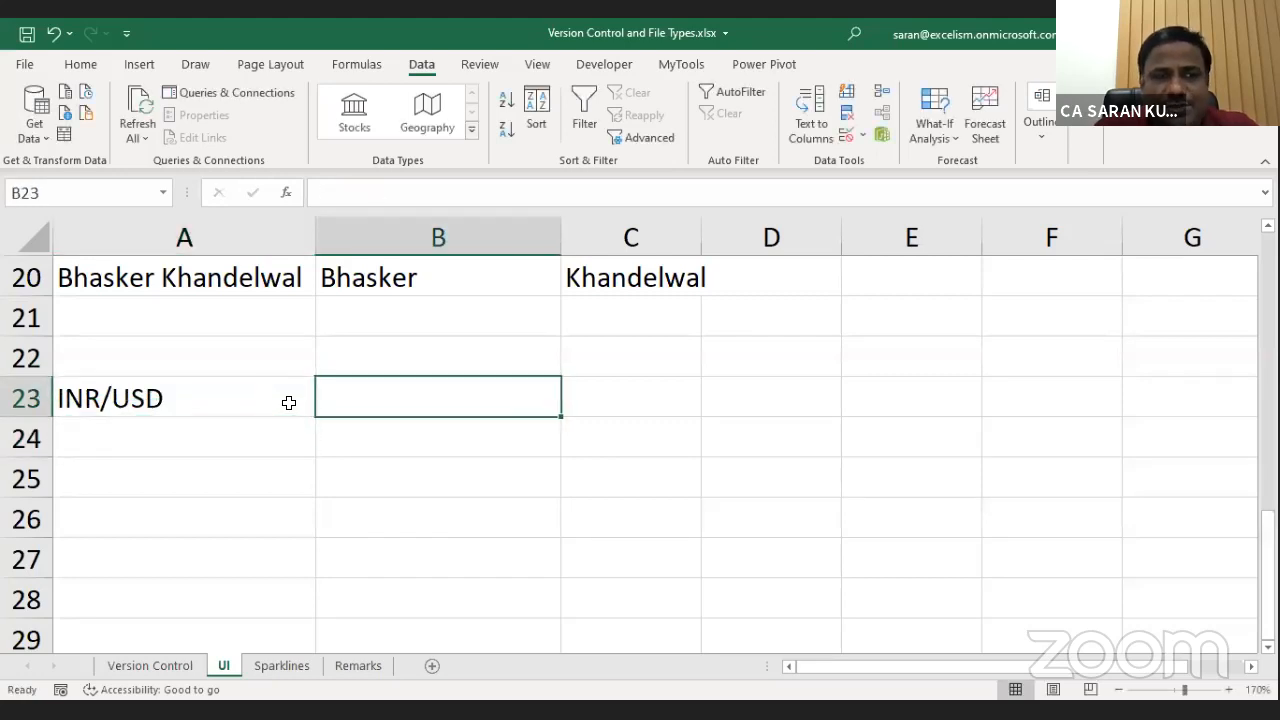
key(Left)
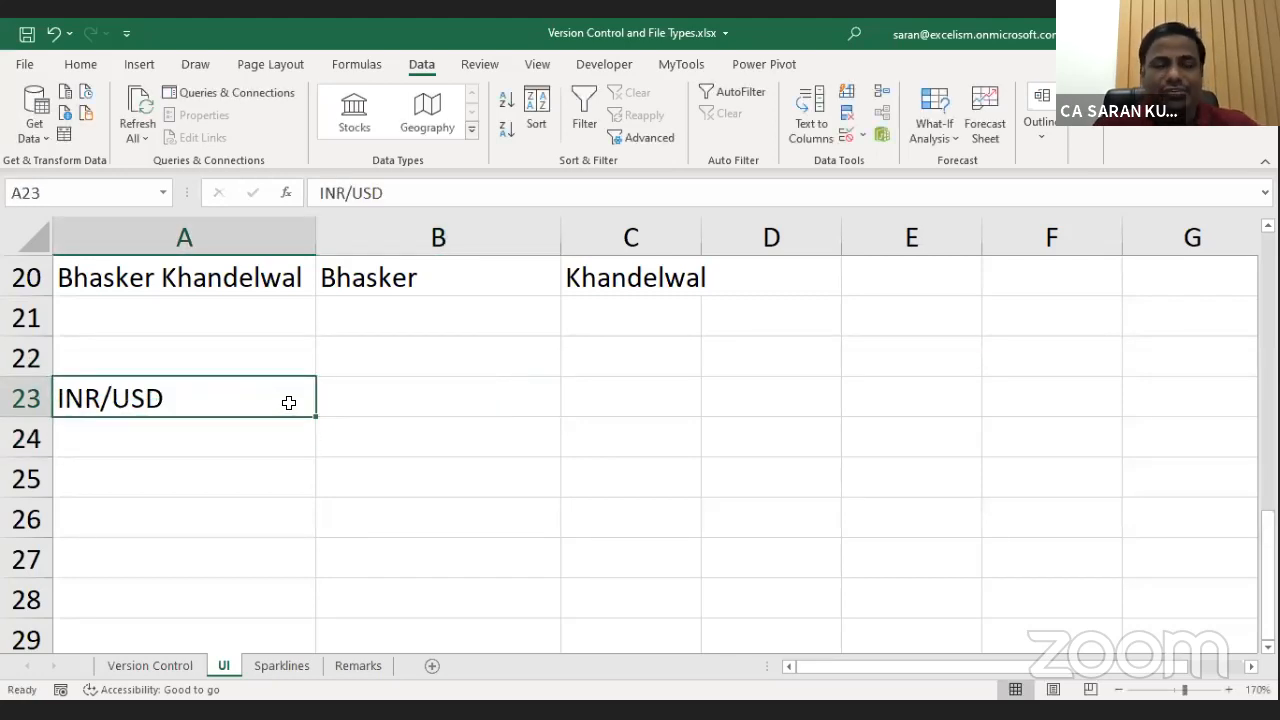
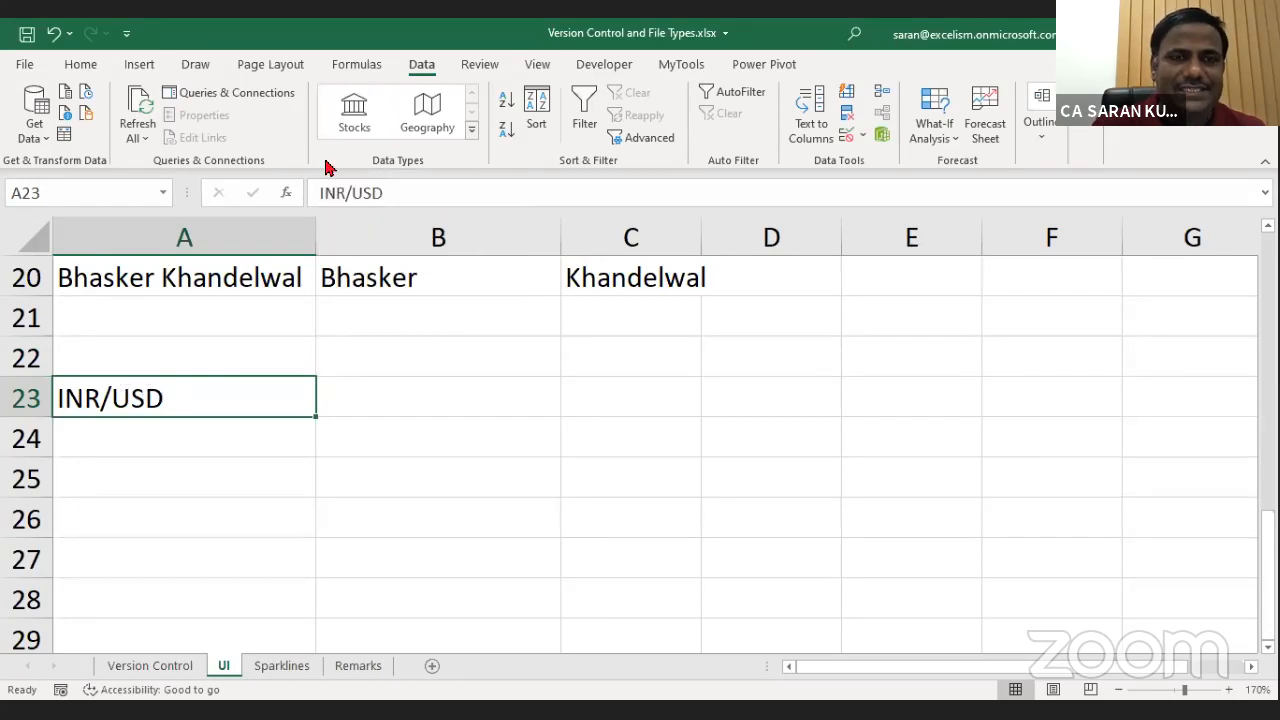
Make INR/USD in A23 a currency data type and add its 52 week high and low into B23 and C23.
click(345, 130)
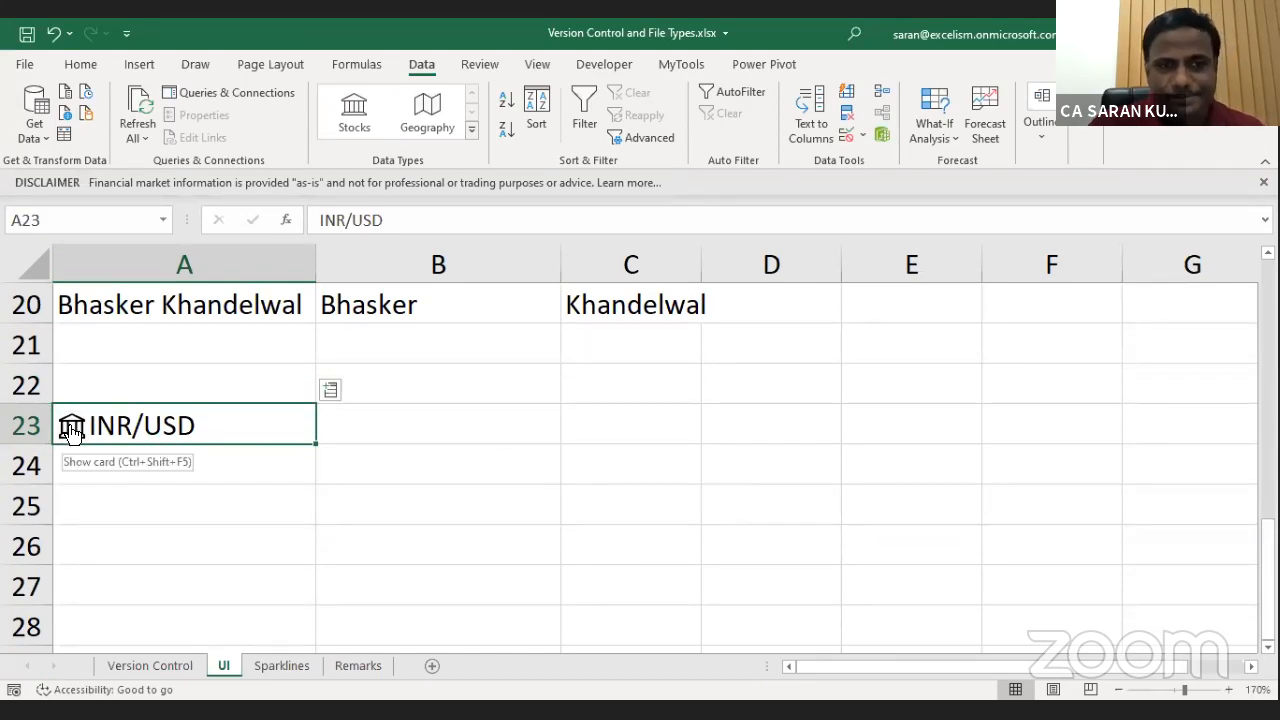
click(329, 398)
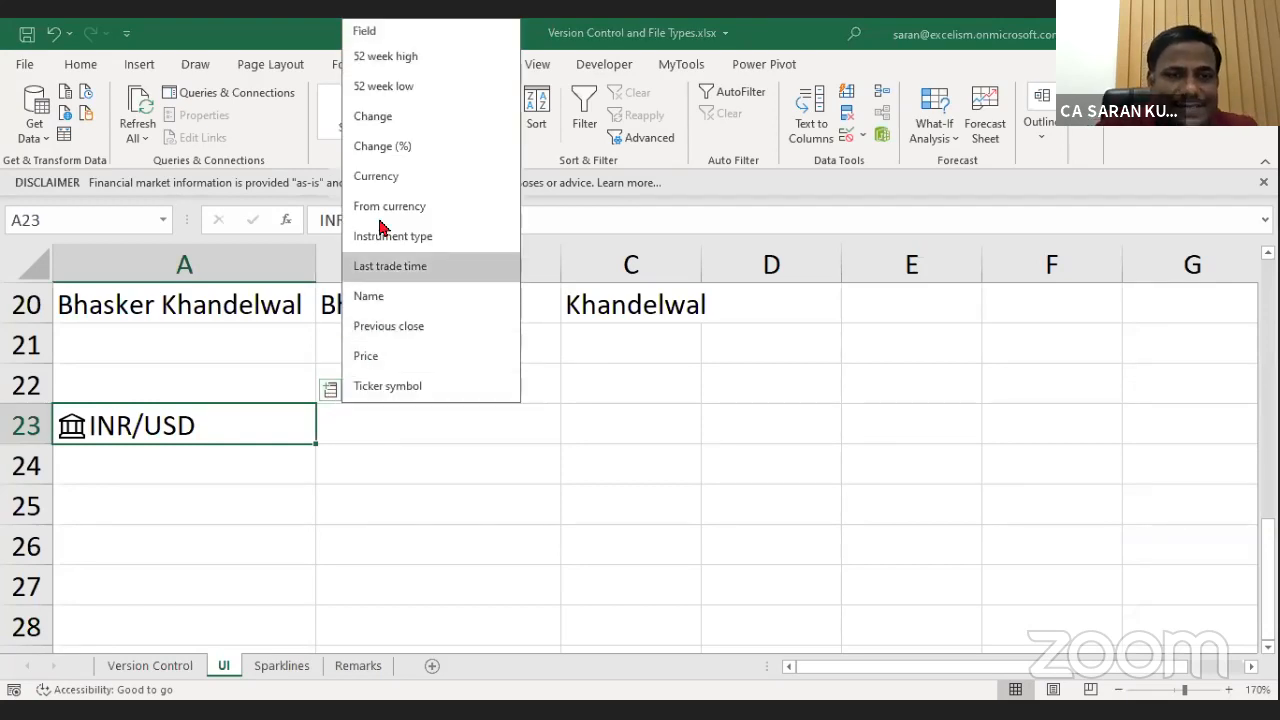
click(408, 64)
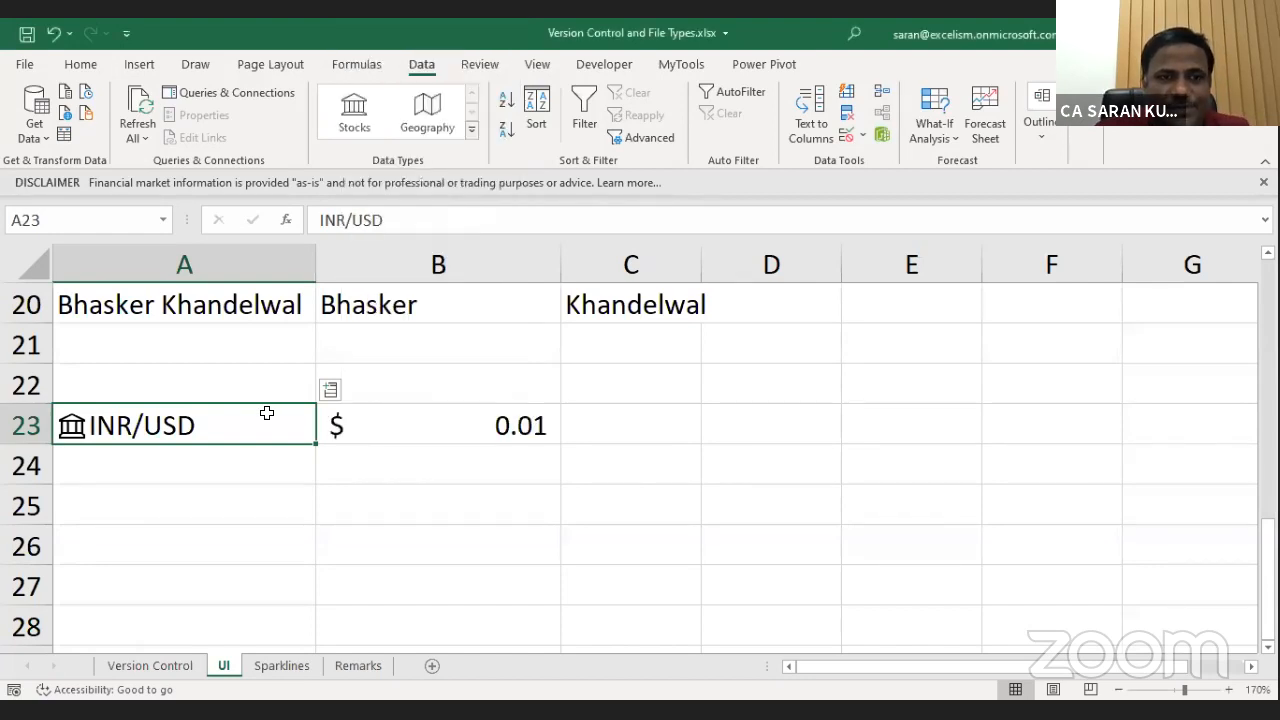
click(331, 390)
click(422, 88)
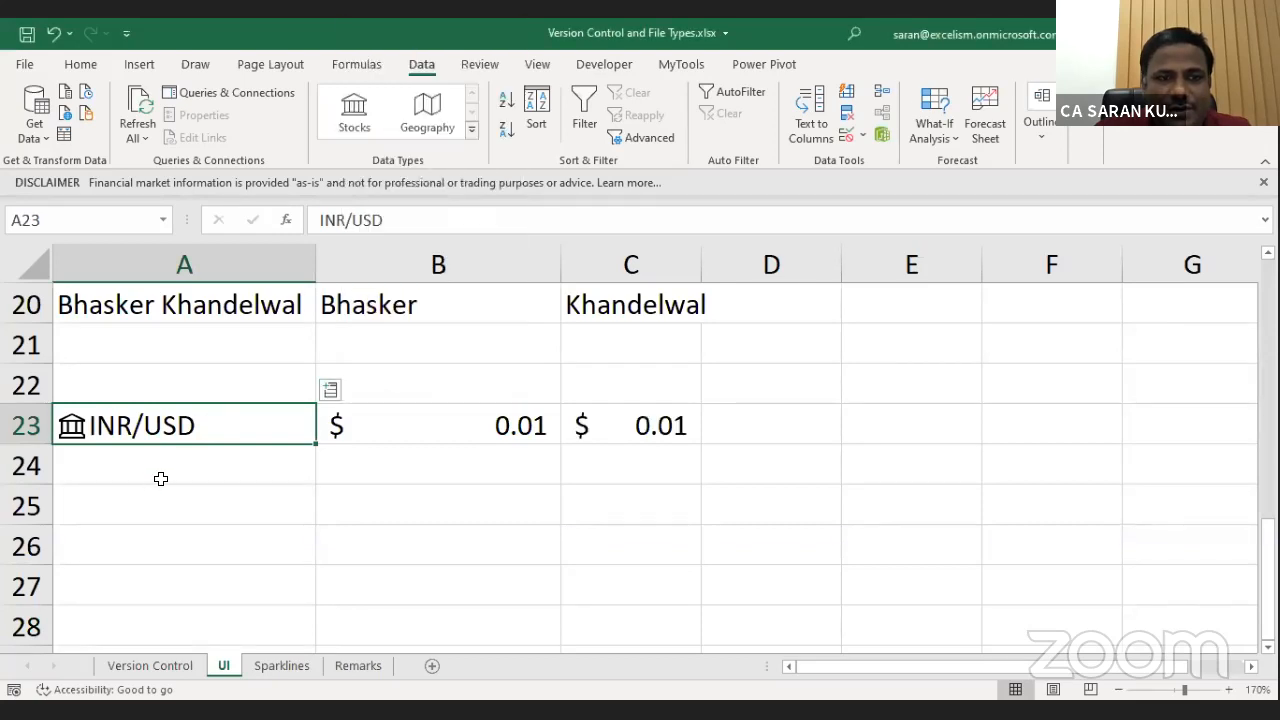
Change A23 to USD/INR and add its Change, Change (%), Currency and From currency fields to row 23.
text(USD/IN)
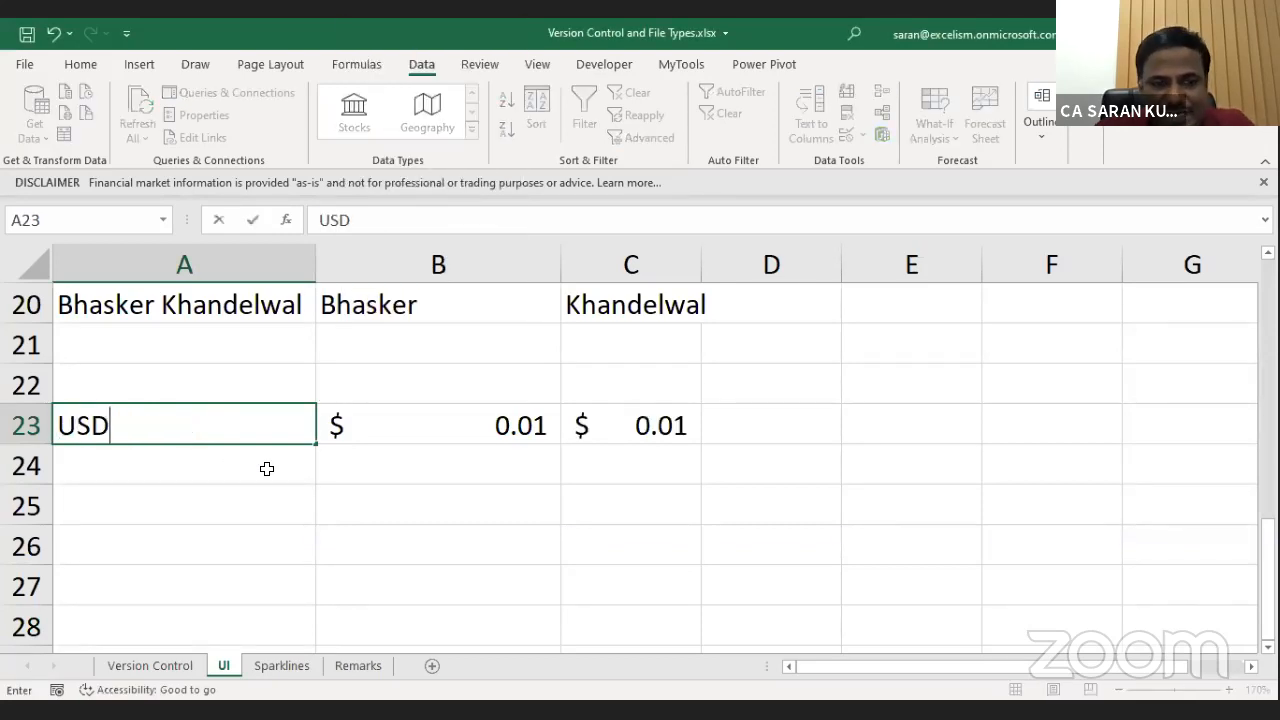
text(R)
key(Return)
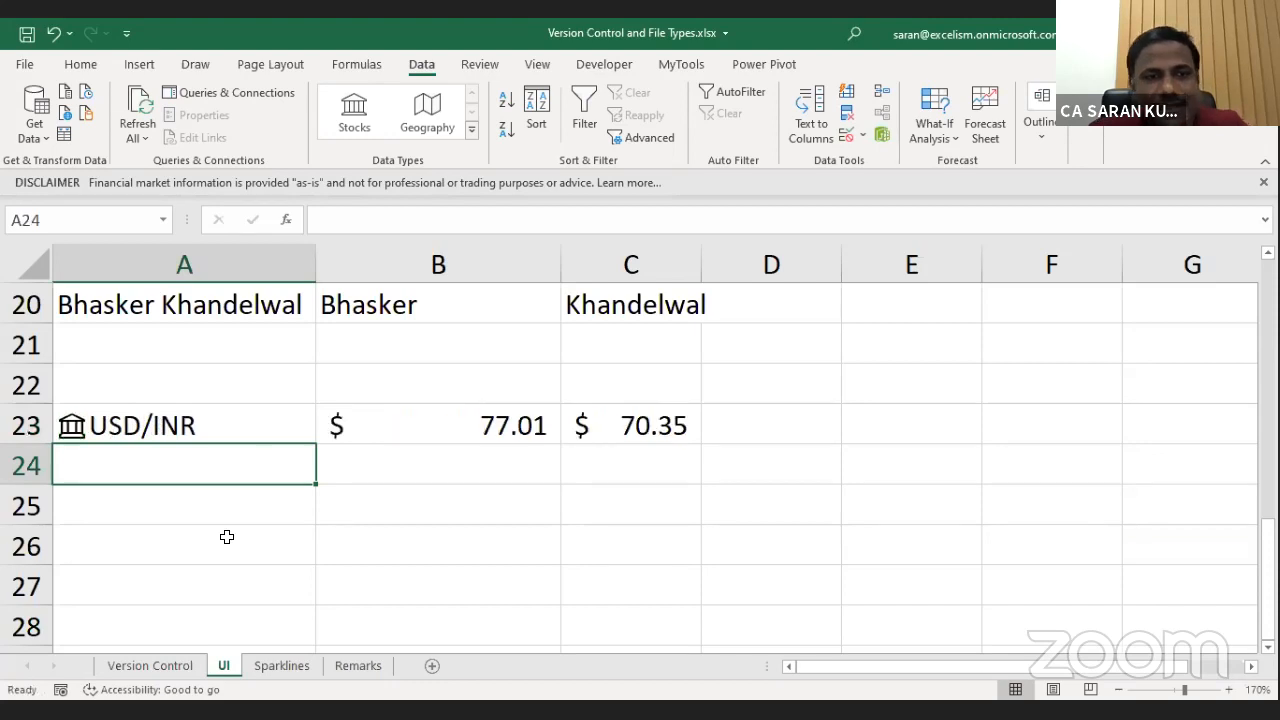
click(255, 423)
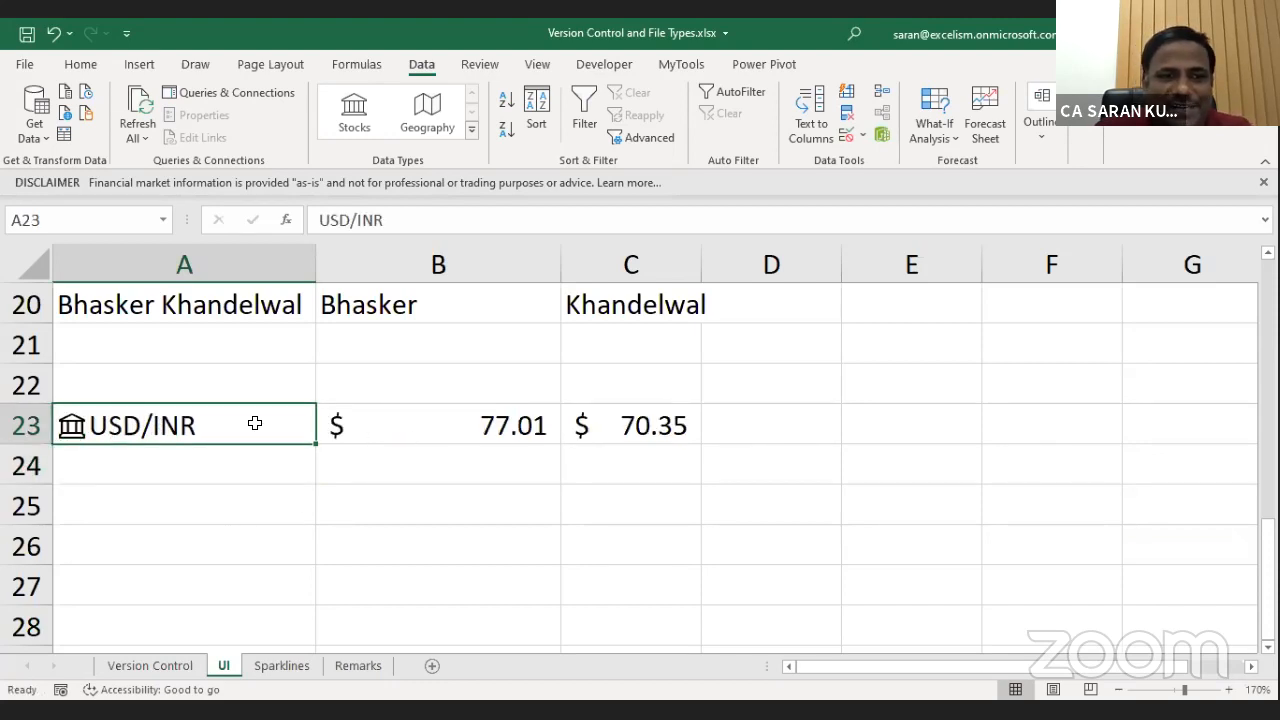
click(331, 390)
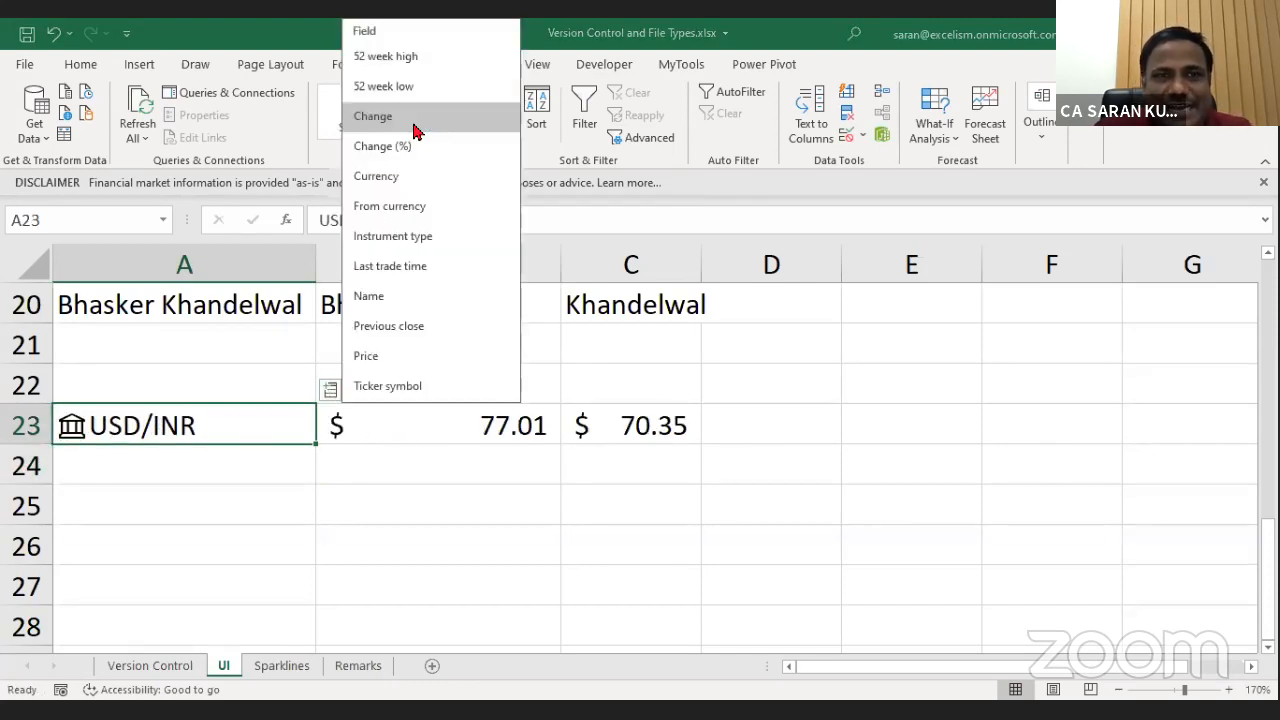
click(417, 132)
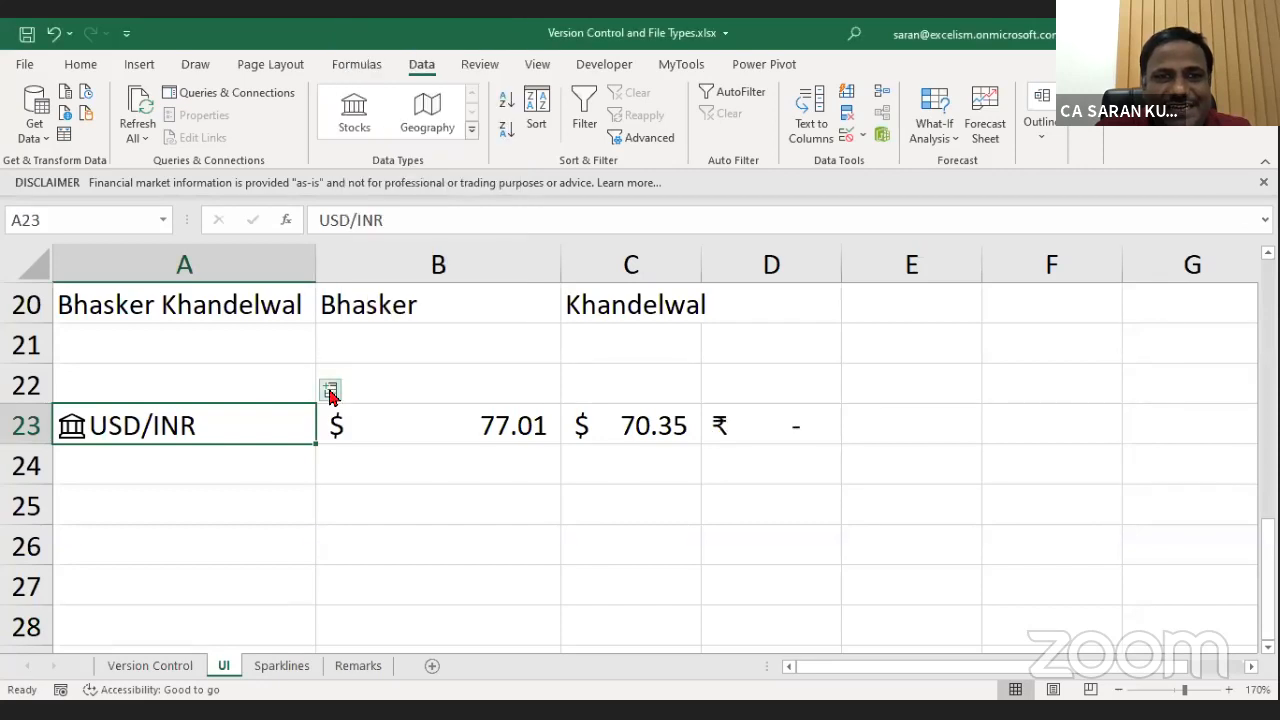
click(331, 392)
click(421, 150)
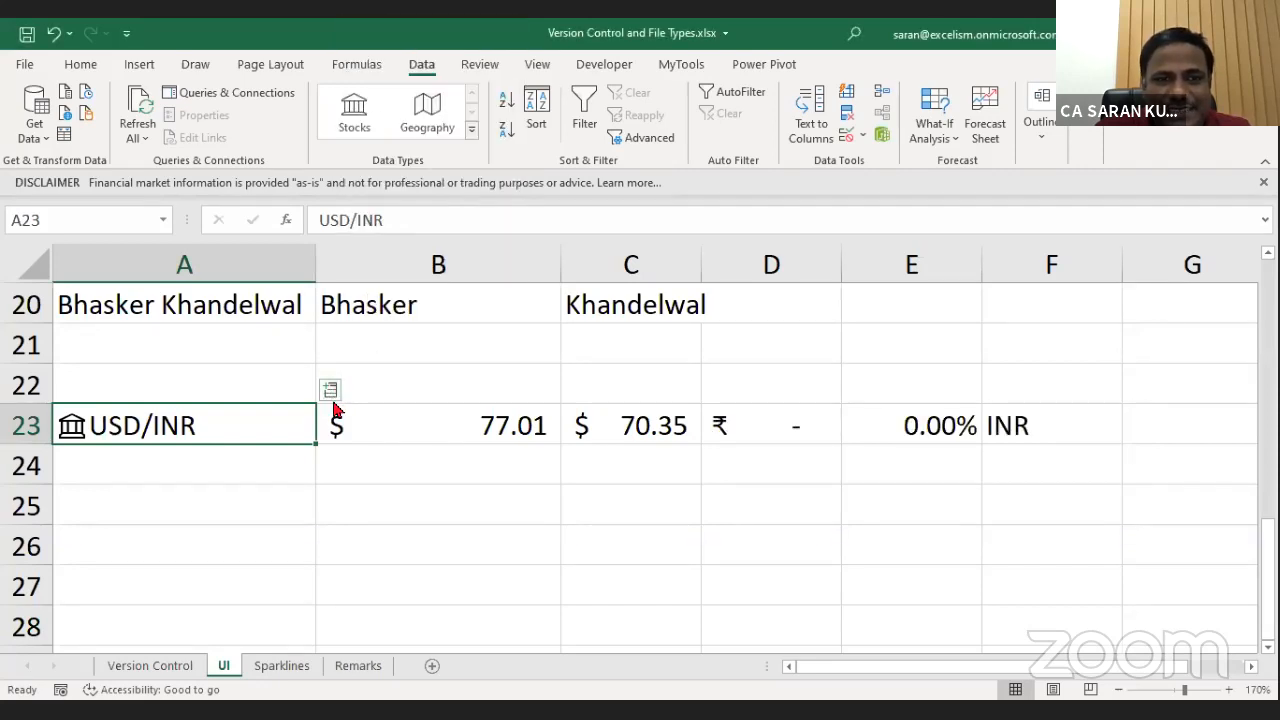
click(331, 393)
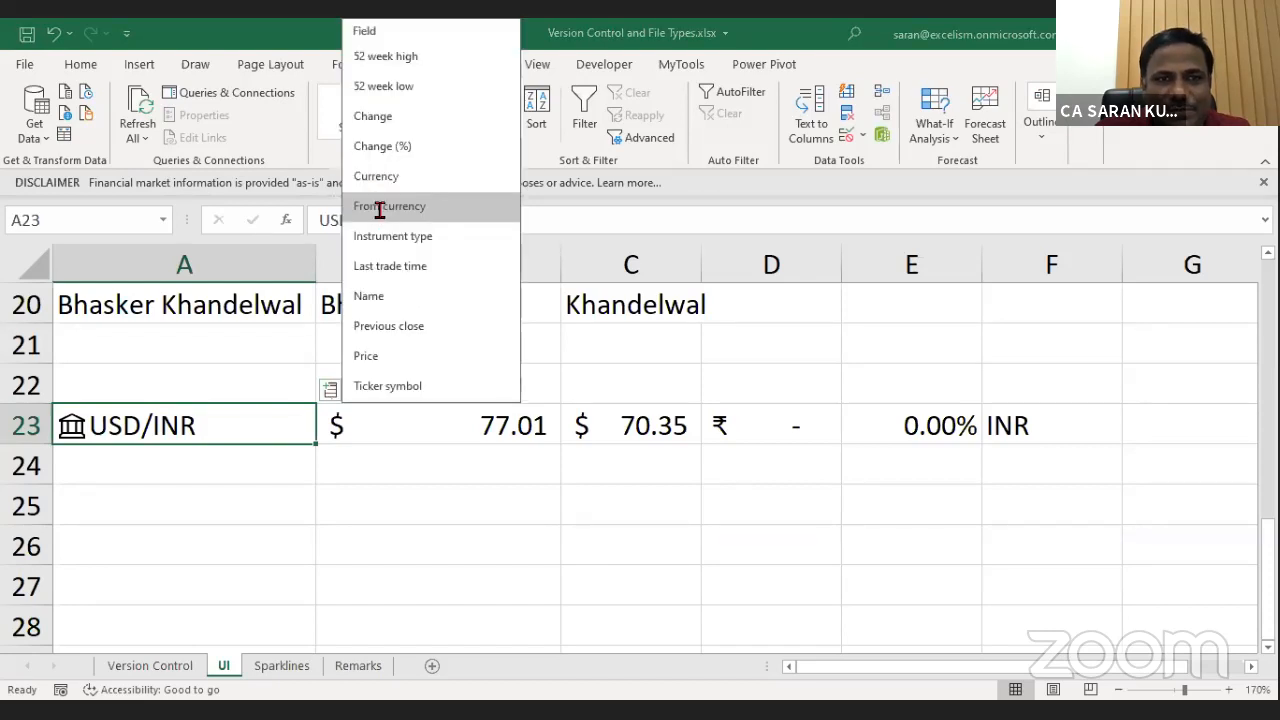
click(379, 208)
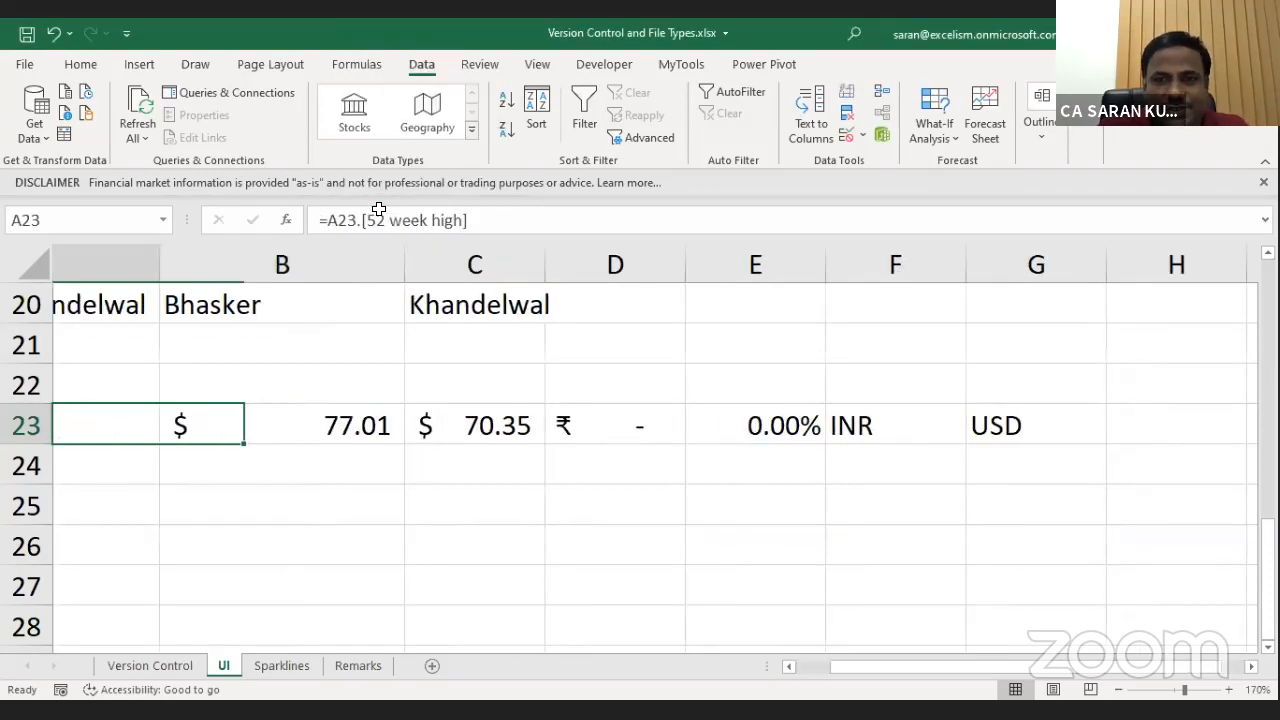
Zoom out the sheet and add the USD/INR Price field into H23.
click(1118, 692)
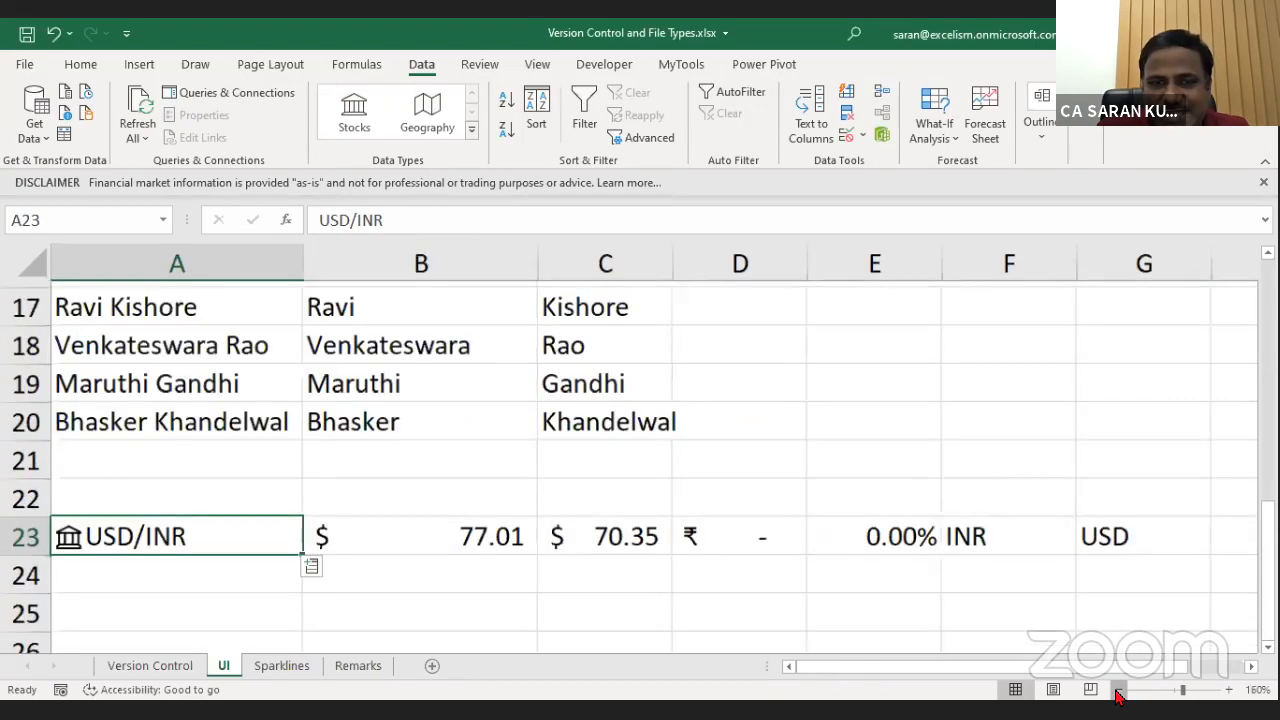
click(1118, 690)
click(1118, 690)
click(1118, 690)
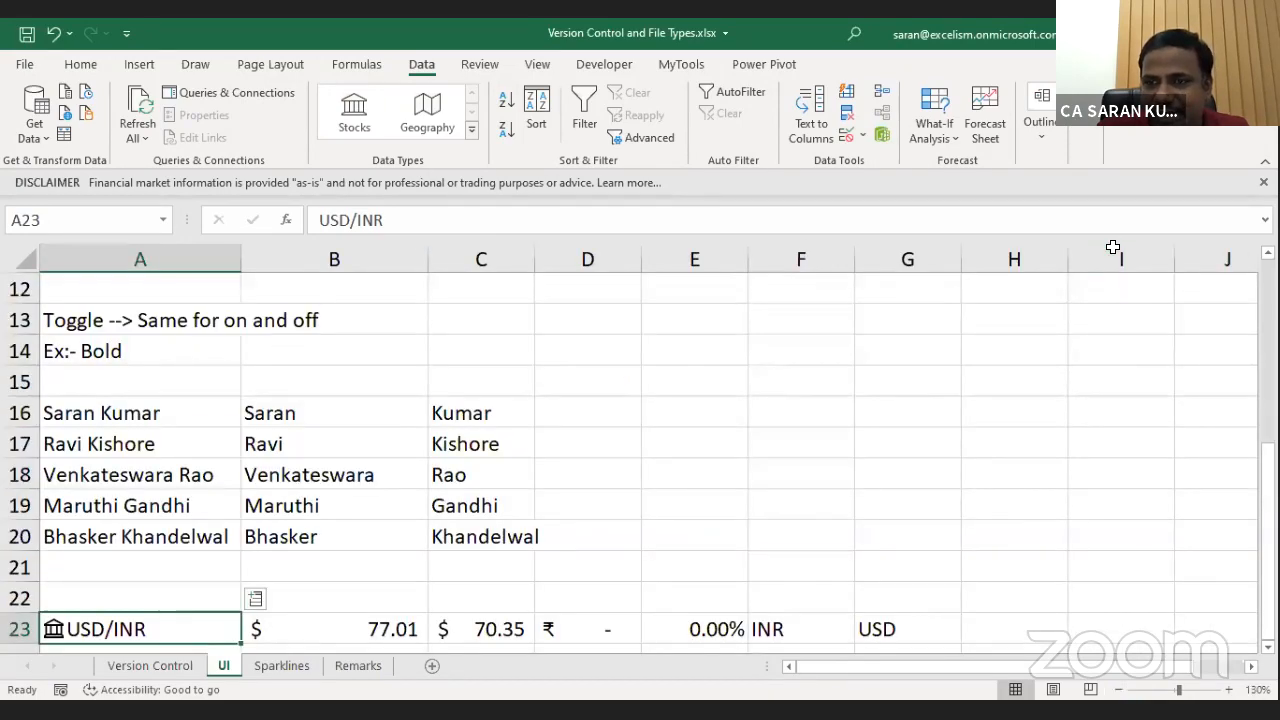
key(ctrl+n)
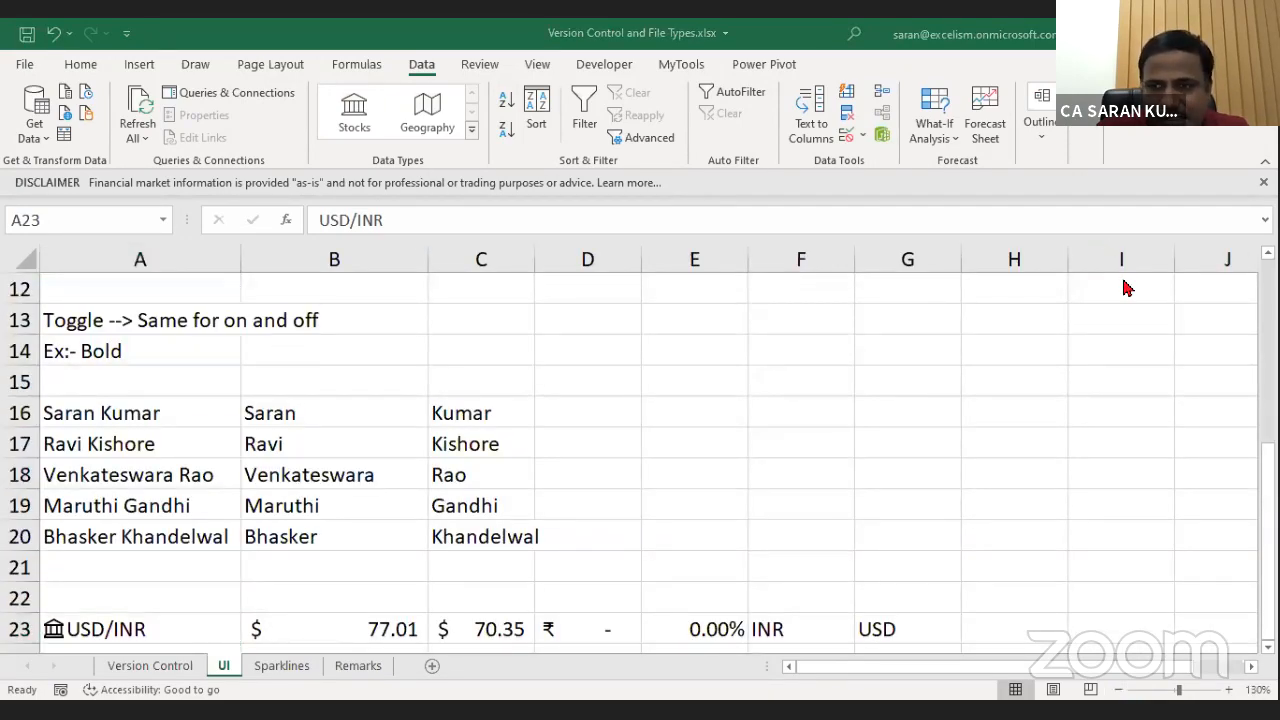
click(1169, 688)
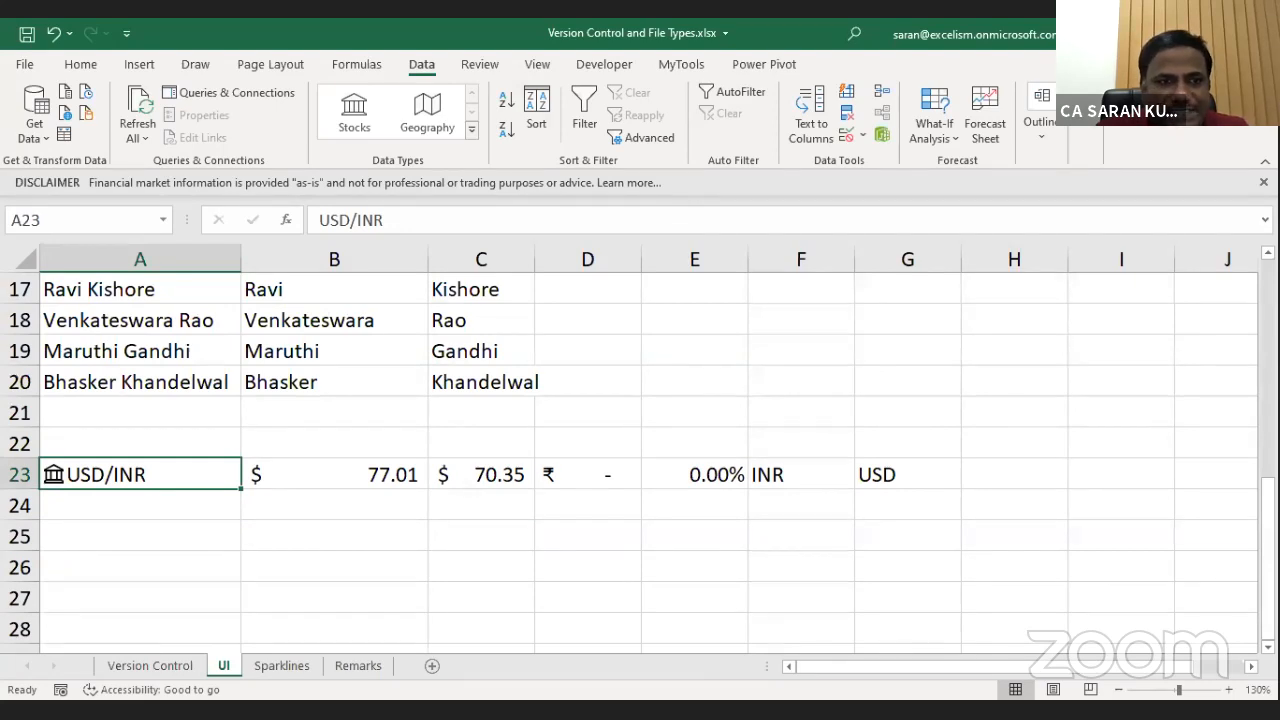
key(ctrl+alt+g)
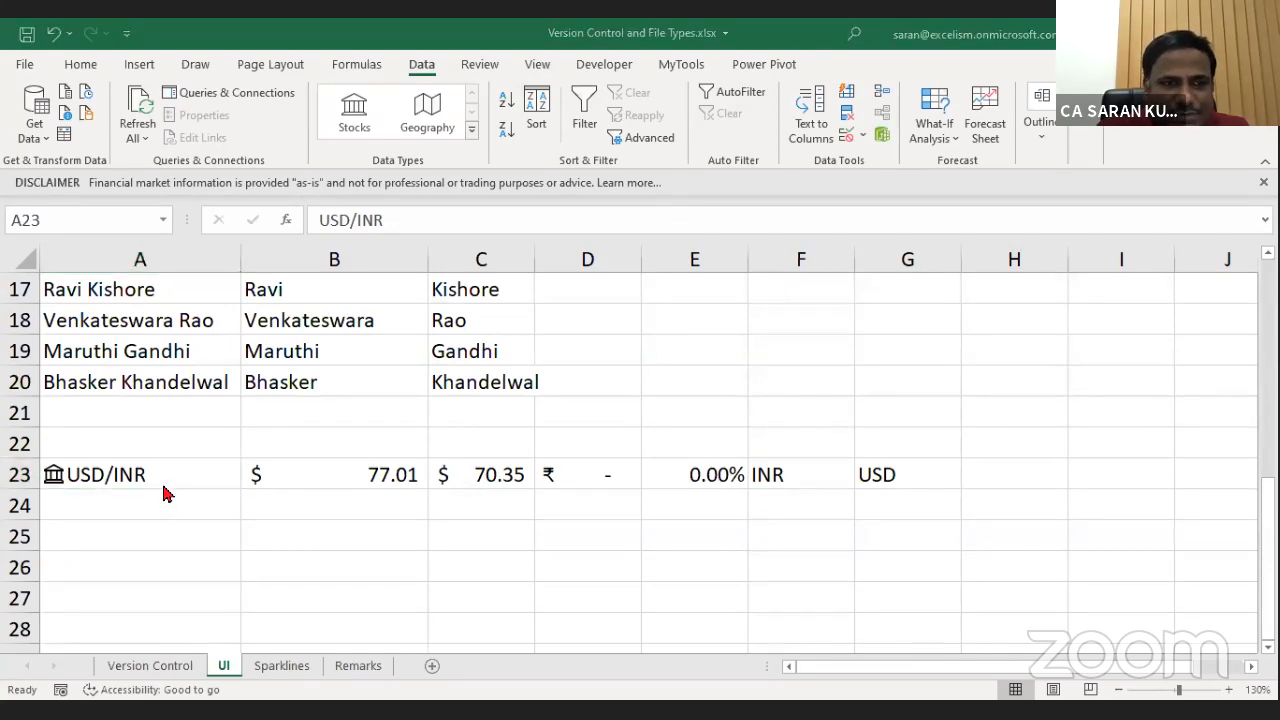
click(163, 487)
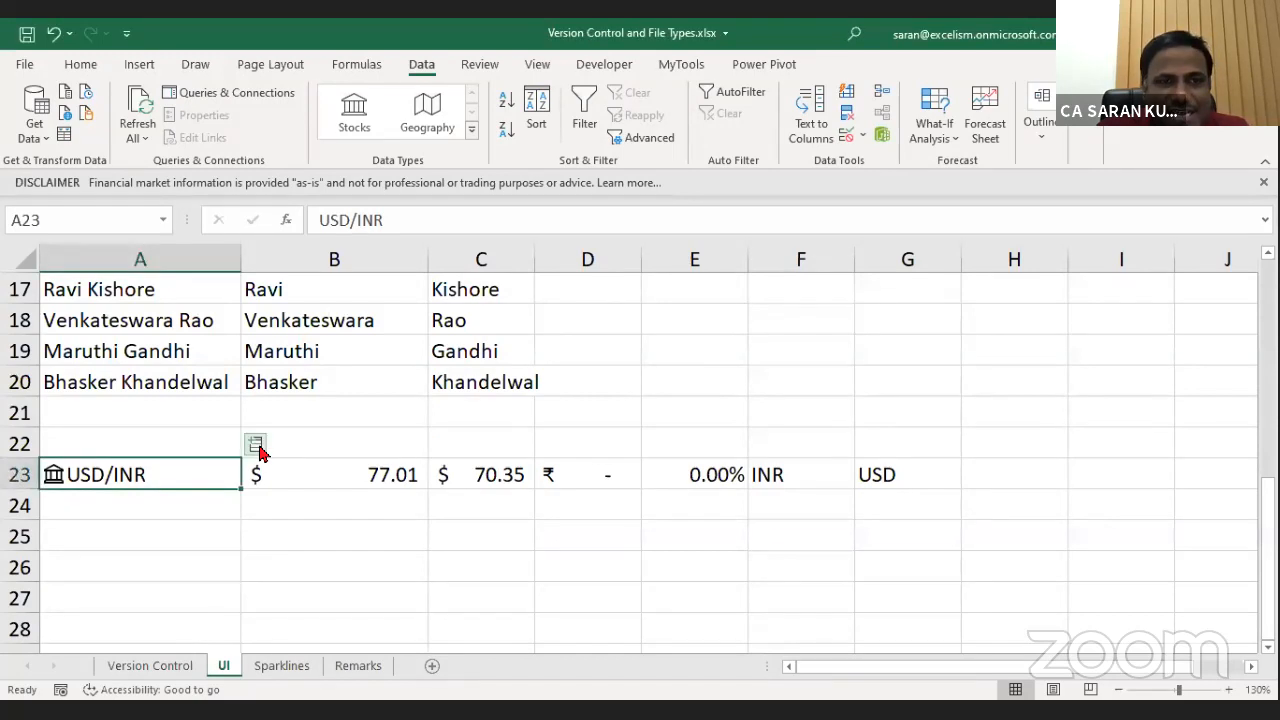
click(256, 445)
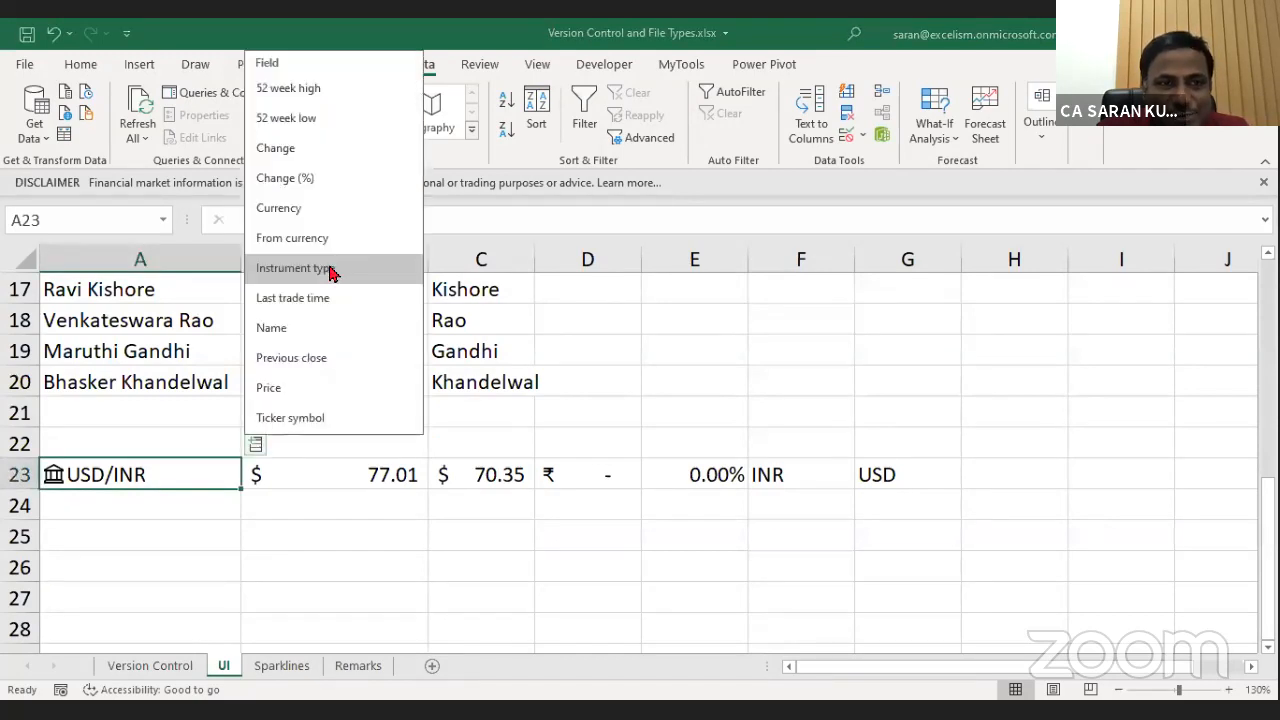
click(334, 392)
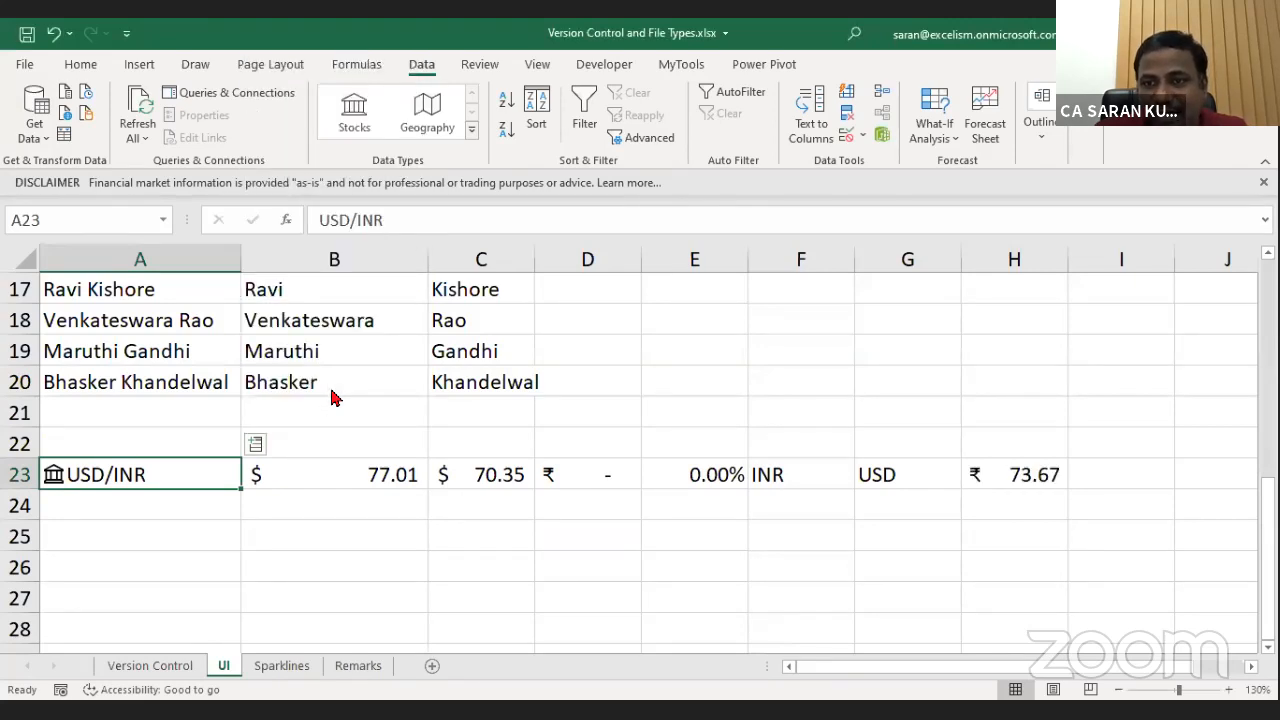
Review the row 23 formulas, from the 52 week high of 77.01 to the ₹73.67 price.
click(1059, 530)
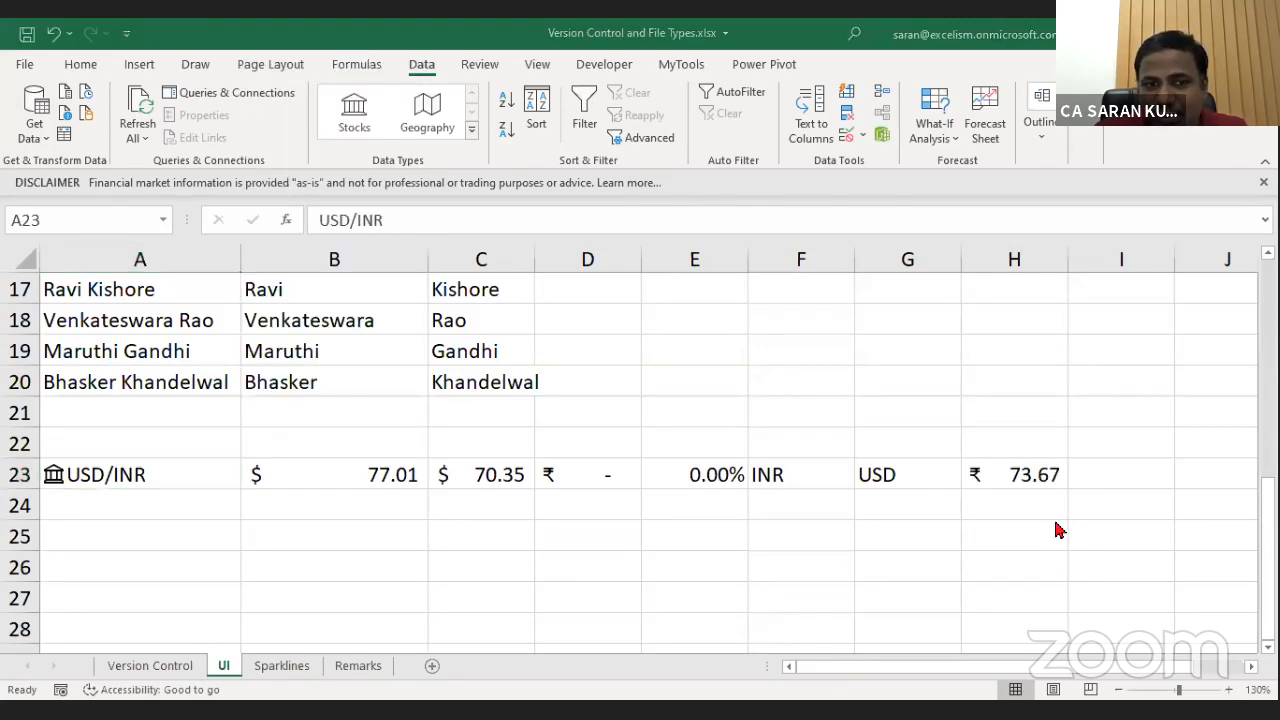
click(1000, 455)
click(1028, 474)
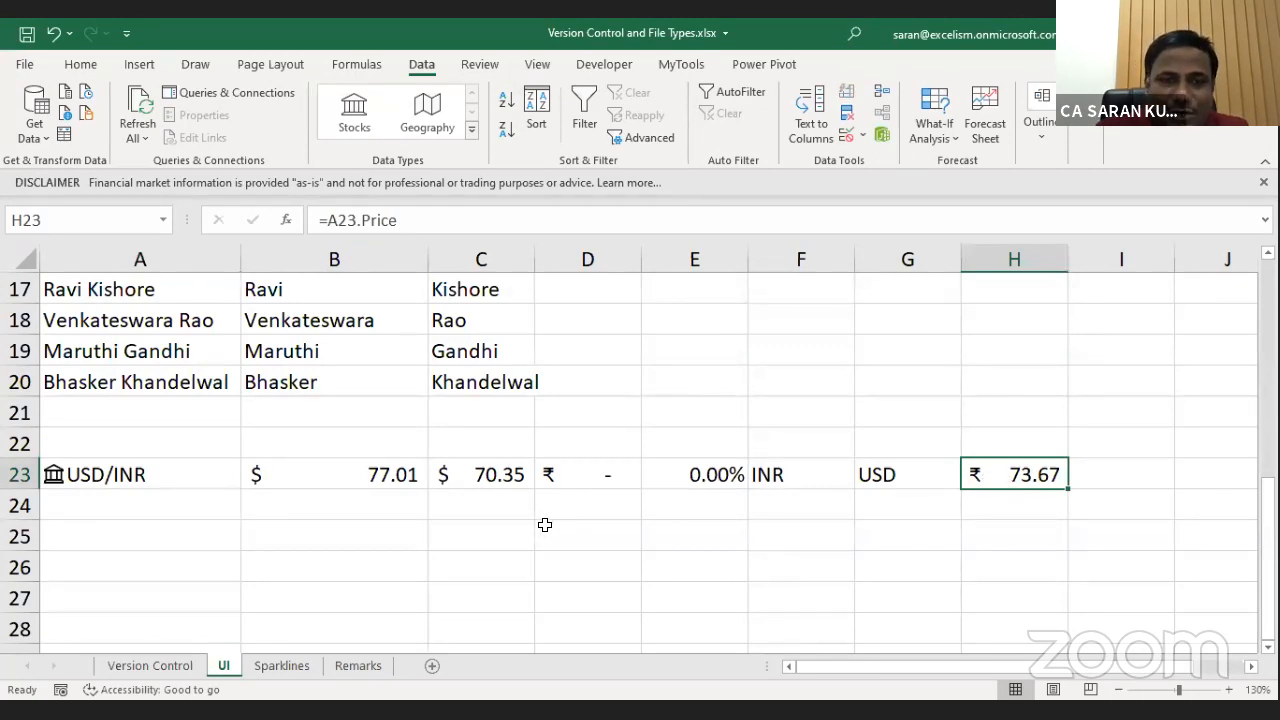
click(371, 474)
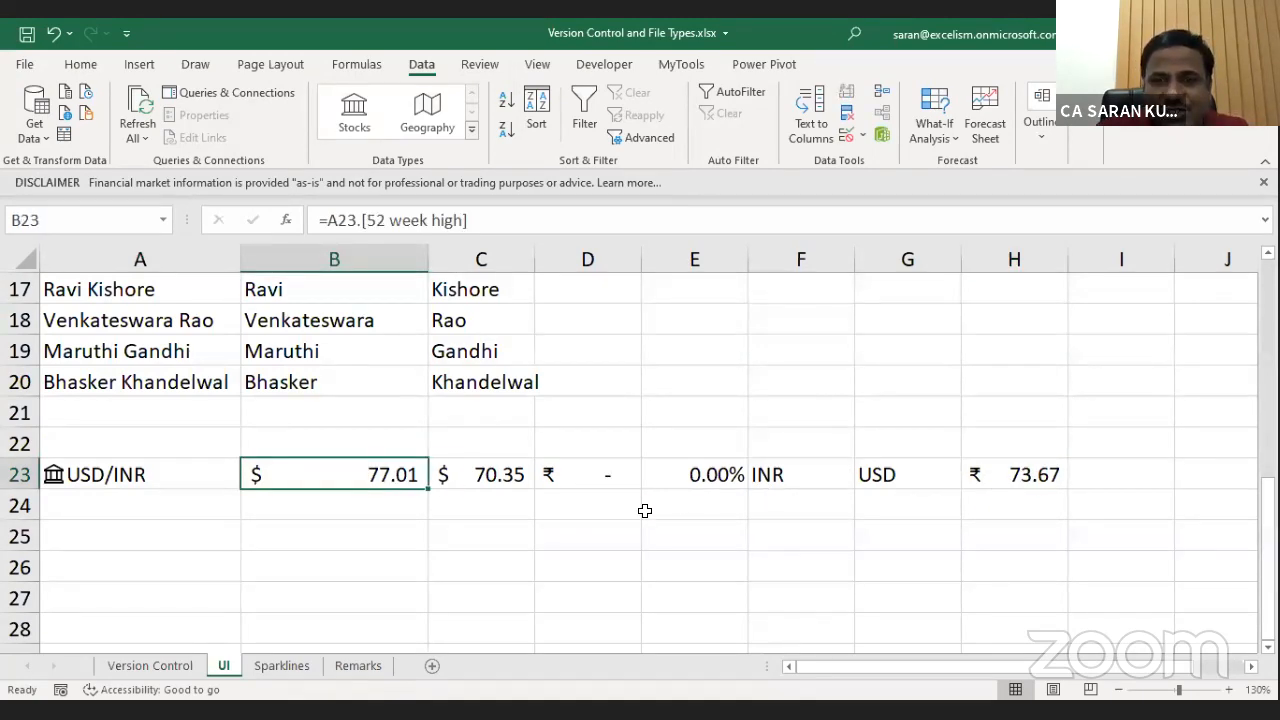
drag(266, 475, 1012, 470)
click(1012, 470)
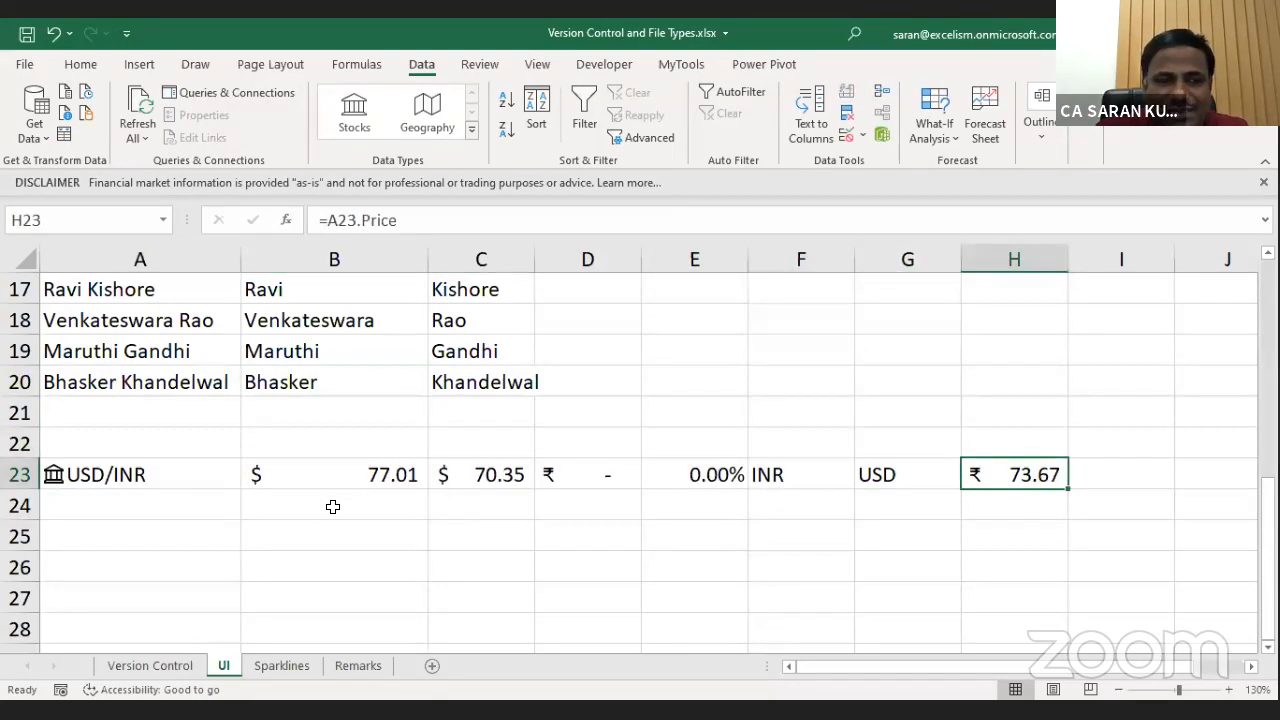
click(185, 525)
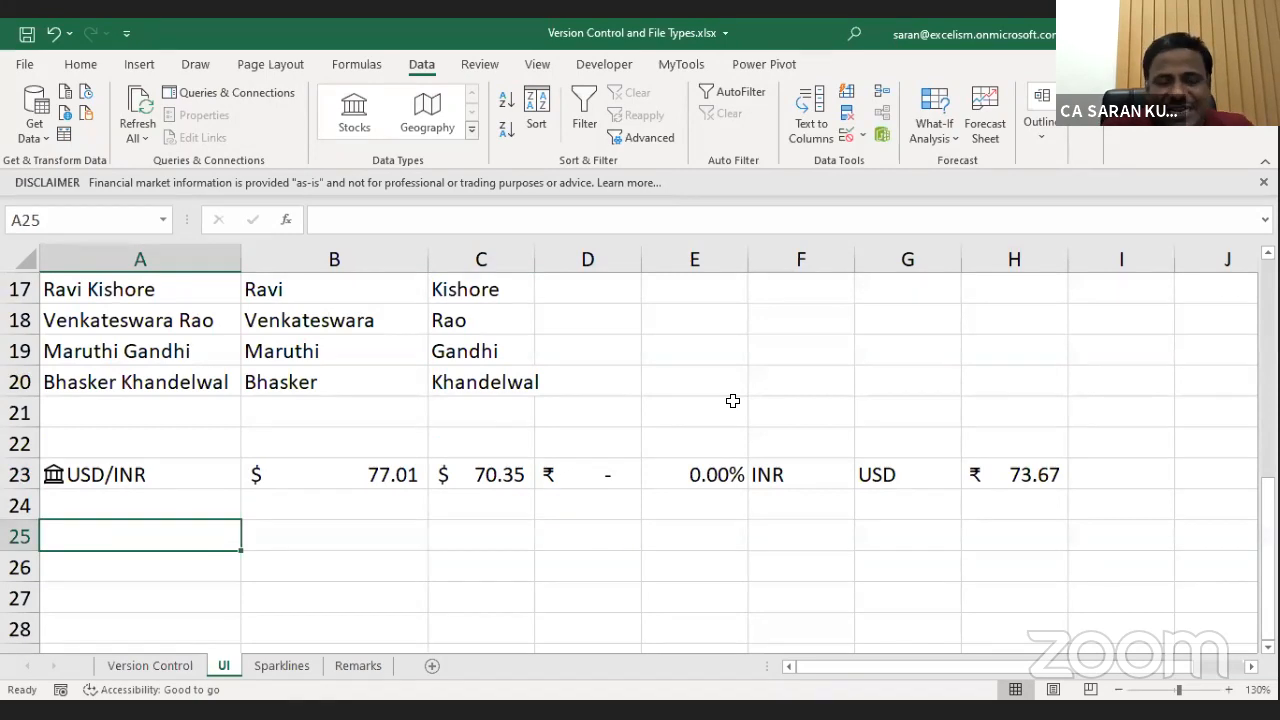
Enter State Bank of India in A25, convert it to a stock, and auto-fit column A.
text(Sta)
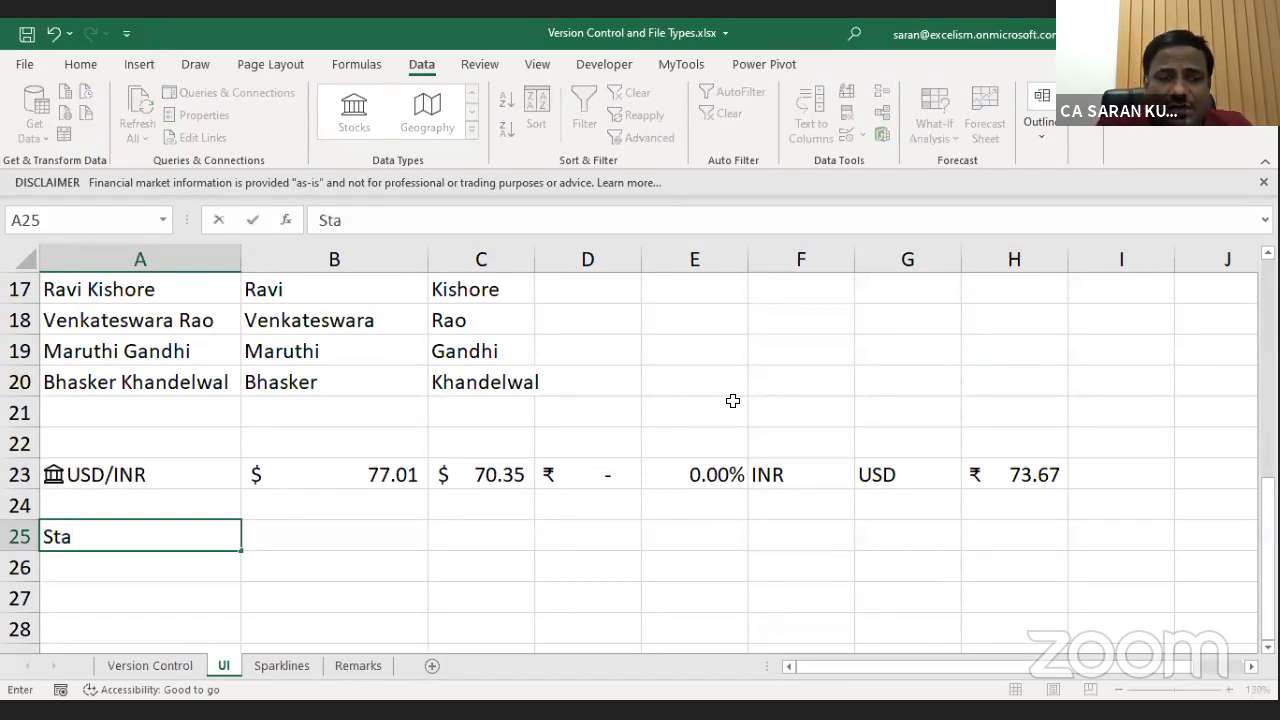
text(te Ba)
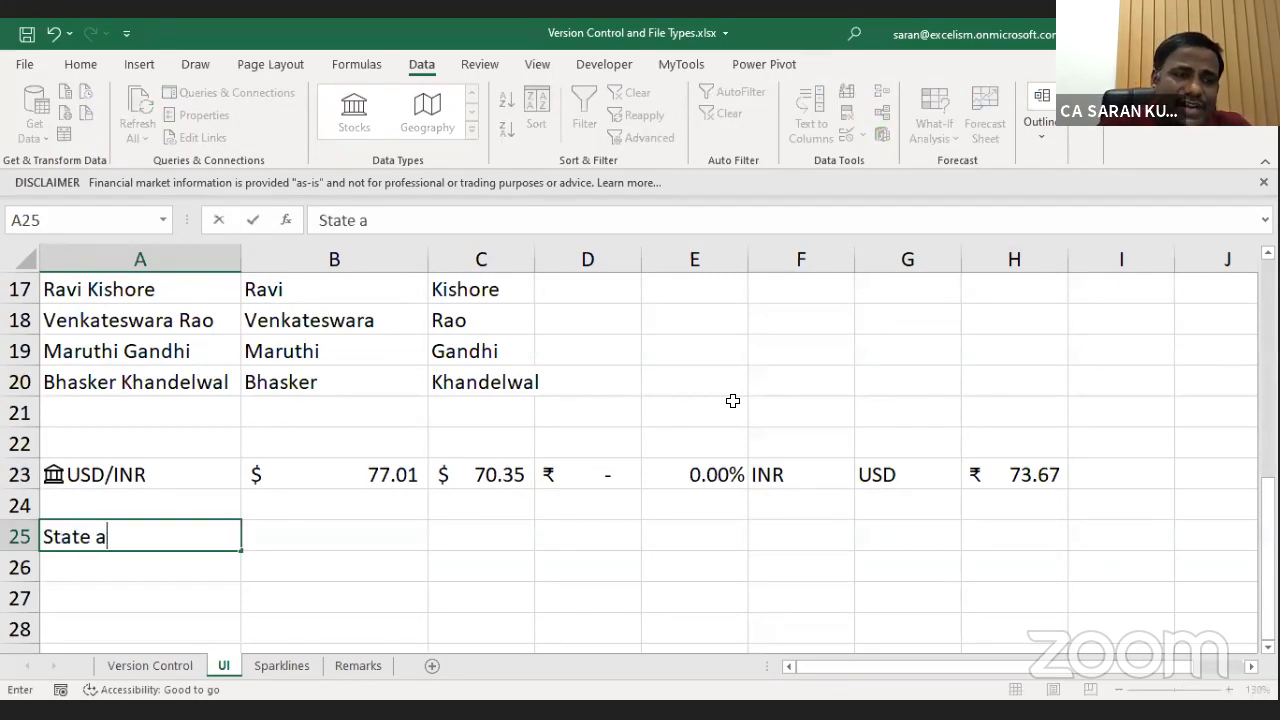
key(BackSpace)
text(Bank)
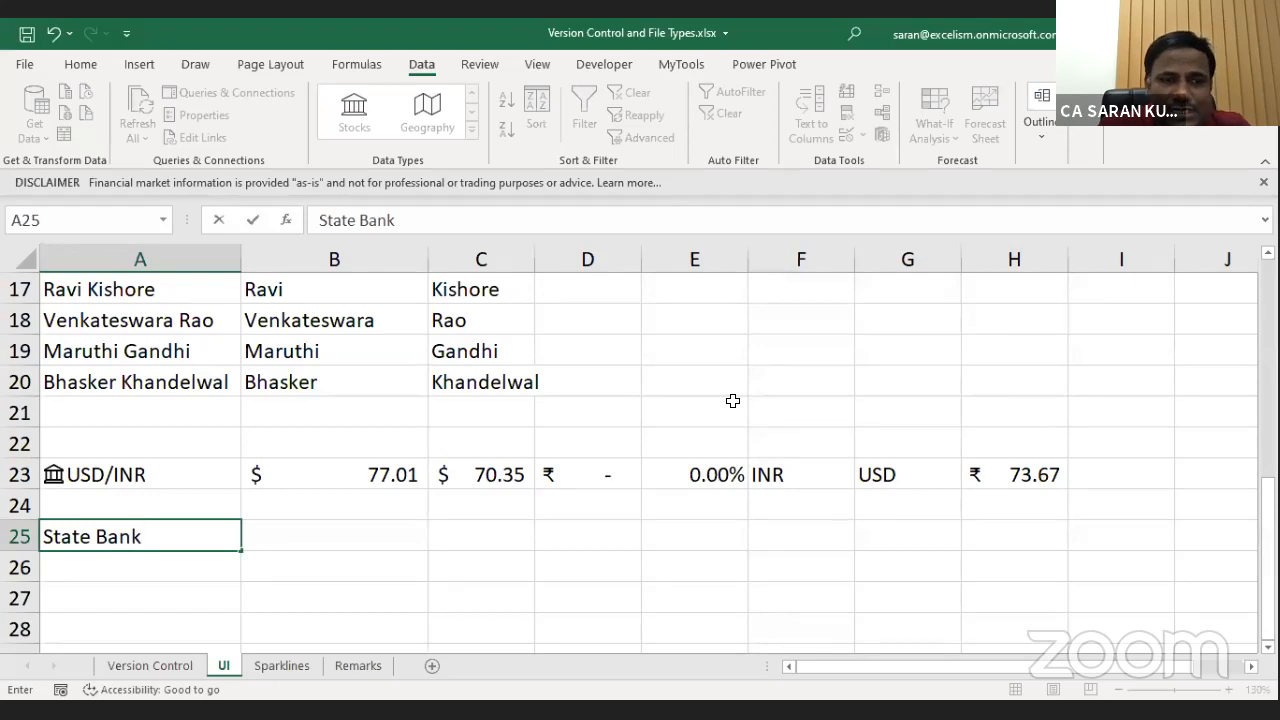
text( of India)
key(Tab)
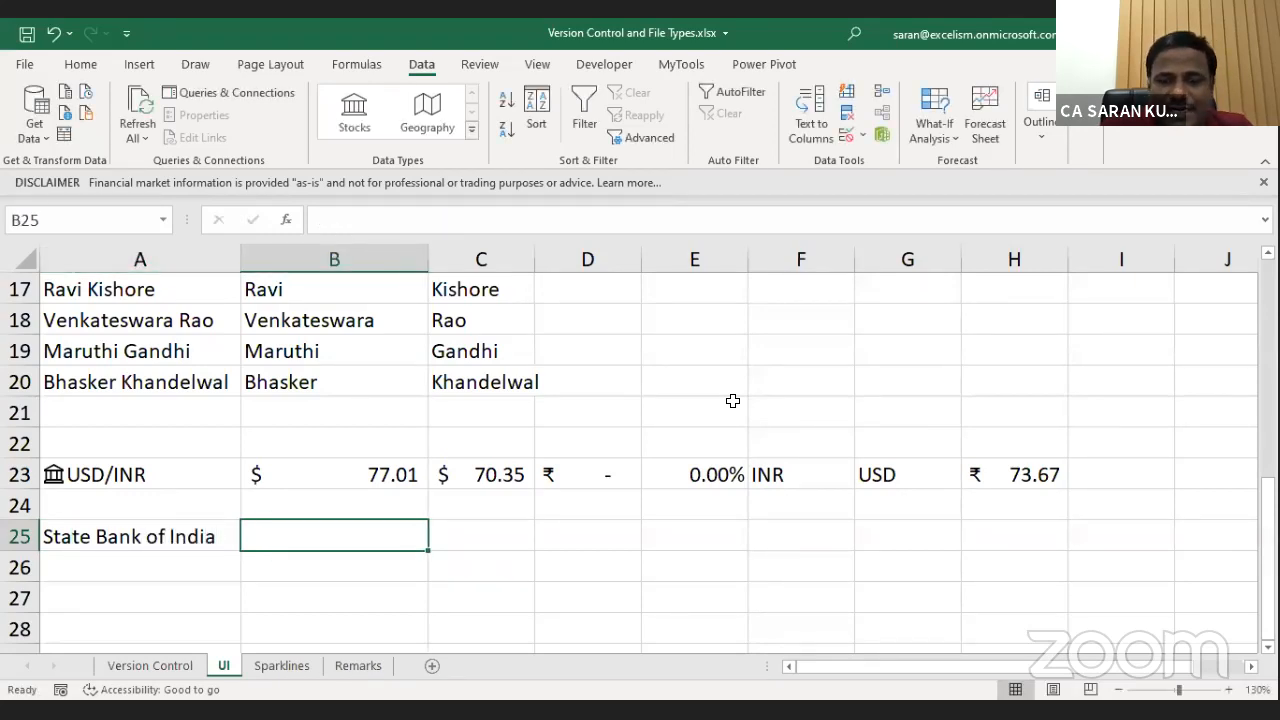
key(Left)
click(355, 115)
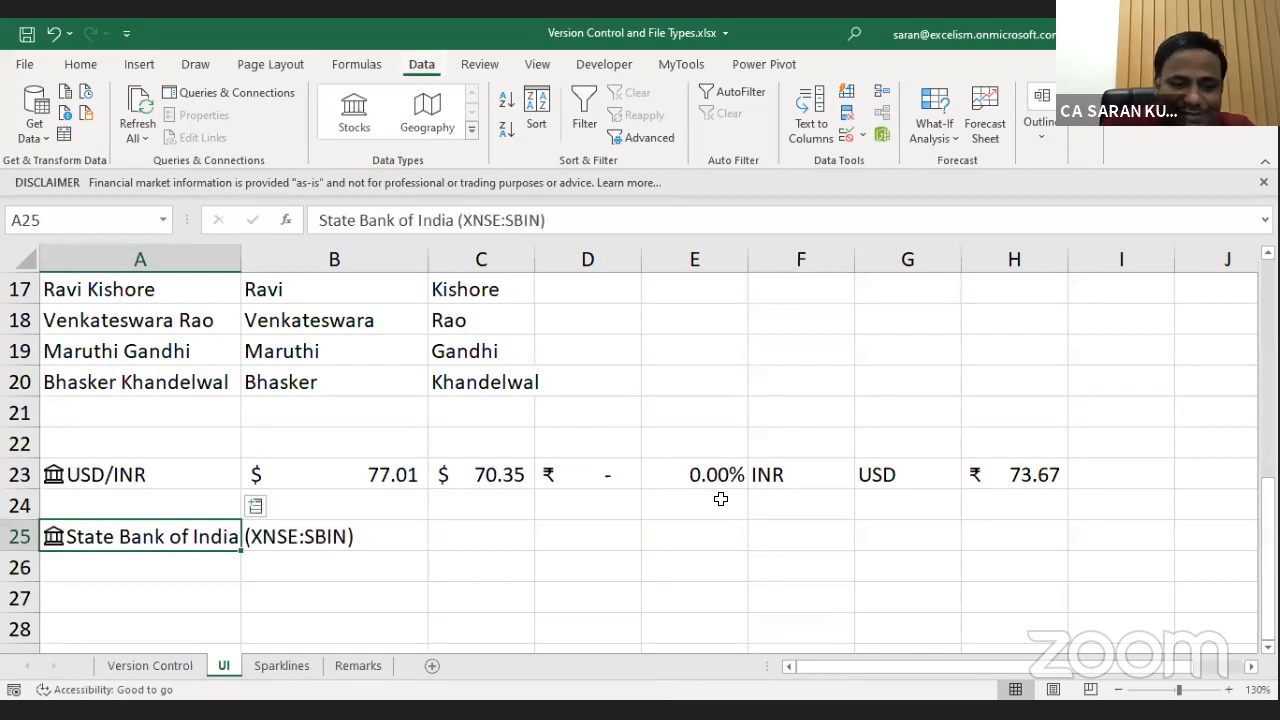
key(alt+o)
key(c)
key(a)
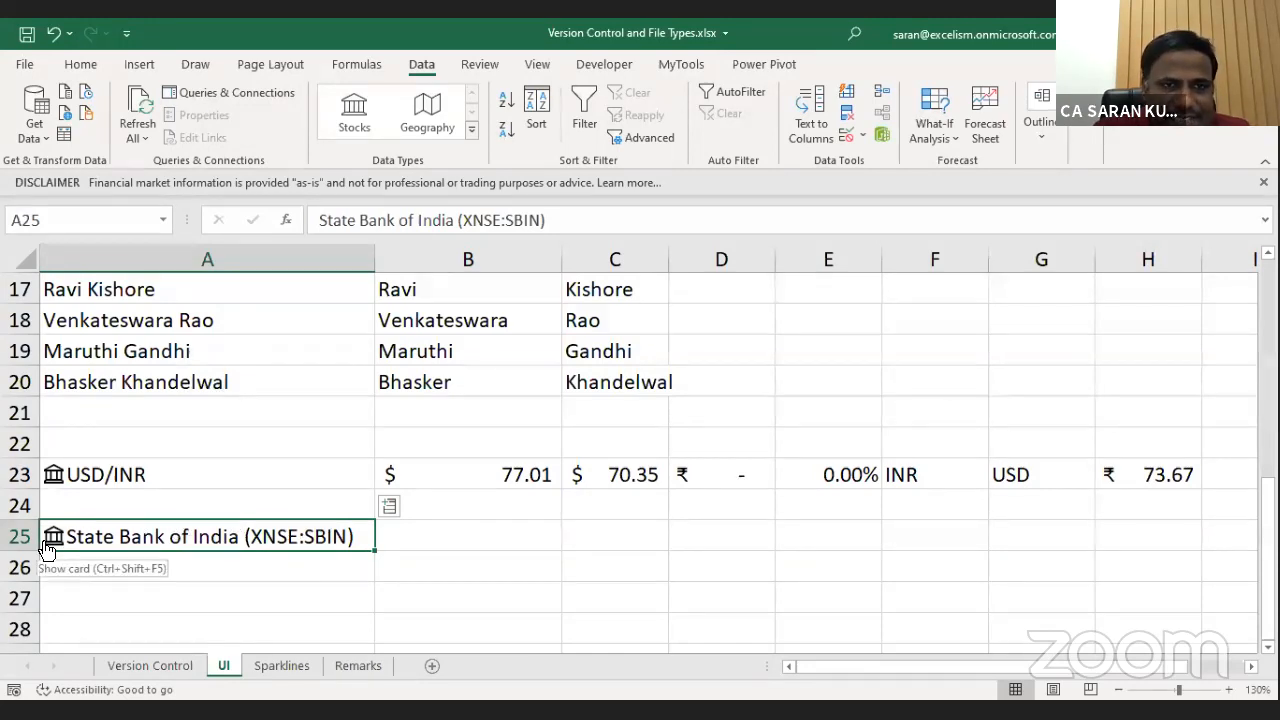
Show the SBIN price of ₹182.20 in B25 with the formula =A25.Price.
click(449, 527)
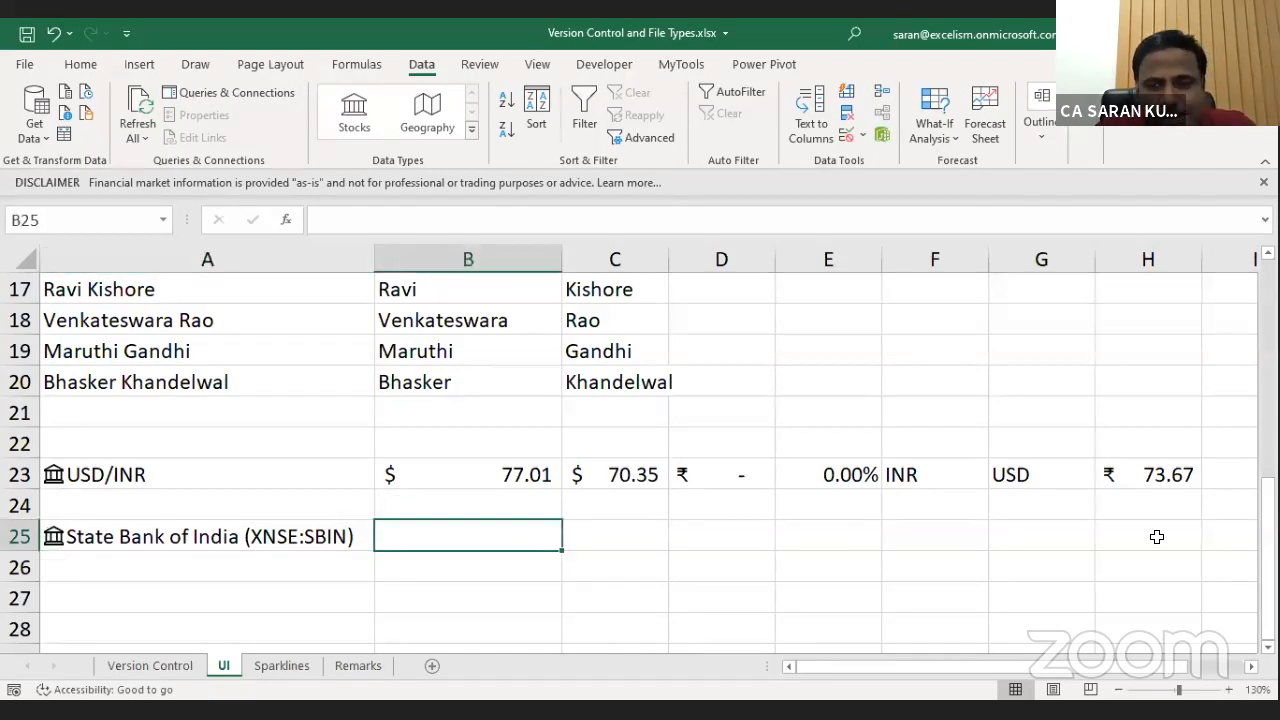
text(=)
key(Left)
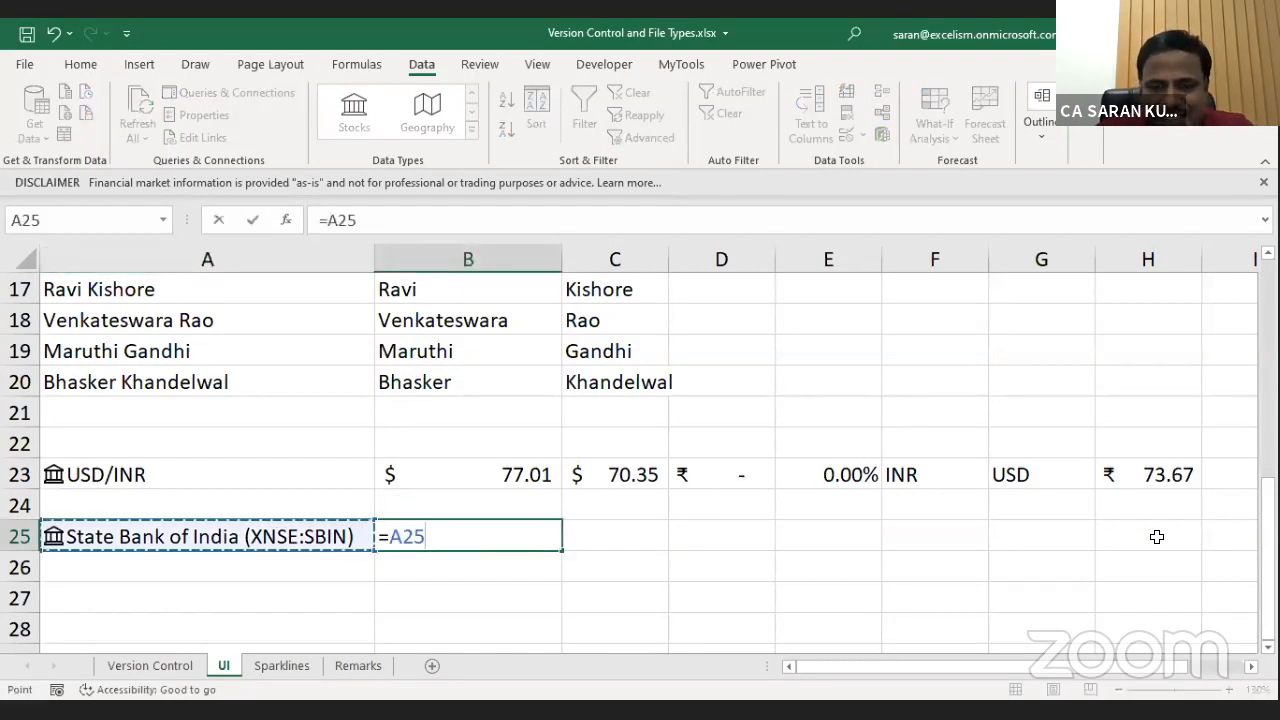
text(.)
text(pr)
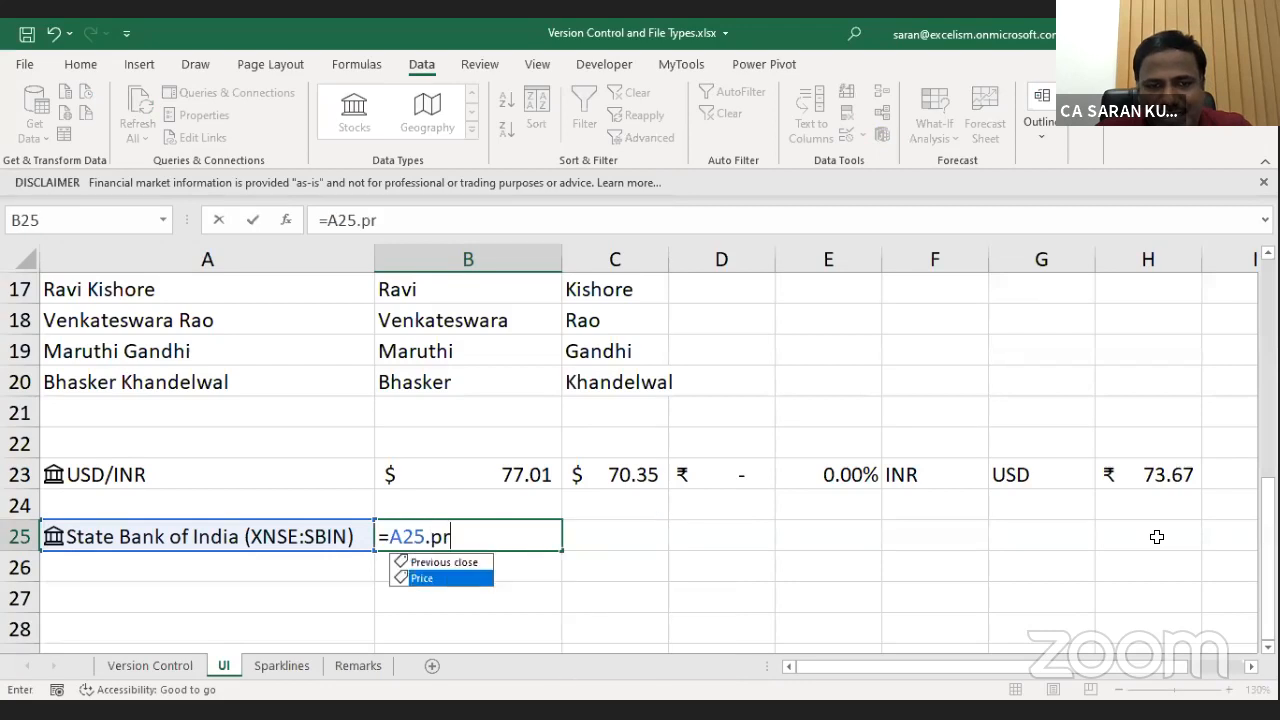
key(Tab)
key(Return)
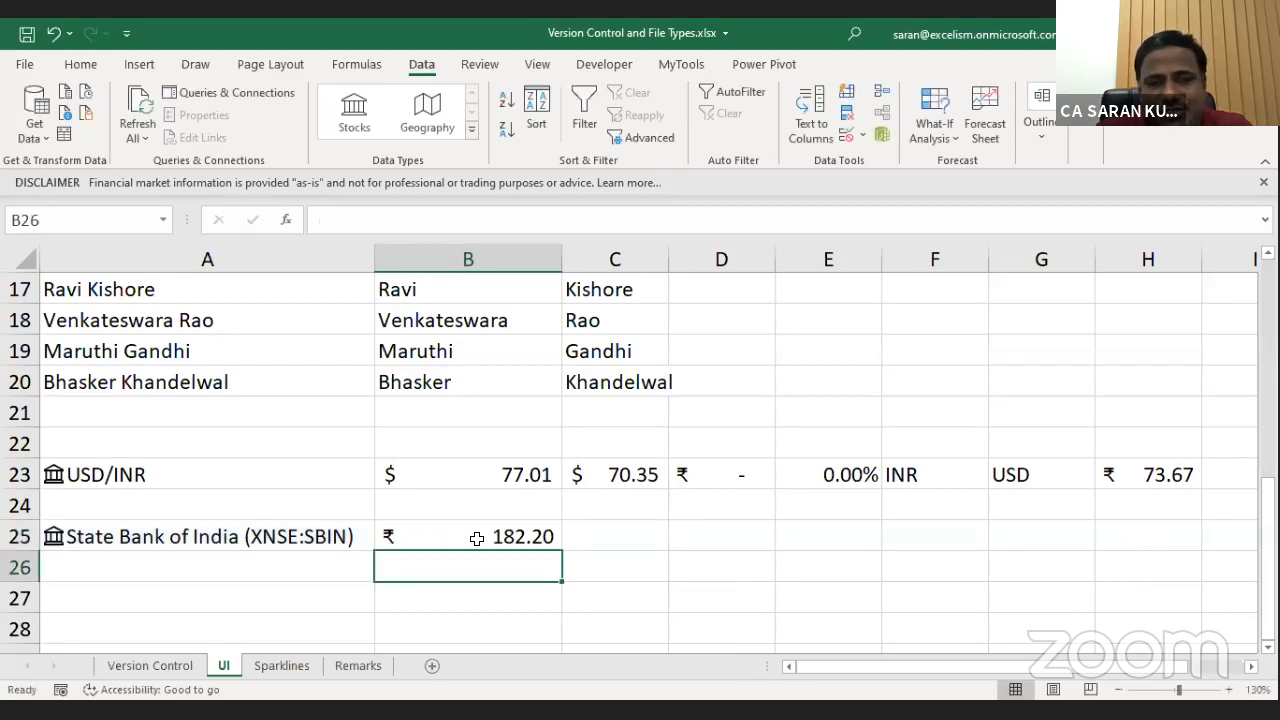
click(477, 539)
click(311, 586)
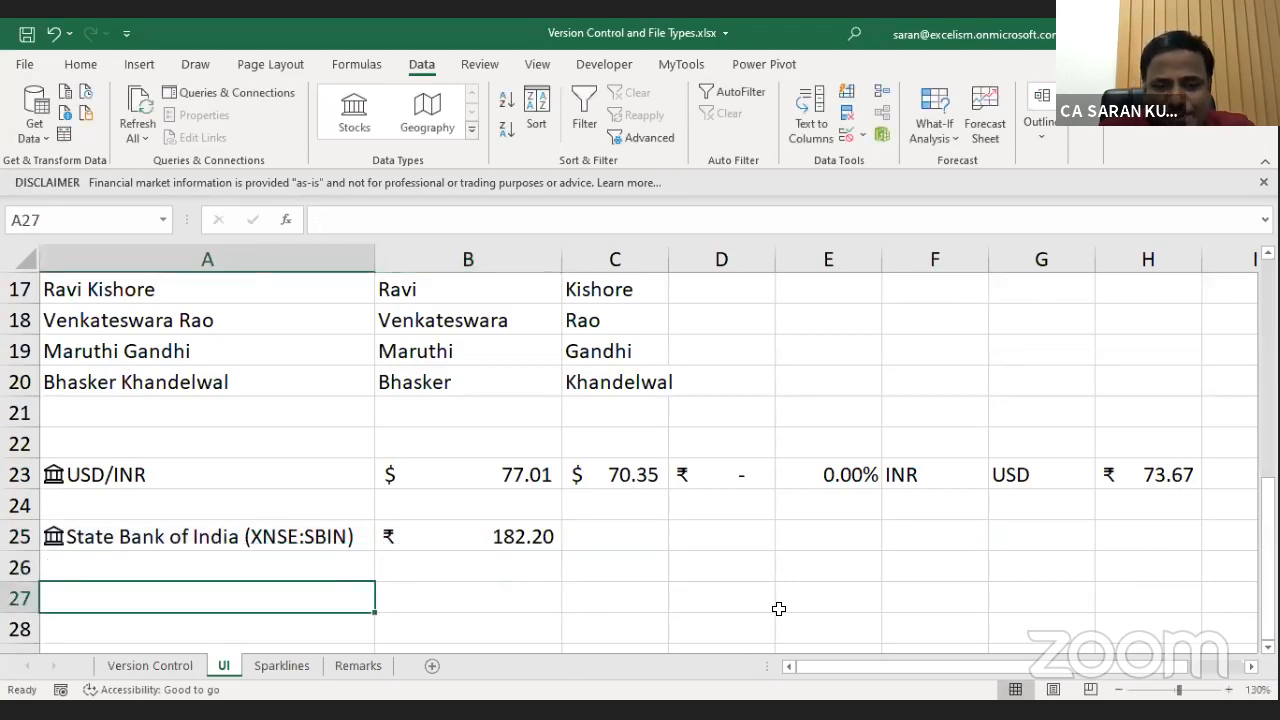
Enter Microsoft in A27, convert it to the MICROSOFT CORPORATION stock, and widen column A.
text(Microsoft)
key(Return)
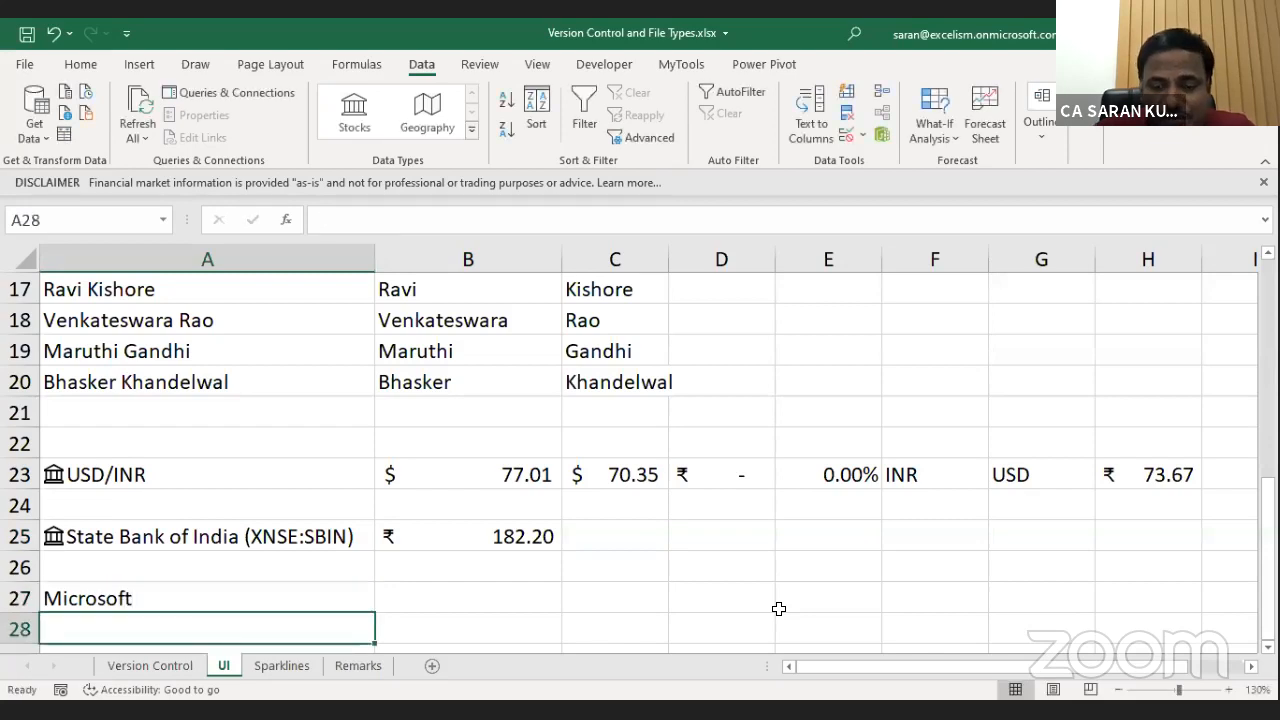
key(Up)
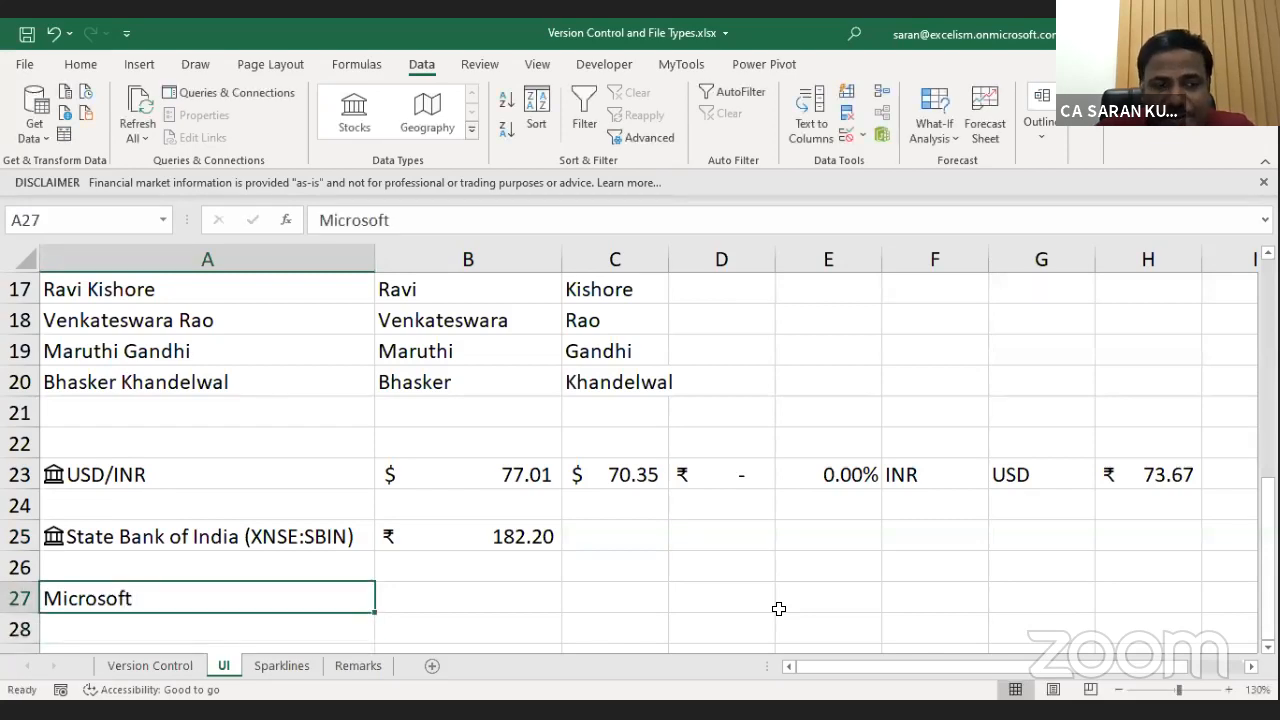
click(356, 134)
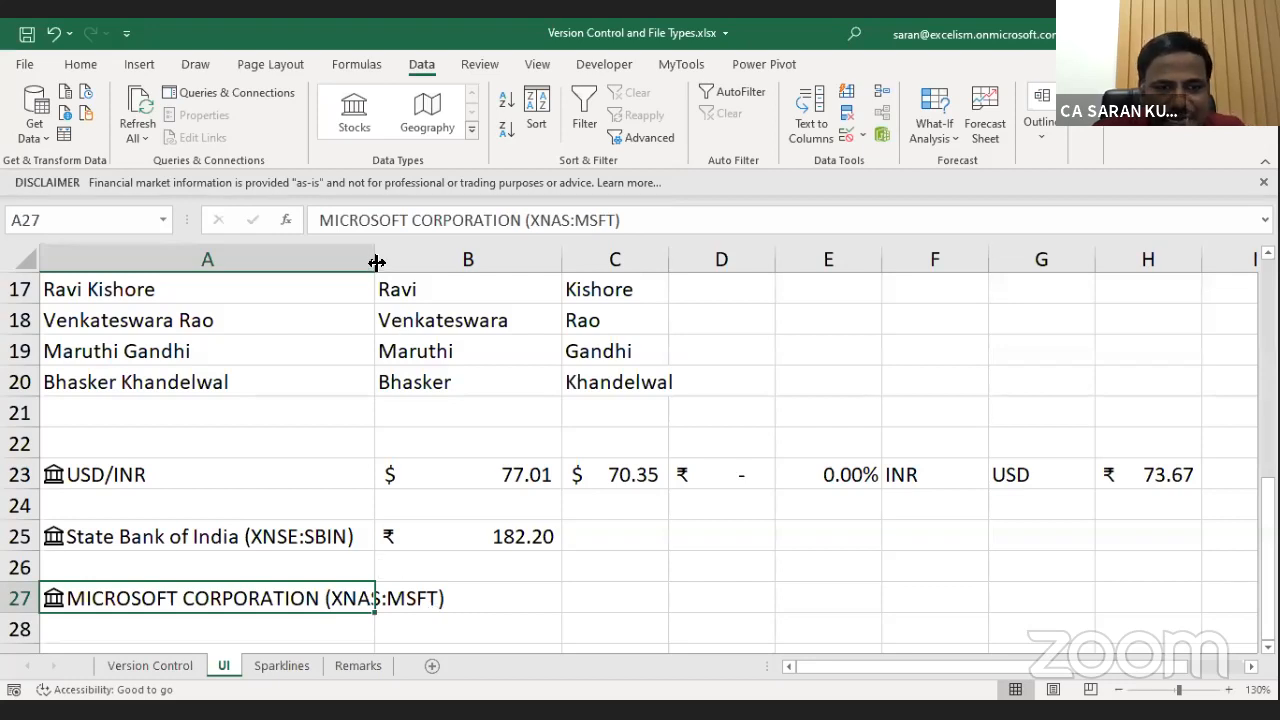
drag(377, 262, 682, 262)
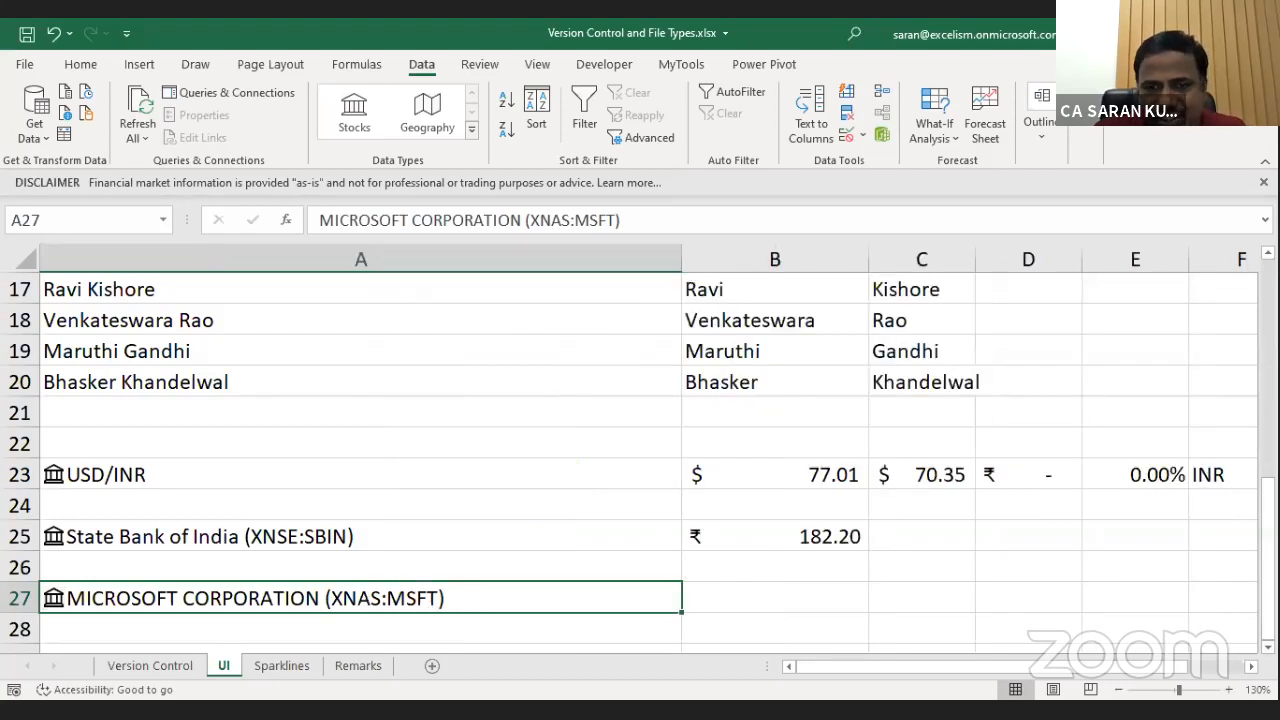
Show Microsoft's $207.82 price in B27 with =A27.Price, then switch to the browser.
scroll(837, 491, down, 1)
key(Right)
text(=)
key(Left)
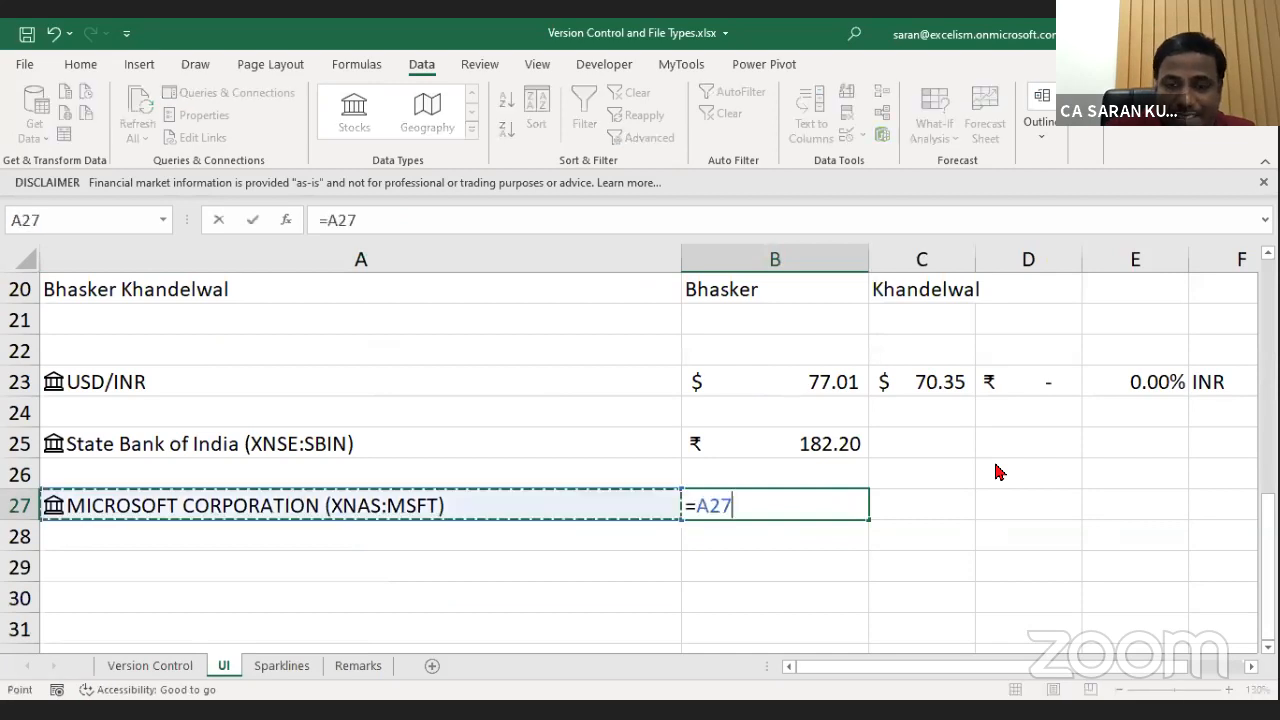
text(.)
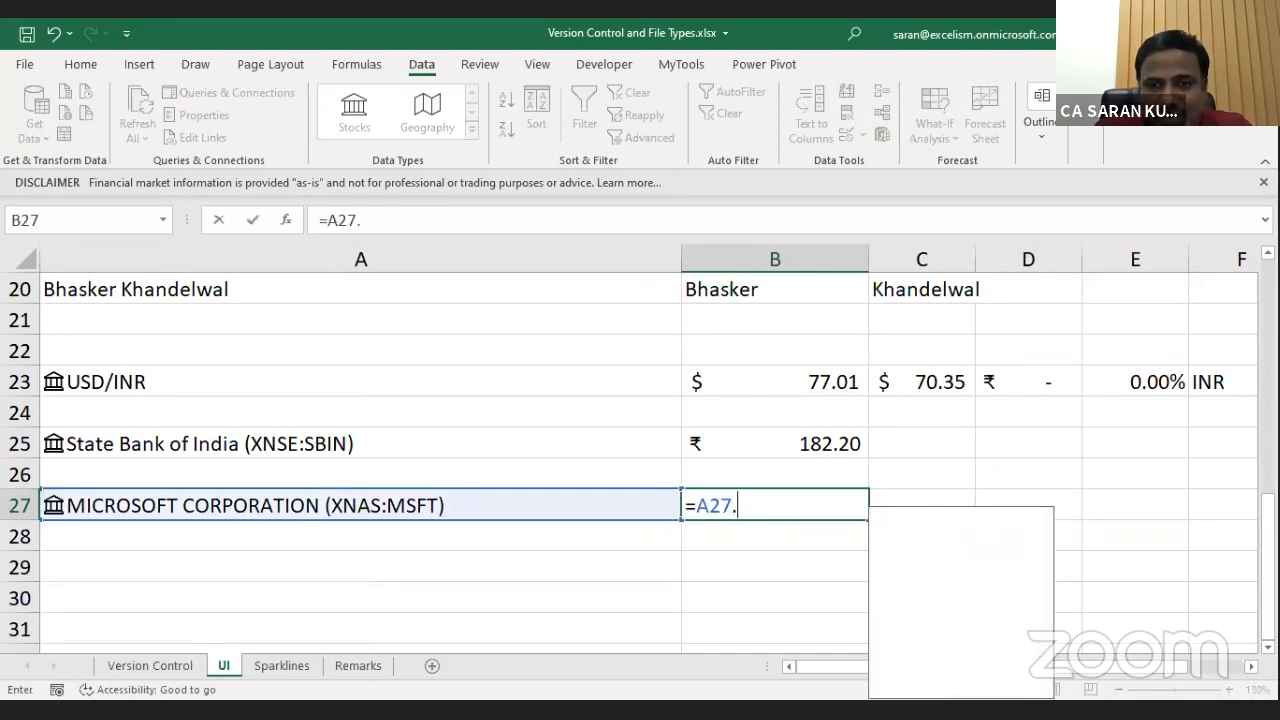
key(Tab)
key(BackSpace)
key(BackSpace)
key(BackSpace)
key(BackSpace)
key(BackSpace)
key(BackSpace)
key(BackSpace)
key(BackSpace)
key(BackSpace)
key(BackSpace)
key(BackSpace)
key(BackSpace)
key(BackSpace)
key(BackSpace)
key(BackSpace)
key(BackSpace)
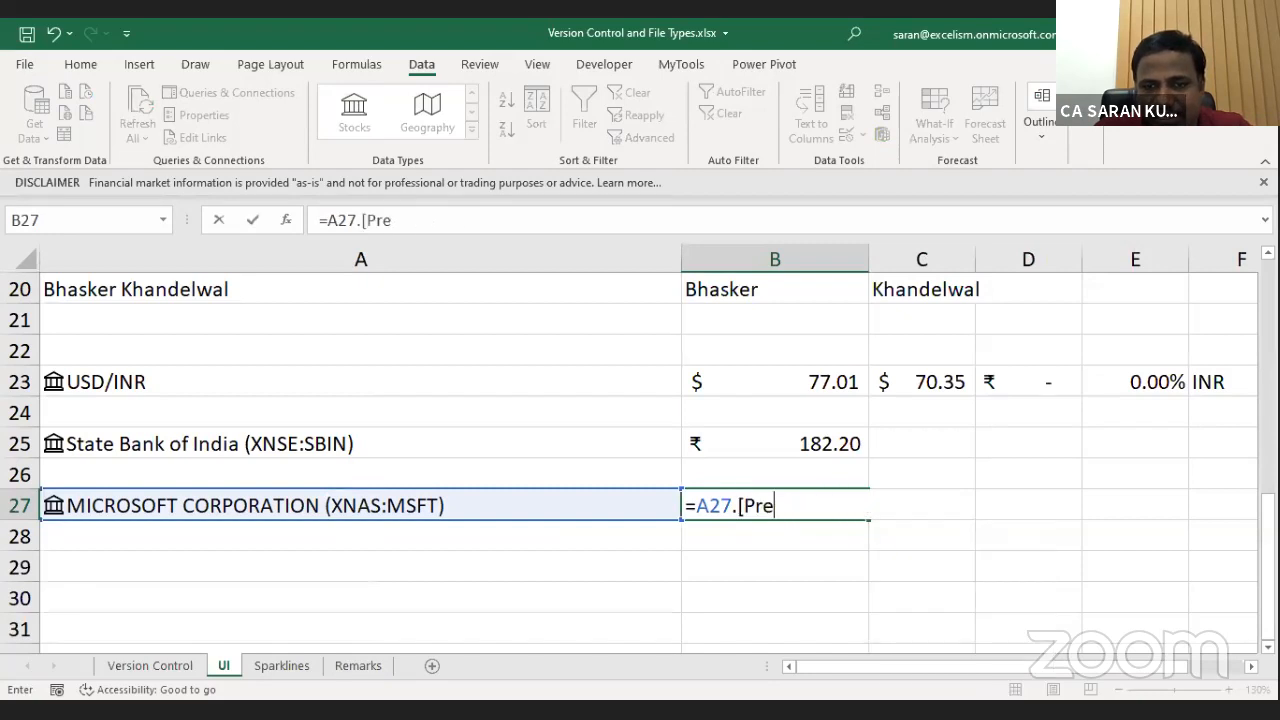
key(Down)
key(Down)
key(Down)
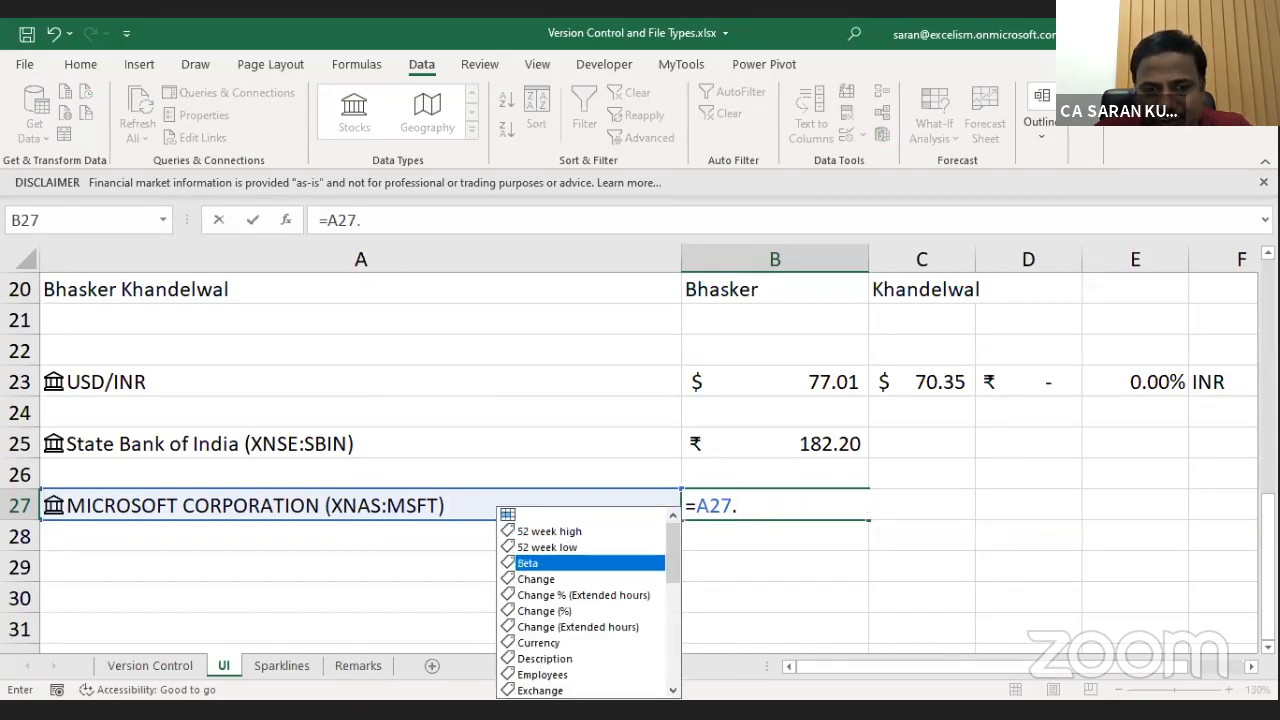
key(BackSpace)
text(.)
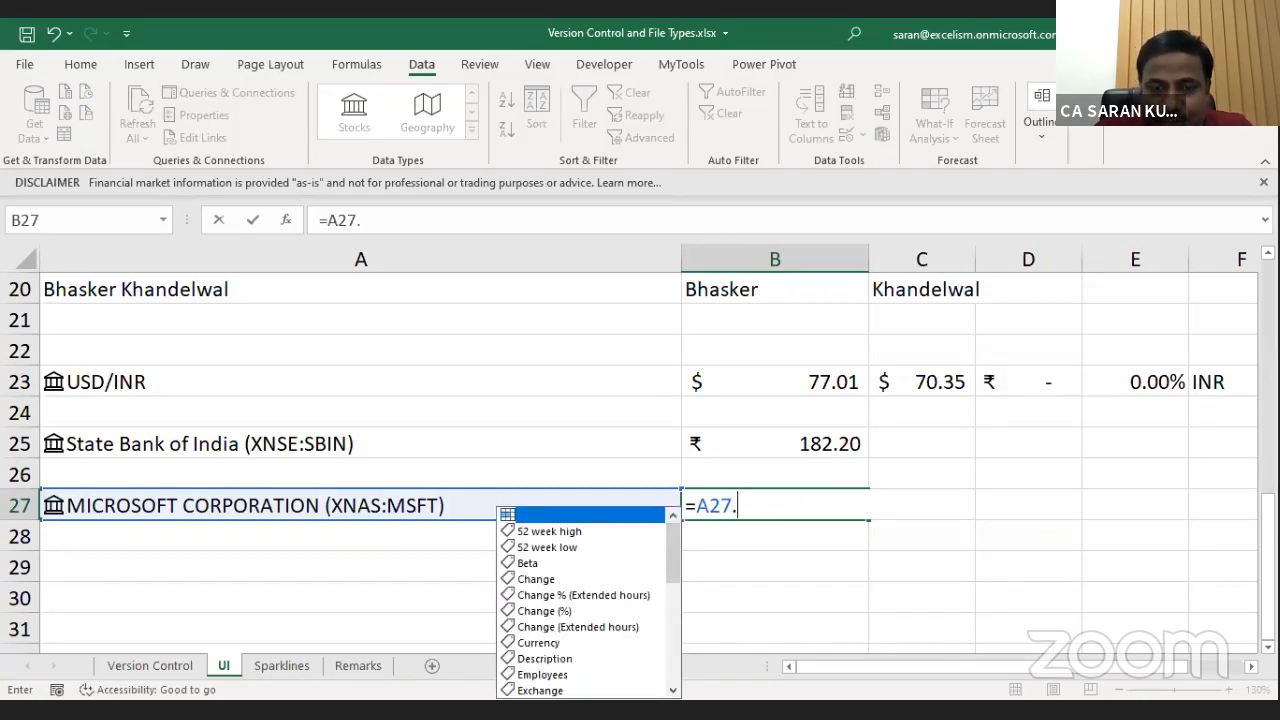
key(Return)
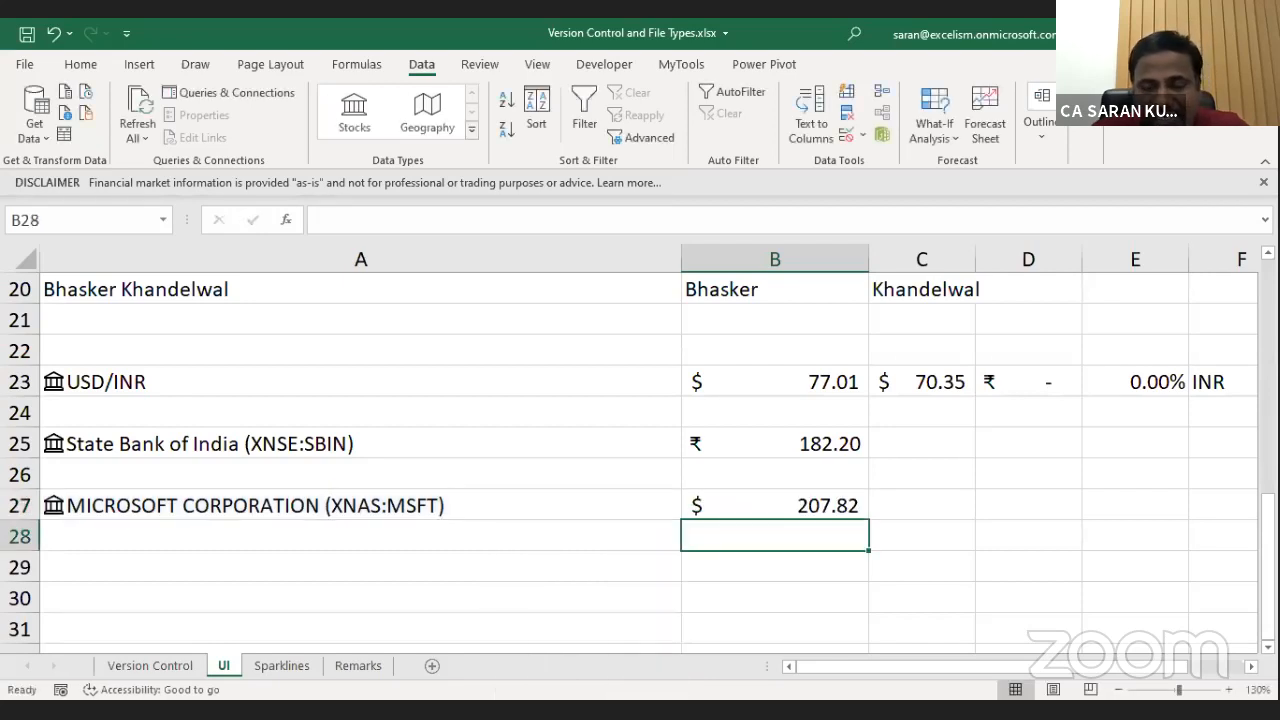
click(757, 508)
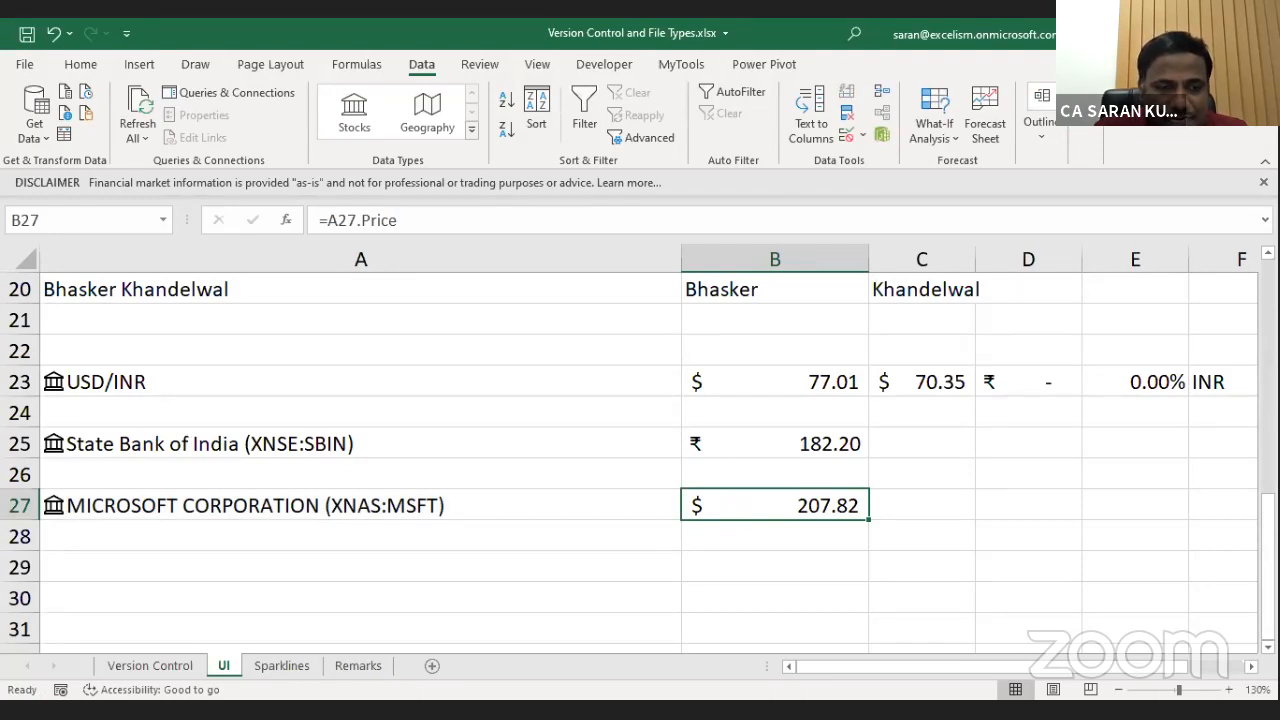
key(alt+Tab)
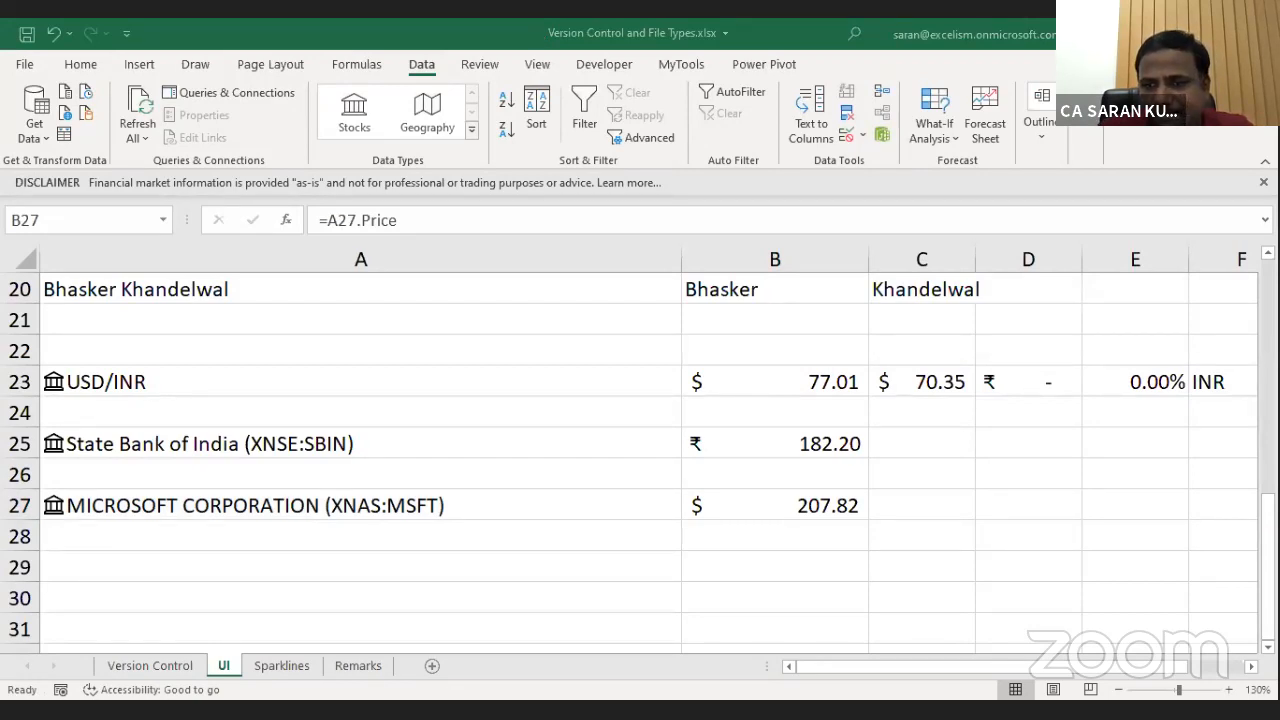
key(alt+Tab)
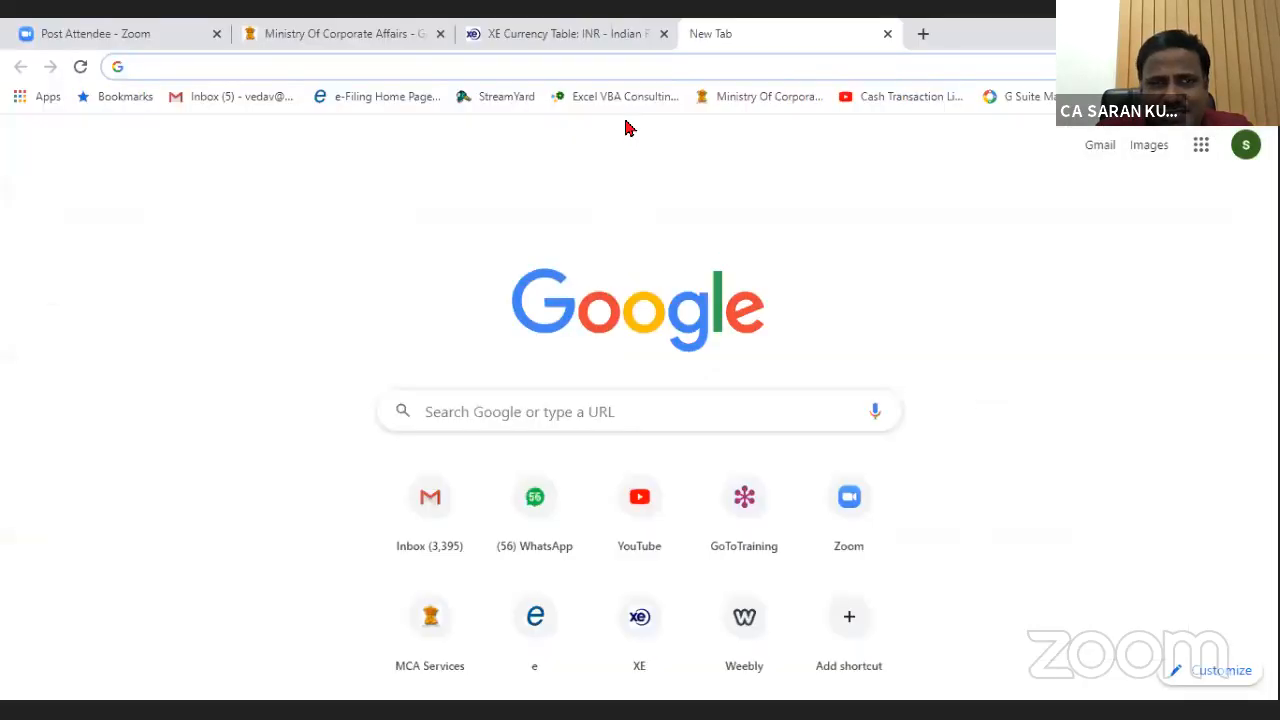
Search Google for 'Microsoft Stock Price' to confirm 207.82 USD, then return to Excel.
click(683, 64)
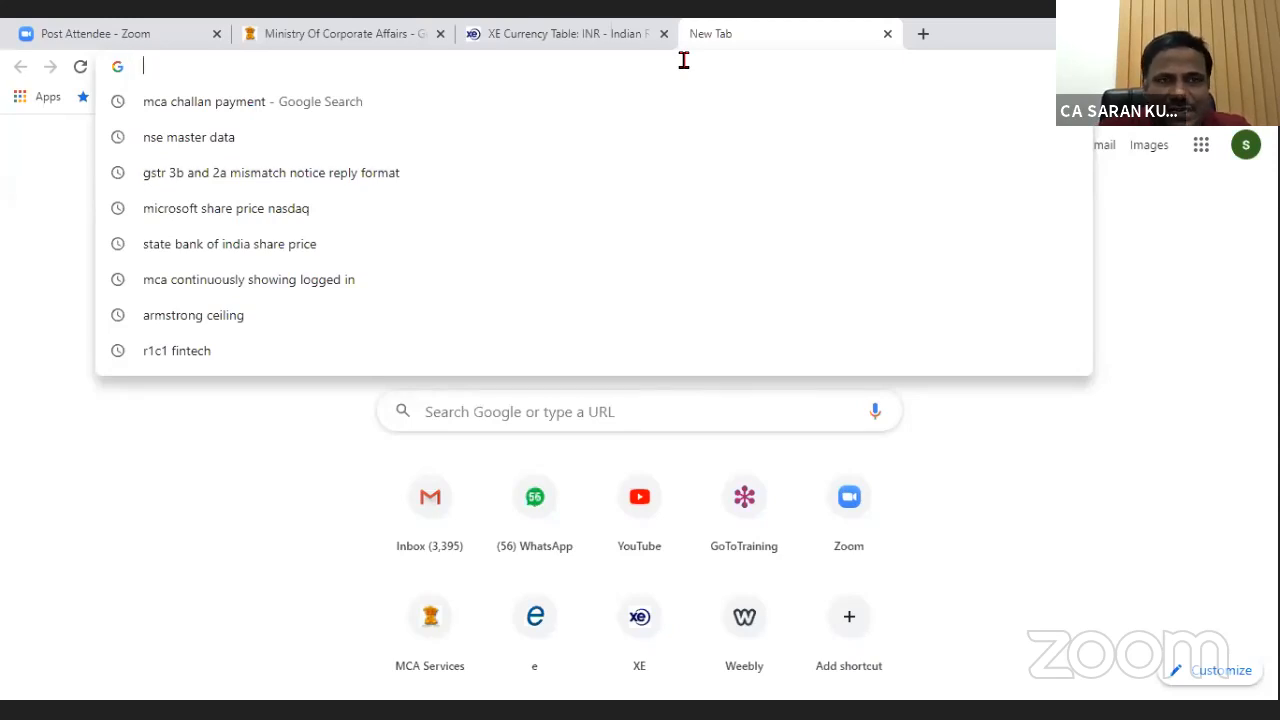
text(Mi)
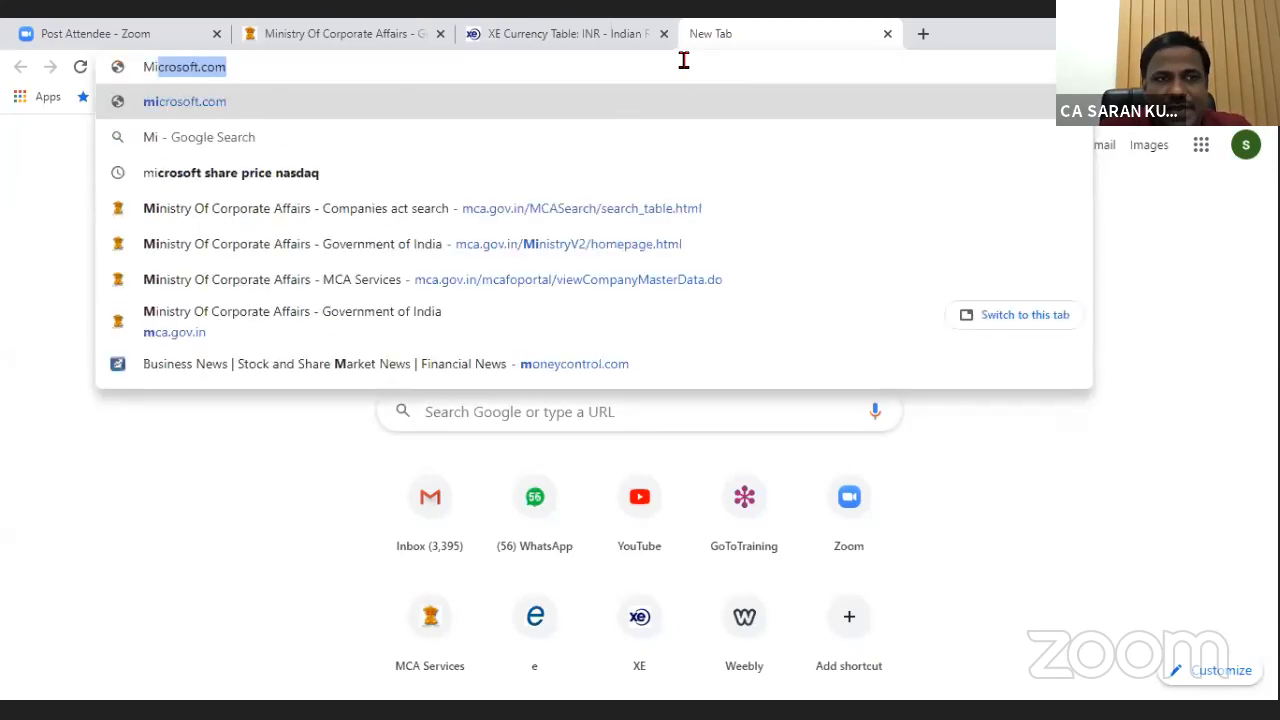
text(crosoft Stock Price)
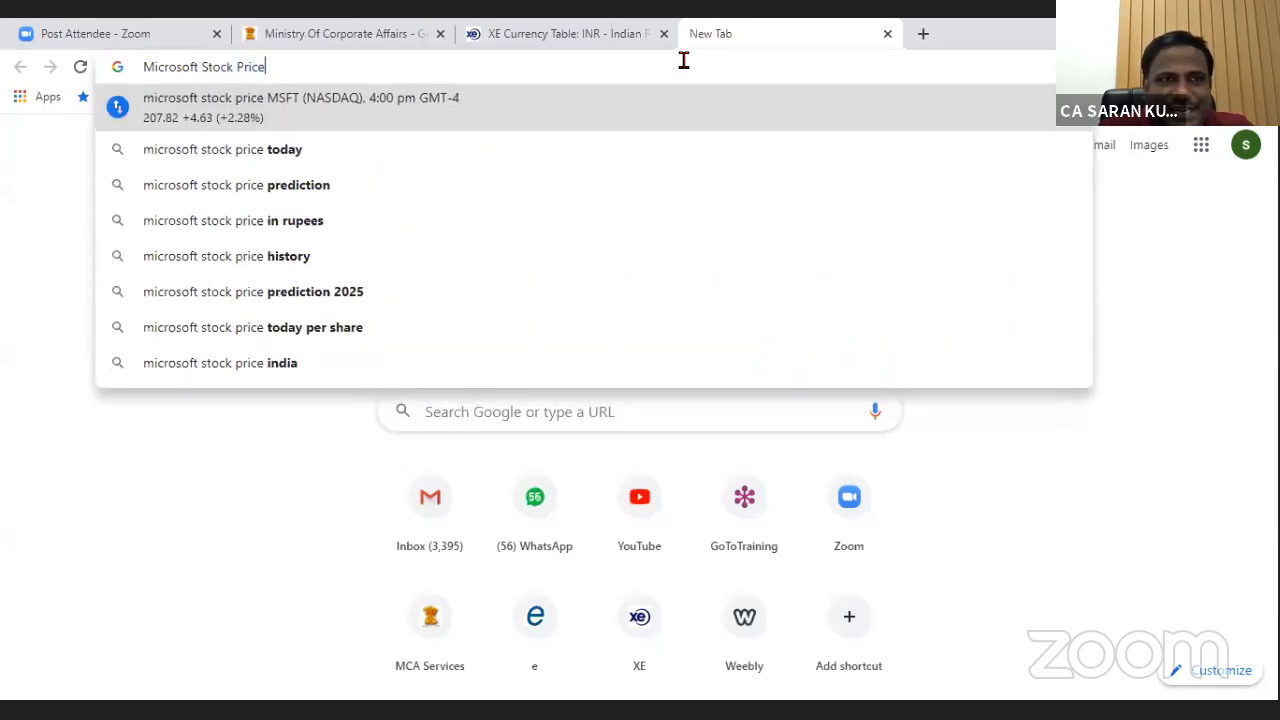
key(Return)
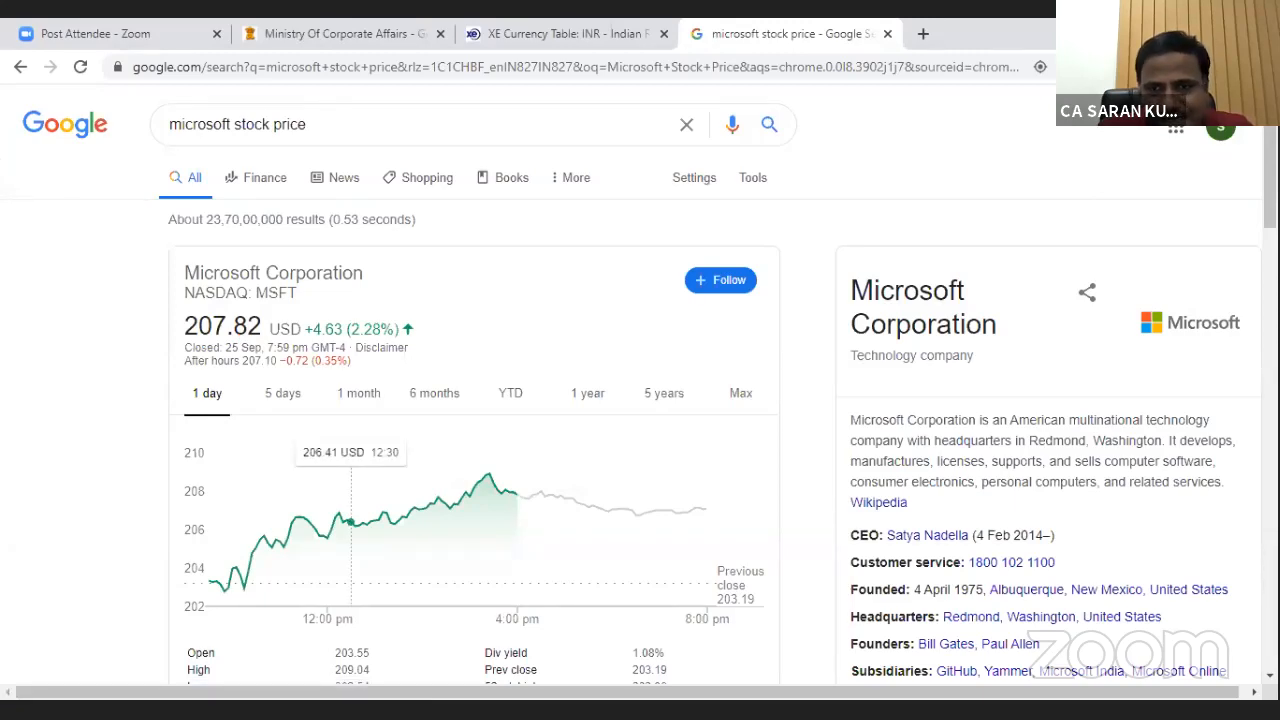
key(alt+Tab)
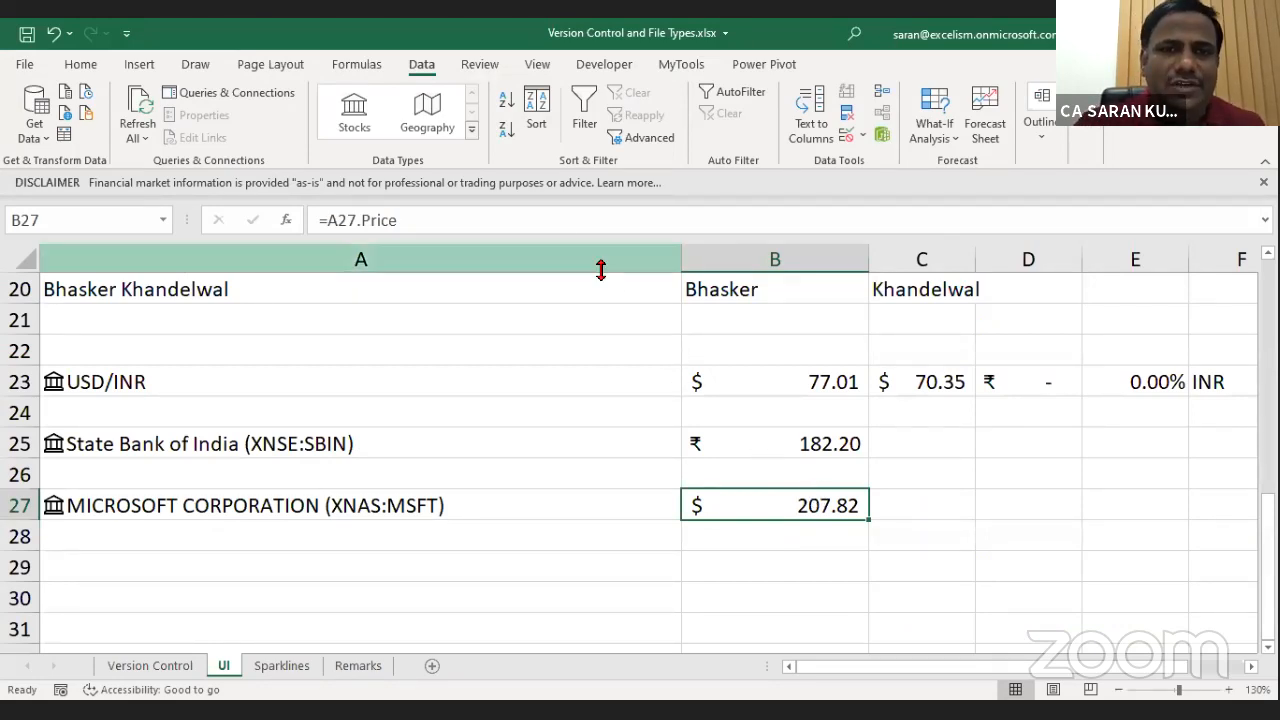
Open the Stocks data sources help article and check the Argentina and Australia delay times.
click(529, 185)
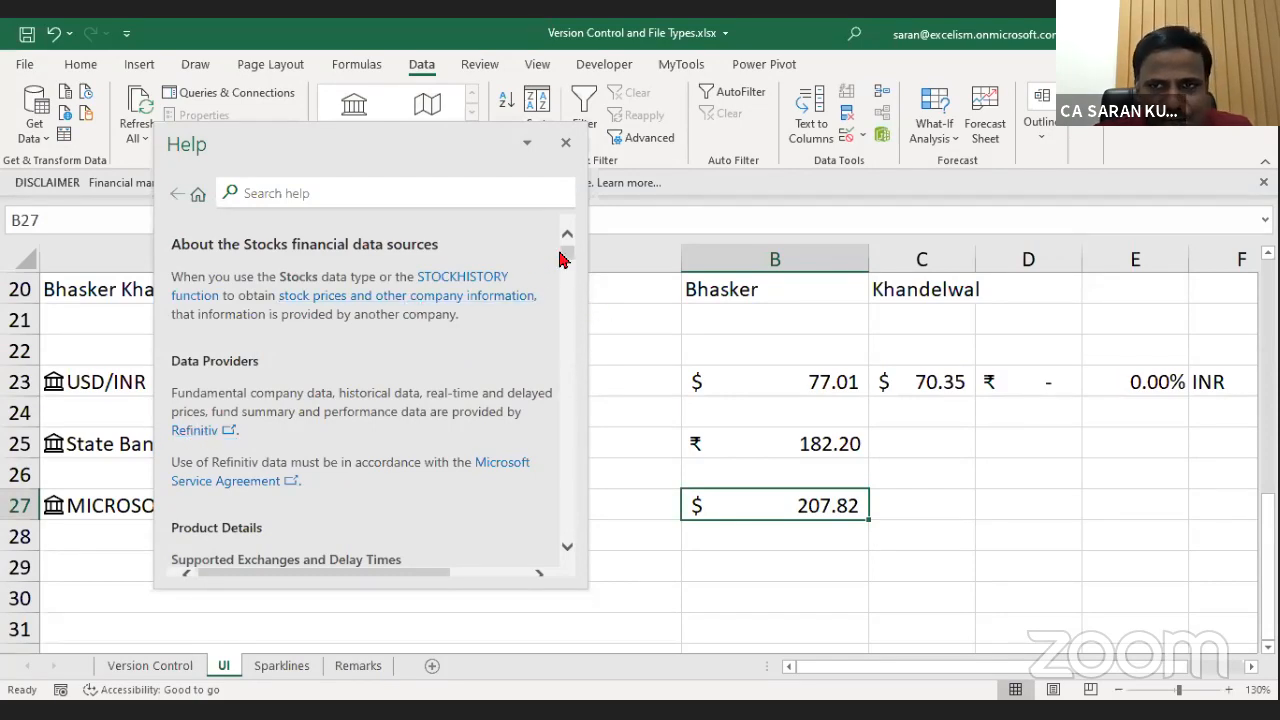
drag(560, 258, 565, 271)
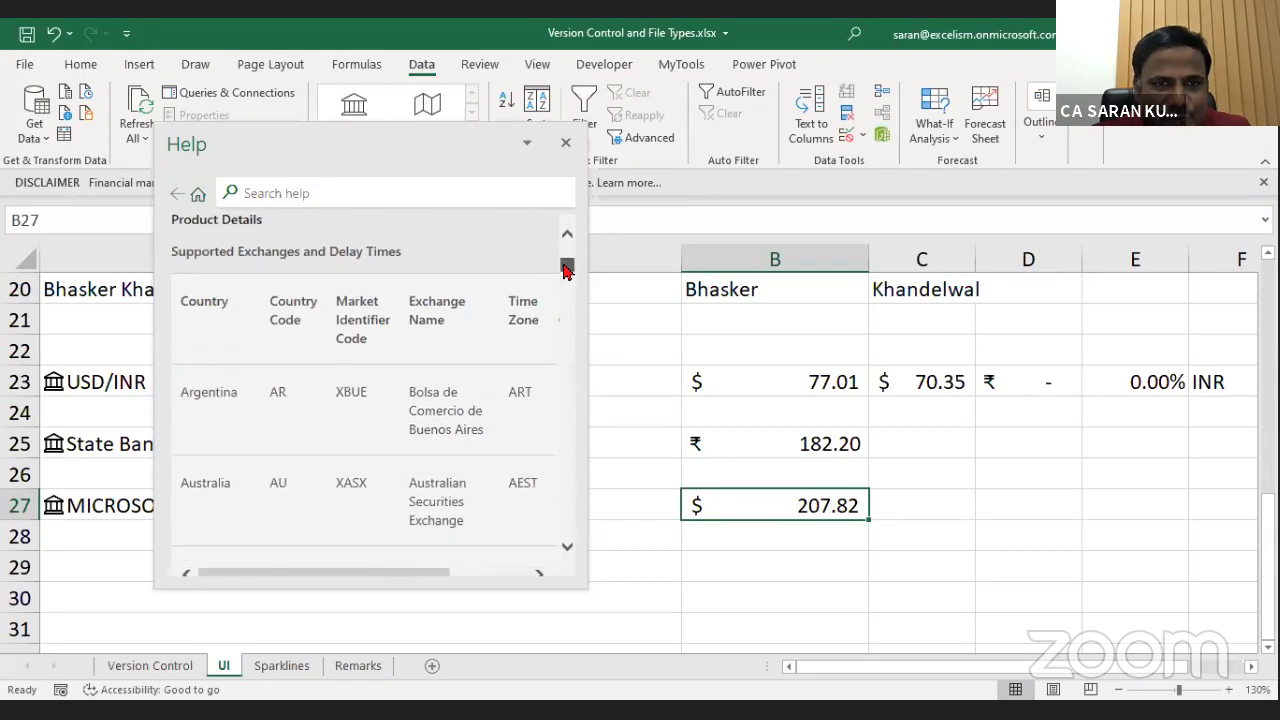
drag(584, 393, 719, 393)
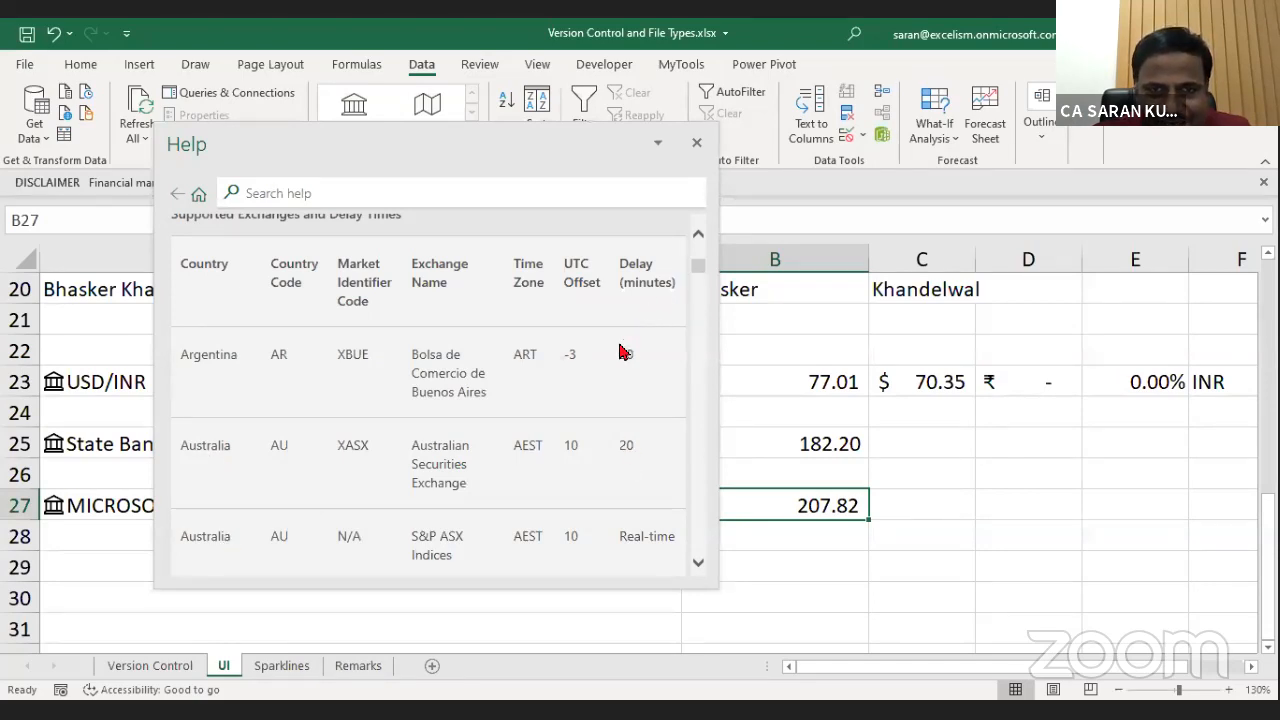
drag(620, 352, 643, 443)
click(646, 472)
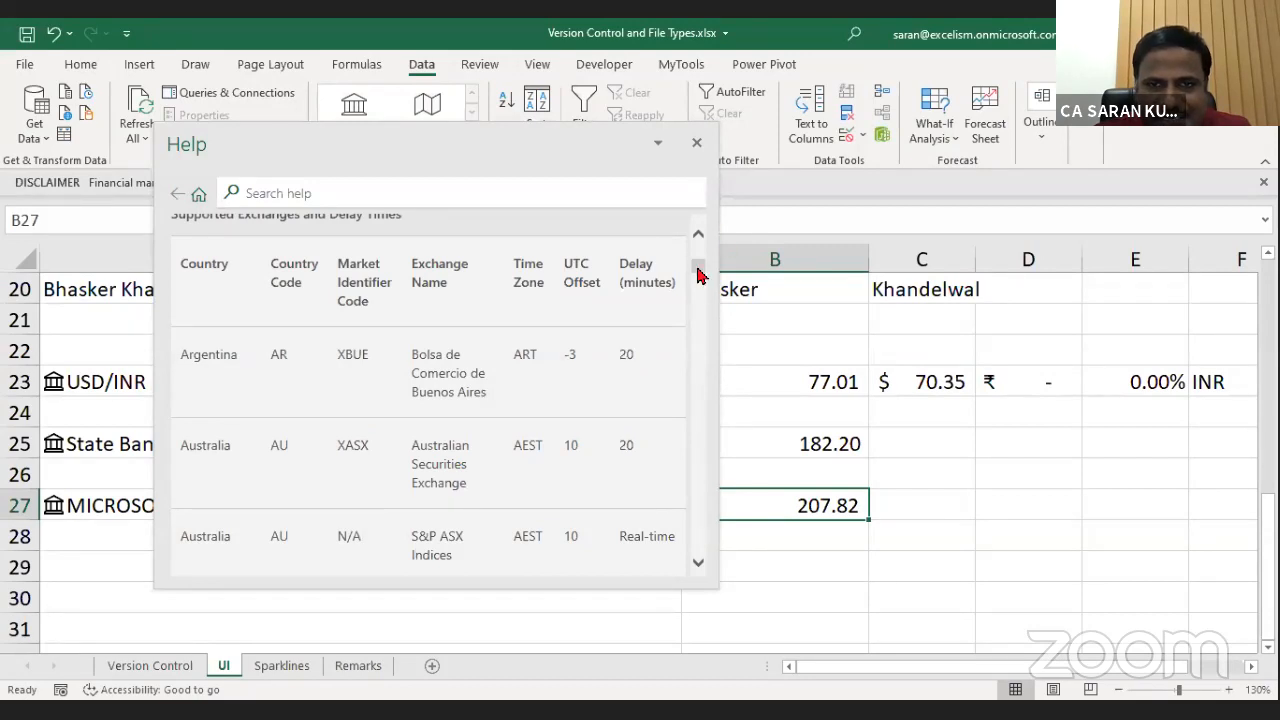
mouse_move(698, 275)
mouse_down()
mouse_move(697, 289)
mouse_move(697, 268)
mouse_up()
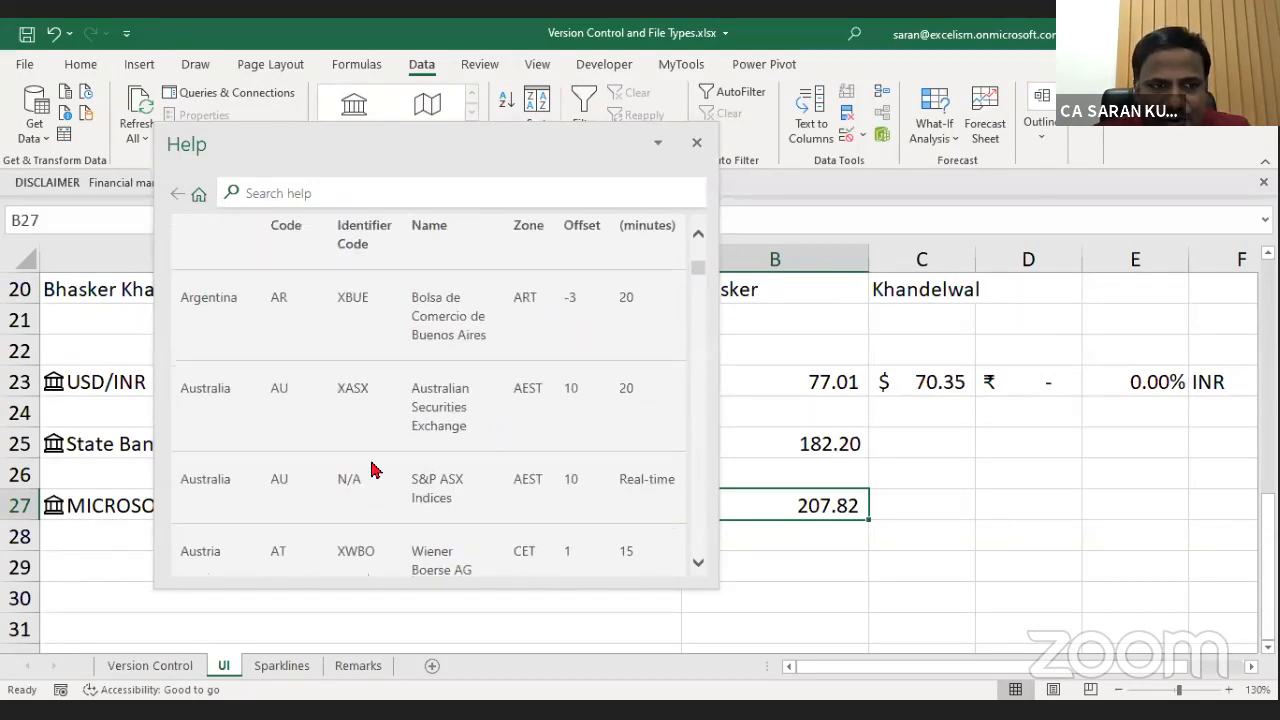
drag(412, 478, 455, 497)
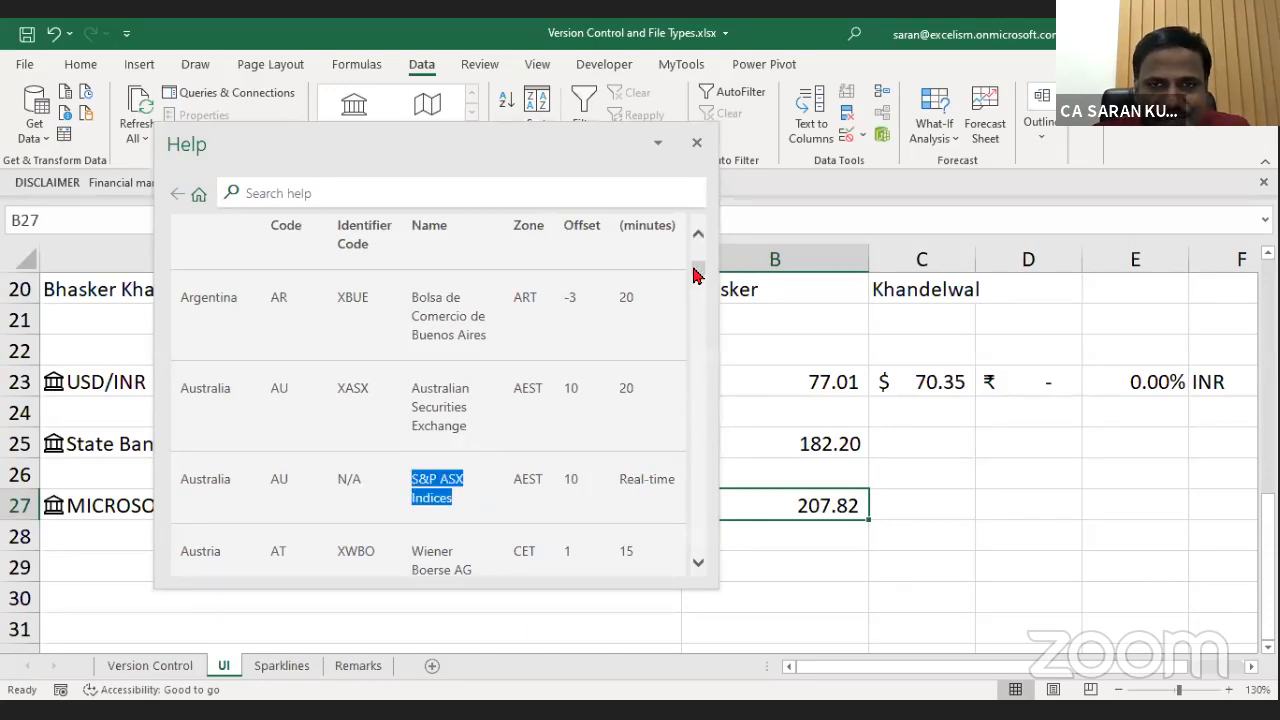
Highlight the Bombay, National Stock Exchange and Nasdaq entries with their delay times, then close the article.
drag(697, 275, 700, 357)
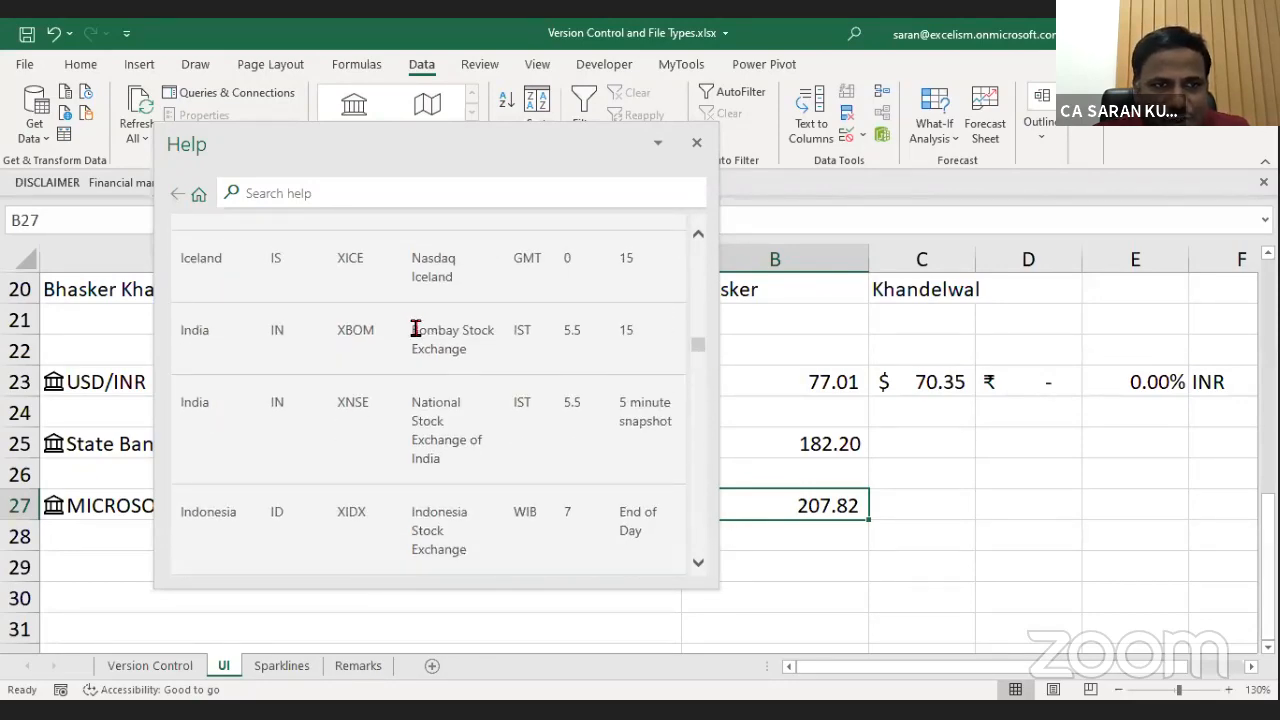
drag(412, 330, 480, 346)
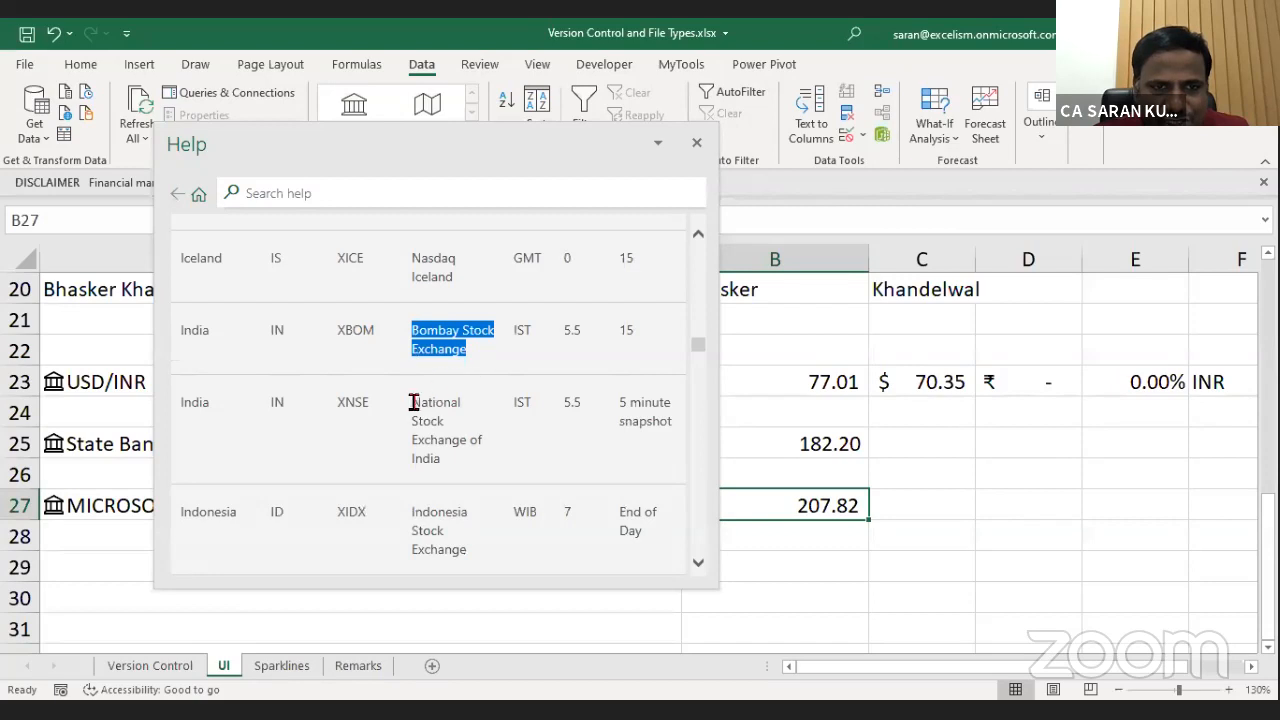
drag(412, 402, 448, 460)
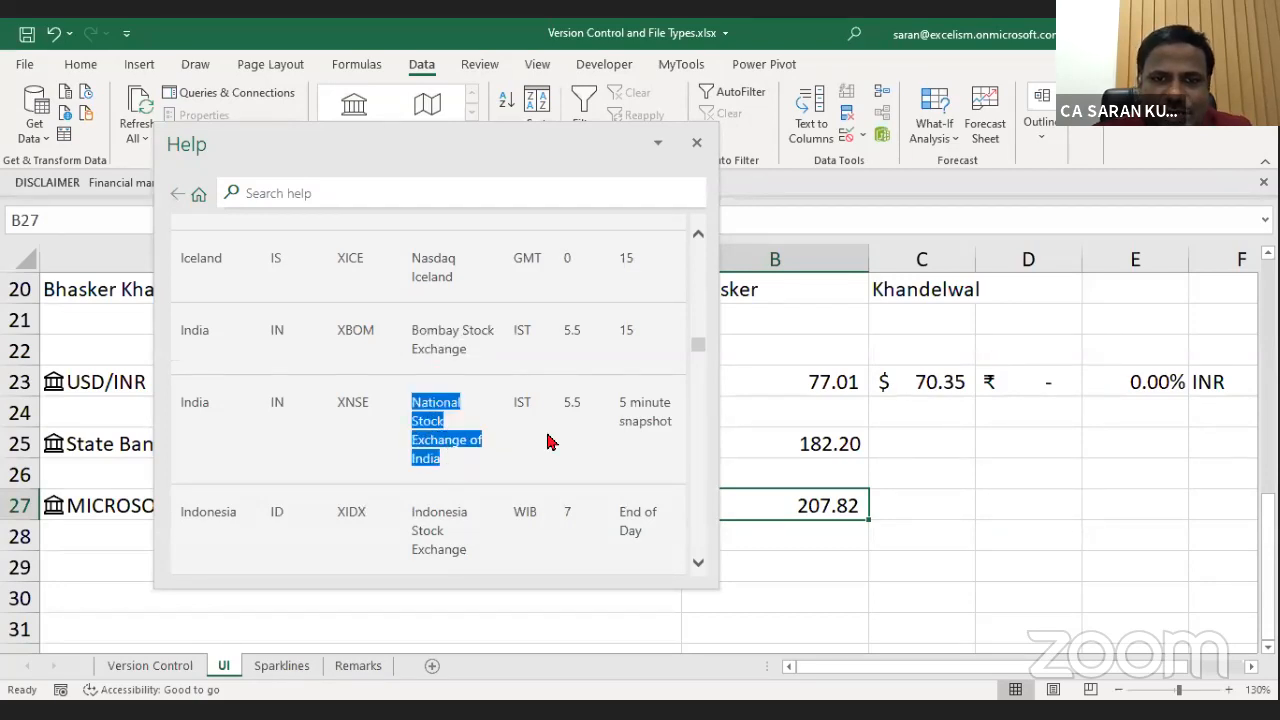
double_click(625, 331)
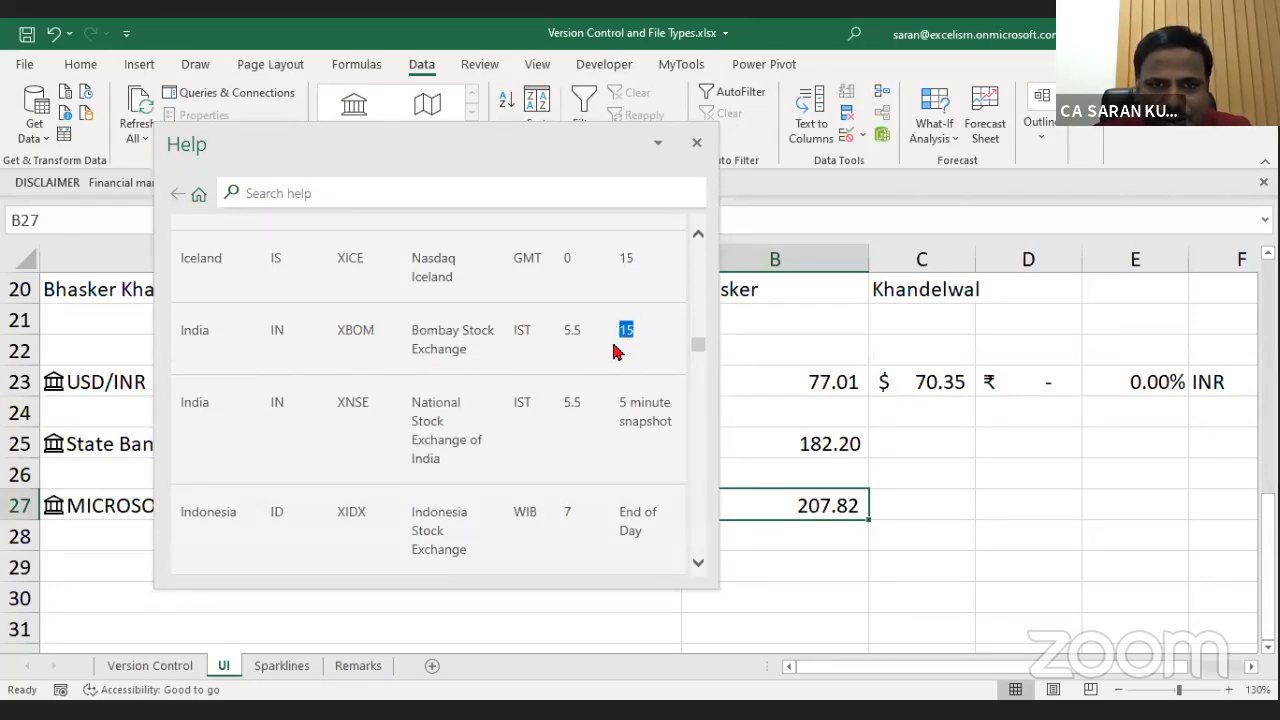
drag(620, 402, 676, 432)
drag(697, 349, 703, 478)
drag(412, 264, 495, 312)
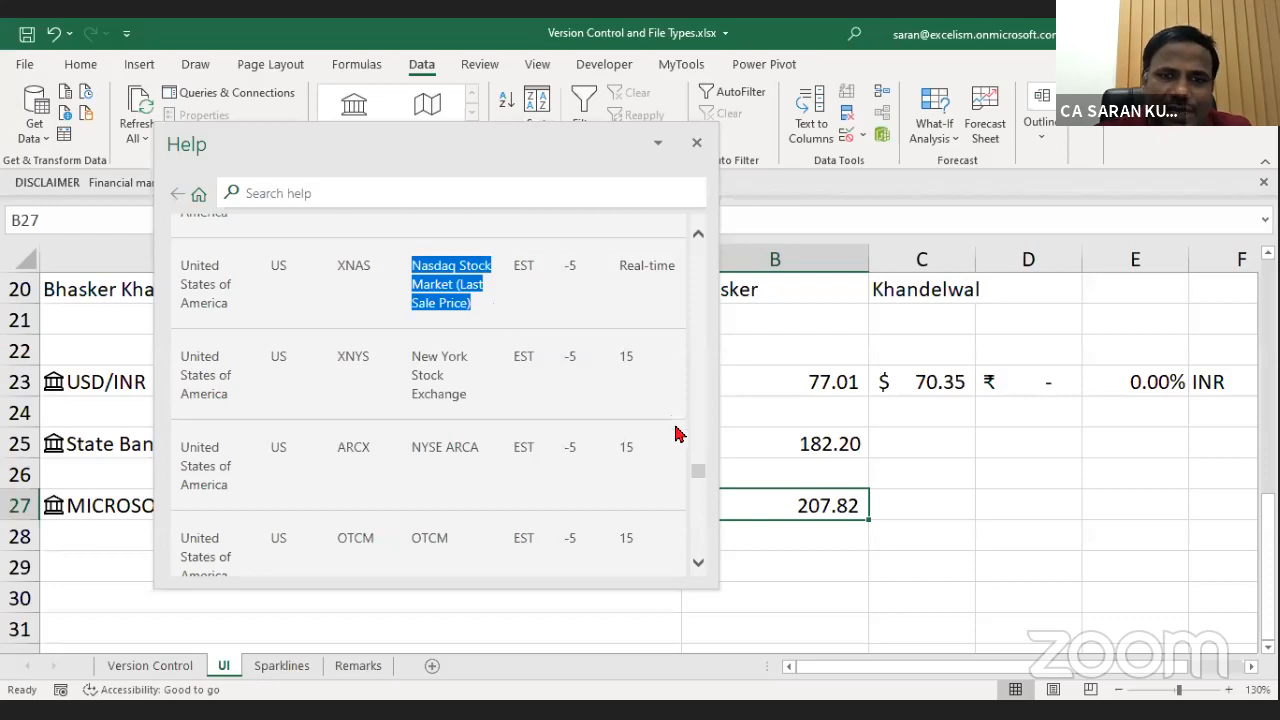
drag(700, 479, 709, 251)
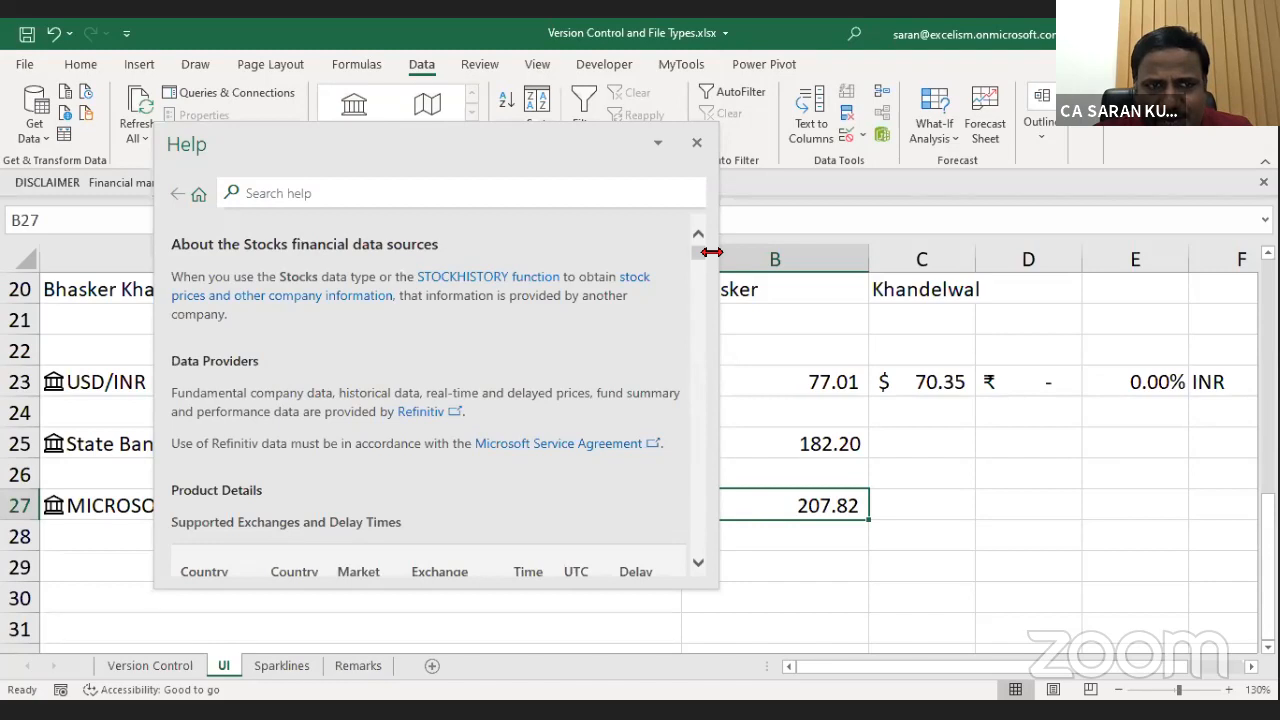
click(697, 145)
Select empty cell A29 below the stocks, then move to the Remarks sheet with its version notes.
click(292, 565)
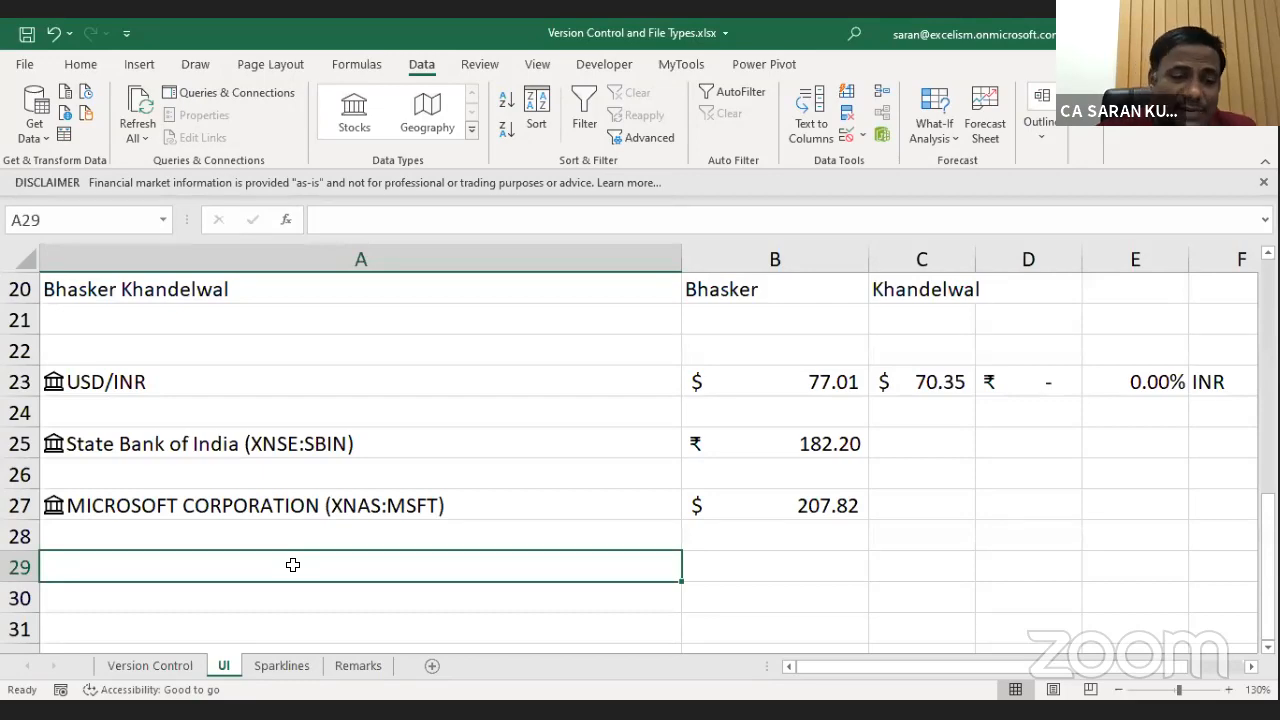
click(340, 668)
click(238, 667)
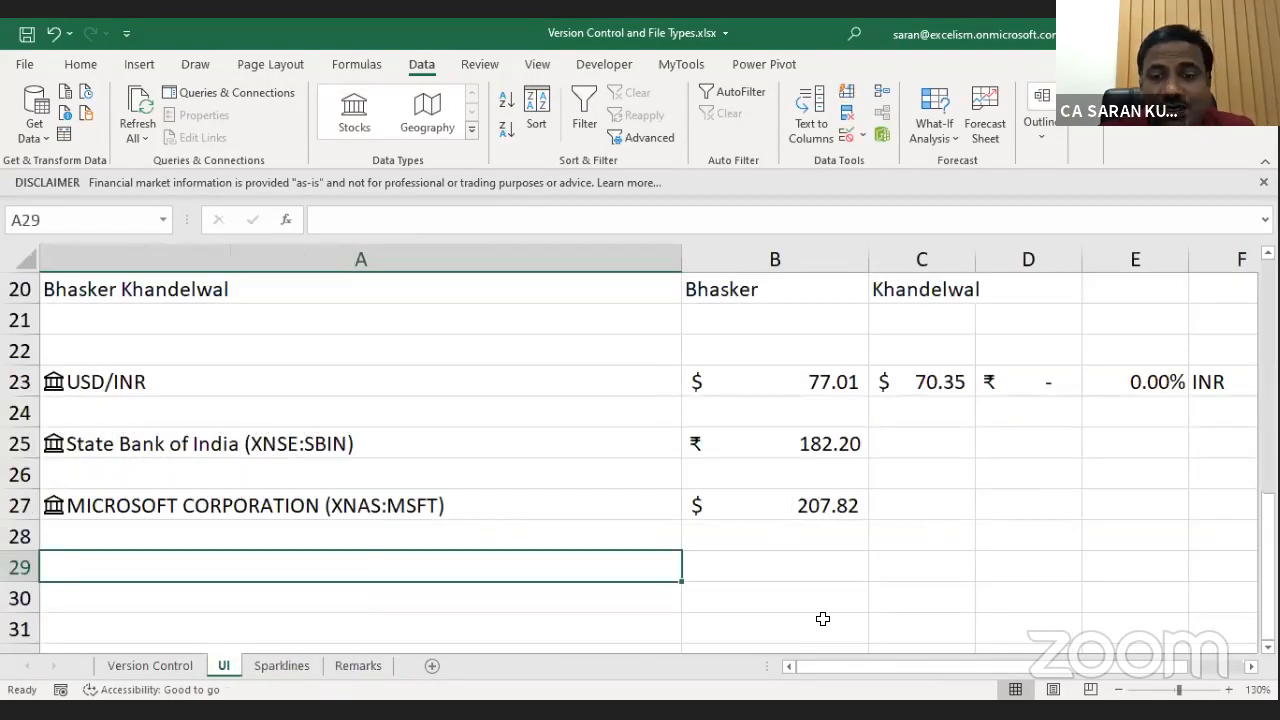
scroll(400, 450, down, 2)
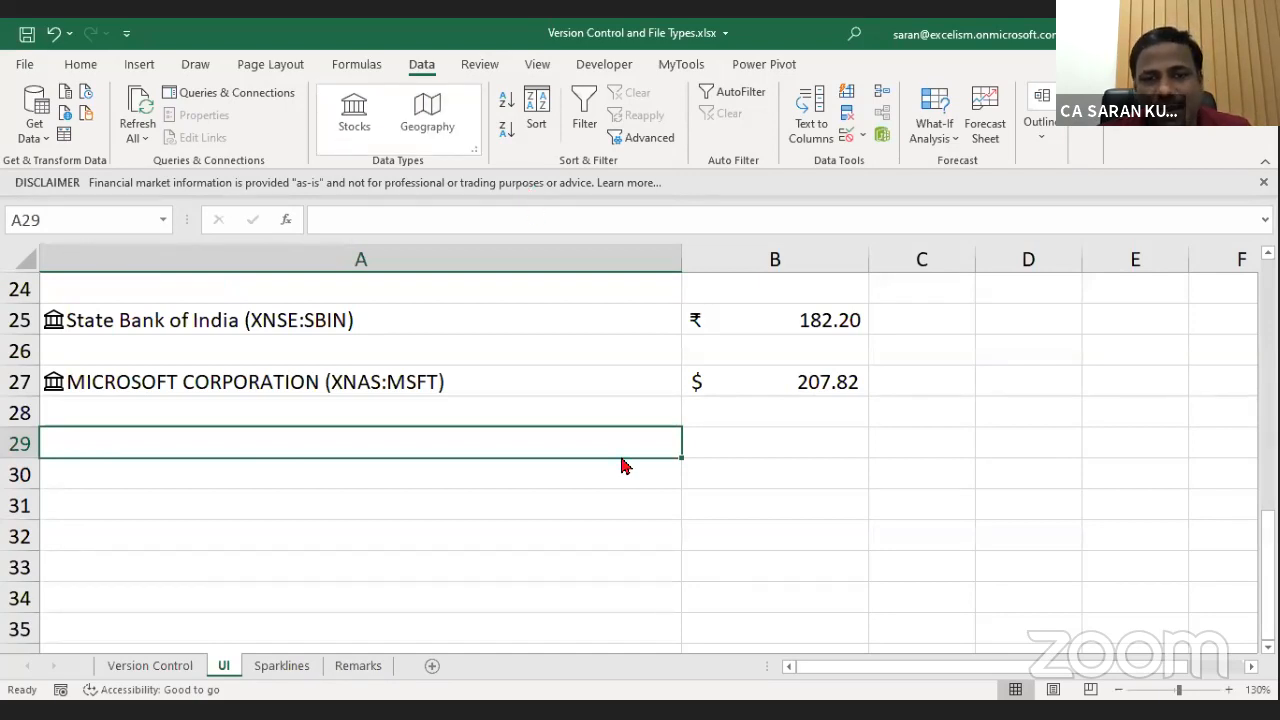
click(352, 667)
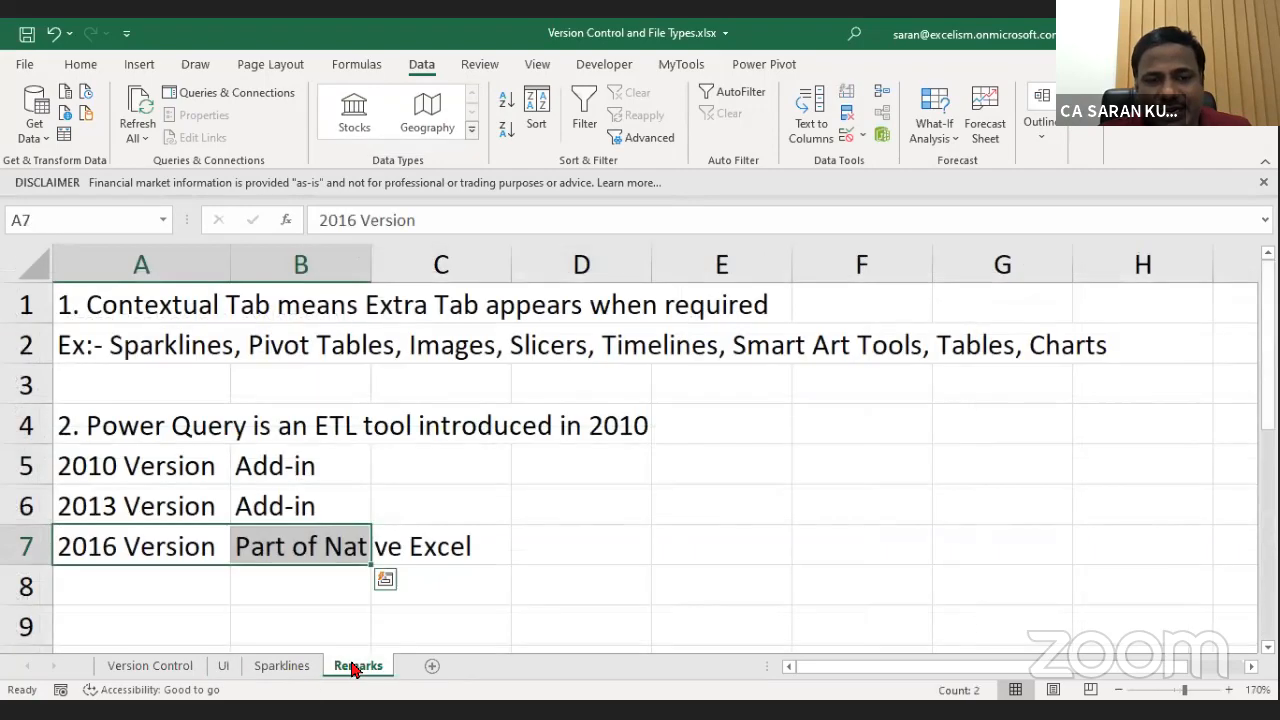
Type a sample GST identification number into cell A9 of the Remarks sheet.
click(279, 615)
key(Left)
key(Down)
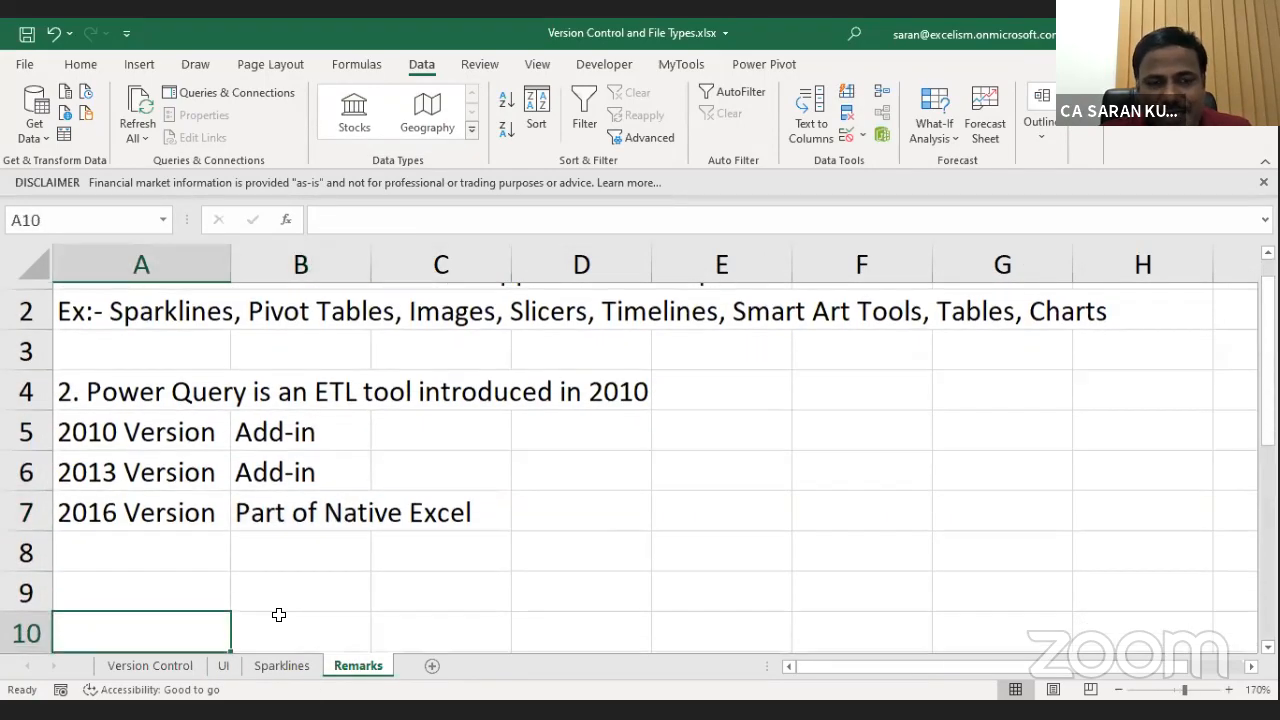
key(Down)
key(Up)
key(Up)
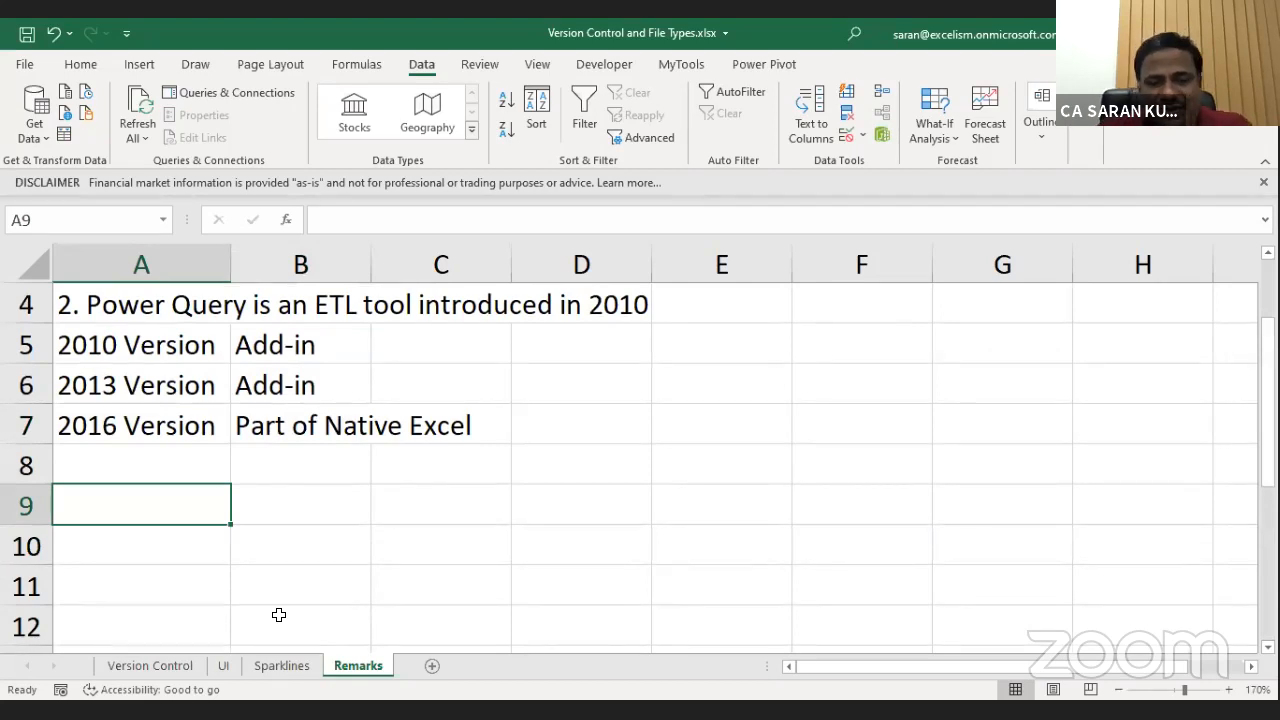
text(3)
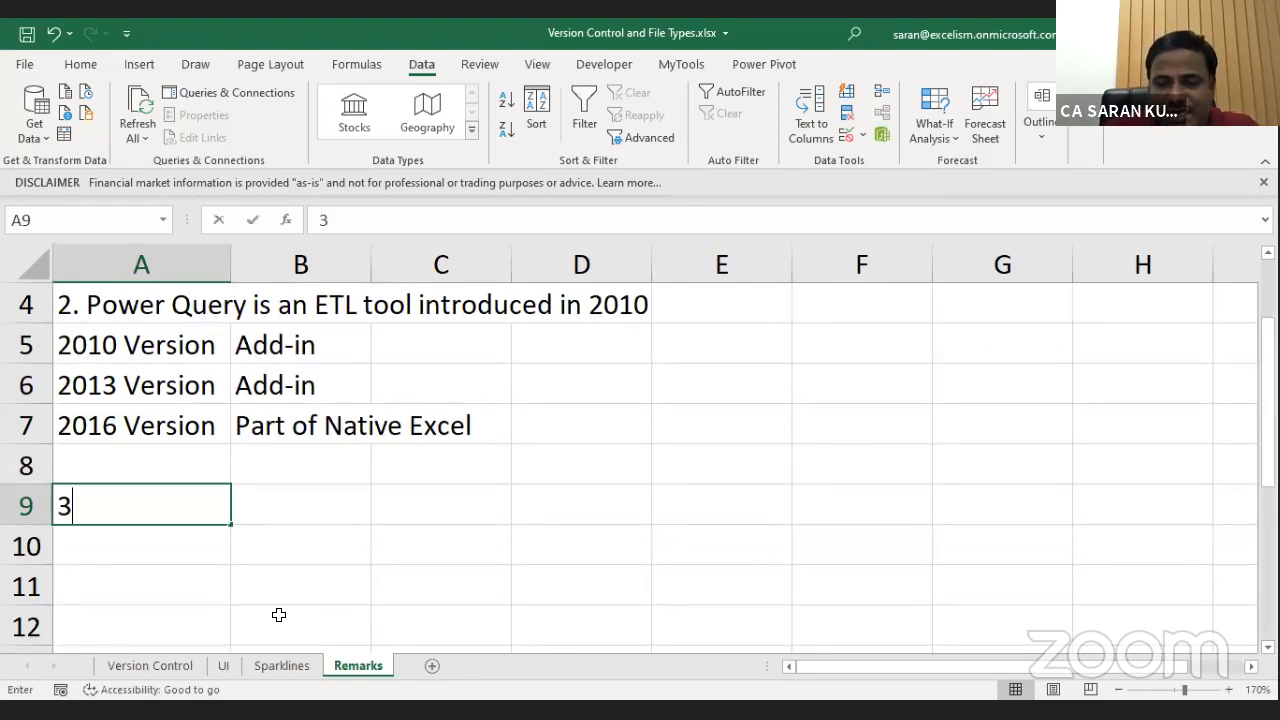
text(6AAA)
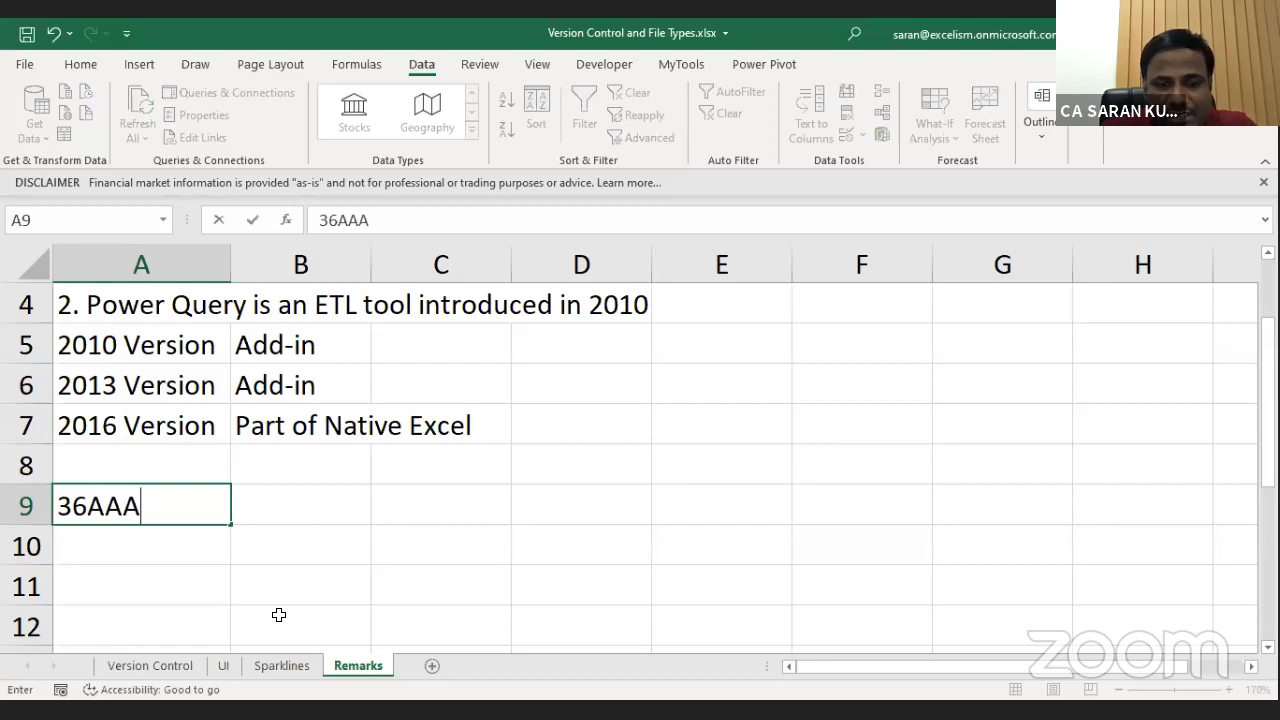
text(CP1234A)
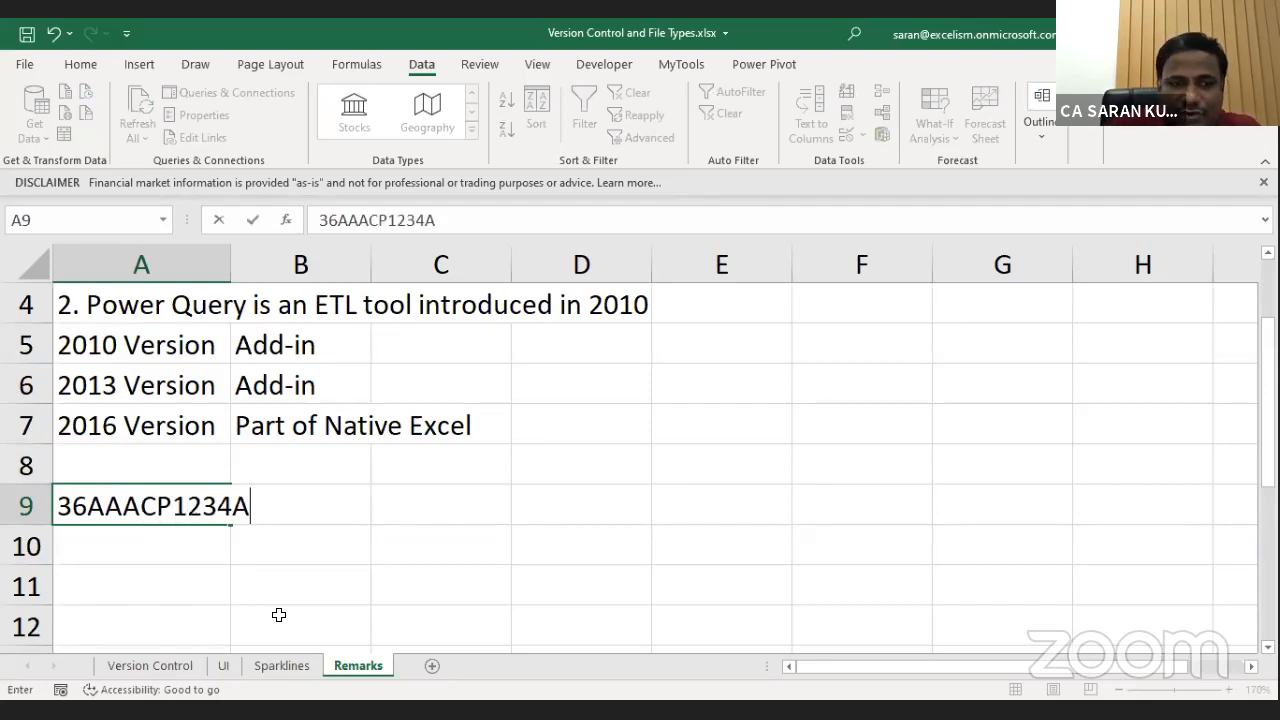
text(1Z)
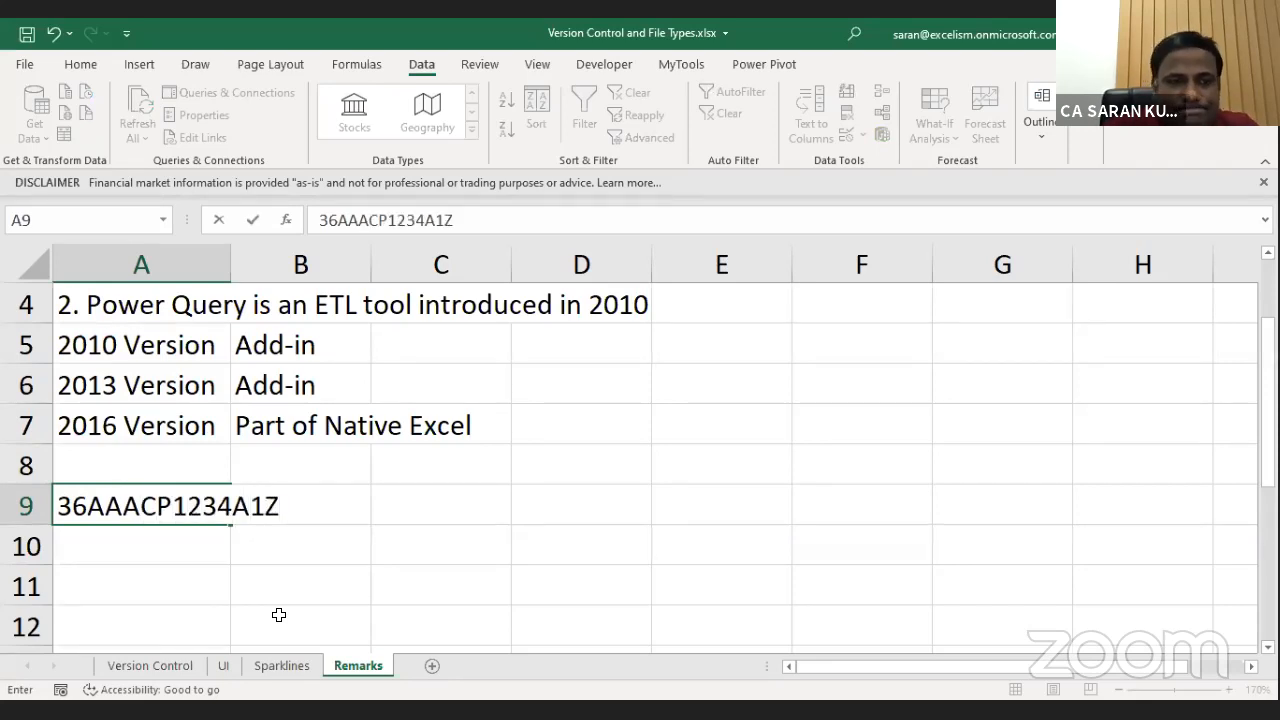
key(Return)
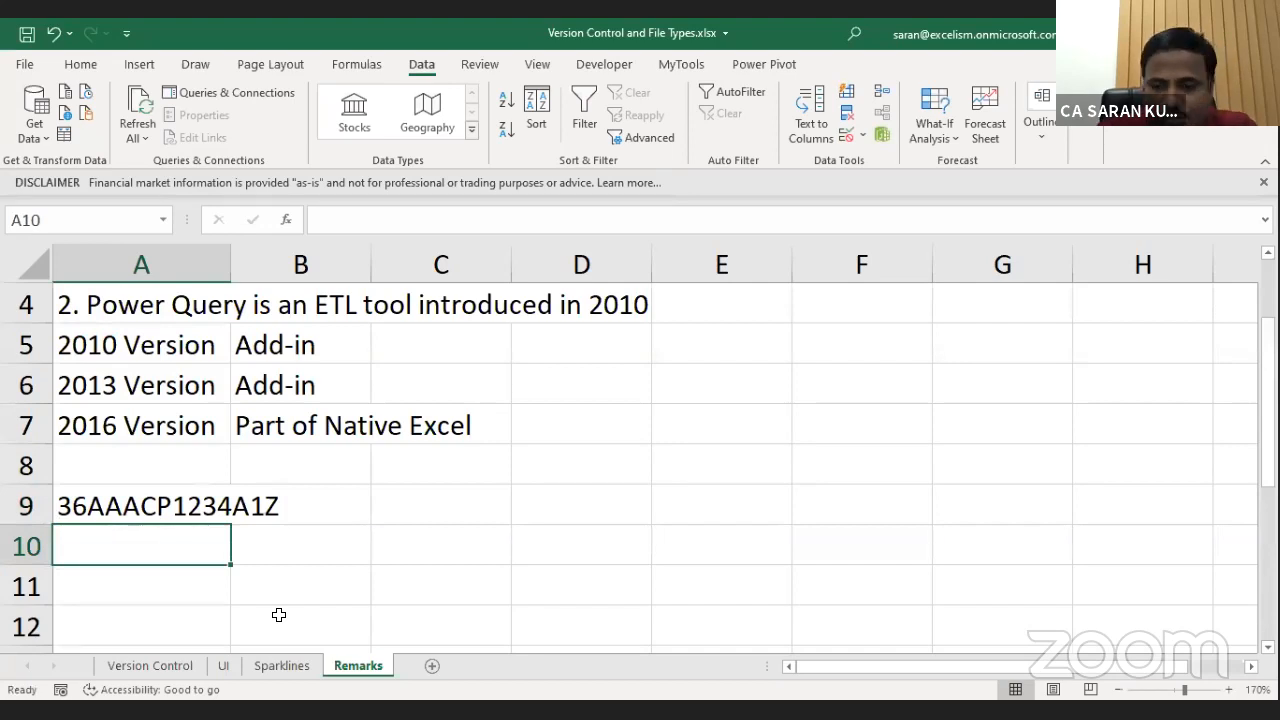
Append the missing final digit so the A9 number has all 15 characters.
key(Up)
key(F2)
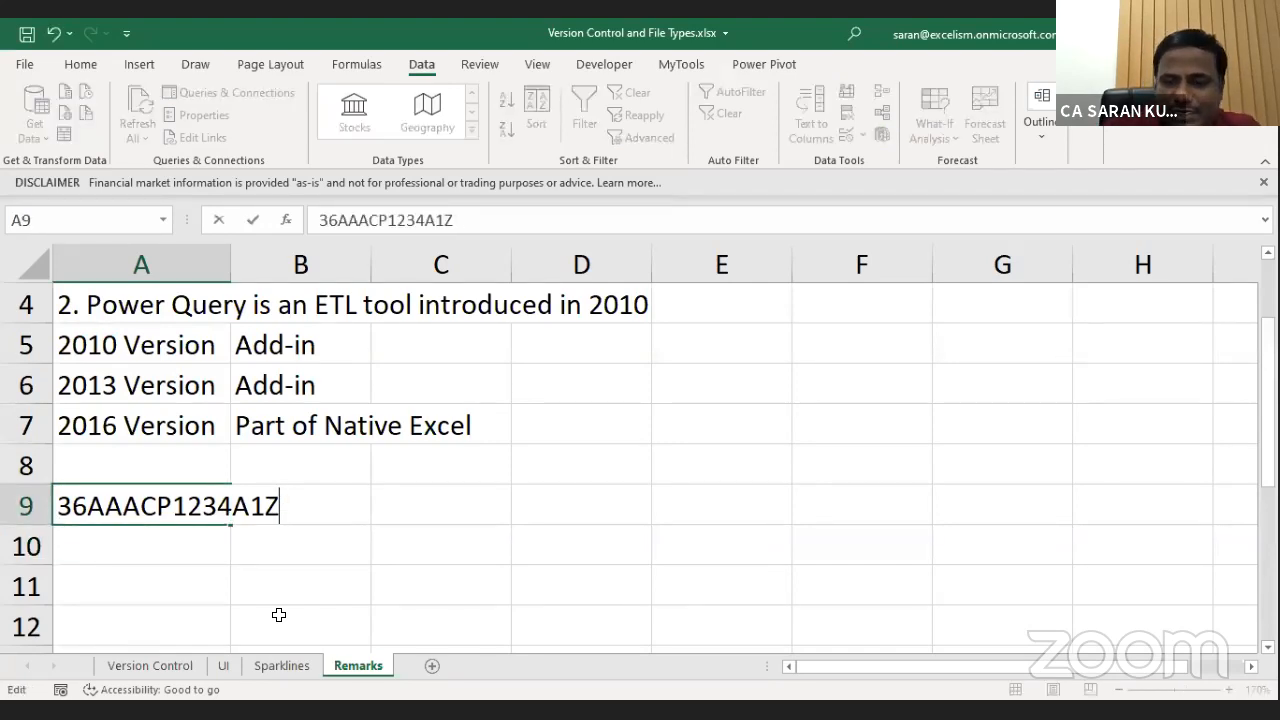
text(2)
key(Return)
key(Up)
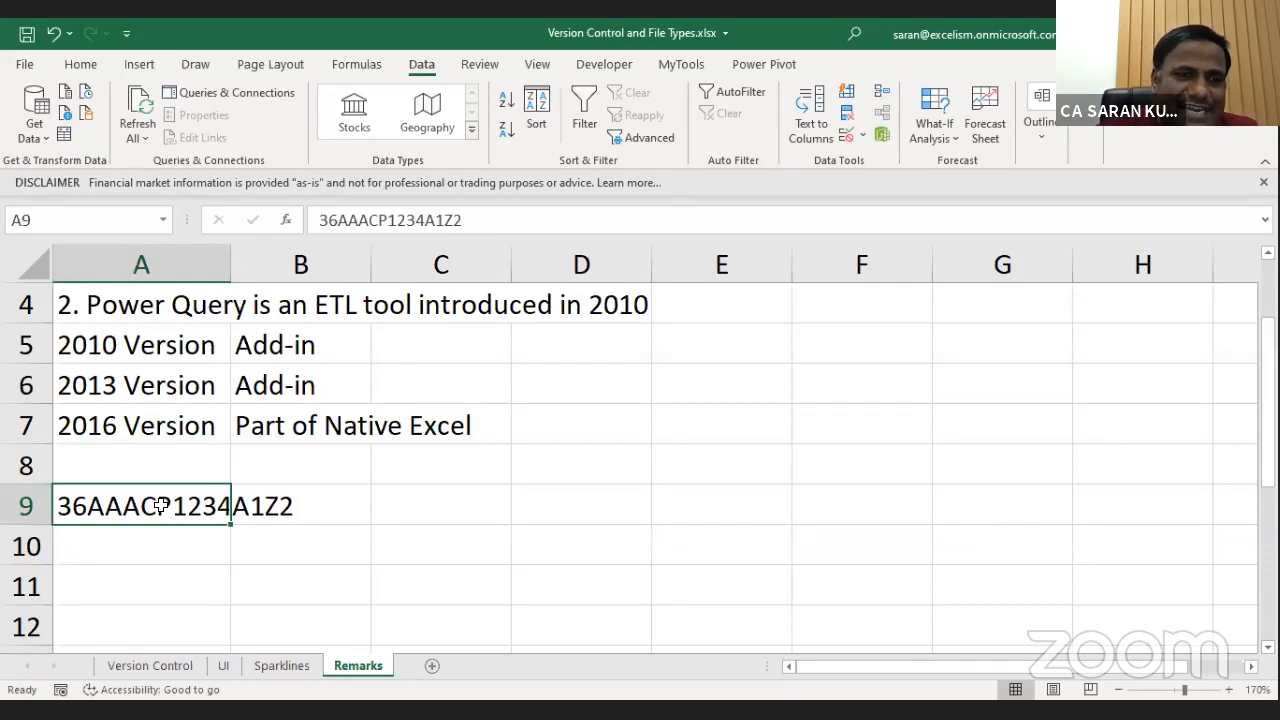
scroll(720, 539, down, 2)
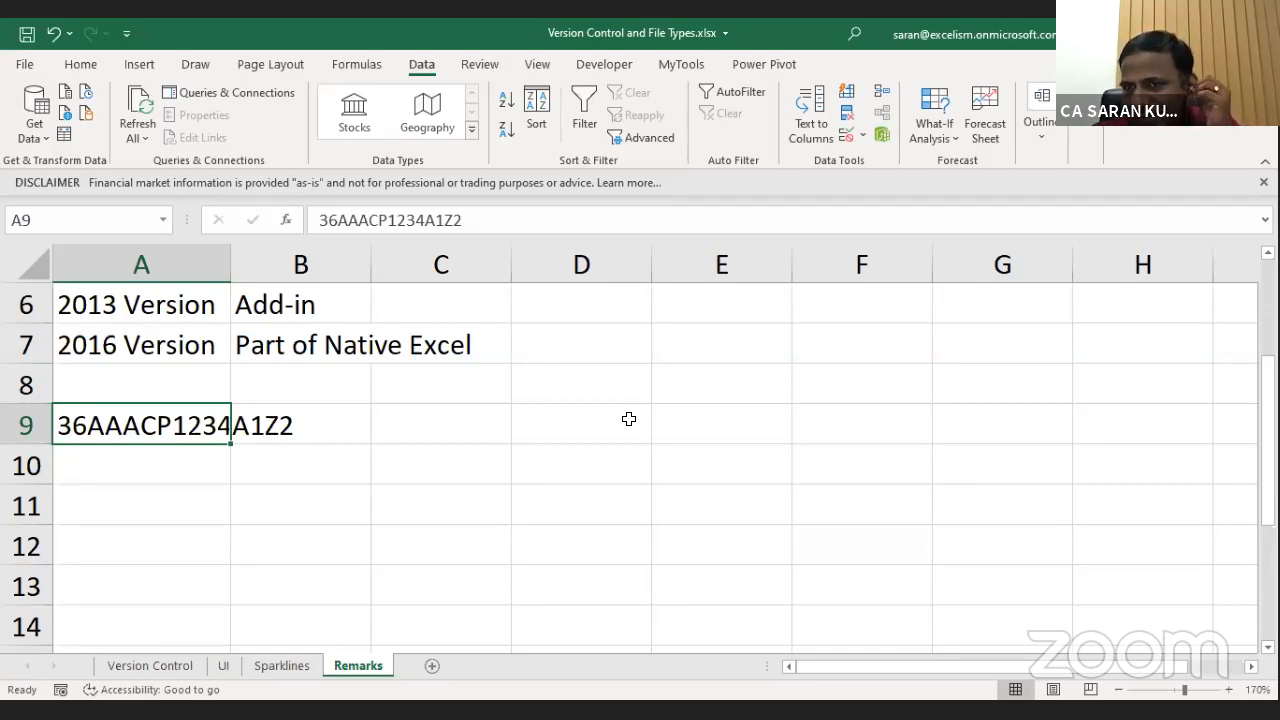
click(455, 450)
Discard the =fred entry in C10 and enter =A9.Valid in A10, which returns #FIELD!
text(=)
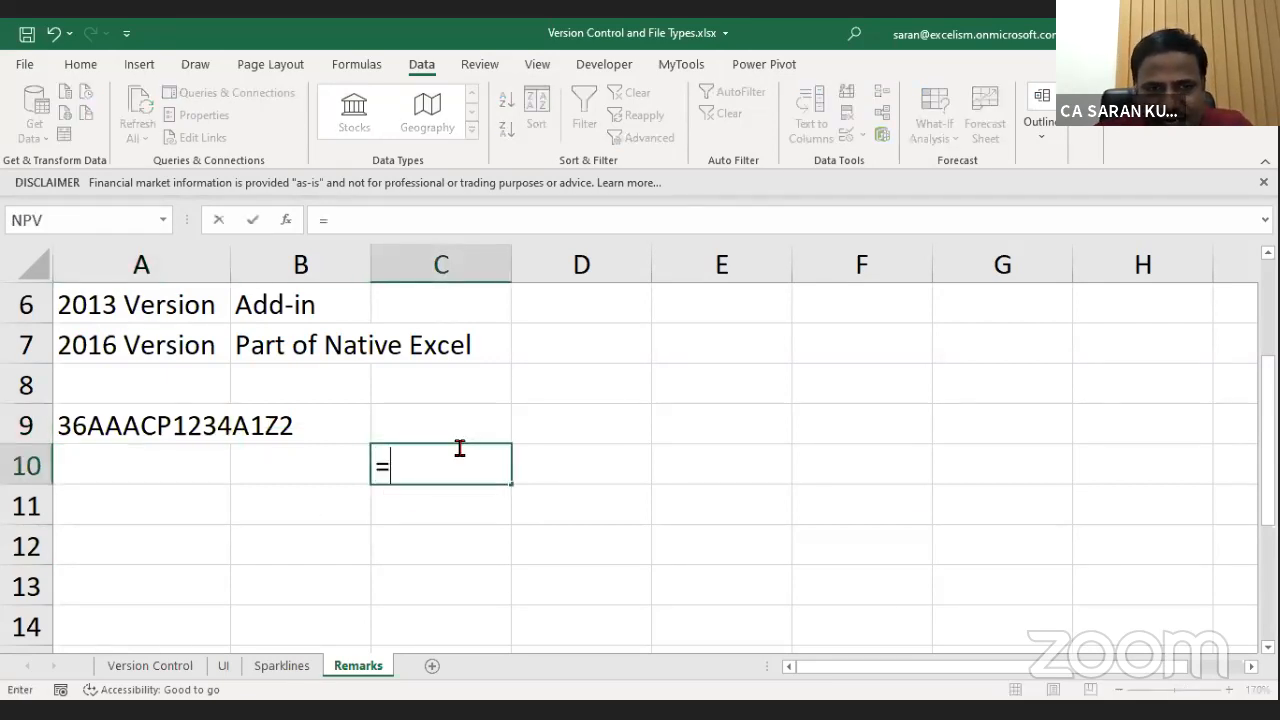
text(fred)
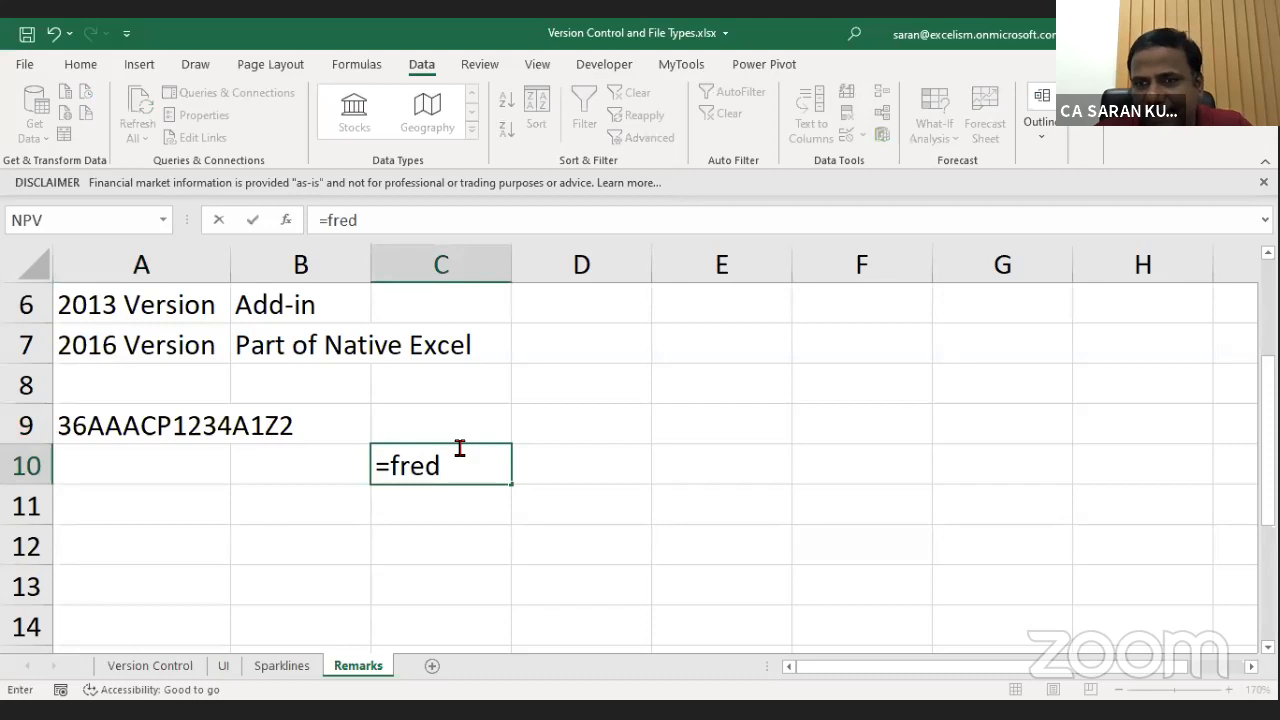
key(Escape)
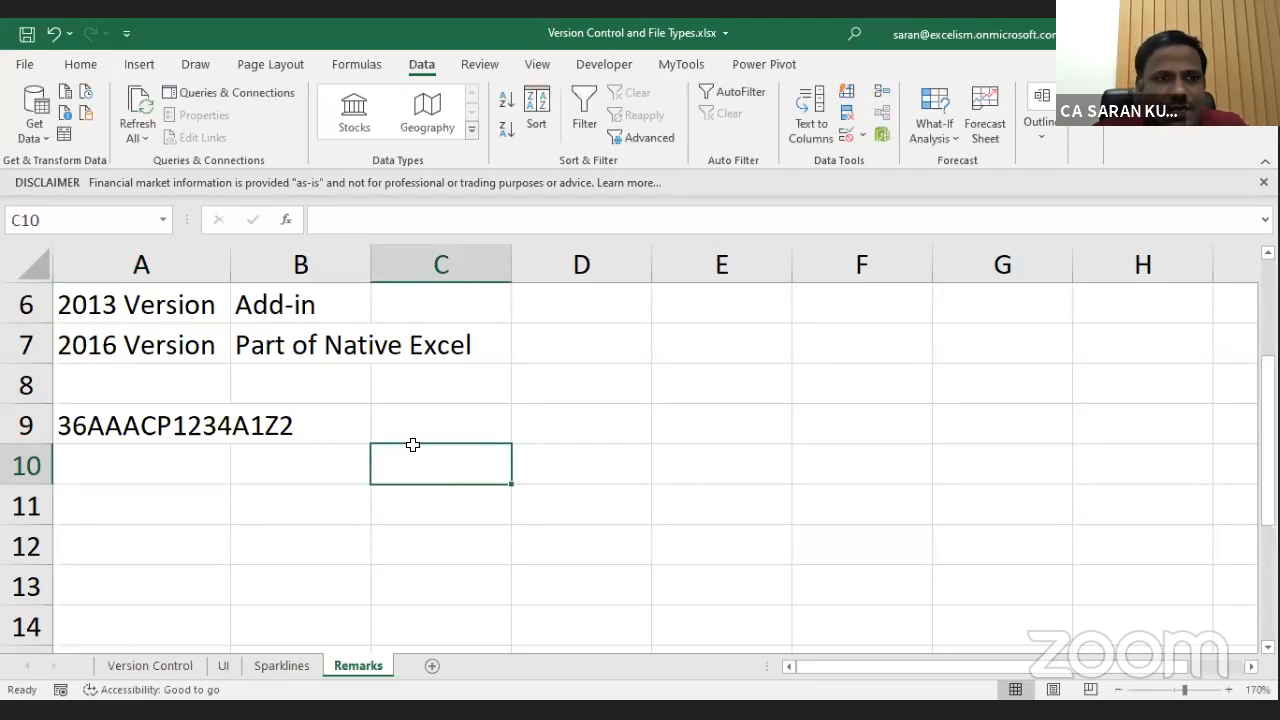
click(166, 430)
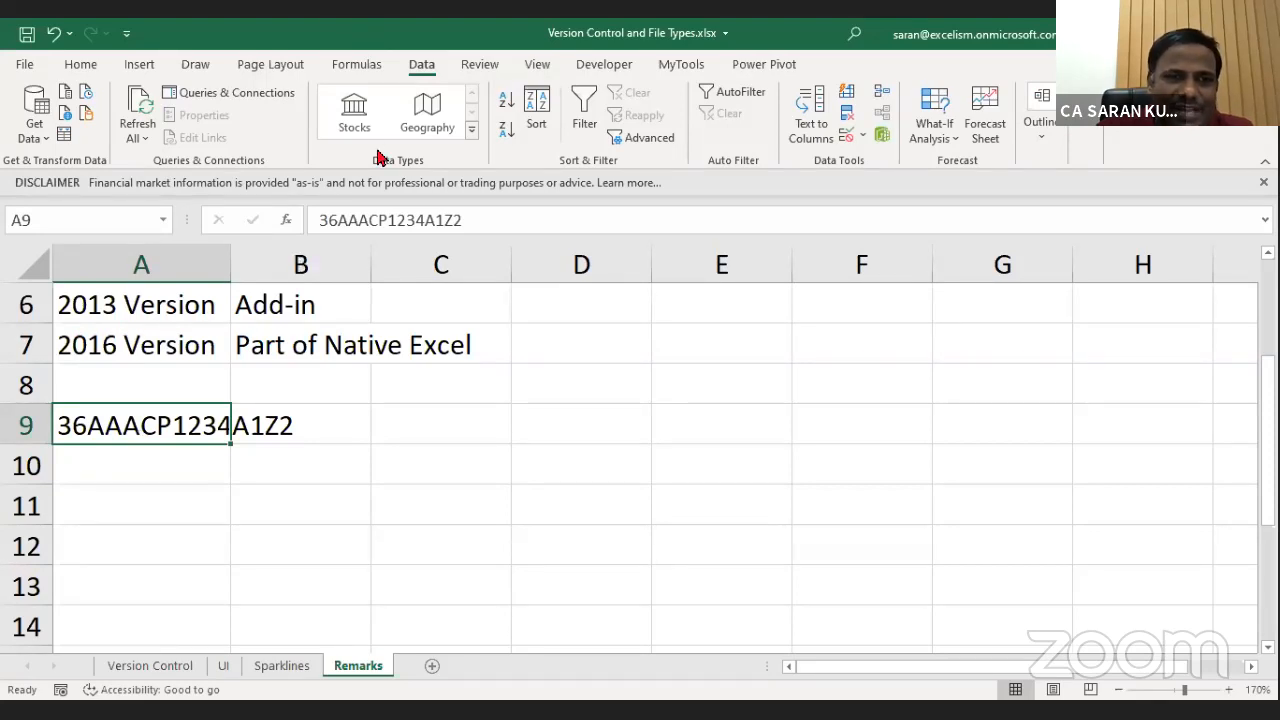
click(104, 461)
text(=)
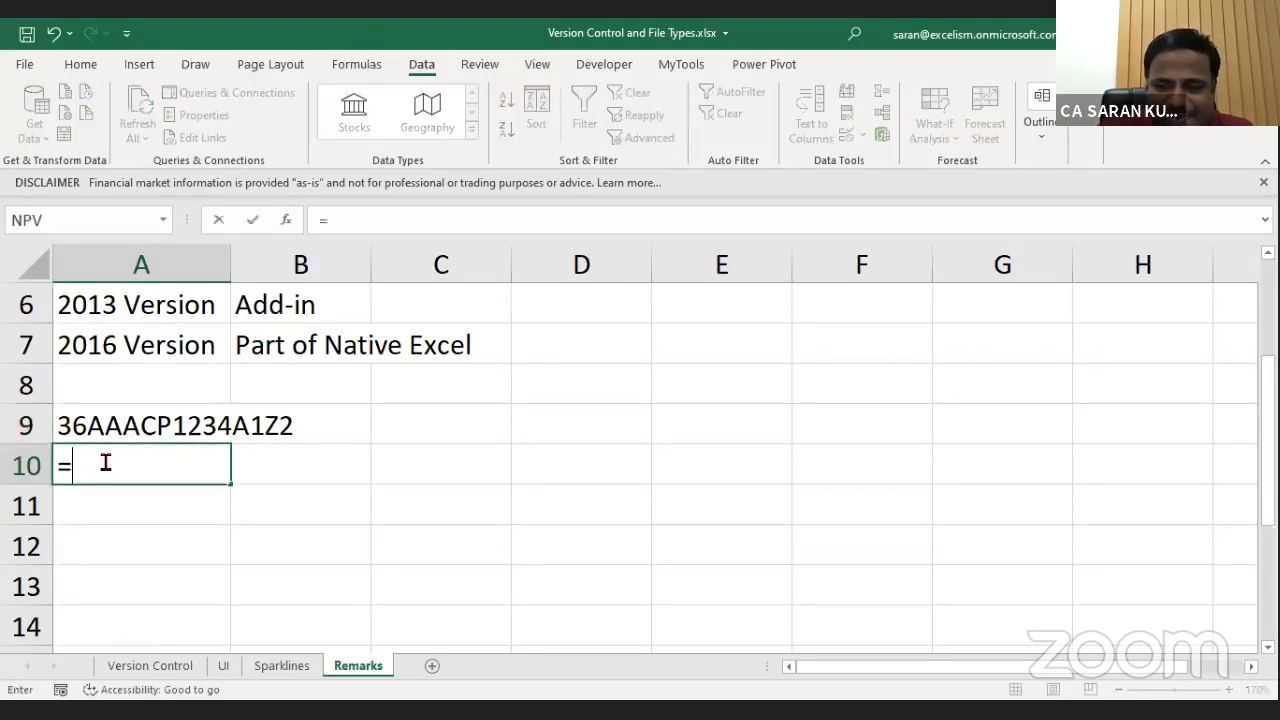
text(A9.Valid)
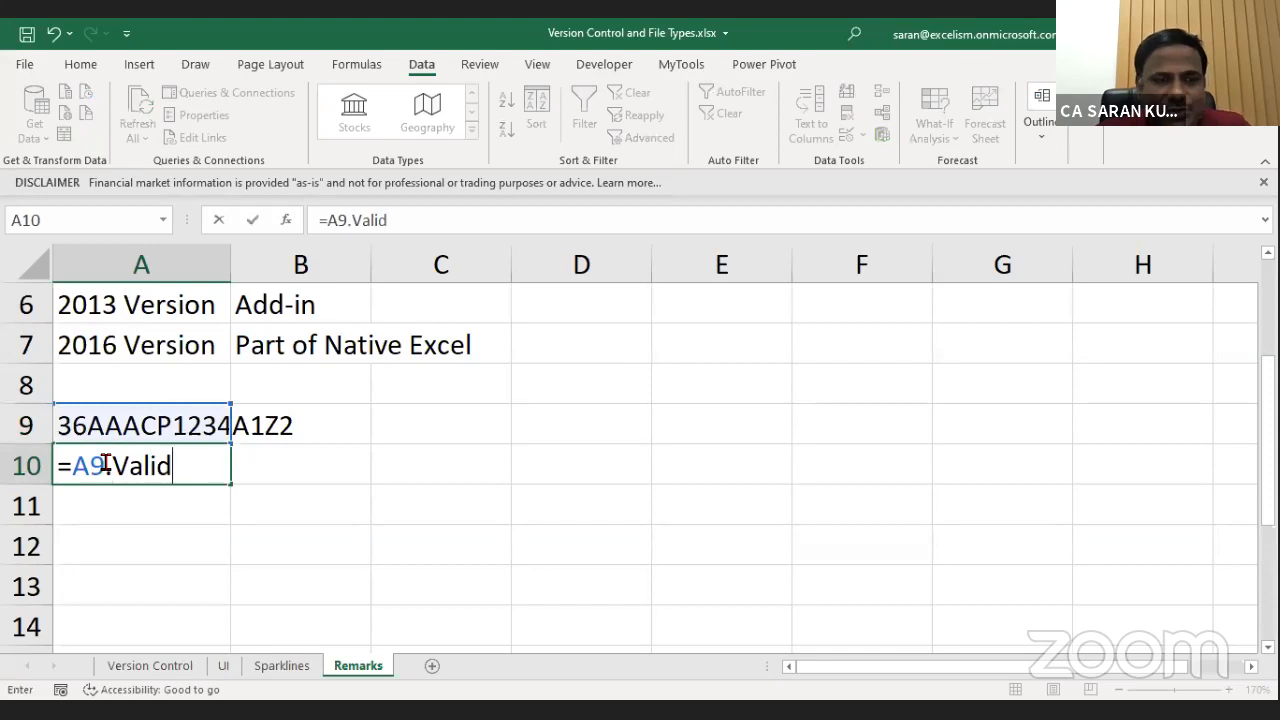
key(Return)
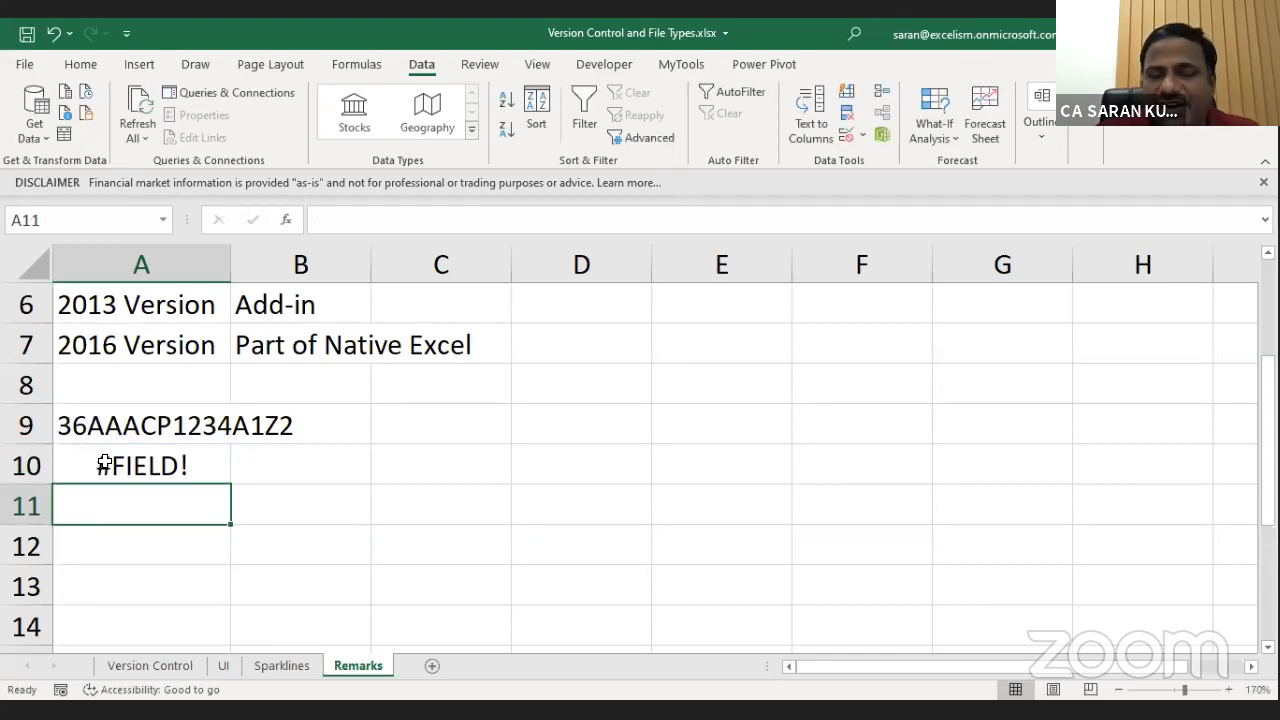
Start an =A9.GSTIN formula in A11, then cancel it so the cell stays empty.
text(=)
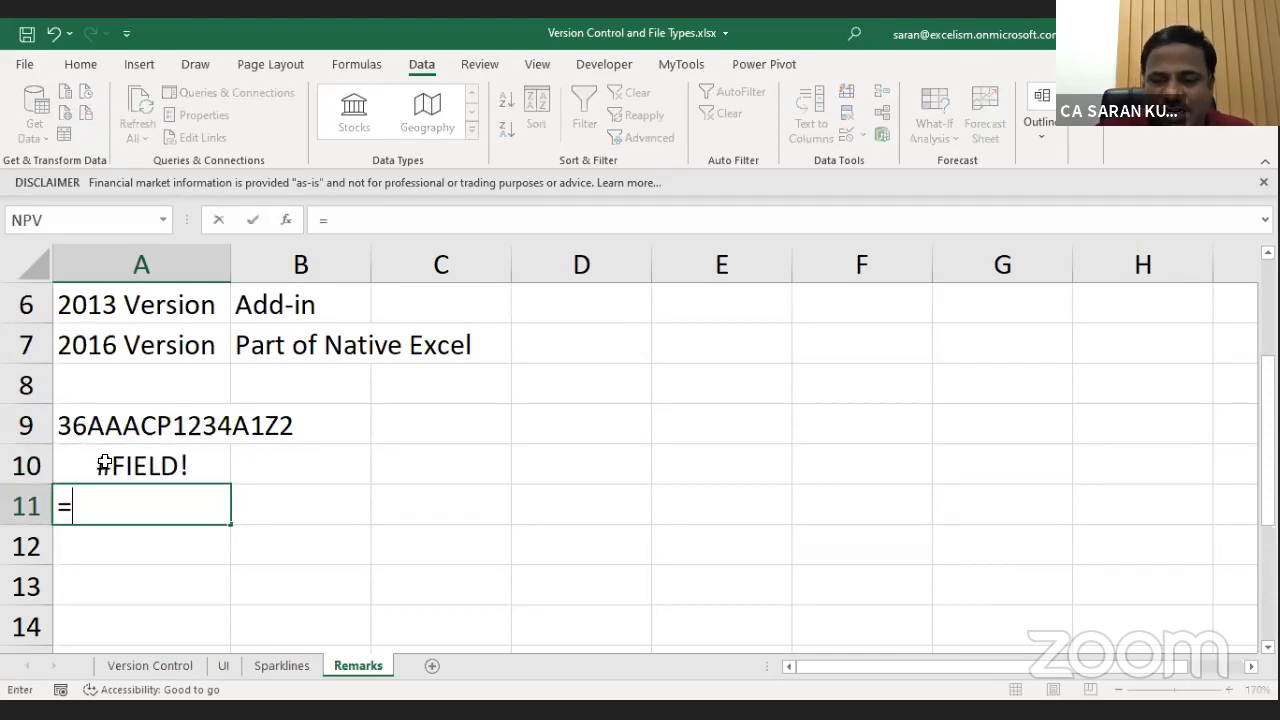
key(Up)
key(Up)
text(.)
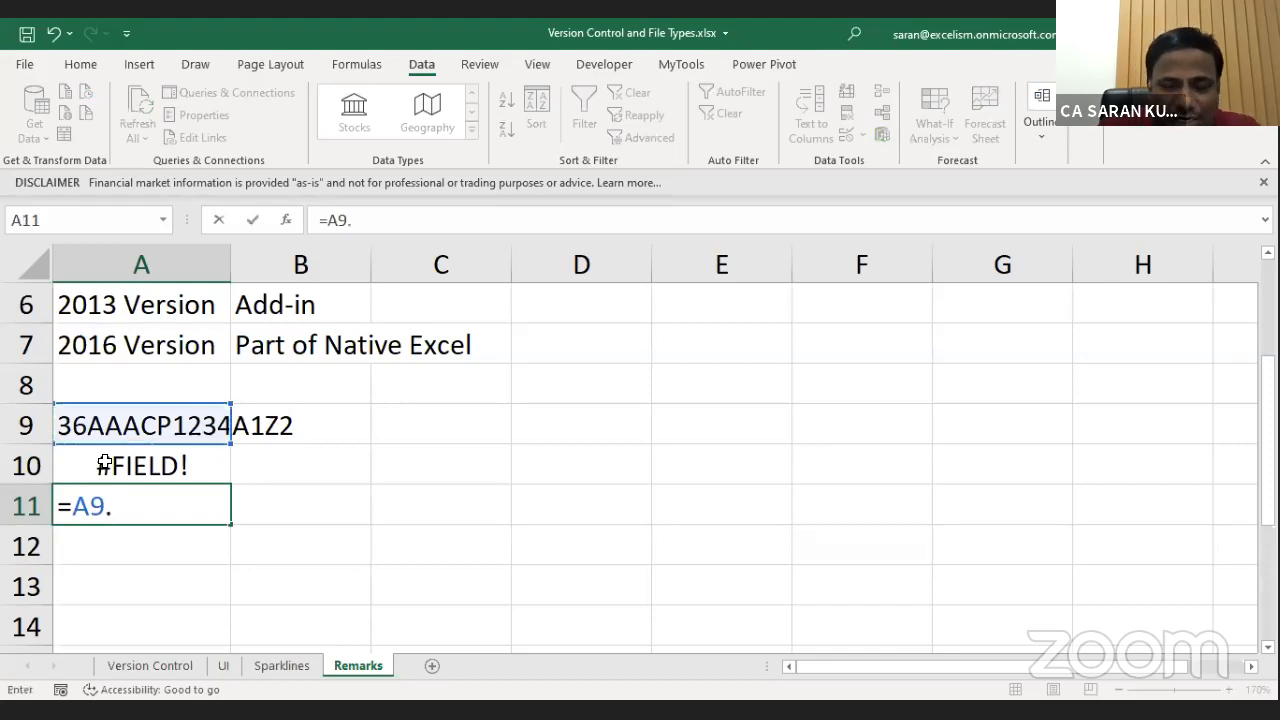
text(GSTI)
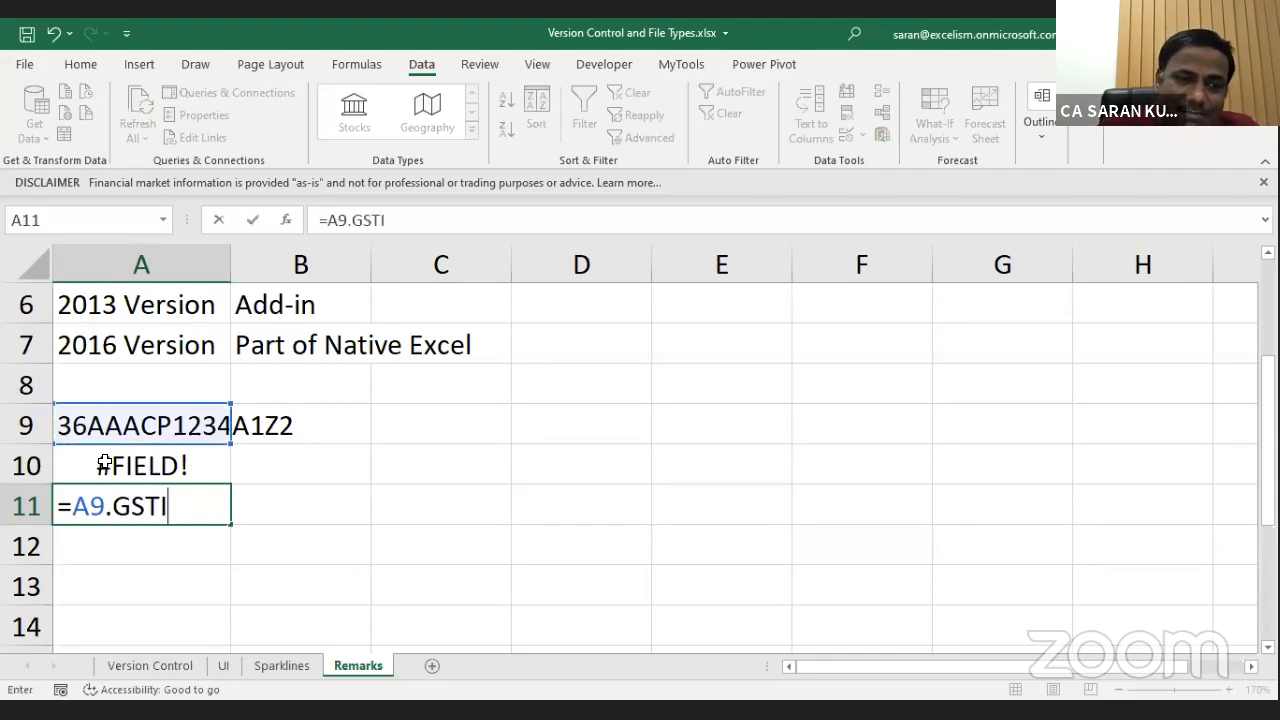
key(BackSpace)
text(IN)
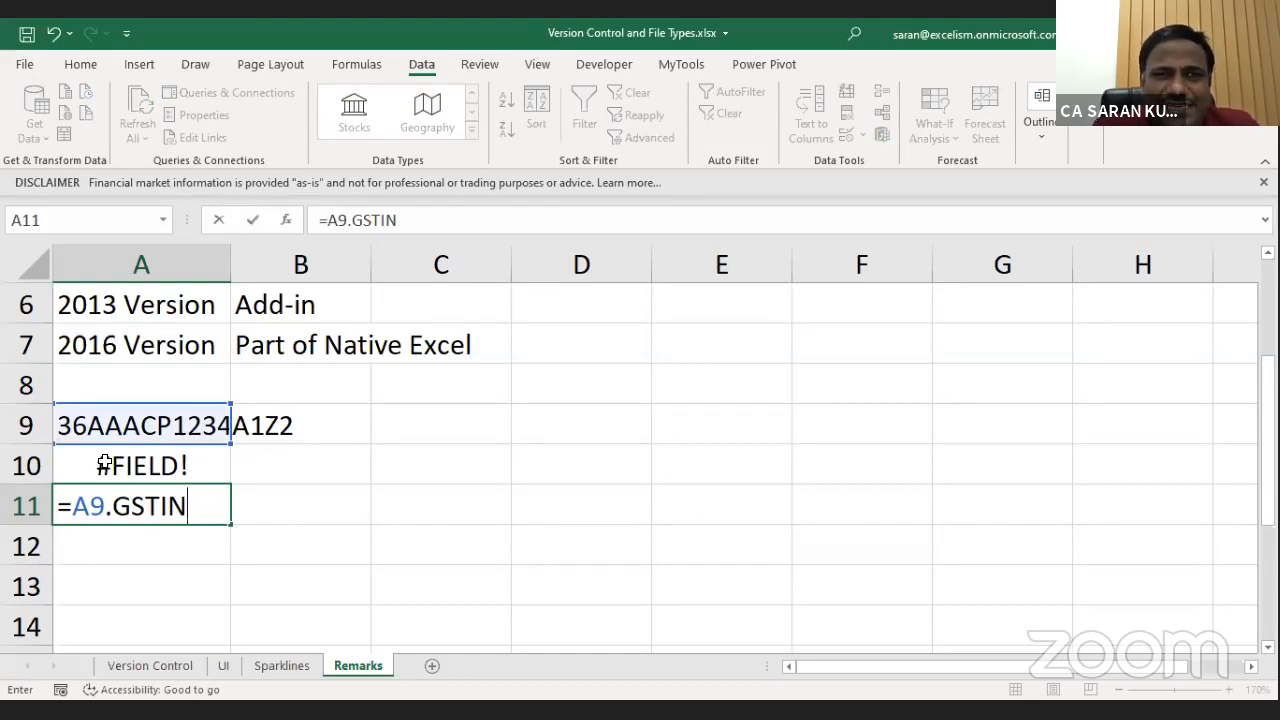
key(Escape)
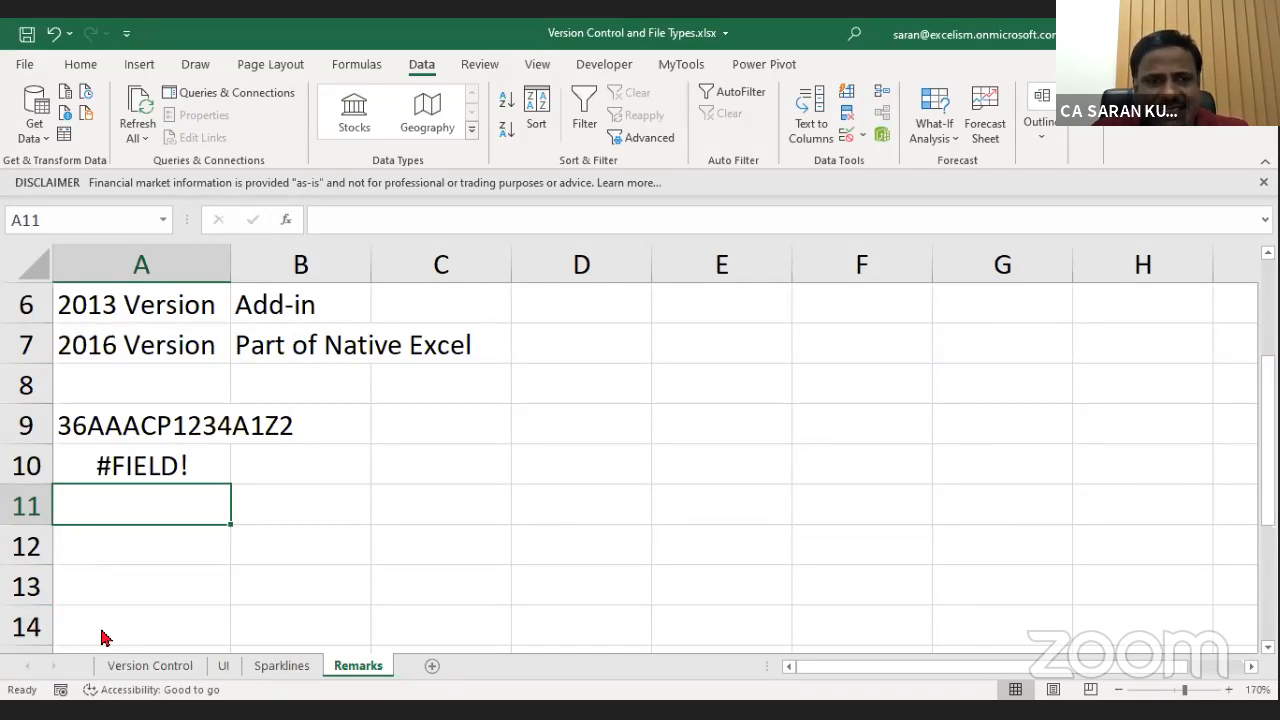
Go to the Version Control sheet listing Excel versions from 2003 to Microsoft 365.
click(352, 667)
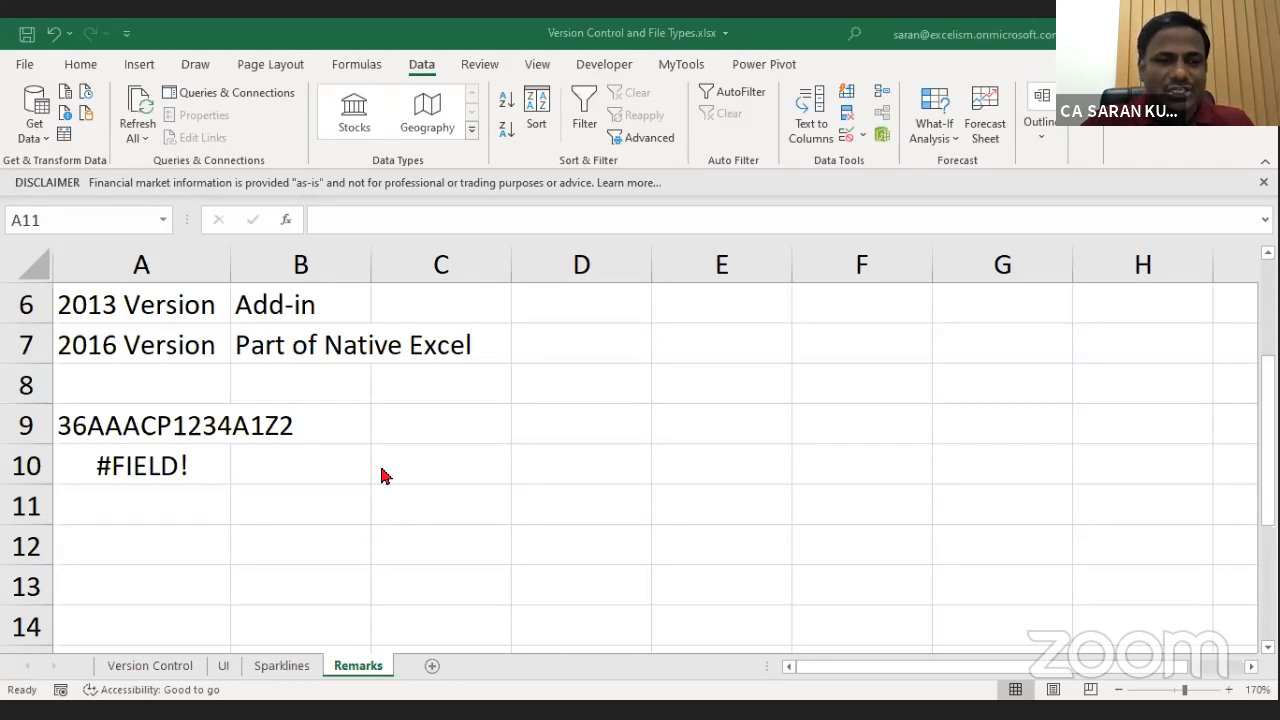
click(115, 664)
Re-confirm the 'Ideas, Data Types' note in I7 for Version 2019.
click(400, 477)
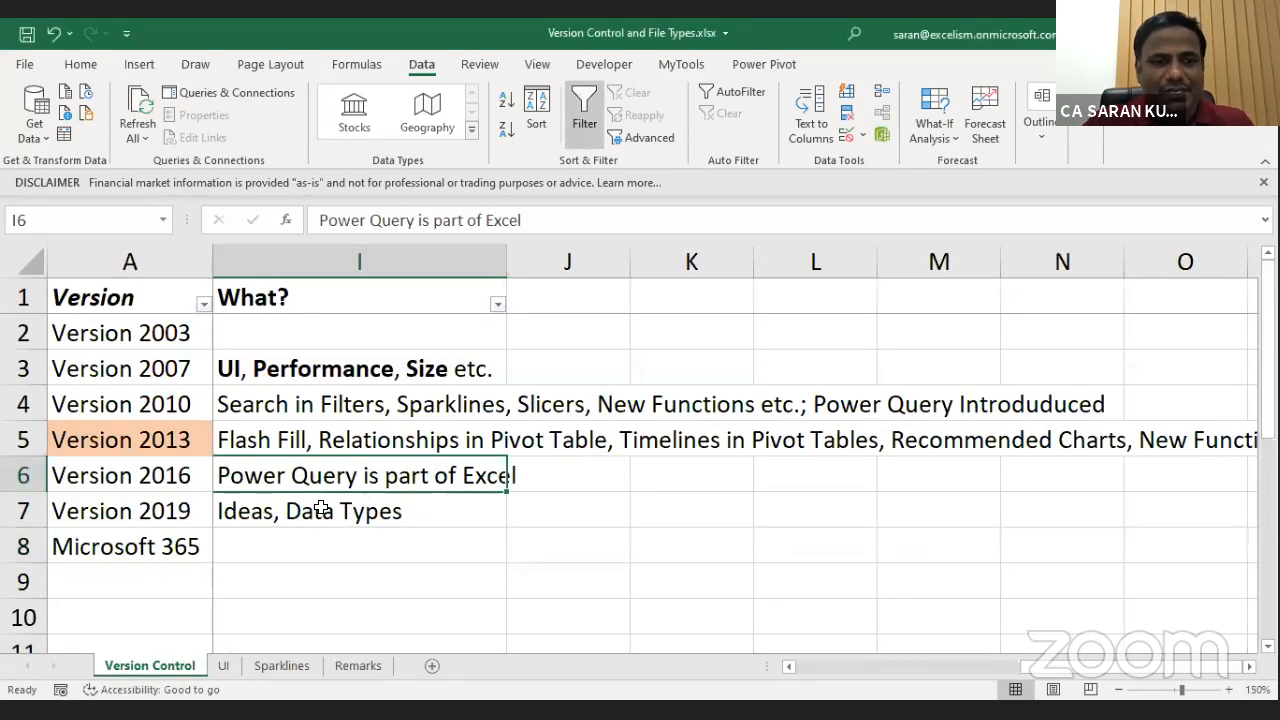
click(325, 509)
double_click(412, 509)
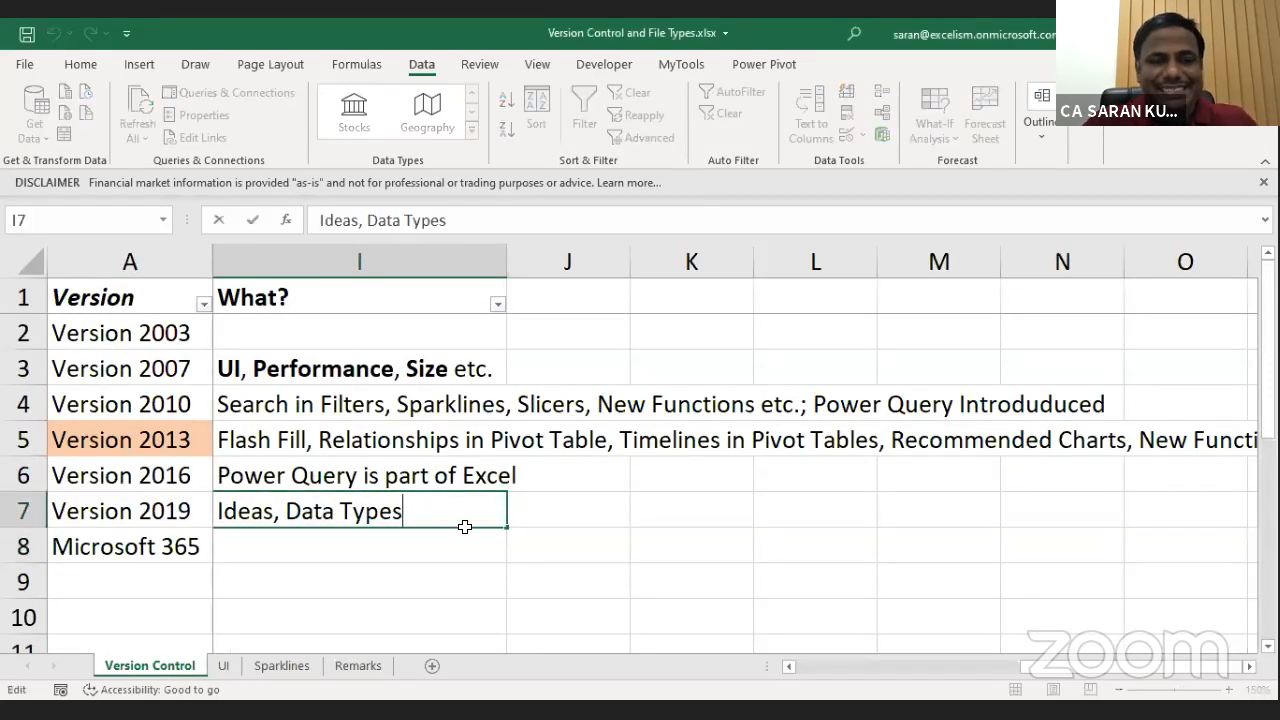
text(,)
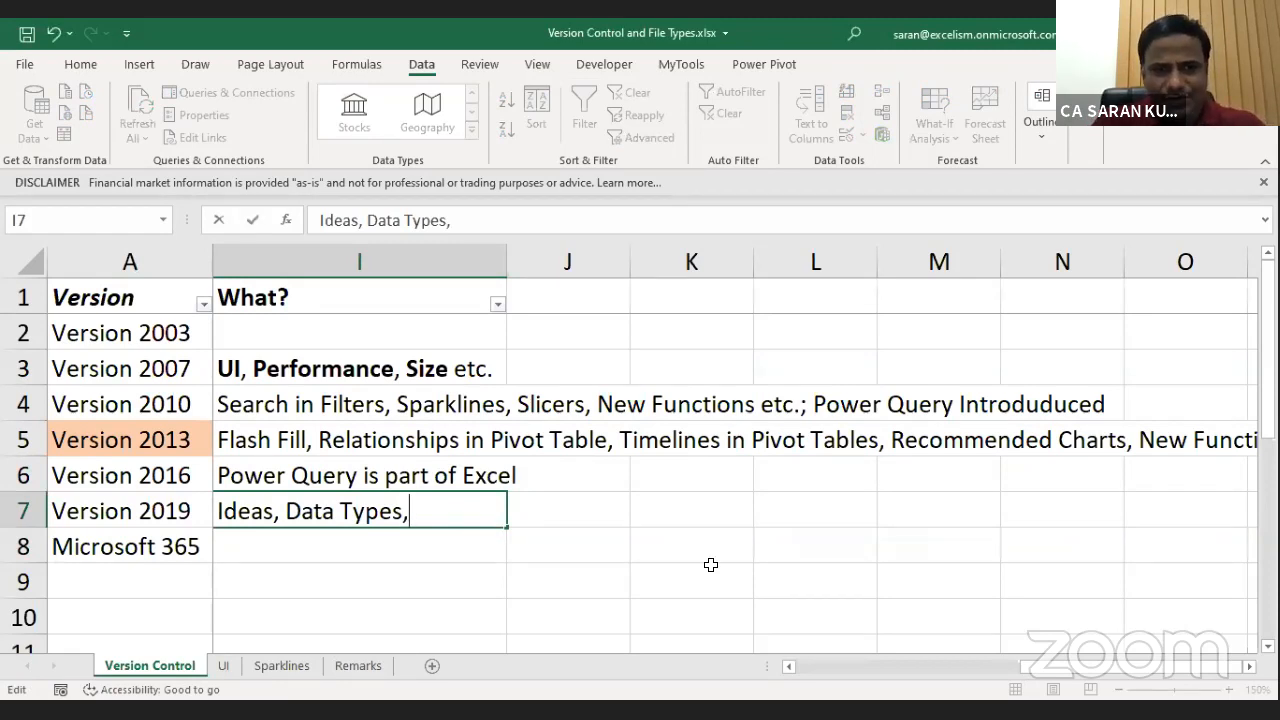
key(BackSpace)
key(Return)
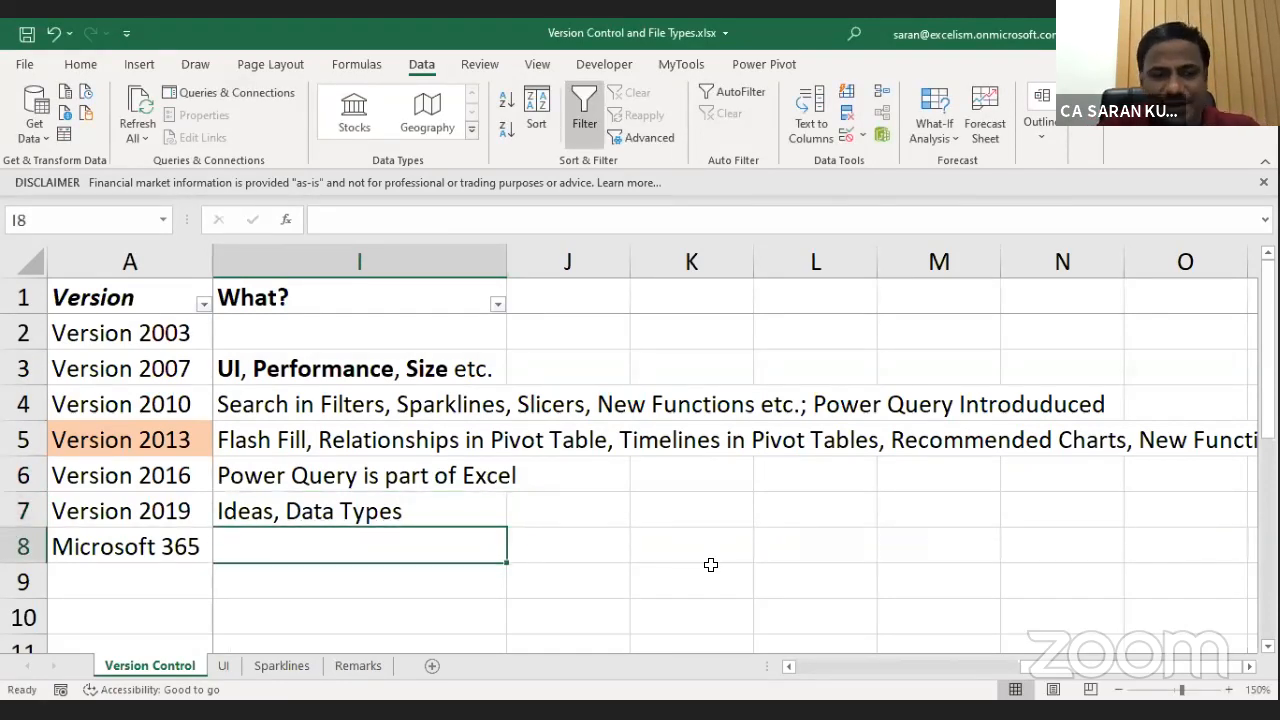
Enter 'Dynamic Arrays' in I8 beside Microsoft 365.
key(Right)
key(Left)
key(Up)
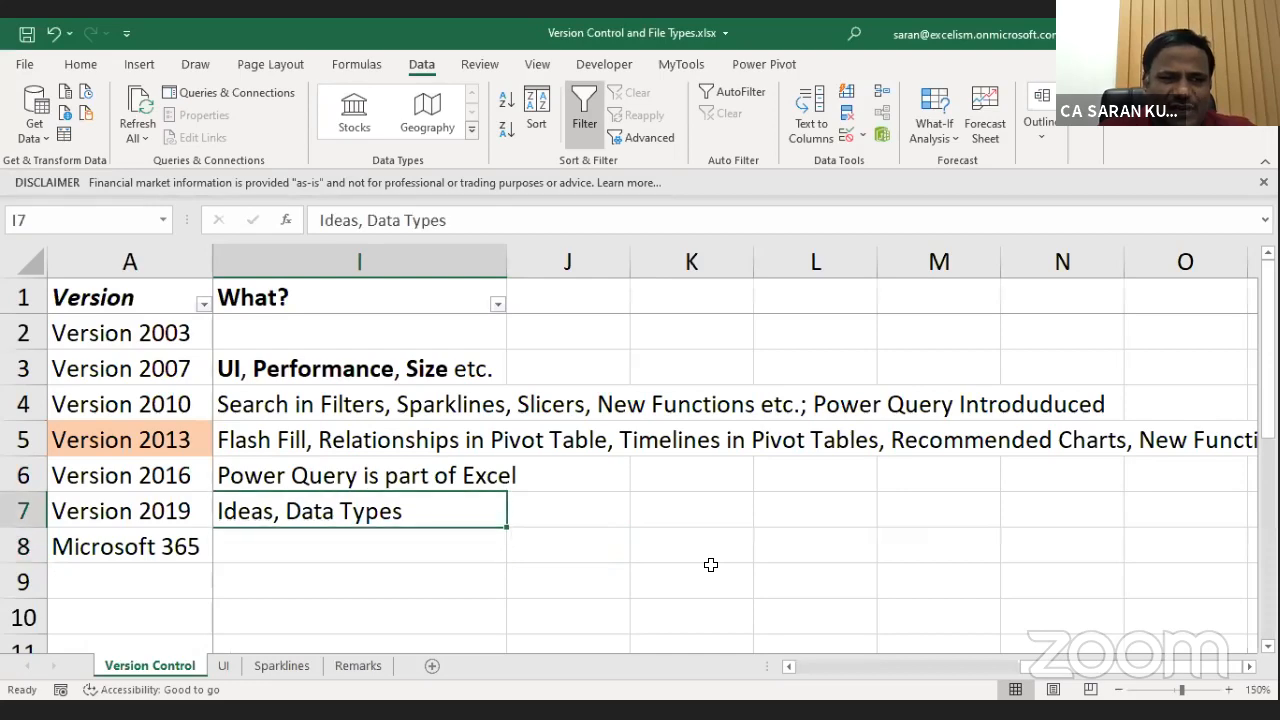
key(Down)
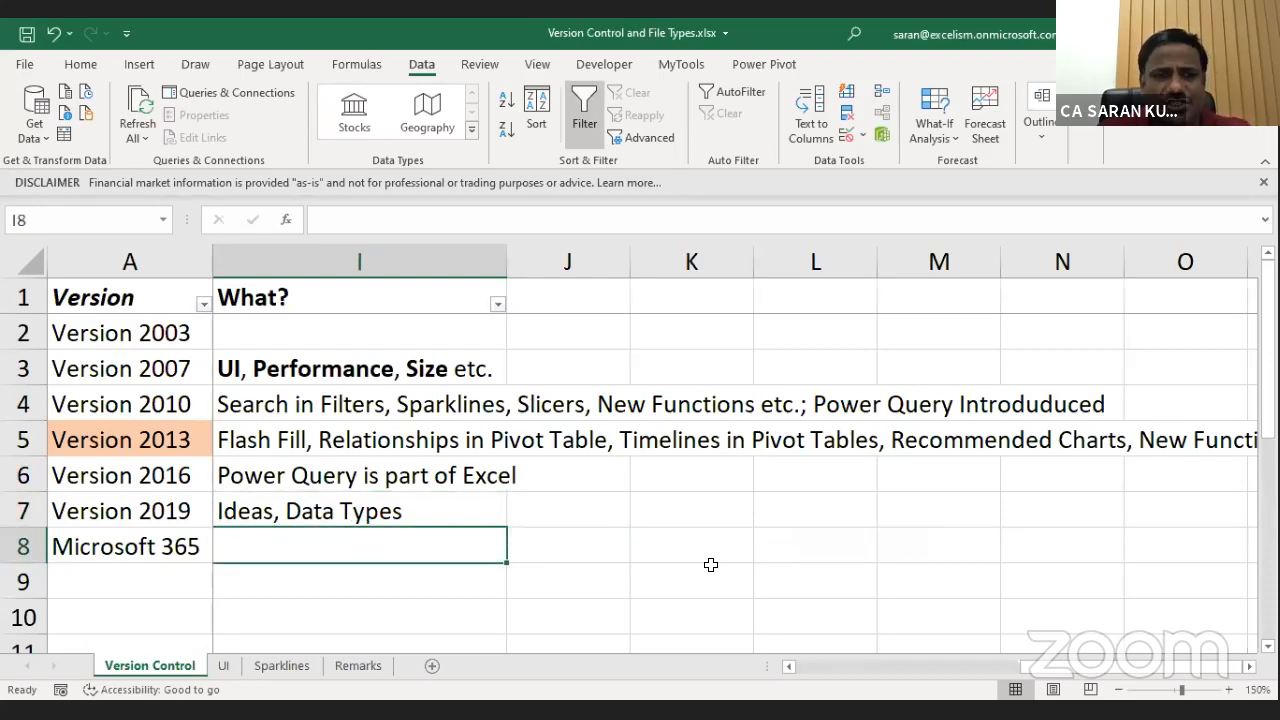
scroll(710, 565, down, 2)
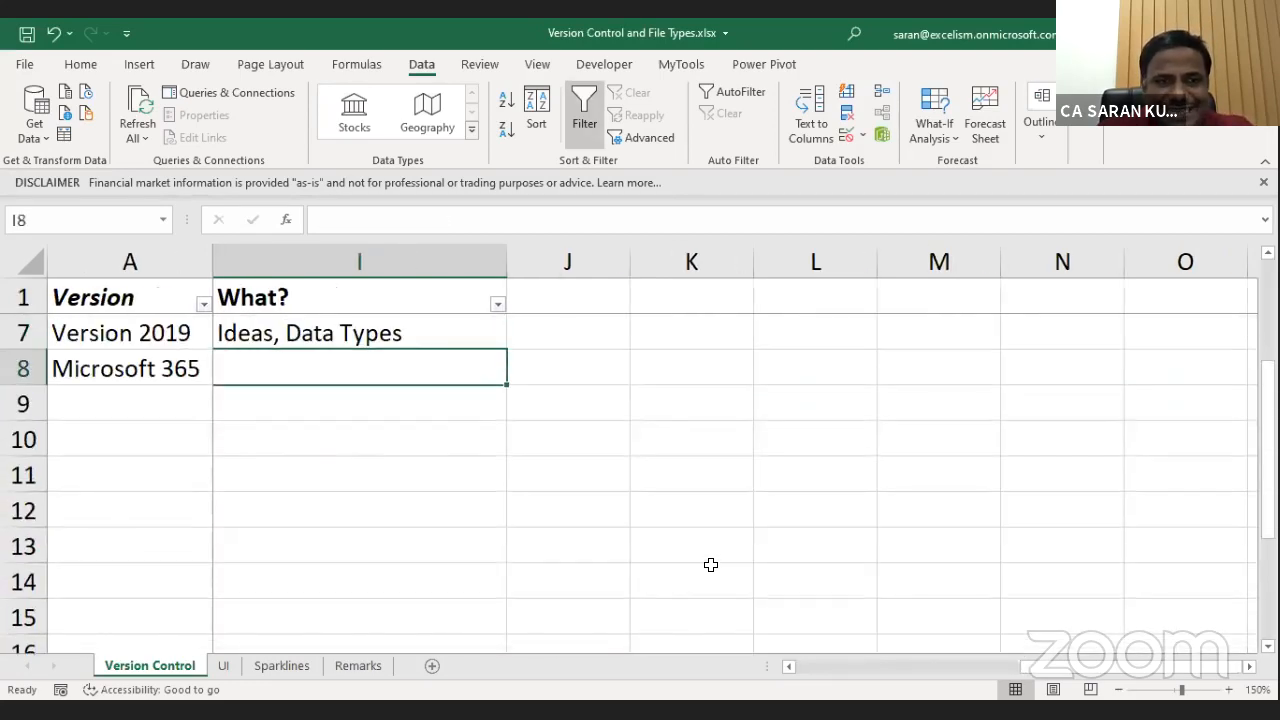
text(Dyn)
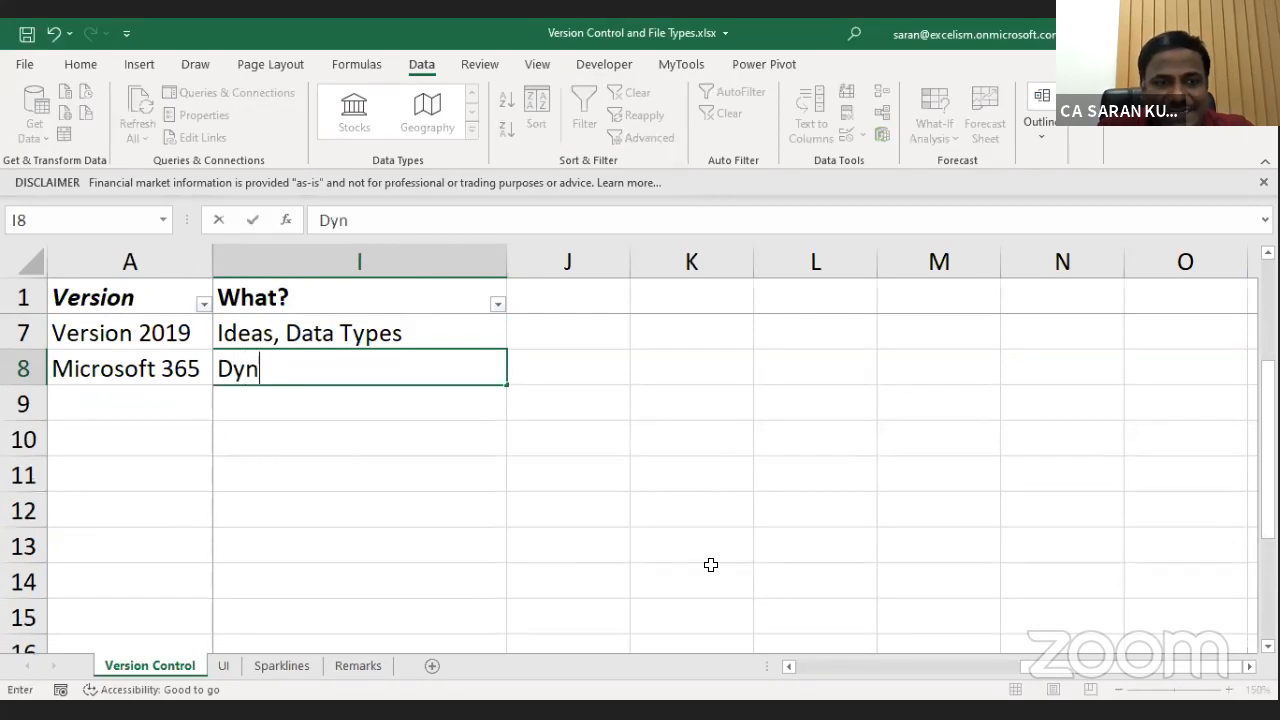
text(mi)
key(BackSpace)
key(BackSpace)
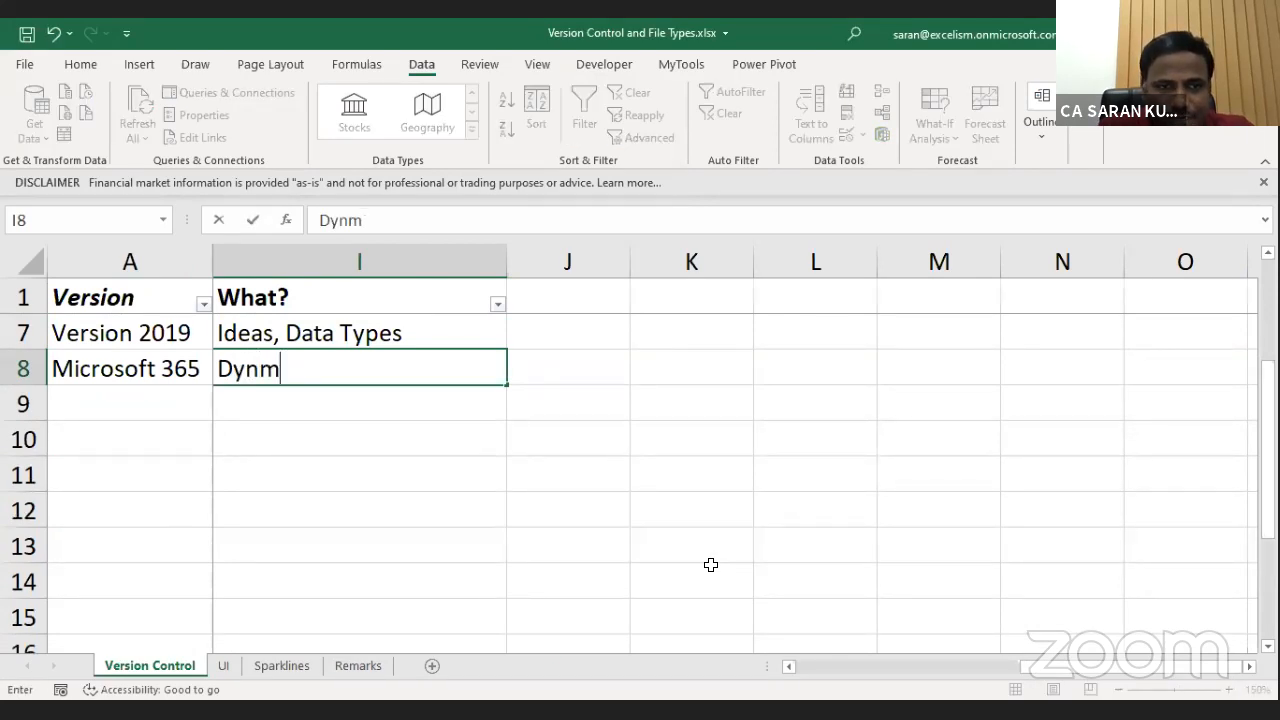
text(amix)
key(BackSpace)
text(c A)
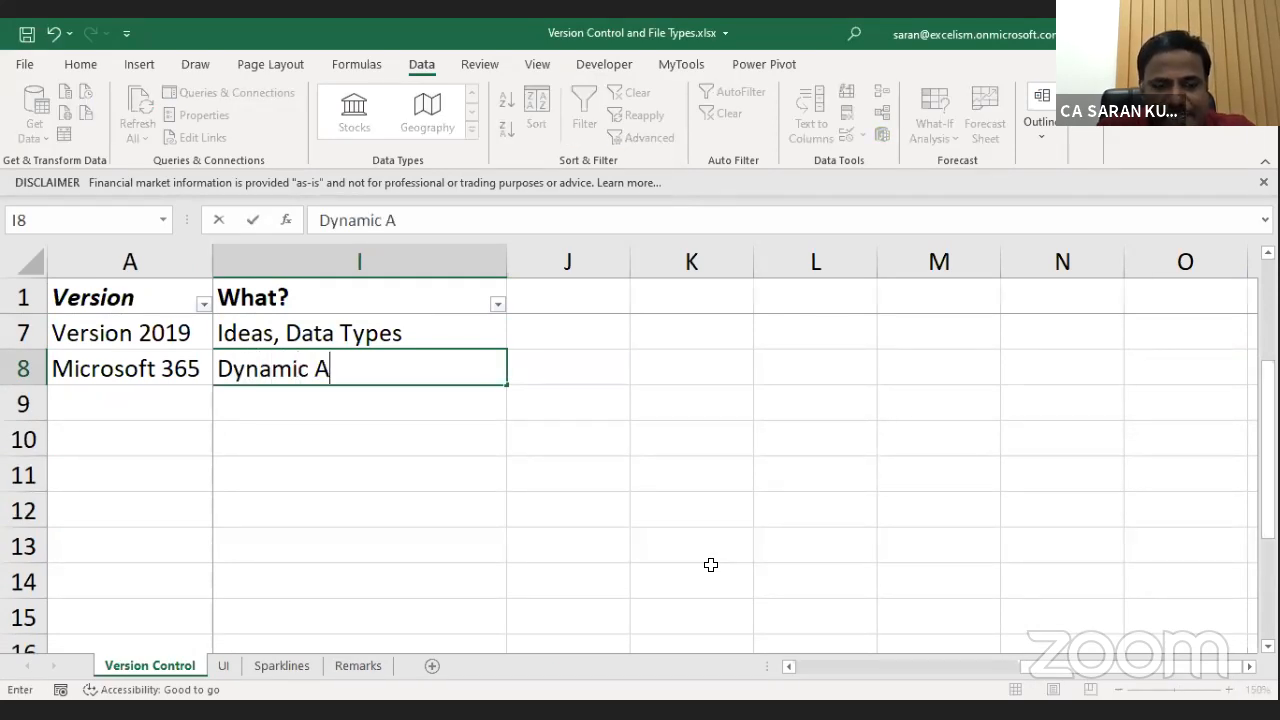
text(rrays)
key(Return)
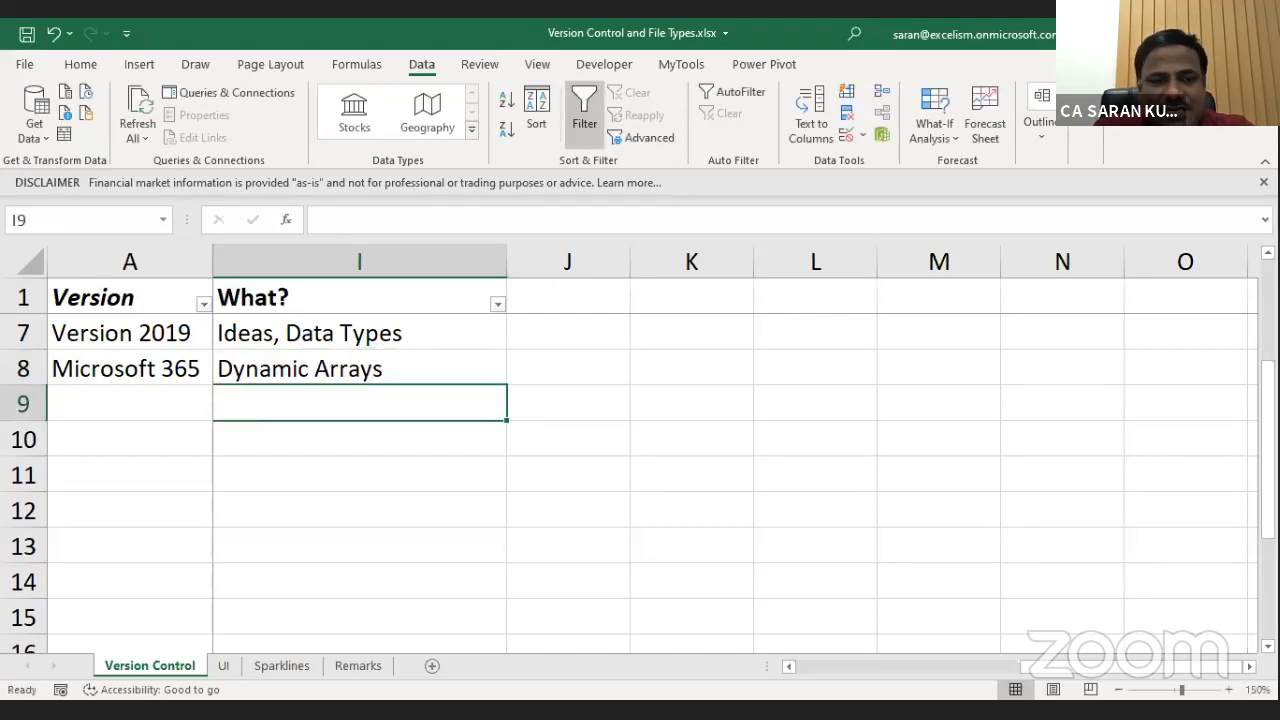
On the Remarks sheet, enter 10, 20, 30, 40 and 50 down C9:C13.
click(366, 668)
click(475, 429)
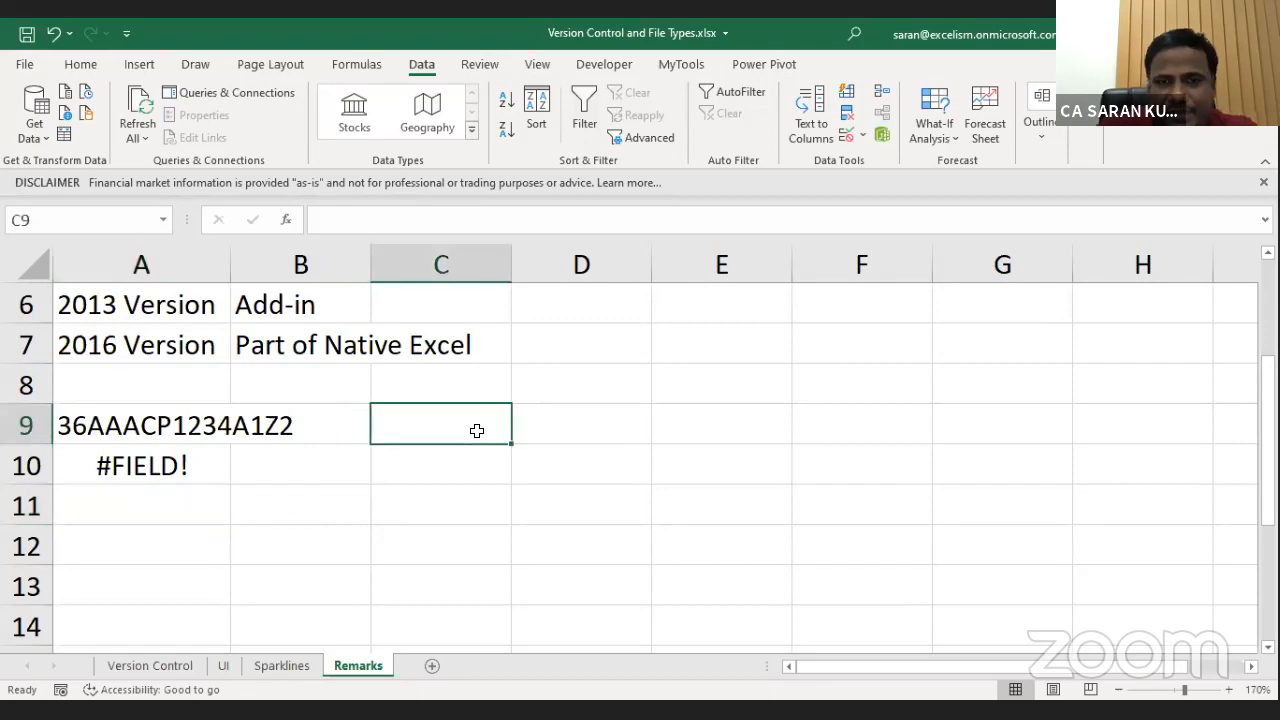
text(10)
key(Return)
text(20)
key(Return)
text(30)
key(Return)
text(40)
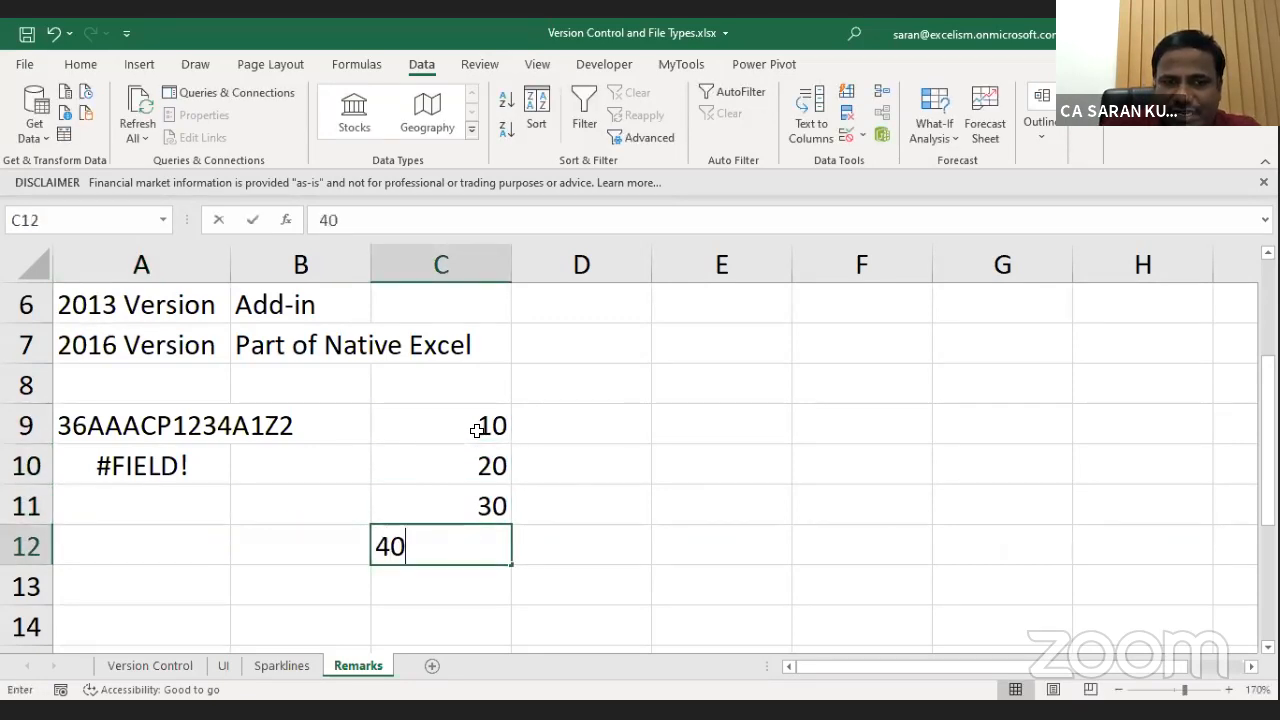
key(Return)
text(50)
key(Return)
Start a formula in D9 that references C9:C13.
key(Up)
key(Up)
key(Up)
key(Up)
key(Up)
key(Right)
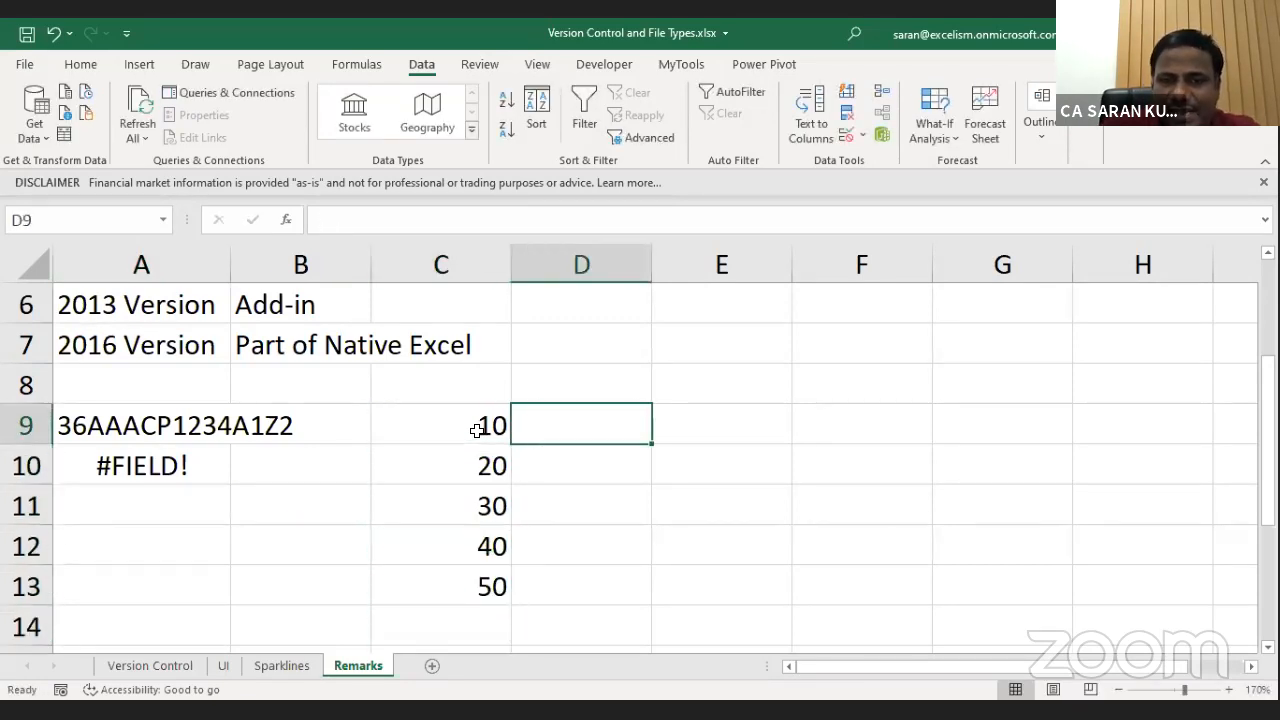
text(=)
click(477, 429)
drag(477, 429, 495, 587)
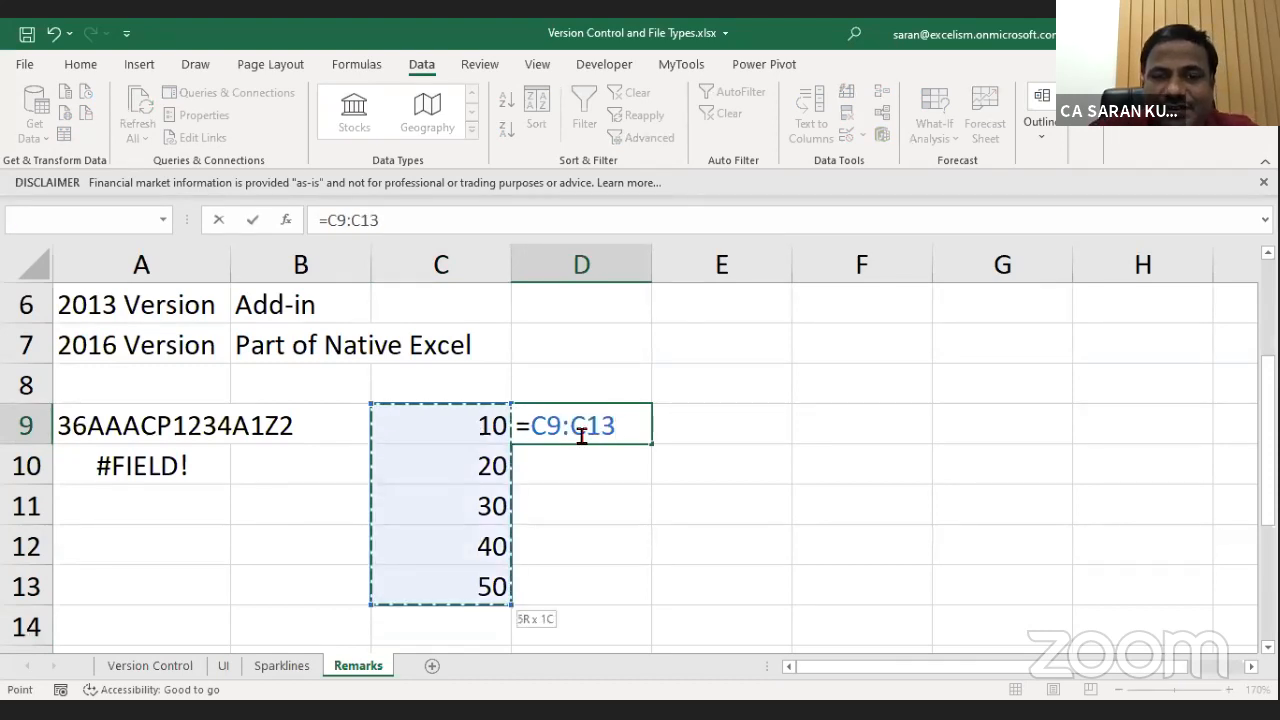
drag(532, 425, 667, 423)
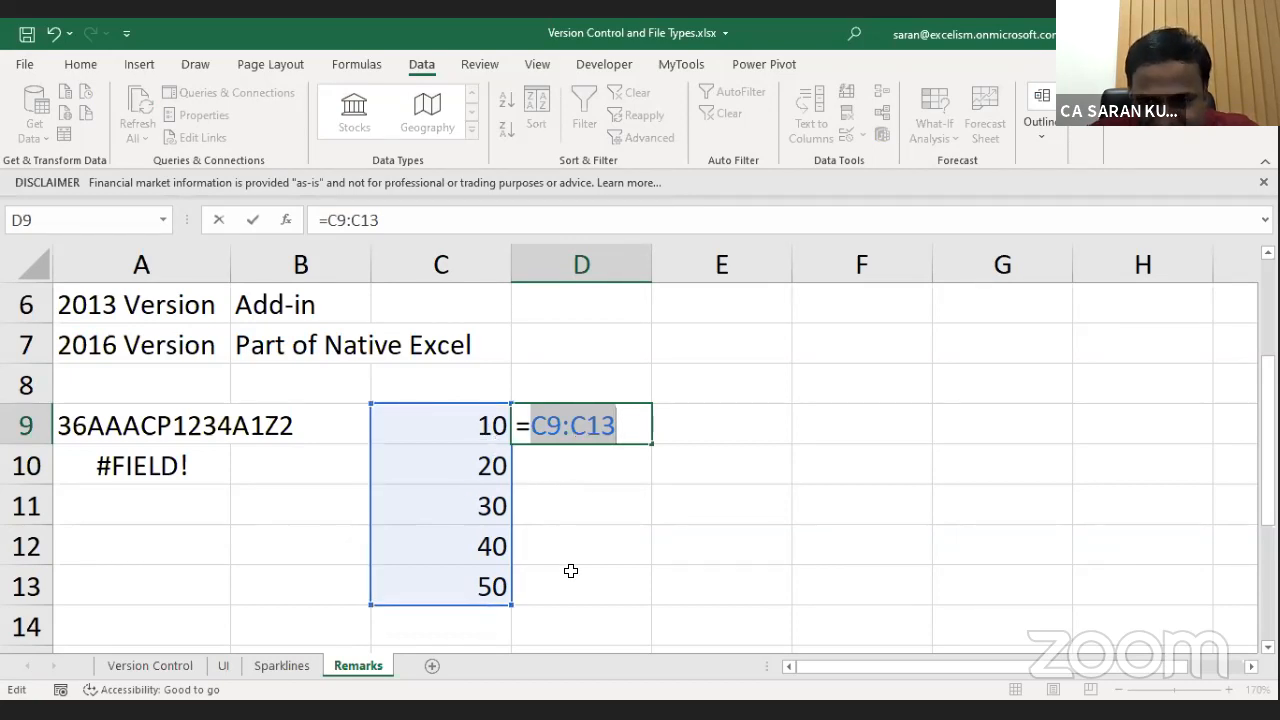
Commit =C9:C13 in D9 and check the values 10–50 spilled down D9:D13.
key(Return)
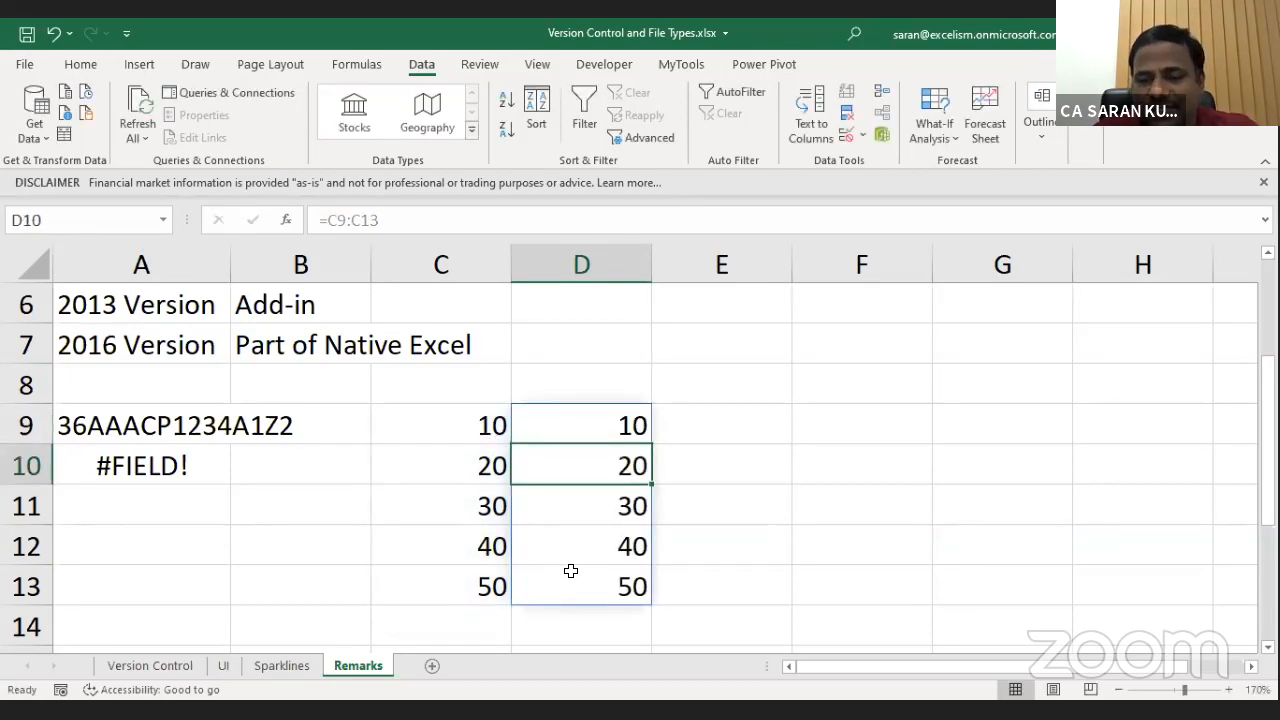
key(Up)
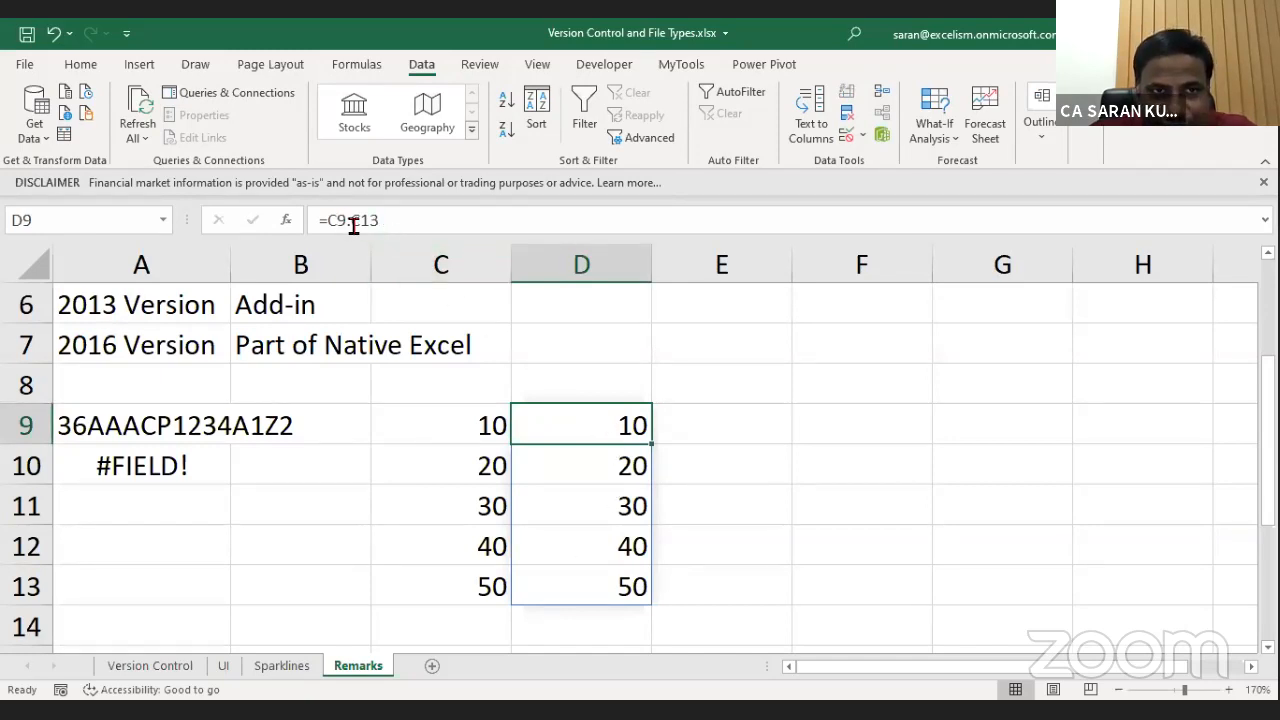
click(586, 460)
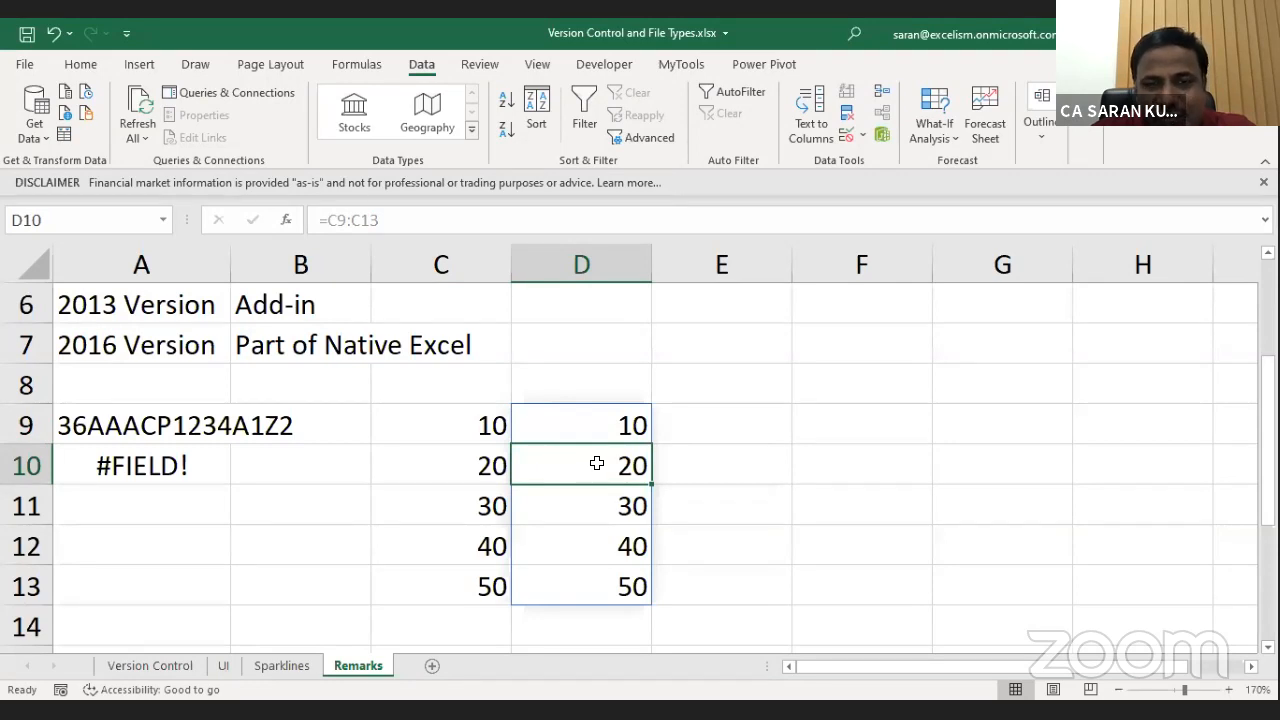
click(605, 420)
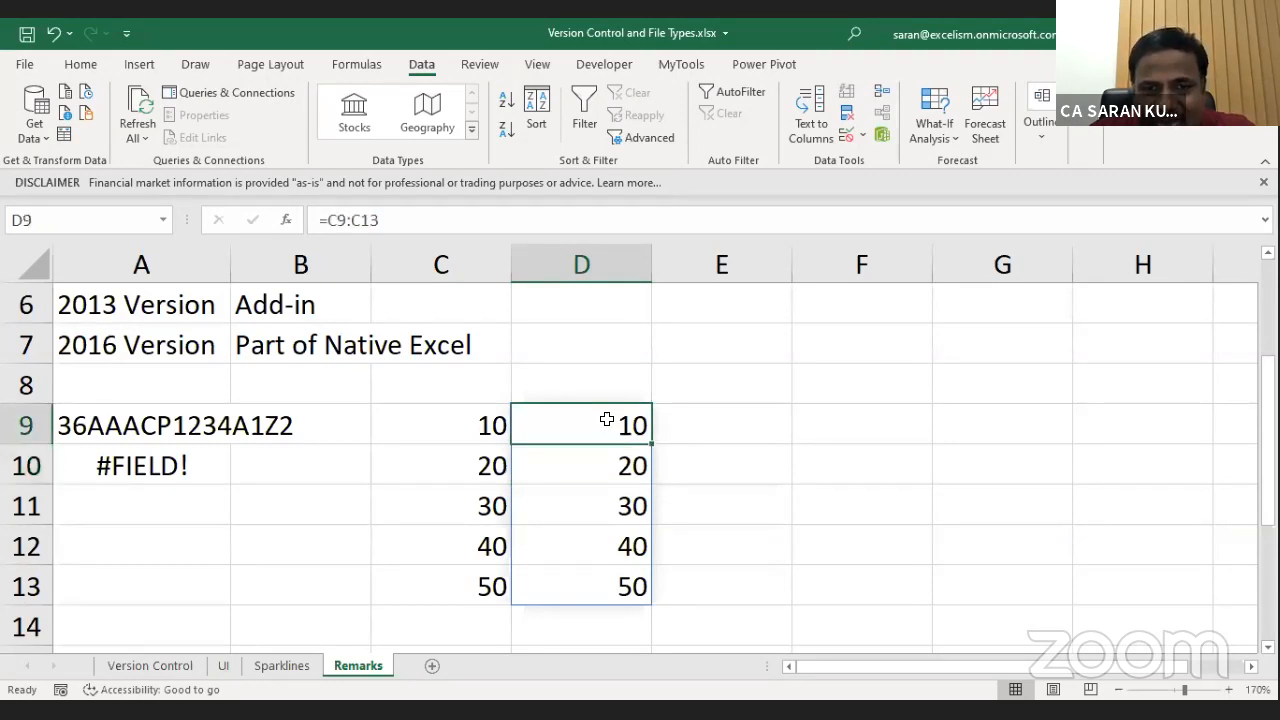
click(483, 433)
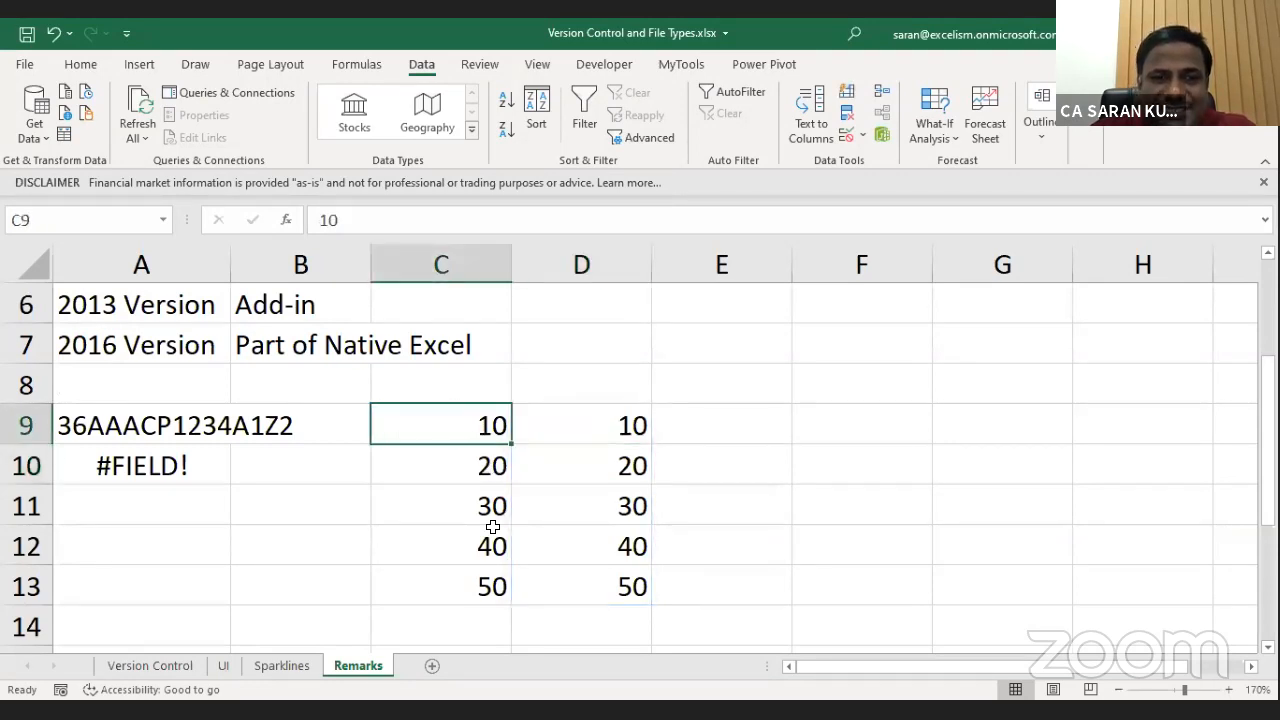
click(624, 431)
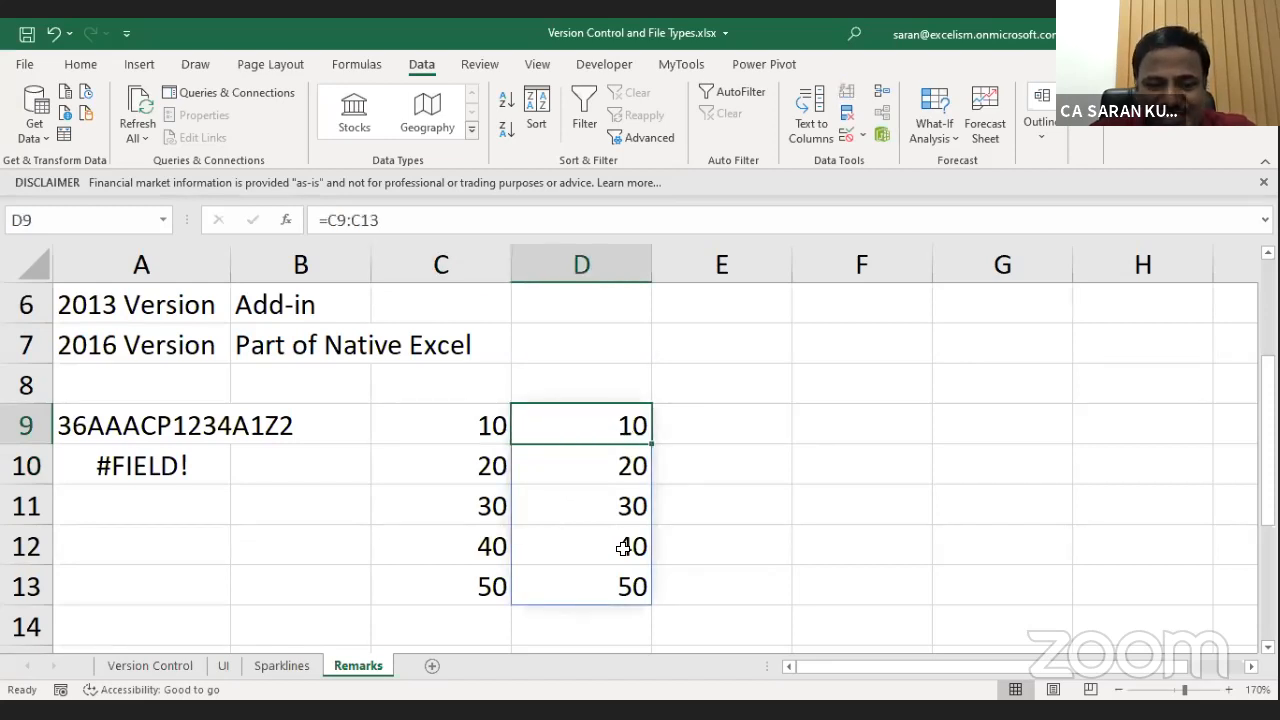
Select the whole spill range D9:D13 and clear it.
key(ctrl+Down)
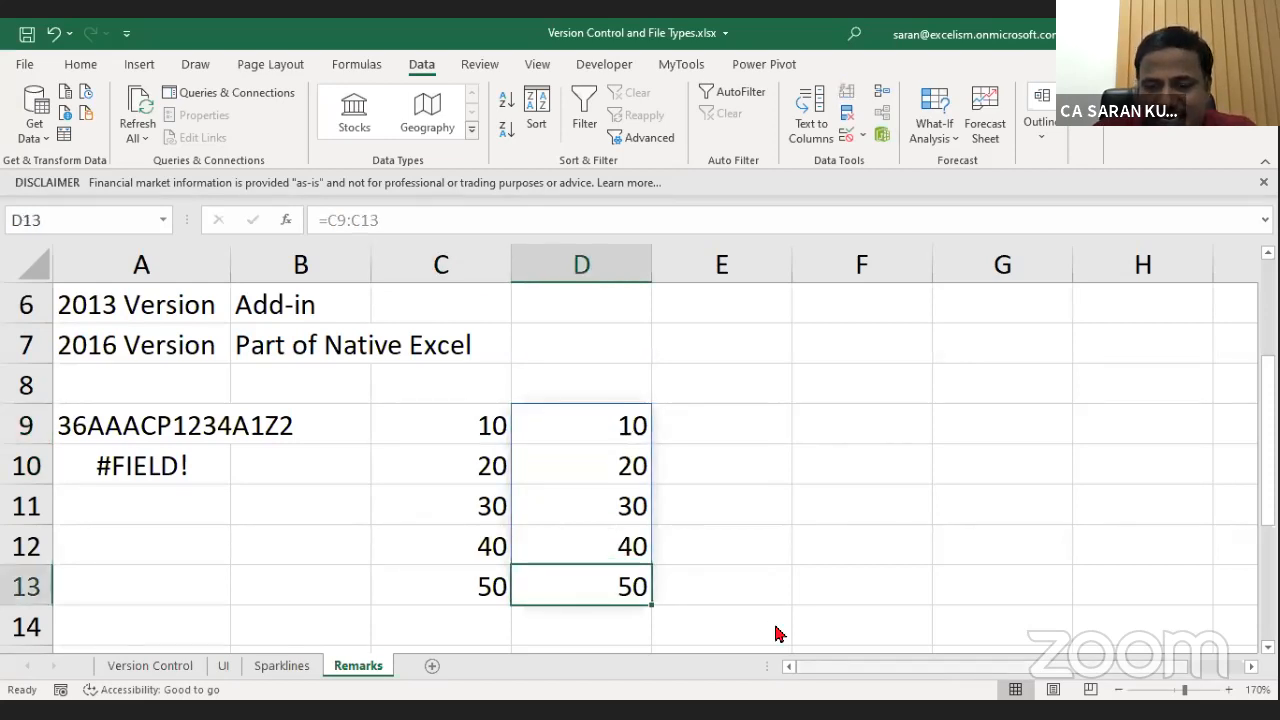
key(Up)
key(ctrl+Up)
key(ctrl+shift+Down)
key(Delete)
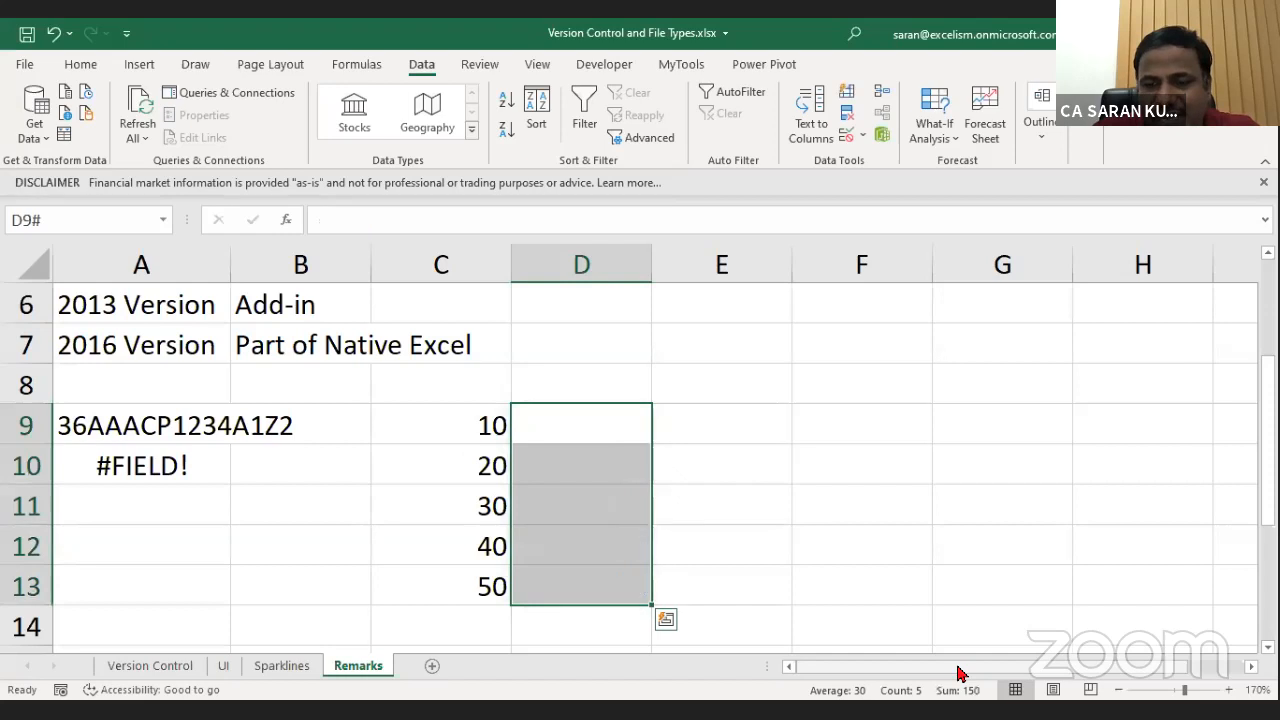
Put 60 in D13, then enter =C9:C13 in D9 so it shows #SPILL!
key(Down)
key(Down)
key(Down)
key(Down)
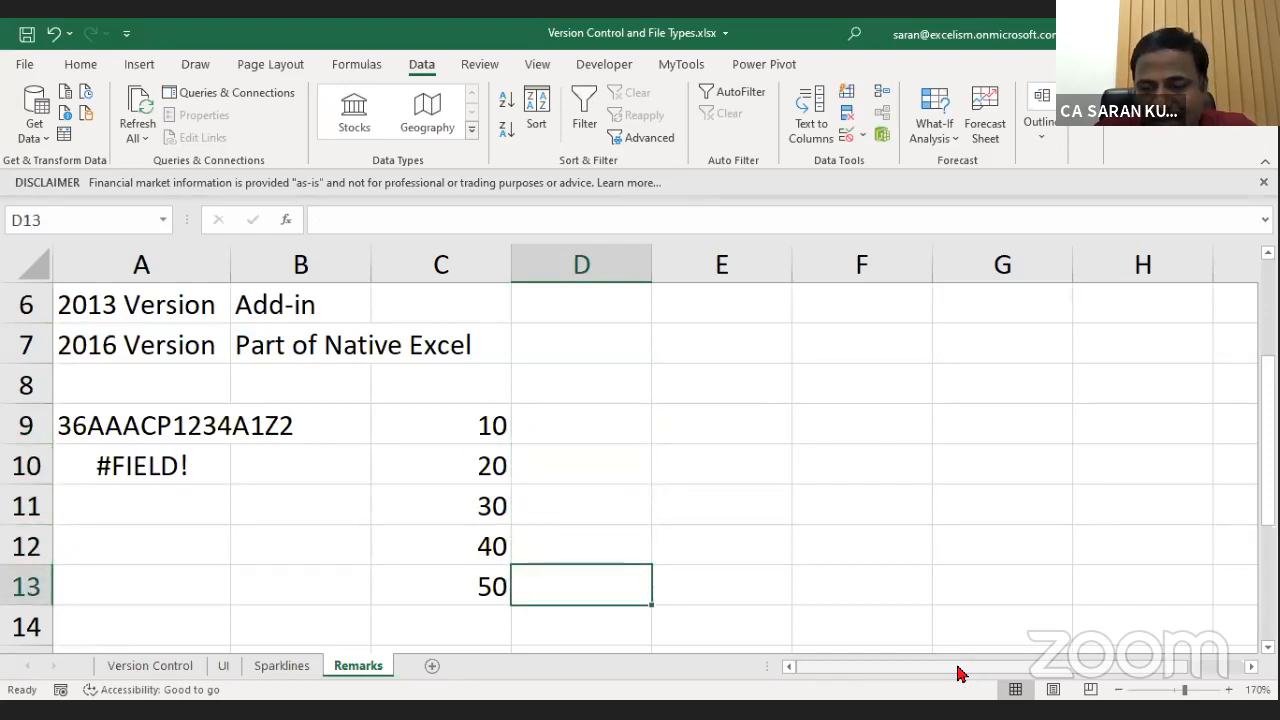
text(60)
key(Return)
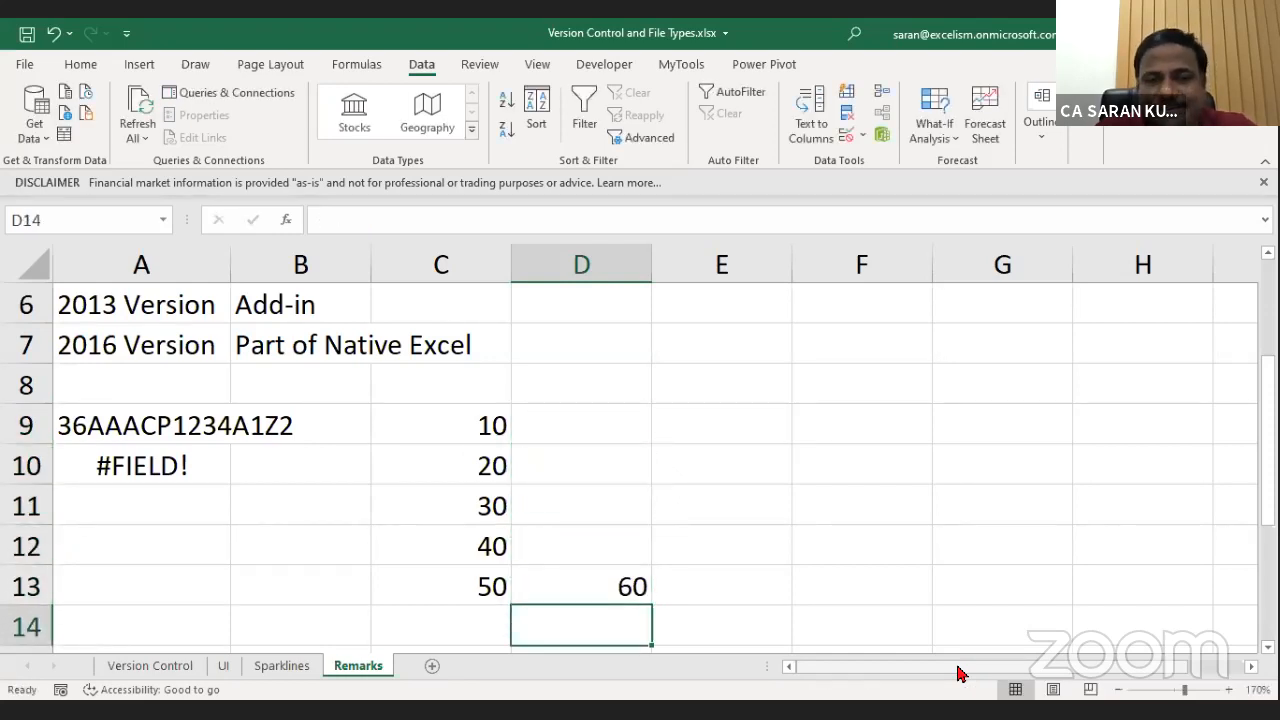
key(Up)
key(Up)
key(Up)
key(Up)
key(Up)
text(=)
key(Left)
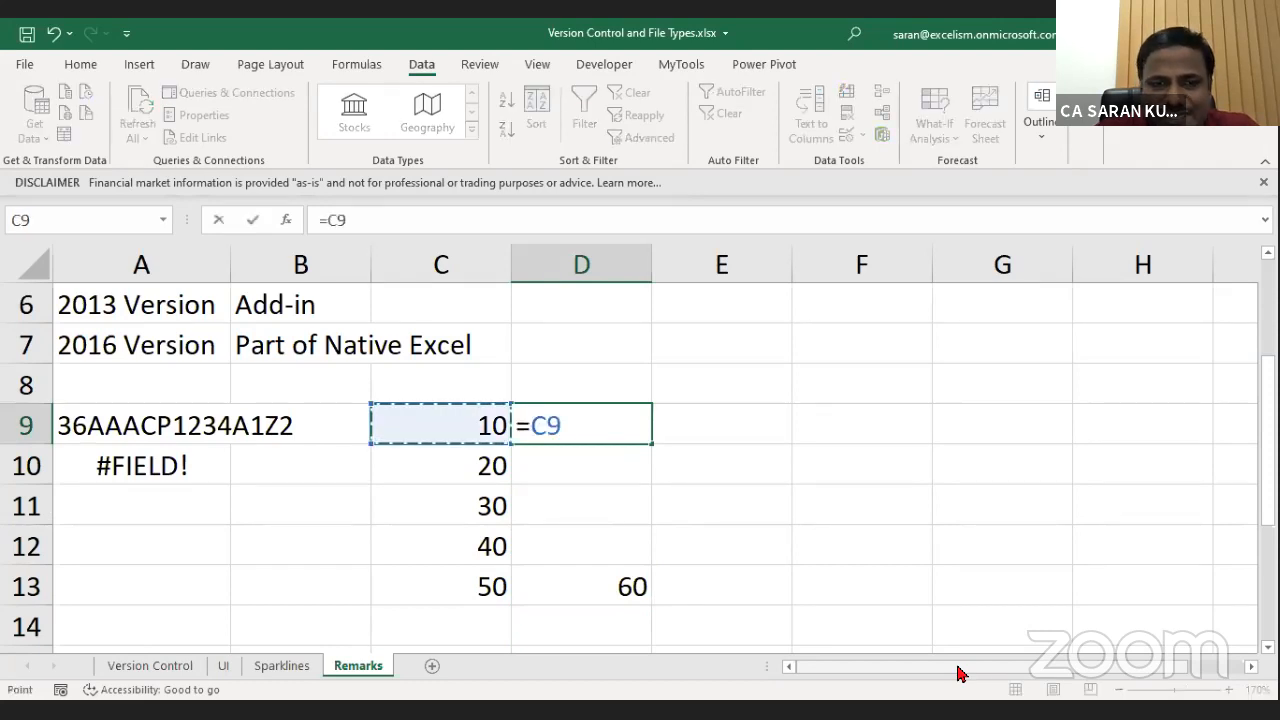
key(ctrl+shift+Down)
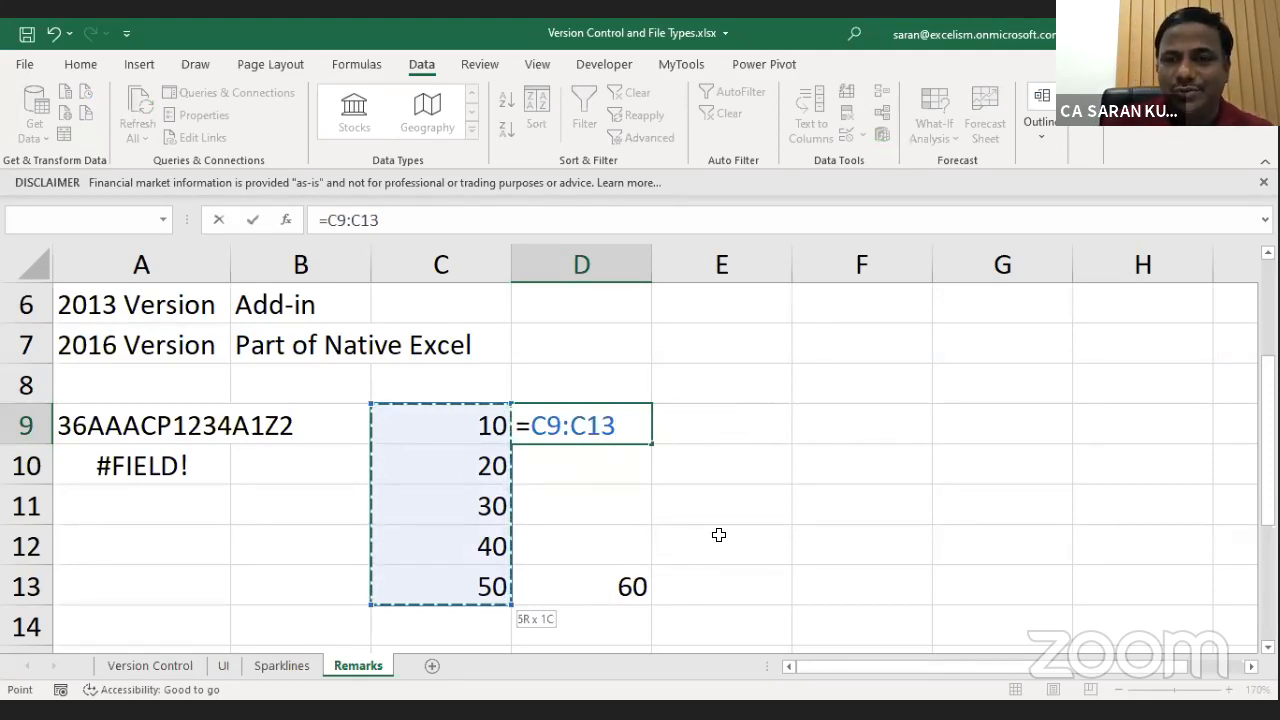
key(Return)
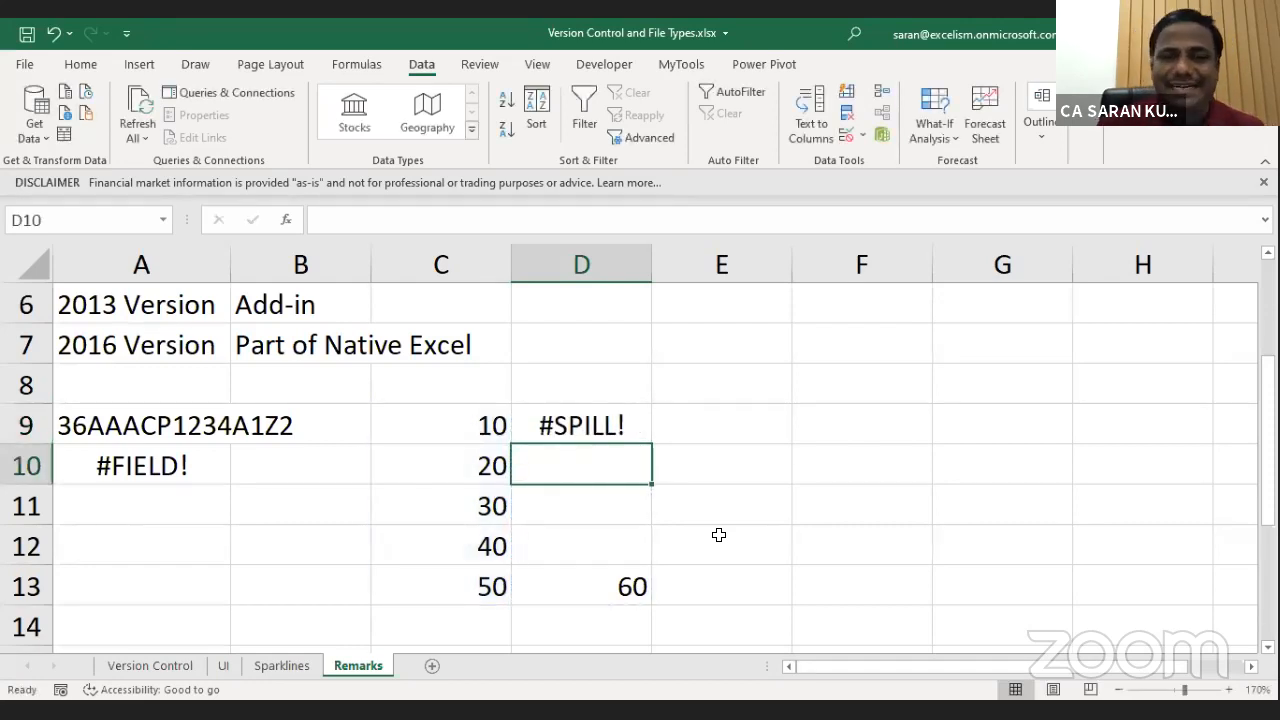
click(636, 423)
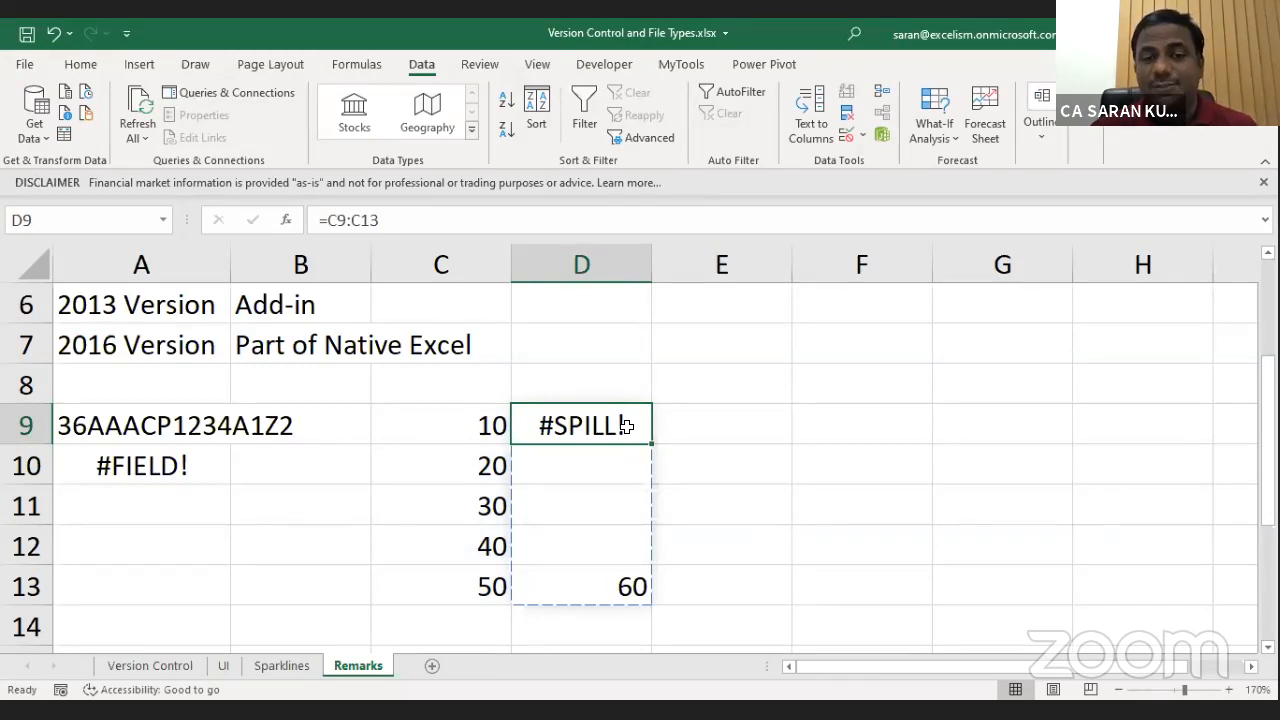
Delete the 60 in D13 so D9 spills 10 through 50.
key(Down)
key(Down)
key(Down)
key(Down)
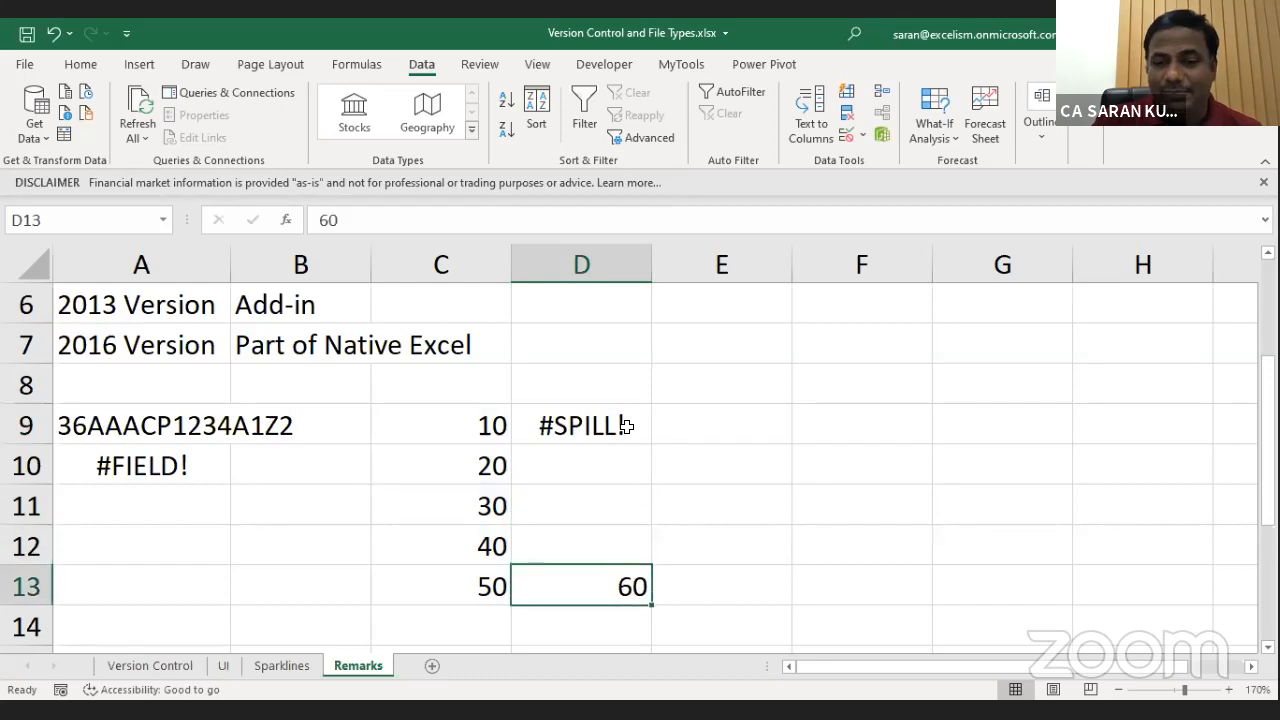
key(Delete)
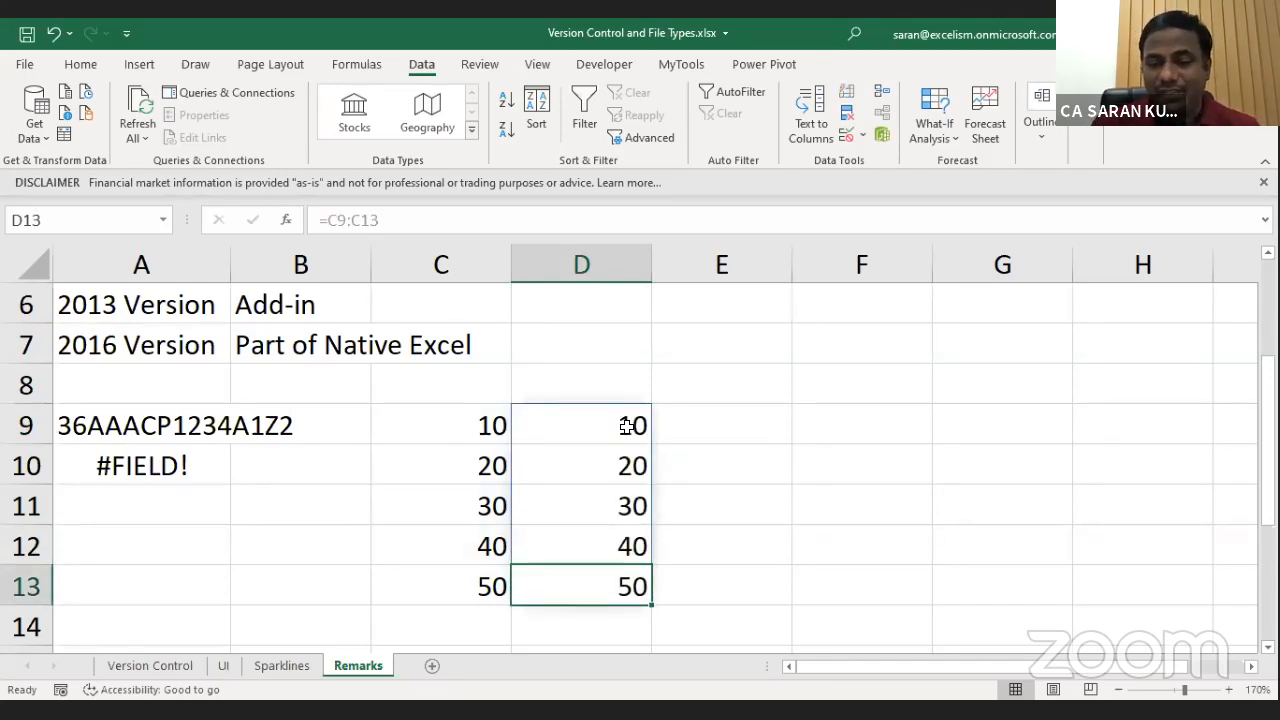
click(626, 426)
key(Right)
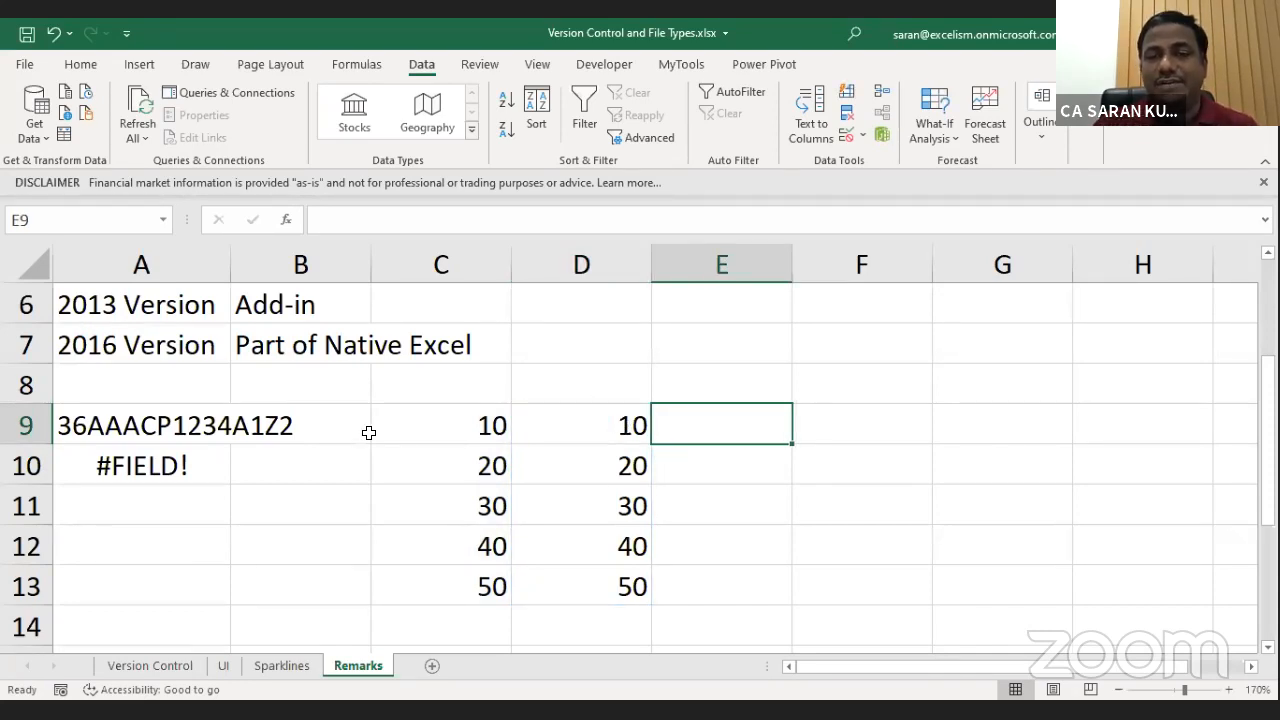
Enter =D9# in E9 so it mirrors D9's spilled range.
text(=)
key(Left)
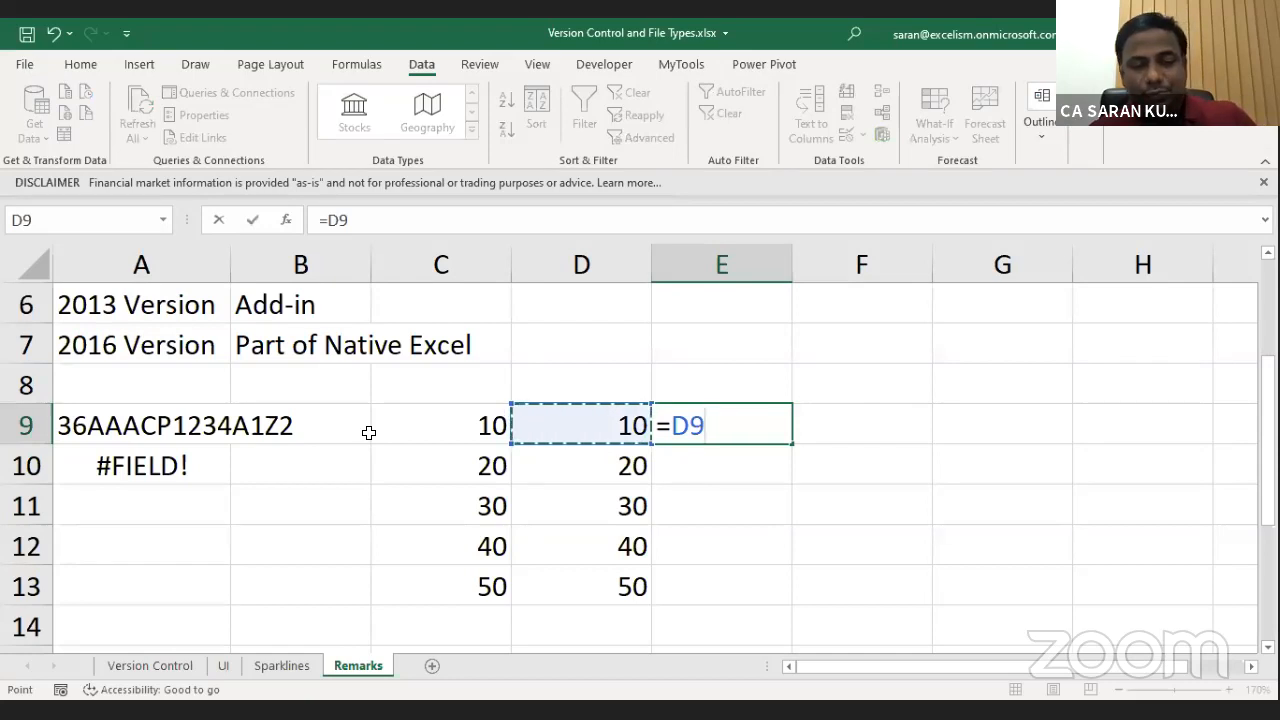
text(#)
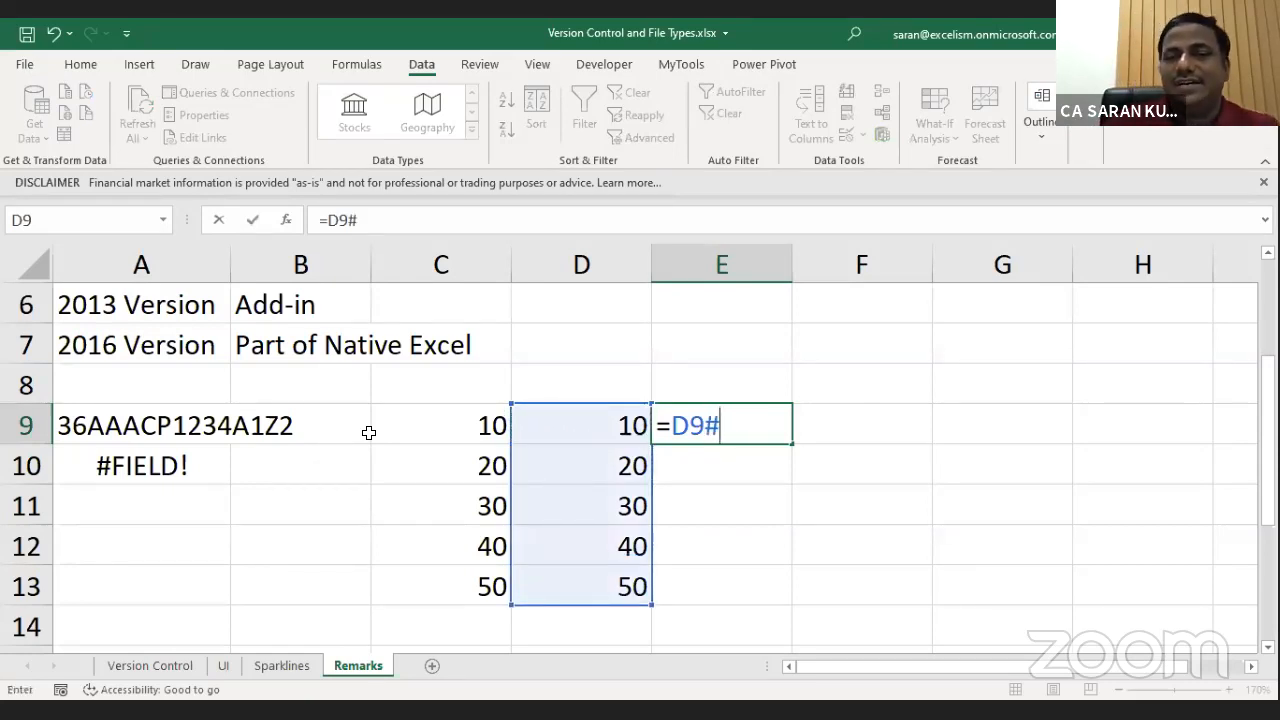
drag(672, 425, 723, 422)
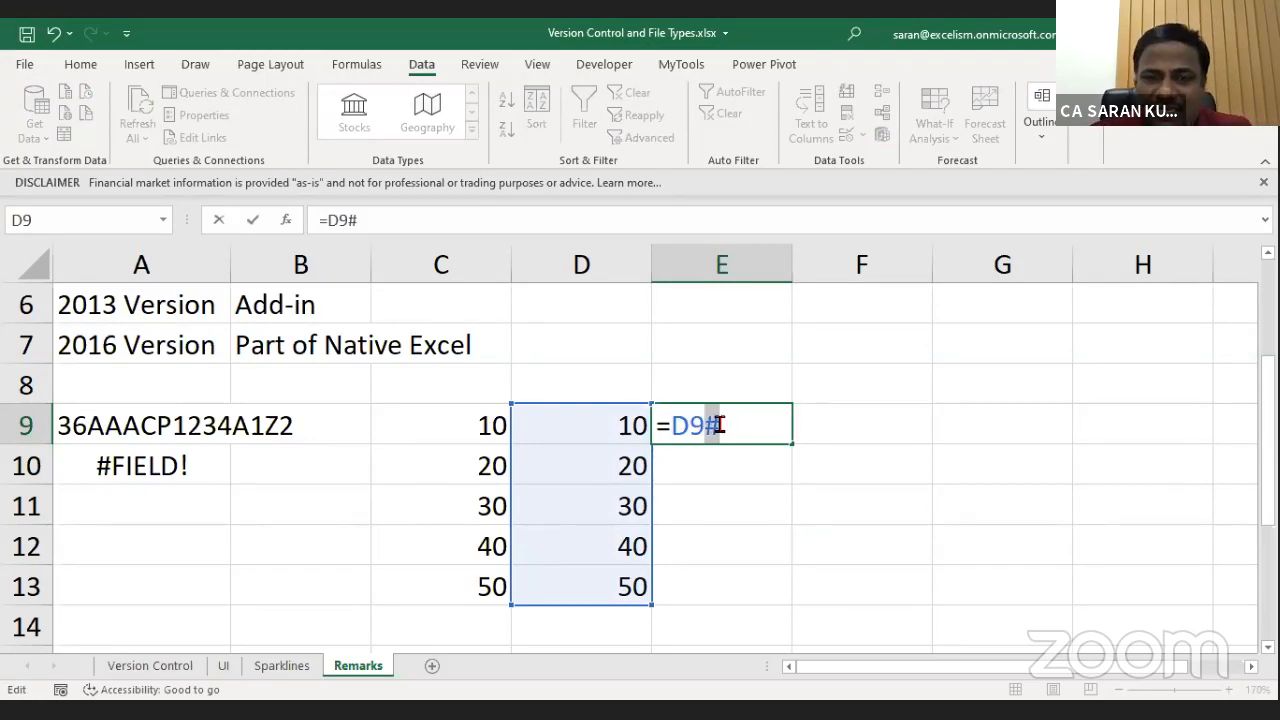
drag(672, 425, 690, 425)
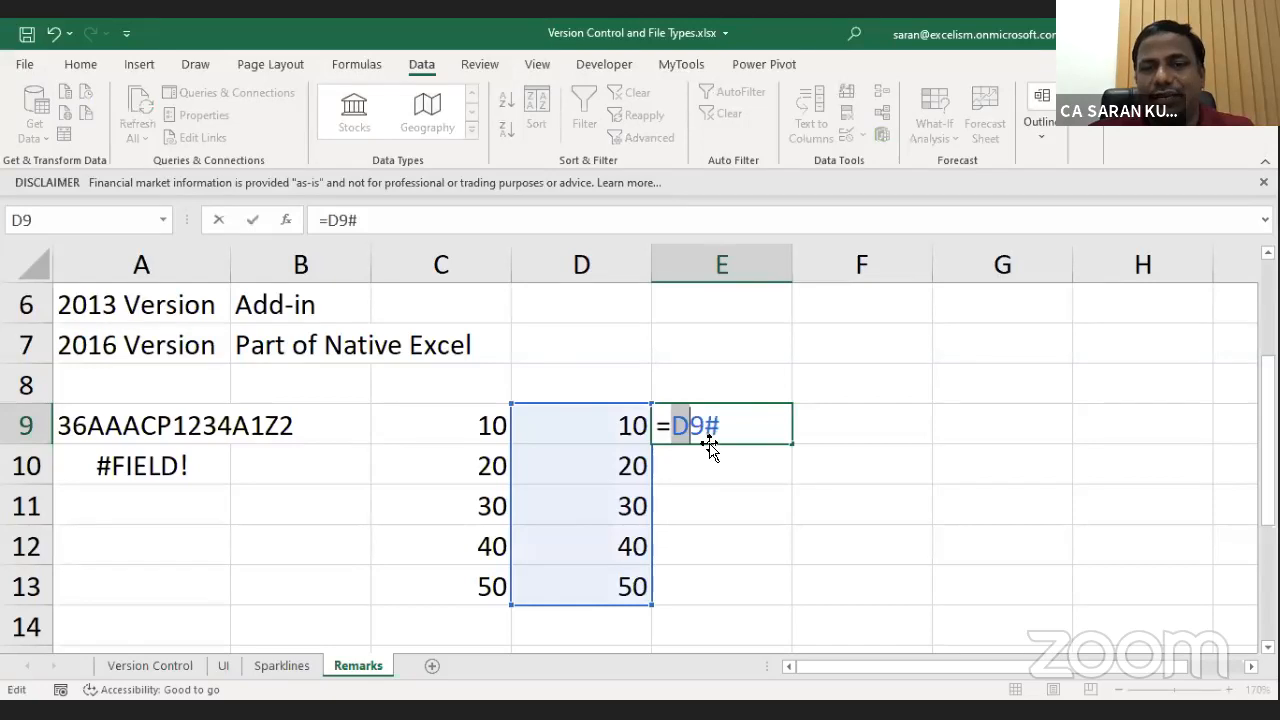
click(747, 434)
key(Return)
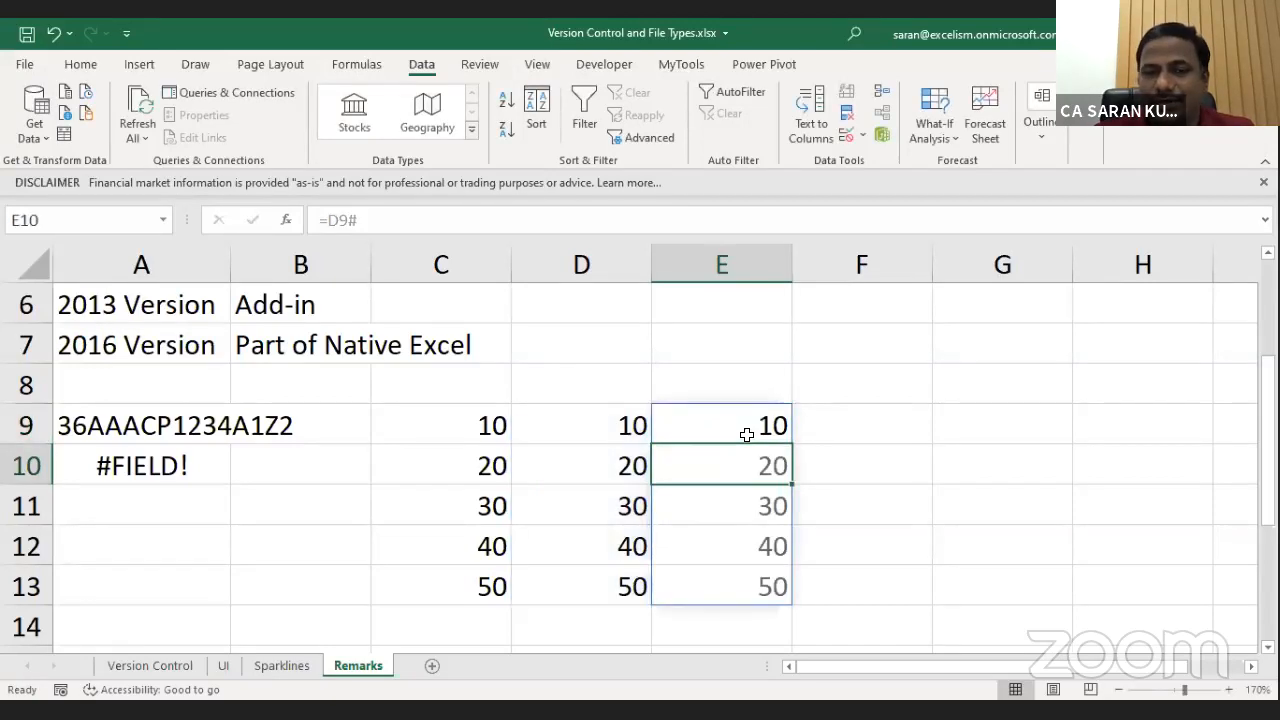
Change D9's formula to =C9:C12 so only 10–40 spill.
double_click(615, 421)
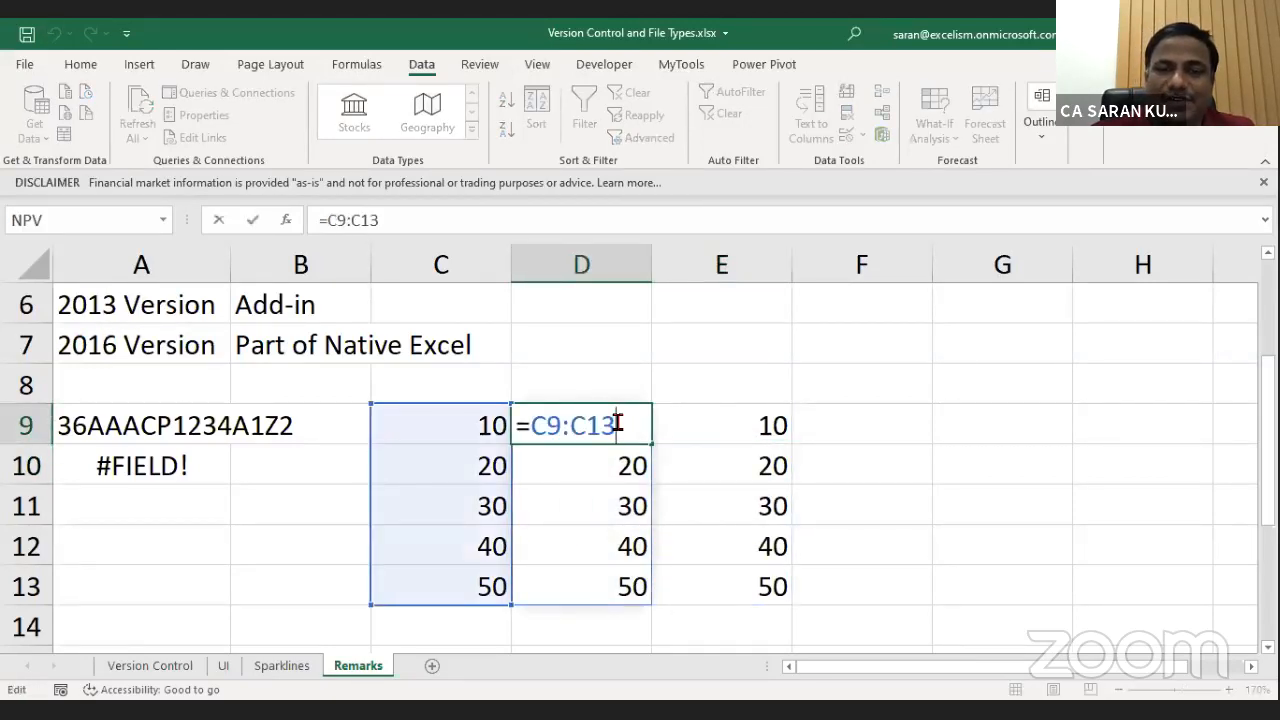
drag(590, 426, 645, 426)
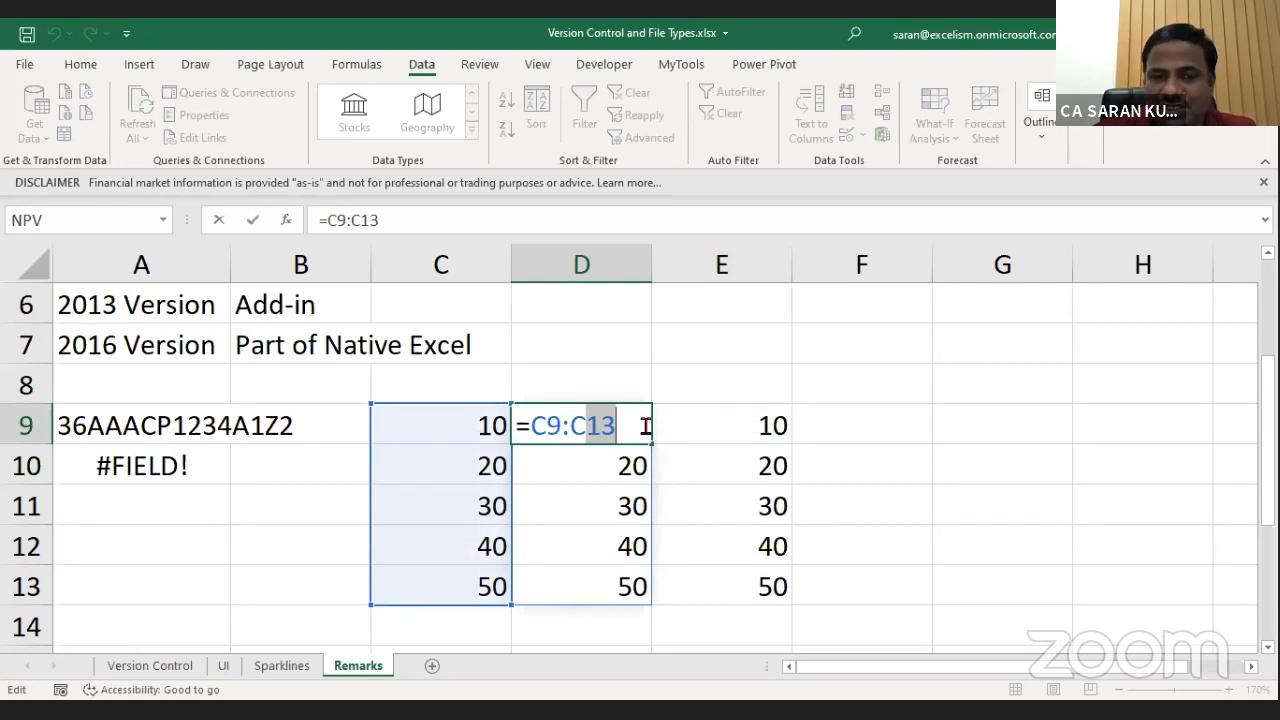
text(12)
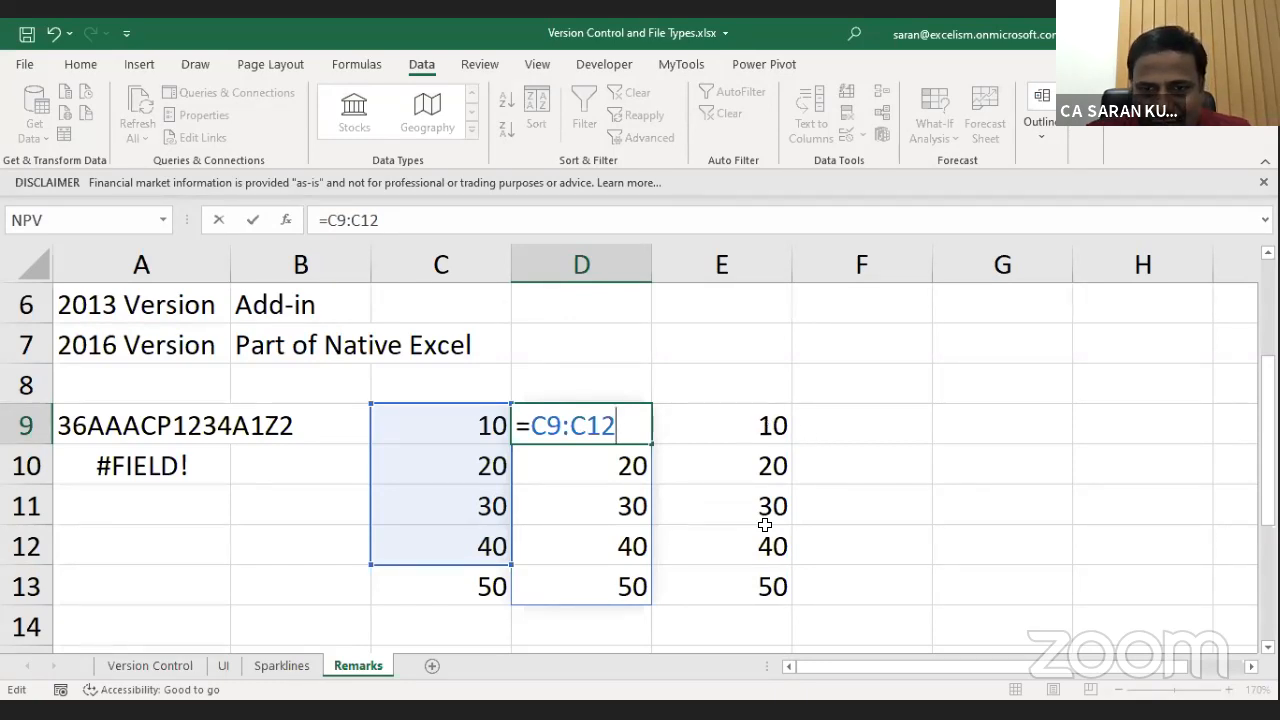
key(Return)
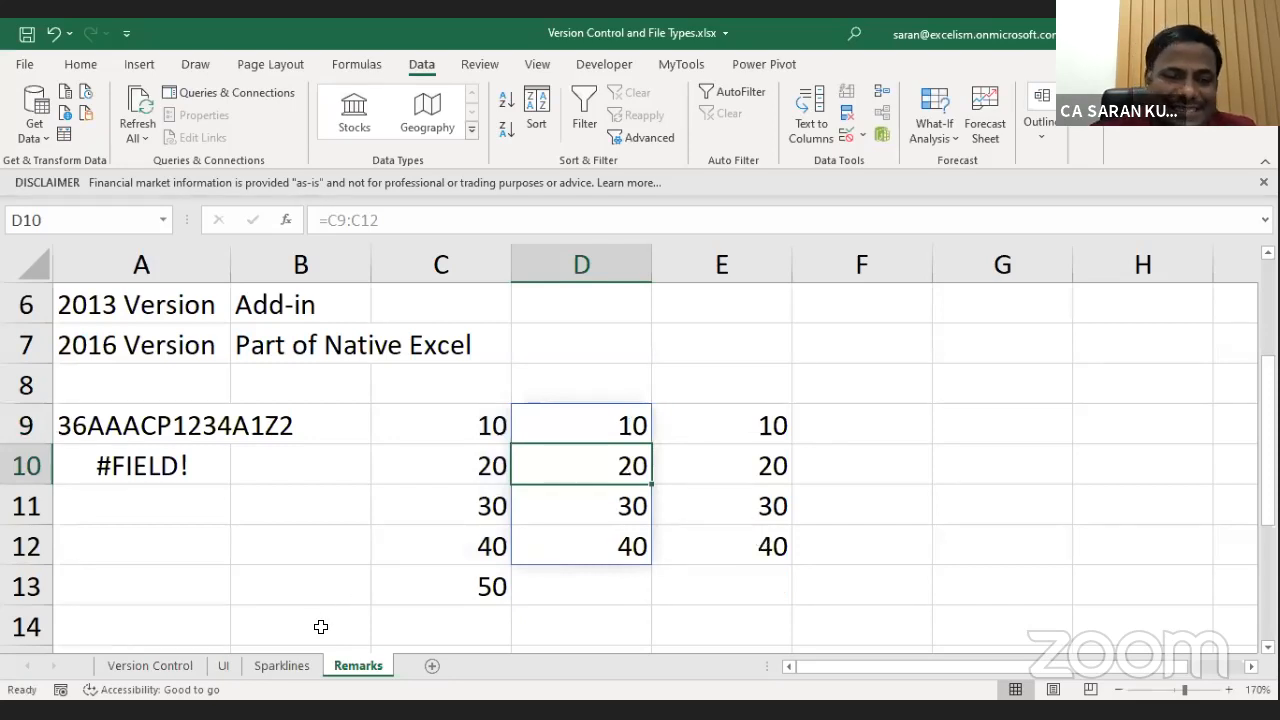
click(289, 666)
Edit Version Control cell I8 to read 'Dynamic Arrays, Stockhistory'.
click(186, 667)
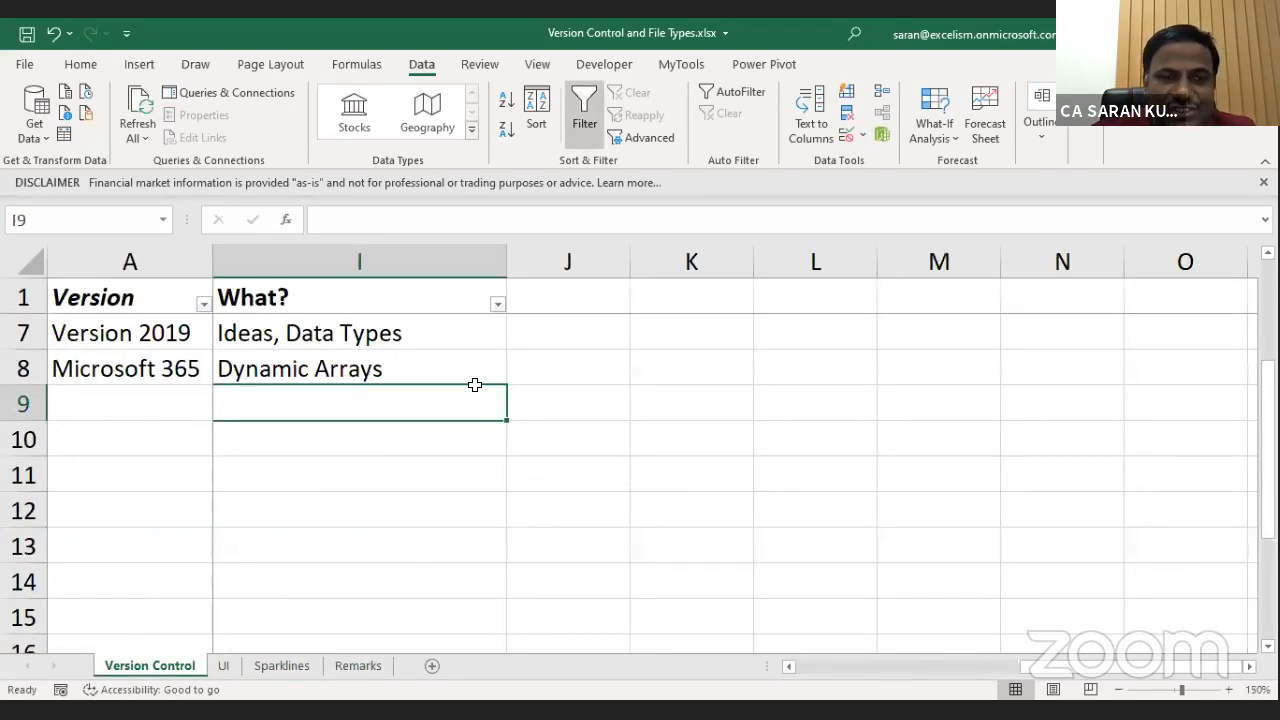
double_click(420, 364)
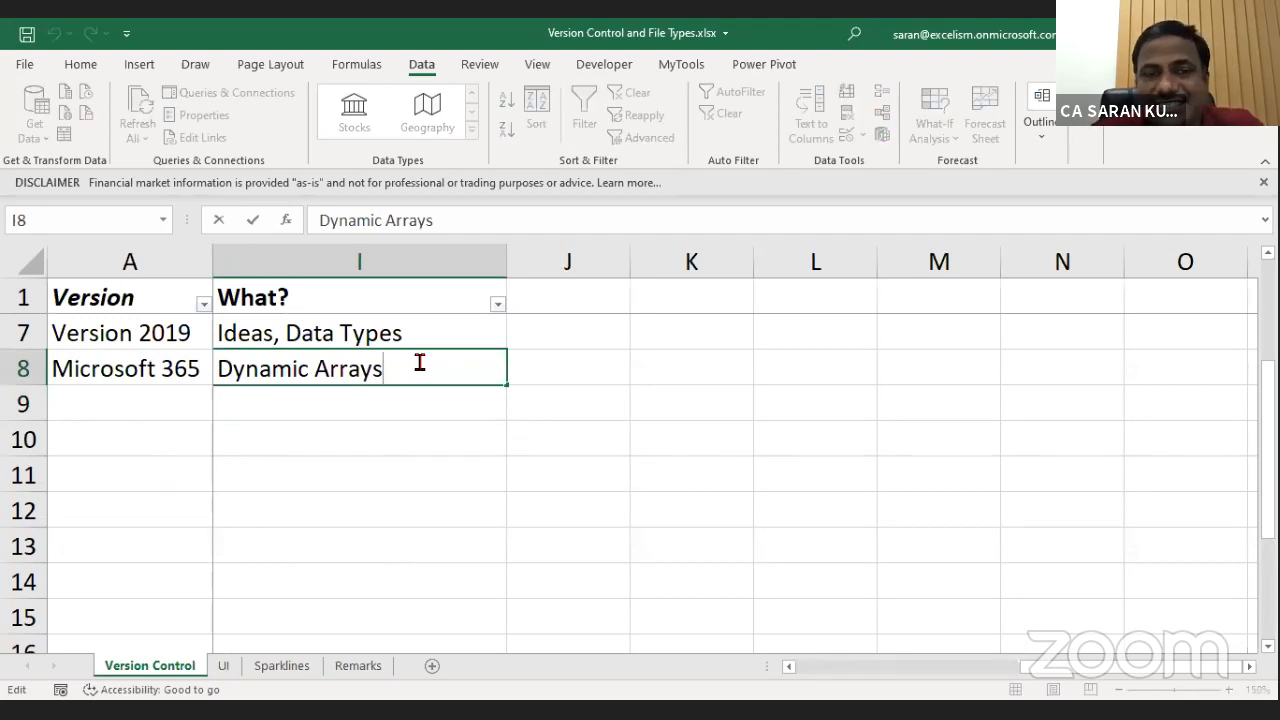
text(, )
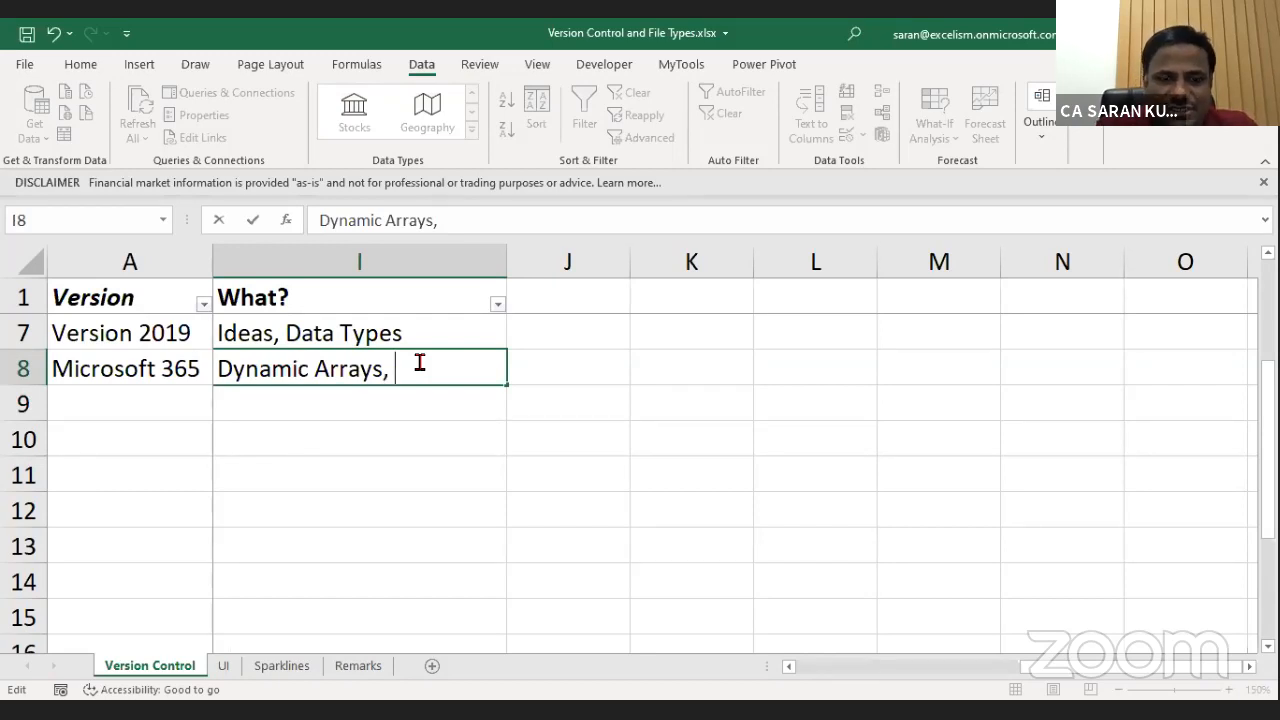
text(N)
key(BackSpace)
text(Stoce)
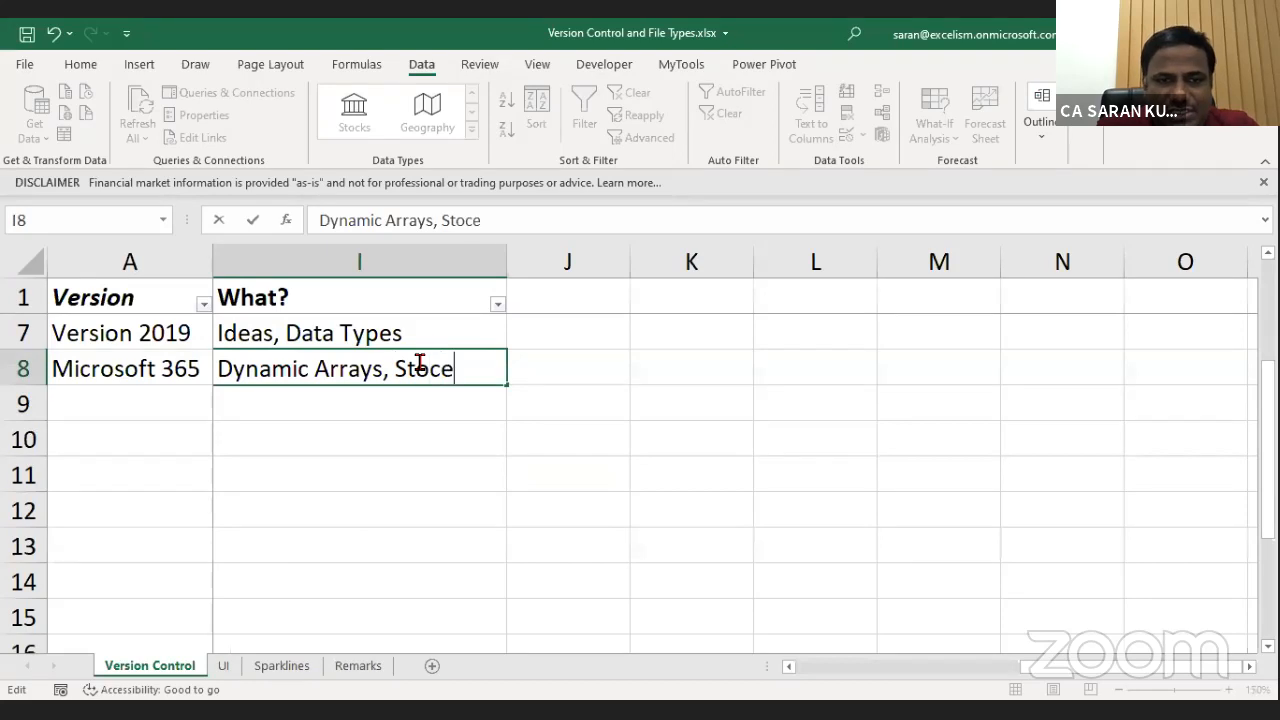
key(BackSpace)
text(ke)
key(BackSpace)
text(h)
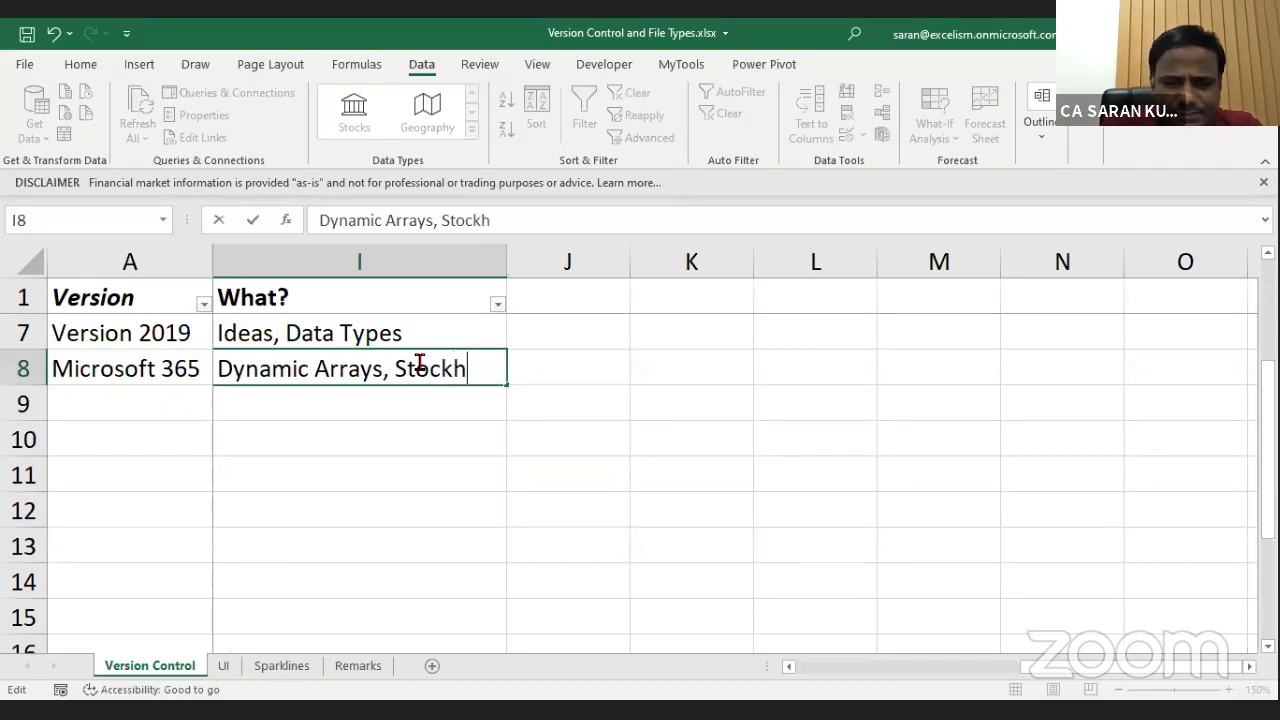
text(isot)
key(BackSpace)
key(BackSpace)
key(BackSpace)
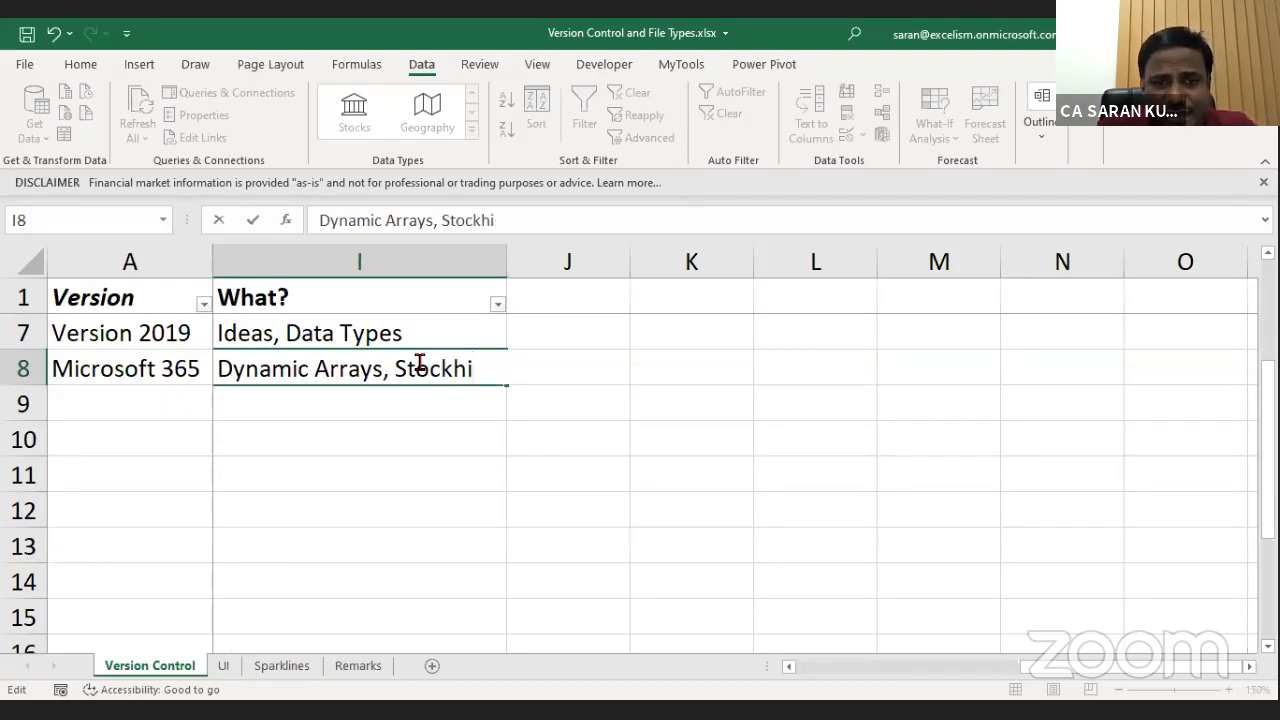
text(story)
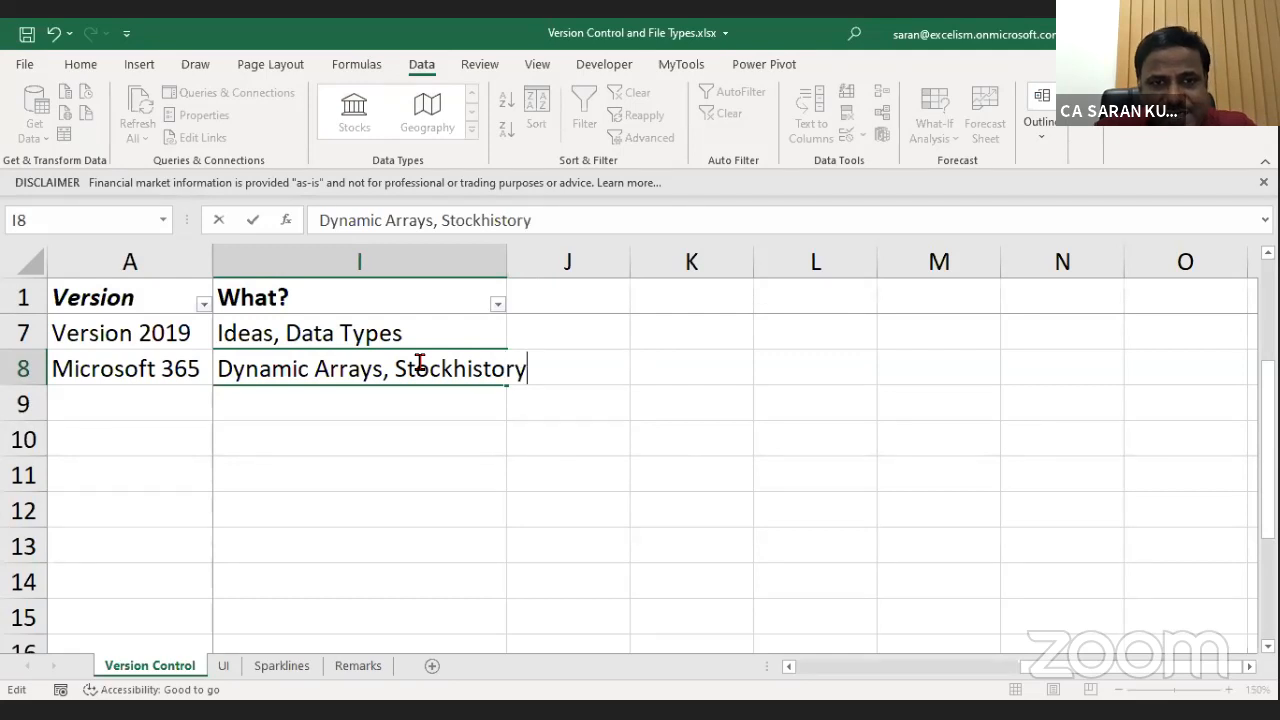
text( et)
key(BackSpace)
key(BackSpace)
key(BackSpace)
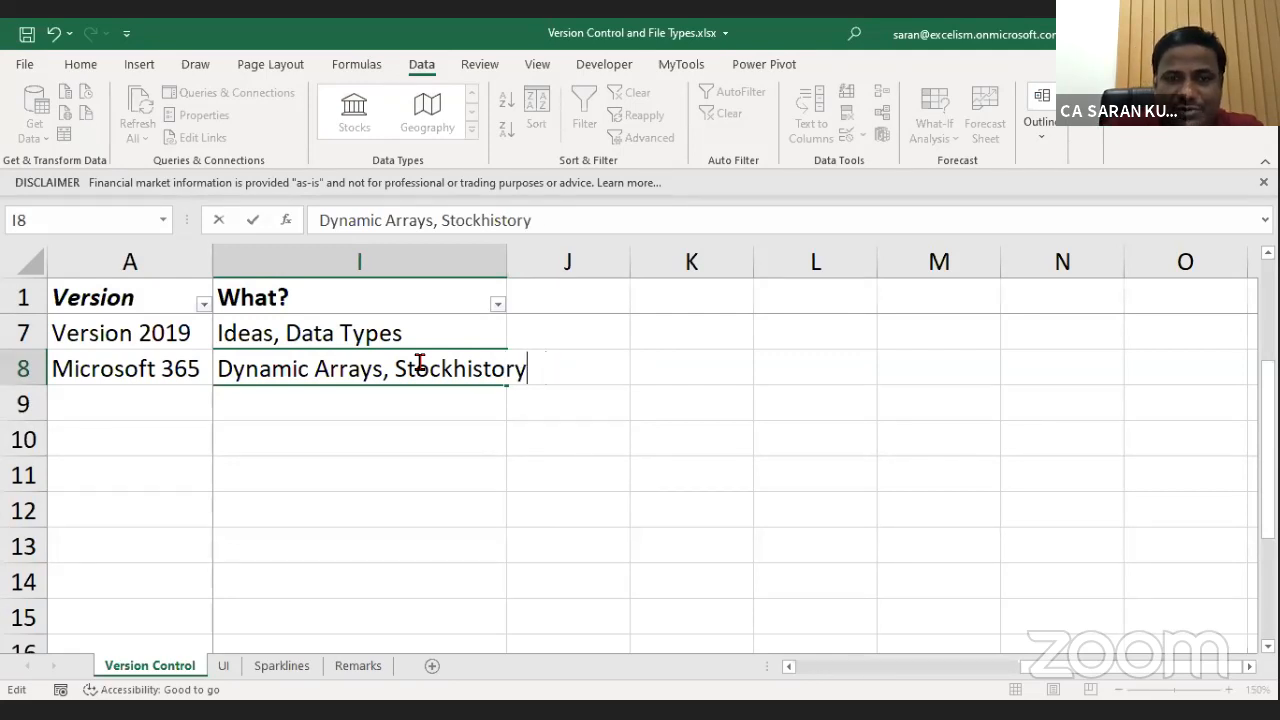
key(Return)
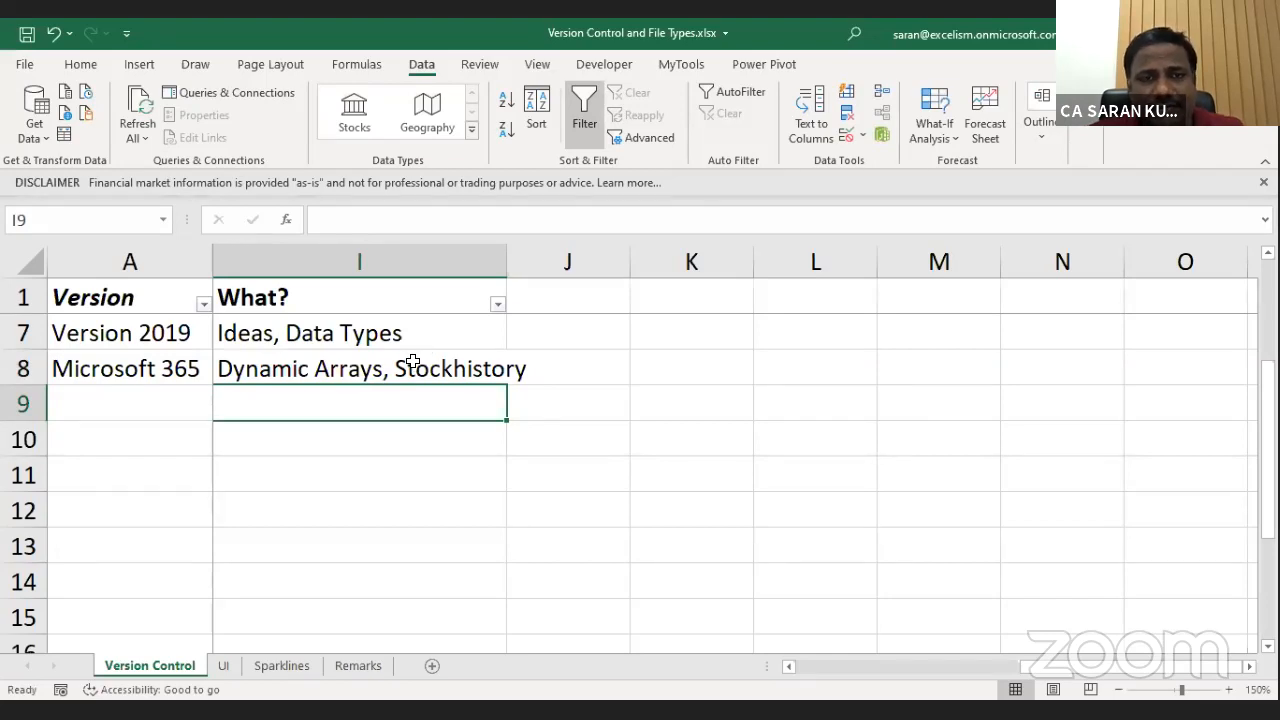
On the Remarks sheet, zoom out and enter SBIN in B15.
click(362, 665)
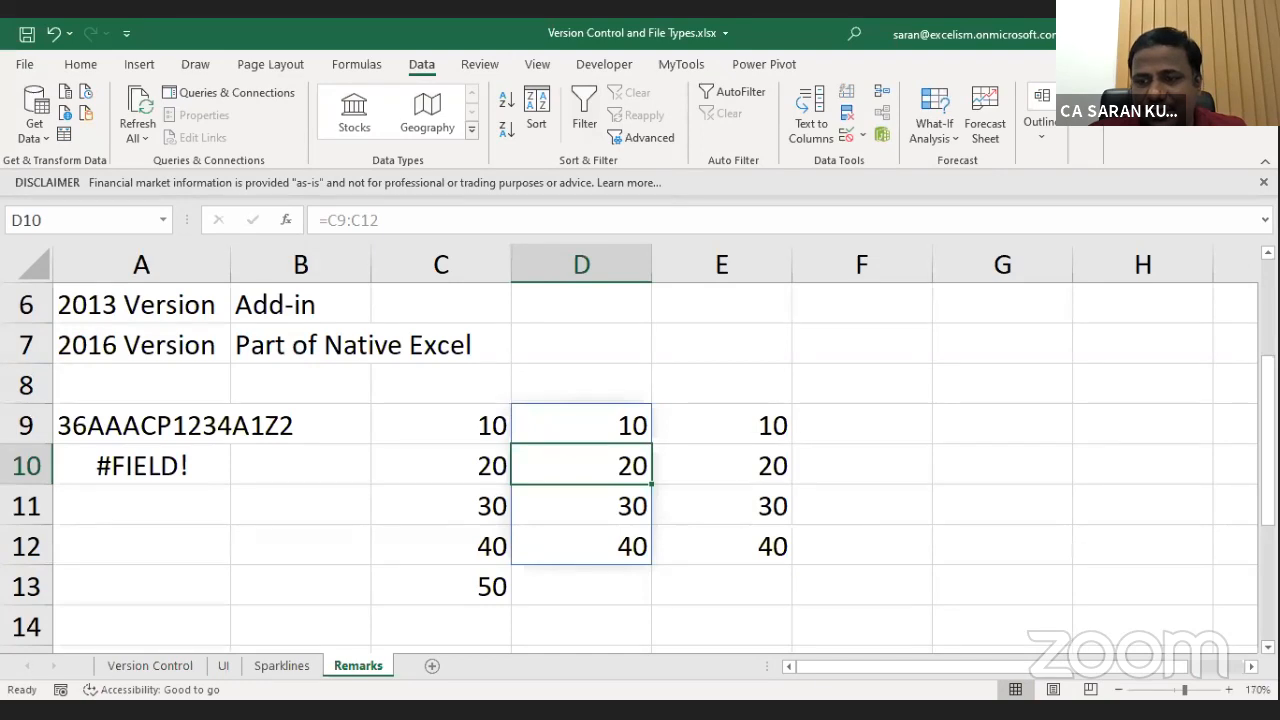
scroll(645, 512, down, 3)
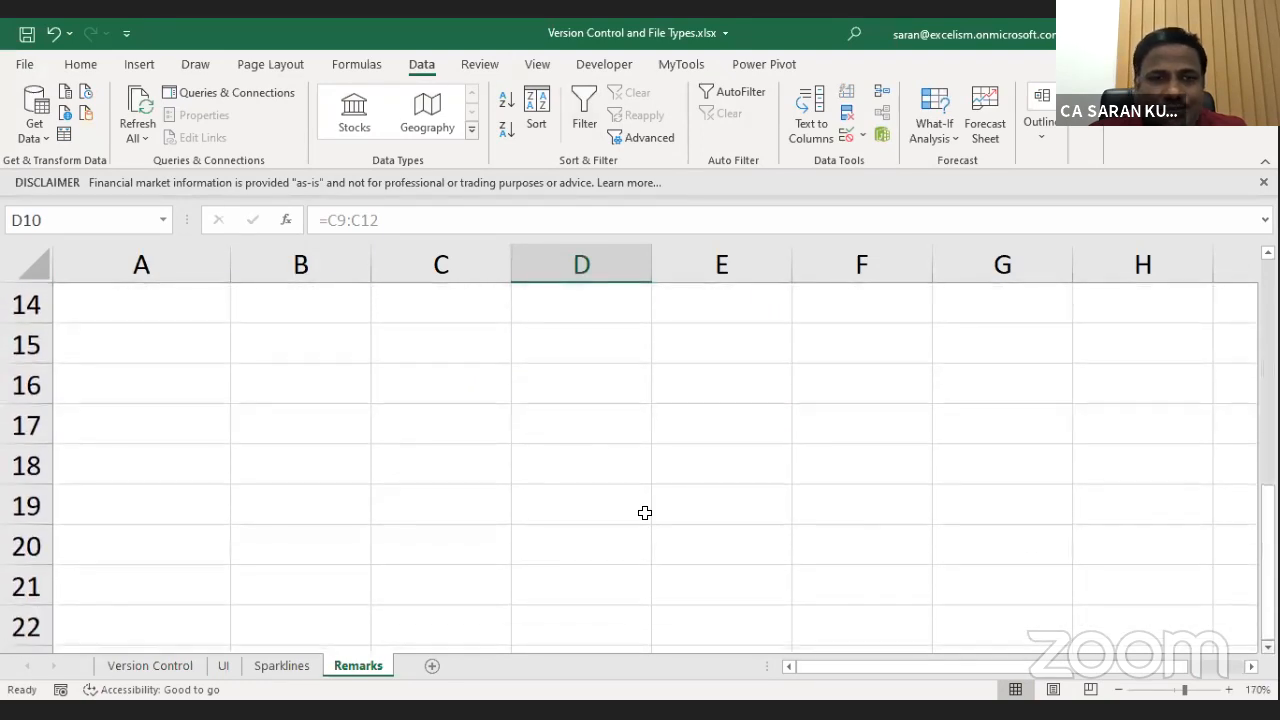
click(273, 346)
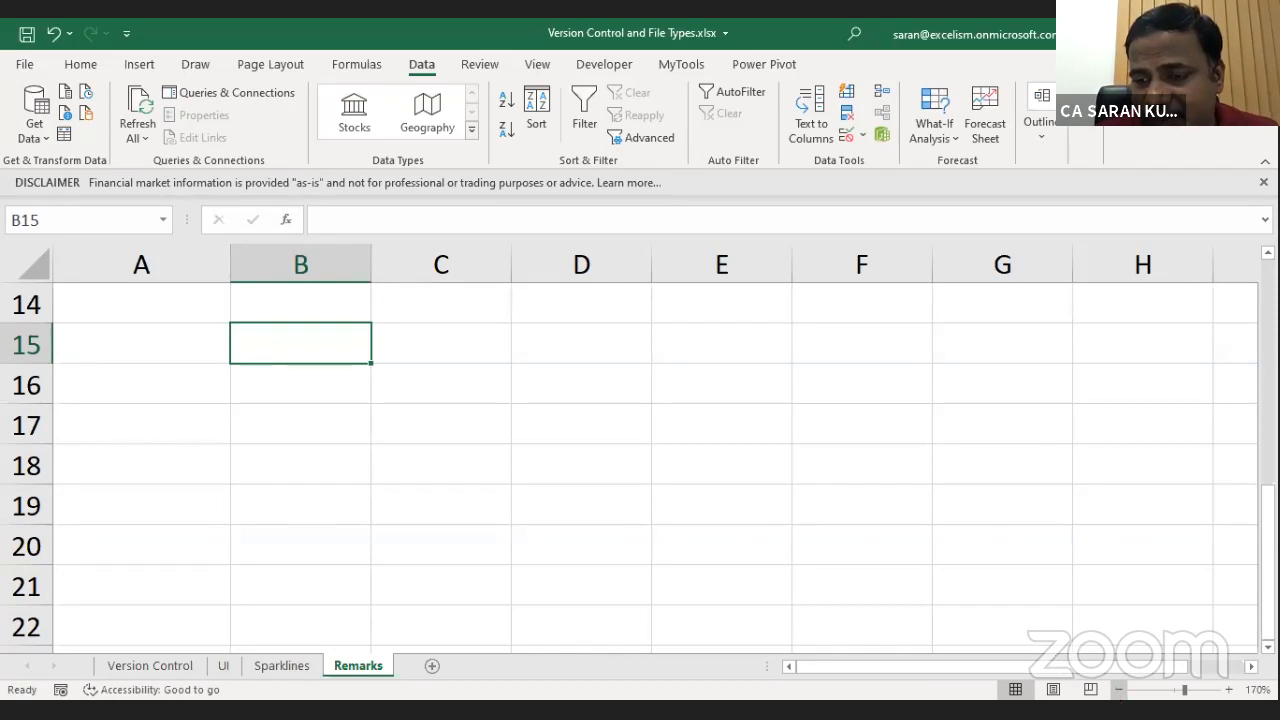
click(1118, 690)
click(1118, 690)
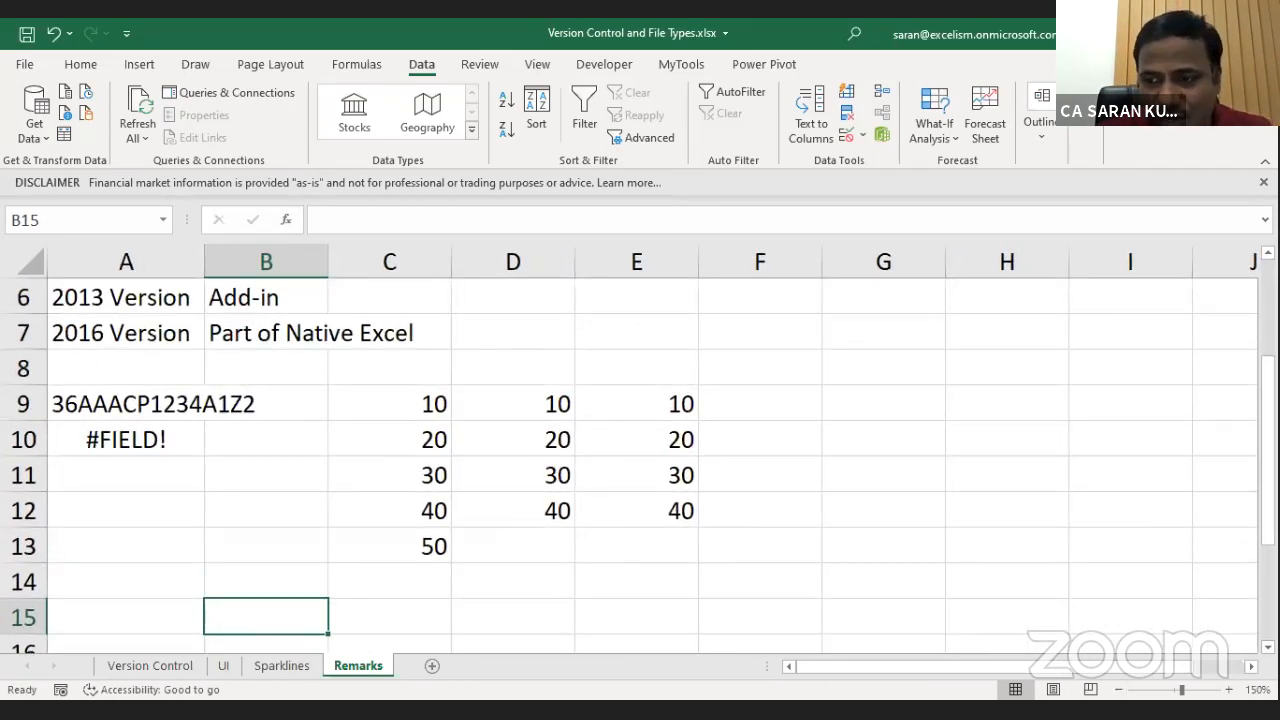
scroll(700, 480, down, 1)
scroll(863, 549, down, 3)
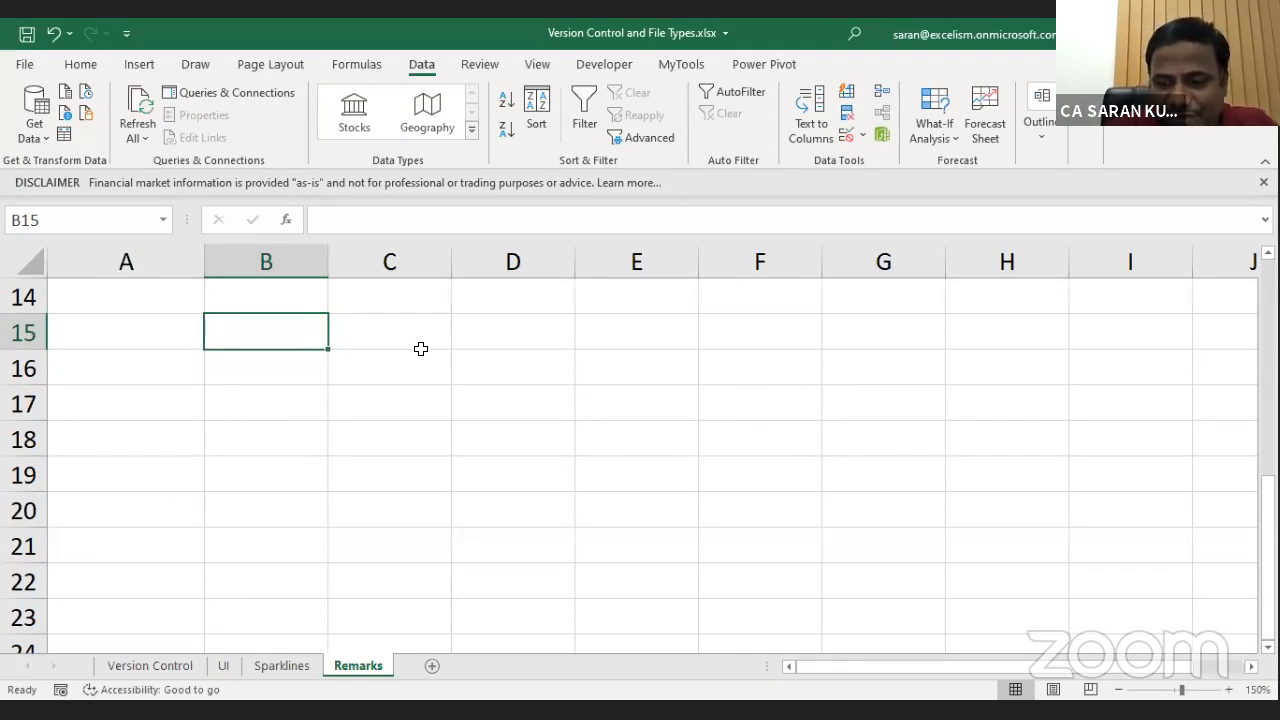
text(SBIN)
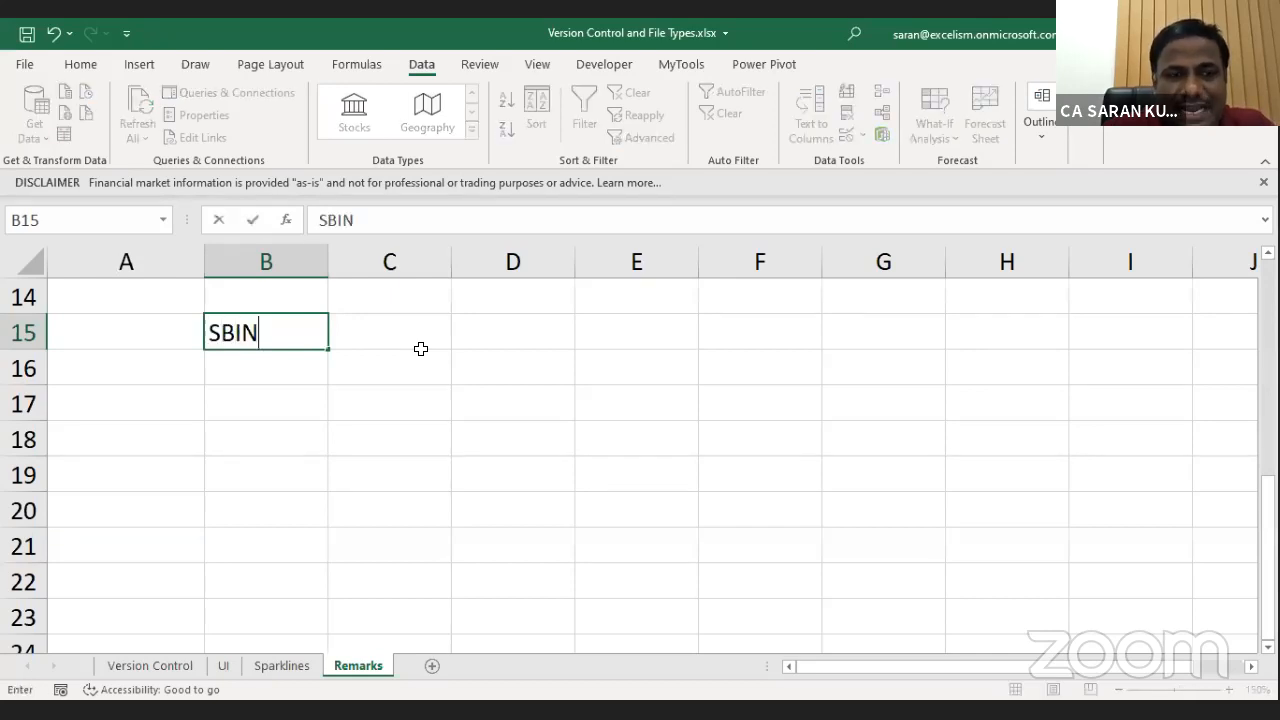
key(Return)
Glance at the Sparklines and UI sheets, then return to B16 on Remarks.
key(Up)
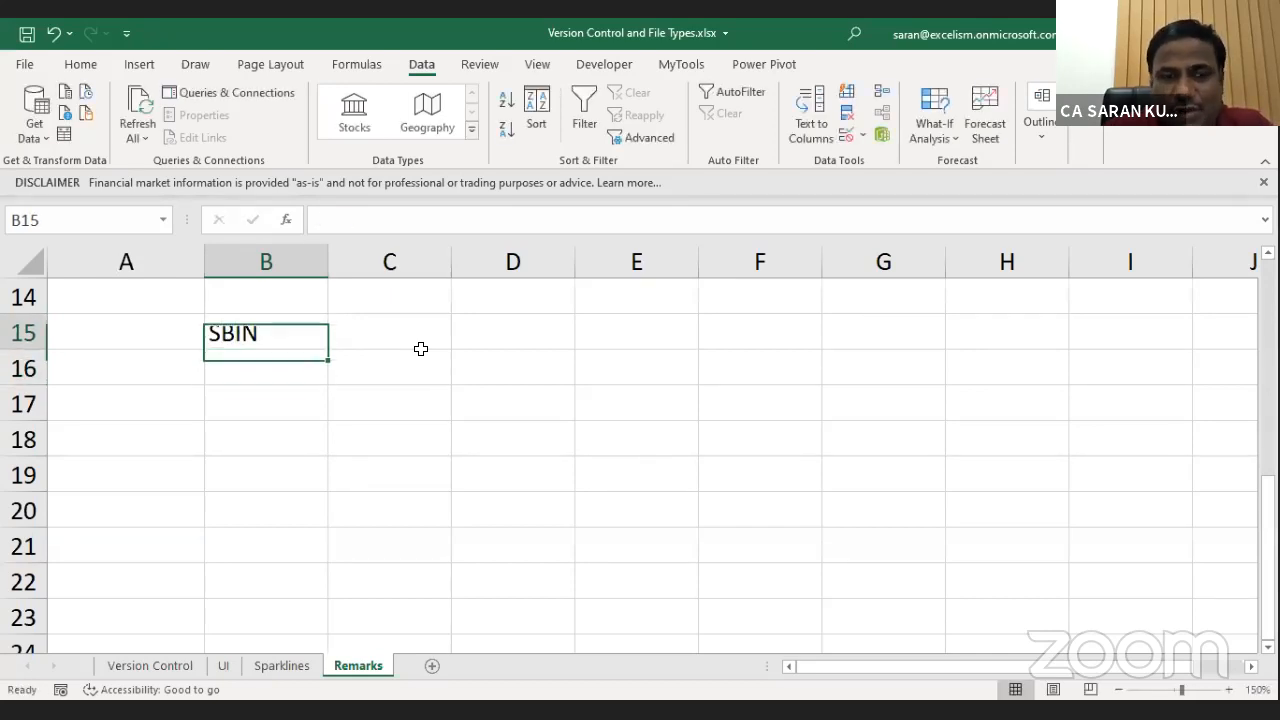
key(ctrl+Up)
key(ctrl+Up)
key(ctrl+Up)
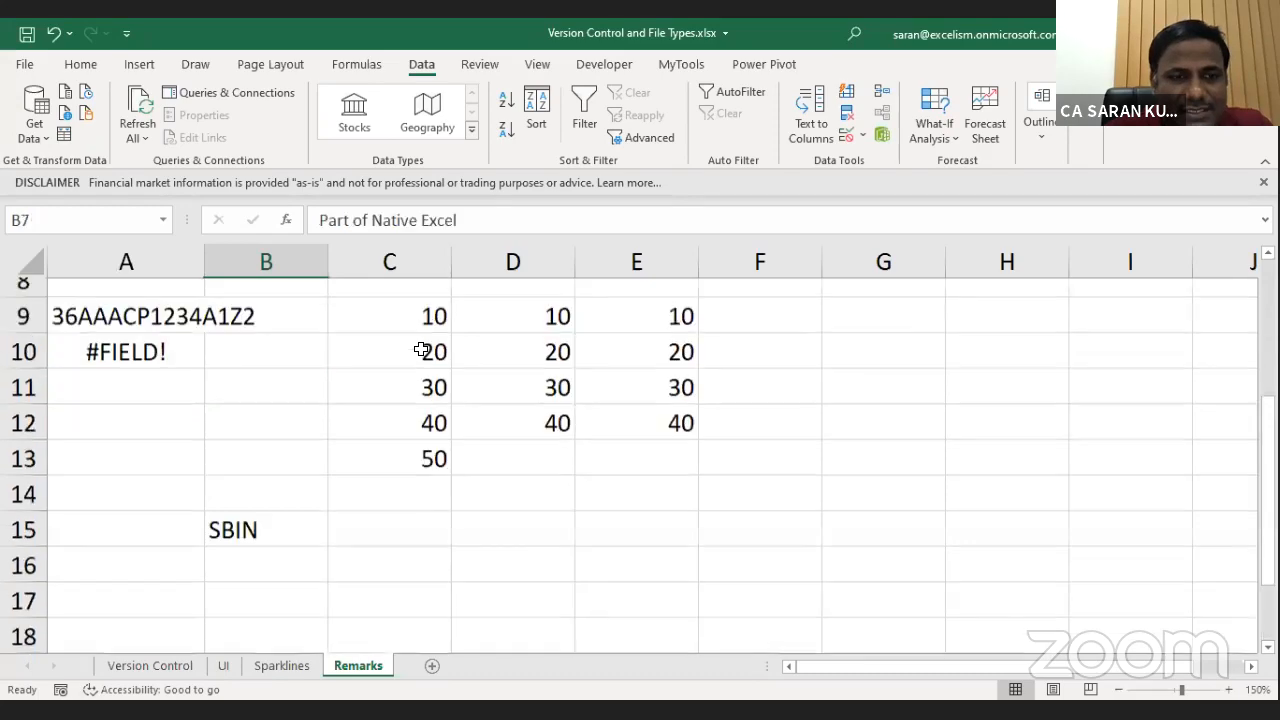
key(ctrl+Page_Up)
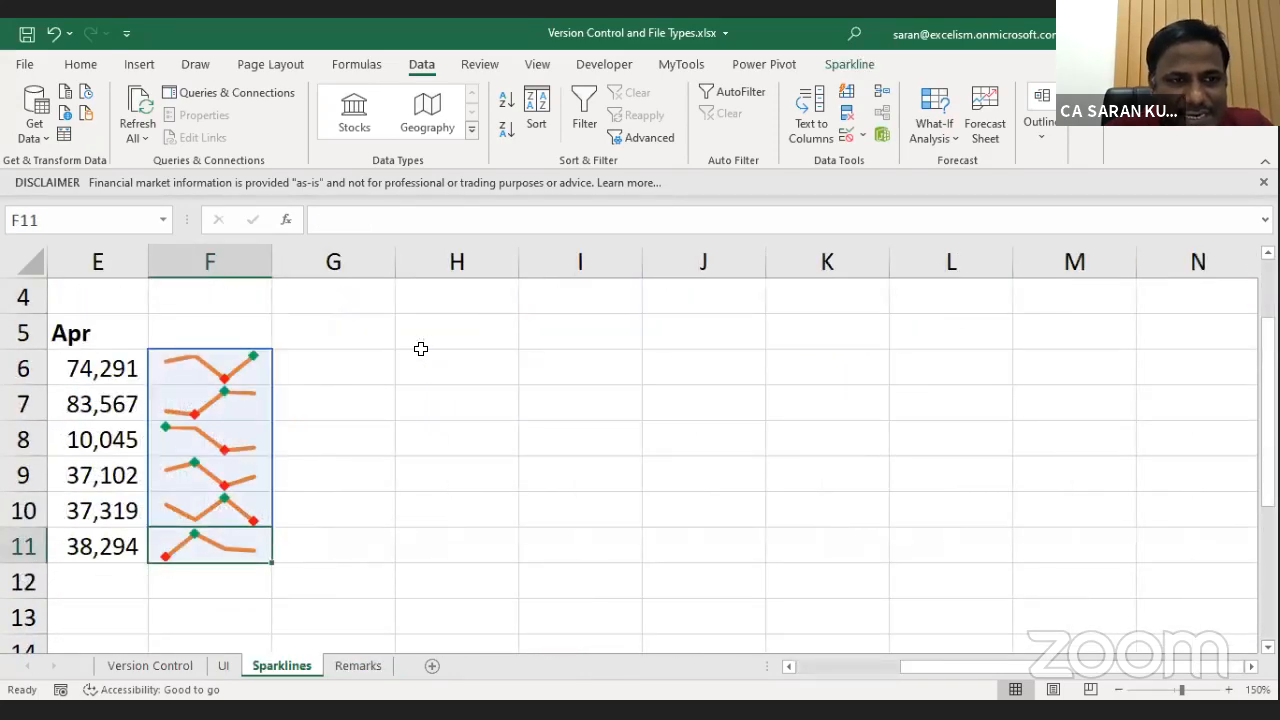
key(ctrl+Page_Down)
key(Up)
key(Up)
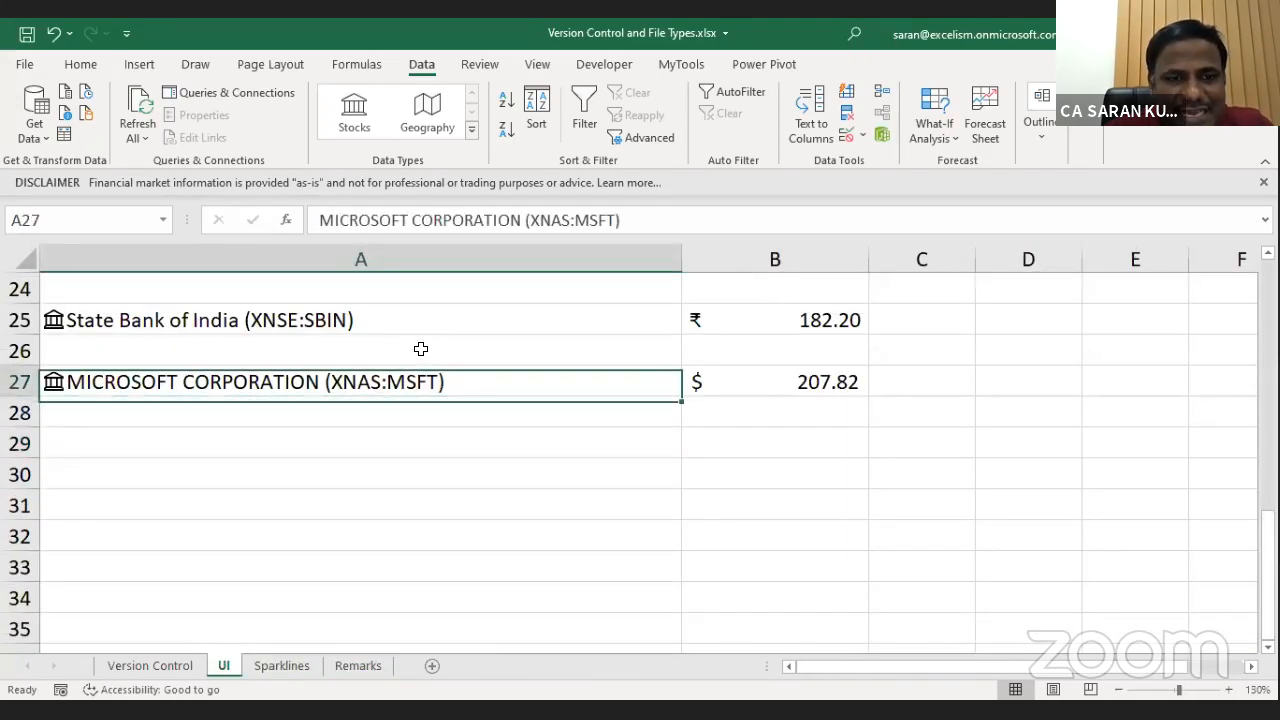
key(ctrl+Page_Down)
key(ctrl+Down)
key(ctrl+Down)
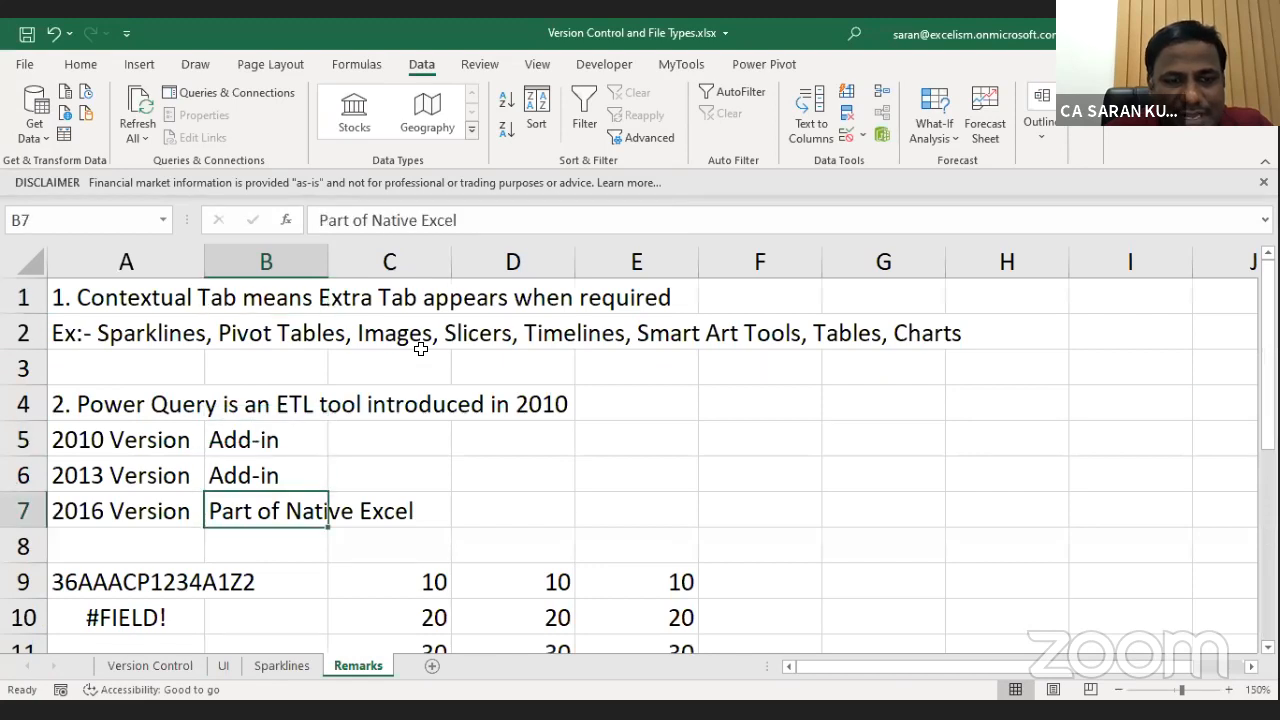
key(Down)
key(Down)
key(Down)
key(Down)
key(Down)
key(Down)
key(Down)
key(Down)
key(Down)
key(Down)
key(Down)
key(Down)
key(Down)
key(Down)
key(Down)
key(Up)
key(Up)
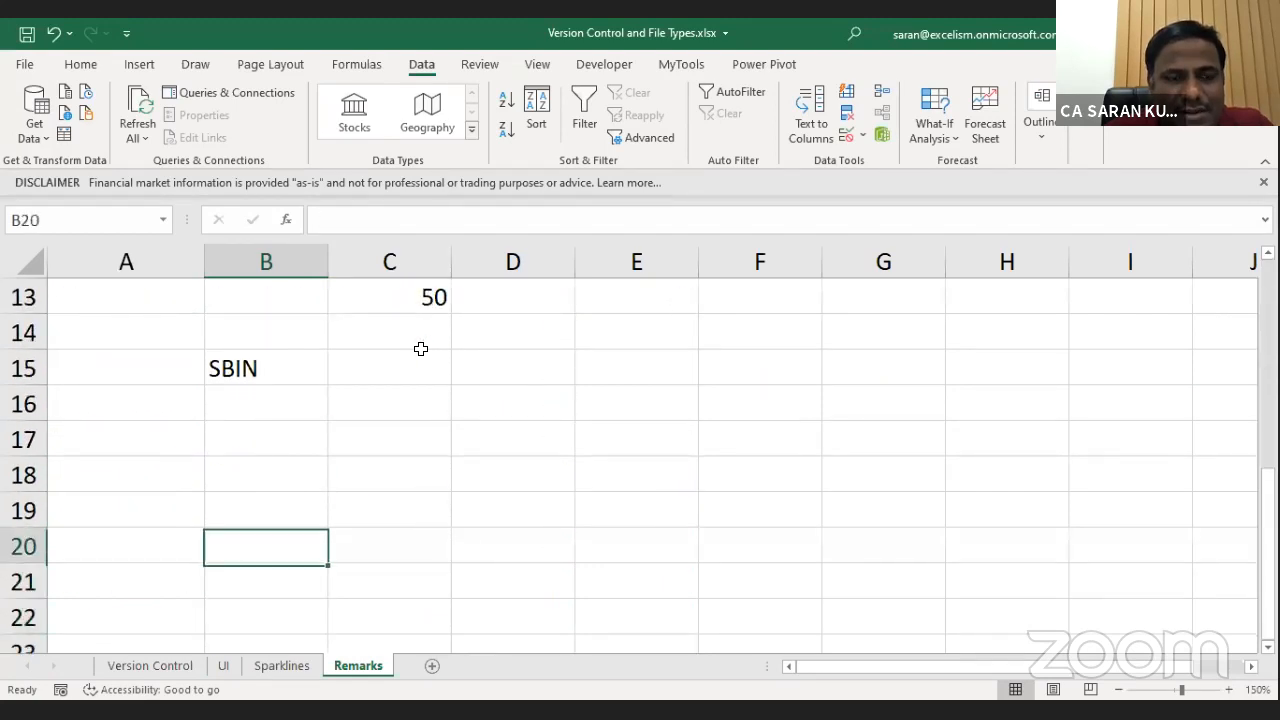
key(Up)
key(Up)
key(Up)
key(Up)
Enter start date 01/09/2020 in B16 and end date 26/09/2020 in B17.
text(01/01)
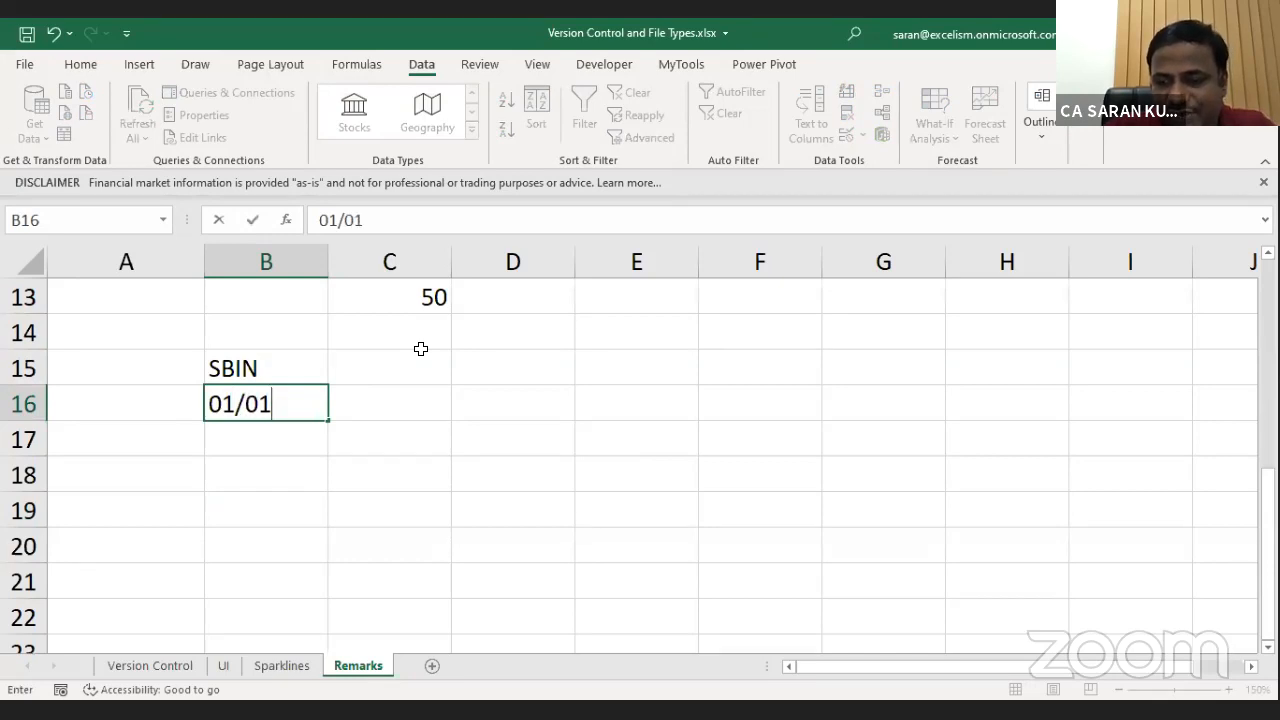
key(BackSpace)
text(9/2020)
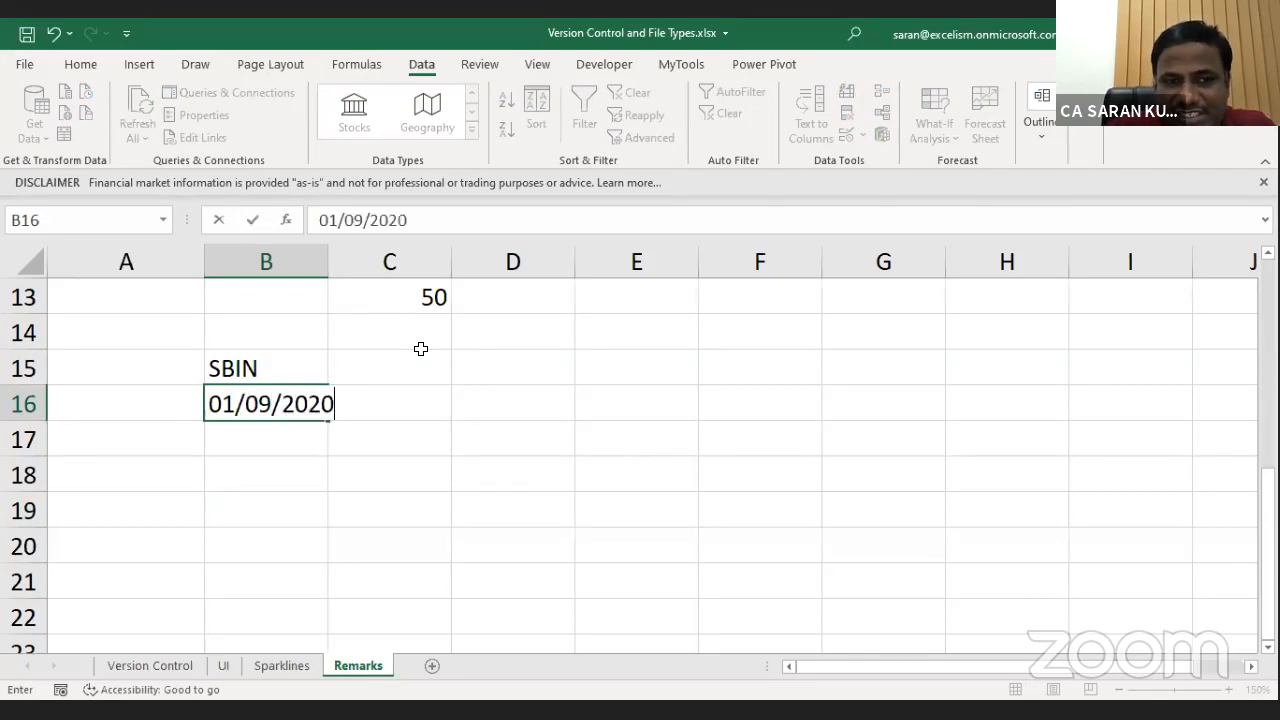
key(Return)
text(26/0)
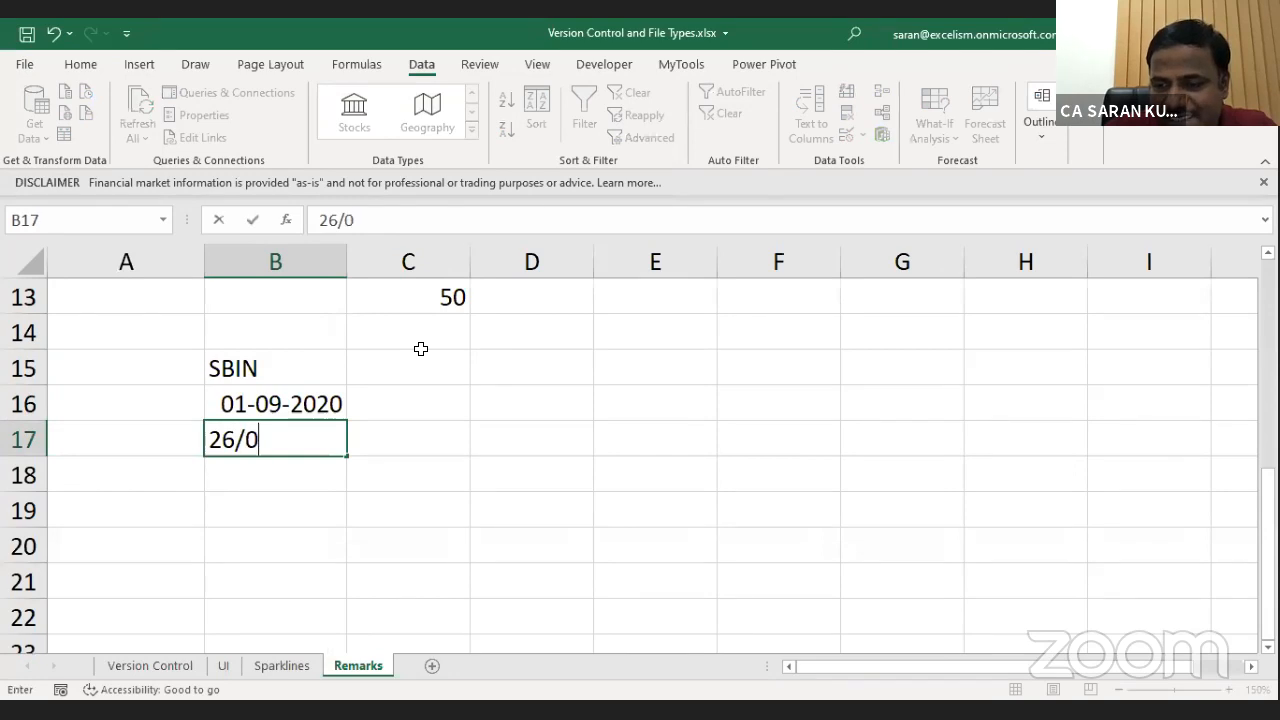
text(9/20202)
key(Return)
key(Up)
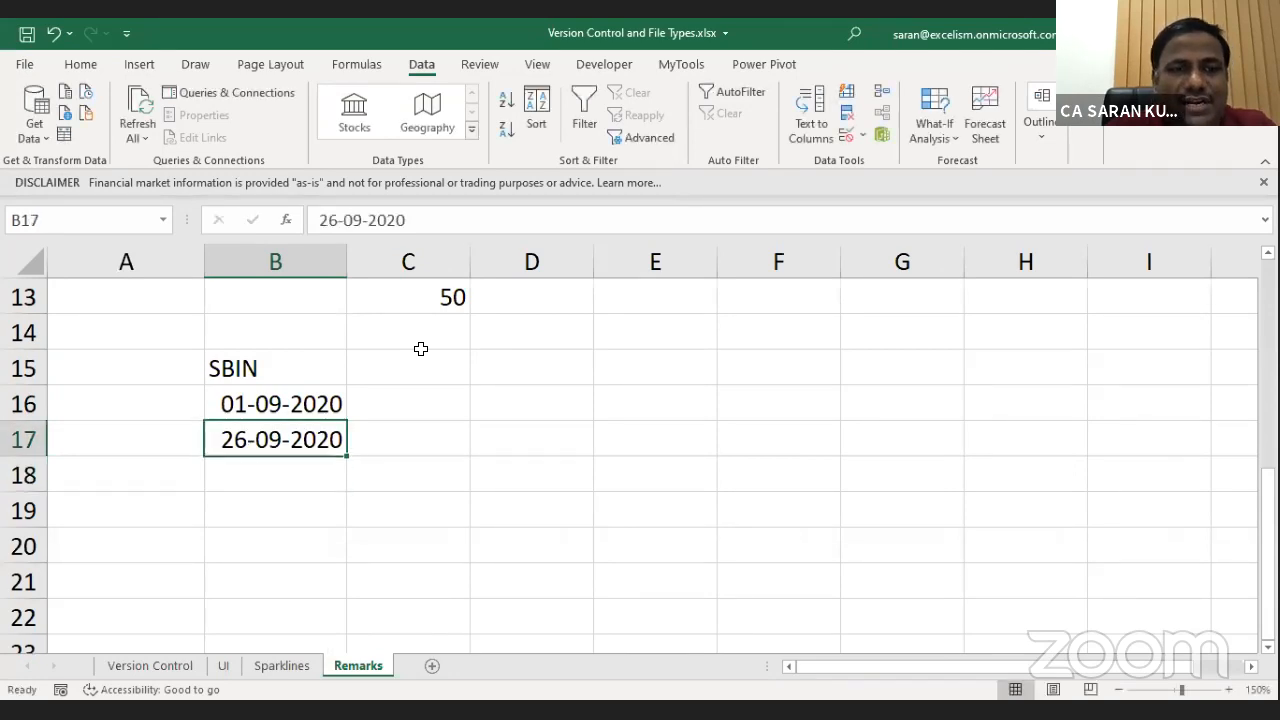
click(421, 348)
key(Right)
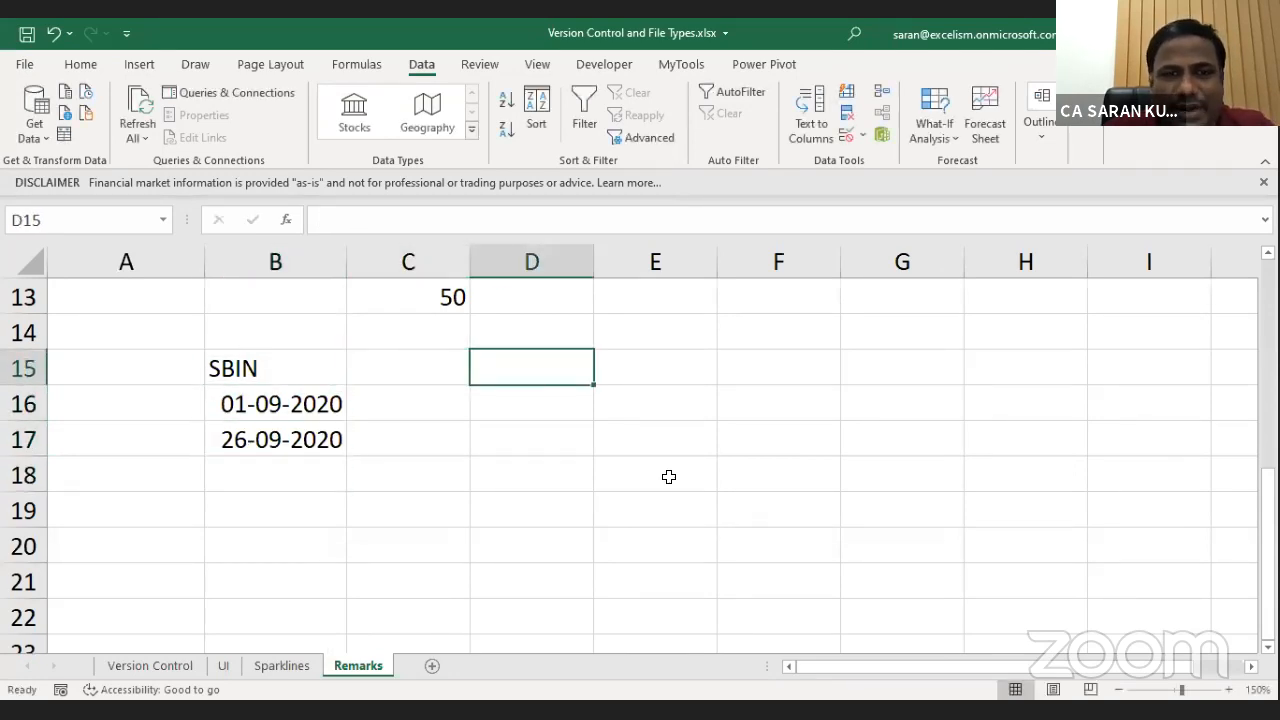
Type =STOCKHISTORY(B15,B16, in D15 using the SBIN ticker and start date.
text(=s)
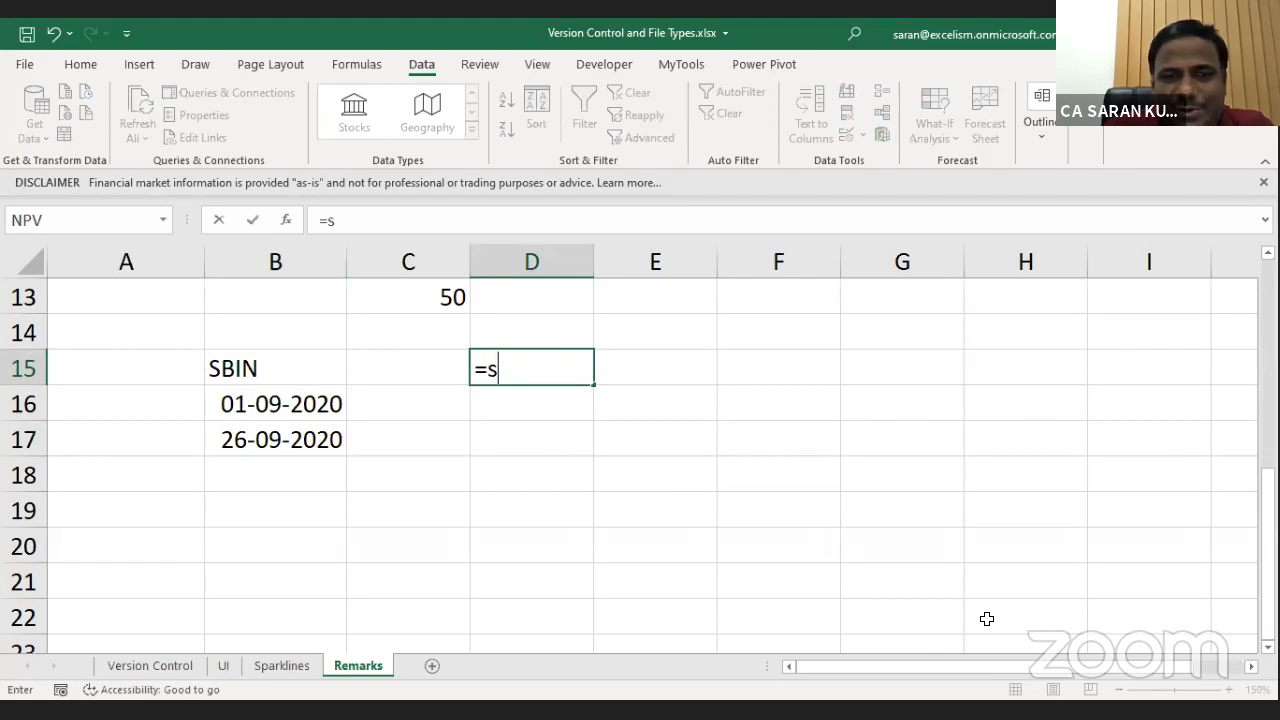
text(TOCKHISTORY()
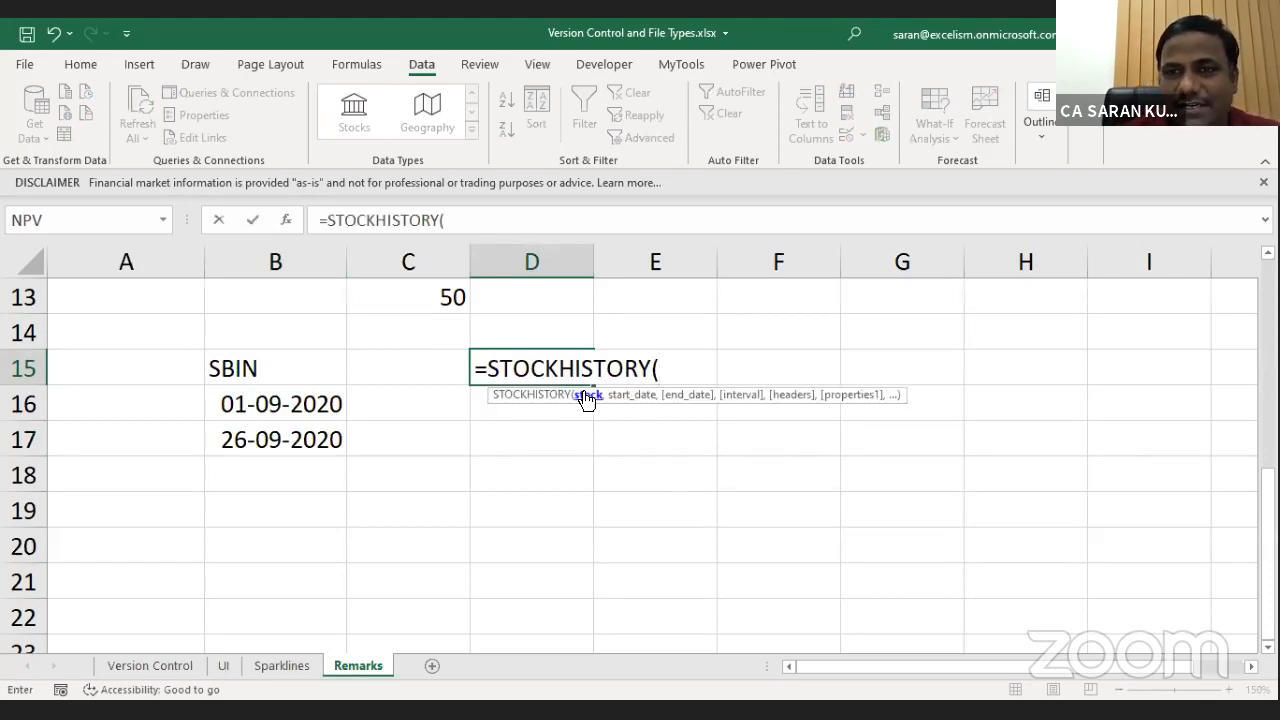
click(298, 363)
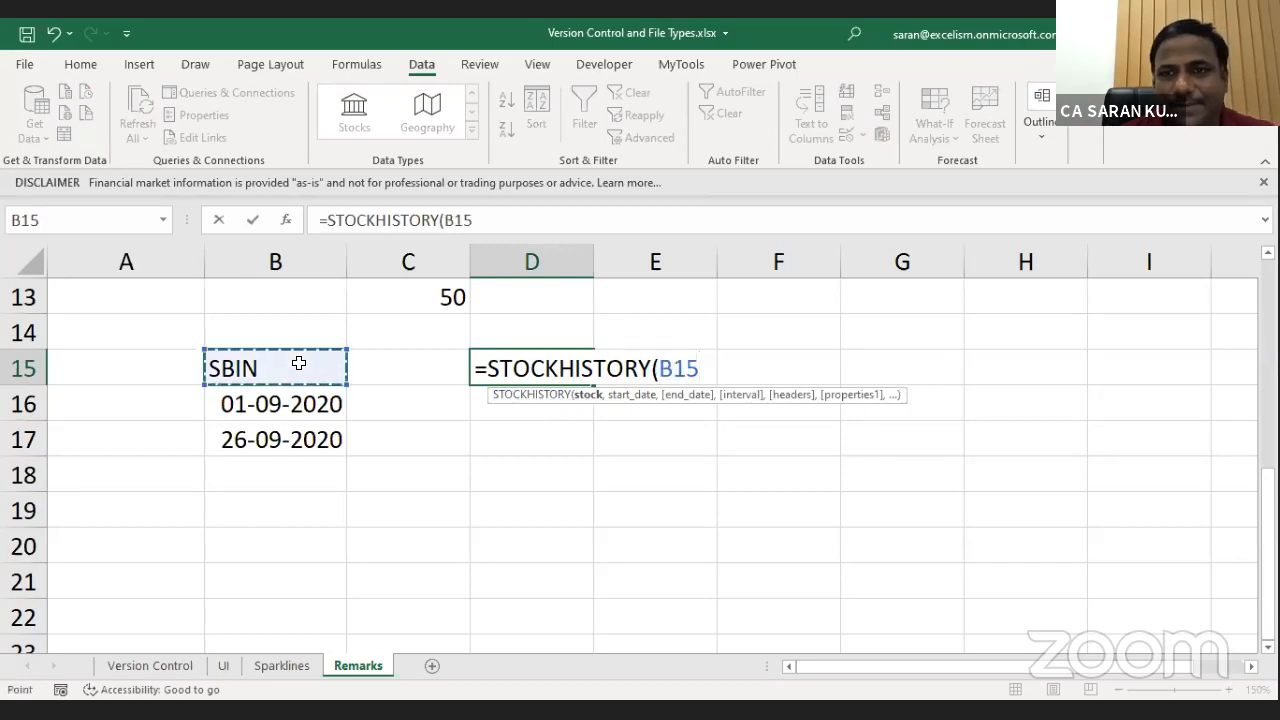
text(,)
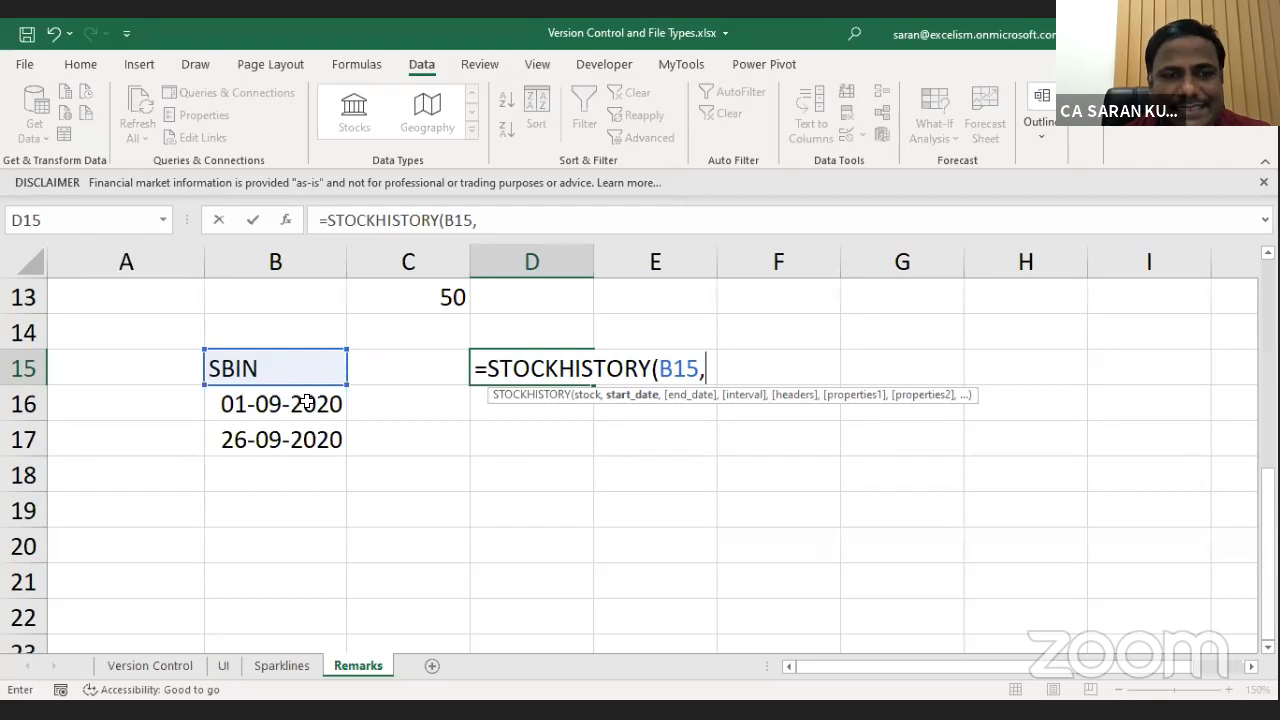
click(308, 402)
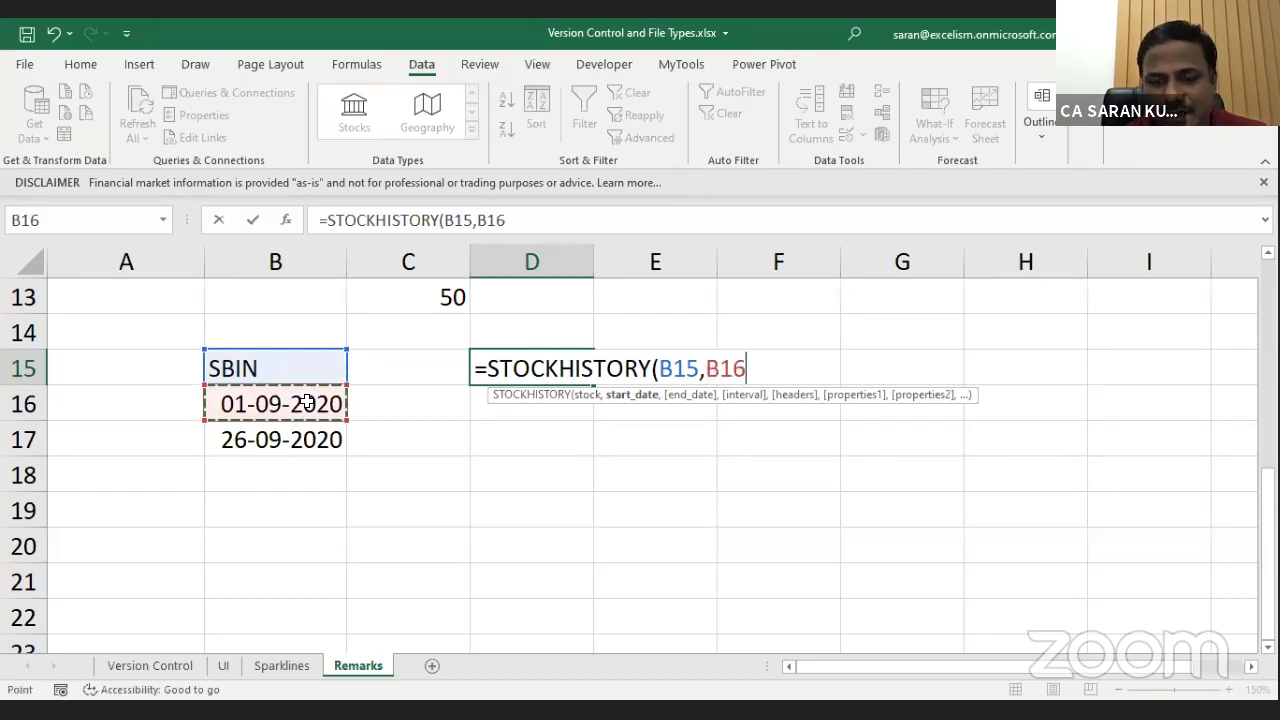
text(,)
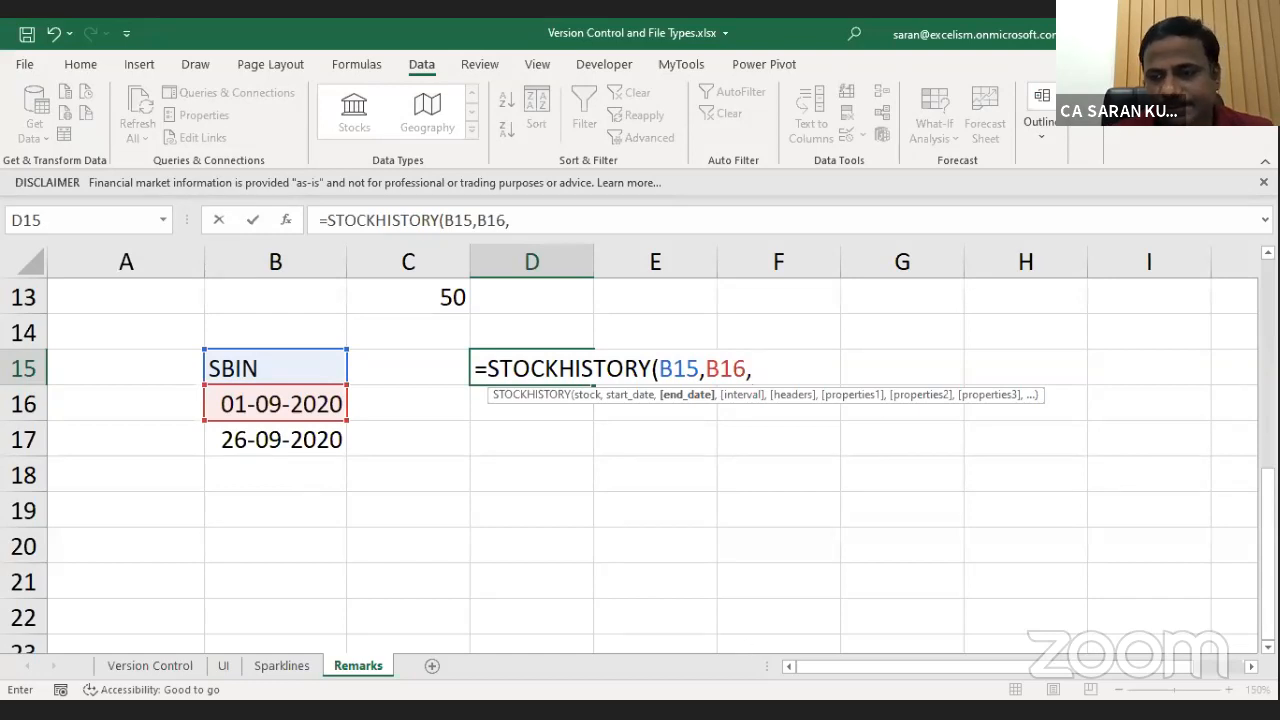
key(alt+Tab)
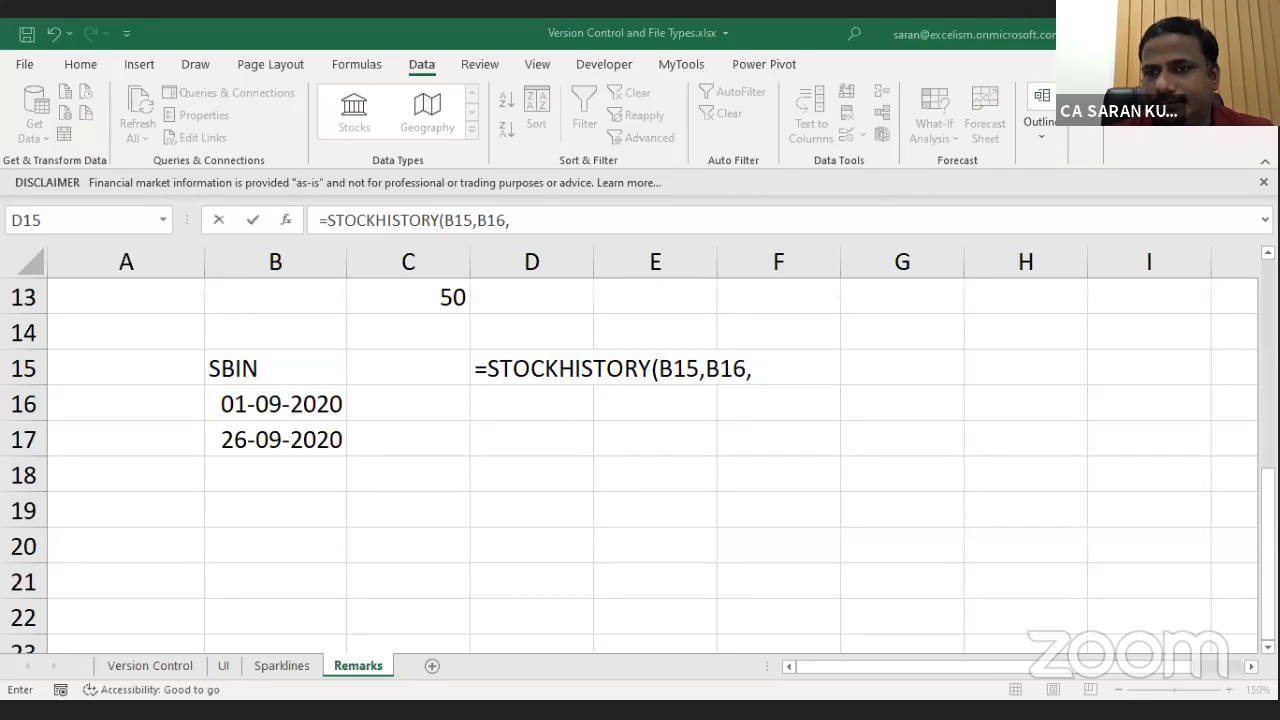
click(760, 400)
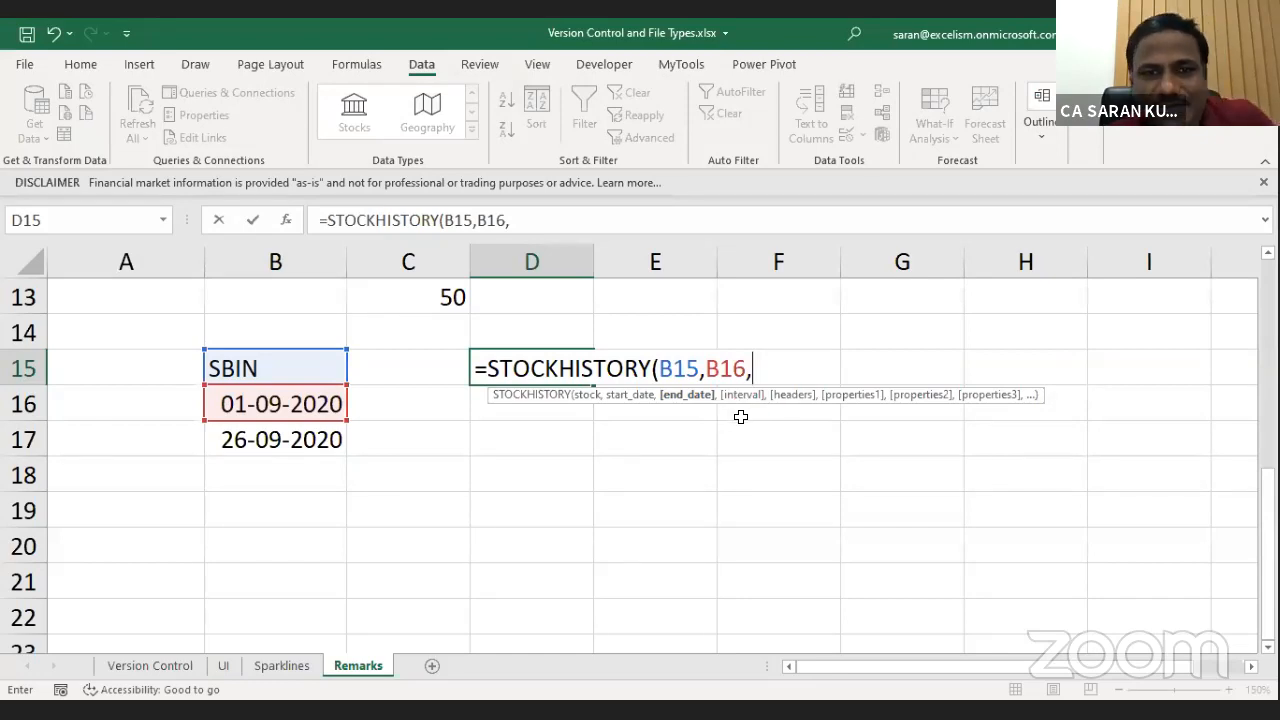
Enter =STOCKHISTORY(B15,B16,B17) in D15 to return SBIN dates and closing prices.
key(Escape)
text(=s)
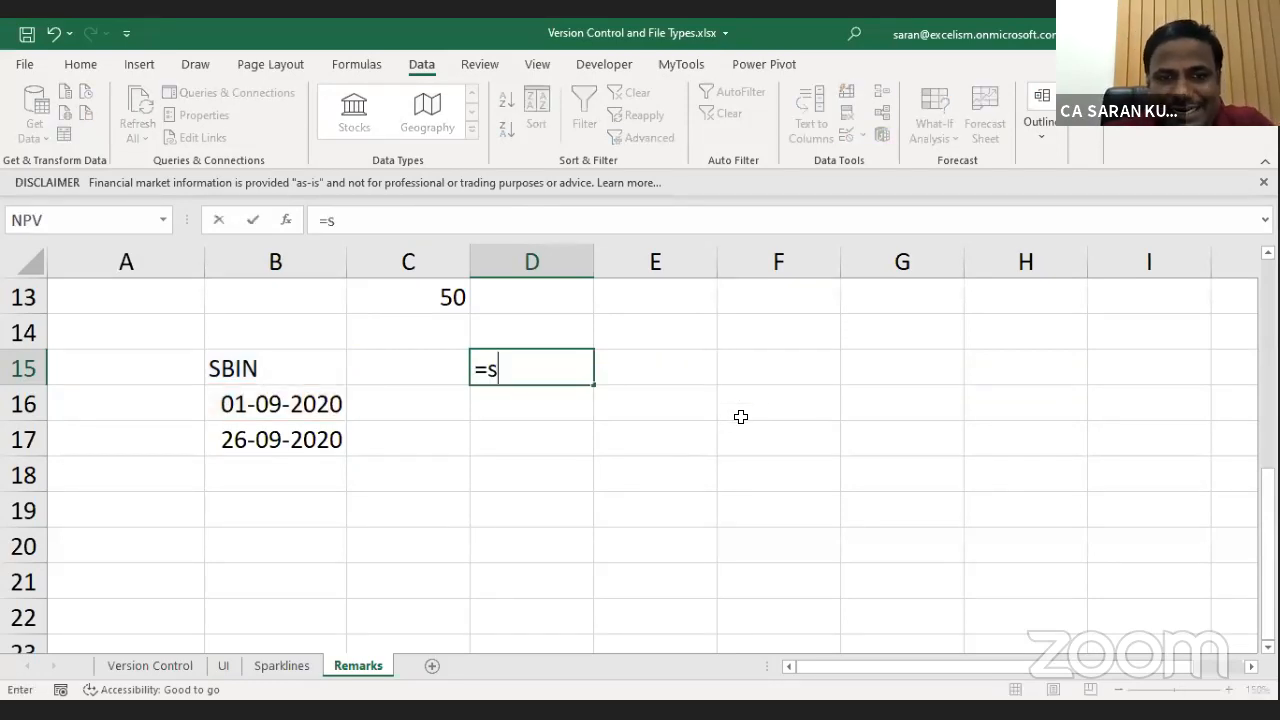
text(tockhistory()
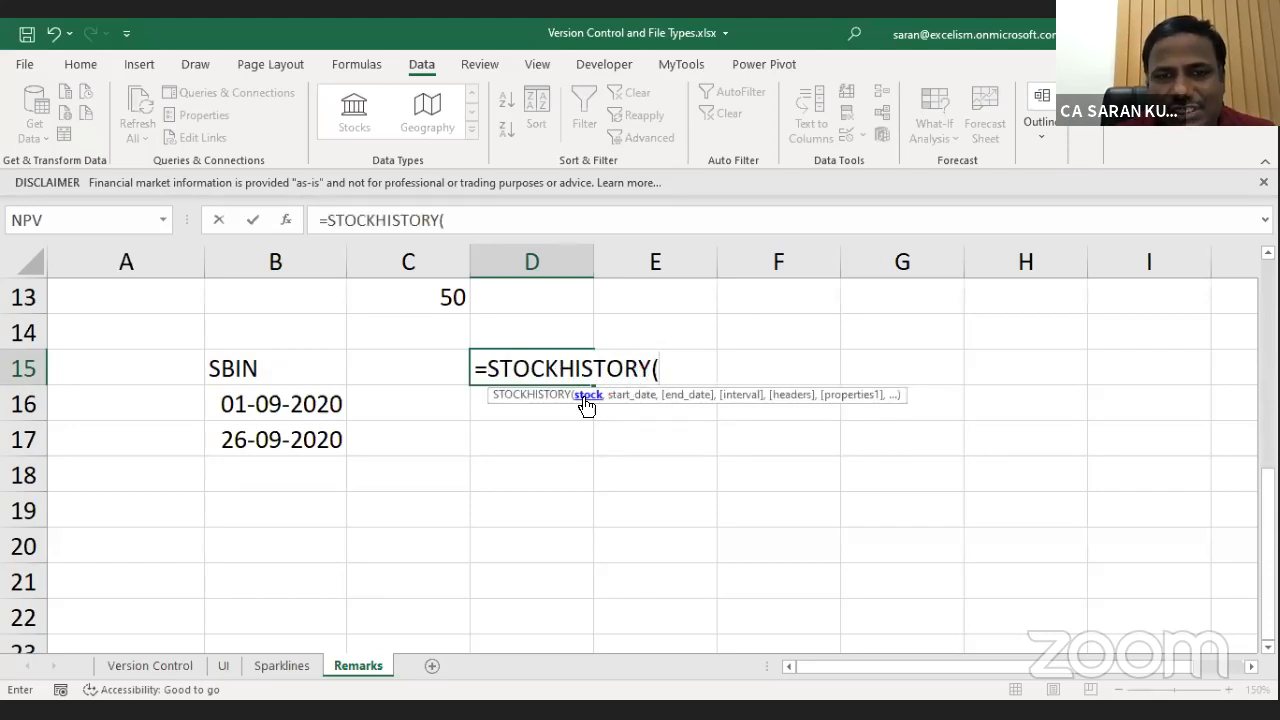
click(299, 375)
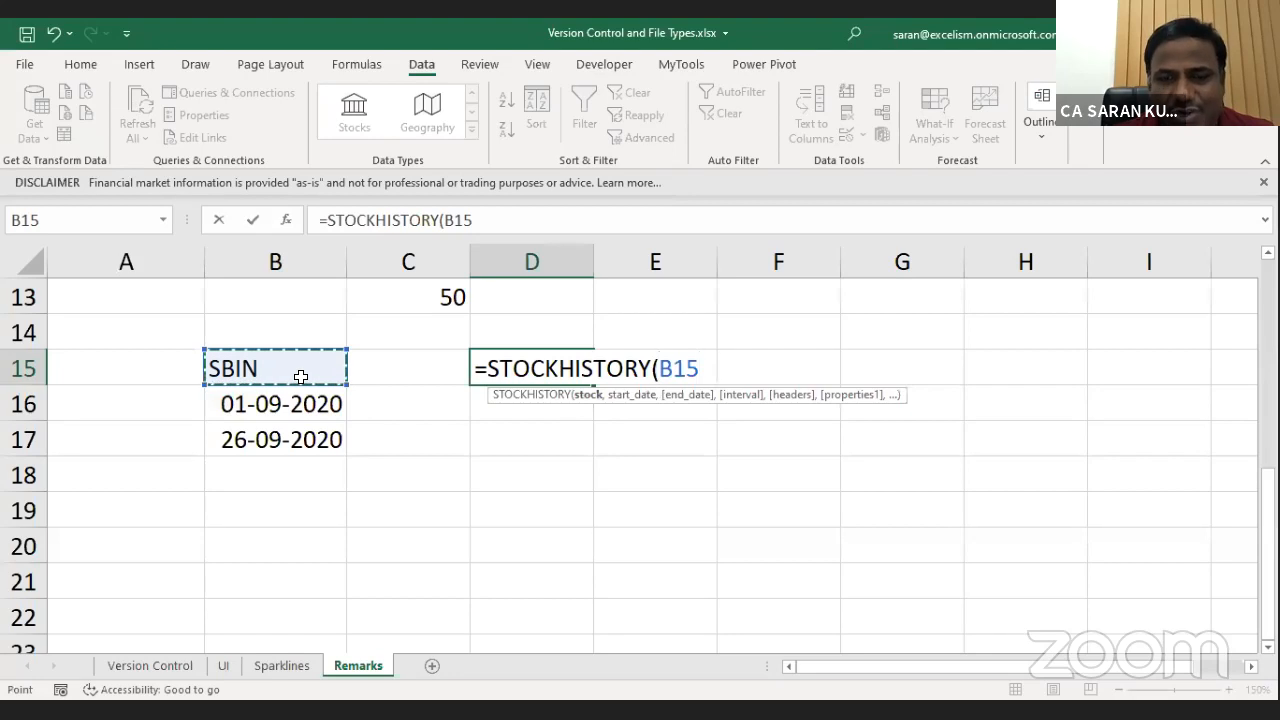
text(,)
click(311, 402)
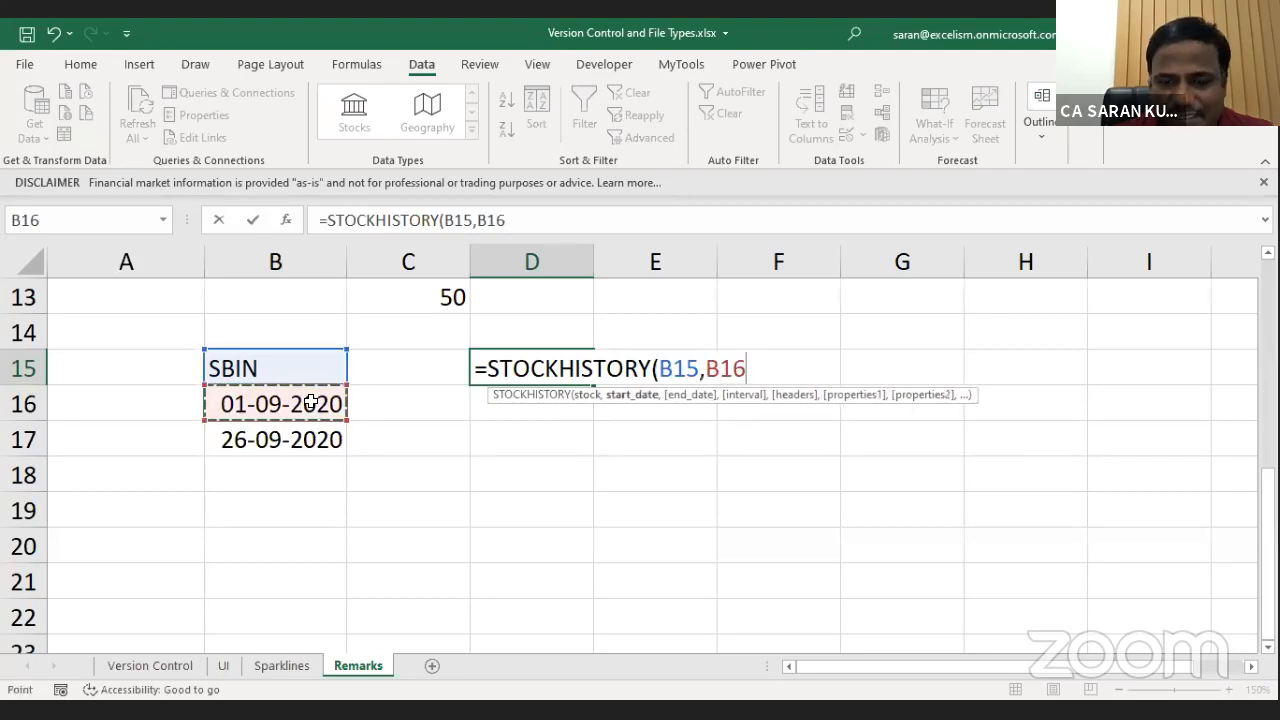
text(,)
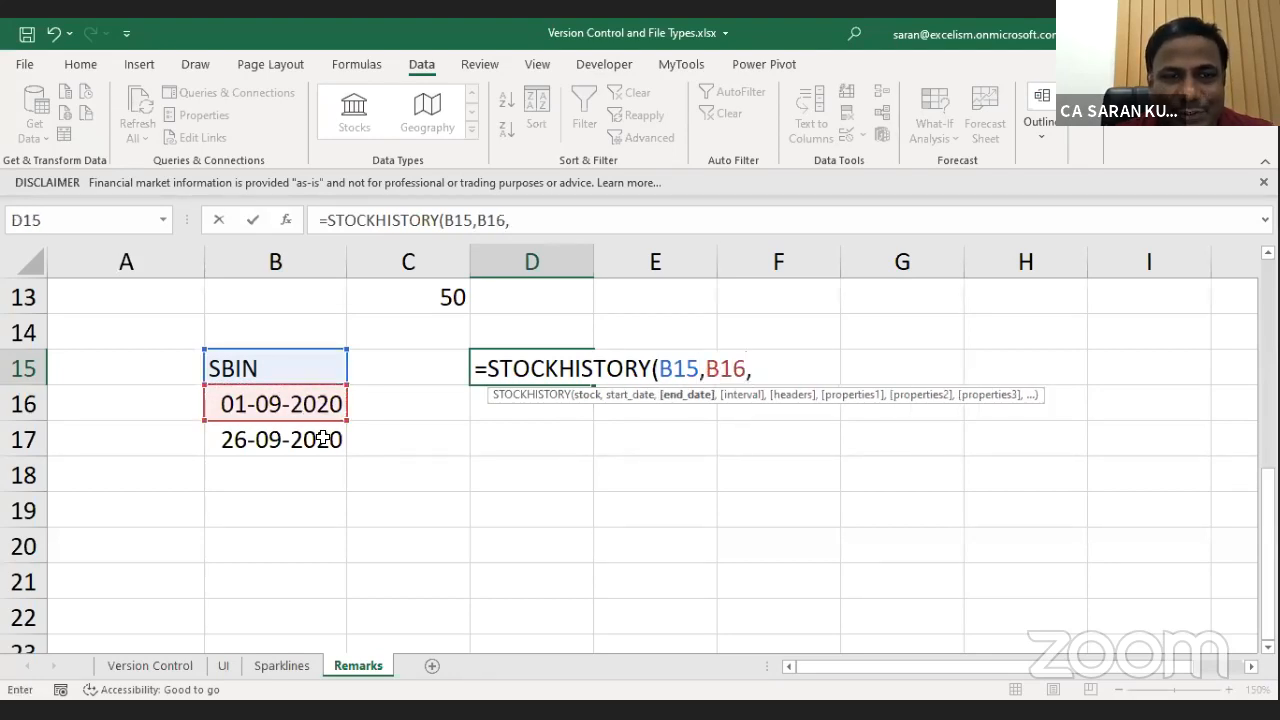
click(323, 439)
text())
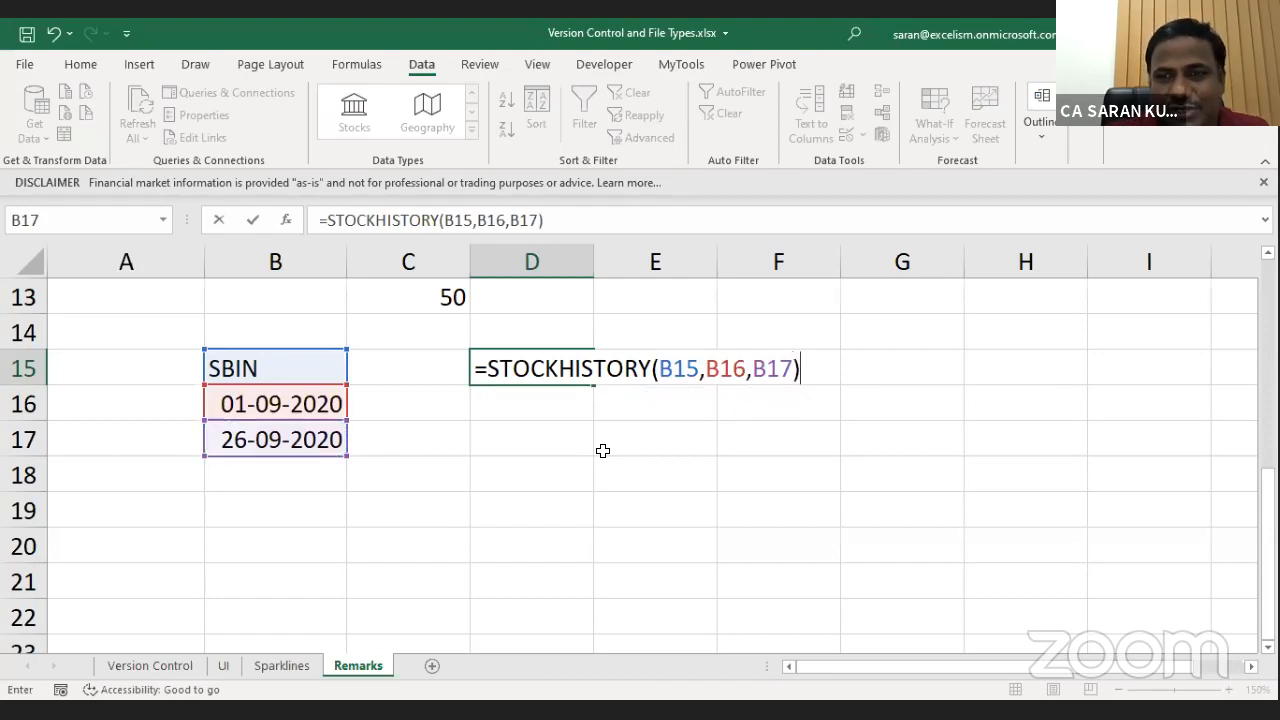
key(Return)
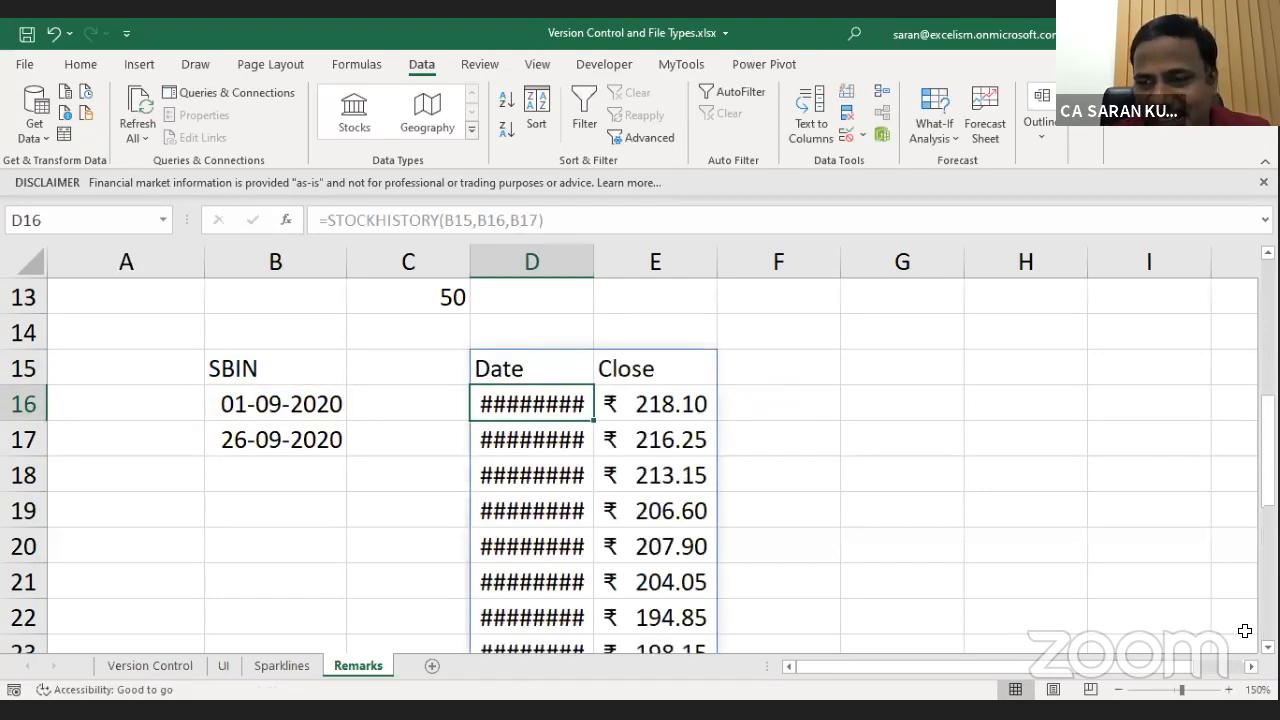
AutoFit column D so the returned dates display fully.
key(ctrl+shift+Down)
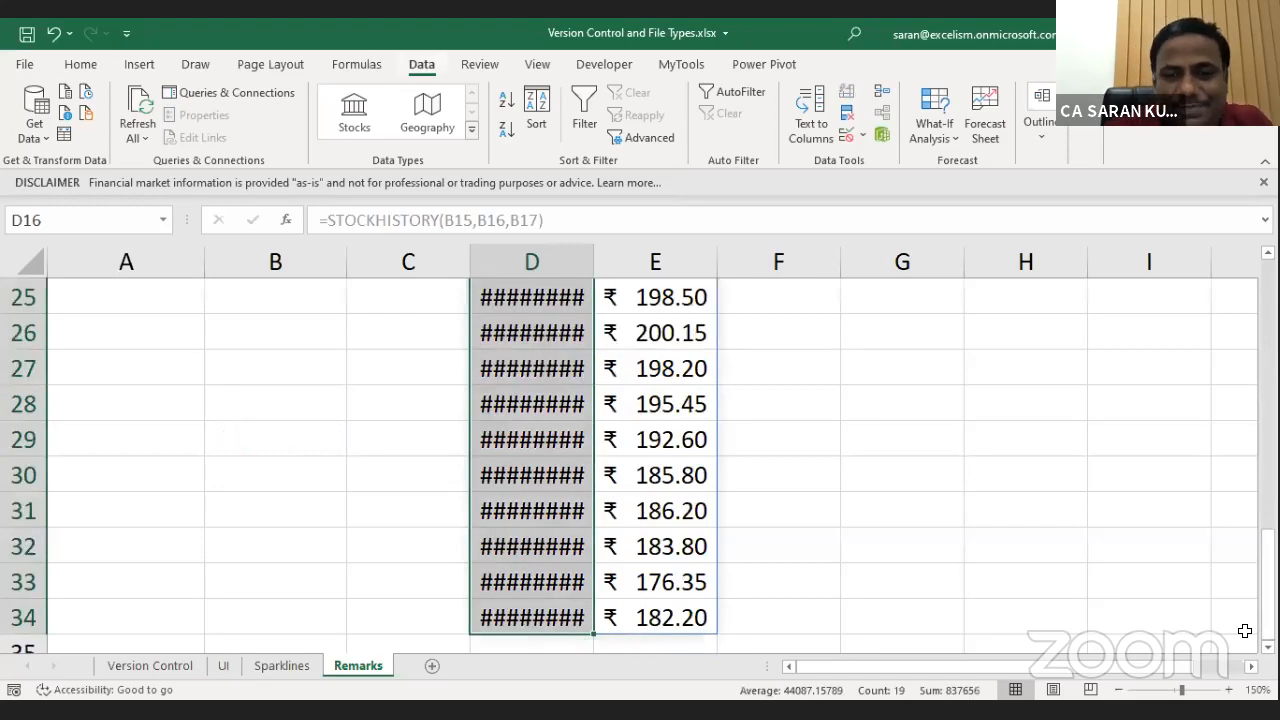
key(alt+o)
key(c)
key(a)
key(ctrl+BackSpace)
Zoom the sheet out to 110% and bring the table's Date header back into view.
scroll(1245, 631, down, 1)
scroll(1245, 631, down, 2)
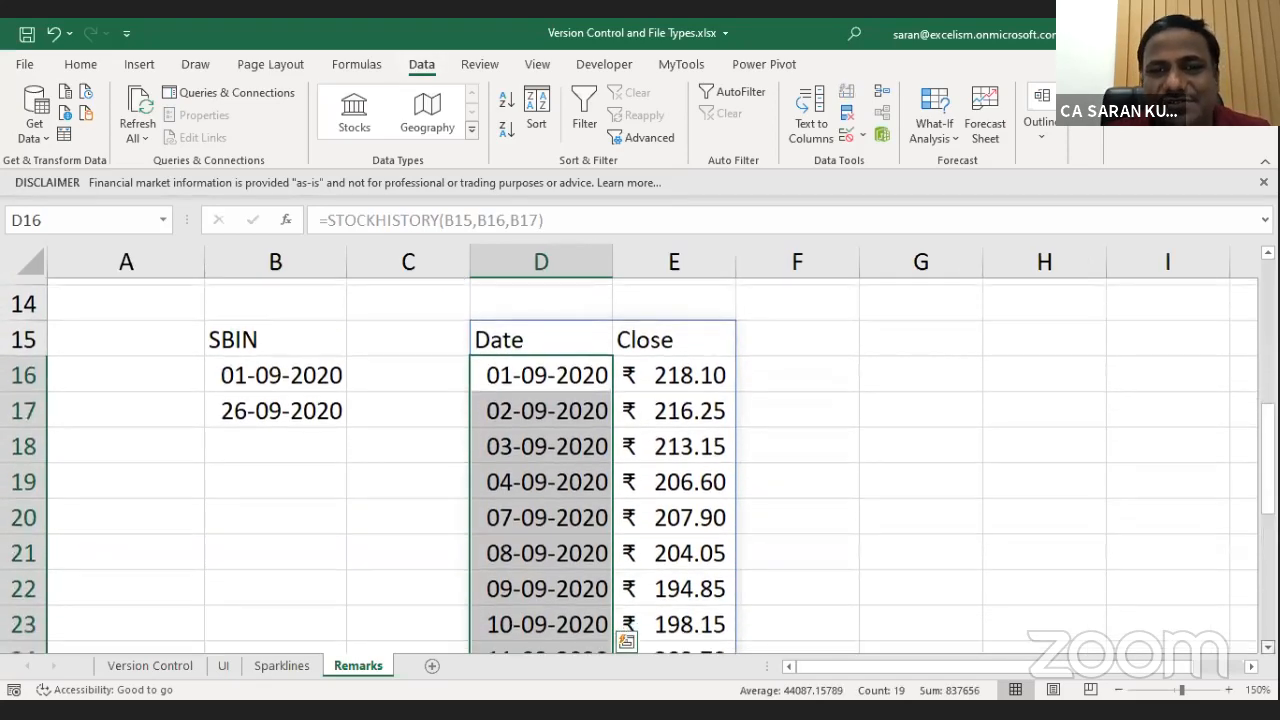
click(1119, 690)
click(1119, 690)
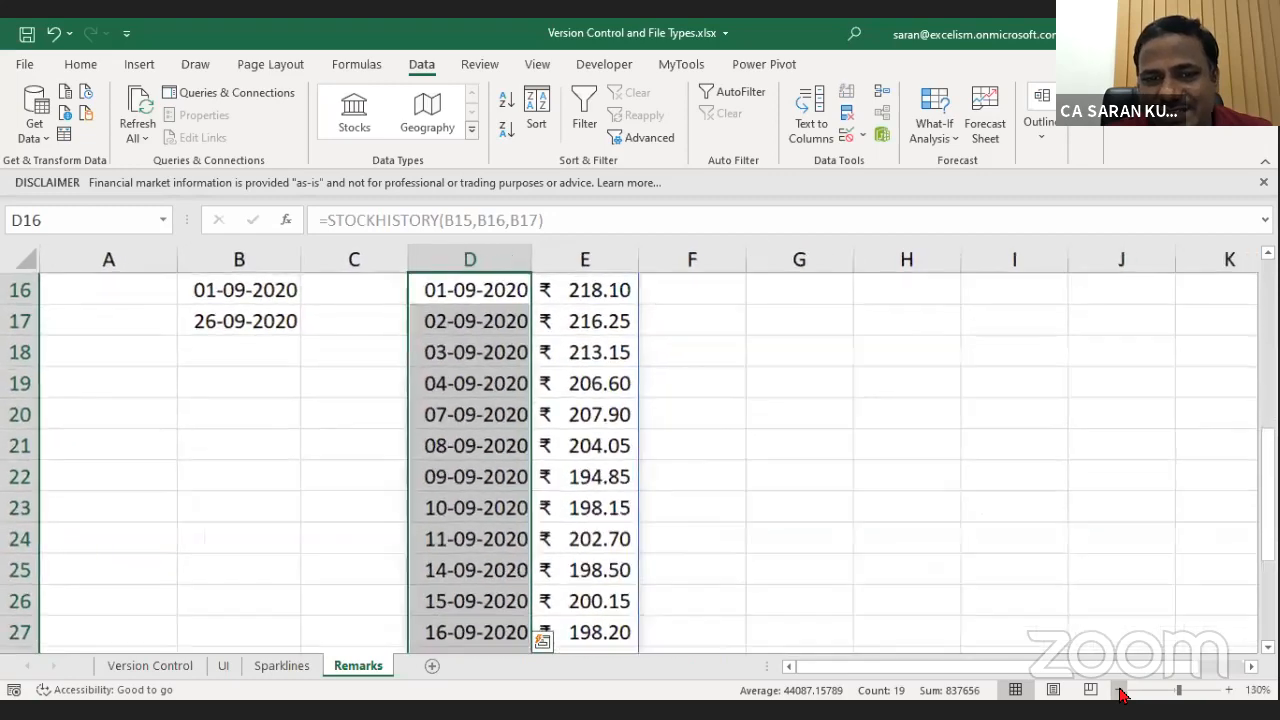
click(1119, 690)
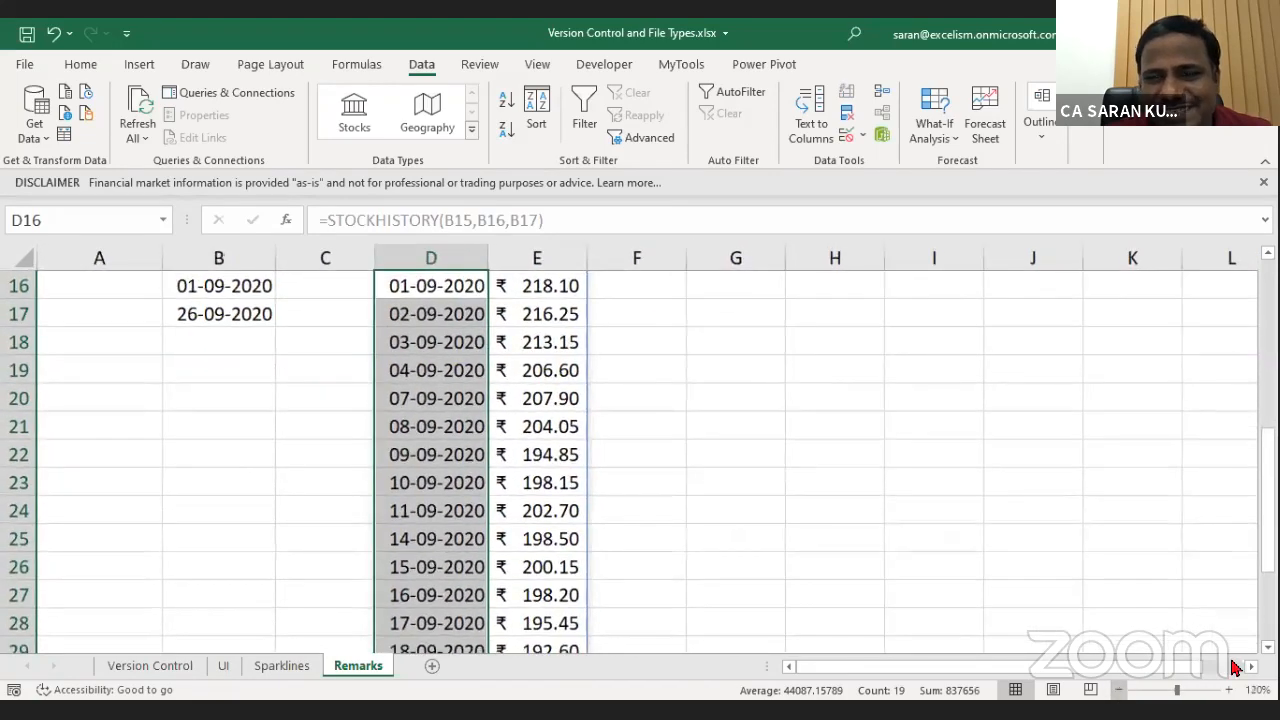
click(1119, 690)
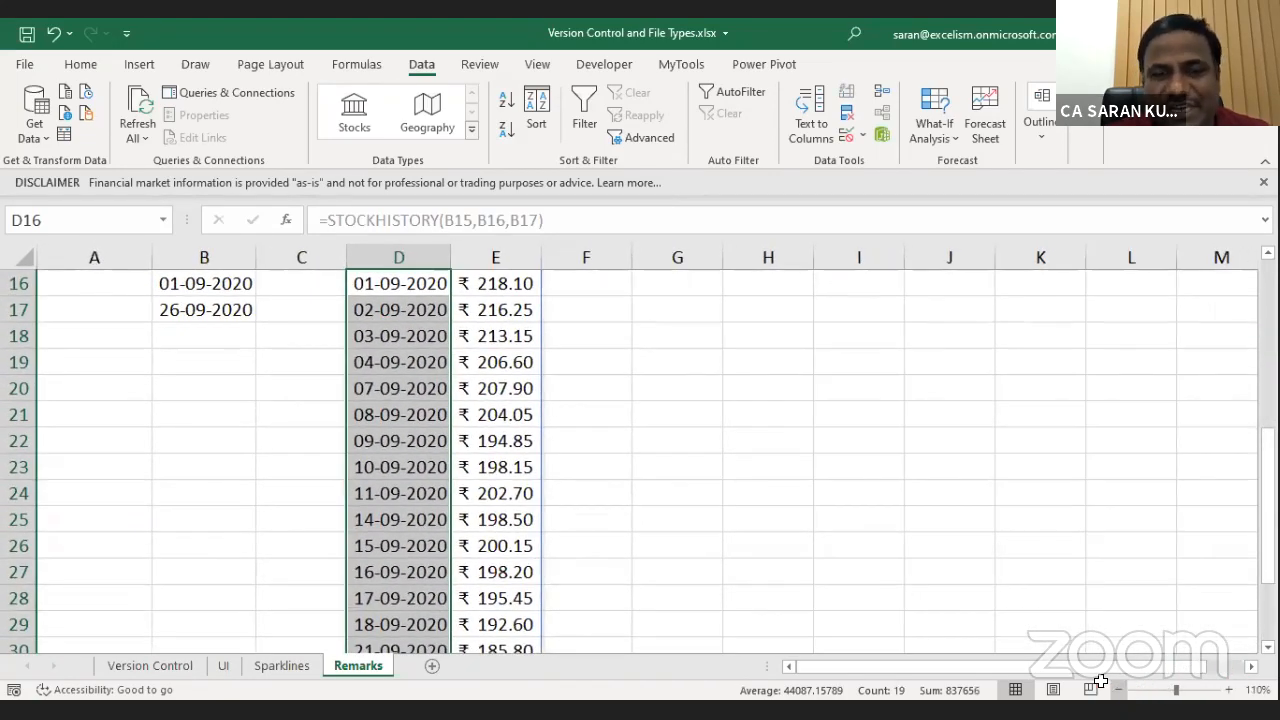
key(Up)
scroll(1100, 682, up, 1)
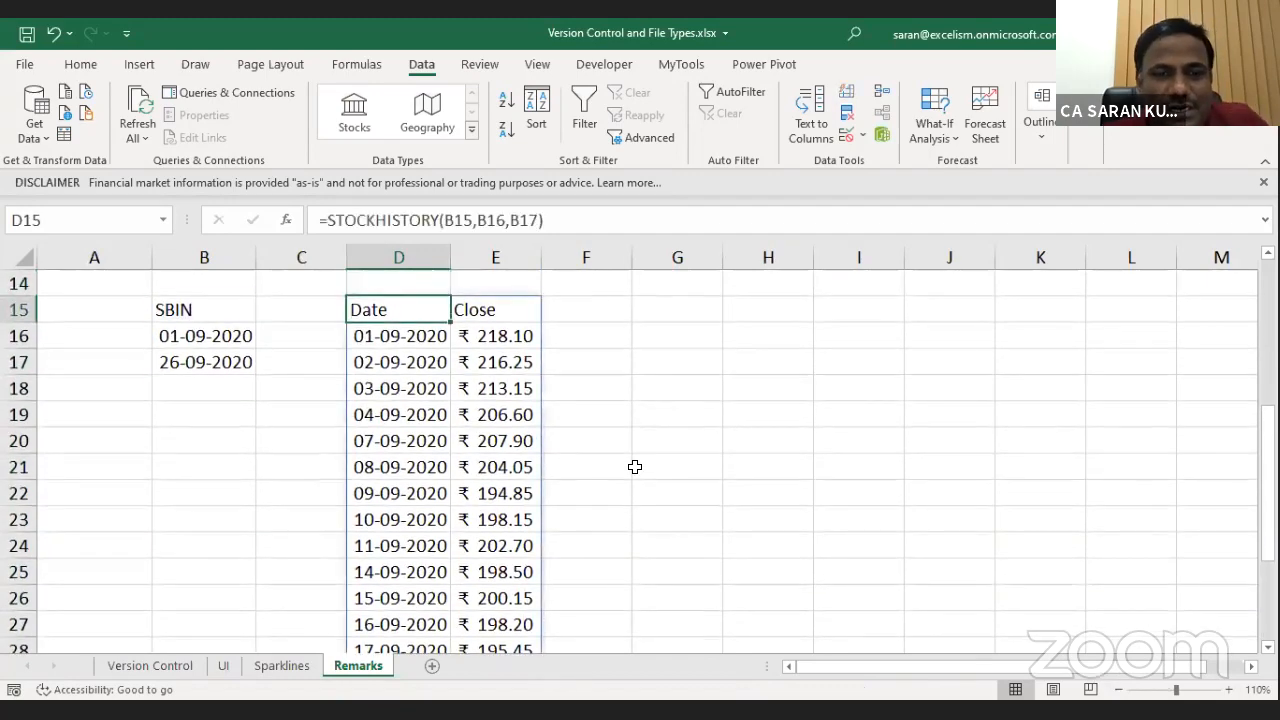
key(F2)
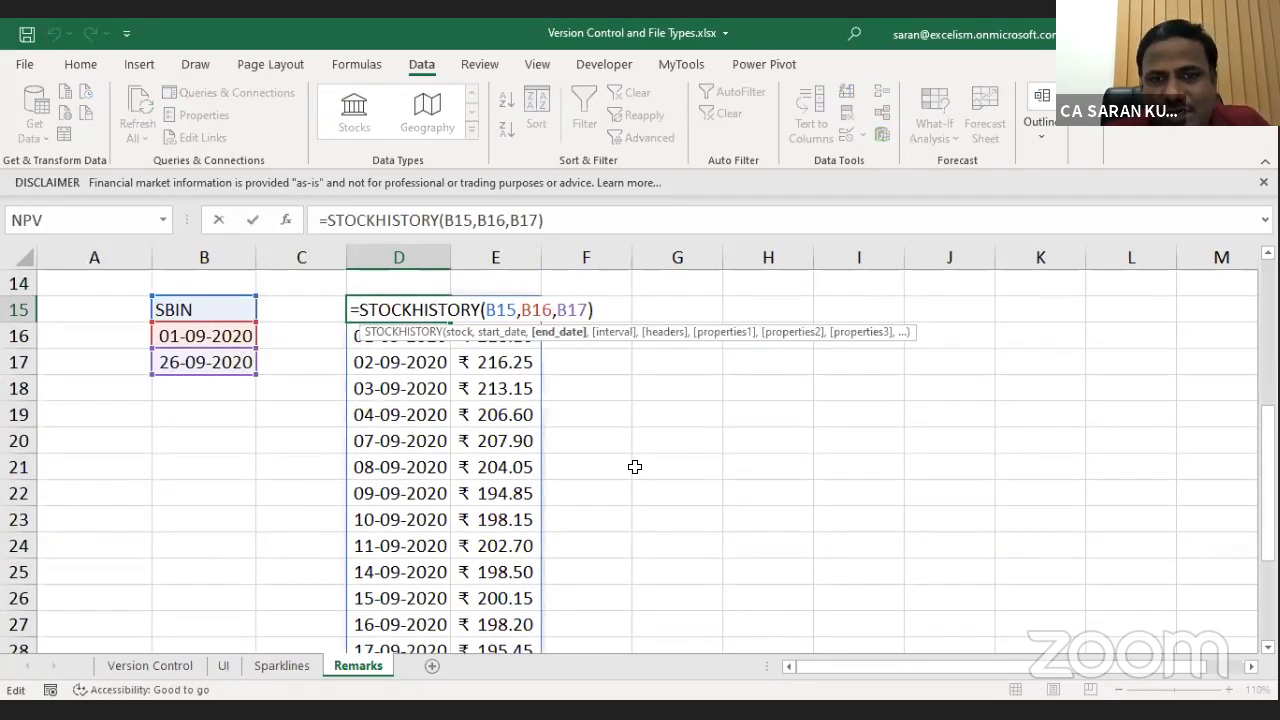
Append ,0,1,0,1,2,3,4,5 to the D15 formula for daily rows, headers and all six properties.
text(,0)
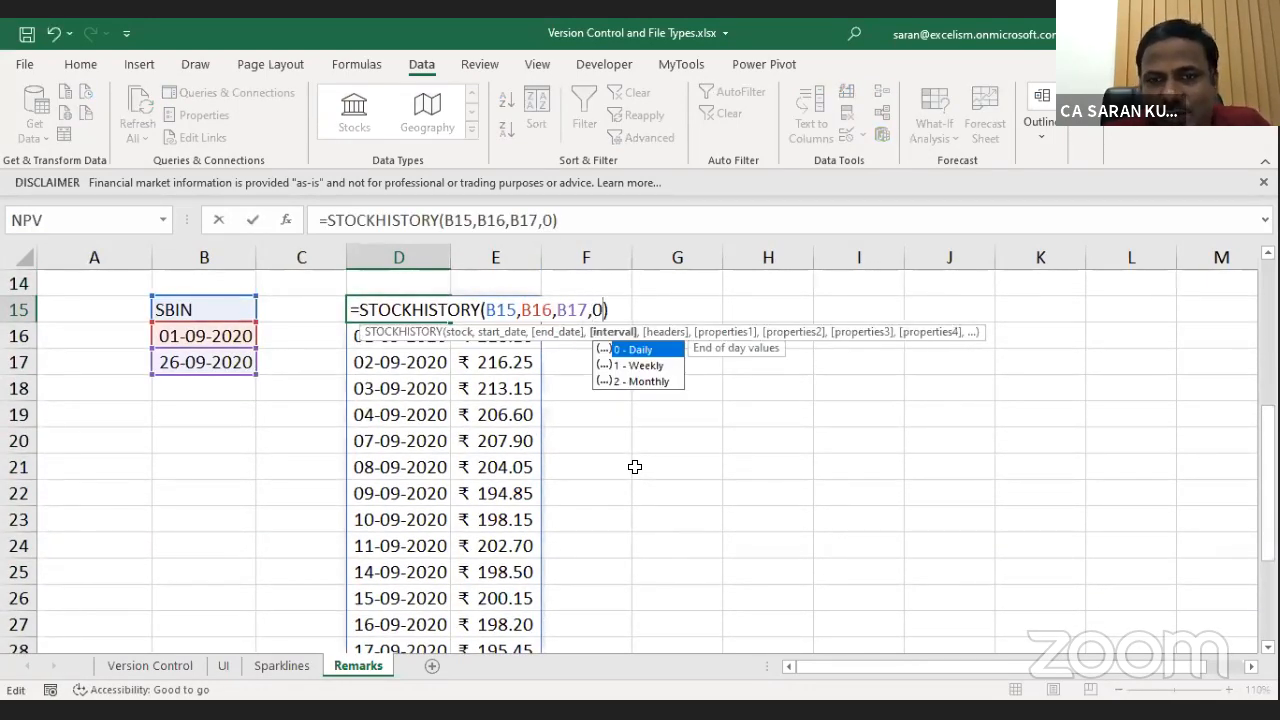
text(,1)
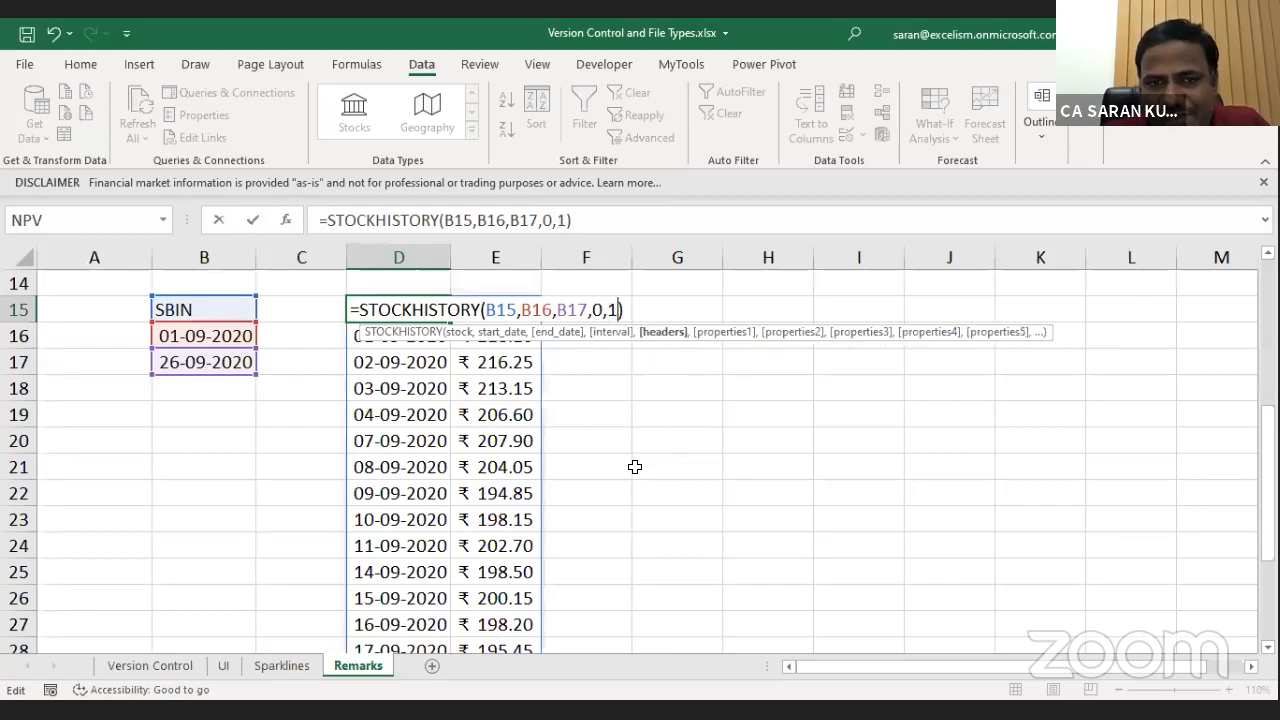
text(,0)
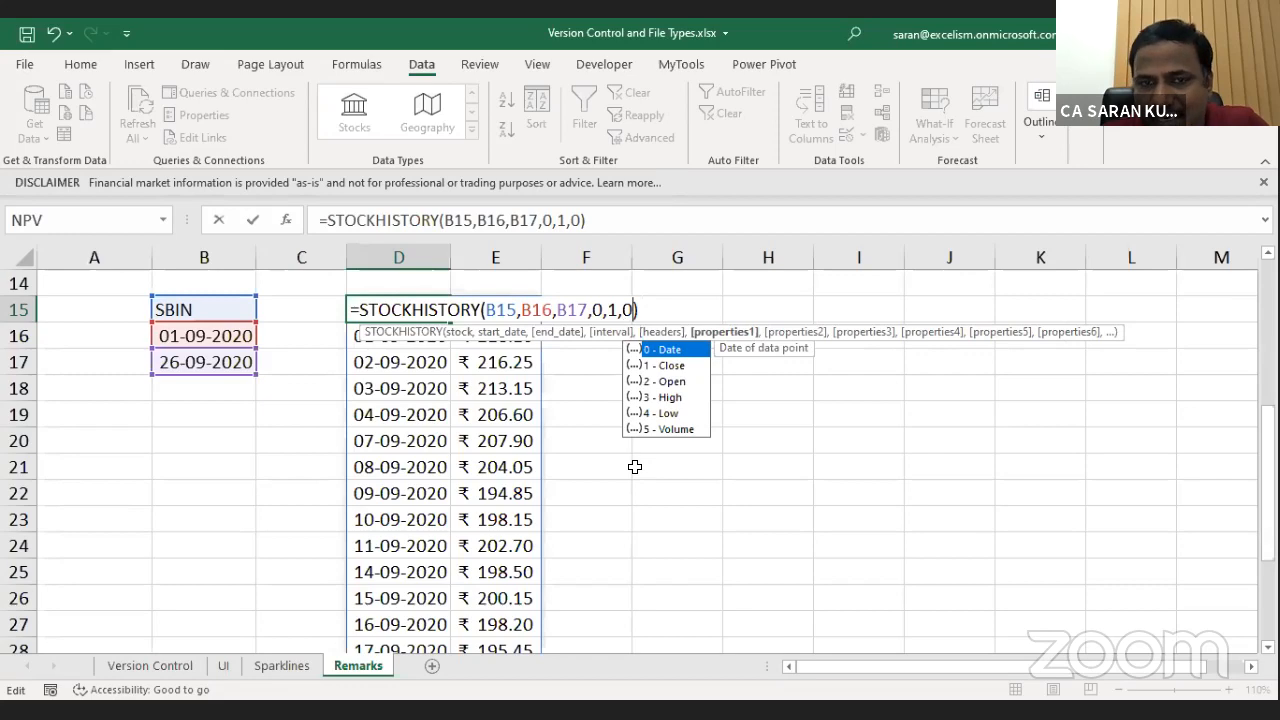
text(,1,2,3,4,5)
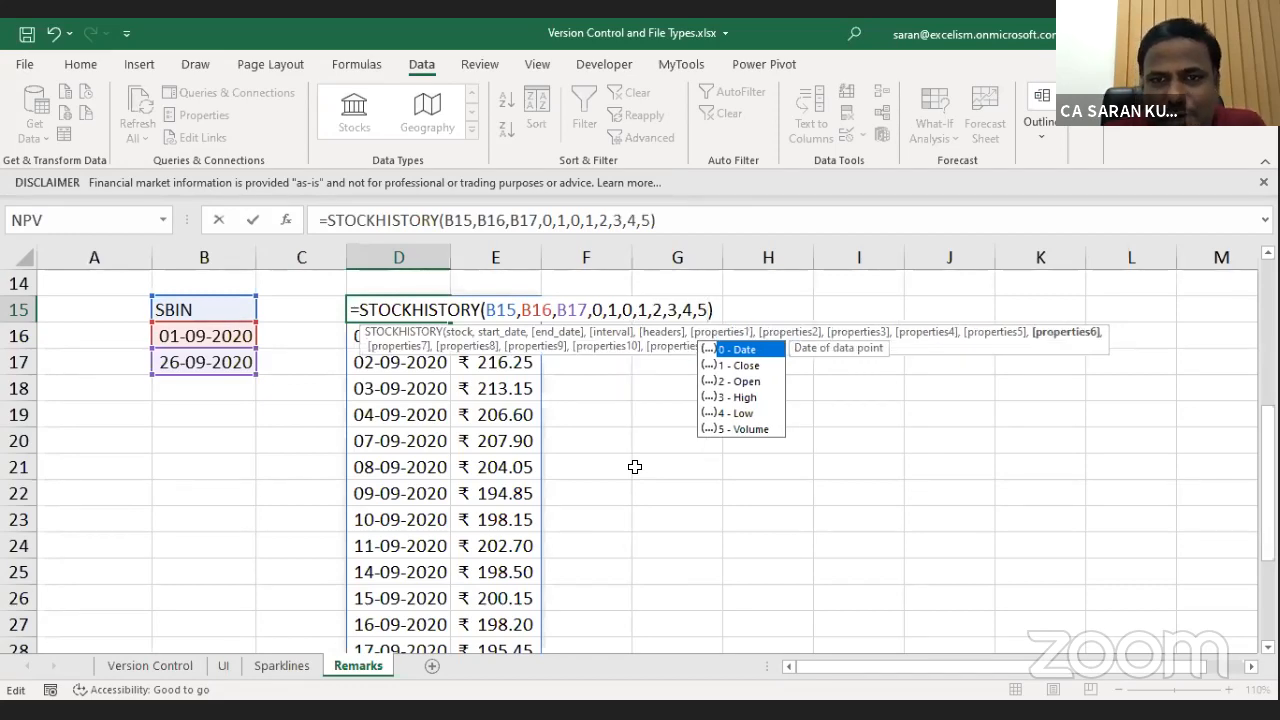
key(Return)
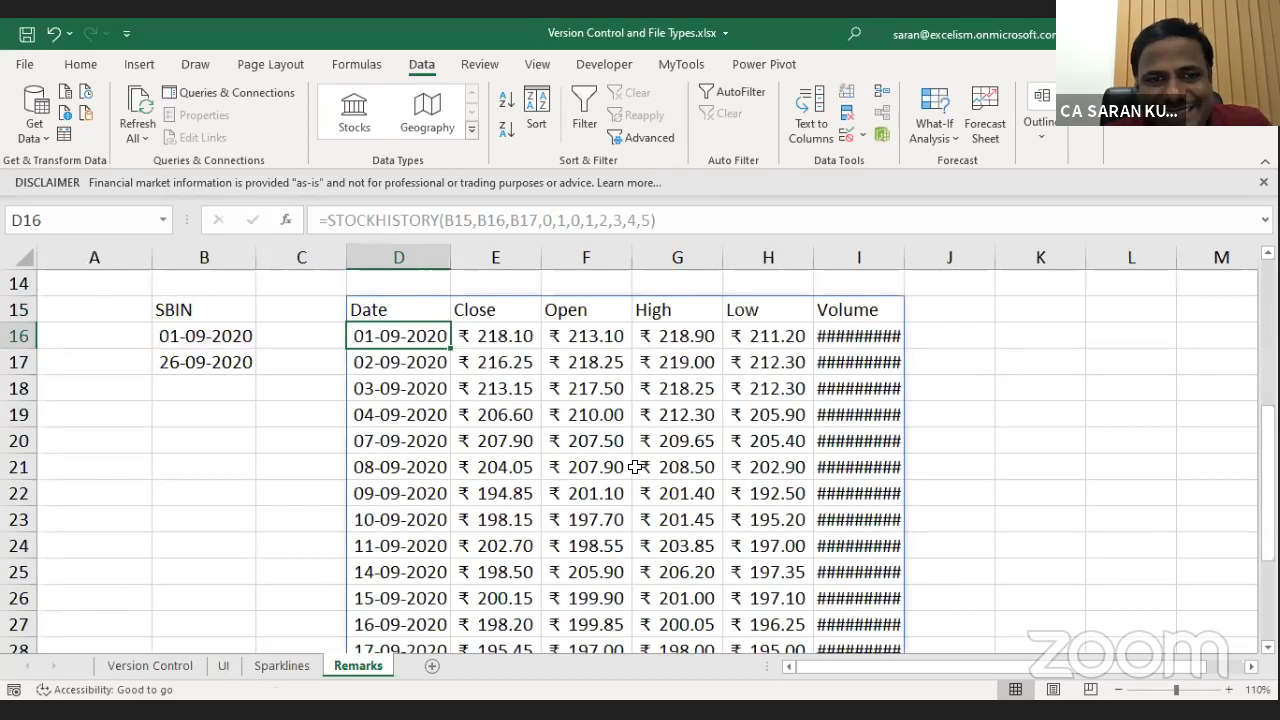
AutoFit the Volume column so figures like 7,50,48,317 show instead of hashes.
key(Up)
key(Left)
key(Left)
key(Down)
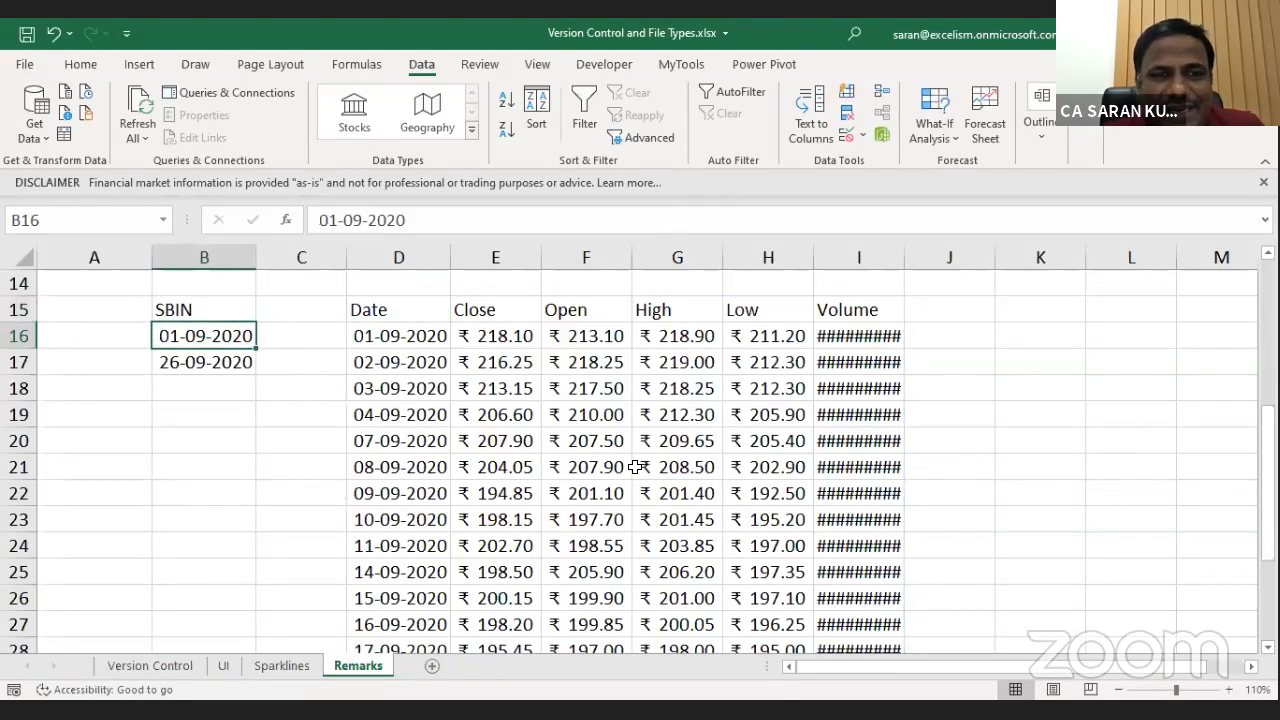
key(Right)
key(Right)
key(Right)
key(Right)
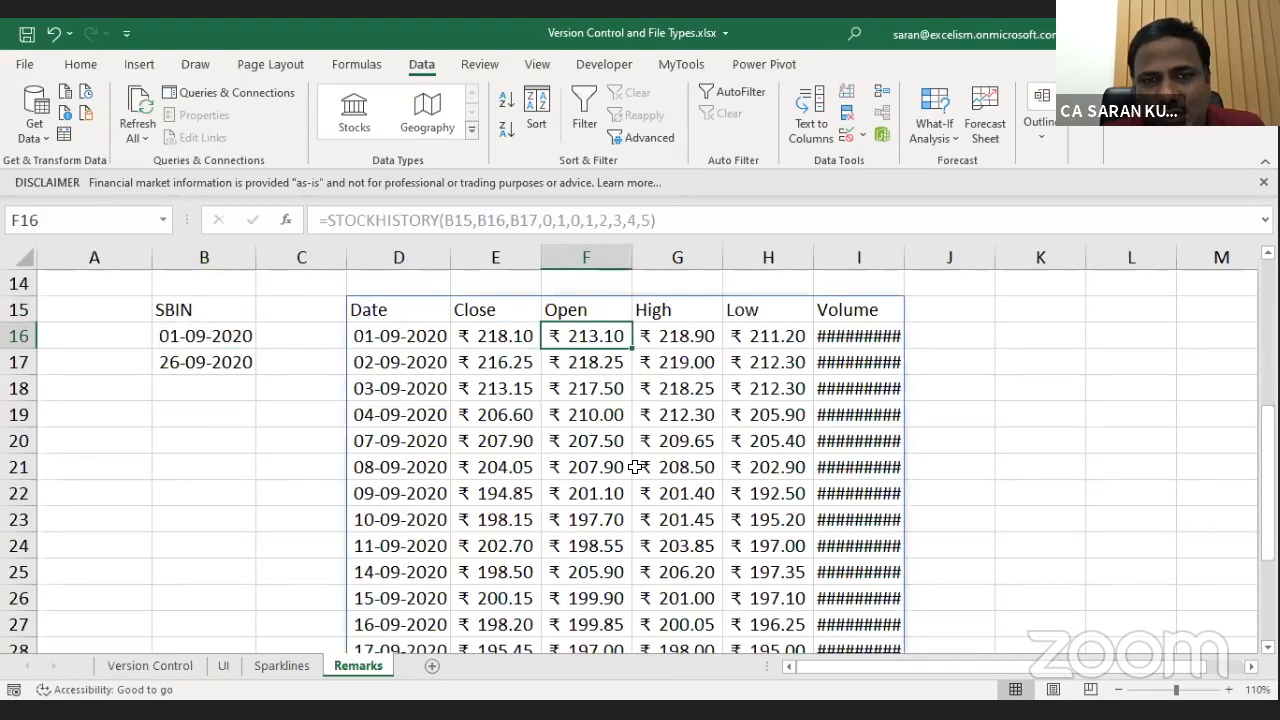
key(Right)
key(Right)
key(Right)
key(Right)
key(Left)
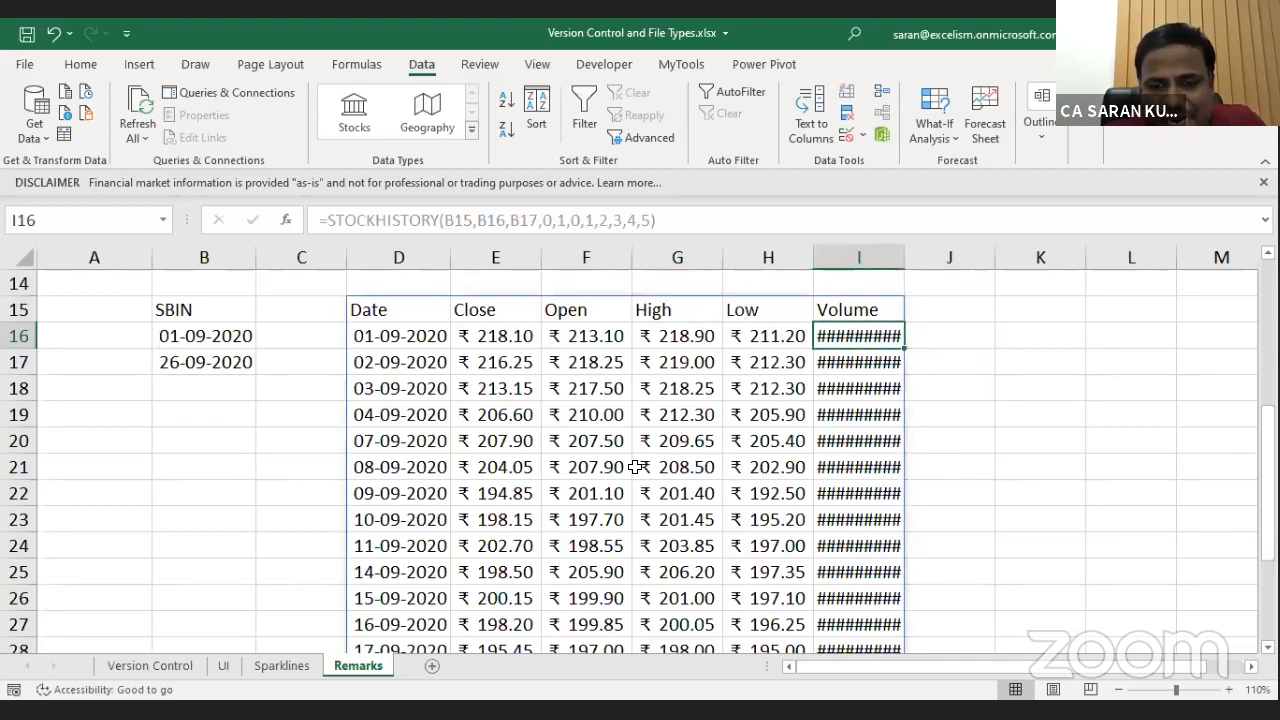
key(alt+o)
key(c)
key(a)
key(Right)
key(Right)
key(Left)
key(Left)
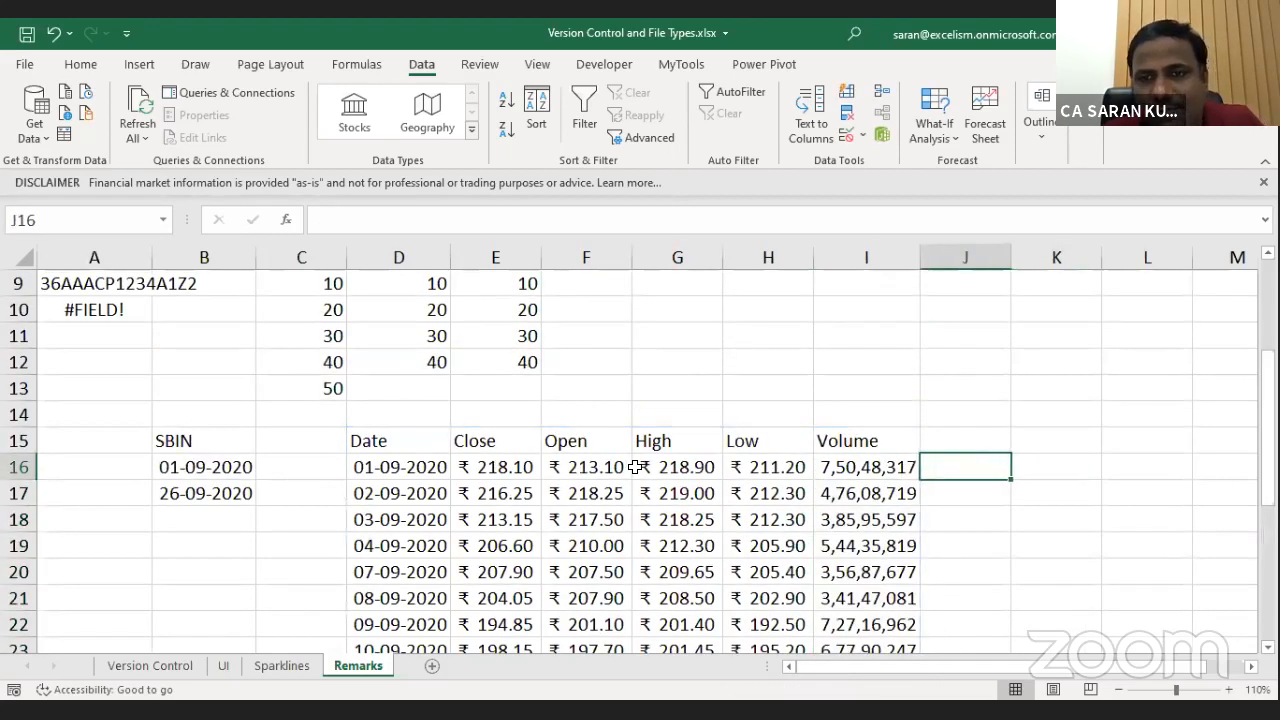
key(ctrl+Down)
key(ctrl+Up)
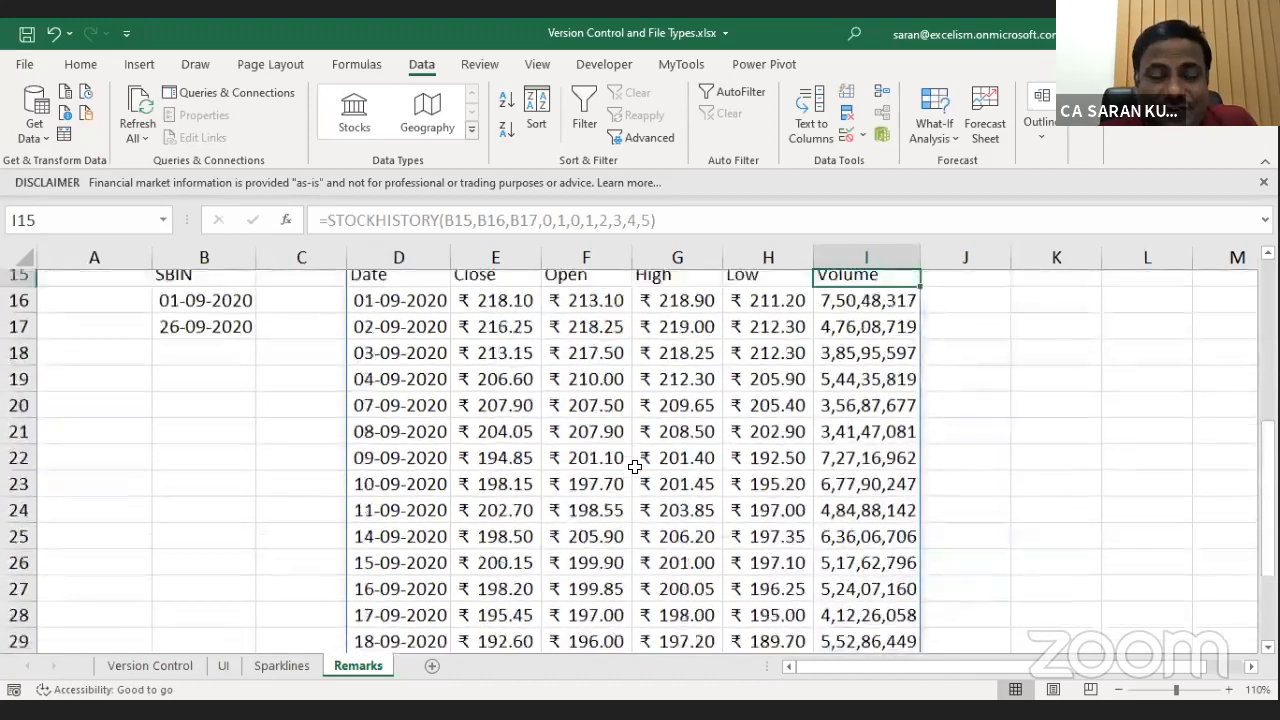
key(Left)
key(Left)
key(Left)
key(Left)
key(Left)
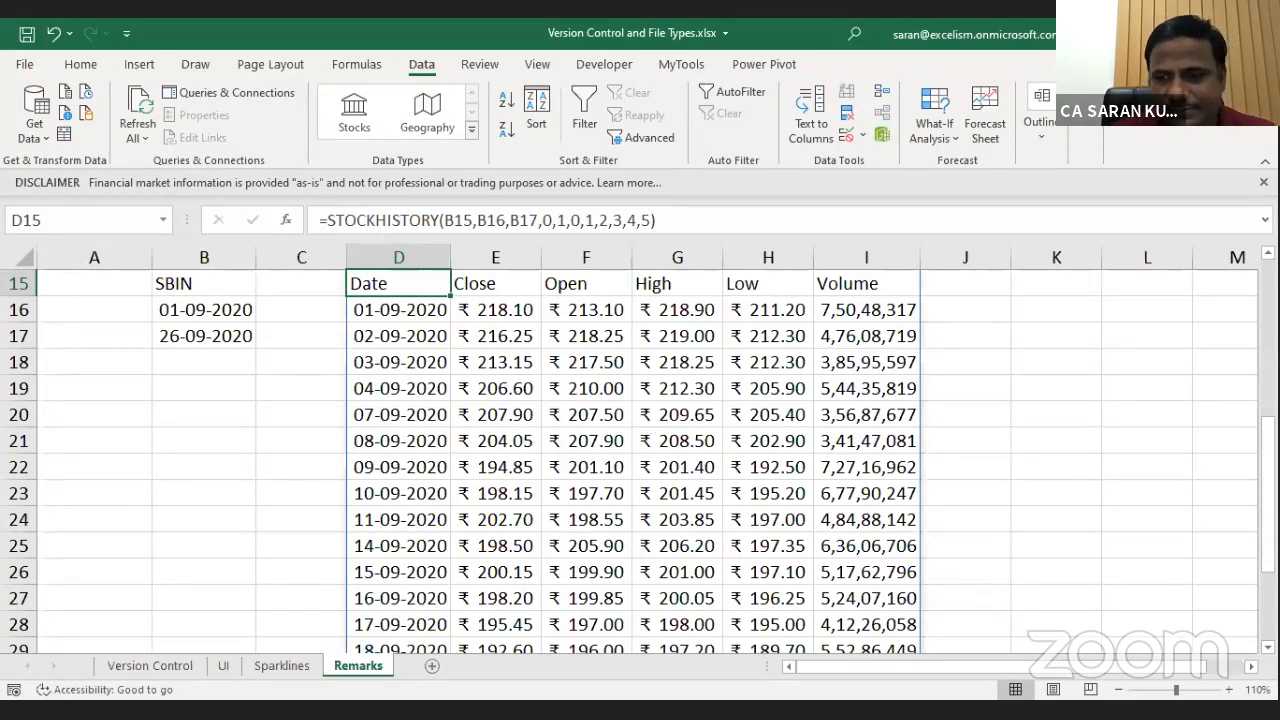
key(alt+Tab)
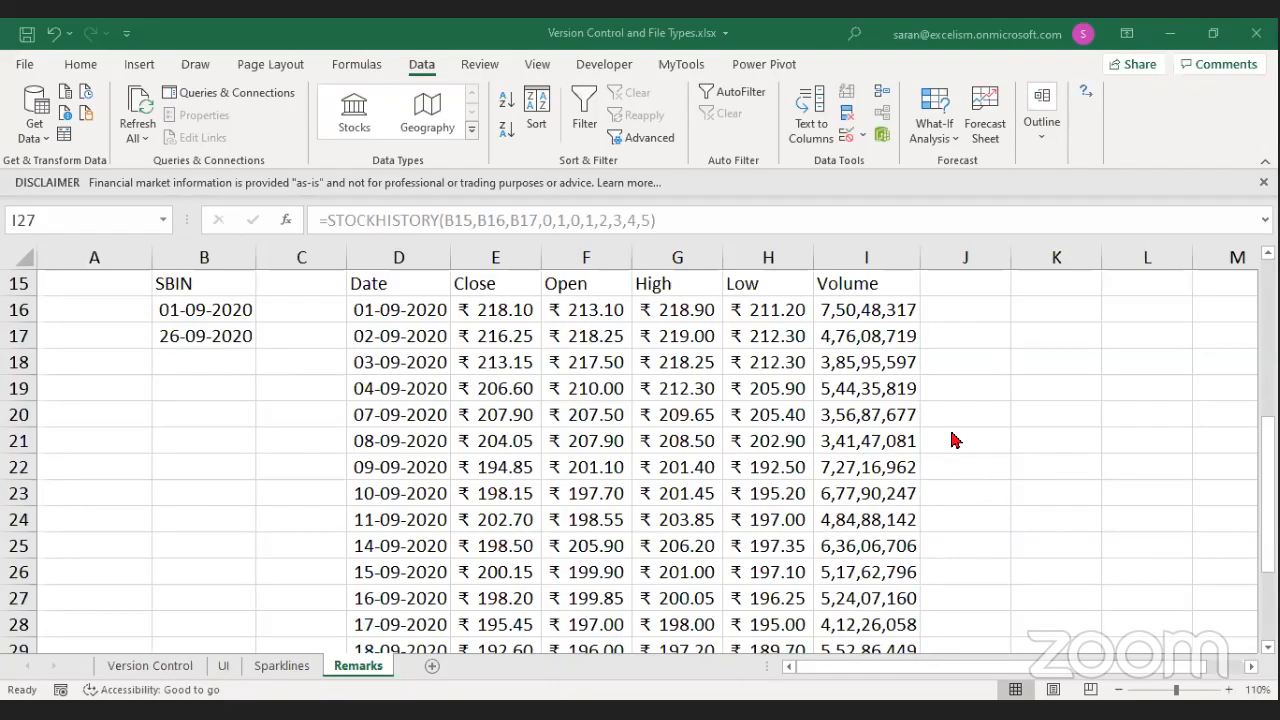
click(408, 286)
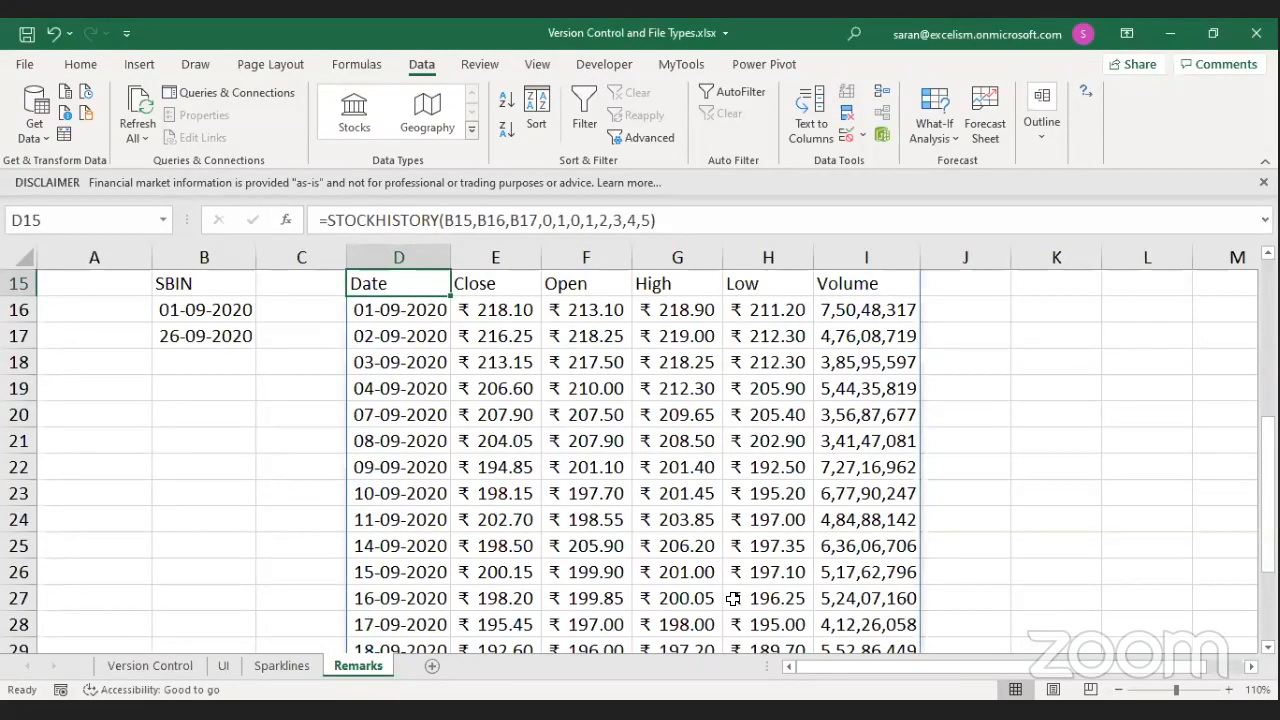
key(ctrl+alt+g)
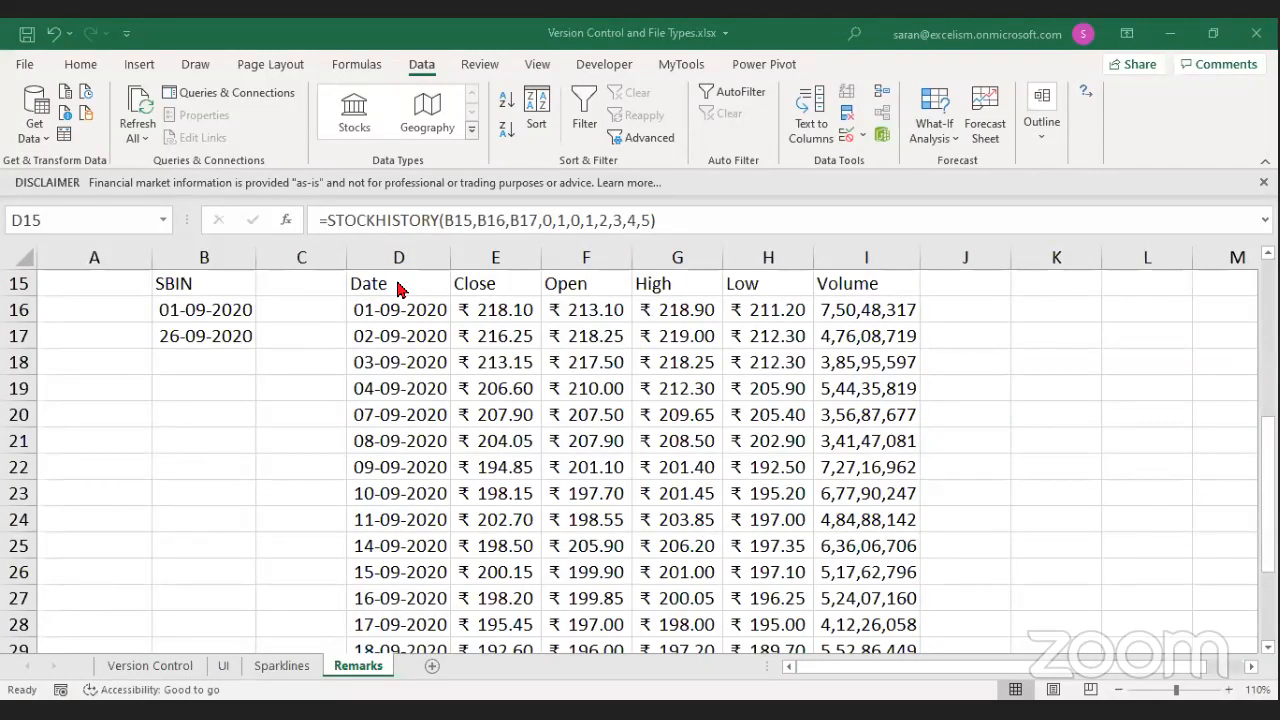
click(399, 286)
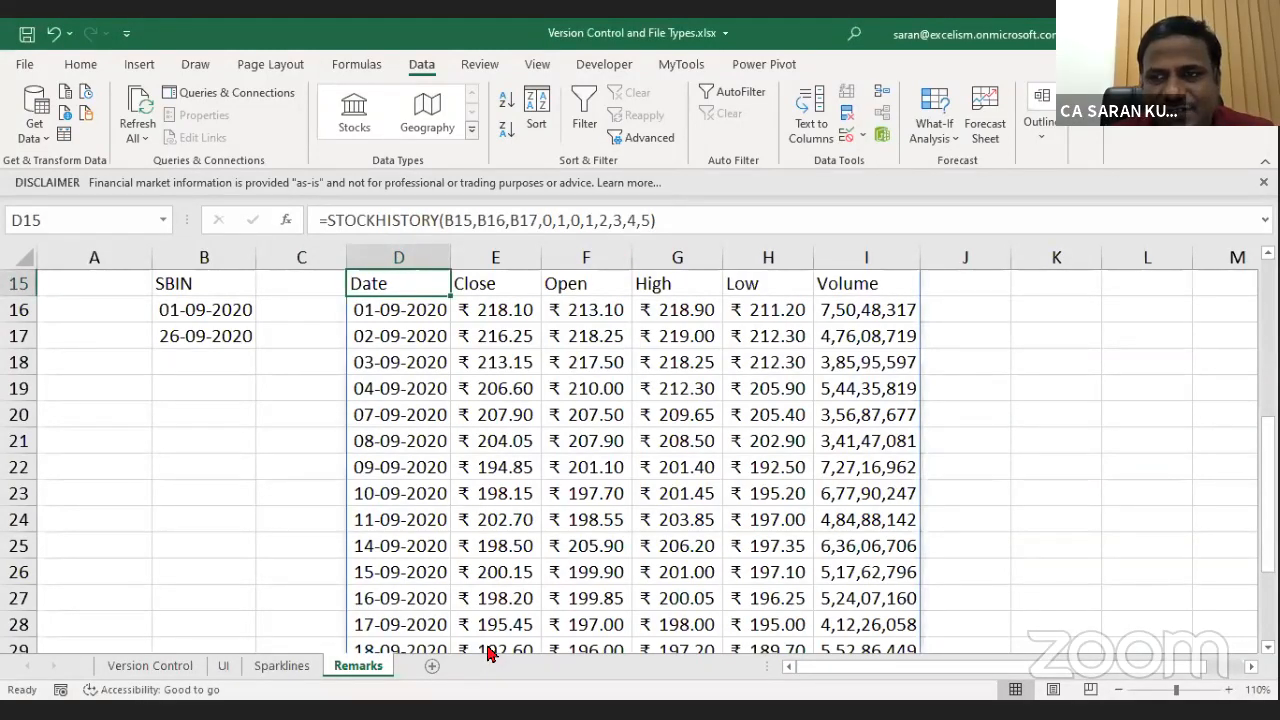
click(243, 514)
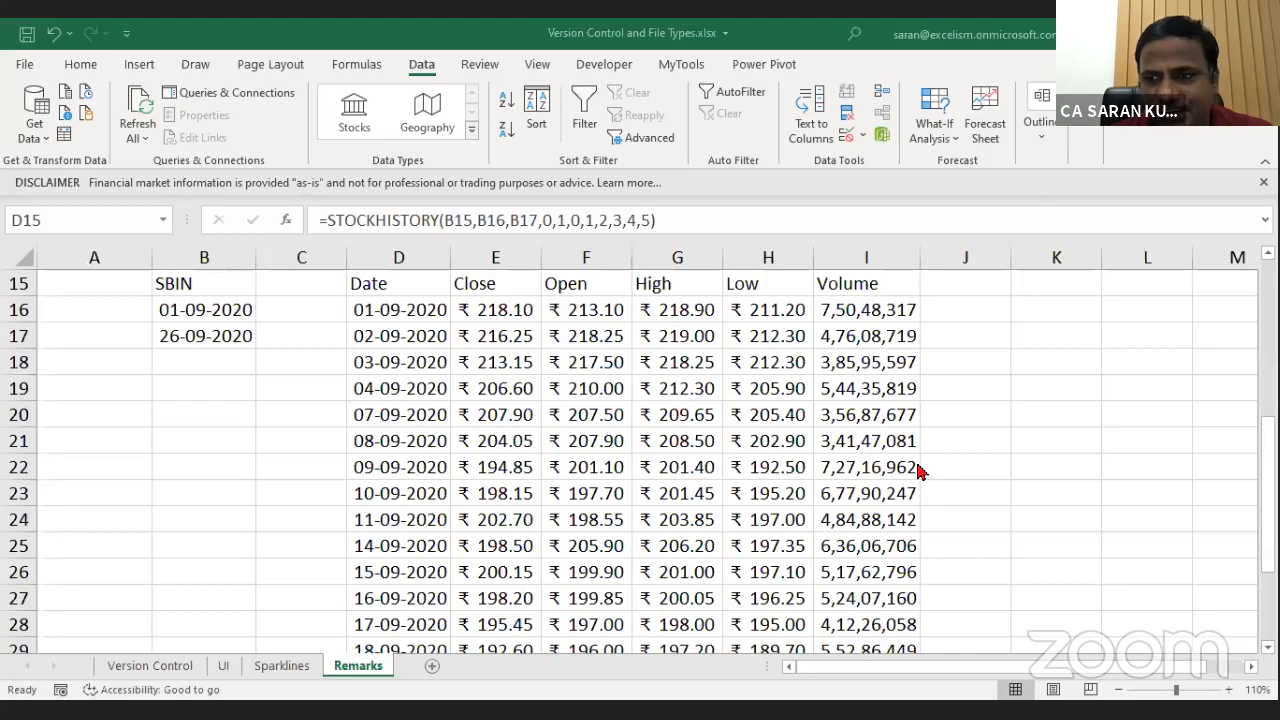
key(Escape)
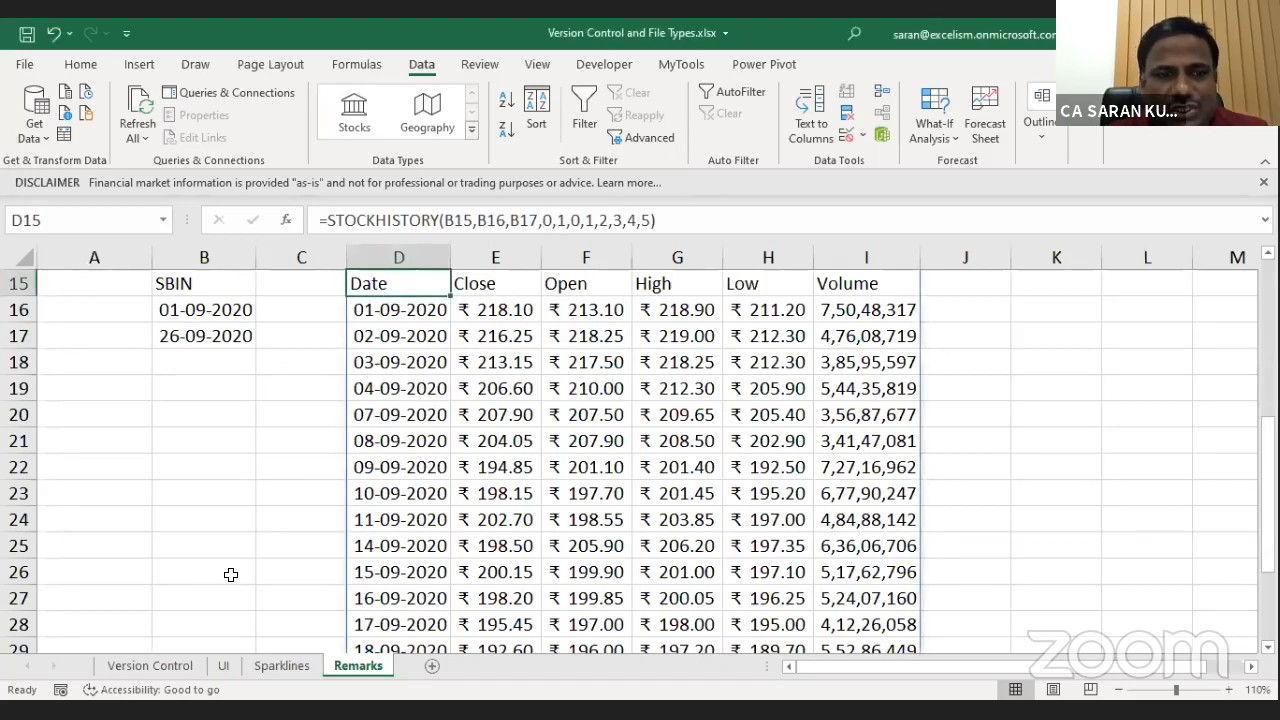
Switch to the Version Control sheet and select cell B12 below the Type entries.
click(160, 665)
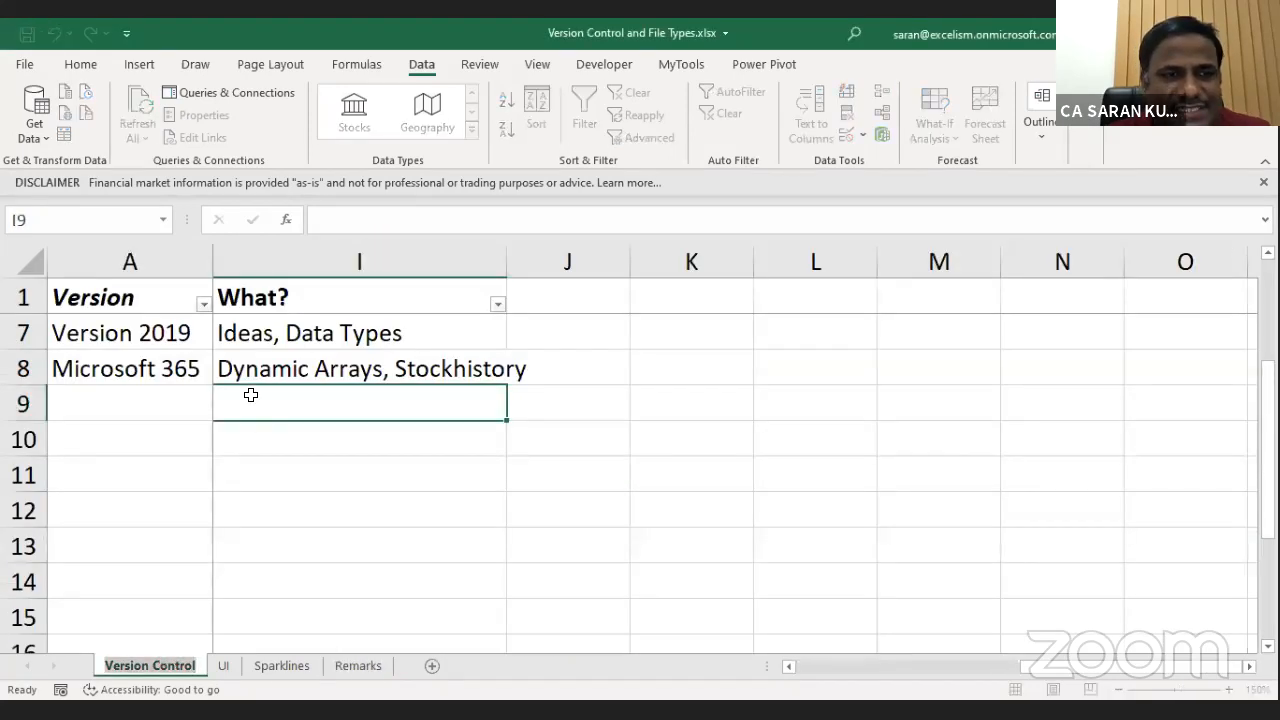
key(Up)
key(Left)
key(Left)
key(Left)
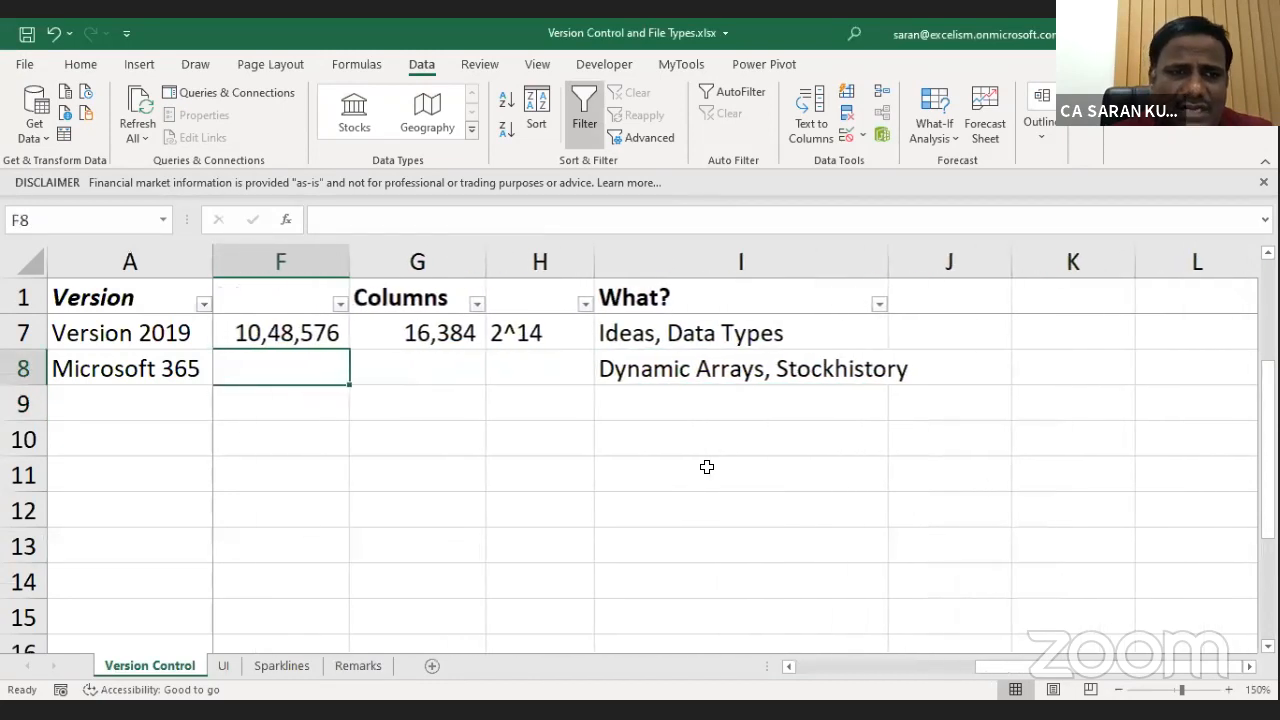
key(Left)
key(Left)
key(Left)
key(Left)
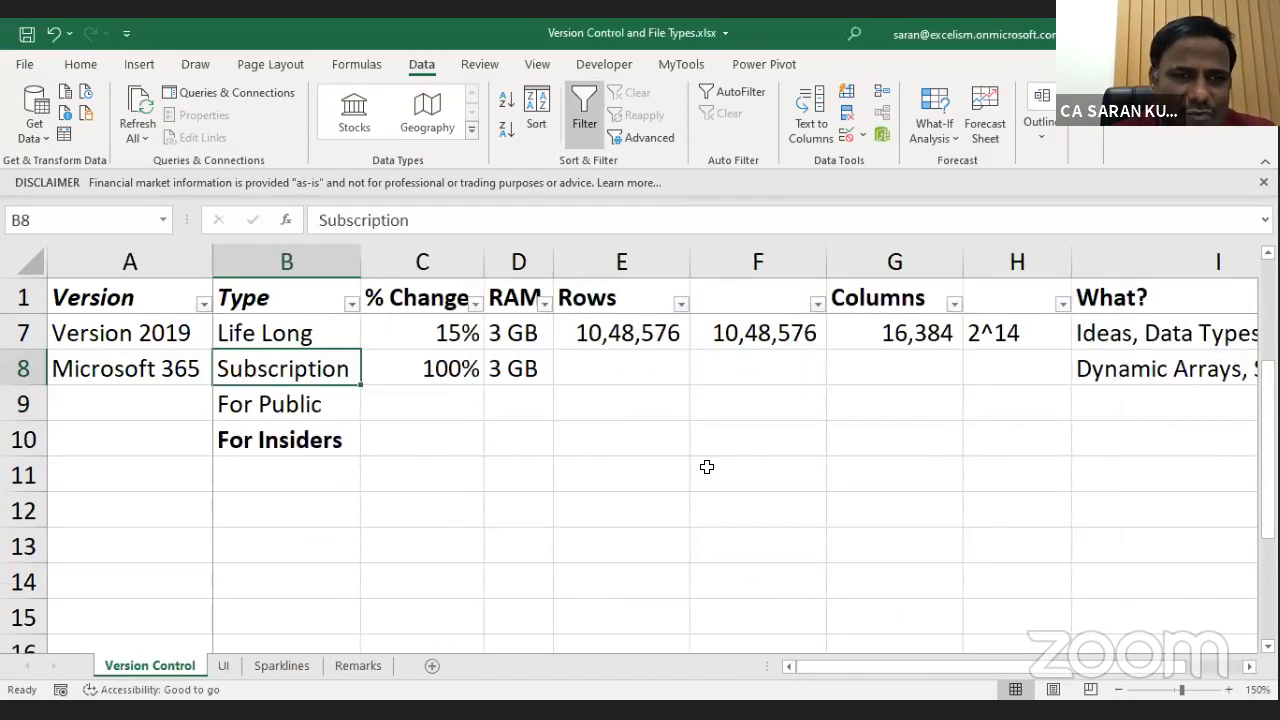
key(Down)
key(Down)
key(Down)
key(Down)
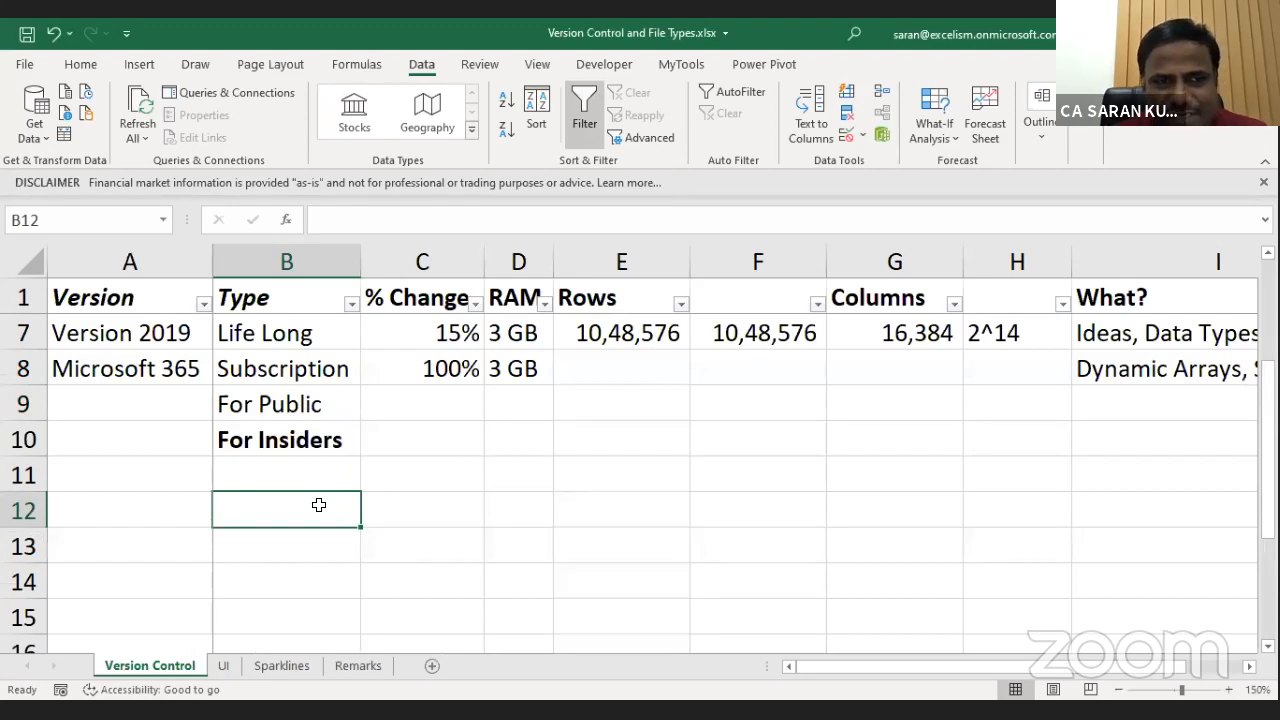
key(Left)
key(Right)
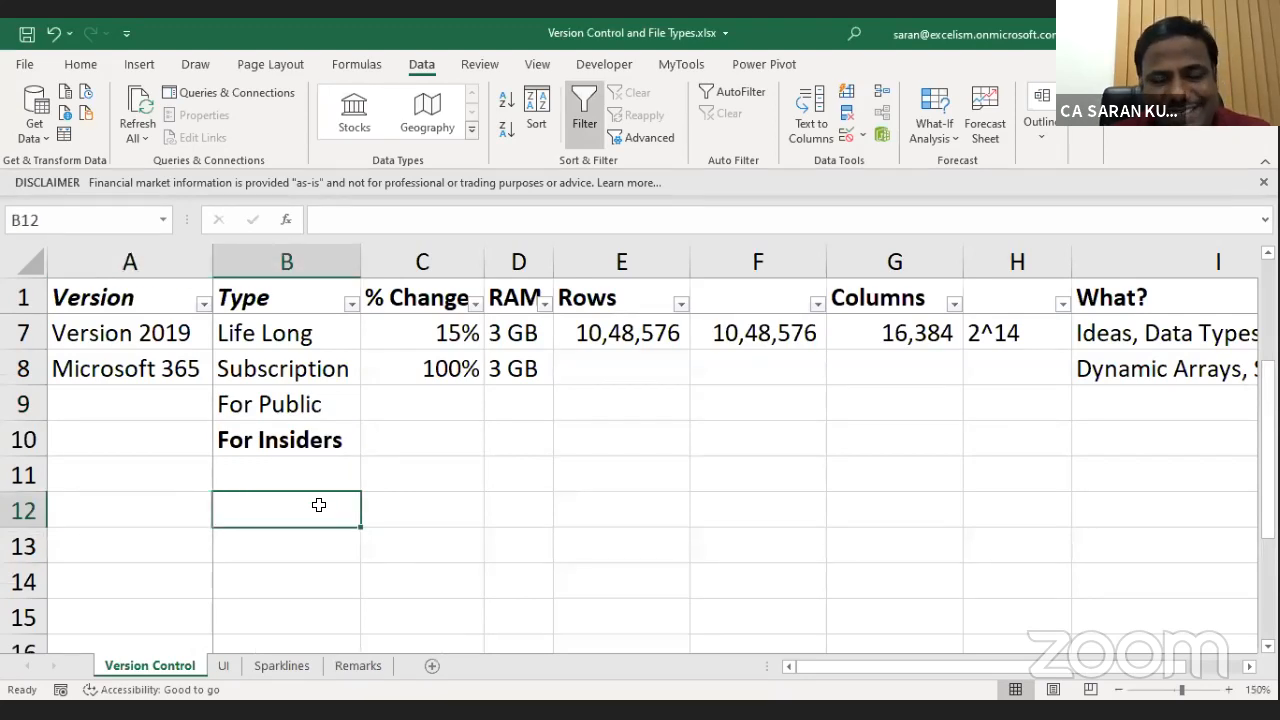
key(Up)
key(Up)
key(Up)
key(Up)
key(Up)
key(Down)
key(Down)
key(Down)
key(Down)
key(Down)
key(Down)
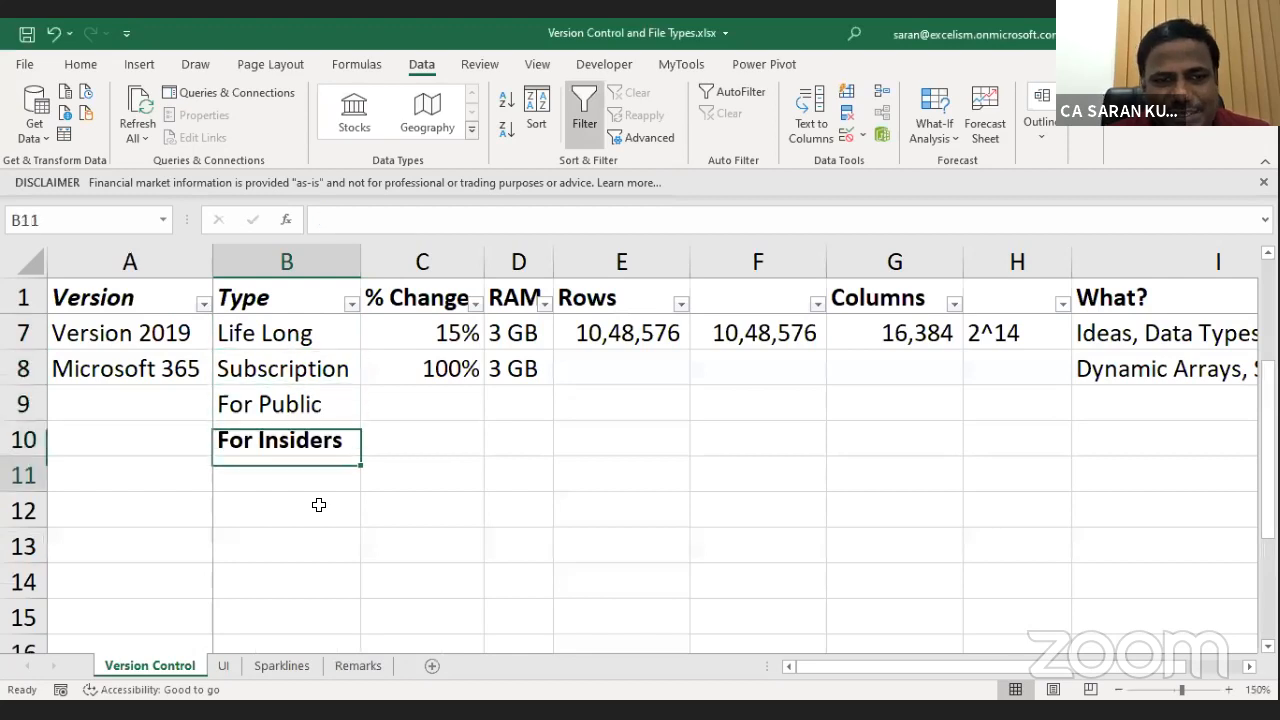
key(Up)
Enter 5 Users in B12 and 5 Devices in C12.
text(5 Usert)
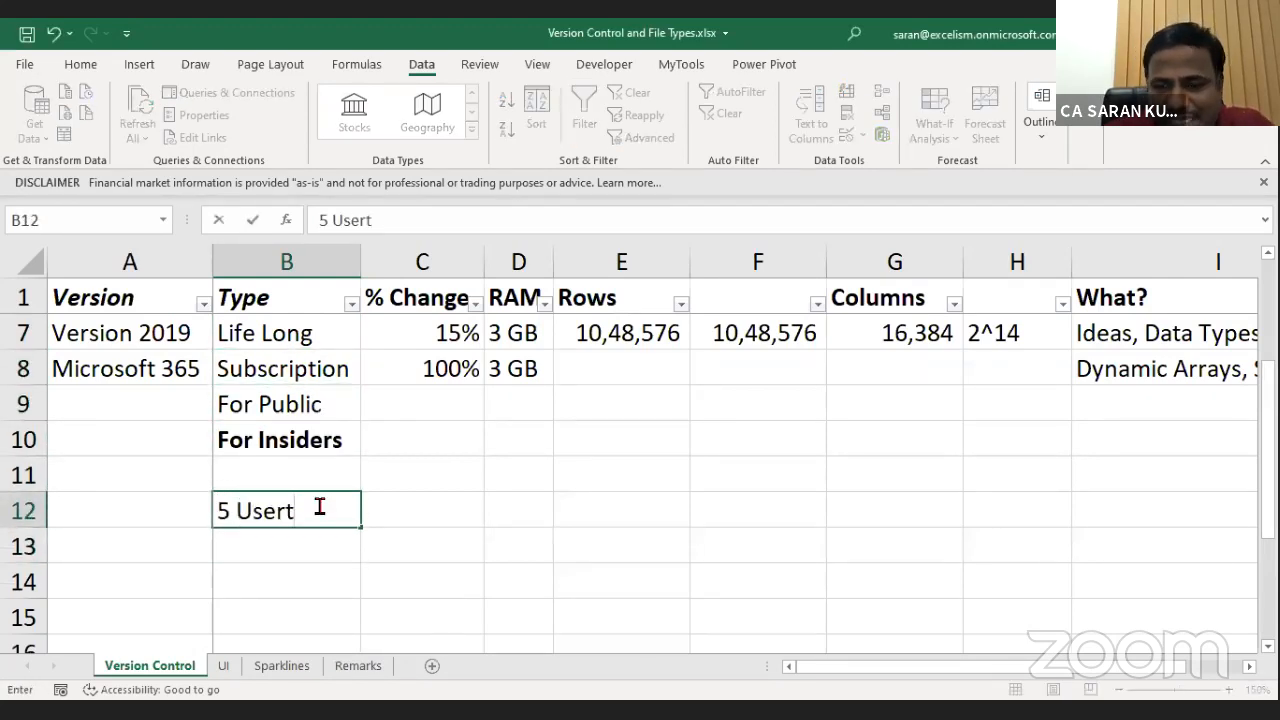
key(BackSpace)
text(sers)
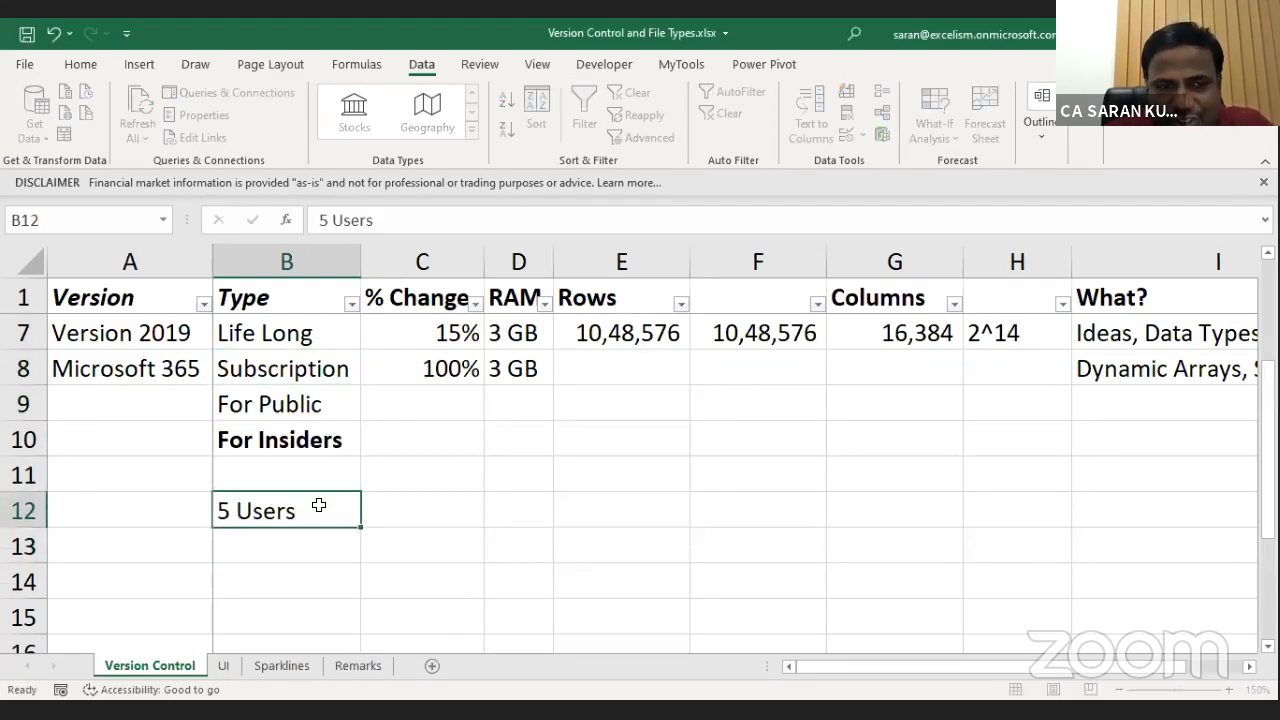
key(Tab)
text(5 )
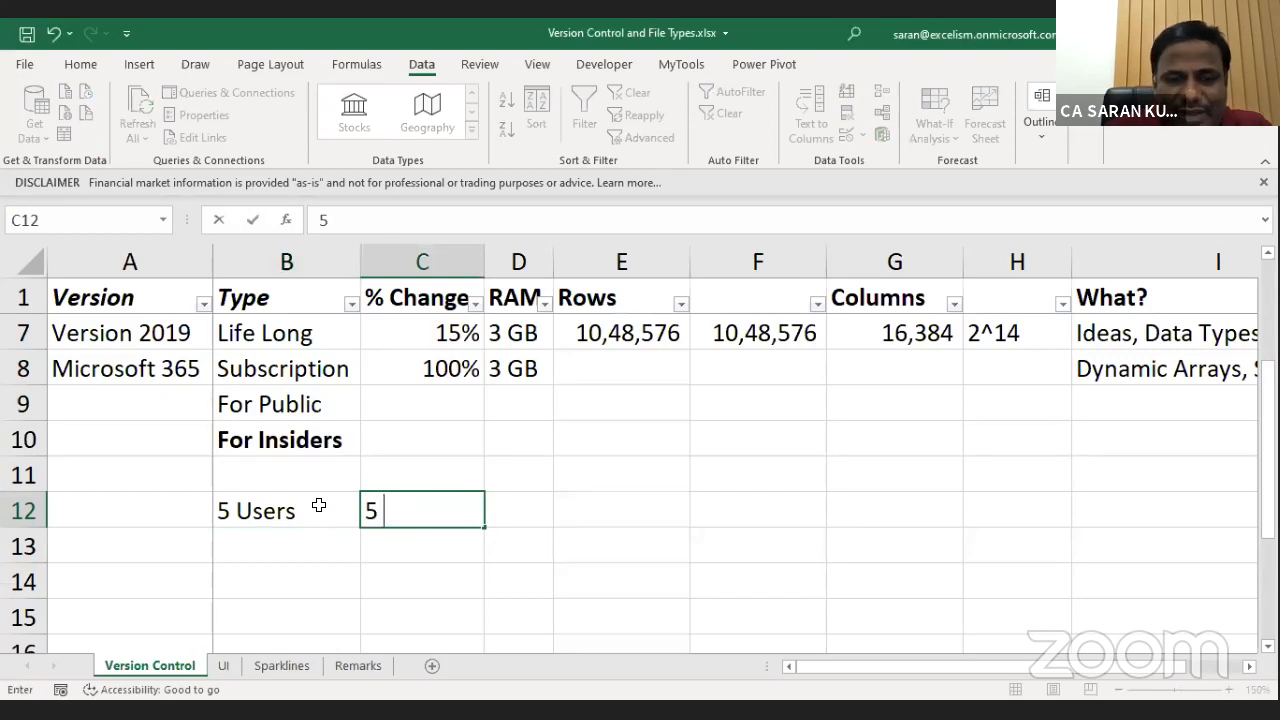
text(Devices)
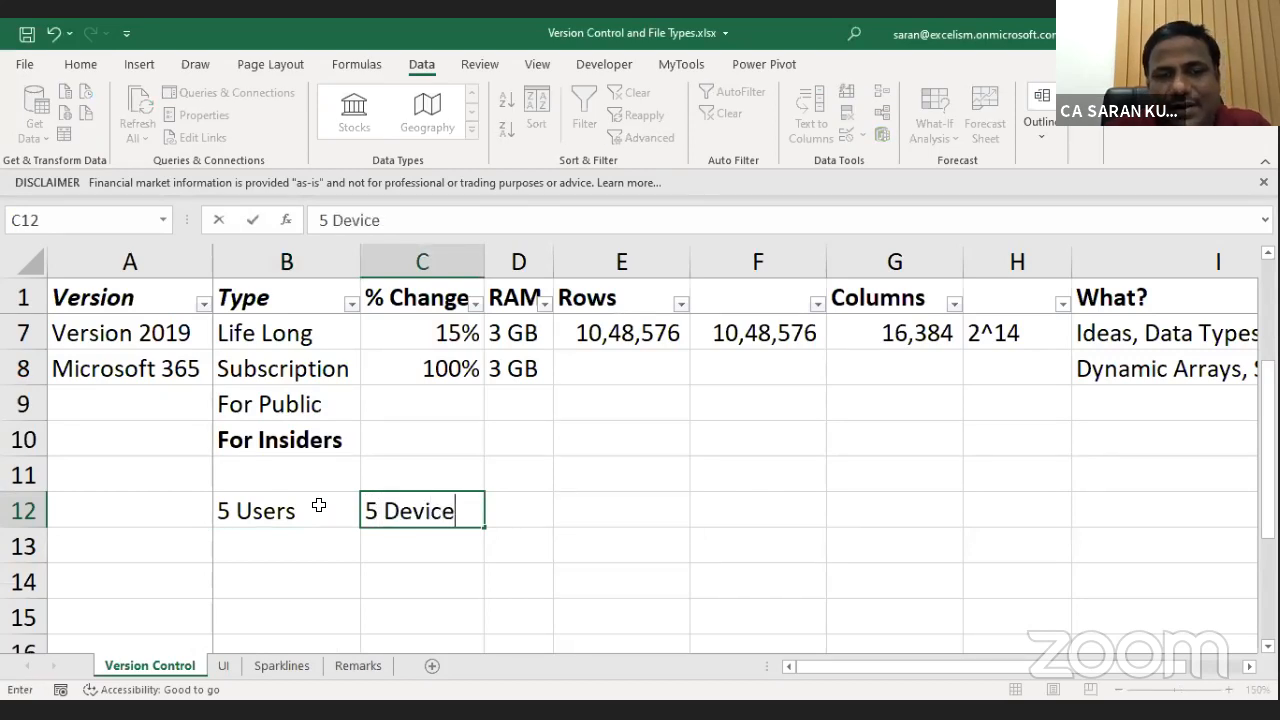
key(Return)
Start a '25 Devises' entry in D12, then cancel it.
key(Up)
key(Up)
key(Right)
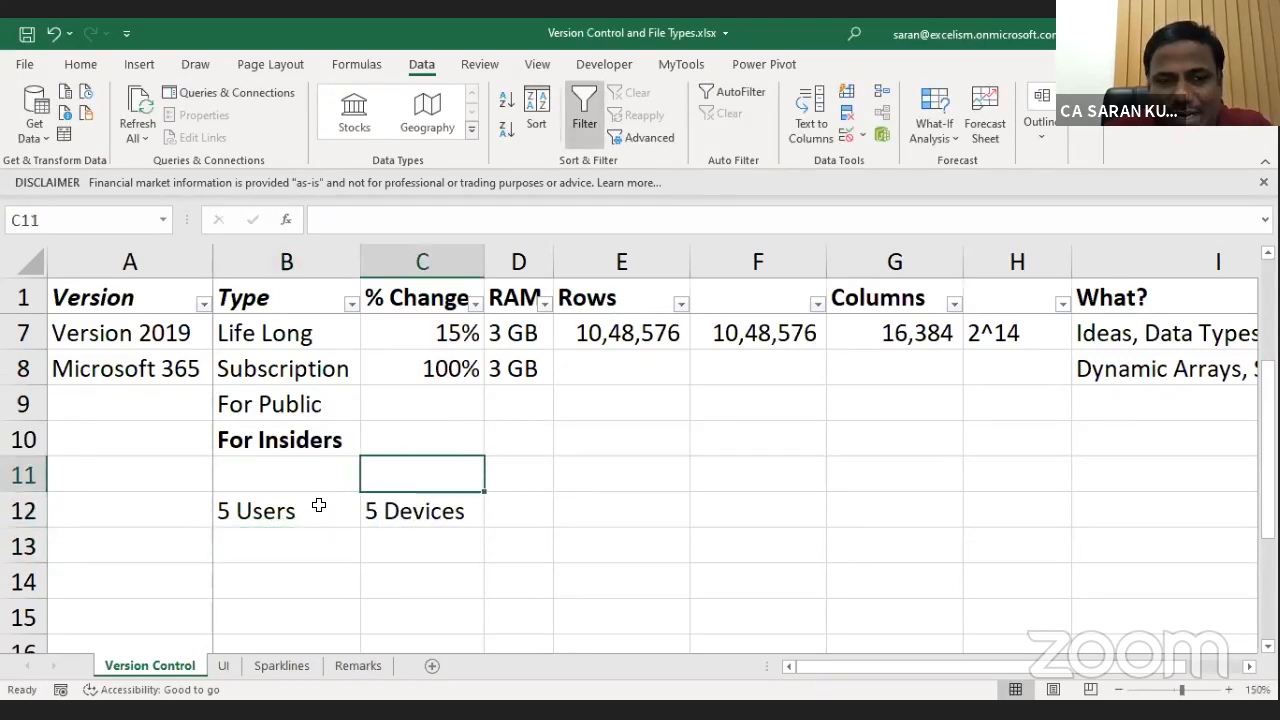
key(Down)
key(Right)
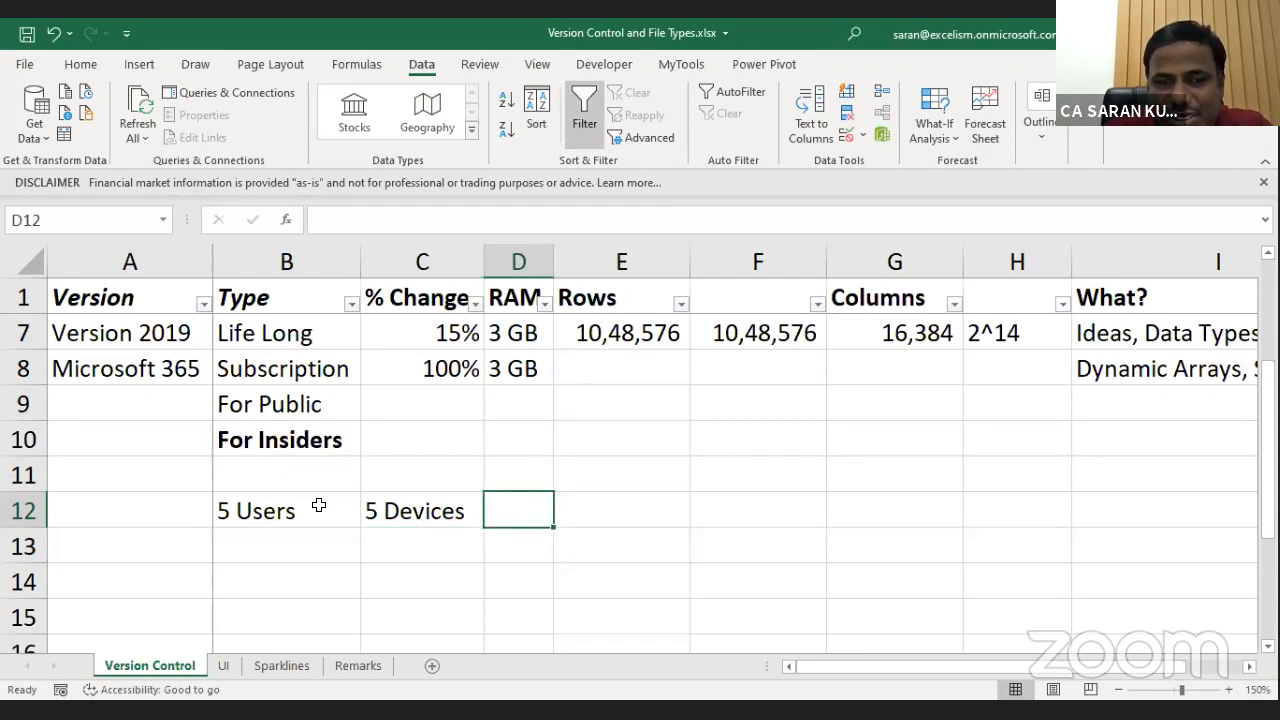
text(25)
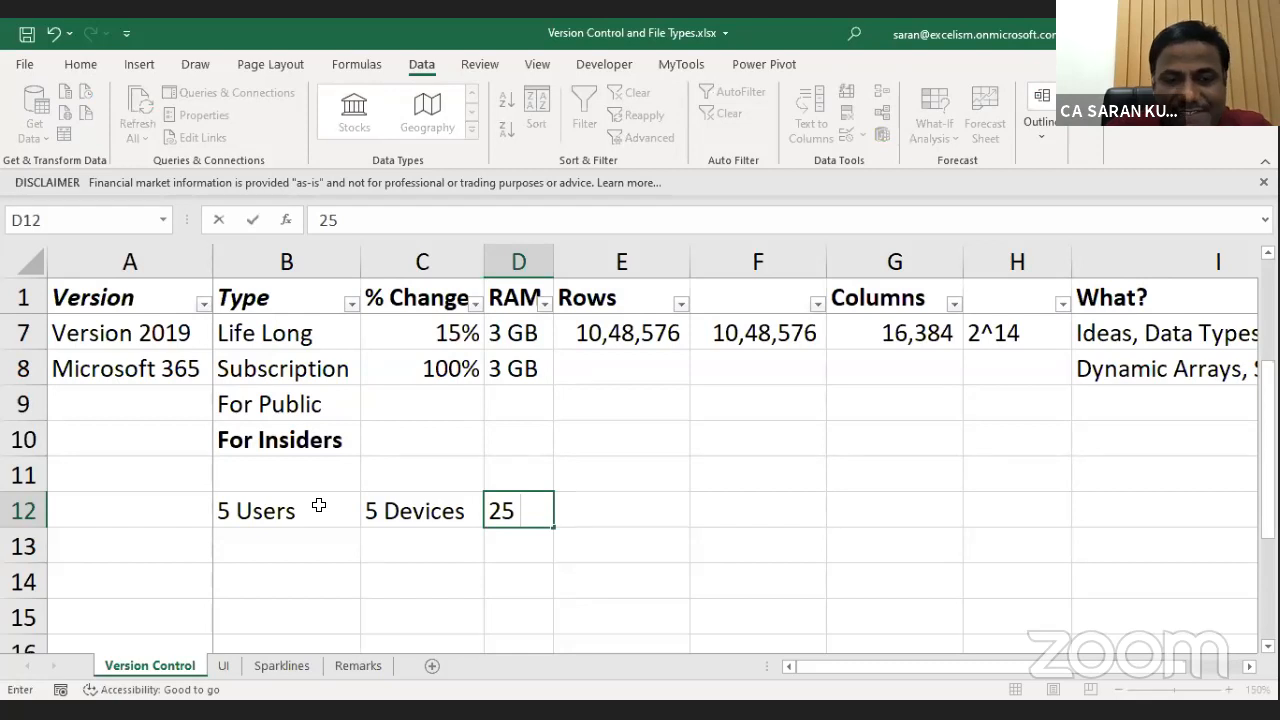
text( Devises)
key(Escape)
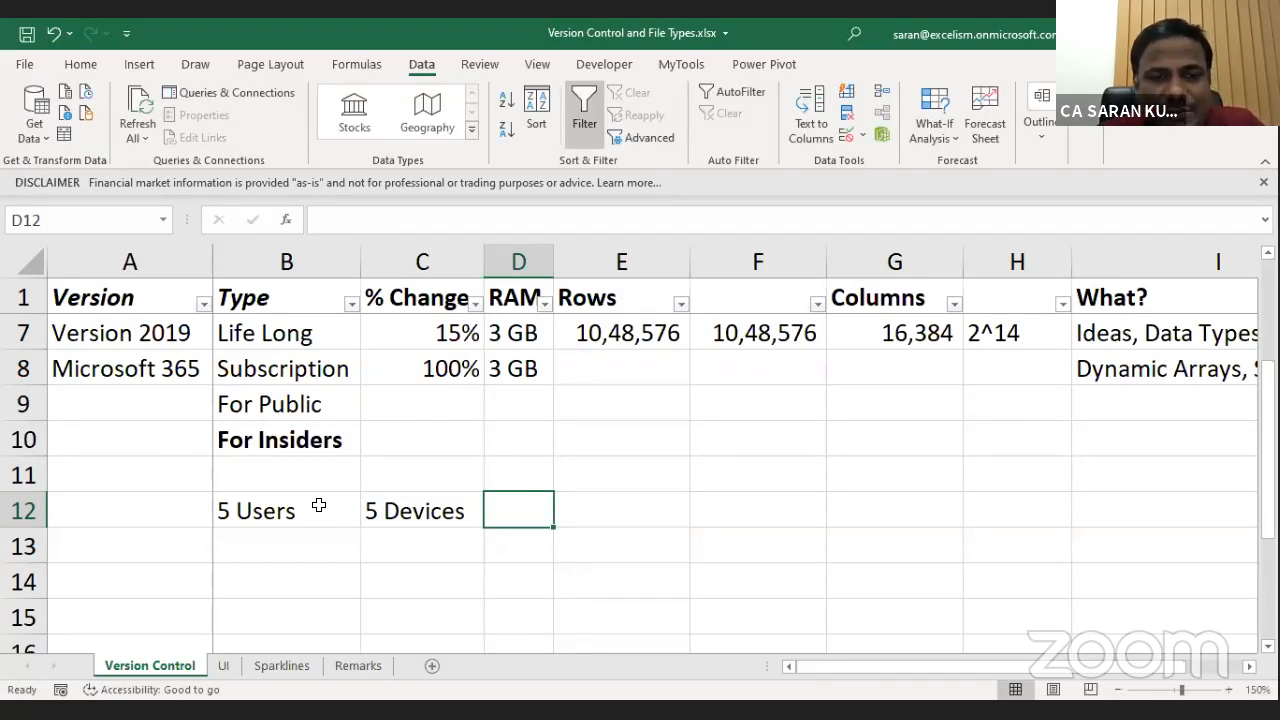
Enter 600-900 in B13, then return to the Remarks sheet at cell B24.
key(Left)
key(Left)
key(Left)
key(Right)
key(Right)
key(Left)
key(Down)
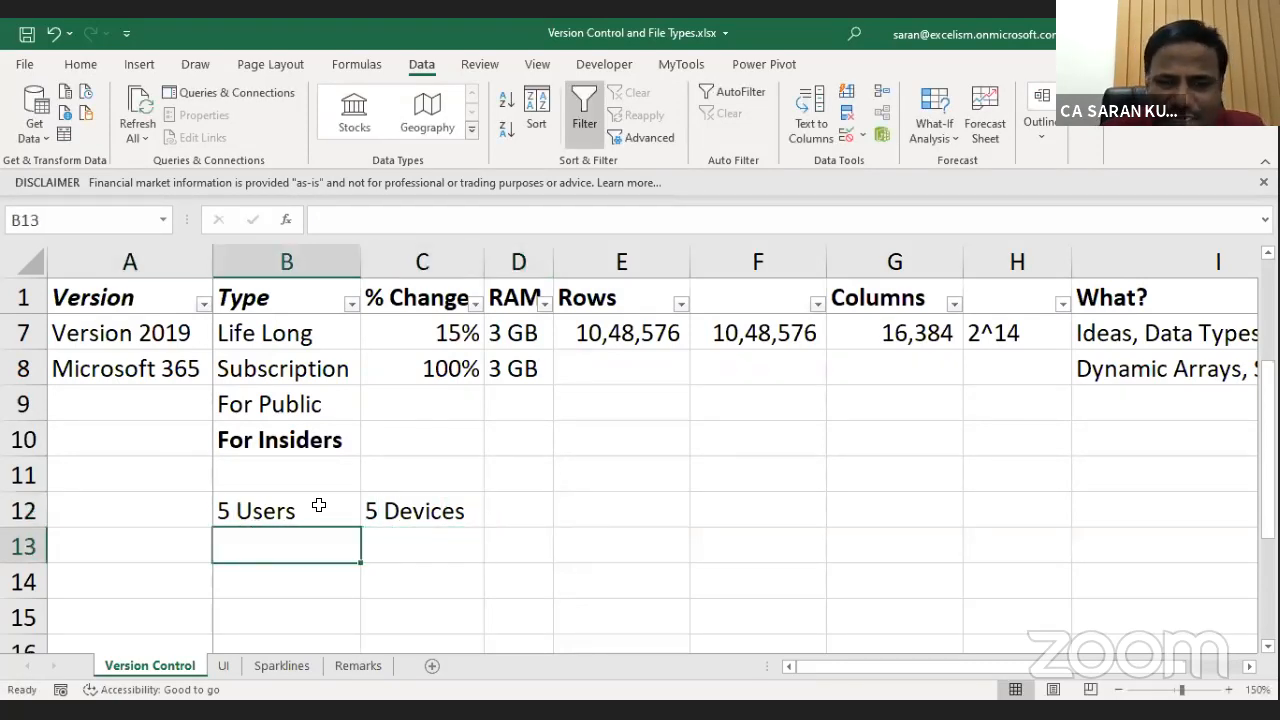
text(600-)
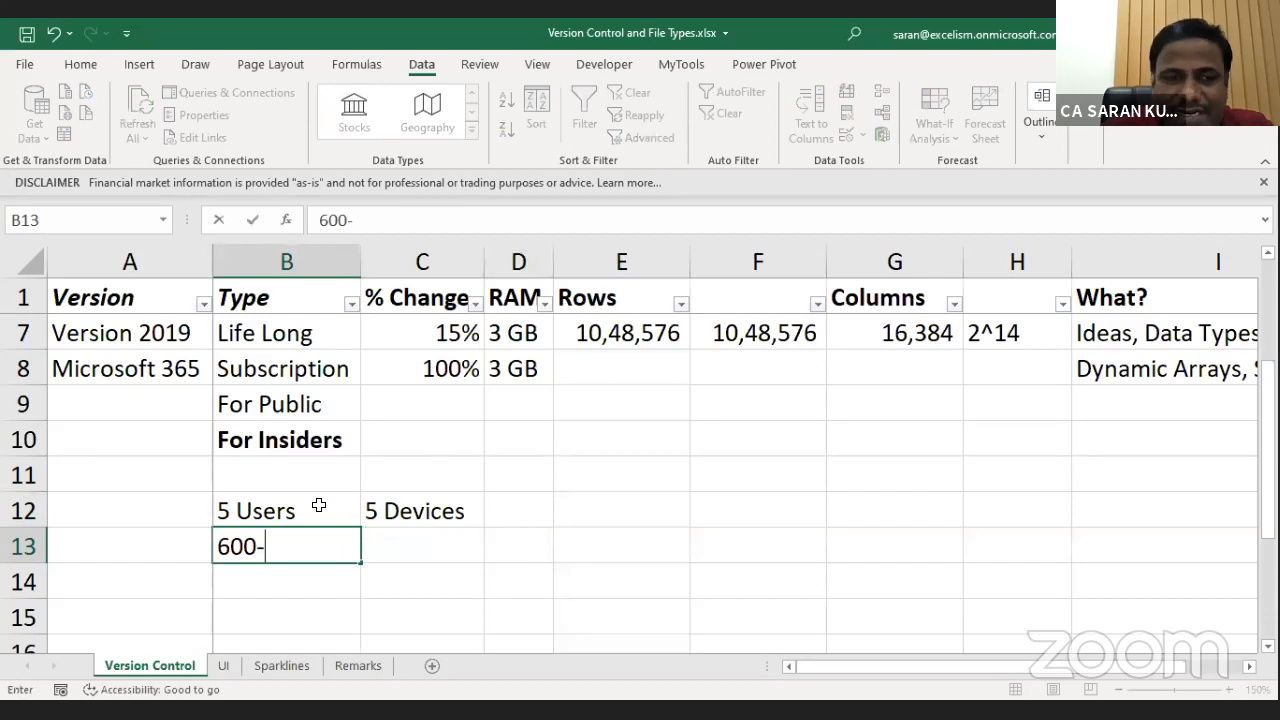
text(900)
key(Return)
key(Up)
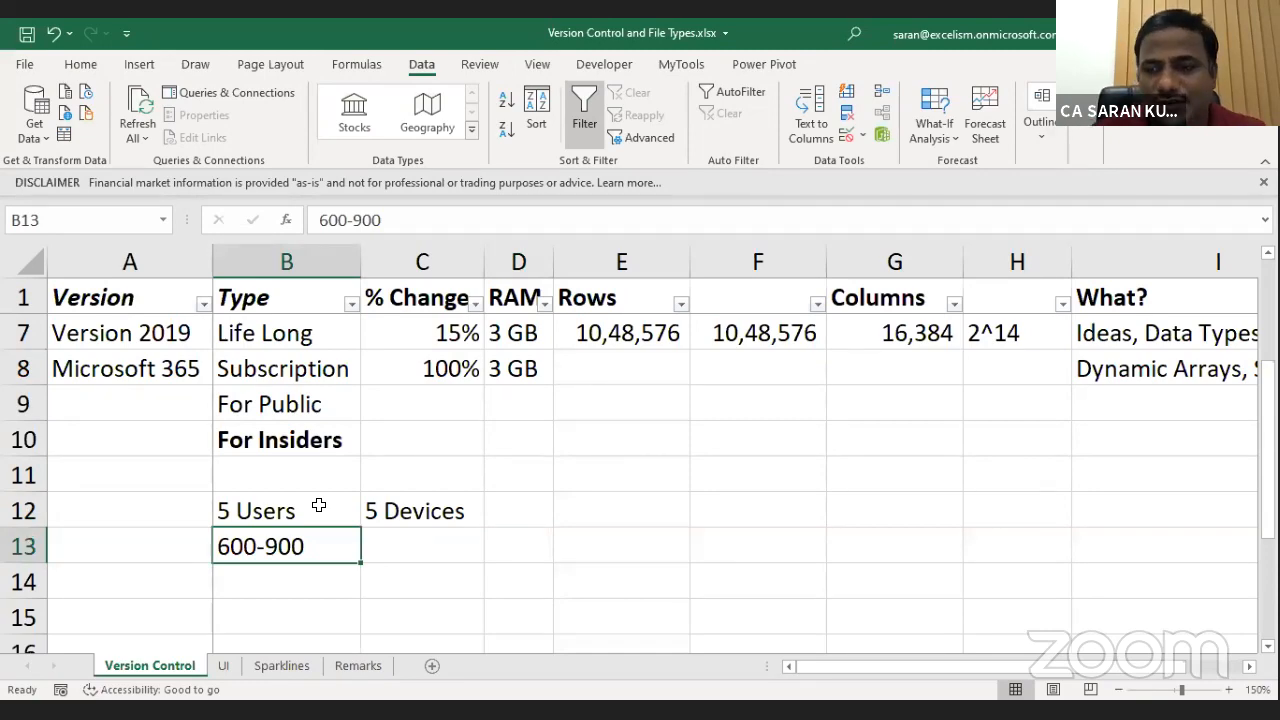
click(358, 665)
click(232, 517)
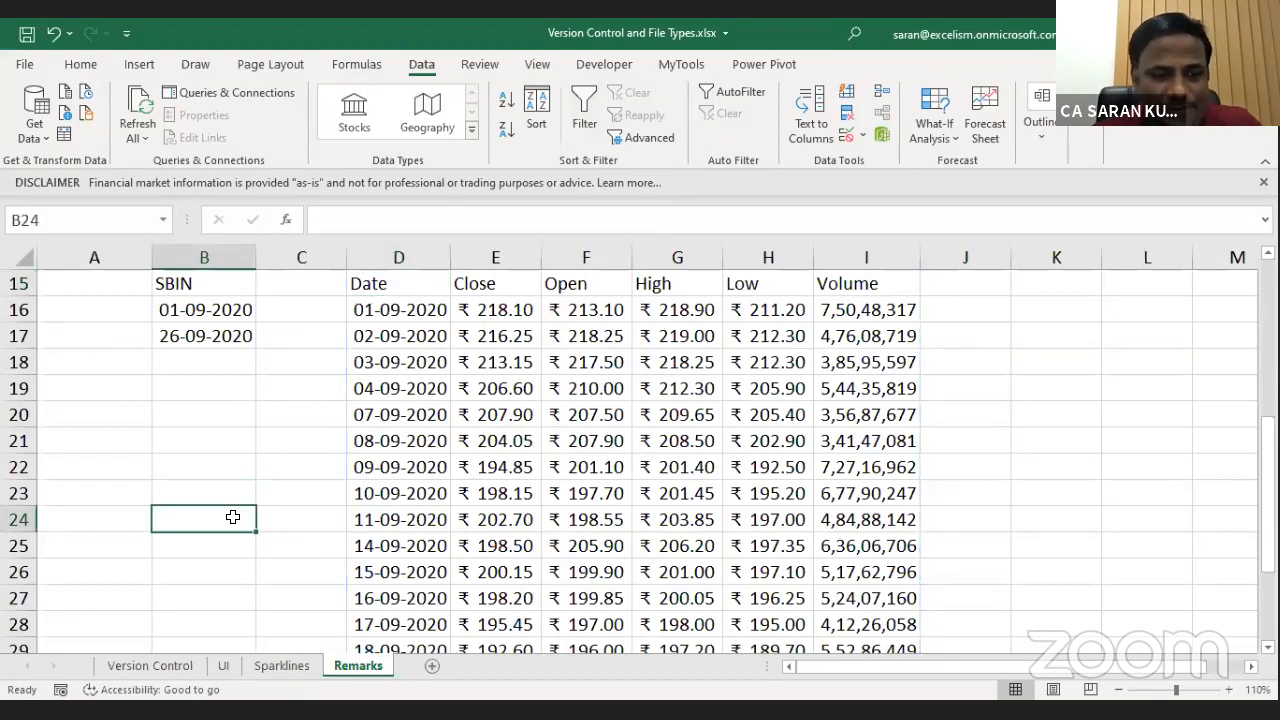
Insert a new worksheet after Remarks and rename it 'File Types'.
click(433, 666)
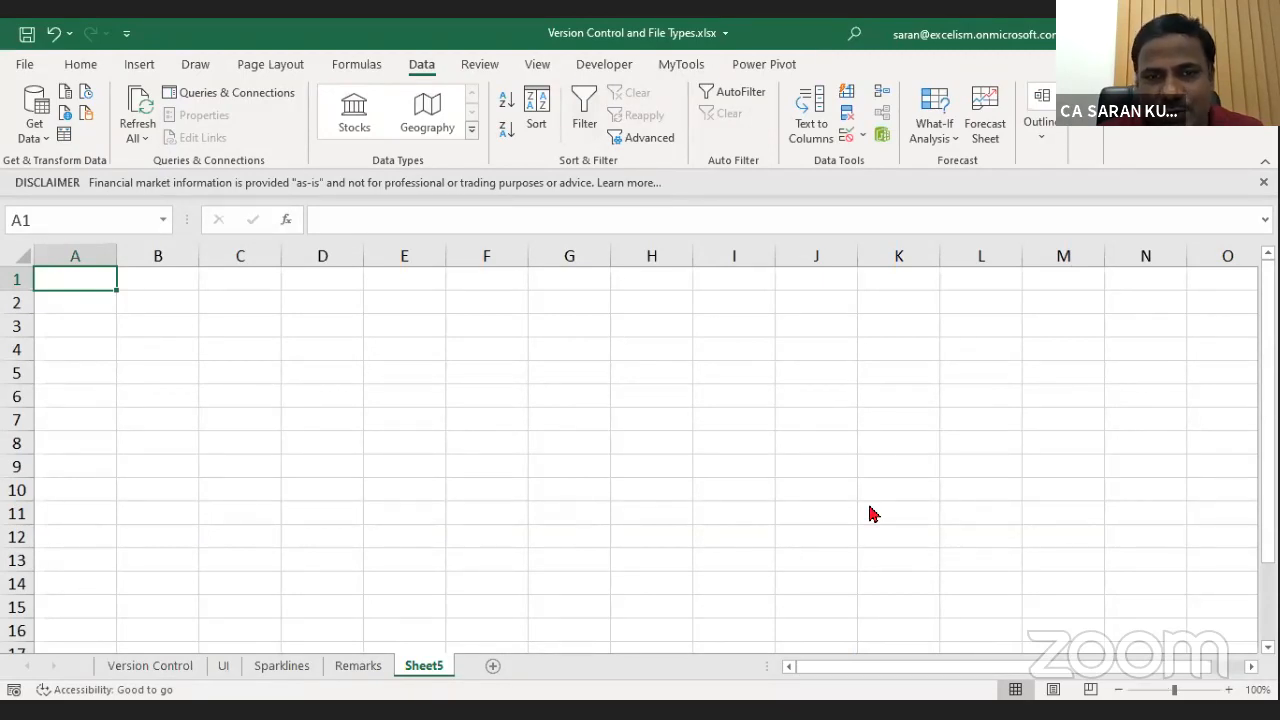
double_click(423, 666)
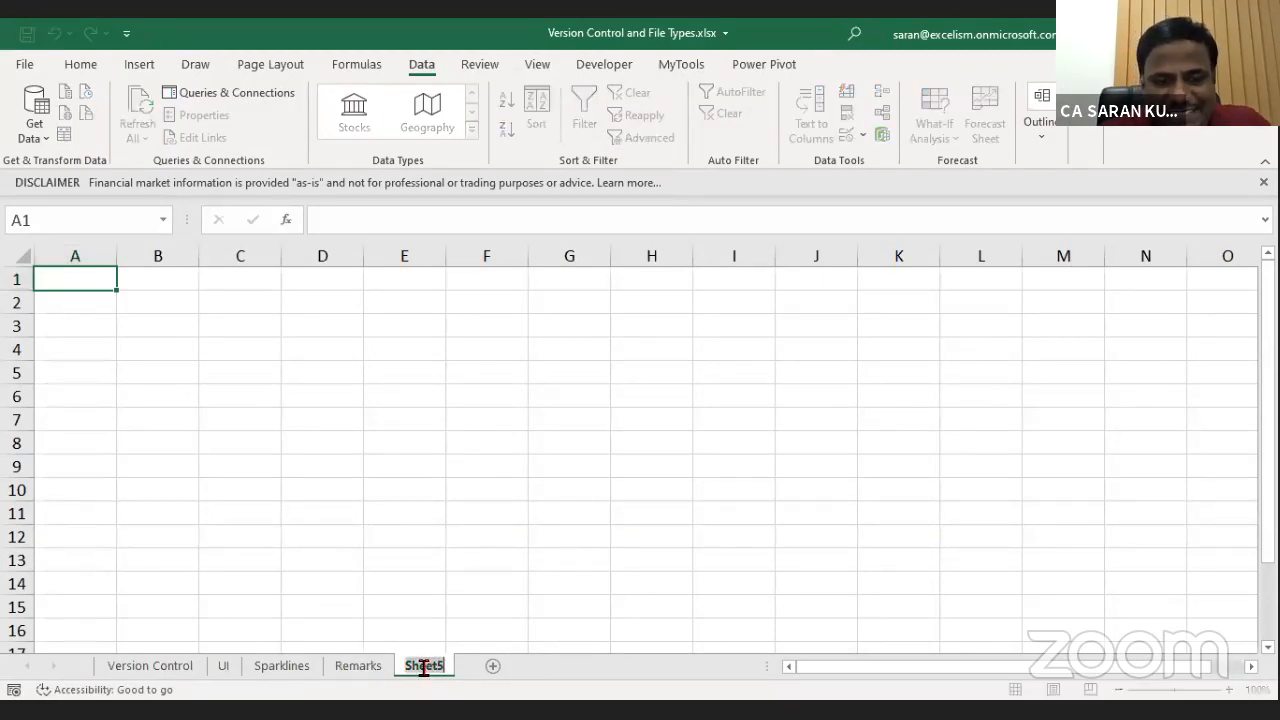
text(File Types)
key(Return)
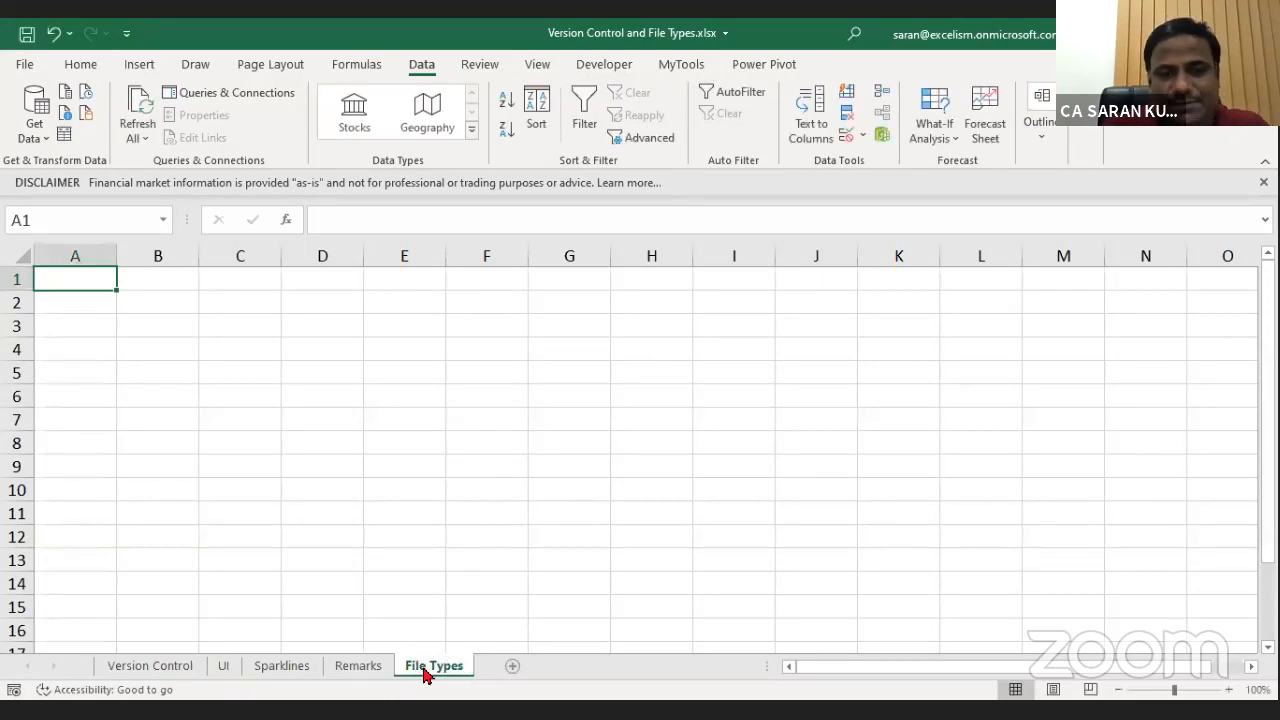
Zoom in on the File Types sheet with the status-bar zoom control.
click(1229, 689)
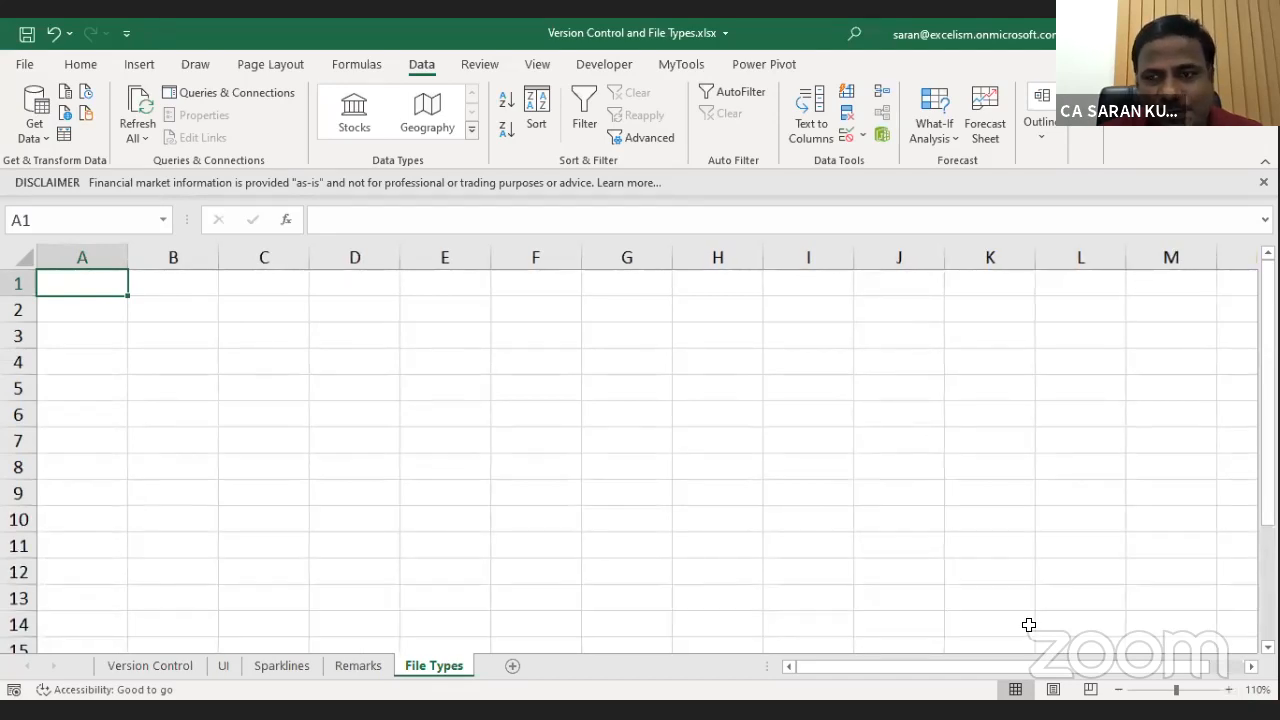
click(1229, 689)
click(1229, 689)
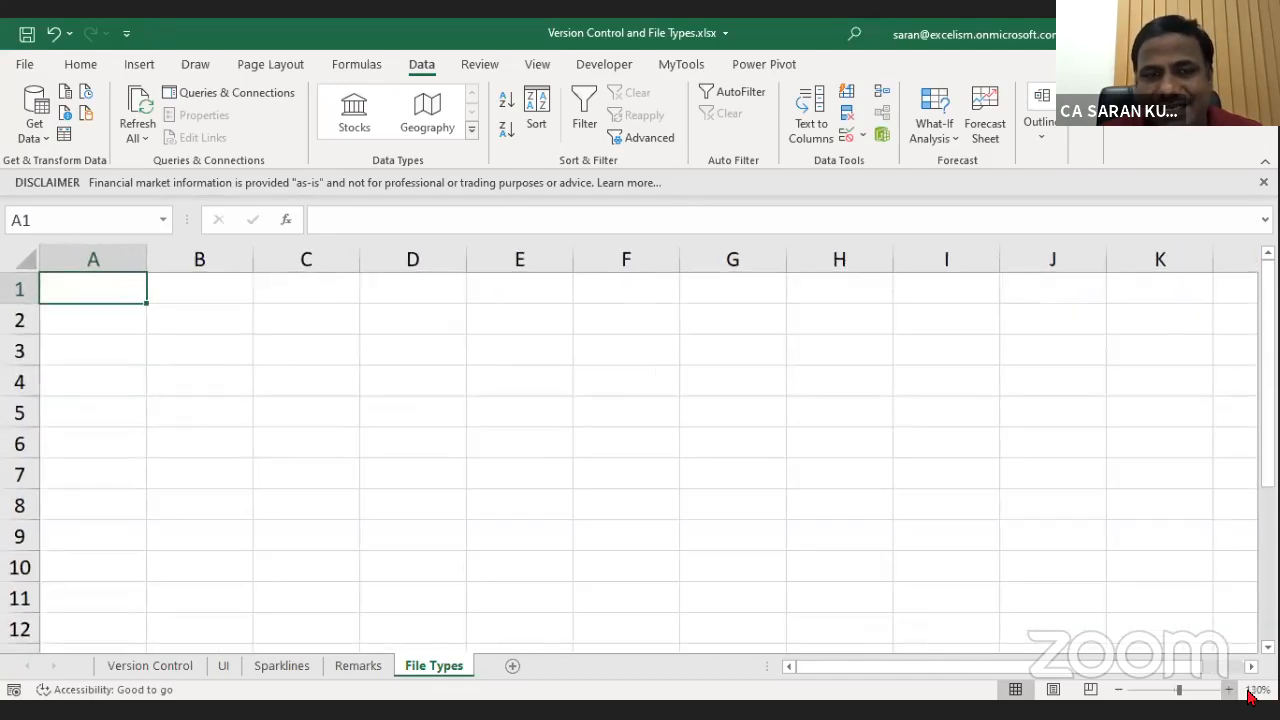
click(1229, 689)
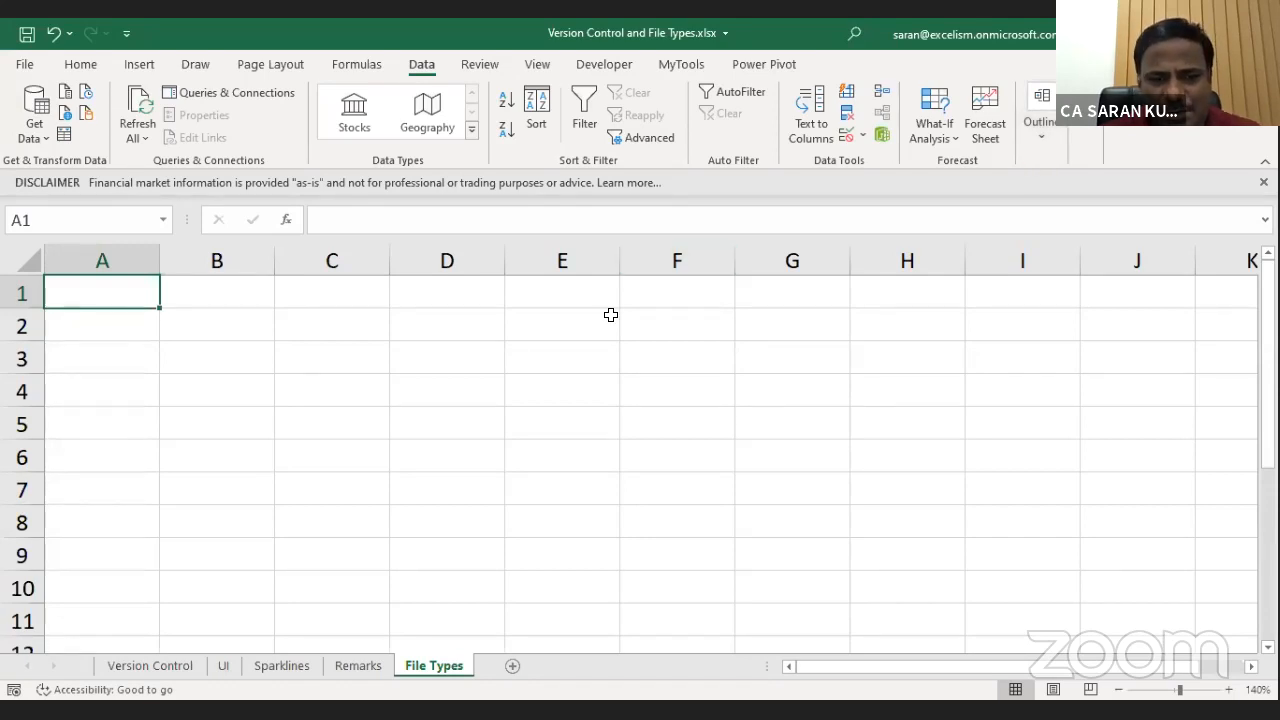
click(1229, 689)
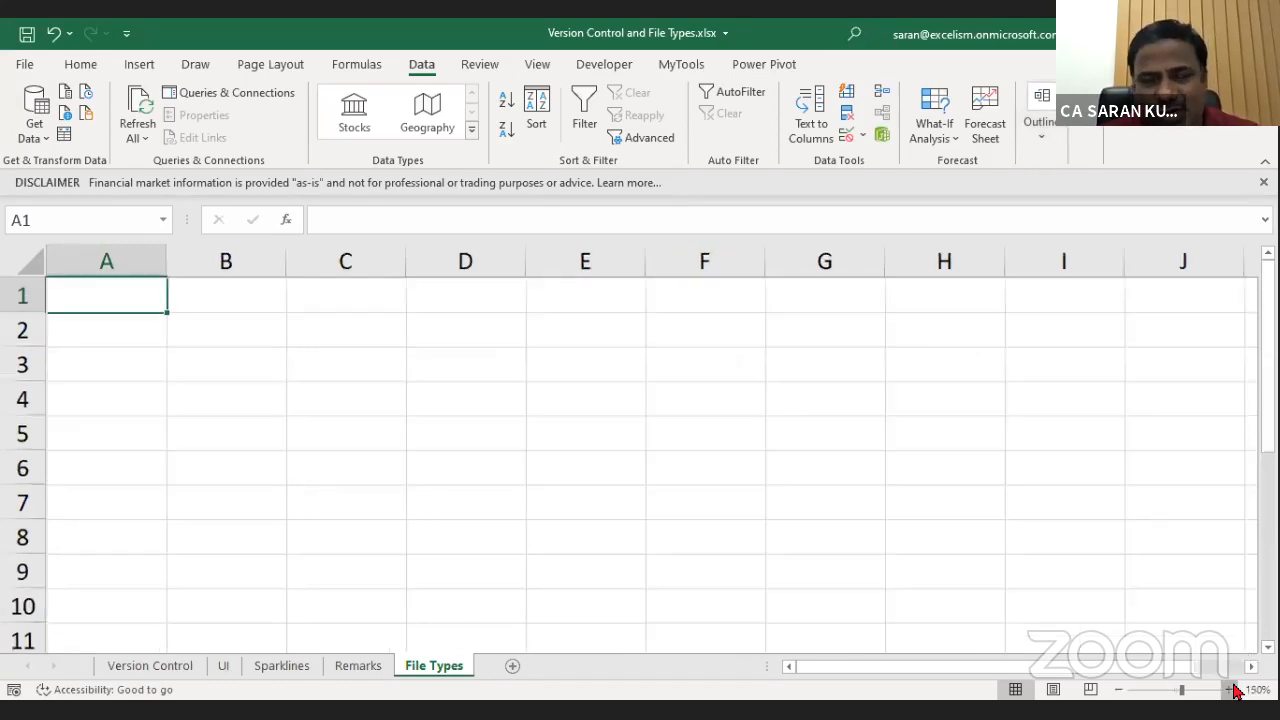
click(1229, 689)
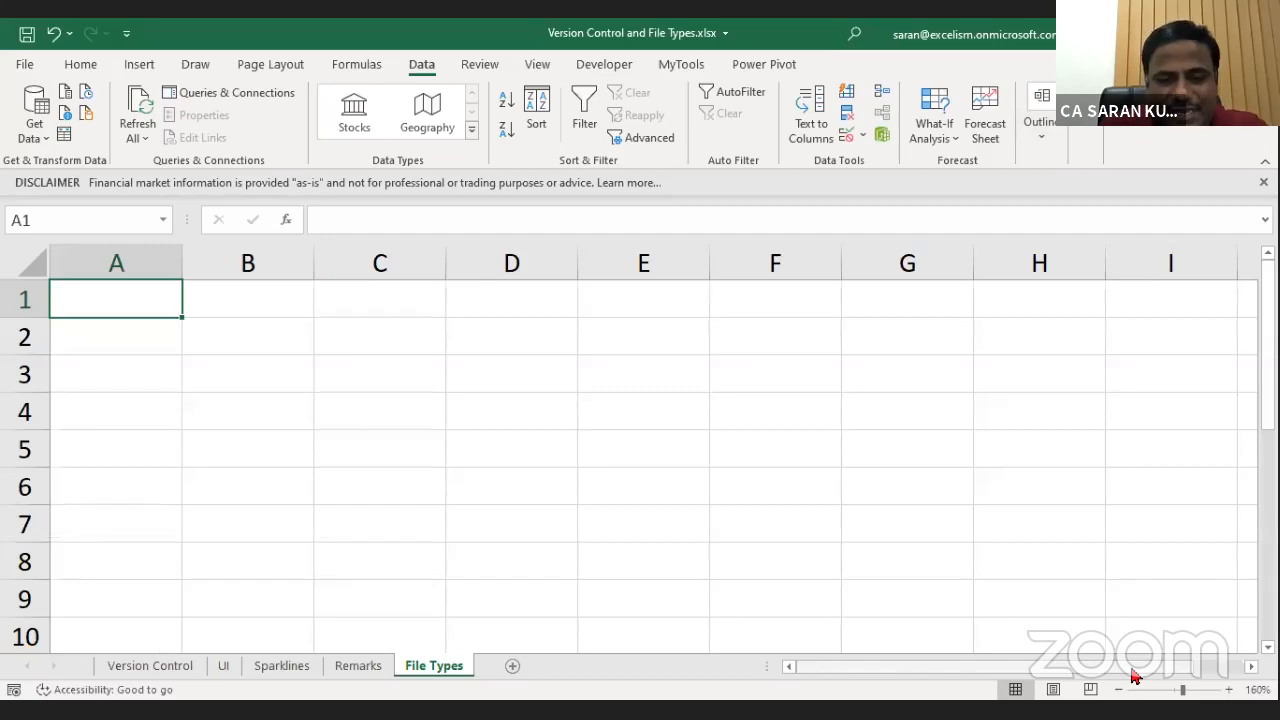
Type 'Microsoft Excel Backend Format is xml' into A1, correcting typos along the way.
text(File)
key(BackSpace)
key(BackSpace)
key(BackSpace)
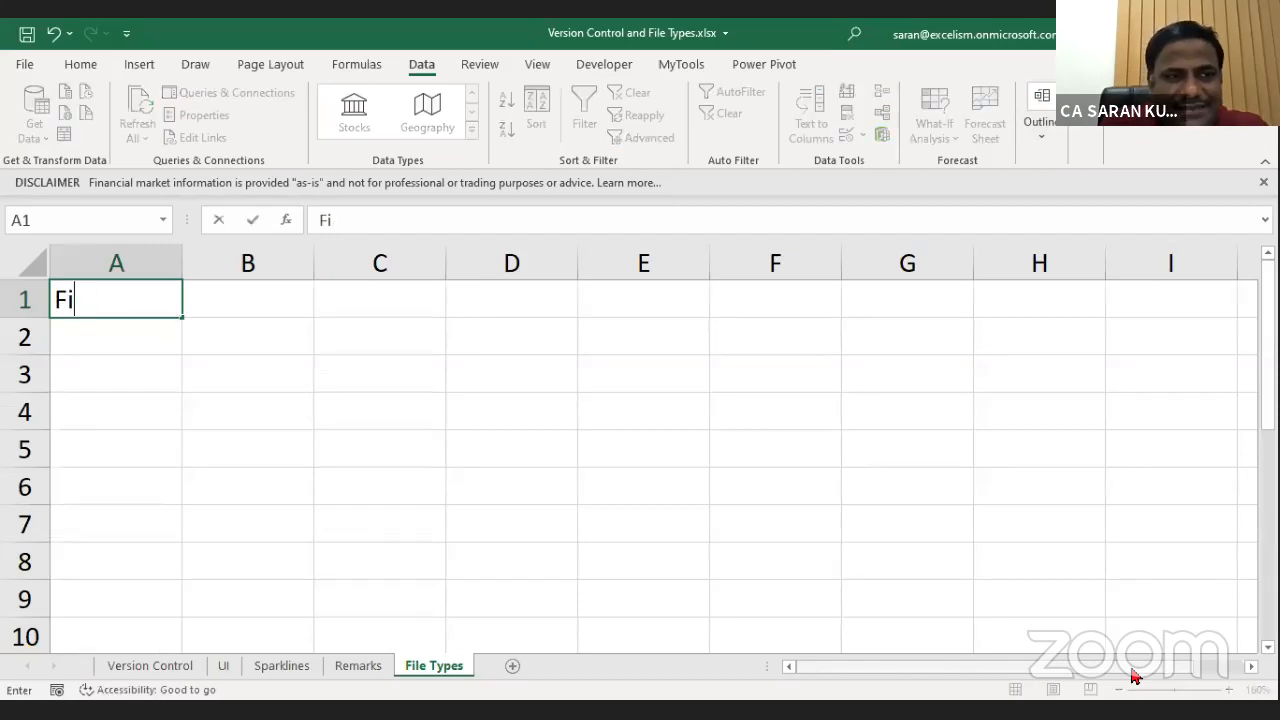
key(BackSpace)
text(Microsft)
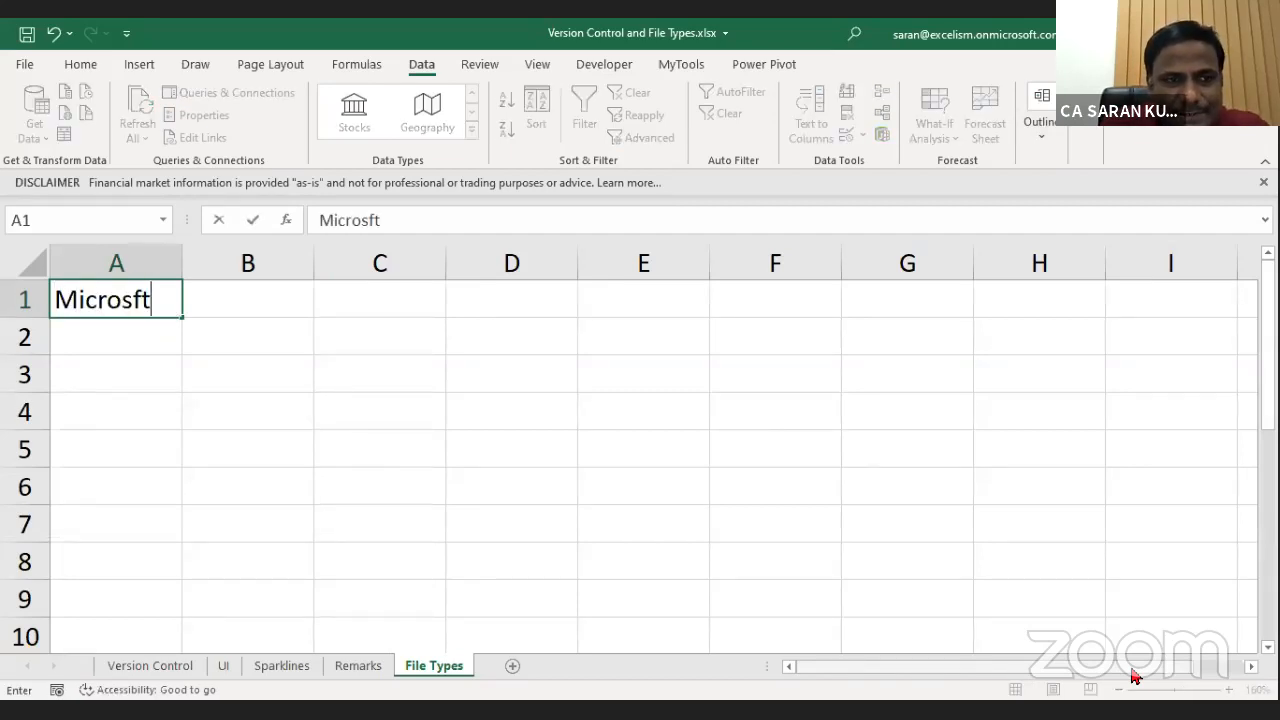
key(BackSpace)
key(BackSpace)
key(BackSpace)
key(BackSpace)
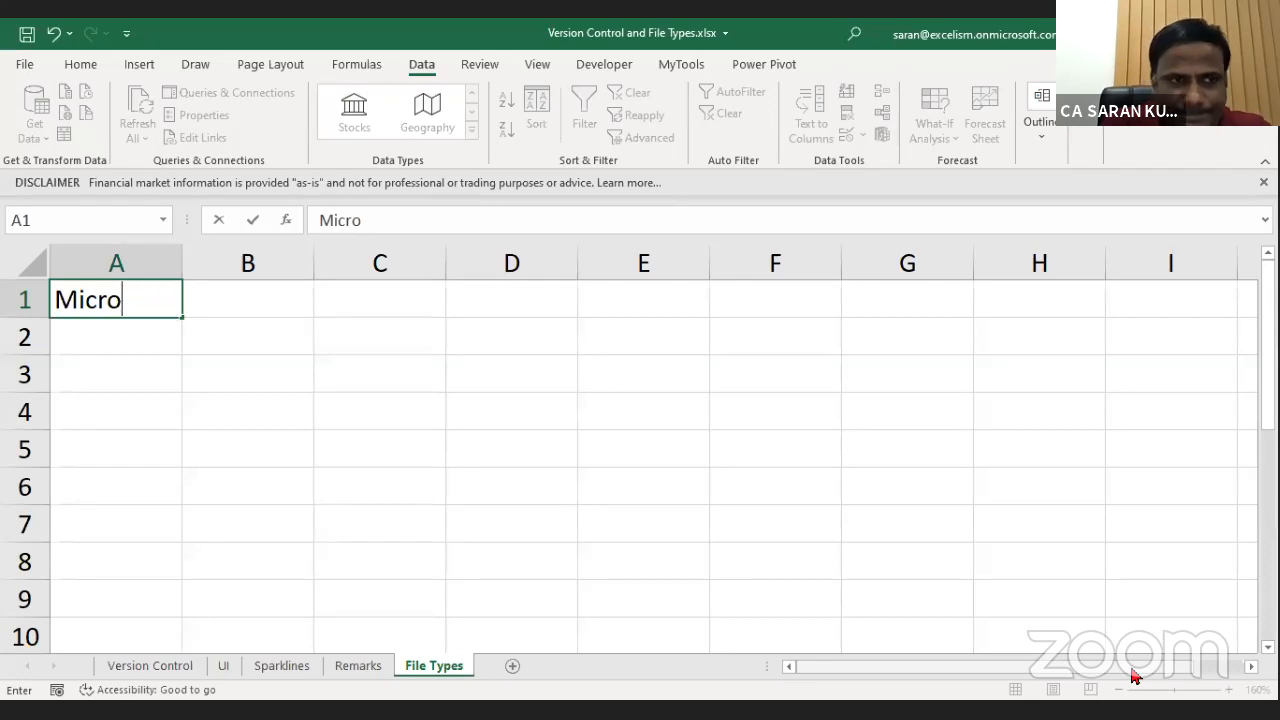
text(soft Excel Ba)
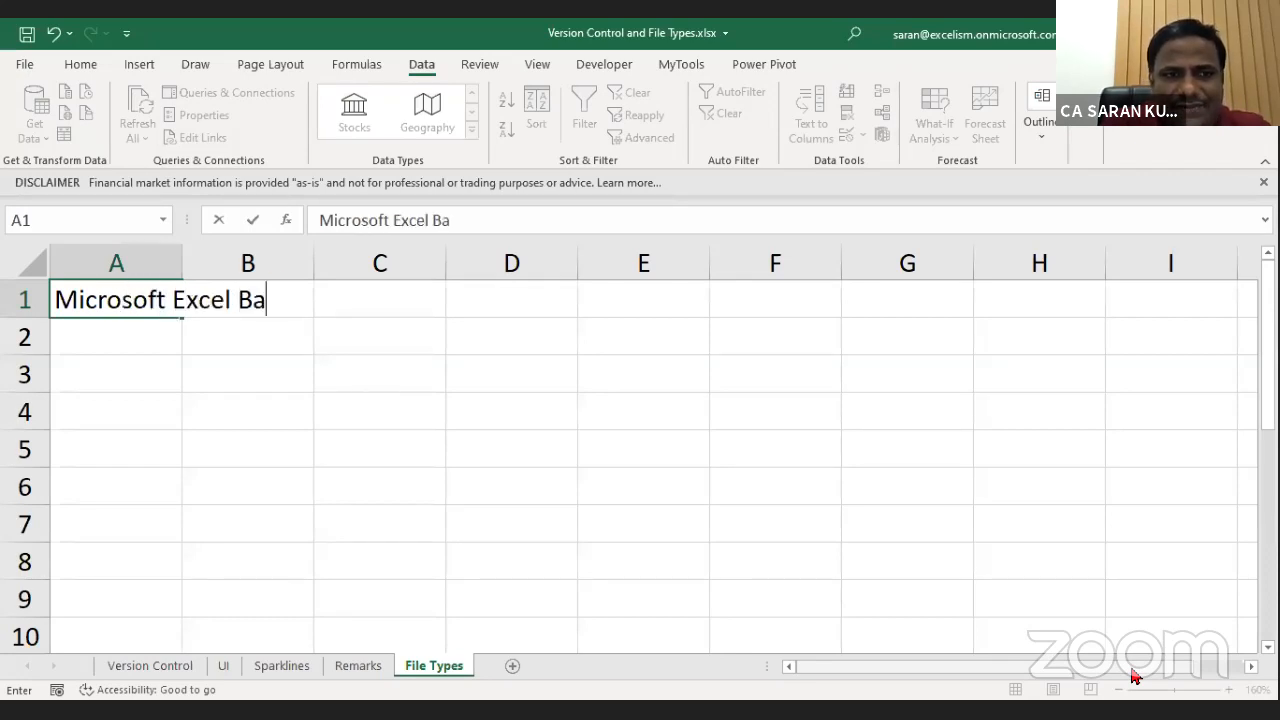
text(ckend Format )
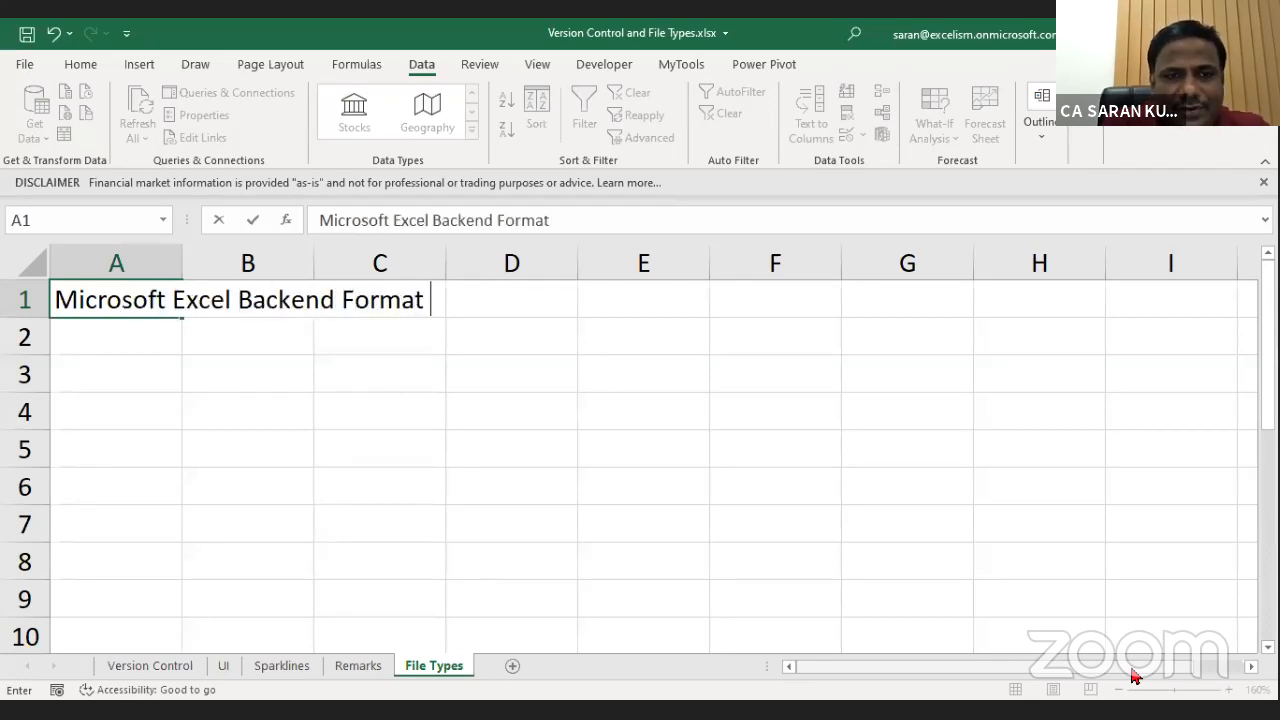
text(is xml)
key(Return)
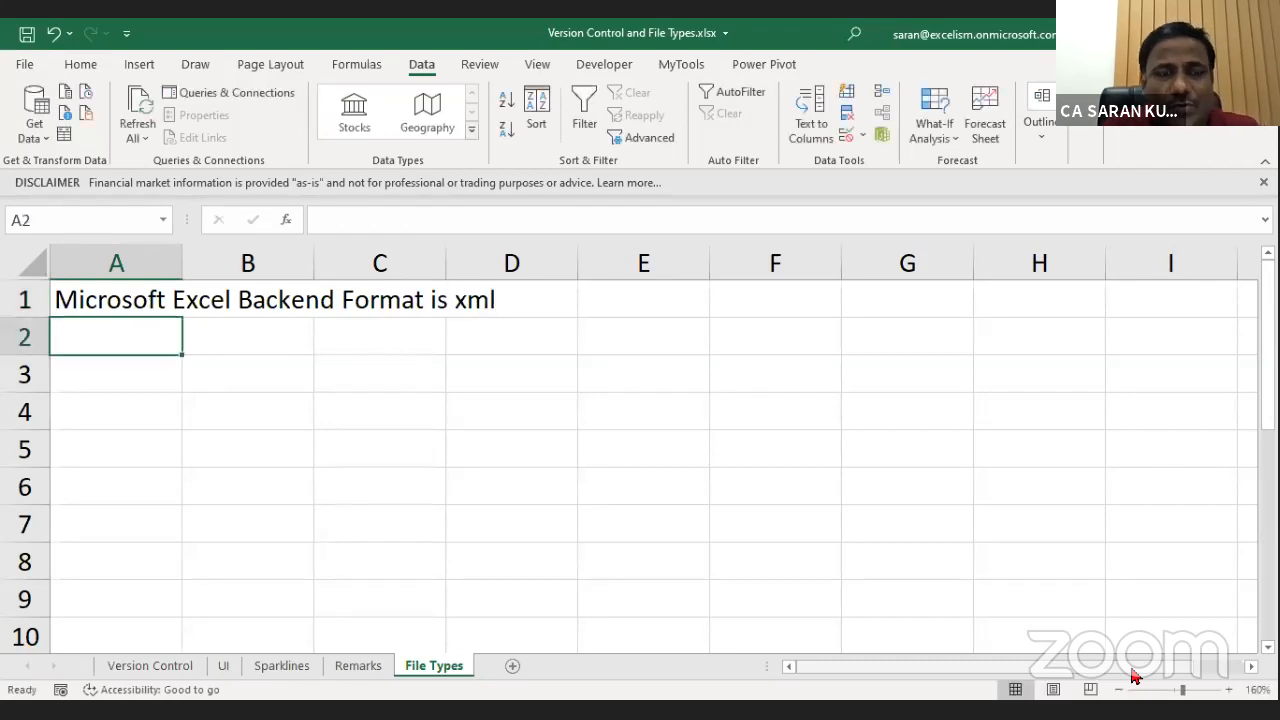
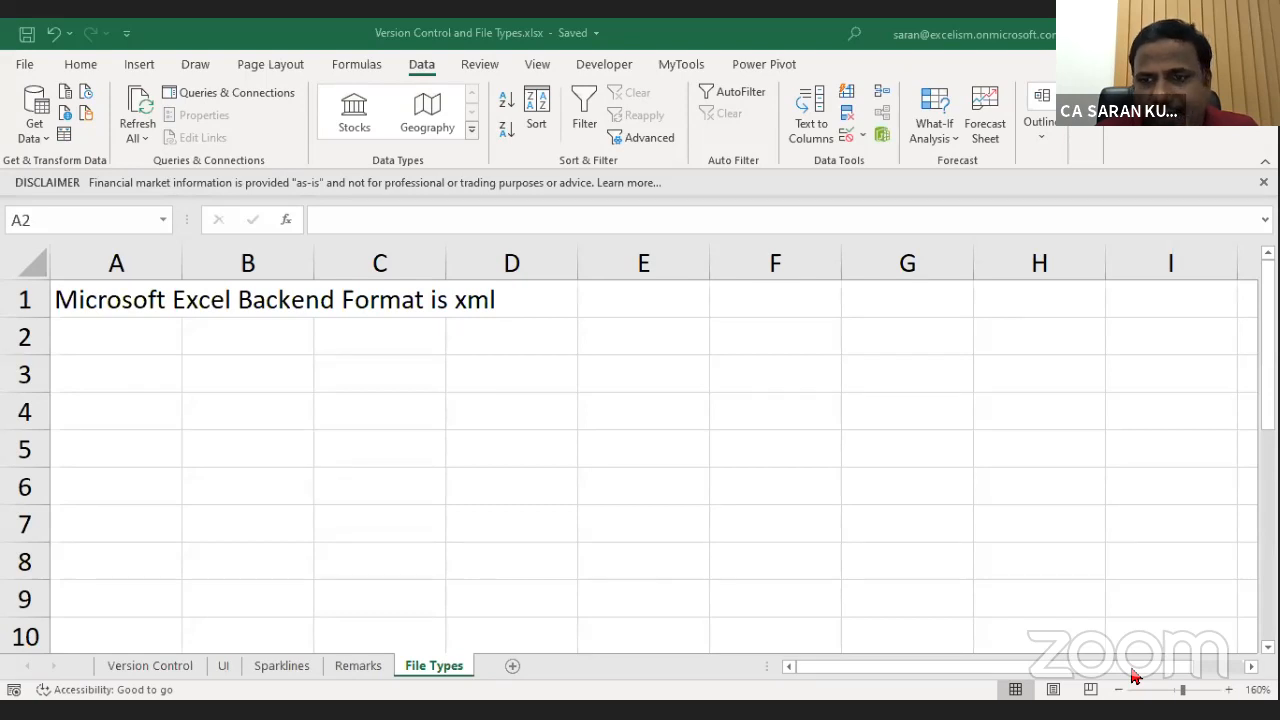
Switch from the Excel workbook to the File Explorer window showing the Day 1 folder.
key(alt+Tab)
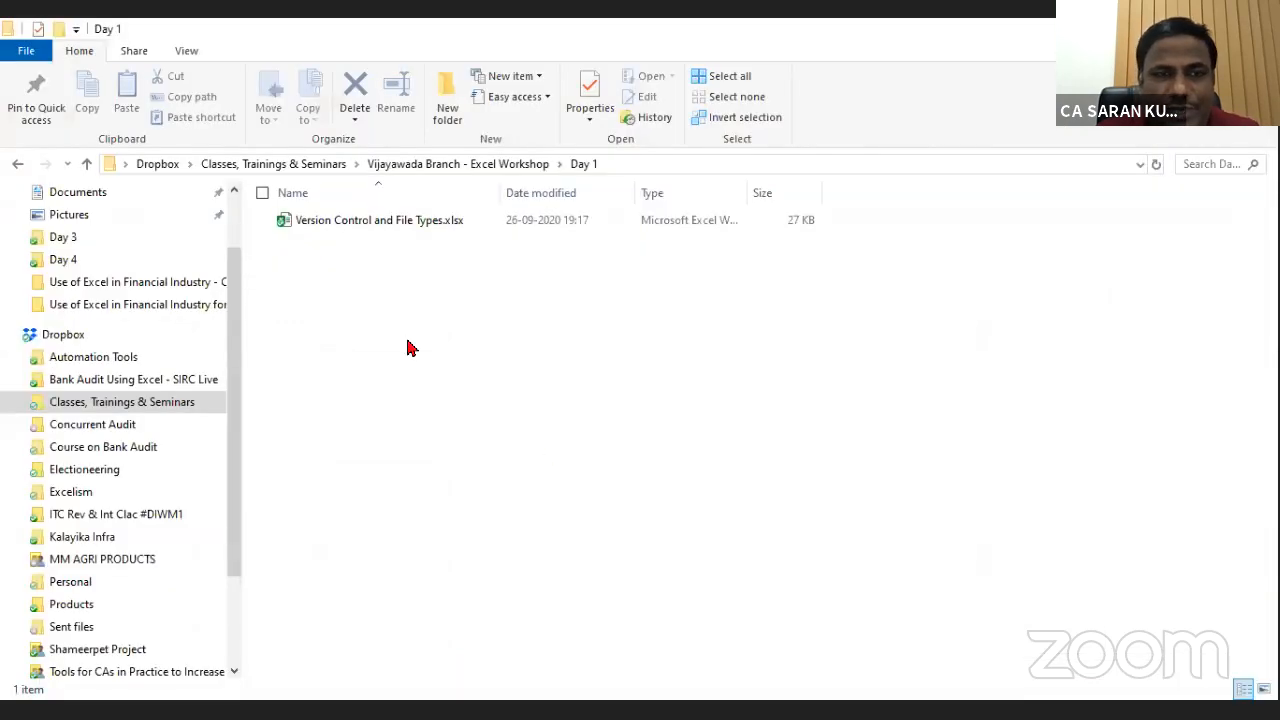
Create a new blank Excel worksheet file named 'Excel as xml' beside Version Control and File Types.xlsx.
right_click(360, 304)
mouse_move(331, 660)
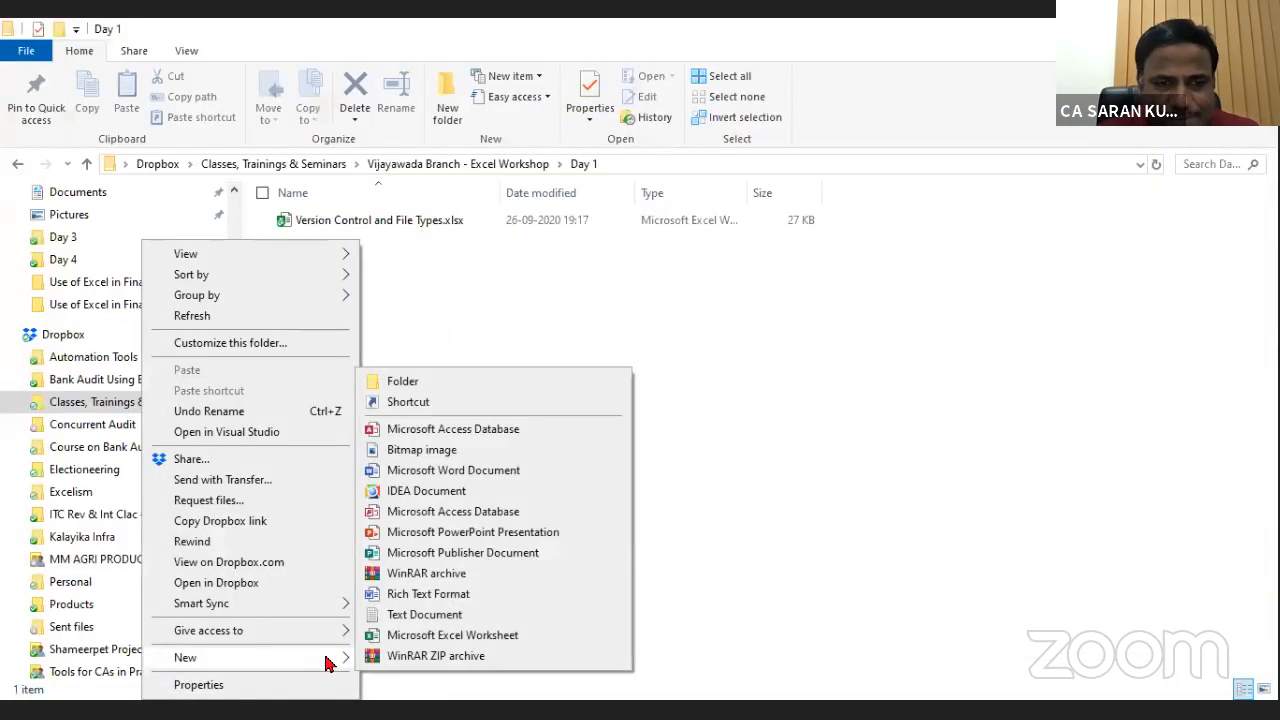
click(412, 645)
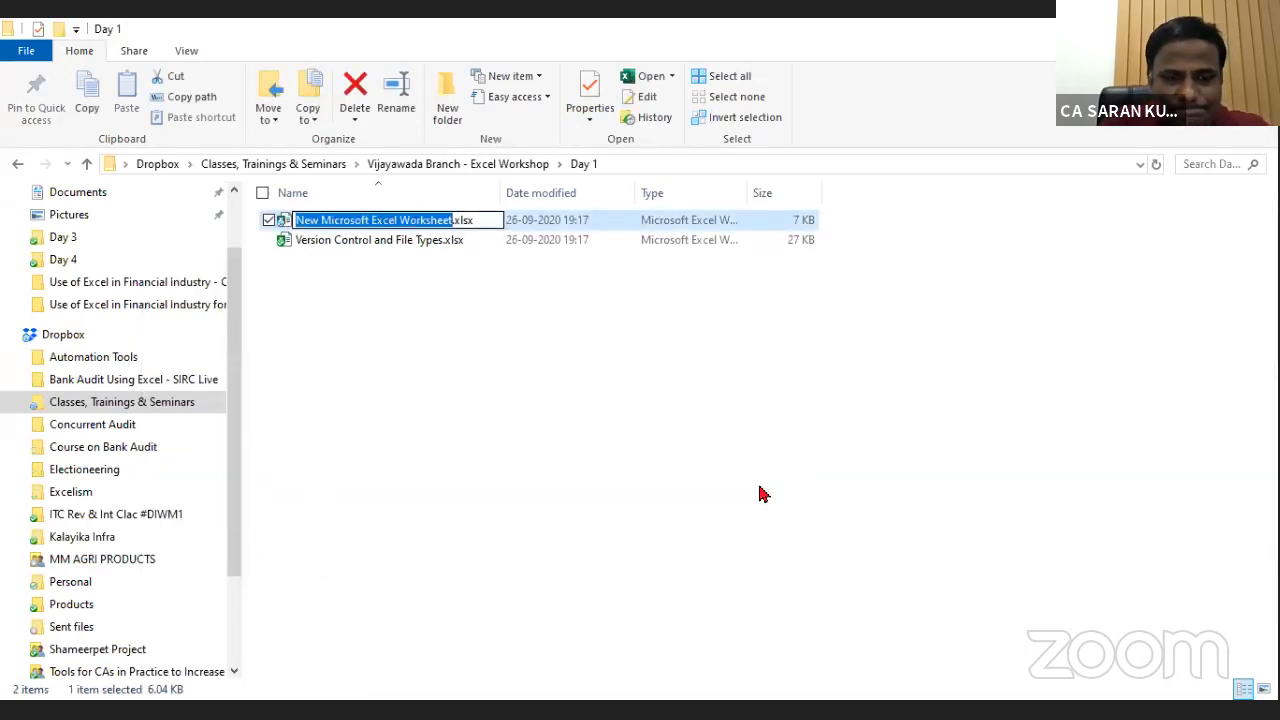
text(Excel )
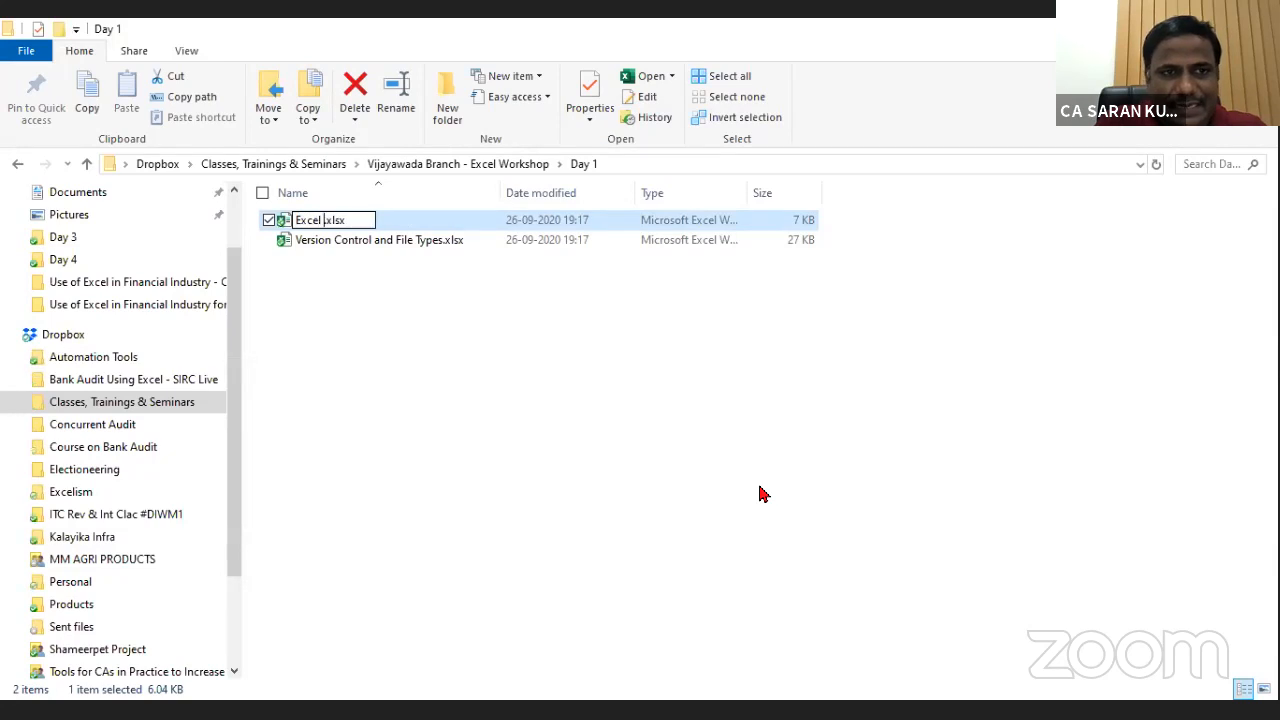
text(as xml)
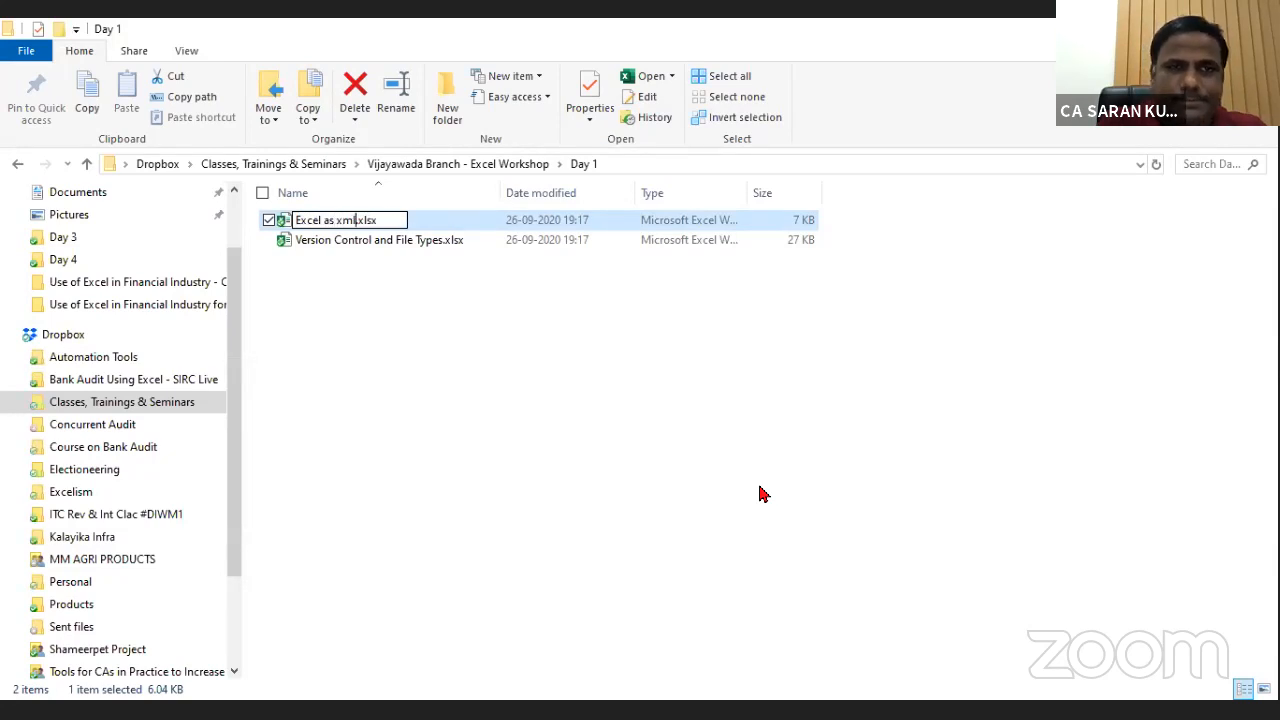
key(Return)
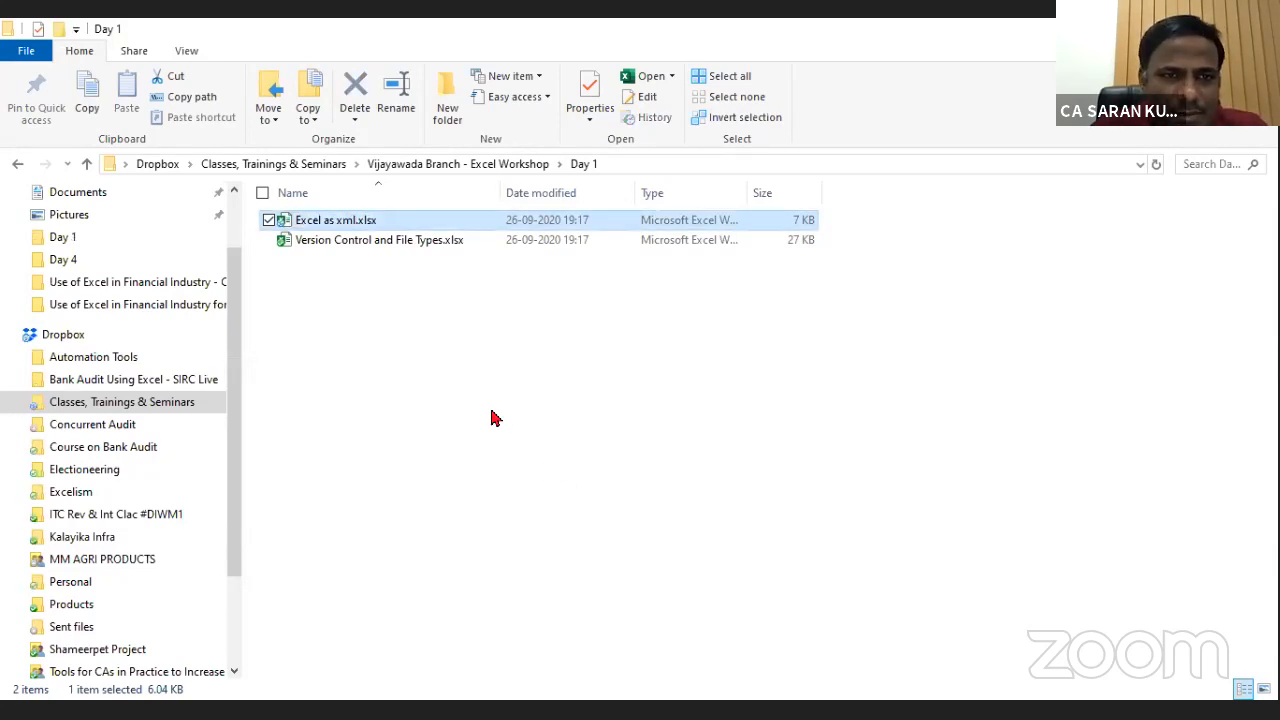
key(F2)
key(Escape)
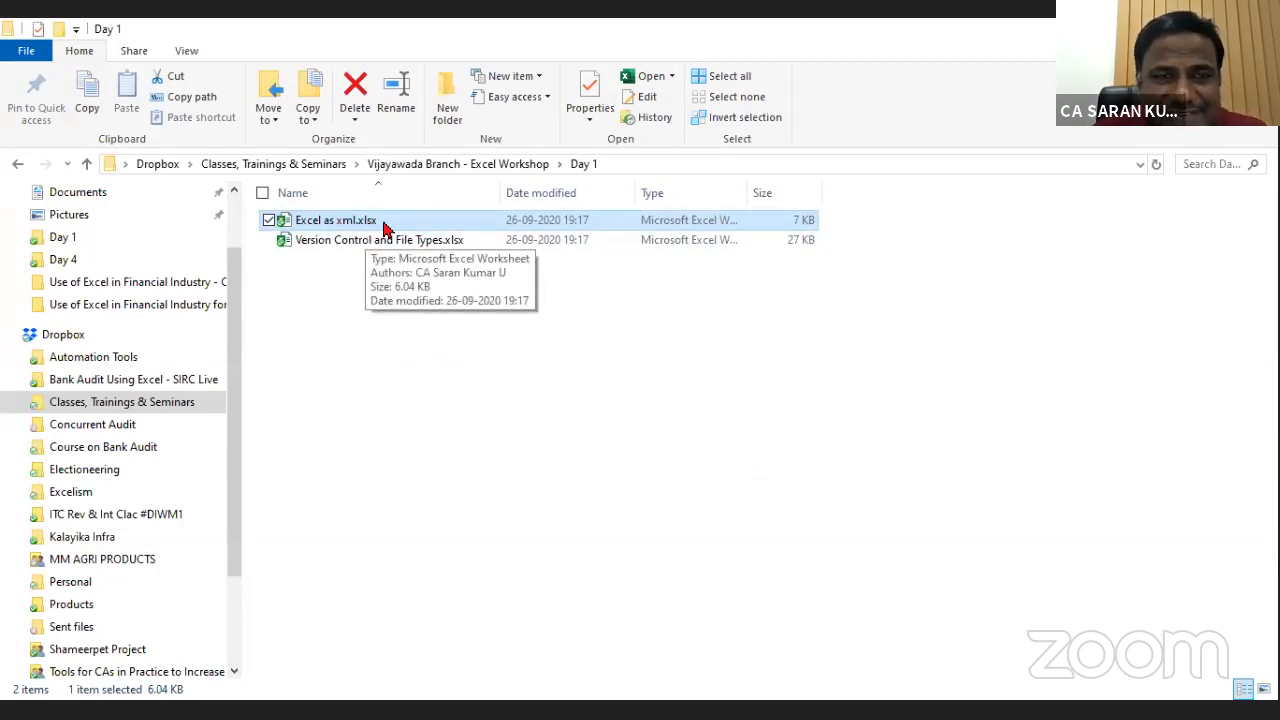
click(437, 246)
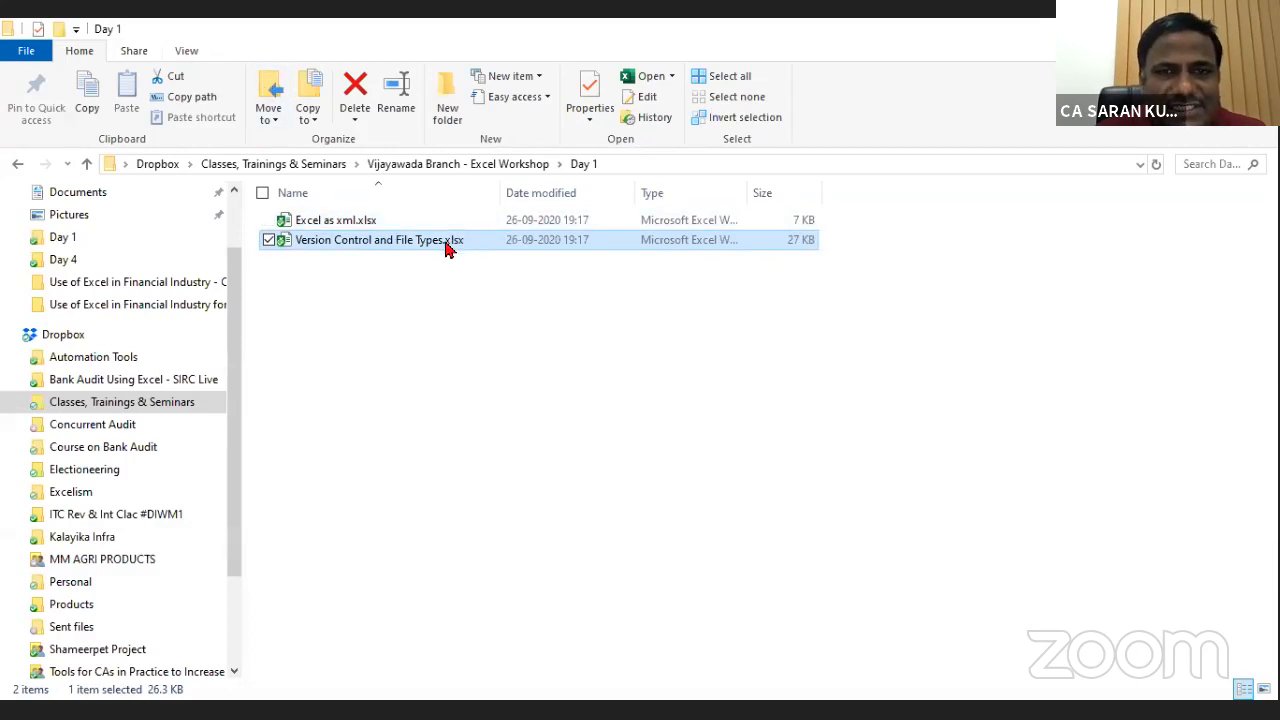
Turn the File name extensions option off and back on in the View tab.
click(187, 51)
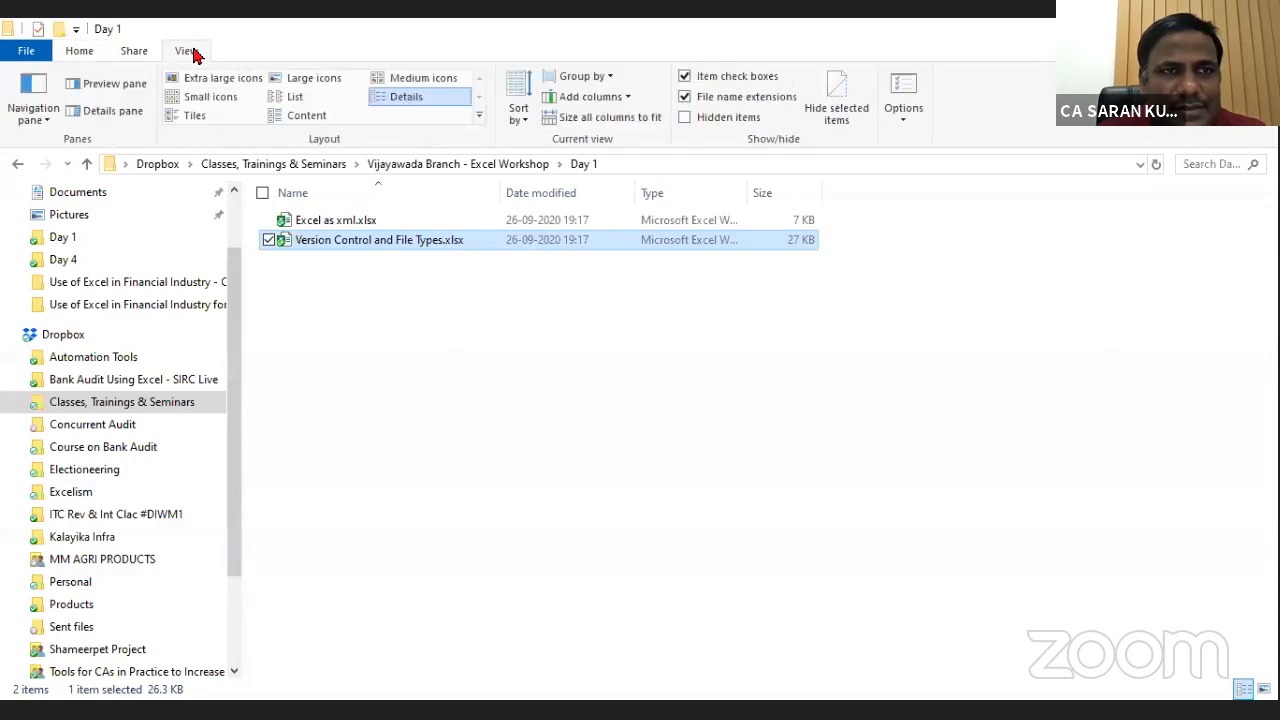
click(685, 100)
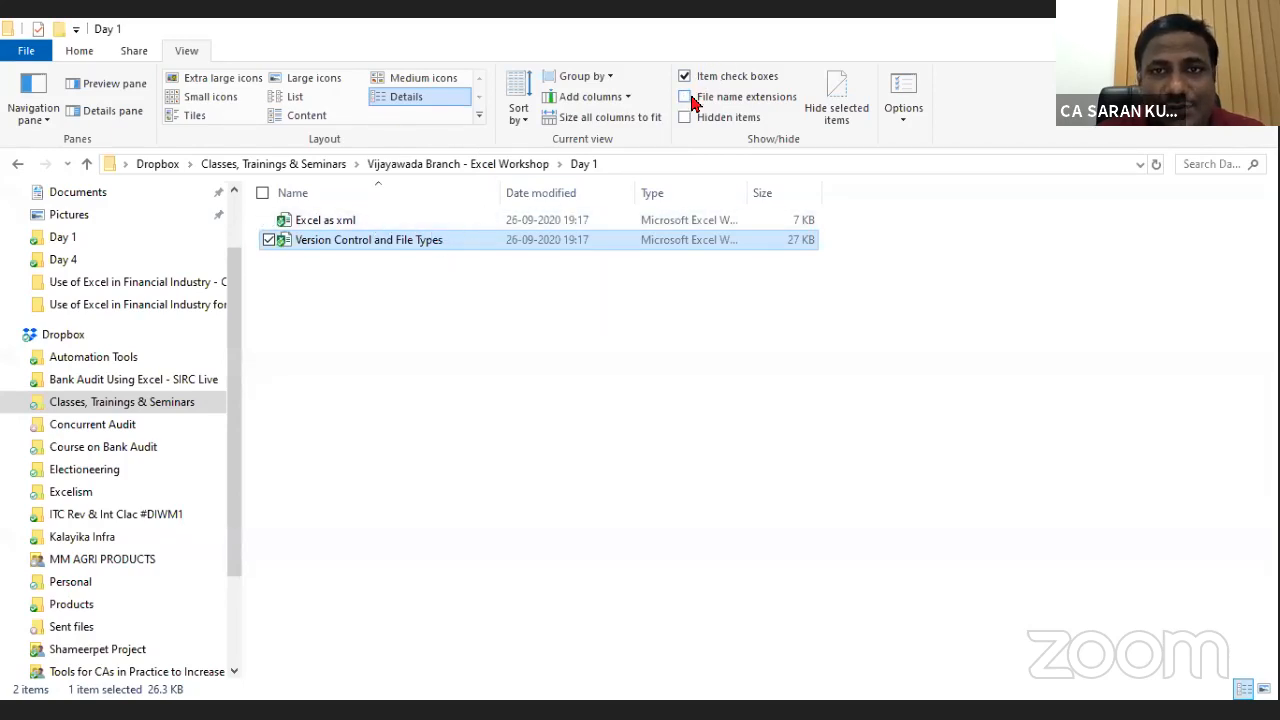
click(689, 98)
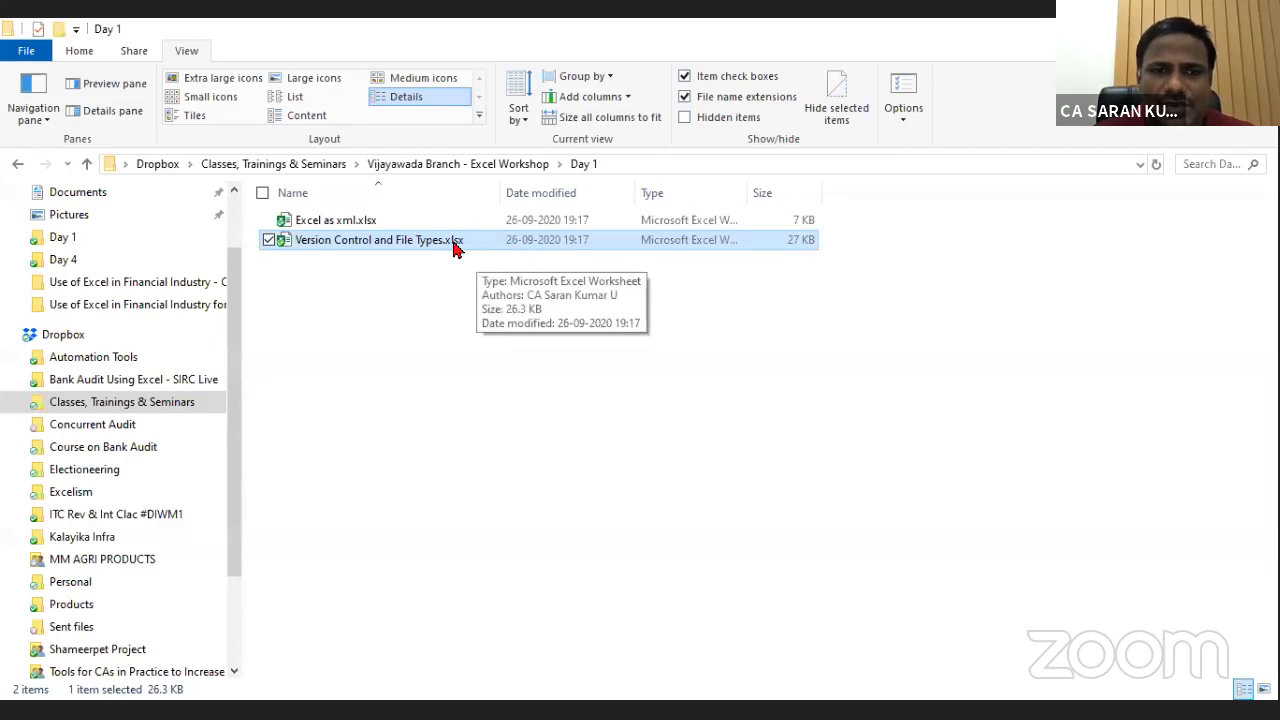
Inspect the .xlsx extension on Version Control and File Types.xlsx, then begin renaming Excel as xml.xlsx.
key(F2)
key(Right)
key(Right)
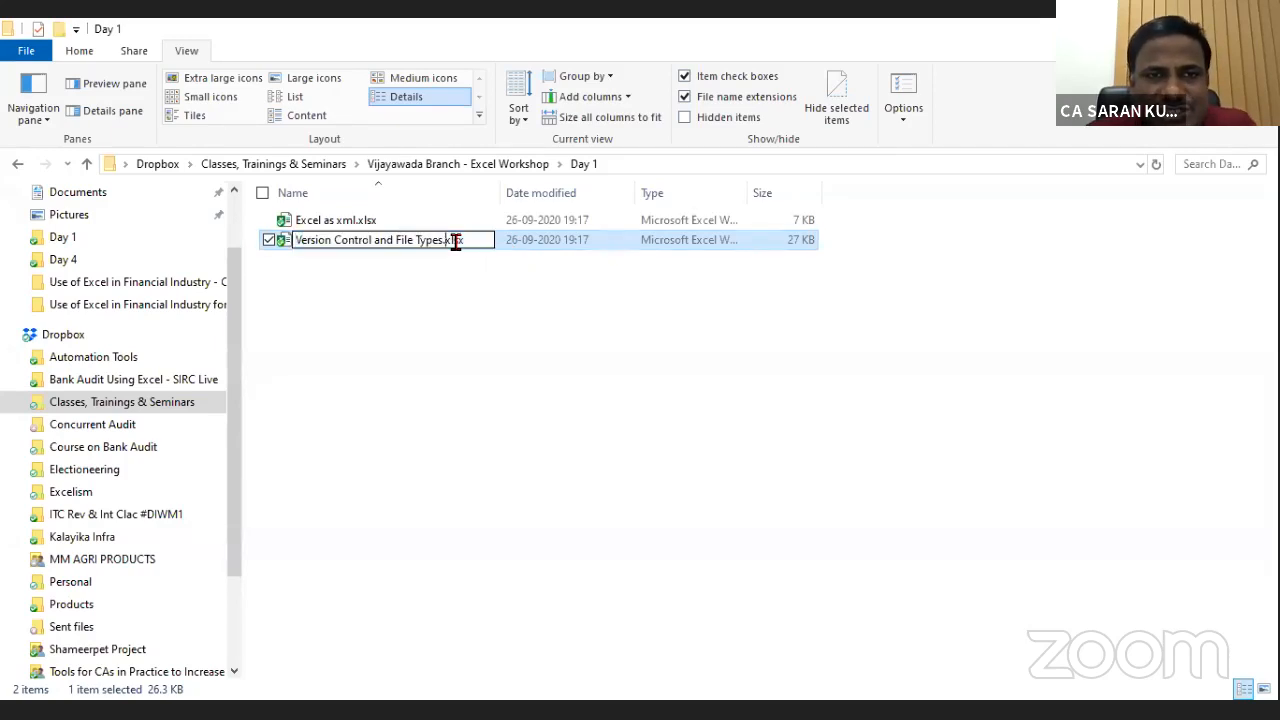
key(shift+Right)
key(shift+Right)
key(shift+Right)
key(Escape)
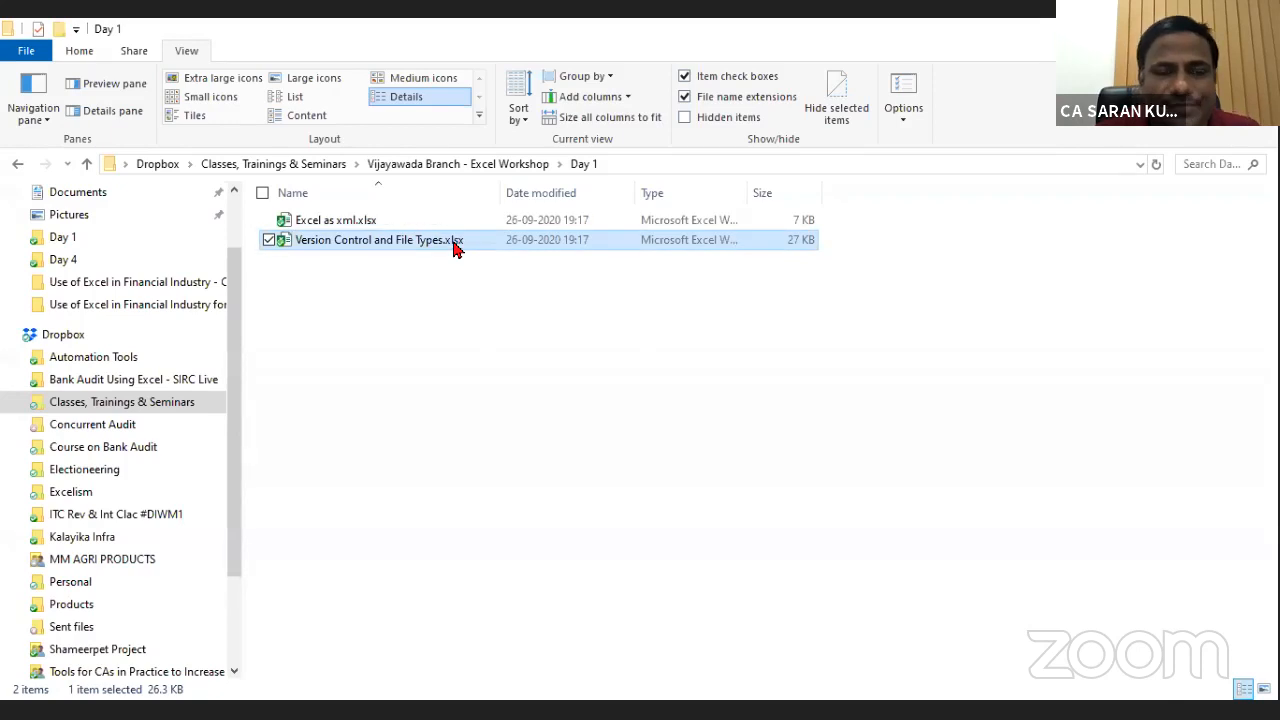
click(417, 230)
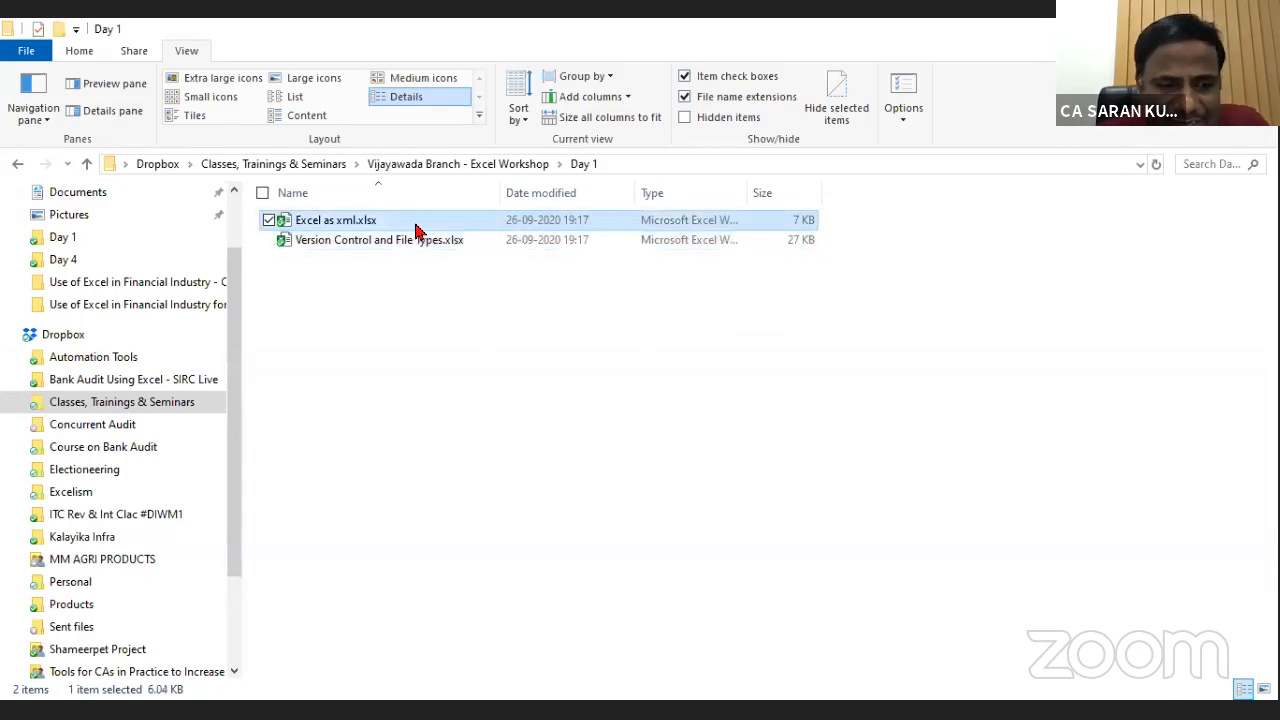
key(F2)
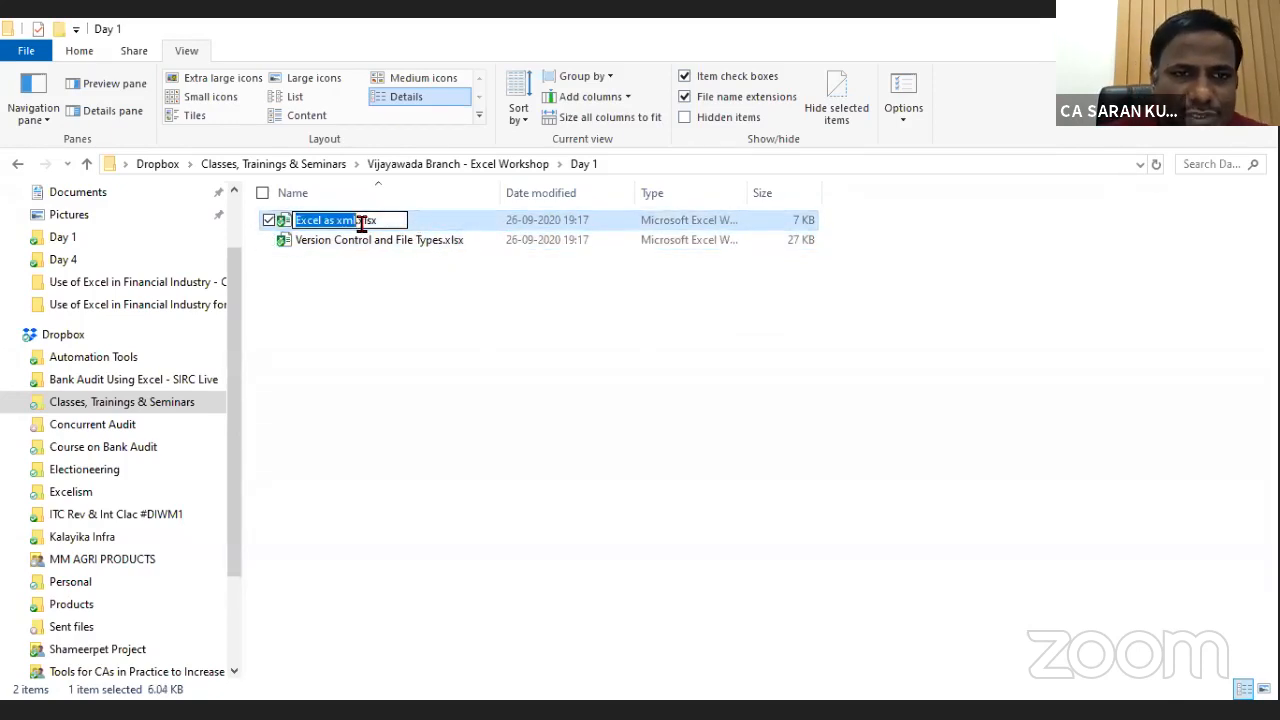
Replace the 'xlsx' extension with 'zip' and accept the extension-change warning.
drag(358, 220, 391, 222)
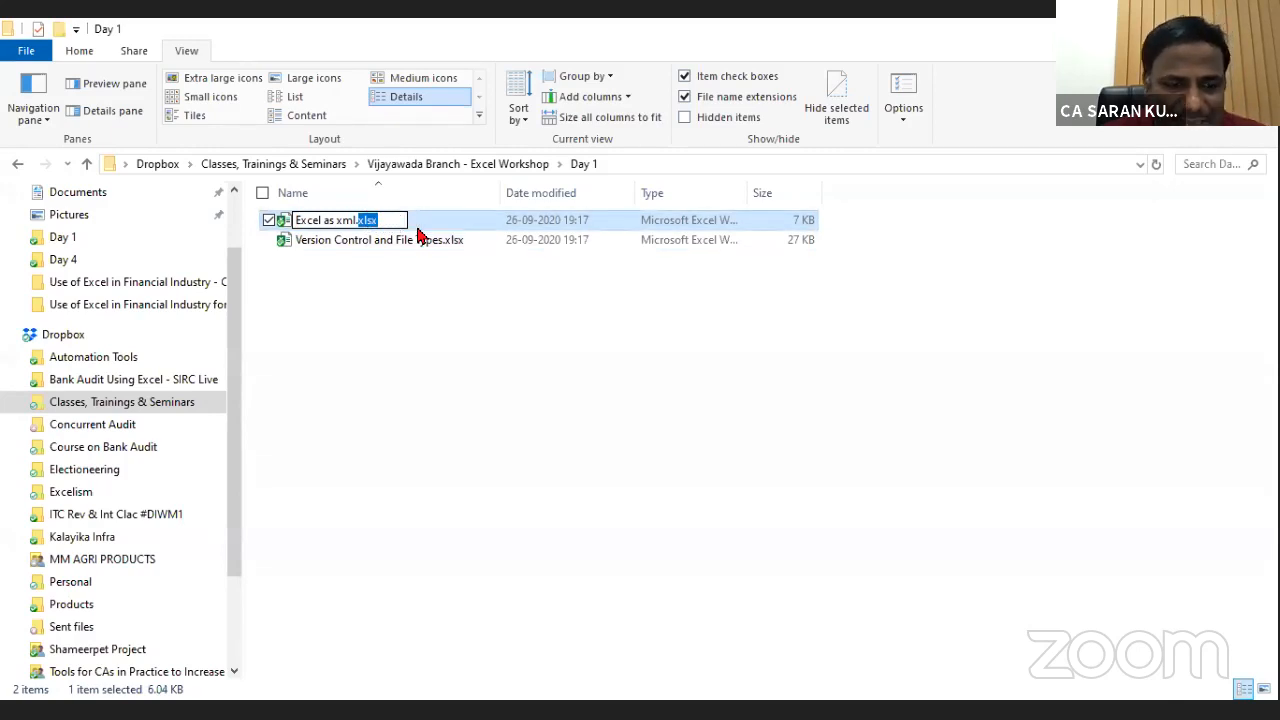
text(zip)
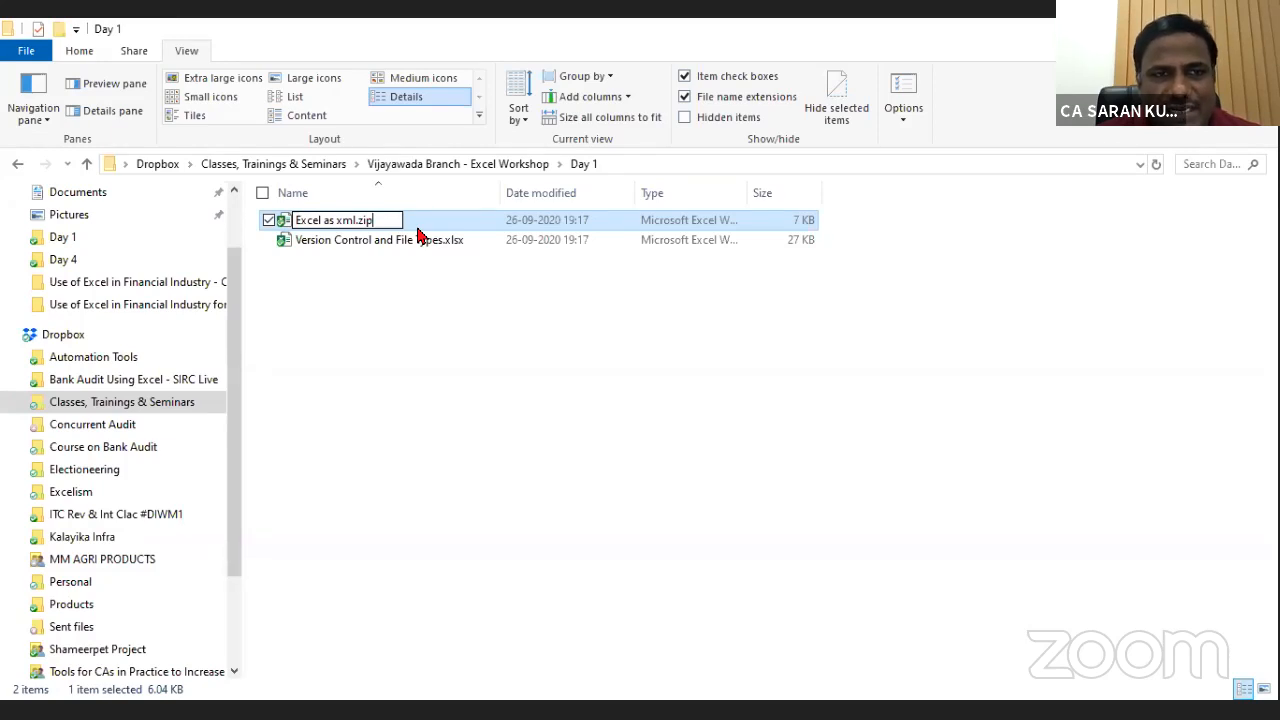
key(Return)
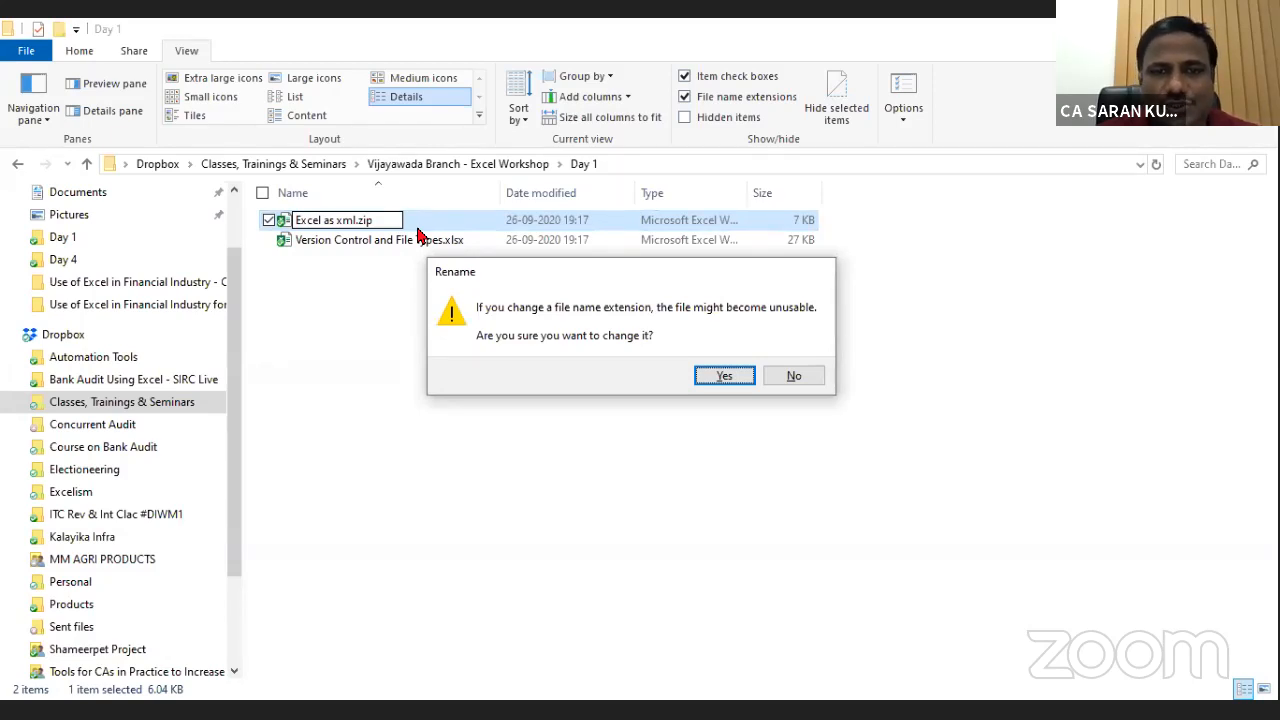
key(Return)
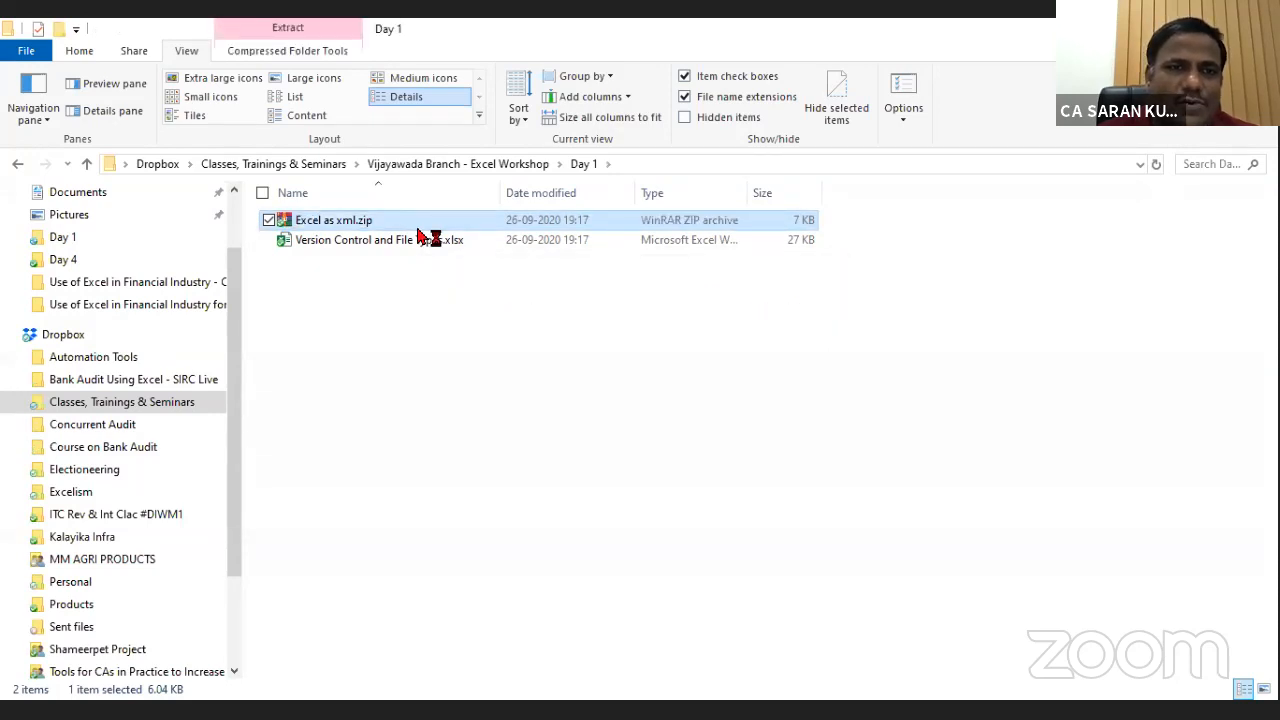
Open Excel as xml.zip in WinRAR and enter its xl folder to view workbook.xml and styles.xml.
double_click(417, 221)
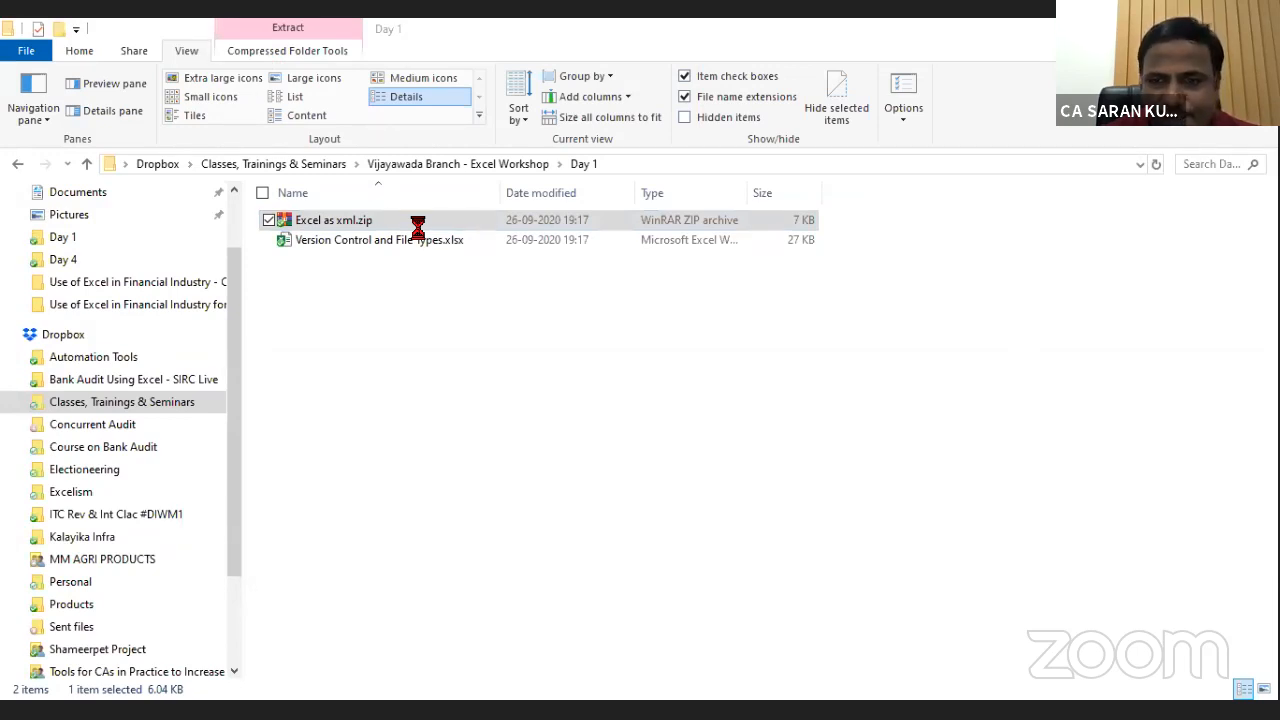
click(136, 270)
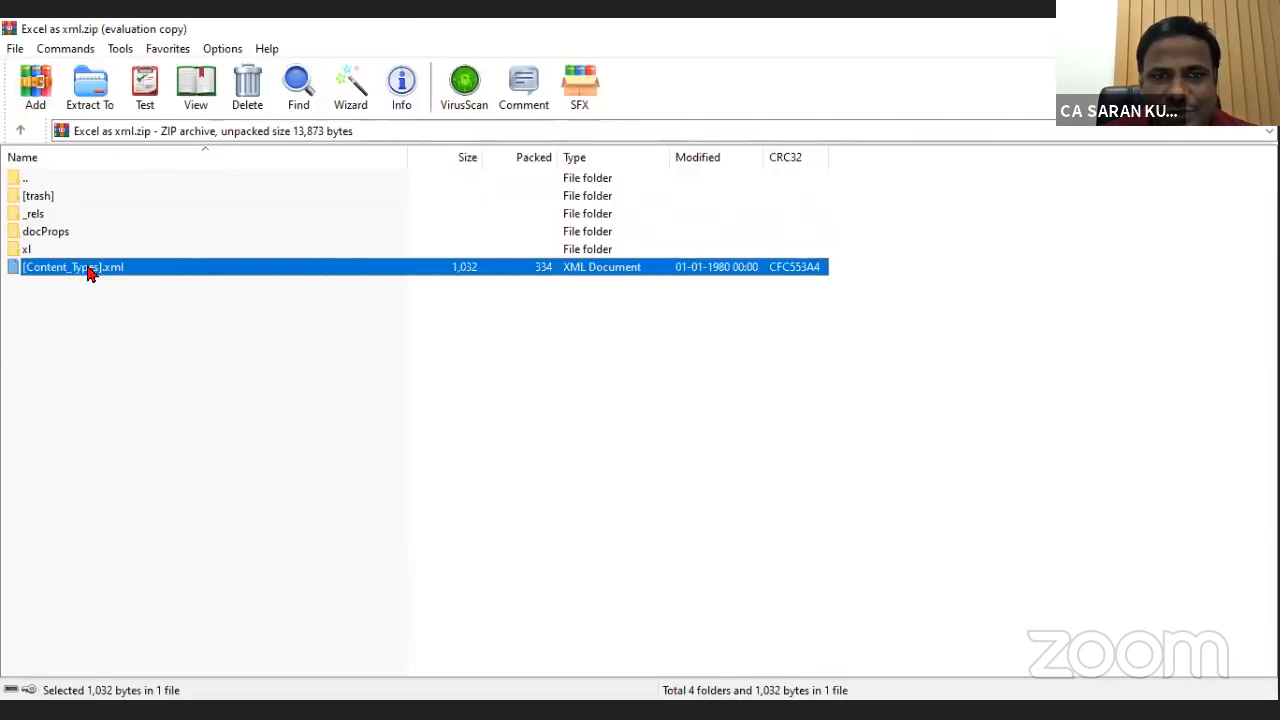
double_click(102, 252)
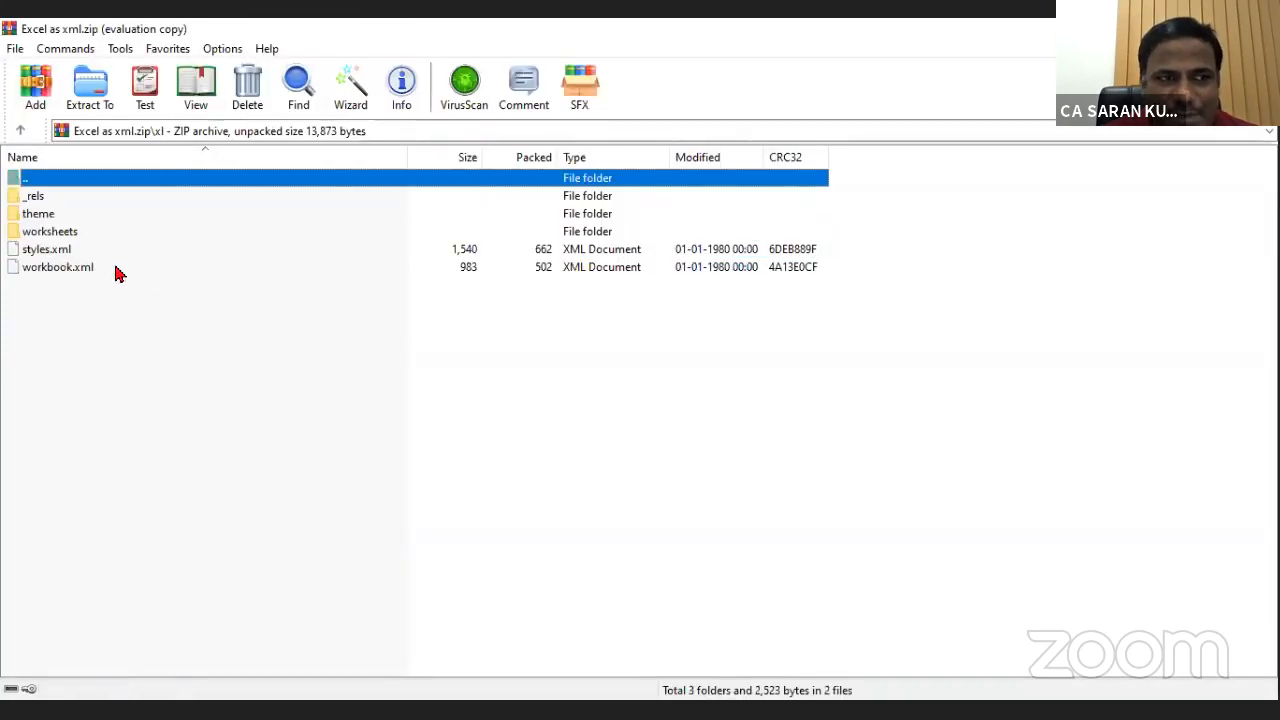
click(527, 672)
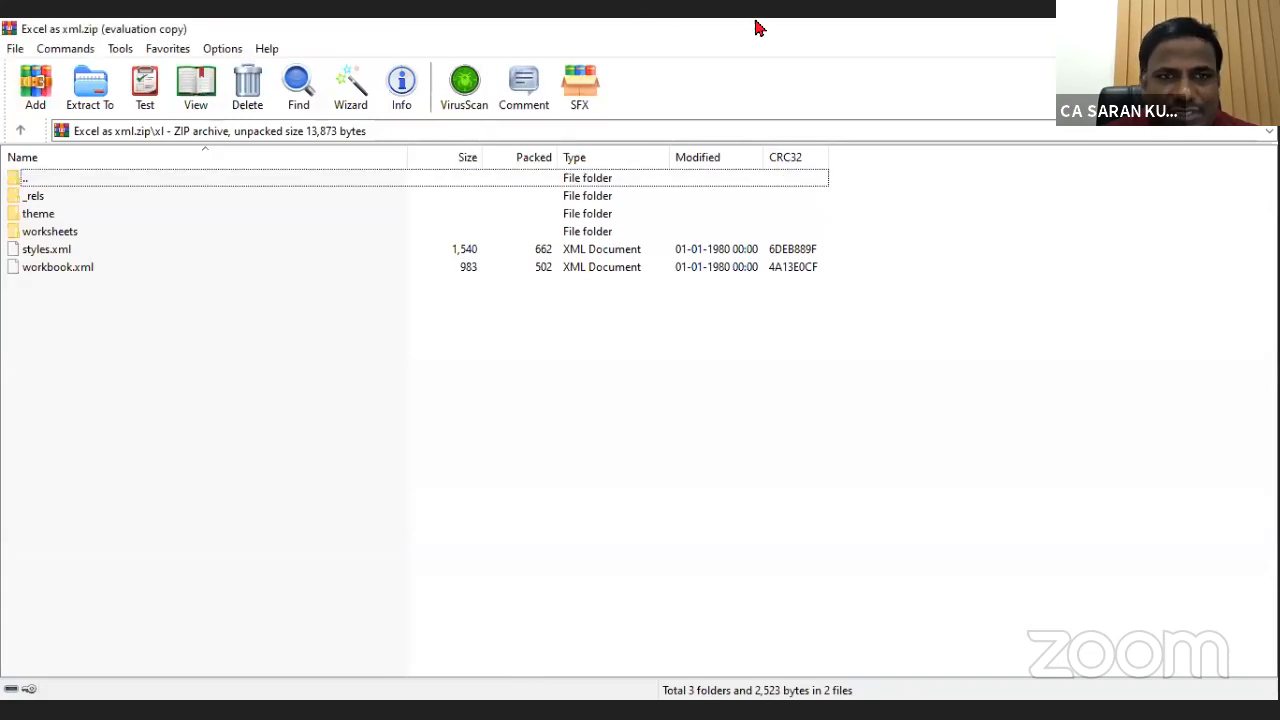
click(70, 265)
click(57, 250)
Browse the worksheets, theme and _rels subfolders in turn, returning to xl each time.
double_click(55, 234)
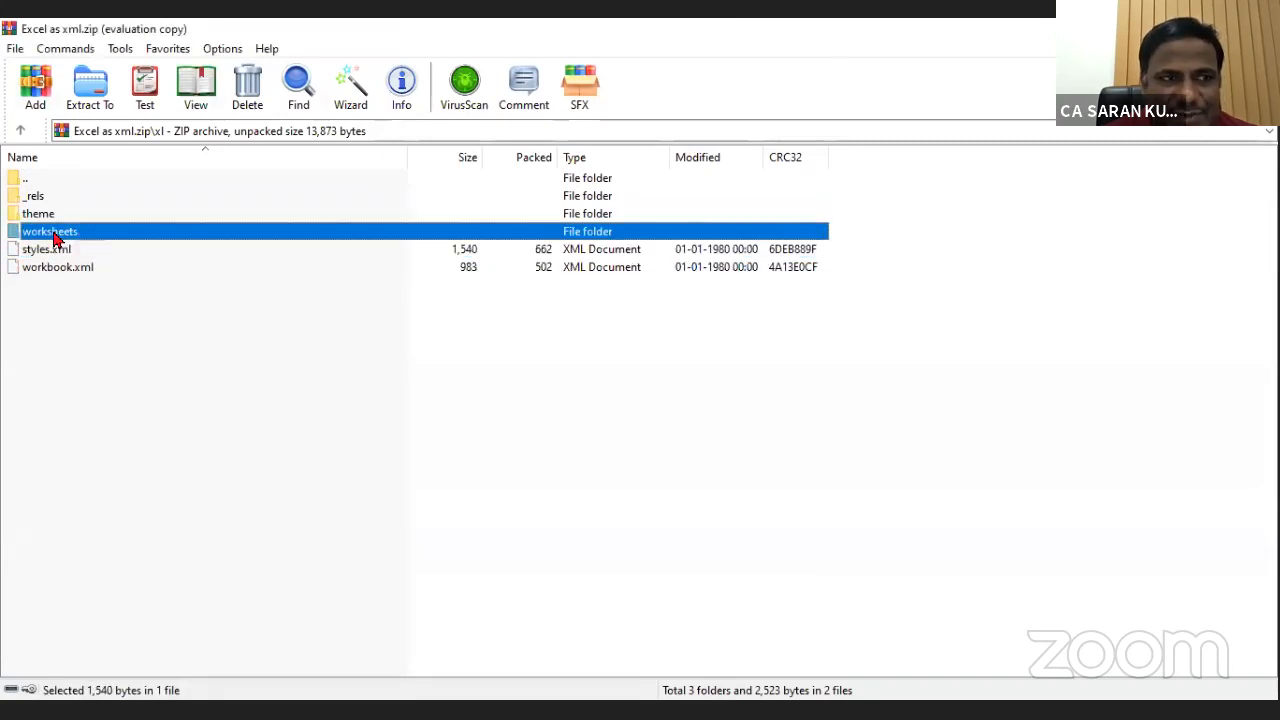
click(16, 129)
double_click(52, 211)
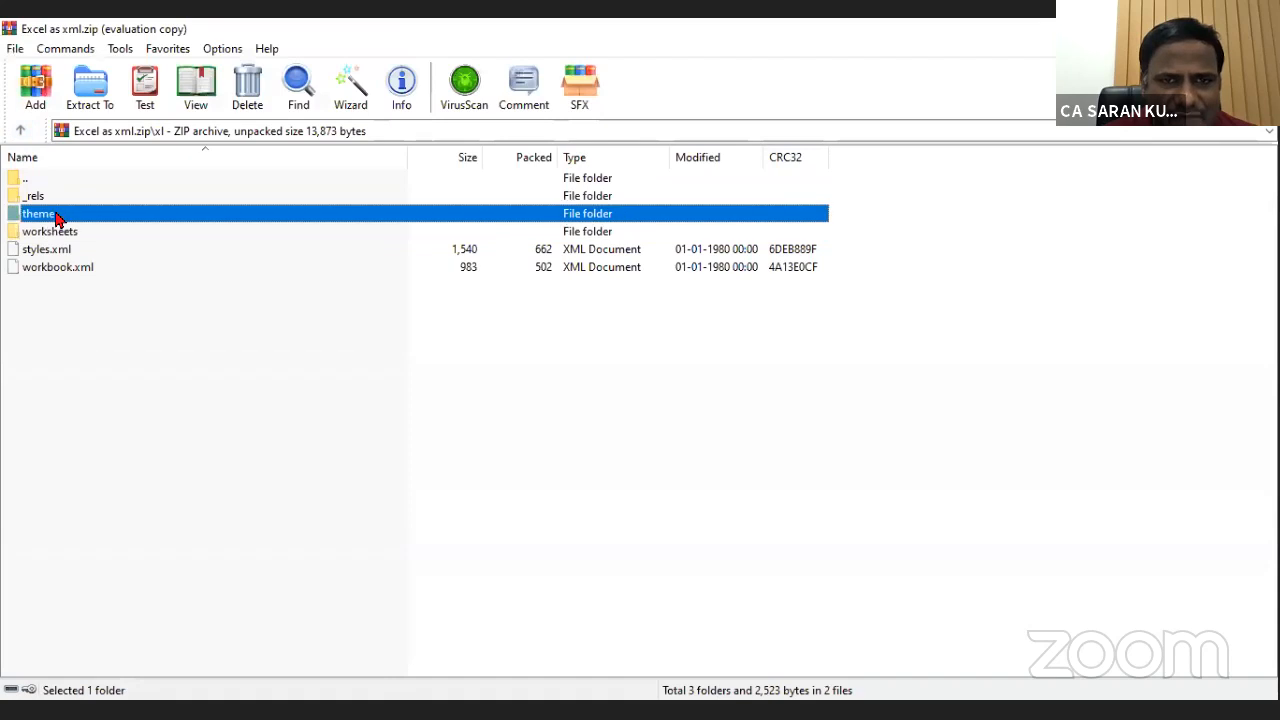
click(20, 130)
click(47, 197)
double_click(47, 197)
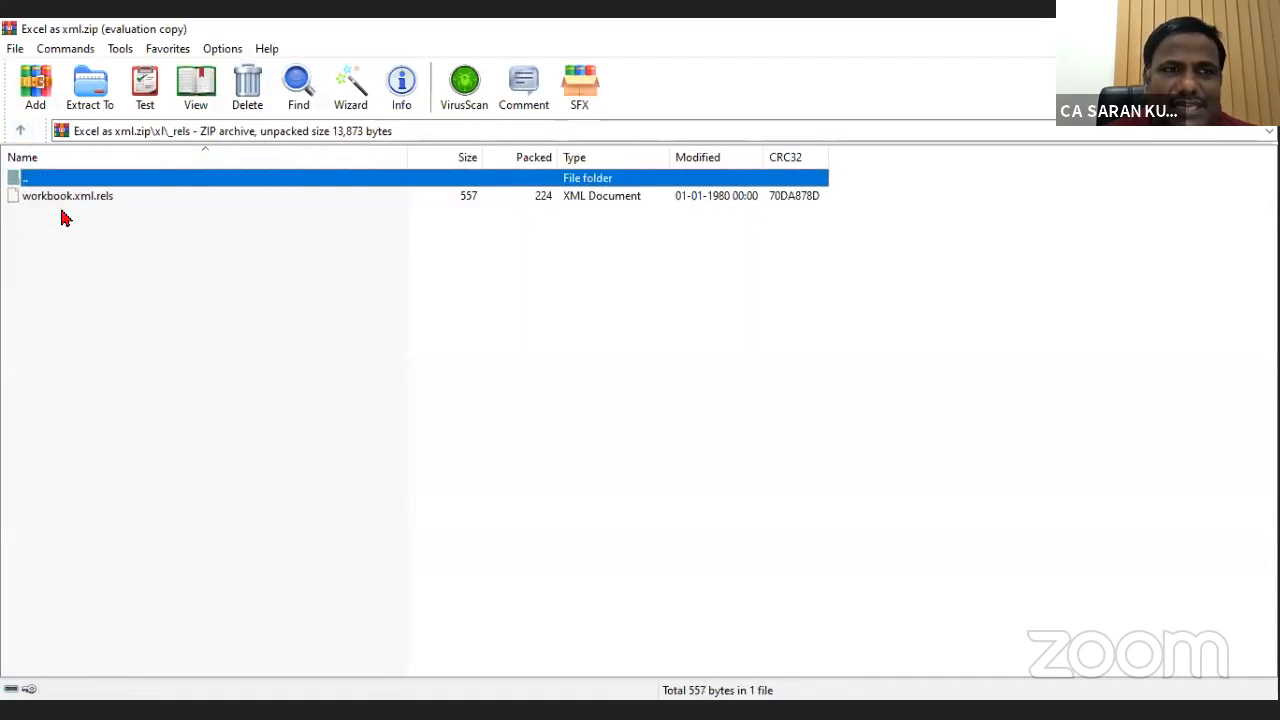
click(21, 131)
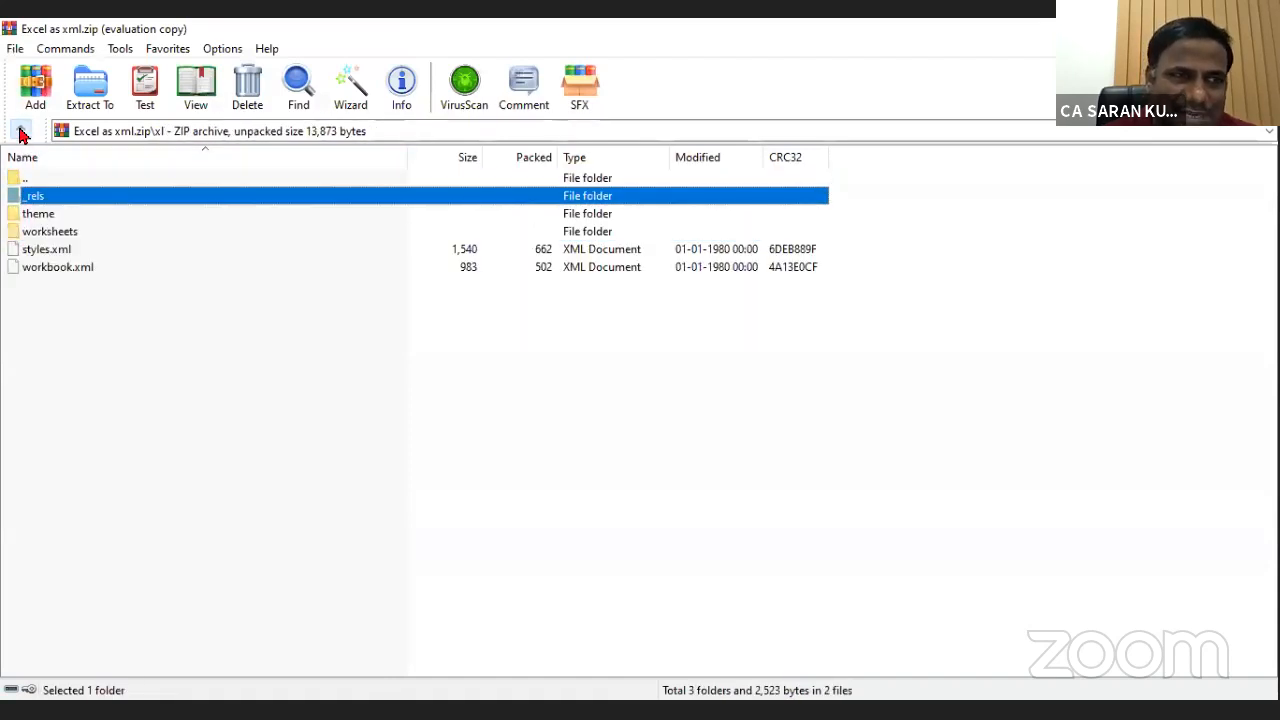
click(141, 377)
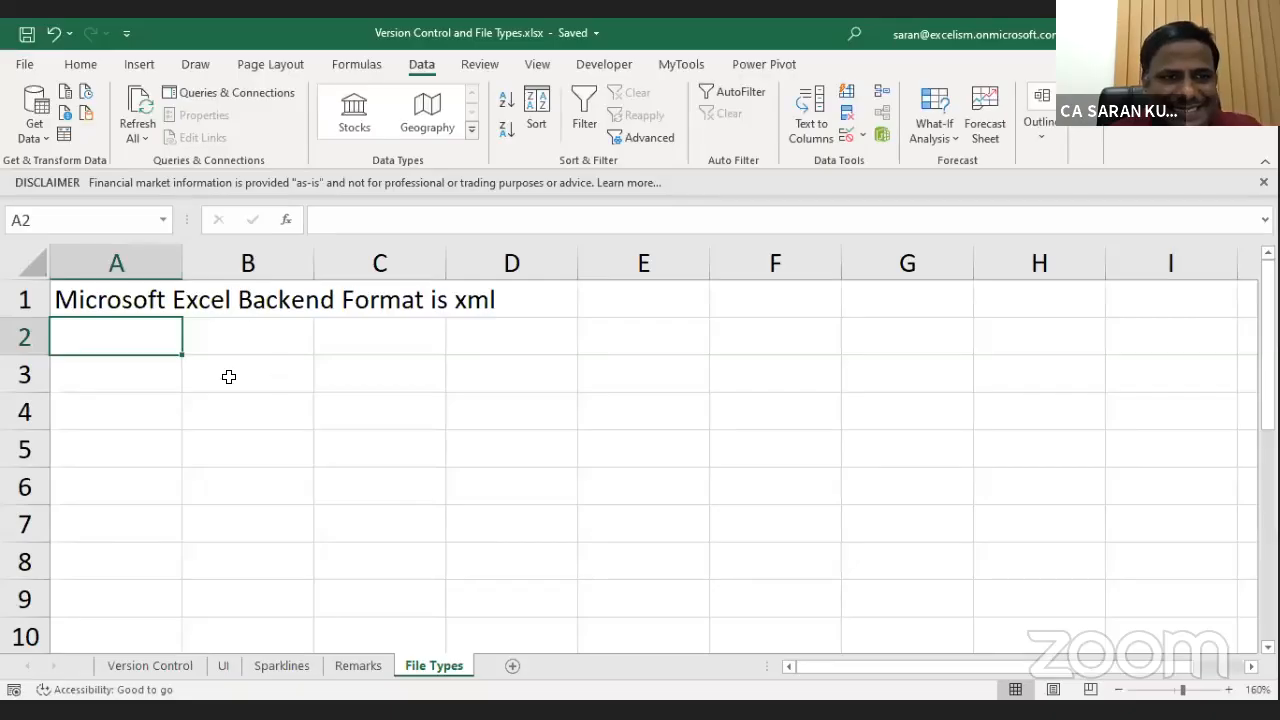
Enter 'Version 2003' in A3, autofit column A, and put .XLS in B3.
double_click(133, 368)
text(Version )
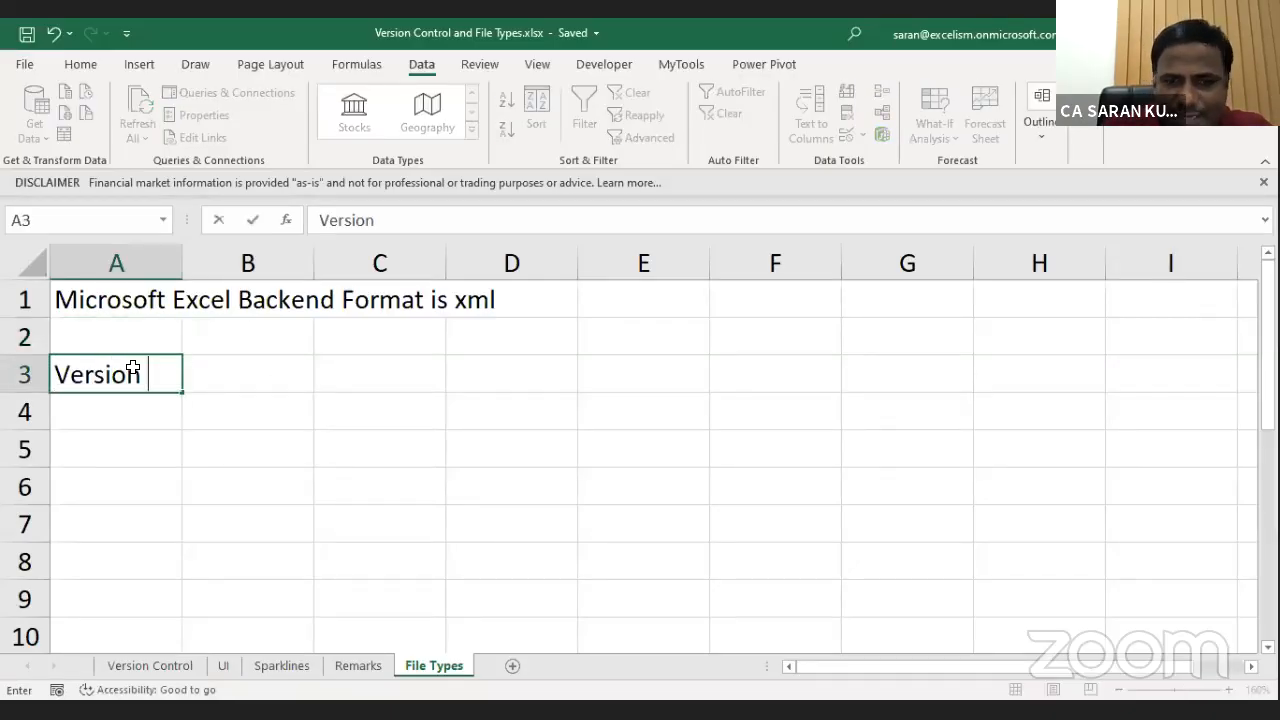
text(2003)
key(ctrl+Return)
key(alt+o)
key(c)
key(a)
key(Right)
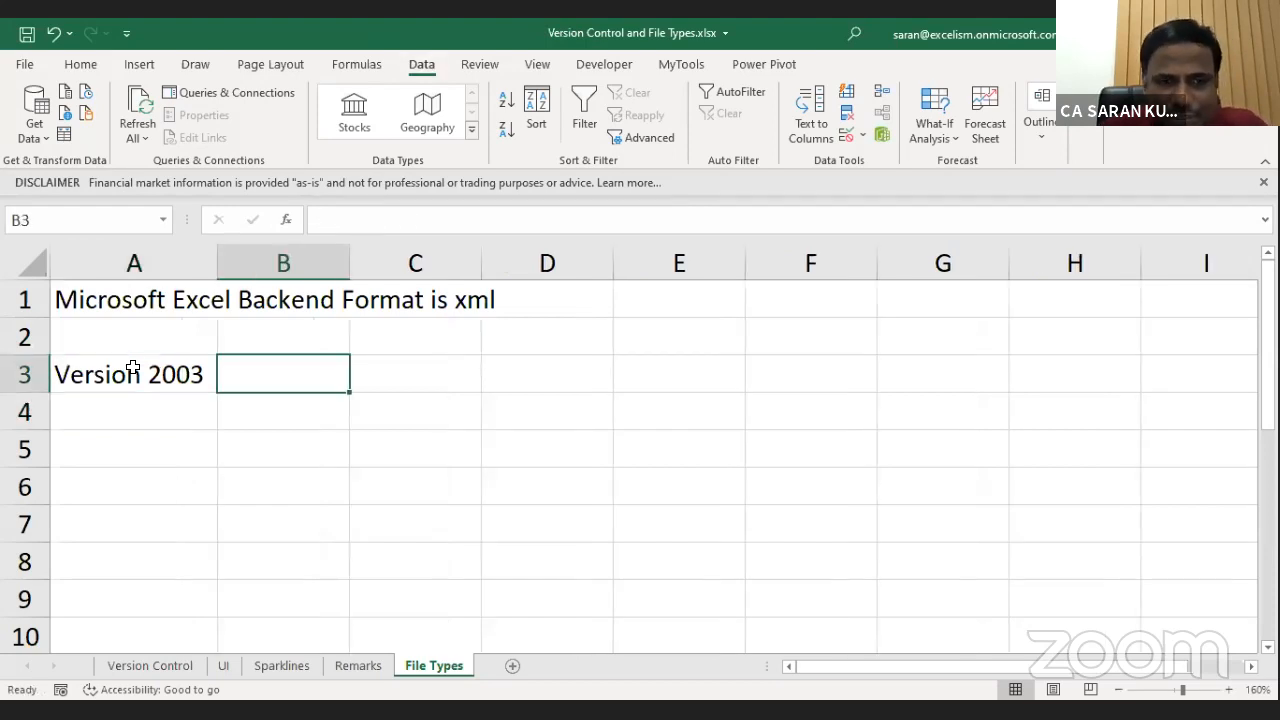
text(.XLSS)
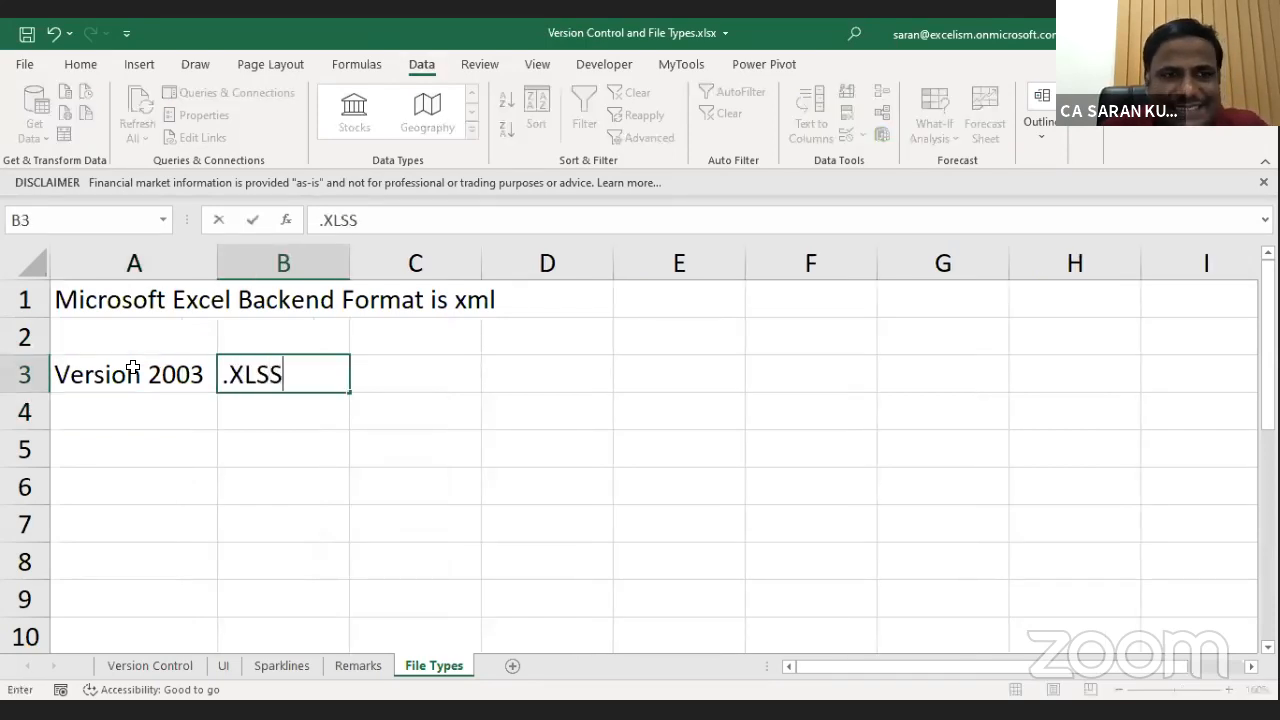
key(BackSpace)
key(Tab)
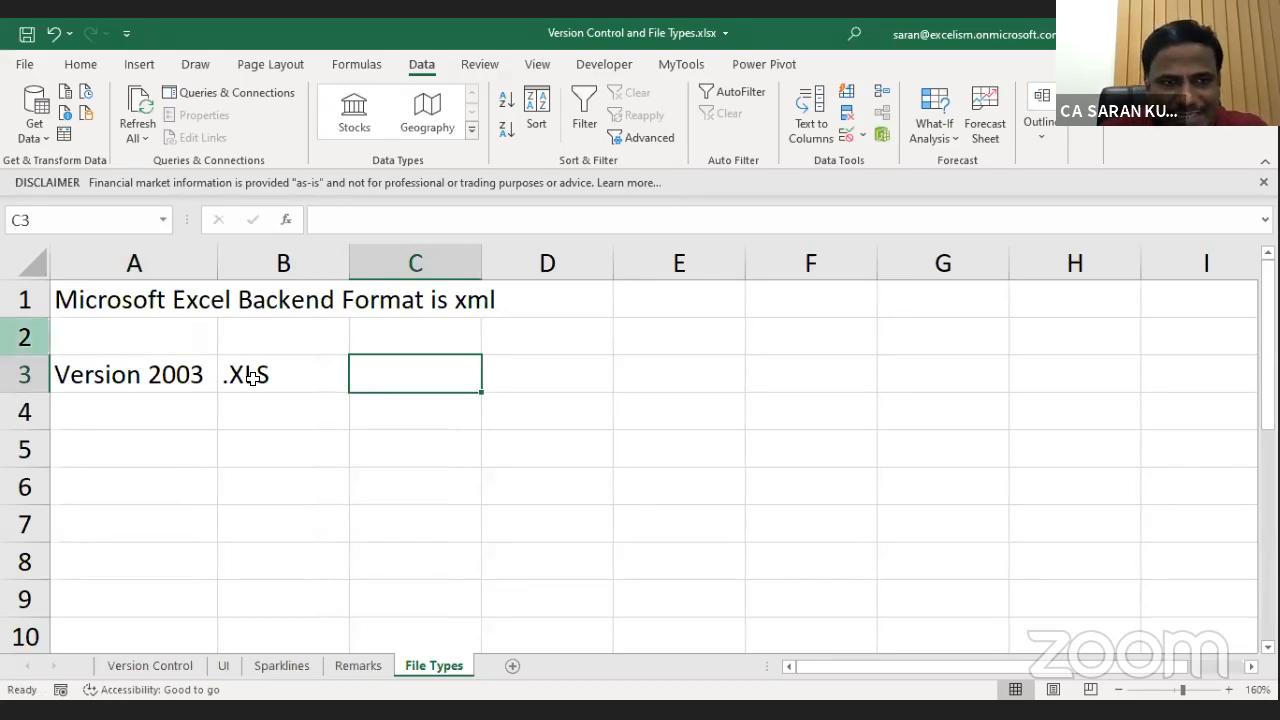
Type 'XL means XML; S means Spreadsheet' in C3.
text(XL)
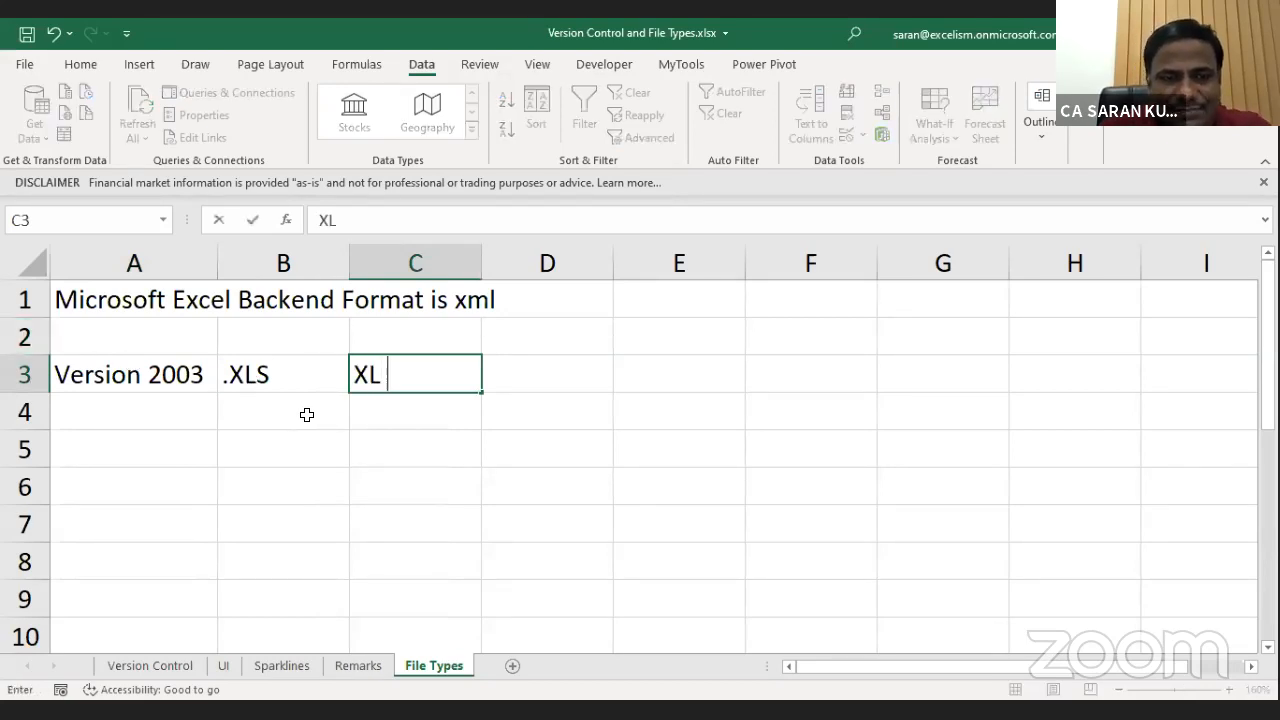
text( means XML;)
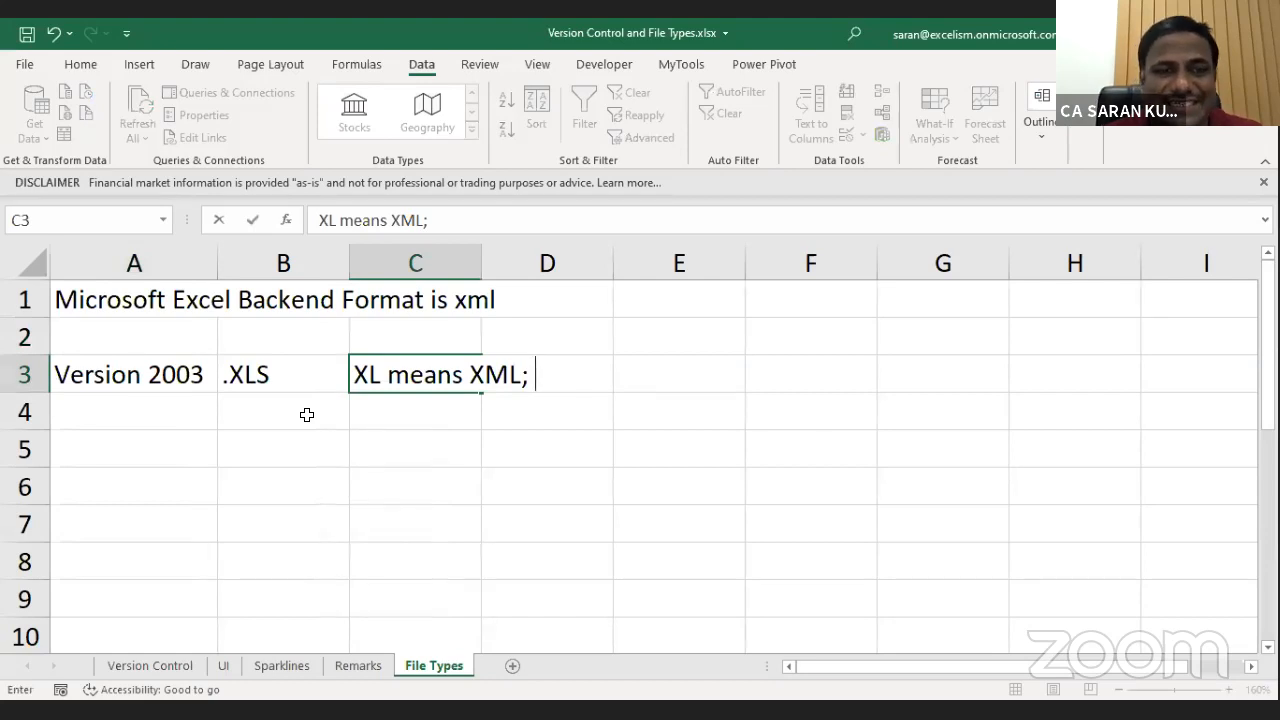
text(s)
key(BackSpace)
text(S mea)
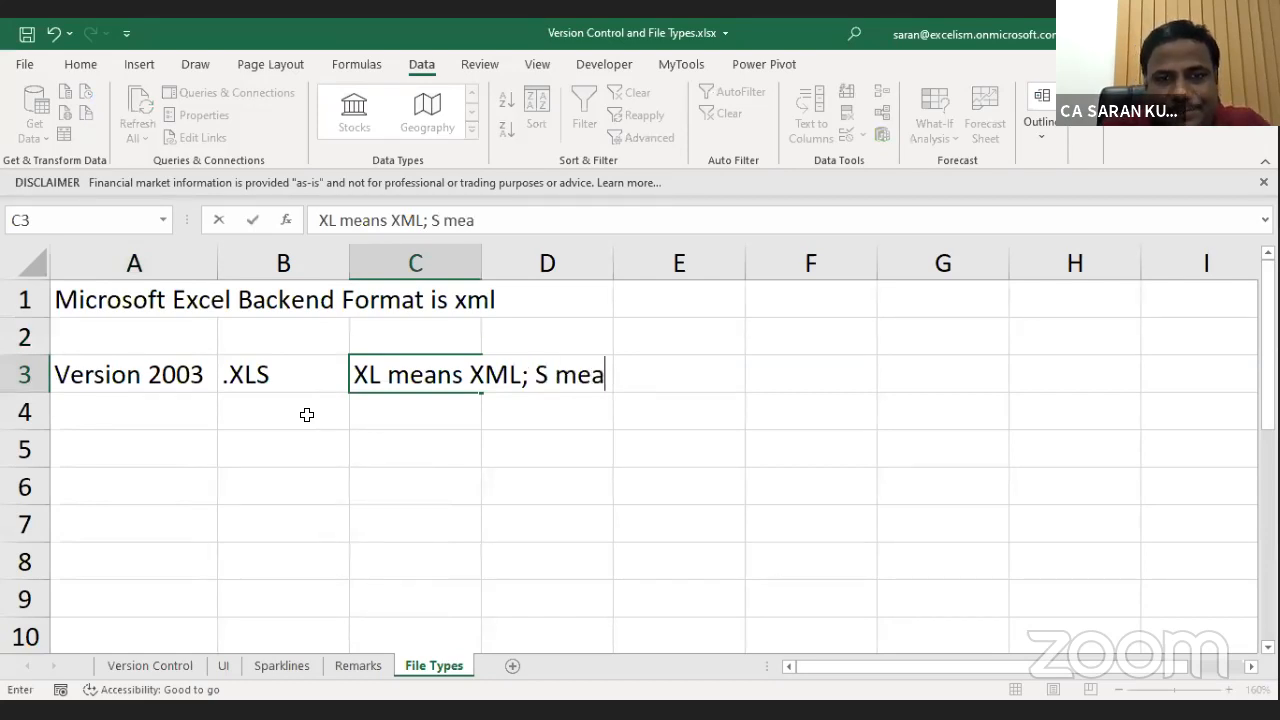
text(ns Spreadsheet)
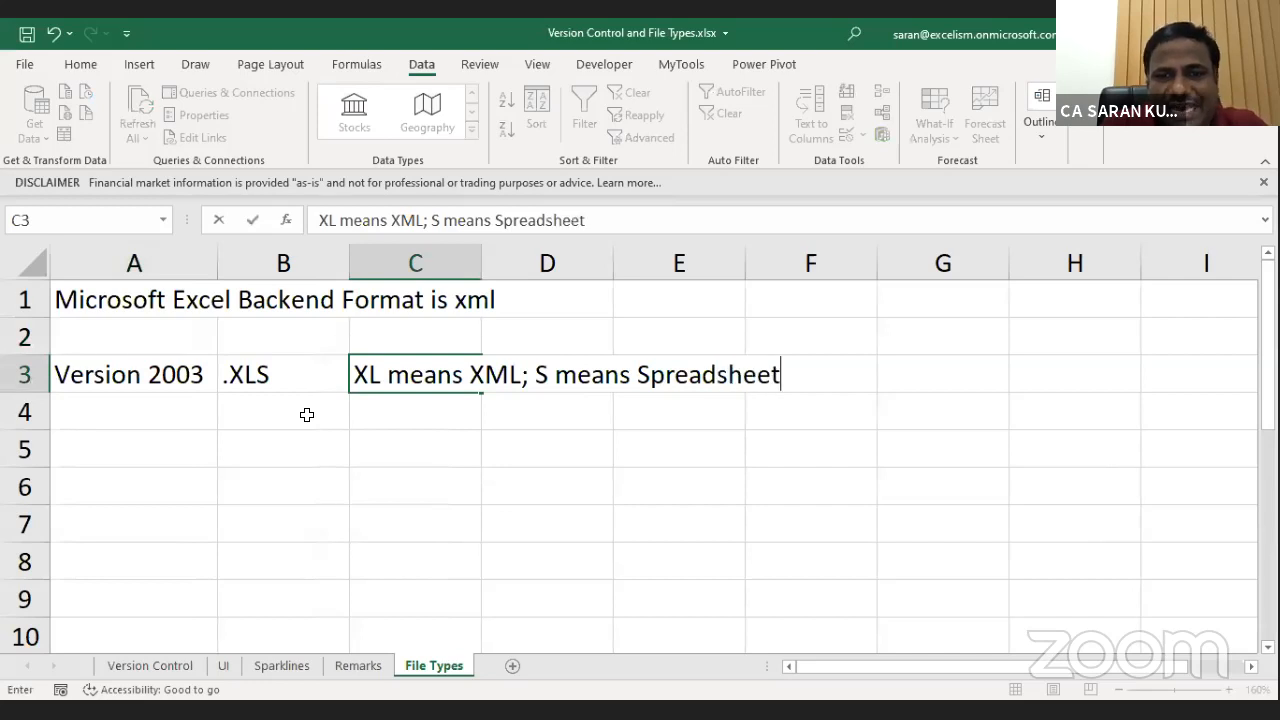
click(307, 414)
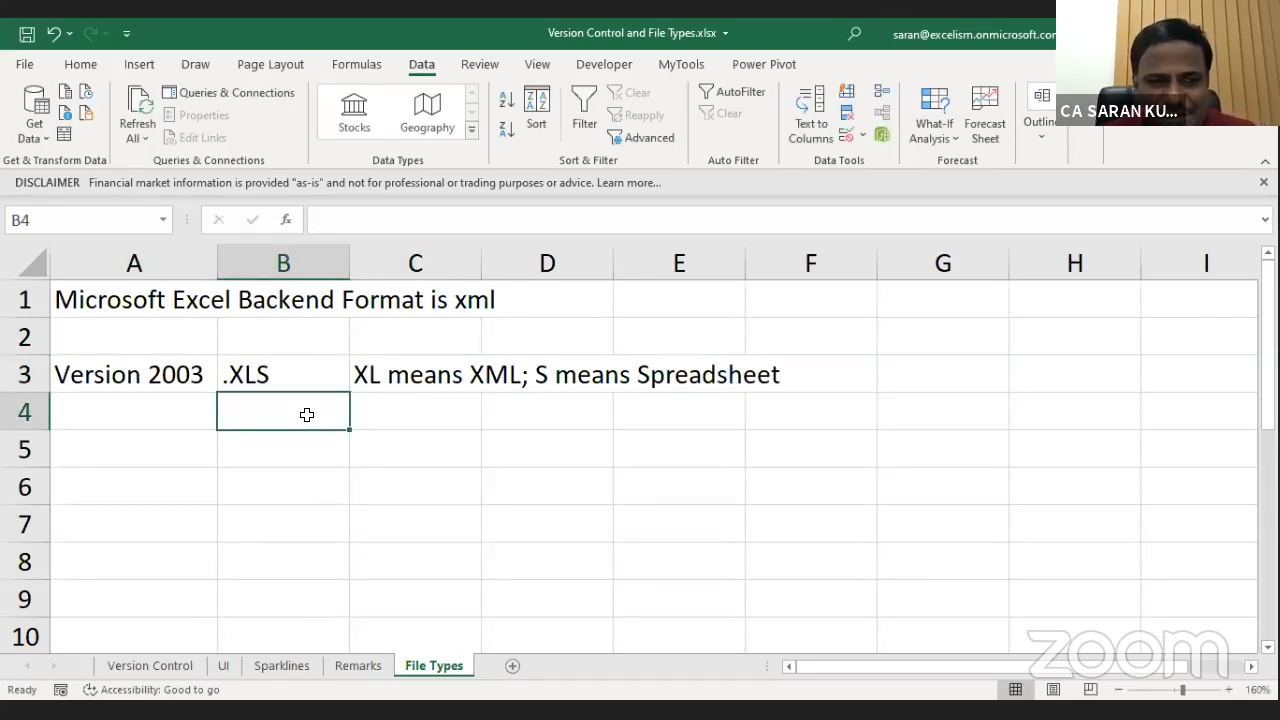
Zoom to 150% and enter 'Version 2007' in A5 with .xlsx in B5.
click(1118, 689)
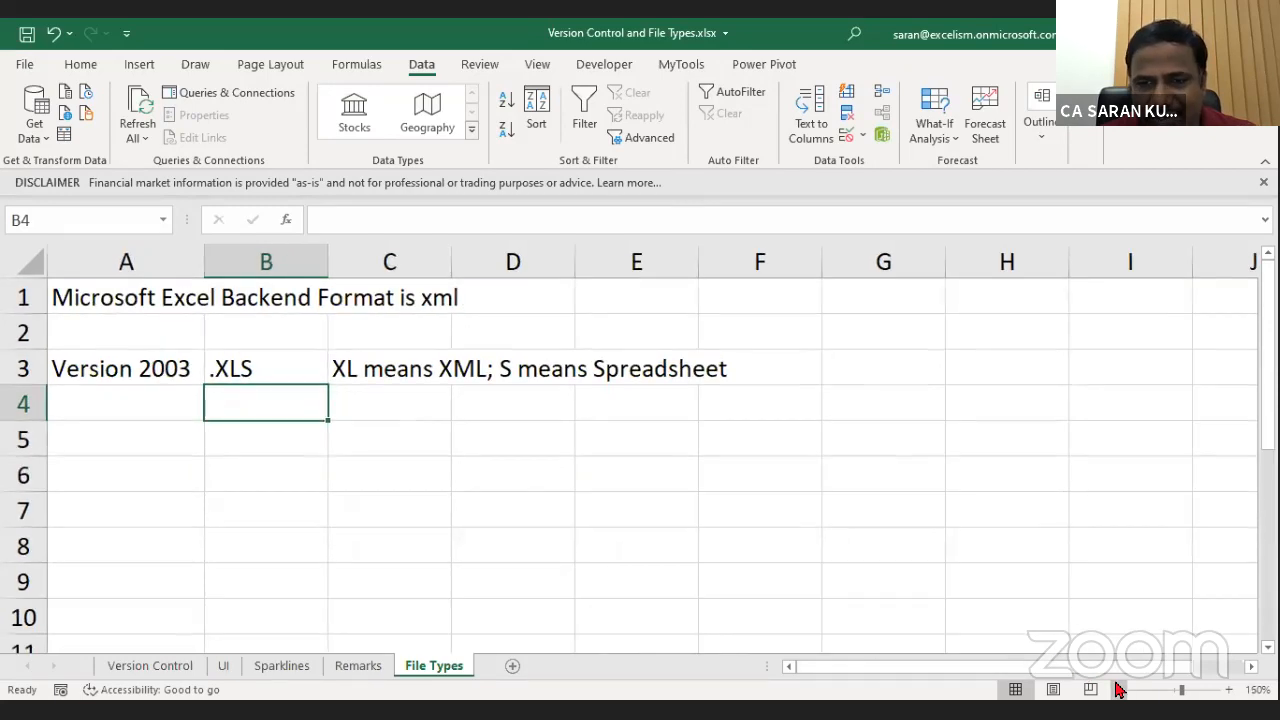
click(238, 365)
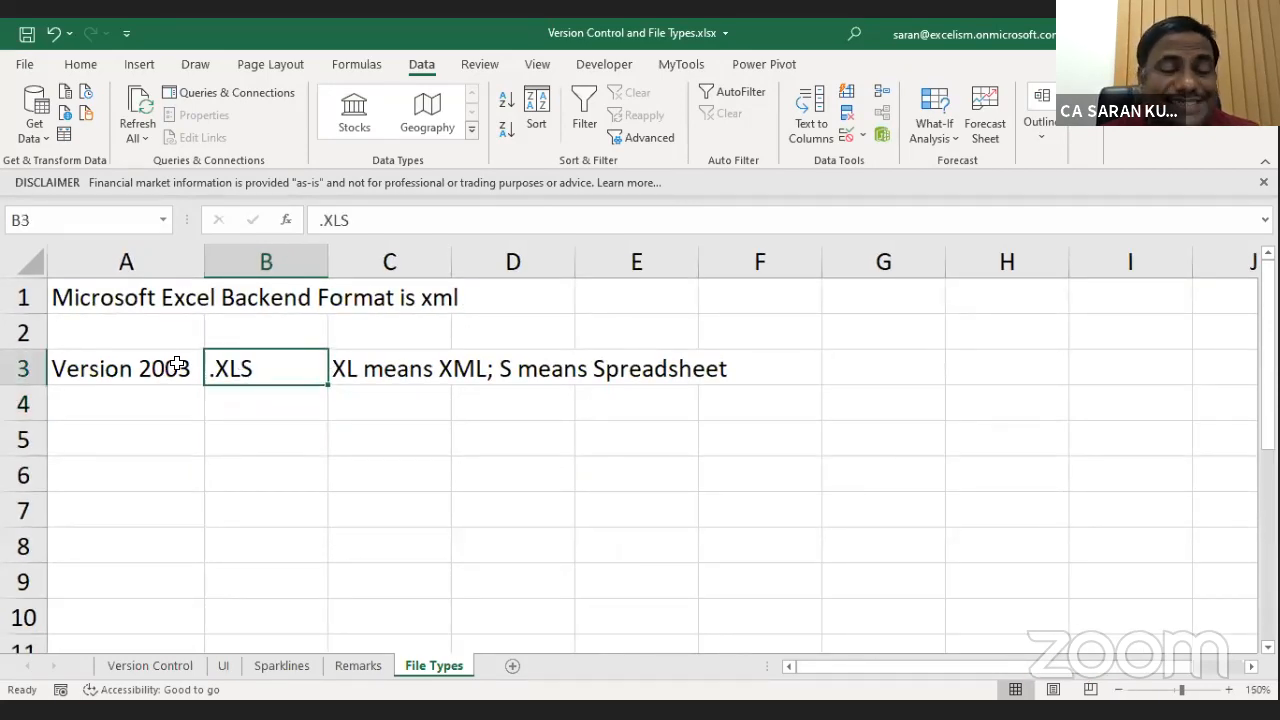
click(177, 365)
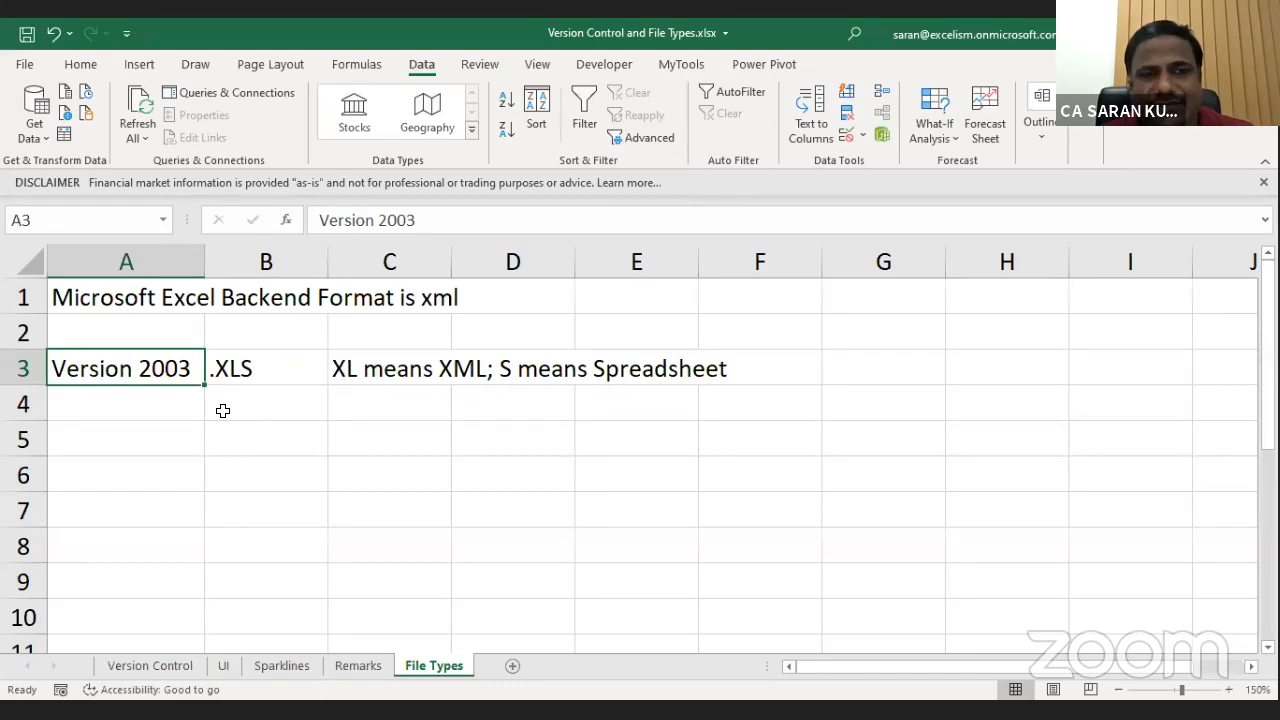
click(318, 366)
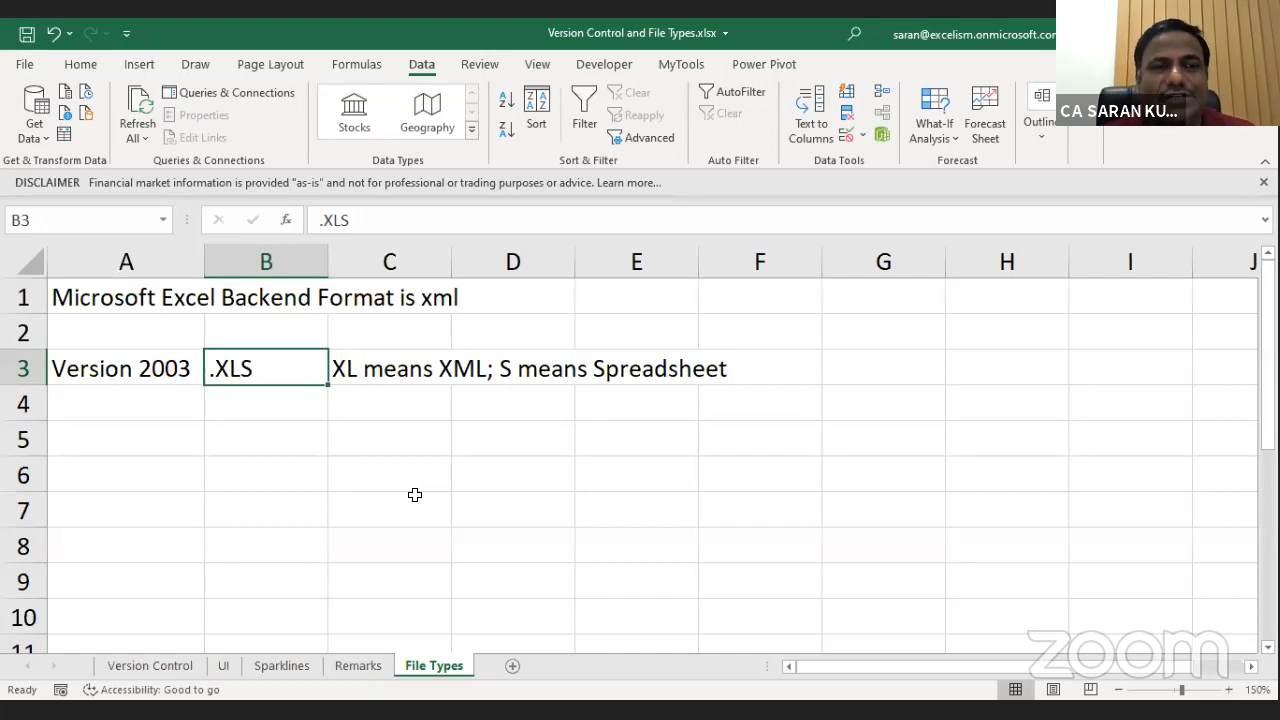
key(Down)
key(Left)
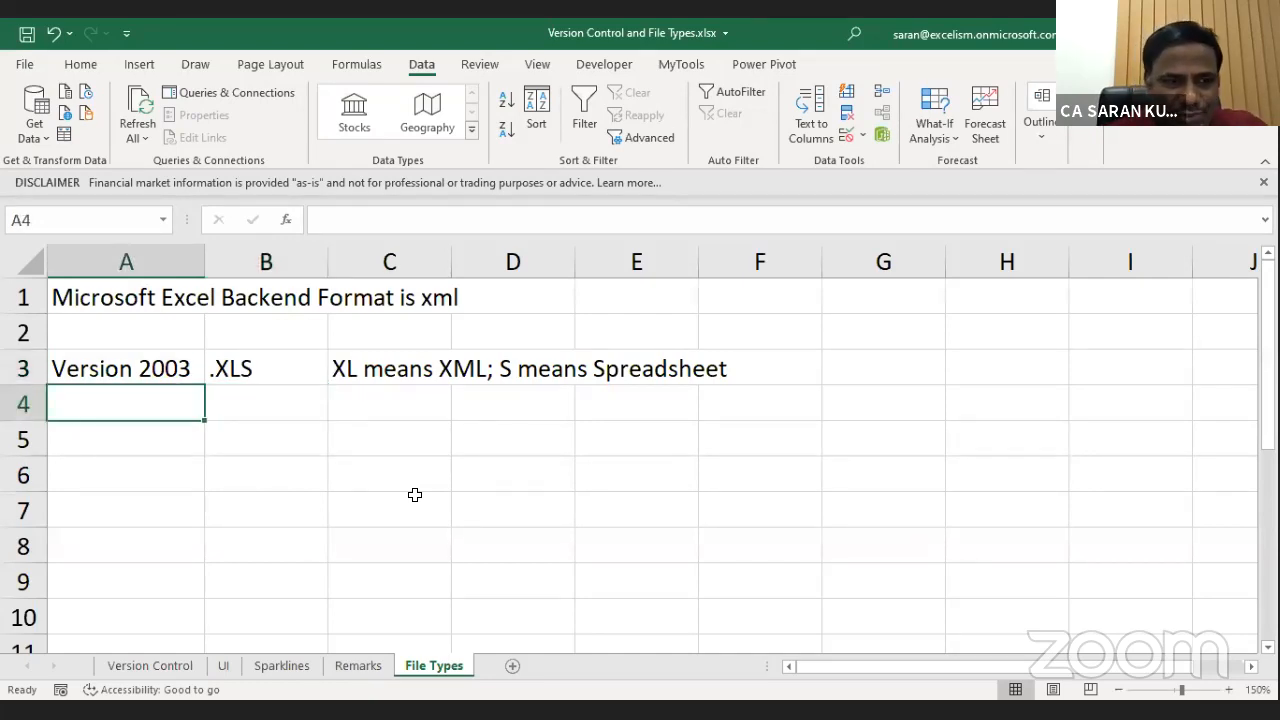
key(Down)
text(Version 2007)
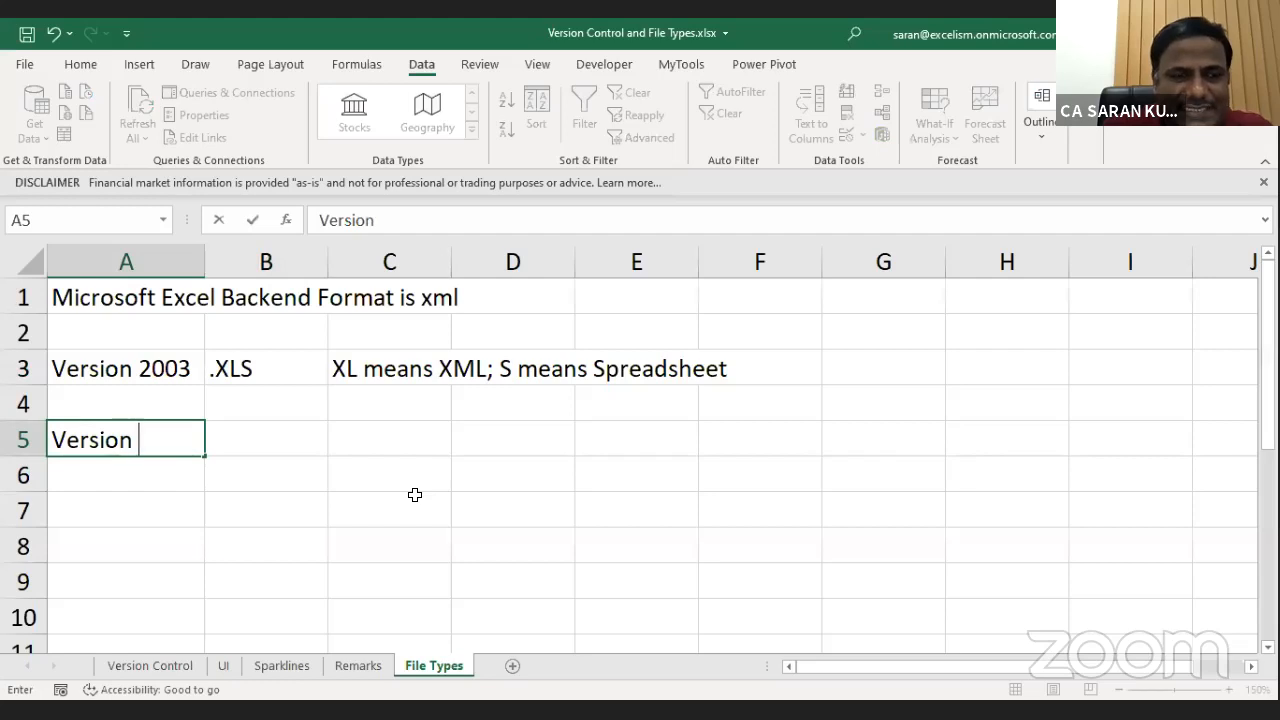
key(Tab)
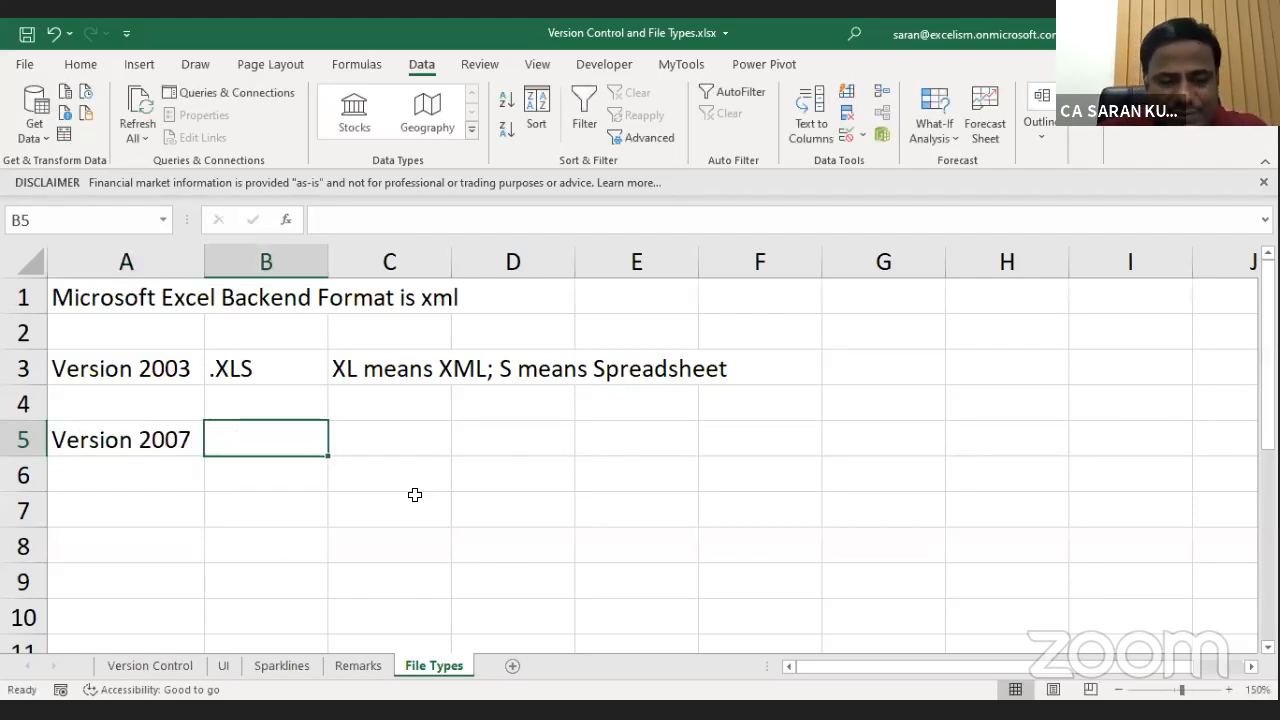
text(.)
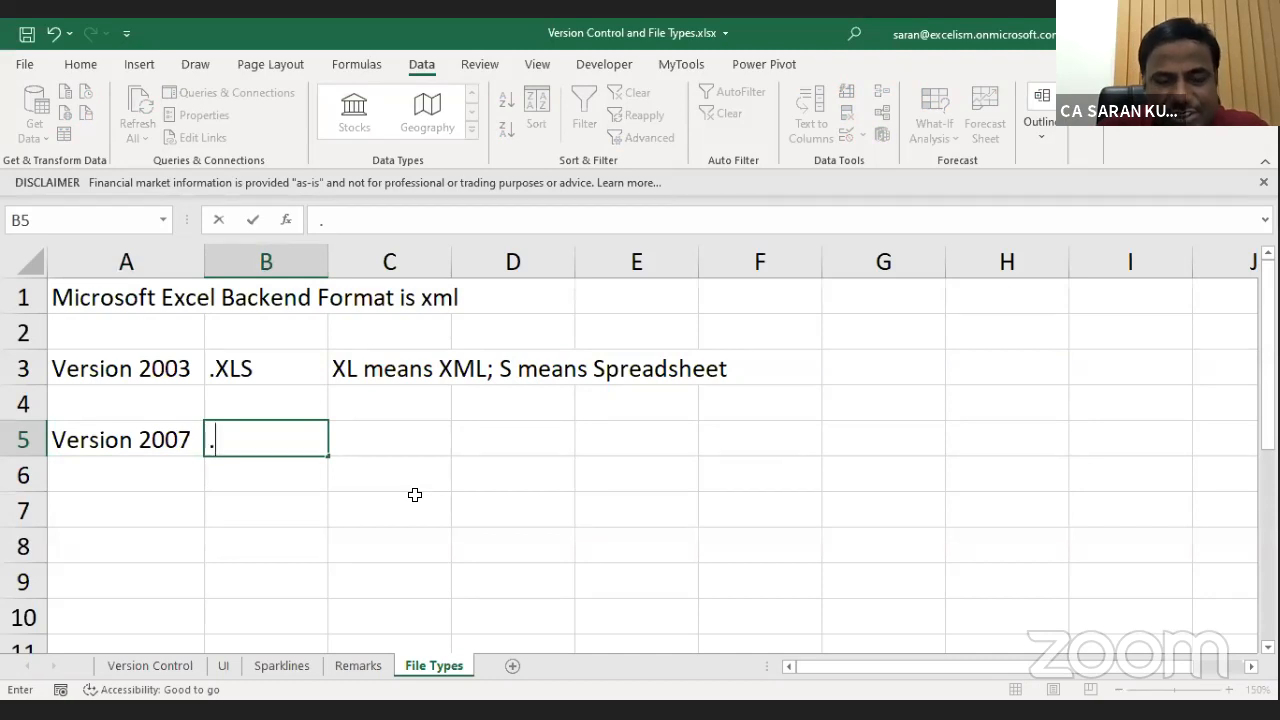
text(x)
key(BackSpace)
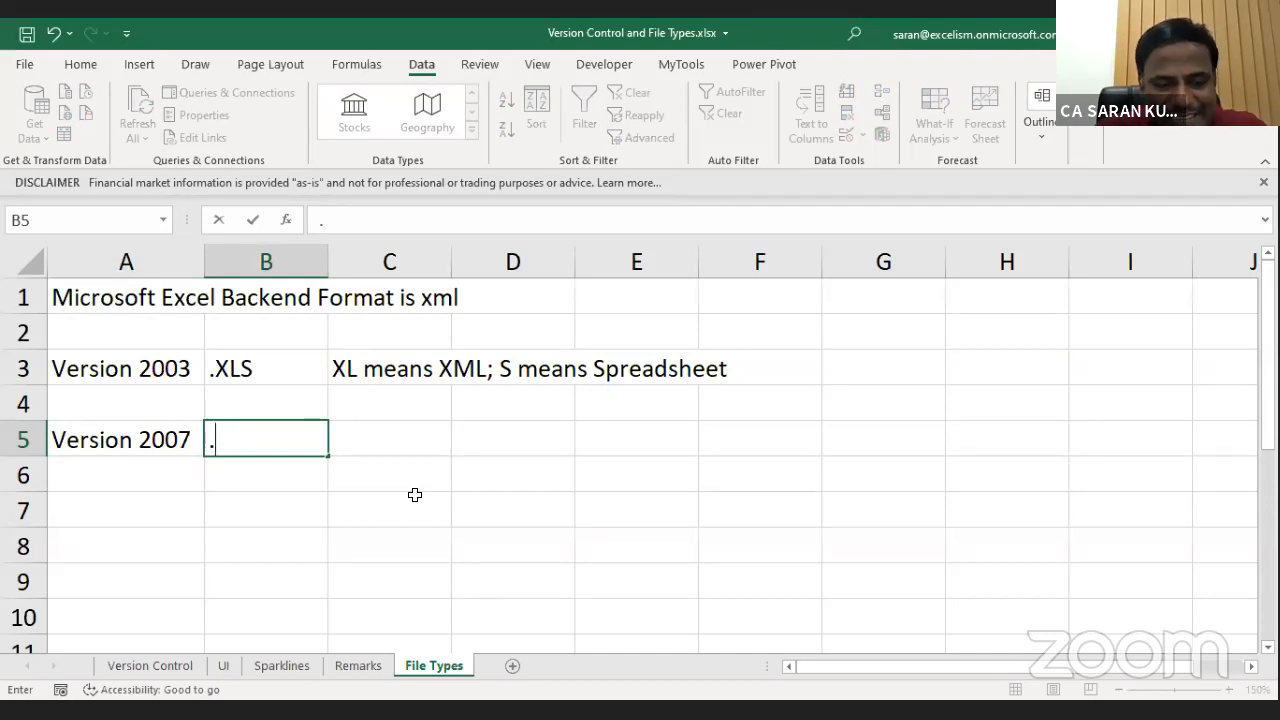
text(xlsx)
key(Return)
Retype the 2003 extension in B3 as lowercase .xls.
key(Up)
key(Up)
key(Up)
key(Right)
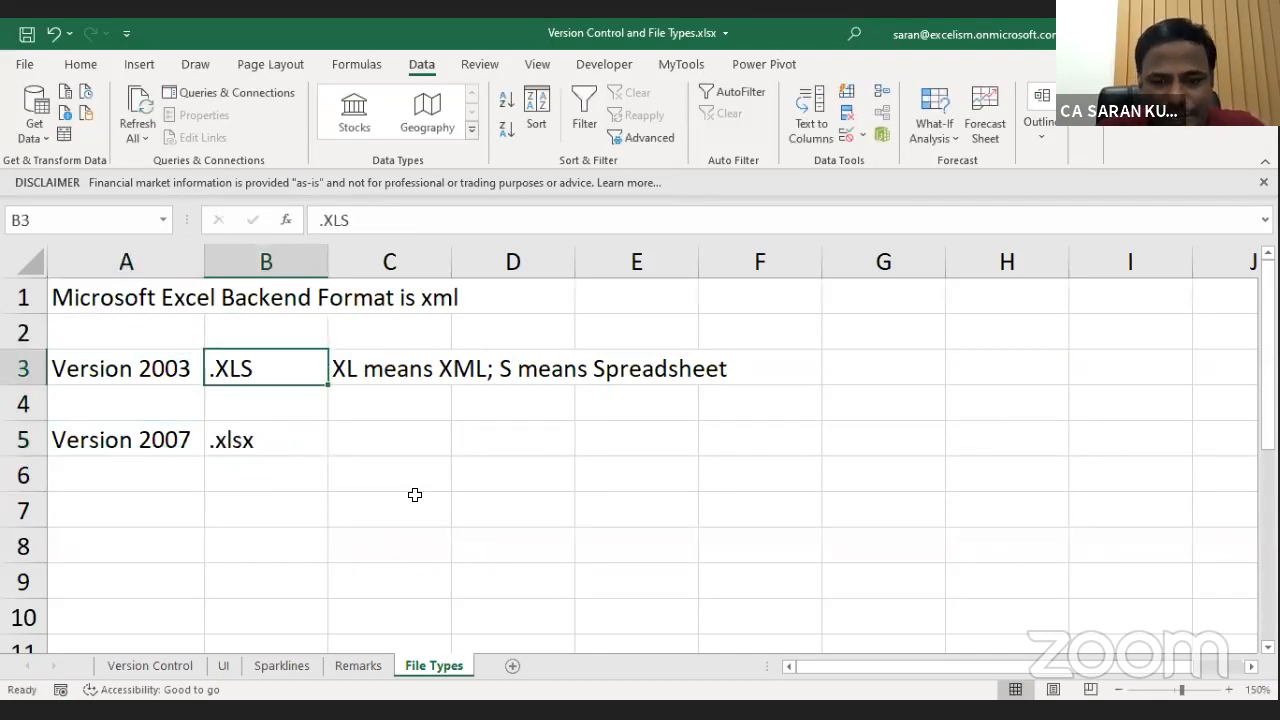
text(.xls)
key(Return)
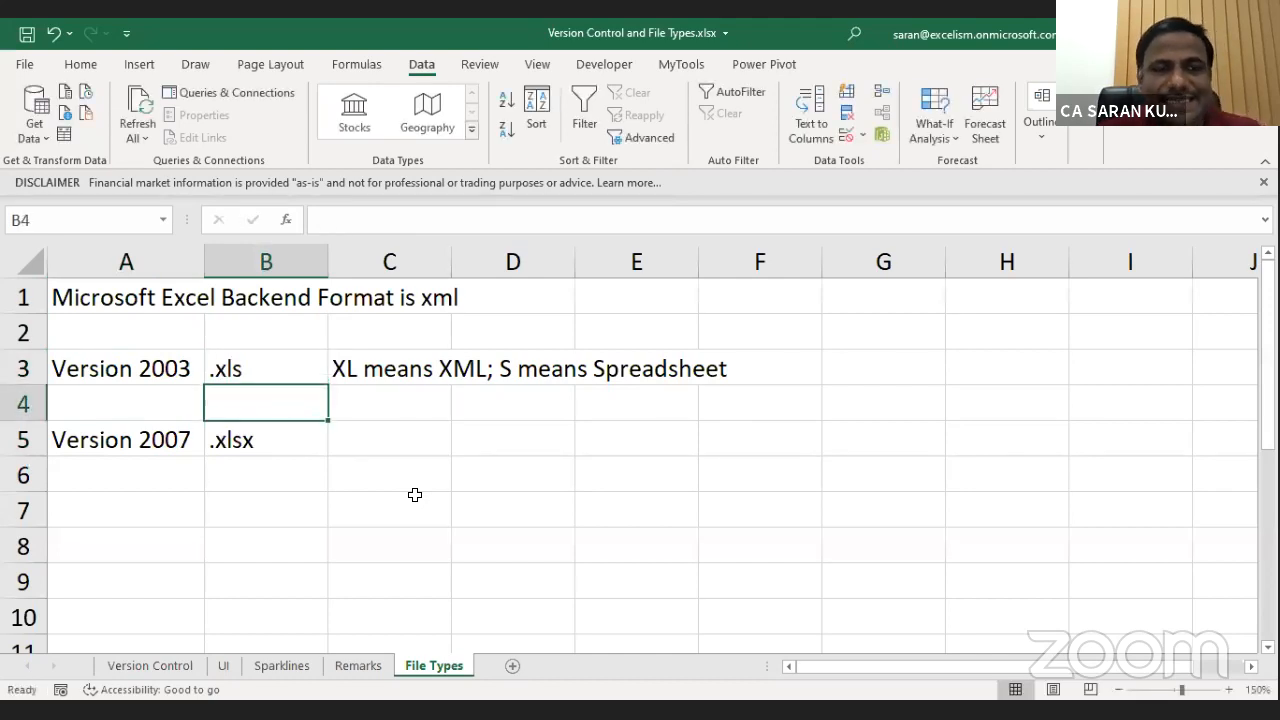
Copy the C3 explanation into C5 and append '; X means Macro-Free'.
key(Down)
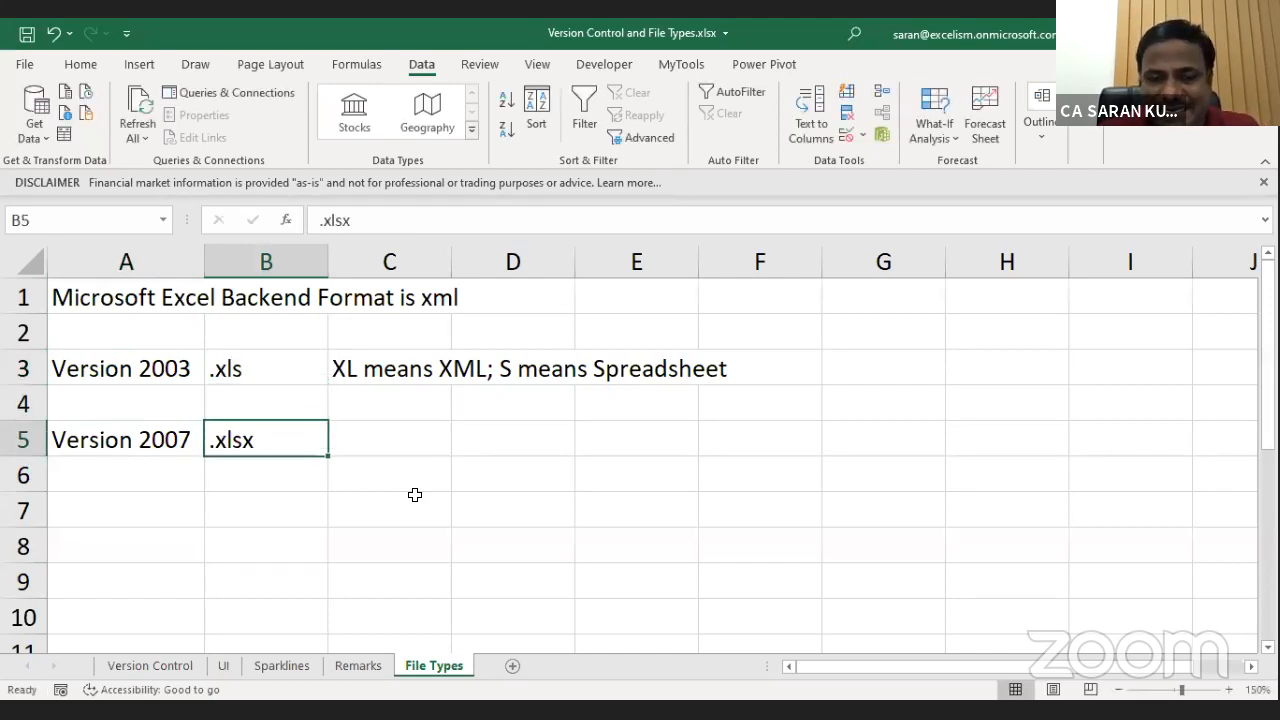
key(Right)
key(Up)
key(Up)
key(ctrl+c)
key(Down)
key(Down)
key(F2)
key(ctrl+v)
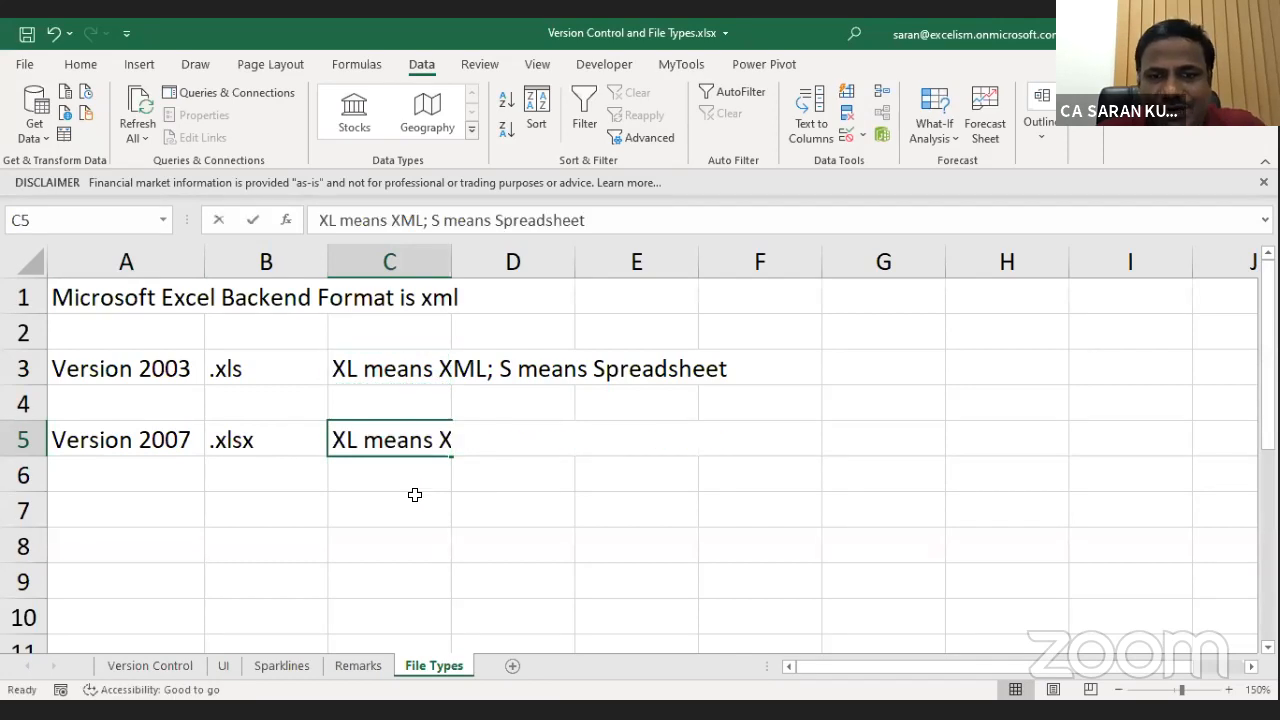
text(; X mea)
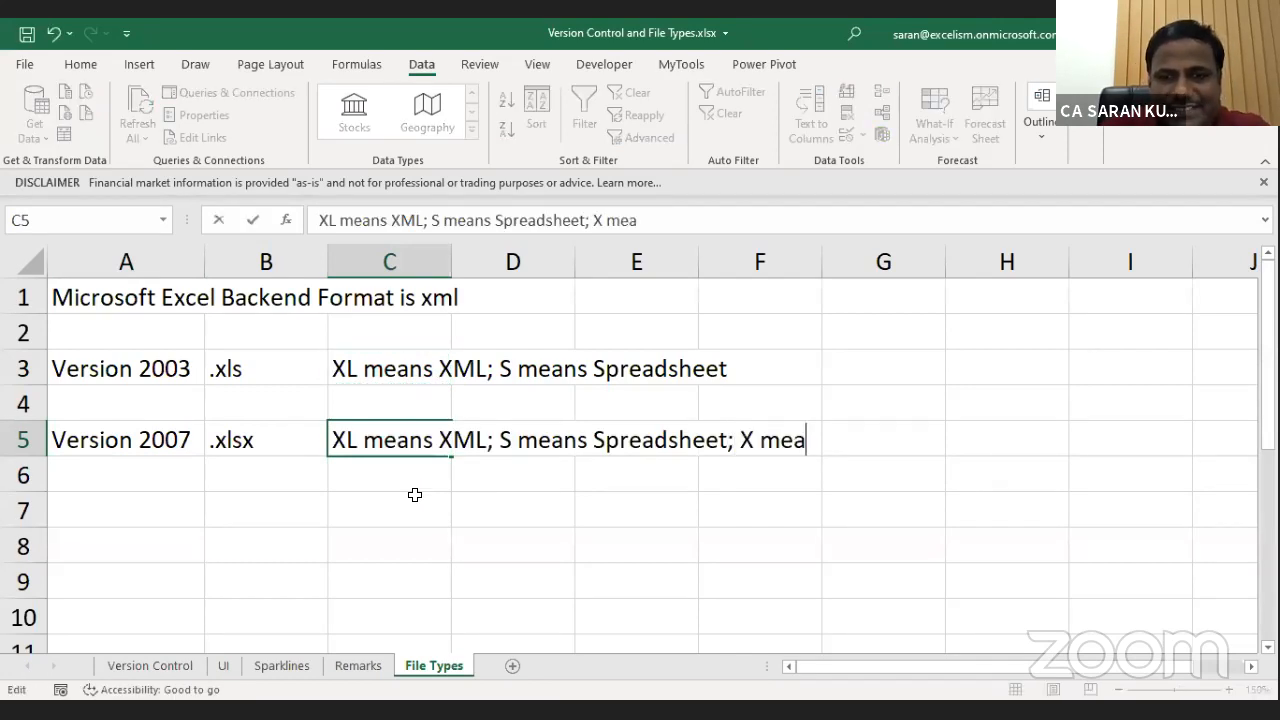
text(ns M)
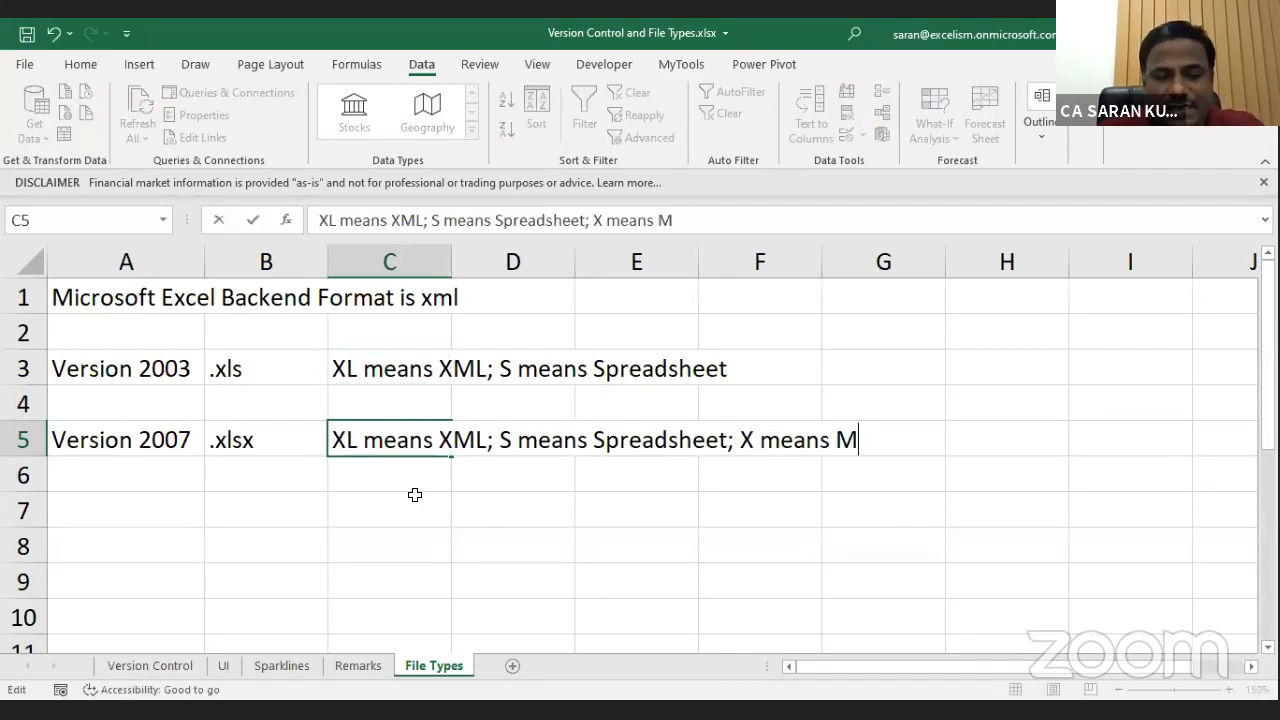
text(acro-Free)
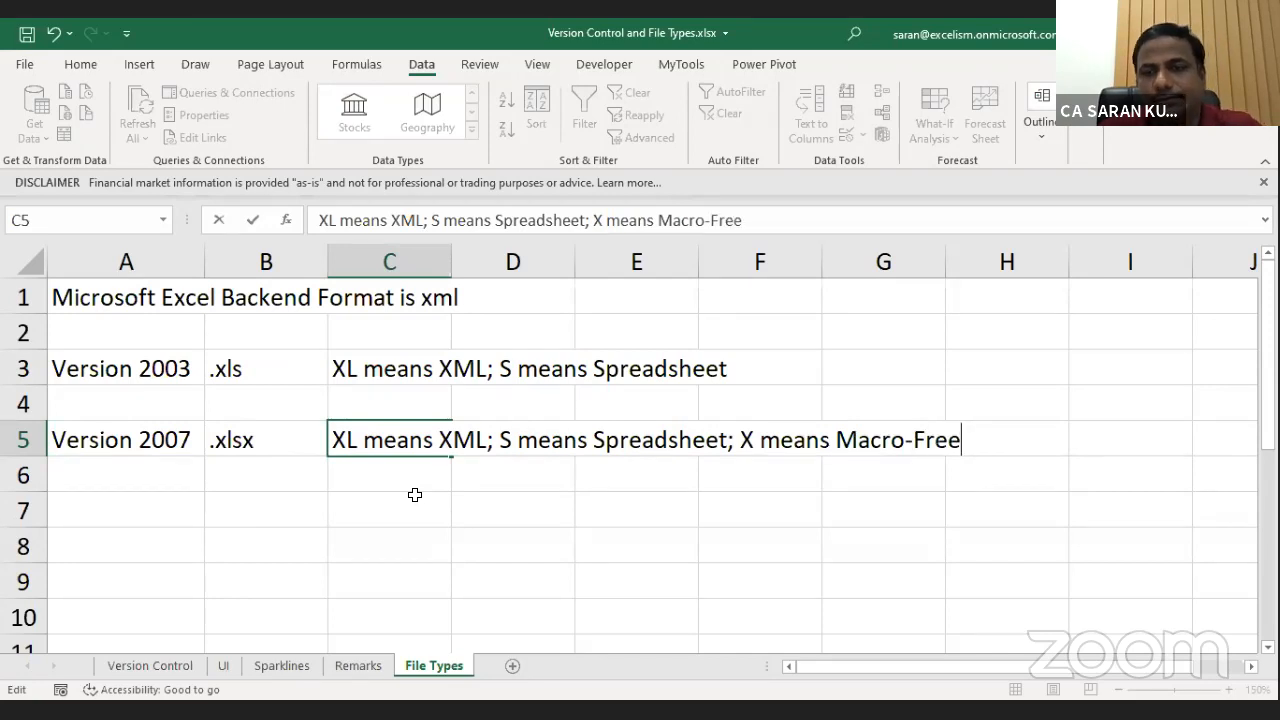
key(Return)
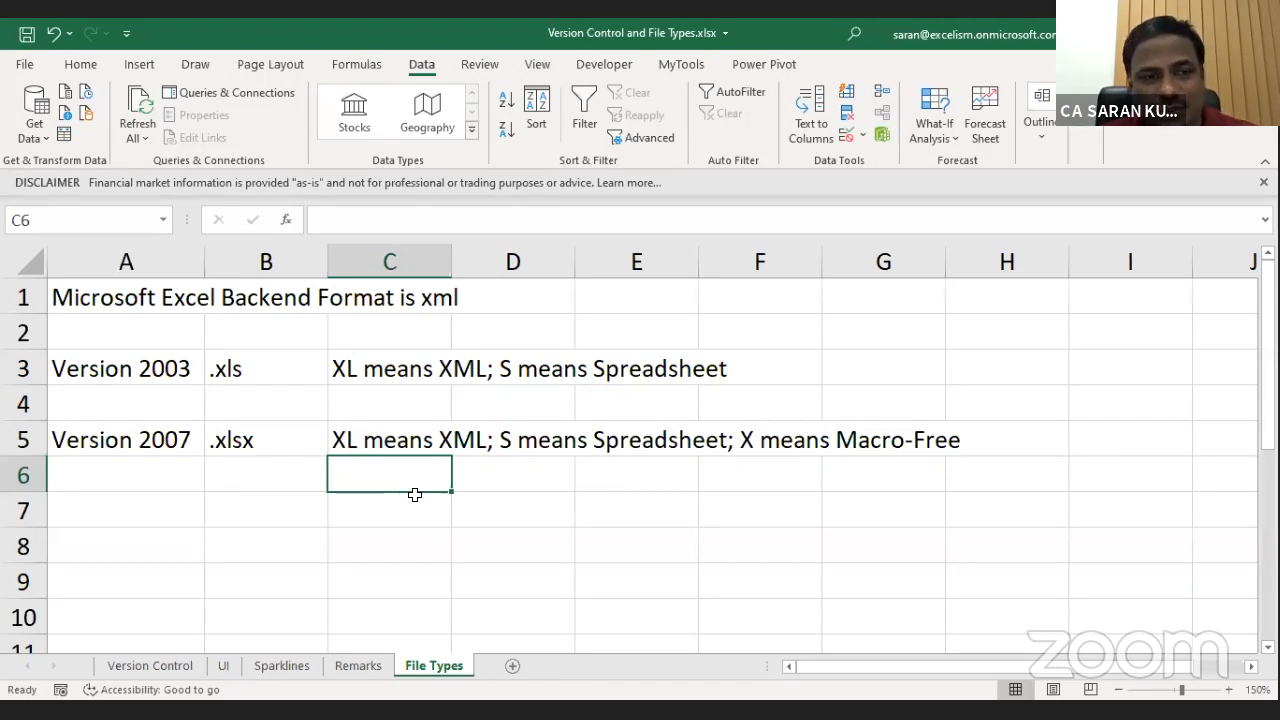
click(227, 426)
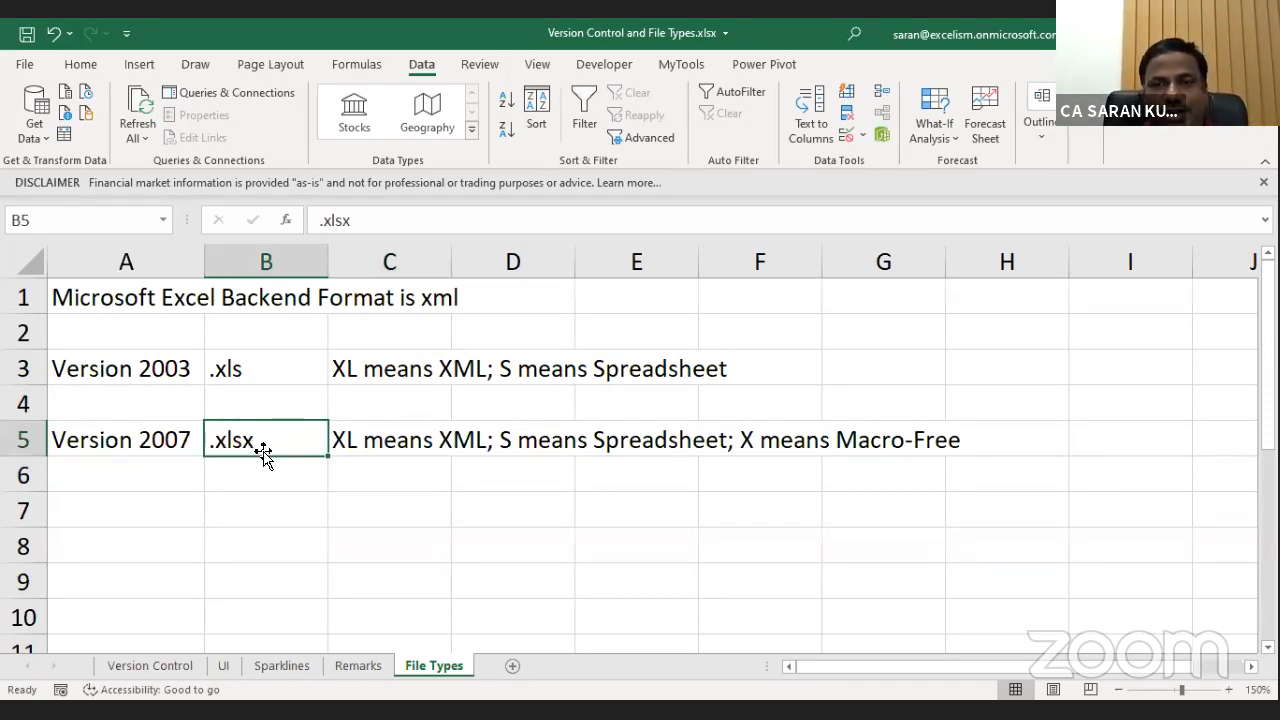
Copy .xlsx from B5 into B7 and change it to .xlsm.
click(373, 508)
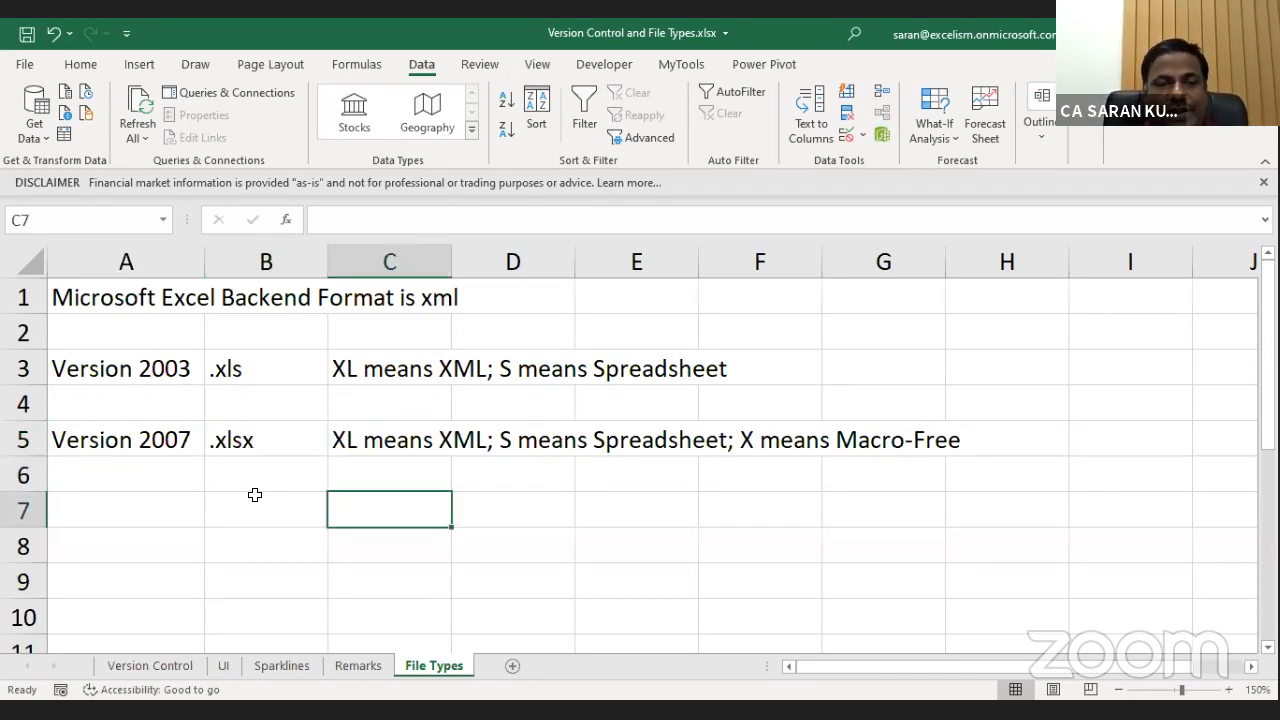
key(Left)
key(Up)
key(Up)
key(ctrl+c)
key(Down)
key(Down)
key(ctrl+v)
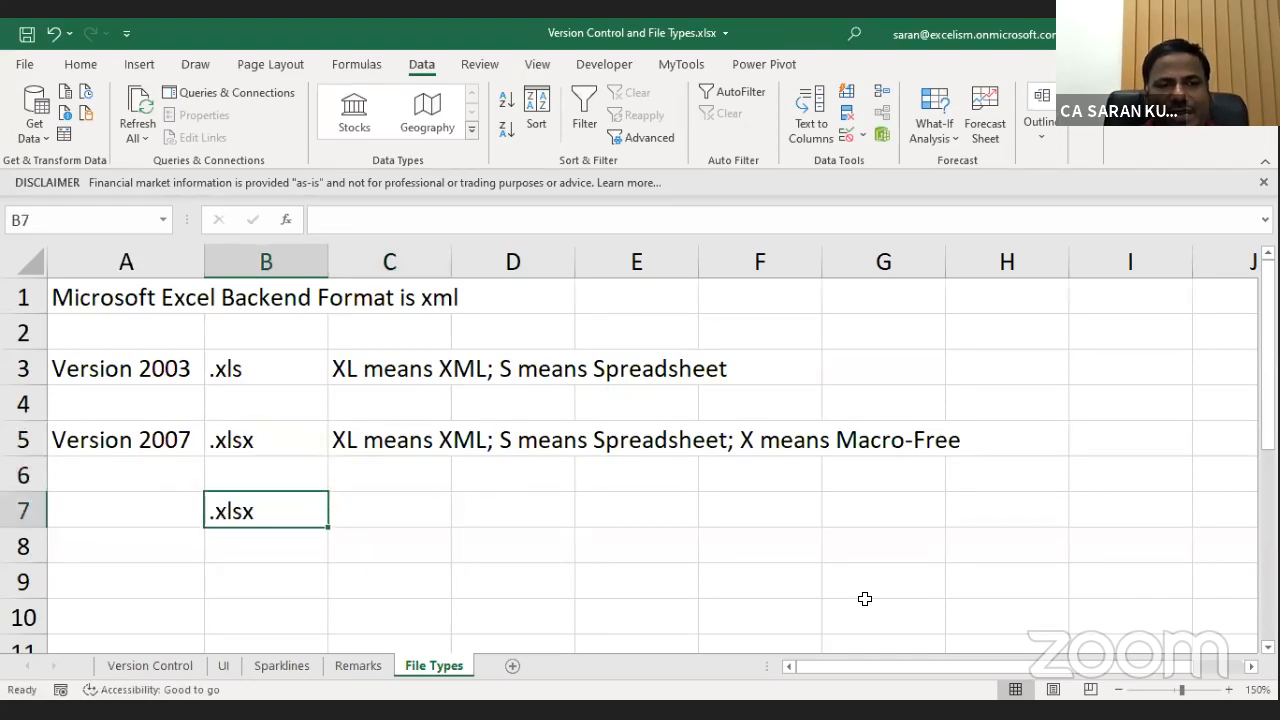
key(F2)
key(BackSpace)
text(m)
key(Tab)
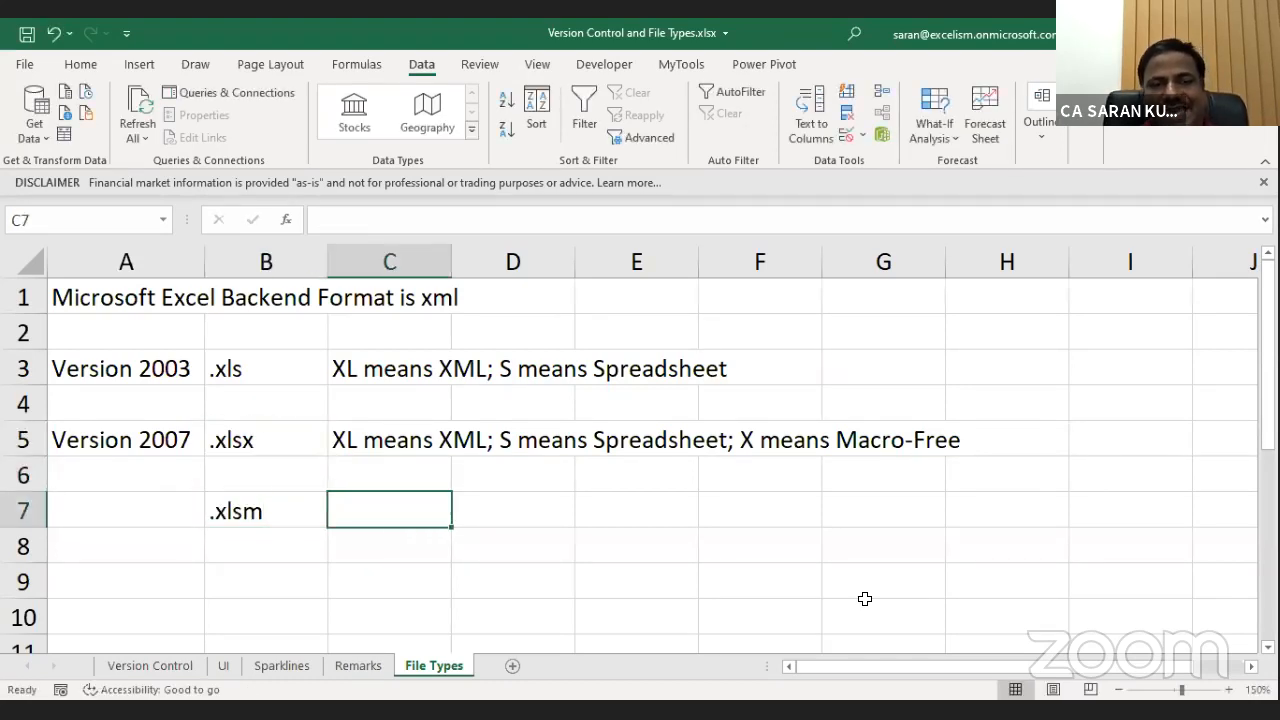
Copy C5's explanation into C7, replacing 'X means Macro-Free' with 'M means Macro-Enabled'.
key(Up)
key(Up)
key(Up)
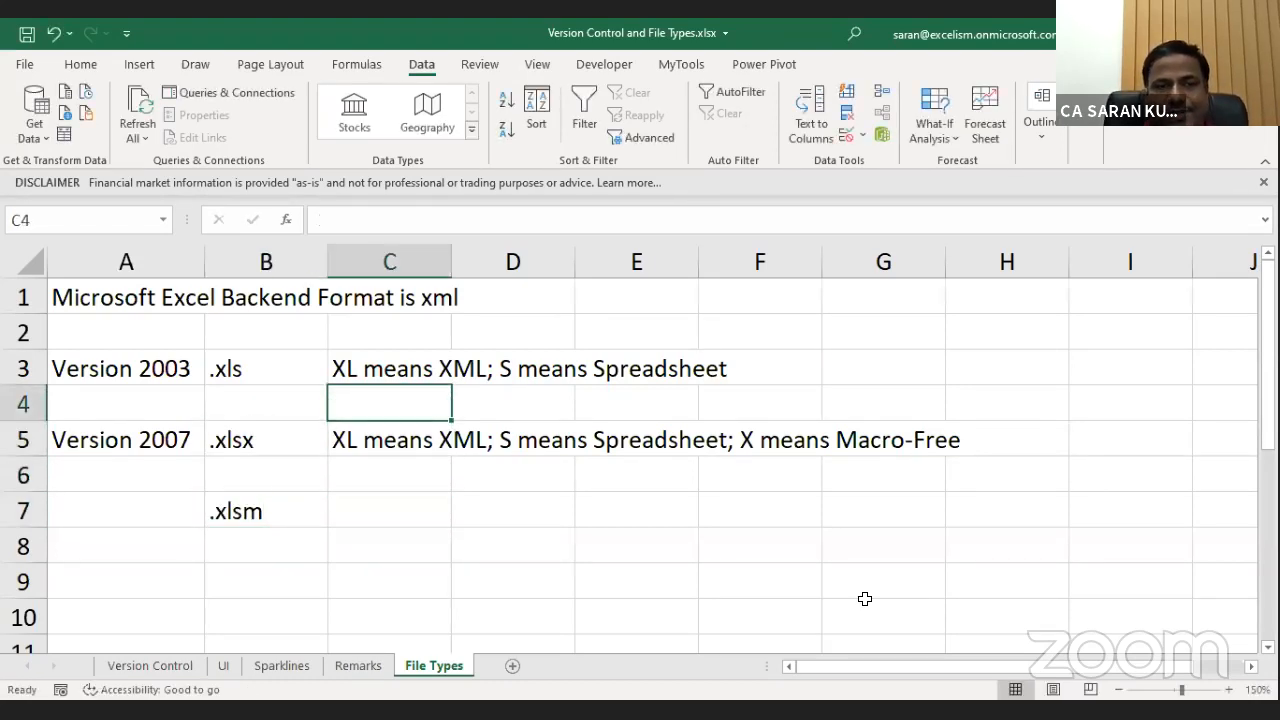
key(Down)
key(ctrl+c)
key(Down)
key(Down)
key(Down)
key(Up)
key(ctrl+v)
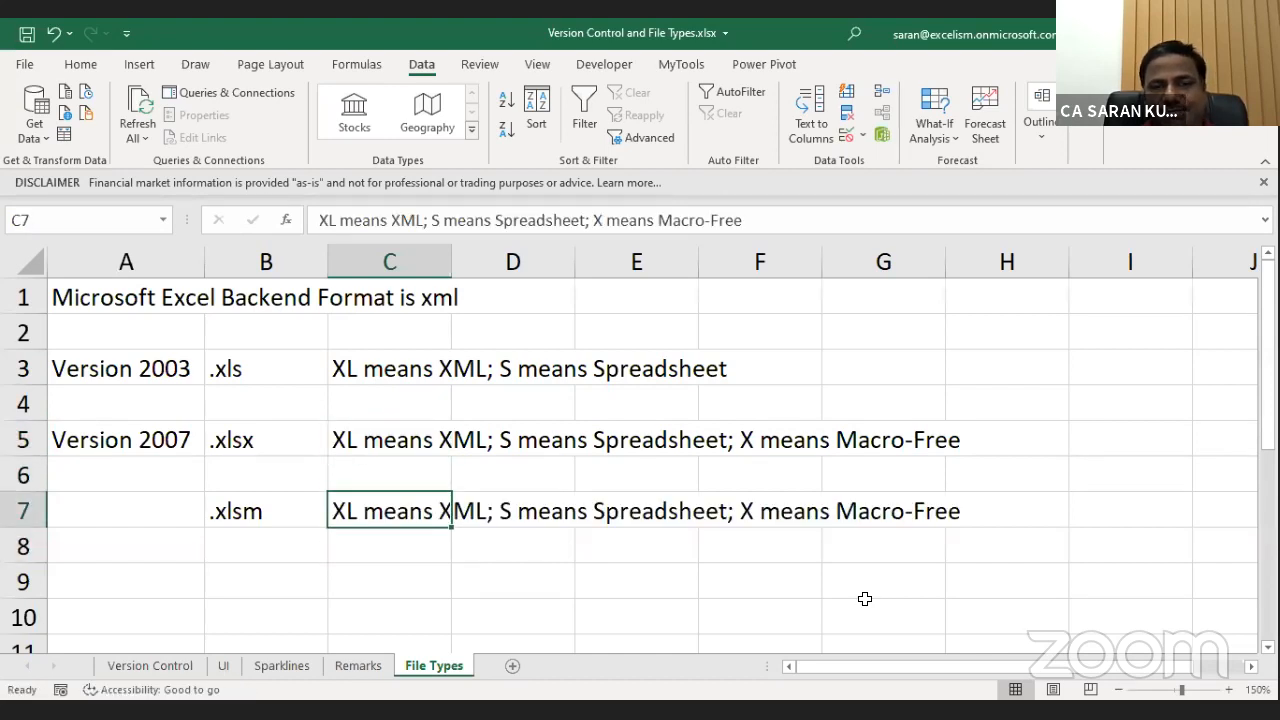
key(F2)
key(ctrl+shift+Left)
key(ctrl+shift+Left)
key(ctrl+shift+Left)
key(ctrl+shift+Left)
text(M means Macro)
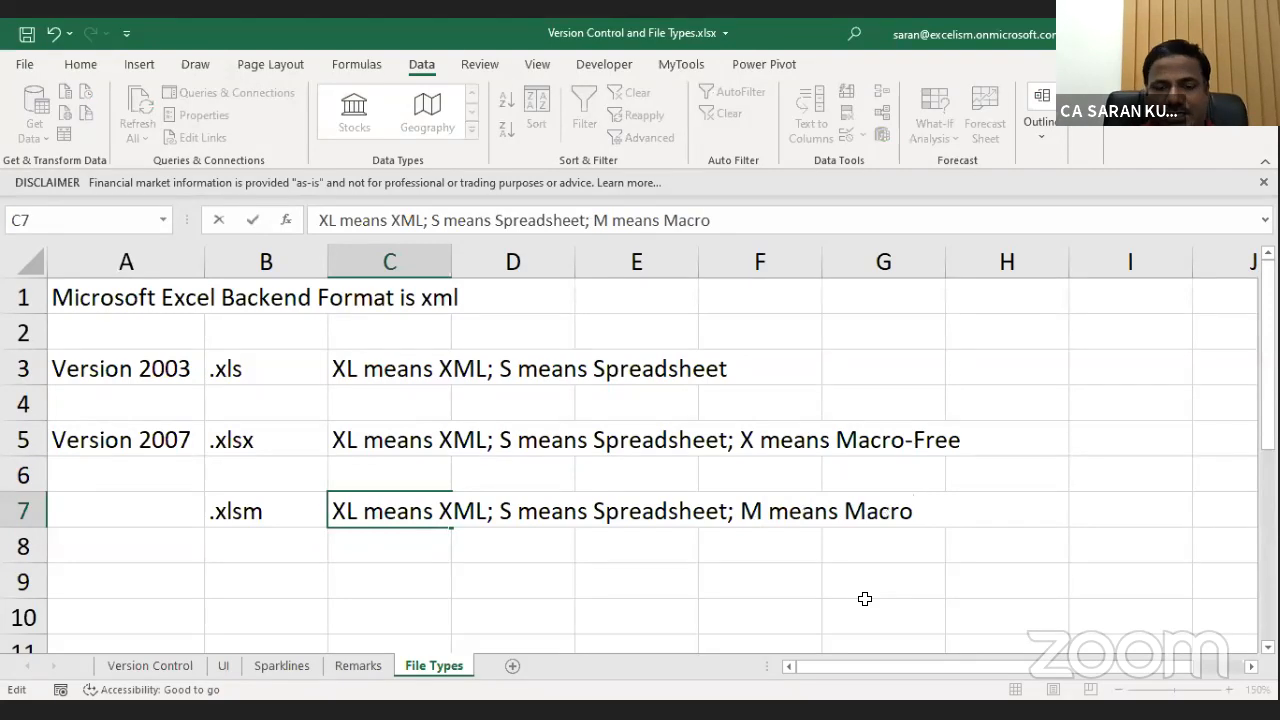
text(-Enabled)
key(Return)
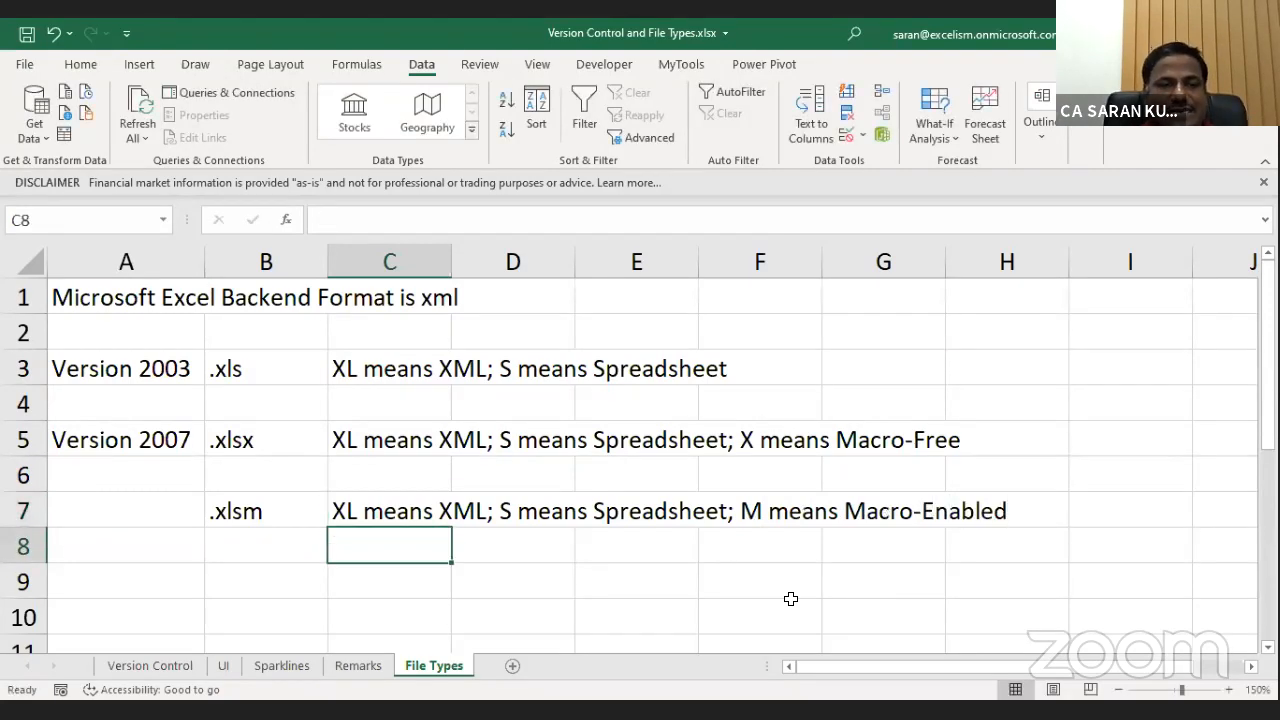
Save the File Types workbook and create a new blank workbook.
click(249, 533)
click(256, 522)
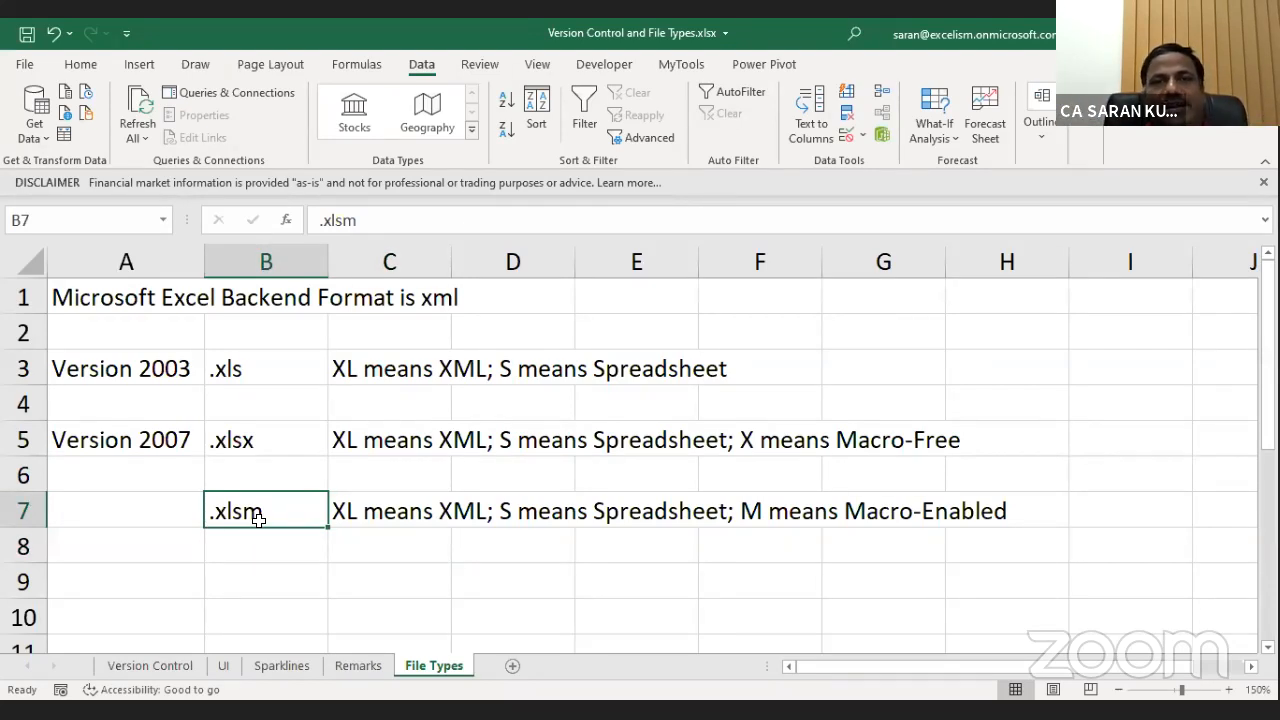
key(ctrl+s)
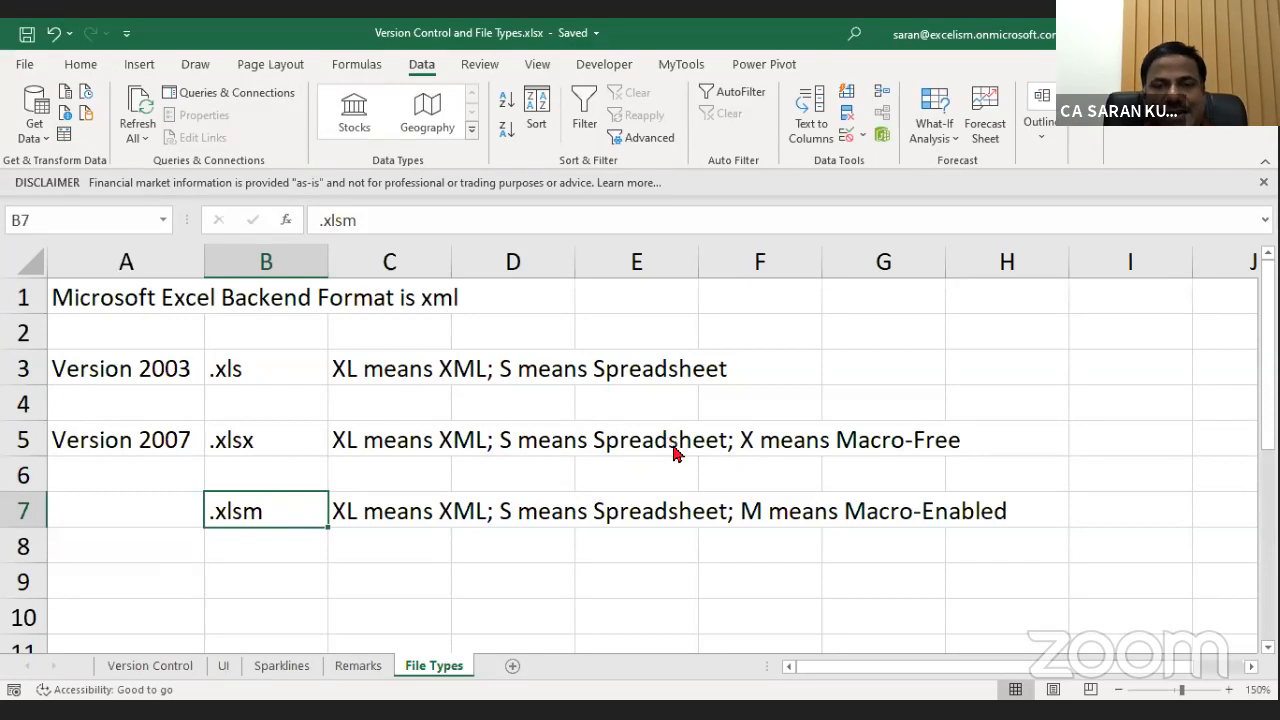
key(ctrl+n)
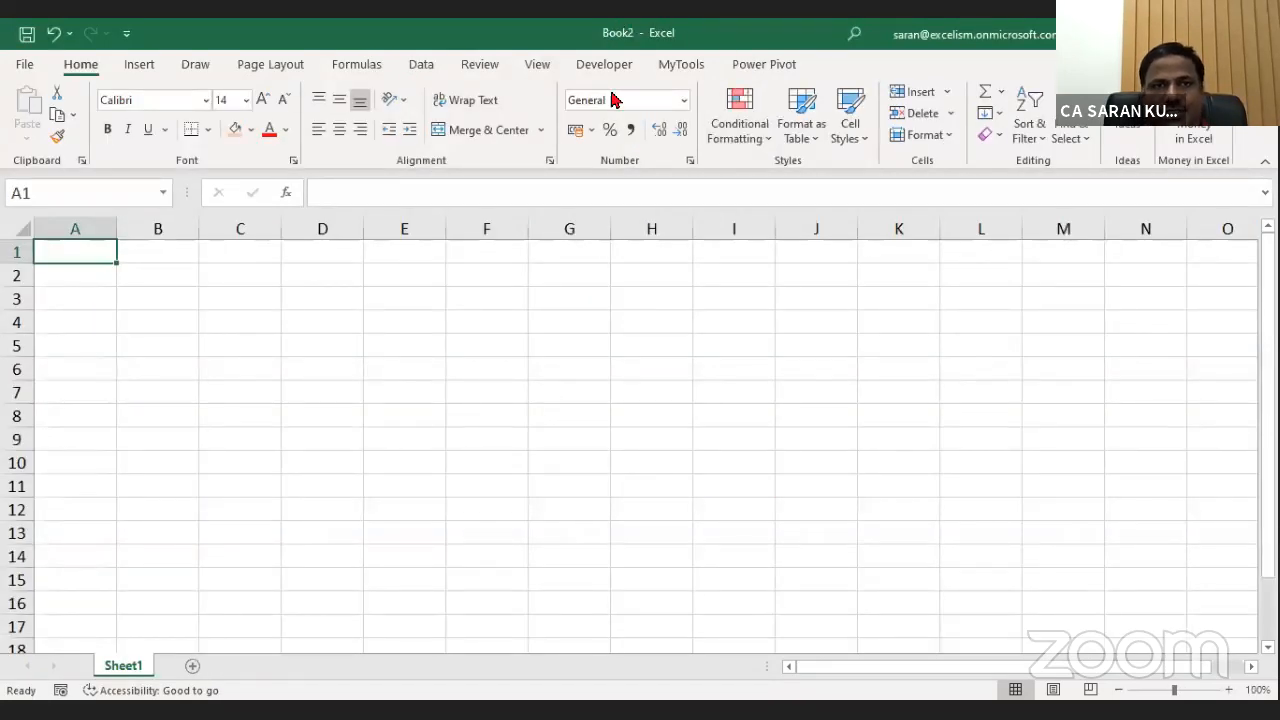
Zoom Book2 to 140% and start recording a macro named VijayawadaSIRC from the Developer tab.
click(1228, 690)
click(1228, 690)
click(1228, 690)
click(1228, 690)
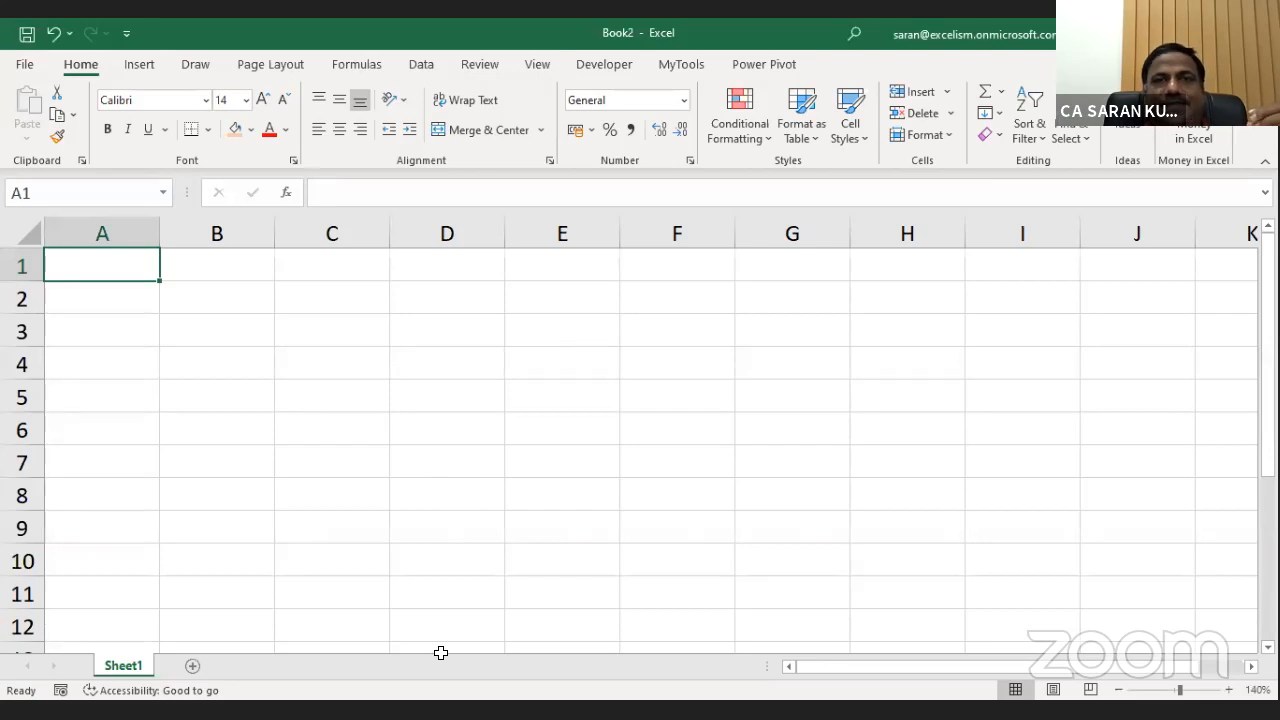
click(605, 65)
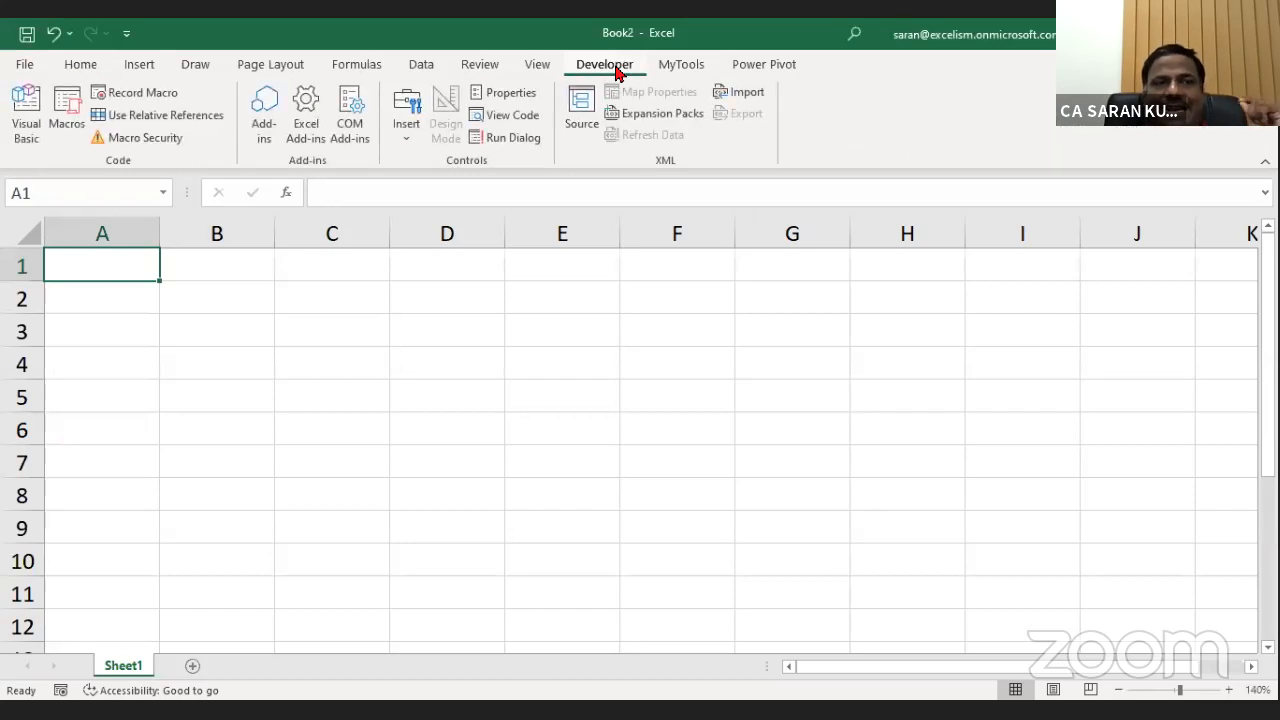
click(137, 92)
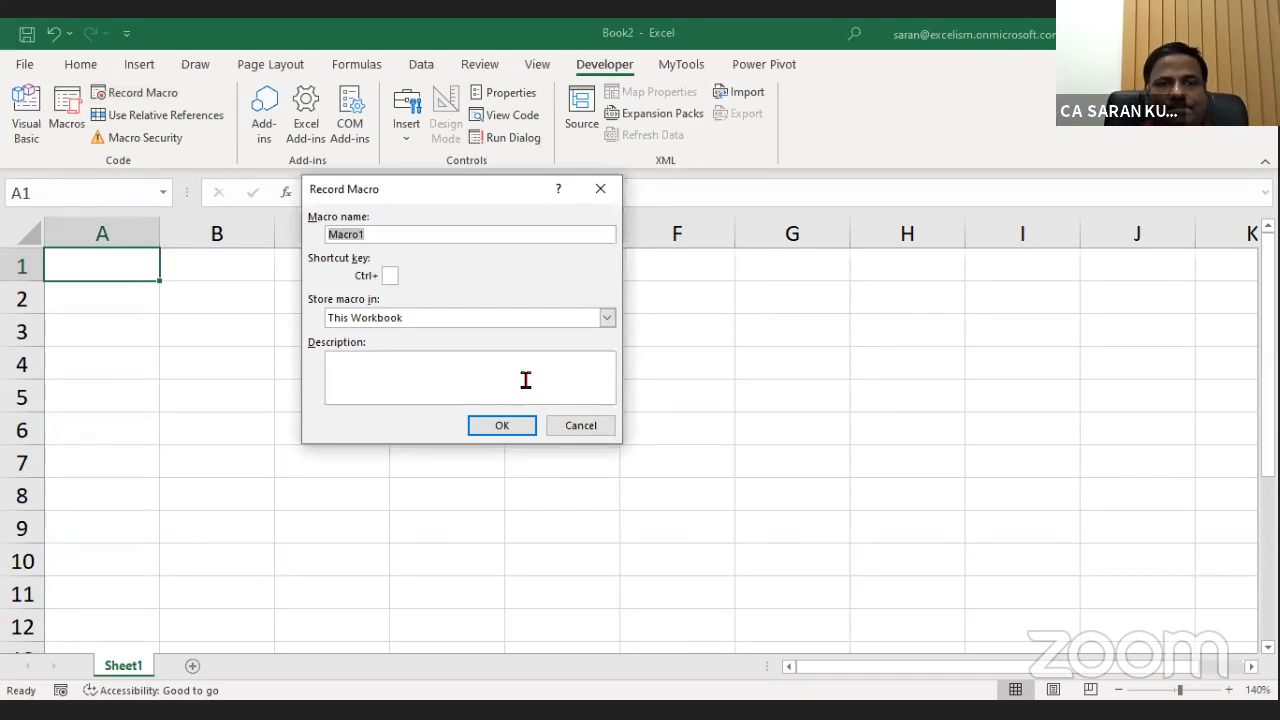
text(Vijayawas)
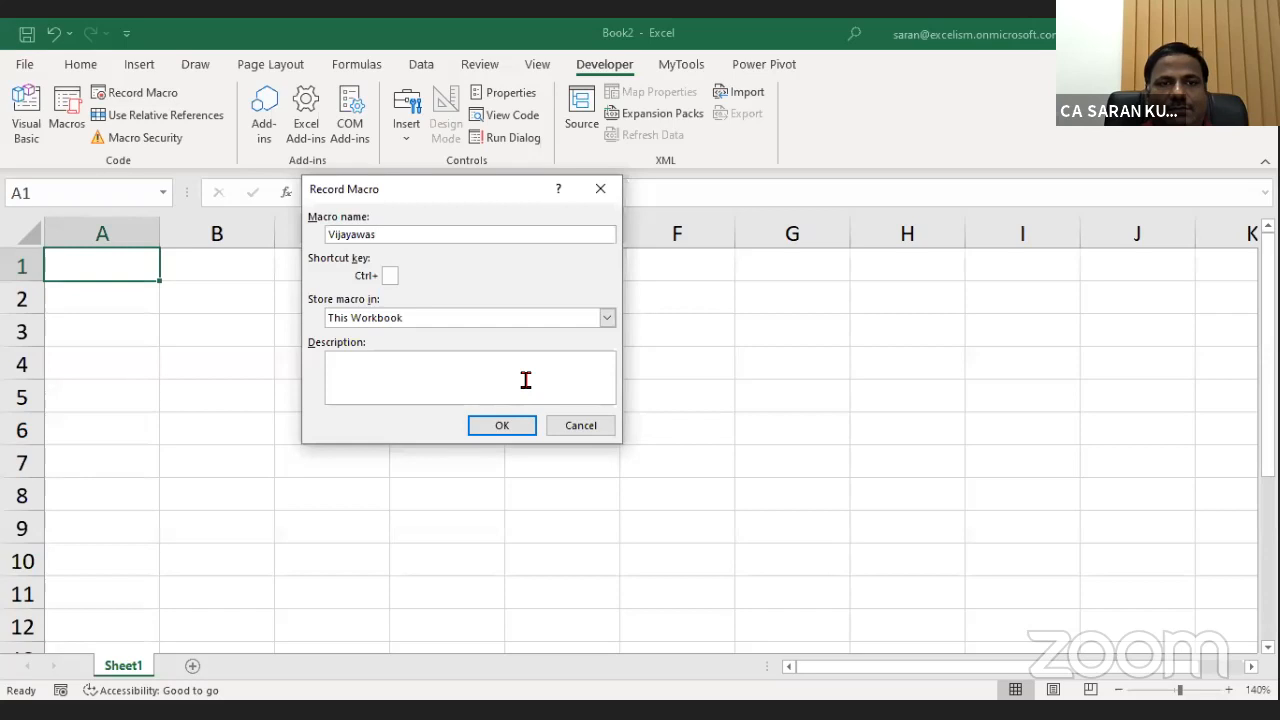
key(BackSpace)
text(da)
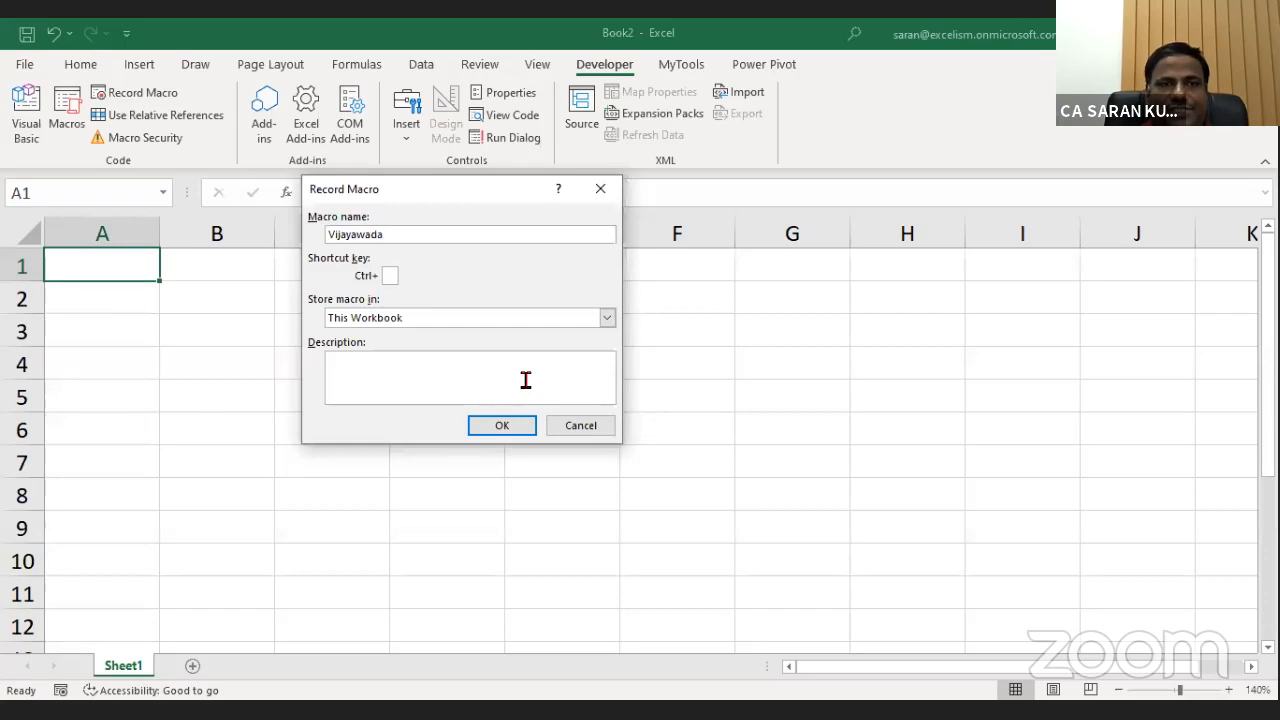
text(SIRC)
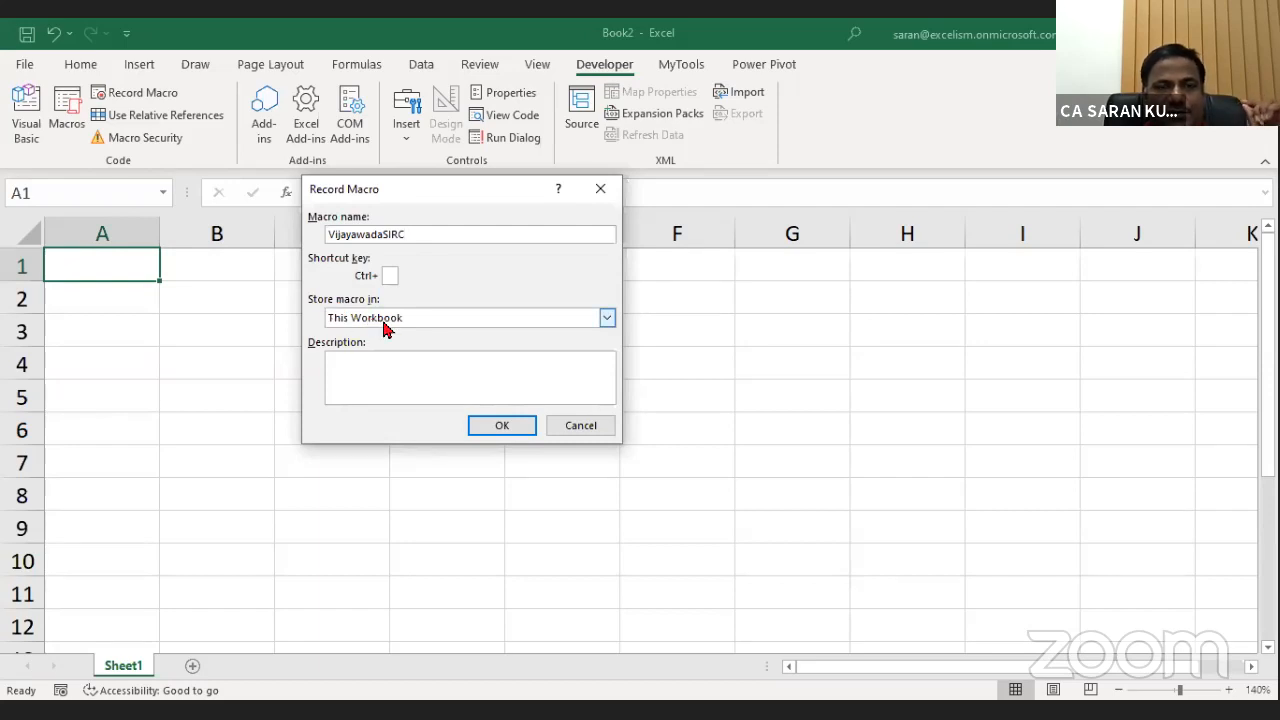
click(494, 425)
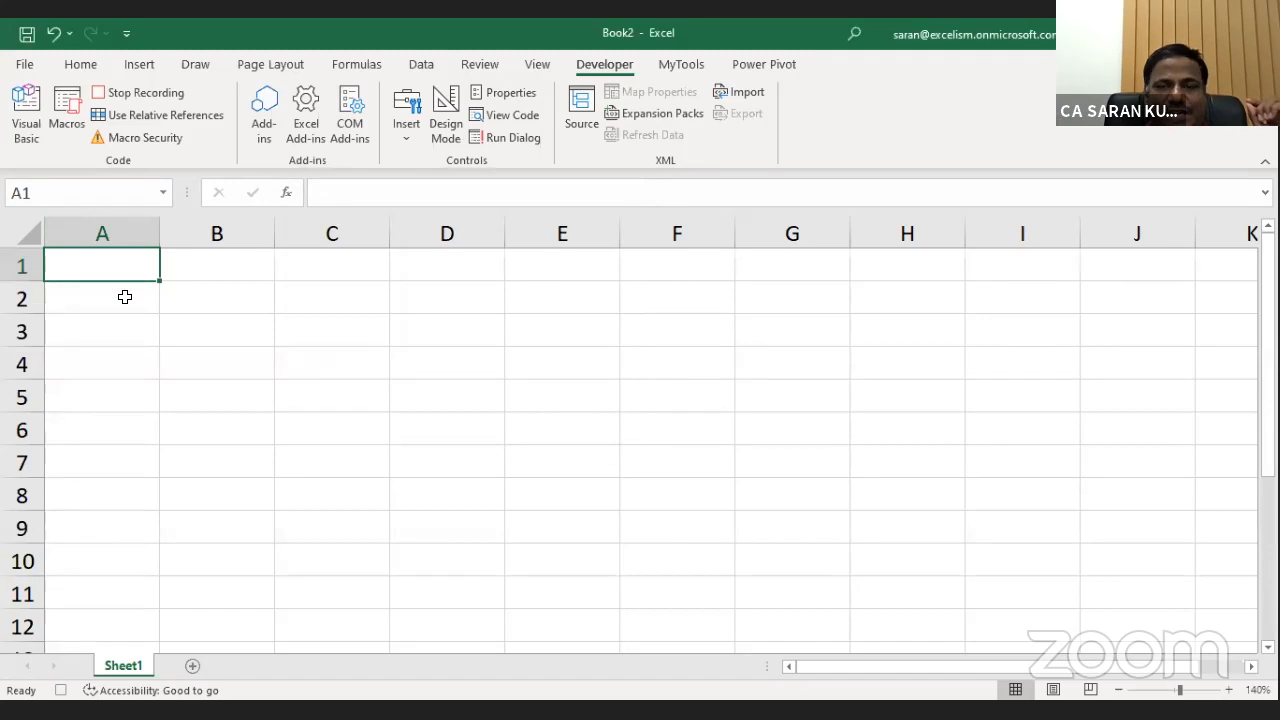
Enter 10, 20 and 30 down cells A1:A3.
text(10)
key(Return)
text(20)
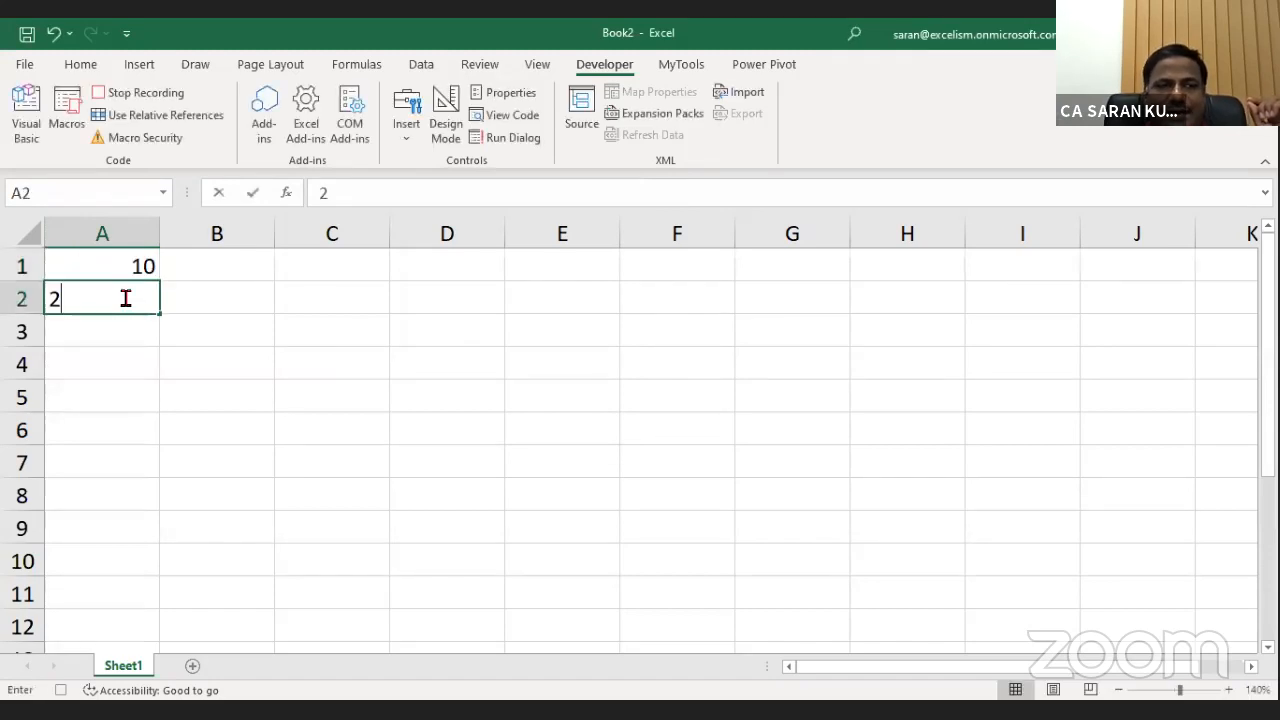
key(Return)
text(30)
key(Return)
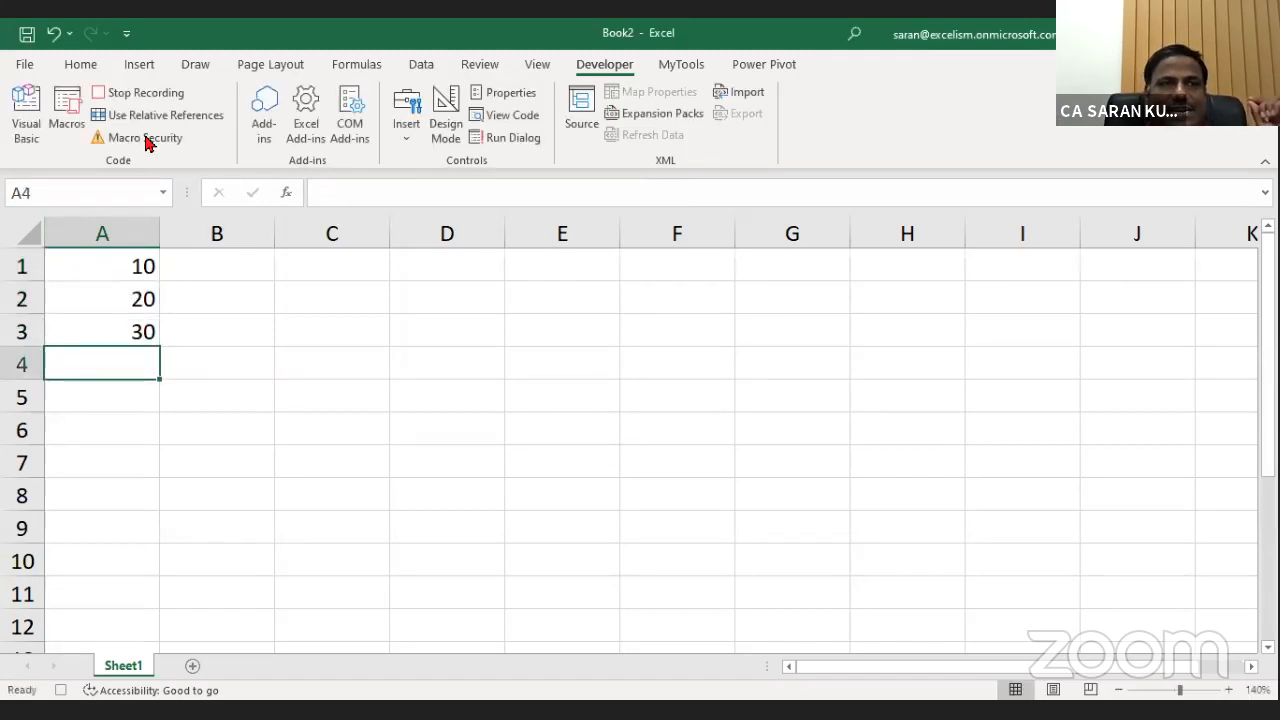
Stop recording and select VijayawadaSIRC in the Macros dialog.
click(146, 97)
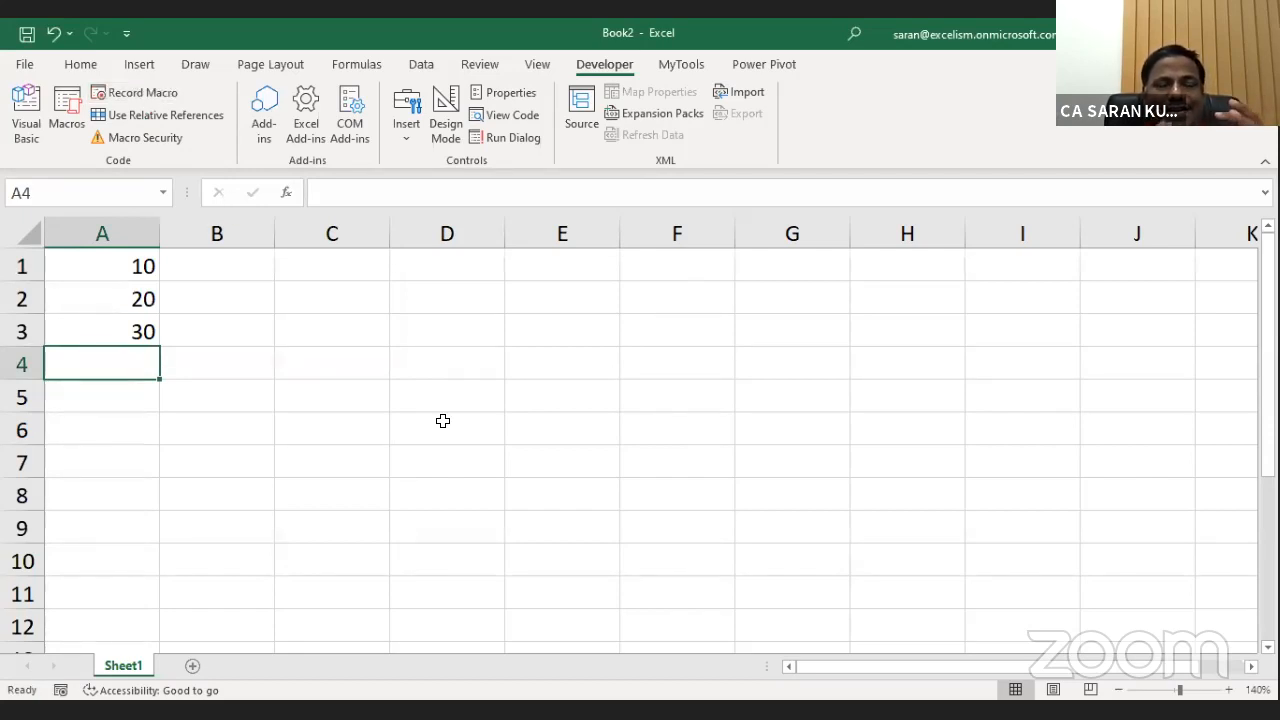
click(63, 137)
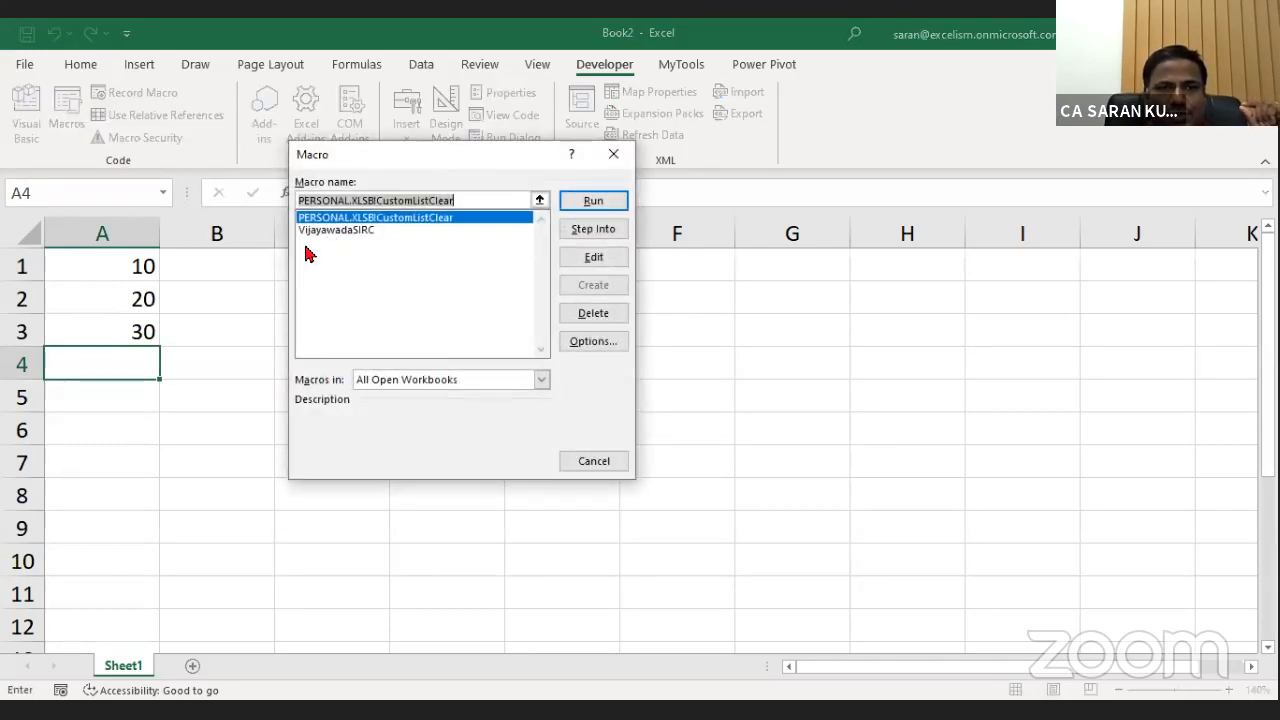
click(338, 232)
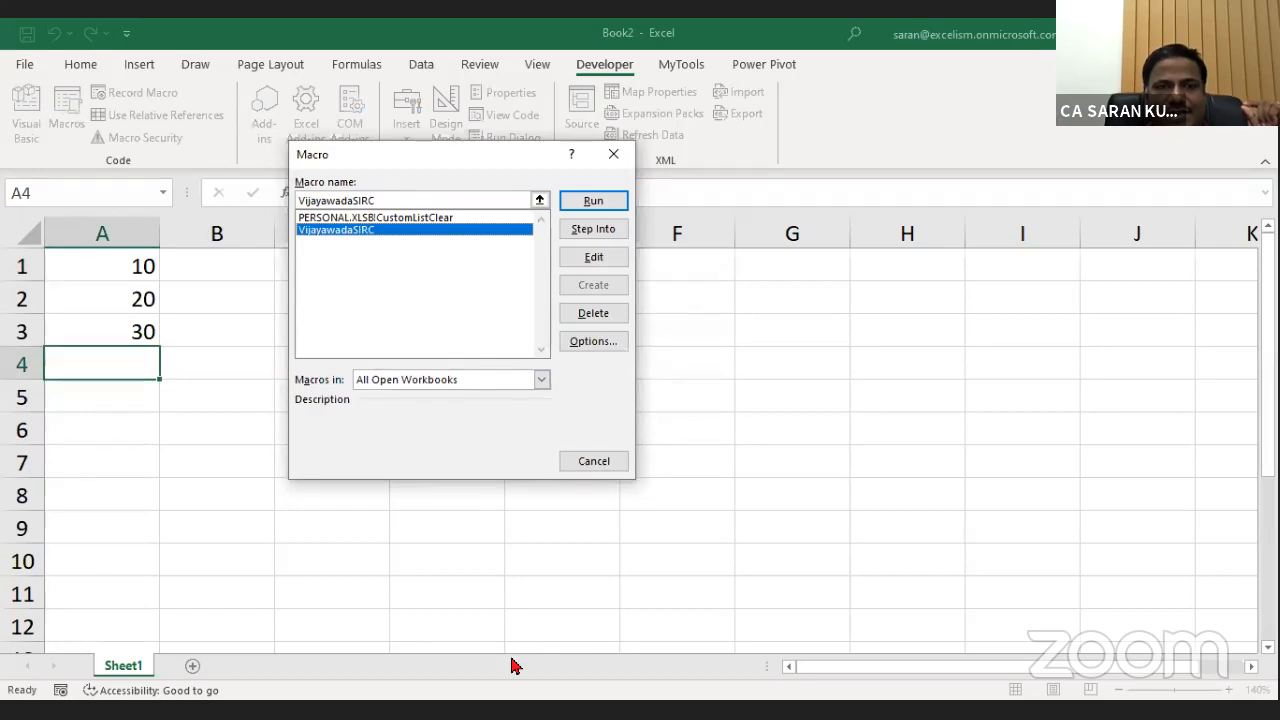
Inspect the recorded VijayawadaSIRC code in Book2's Module1 in the VBA editor, then return to Excel.
click(596, 257)
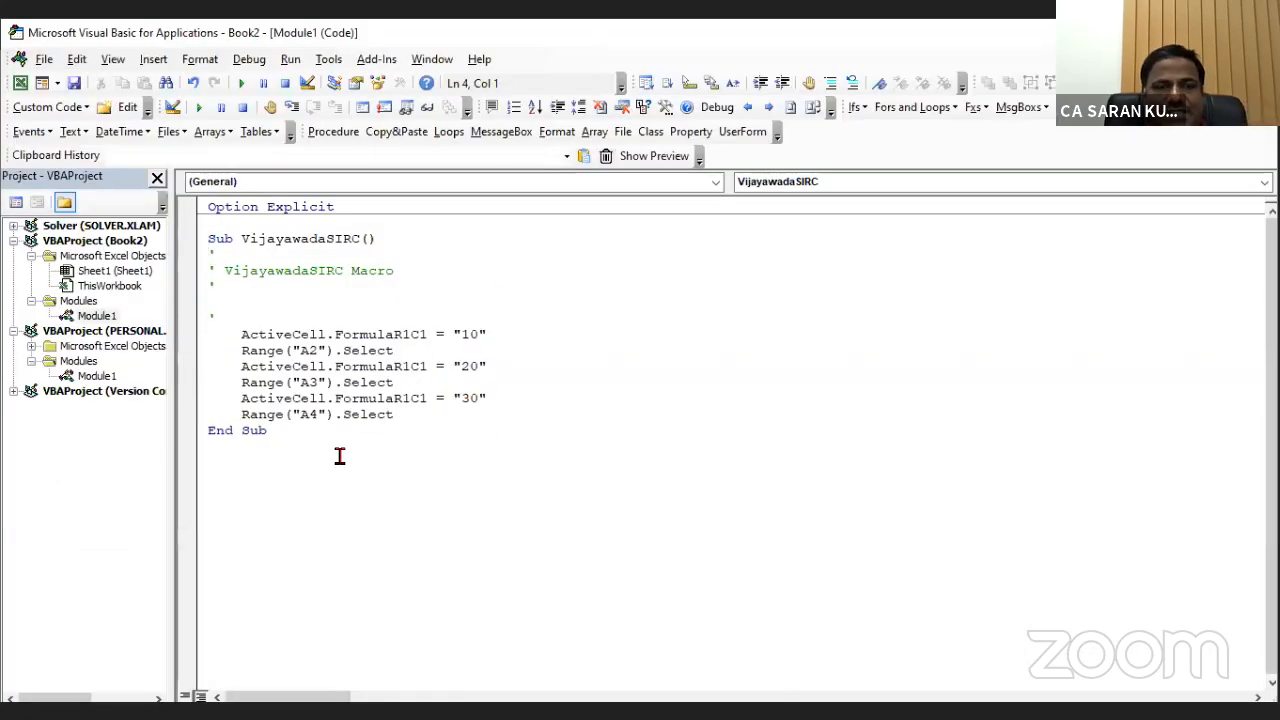
drag(339, 456, 160, 217)
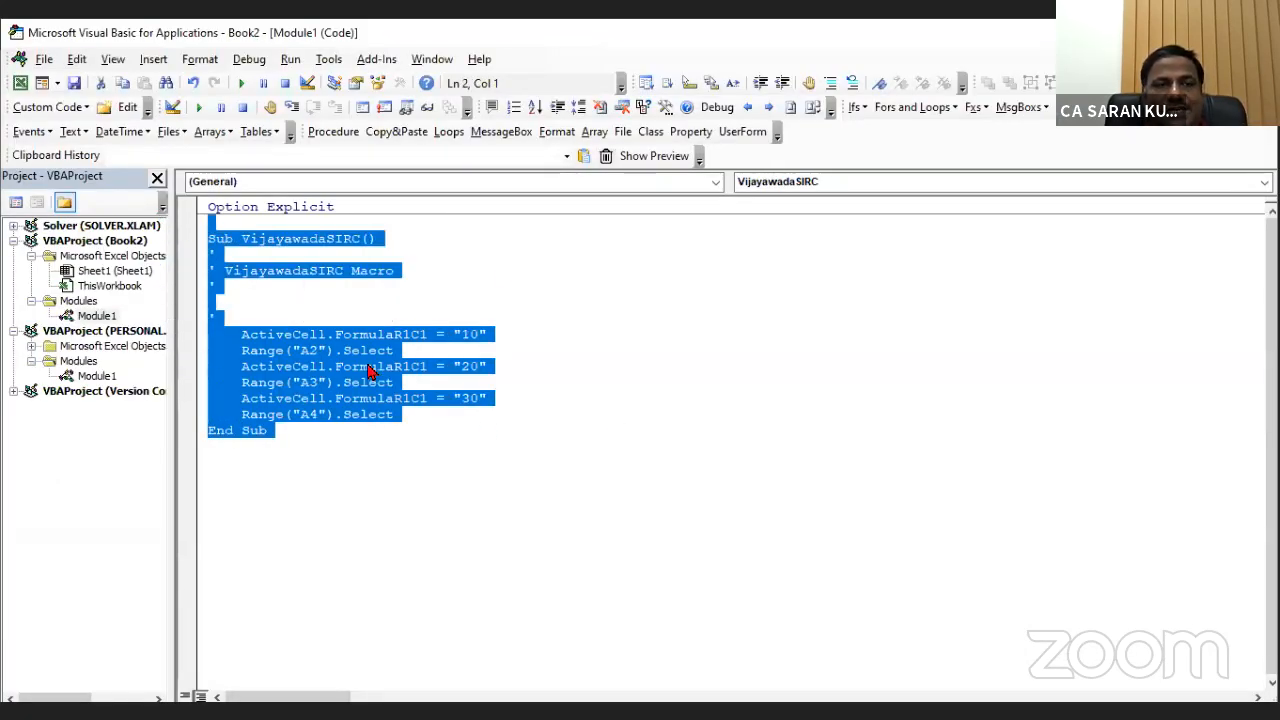
click(95, 242)
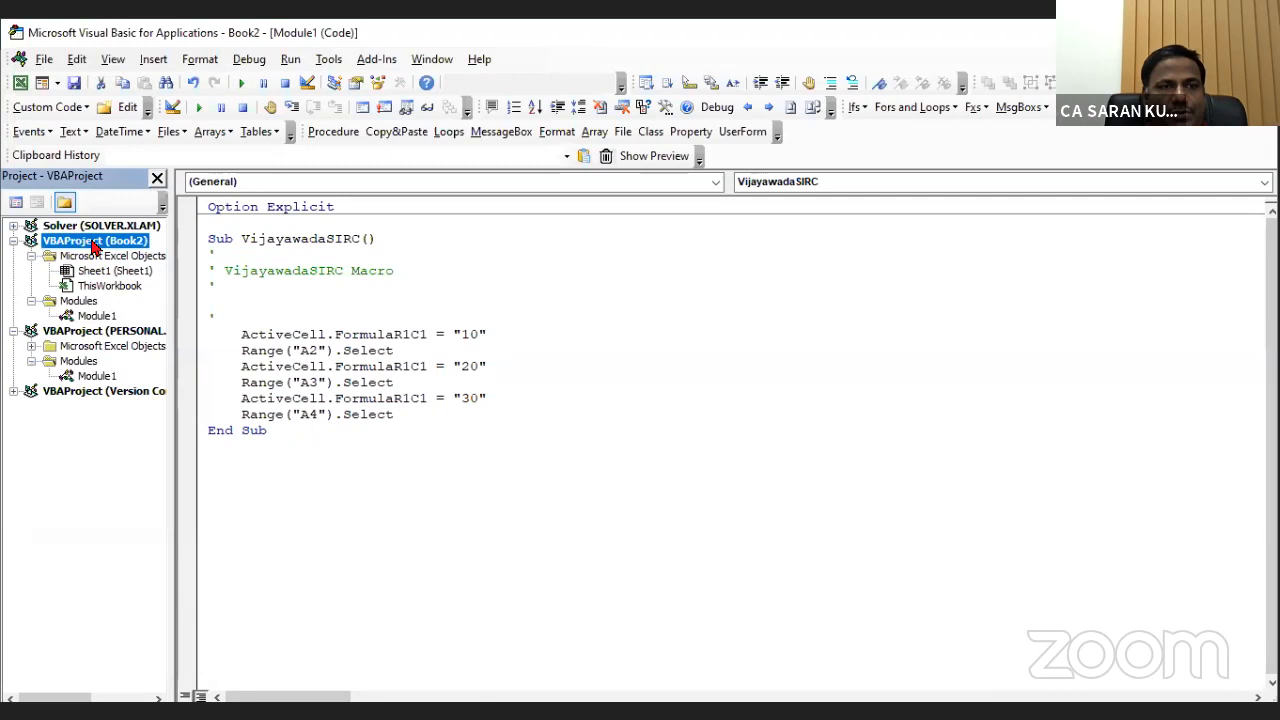
click(100, 316)
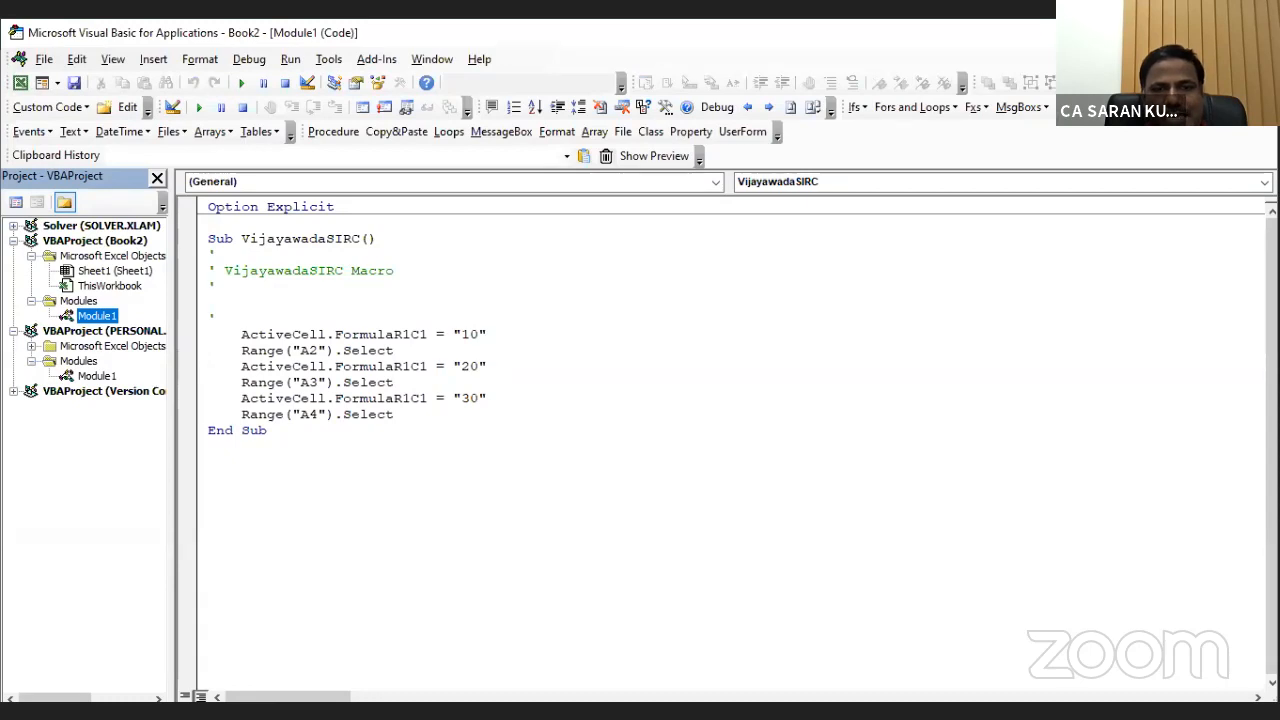
key(alt+Tab)
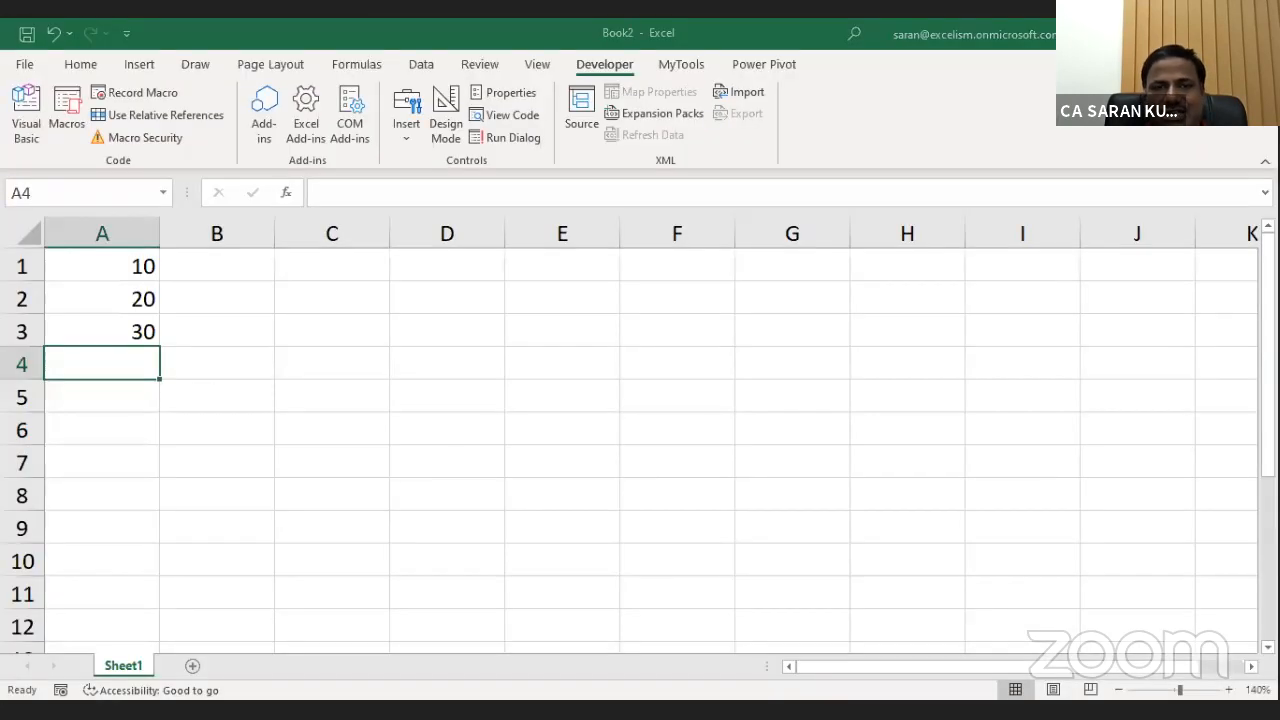
Save Book2 as the .xlsx workbook 'Macro in xlsx format', accepting the macro-free warning.
click(667, 600)
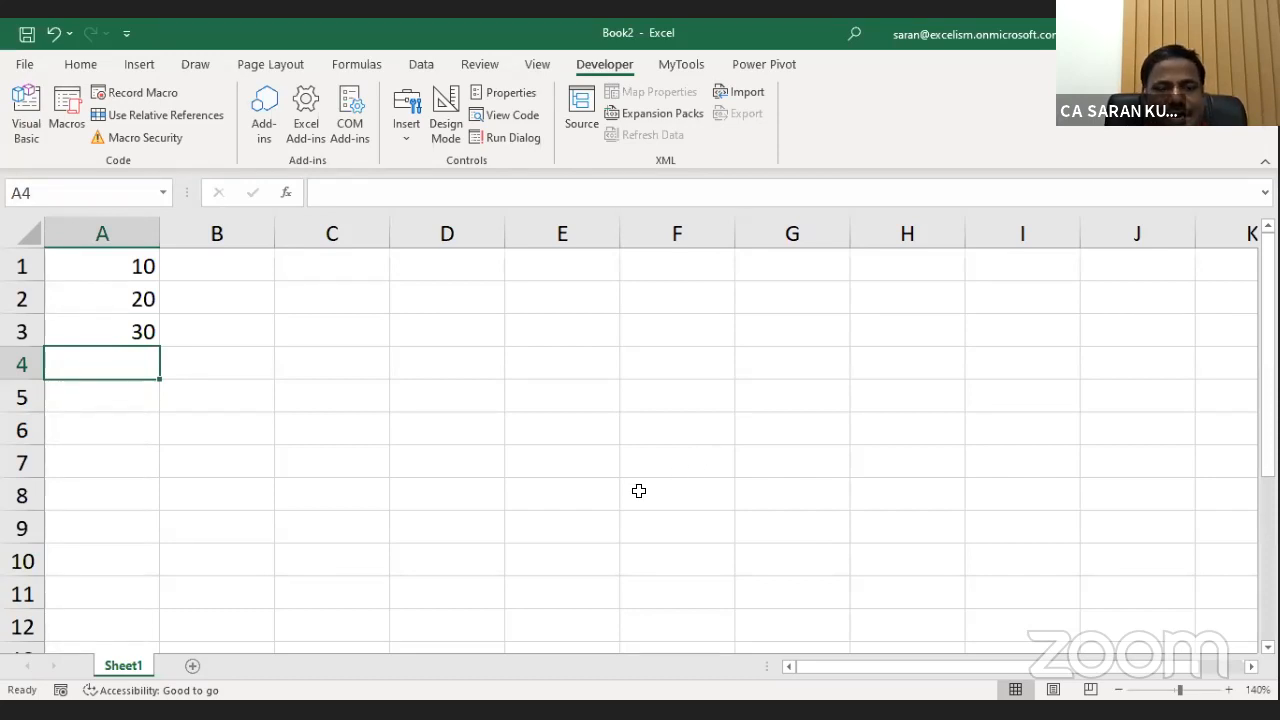
key(F12)
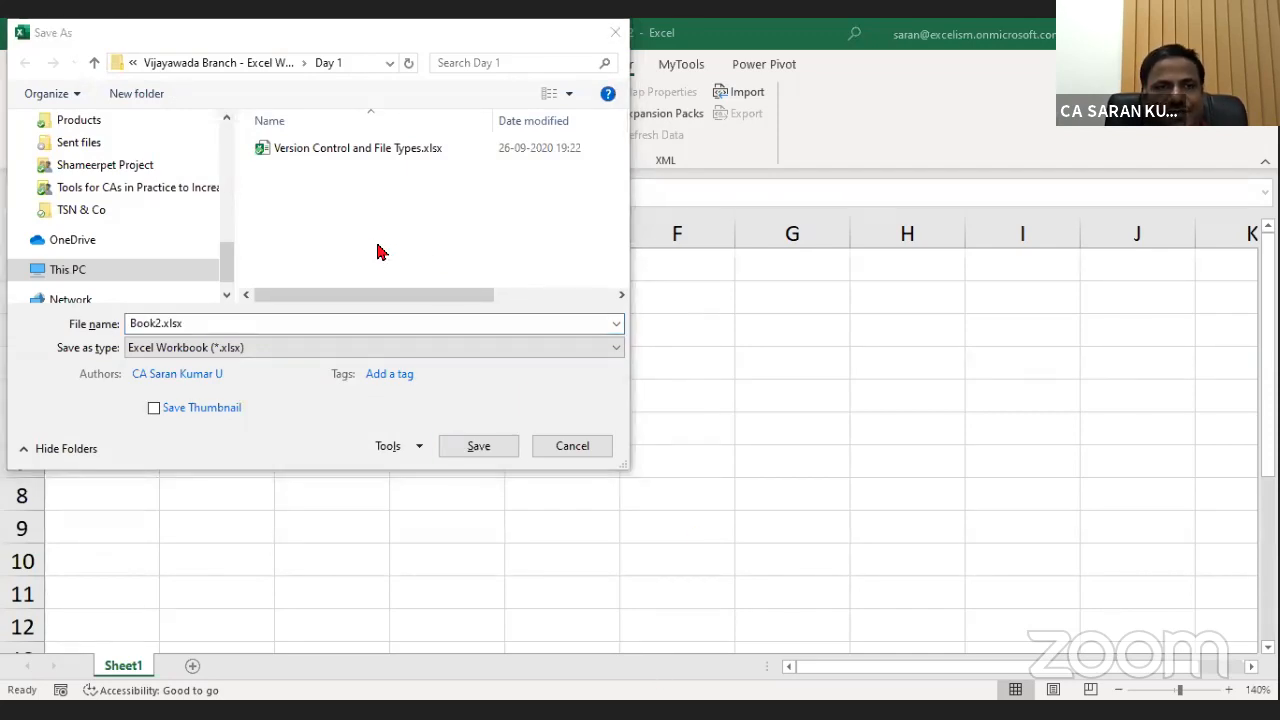
click(337, 351)
click(194, 357)
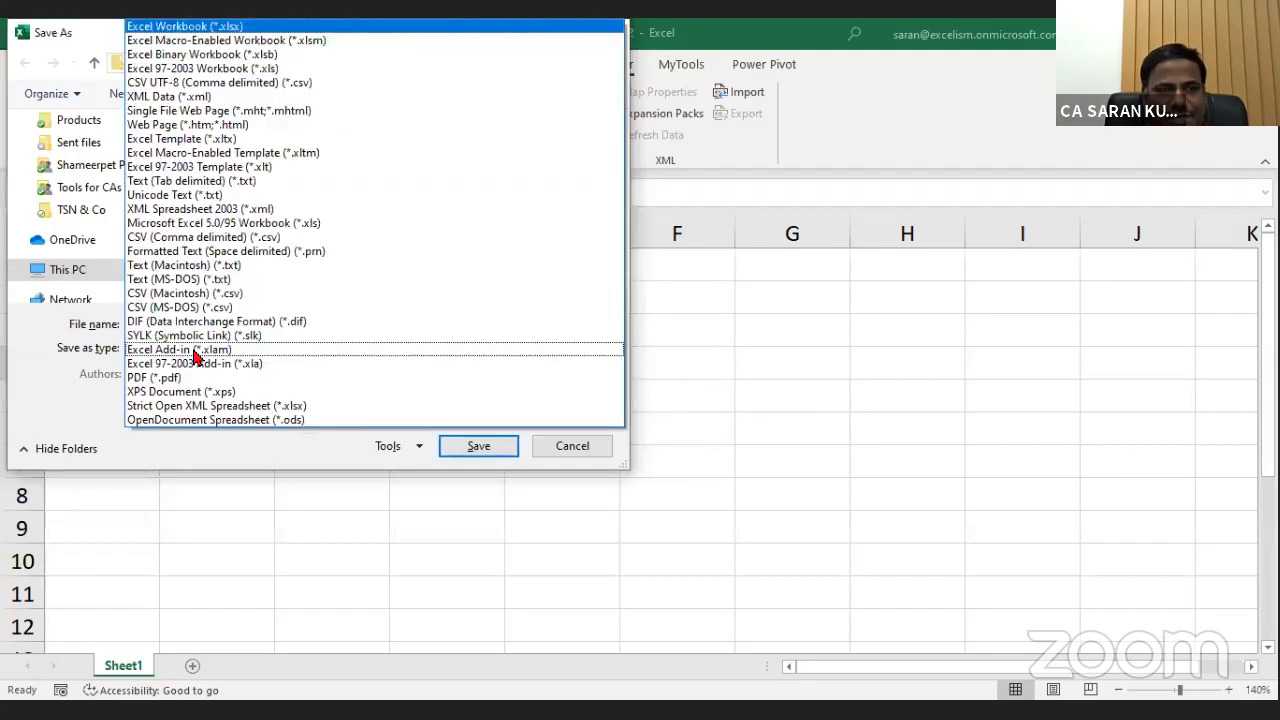
click(234, 27)
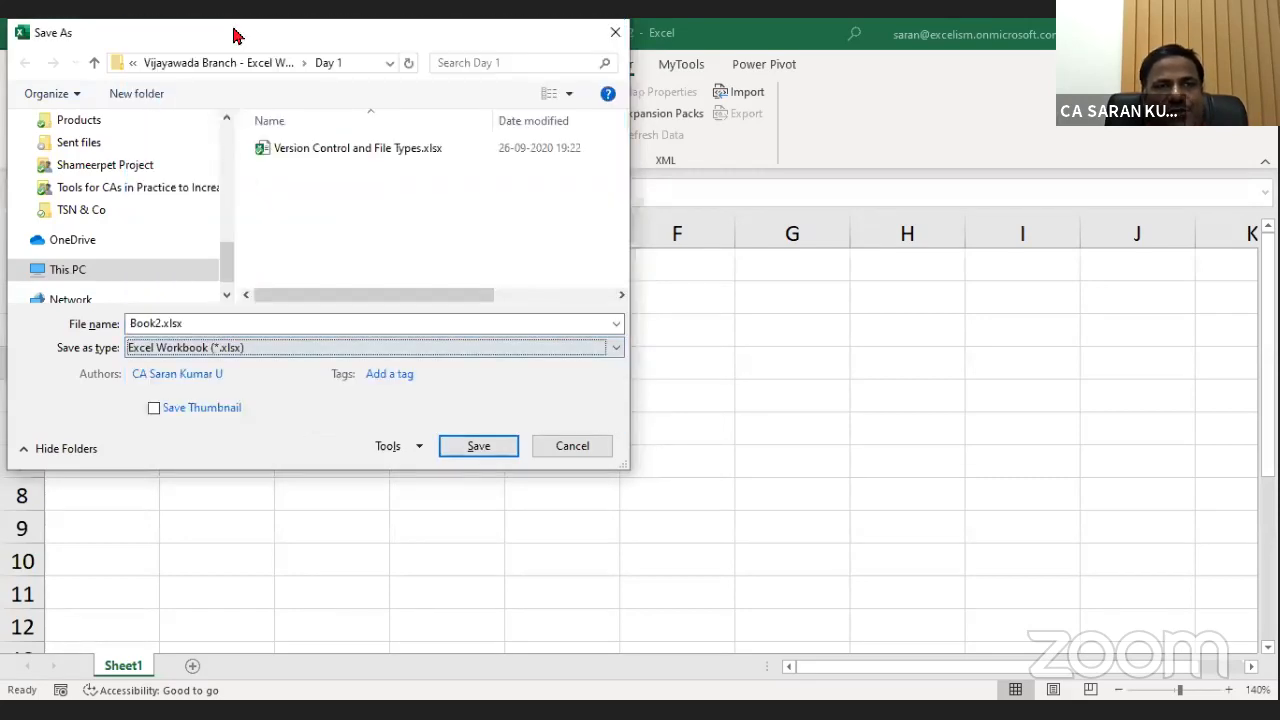
click(265, 331)
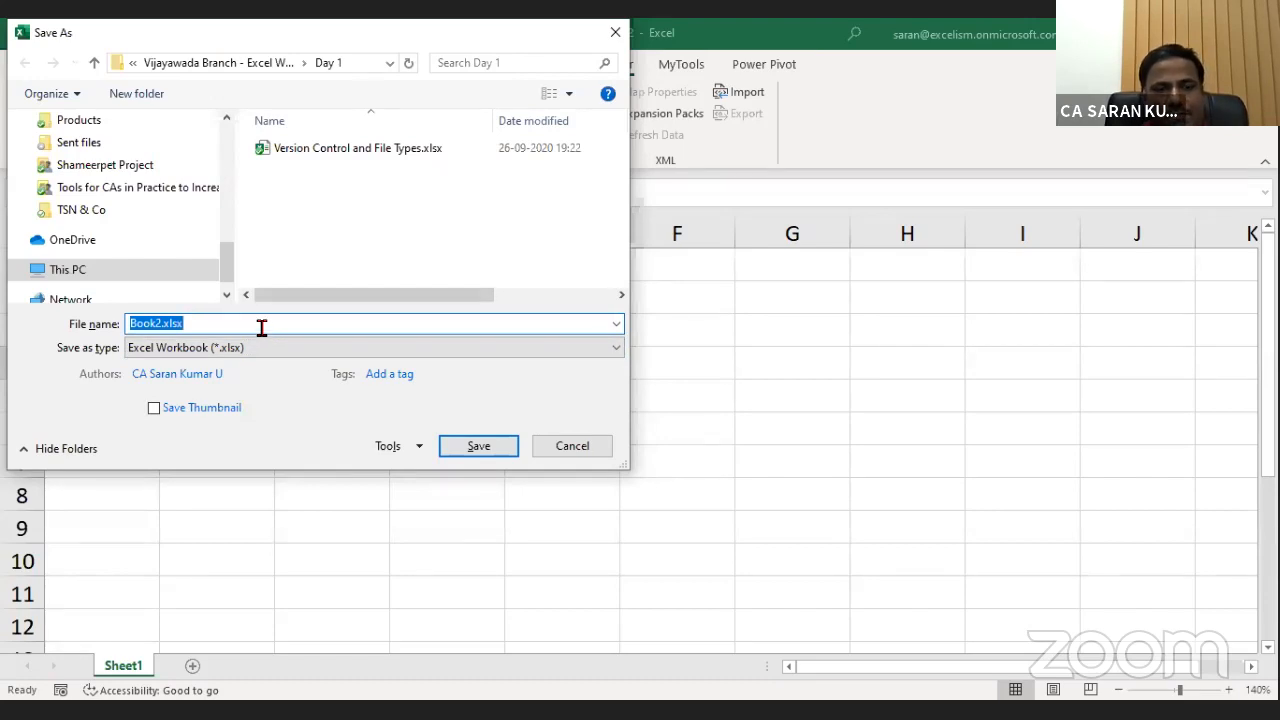
text(Macro in x)
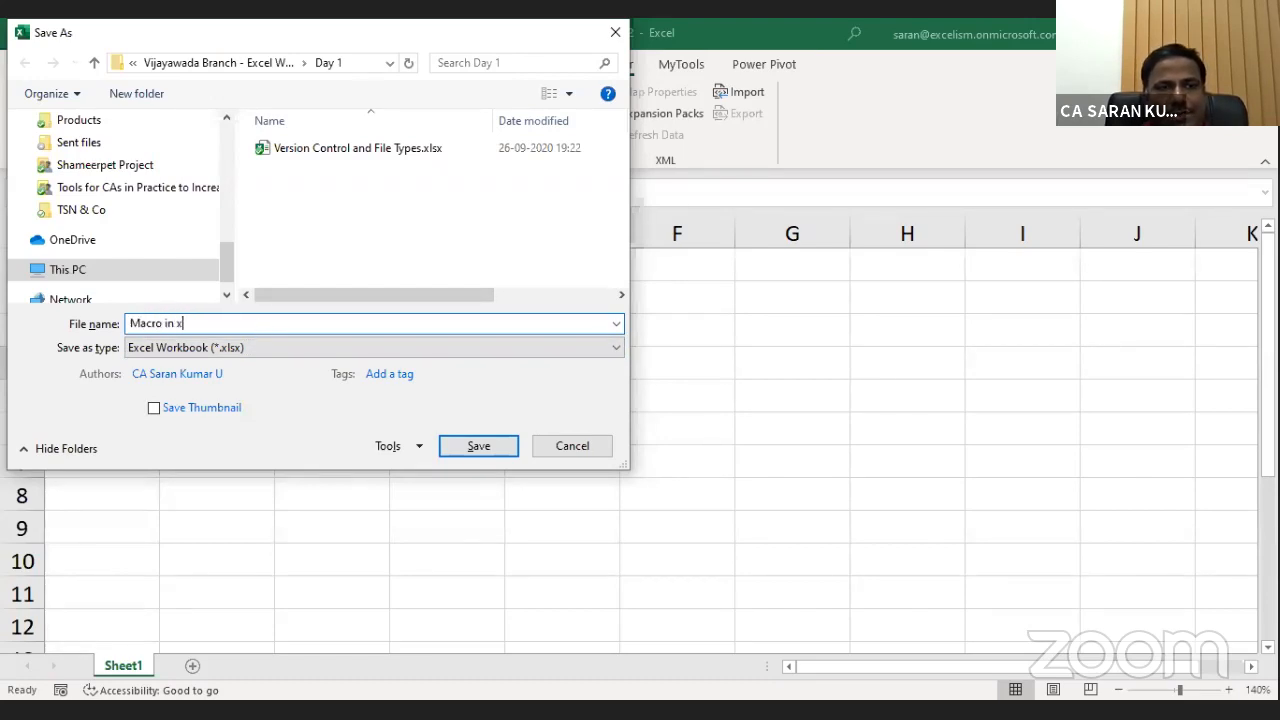
text(lsx format)
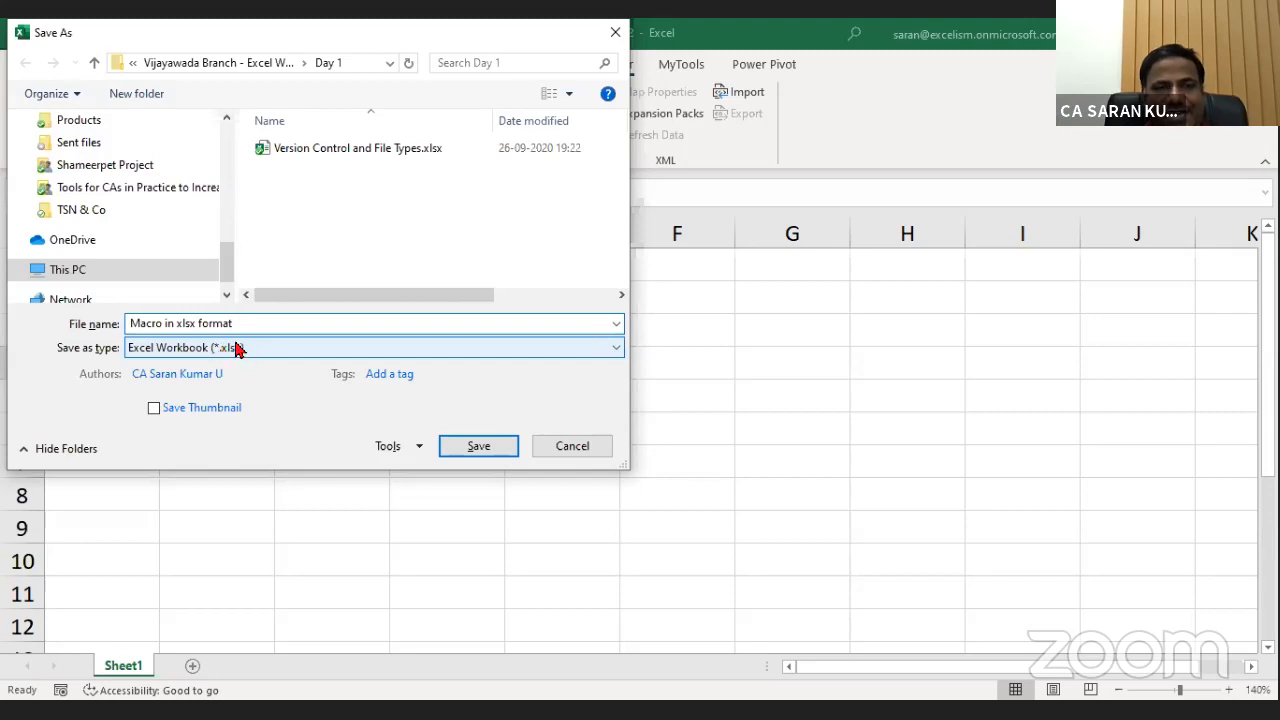
click(466, 449)
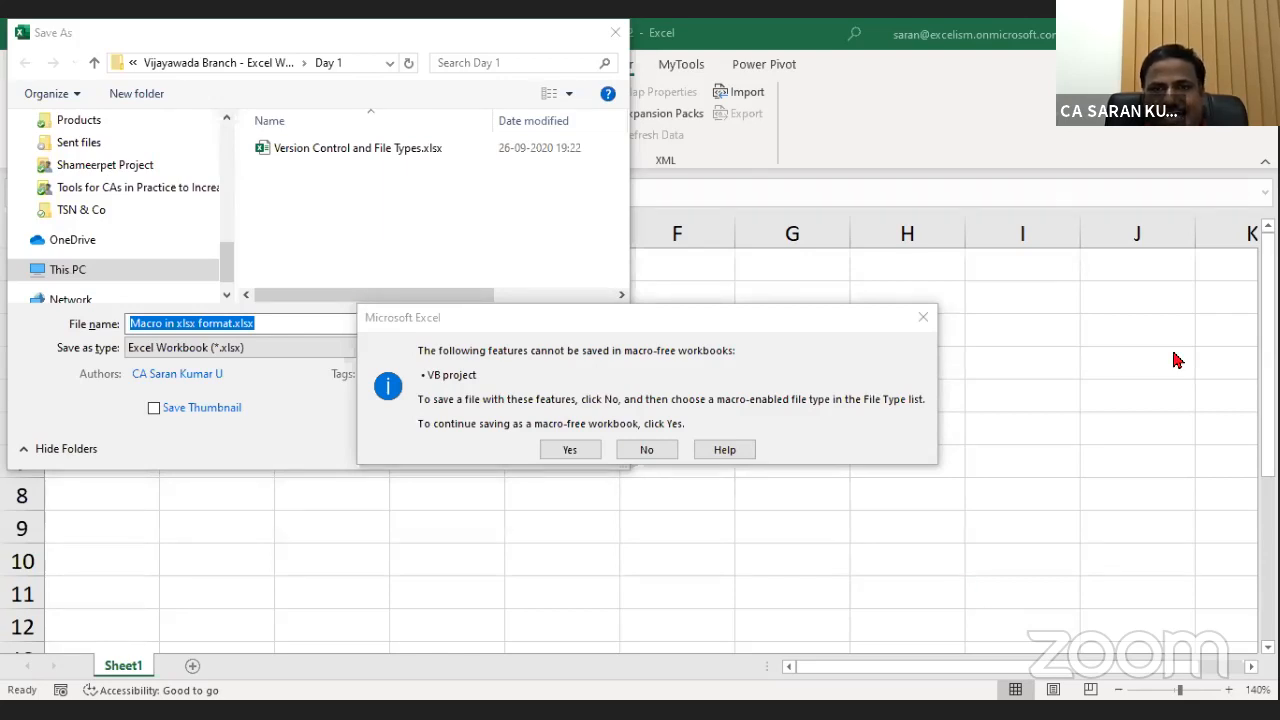
click(642, 430)
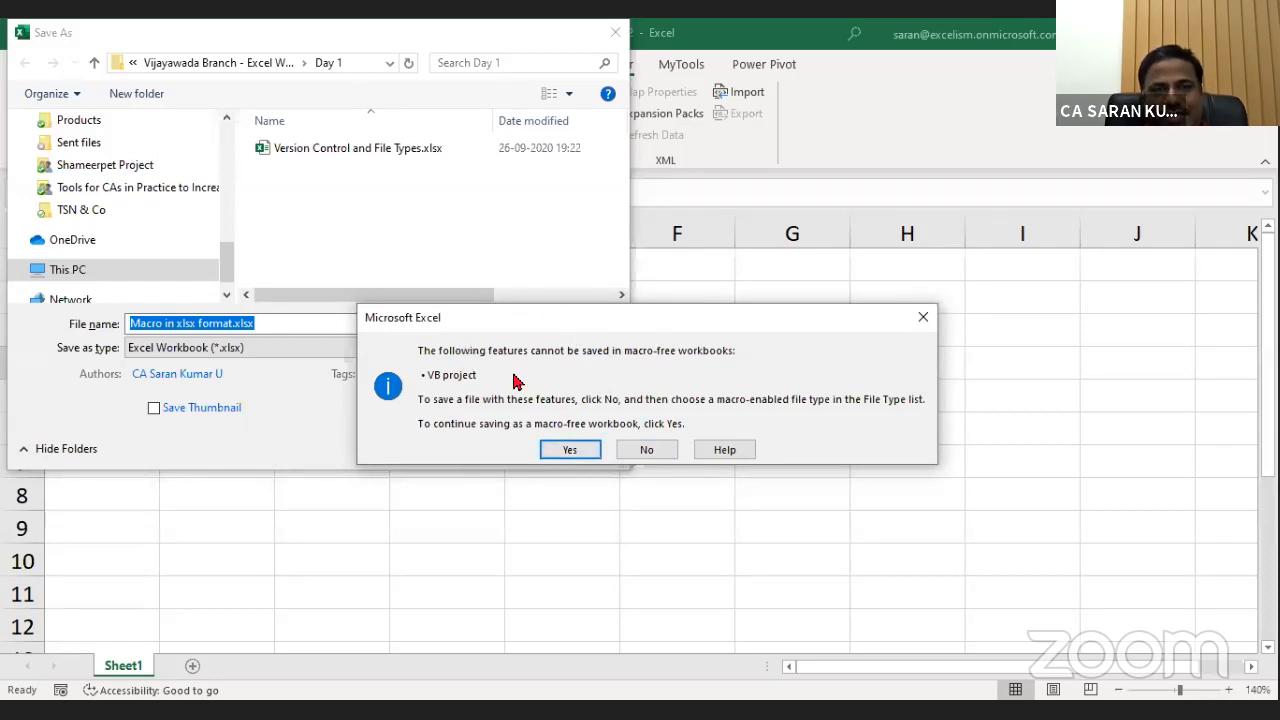
click(571, 453)
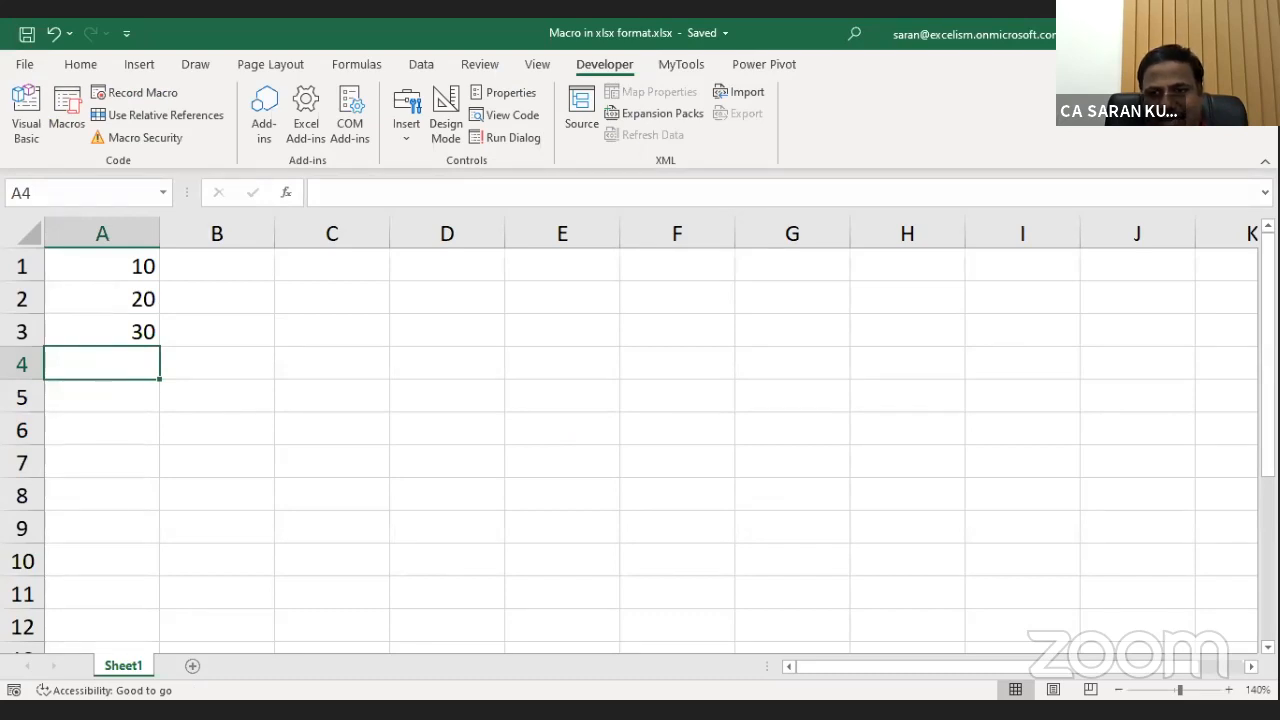
key(alt+Tab)
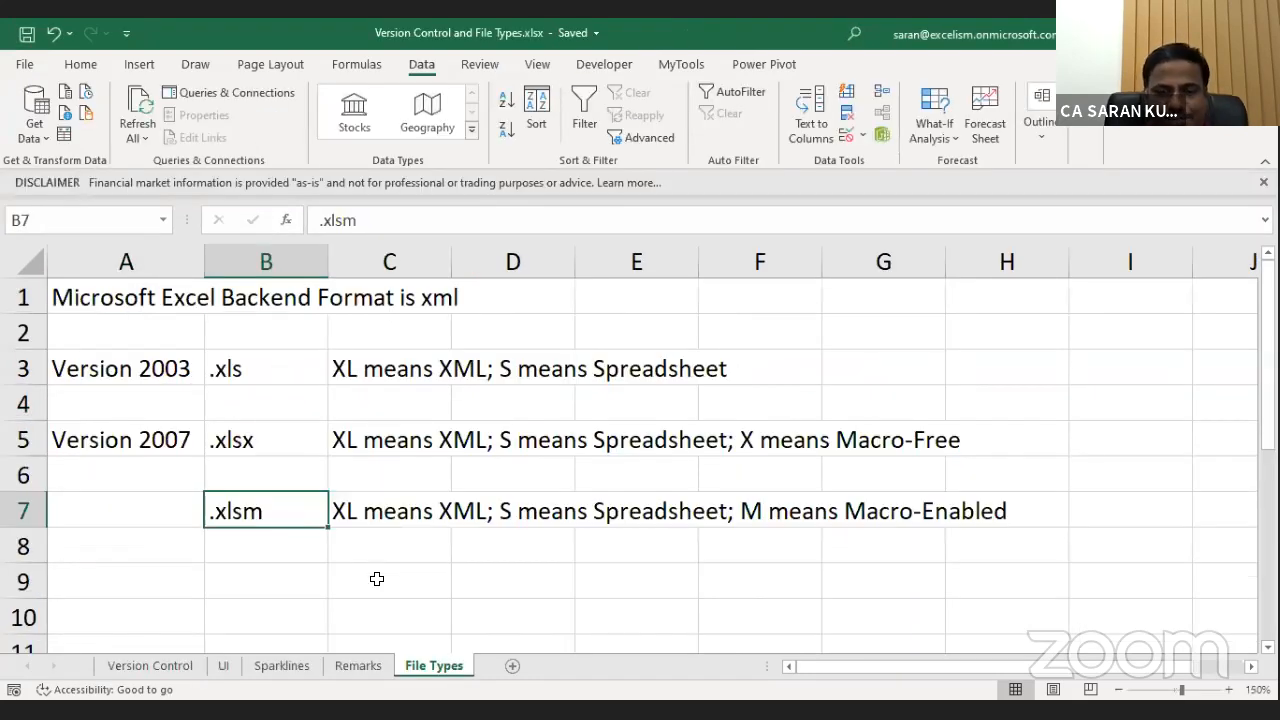
Paste the save-warning screenshot at B11 and shrink it to sit near row 8.
key(Down)
key(Down)
key(Down)
key(Down)
key(Down)
key(Down)
key(Up)
key(Up)
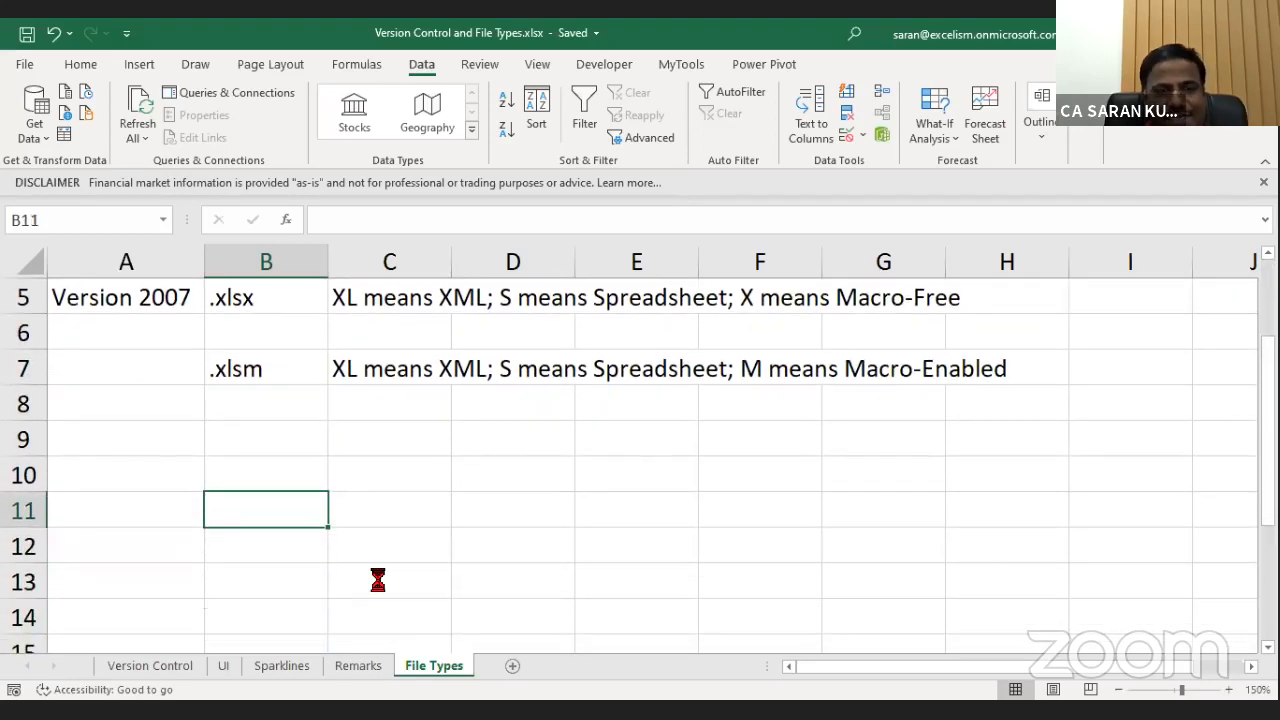
key(ctrl+v)
drag(200, 492, 498, 556)
drag(572, 602, 353, 431)
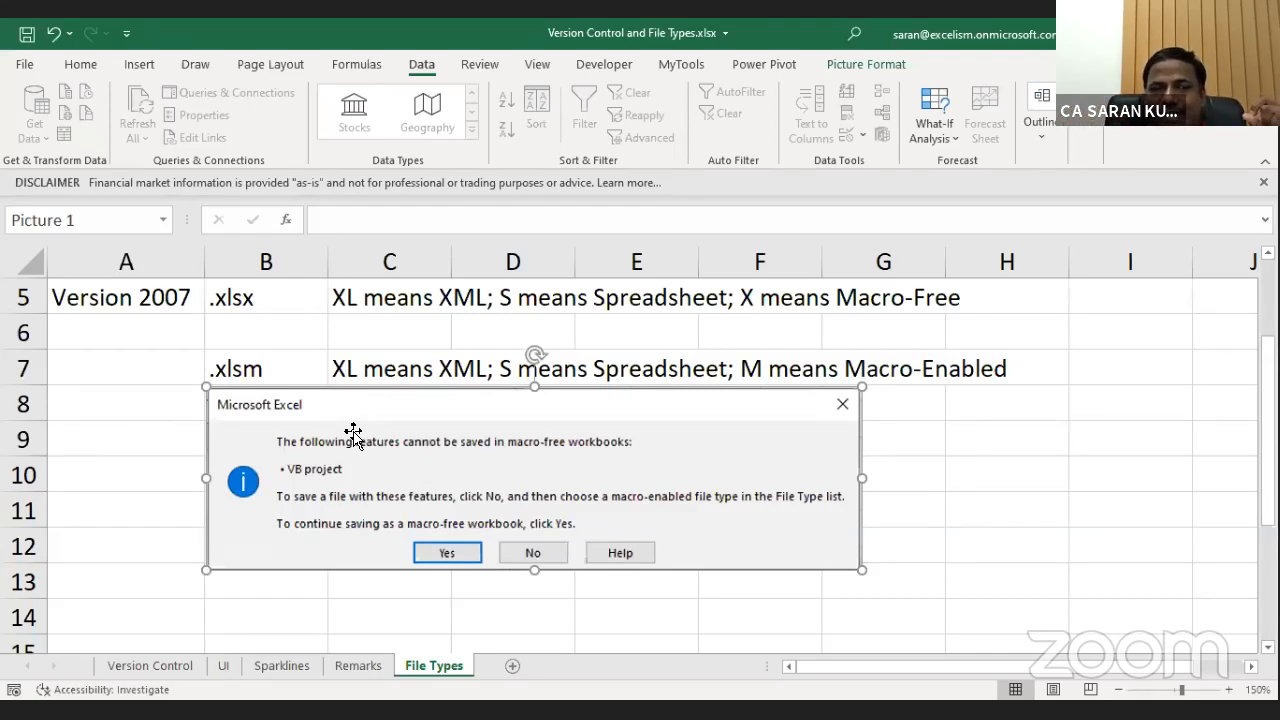
click(598, 662)
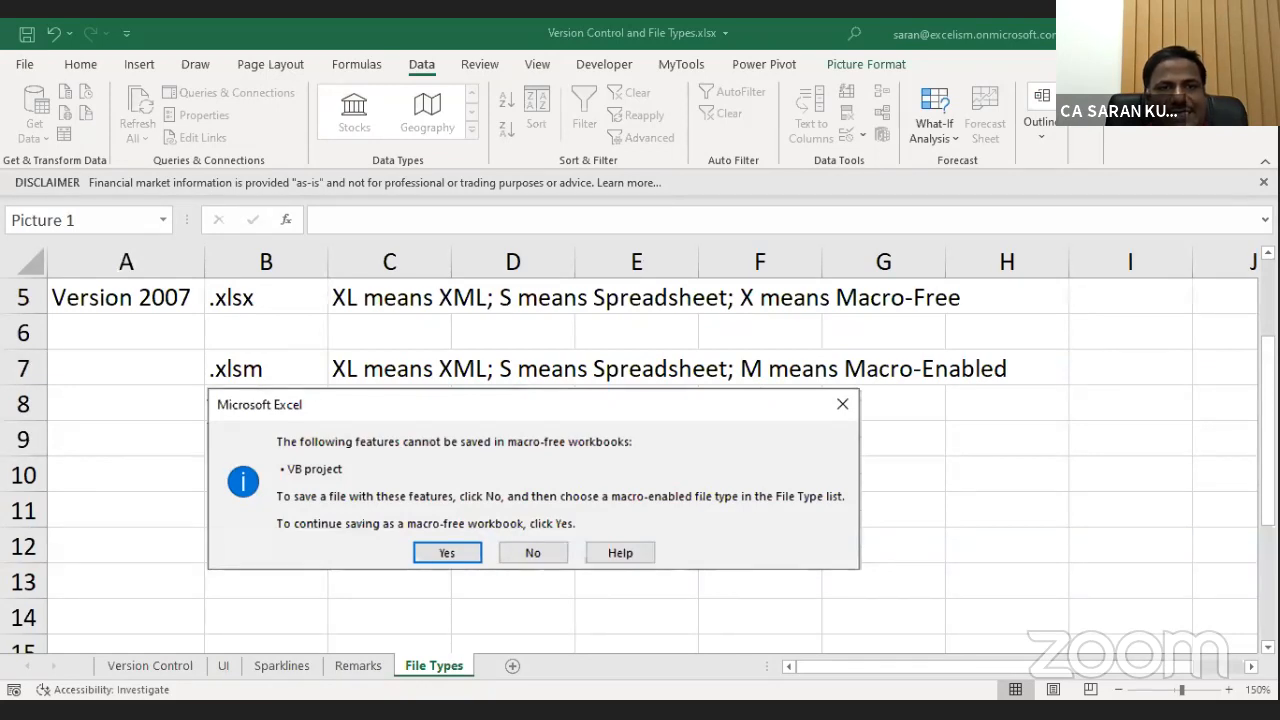
click(1030, 395)
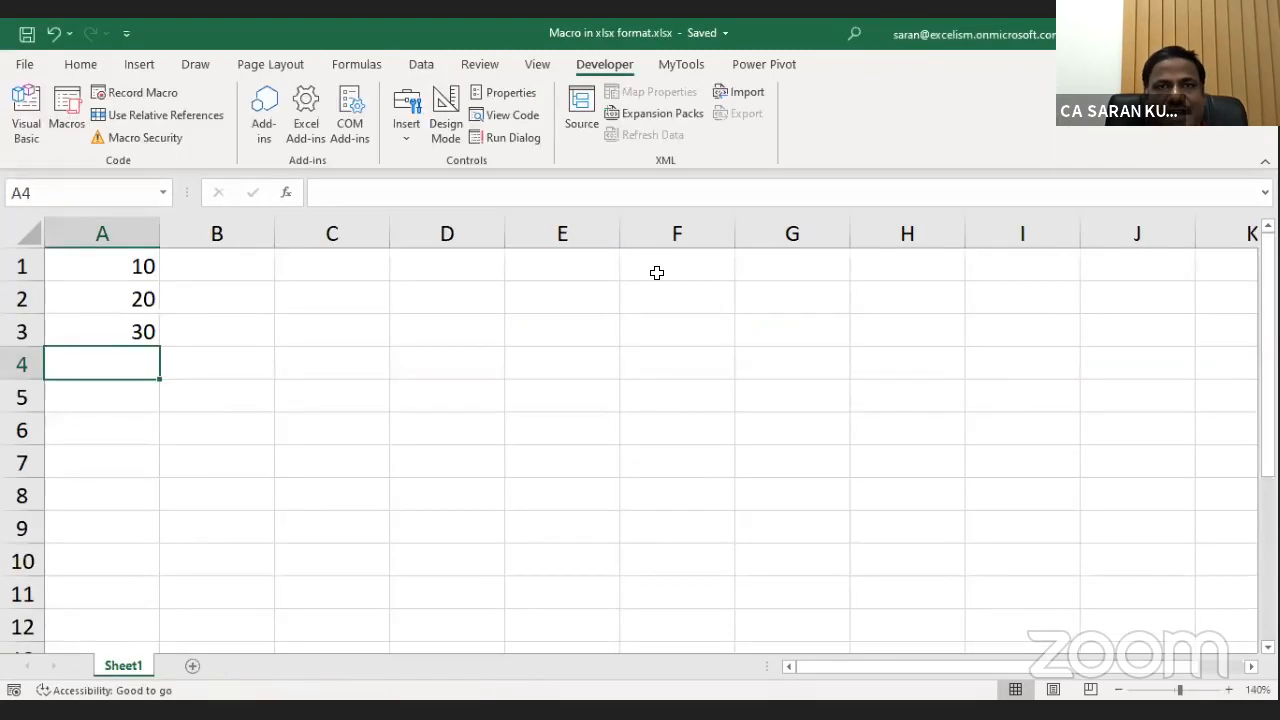
From the Developer tab, view the Macro list, select VijayawadaSIRC, and close the dialog.
click(543, 70)
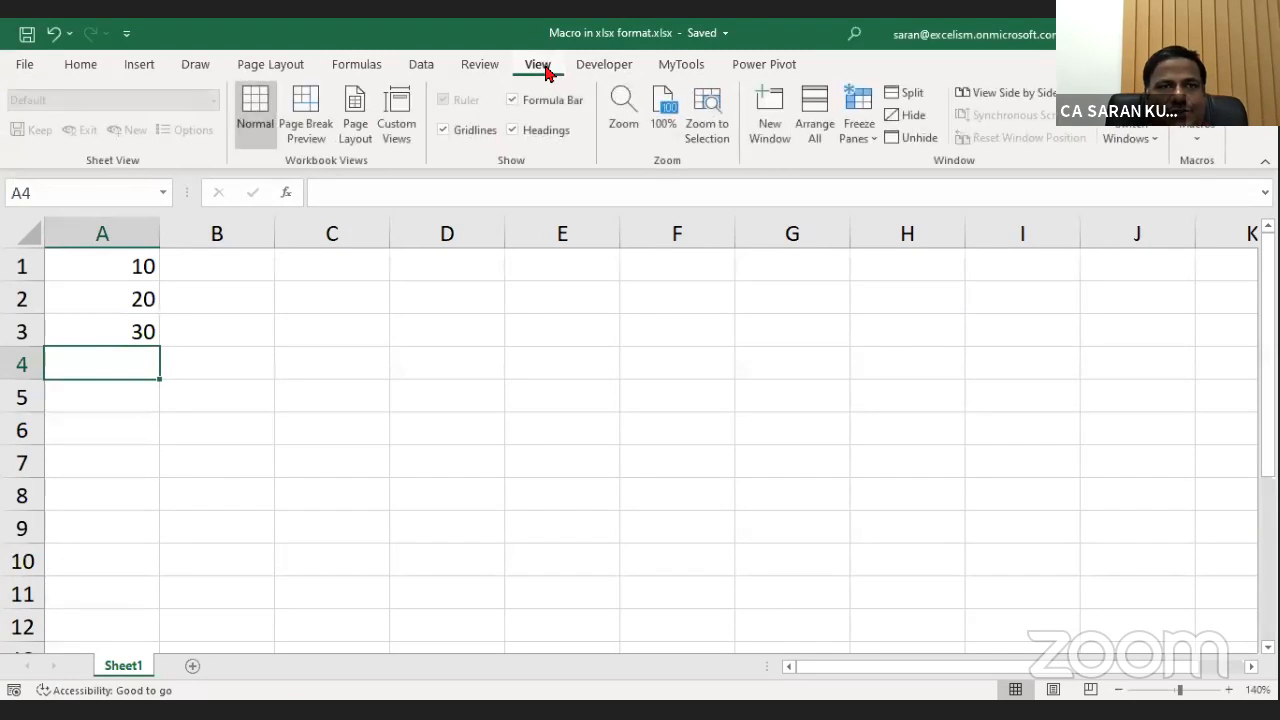
click(606, 72)
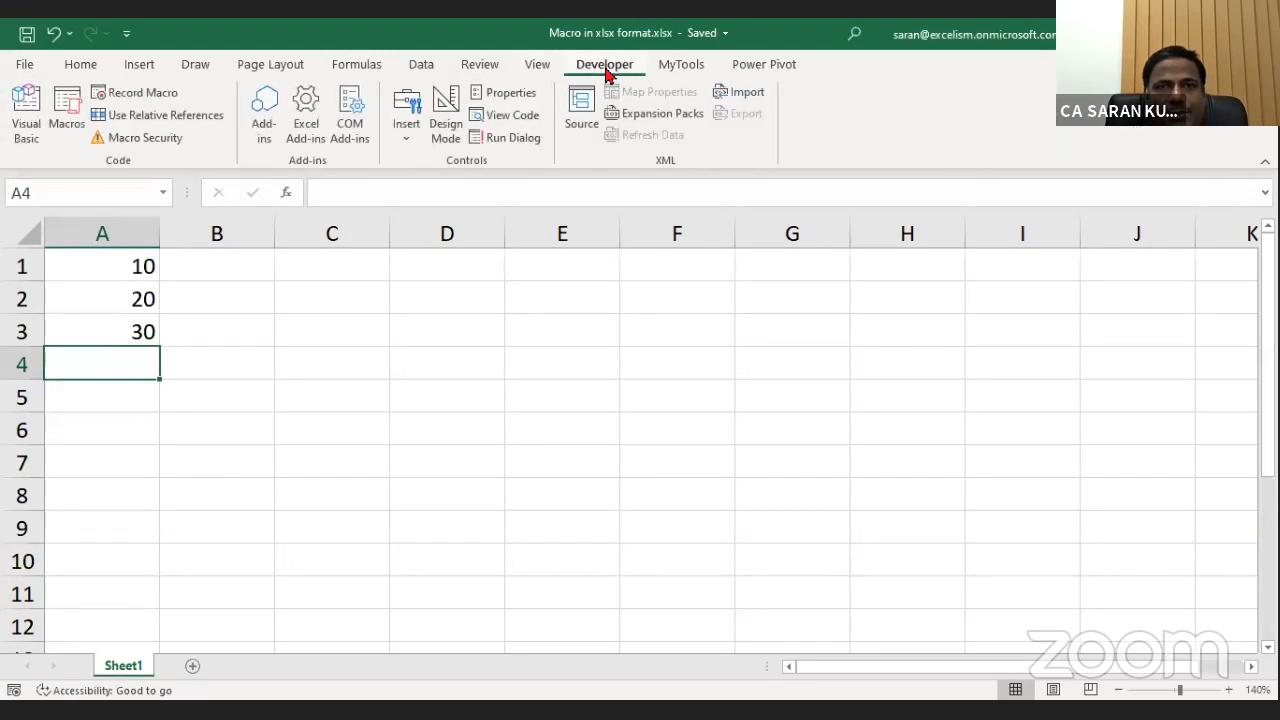
click(64, 118)
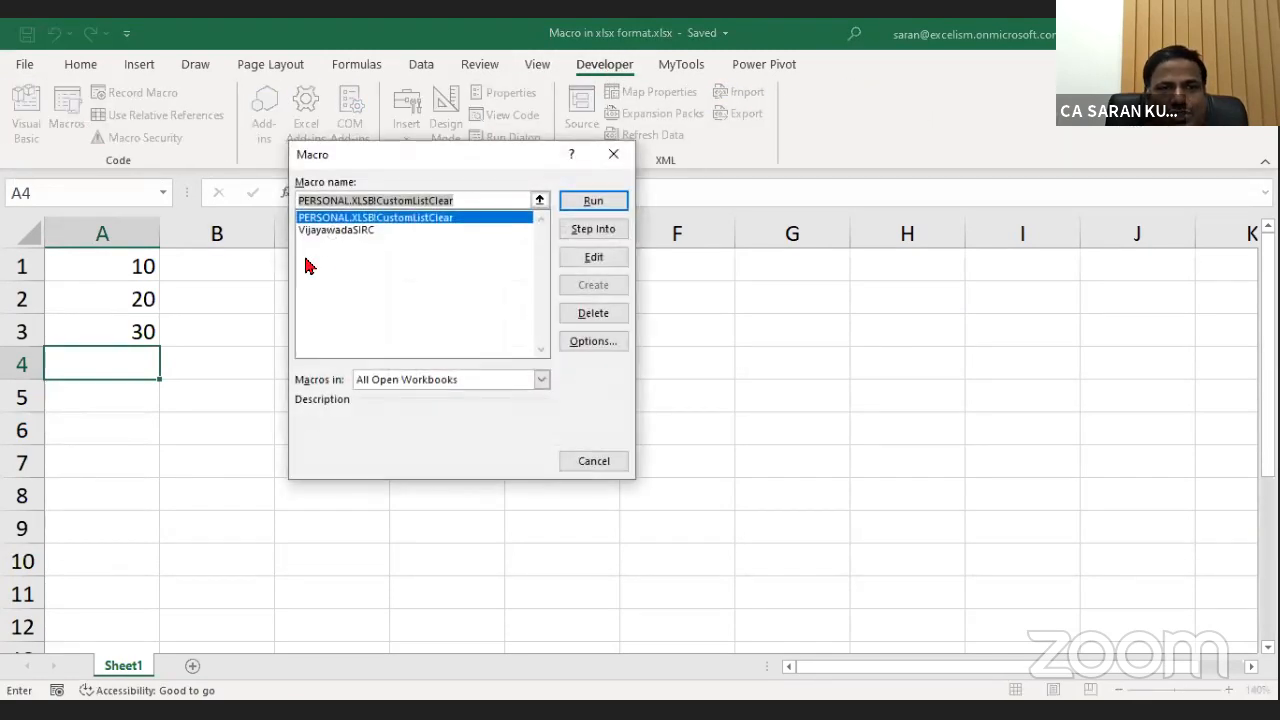
click(372, 233)
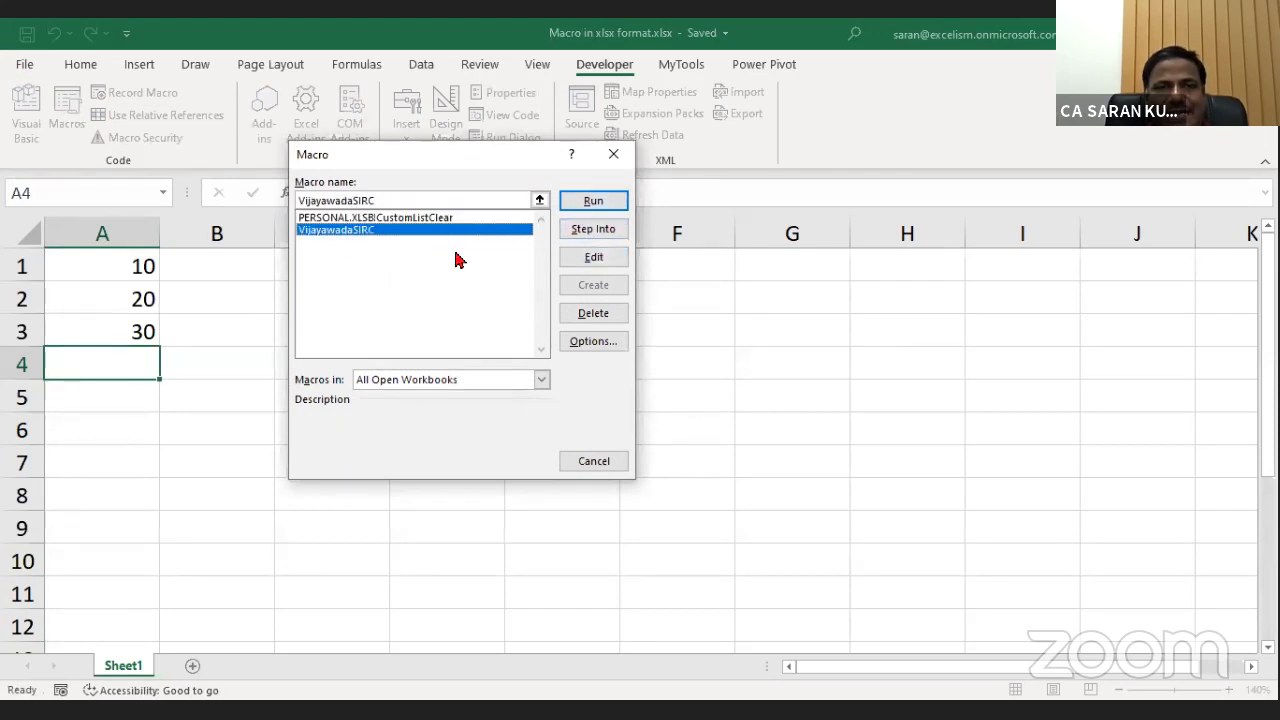
click(613, 160)
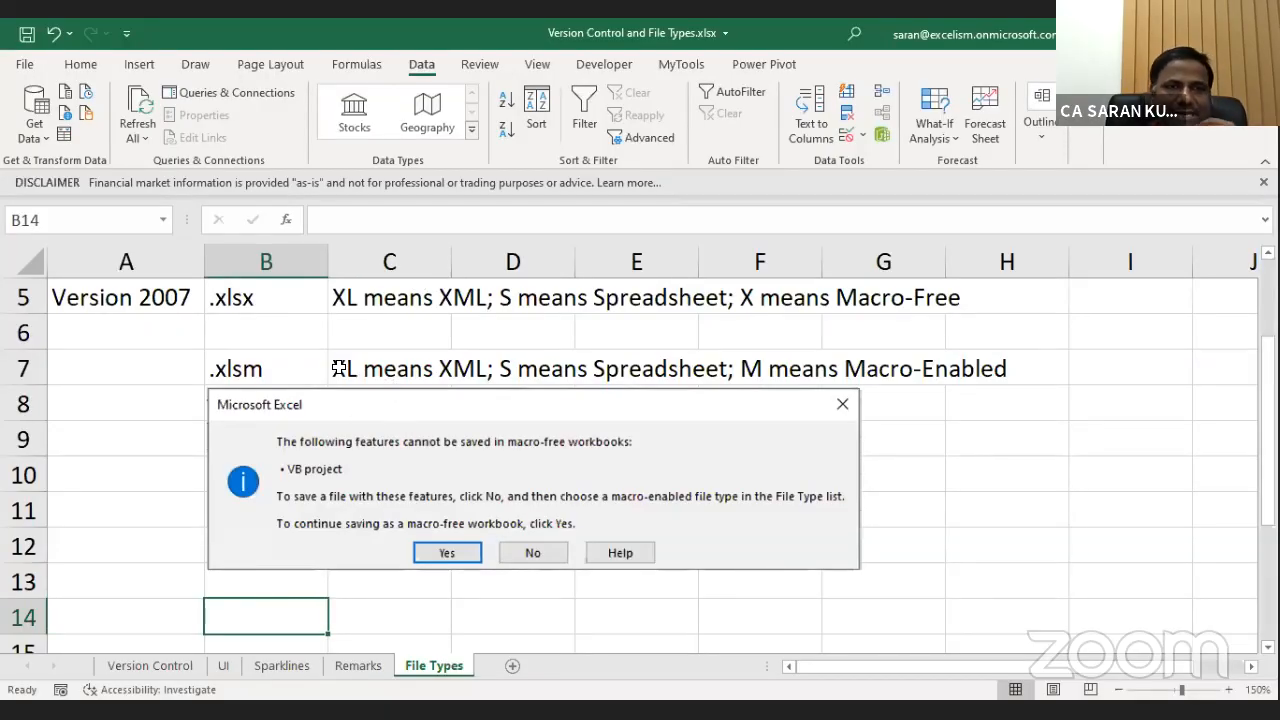
Enter .xltx in B14 and copy the .xlsx explanation from C5 into C14.
scroll(937, 554, down, 1)
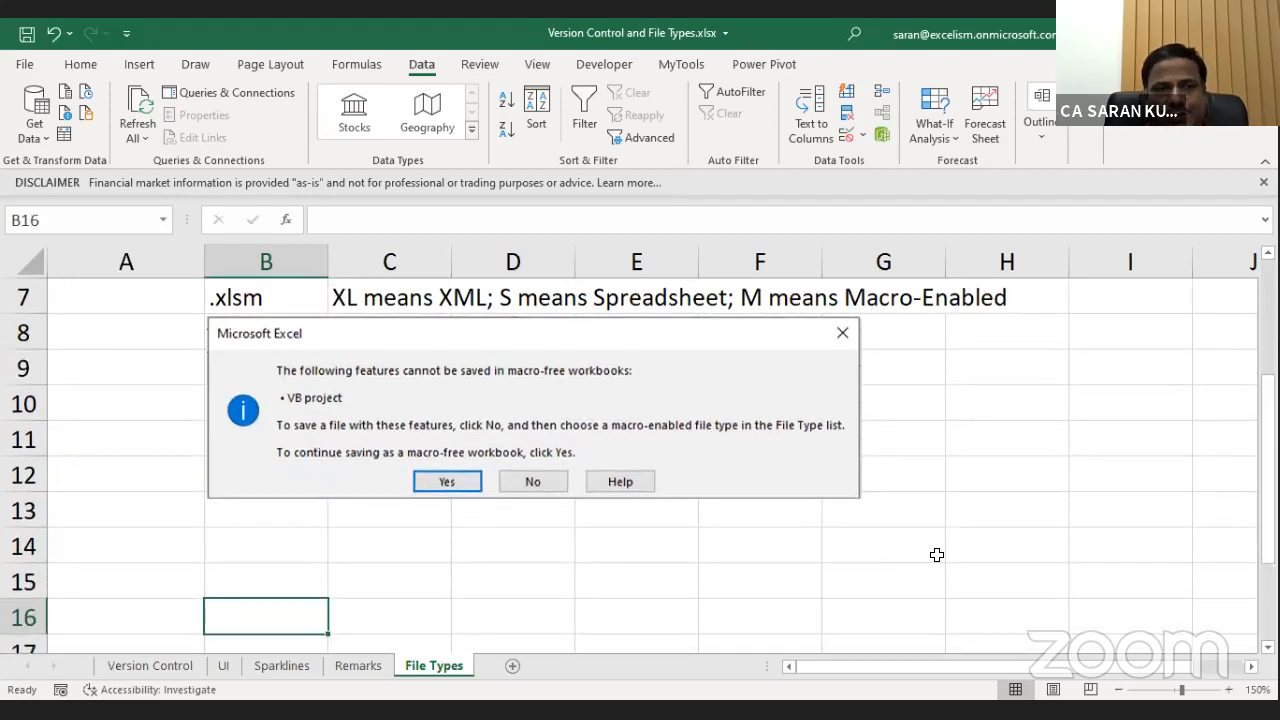
text(.xltx)
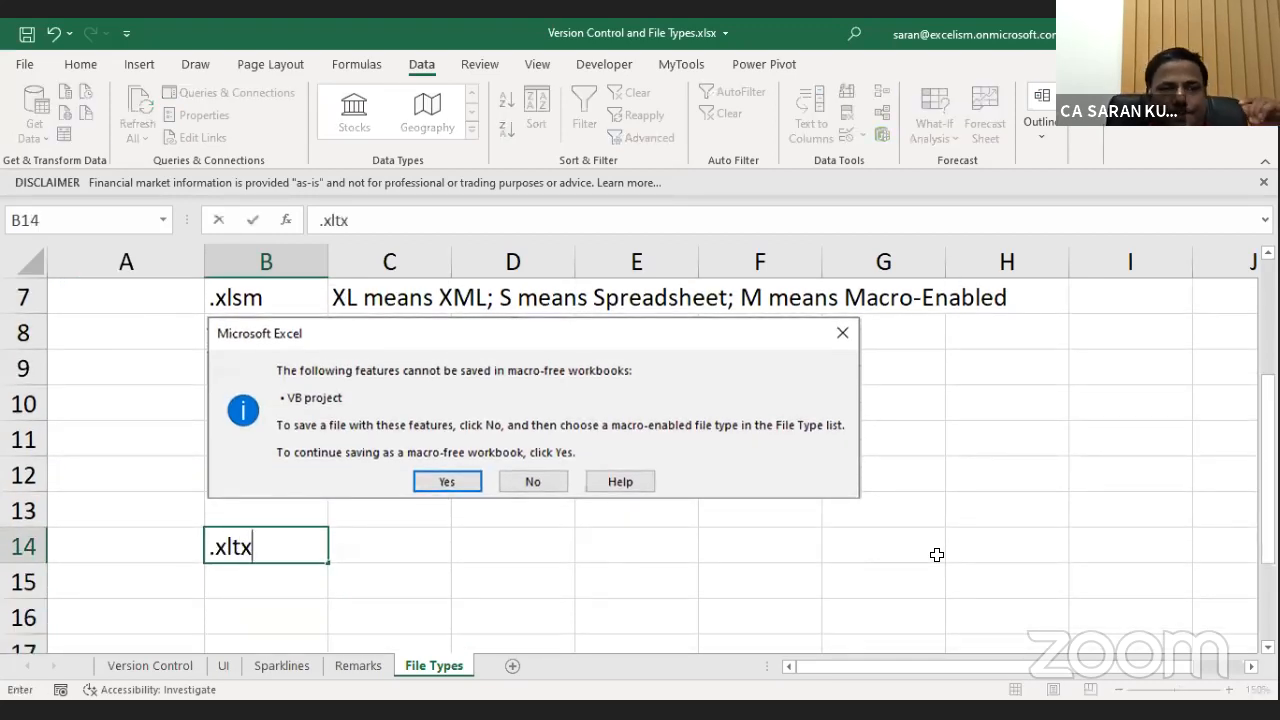
key(Return)
key(Up)
key(ctrl+Up)
key(ctrl+Up)
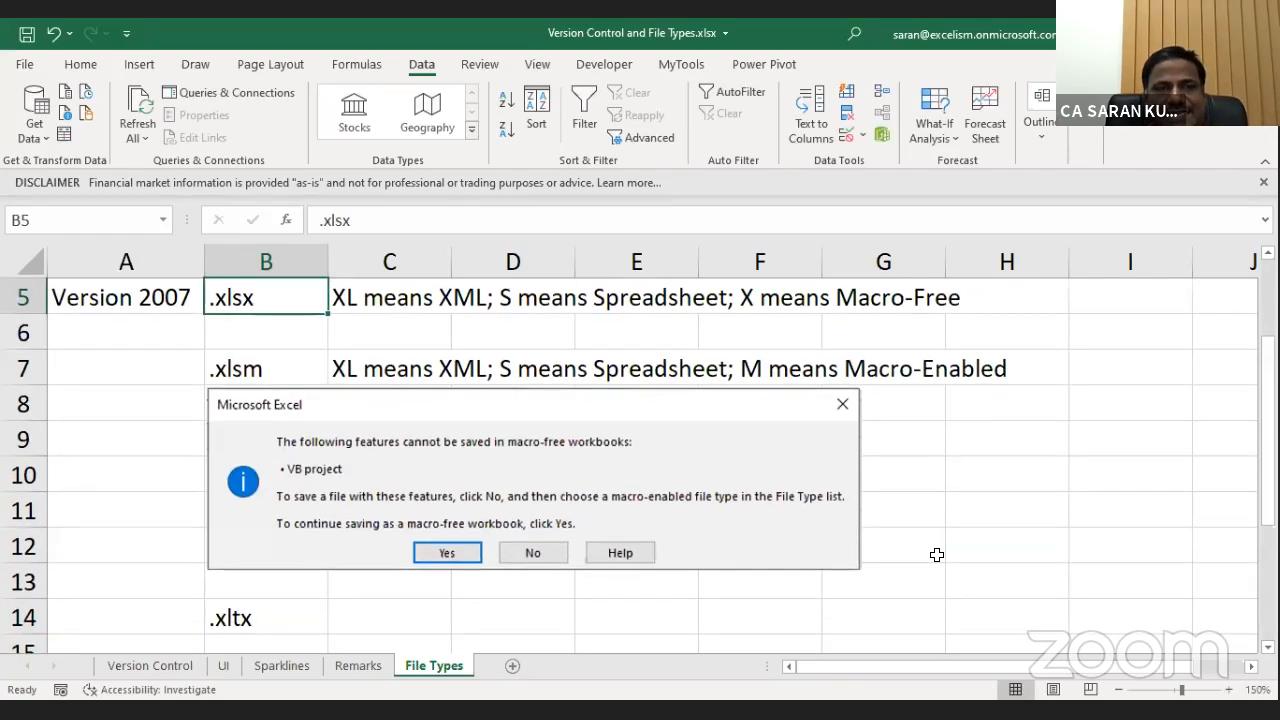
key(Right)
key(ctrl+c)
key(Left)
key(ctrl+Down)
key(ctrl+Down)
key(ctrl+Down)
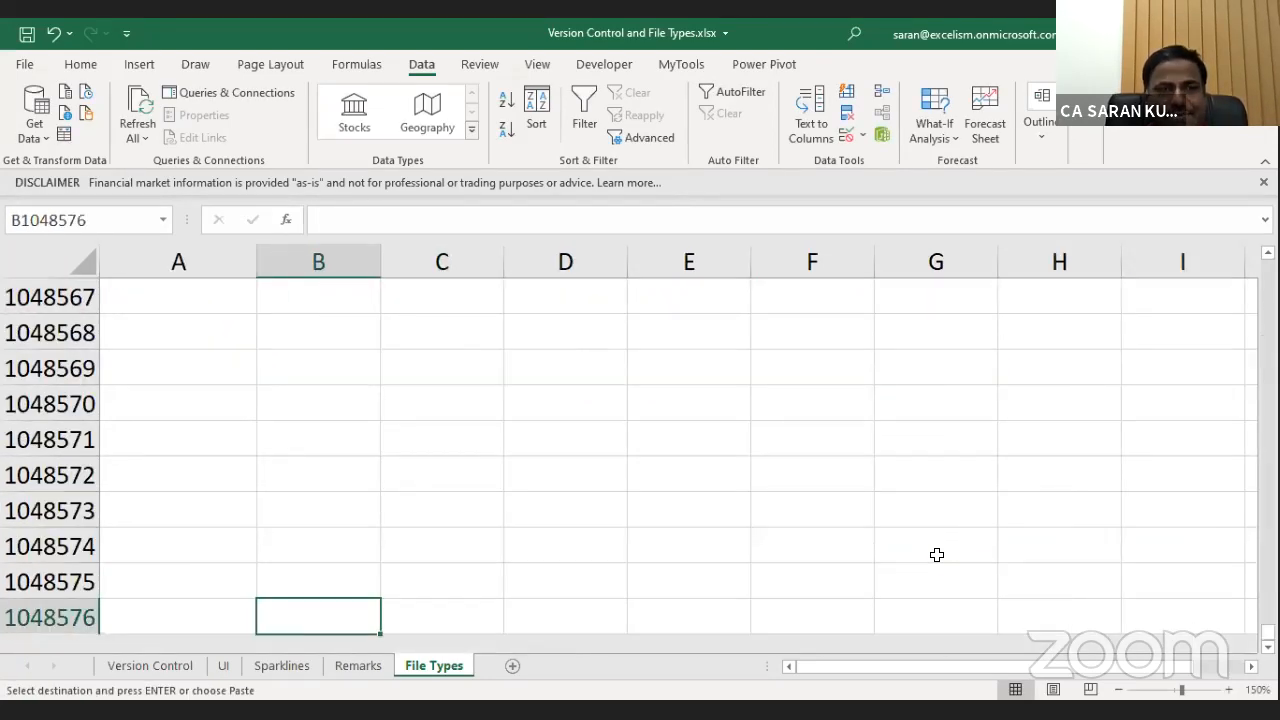
key(ctrl+Up)
key(Right)
key(Return)
Edit C14 to read 'XL means XML; T means Template; X means Macro-Free'.
key(F2)
key(ctrl+Left)
key(ctrl+Left)
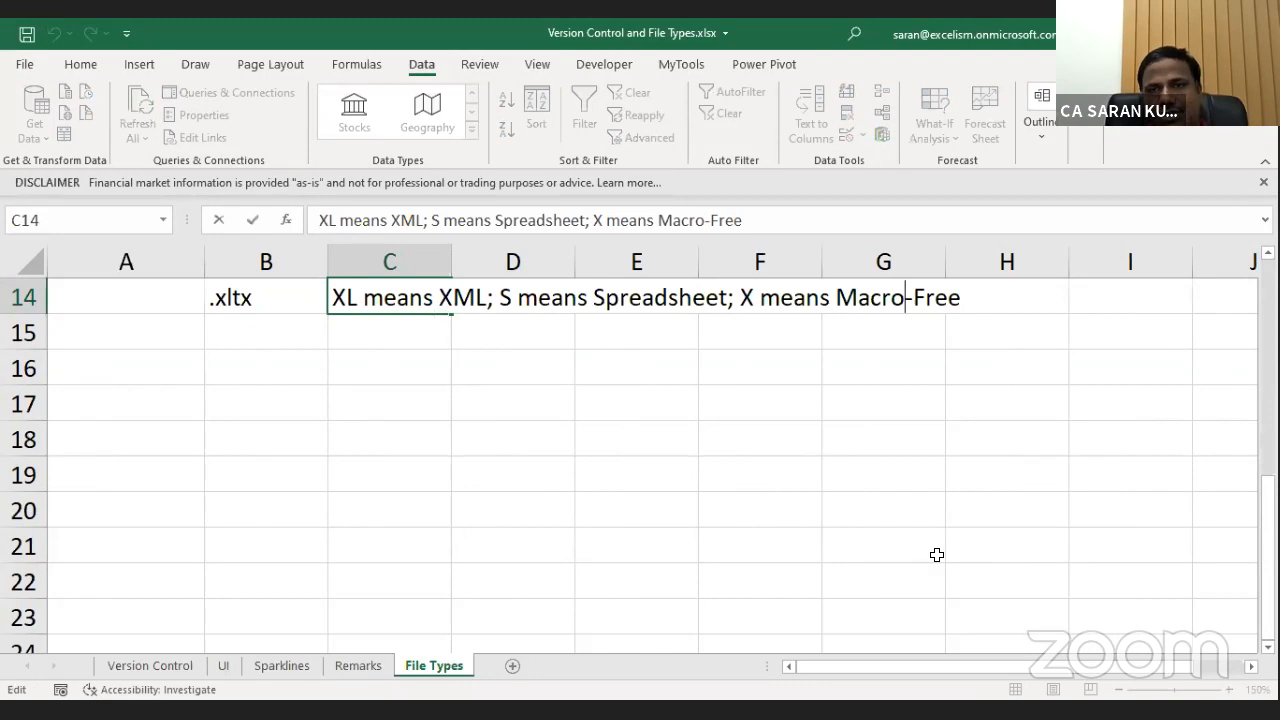
key(ctrl+Left)
key(ctrl+Left)
key(Left)
key(shift+Left)
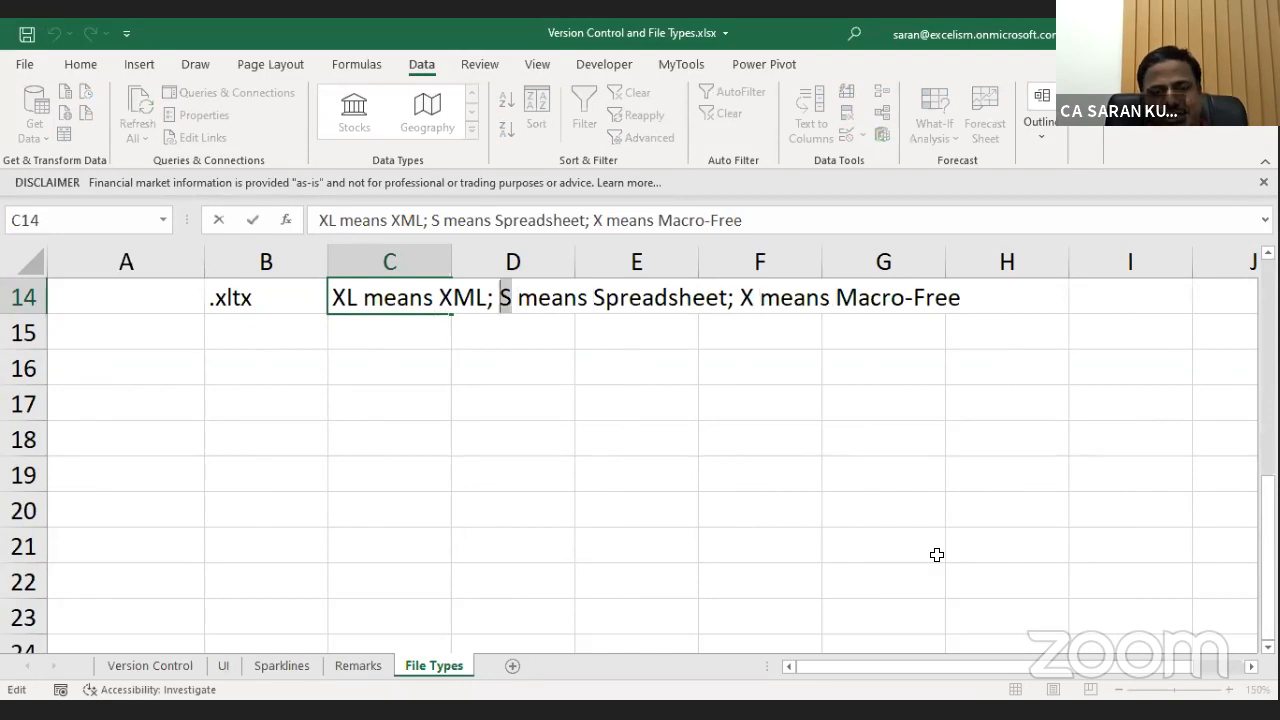
text(T)
key(Right)
key(Right)
key(Right)
key(Right)
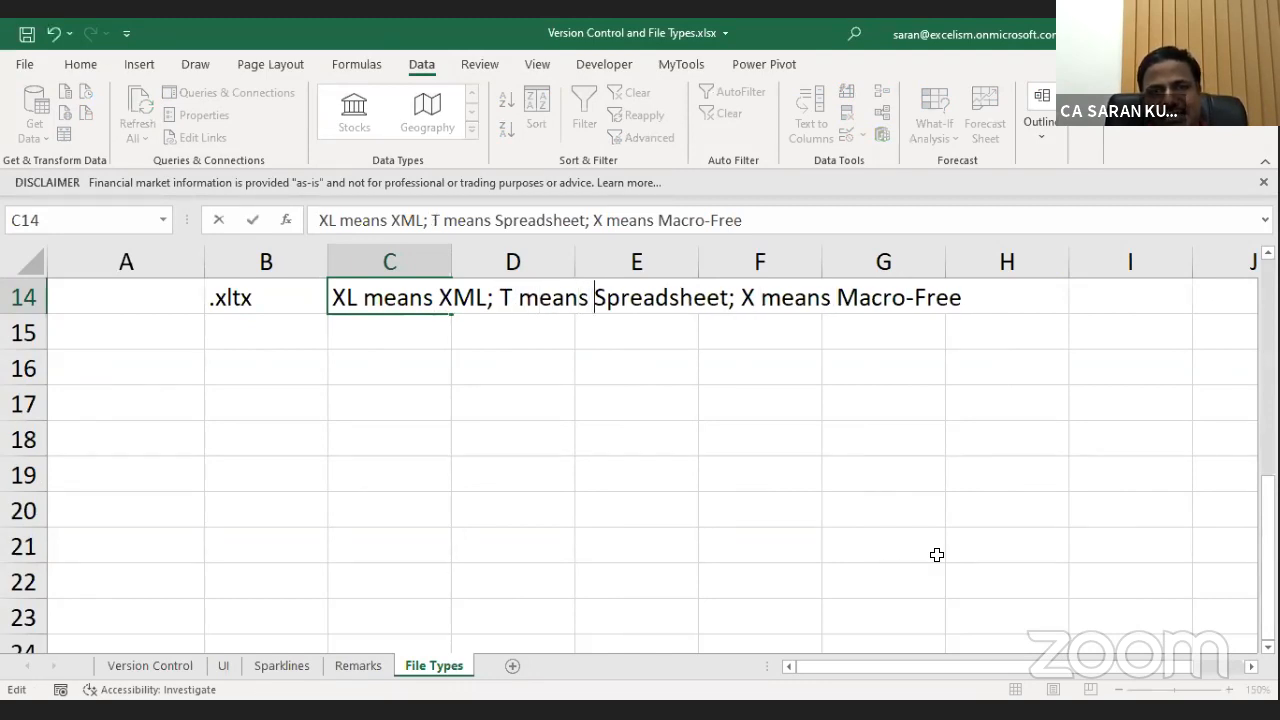
key(ctrl+shift+Right)
text(Template)
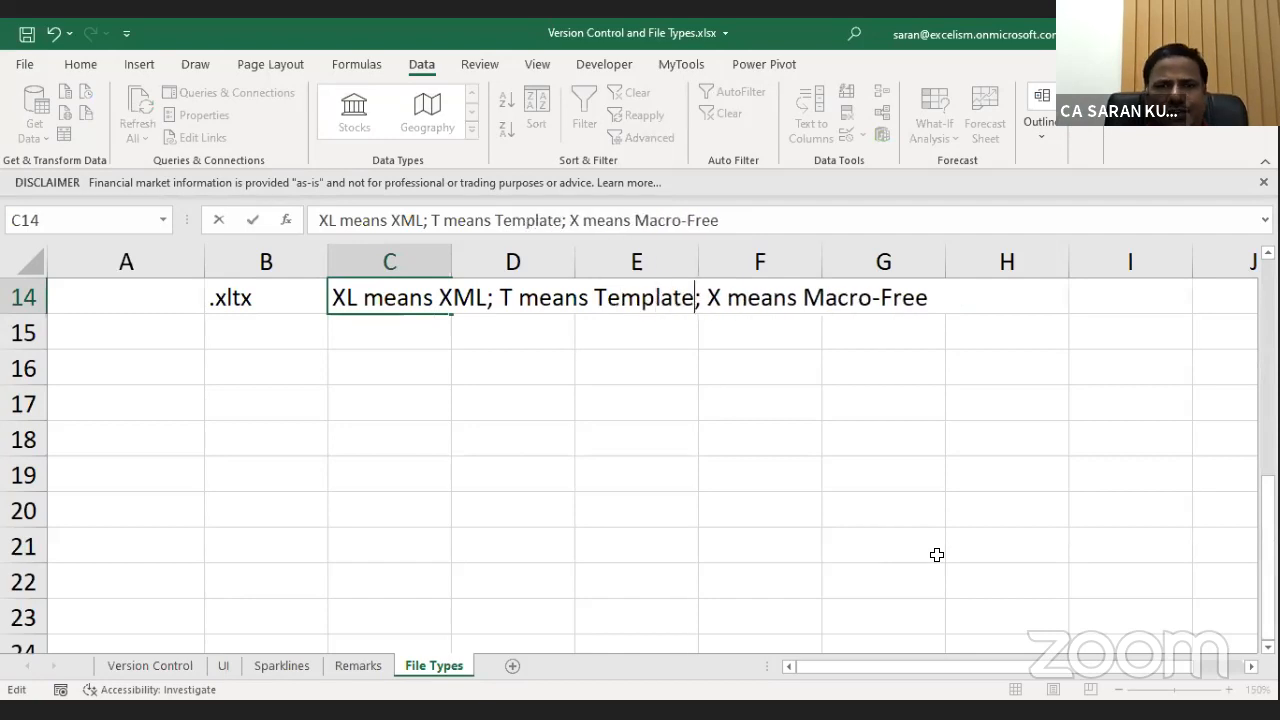
key(Return)
key(Left)
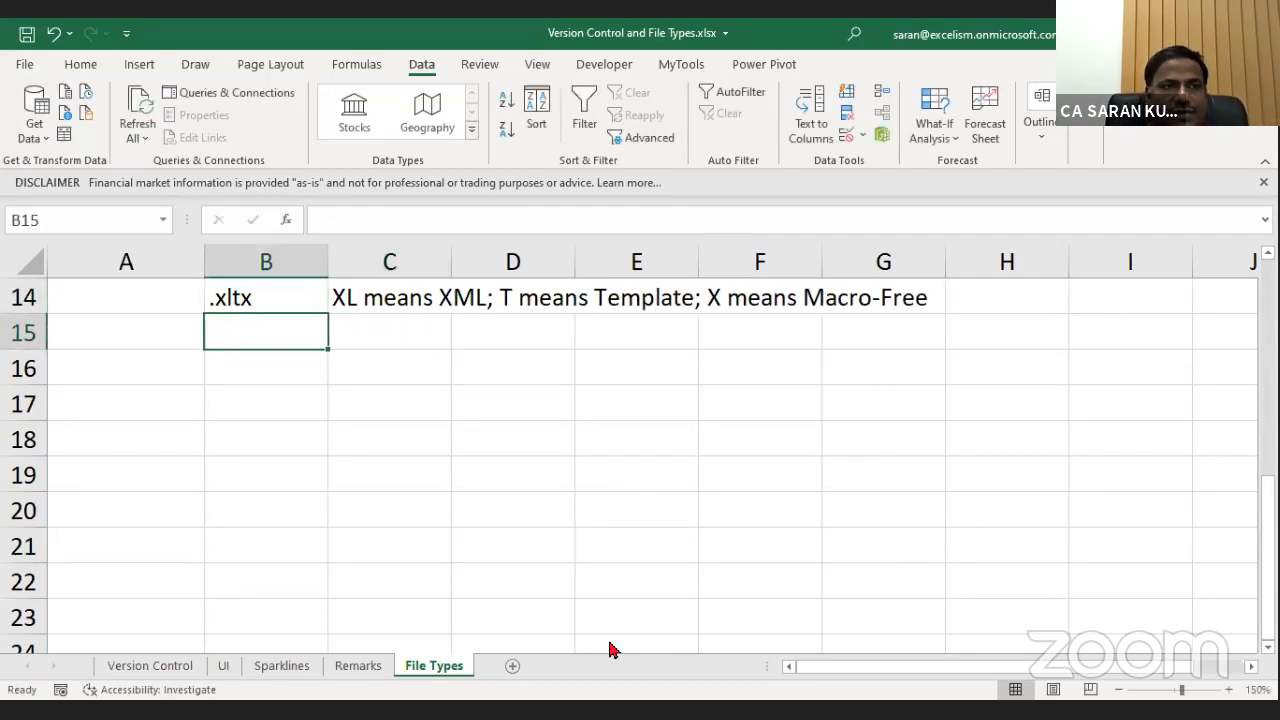
click(24, 64)
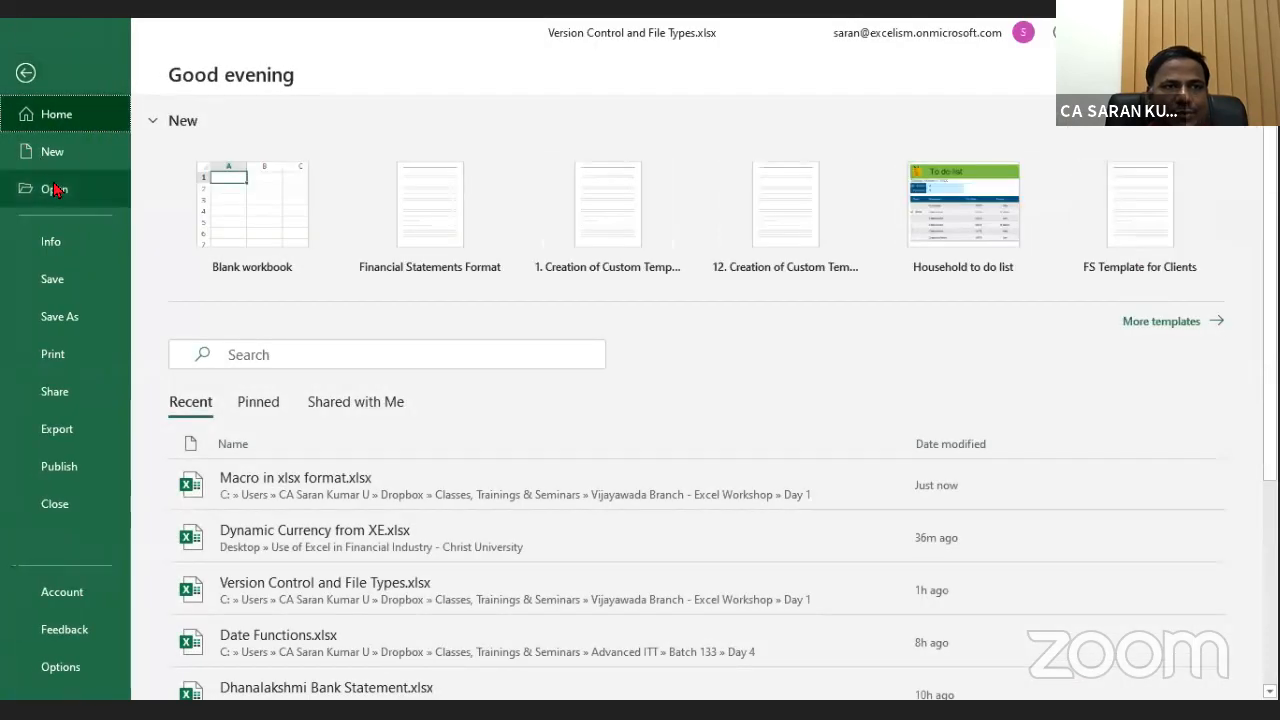
Open the Financial Statements Format template from the Personal templates as a new workbook.
click(60, 162)
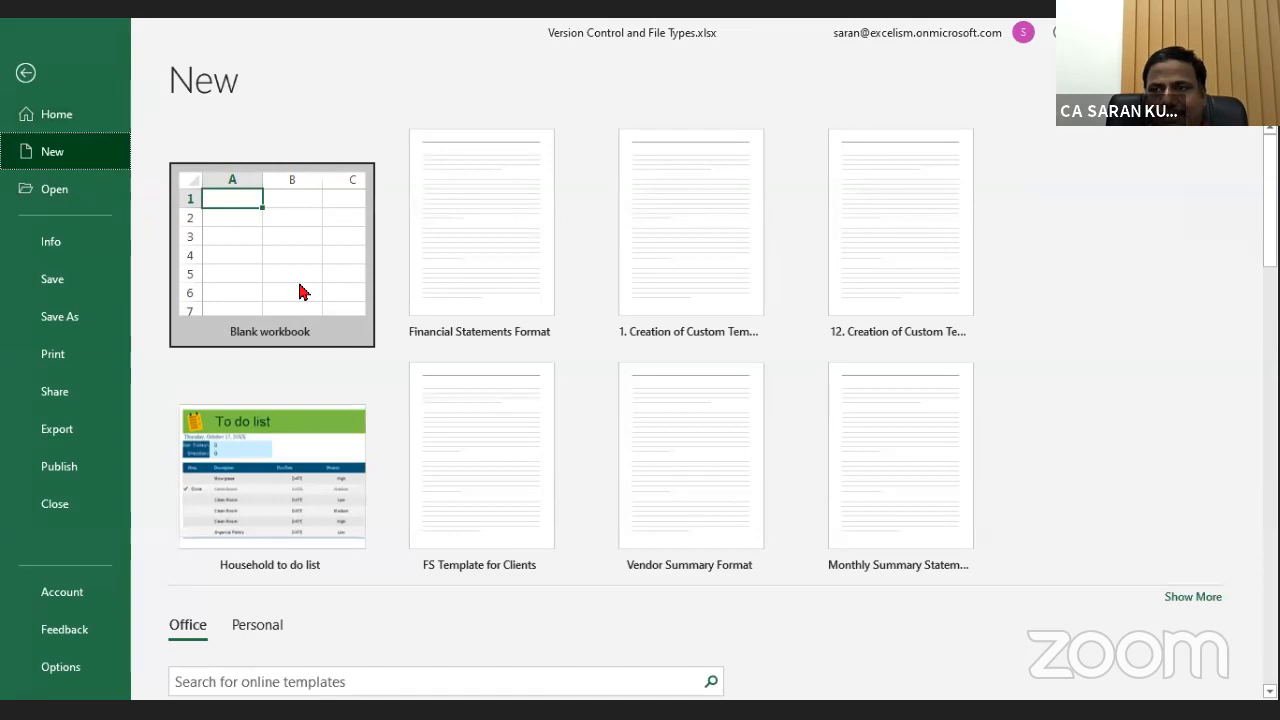
scroll(303, 291, down, 5)
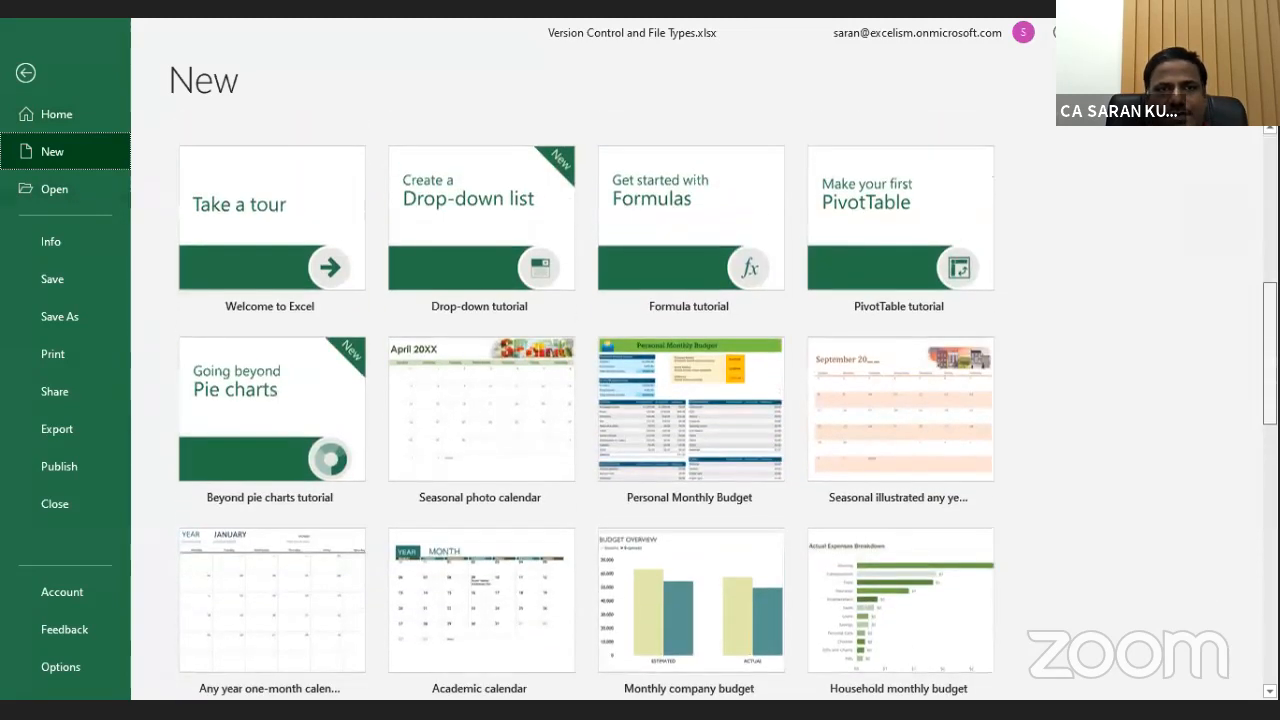
scroll(420, 420, up, 1)
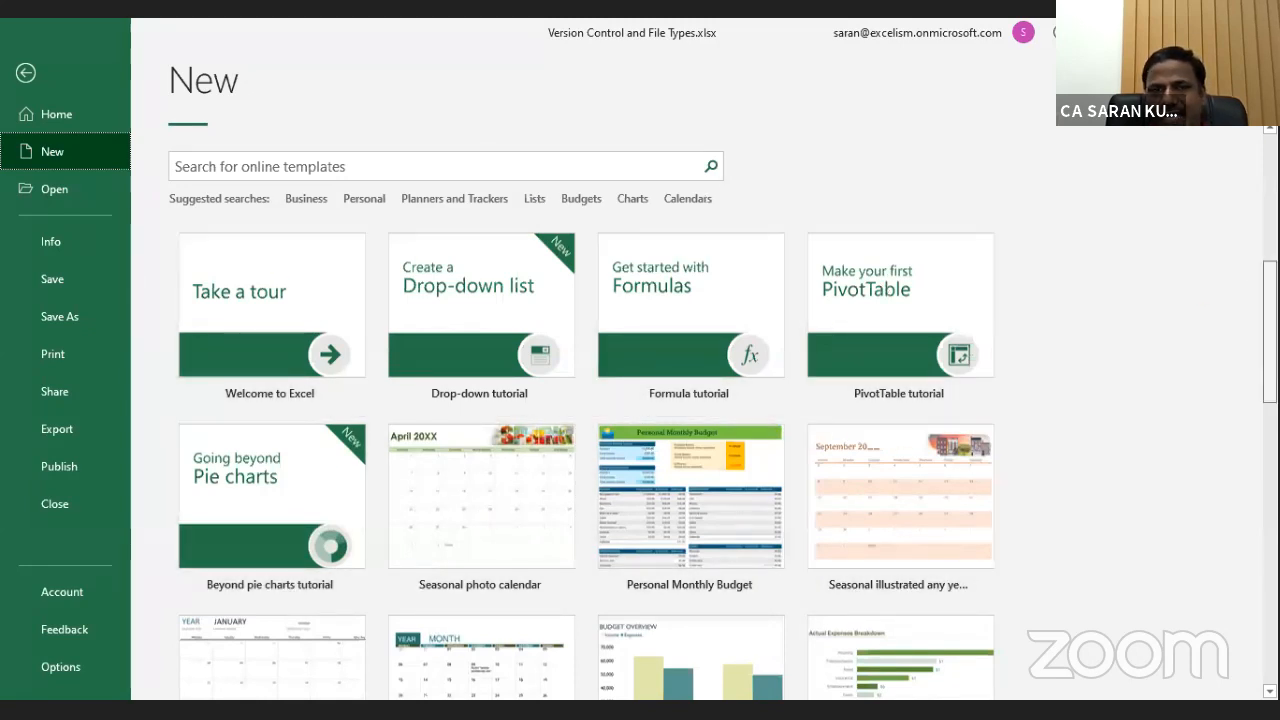
scroll(1100, 270, up, 1)
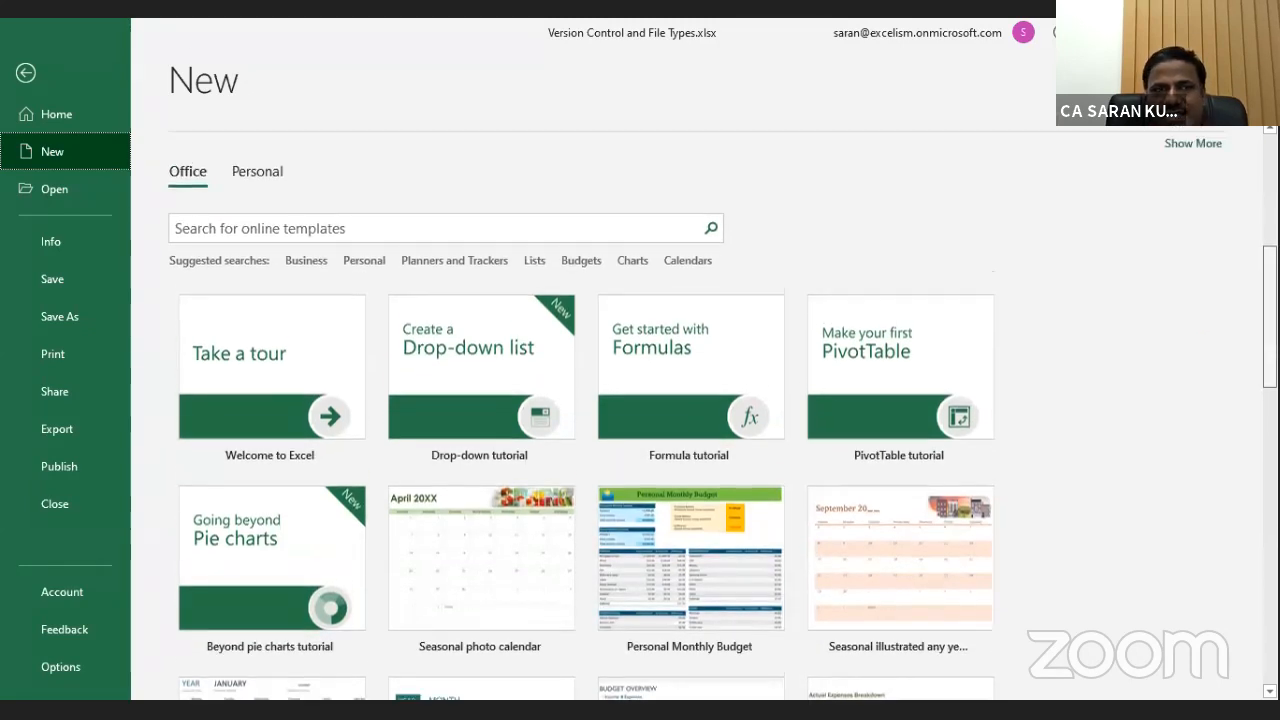
click(277, 190)
scroll(1268, 450, down, 3)
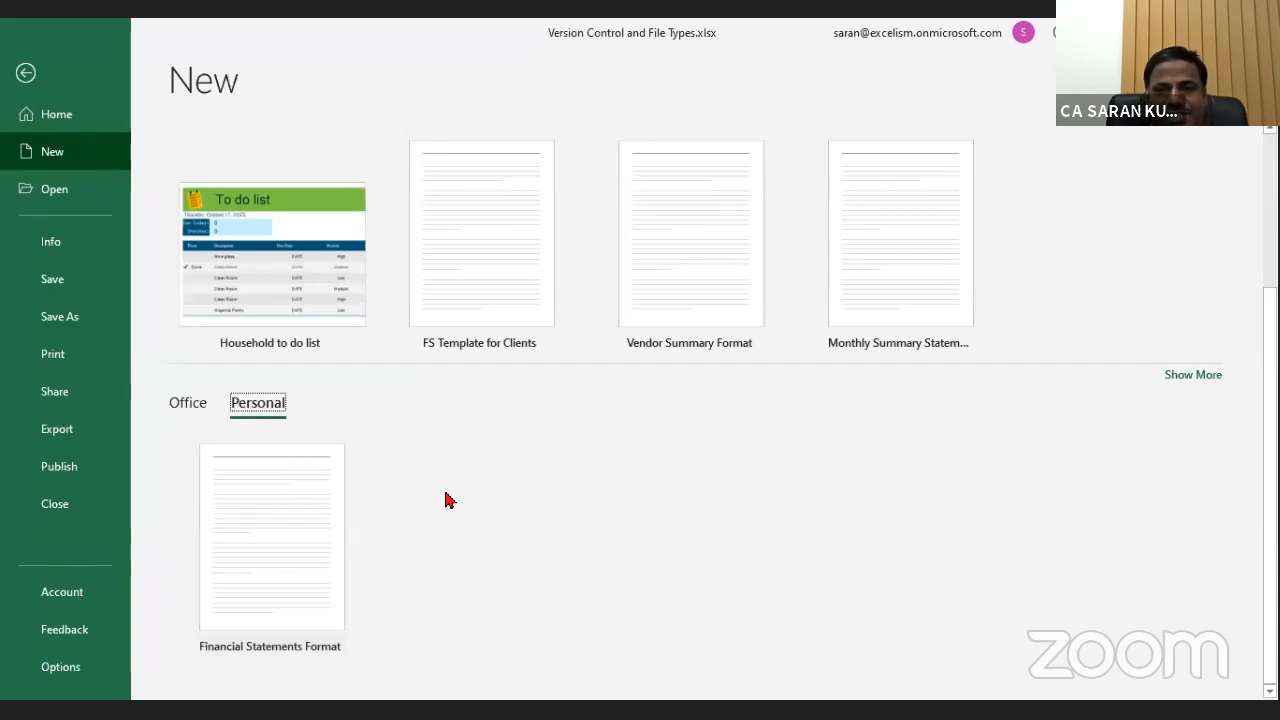
click(306, 543)
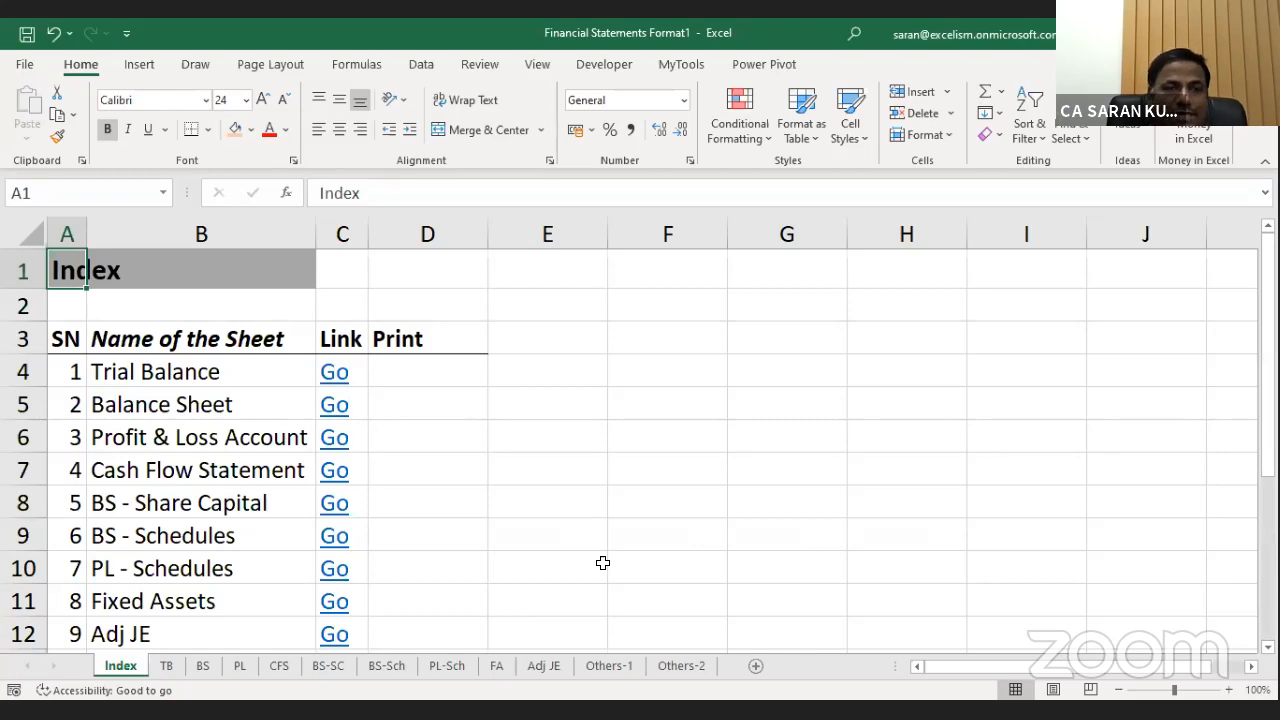
Step through the sheet tabs from Index to Others-2 and back to Index.
key(ctrl+Page_Down)
key(ctrl+Page_Up)
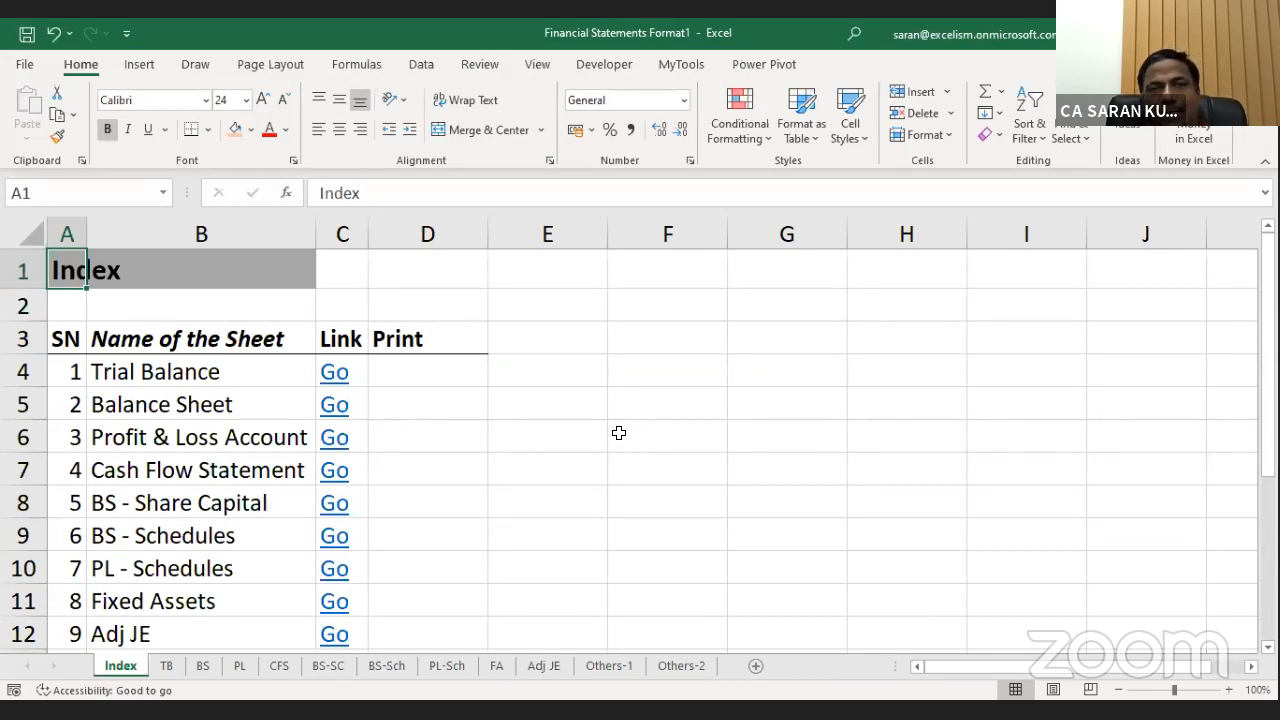
key(ctrl+Page_Down)
key(ctrl+Page_Down)
key(ctrl+Page_Down)
key(ctrl+Page_Down)
key(ctrl+Page_Down)
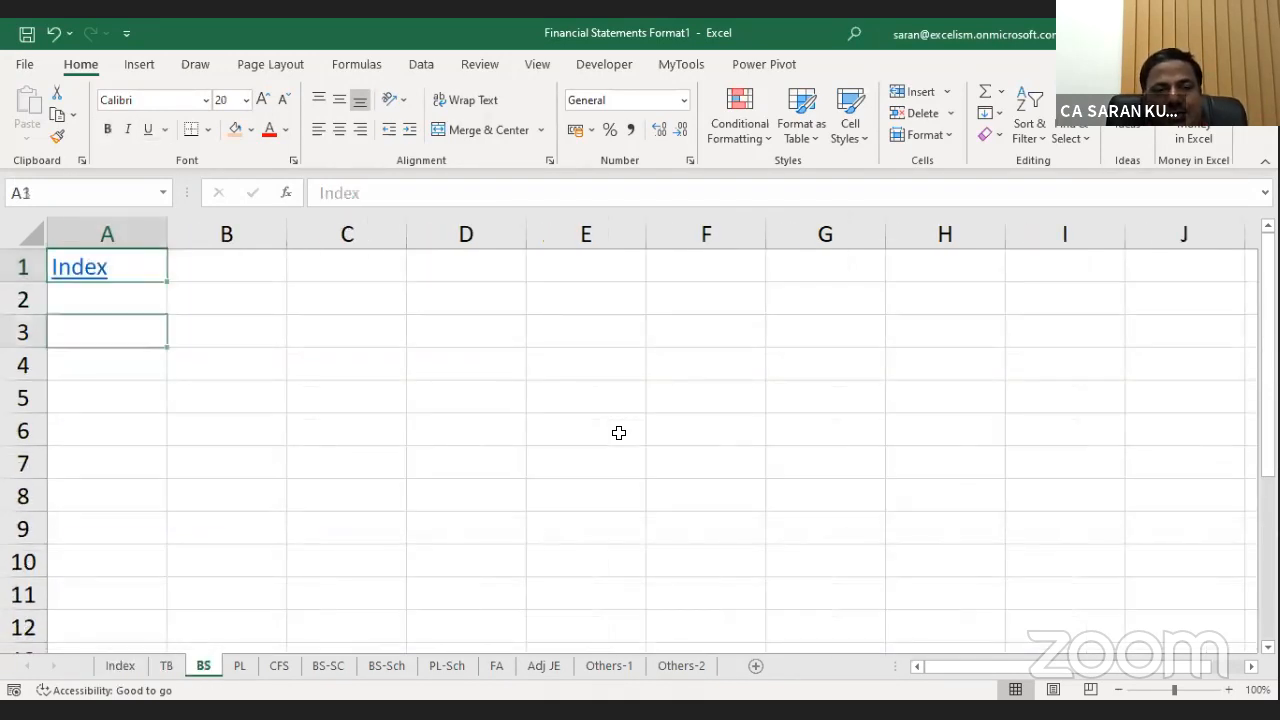
key(ctrl+Page_Down)
key(ctrl+Page_Down)
key(ctrl+Page_Down)
key(ctrl+Page_Down)
key(ctrl+Page_Down)
key(ctrl+Page_Down)
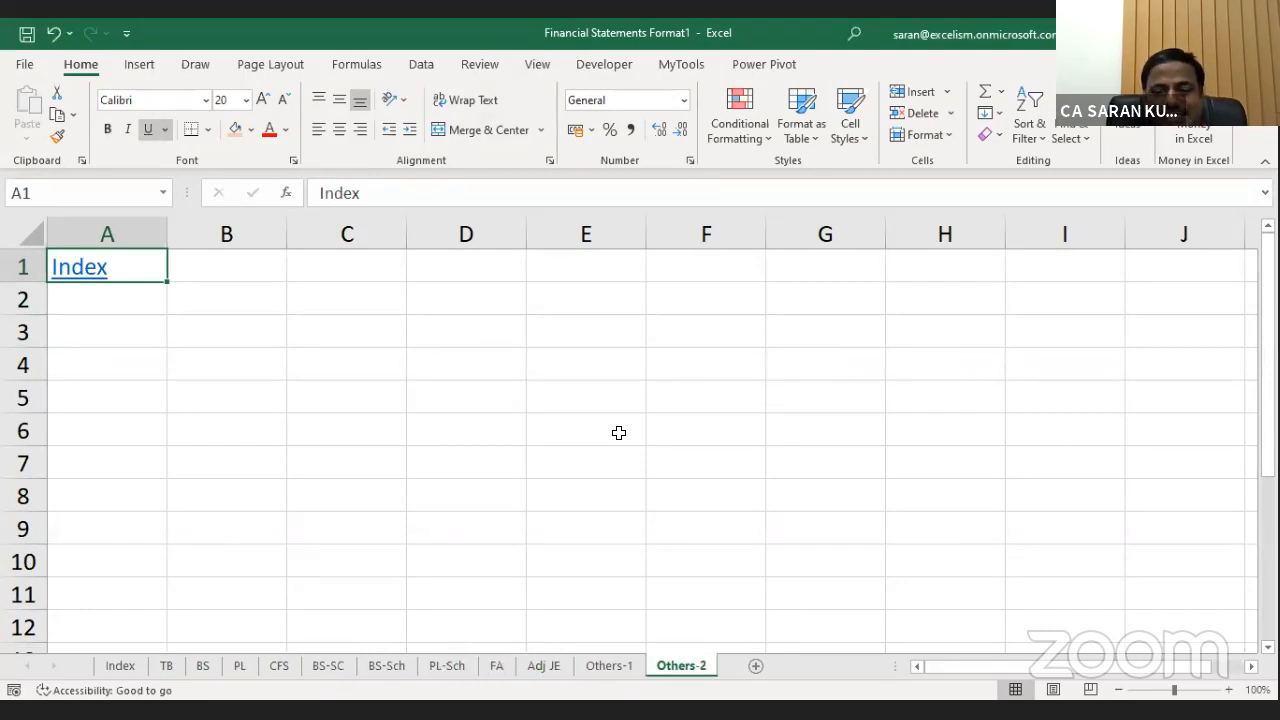
key(ctrl+Page_Up)
key(ctrl+Page_Up)
key(ctrl+Page_Up)
key(ctrl+Page_Up)
key(ctrl+Page_Up)
key(ctrl+Page_Up)
key(ctrl+Page_Up)
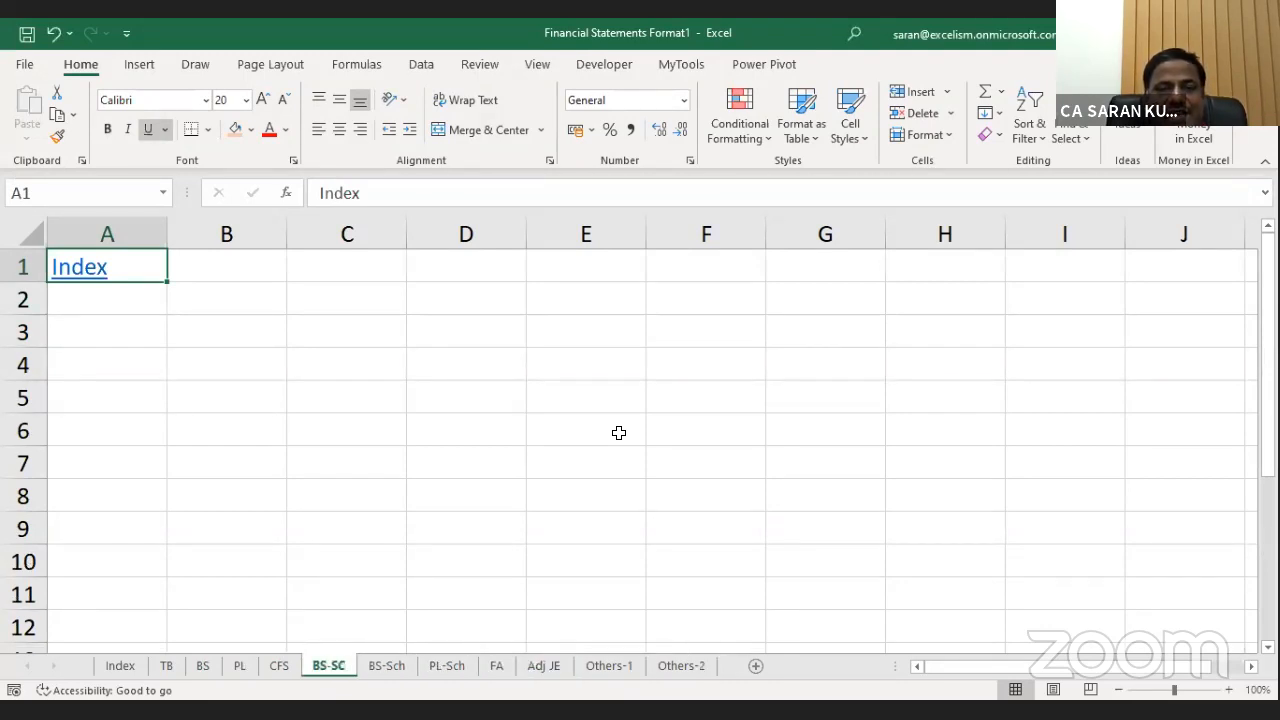
key(ctrl+Page_Up)
key(ctrl+Page_Up)
key(ctrl+Page_Up)
key(ctrl+Page_Up)
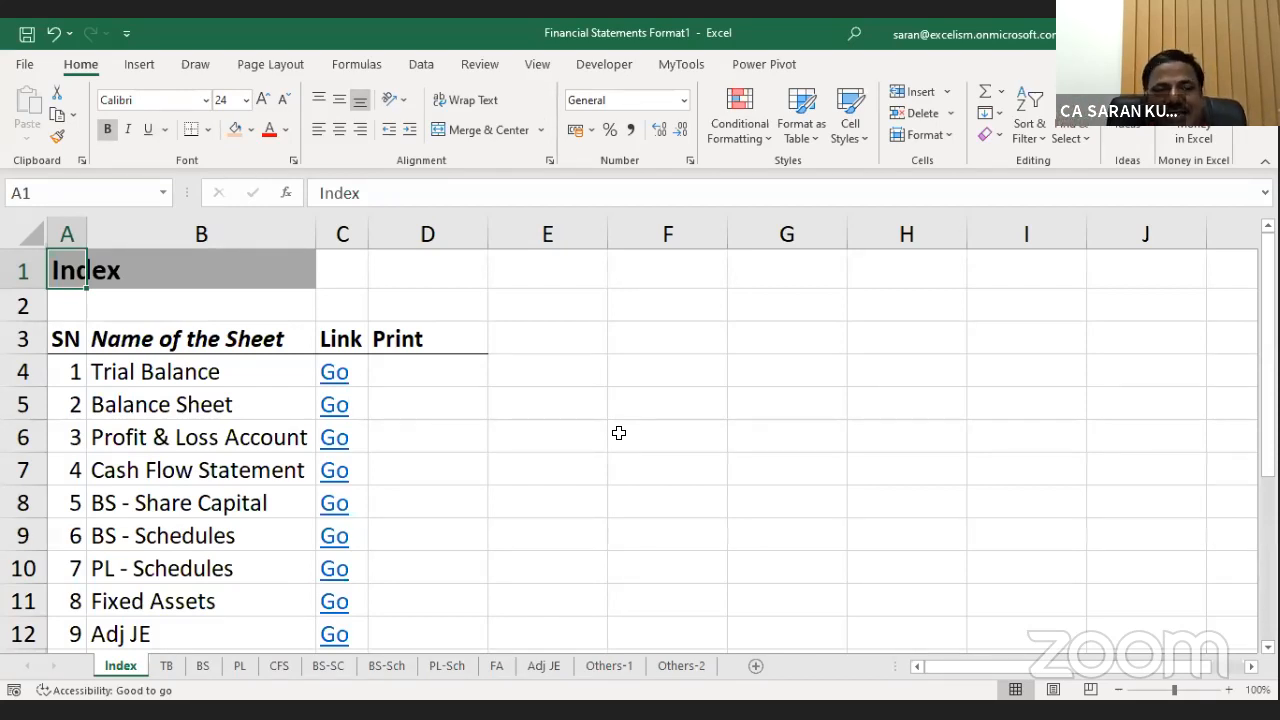
Follow the Index links to TB, back to Index, then to BS-SC.
click(337, 373)
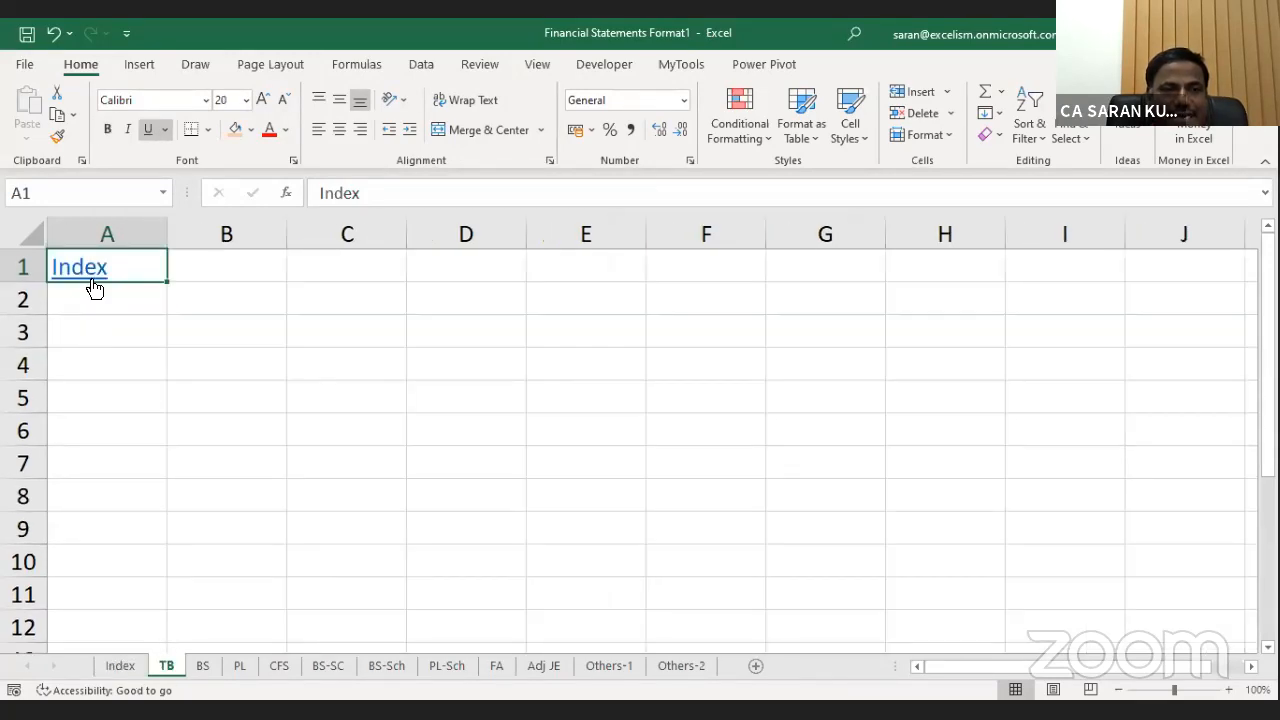
click(94, 266)
click(334, 500)
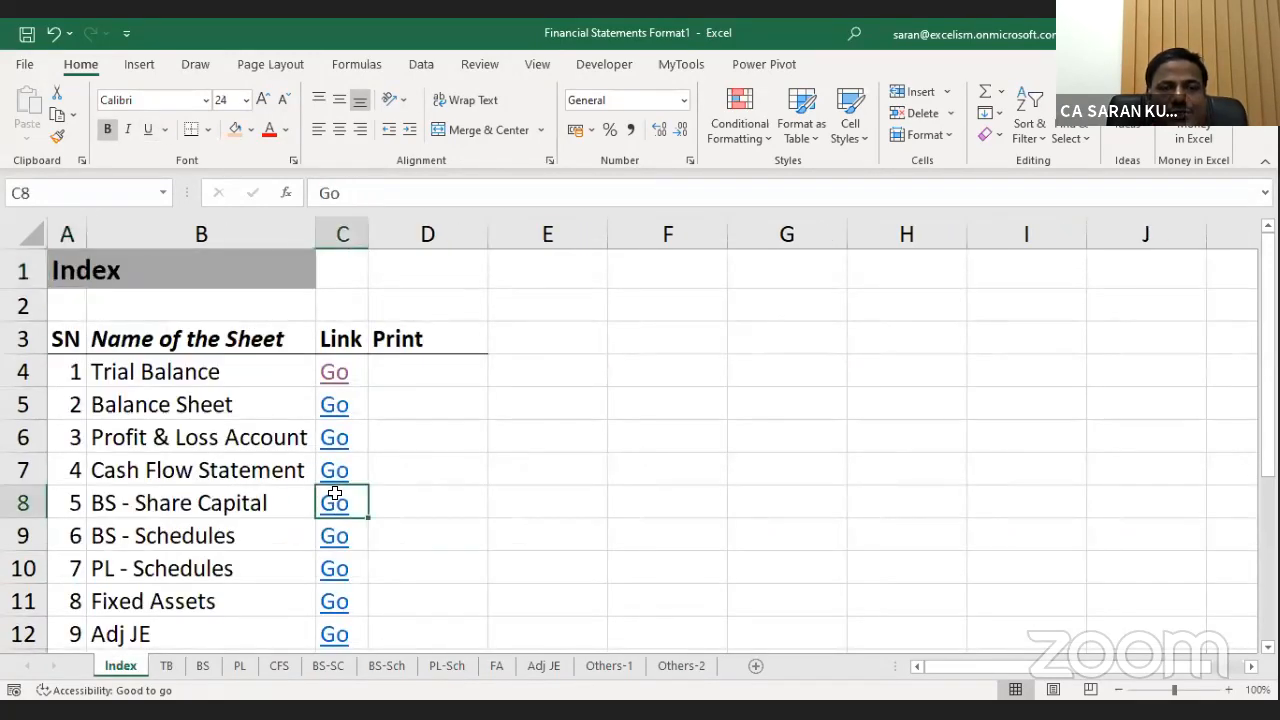
click(511, 525)
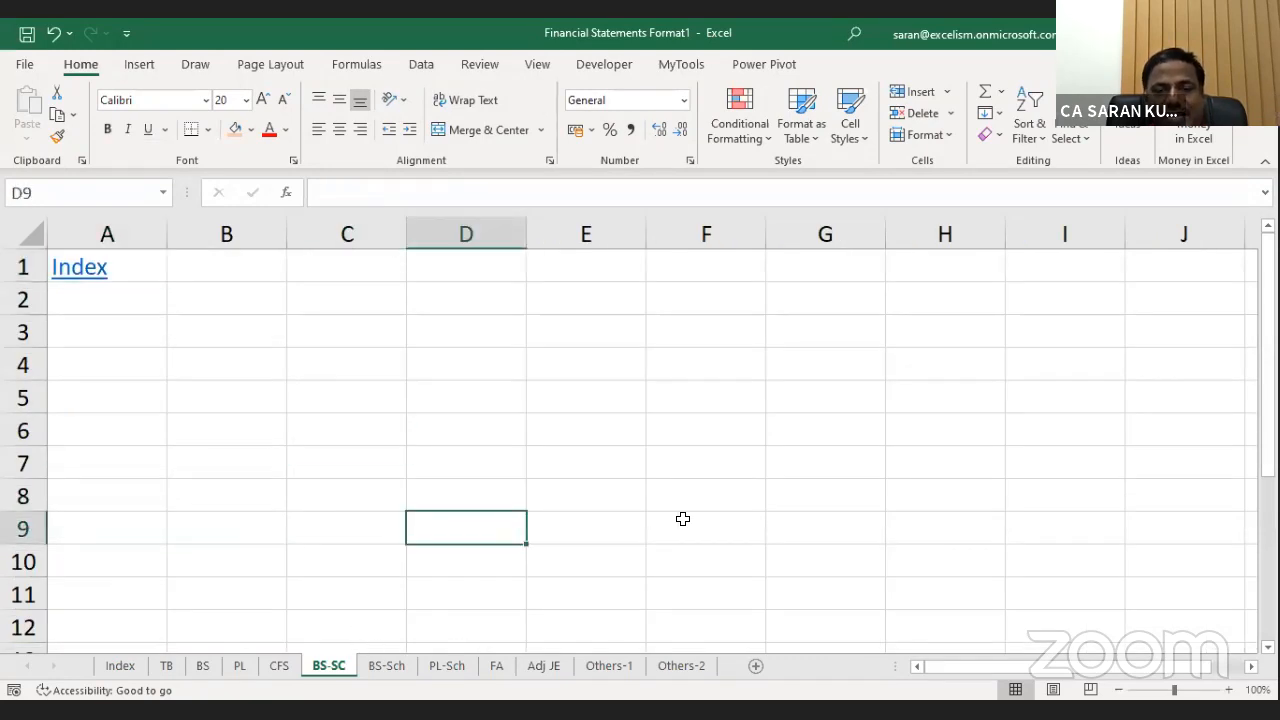
key(F12)
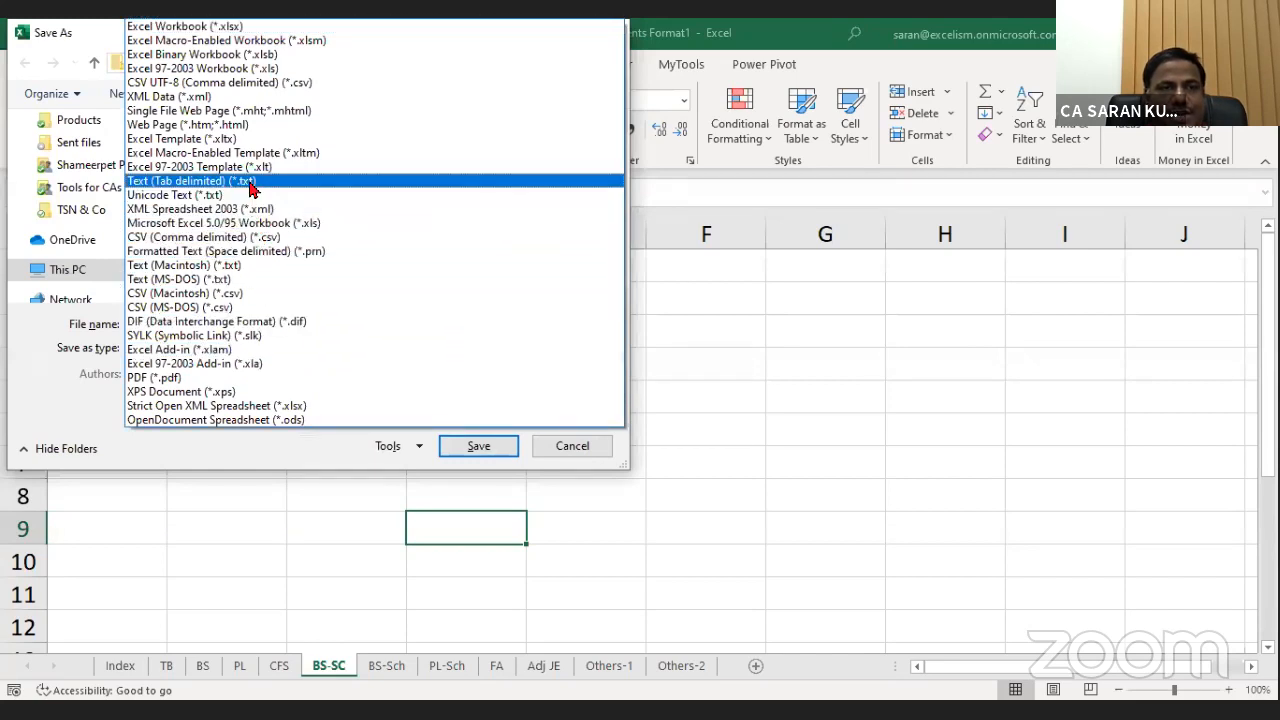
click(249, 138)
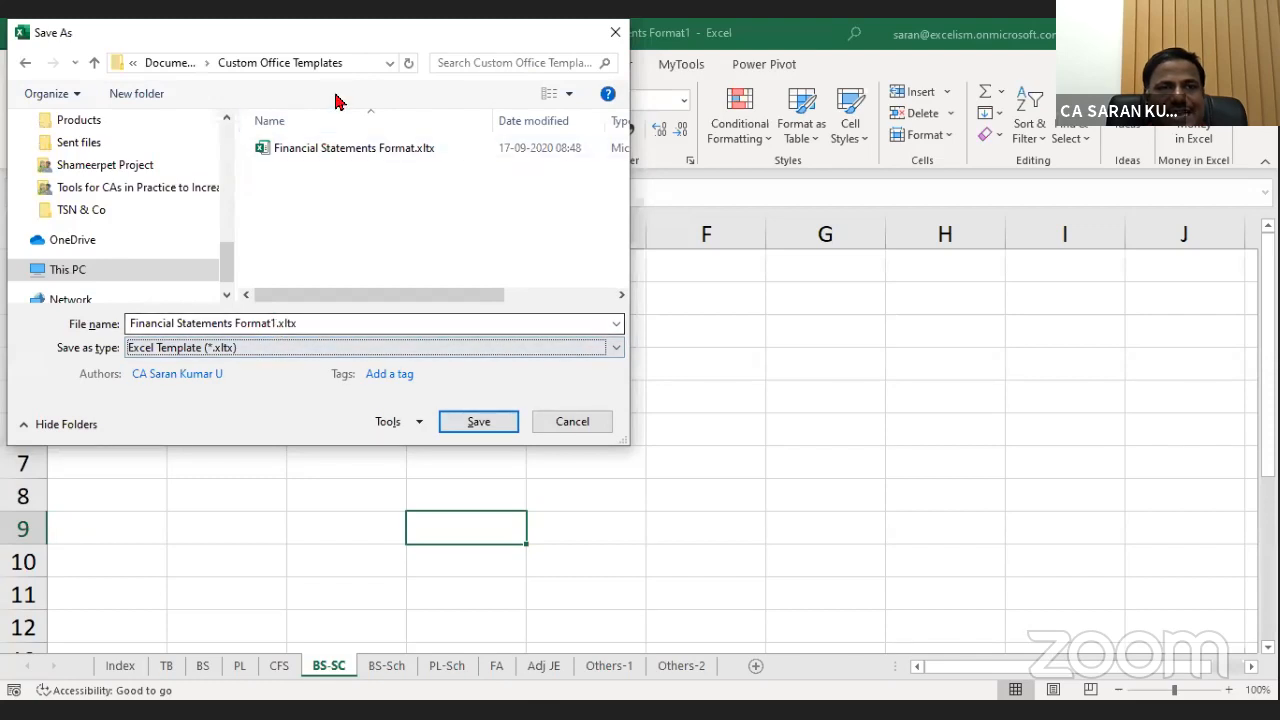
click(354, 63)
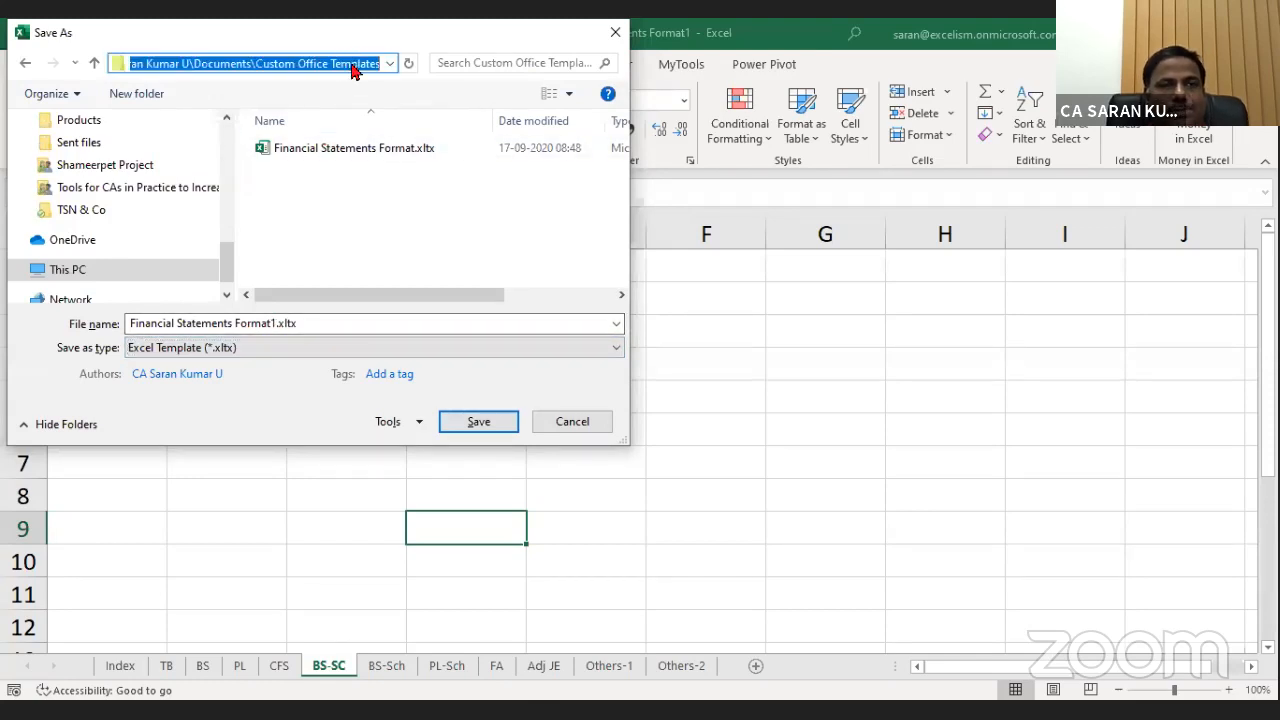
click(595, 426)
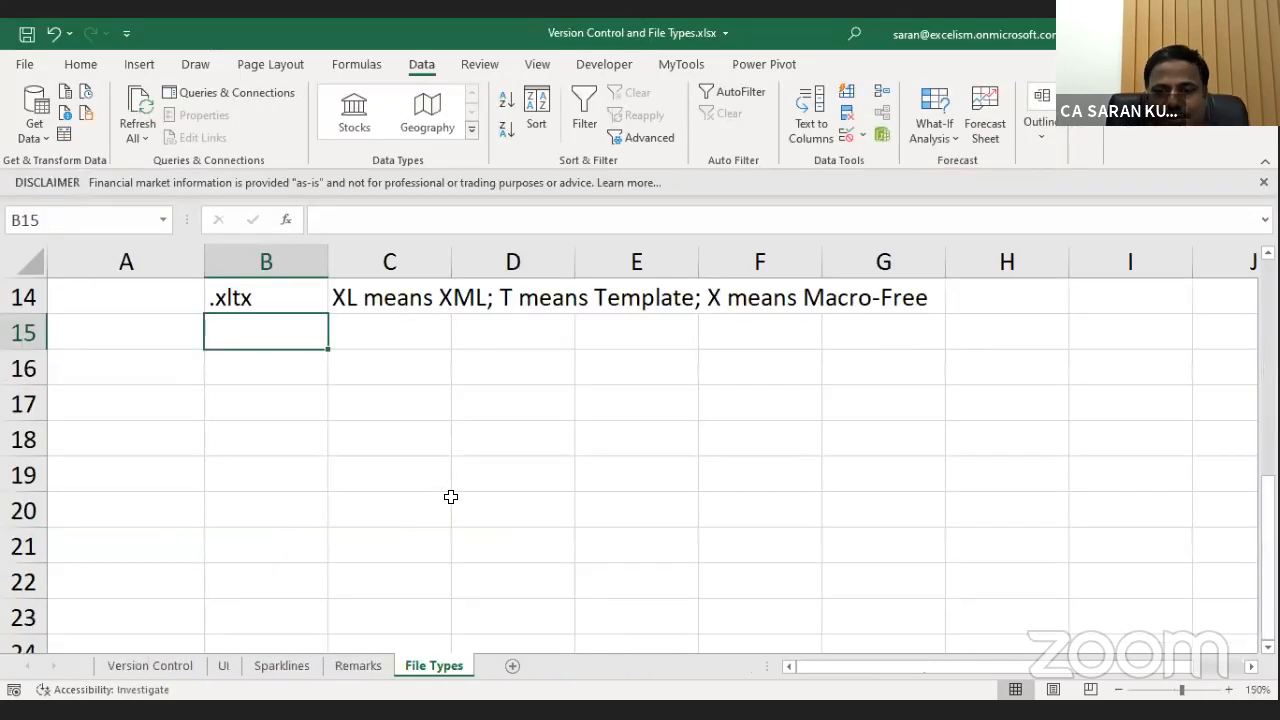
Note in C15 that a file saved as xltx stays permanently in Templates.
key(ctrl+s)
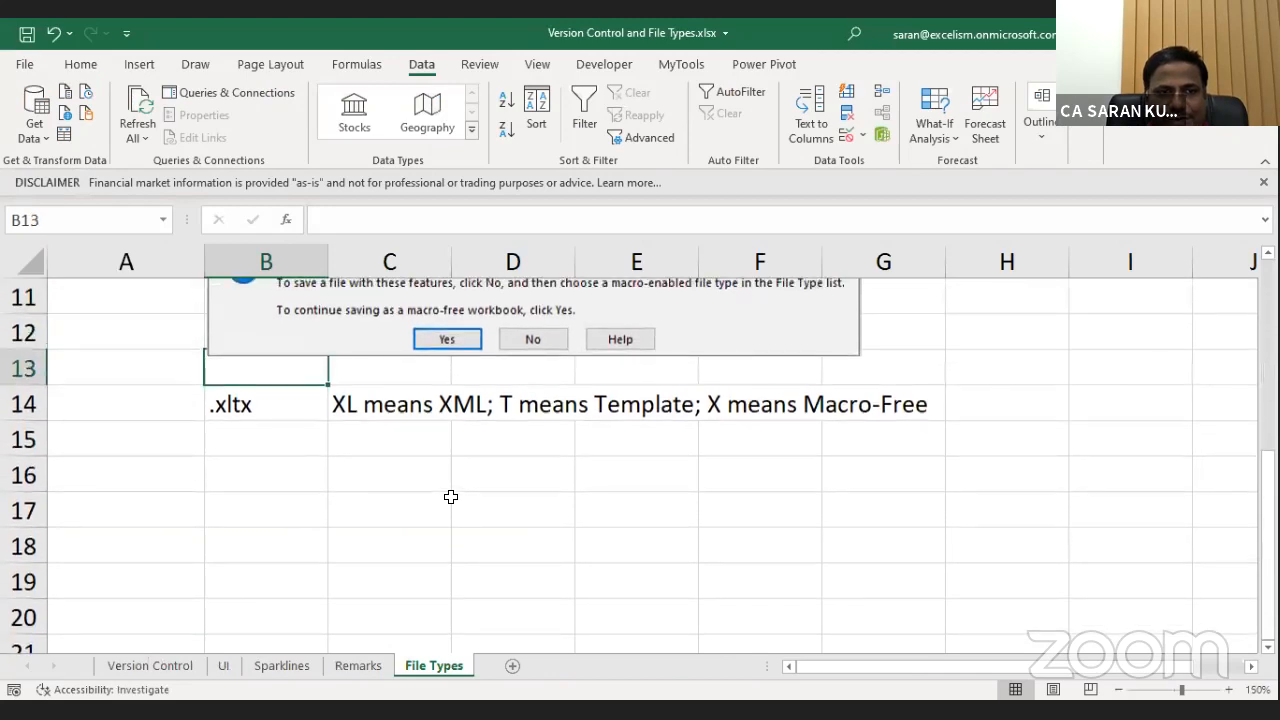
key(Right)
text(Once user )
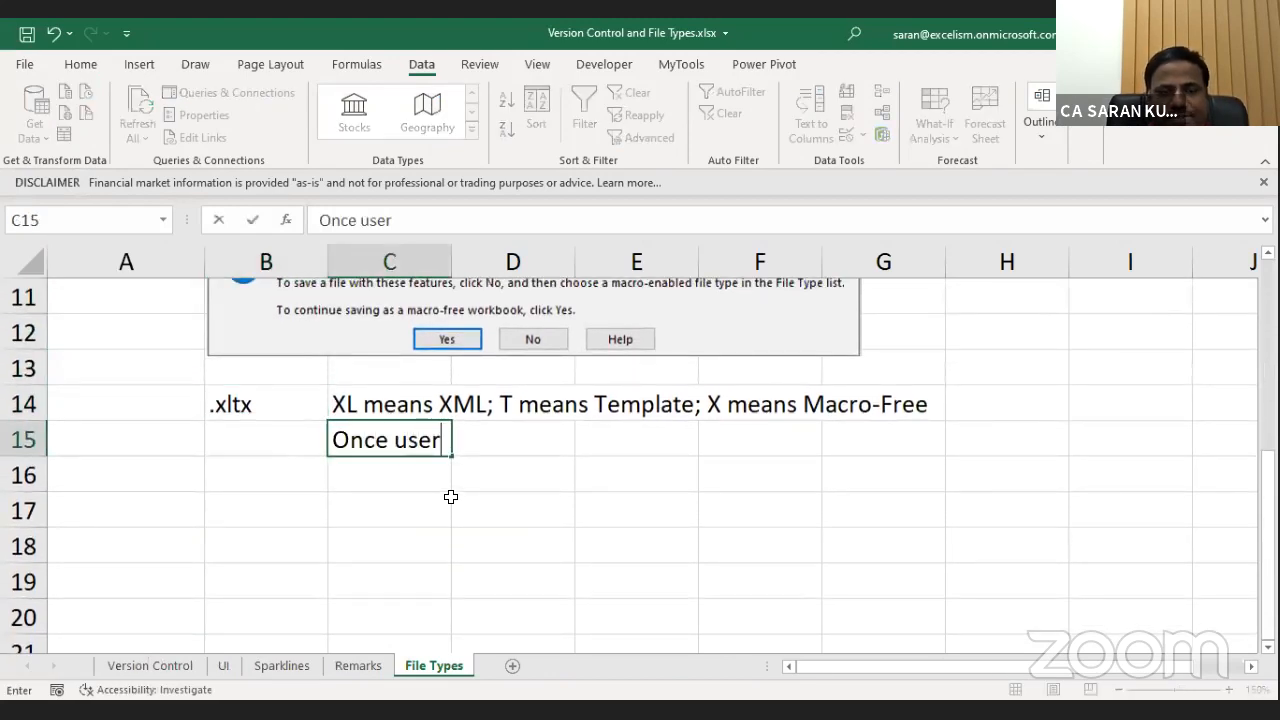
text(save as)
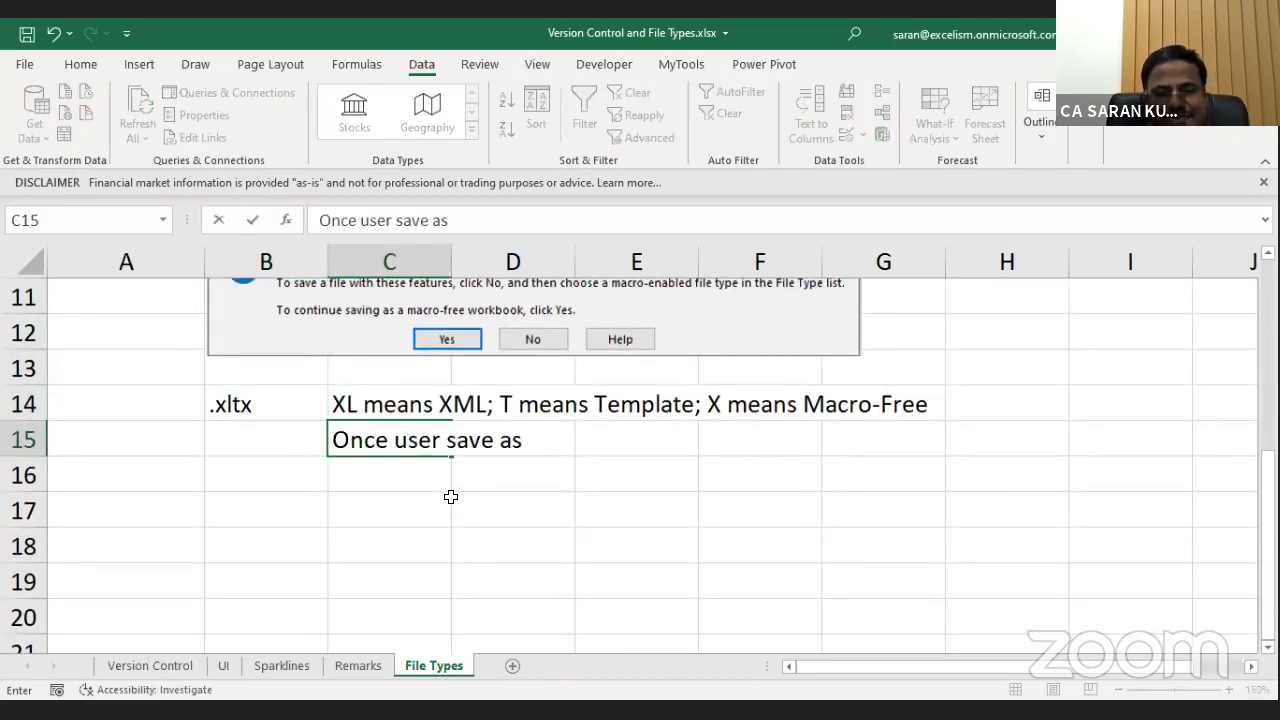
text( xltx forma)
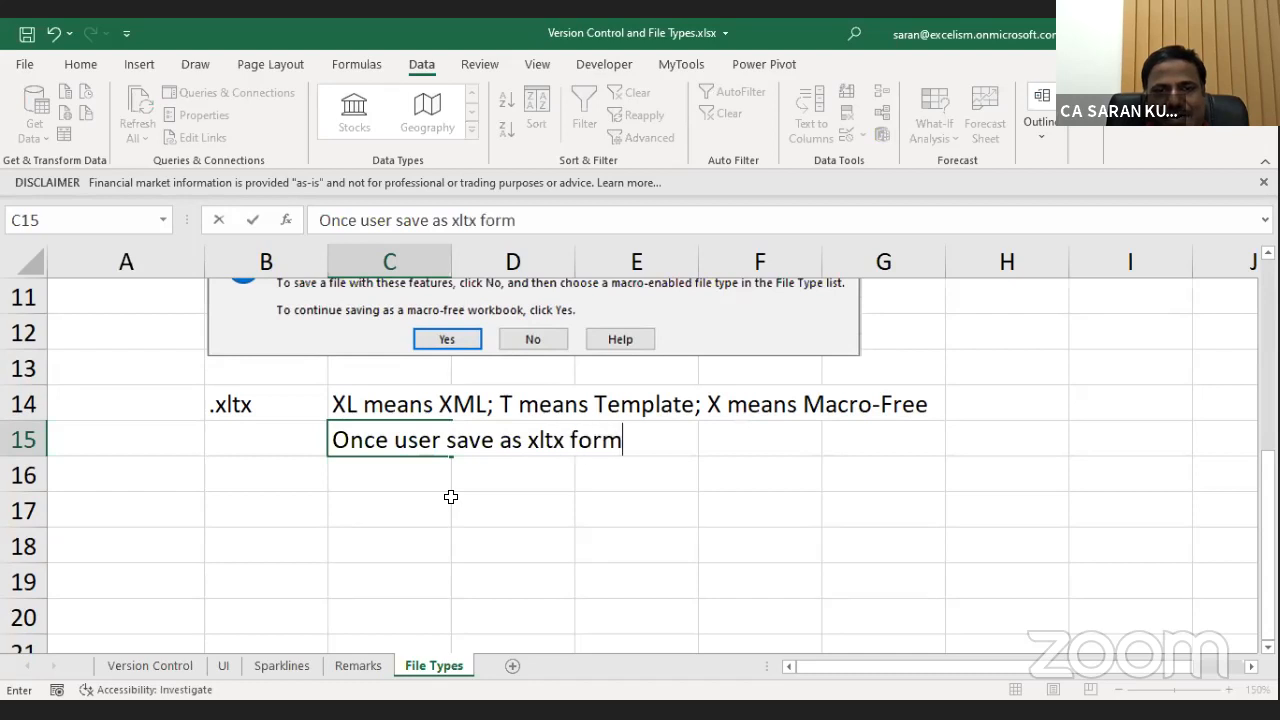
key(BackSpace)
key(BackSpace)
key(BackSpace)
key(BackSpace)
text(u)
key(BackSpace)
text(i)
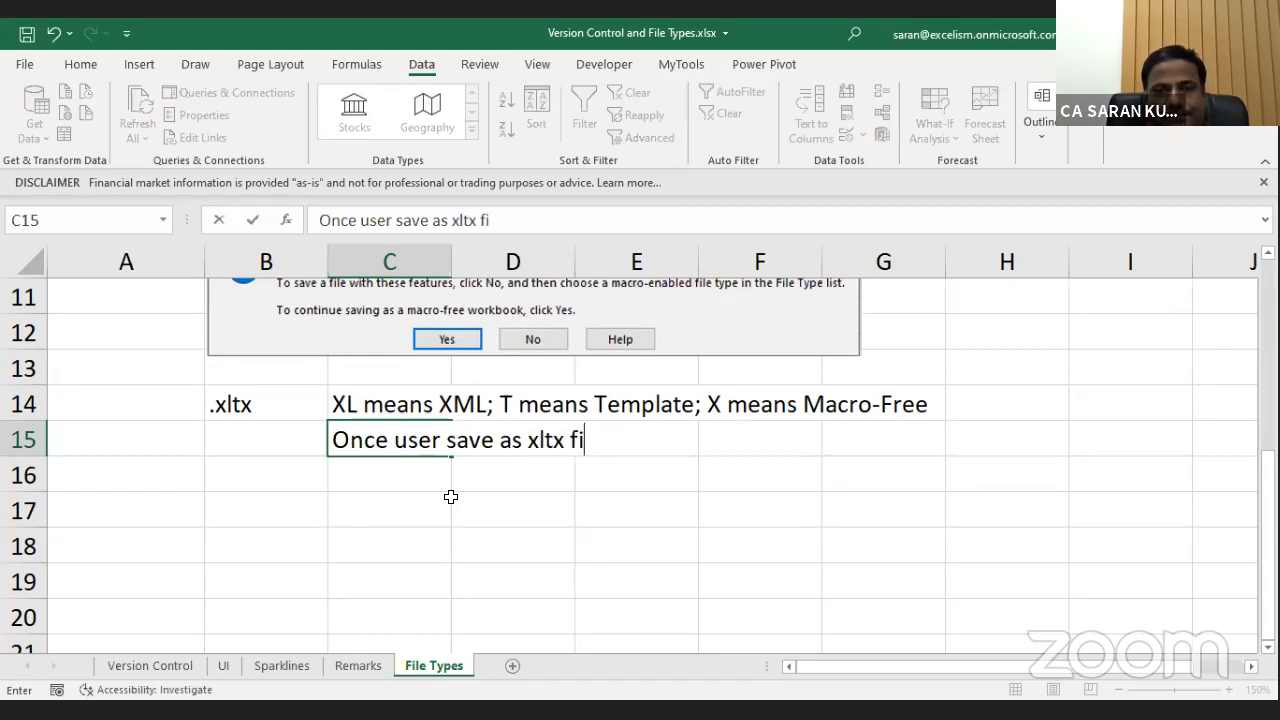
text(le types, this fi)
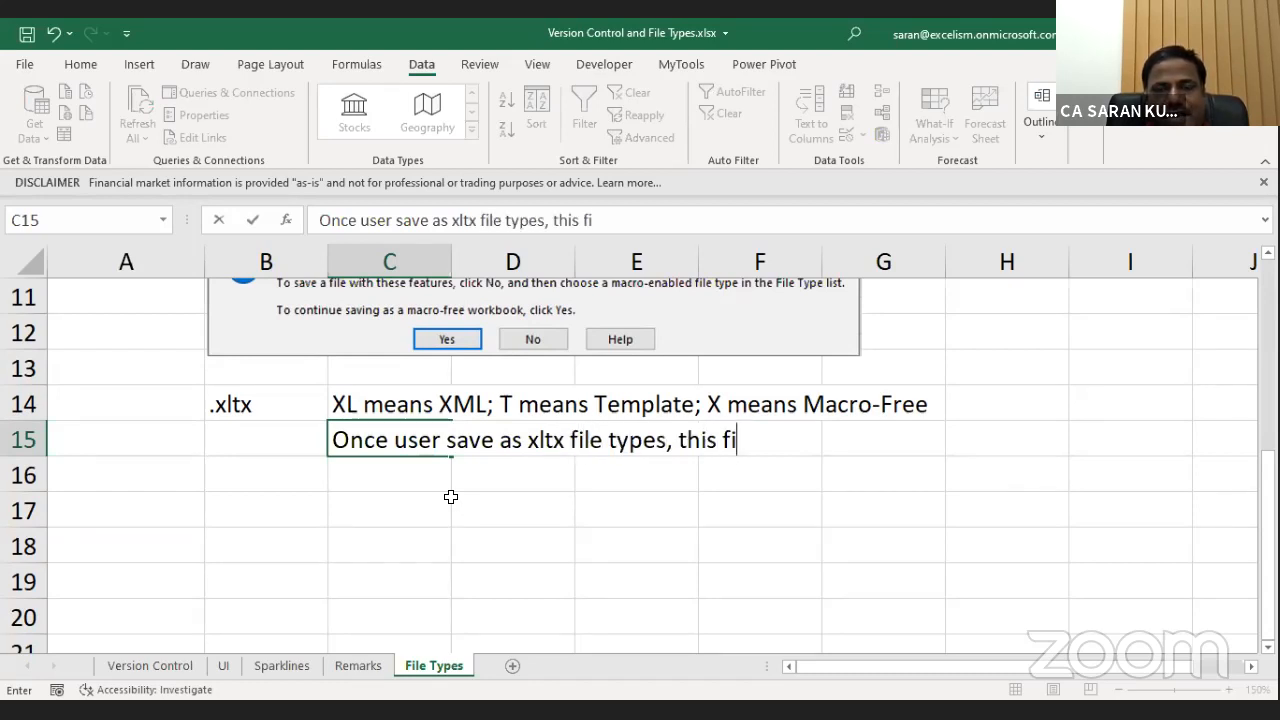
text(le will be per)
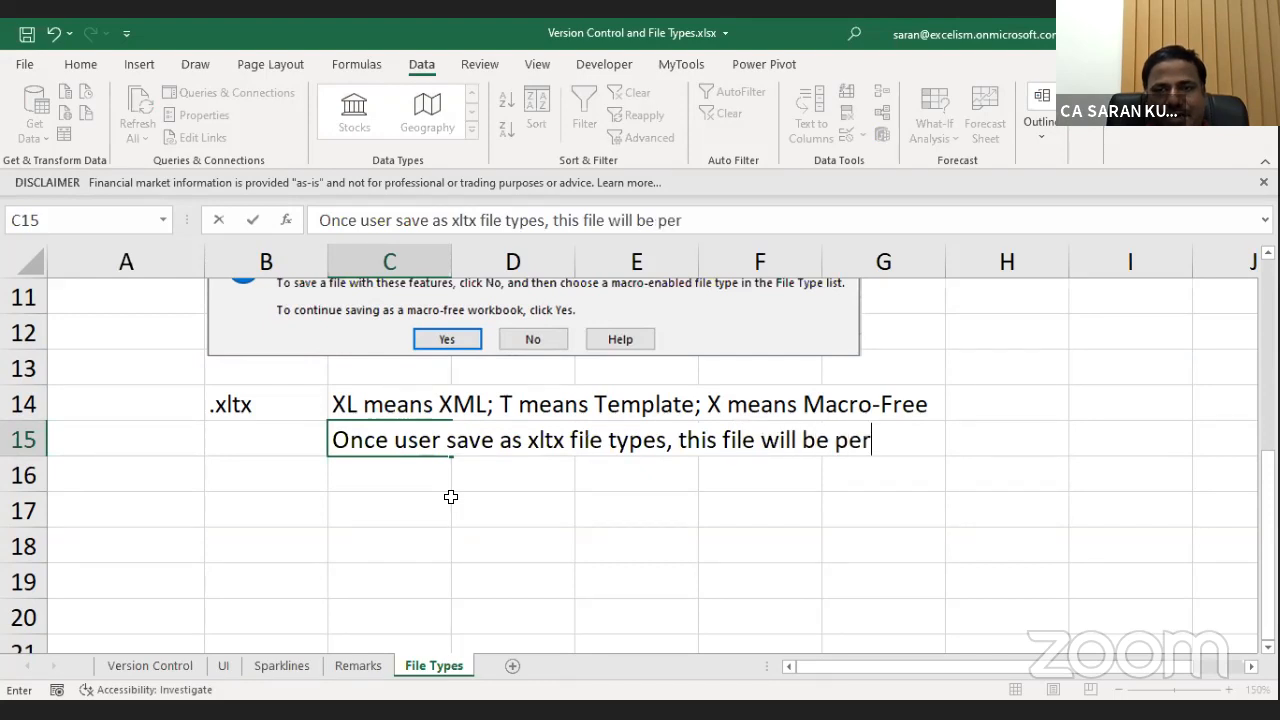
text(man)
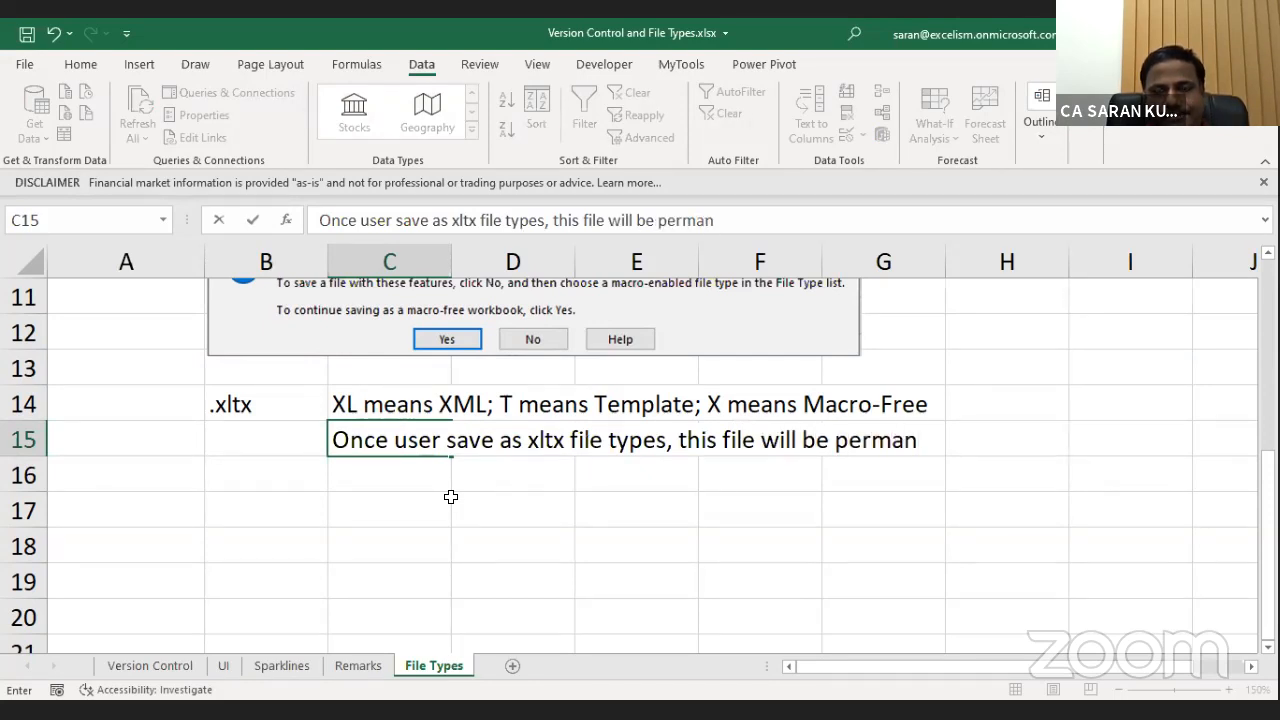
text(ently in )
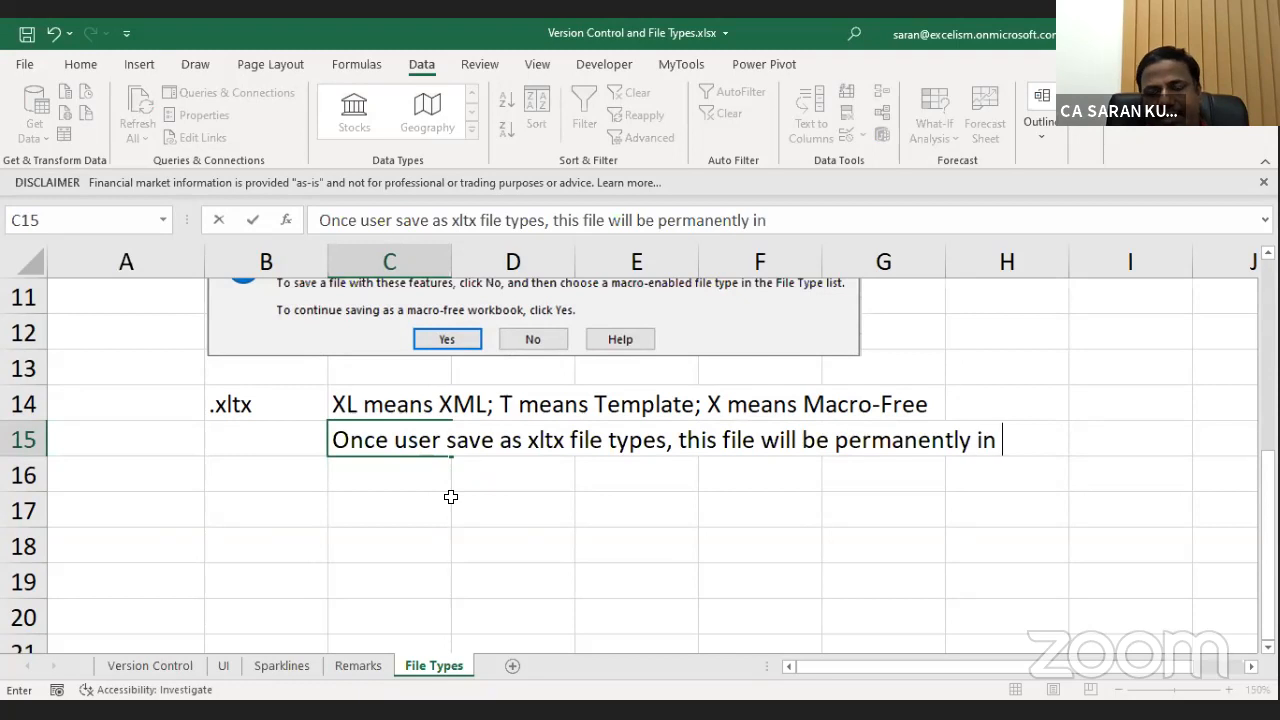
text(Templatees)
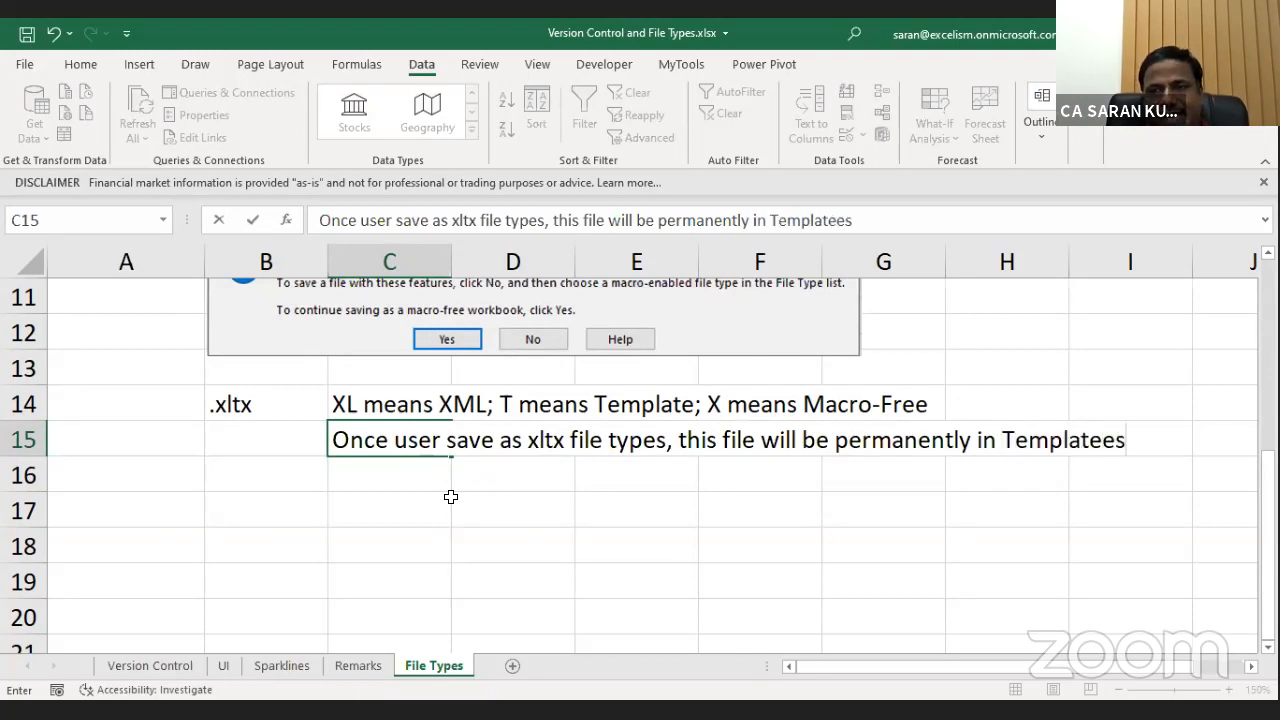
key(BackSpace)
key(BackSpace)
text(s)
key(Return)
Add 'The by-default path of Templates in my system' in C16 and paste the folder path into C18.
text(The by)
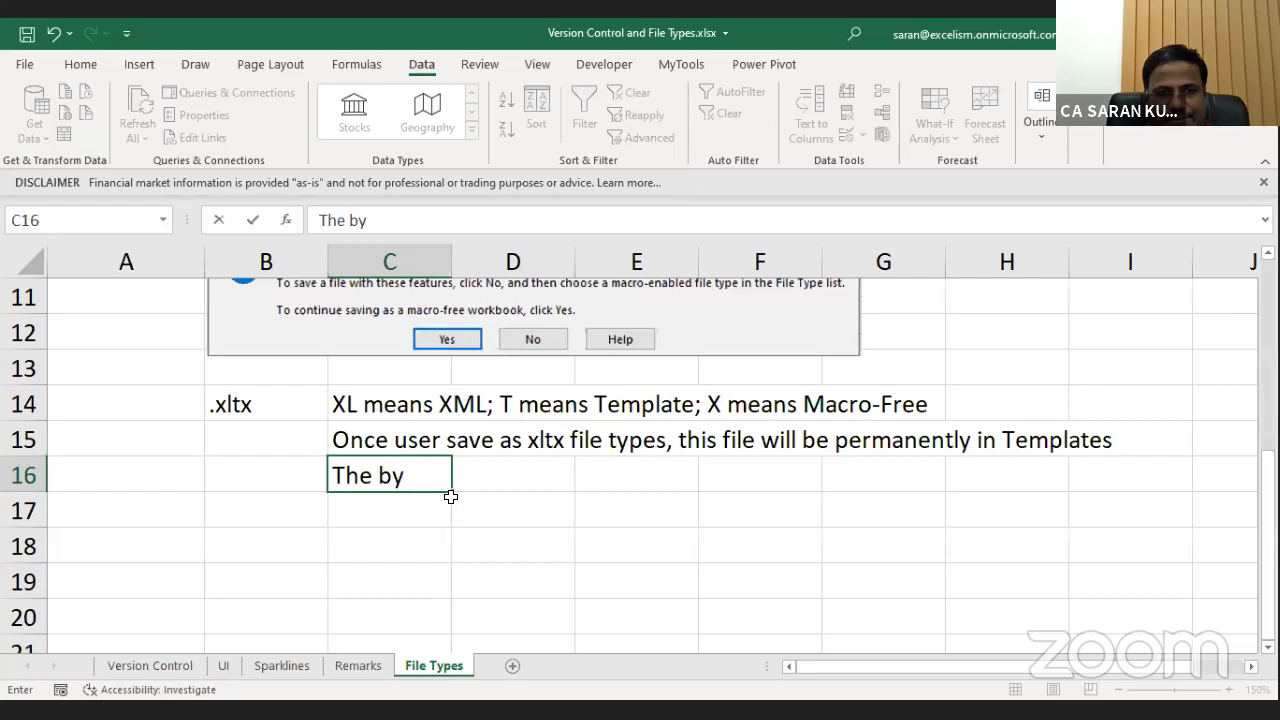
key(BackSpace)
text(-d)
text(efault parth)
key(BackSpace)
key(BackSpace)
key(BackSpace)
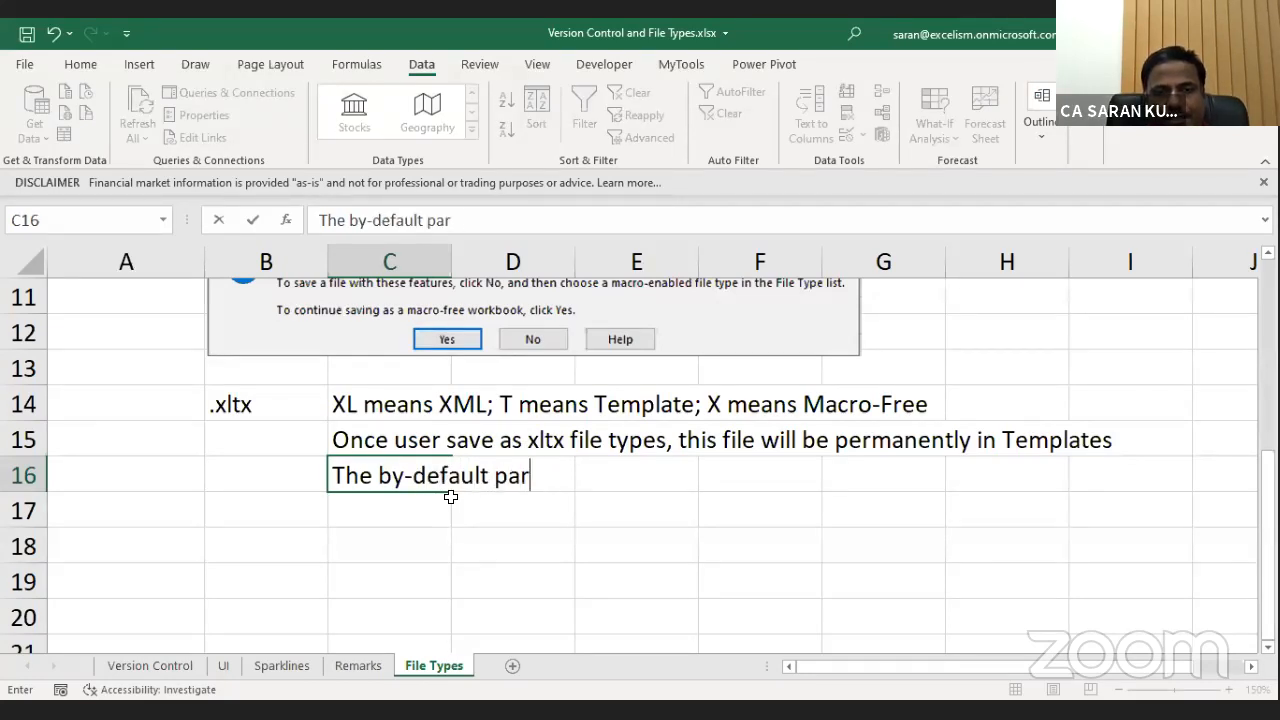
text(th of Templates in )
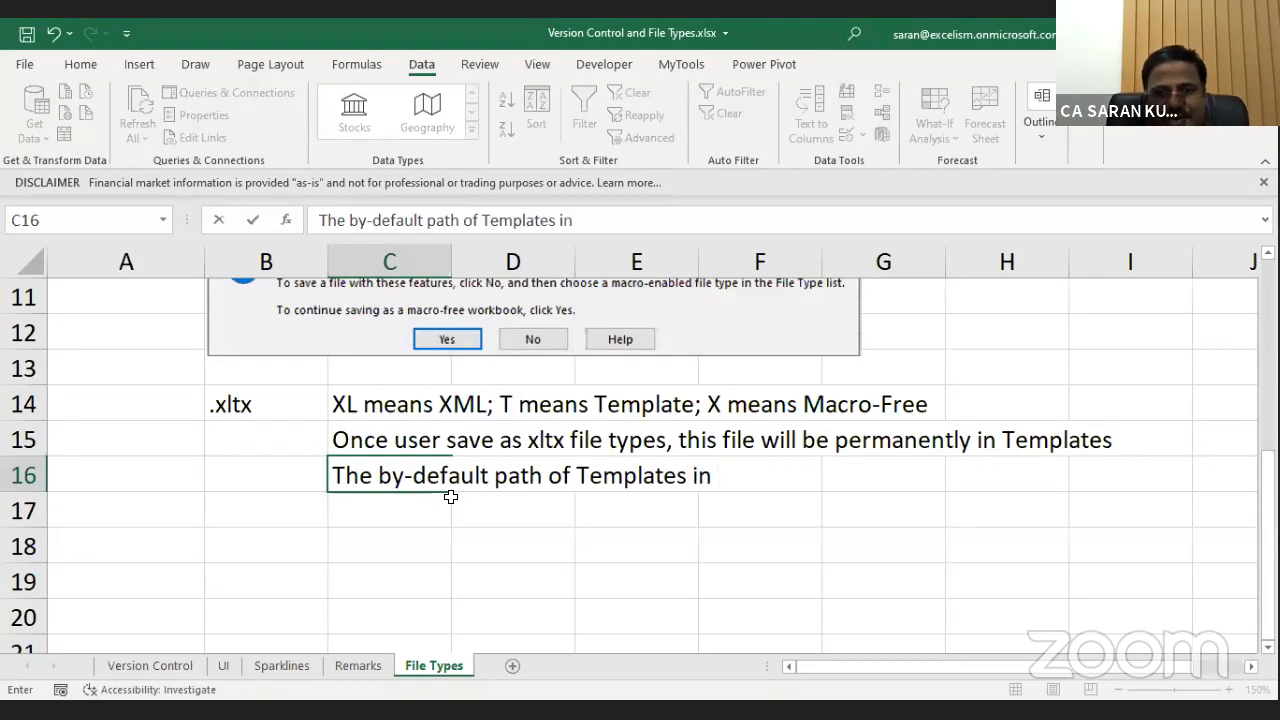
text(my system)
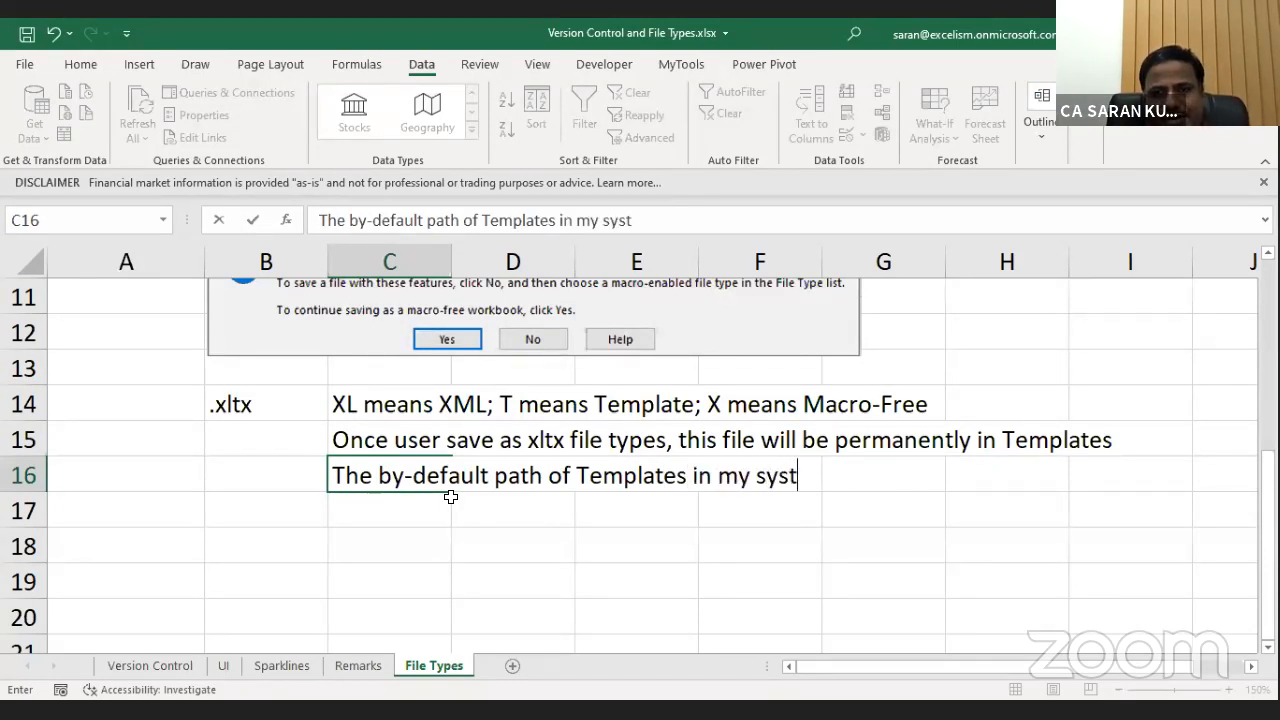
key(Return)
key(Down)
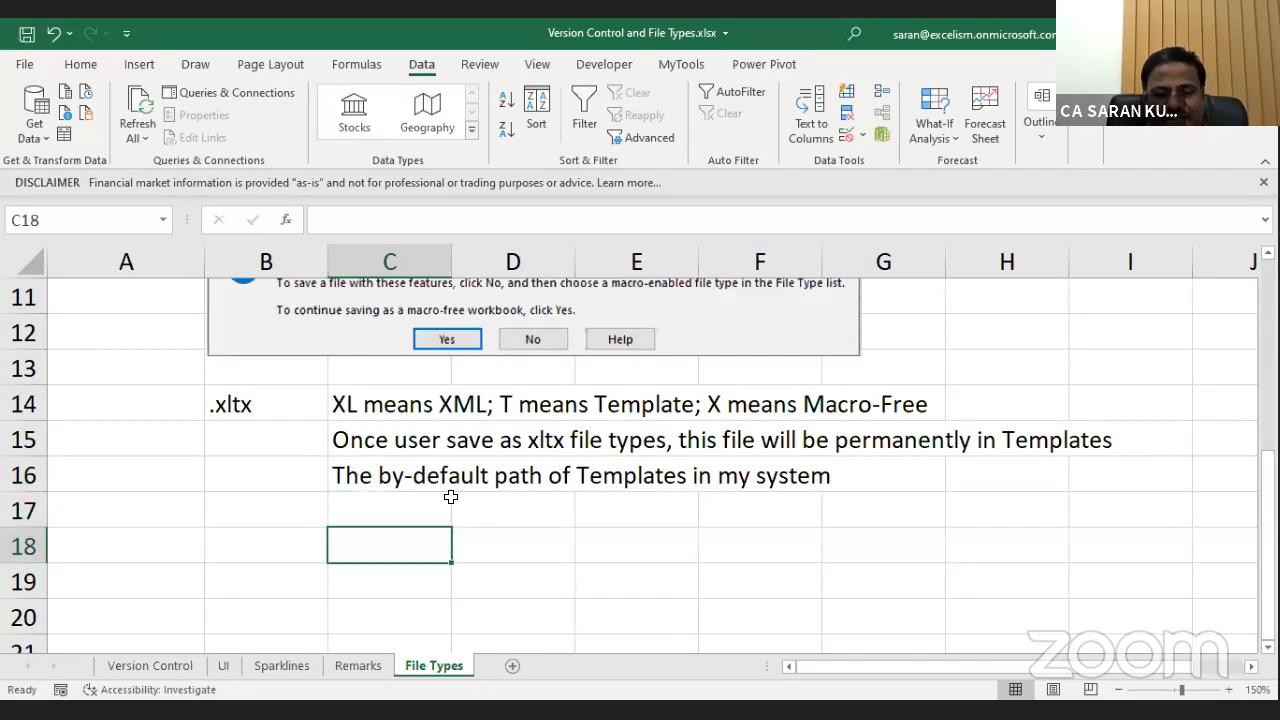
text(C:\Users\CA Saran Kumar U\Documents\Custom Office Templates)
key(Down)
key(Down)
key(Down)
key(Down)
key(Down)
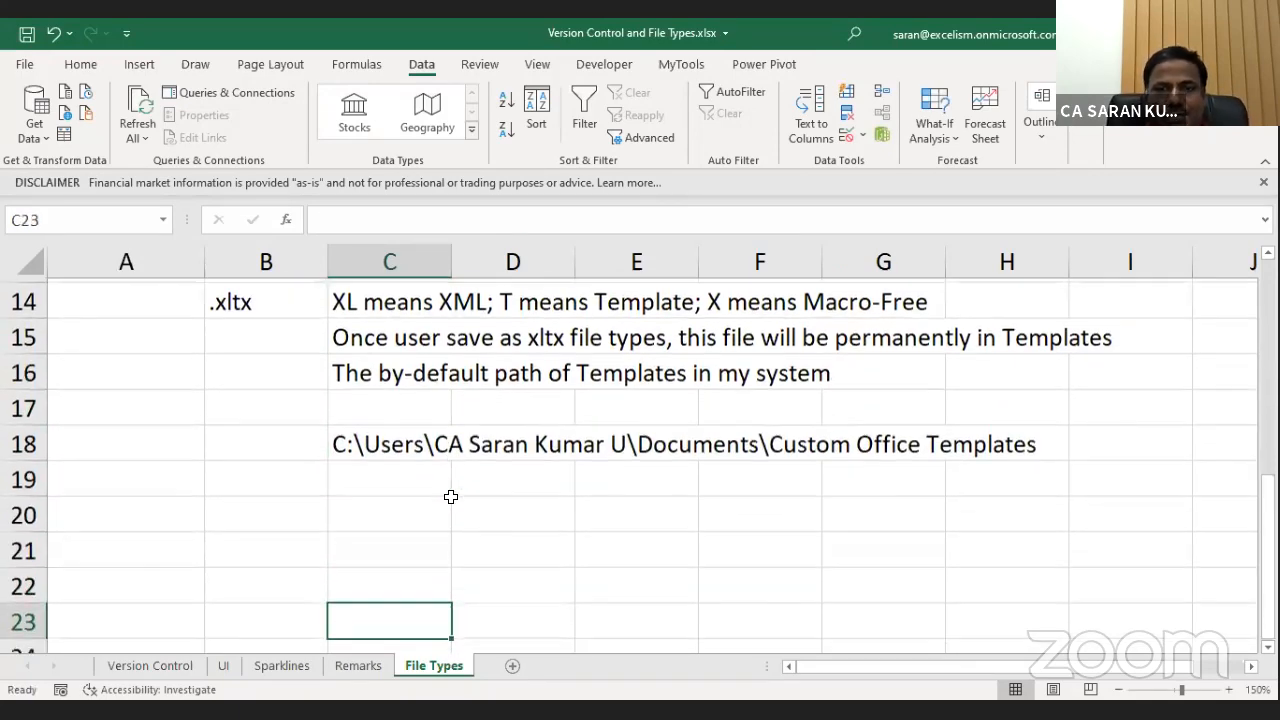
key(Up)
key(Up)
key(Up)
key(Up)
key(Up)
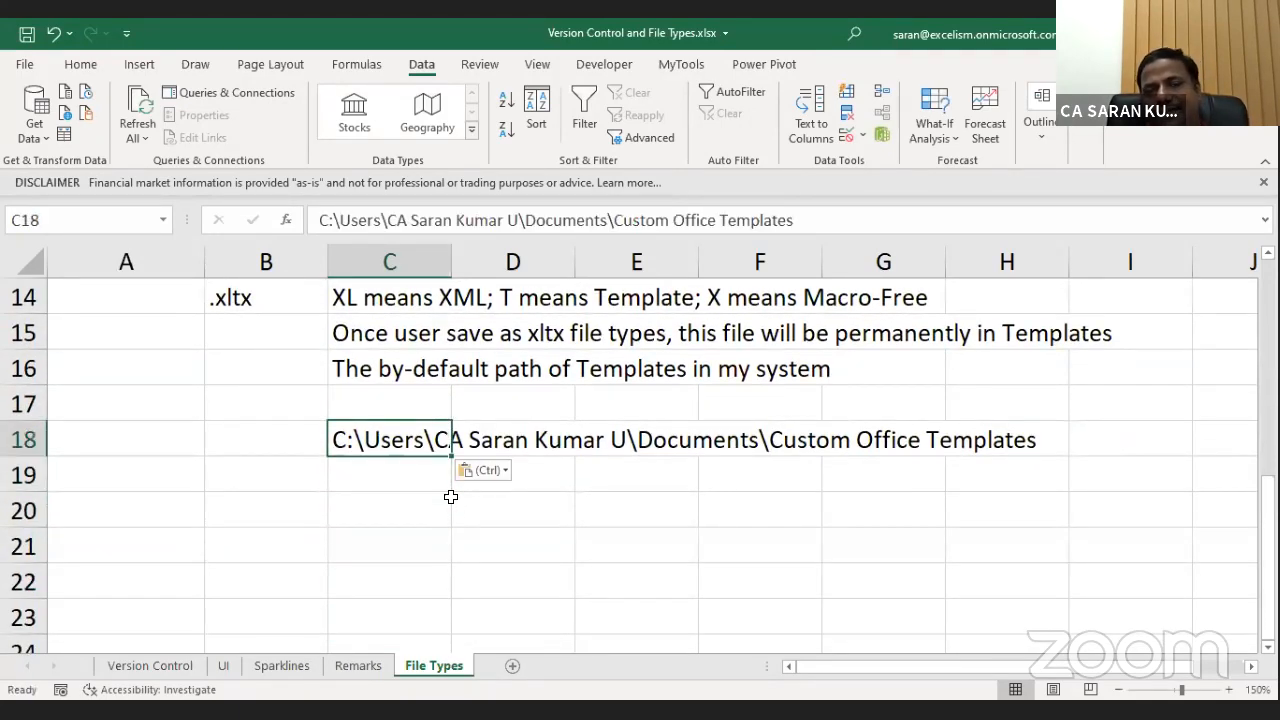
key(Up)
key(Up)
key(Up)
key(Up)
key(Up)
key(Left)
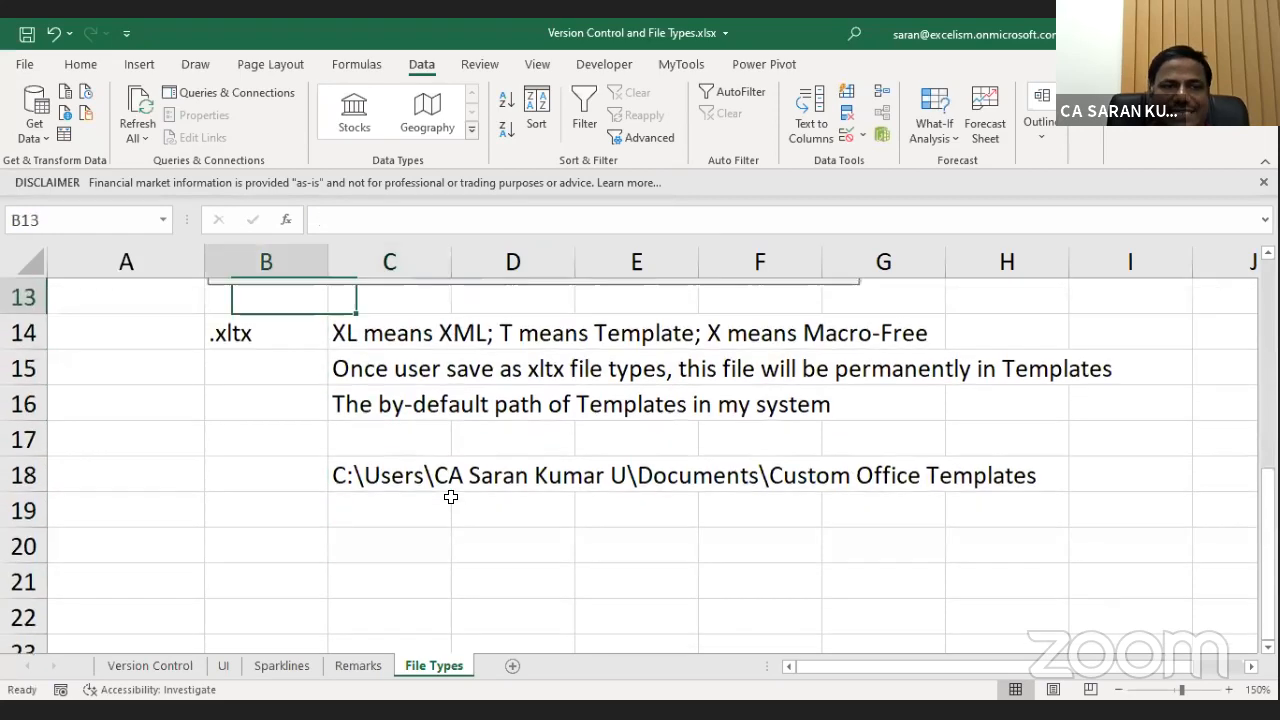
Copy the .xltx row into row 20 and change its extension to .xltm.
key(Down)
key(shift+Right)
key(ctrl+c)
key(Down)
key(Down)
key(Down)
key(Down)
key(Down)
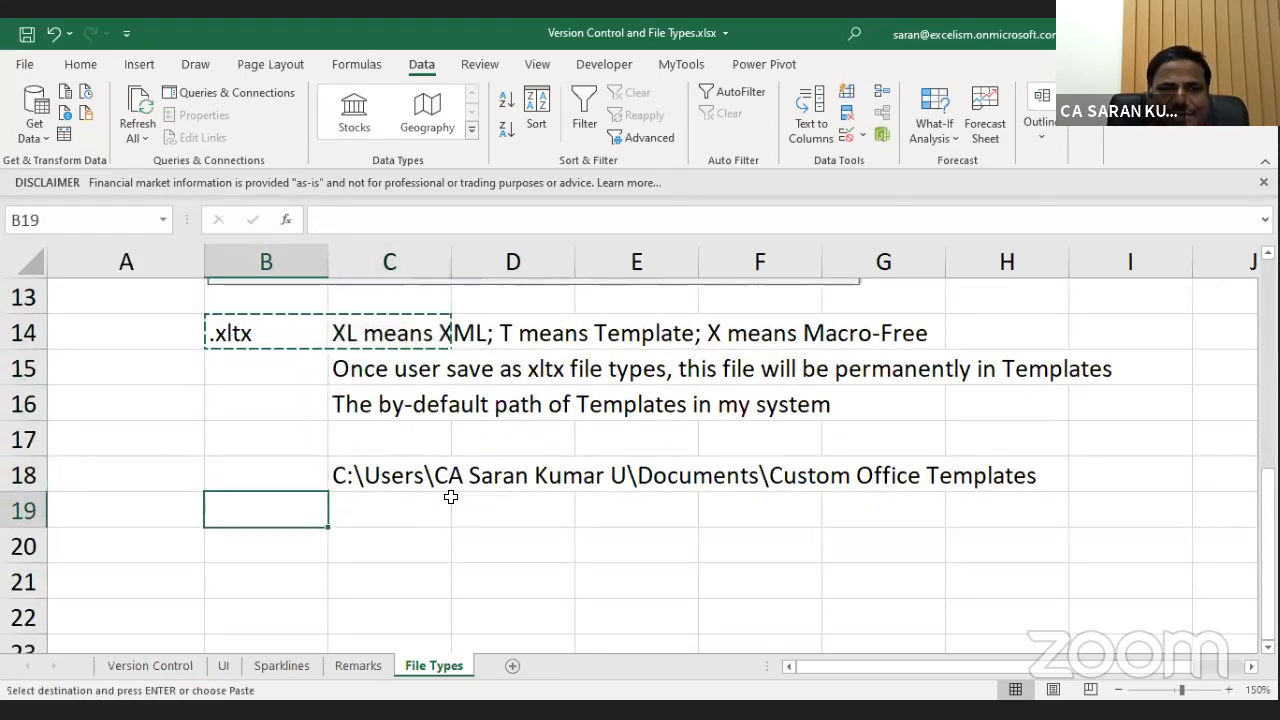
key(Down)
key(ctrl+v)
key(shift+Left)
key(F2)
key(BackSpace)
text(m)
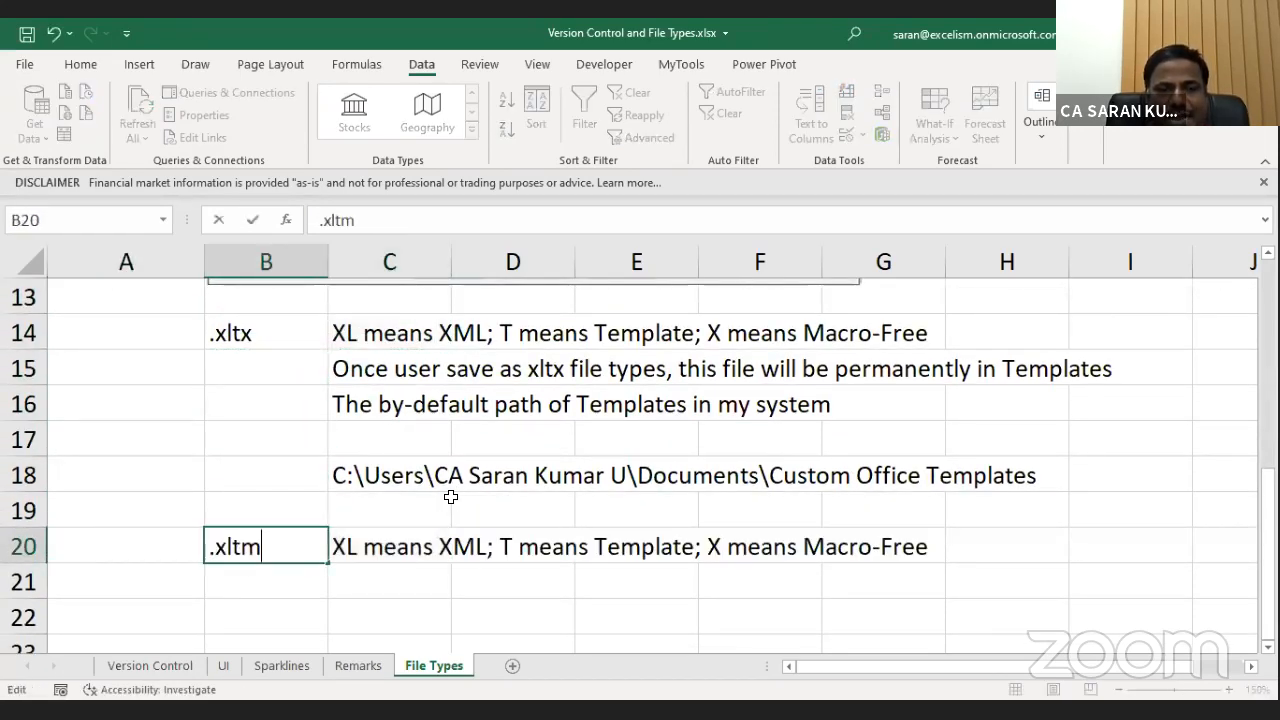
key(Return)
Edit the C20 description so it explains M means Macro-Enabled.
key(Up)
key(Right)
key(F2)
key(shift+Left)
key(shift+Left)
key(shift+Left)
key(shift+Left)
key(shift+Left)
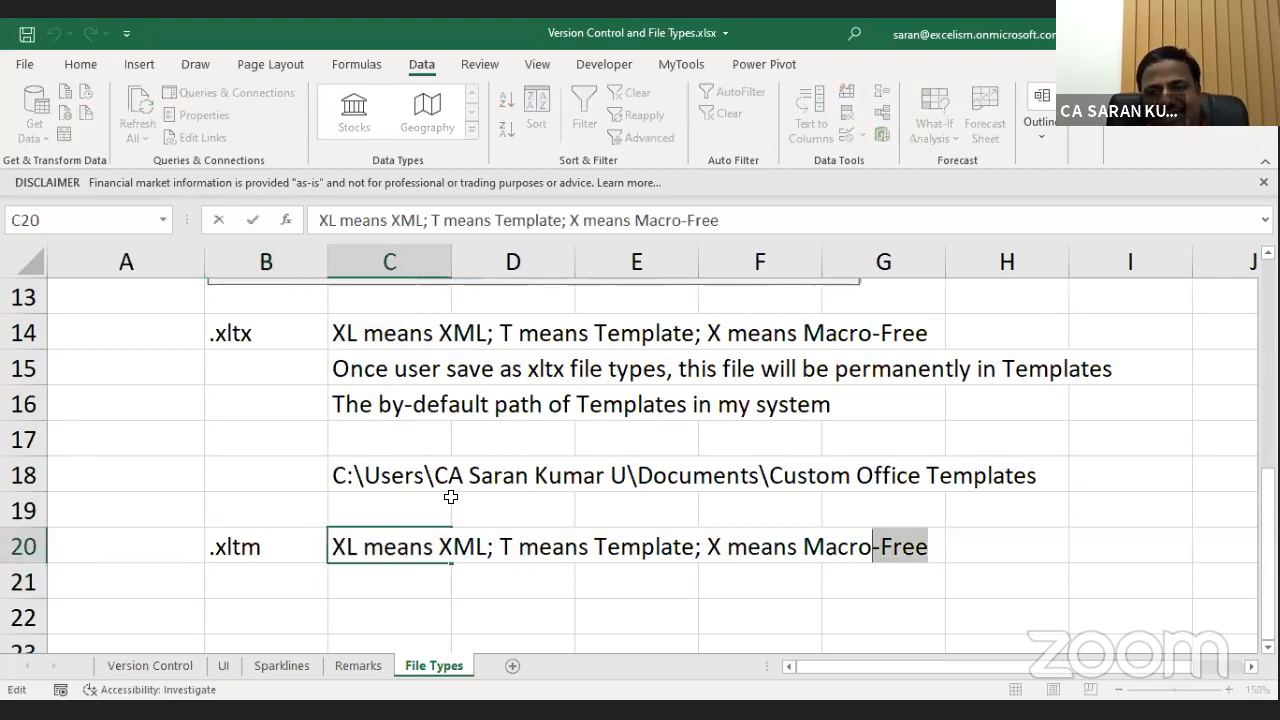
text(-)
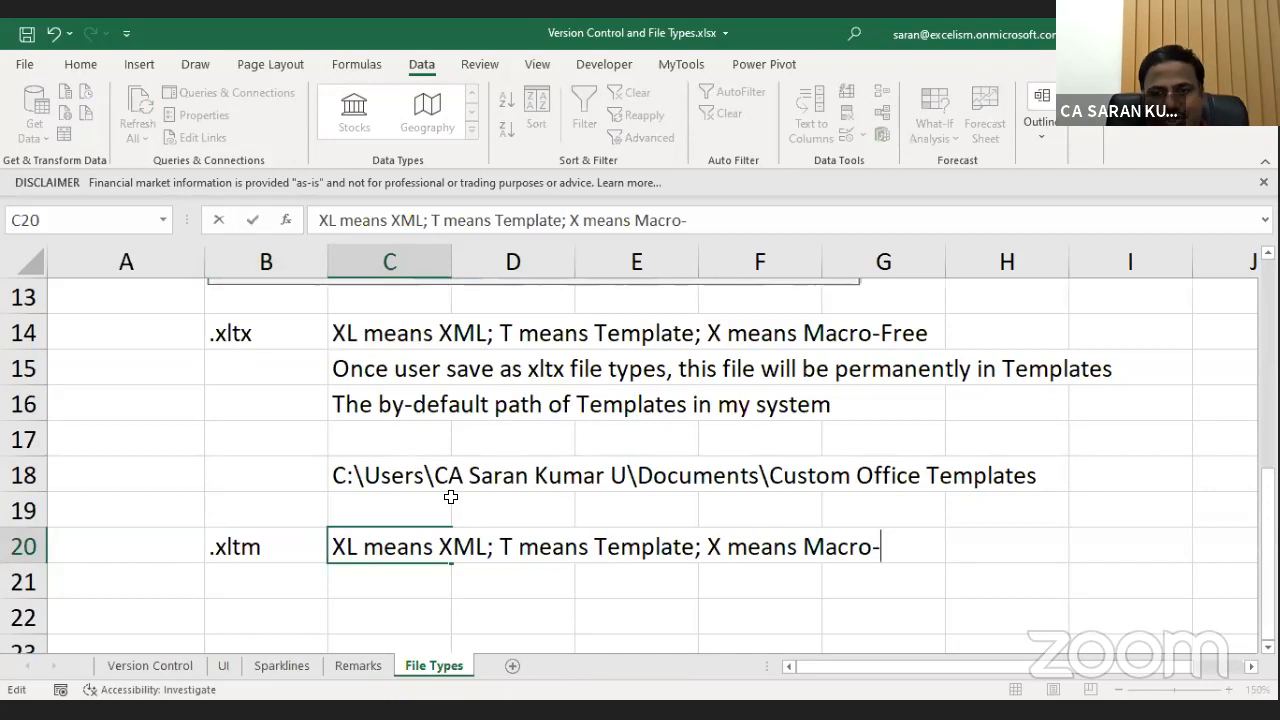
text(Free)
key(ctrl+Left)
key(ctrl+Left)
key(ctrl+Left)
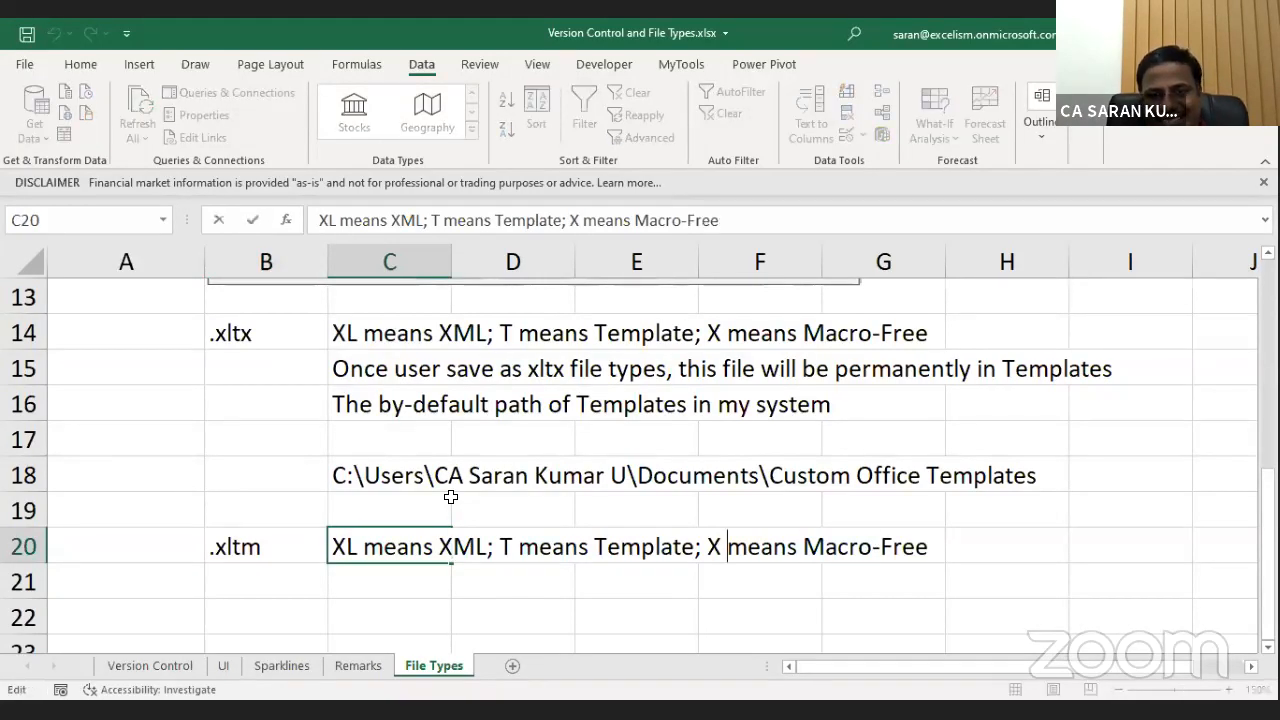
key(shift+Right)
text(m)
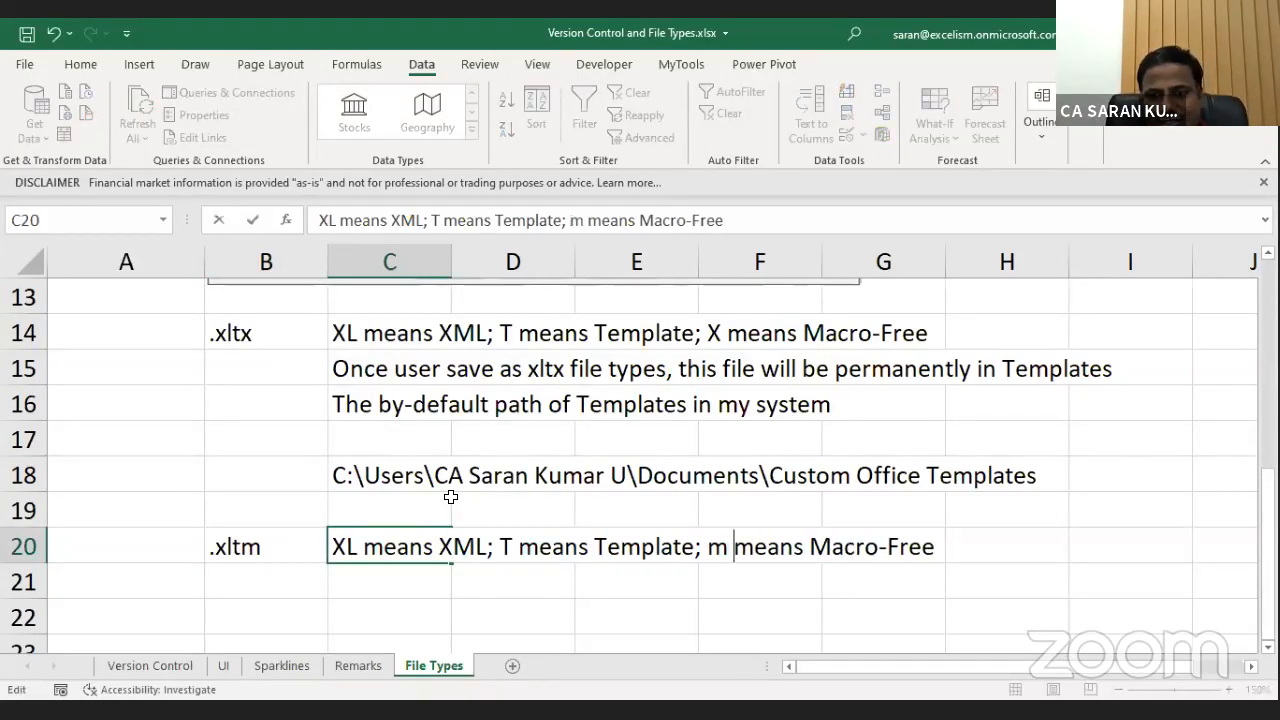
key(shift+Left)
text(M)
key(ctrl+Right)
key(ctrl+Right)
key(ctrl+Right)
key(ctrl+Right)
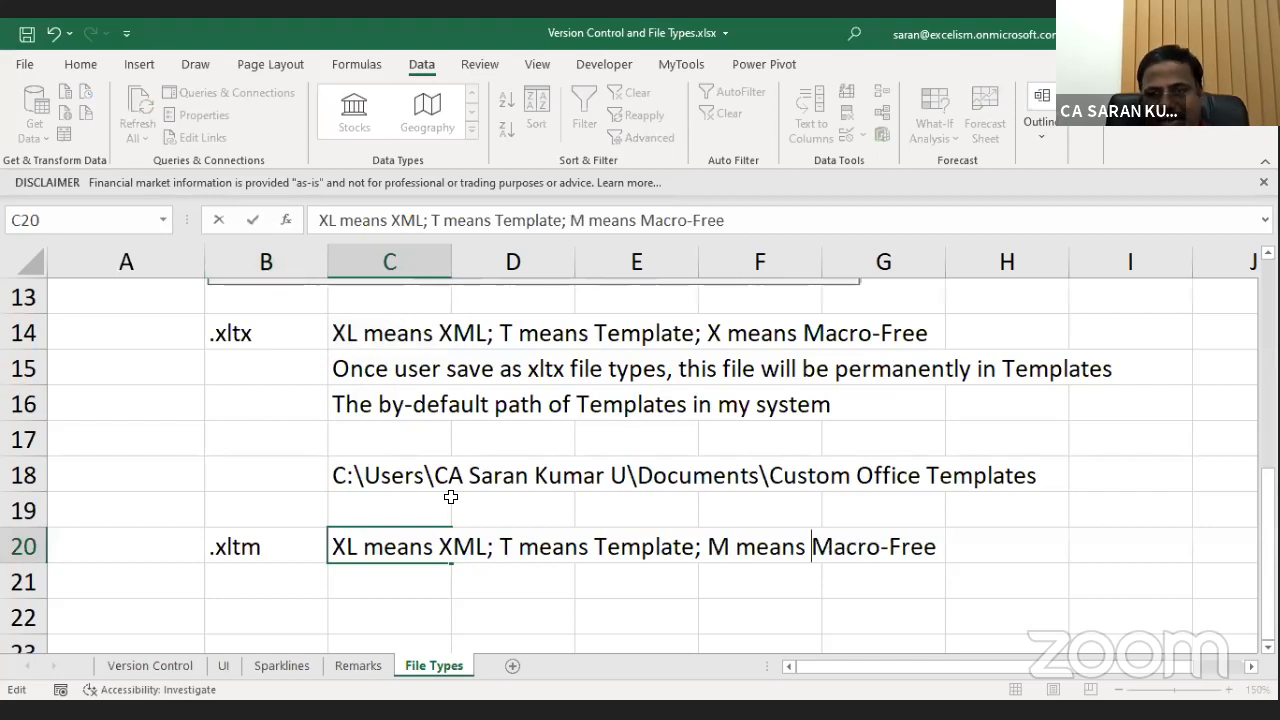
key(shift+End)
text(Enabled)
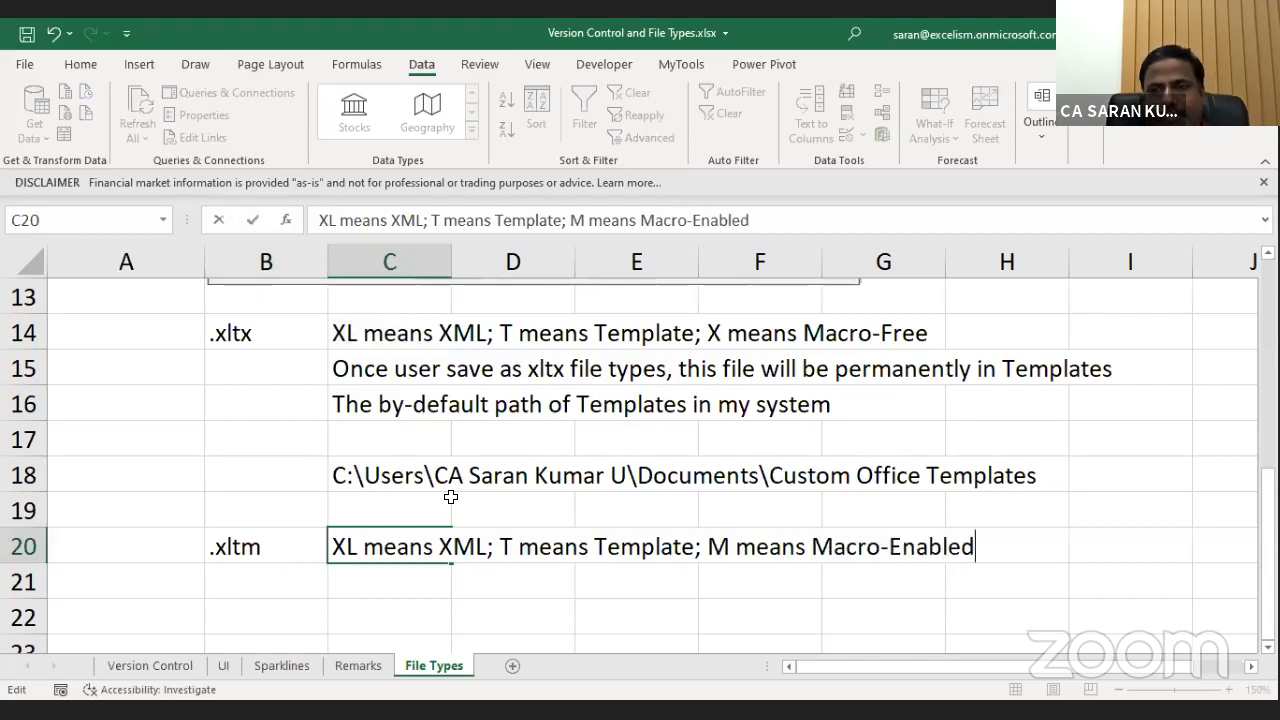
key(Return)
Enter .xlam as the next file extension in B22.
key(Down)
key(Up)
key(Up)
key(Up)
key(Left)
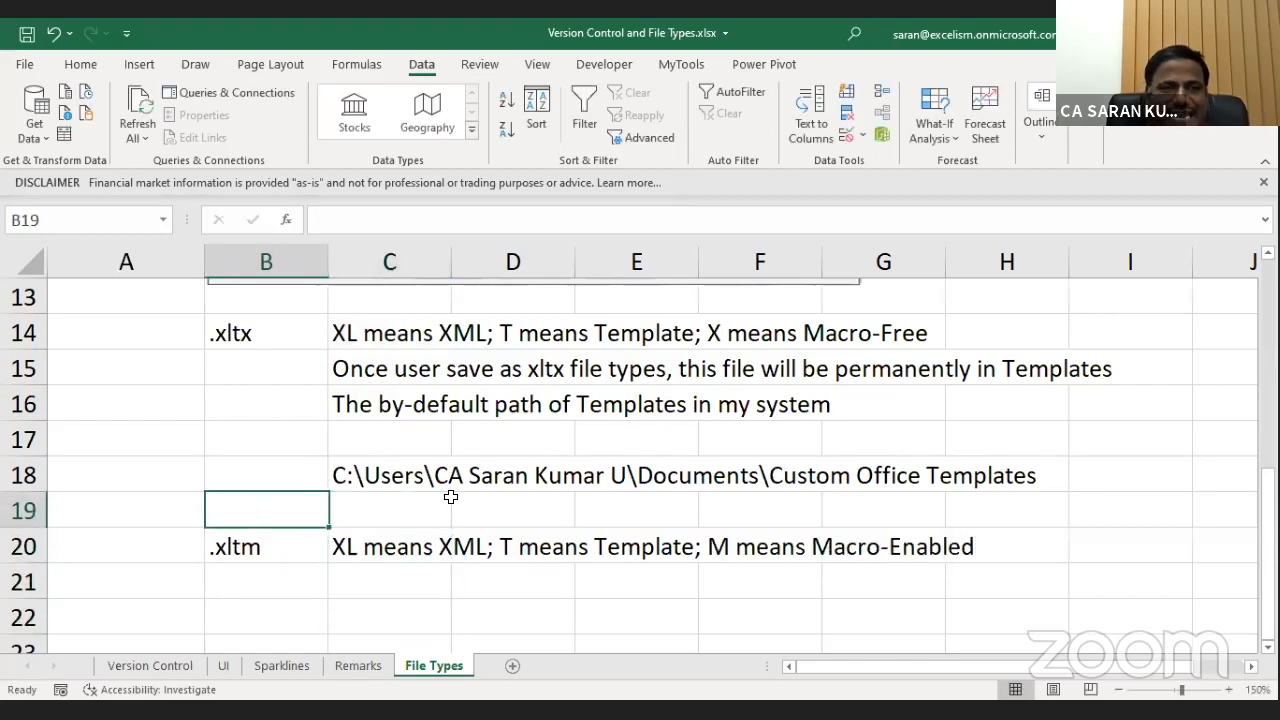
key(Down)
key(ctrl+Up)
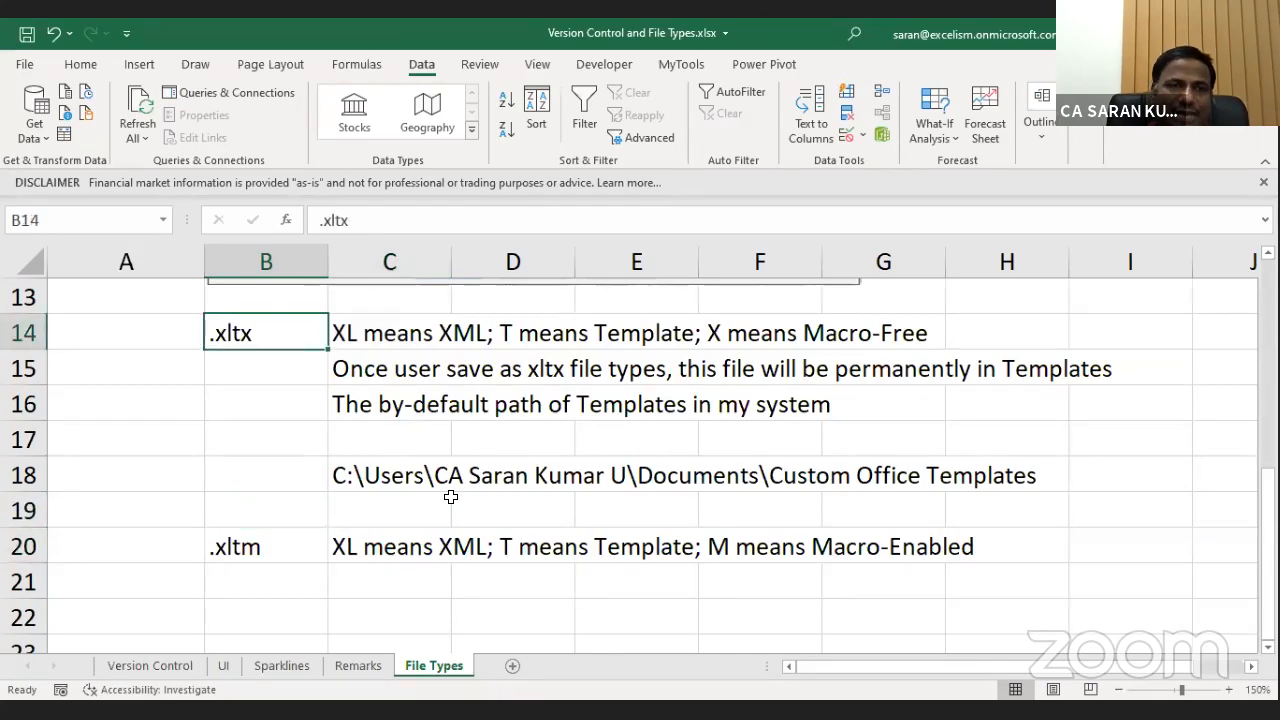
key(ctrl+Down)
key(Down)
key(Down)
key(Down)
key(Down)
key(Down)
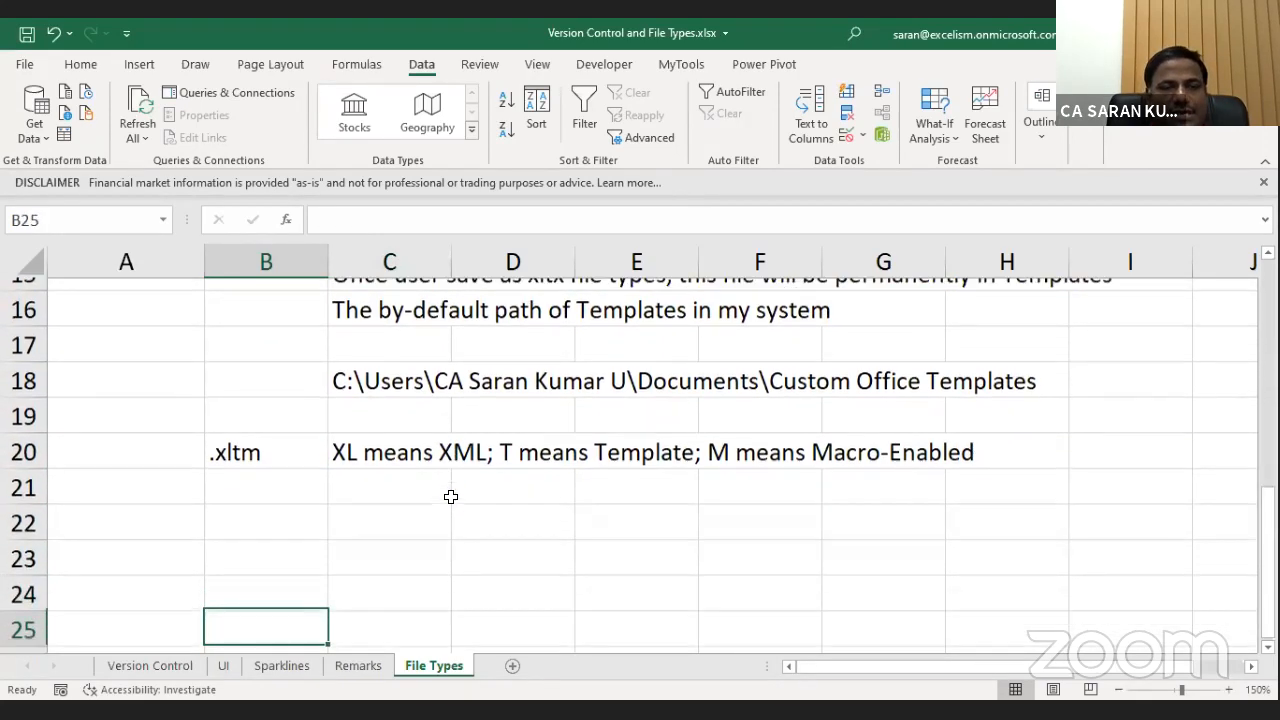
key(Up)
key(Up)
key(Up)
text(.)
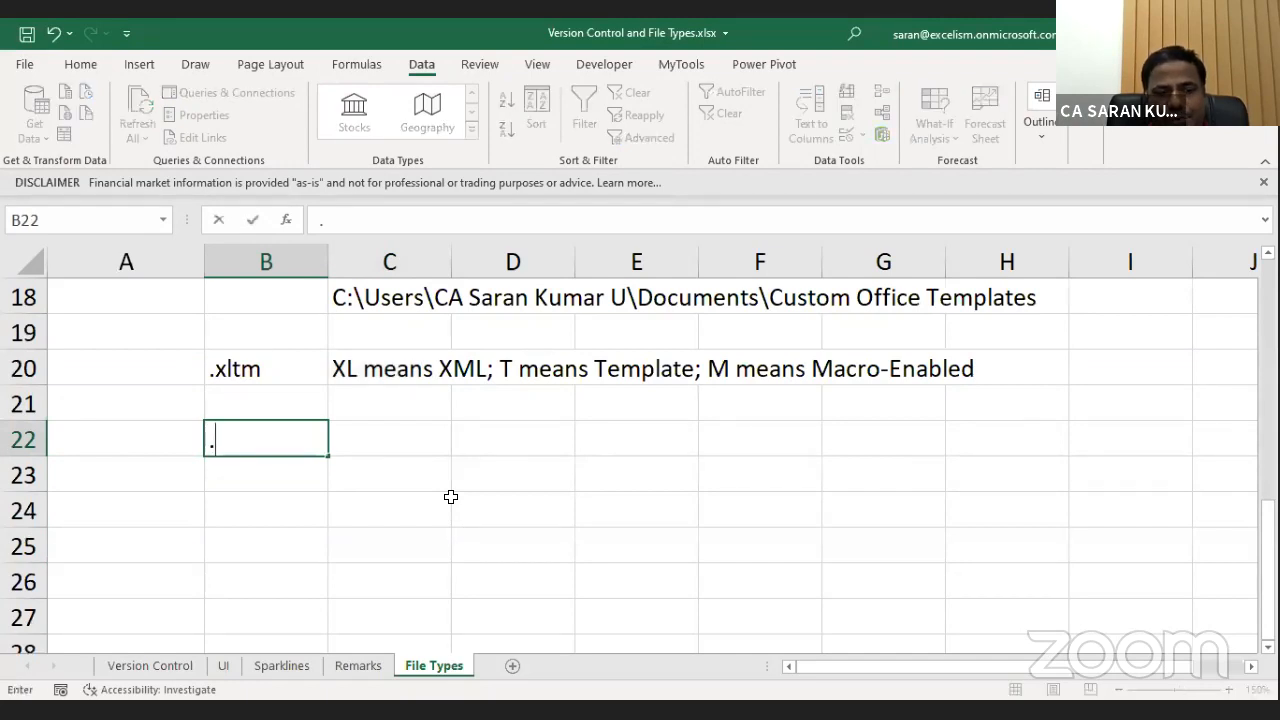
text(xlam)
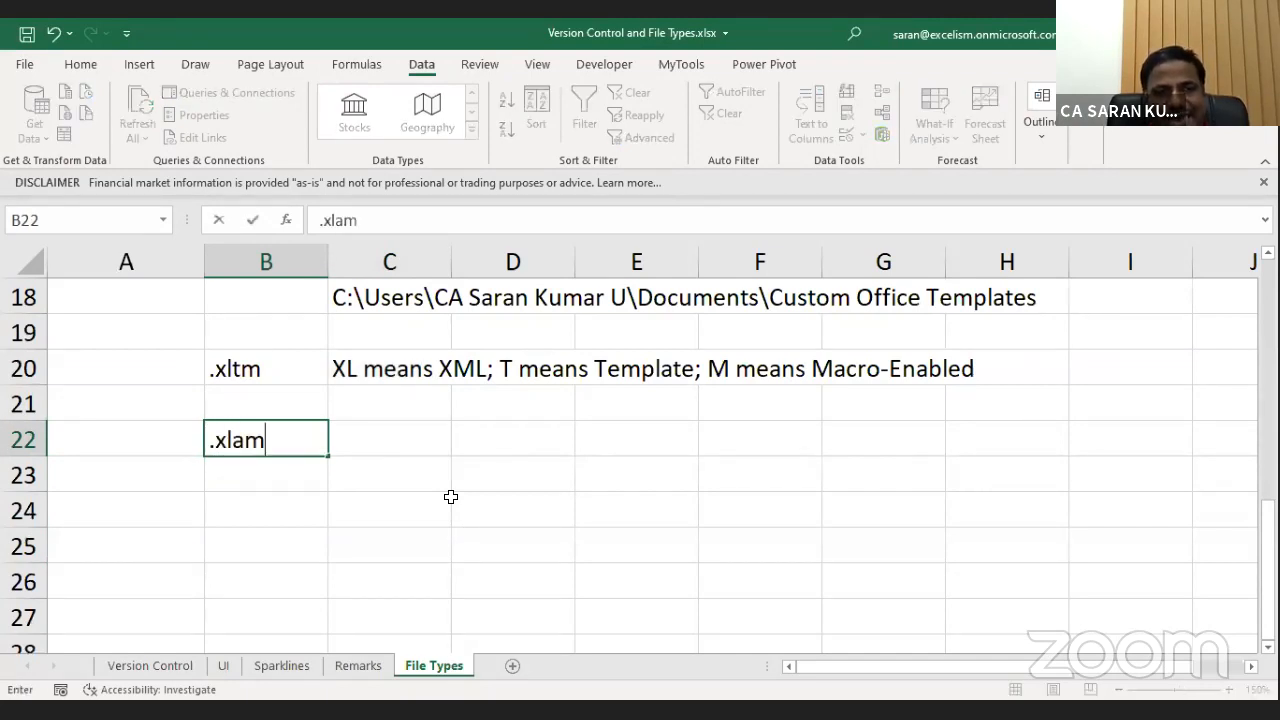
key(Tab)
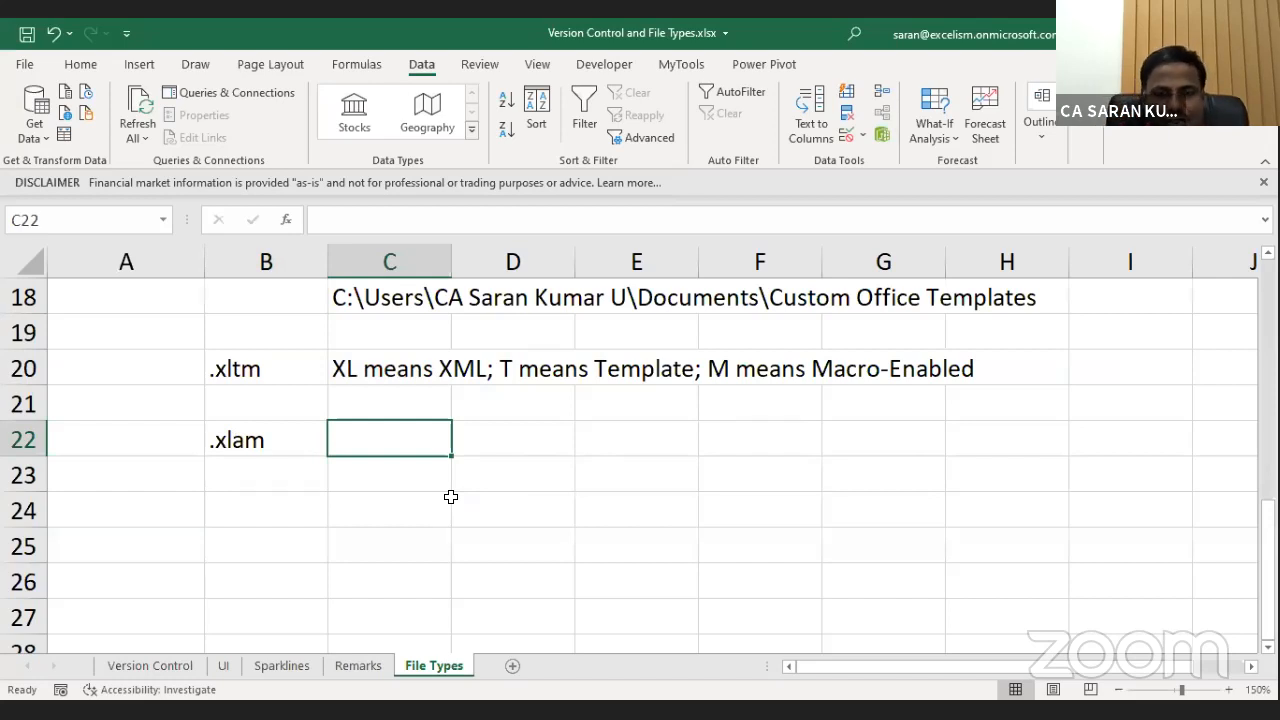
Copy the .xltm description into C22 and replace 'T means Template' with 'A means Add-in'.
key(Up)
key(Up)
key(Left)
key(Down)
key(Down)
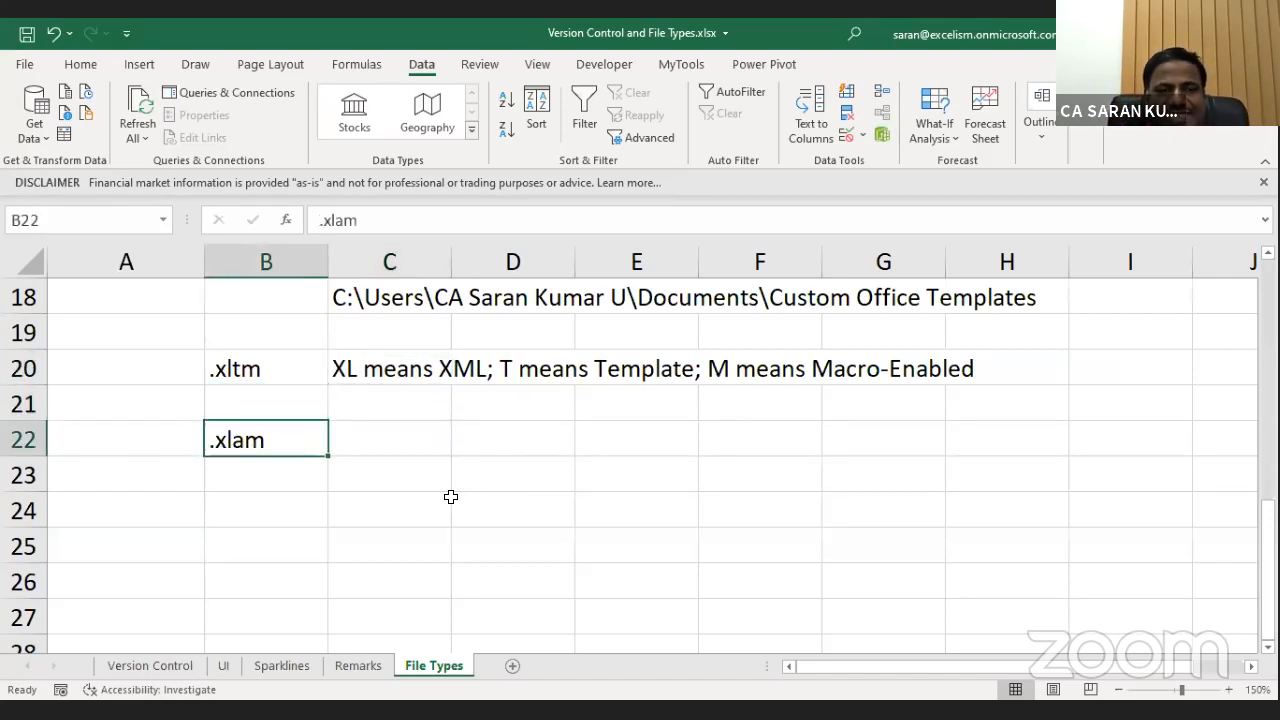
key(Right)
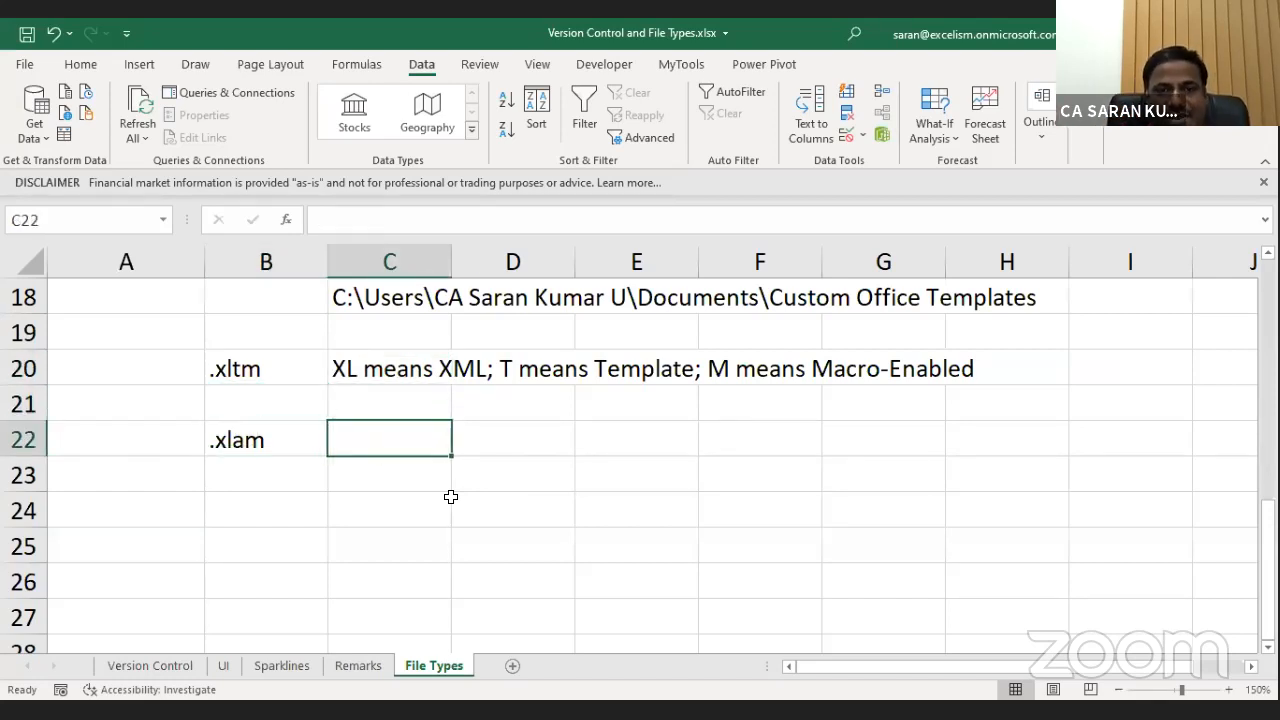
key(Up)
key(Up)
key(ctrl+c)
key(Down)
key(Down)
key(Down)
key(Up)
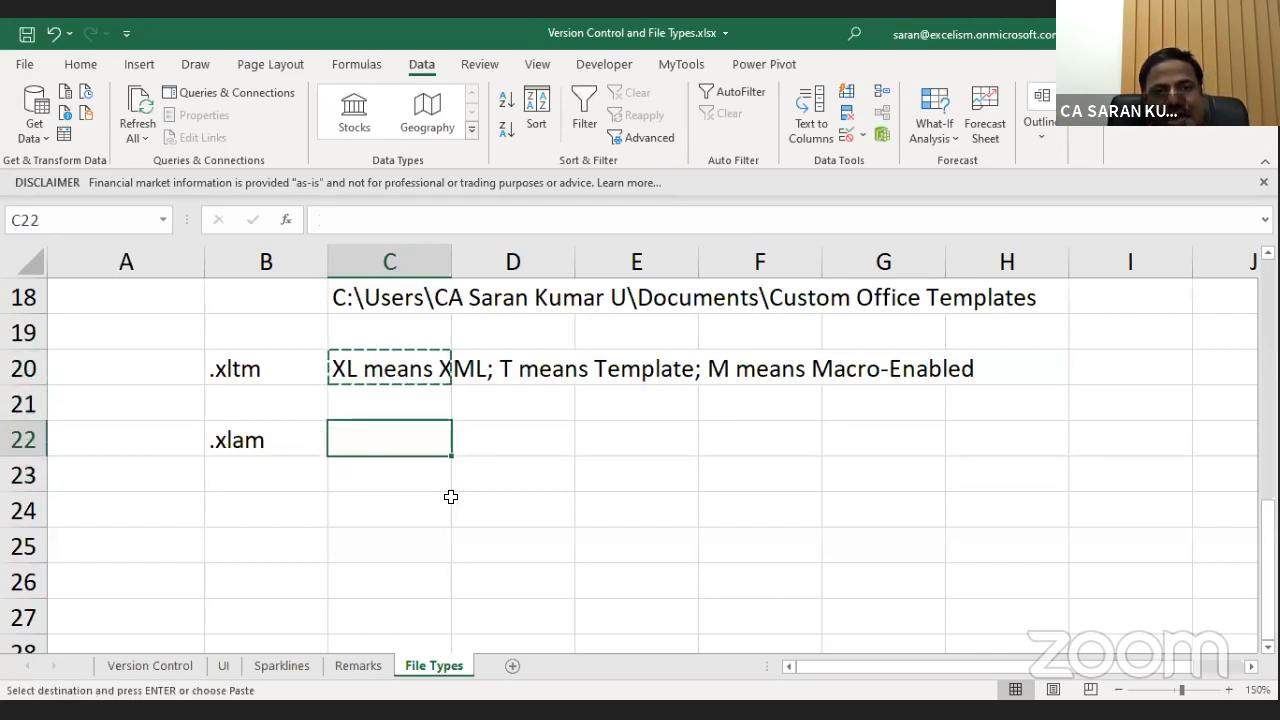
key(Return)
key(F2)
key(ctrl+Left)
key(ctrl+Left)
key(ctrl+Left)
key(Left)
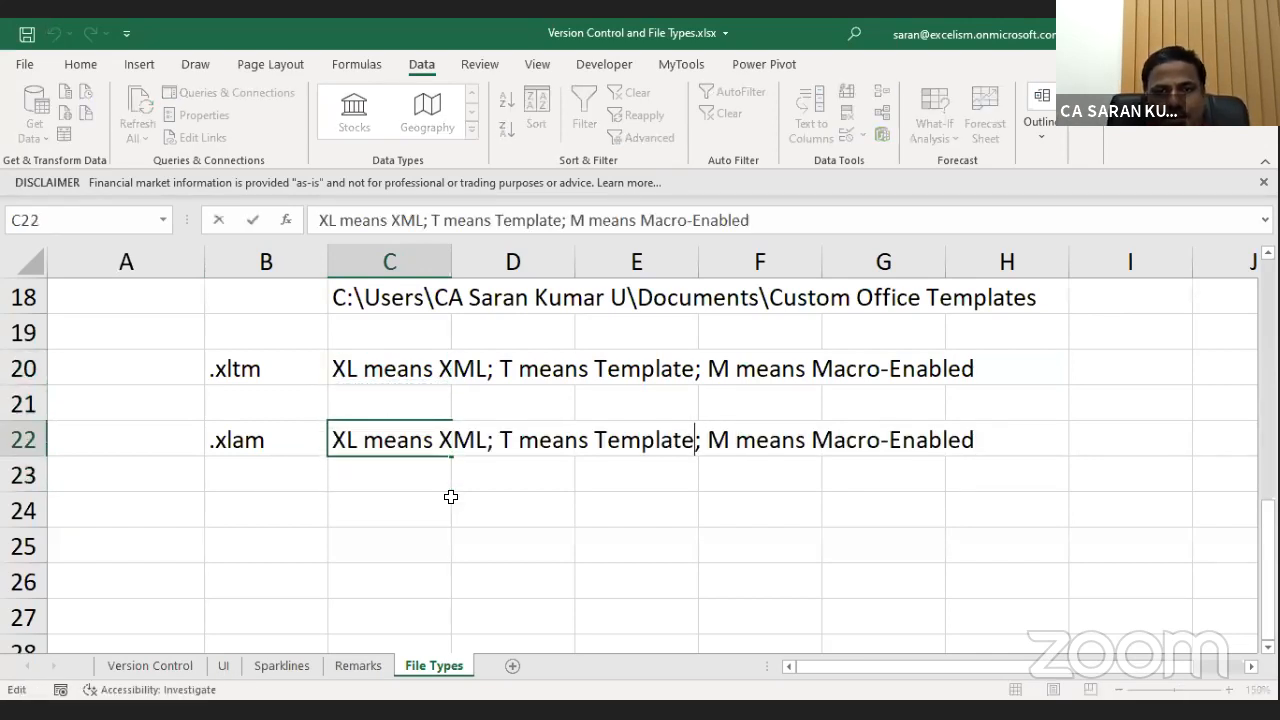
key(ctrl+shift+Left)
key(ctrl+shift+Left)
key(ctrl+shift+Left)
text(A means Add-)
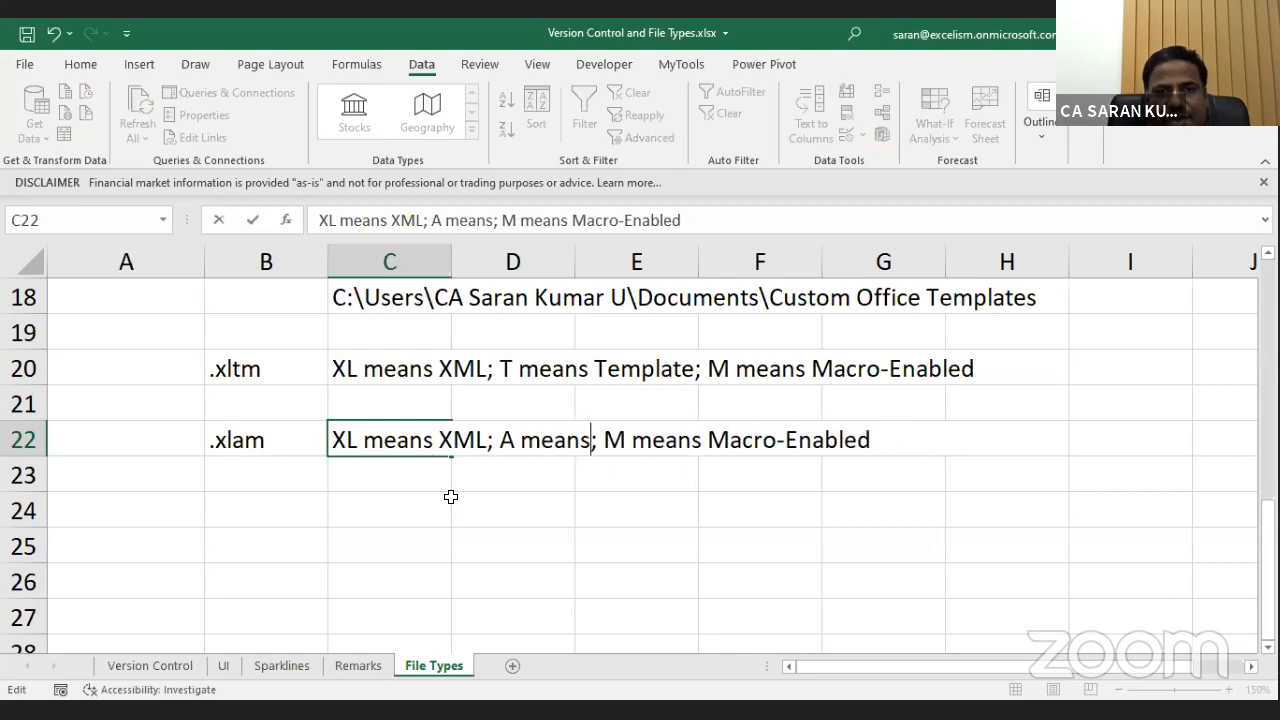
text(in)
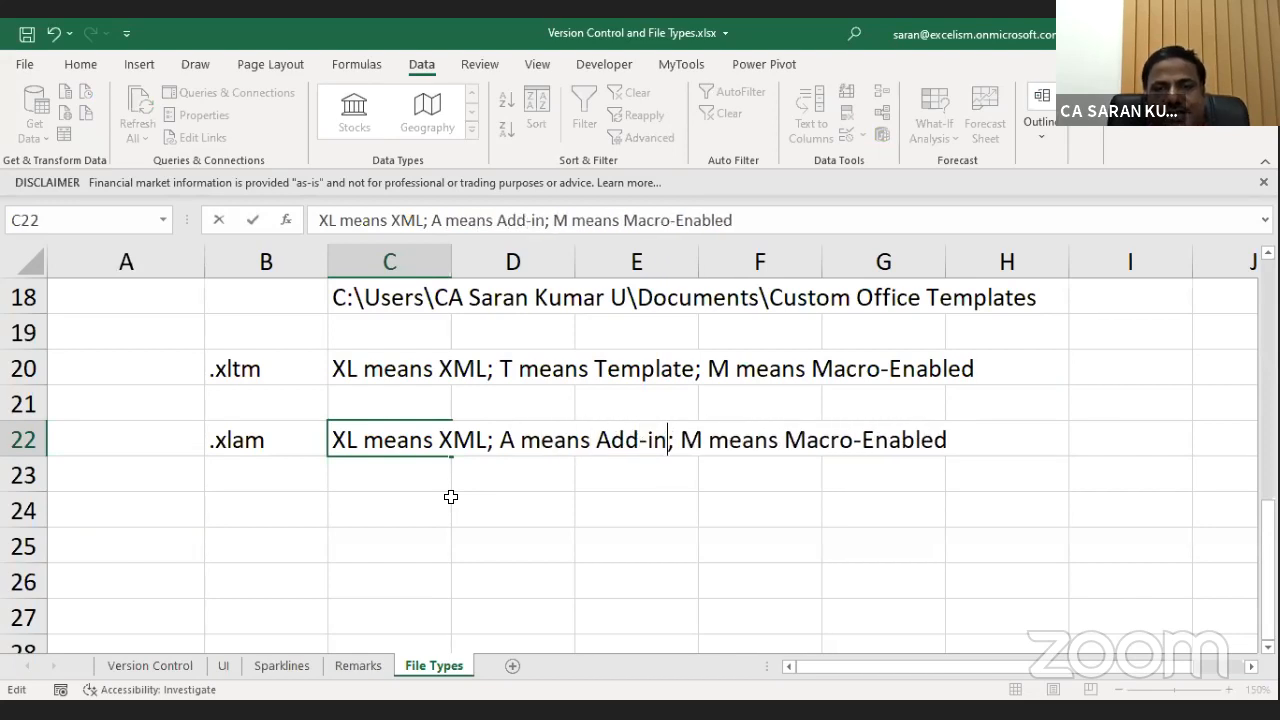
key(Return)
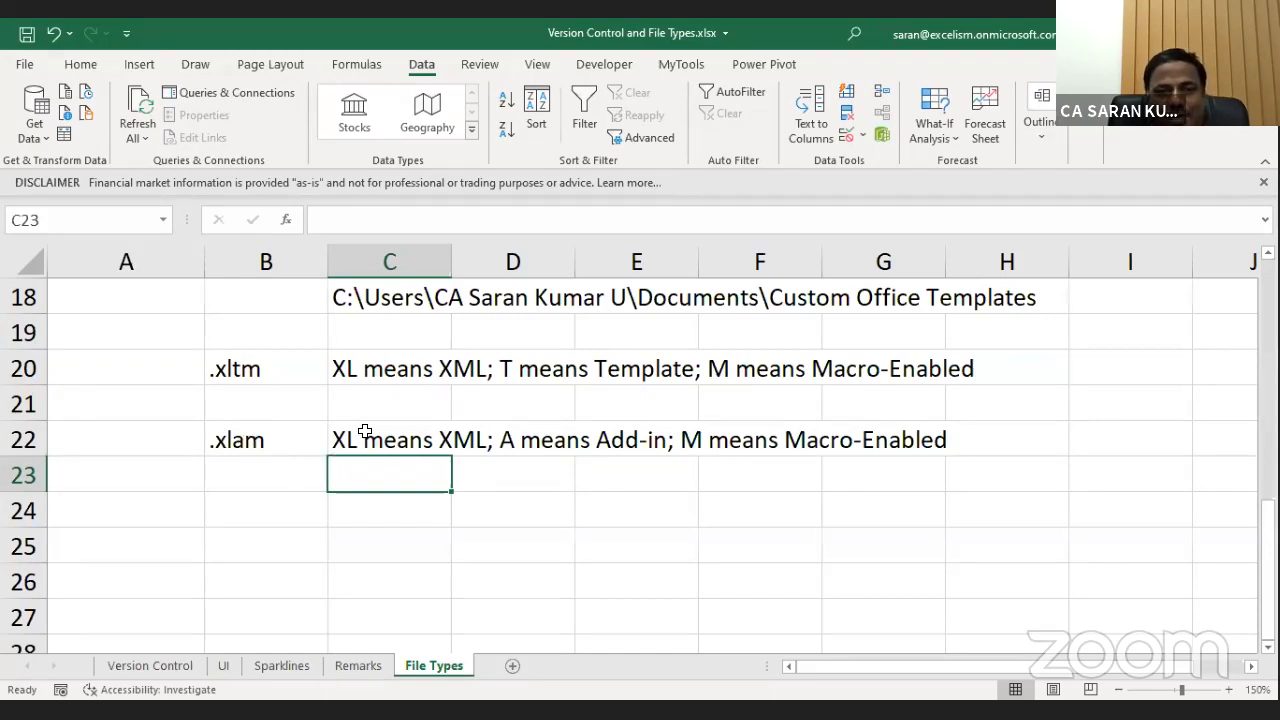
Select B24, then launch Visual Basic from the Developer tab to see the macro code.
click(287, 517)
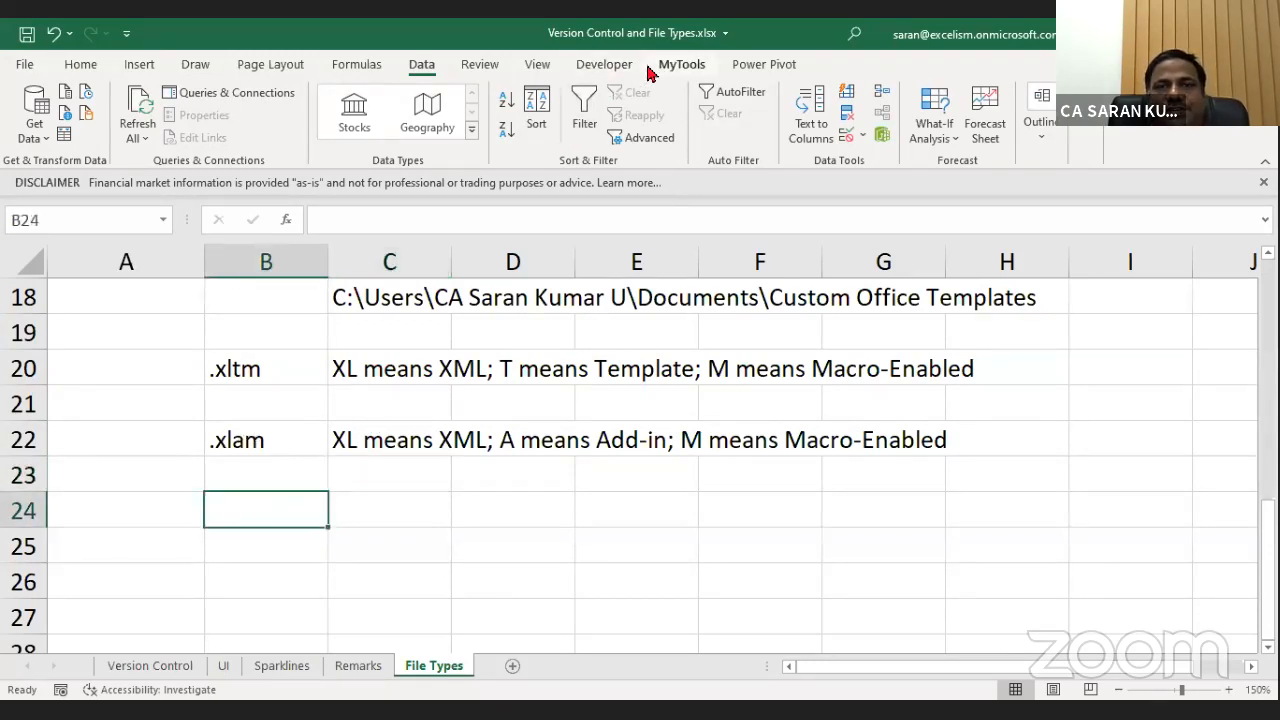
click(680, 65)
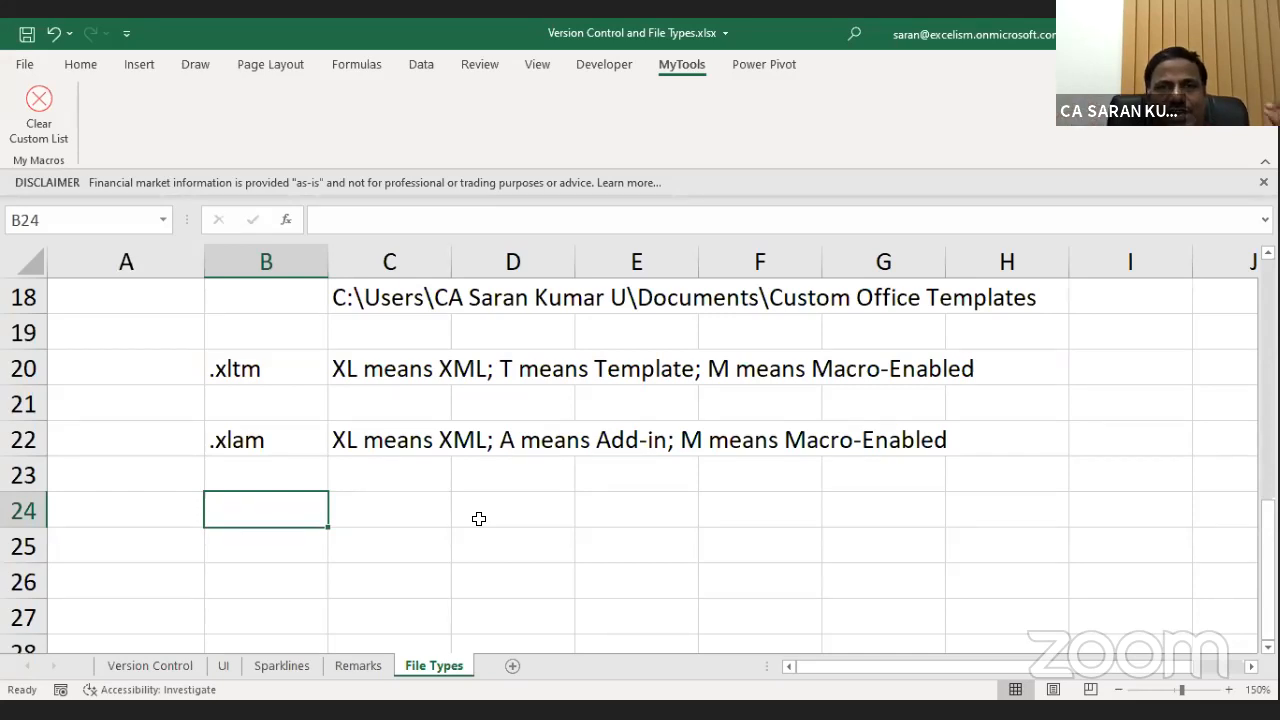
click(610, 66)
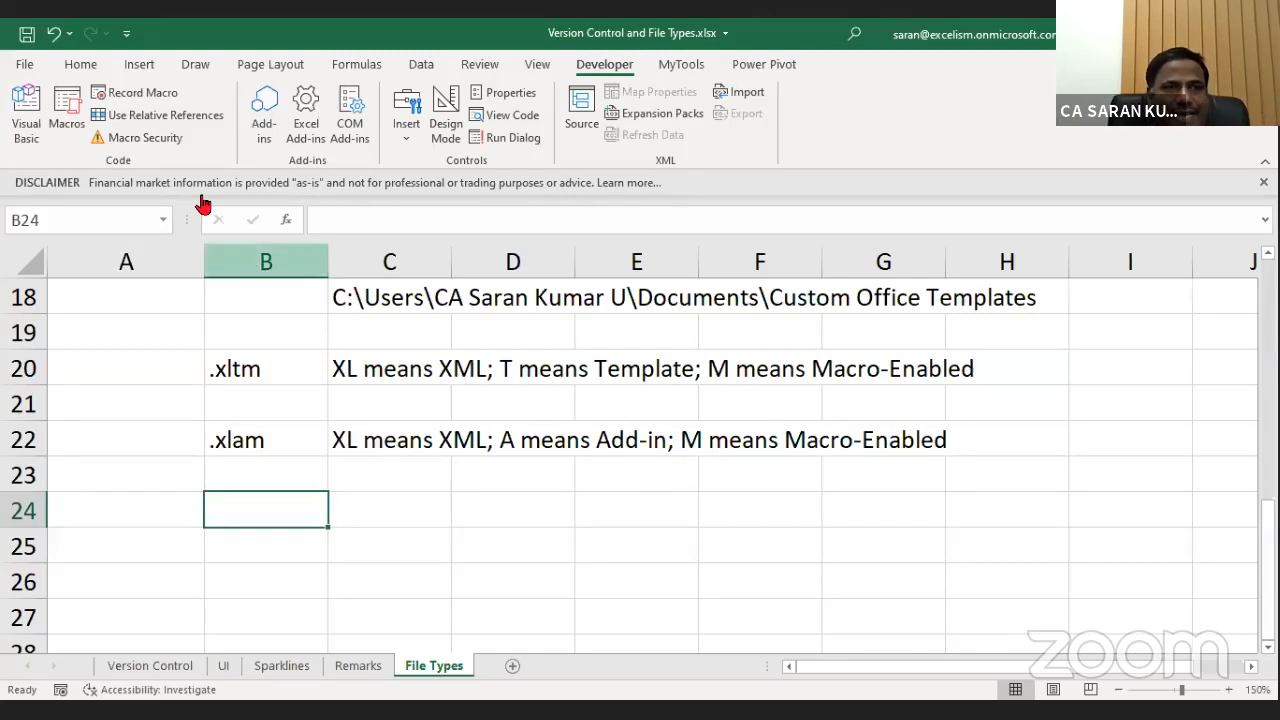
click(28, 120)
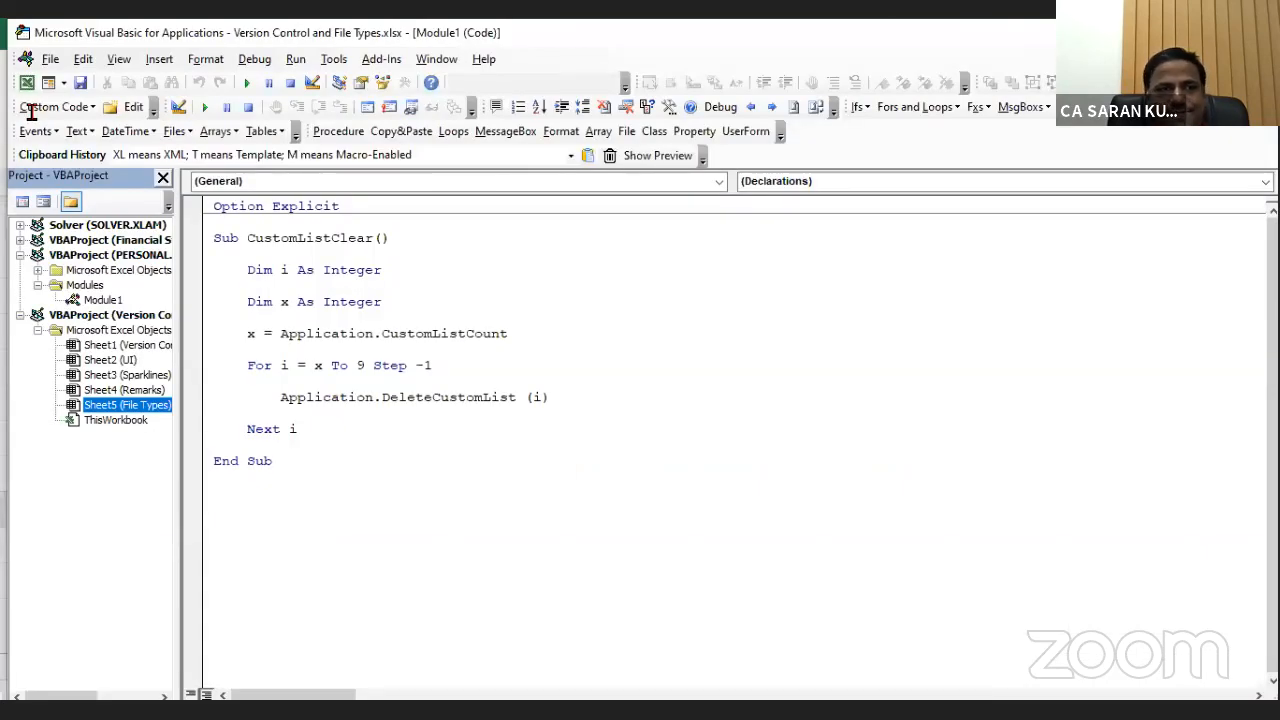
Close Module1, open the File Types sheet's code window, and widen the Project pane.
click(12, 257)
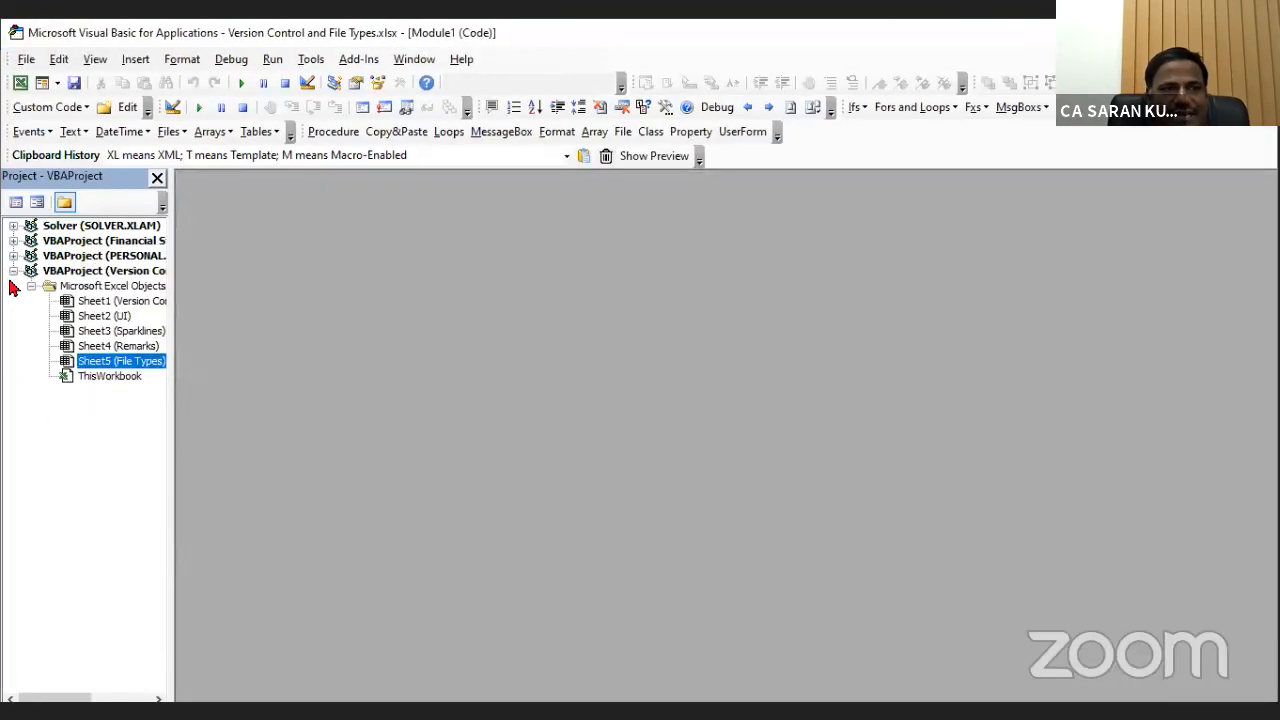
double_click(116, 358)
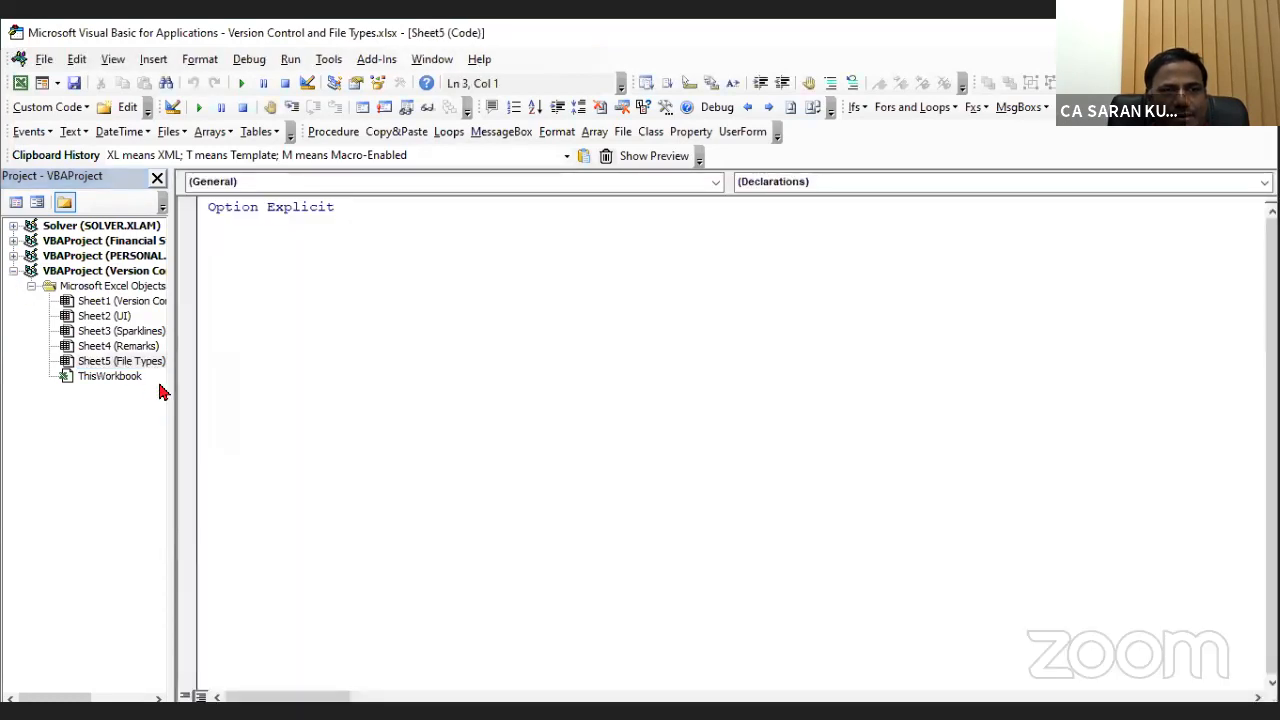
drag(171, 389, 289, 389)
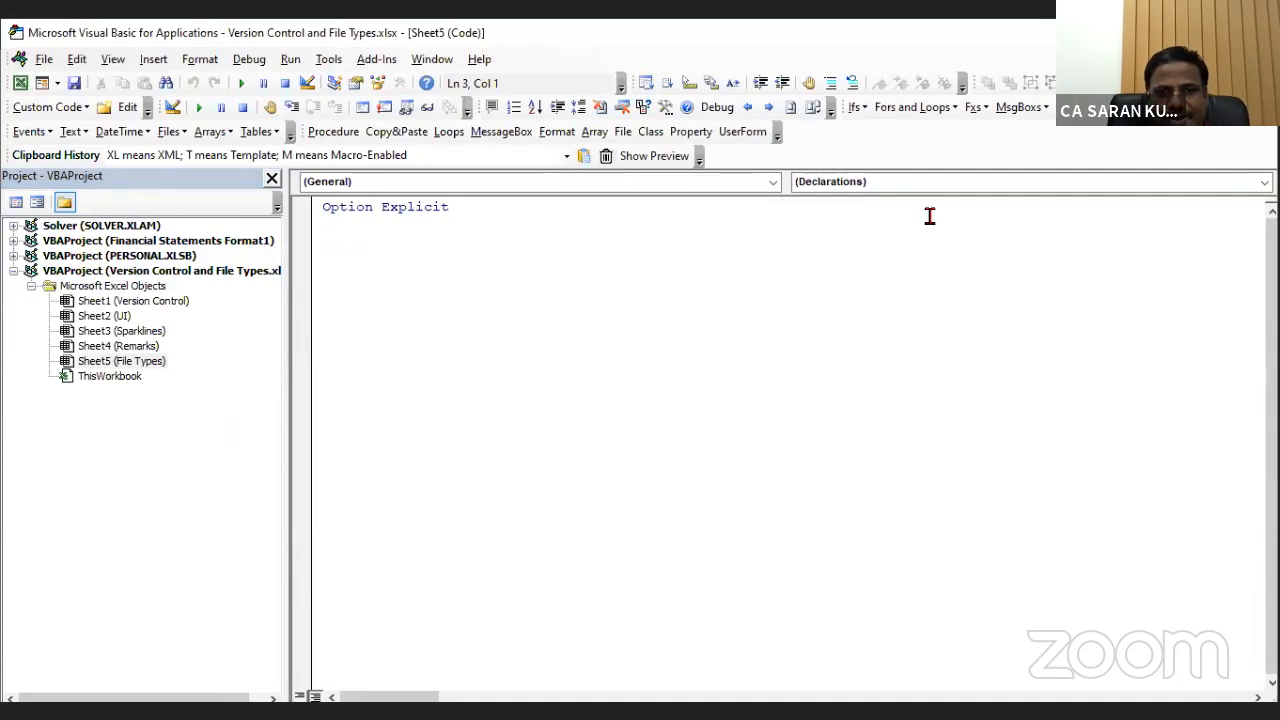
key(alt+Tab)
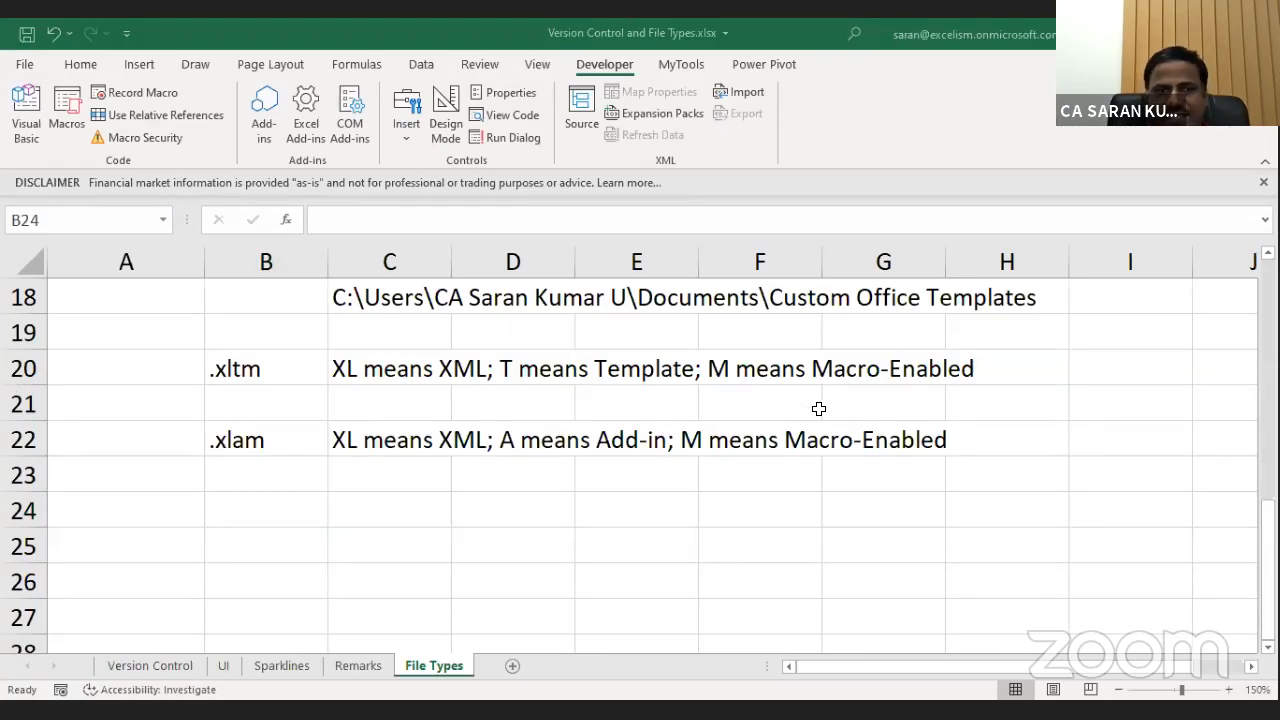
key(alt+F11)
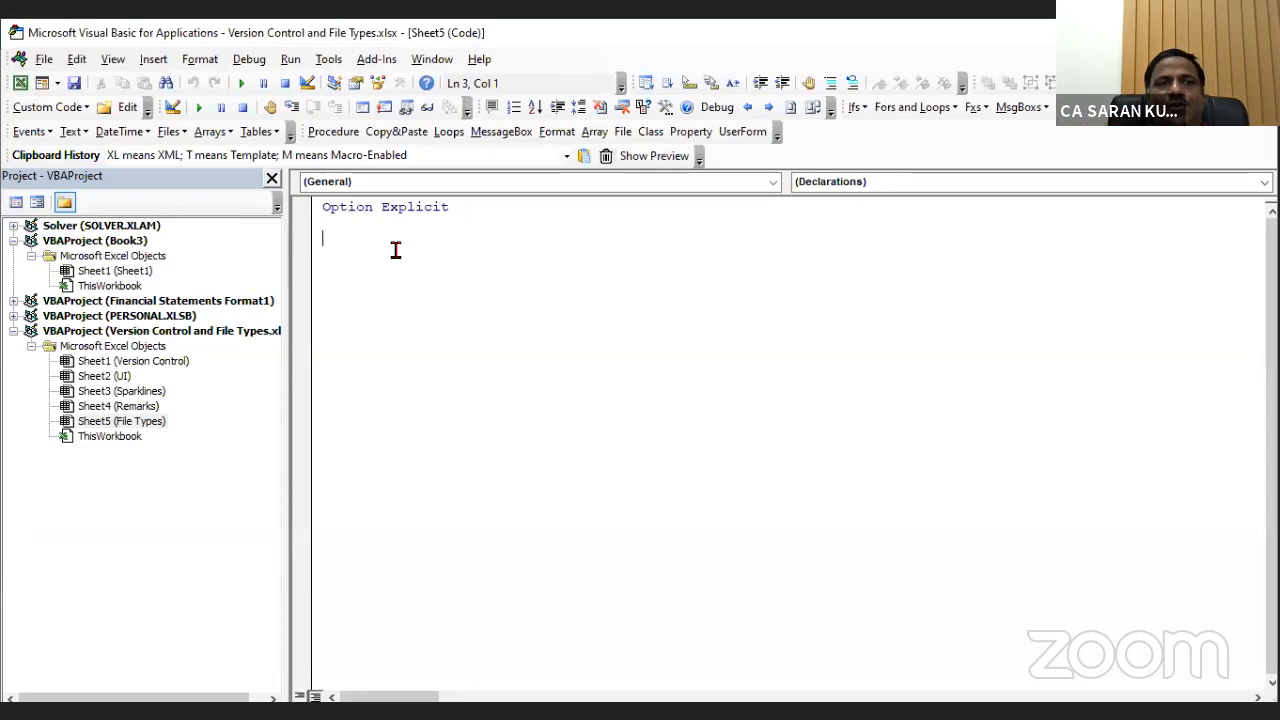
Insert a new Module1 into the Book3 project from ThisWorkbook's Insert menu.
click(97, 244)
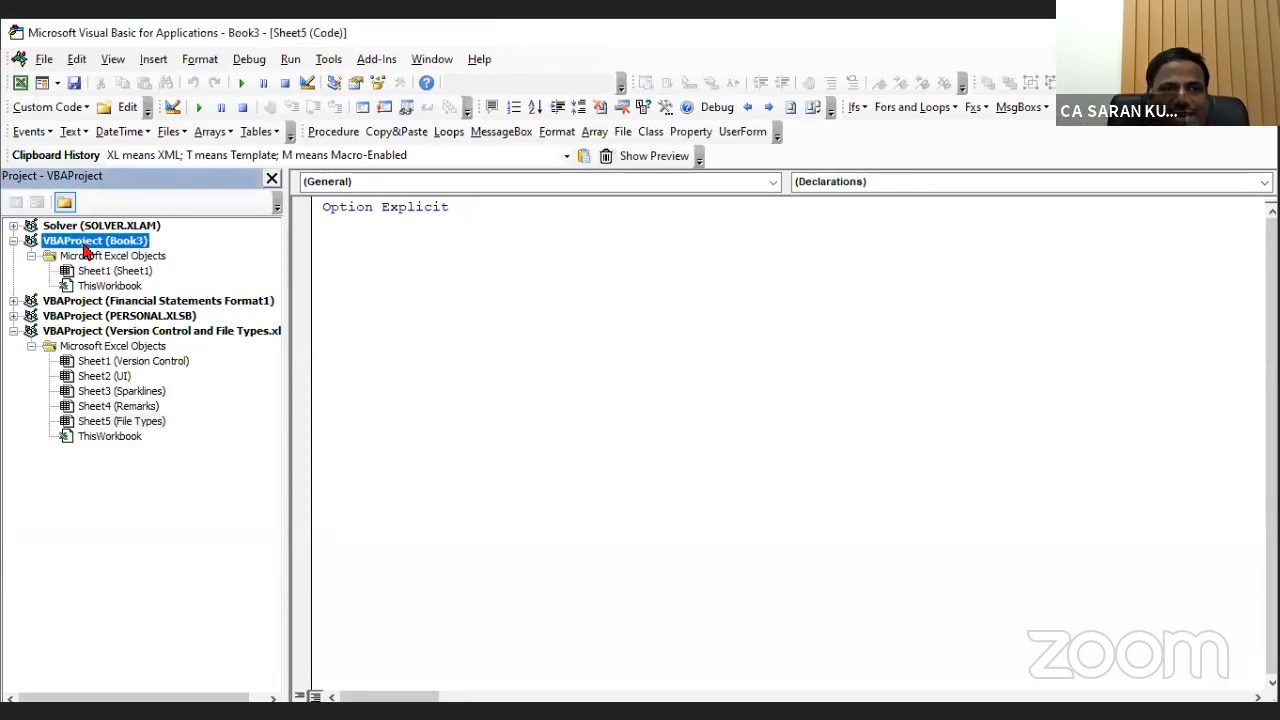
click(127, 288)
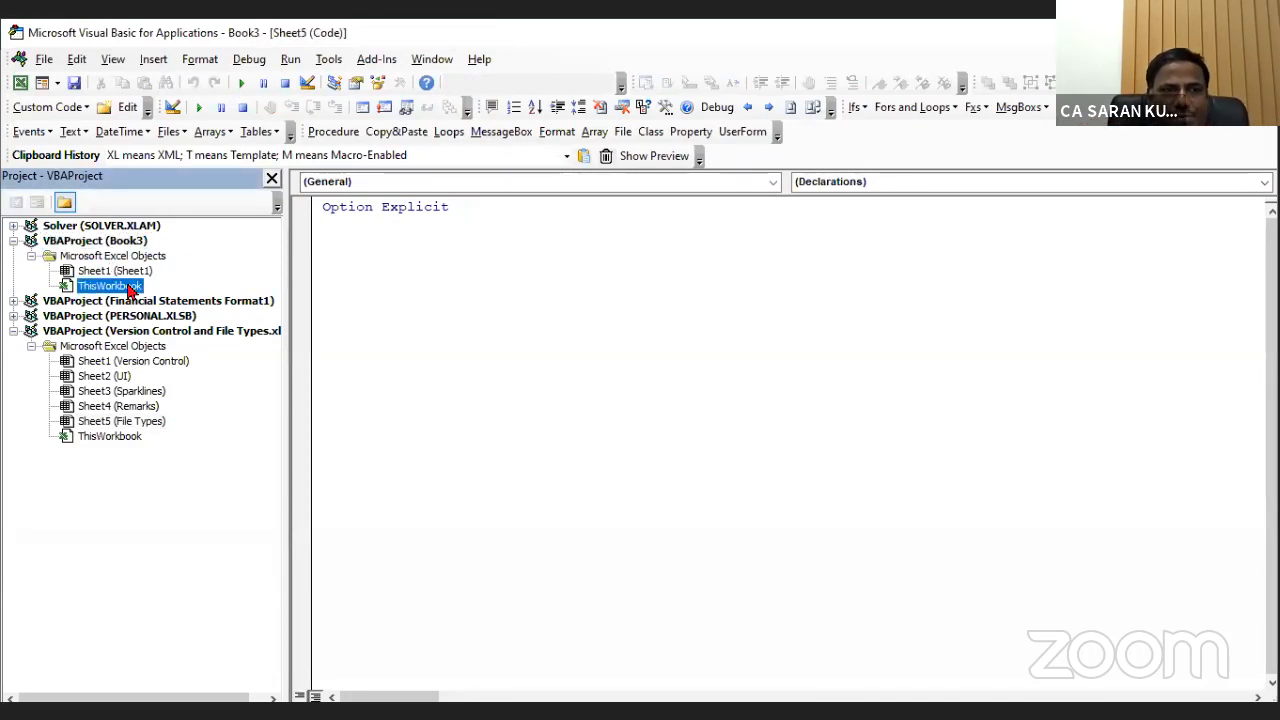
right_click(127, 288)
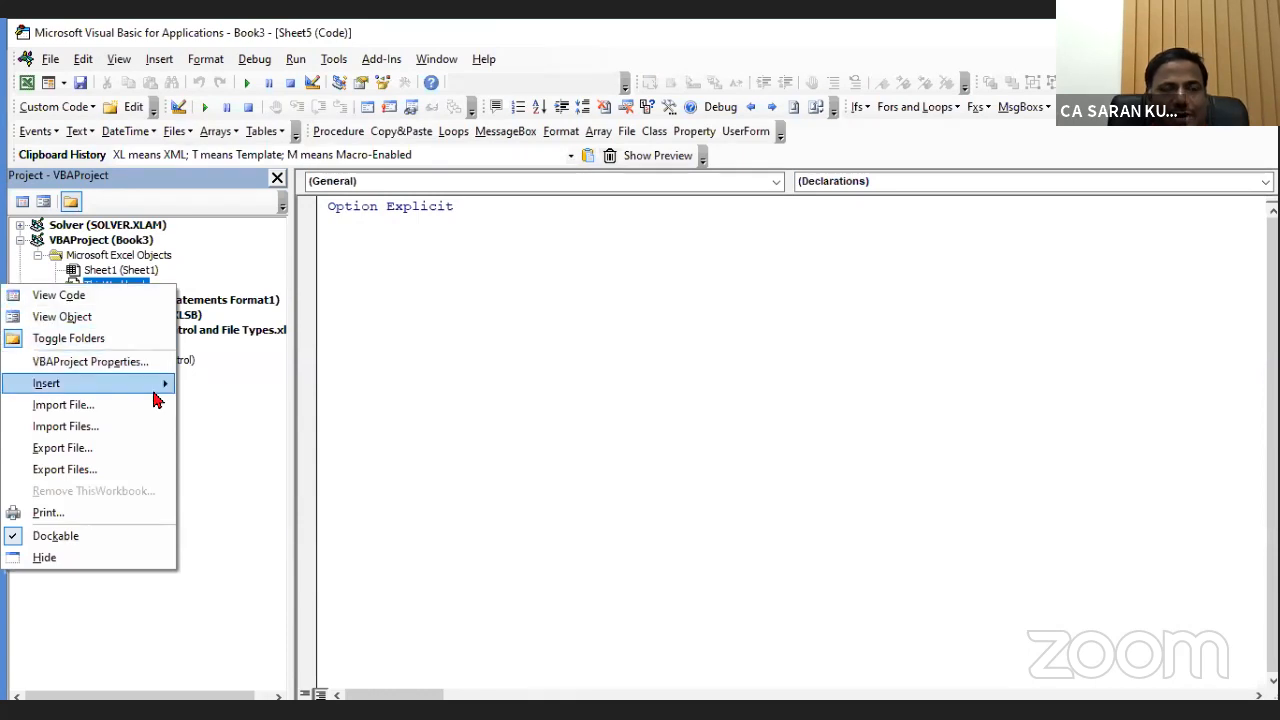
mouse_move(151, 388)
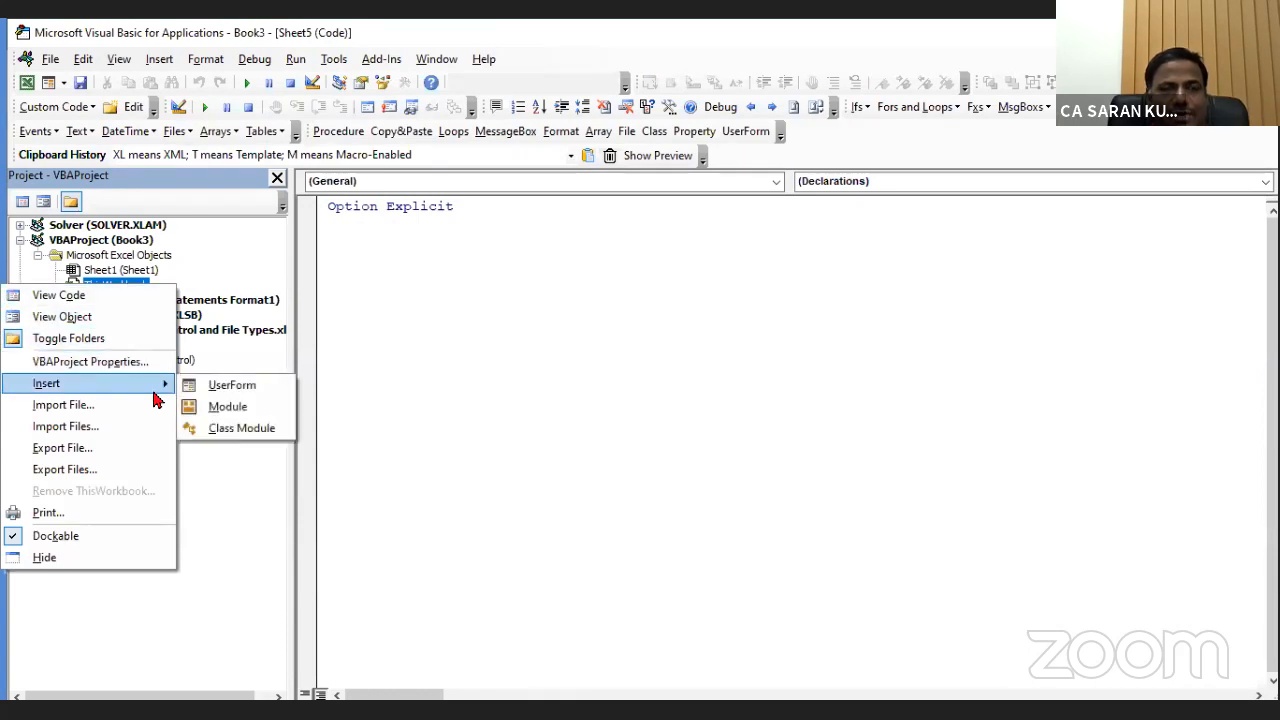
click(240, 408)
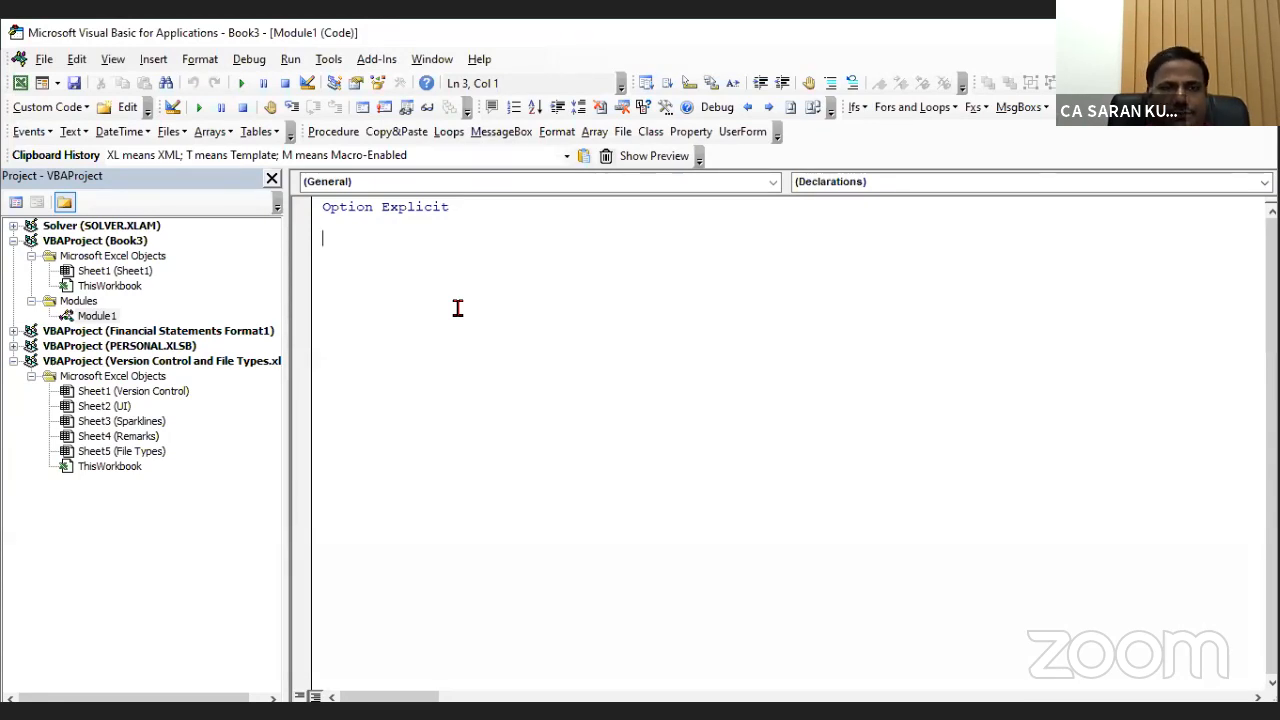
Write Function SARANKUMAR() returning "WELCOME TO EXCEL WORKSHOP!" in Module1.
text(function)
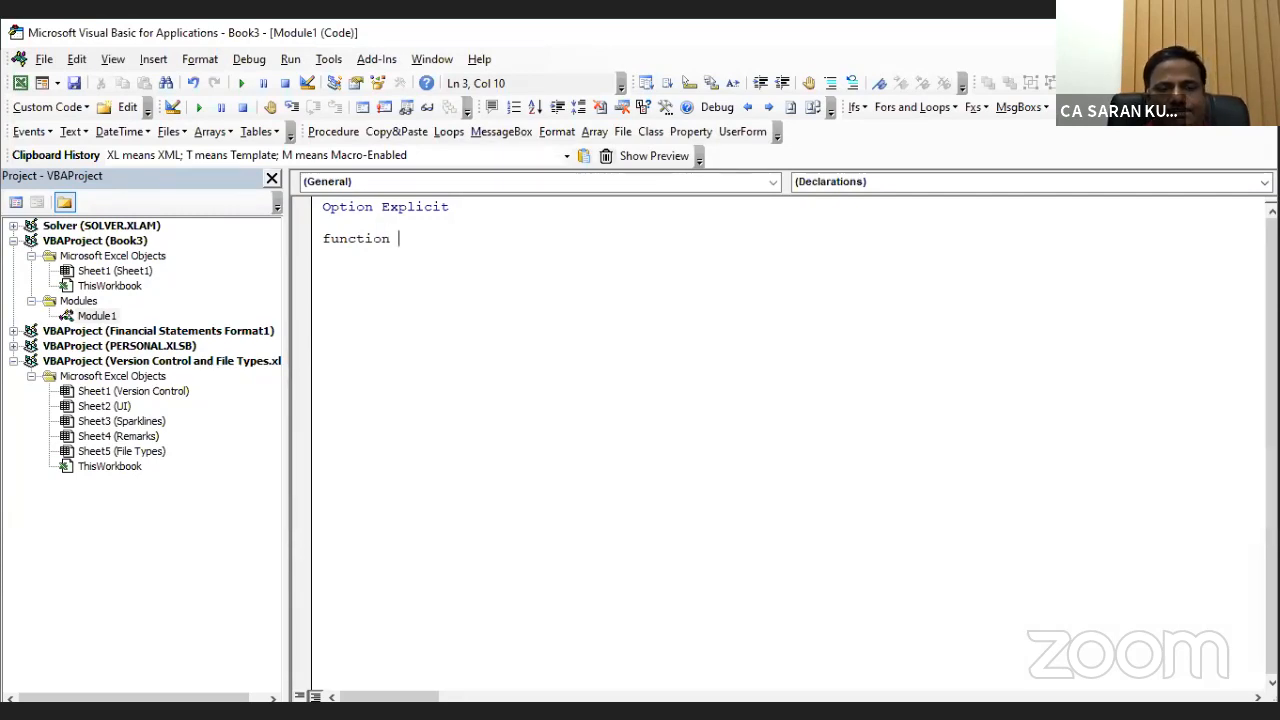
text(VIJAY)
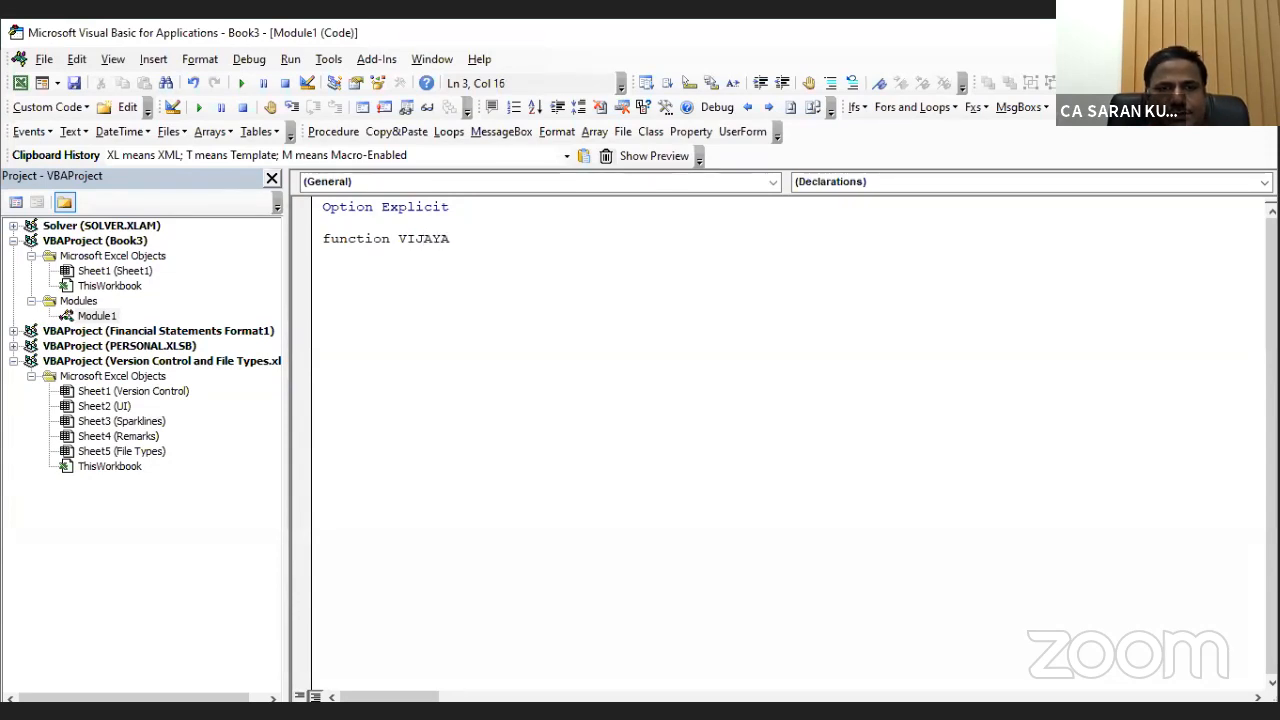
text(A)
key(BackSpace)
key(BackSpace)
key(BackSpace)
key(BackSpace)
key(BackSpace)
key(BackSpace)
text(SARANKUMAR() AS)
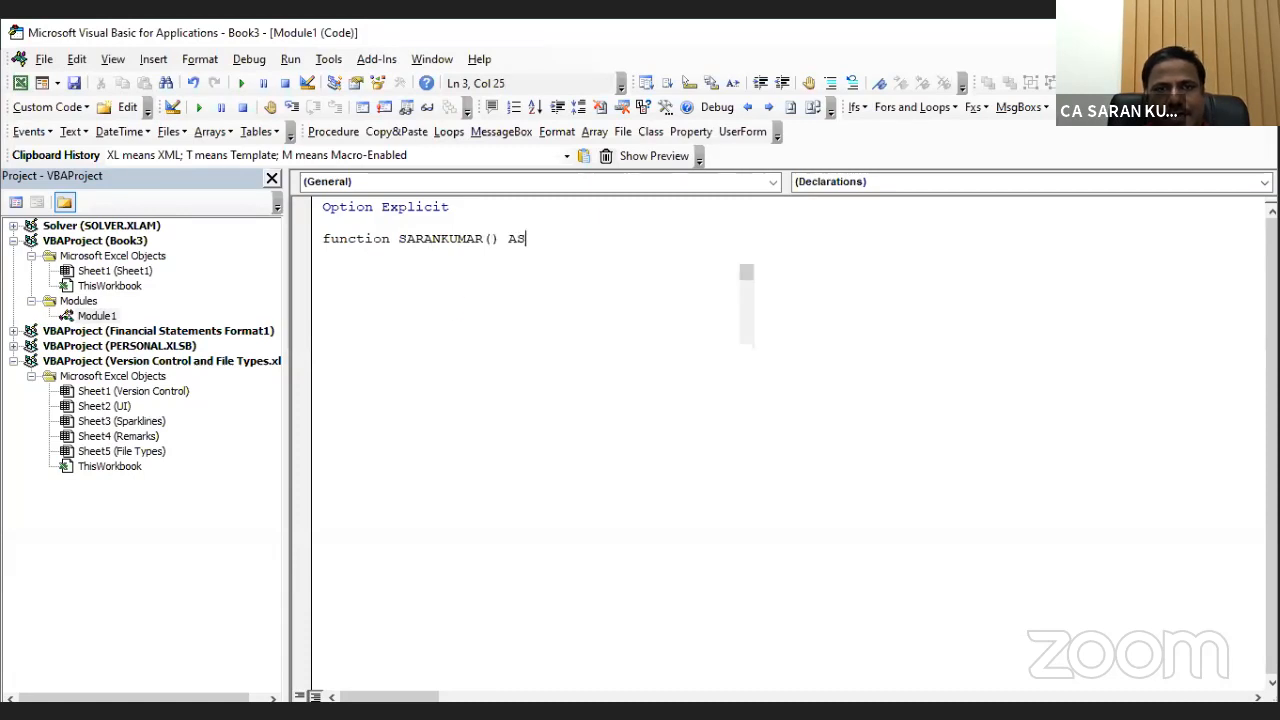
text( TEXT)
key(Tab)
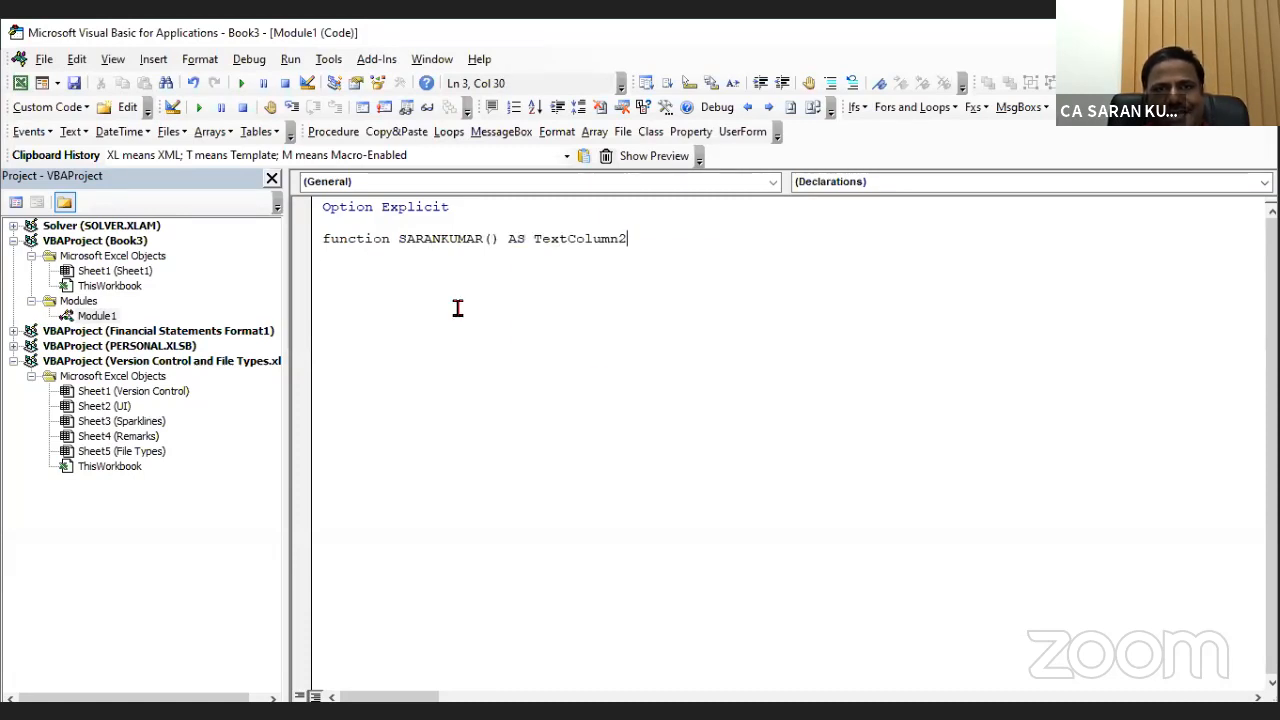
key(Return)
key(Return)
key(Return)
key(Up)
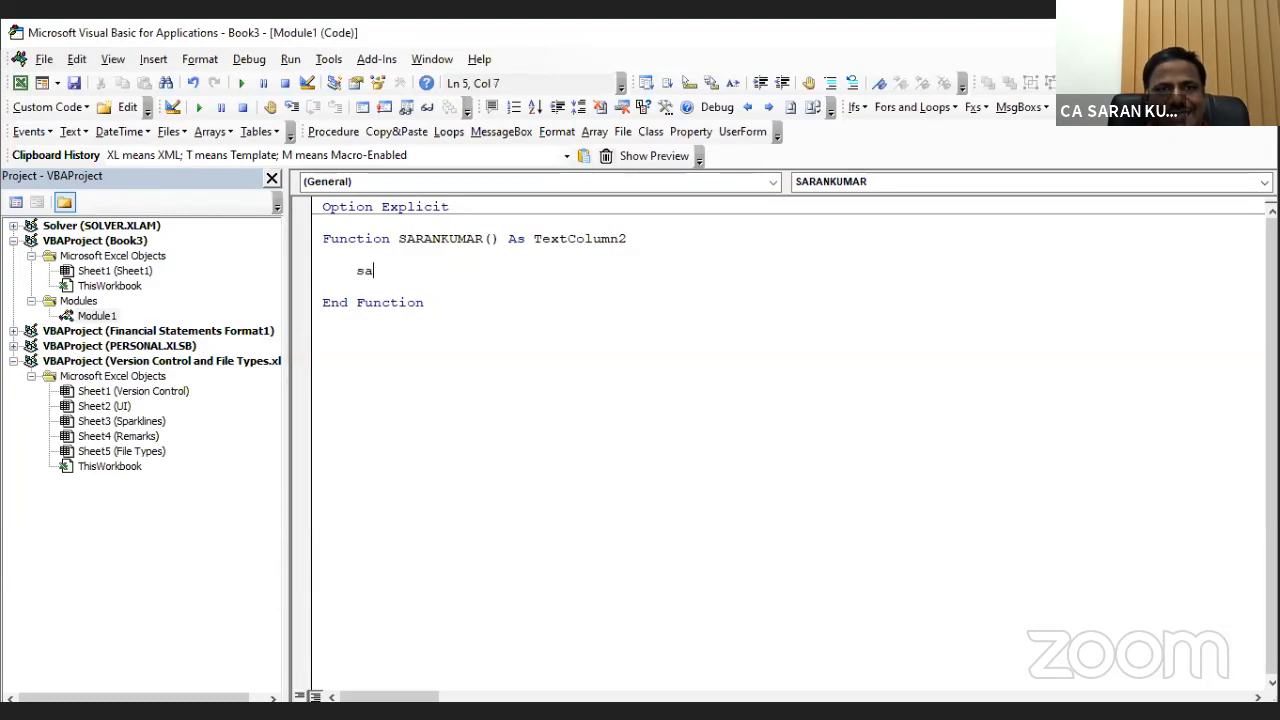
text(SARANKUMAR =)
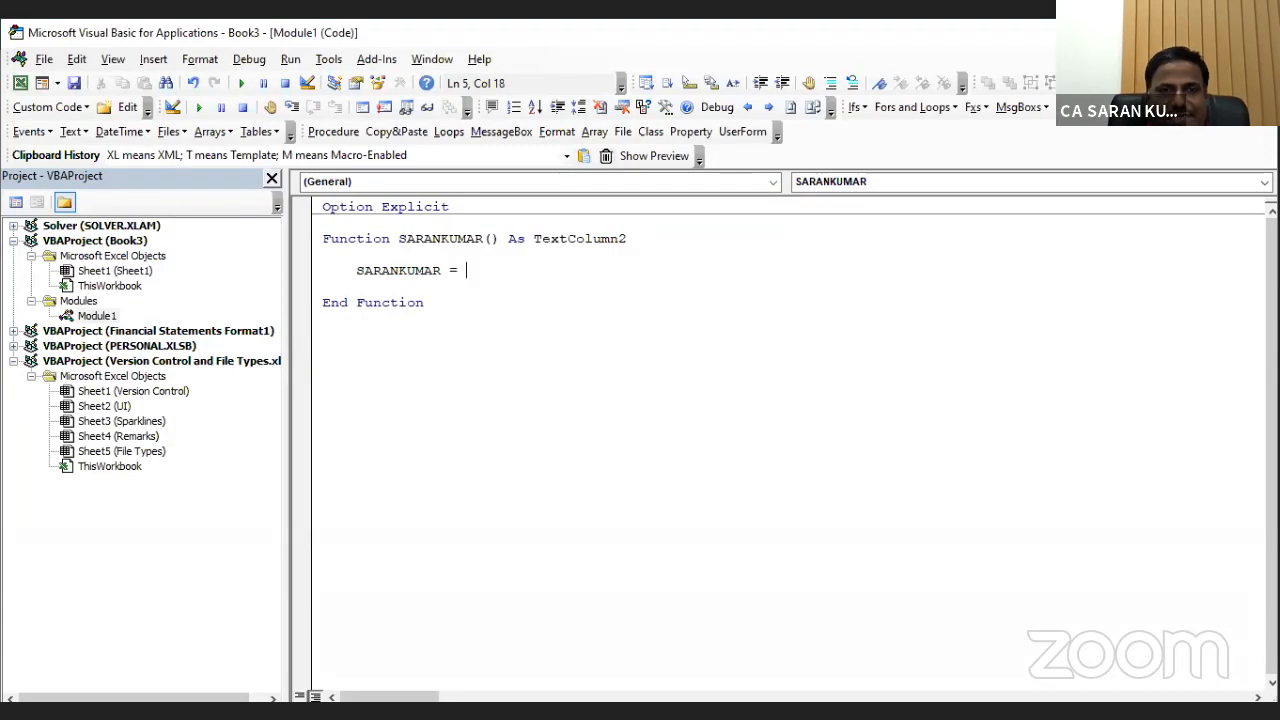
text( "")
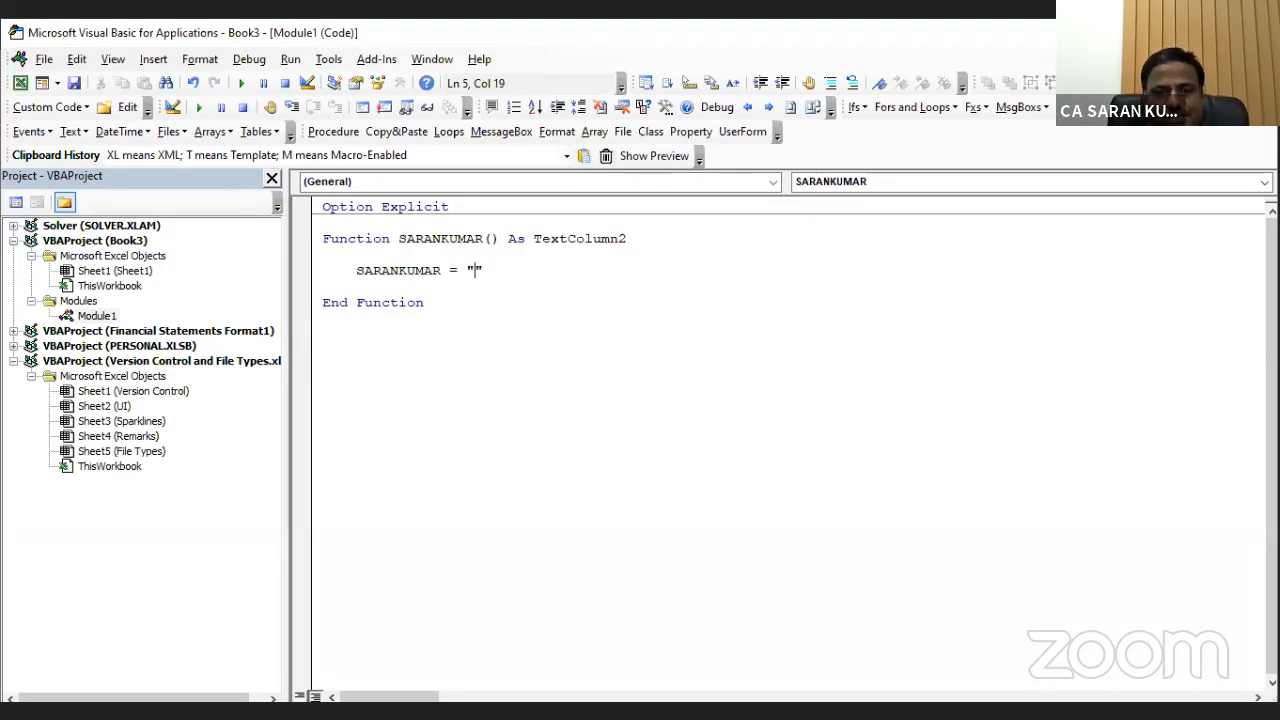
text(WELCOME TO )
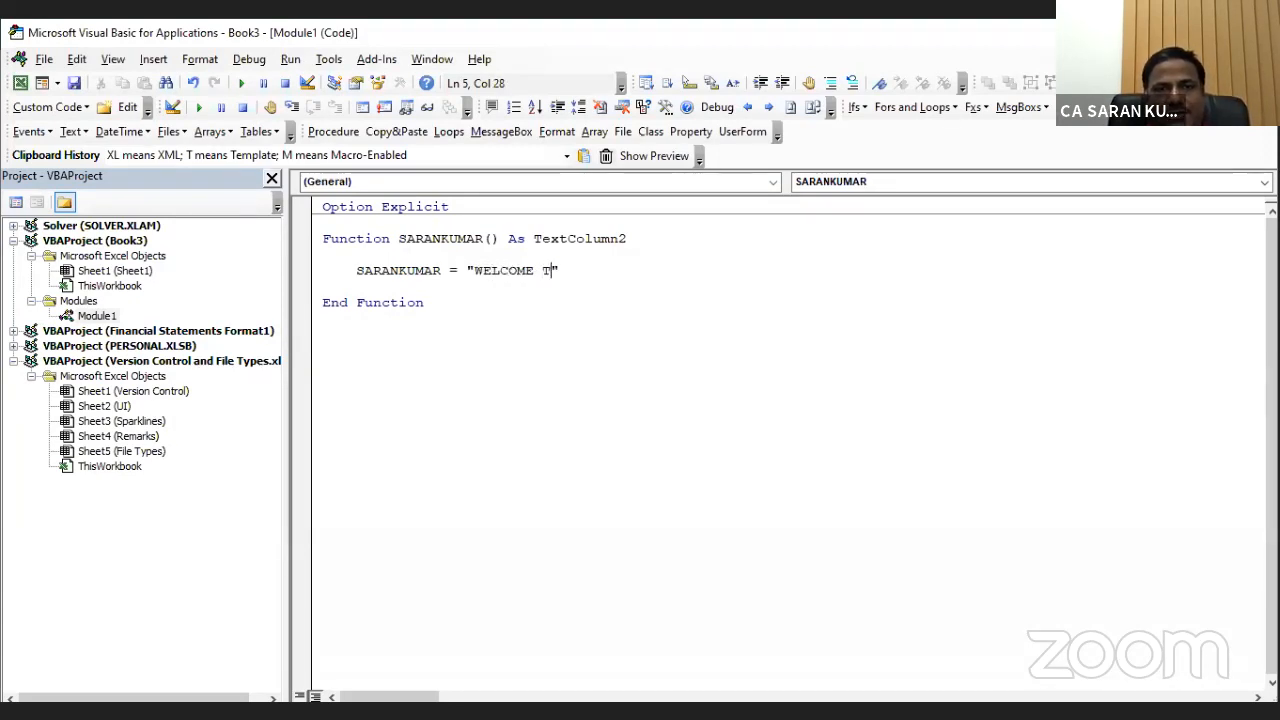
text(EXCEL WORKSHEET)
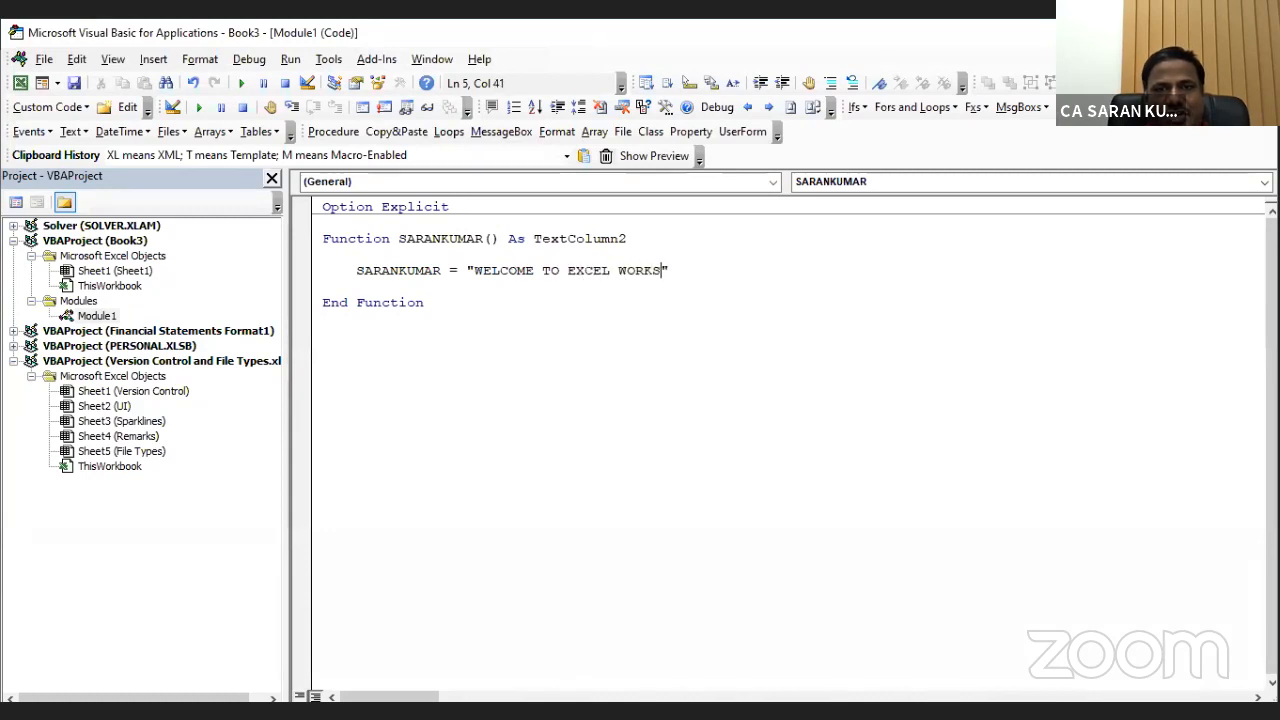
key(BackSpace)
key(BackSpace)
key(BackSpace)
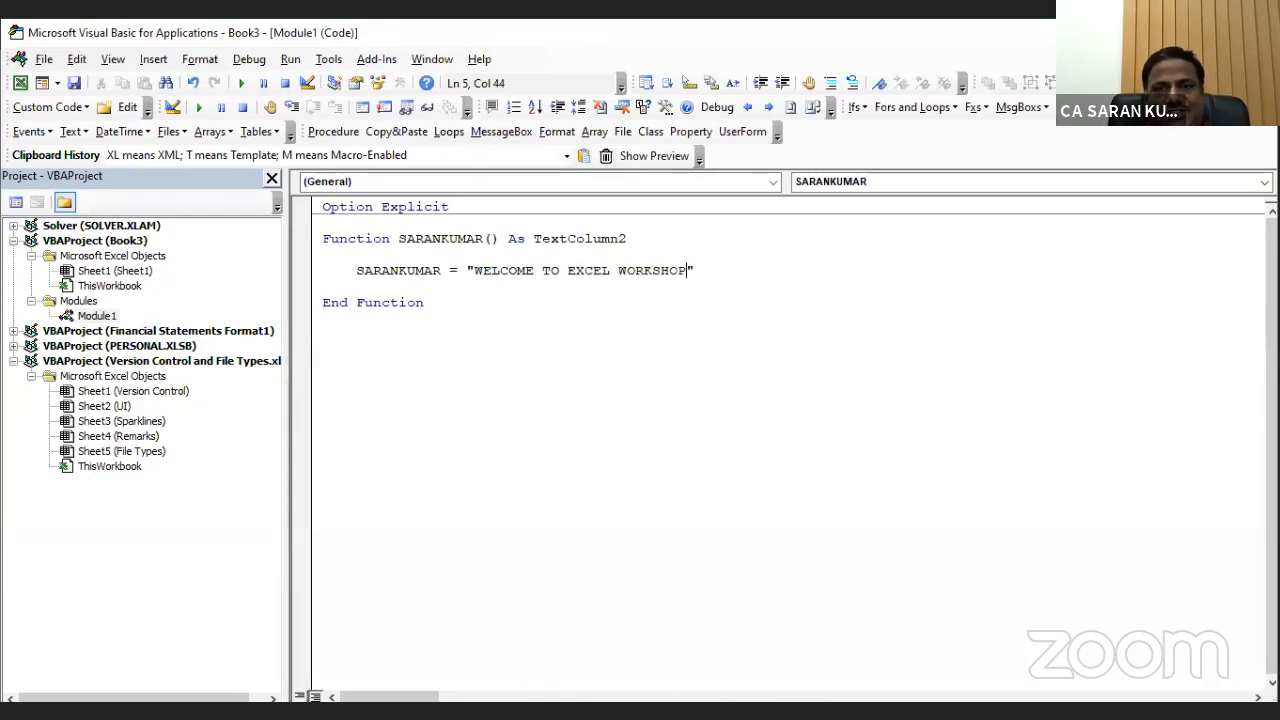
click(458, 402)
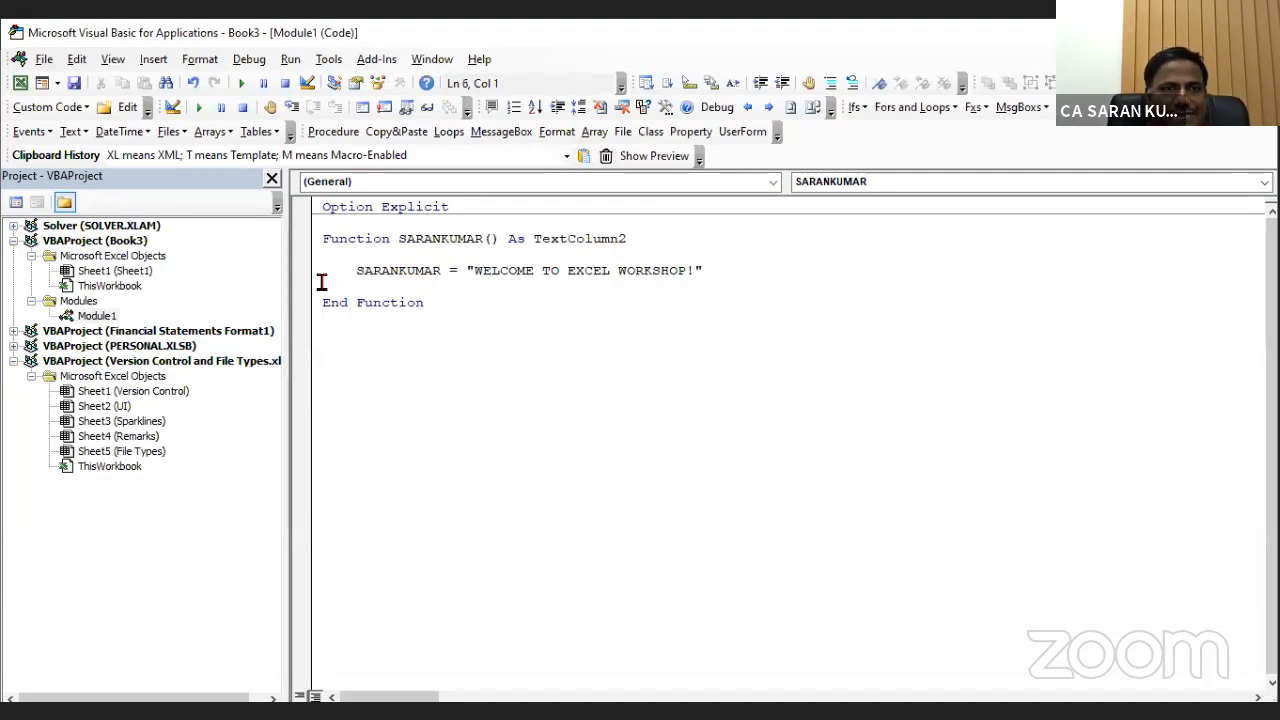
Select Module1 and switch back to the Book3 worksheet in Excel.
click(100, 315)
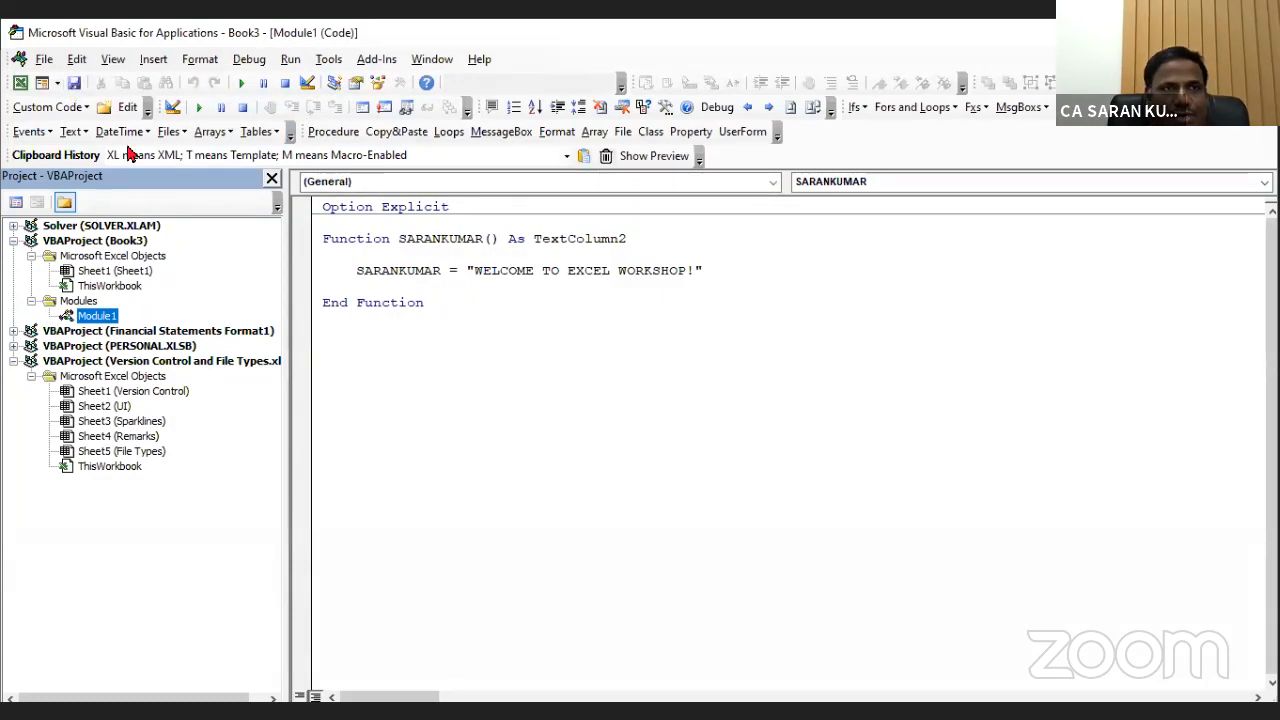
key(alt+F11)
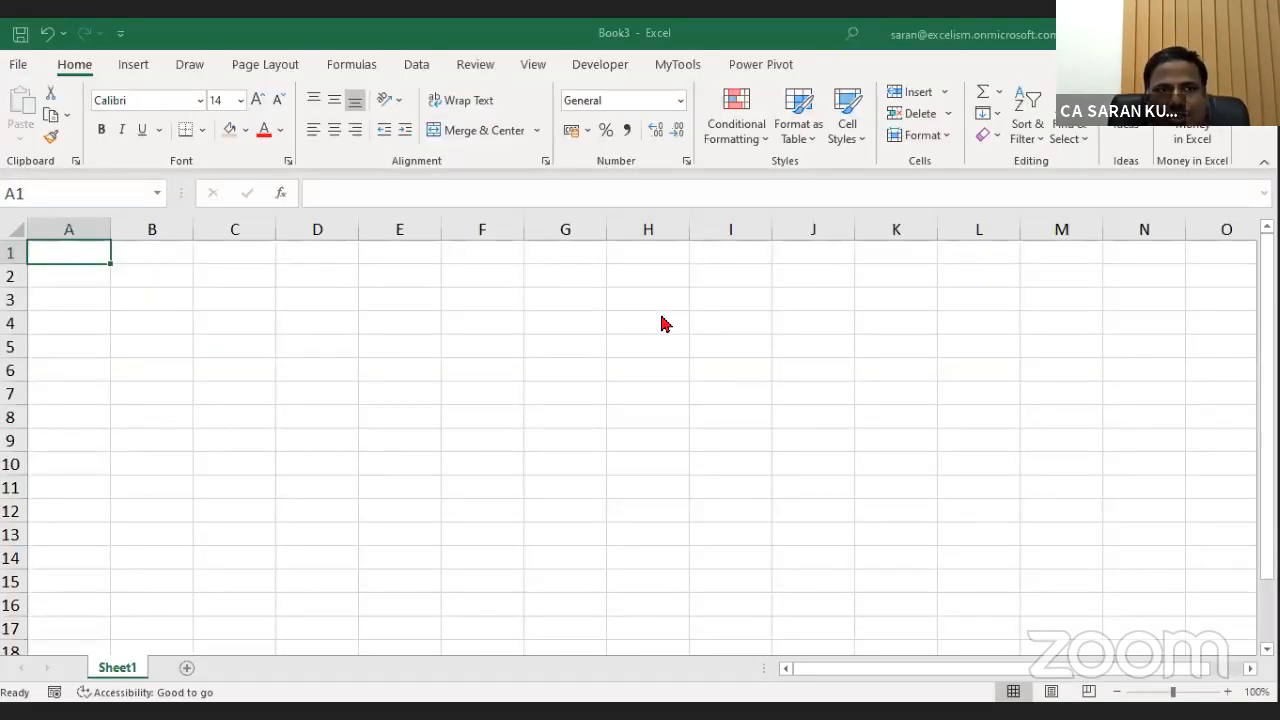
key(alt+F11)
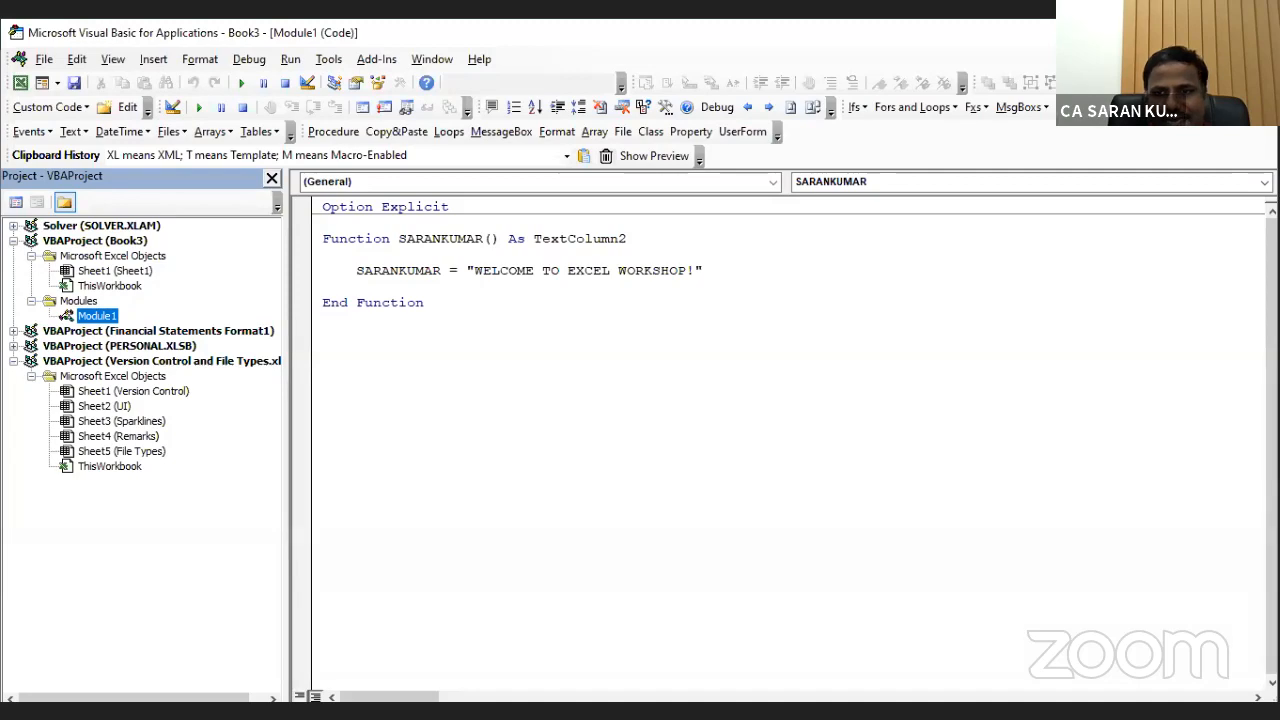
key(alt+F11)
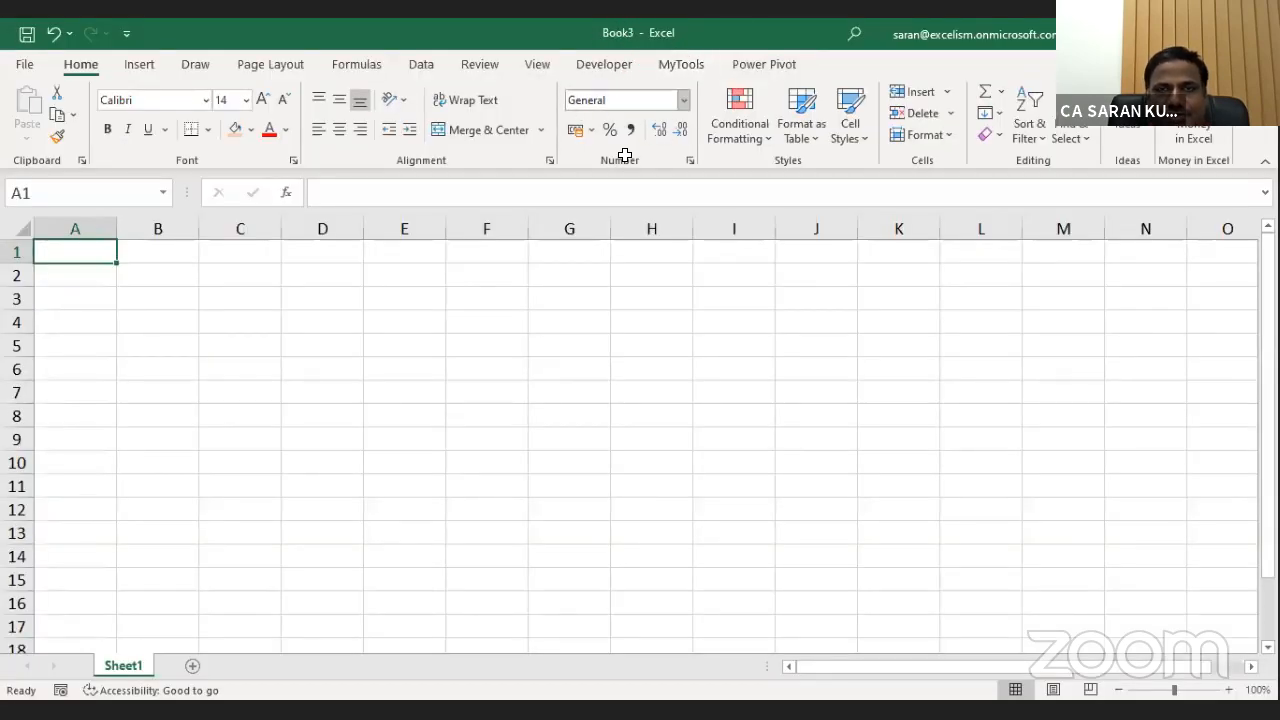
Start Save As in the Day 1 folder and set the type to Excel Add-in (*.xlam).
key(F12)
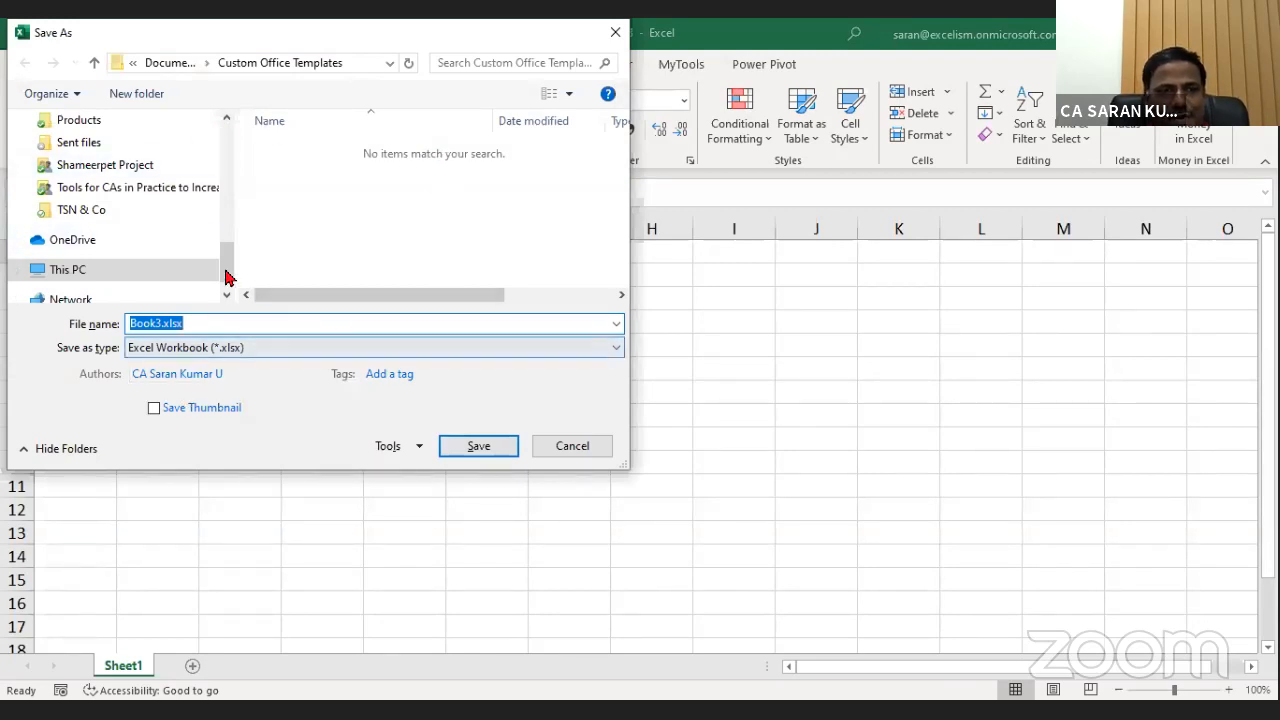
drag(228, 276, 223, 181)
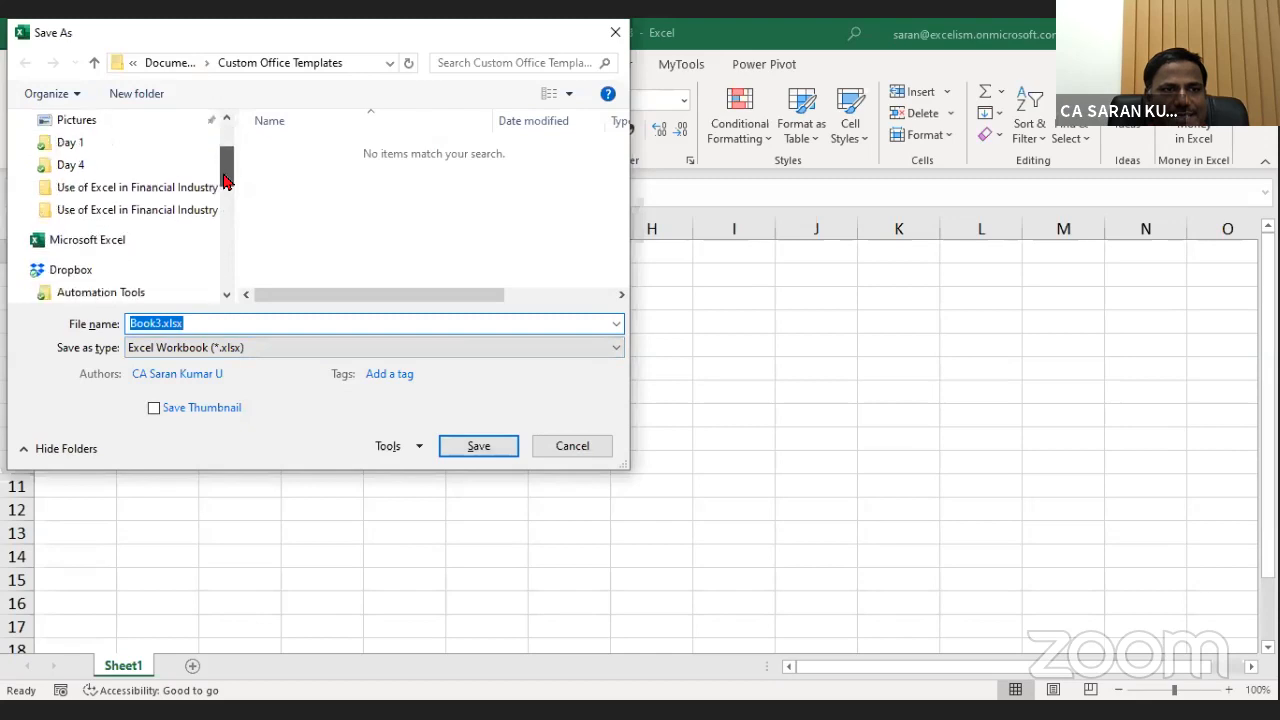
click(82, 146)
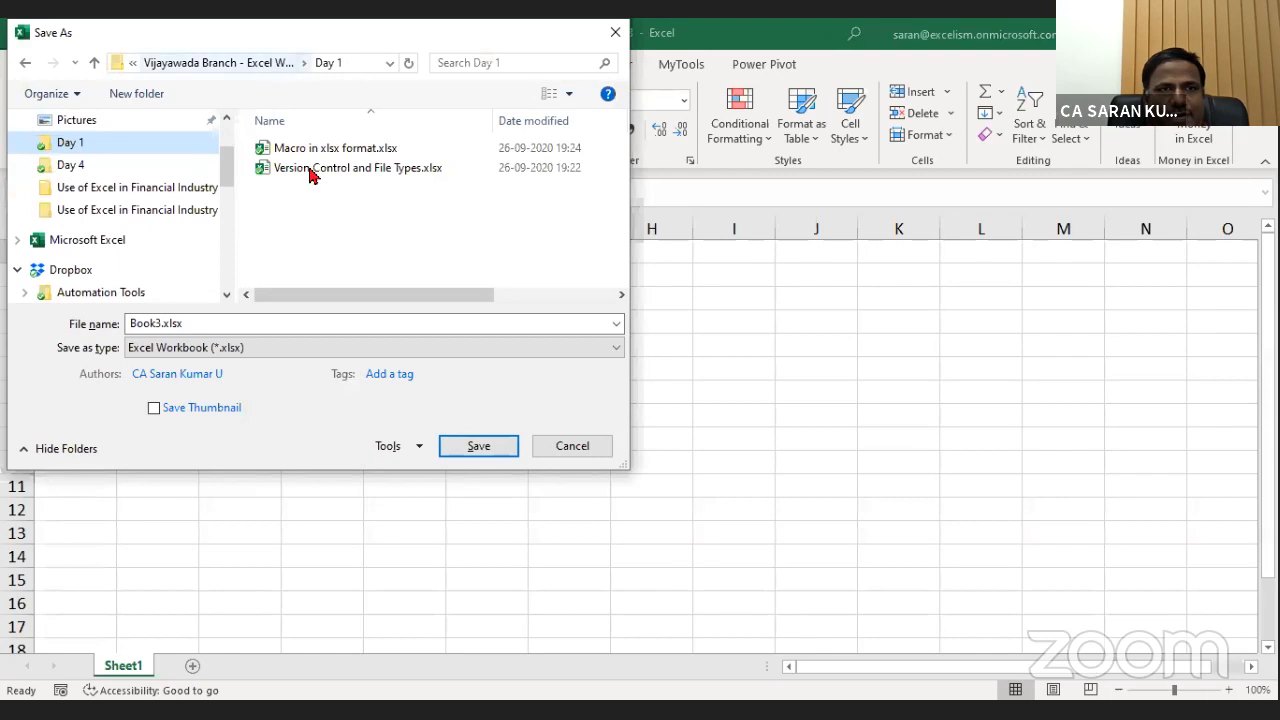
click(320, 326)
double_click(183, 322)
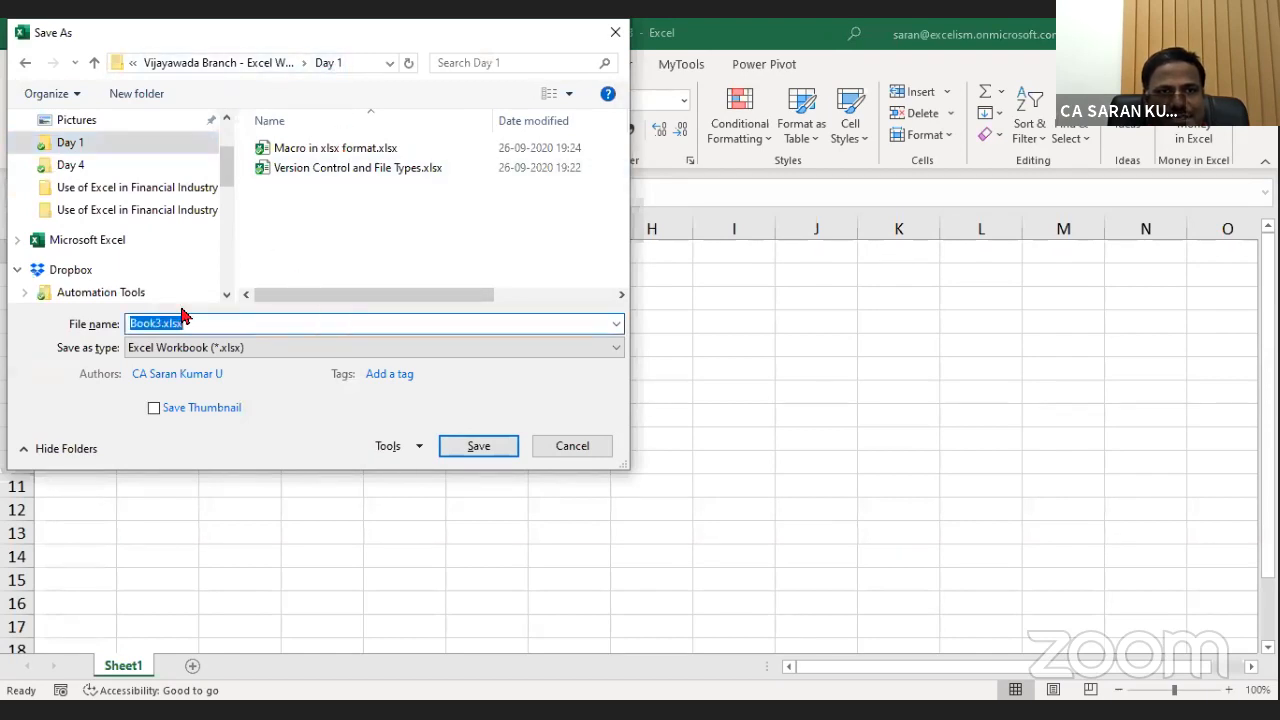
click(233, 348)
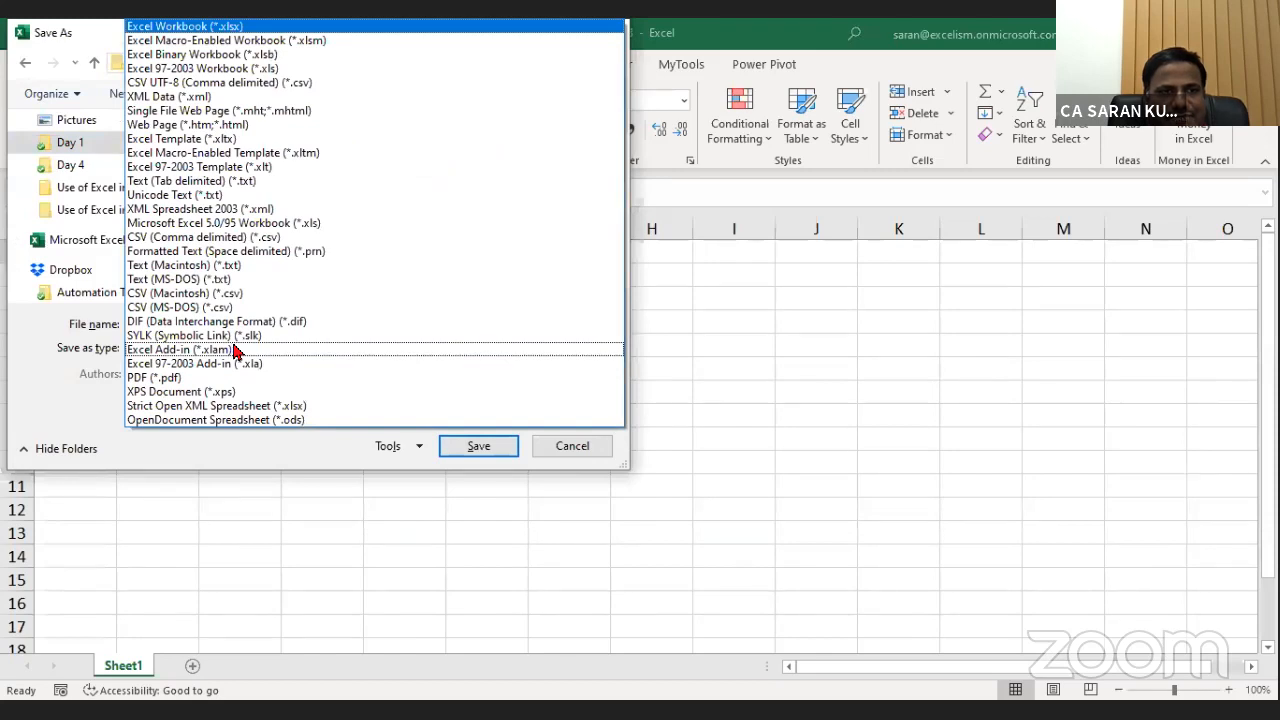
click(240, 352)
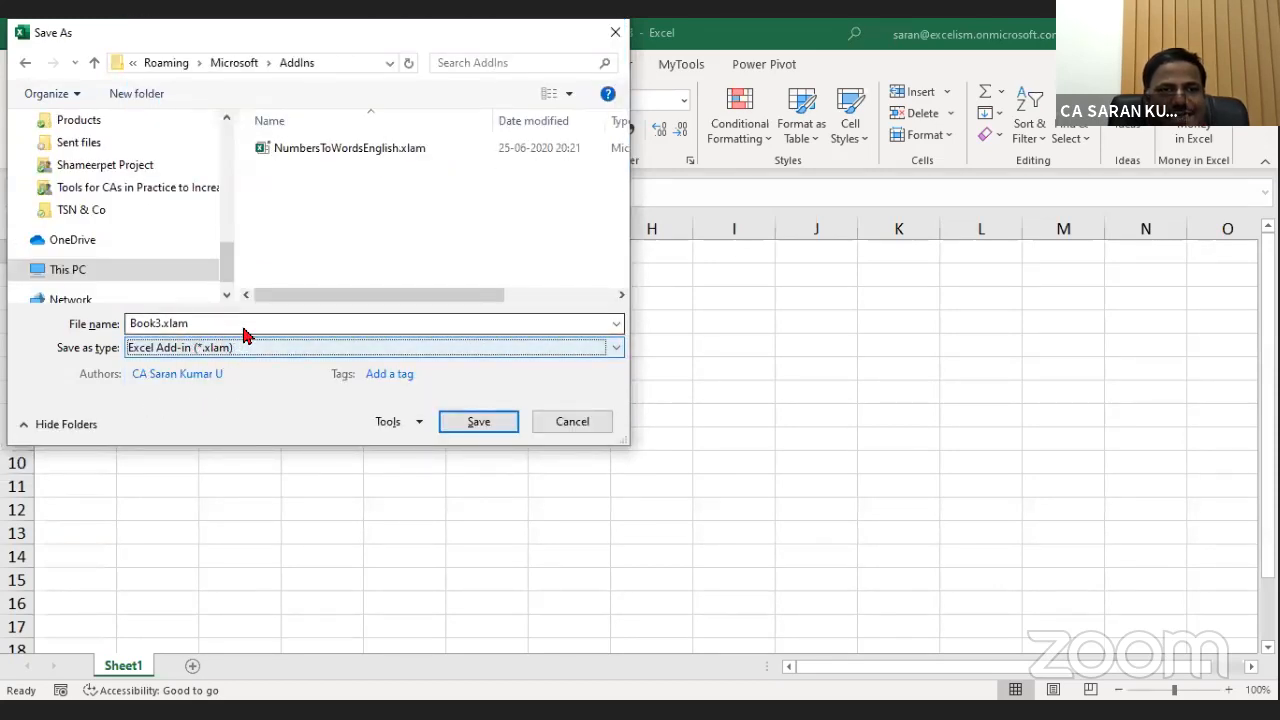
click(345, 63)
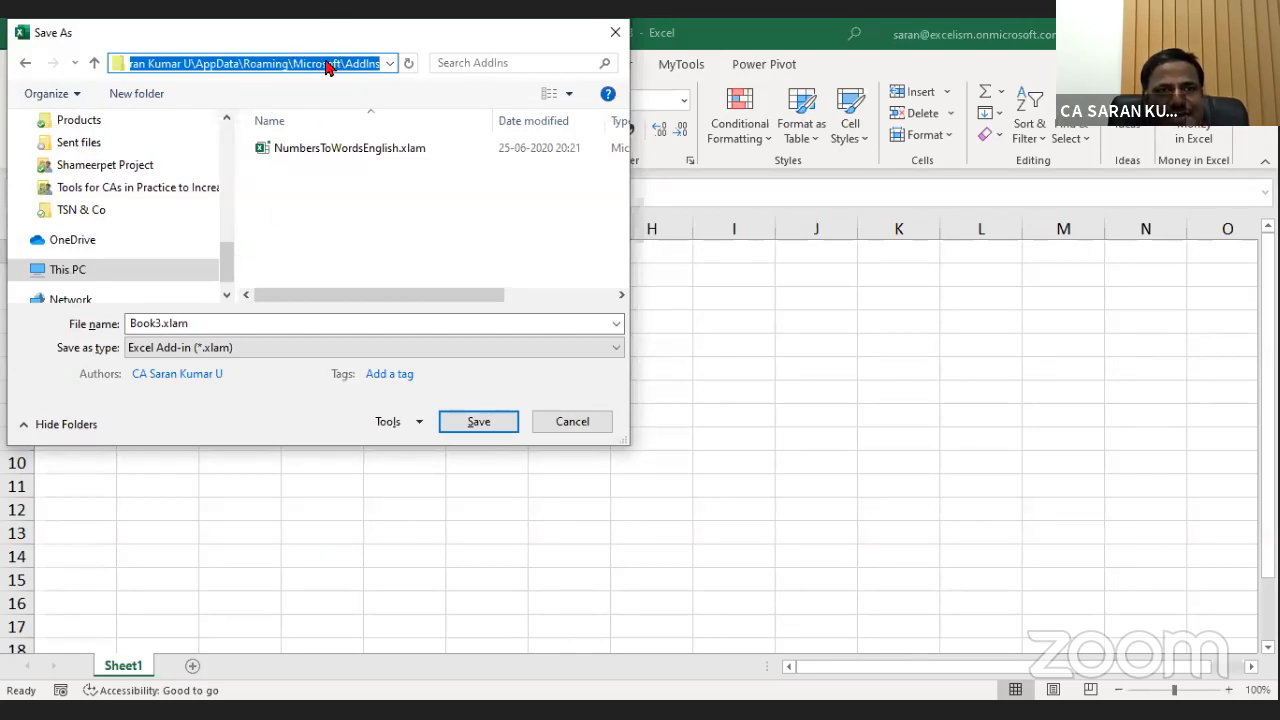
Return to the Day 1 folder and save the add-in as SaranKumarFunction.
drag(234, 274, 229, 170)
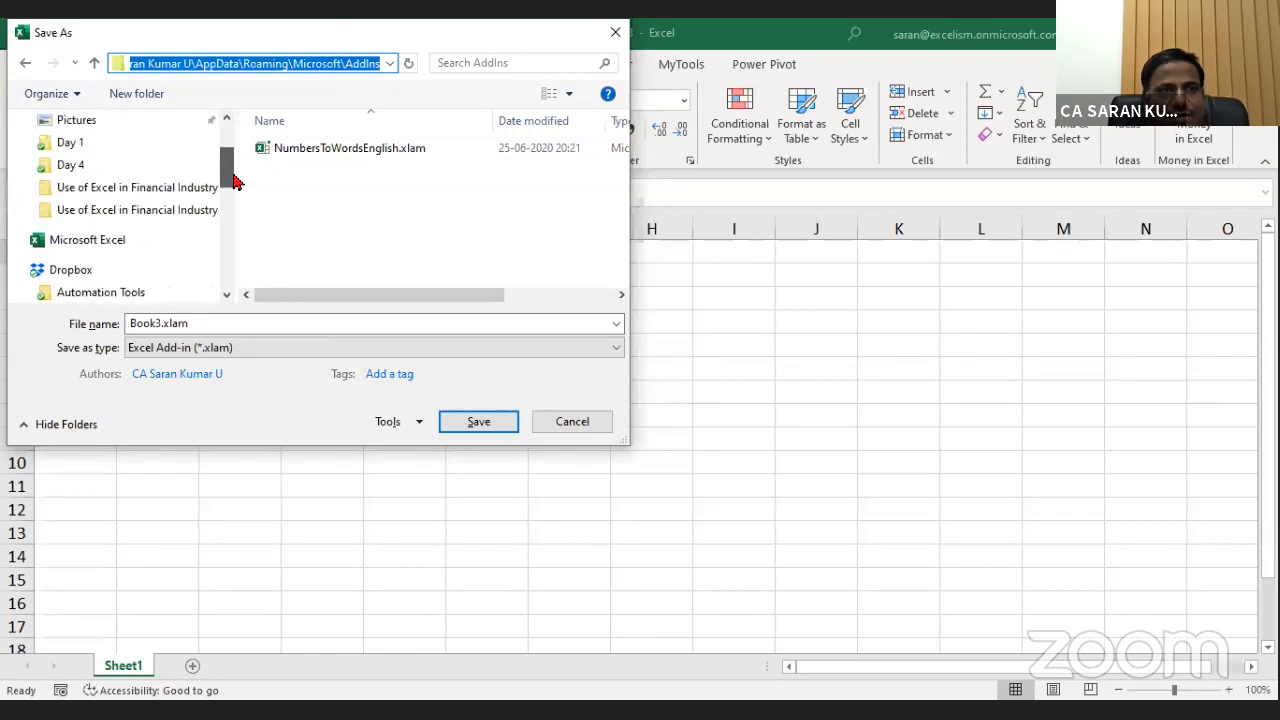
click(155, 145)
click(249, 320)
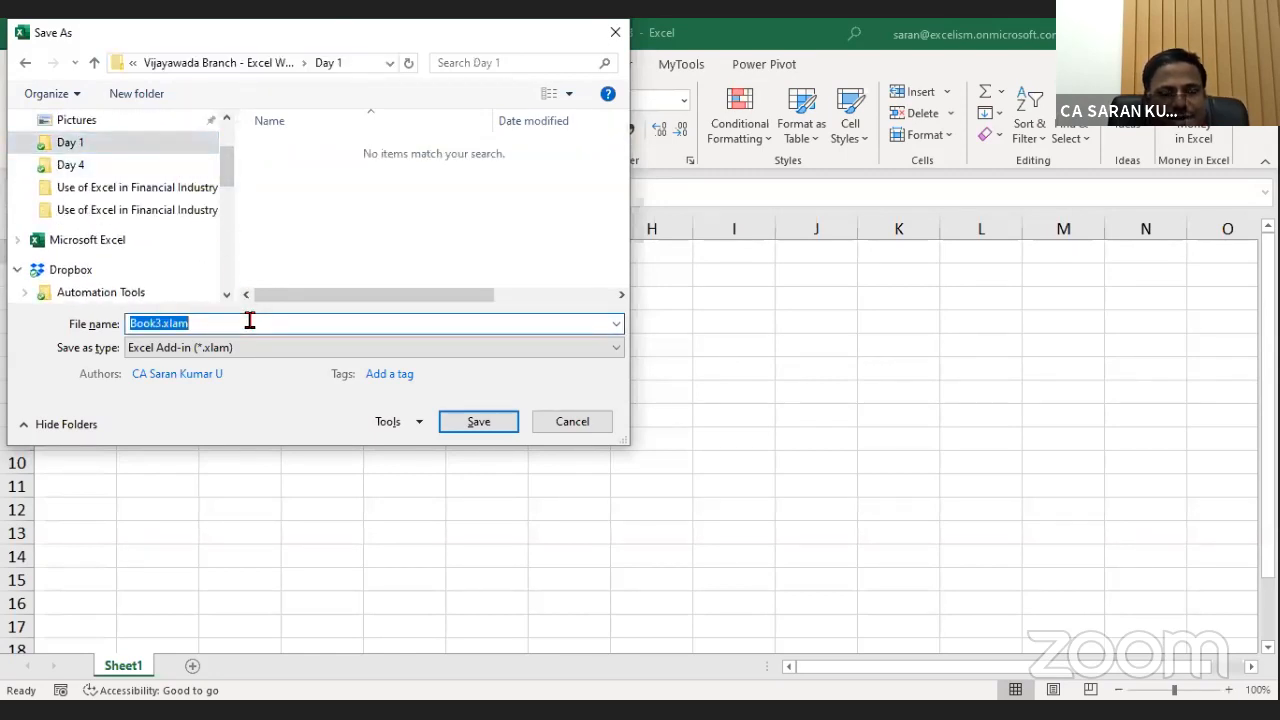
text(cUSTO)
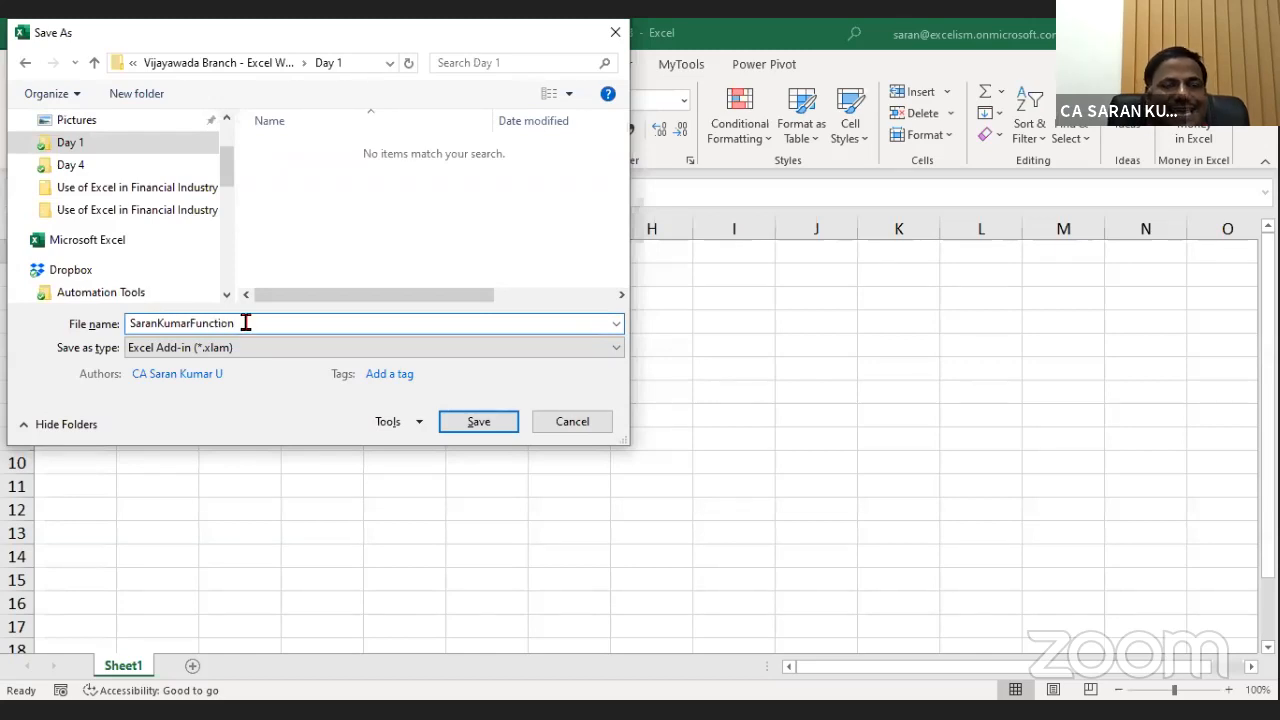
click(498, 428)
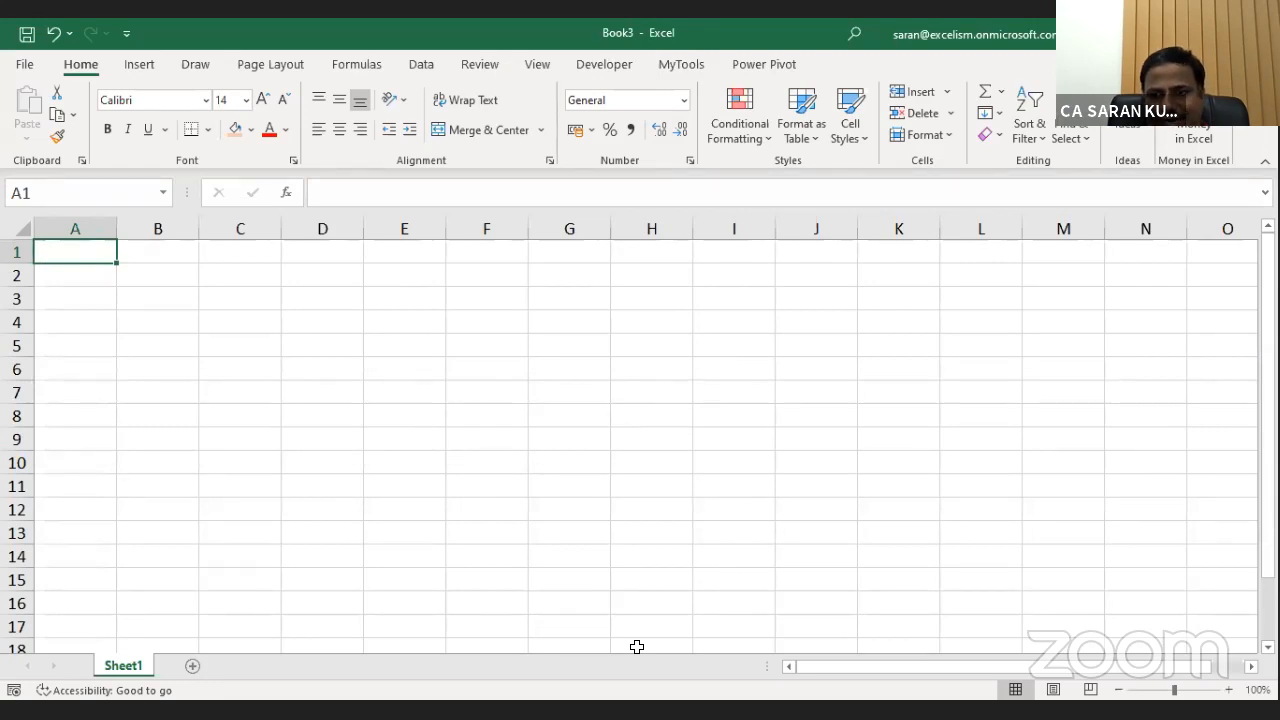
Switch to the Day 1 folder in File Explorer and show files as extra large icons.
key(alt+Tab)
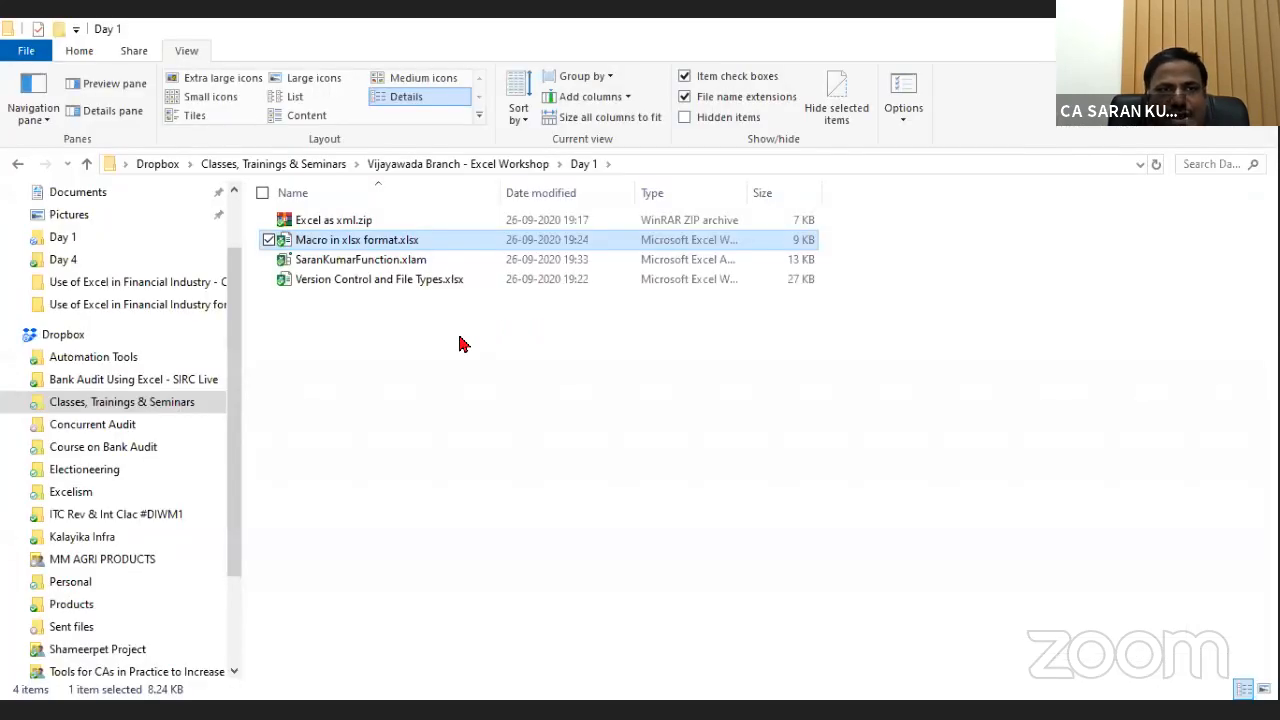
click(463, 344)
click(390, 261)
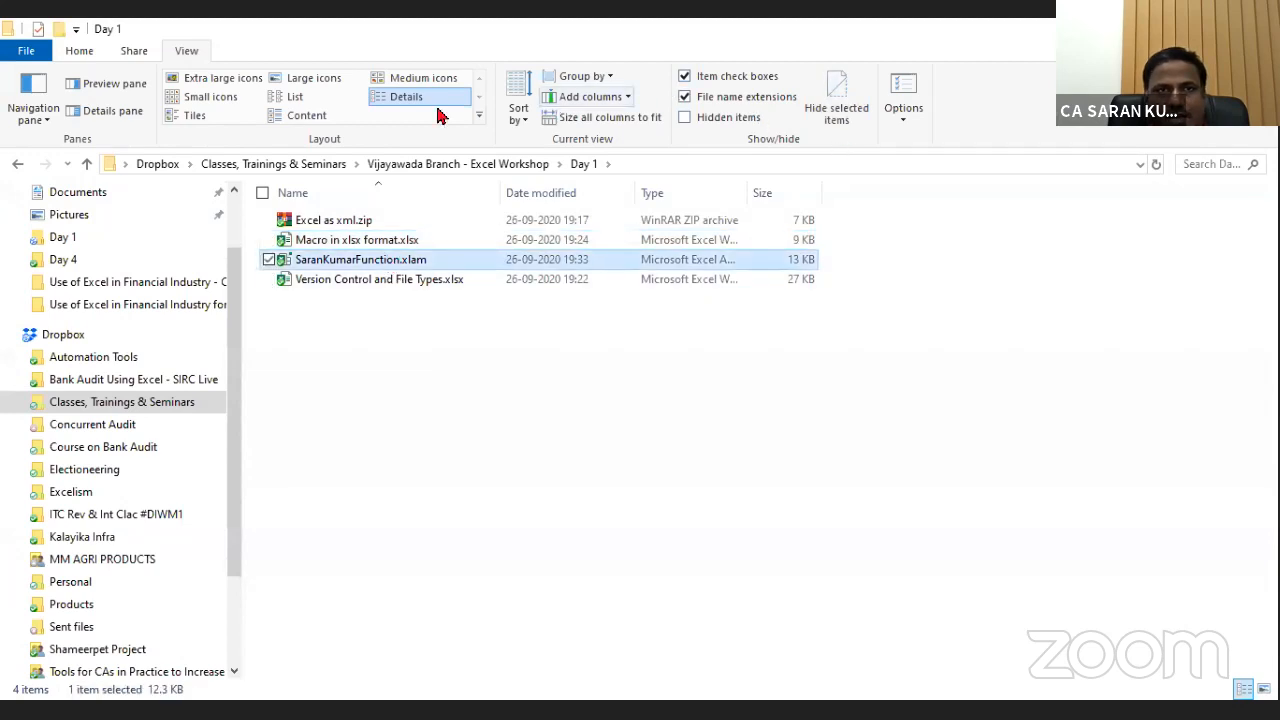
click(310, 79)
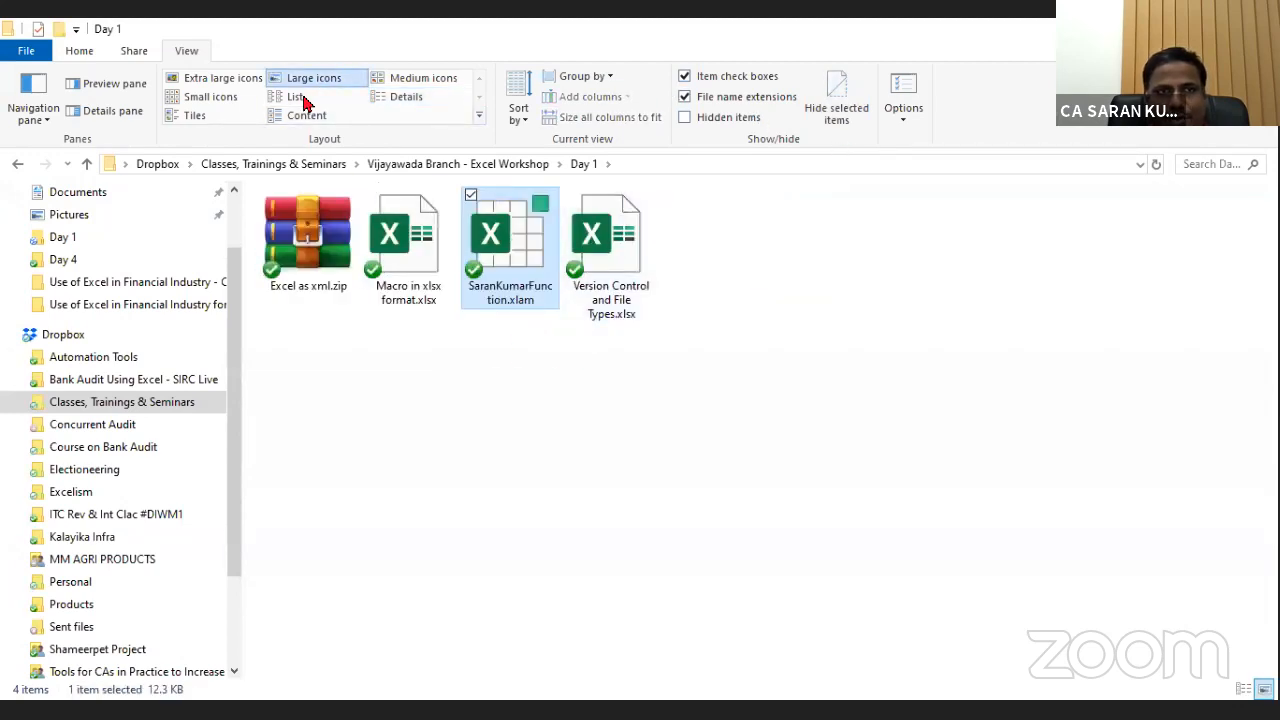
click(245, 80)
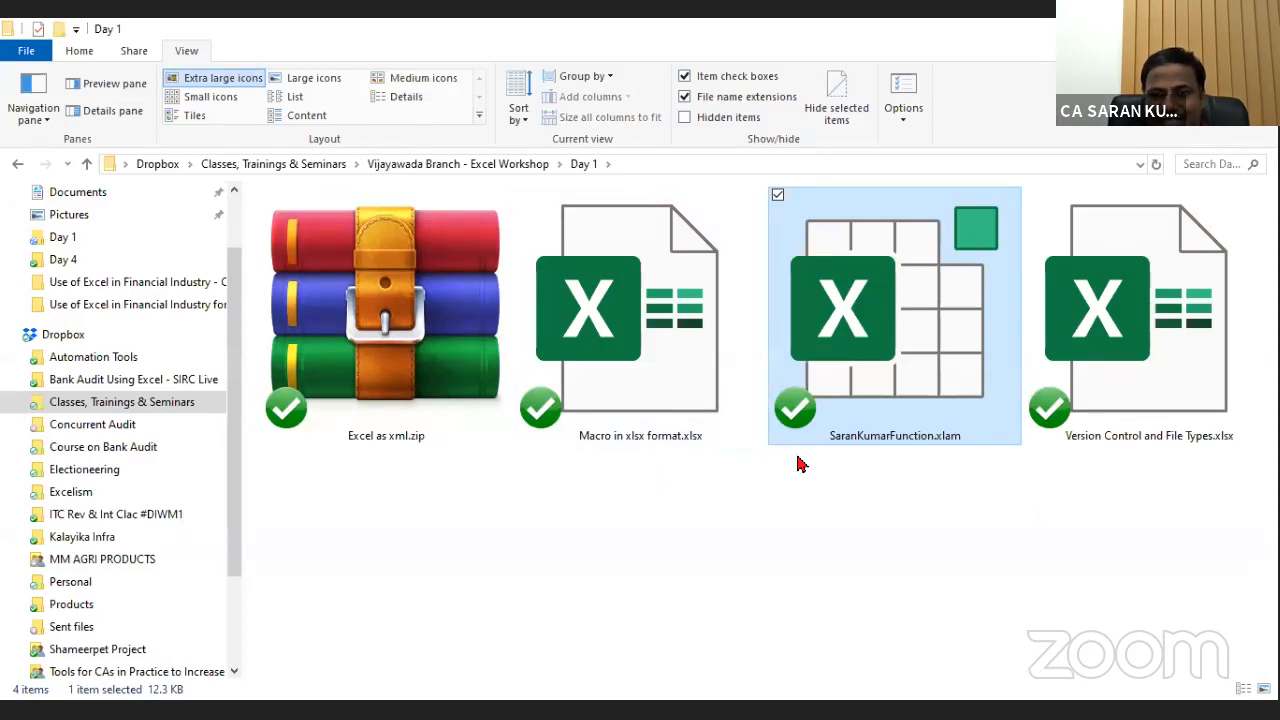
Open the SaranKumarFunction.xlam add-in file from the Day 1 folder.
click(690, 342)
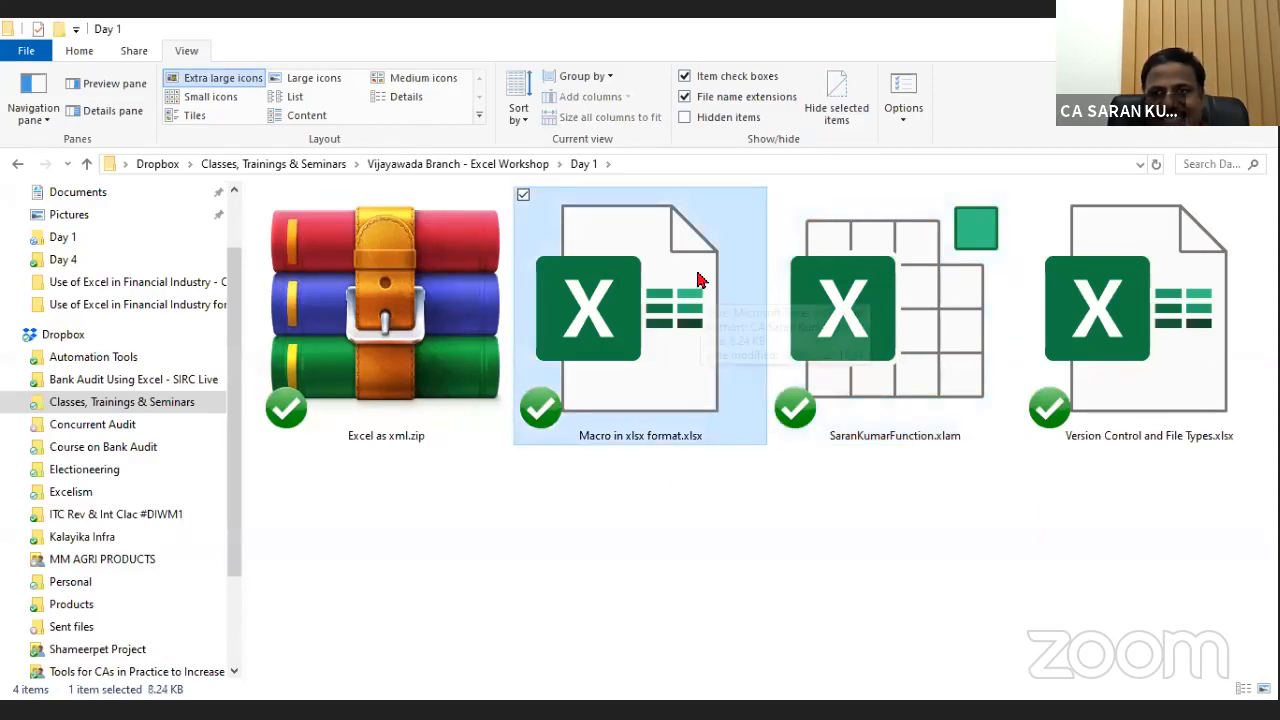
click(1202, 348)
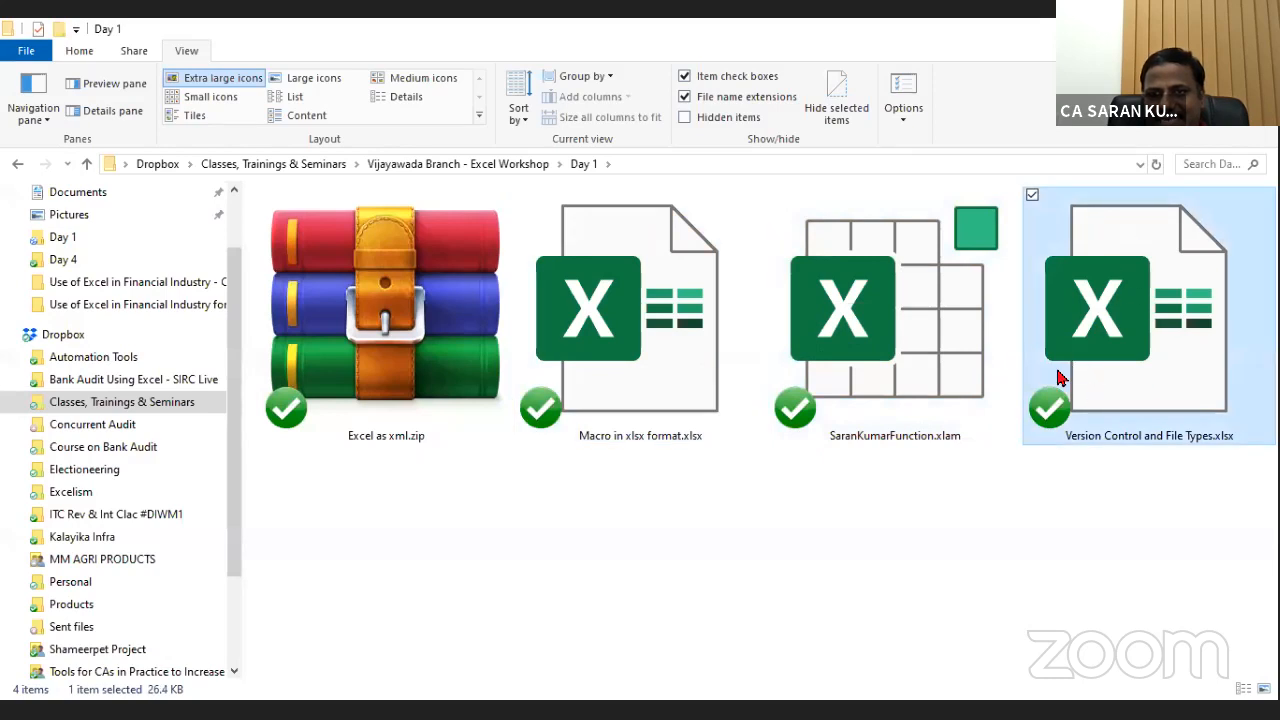
click(907, 354)
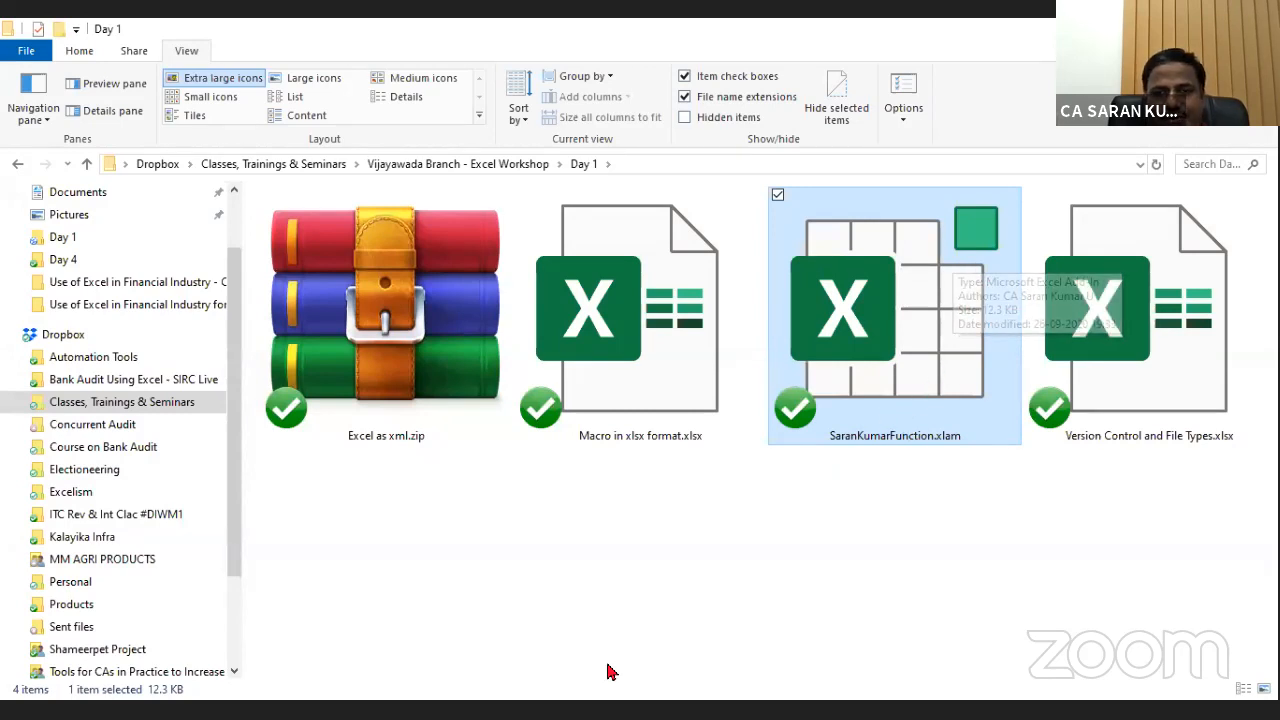
mouse_move(866, 312)
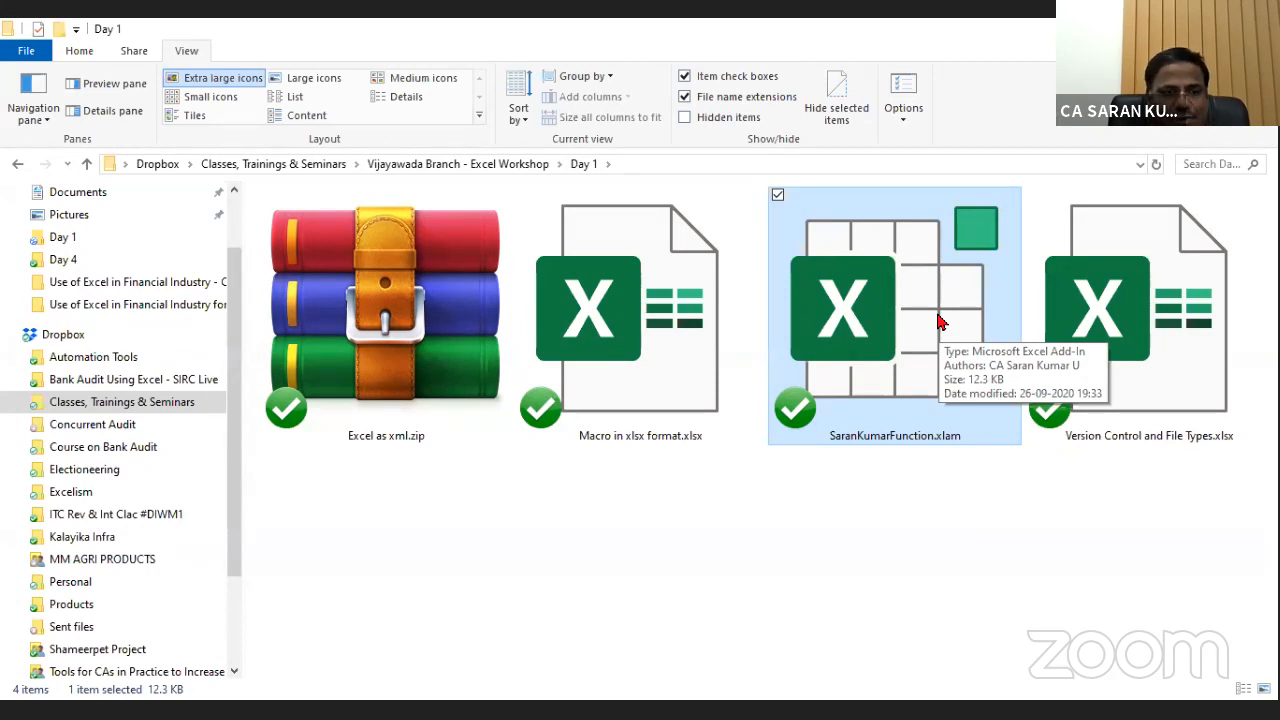
double_click(940, 322)
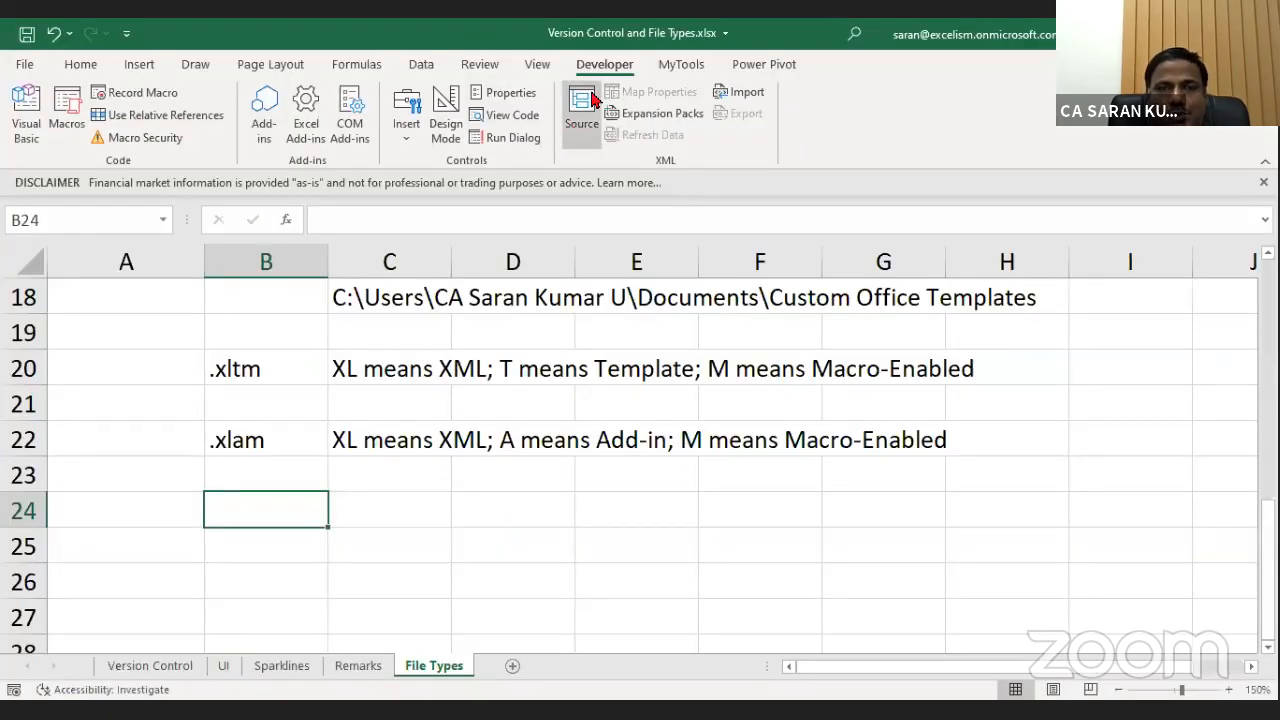
Browse Excel Add-ins to Day 1, add SaranKumarFunction.xlam, and keep Sarankumarfunction ticked.
click(264, 128)
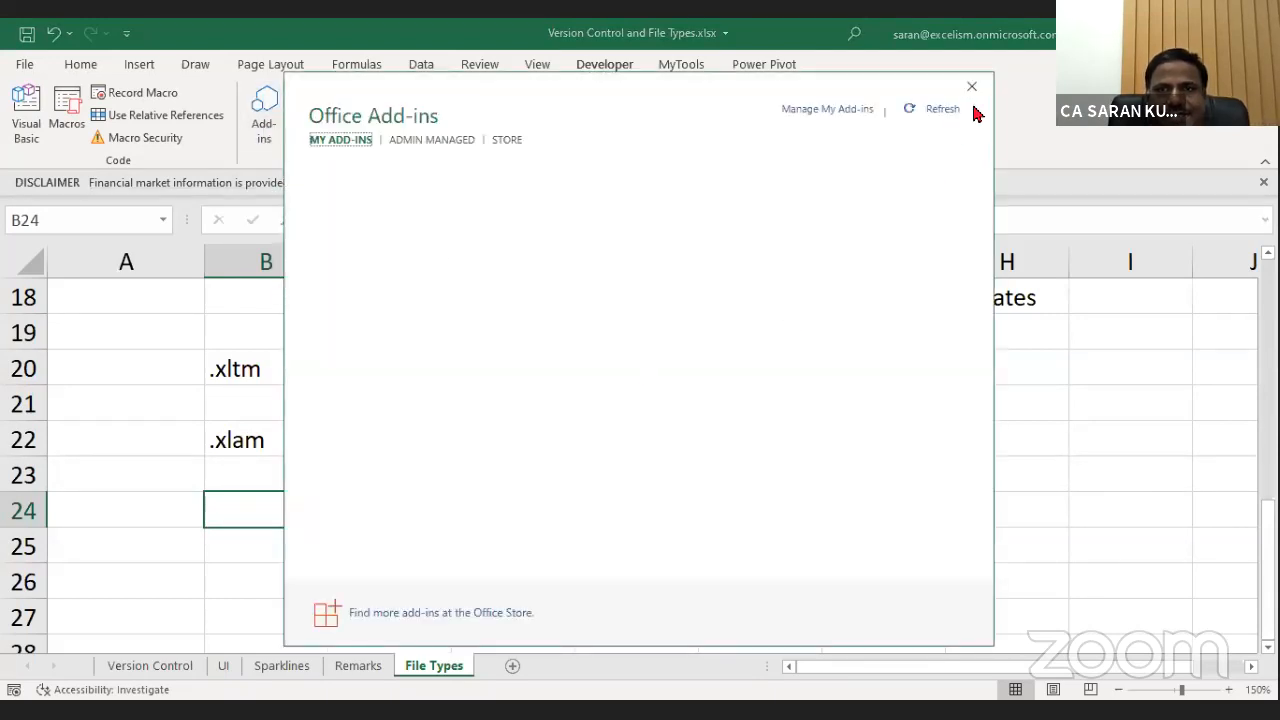
click(974, 98)
click(305, 125)
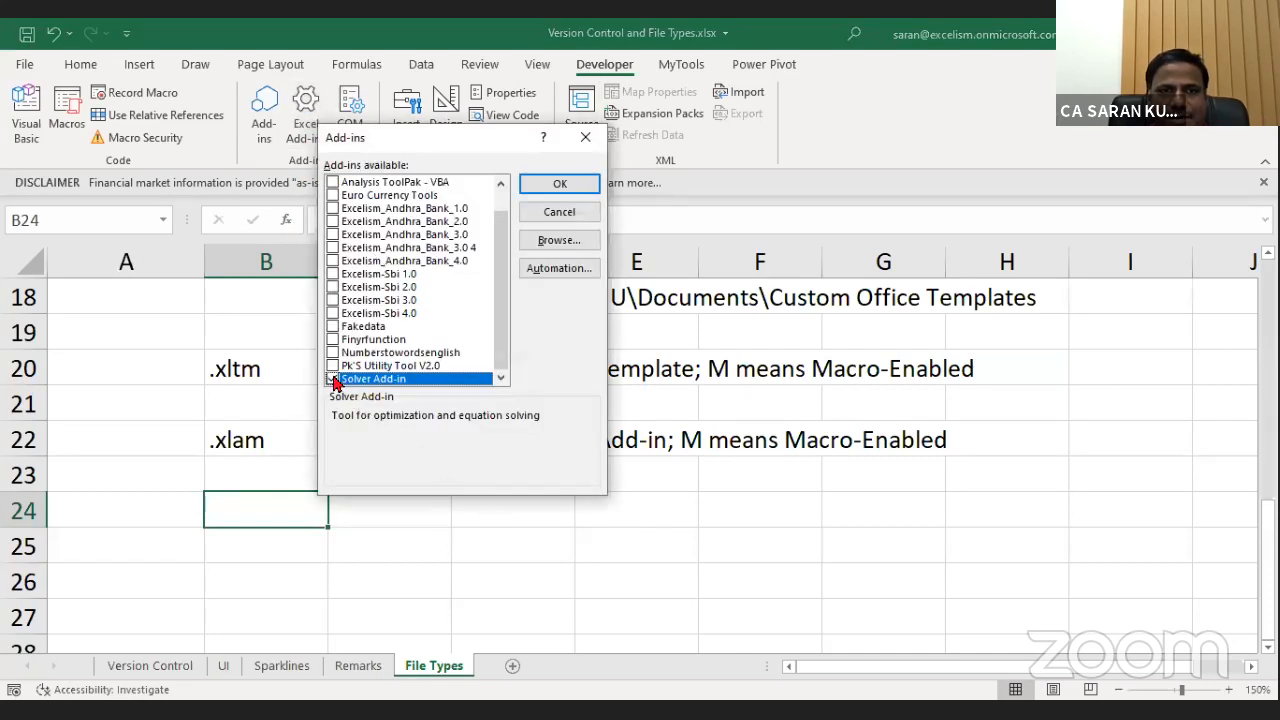
click(577, 240)
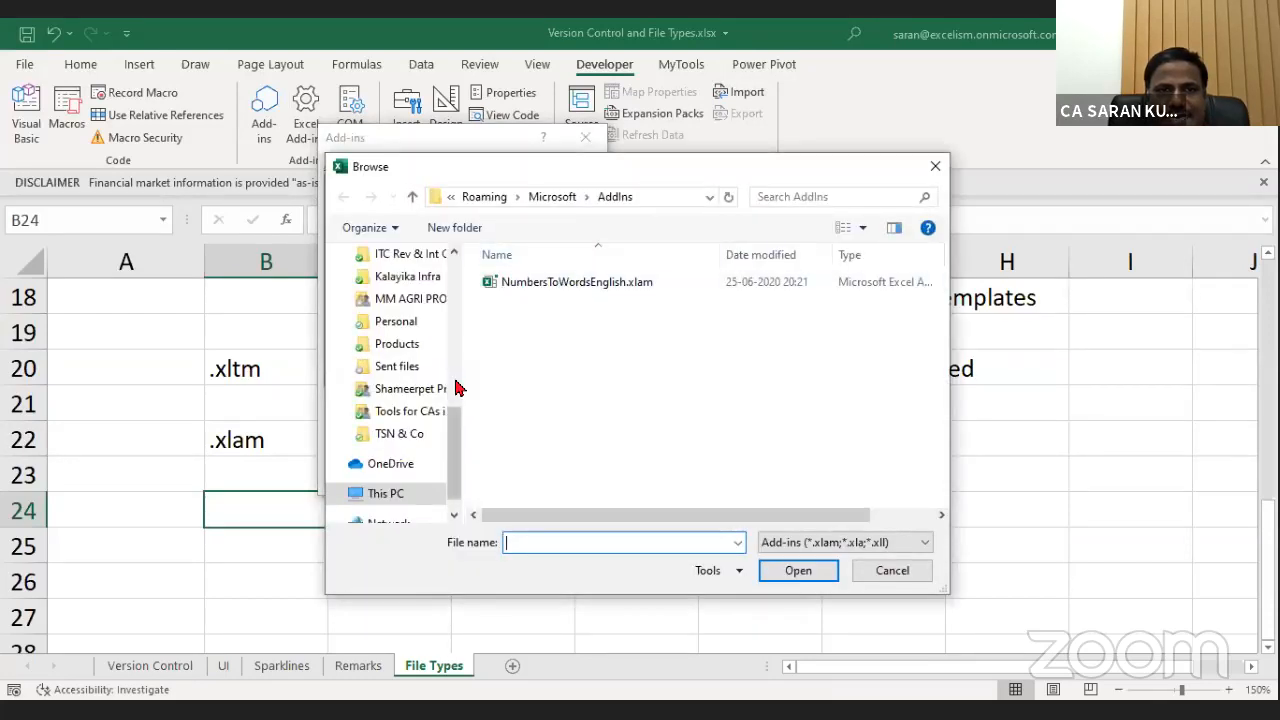
scroll(455, 388, up, 4)
scroll(463, 334, up, 3)
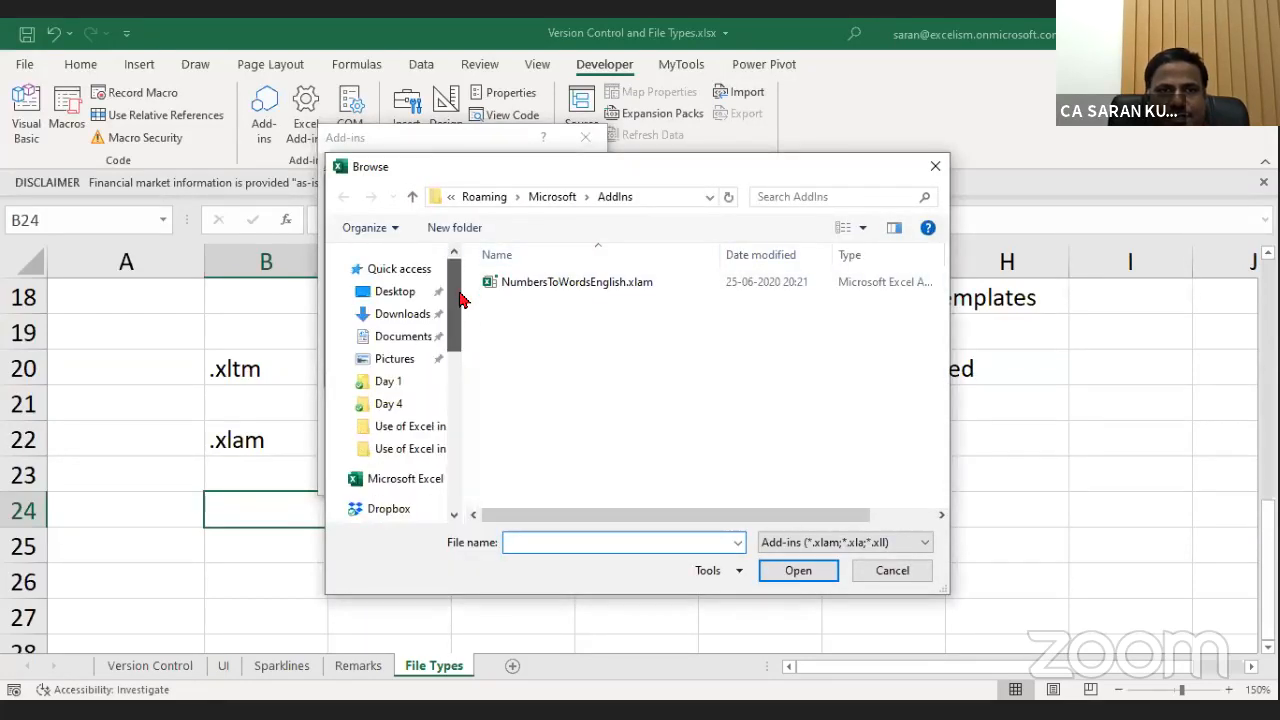
click(395, 385)
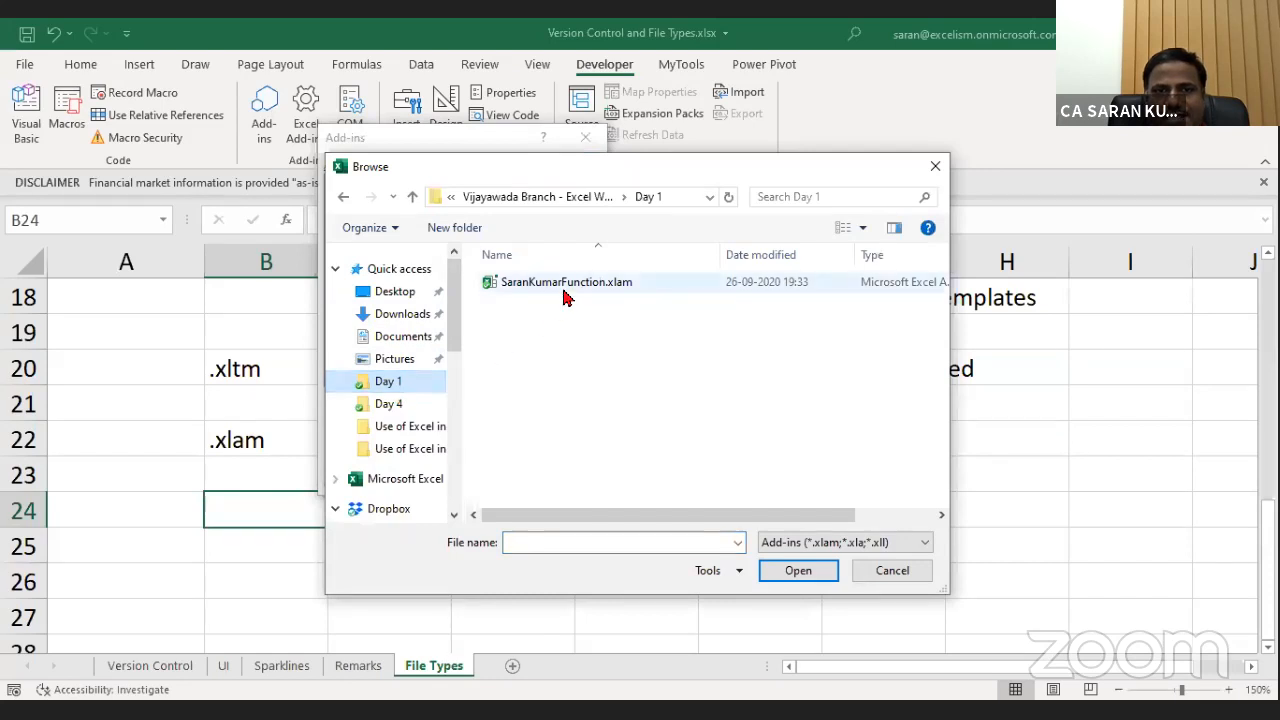
click(568, 287)
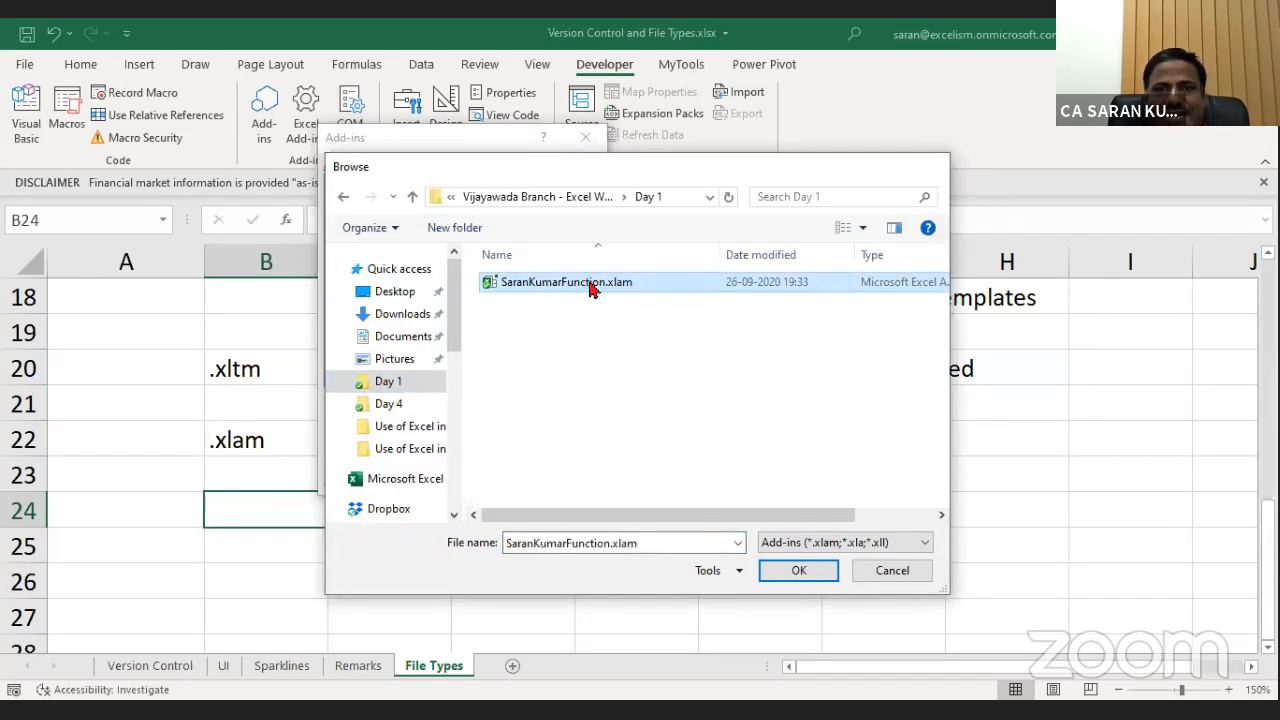
key(Return)
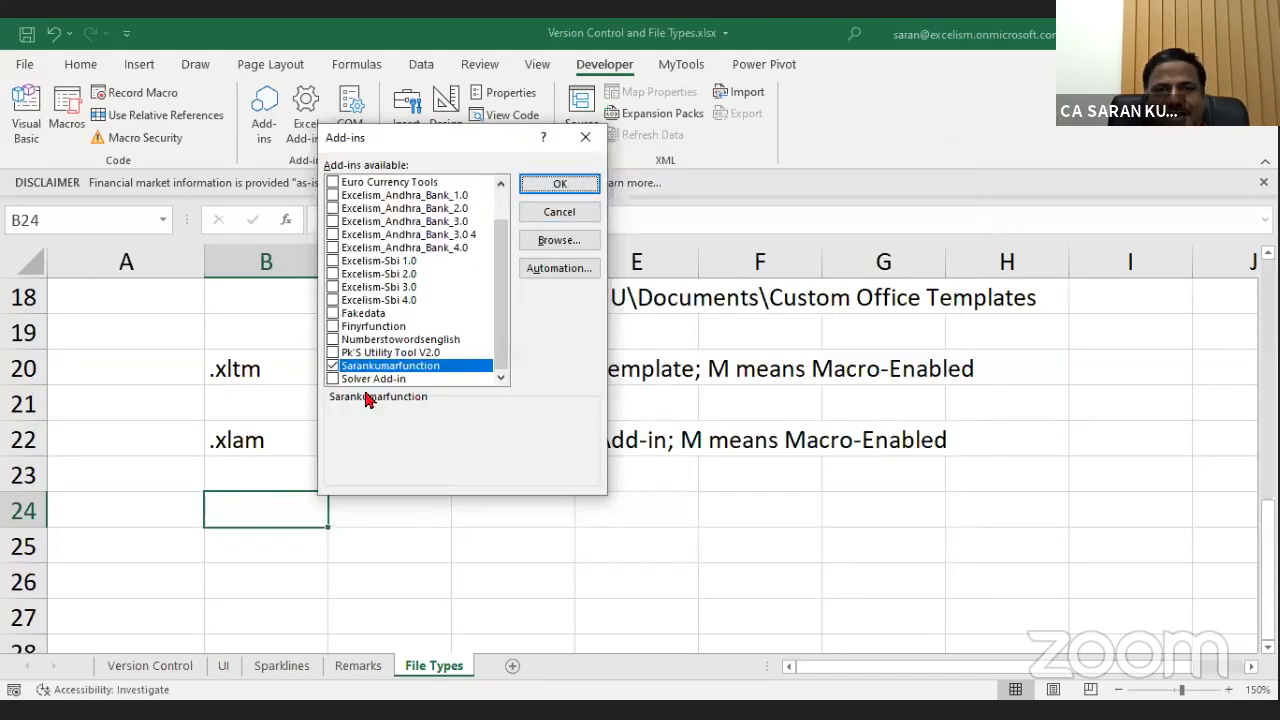
click(584, 187)
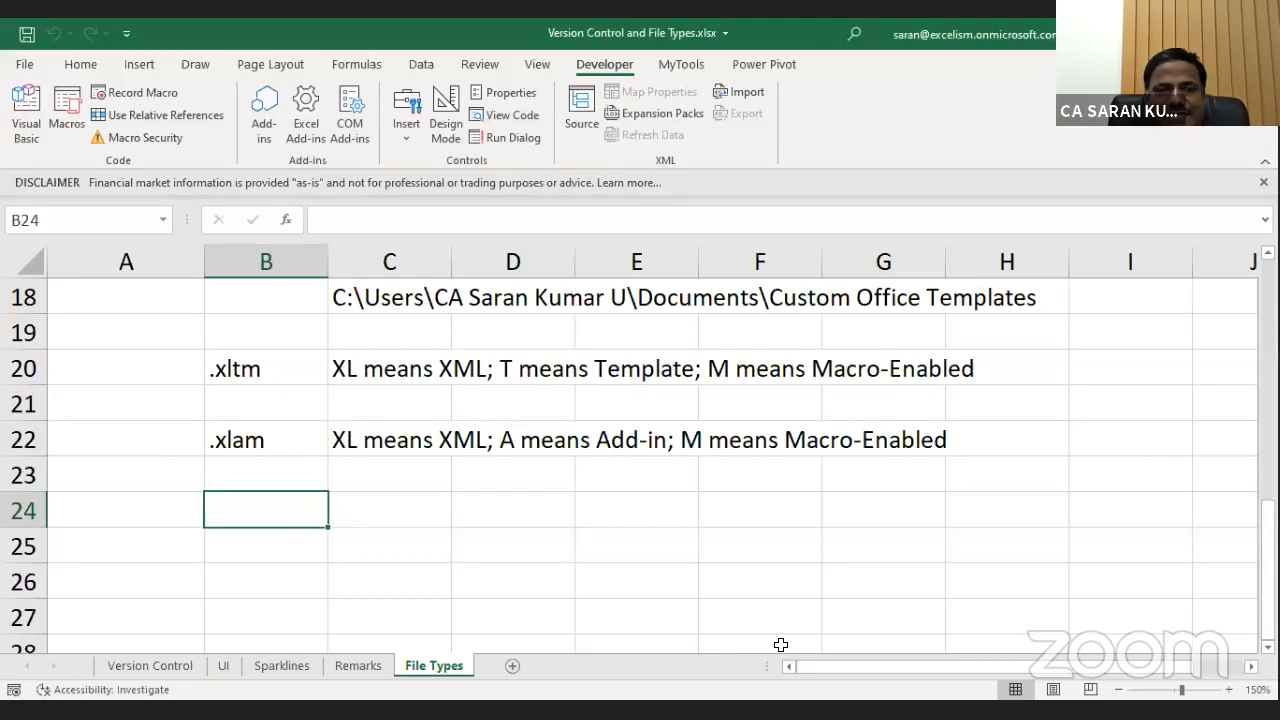
Try SUM and VLOOKUP formula autocomplete in B24, then clear the entry.
scroll(1075, 642, down, 2)
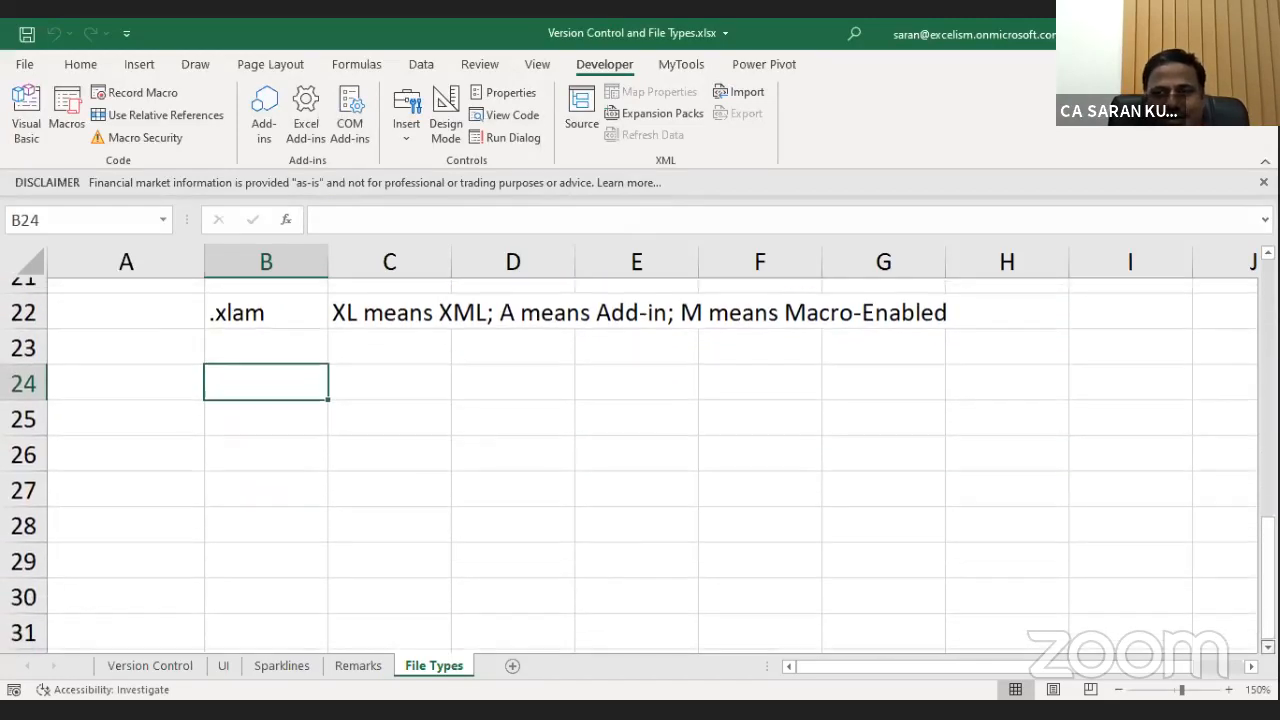
text(=s)
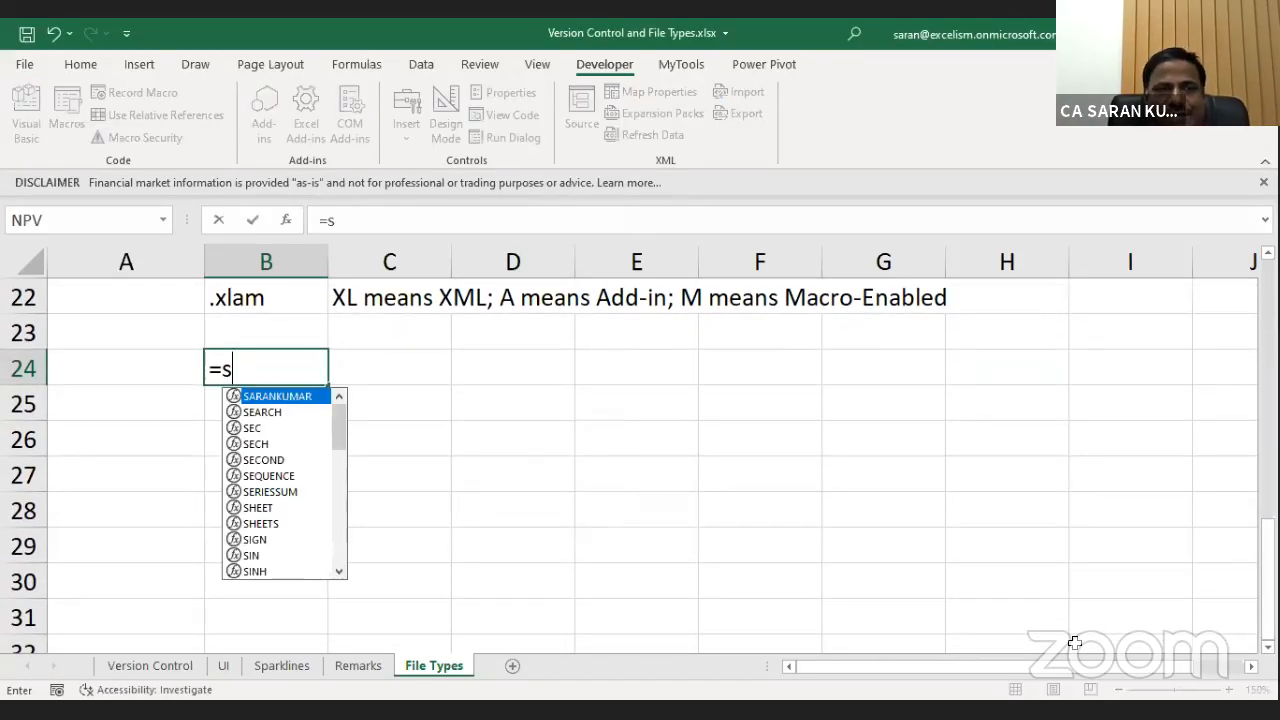
text(um)
key(Tab)
key(BackSpace)
key(BackSpace)
key(BackSpace)
key(BackSpace)
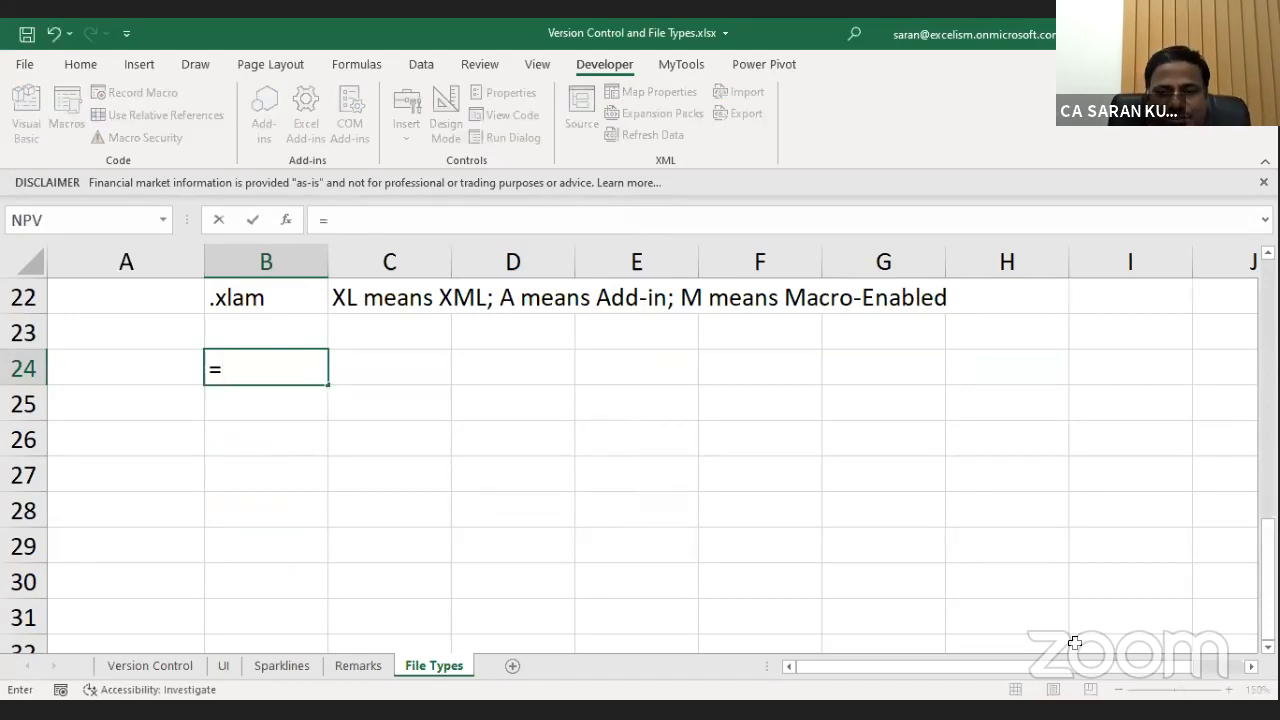
text(vl)
key(Tab)
key(Escape)
Enter =SARANKUMAR() in B24 via autocomplete and reopen it for editing.
text(=s)
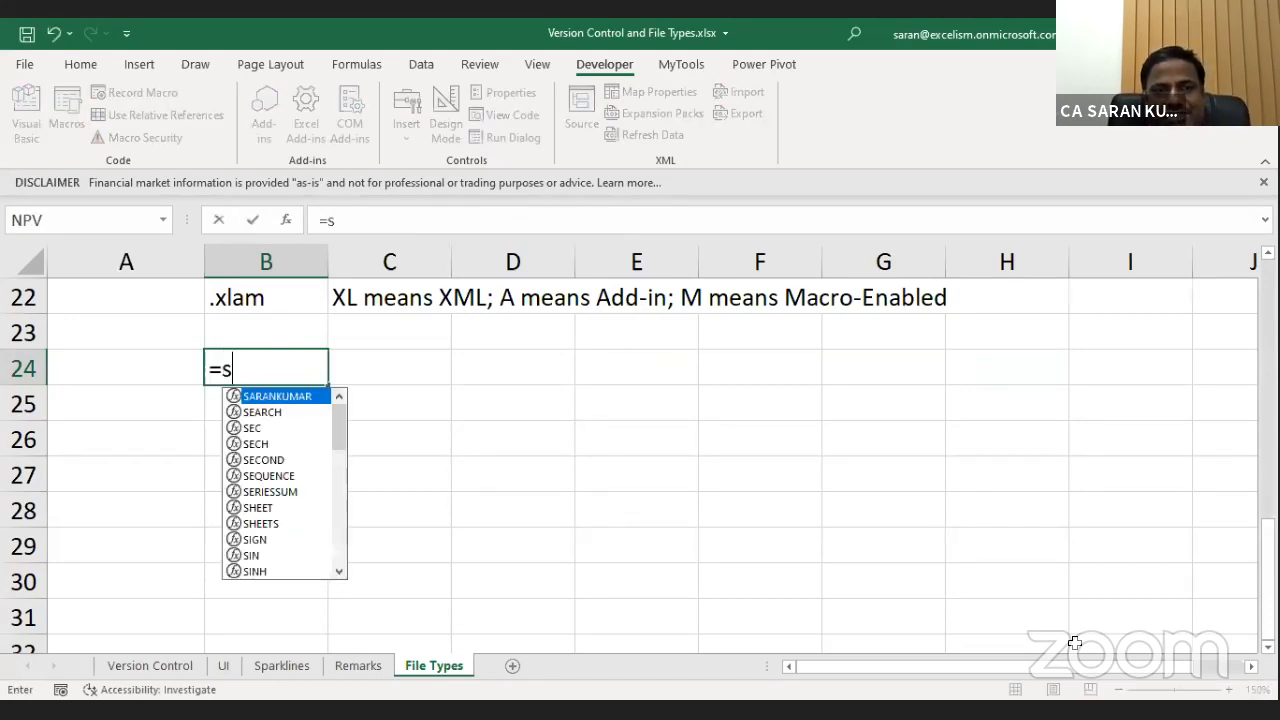
text(ara)
key(Tab)
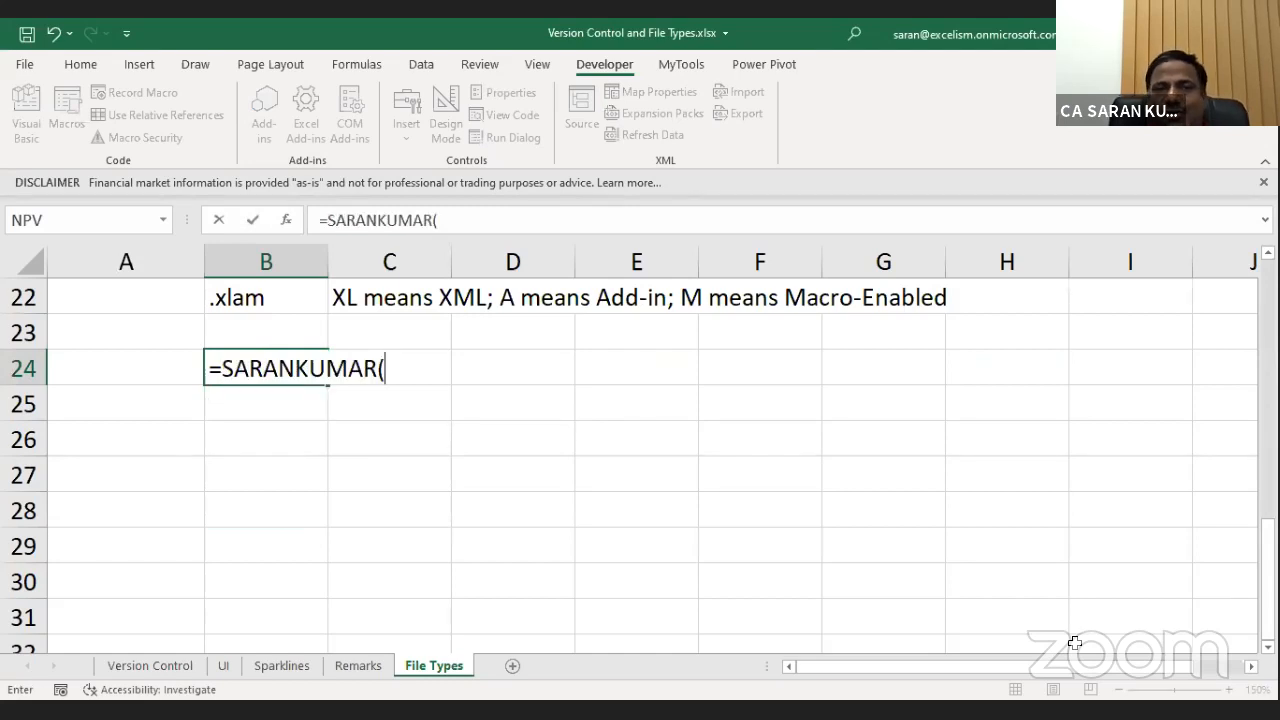
key(BackSpace)
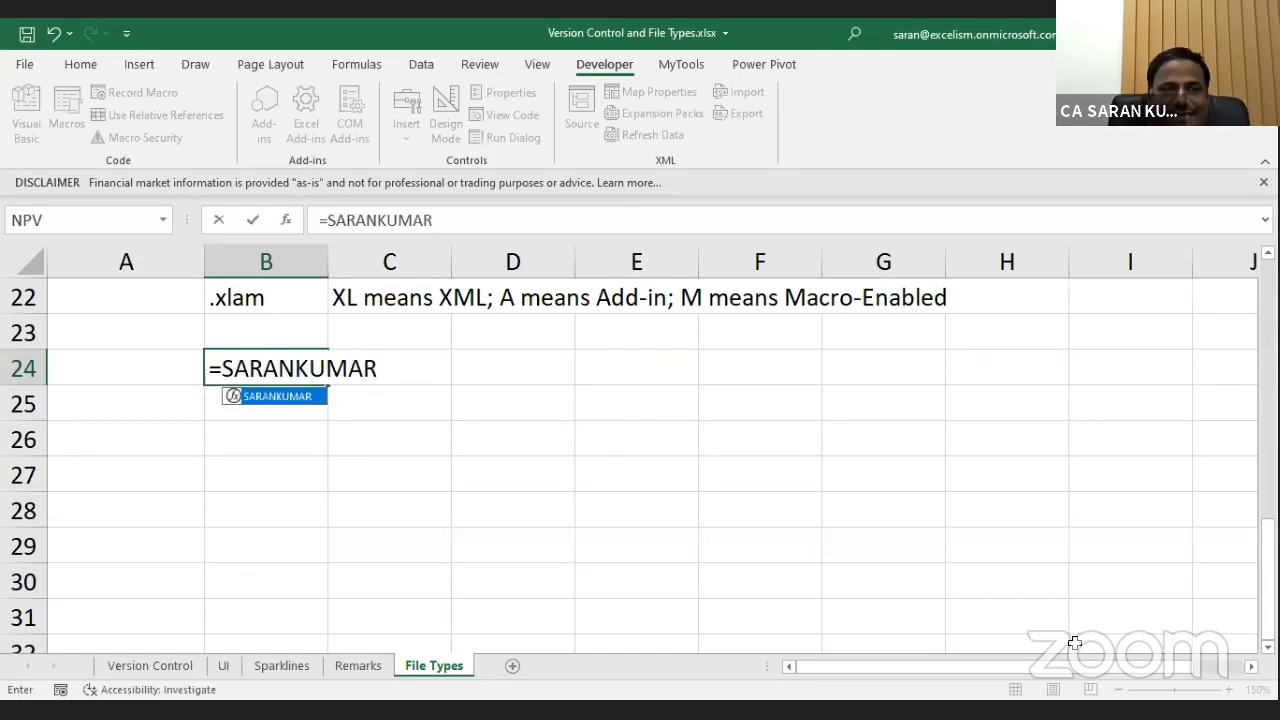
double_click(277, 397)
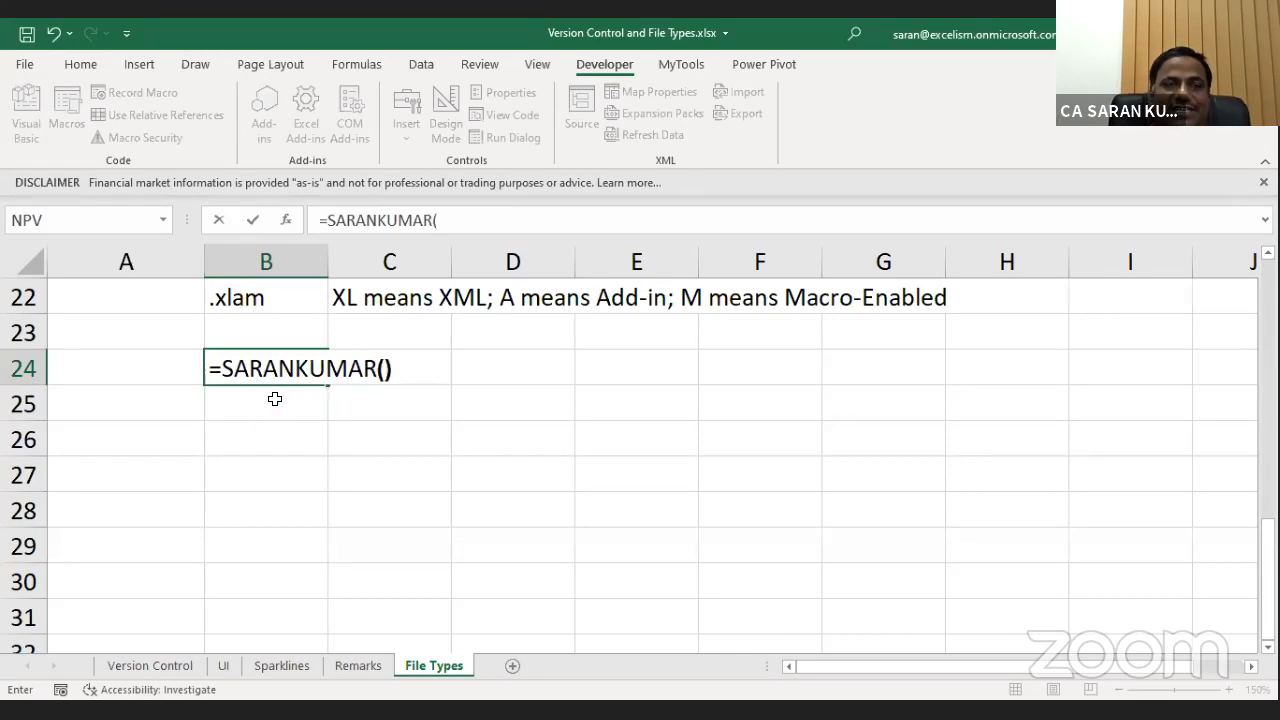
text())
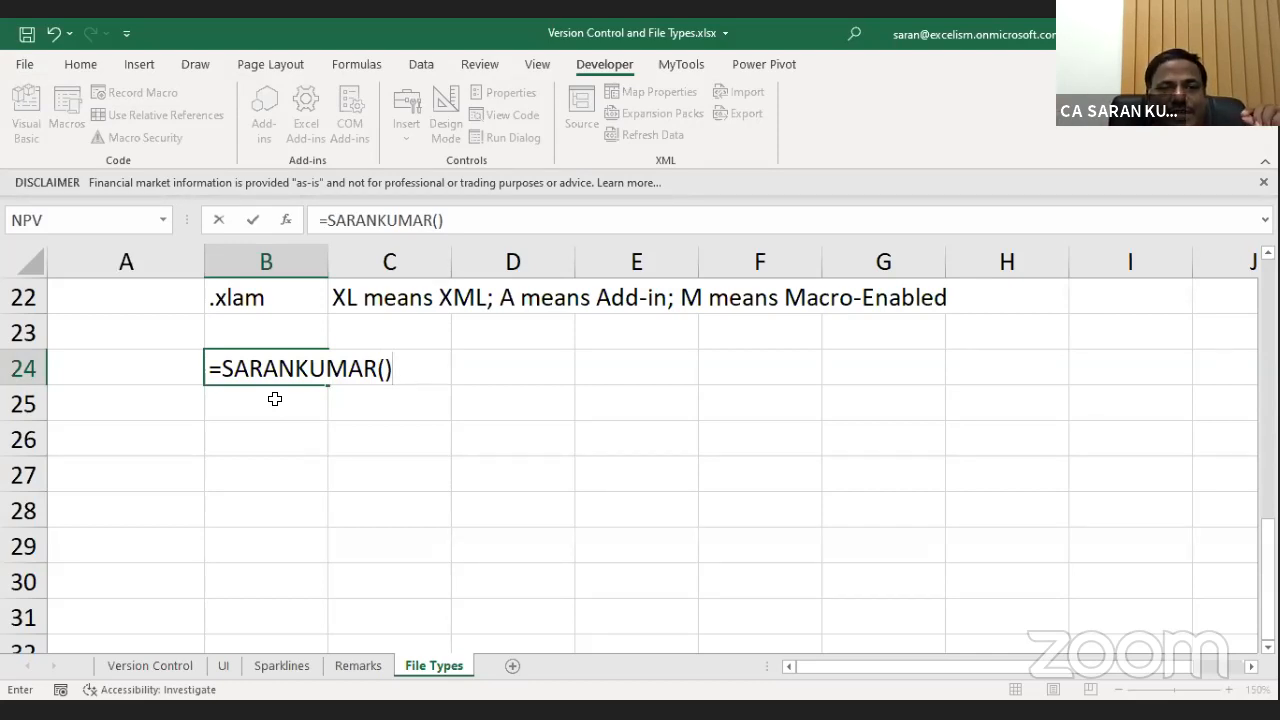
key(Return)
key(Up)
key(F2)
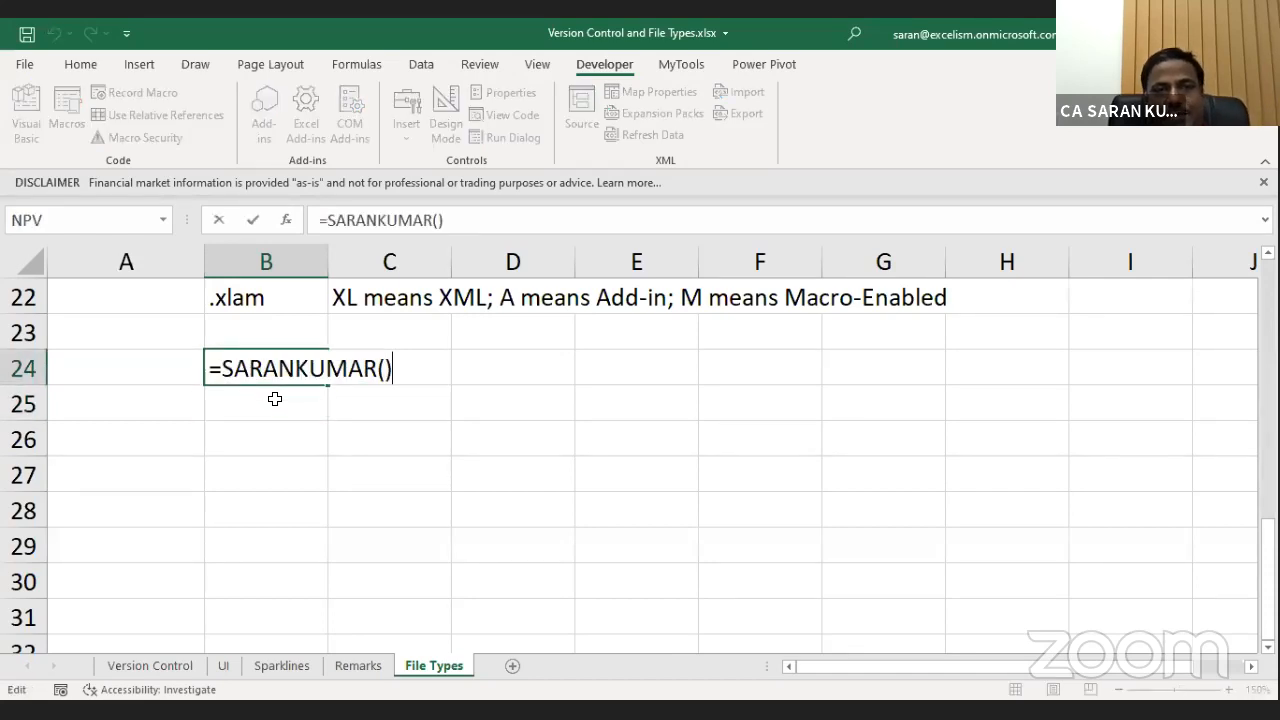
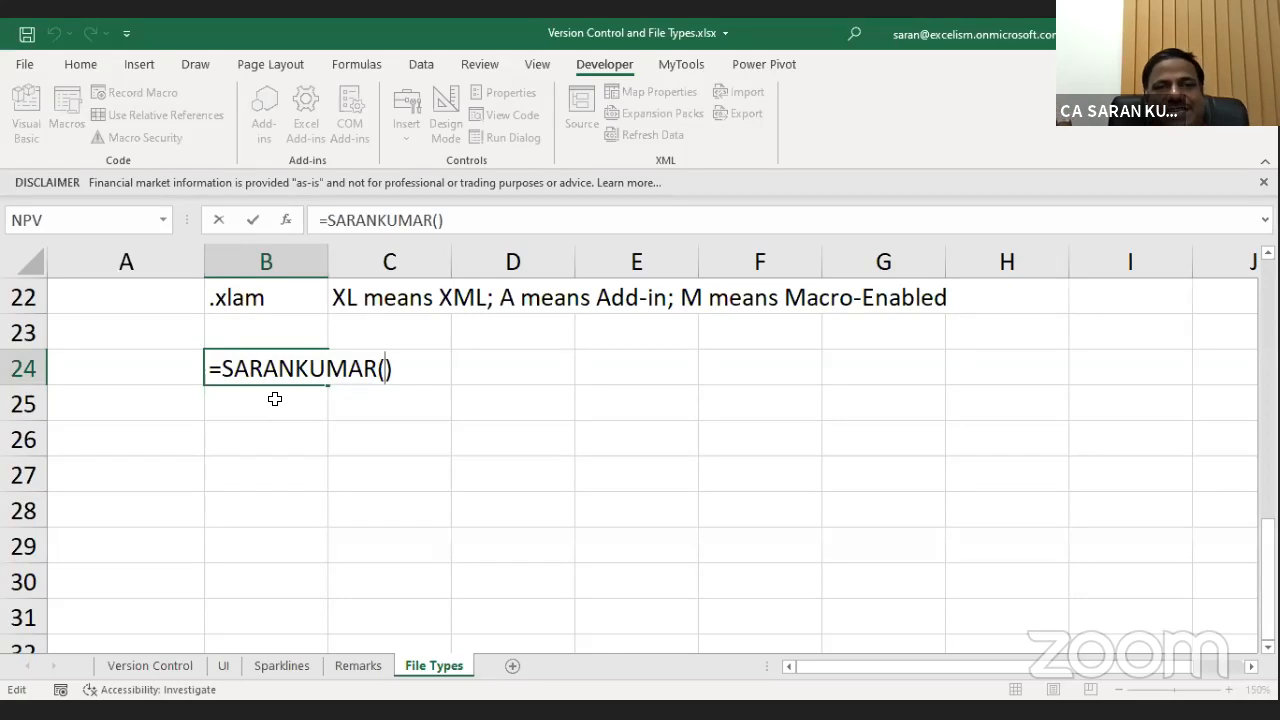
Discard the unfinished SARANKUMAR formula in B24 and look through the Office and Excel add-ins without changes.
key(Escape)
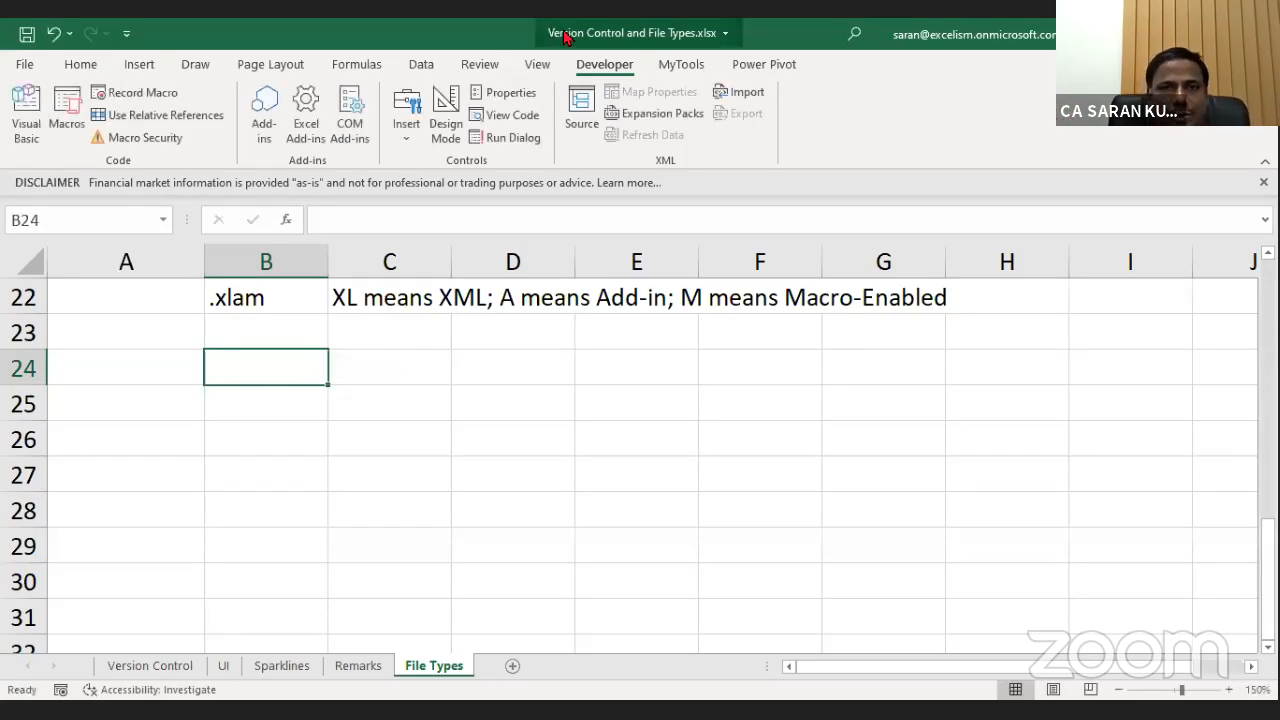
click(281, 145)
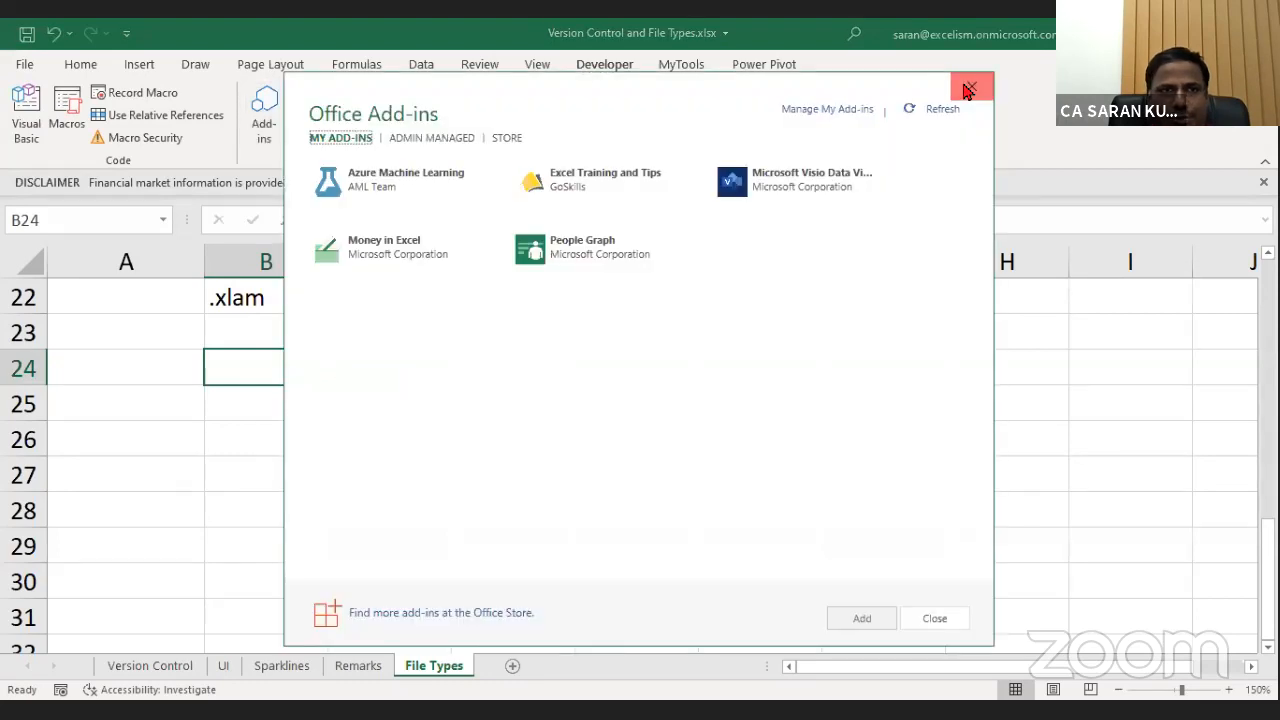
click(969, 90)
click(310, 120)
click(336, 367)
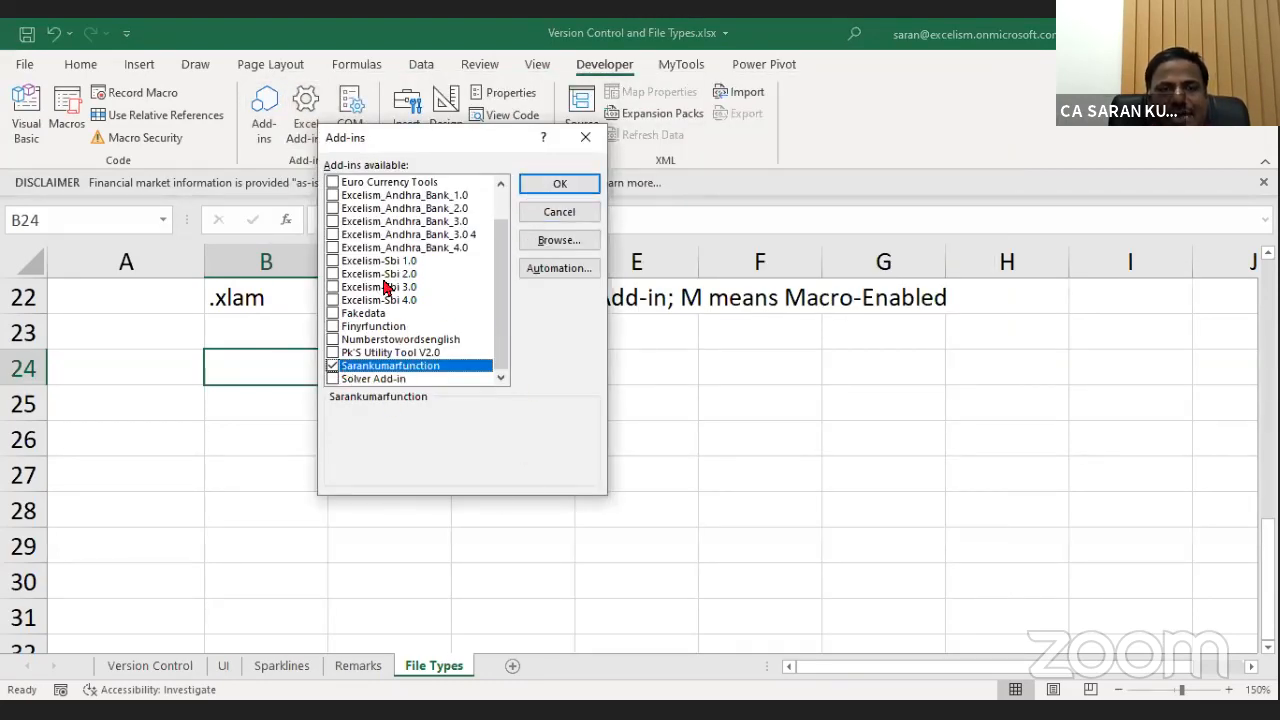
click(585, 144)
Load the Excelism_Andhra_Bank_4.0 add-in and view its new Excelism For CA tab.
key(ctrl+Up)
key(ctrl+Up)
key(ctrl+Down)
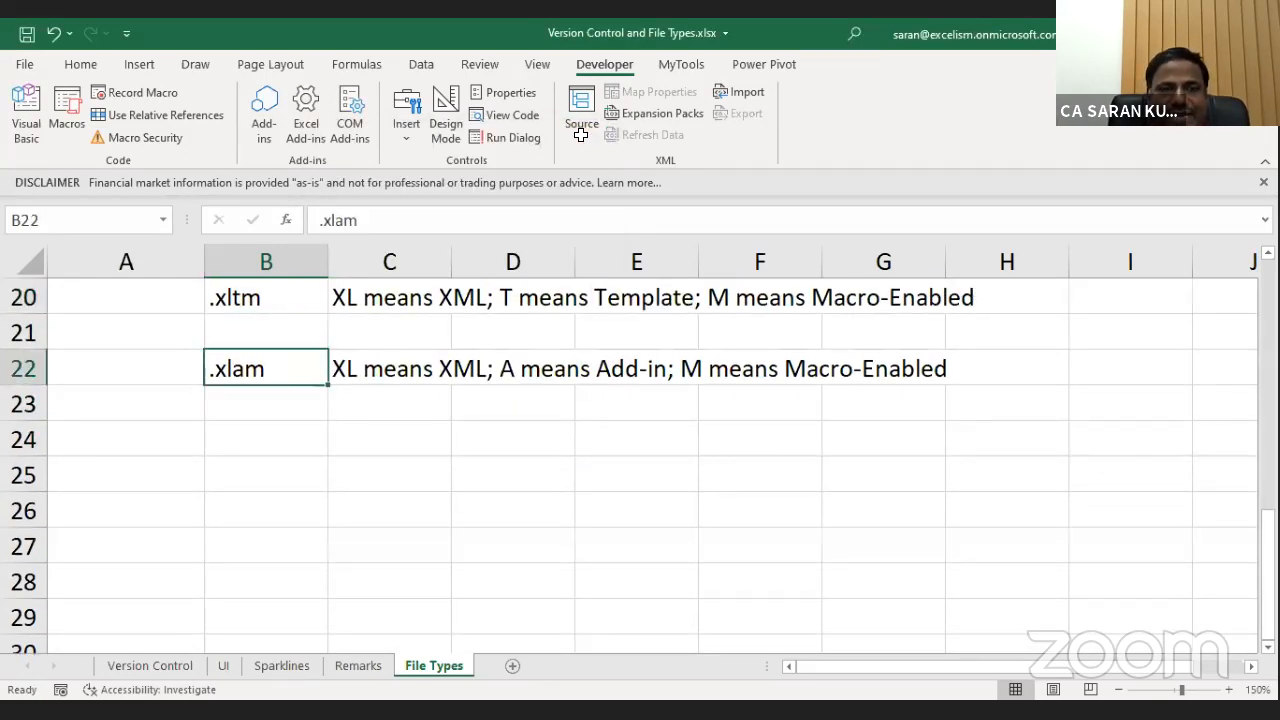
key(Down)
key(Down)
key(Right)
key(Up)
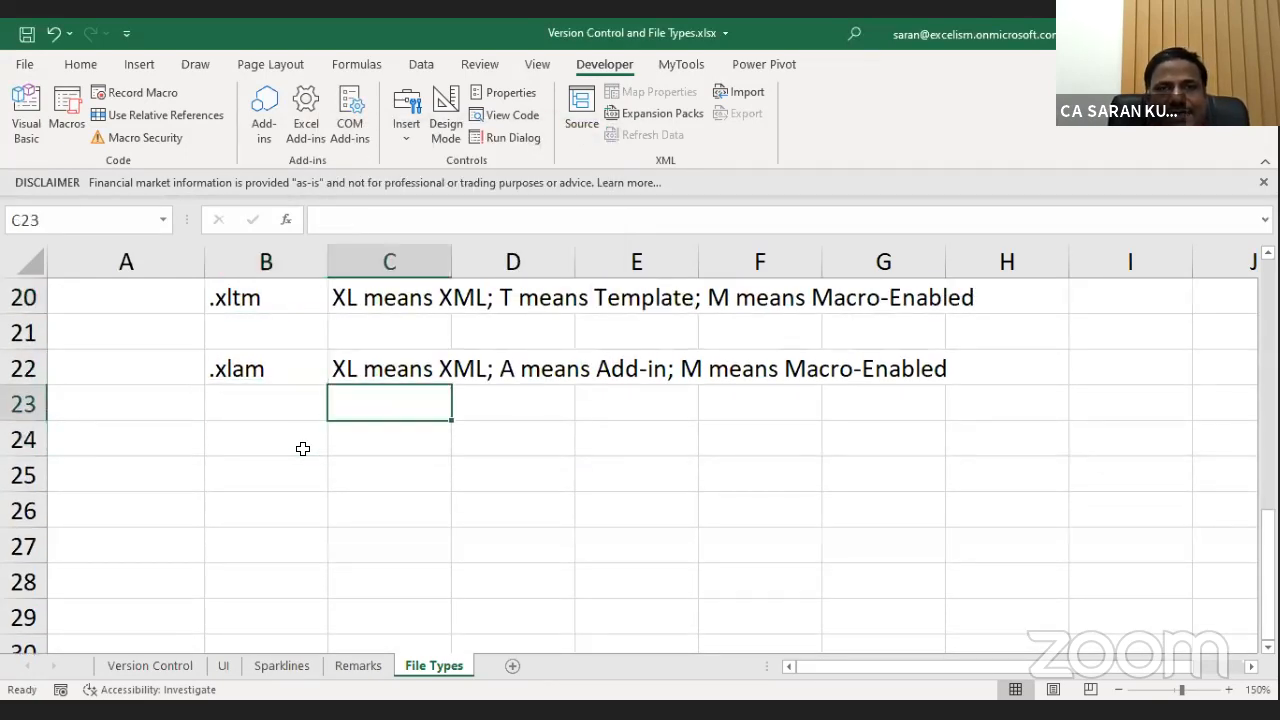
click(308, 110)
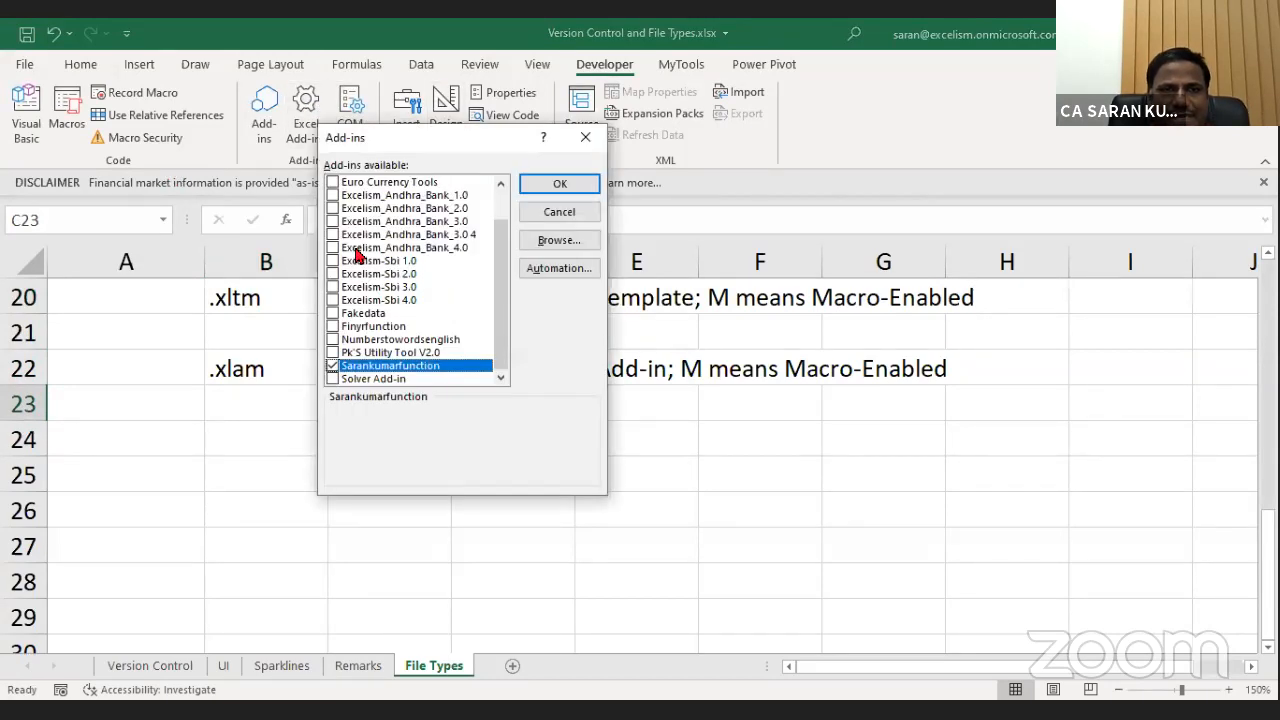
click(346, 250)
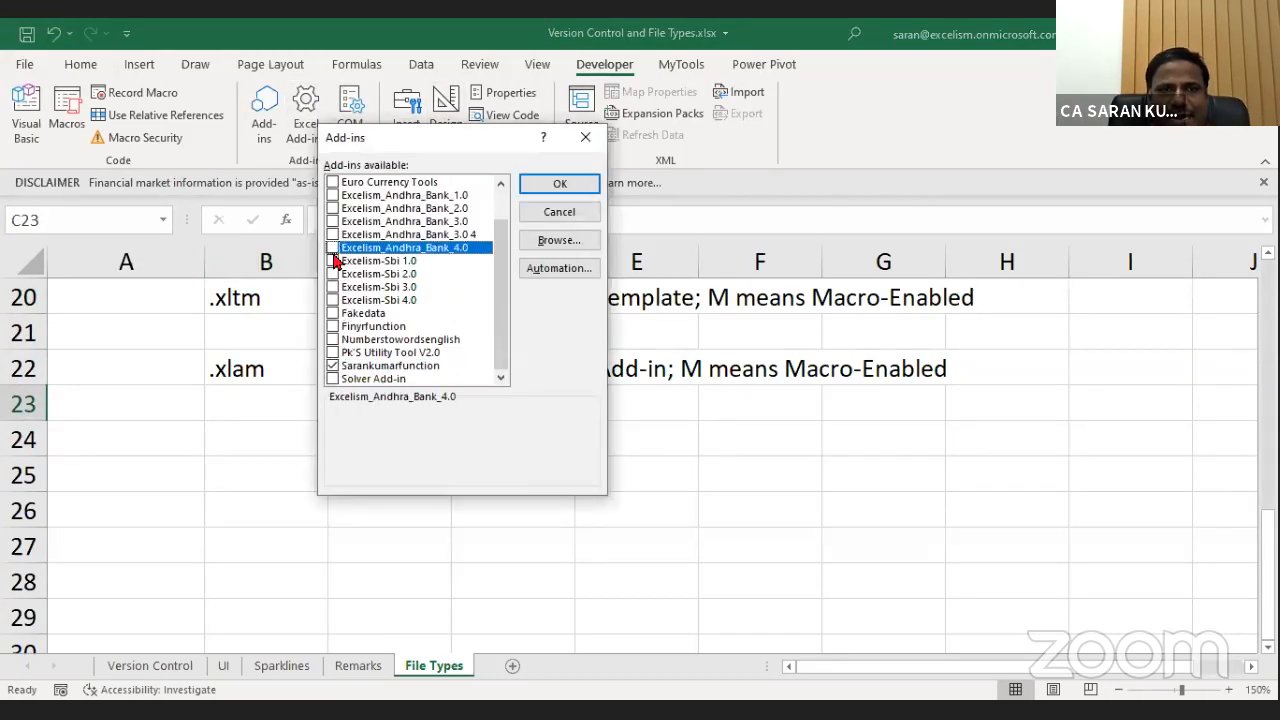
click(332, 247)
click(555, 190)
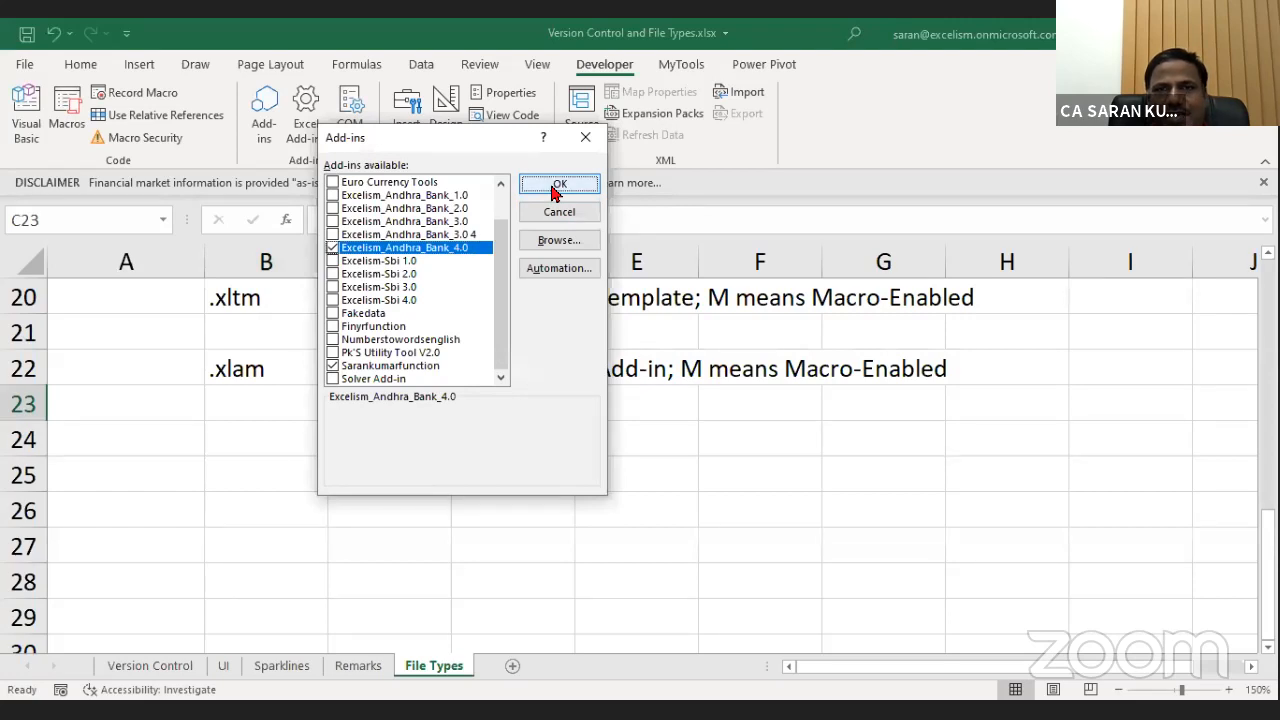
click(704, 66)
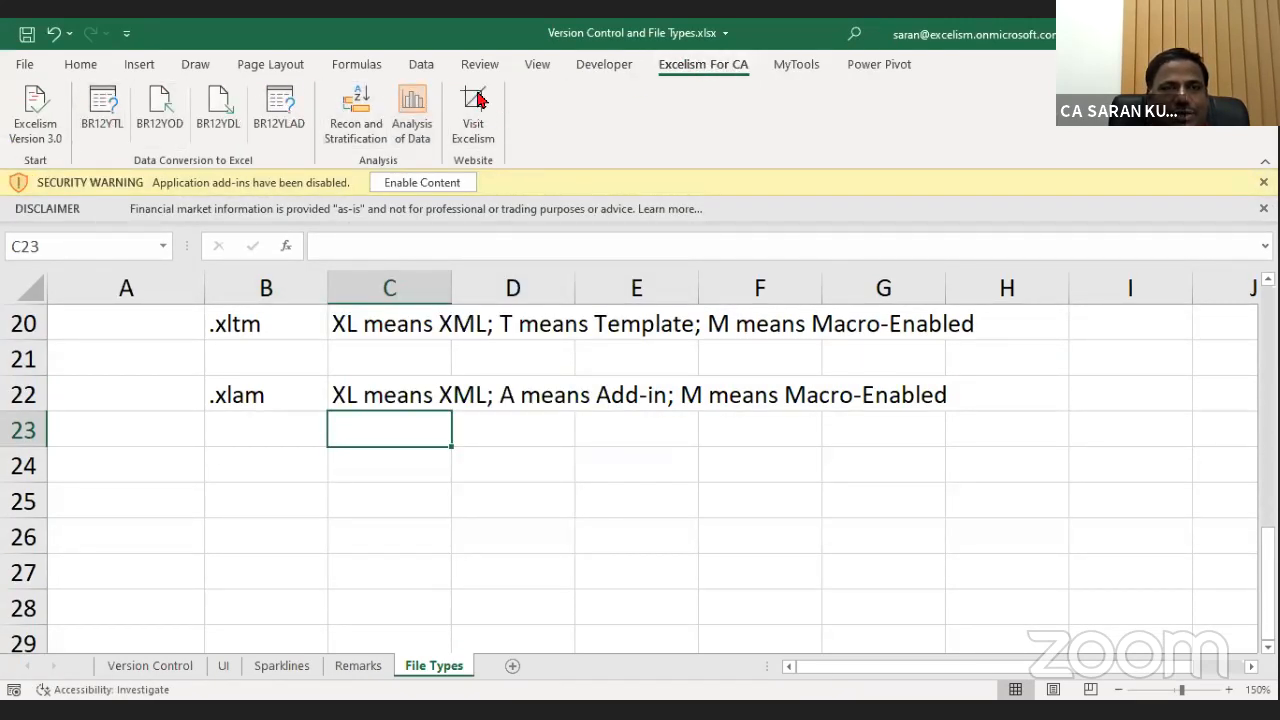
Enable the add-in's content and try its BR12YTL conversion, which reports the add-in has expired.
click(438, 183)
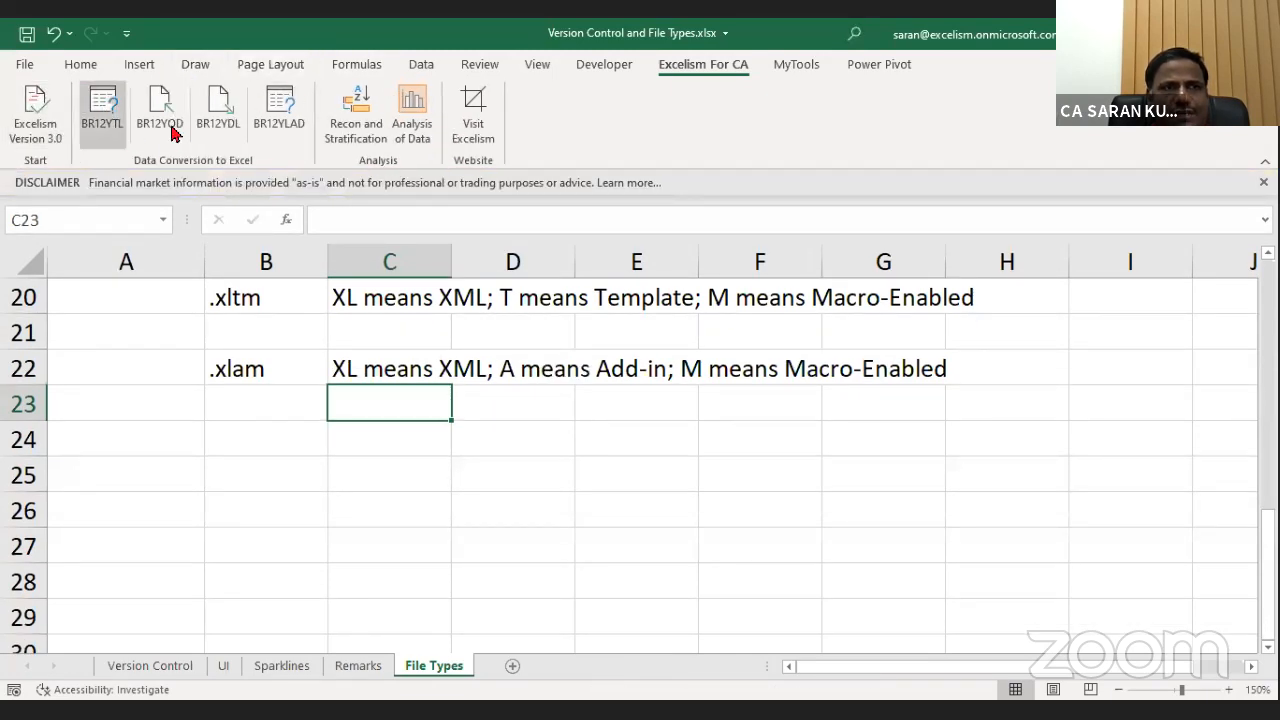
click(102, 108)
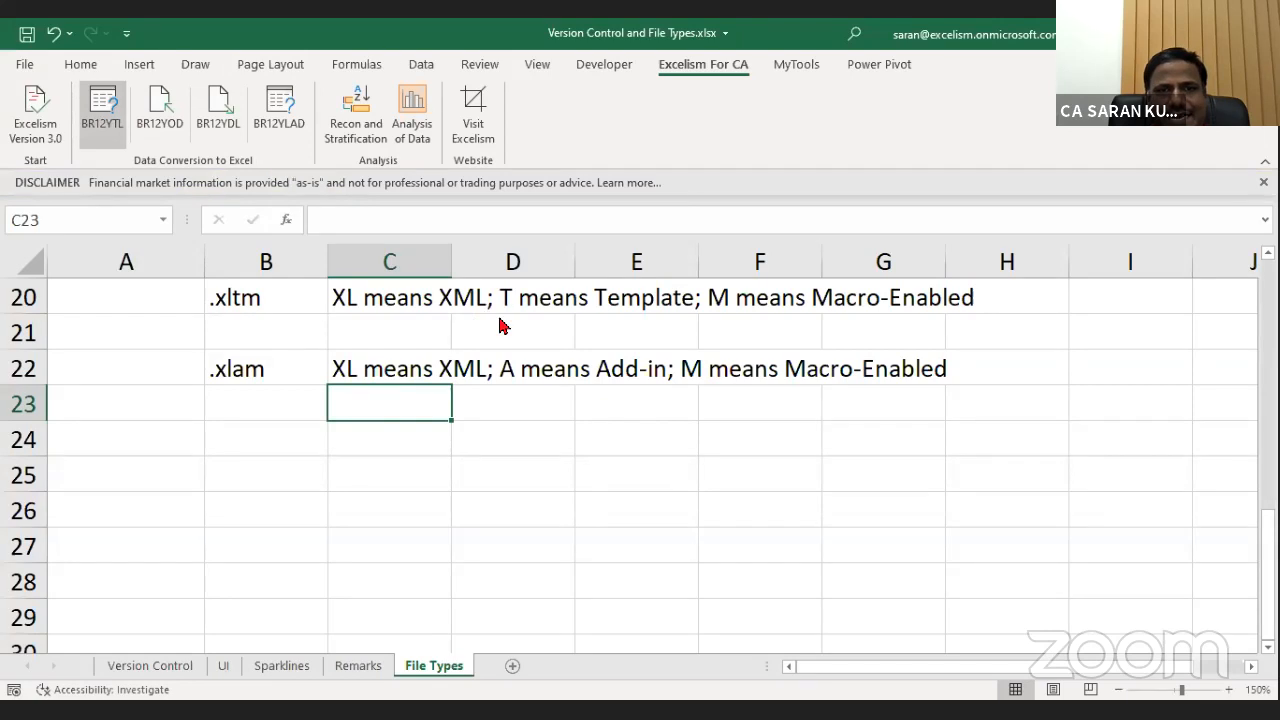
click(742, 439)
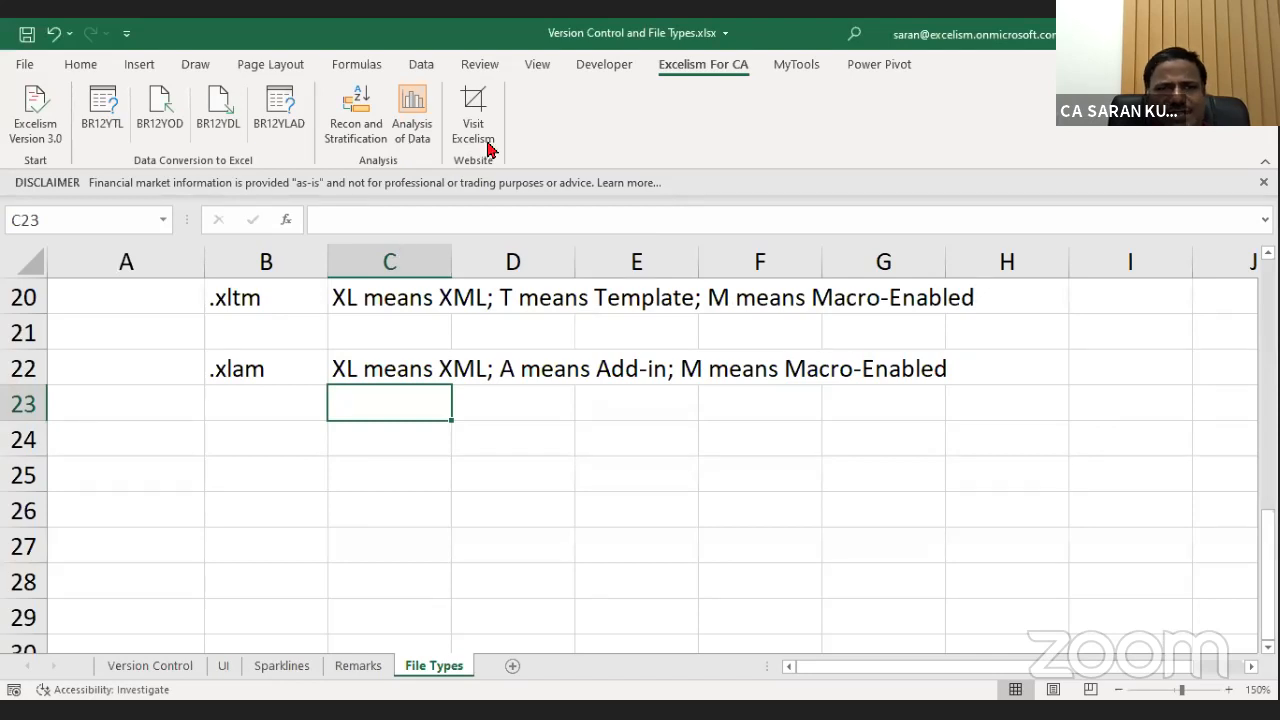
Unload Excelism_Andhra_Bank_4.0 in the Excel Add-ins manager.
click(604, 66)
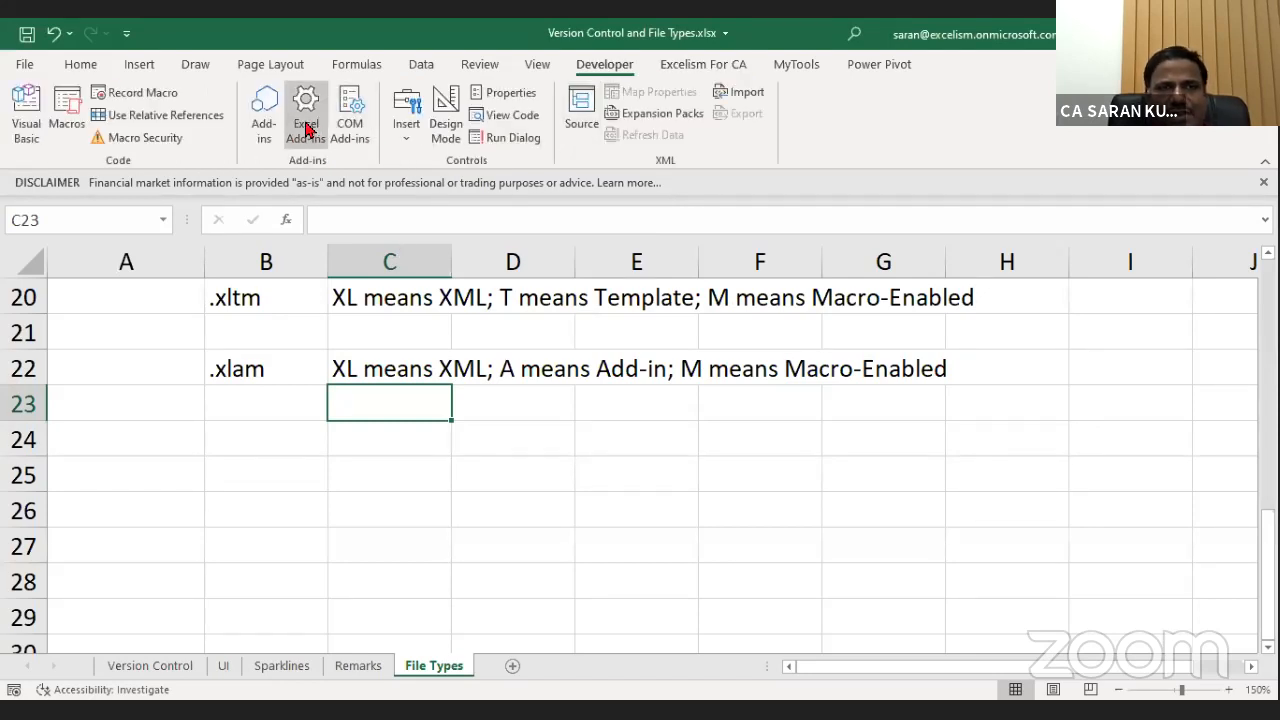
click(306, 128)
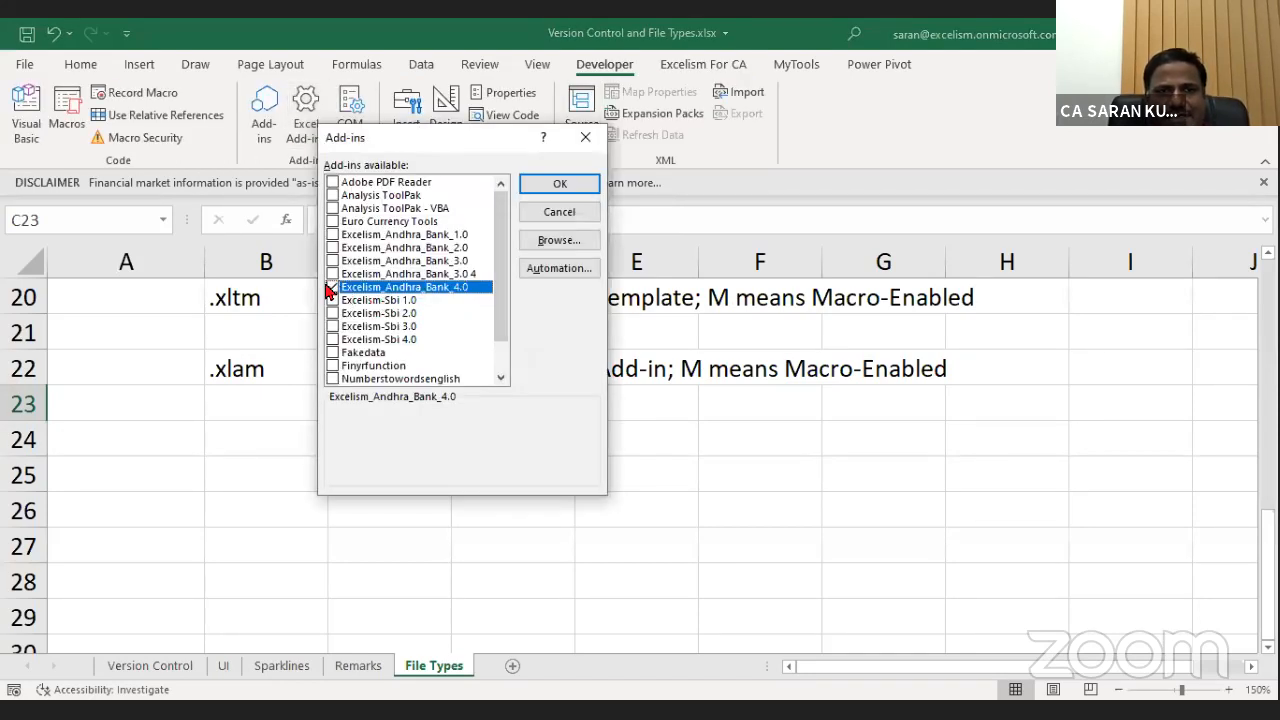
click(540, 192)
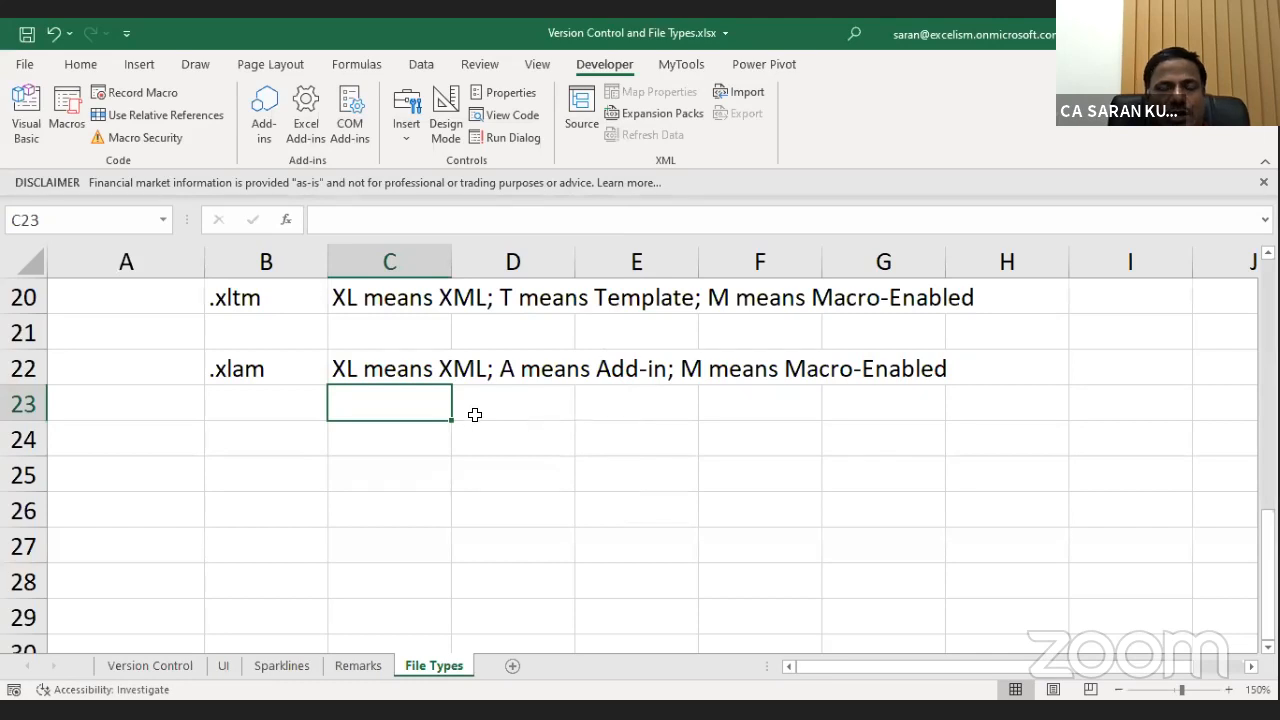
Enter the new file type .xlsb in B24.
key(Down)
key(Left)
key(Up)
key(Up)
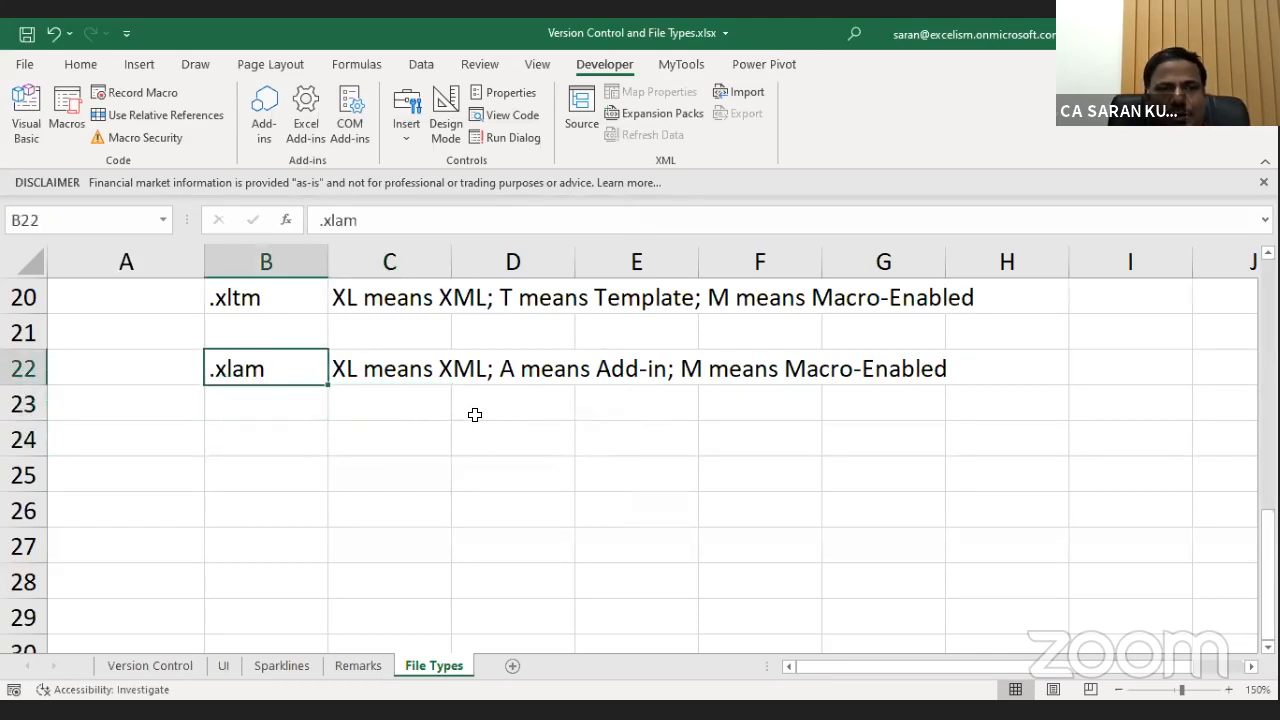
key(shift+Right)
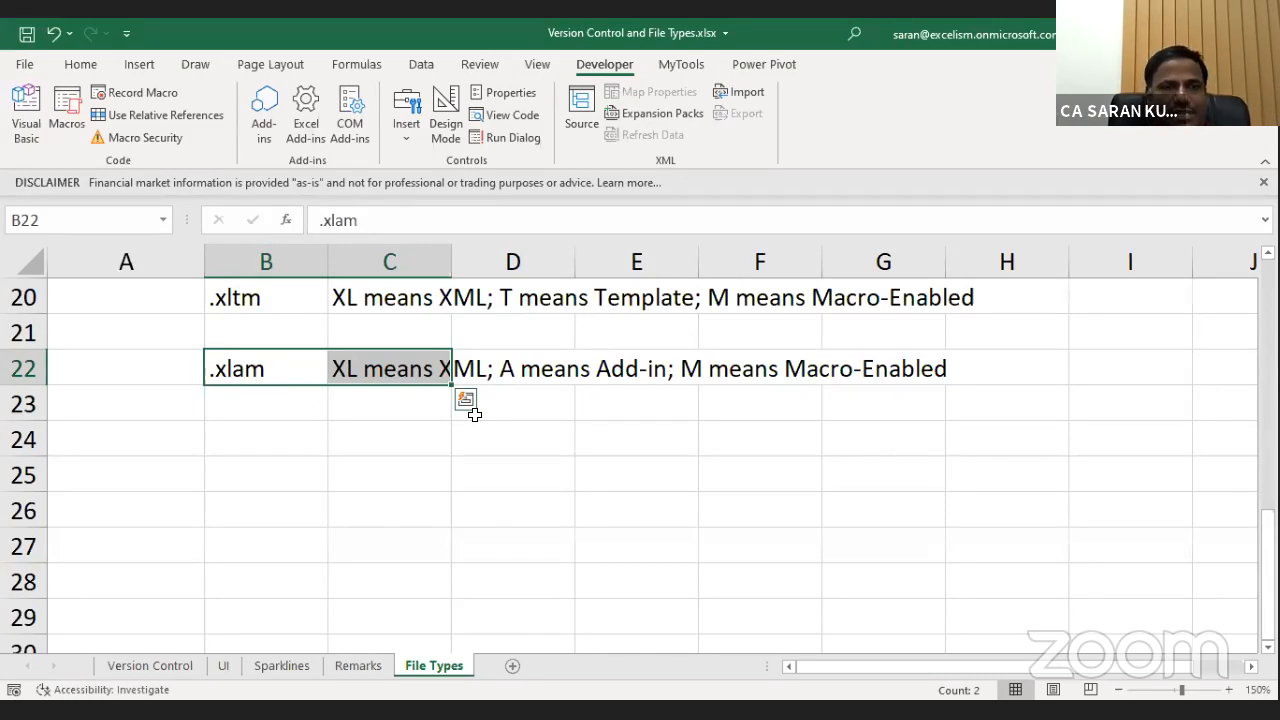
key(Down)
key(Down)
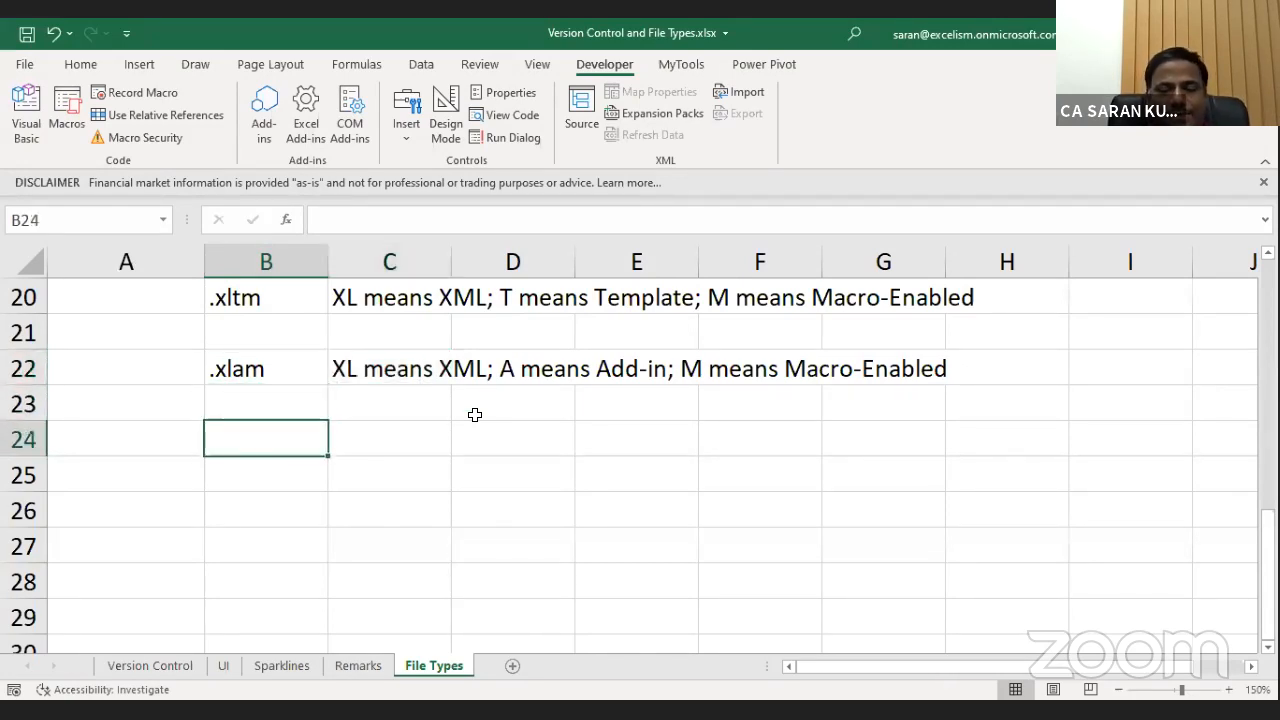
text(.xls)
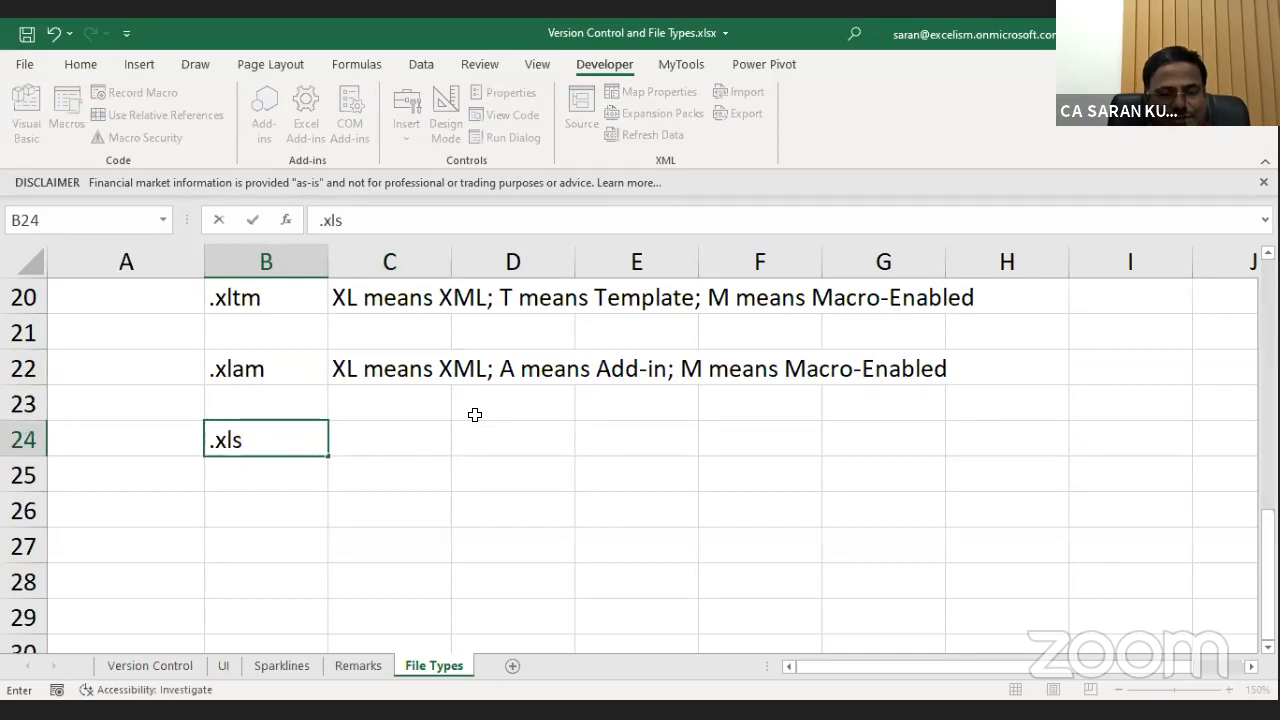
key(BackSpace)
text(sb)
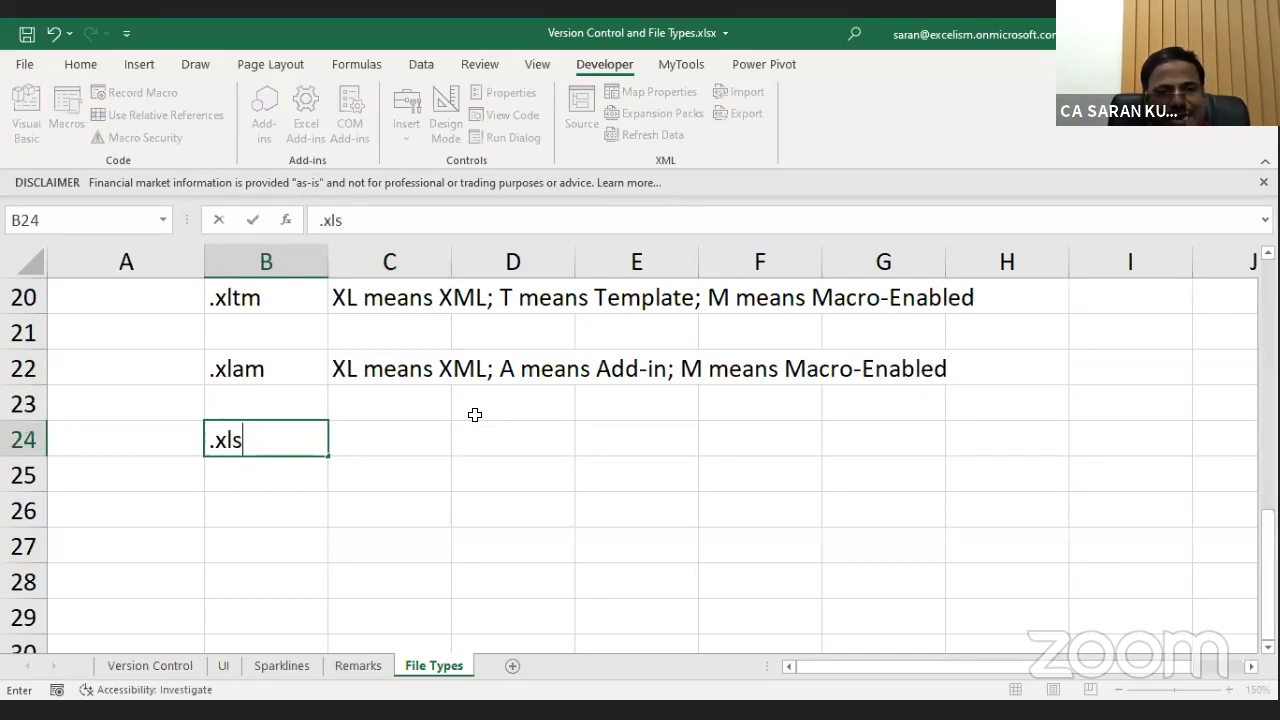
key(Tab)
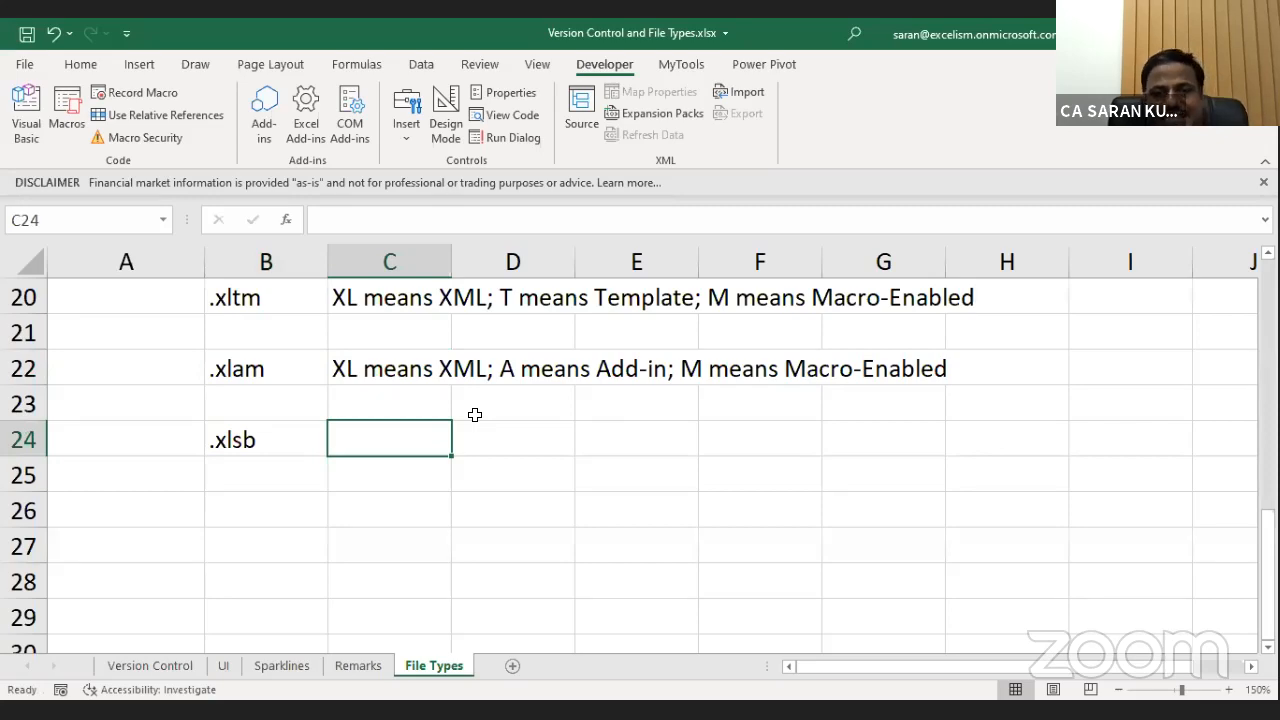
Copy the .xlsm explanation from C7 into C24 and select its last word to replace.
key(Up)
key(Up)
key(Up)
key(Down)
key(Up)
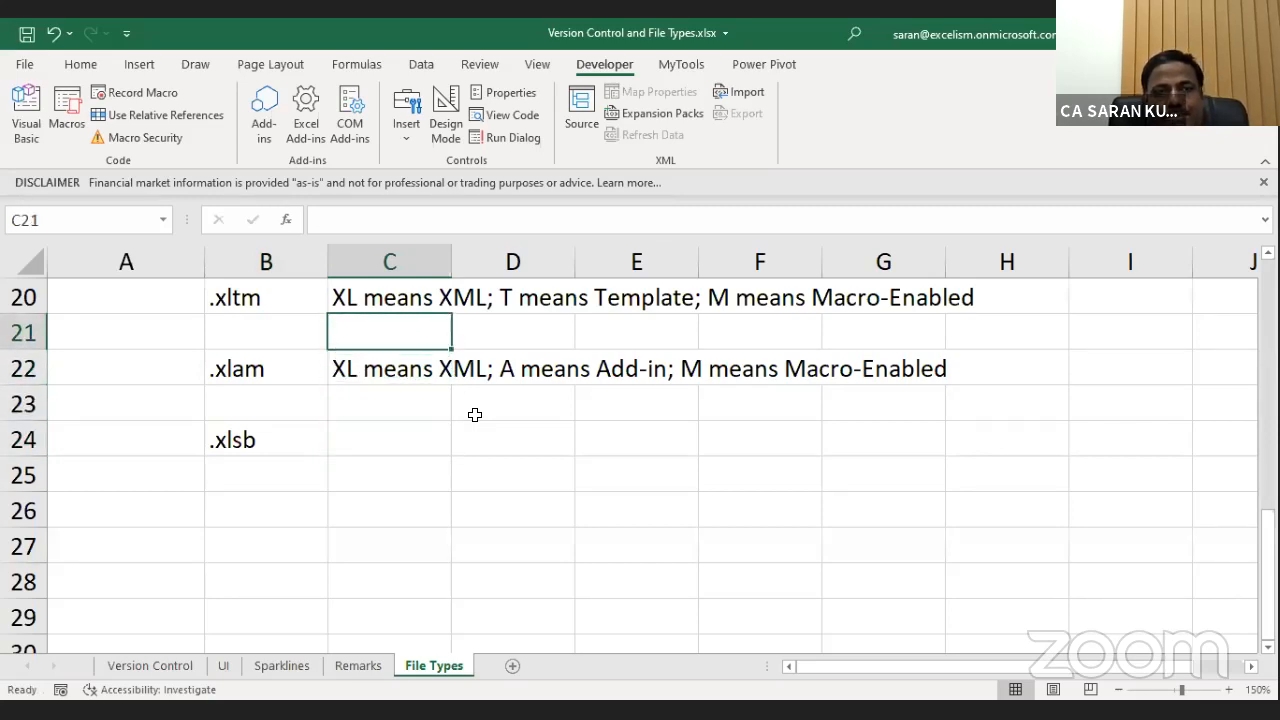
key(ctrl+Up)
key(ctrl+Up)
key(ctrl+Up)
key(ctrl+Up)
key(ctrl+Up)
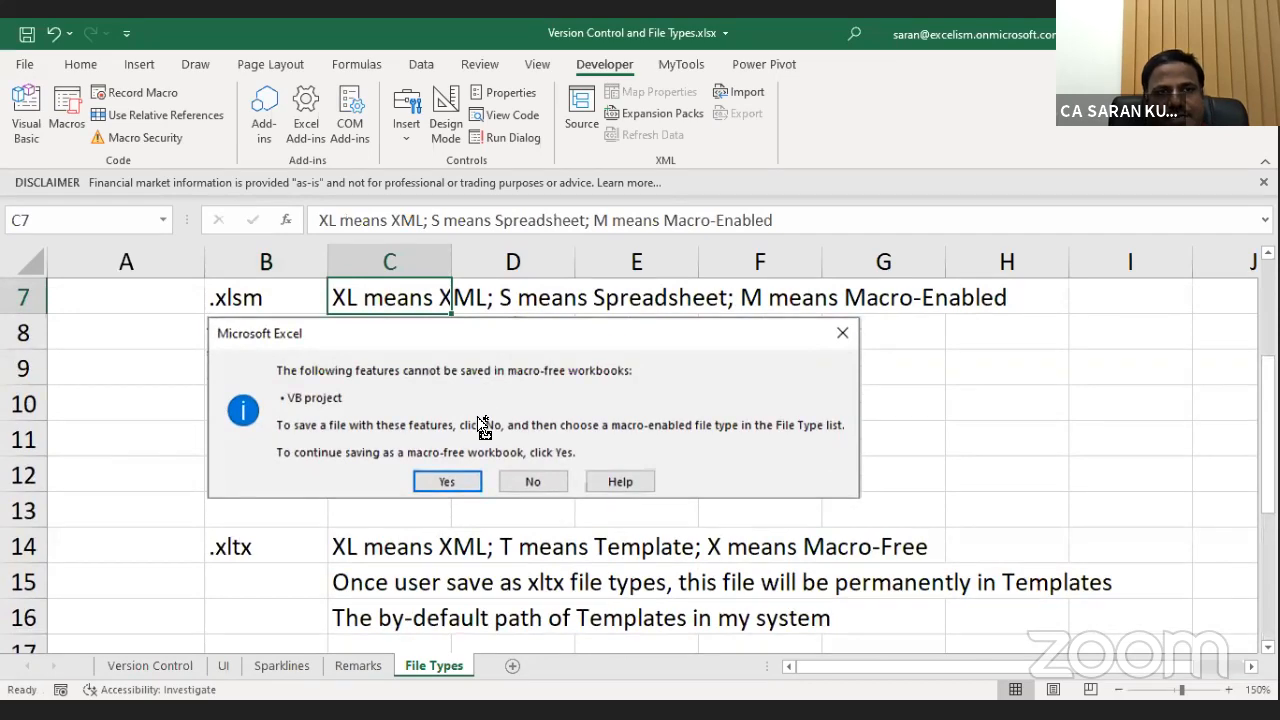
key(ctrl+c)
key(ctrl+Down)
key(ctrl+Down)
key(ctrl+Down)
key(ctrl+Down)
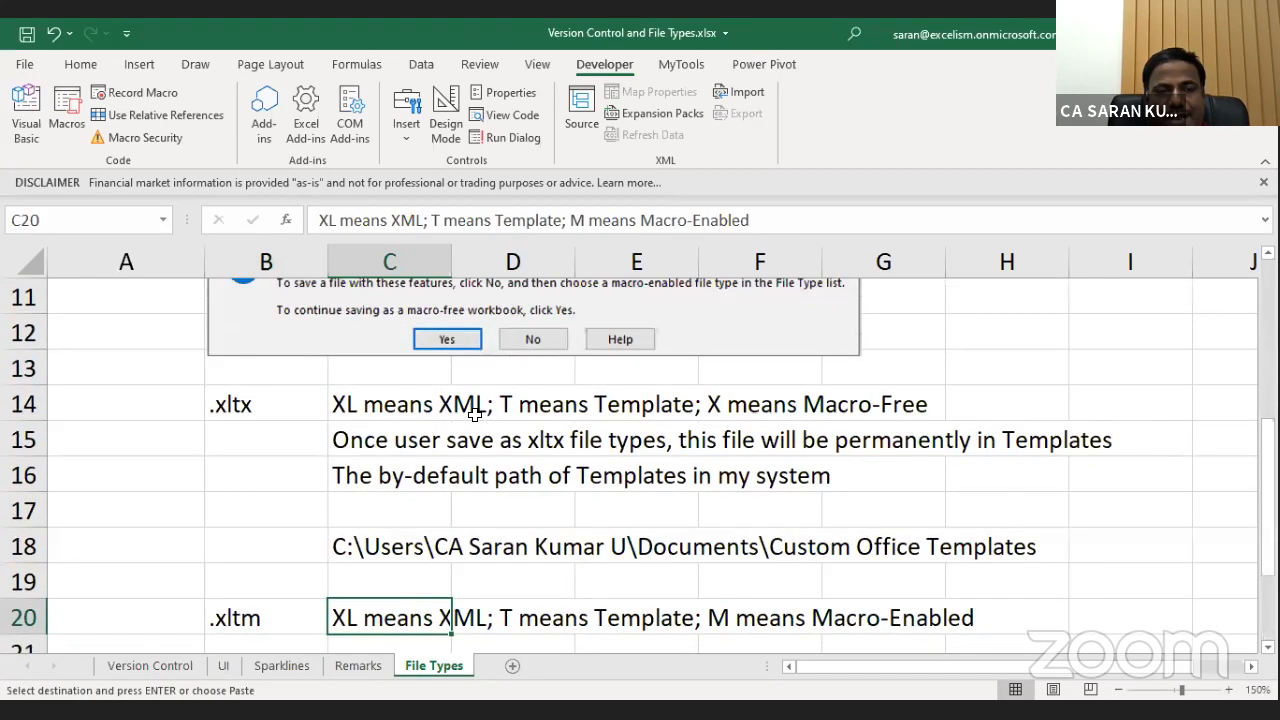
key(ctrl+Down)
key(ctrl+Down)
key(ctrl+Up)
key(Down)
key(Down)
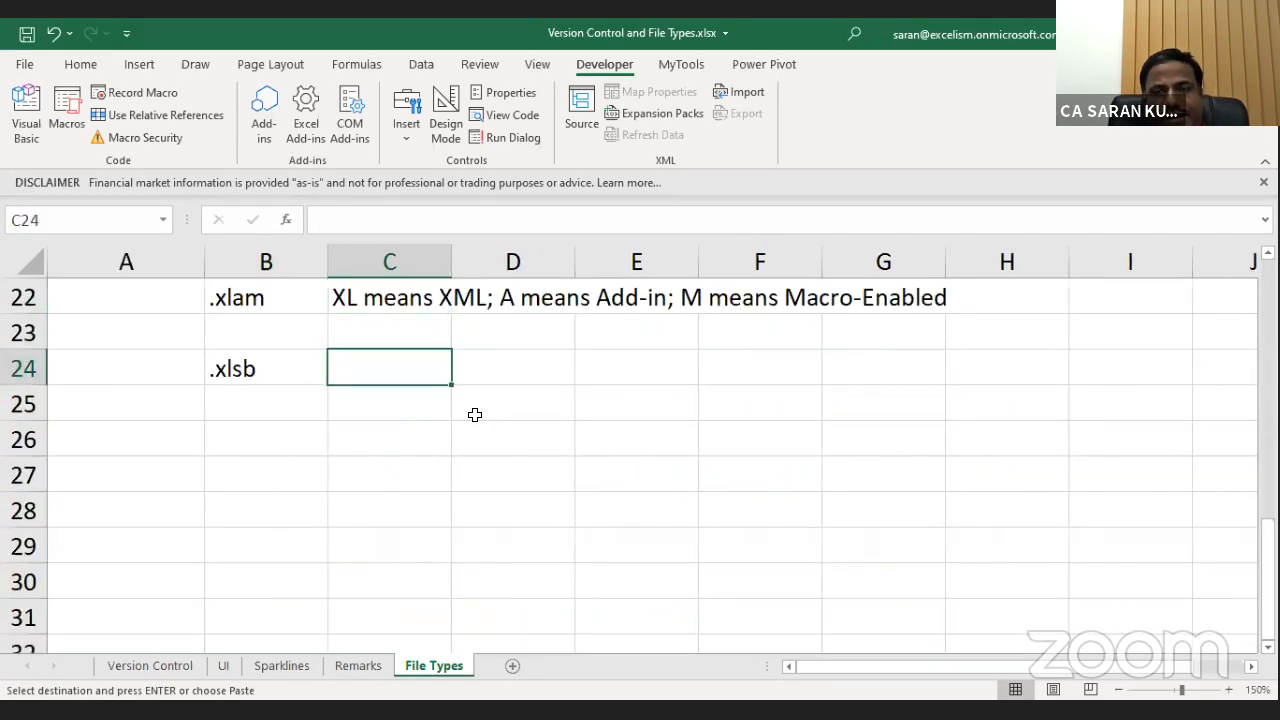
key(F2)
key(ctrl+v)
key(ctrl+shift+Left)
key(ctrl+shift+Left)
key(ctrl+shift+Left)
key(ctrl+shift+Left)
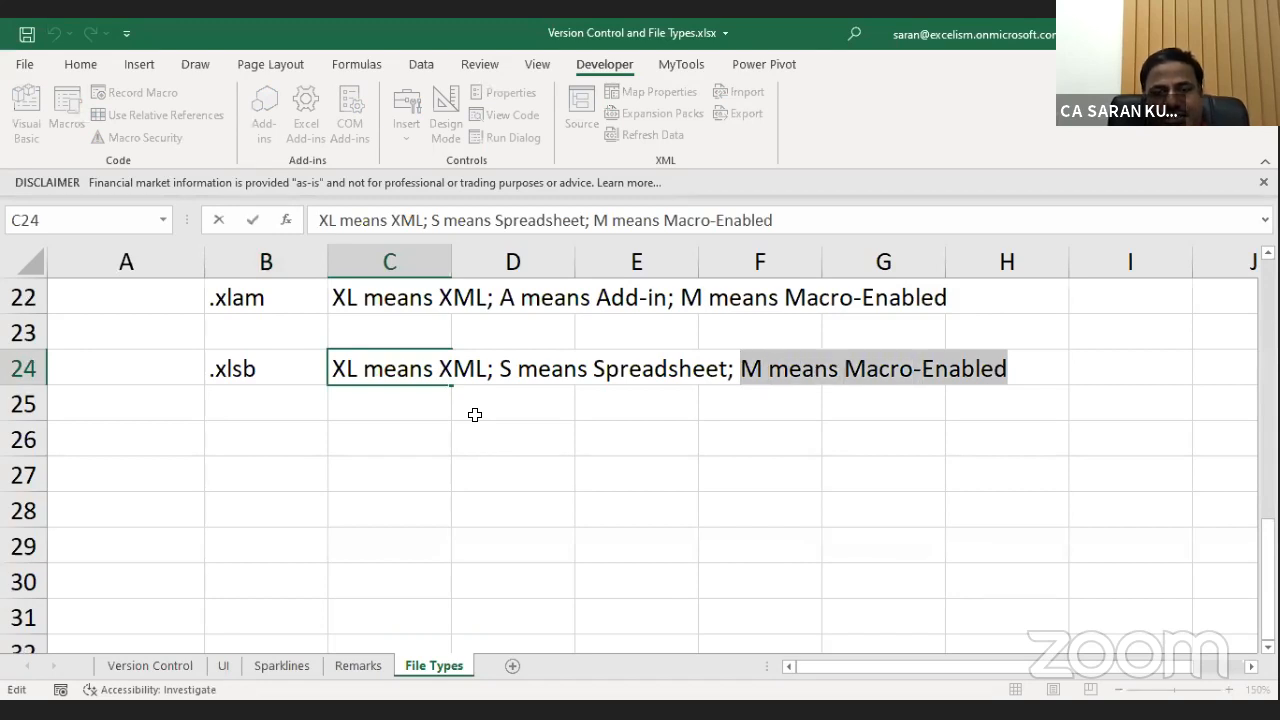
Finish the C24 explanation with 'B means Binary'.
text(b)
key(BackSpace)
text(B )
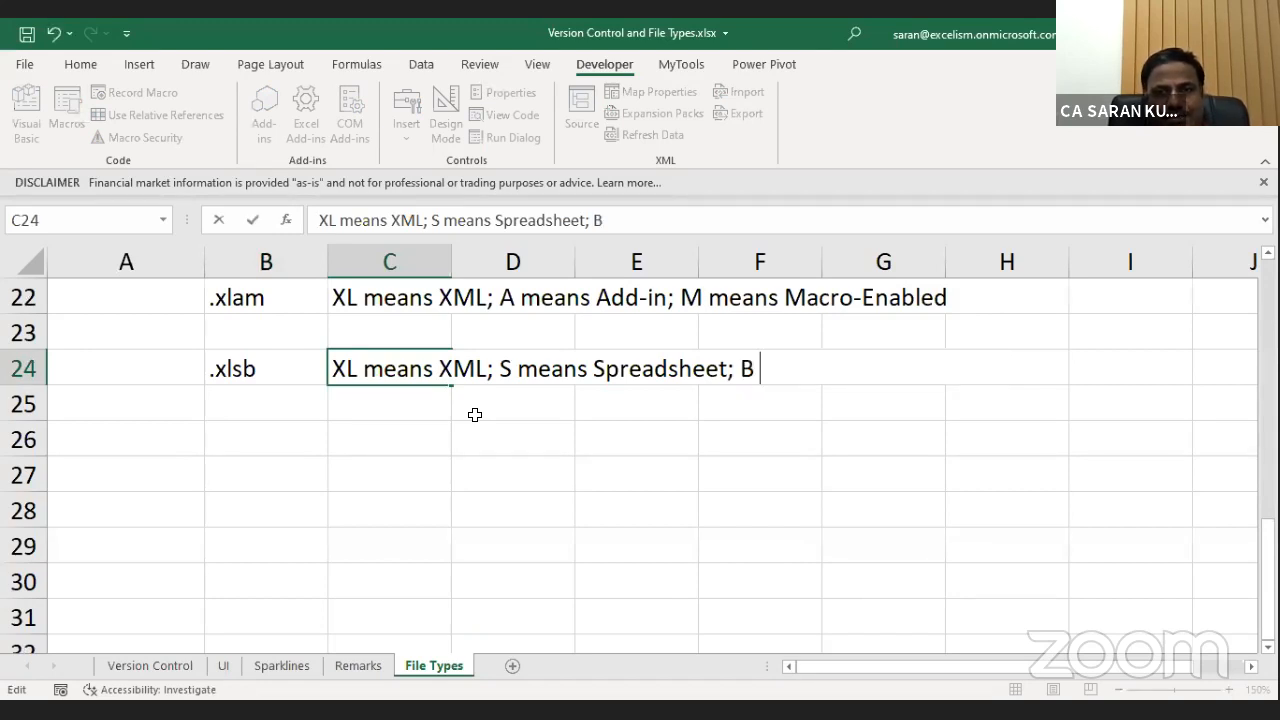
text(means Bu)
key(BackSpace)
text(i)
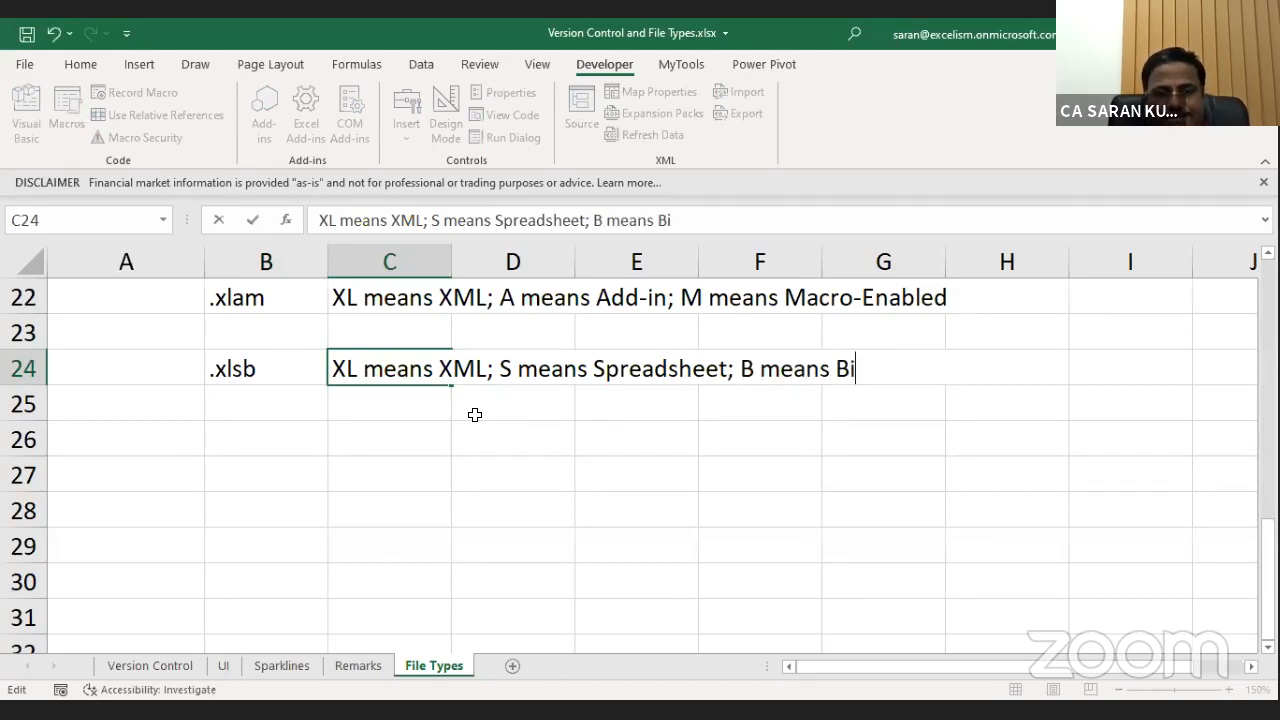
text(nary)
key(Return)
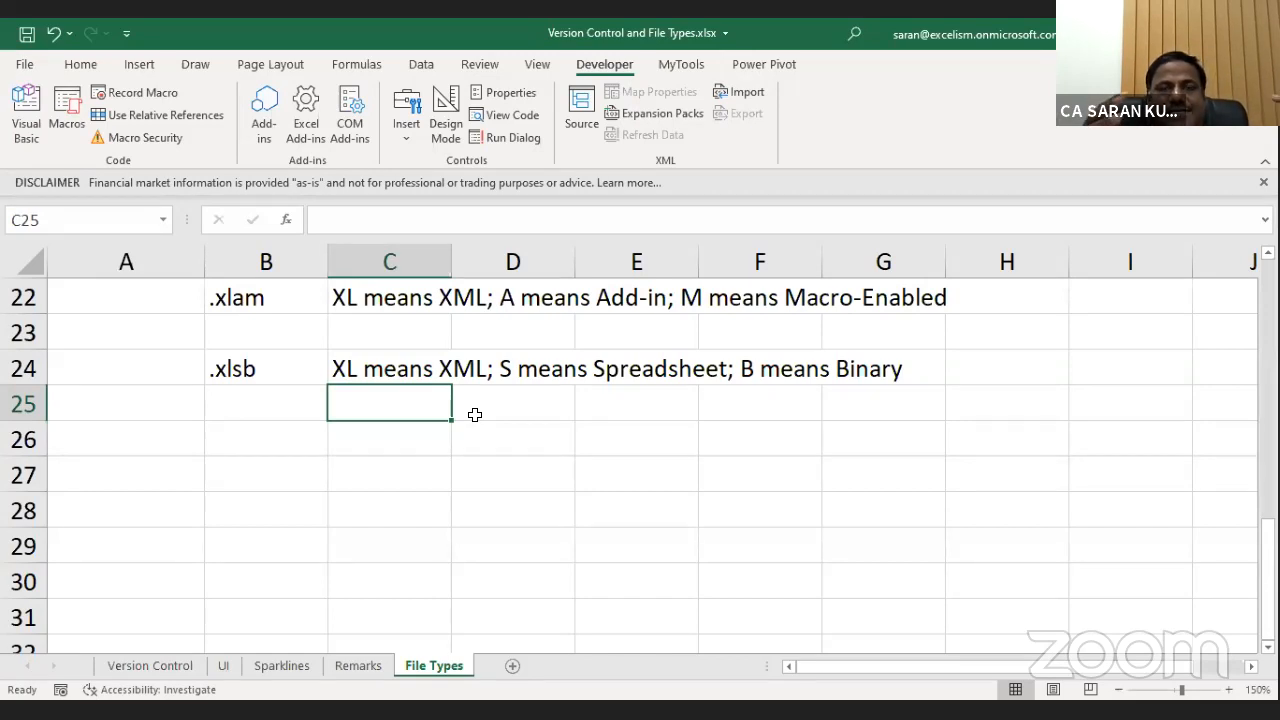
Add 'The advantage of this file type is' in C25 and 'it reduces the file size' in C26, then start a new workbook.
text(The advan)
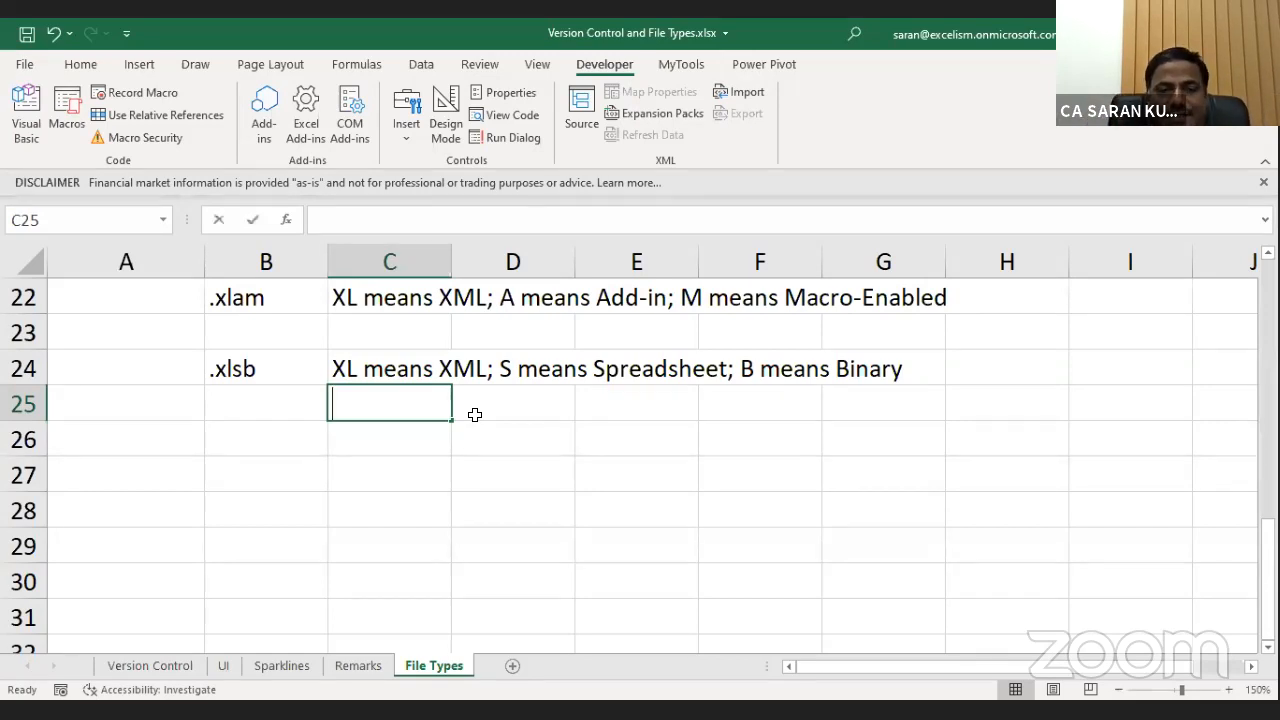
text(tage of ths)
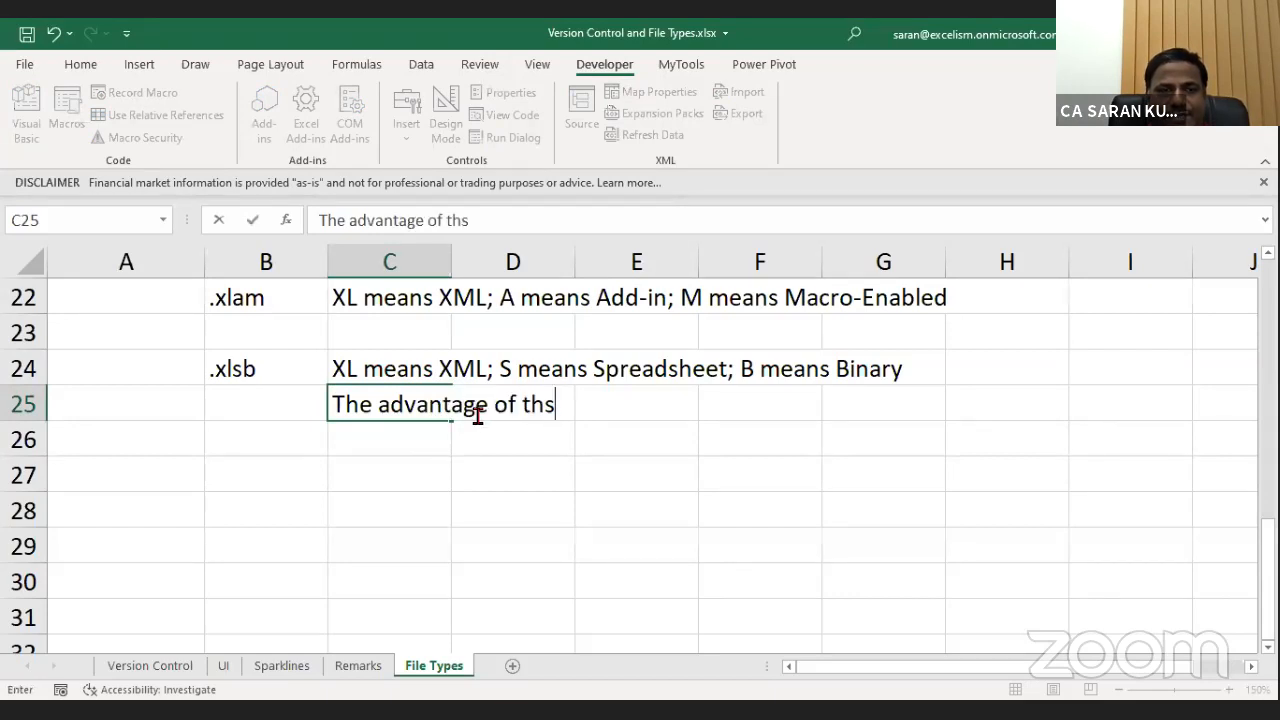
key(BackSpace)
text(is )
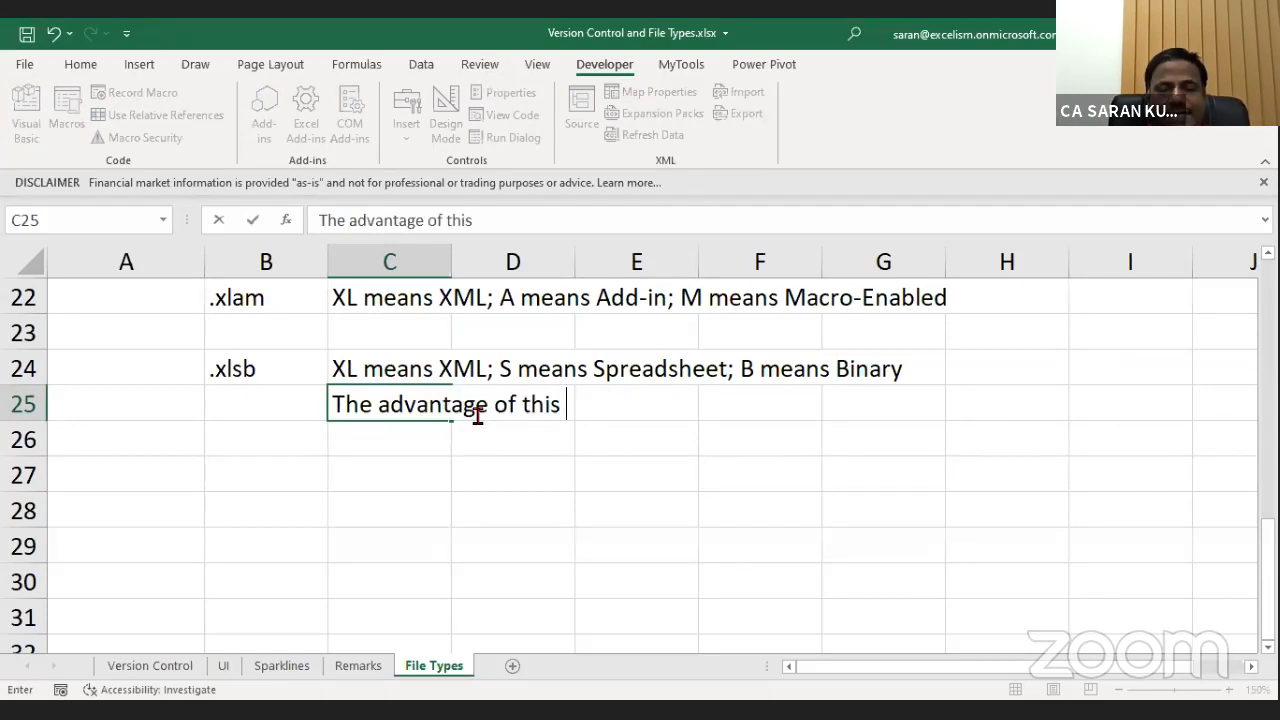
text(file type is)
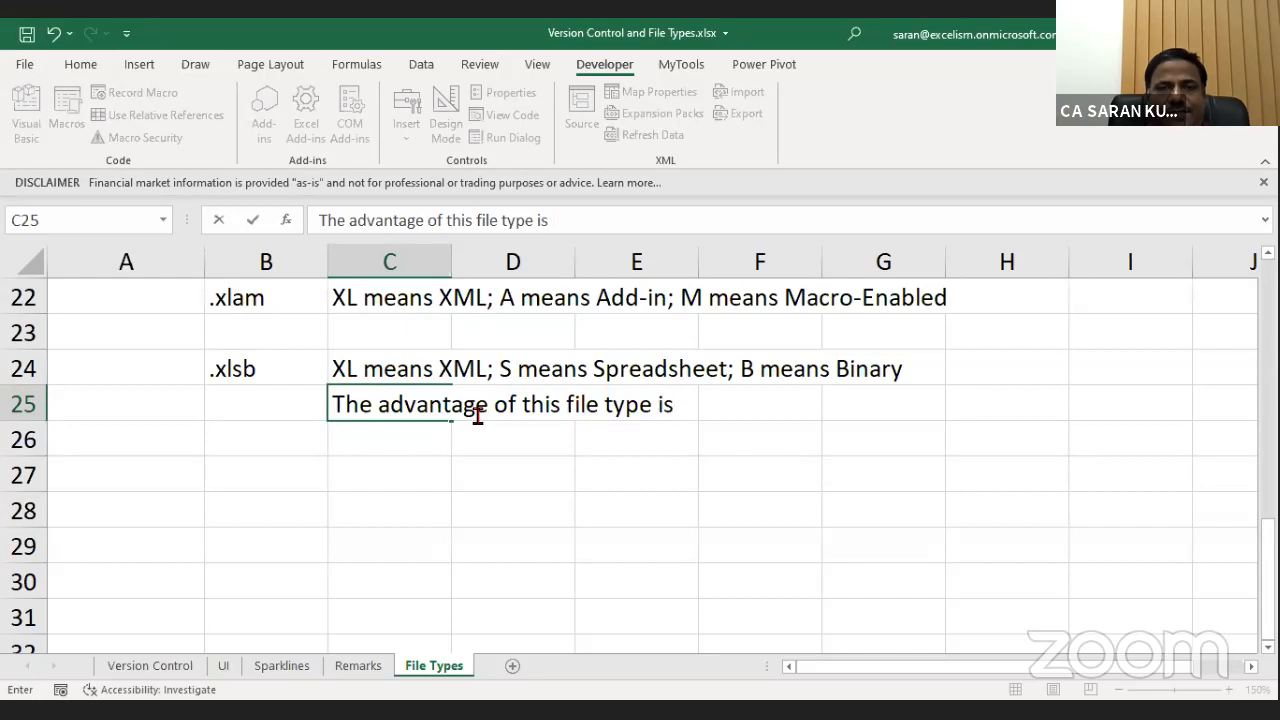
key(Return)
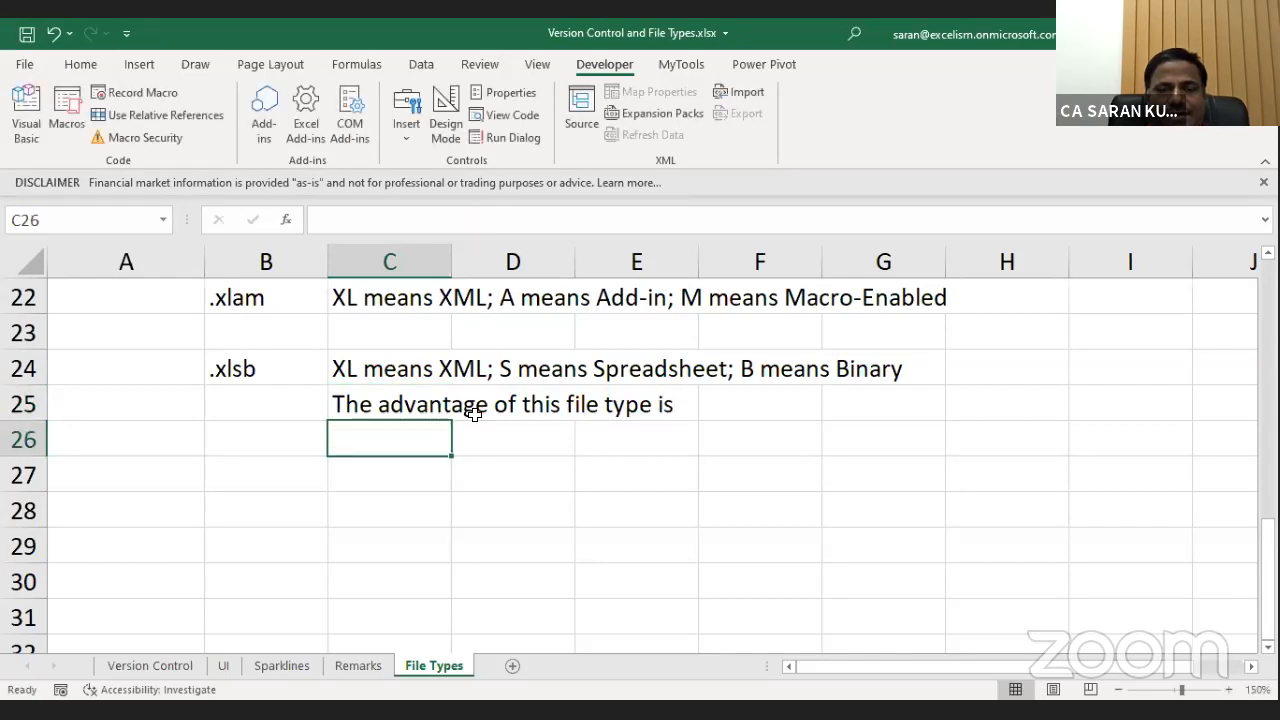
text(it save)
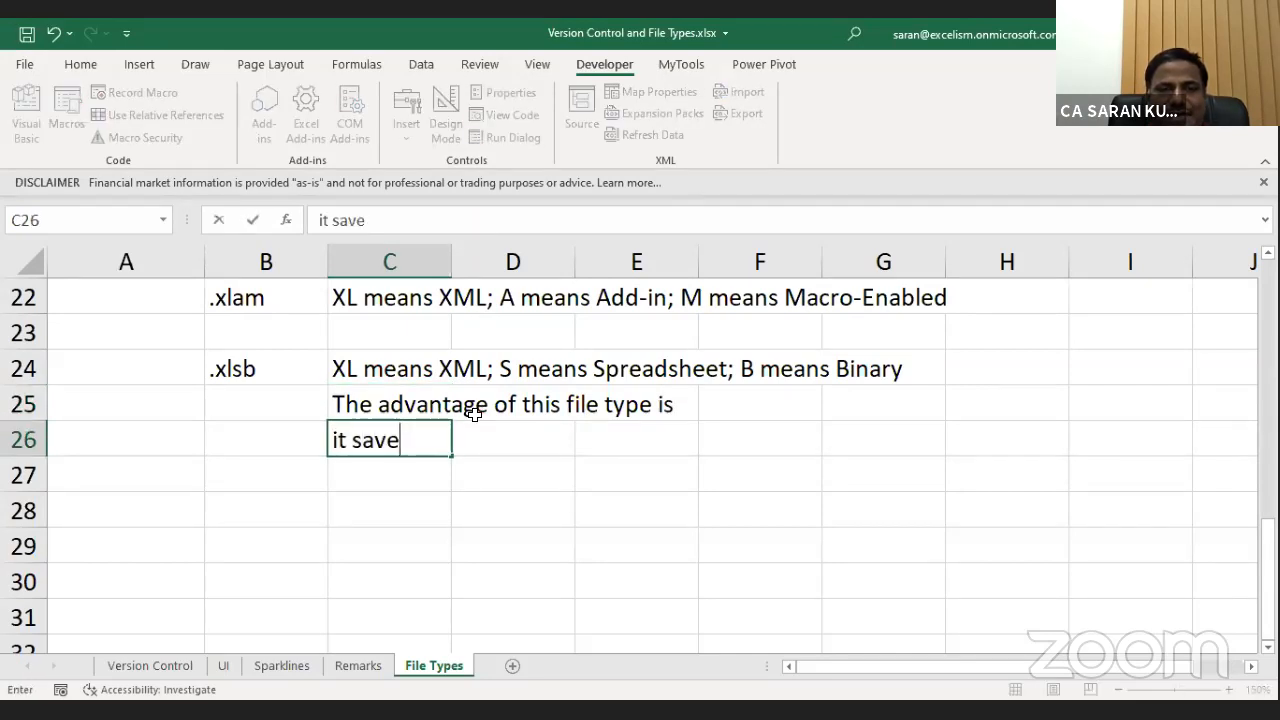
key(BackSpace)
key(BackSpace)
key(BackSpace)
key(BackSpace)
text(reduces the)
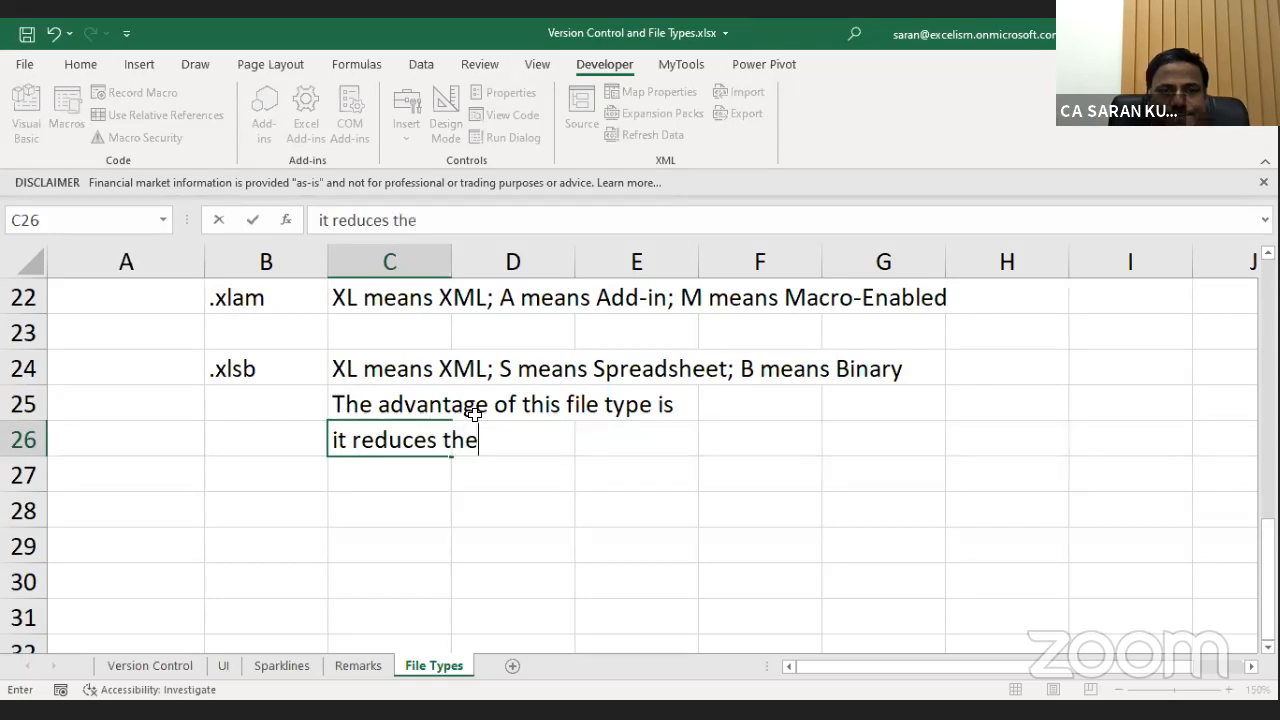
text( file si)
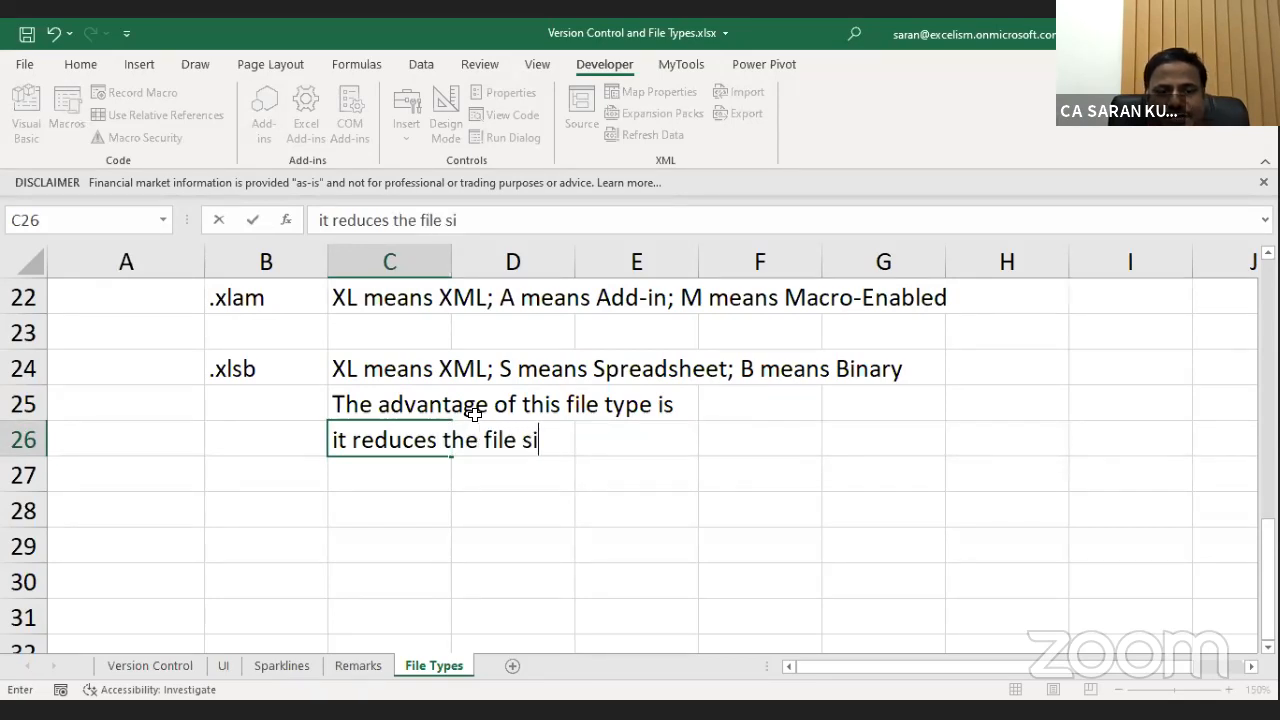
text(ze)
key(Return)
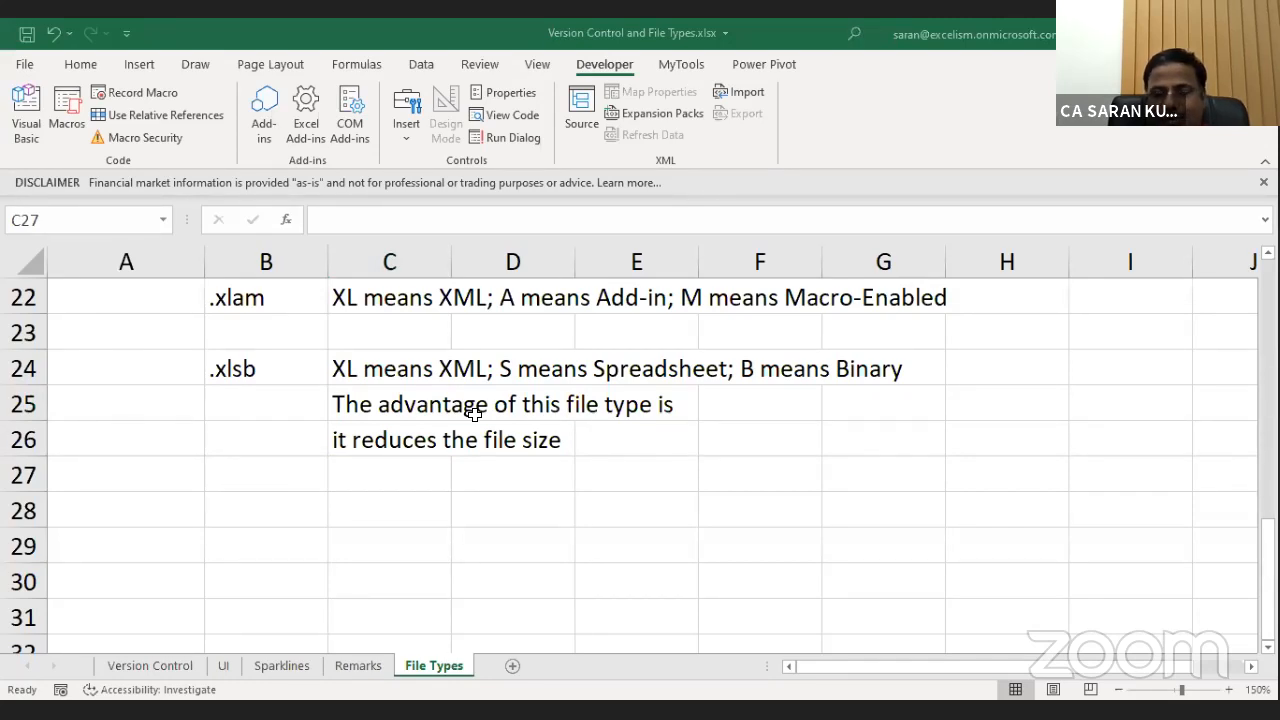
key(ctrl+n)
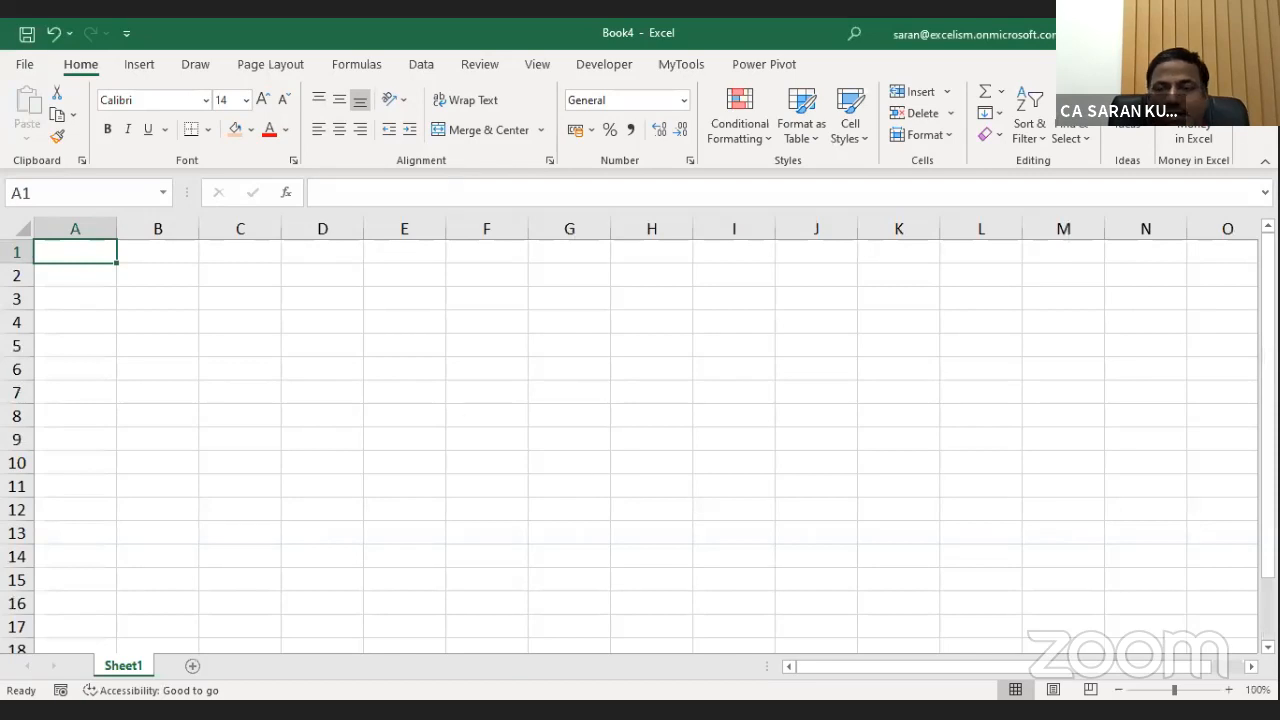
Try extending a selection in the new workbook, then cancel a half-typed RANDBETWEEN formula.
scroll(940, 571, up, 4)
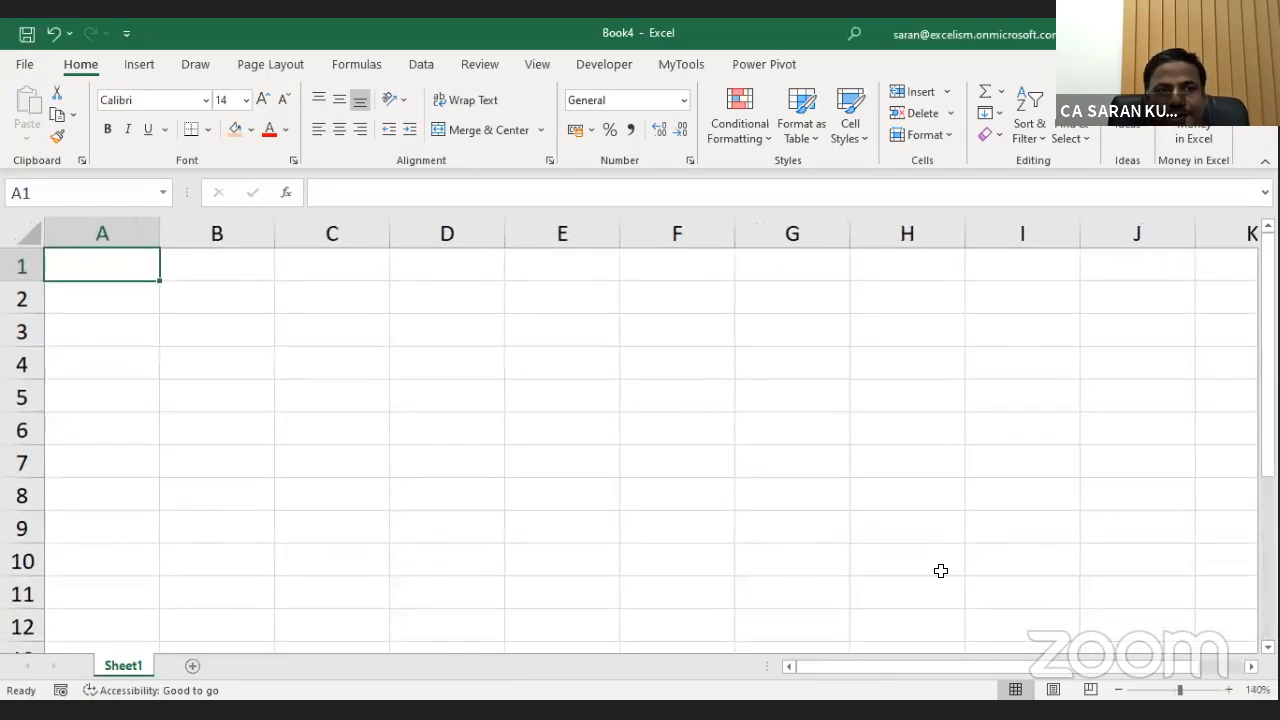
key(shift+Right)
key(shift+Right)
key(shift+Right)
key(shift+Right)
key(shift+Right)
key(shift+Right)
key(shift+Right)
key(shift+Right)
key(shift+Right)
key(shift+Right)
key(shift+Right)
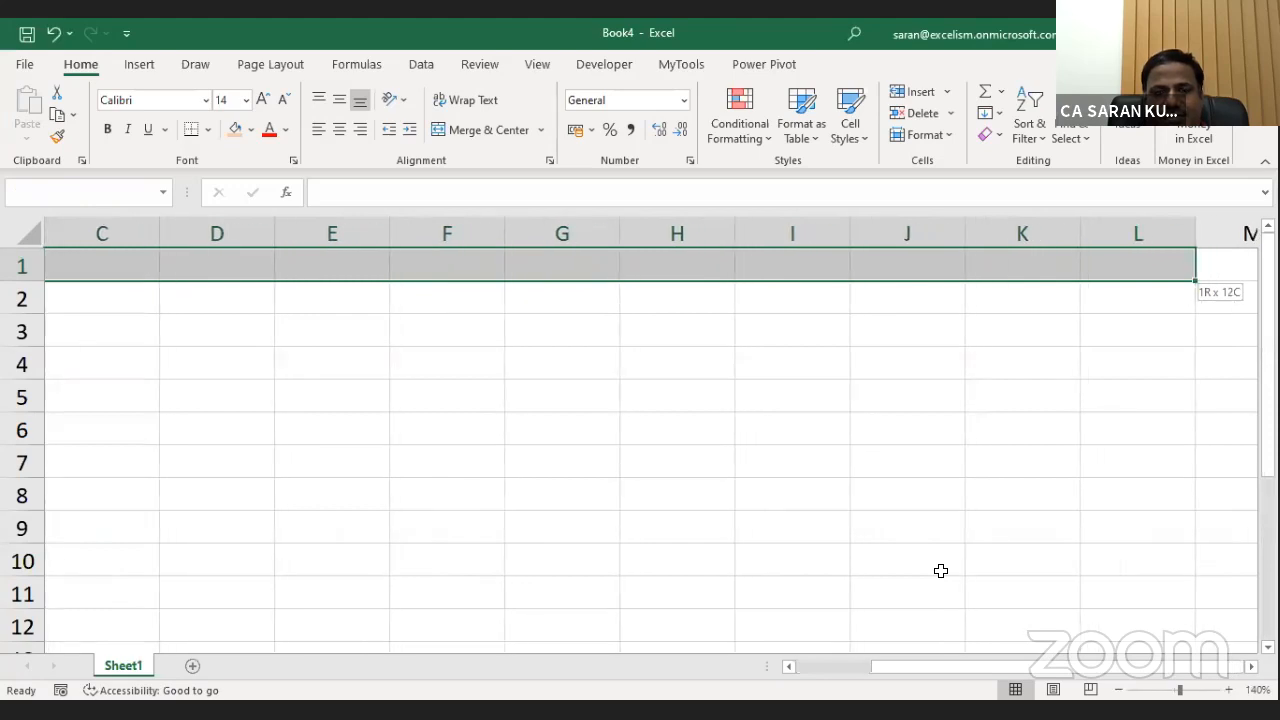
key(ctrl+n)
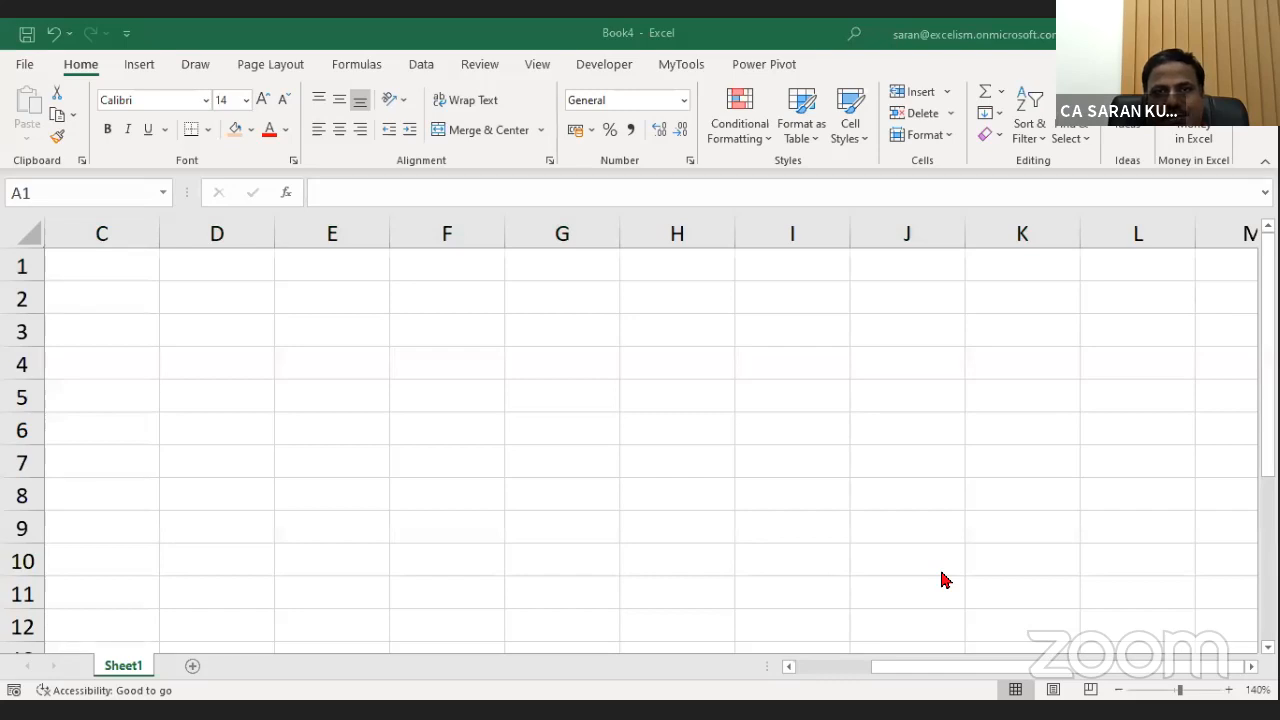
key(alt+Tab)
key(shift+Down)
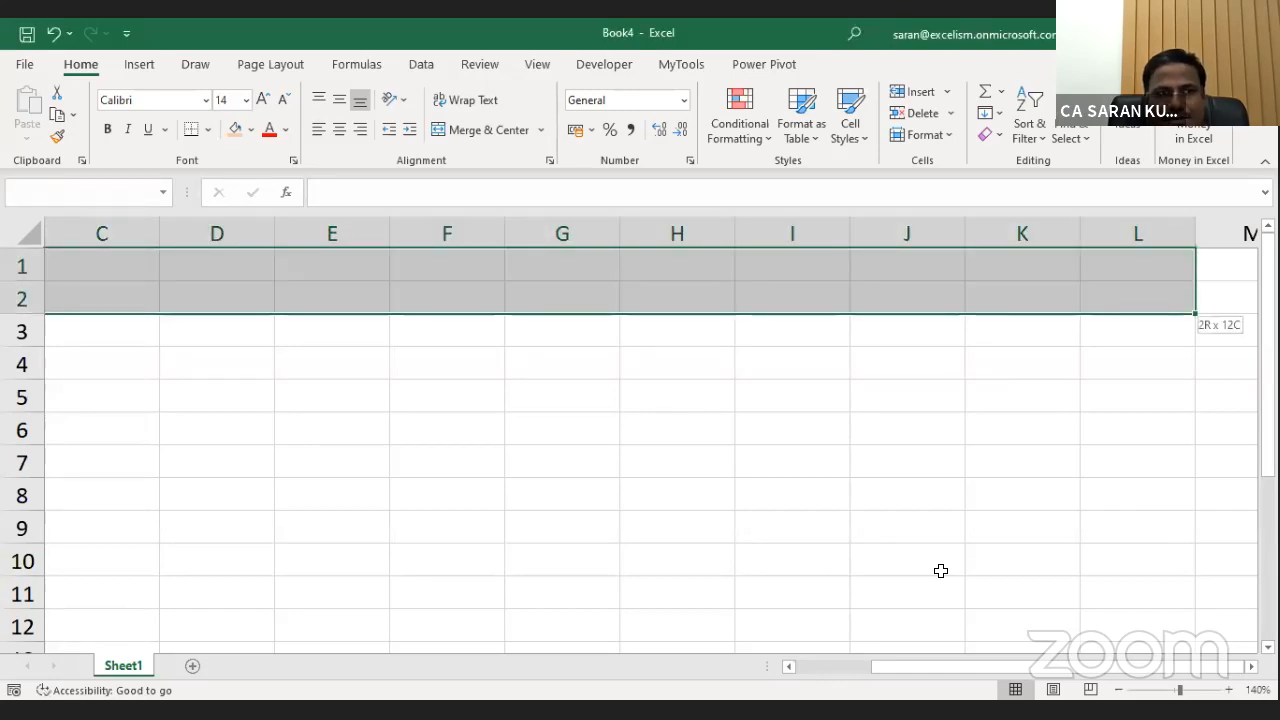
key(ctrl+shift+Down)
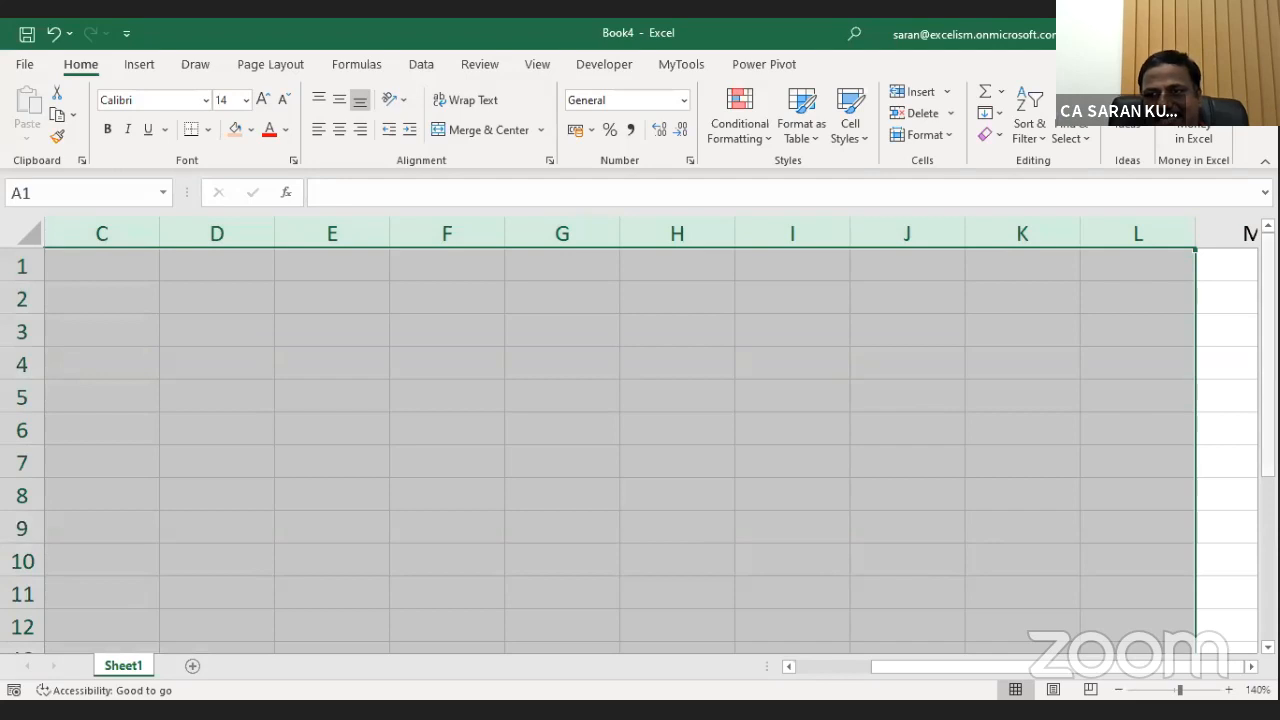
text(=)
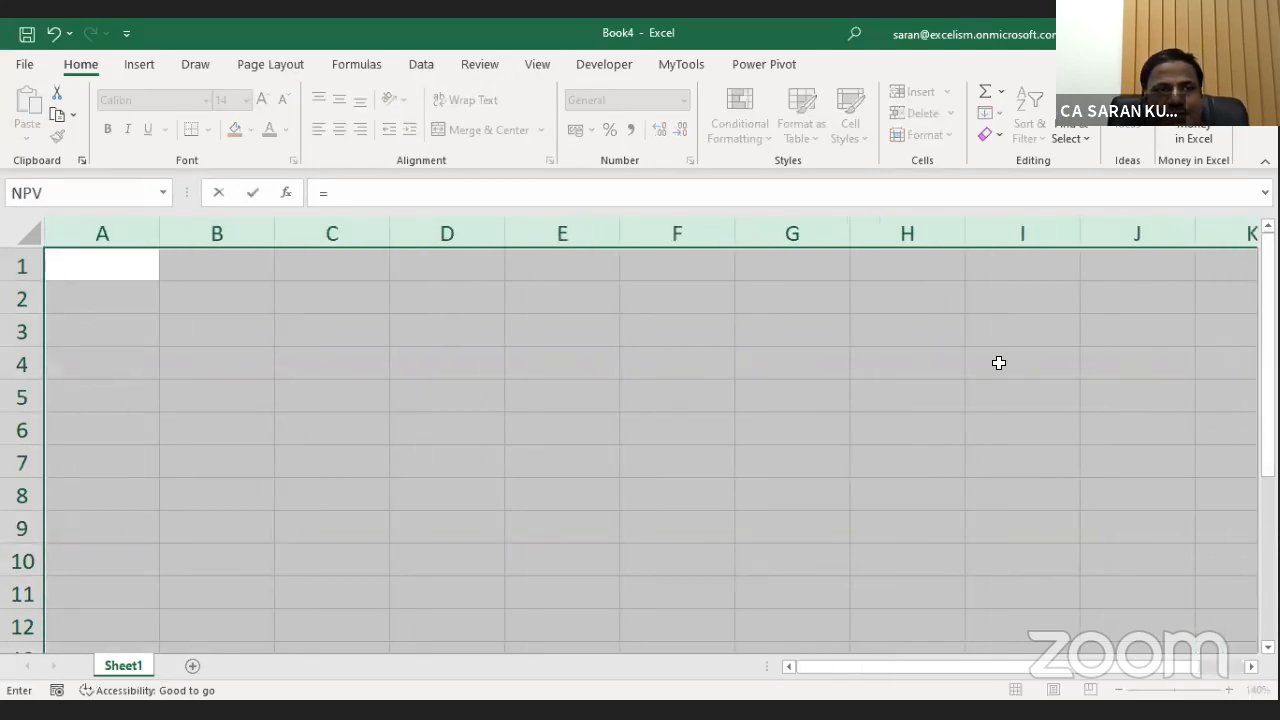
text(RANDBETWEEN()
key(Escape)
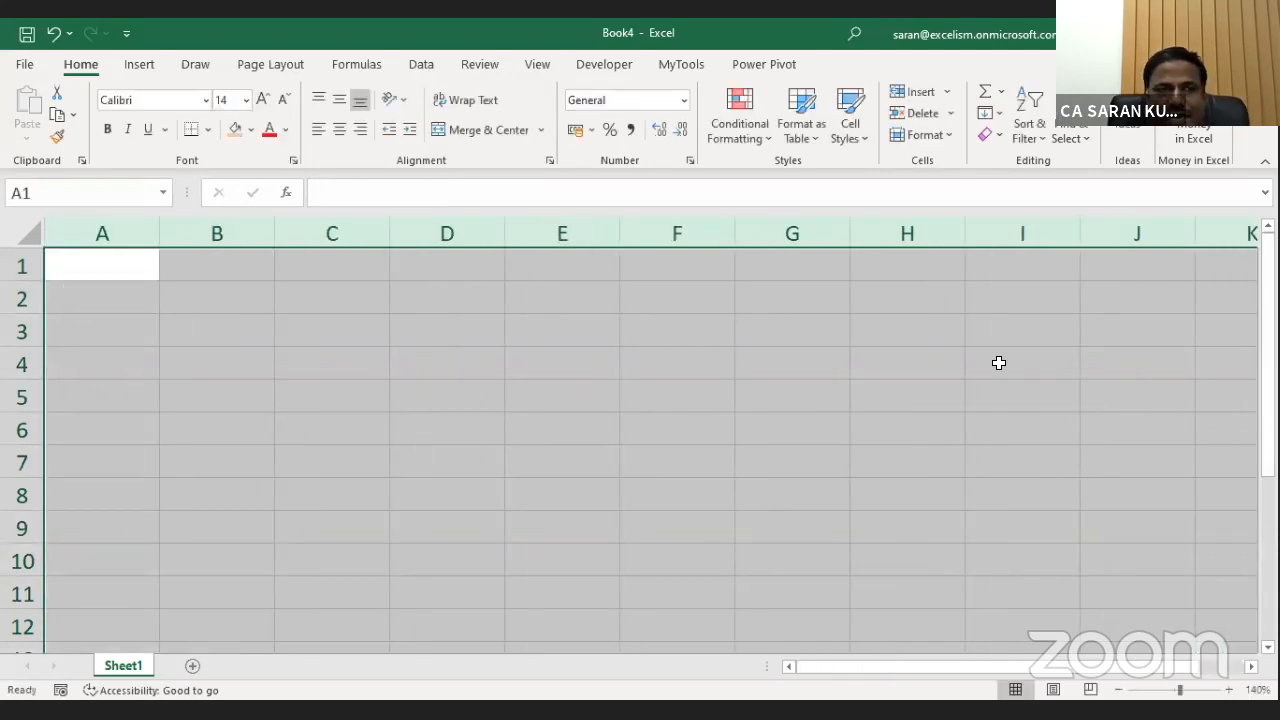
key(ctrl+Home)
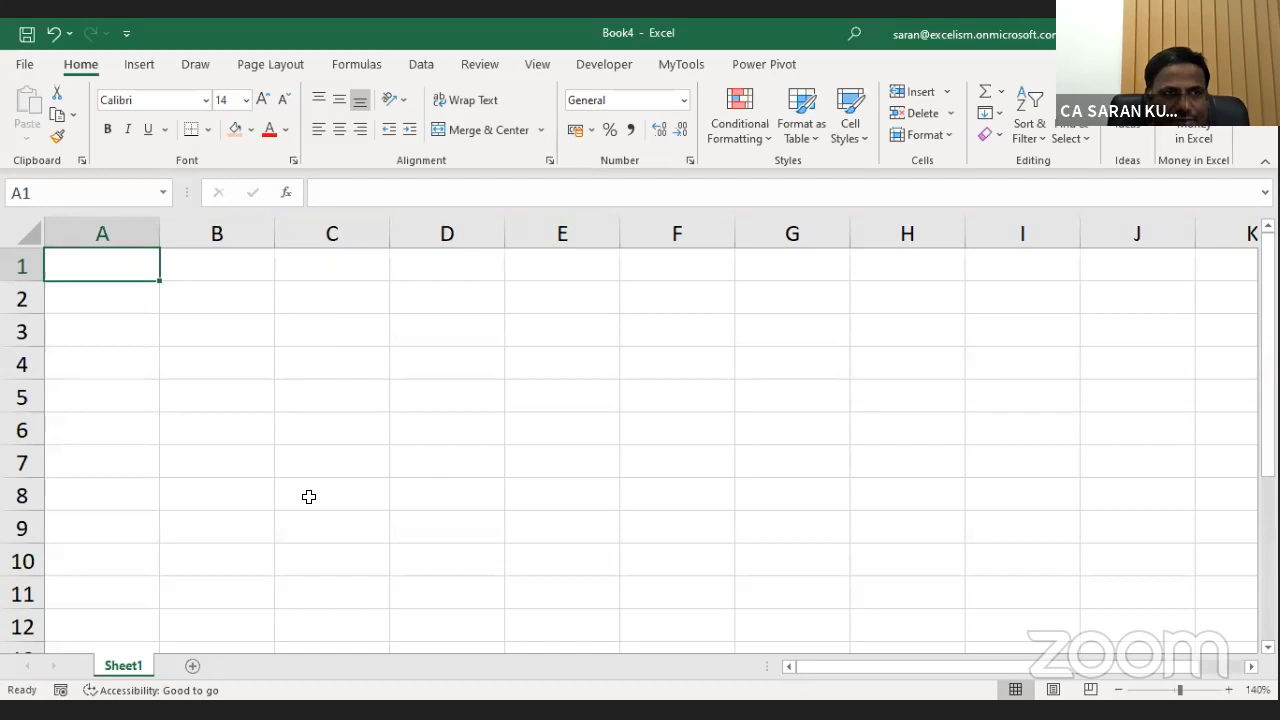
Go to A100000 via the Name Box and select A1:Z100000.
click(106, 187)
text(A10000)
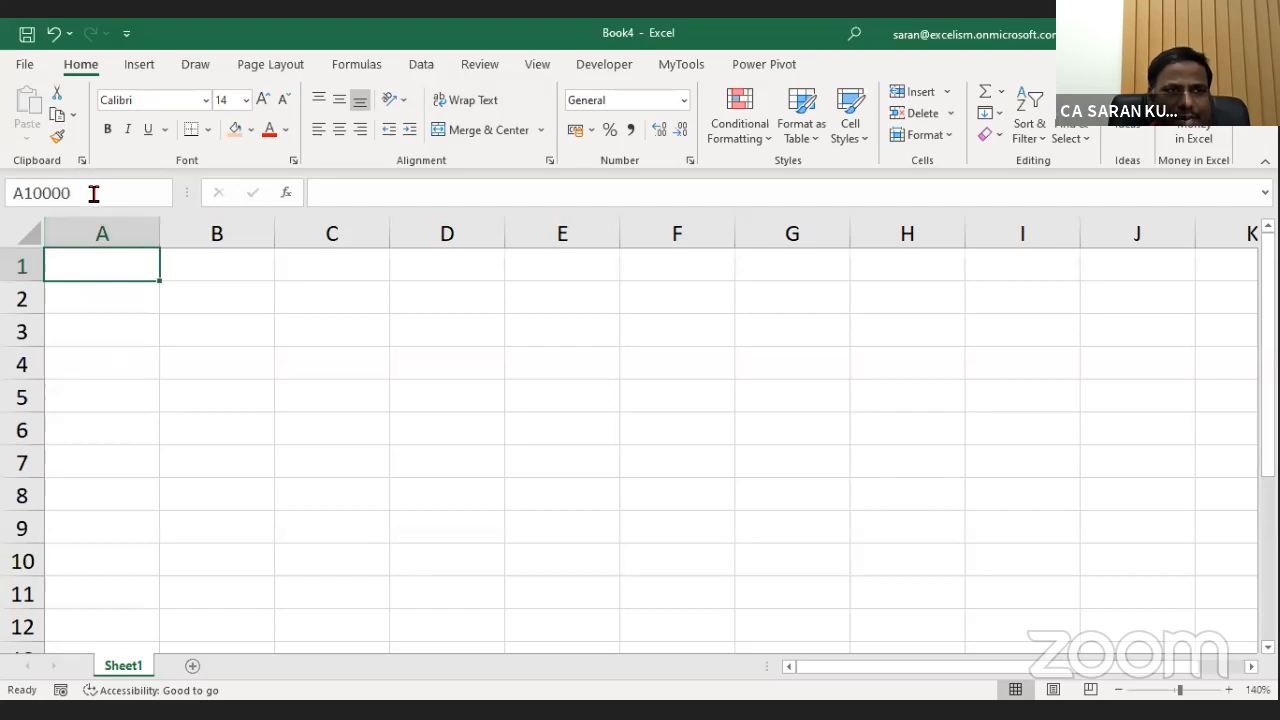
text(0)
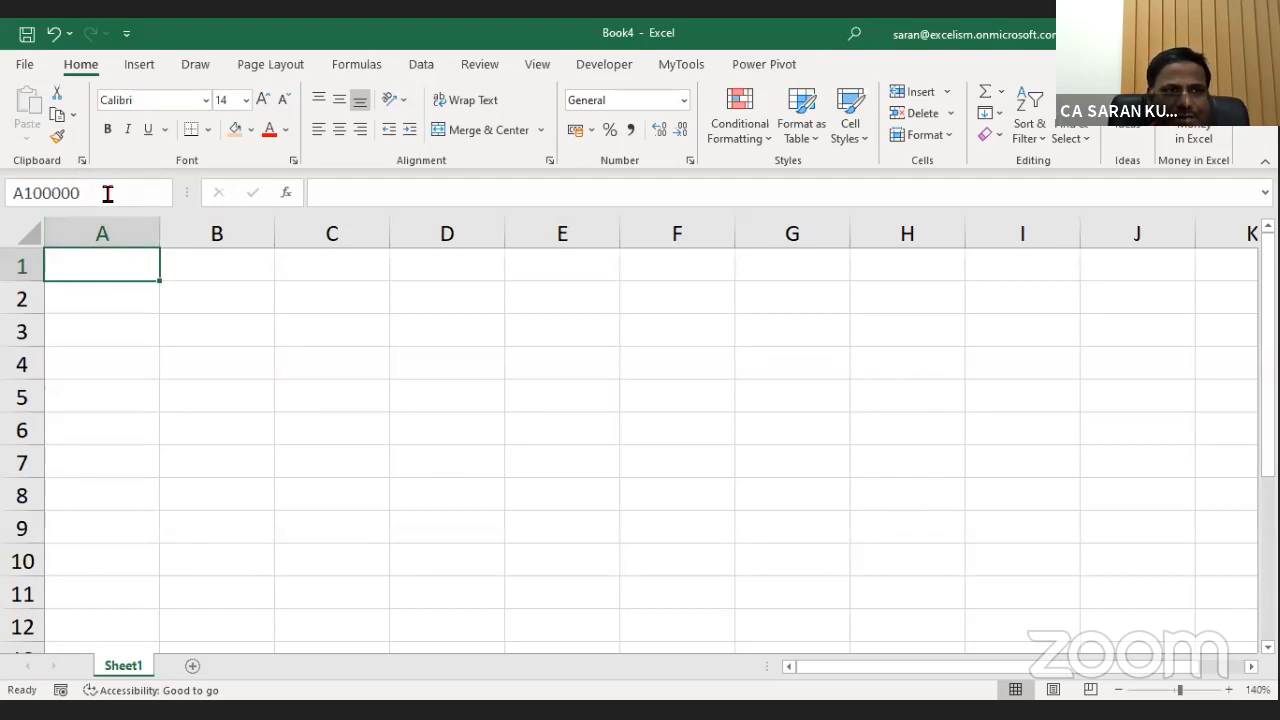
key(Escape)
key(shift+Right)
key(shift+Right)
key(shift+Right)
key(shift+Right)
key(shift+Right)
key(shift+Right)
key(shift+Right)
key(shift+Right)
key(shift+Right)
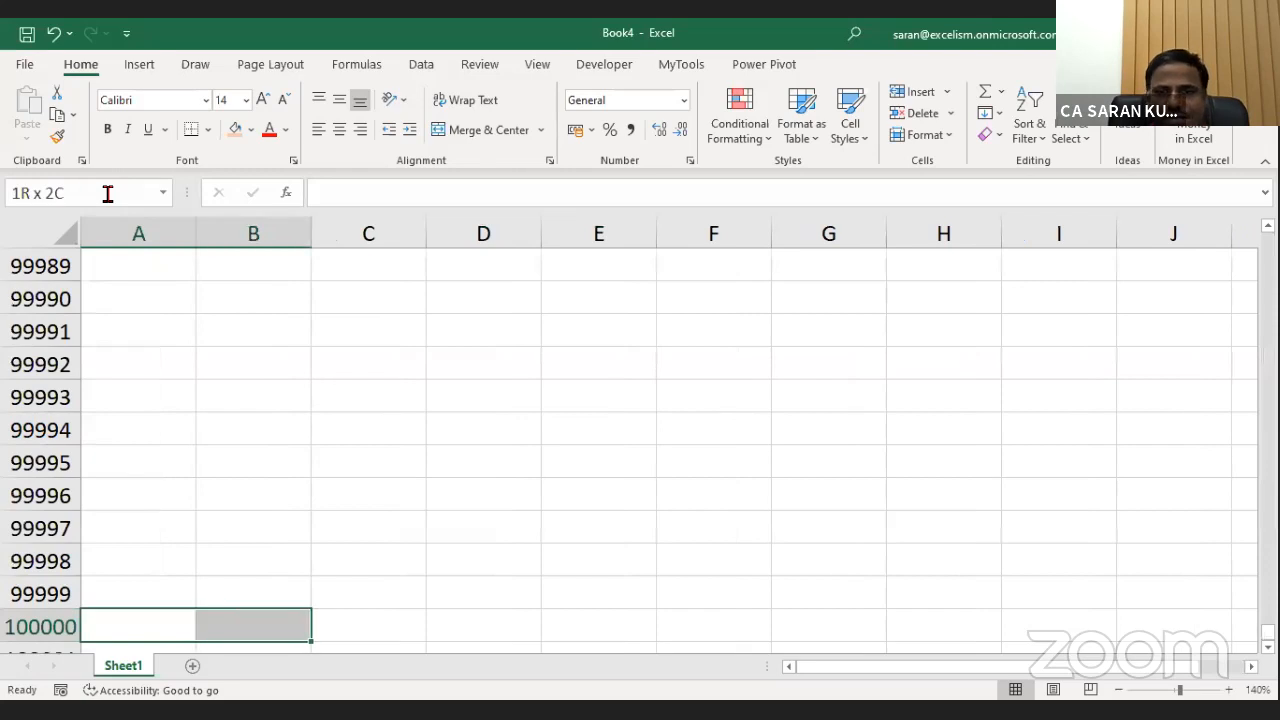
key(shift+Right)
key(shift+Right)
key(shift+Right)
key(shift+Right)
key(shift+Right)
key(shift+Right)
key(shift+Right)
key(shift+Right)
key(shift+Right)
key(shift+Right)
key(shift+Right)
key(shift+Right)
key(shift+Right)
key(shift+Right)
key(shift+Right)
key(shift+Right)
key(shift+Right)
key(shift+Right)
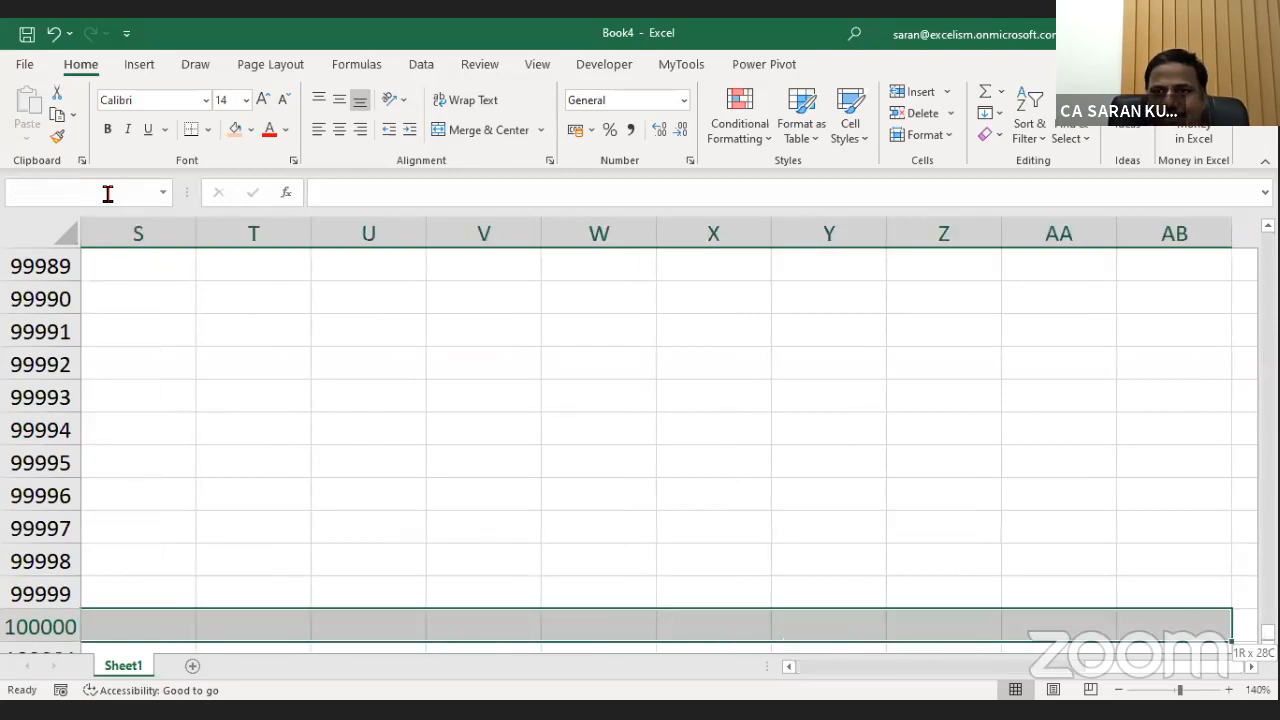
key(shift+Left)
key(shift+Left)
key(ctrl+shift+Up)
key(BackSpace)
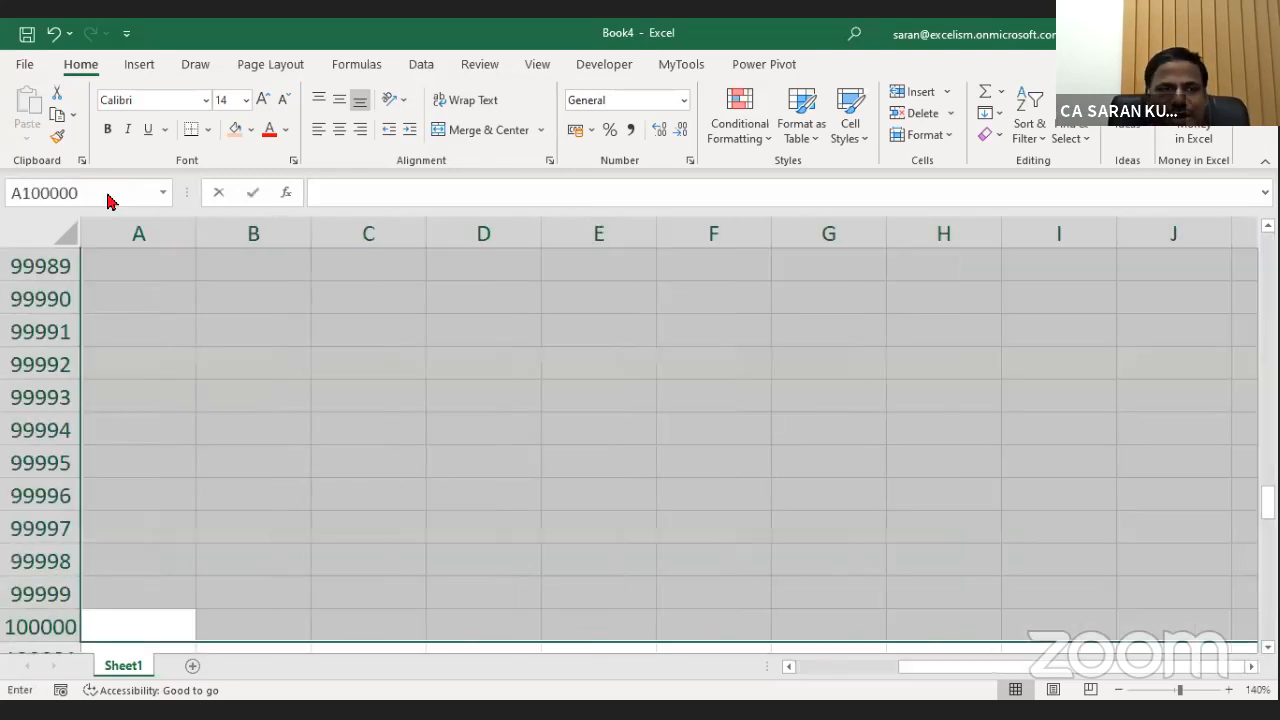
Fill A1:Z100000 with =RANDBETWEEN(100,10000000) and paste the results back as values.
text(=RANDBETWEEN(100)
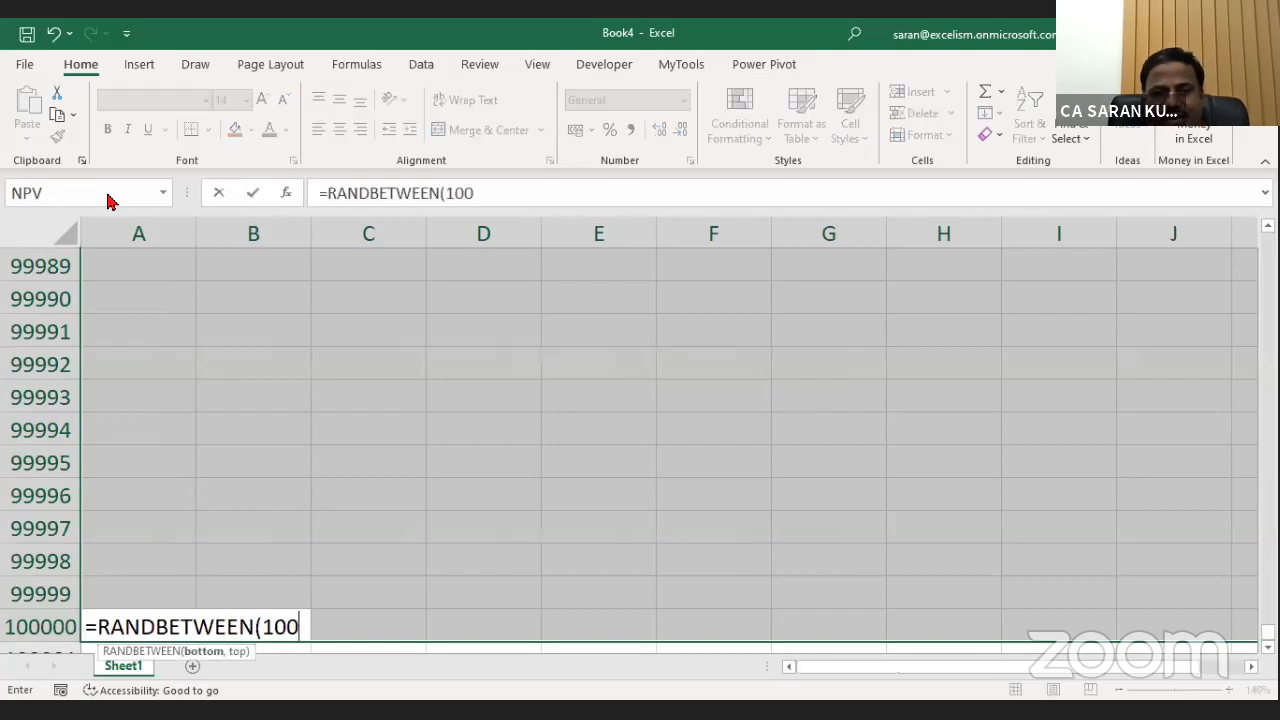
text(,10000000)
text())
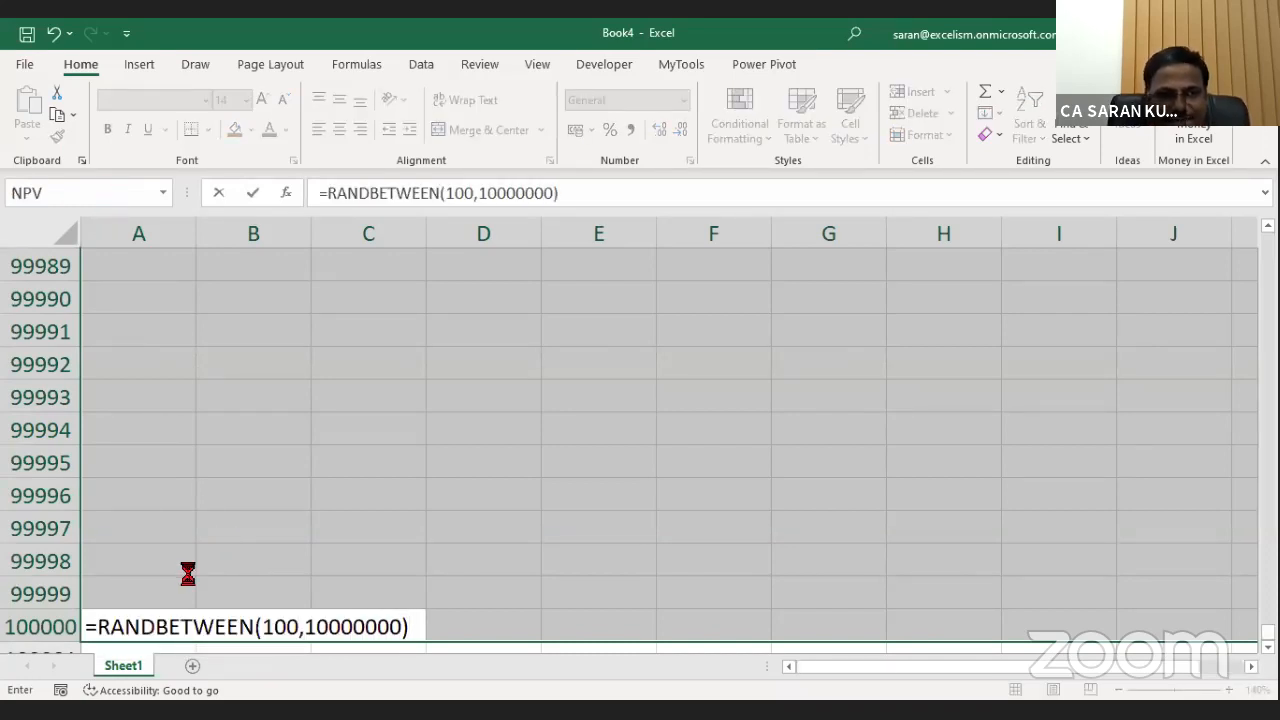
key(ctrl+Return)
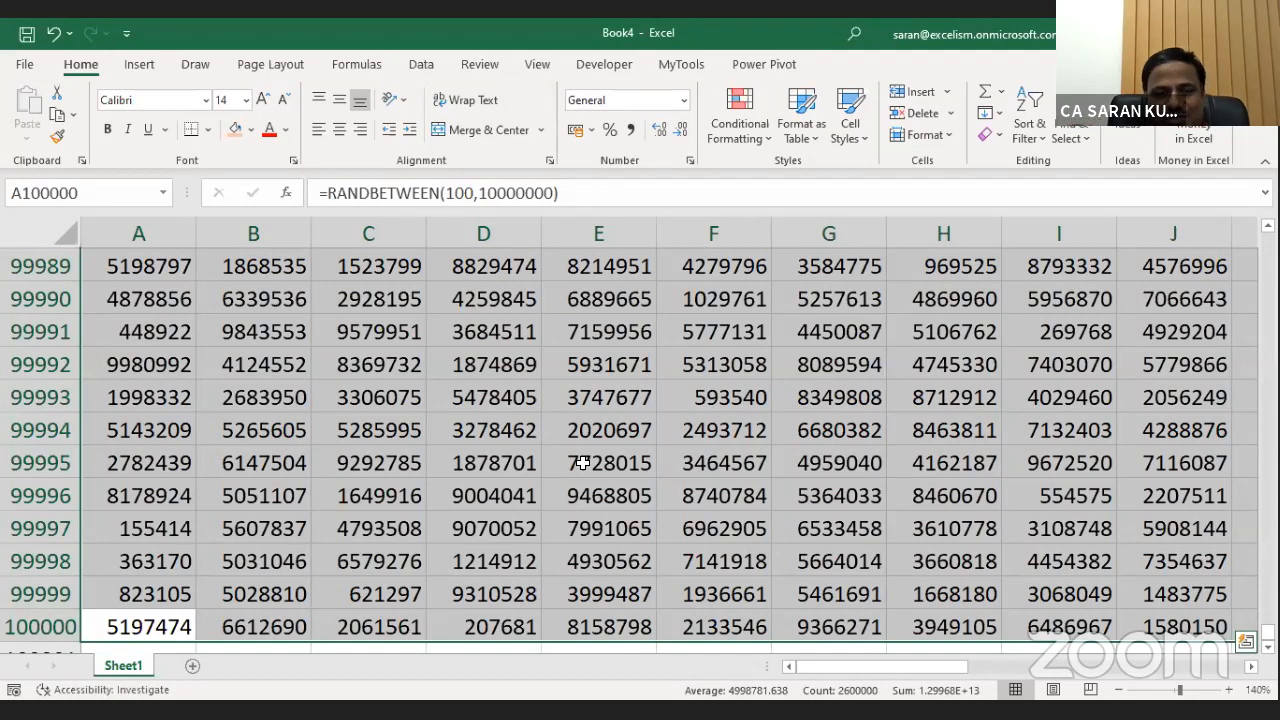
key(ctrl+c)
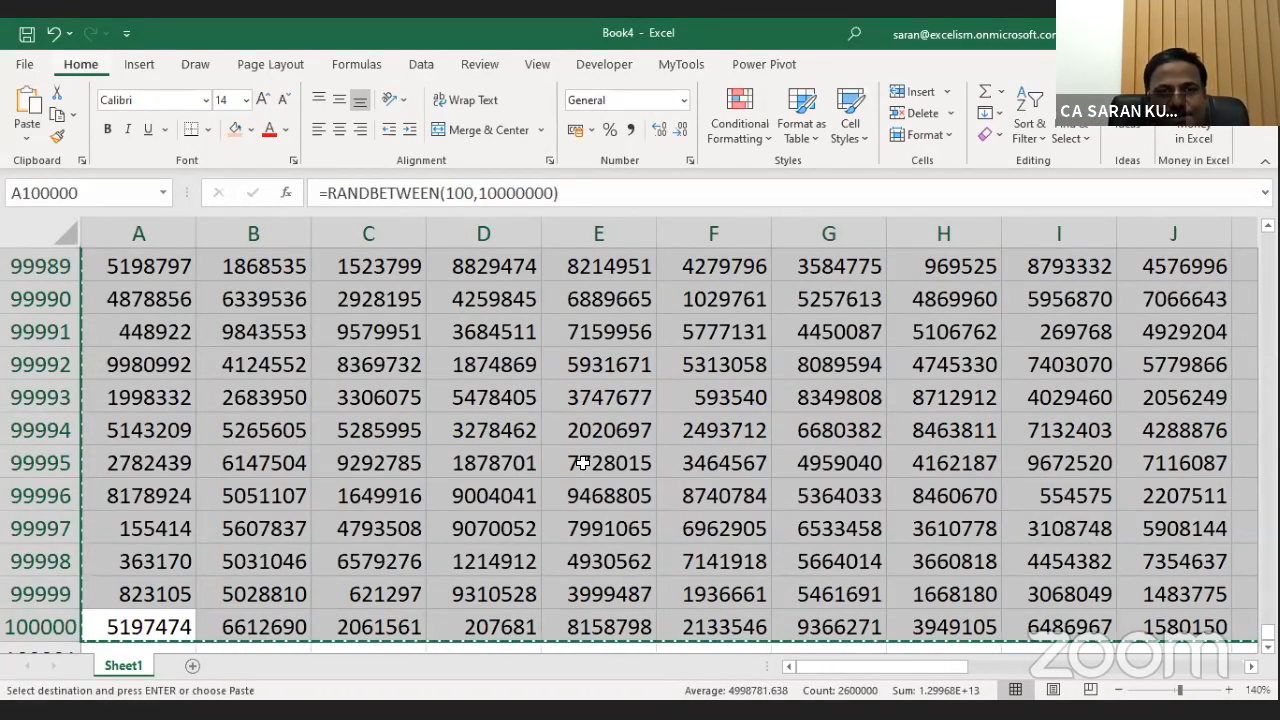
key(ctrl+alt+v)
key(v)
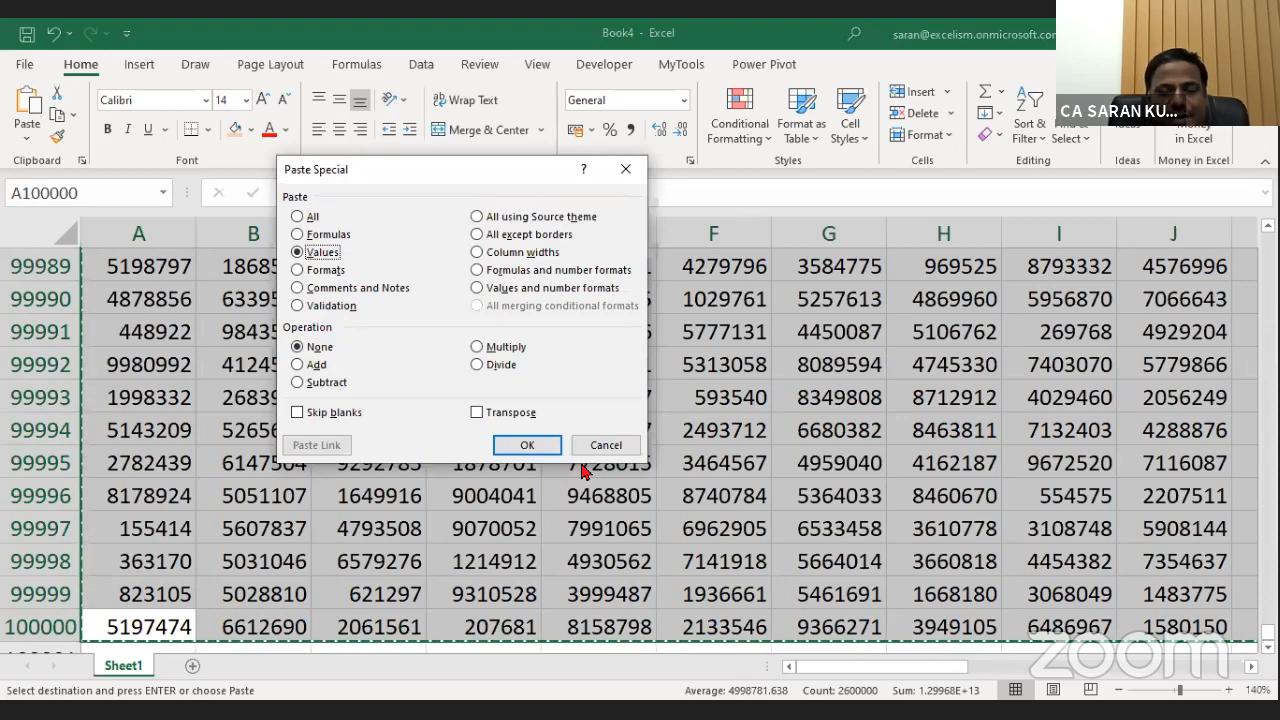
key(Return)
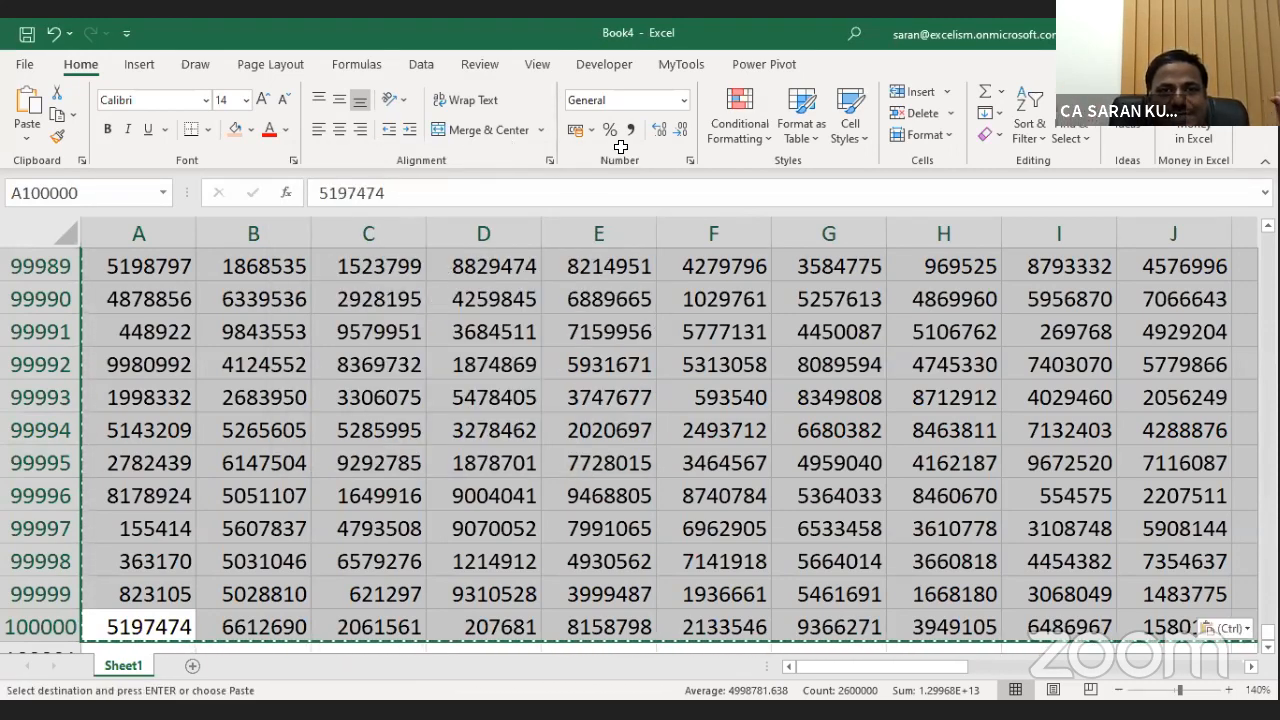
key(Escape)
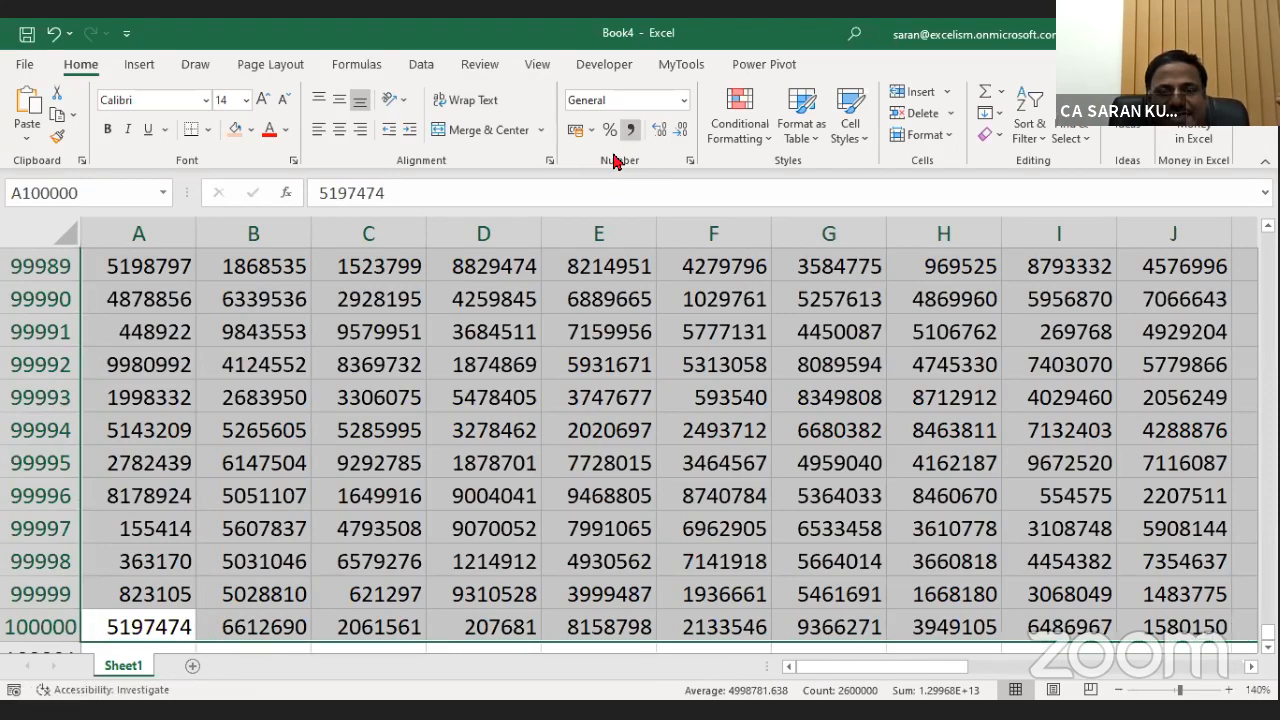
Give the numbers comma style with no decimals and a light orange cell fill.
click(630, 131)
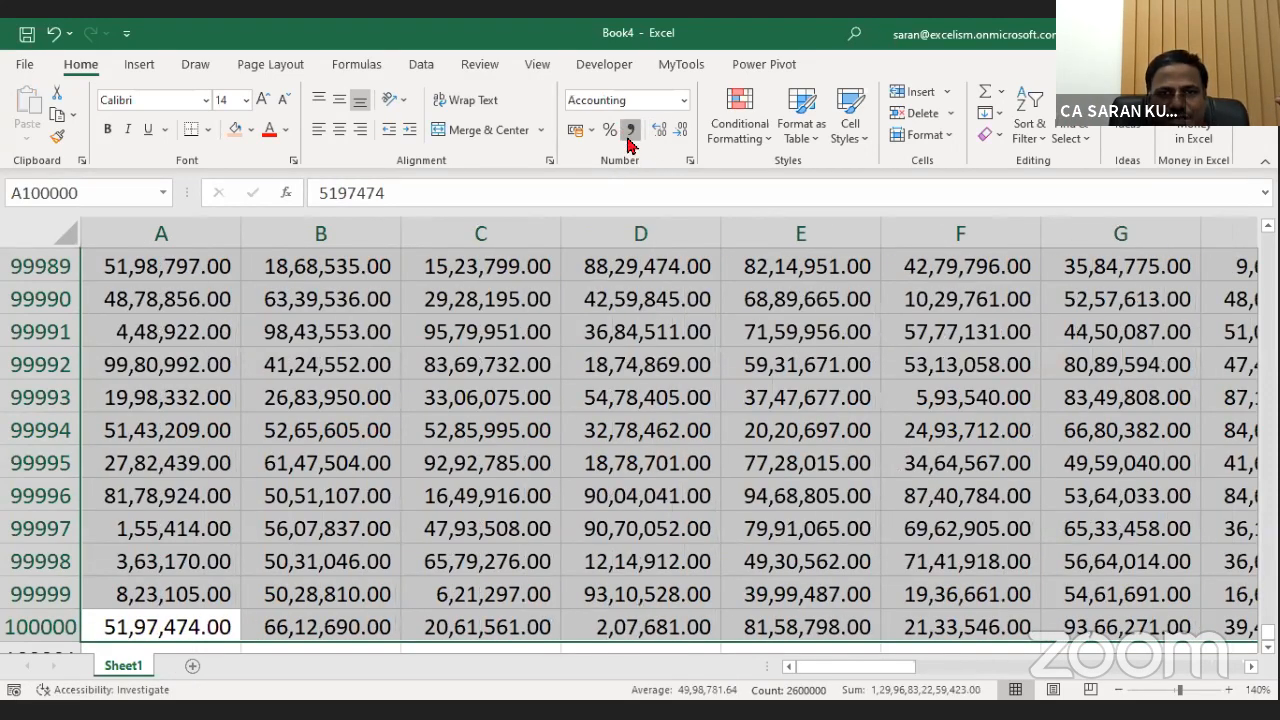
click(681, 131)
click(681, 131)
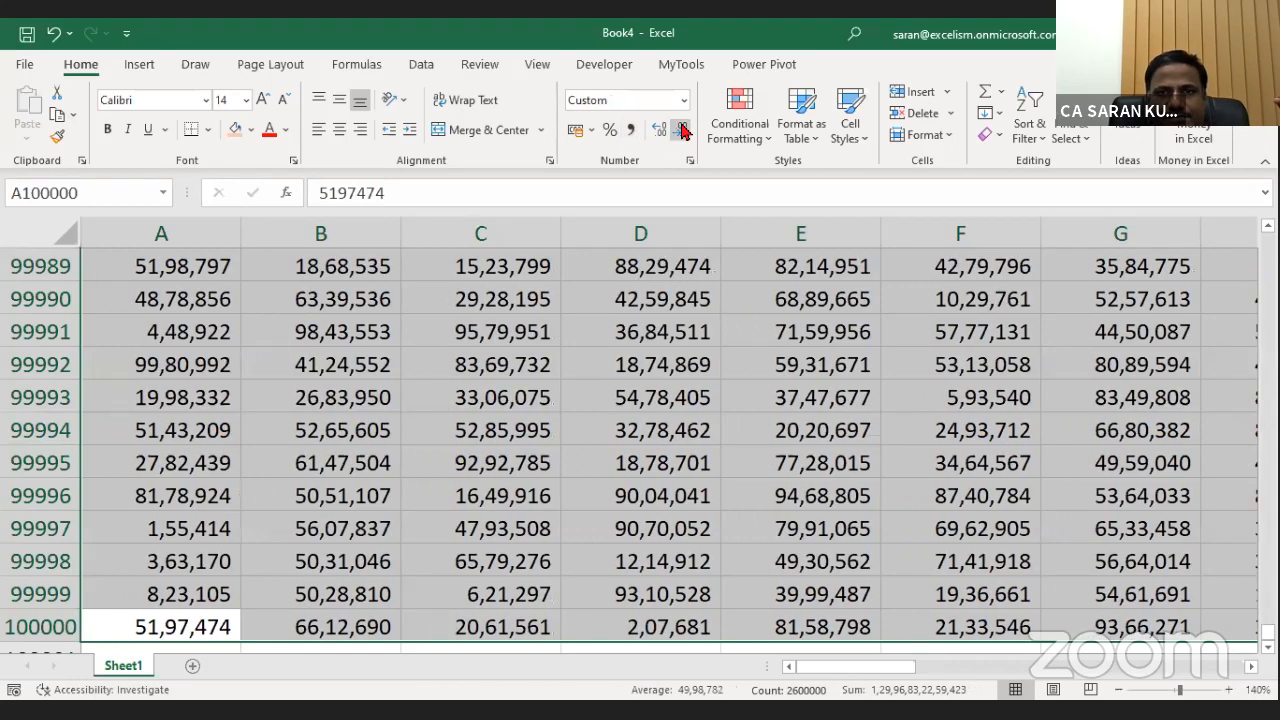
click(251, 131)
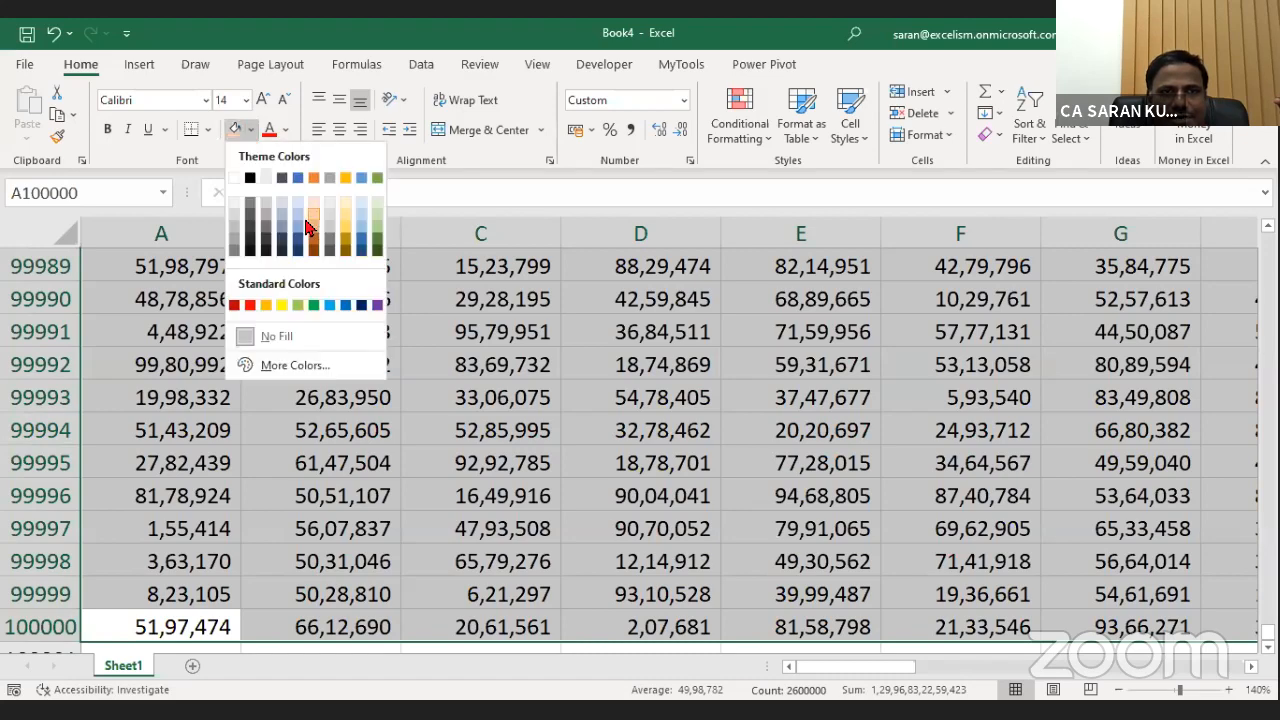
click(306, 216)
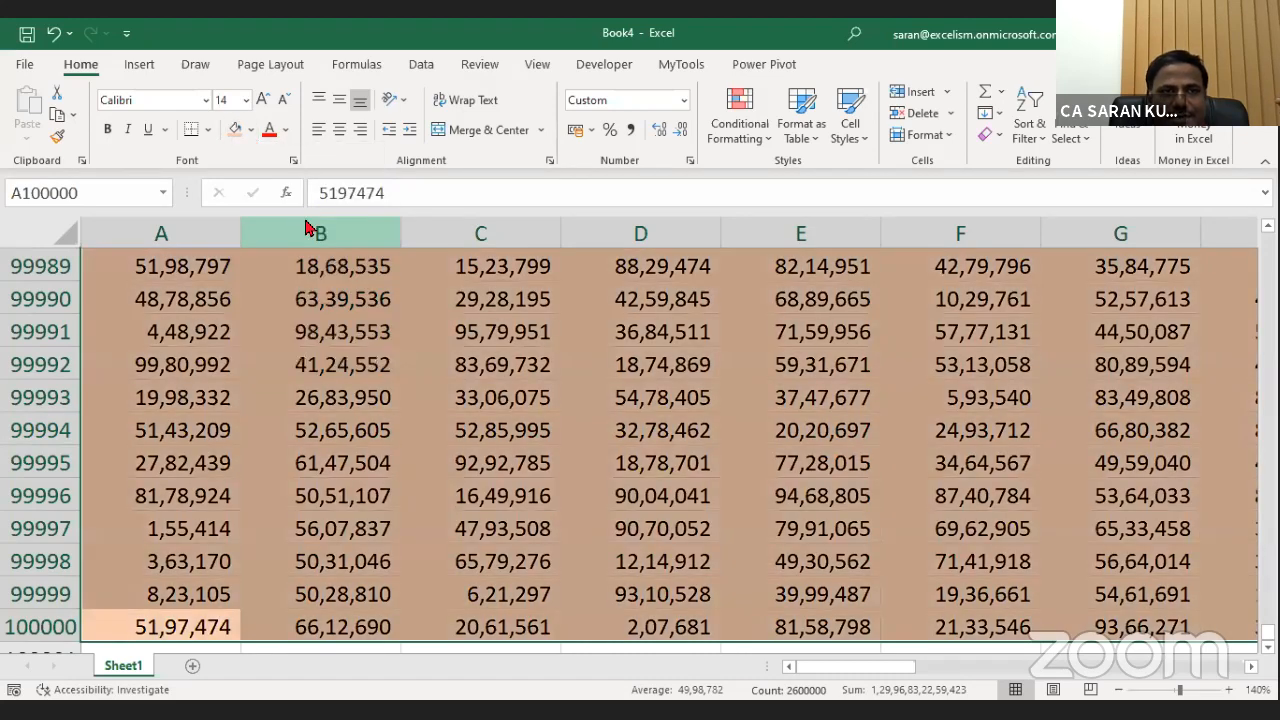
Try light green and dark grey before setting the number font colour to dark blue.
click(288, 132)
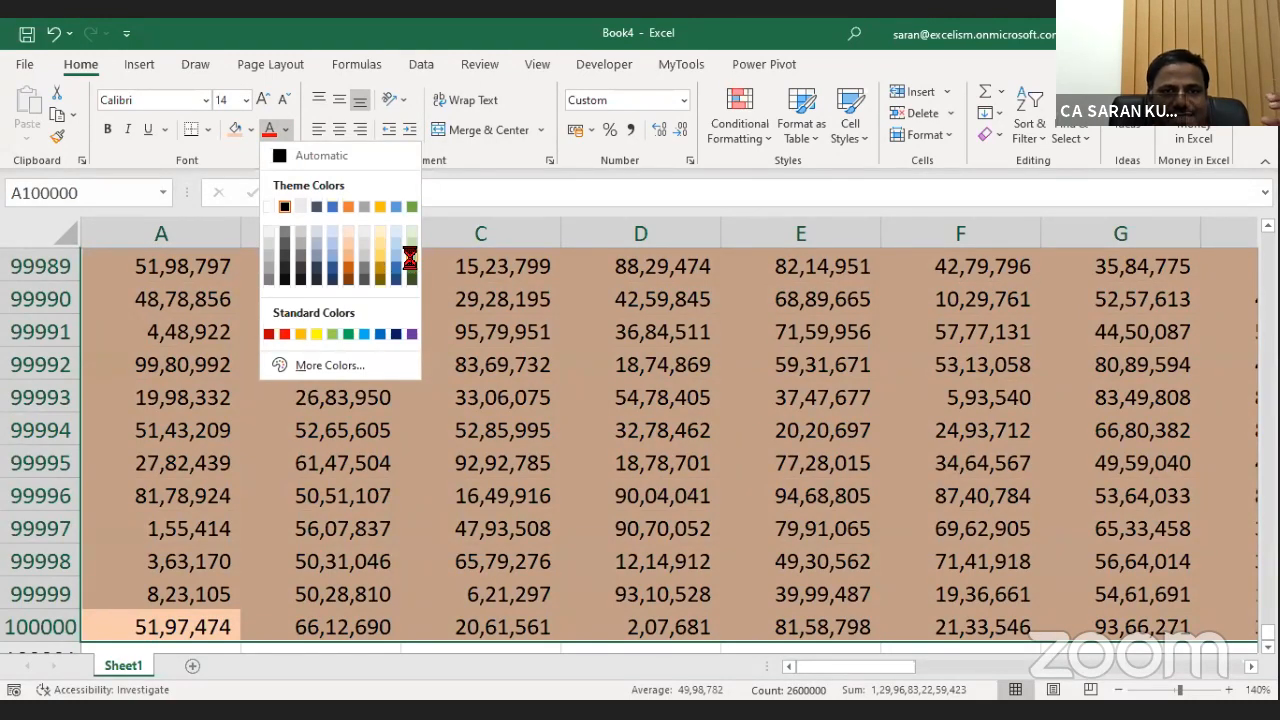
click(411, 255)
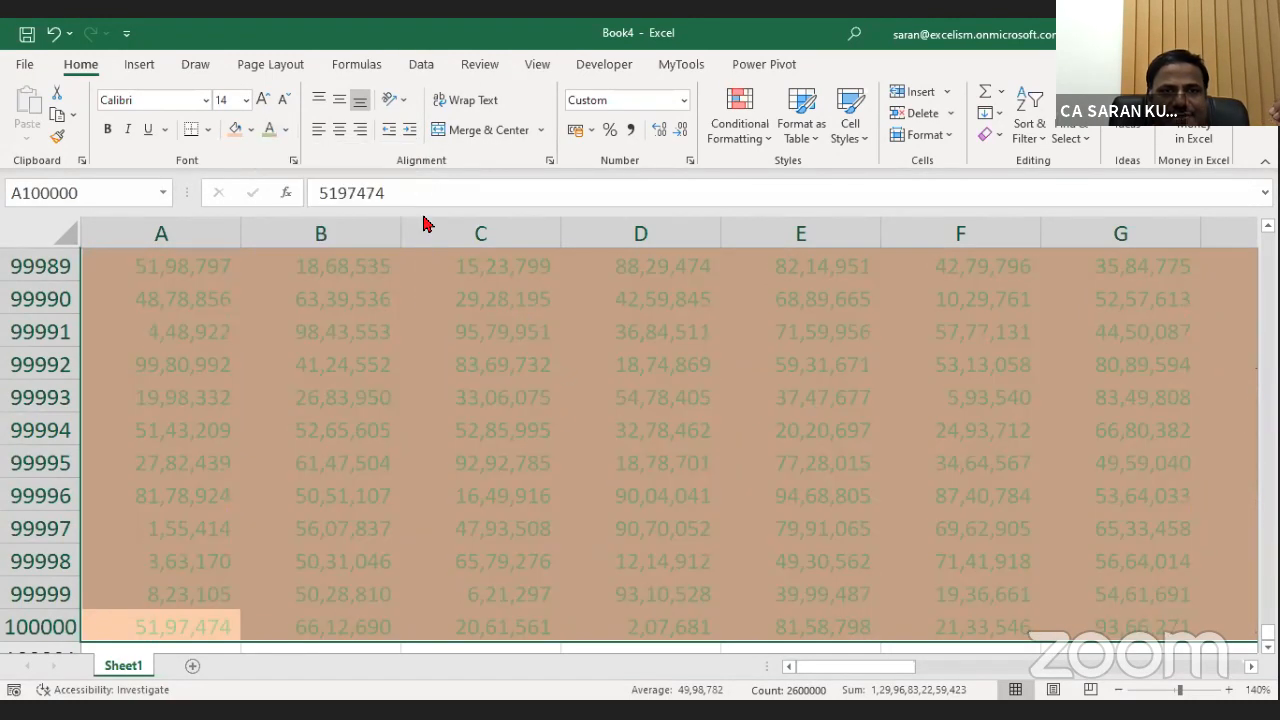
click(287, 130)
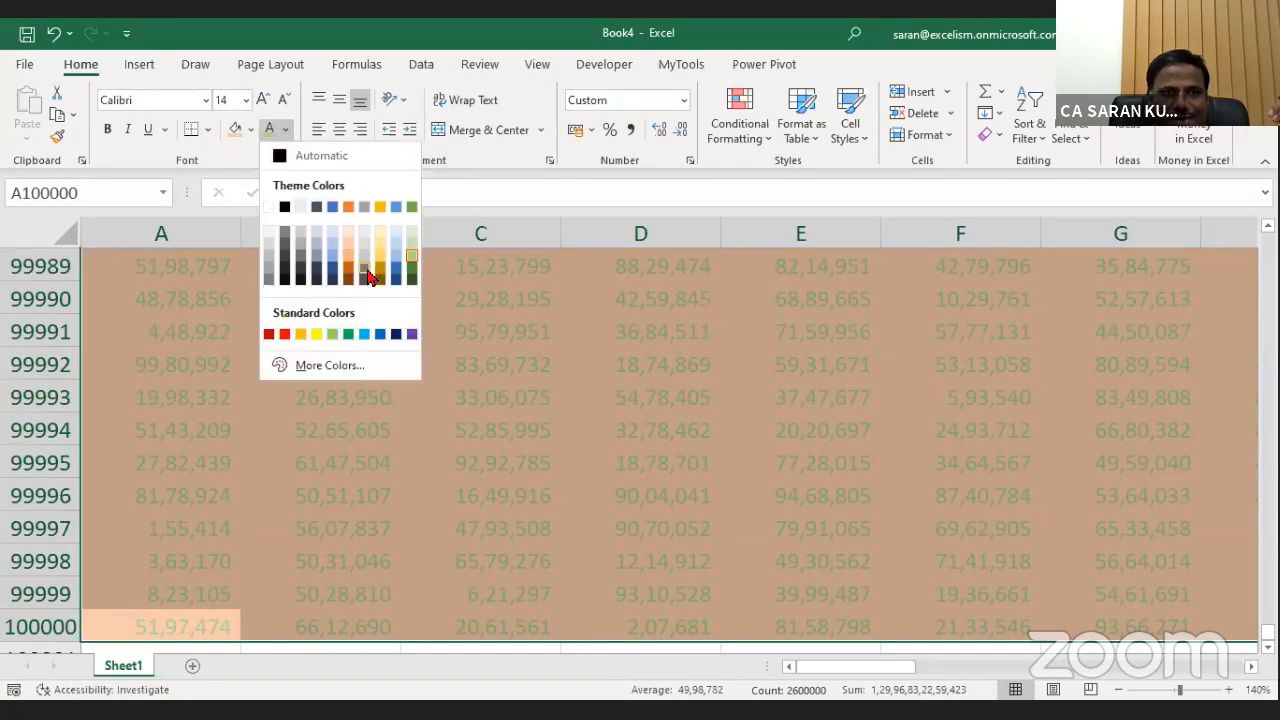
click(368, 277)
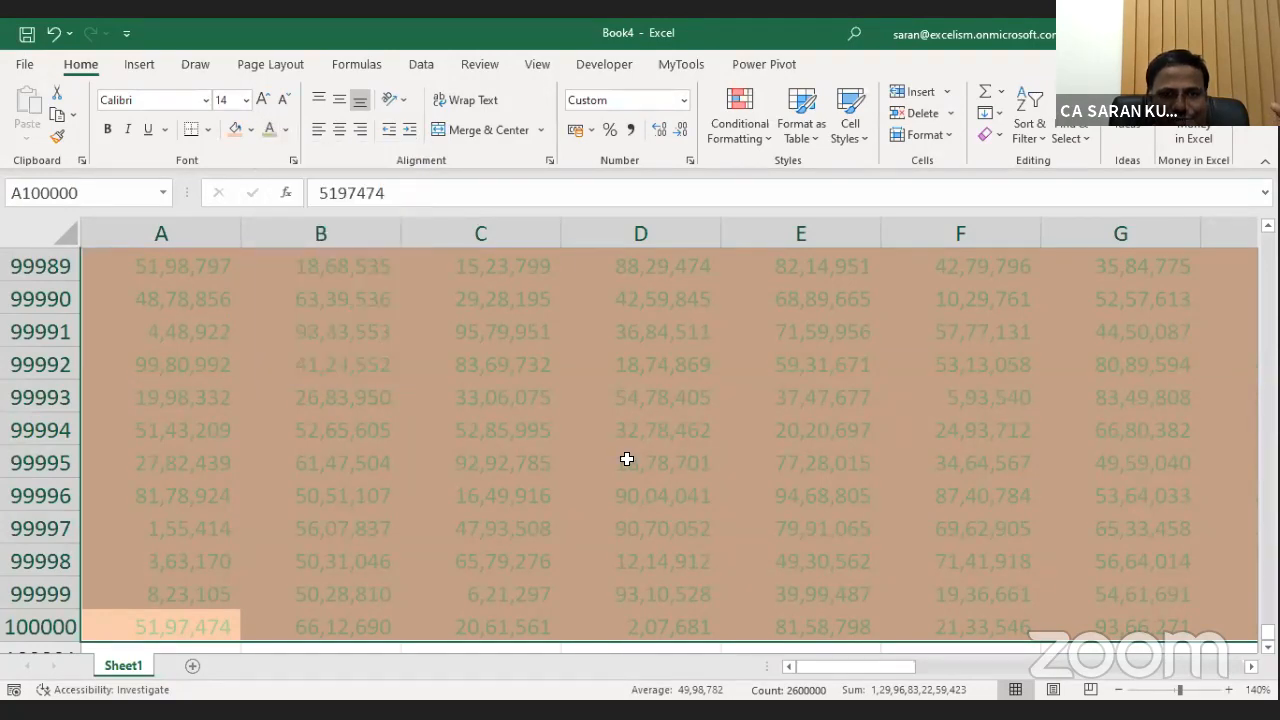
click(287, 130)
click(395, 334)
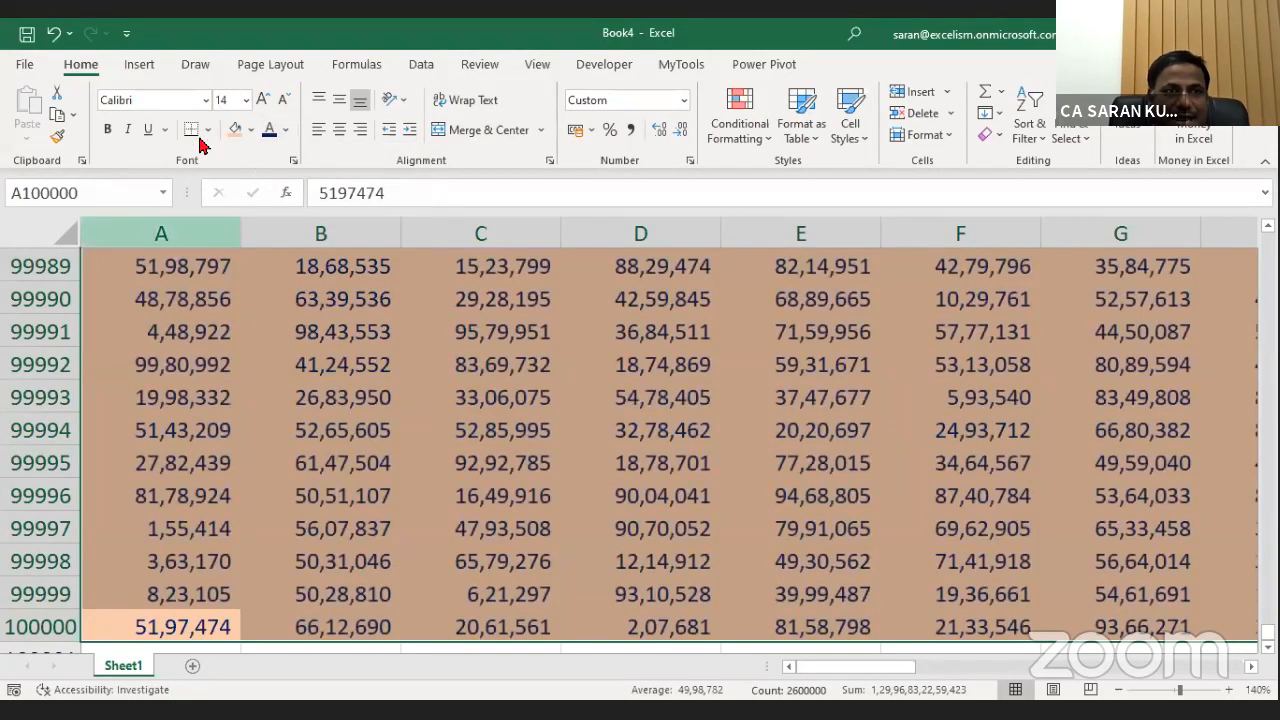
Apply all borders, bold, italic and the Aldhabi font to the cells.
click(294, 322)
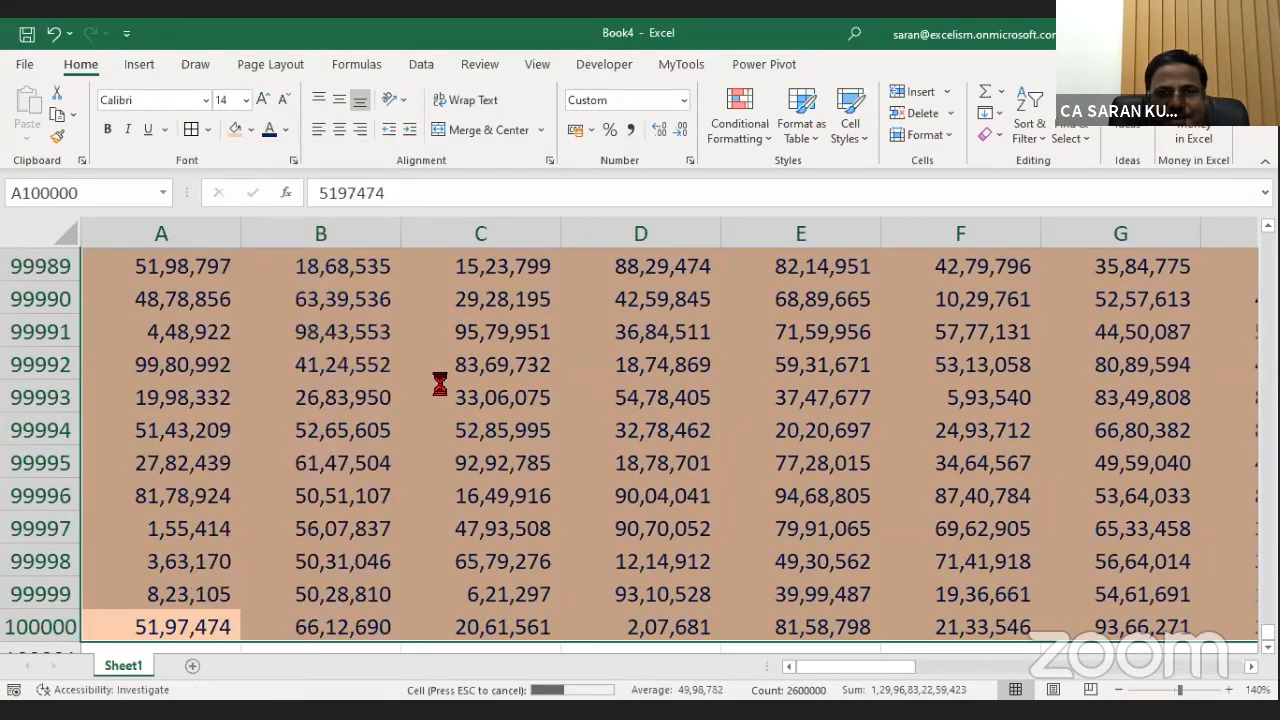
click(107, 130)
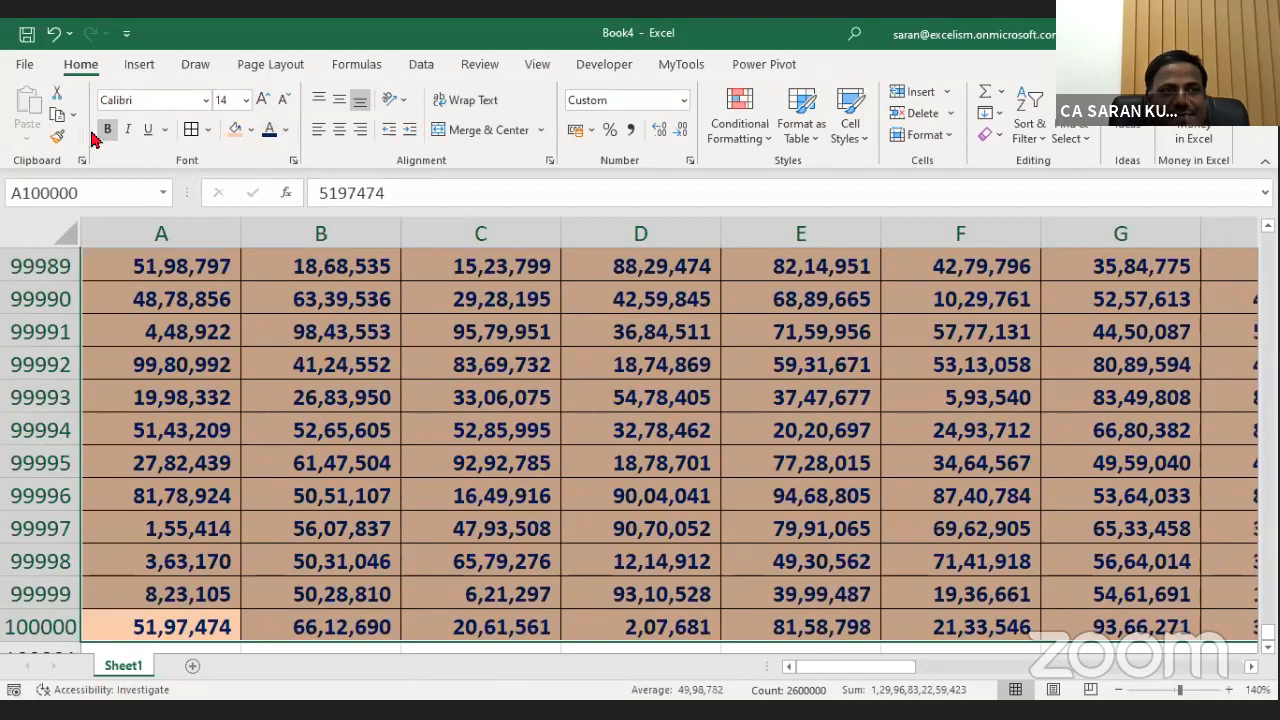
click(128, 130)
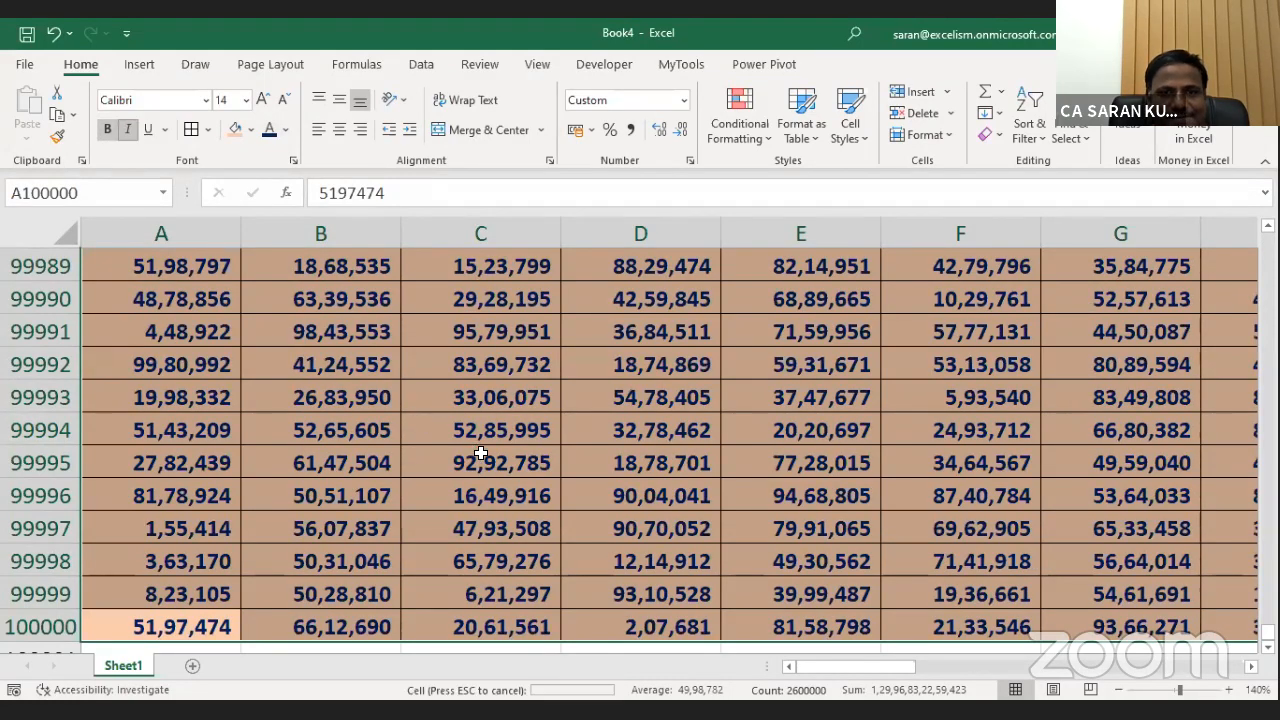
click(206, 101)
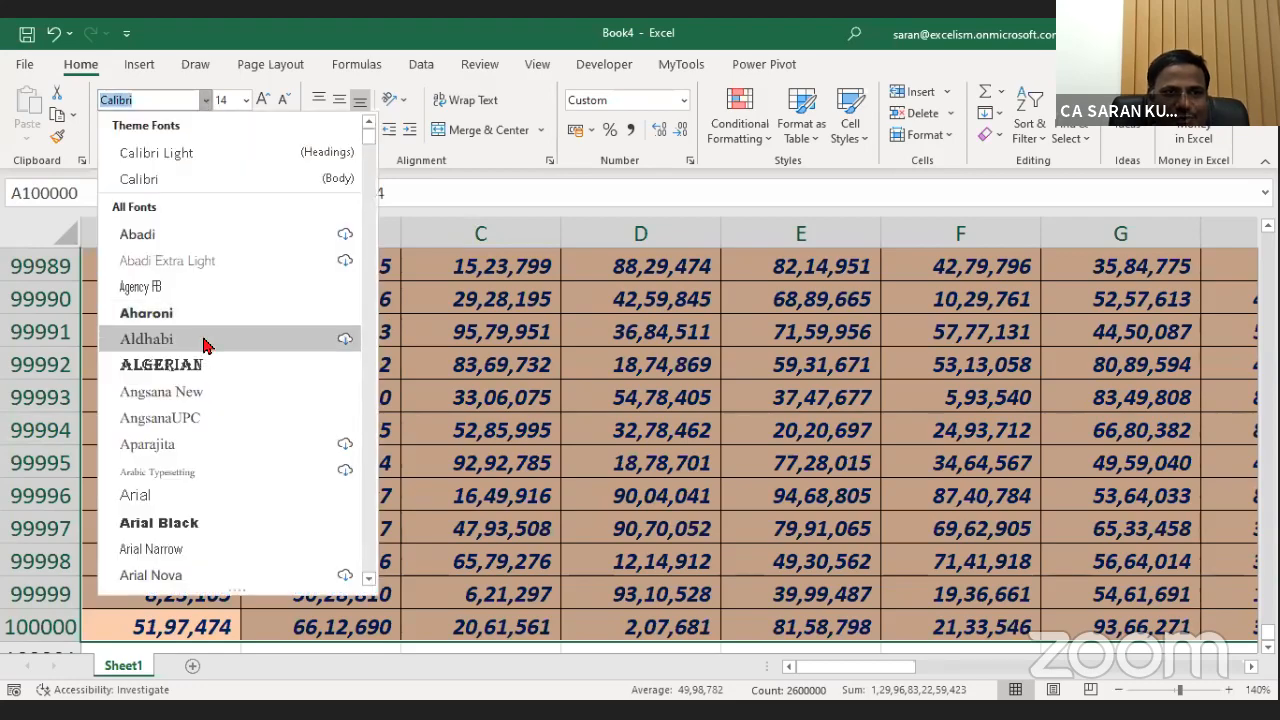
click(257, 398)
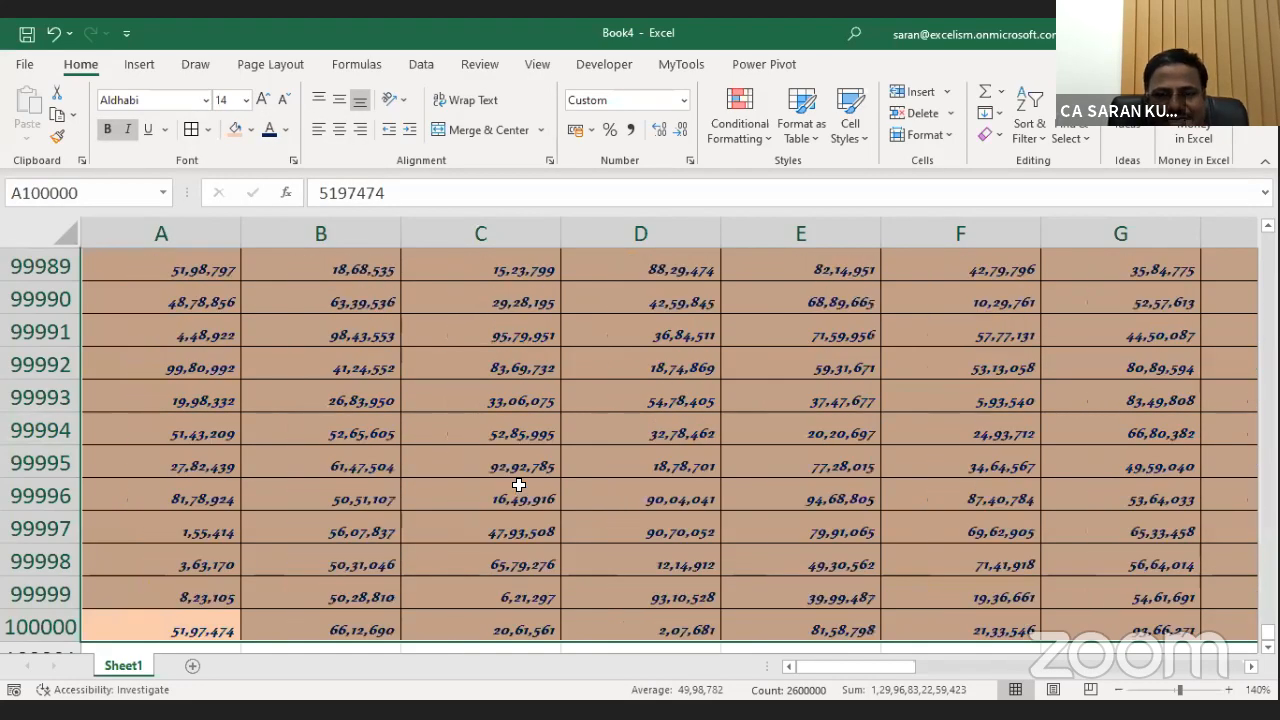
click(519, 484)
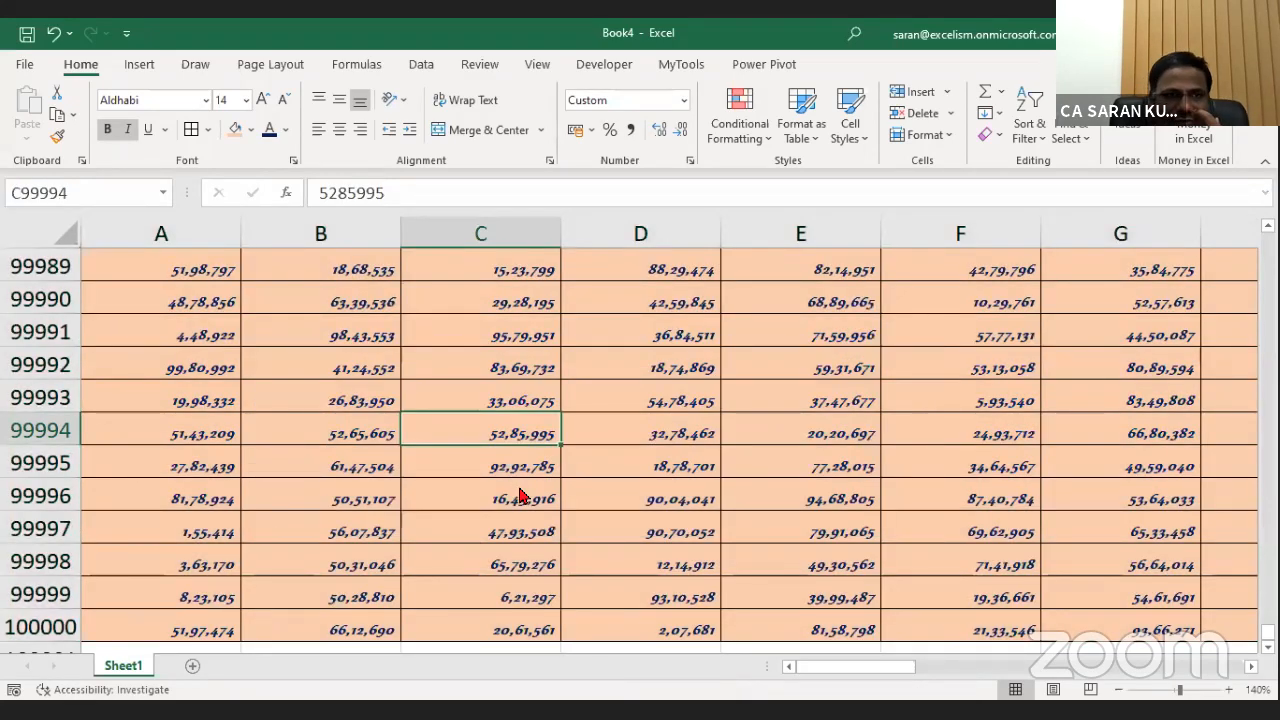
key(F12)
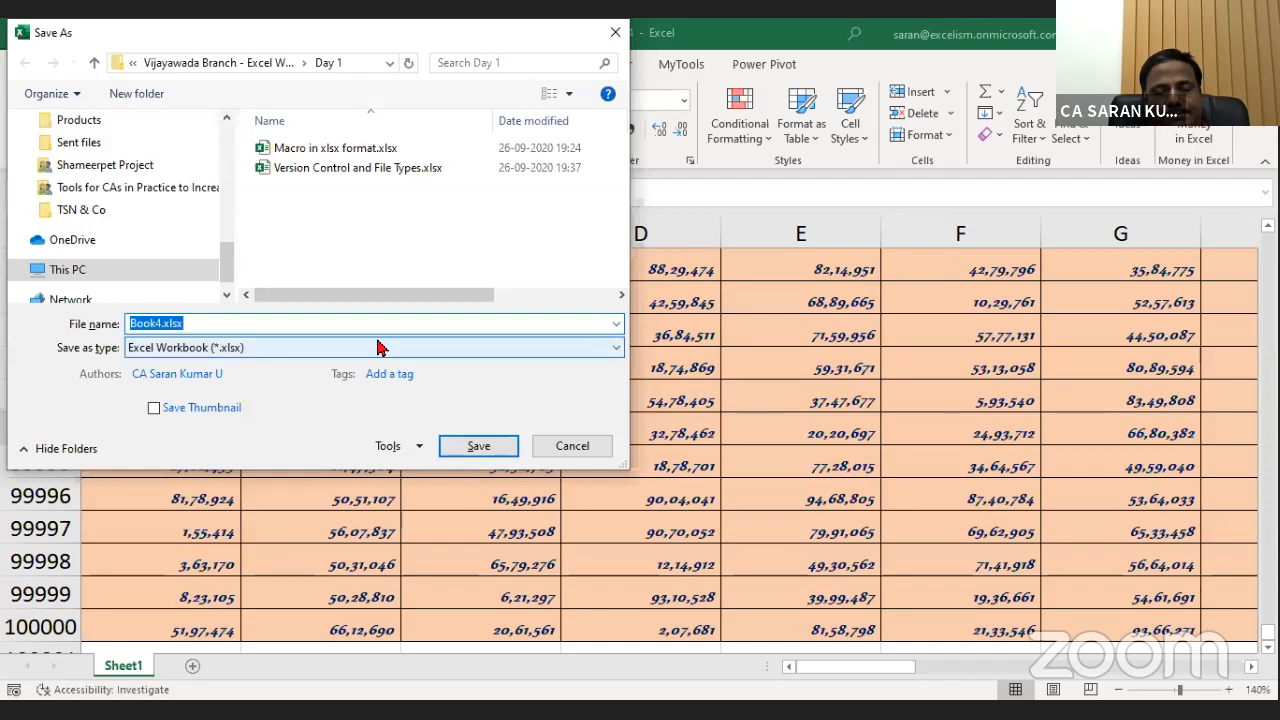
Save the workbook as 'Saving as xlsx' in Excel Workbook (*.xlsx) format.
text(Saving as)
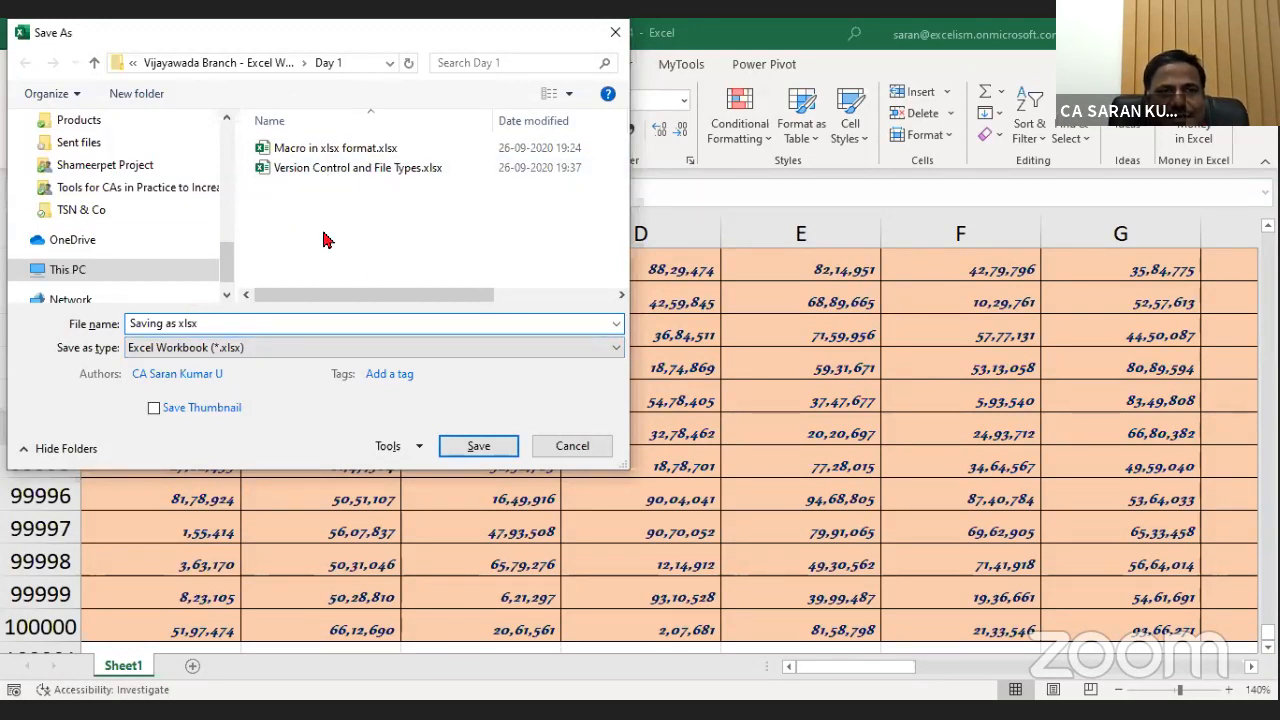
click(476, 447)
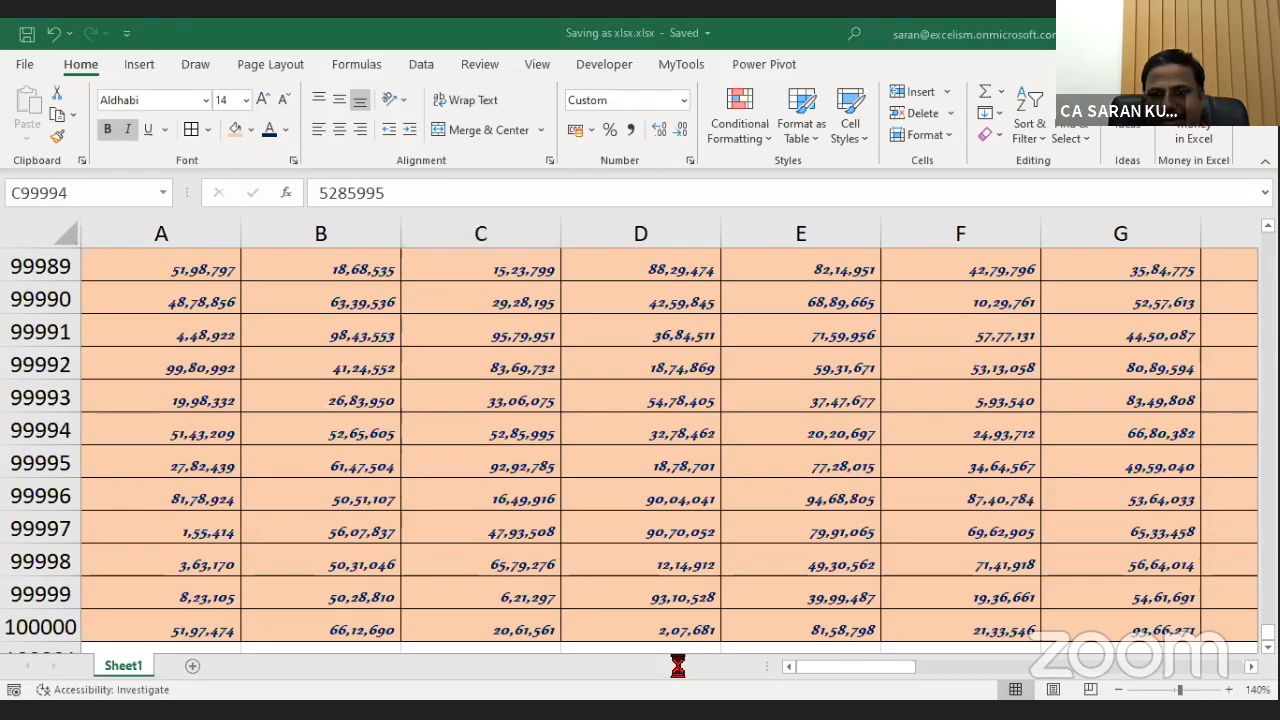
Show the Day 1 folder in Details view to read Saving as xlsx.xlsx's 22,586 KB size, then return to Excel.
key(alt+Tab)
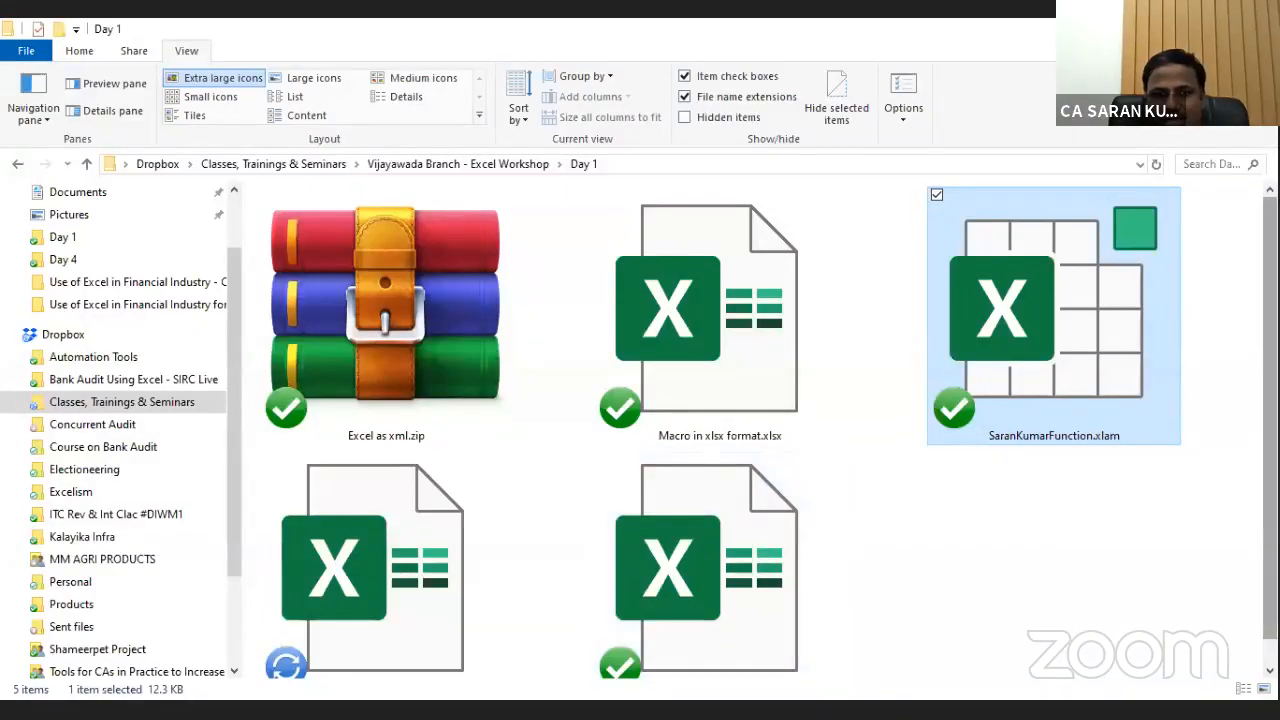
scroll(557, 611, down, 1)
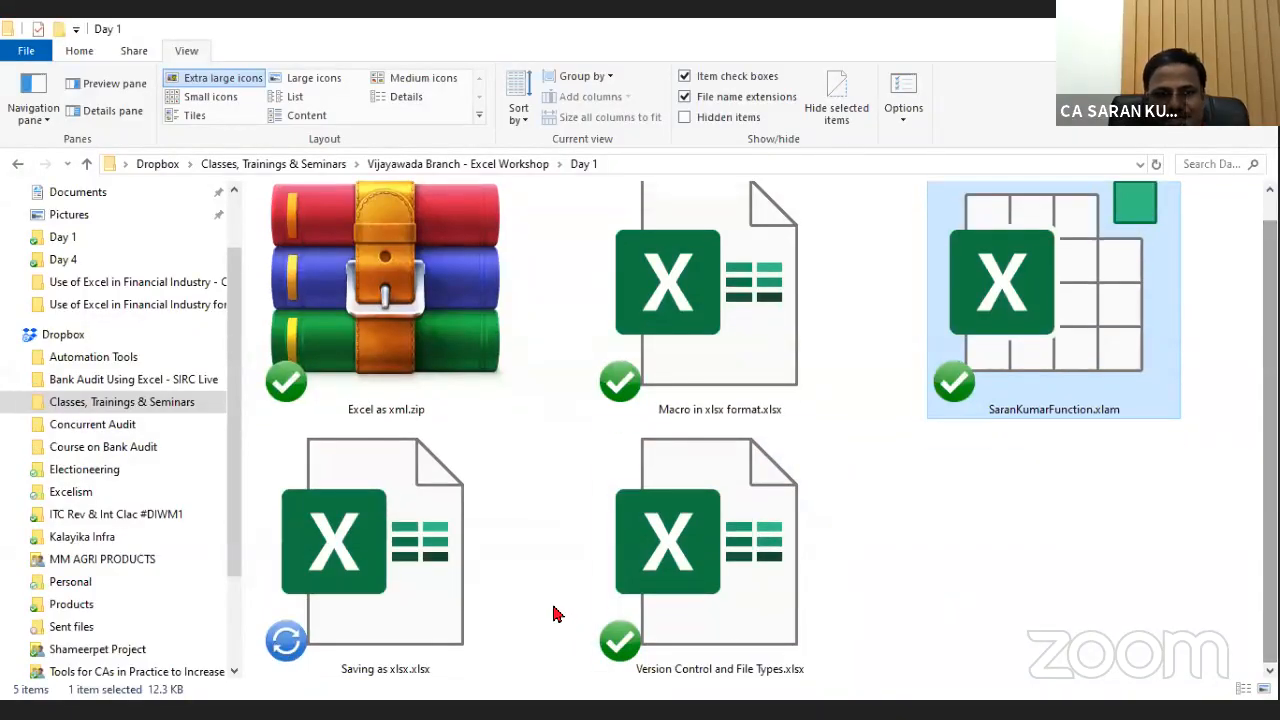
click(406, 98)
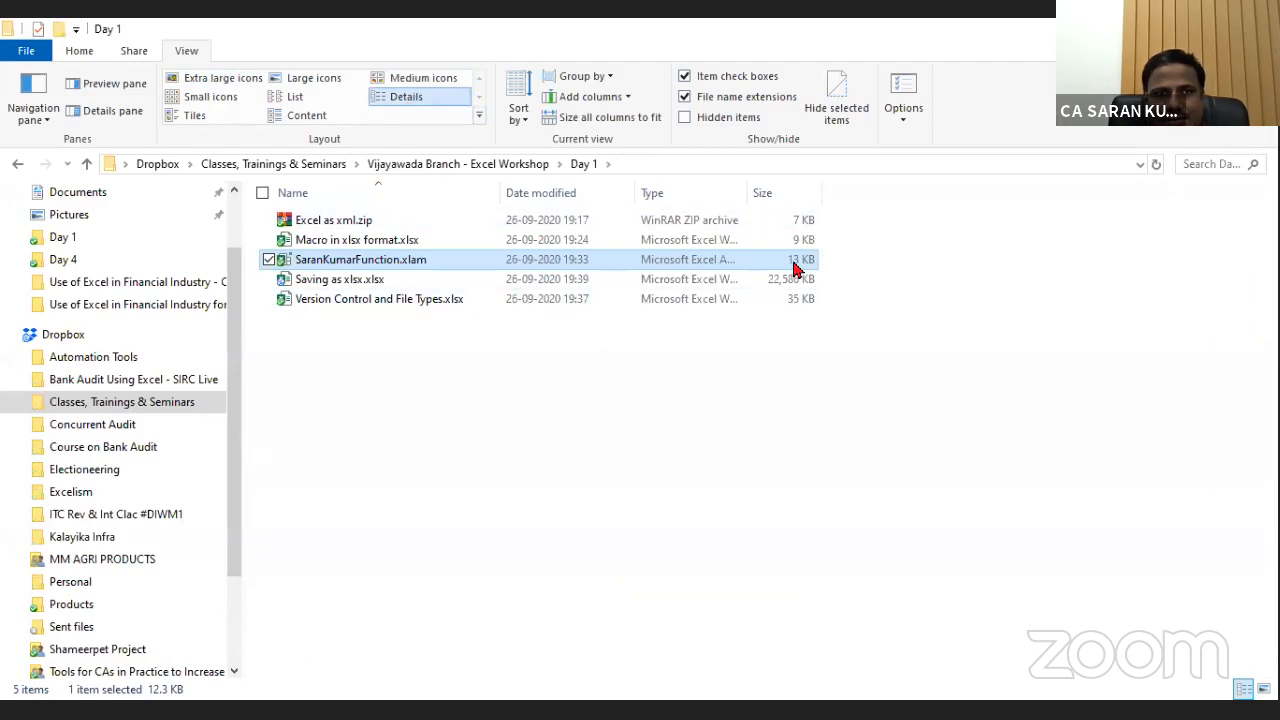
click(765, 285)
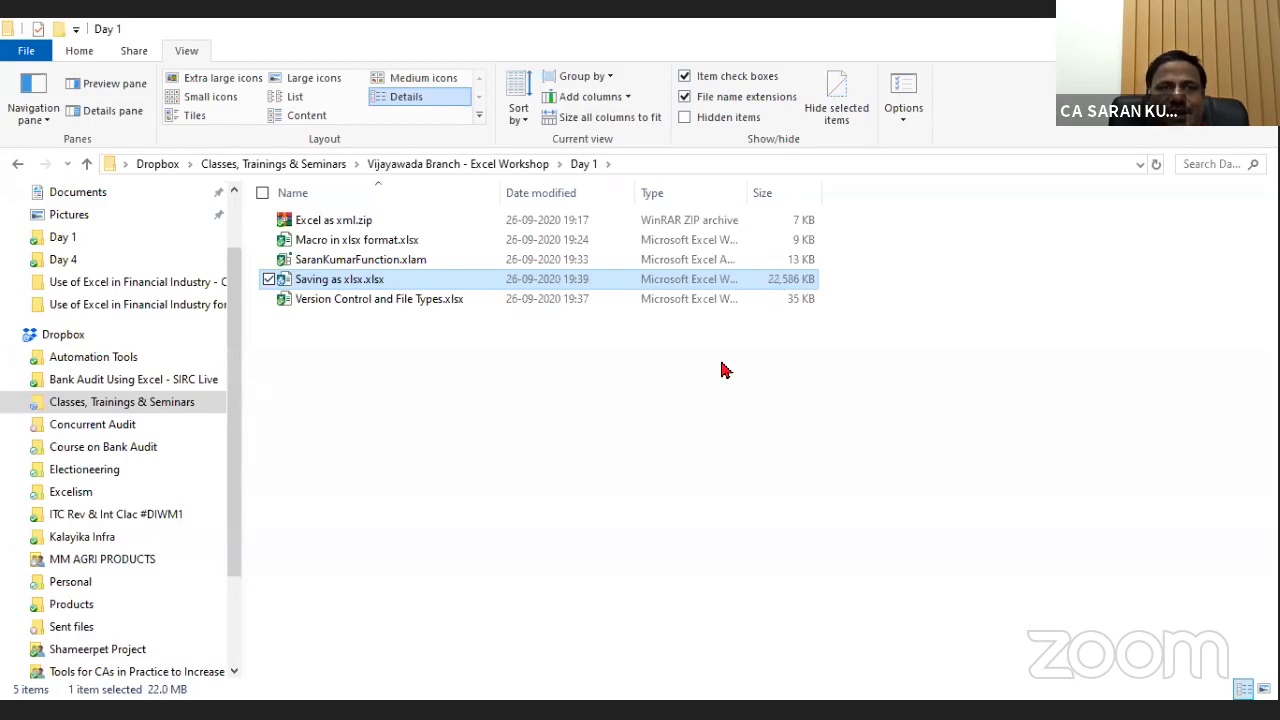
click(582, 505)
click(421, 287)
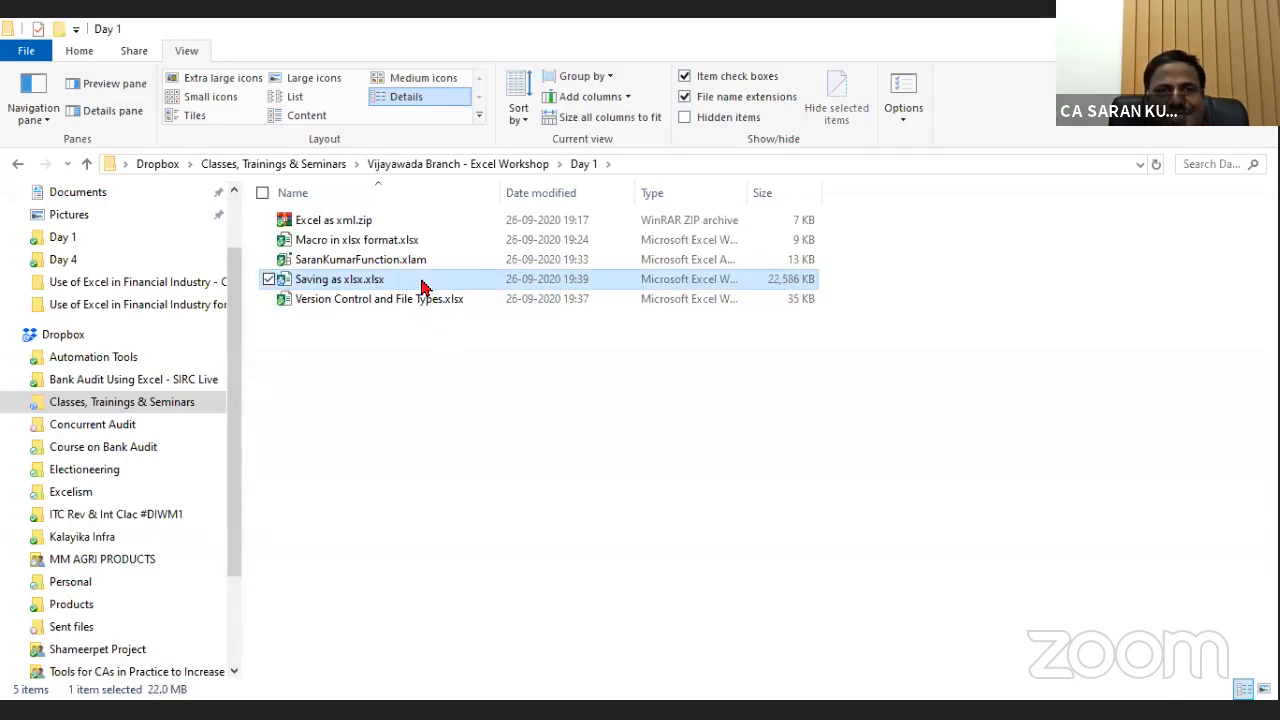
key(alt+Tab)
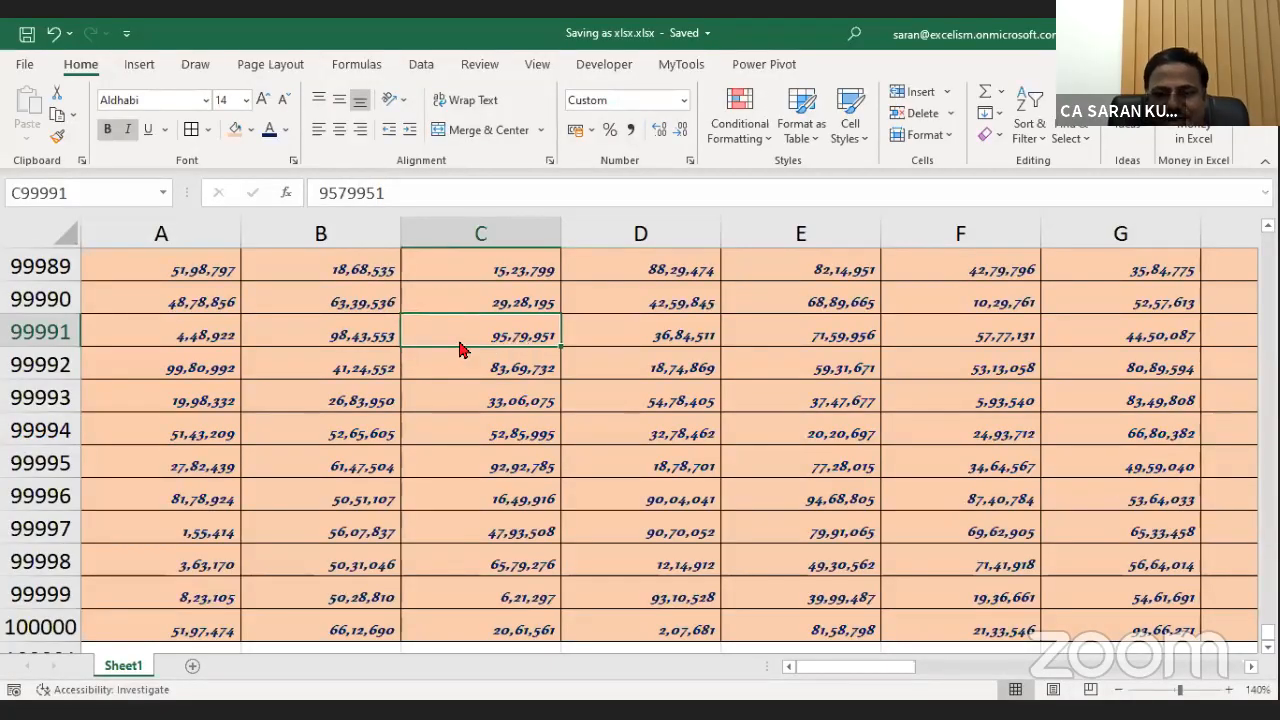
Save a copy as 'Saving as xlsb' in Excel Binary Workbook (*.xlsb) format.
key(F12)
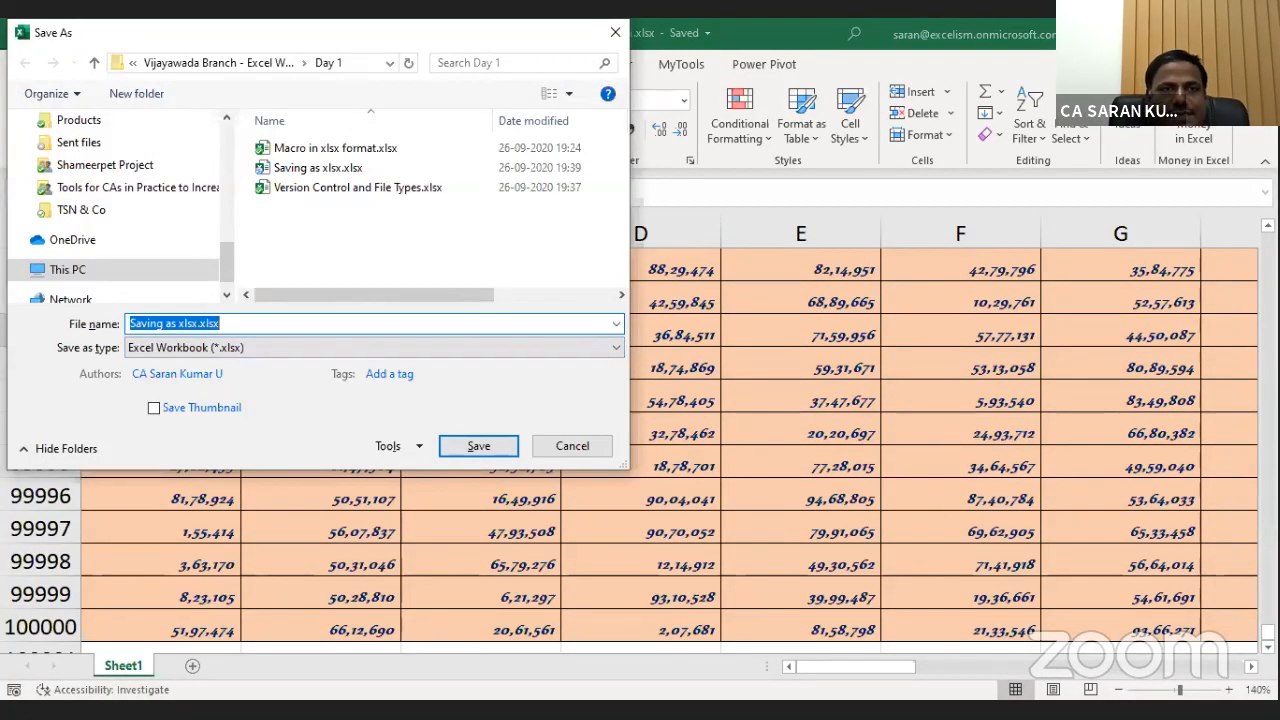
text(Savingas)
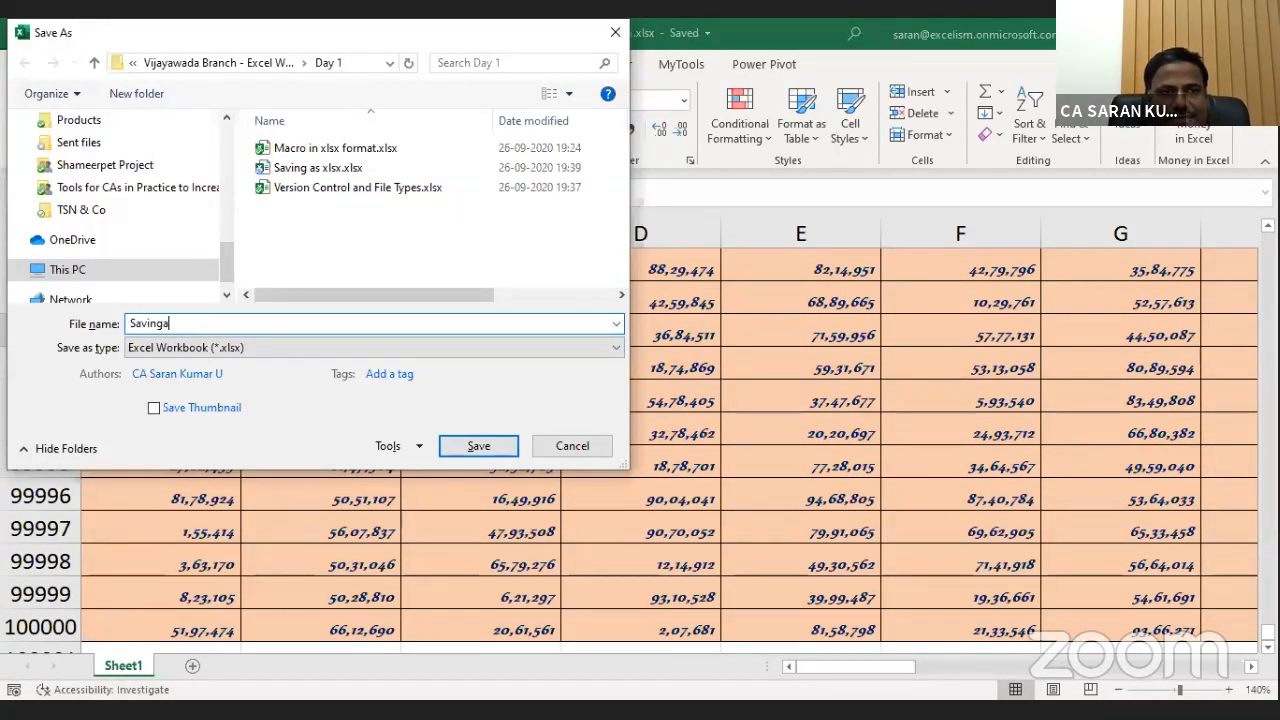
key(BackSpace)
text(as xls)
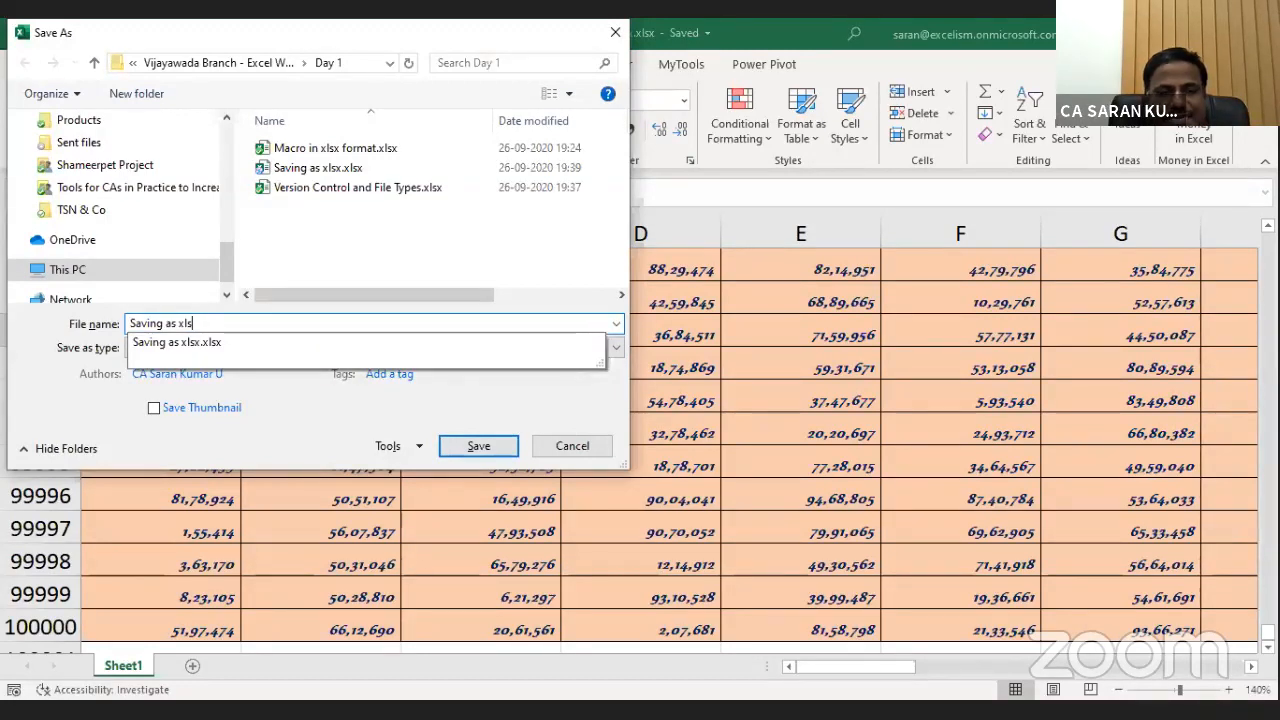
text(b)
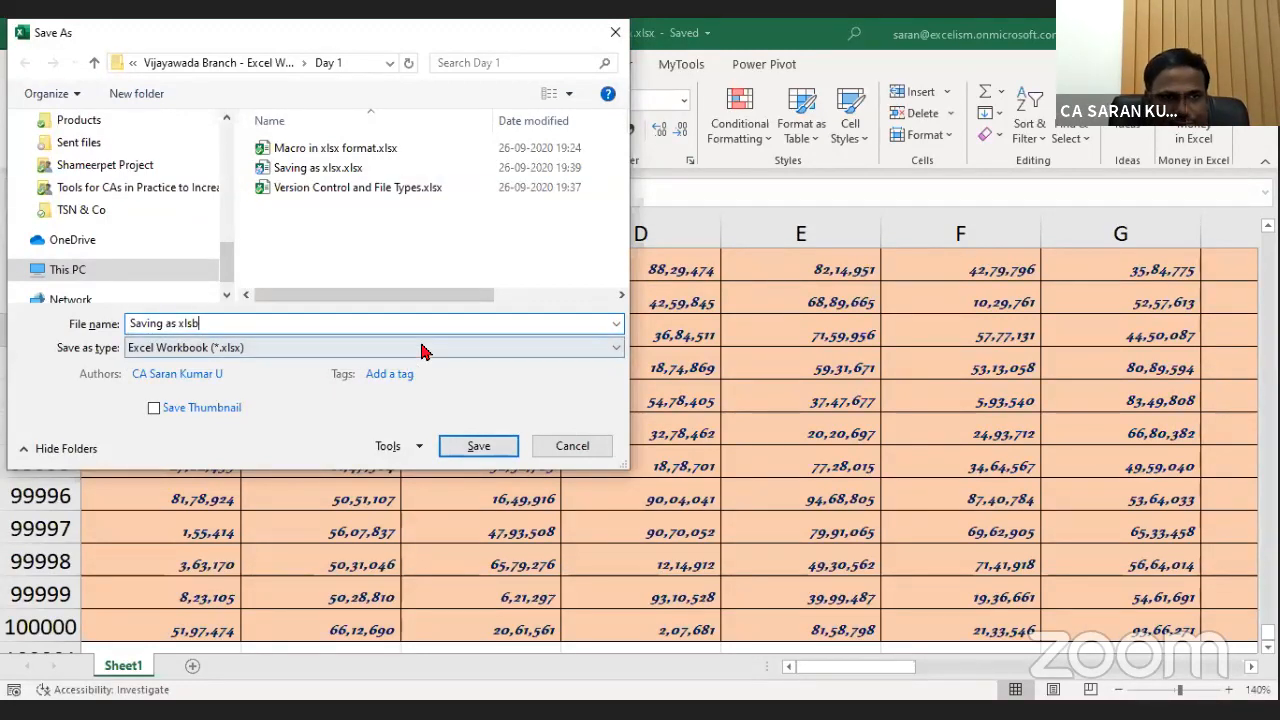
click(410, 347)
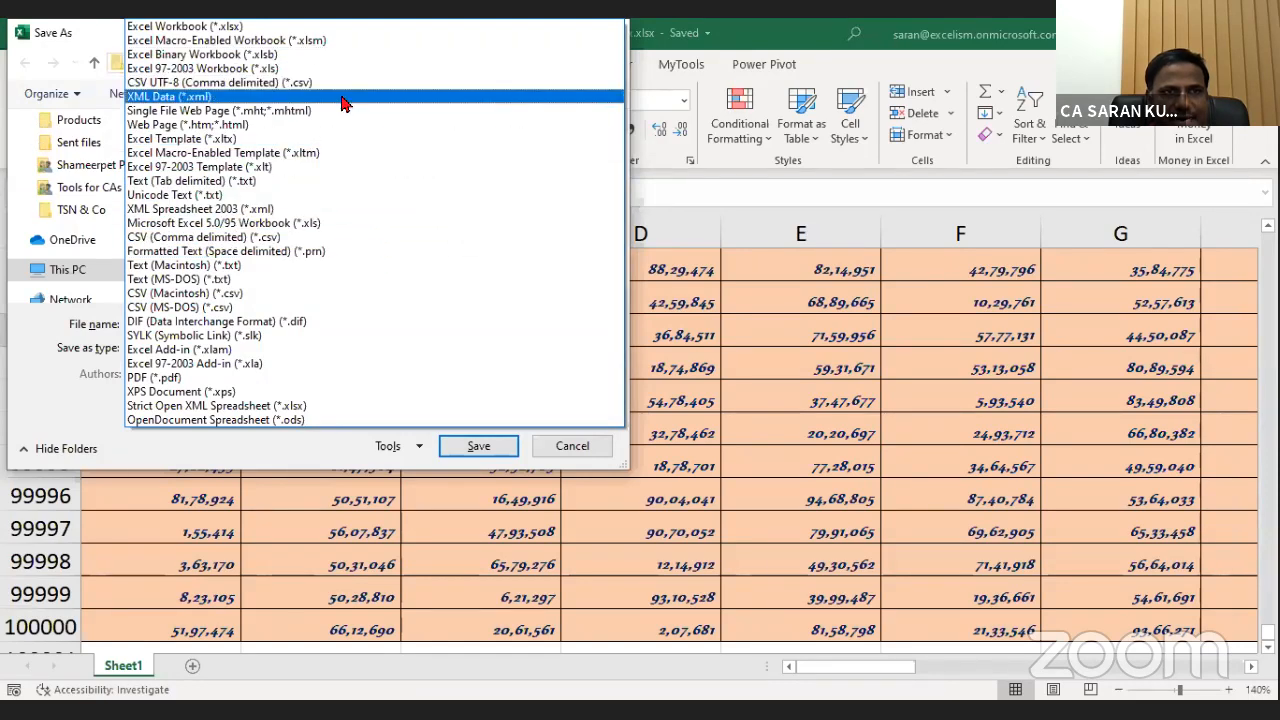
click(330, 56)
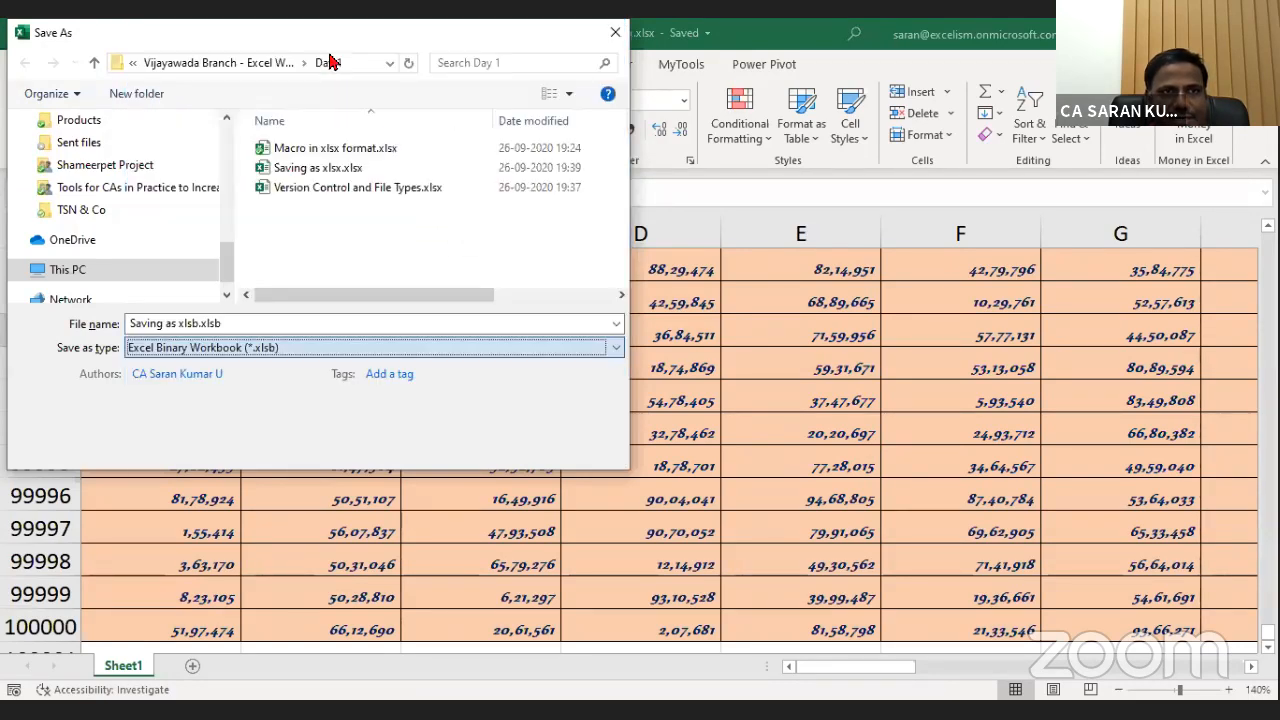
click(480, 447)
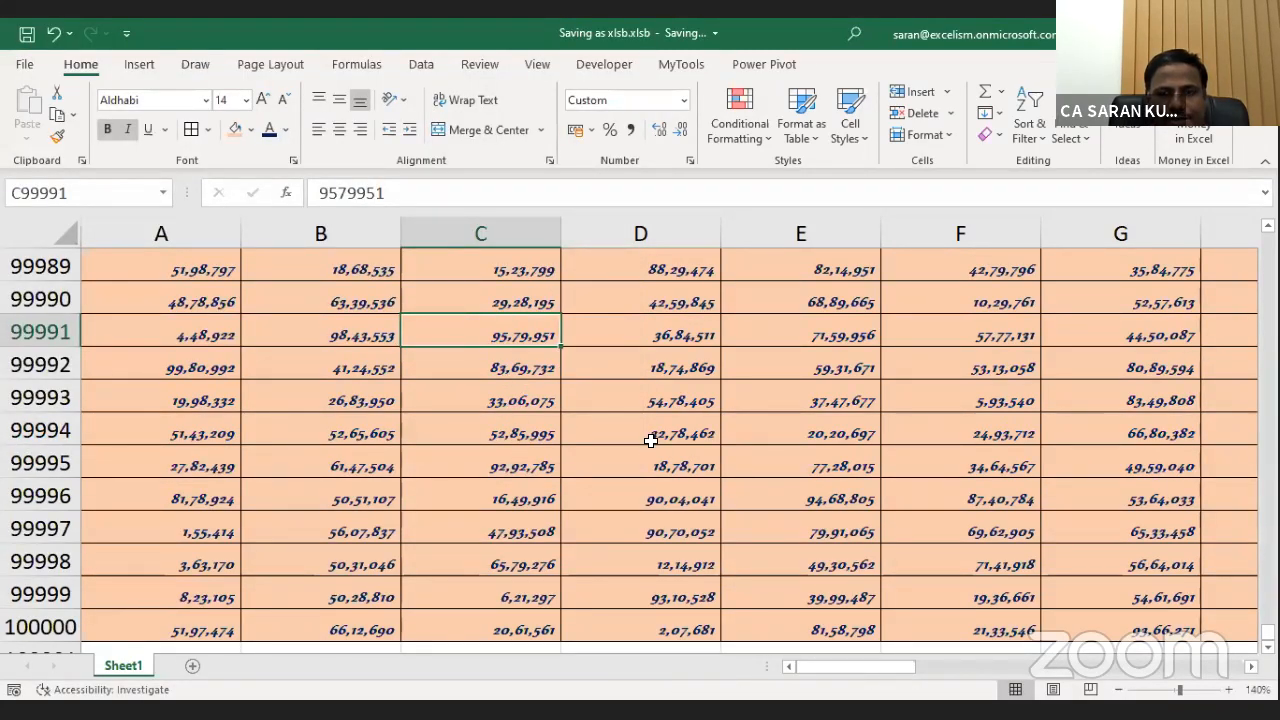
click(771, 421)
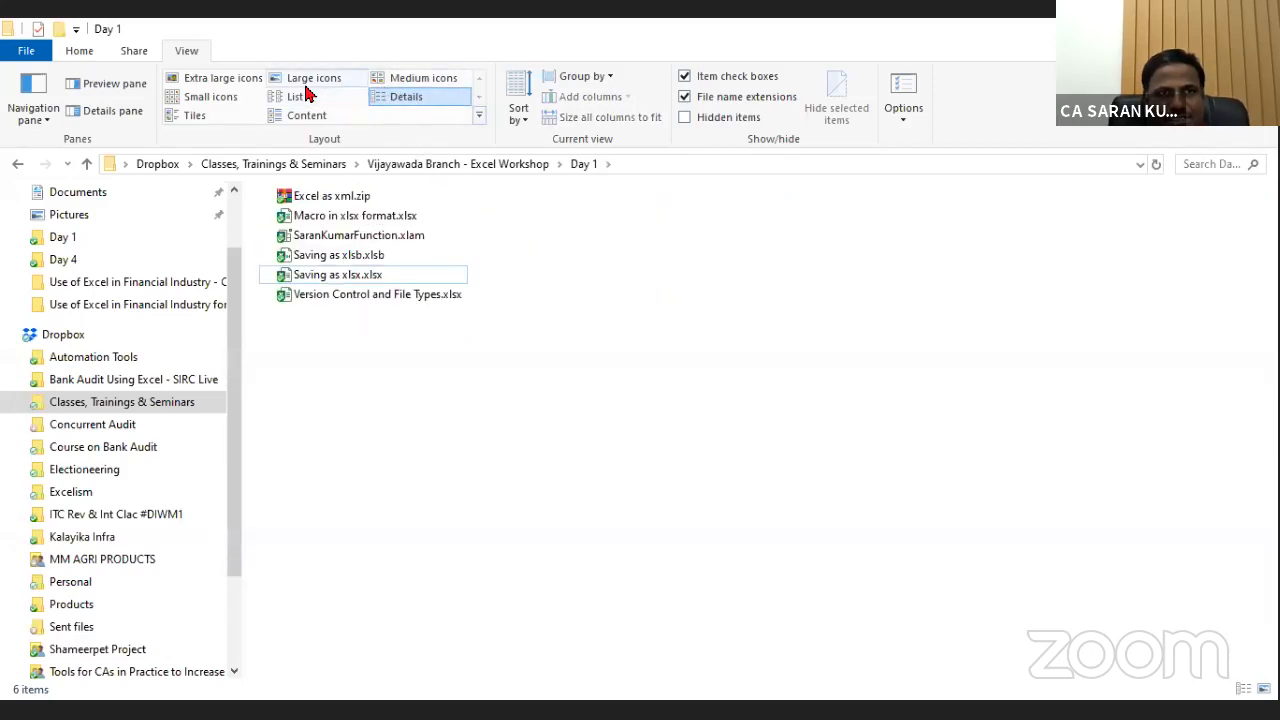
Compare the Saving as xlsx and Saving as xlsb file sizes in Details view, then return to Excel.
click(221, 78)
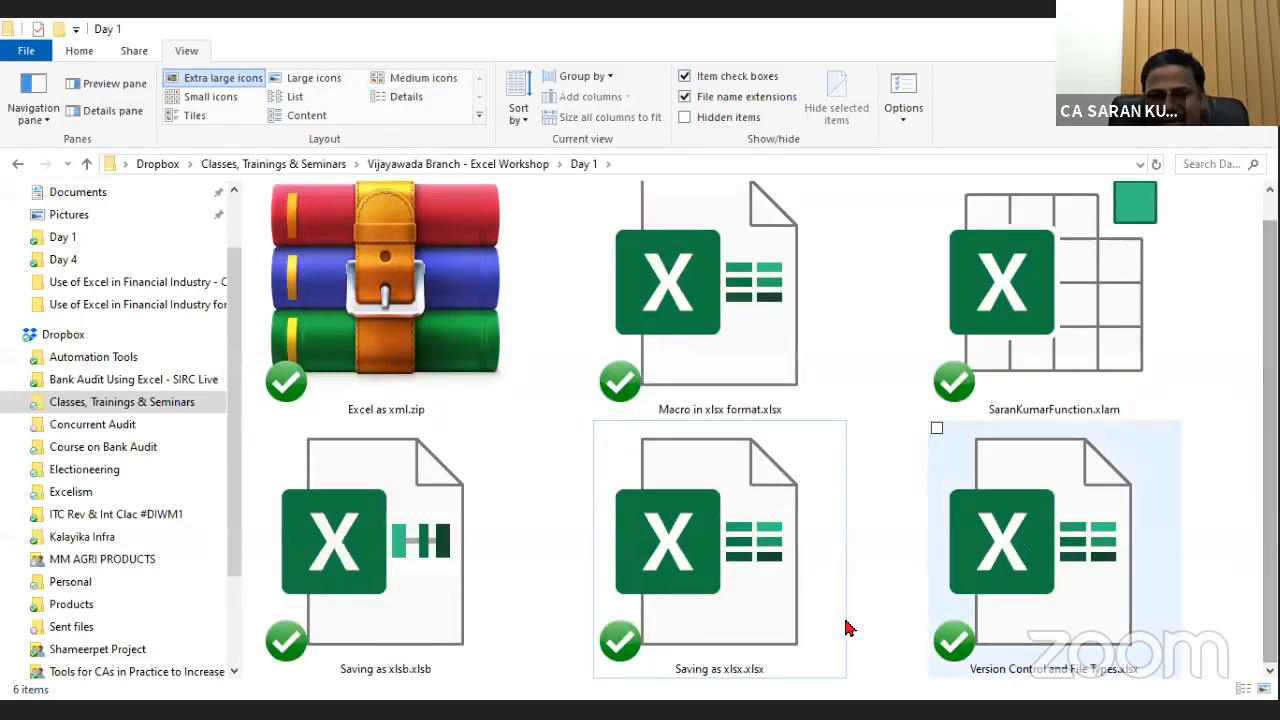
click(396, 568)
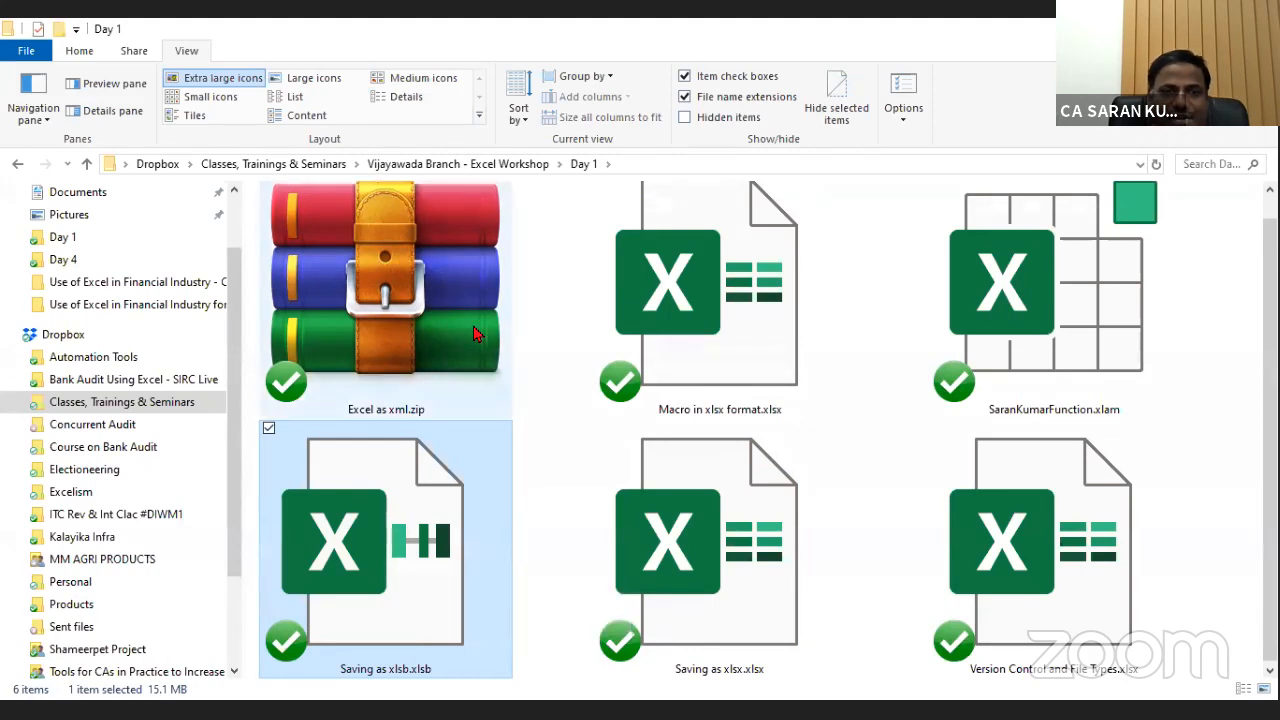
click(400, 97)
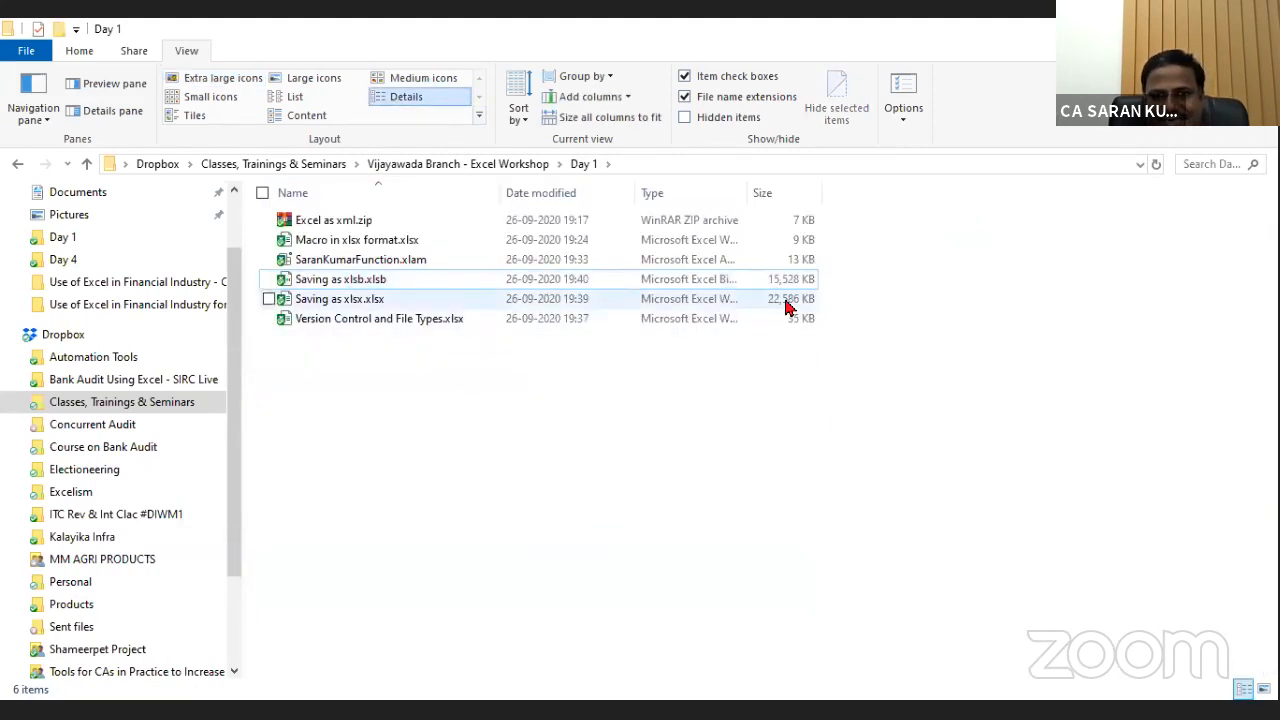
click(740, 300)
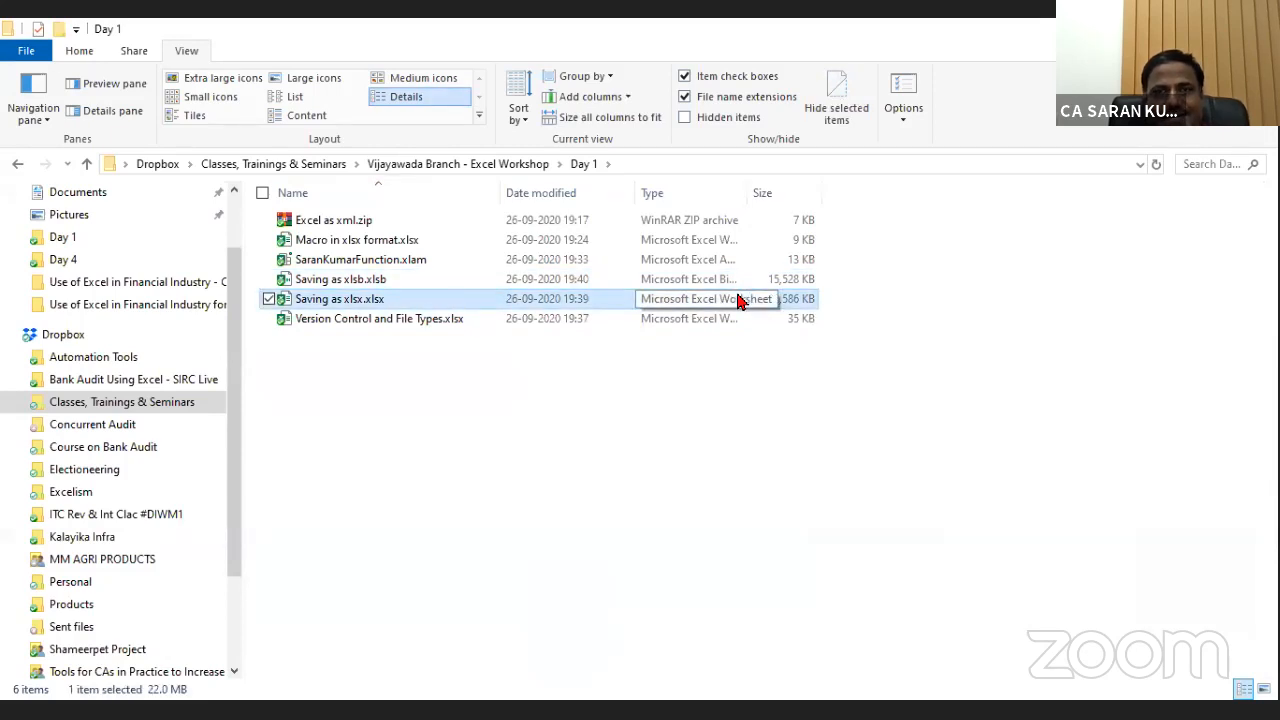
click(739, 283)
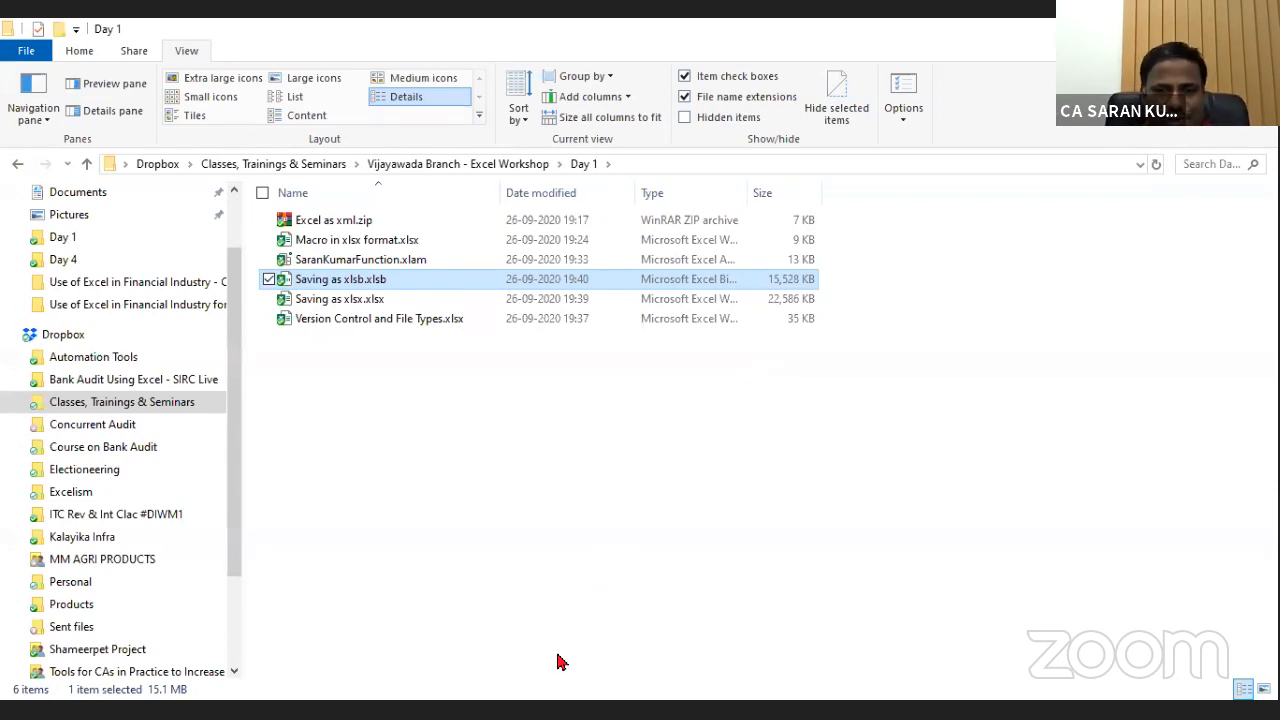
key(alt+Tab)
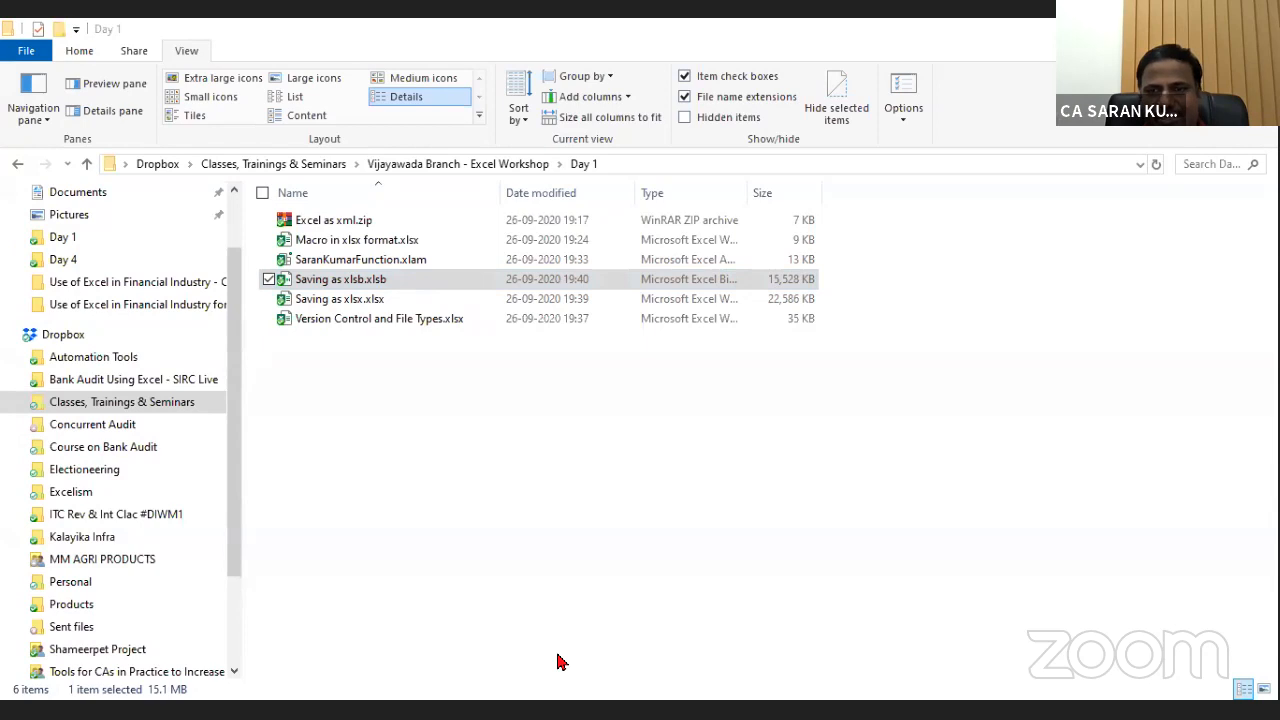
key(alt+Tab)
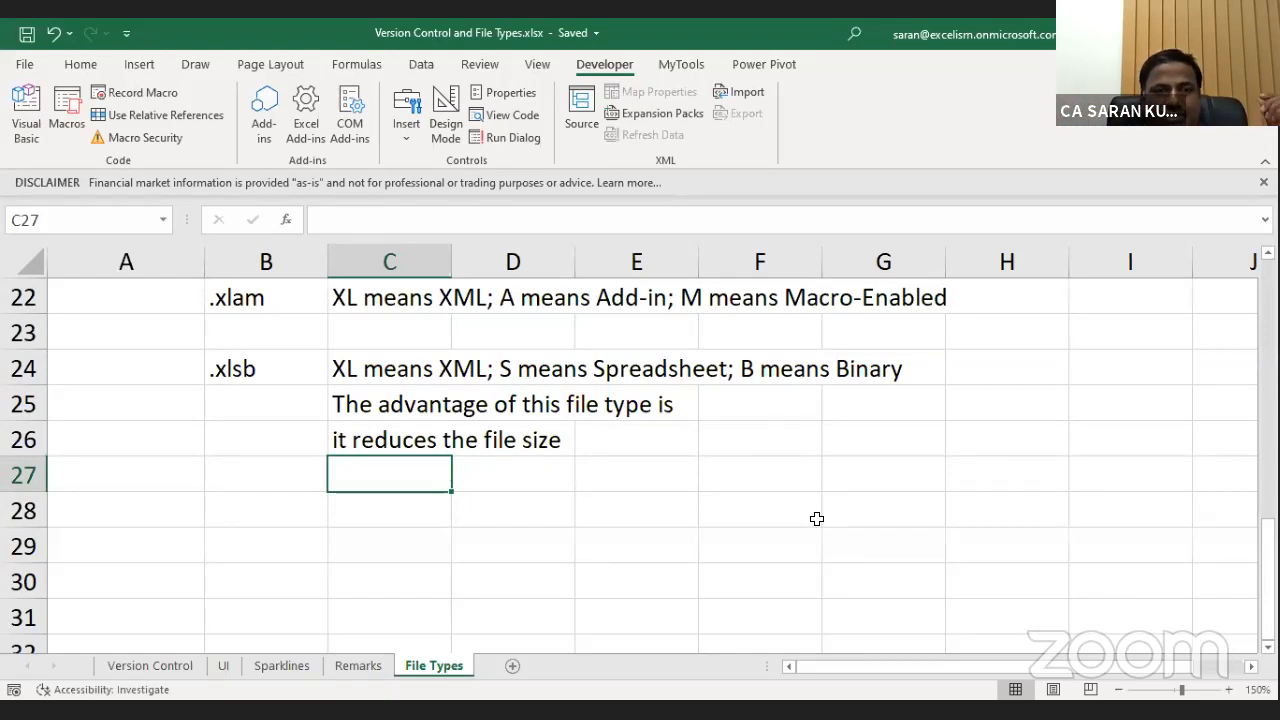
Check the .xlsb entry in B24, then jump to the top of the sheet and save.
click(306, 357)
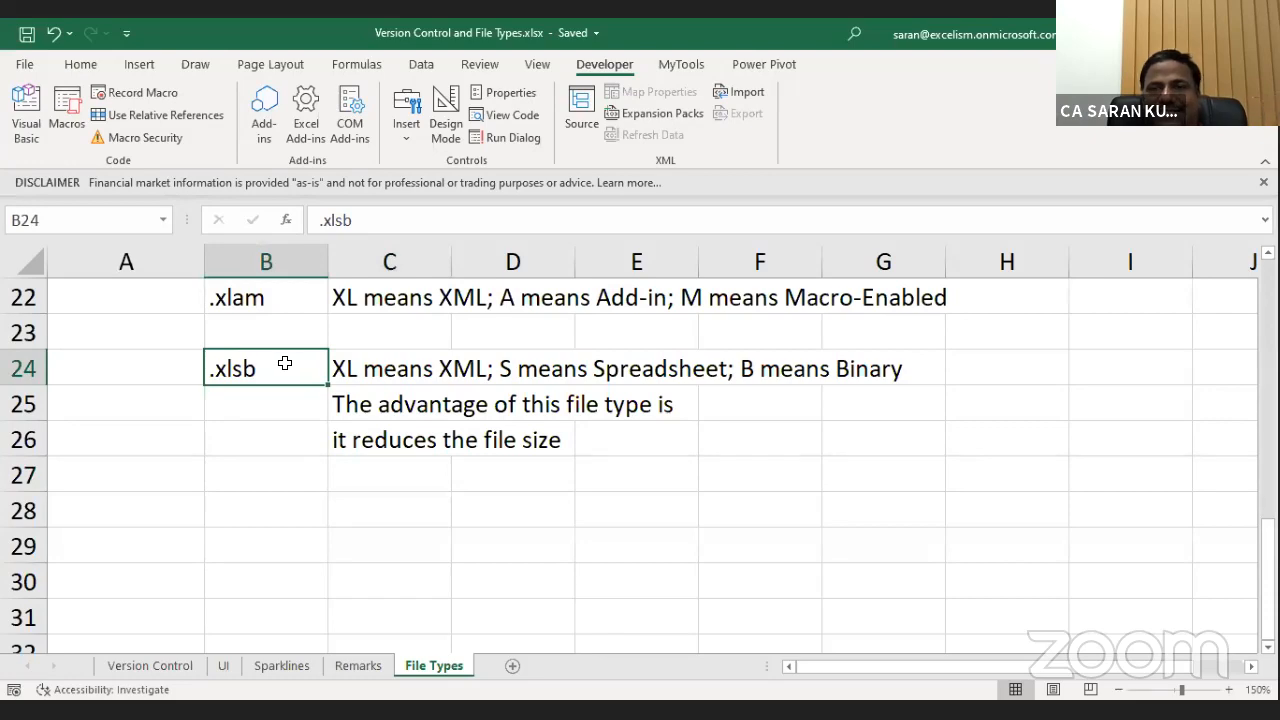
click(382, 486)
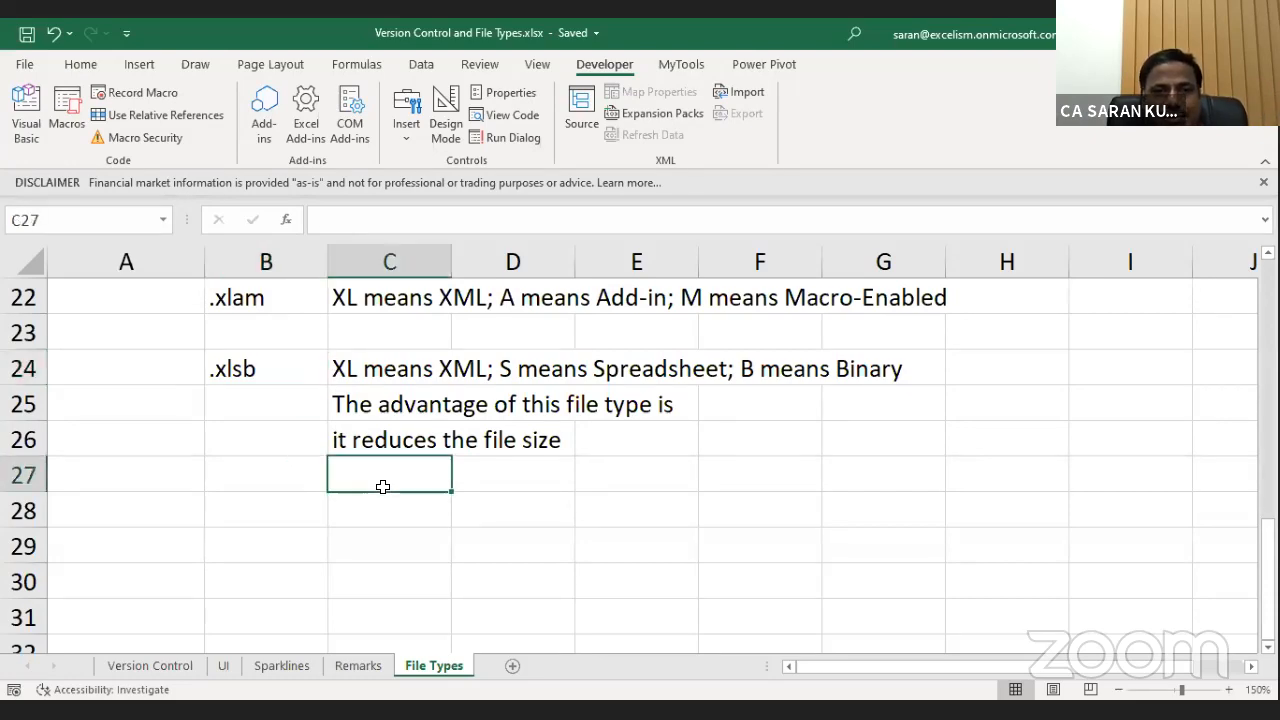
key(ctrl+Home)
key(ctrl+s)
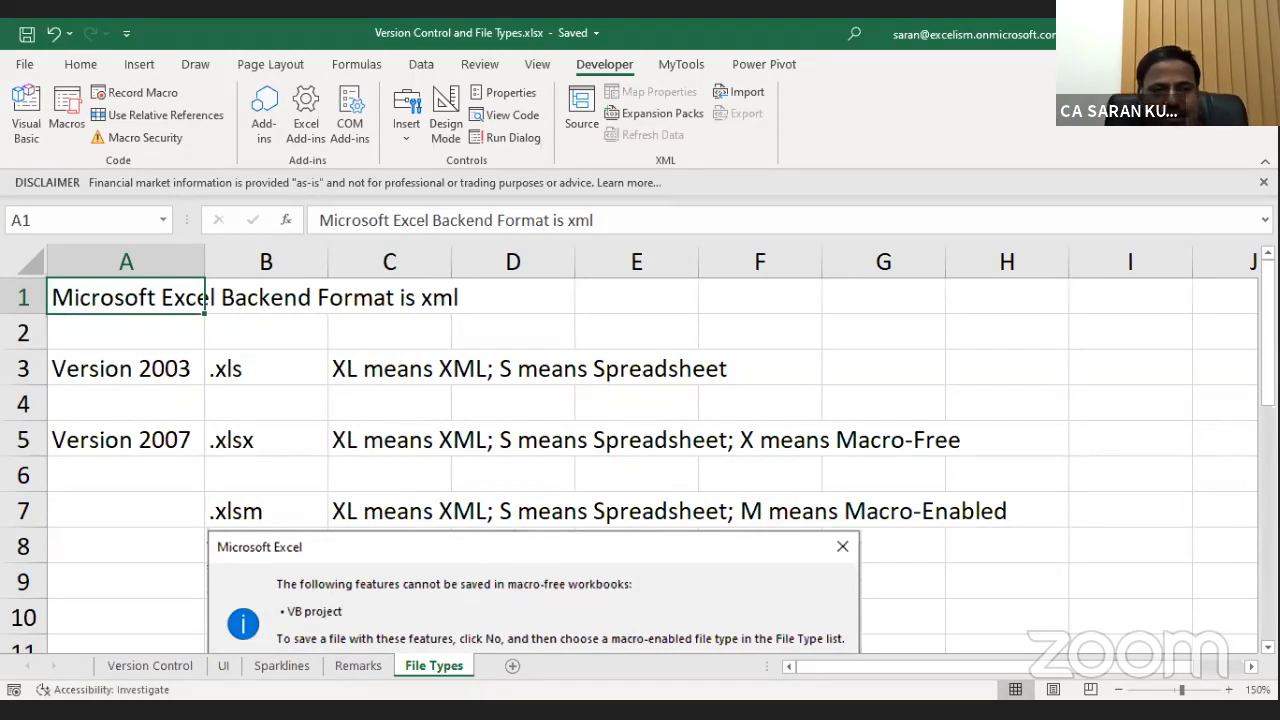
Step down the file extensions in column B, then bring up the Microsoft Excel Workshop PDF.
click(313, 392)
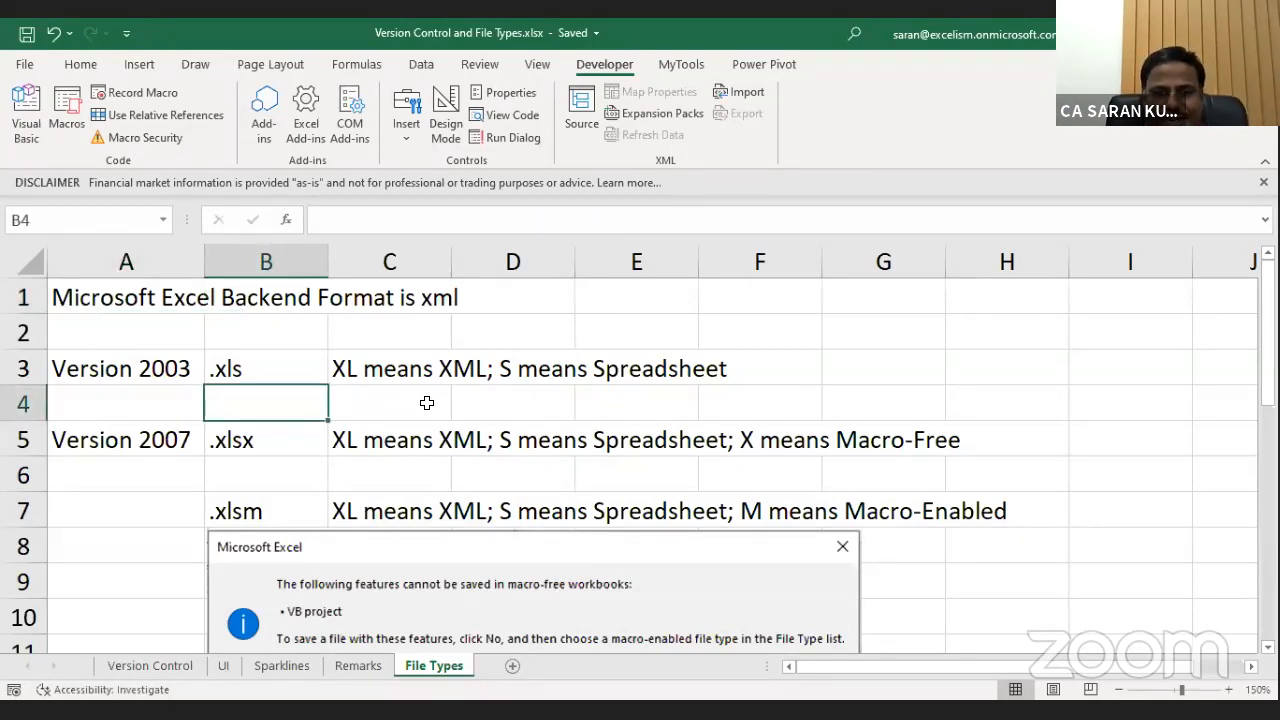
key(Down)
key(Down)
key(Down)
key(Down)
key(Down)
key(Down)
key(Down)
key(Down)
key(Down)
key(Down)
key(Down)
key(Down)
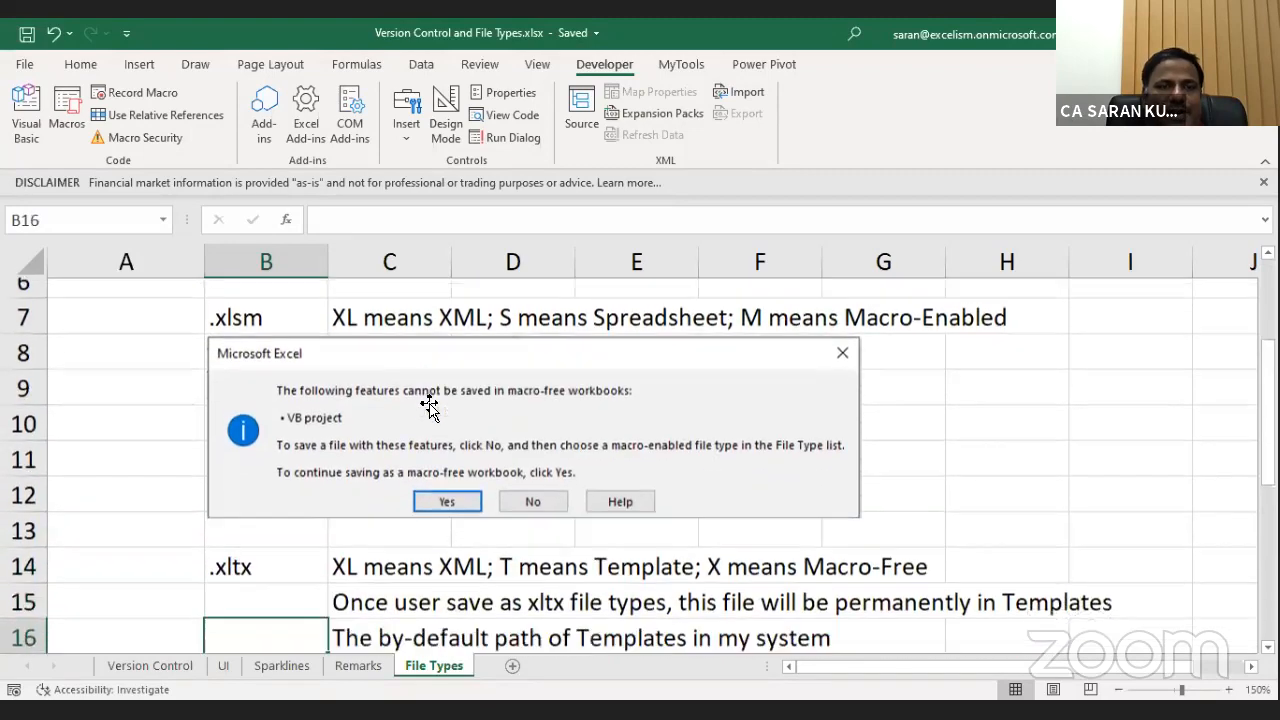
key(Down)
key(Down)
key(Down)
key(Down)
key(Down)
key(Down)
key(Down)
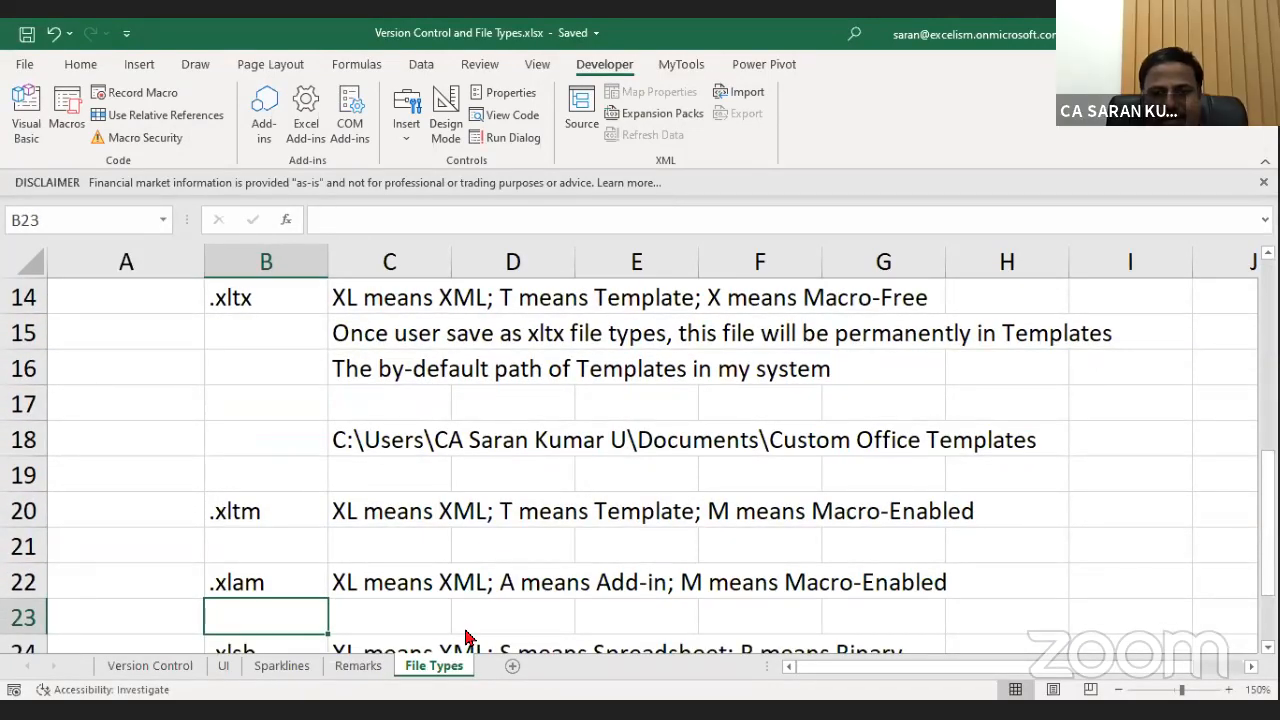
key(ctrl+n)
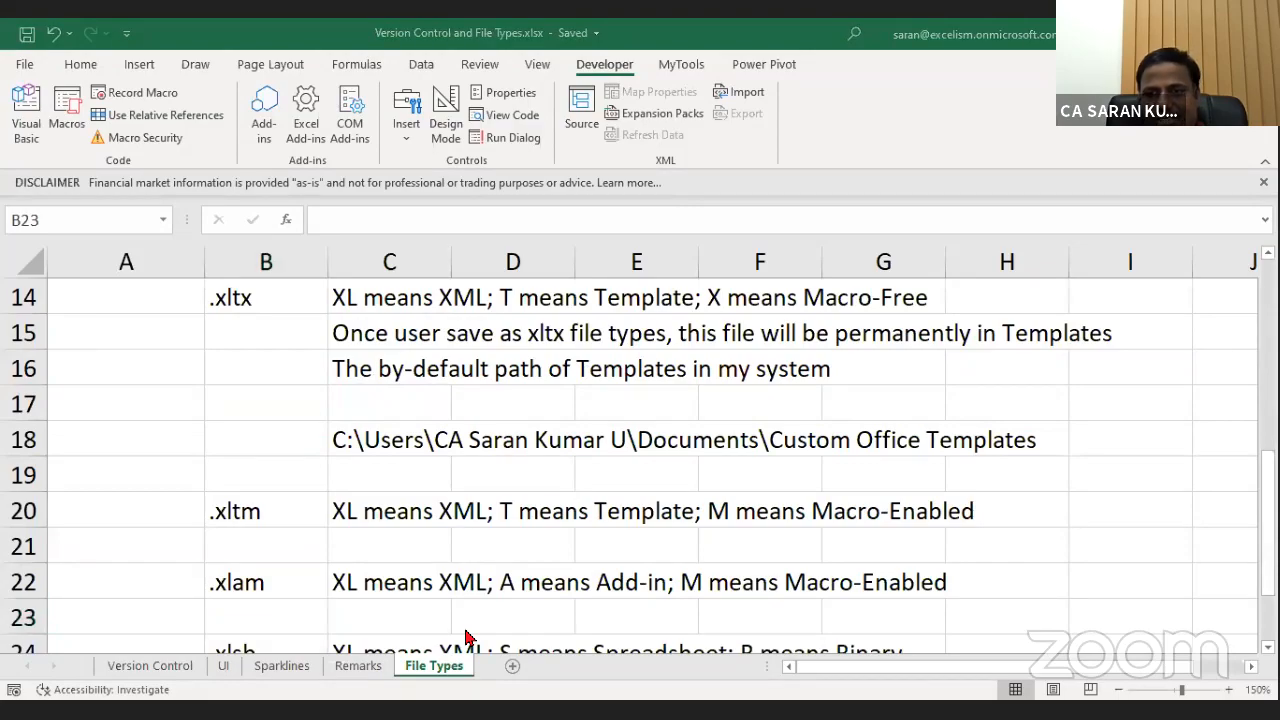
click(466, 633)
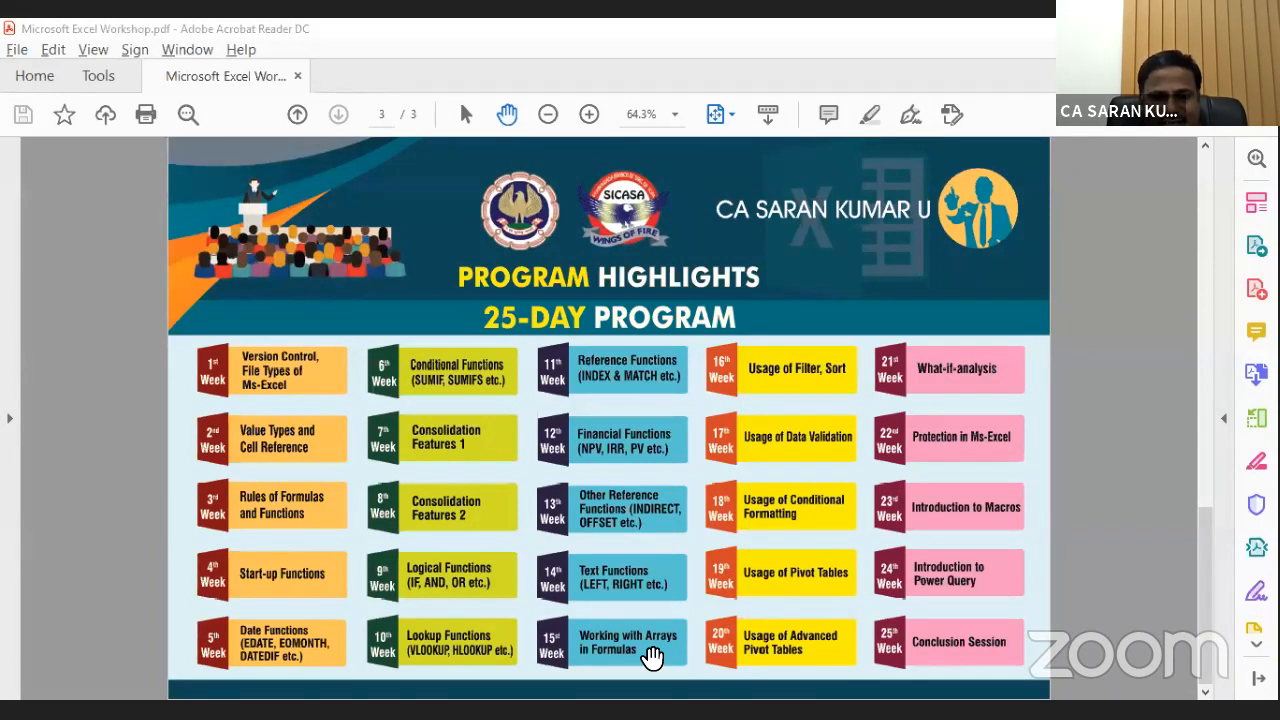
Switch from the workshop PDF back to the File Types sheet in Excel.
key(alt+Tab)
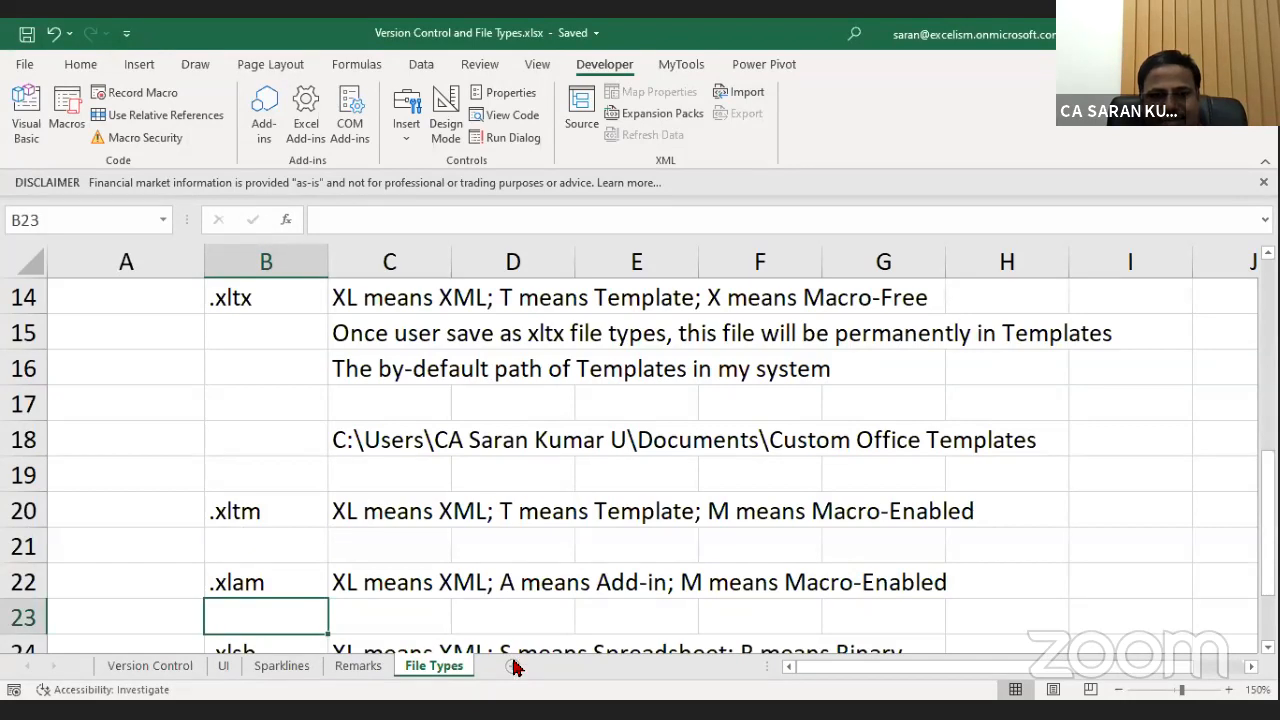
Add a new sheet at 150% zoom and fill A1:C5 with 100.
click(510, 665)
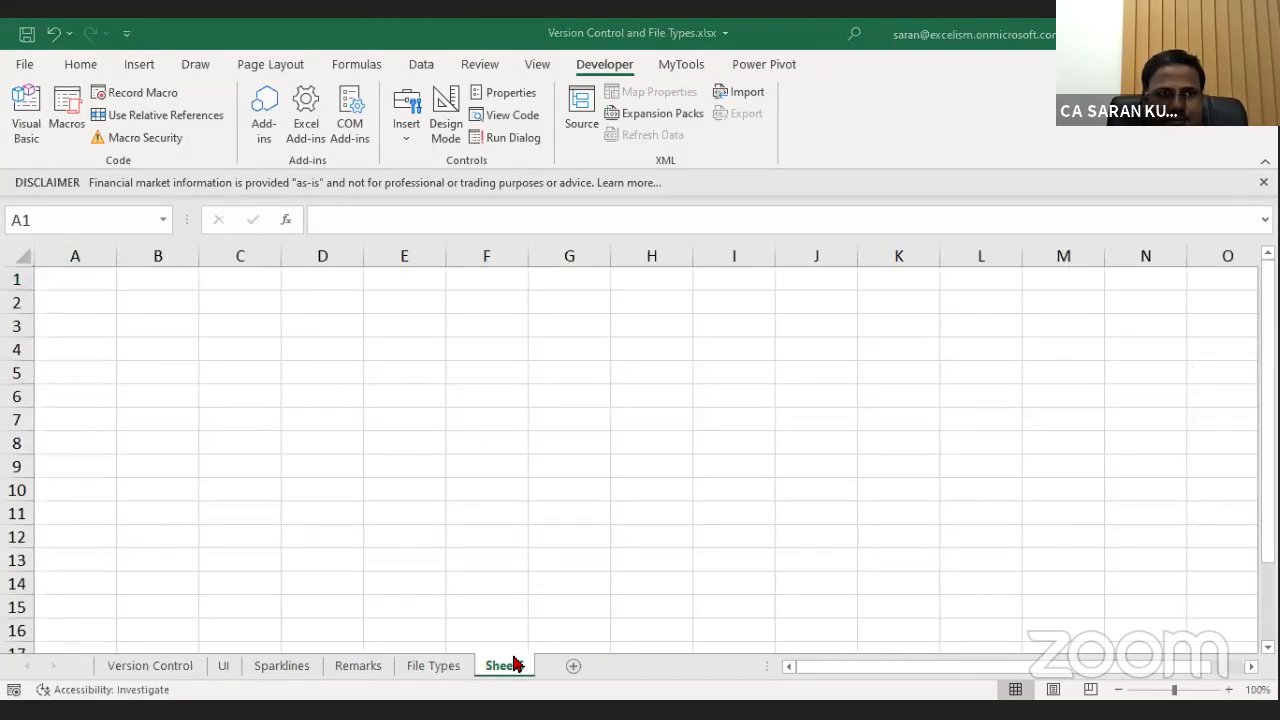
click(1229, 689)
click(1229, 689)
click(1229, 689)
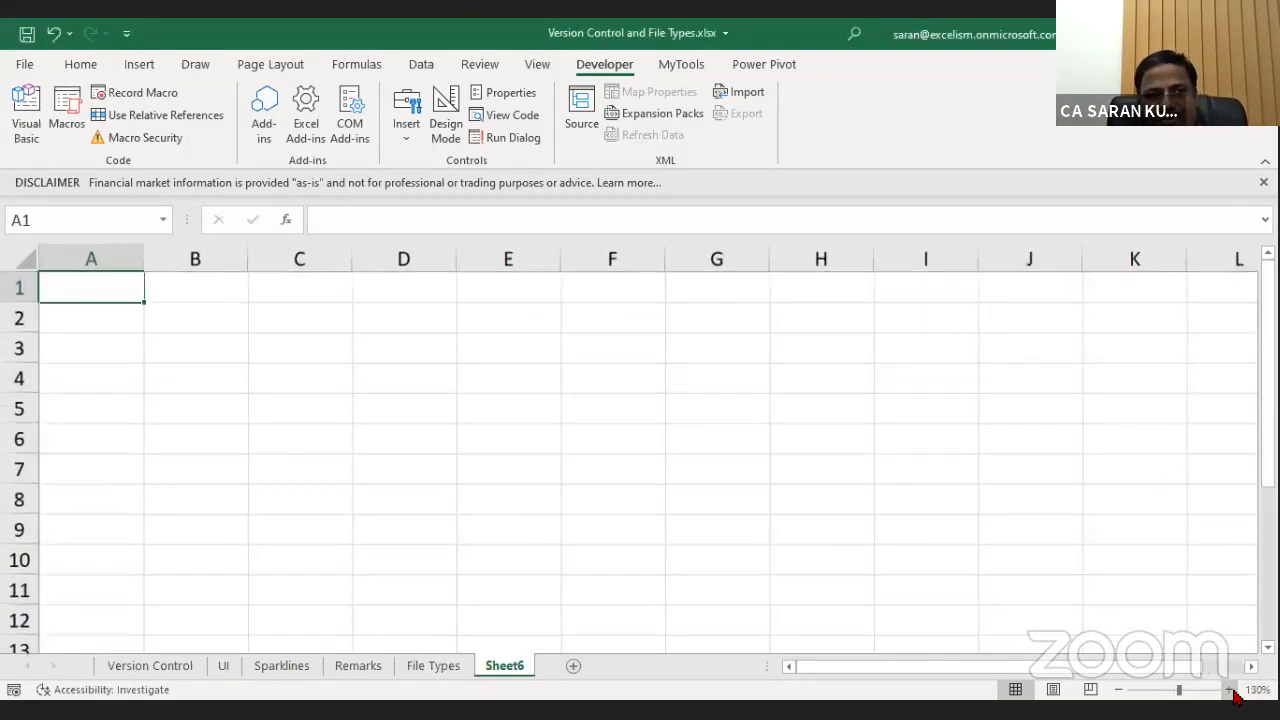
click(1229, 689)
click(1229, 689)
key(shift+Right)
key(shift+Right)
key(shift+Right)
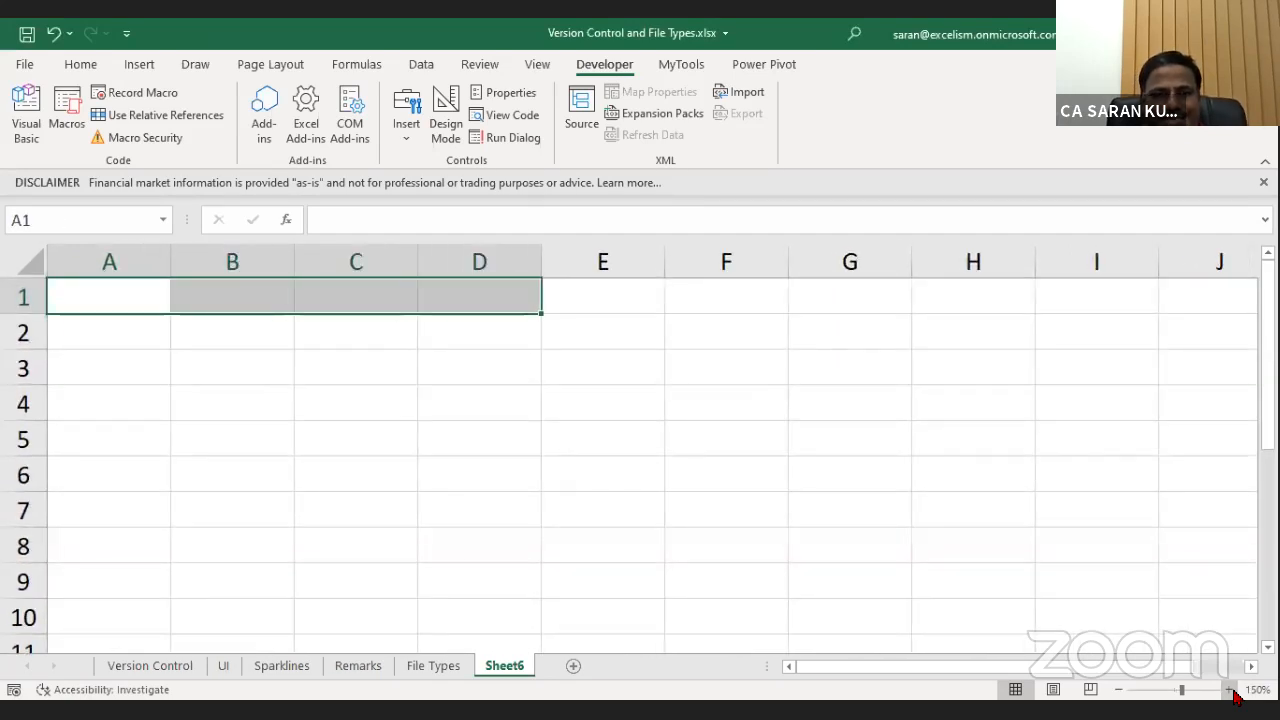
key(ctrl+shift+Down)
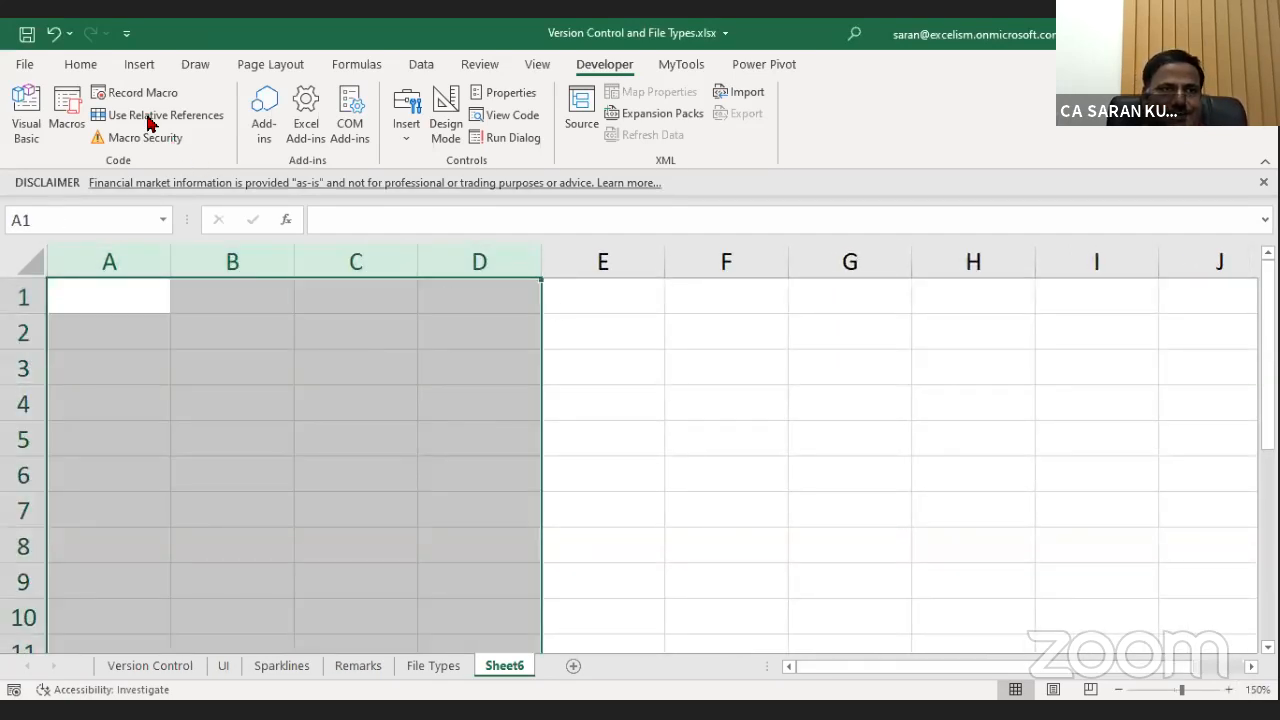
click(82, 64)
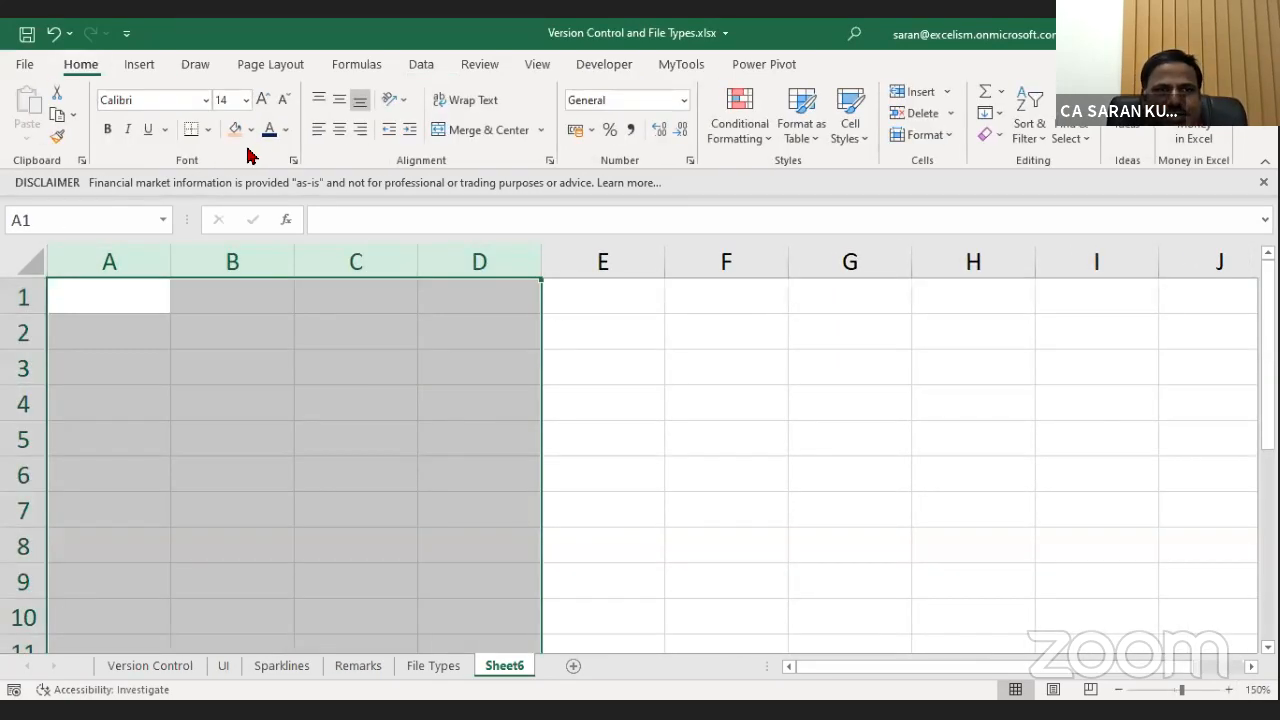
click(147, 279)
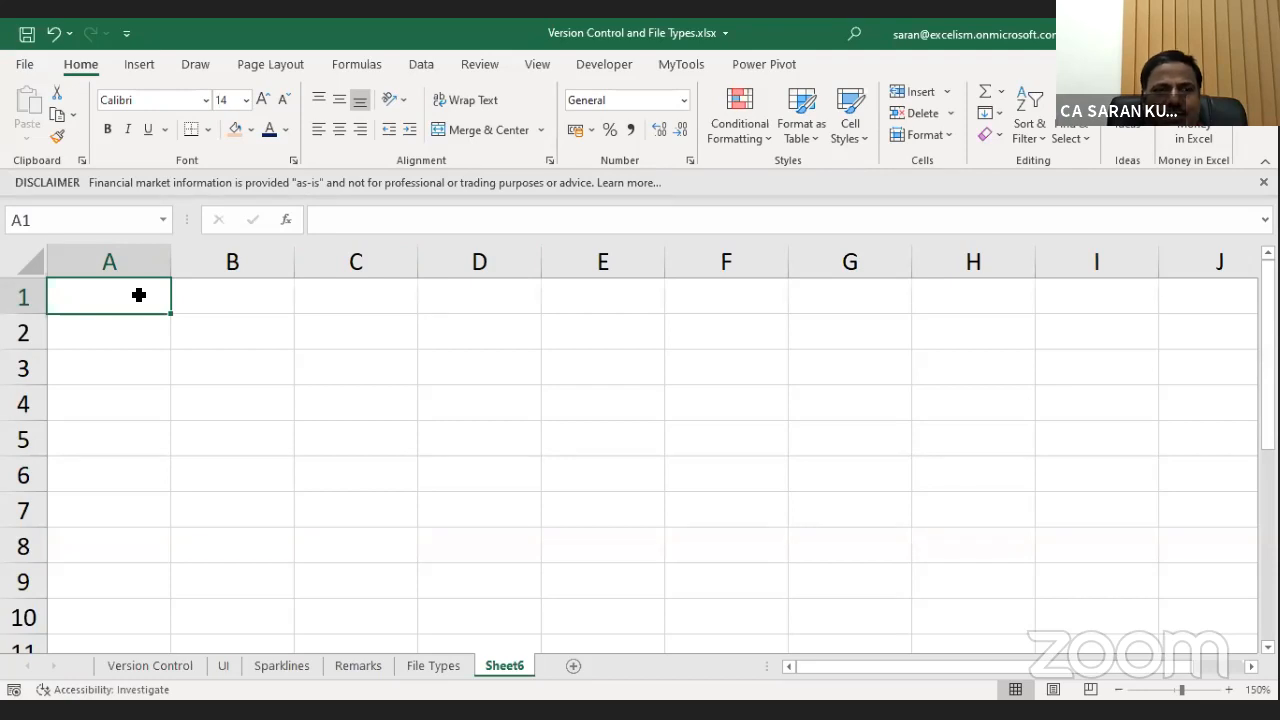
drag(139, 295, 406, 425)
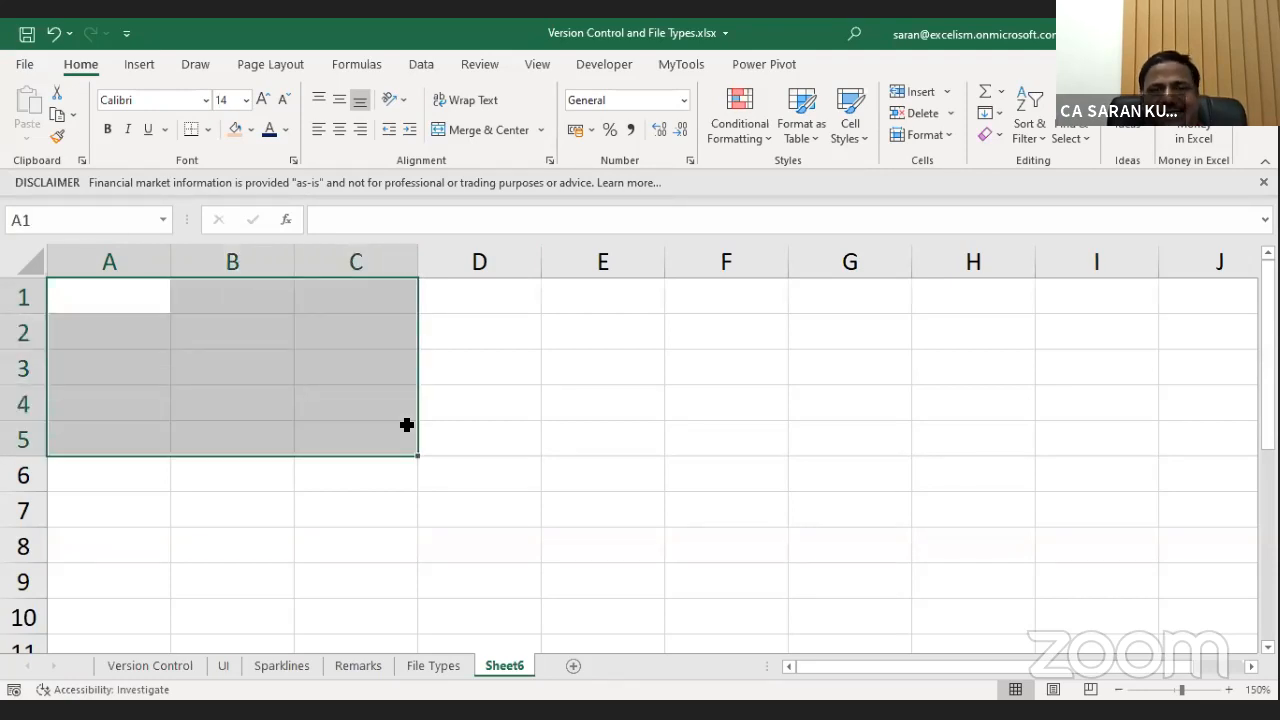
text(100)
key(ctrl+Return)
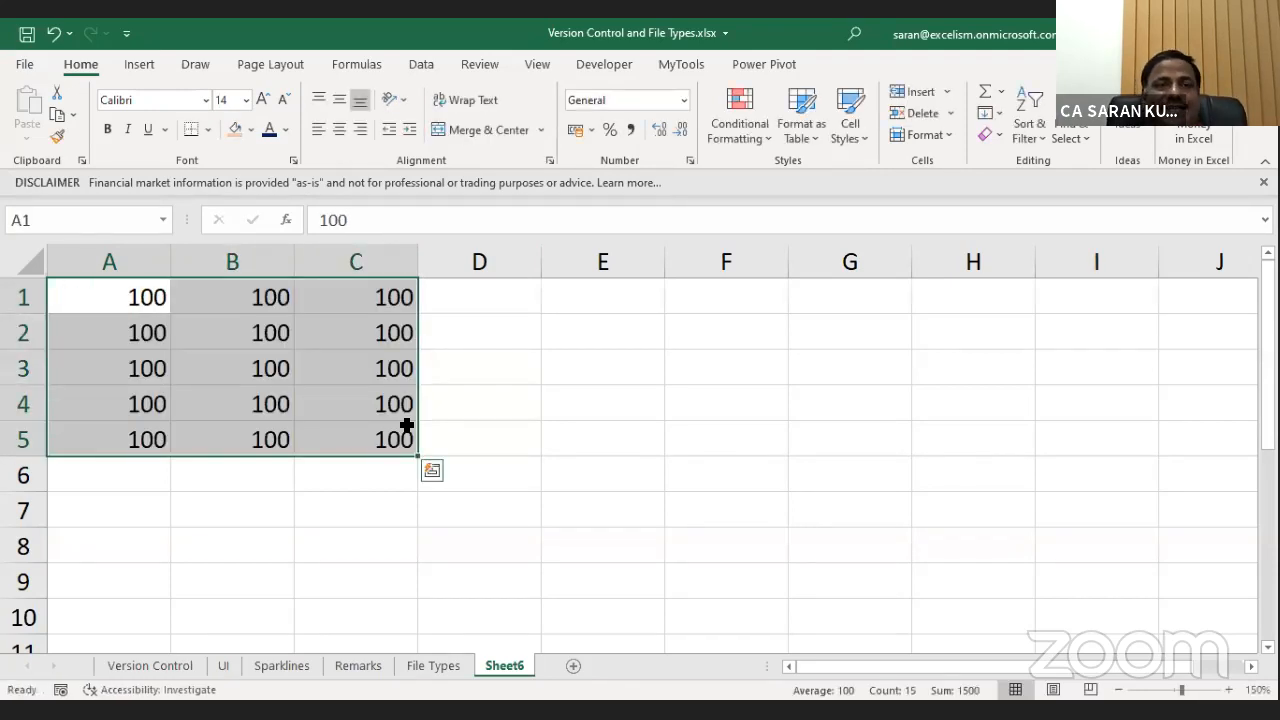
Make columns A to C bold with a light orange fill.
click(195, 390)
drag(129, 263, 367, 268)
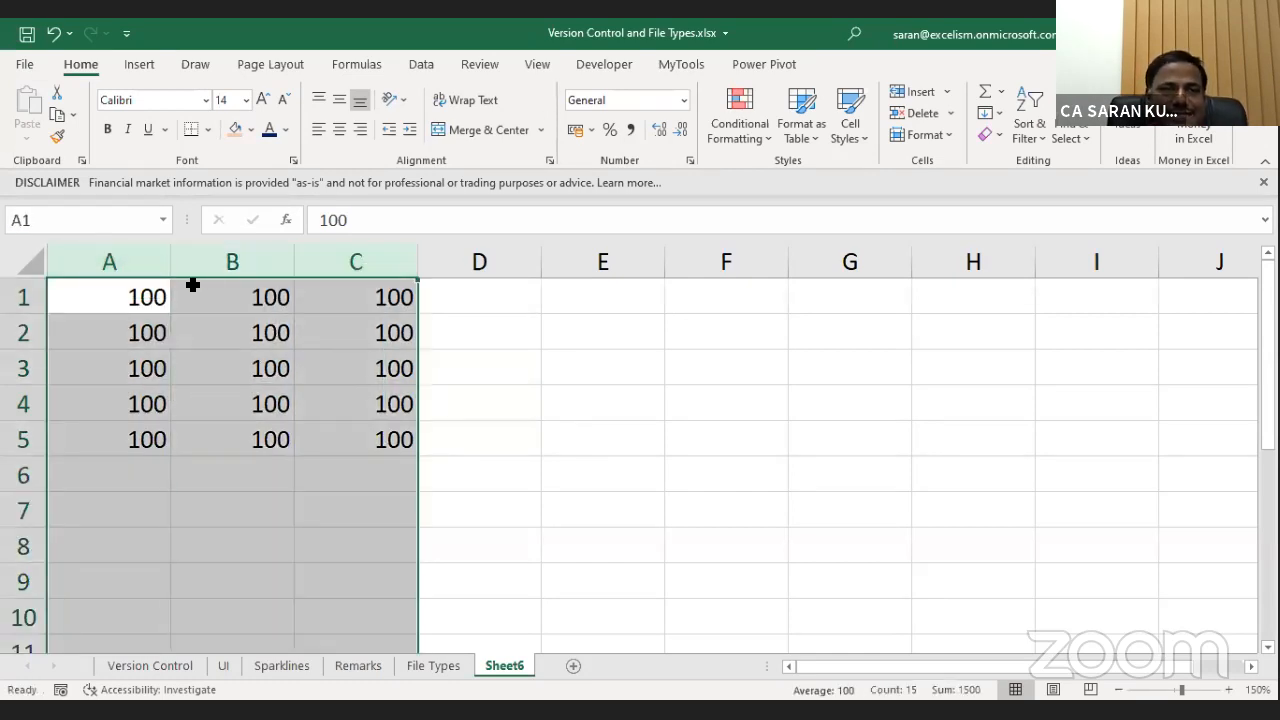
drag(136, 292, 390, 437)
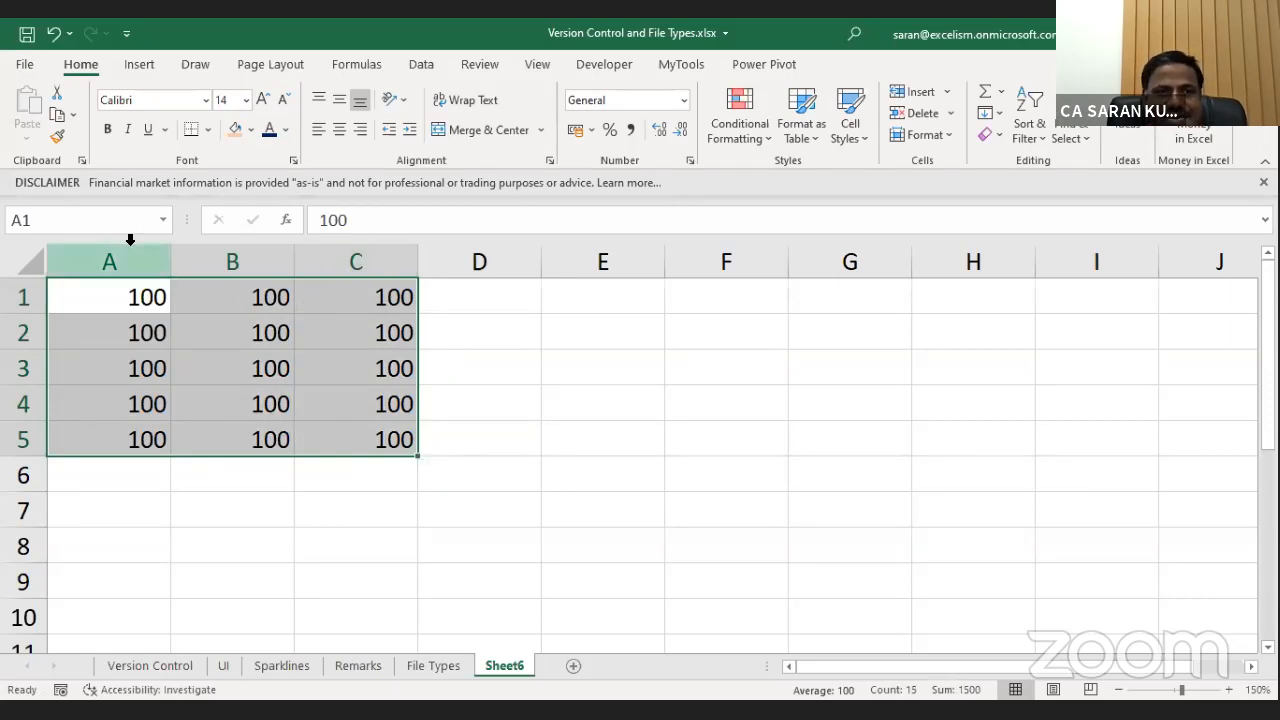
key(ctrl+space)
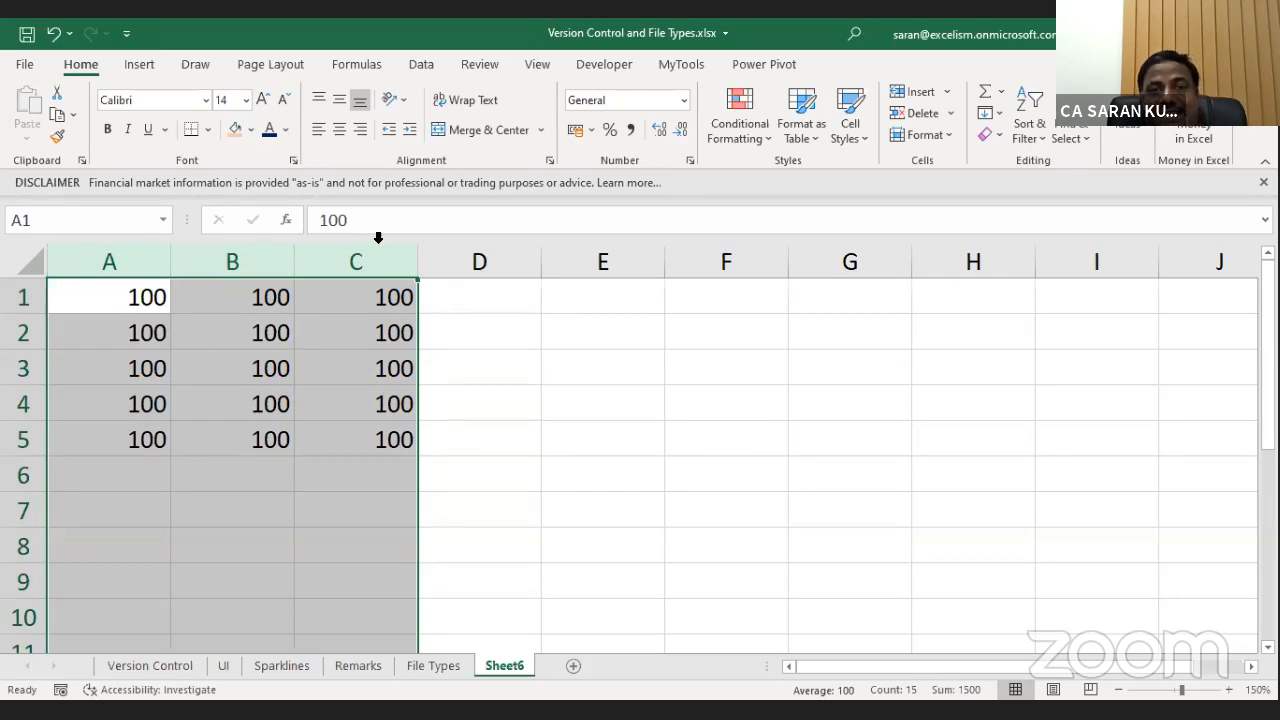
click(108, 130)
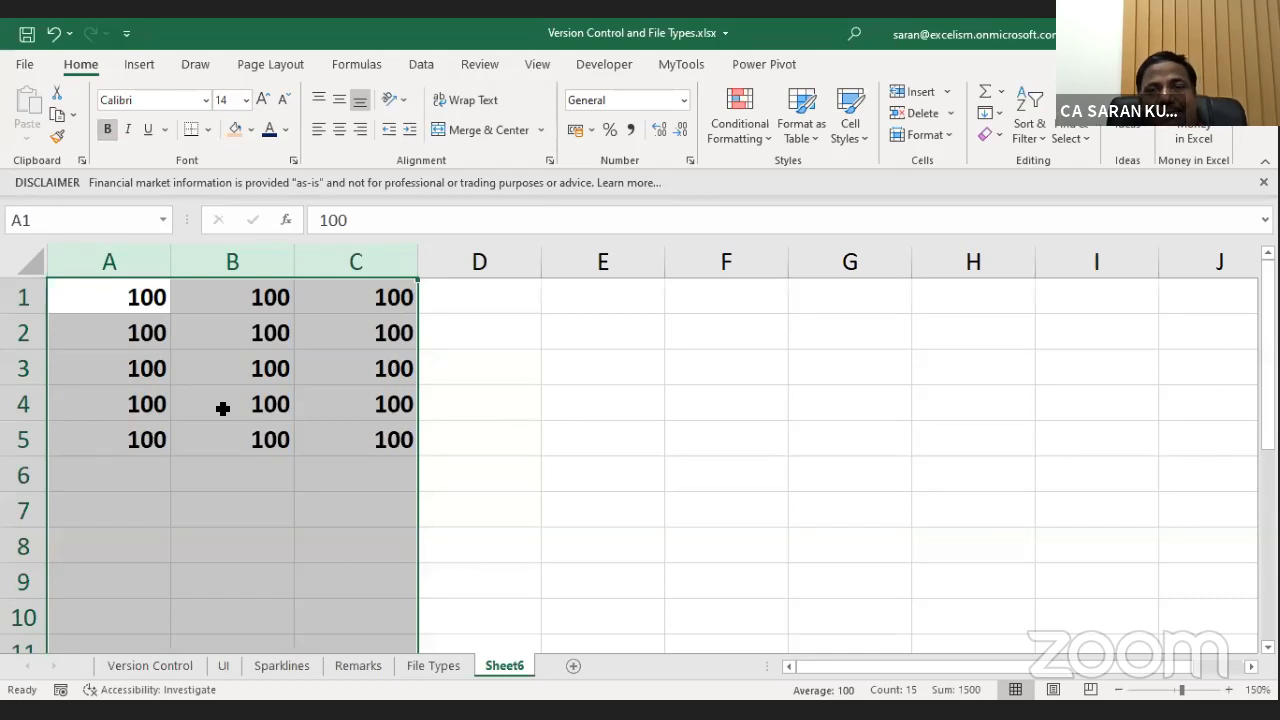
click(234, 129)
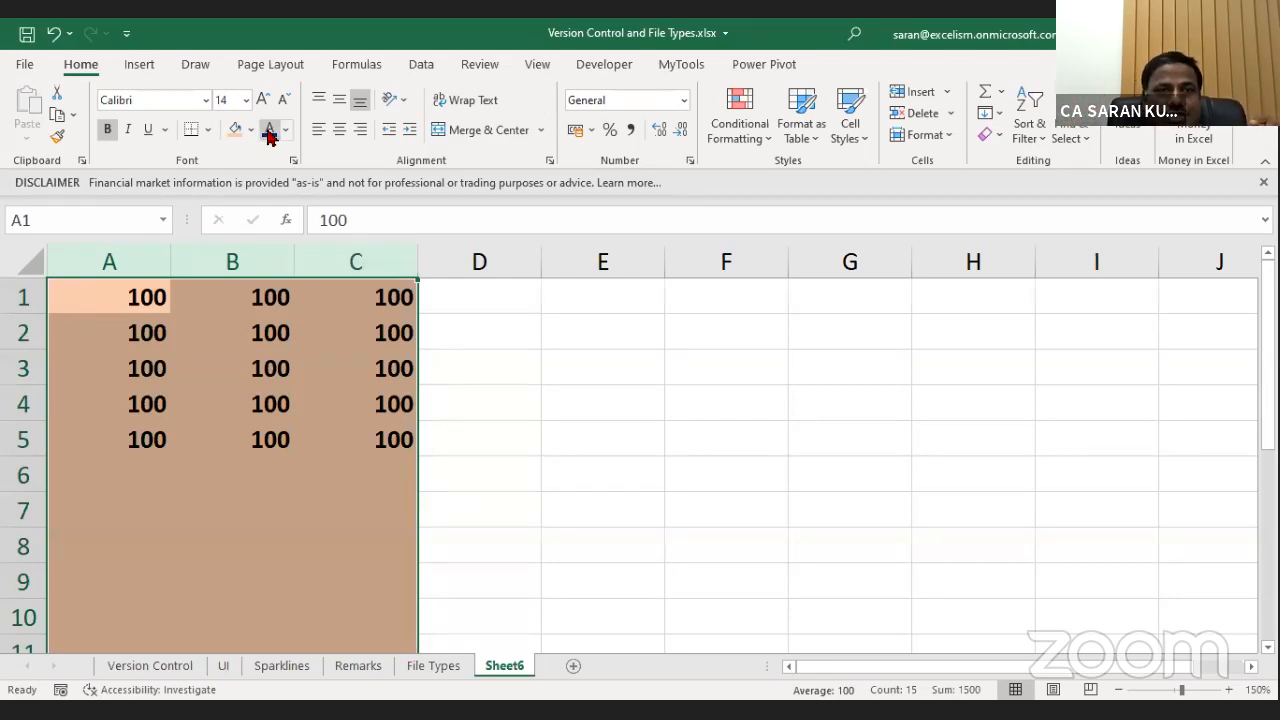
Select the filled range A1:C5, then the whole of column C on Sheet6.
drag(143, 303, 385, 437)
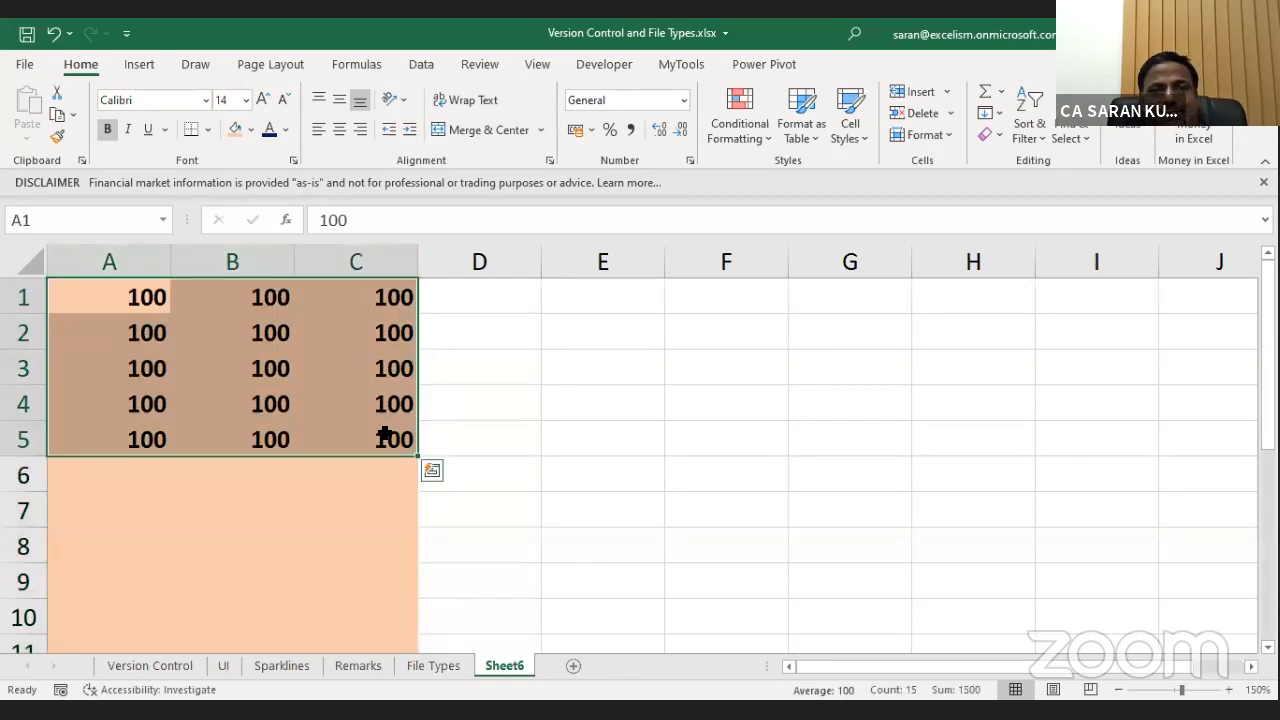
click(365, 261)
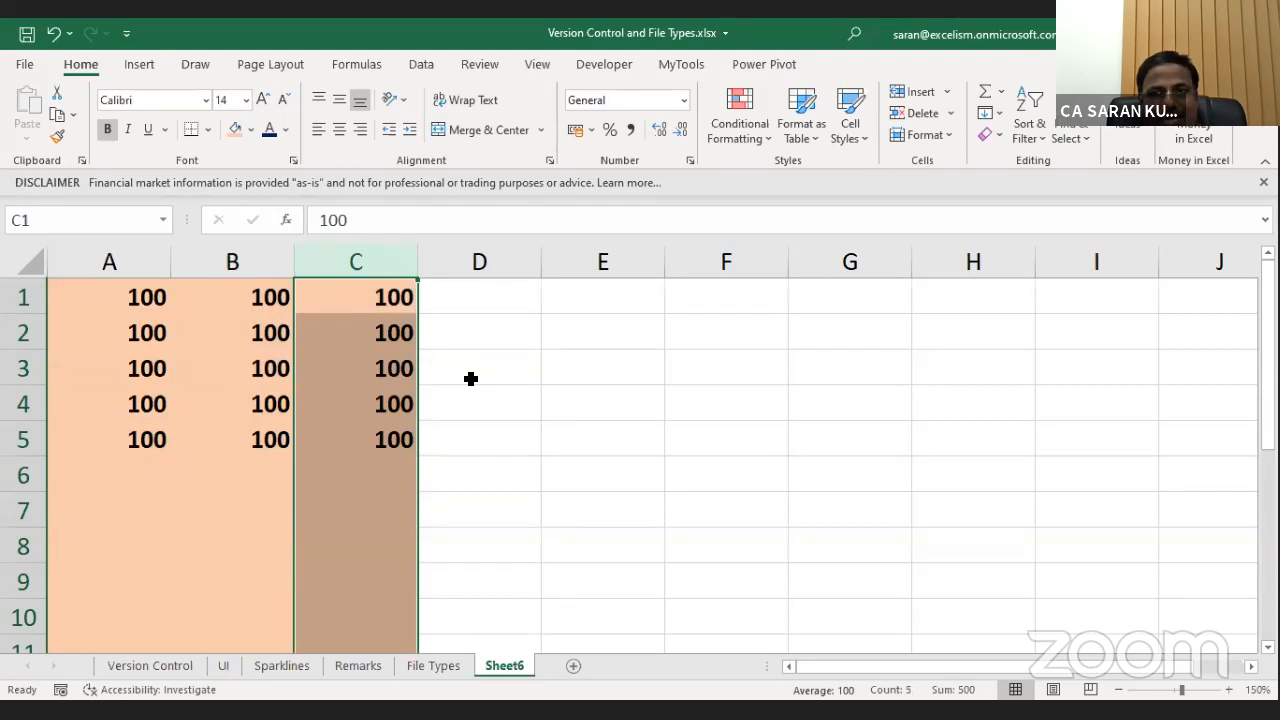
Insert a blank column at C and enter 100 in C1.
key(ctrl+shift+equal)
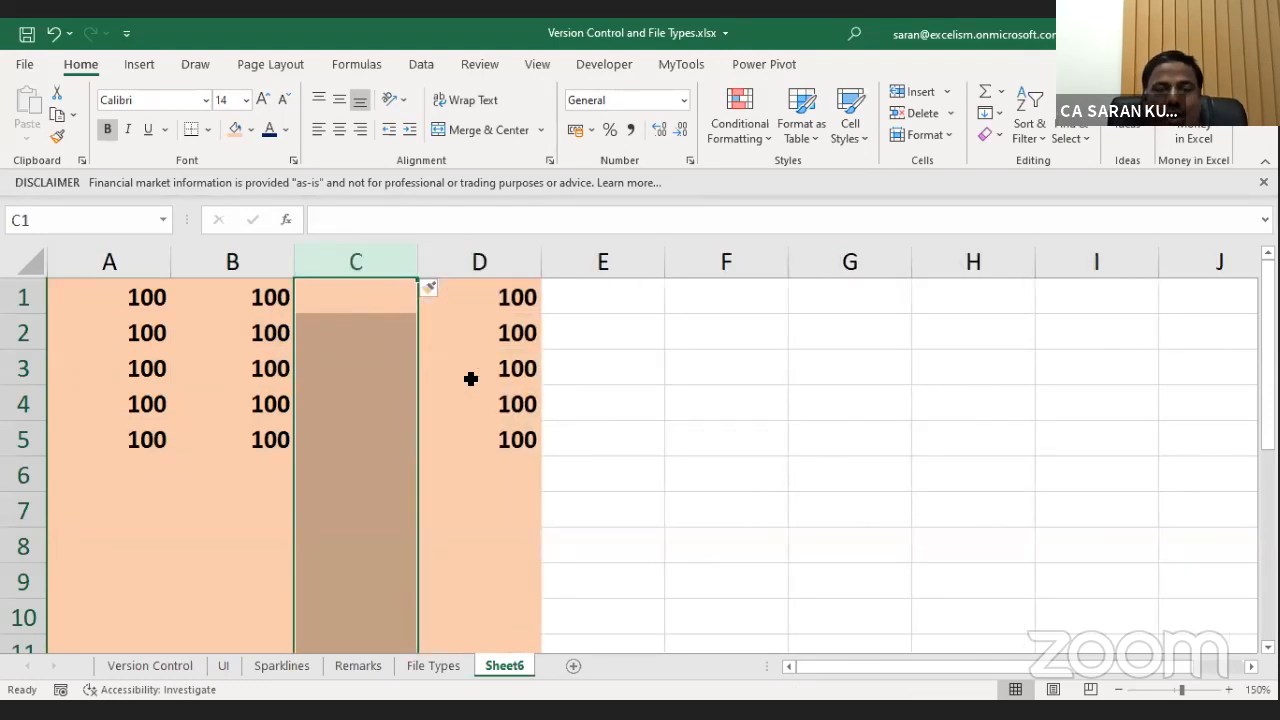
click(350, 291)
text(100)
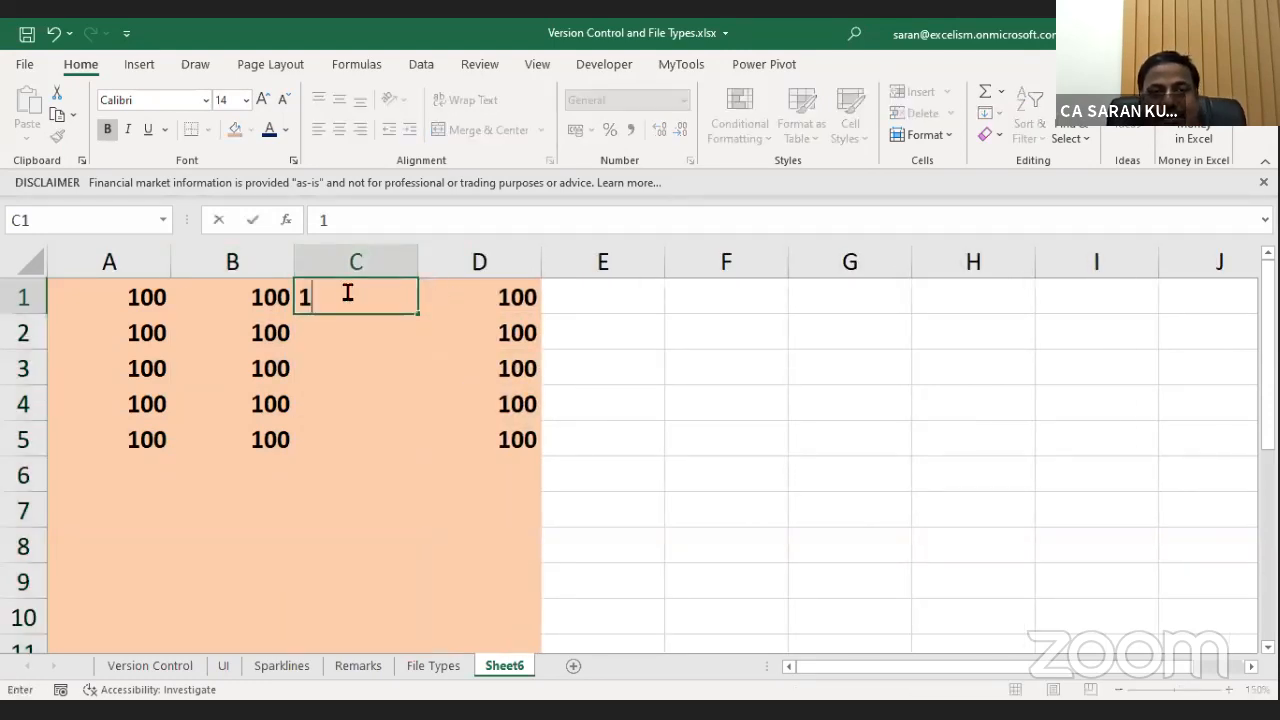
key(Return)
Clear the fill and bold formats from columns A to D.
click(114, 263)
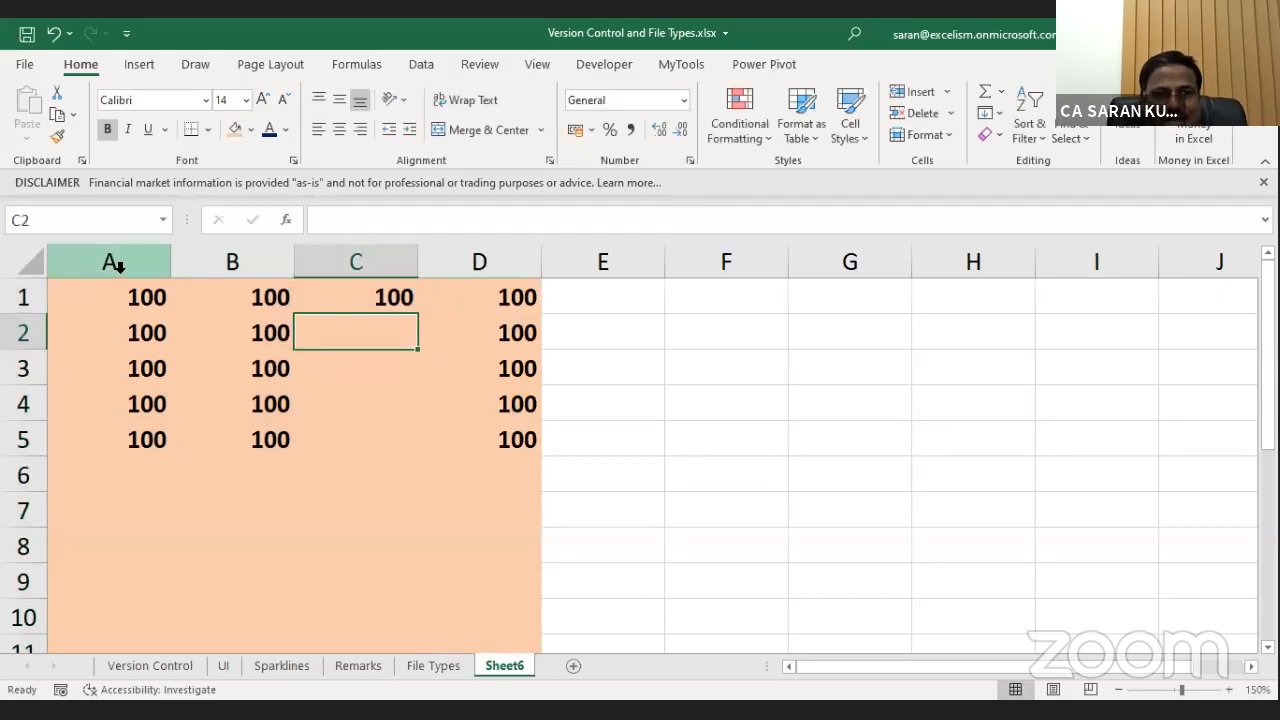
key(ctrl+shift+Right)
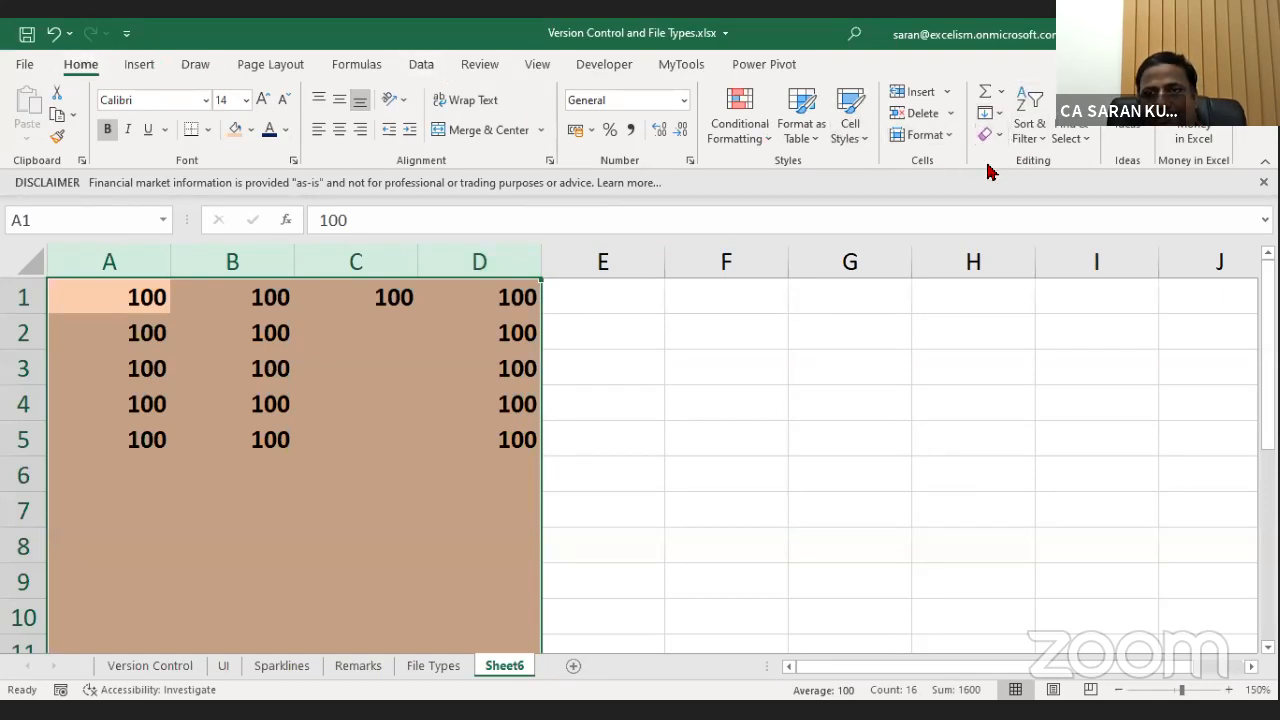
key(alt+Tab)
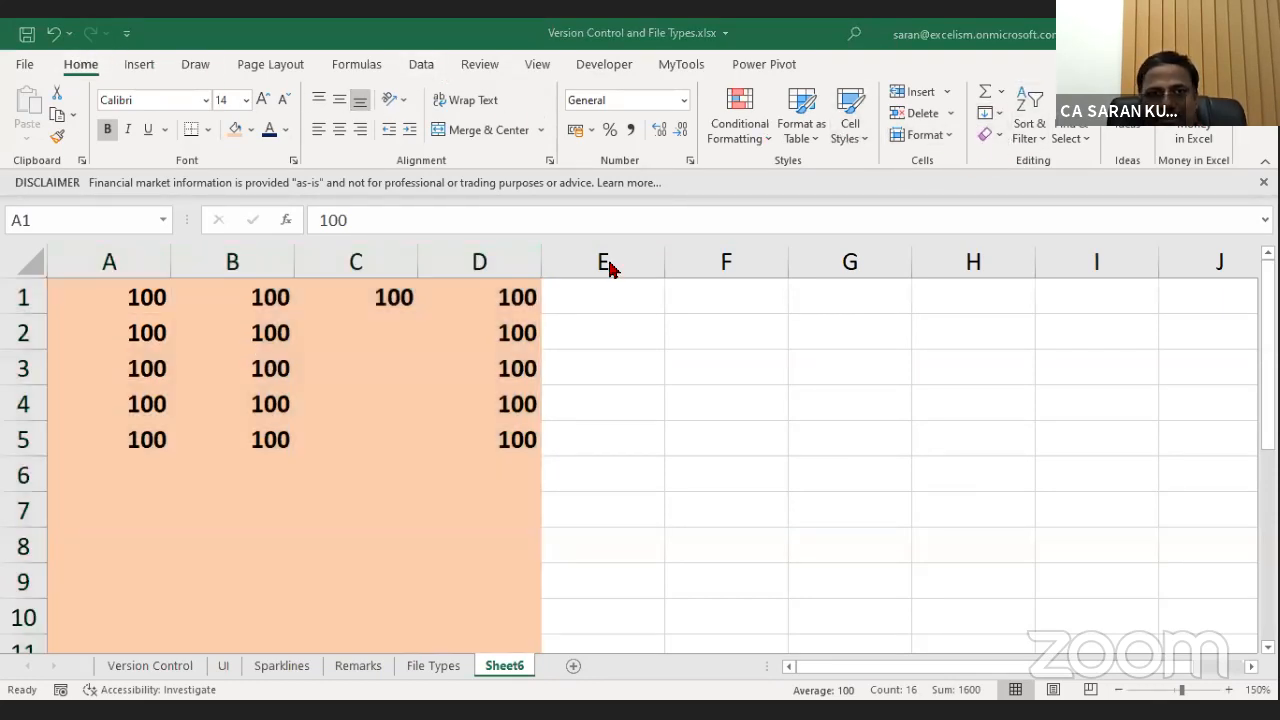
click(988, 136)
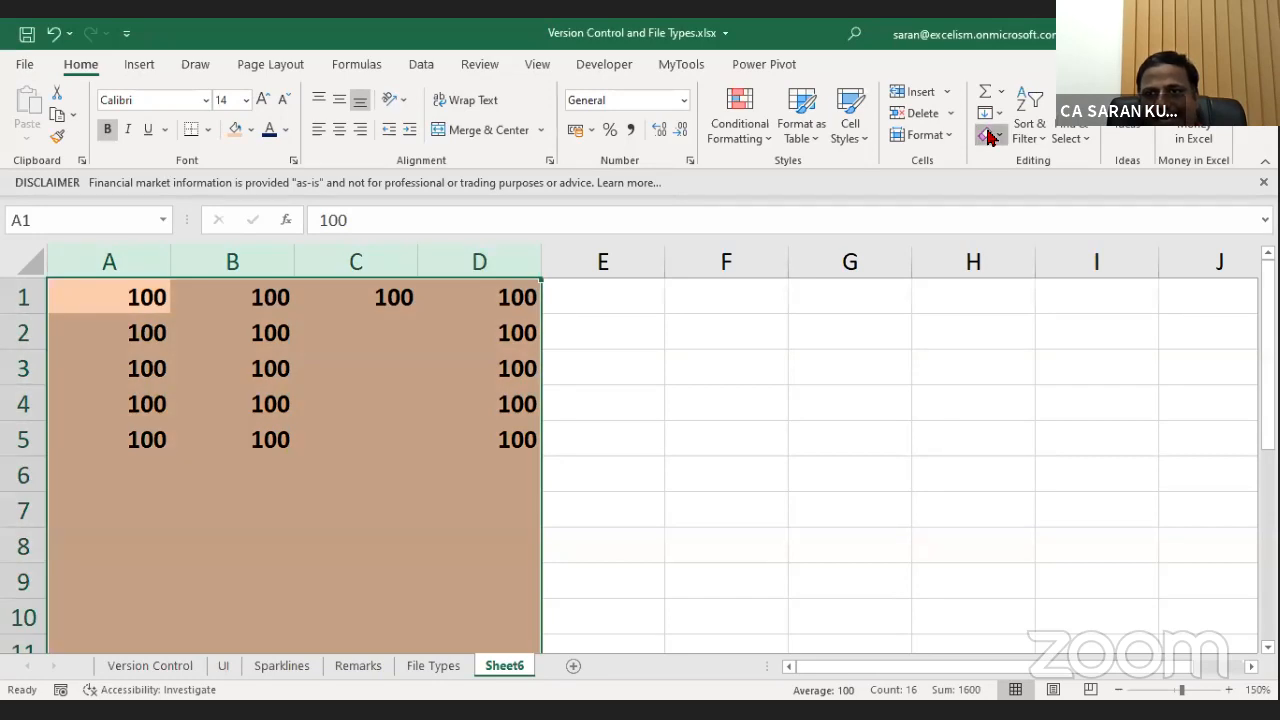
click(988, 136)
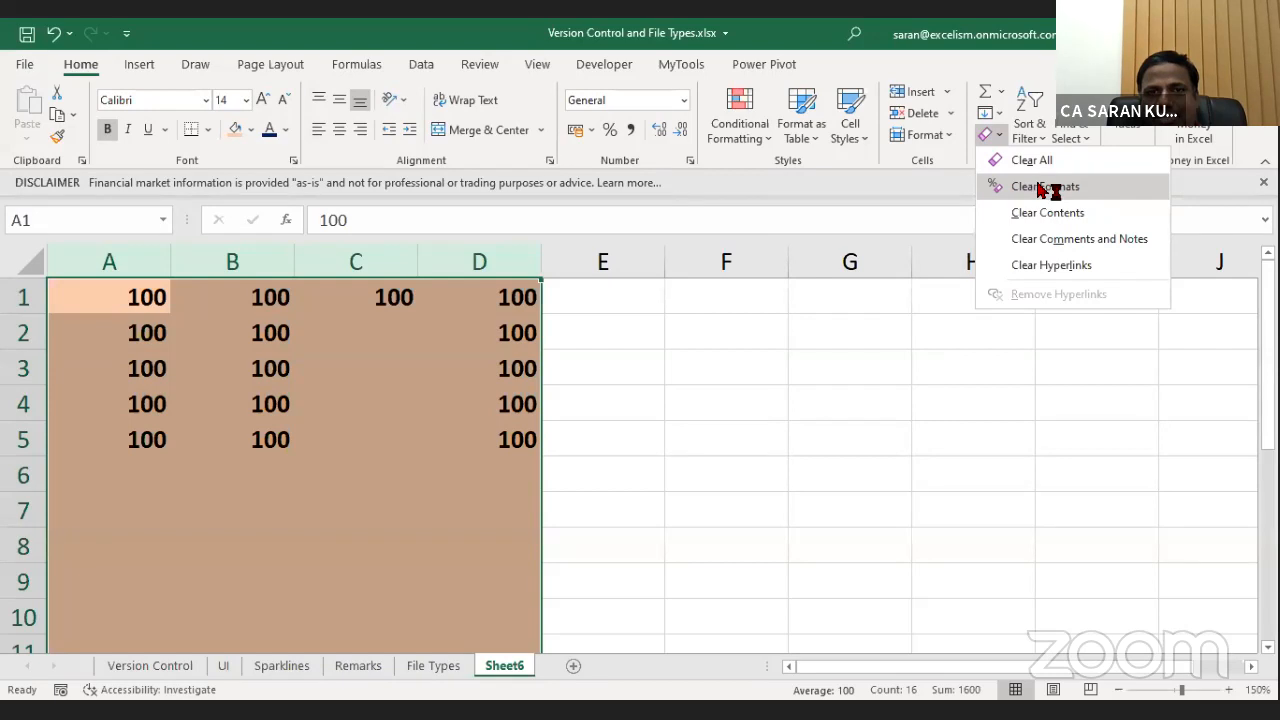
click(1040, 187)
Also clear any comments and notes from columns A to D.
click(480, 403)
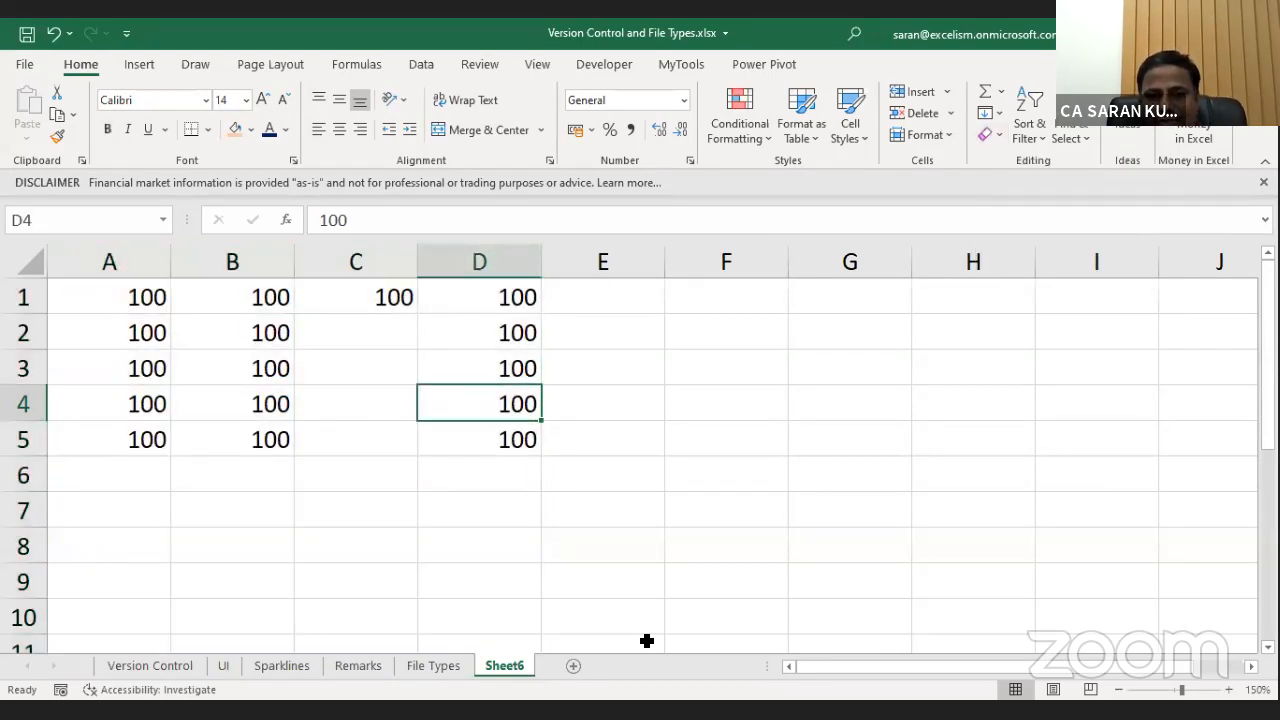
click(487, 366)
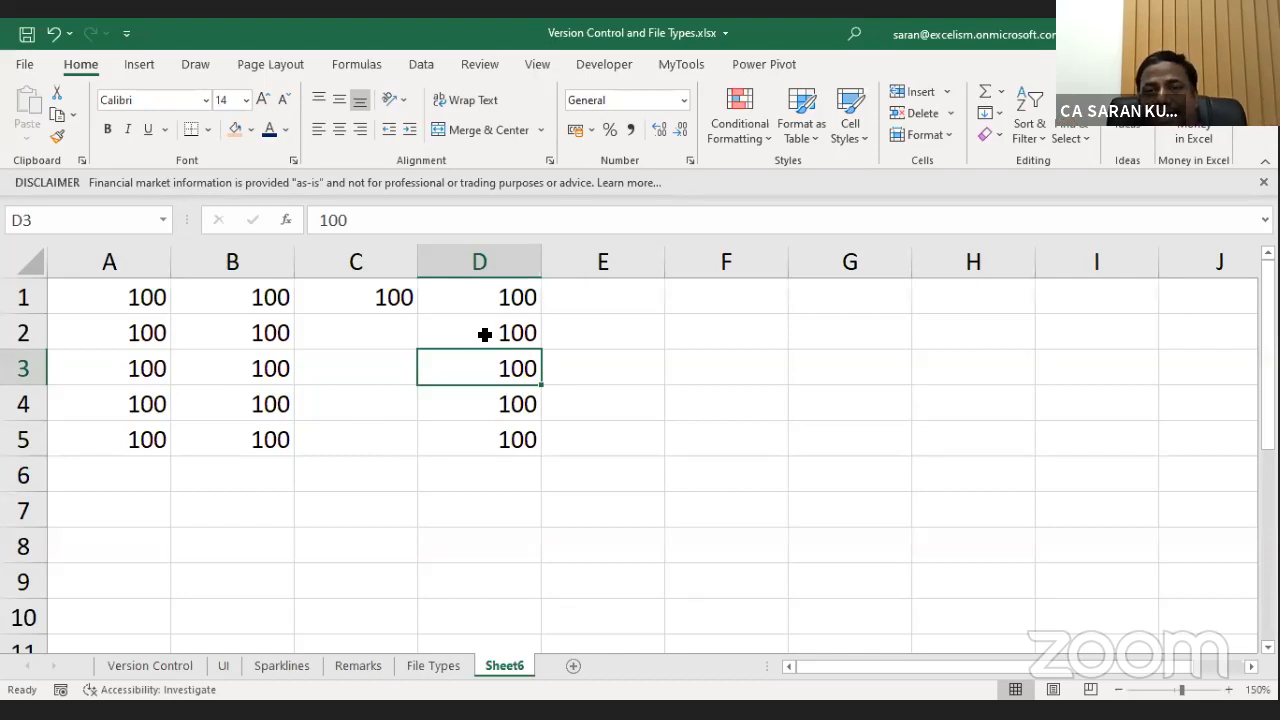
click(114, 264)
drag(185, 254, 479, 262)
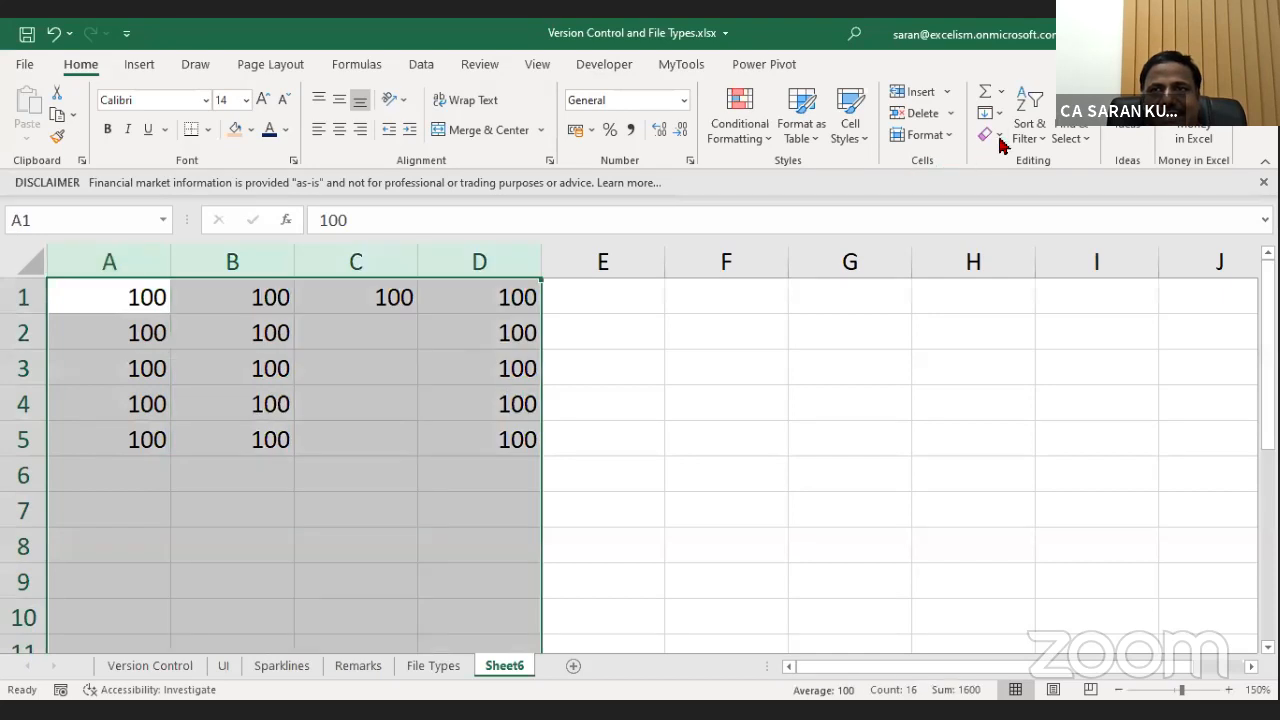
click(998, 136)
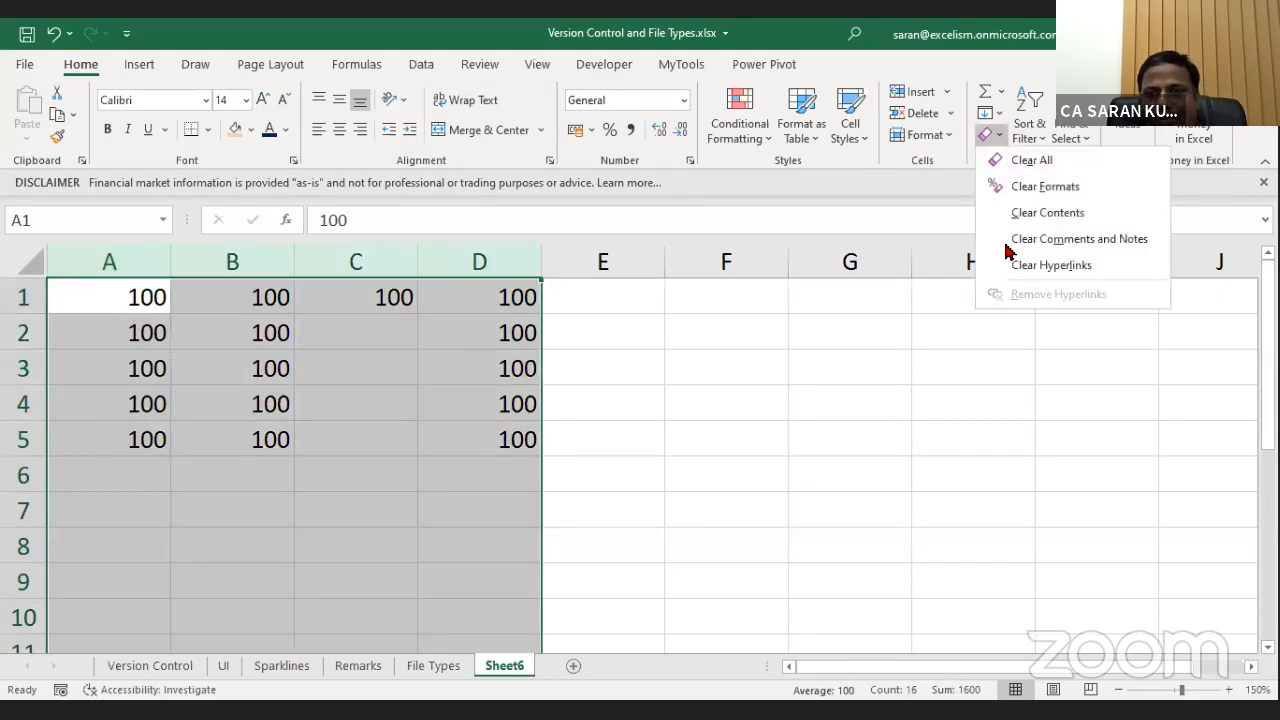
click(1008, 250)
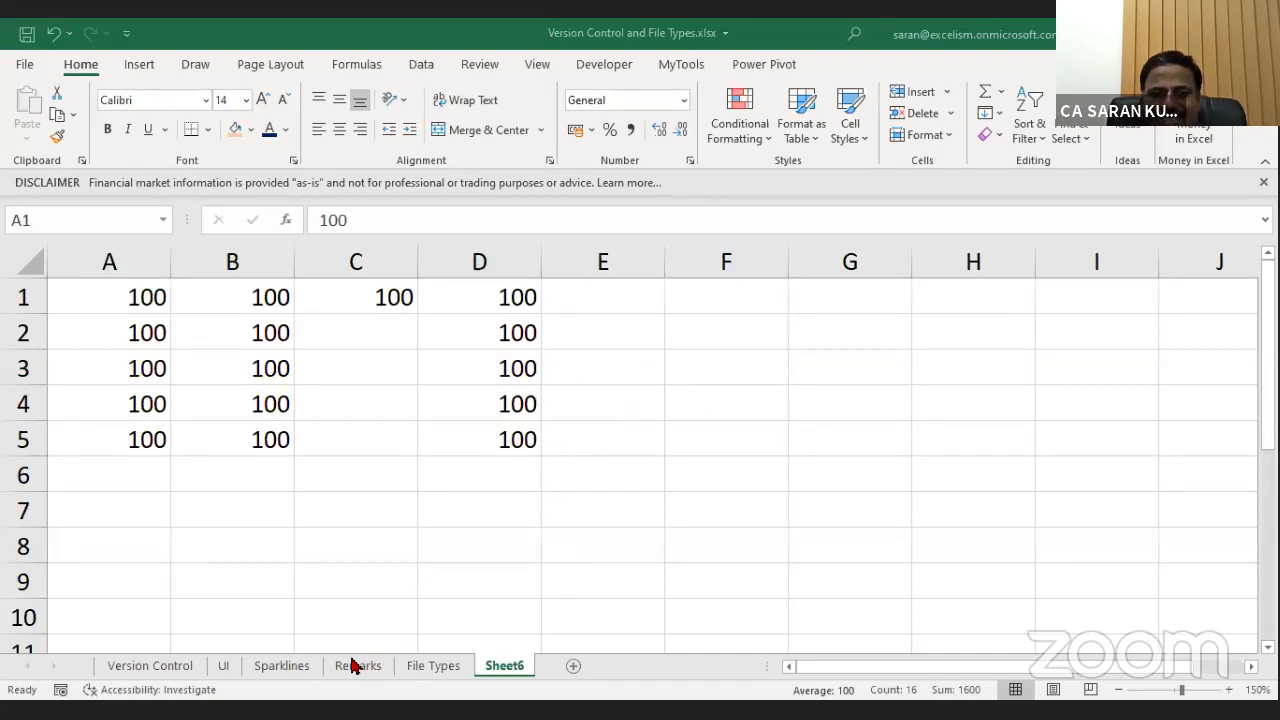
Flip through the UI, Sparklines, Remarks and File Types sheets, ending on Version Control.
click(223, 667)
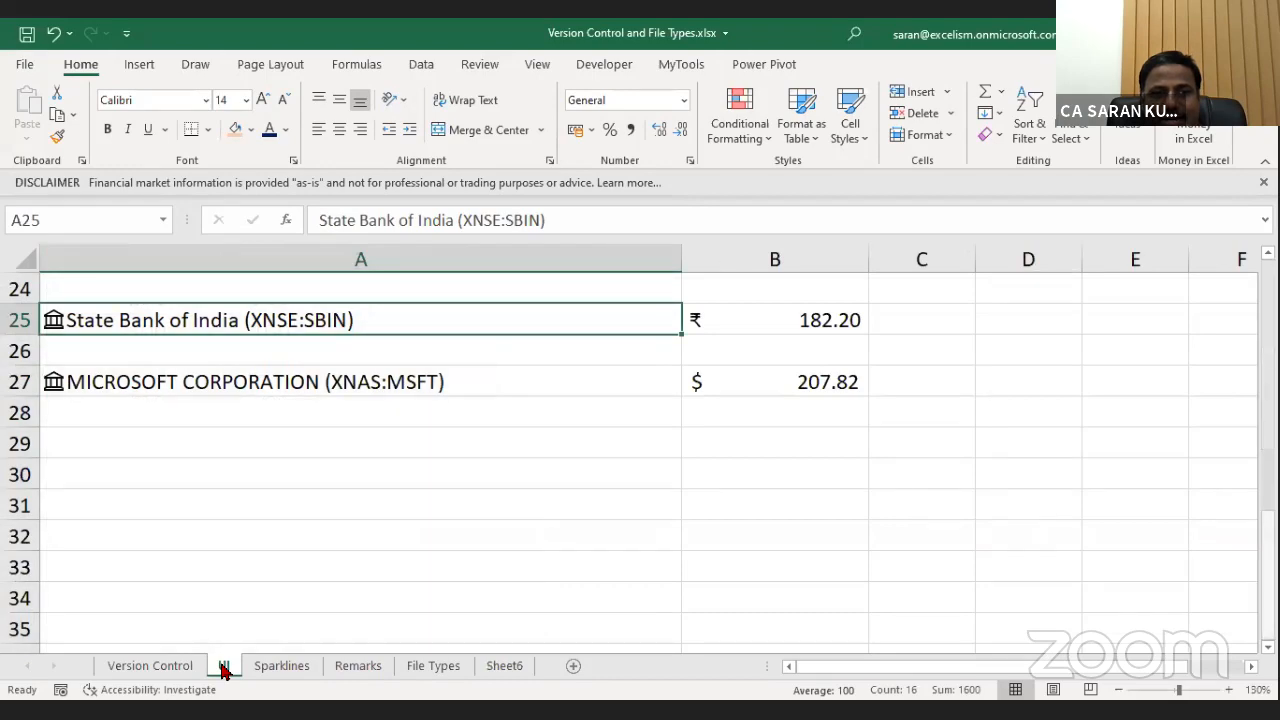
click(281, 666)
click(347, 670)
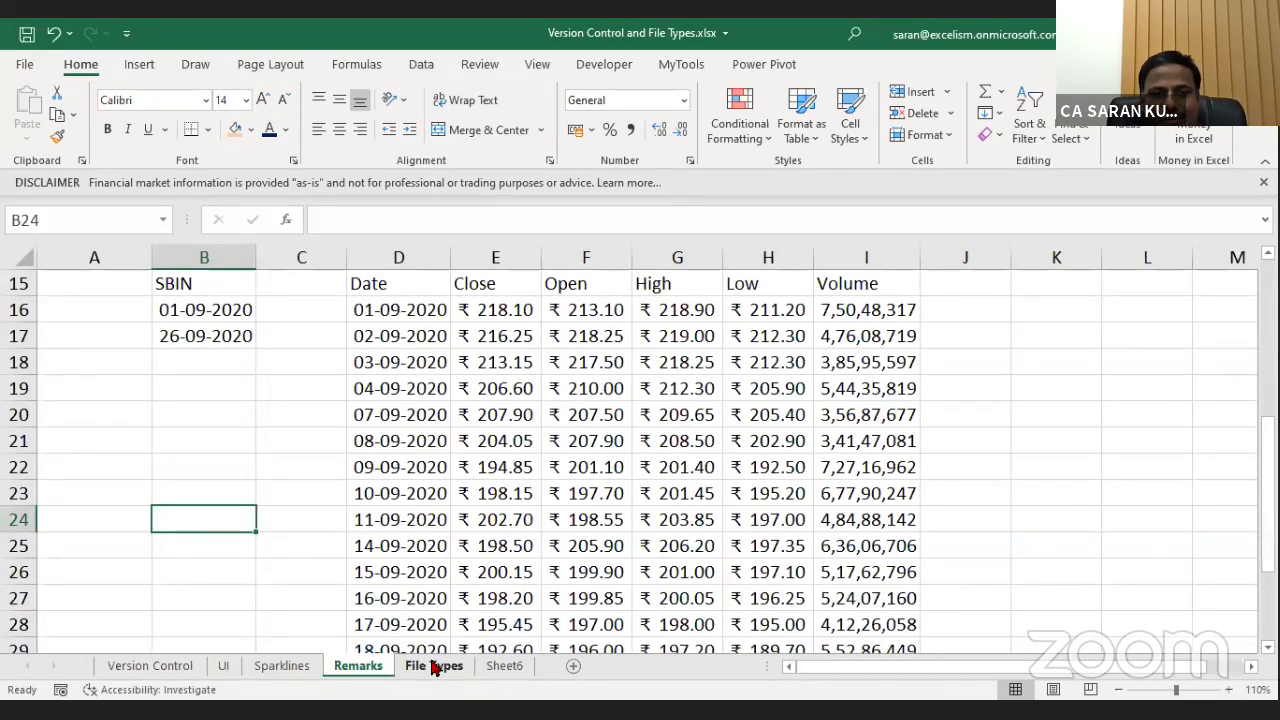
click(430, 666)
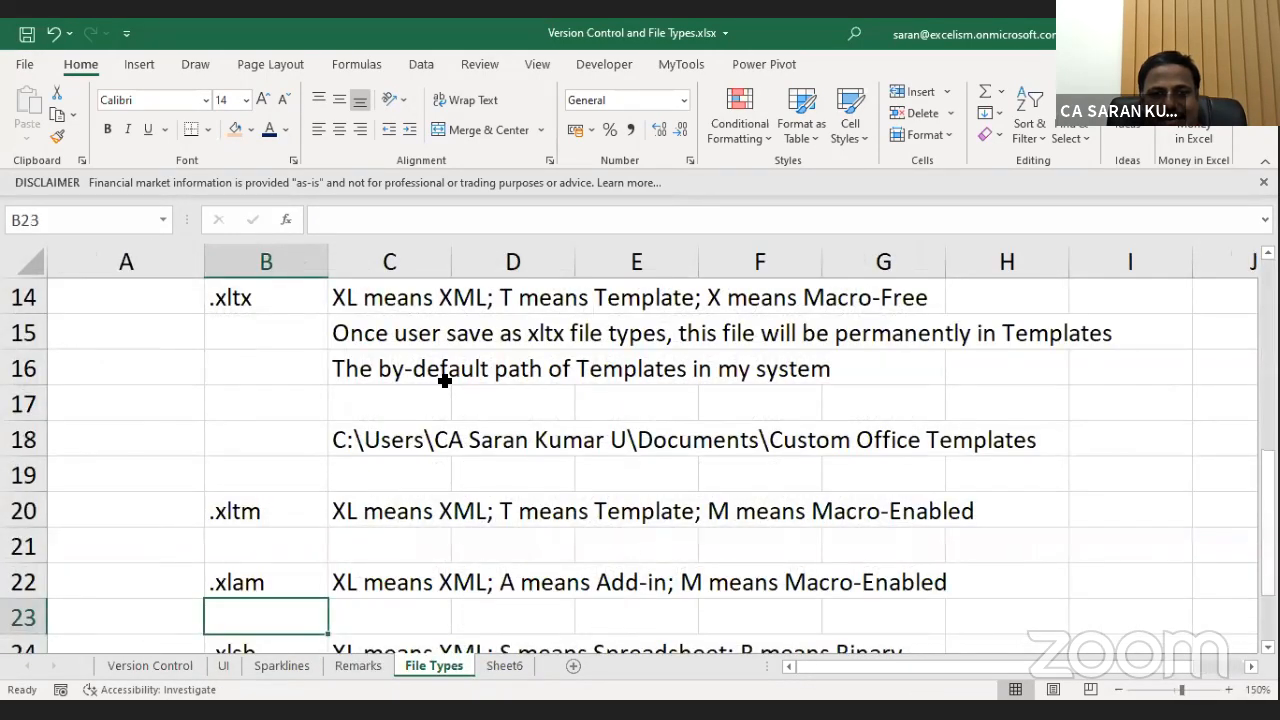
click(178, 669)
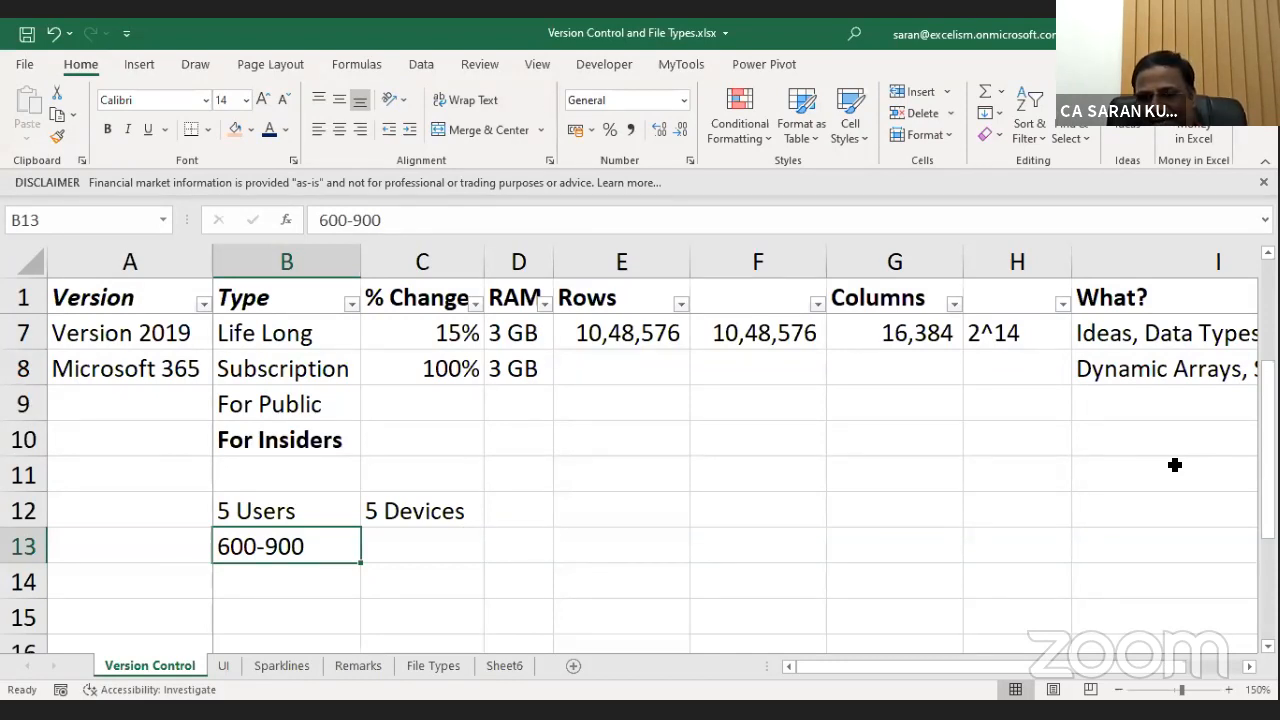
Cycle between program windows and return focus to the Version Control sheet.
key(alt+Tab)
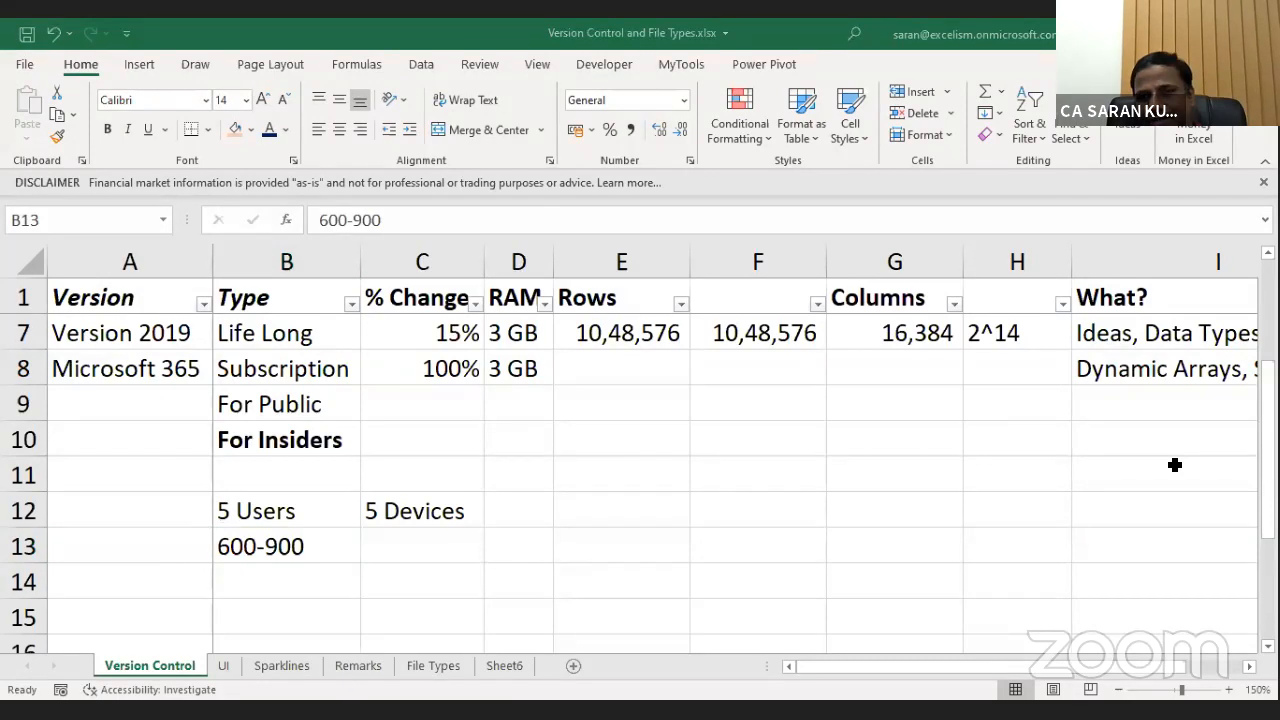
key(alt+Tab)
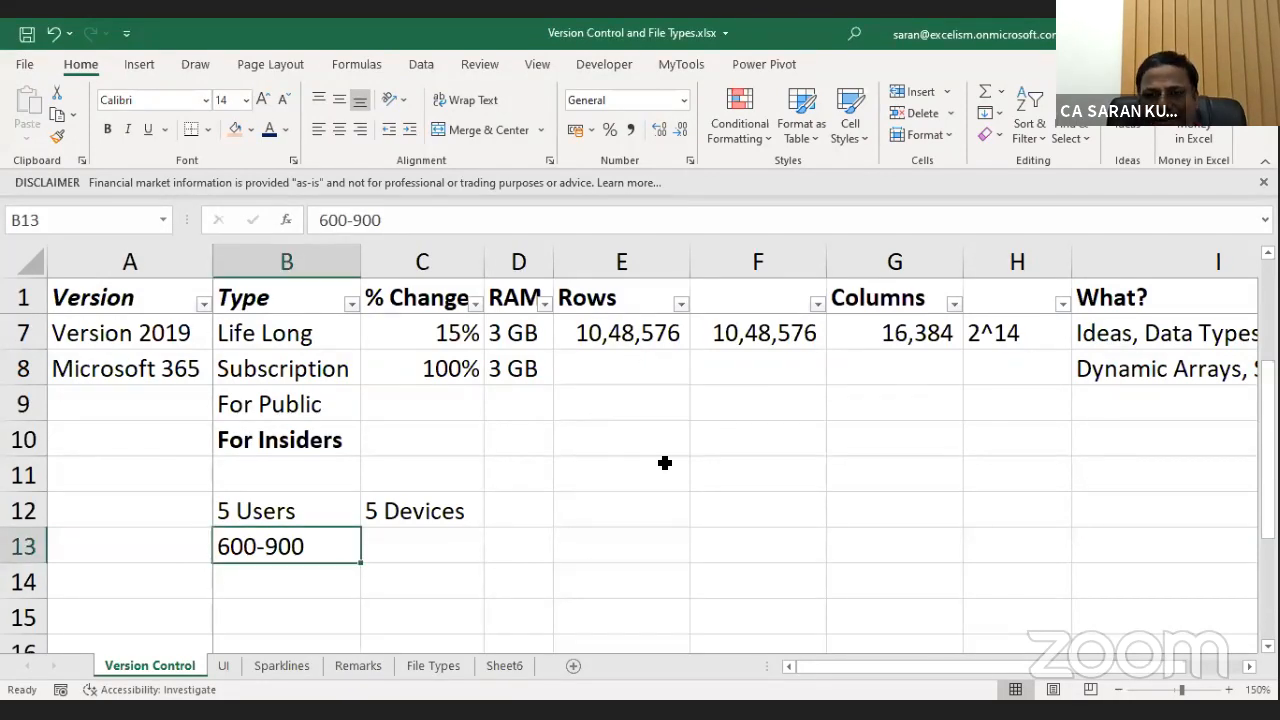
key(alt+Tab)
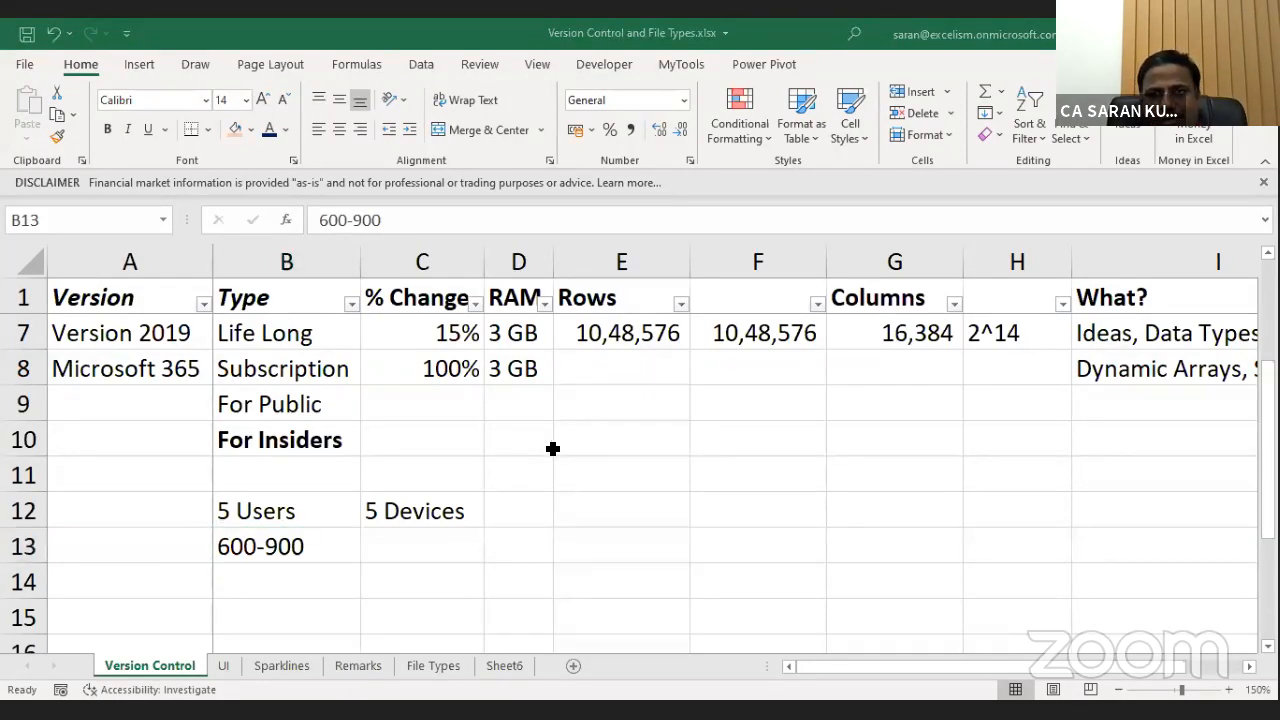
key(alt+Tab)
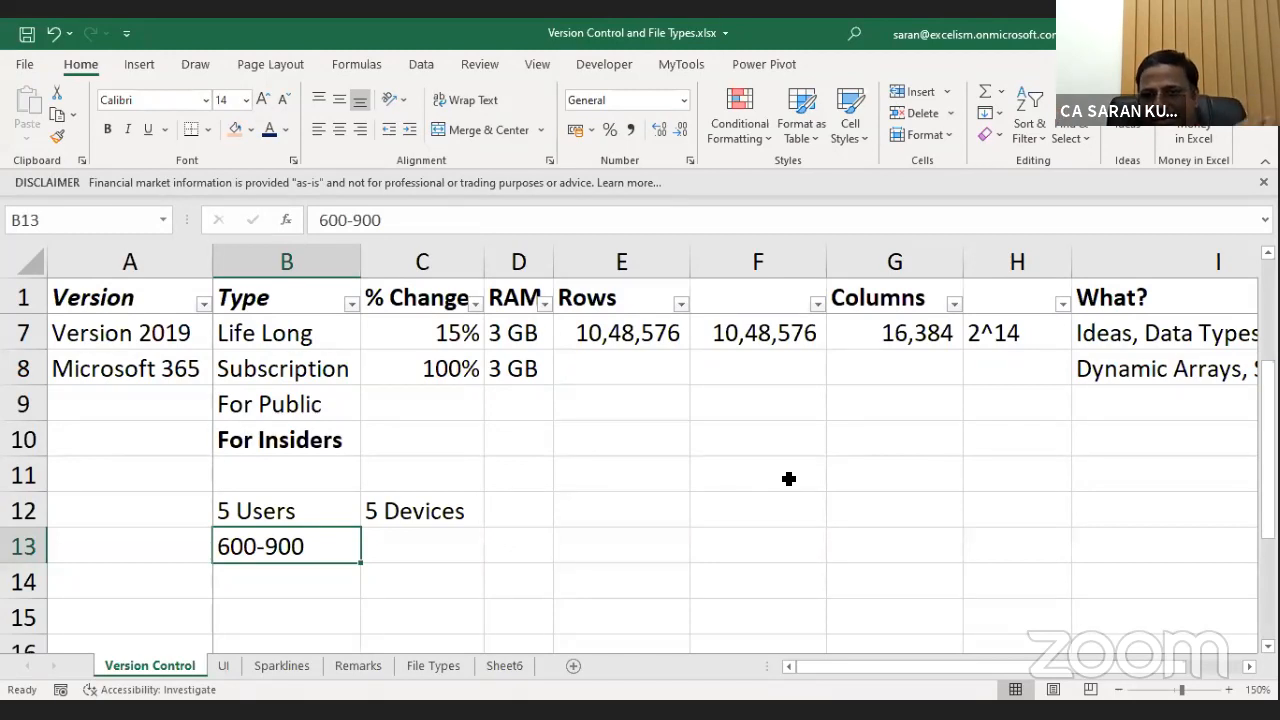
key(alt+Tab)
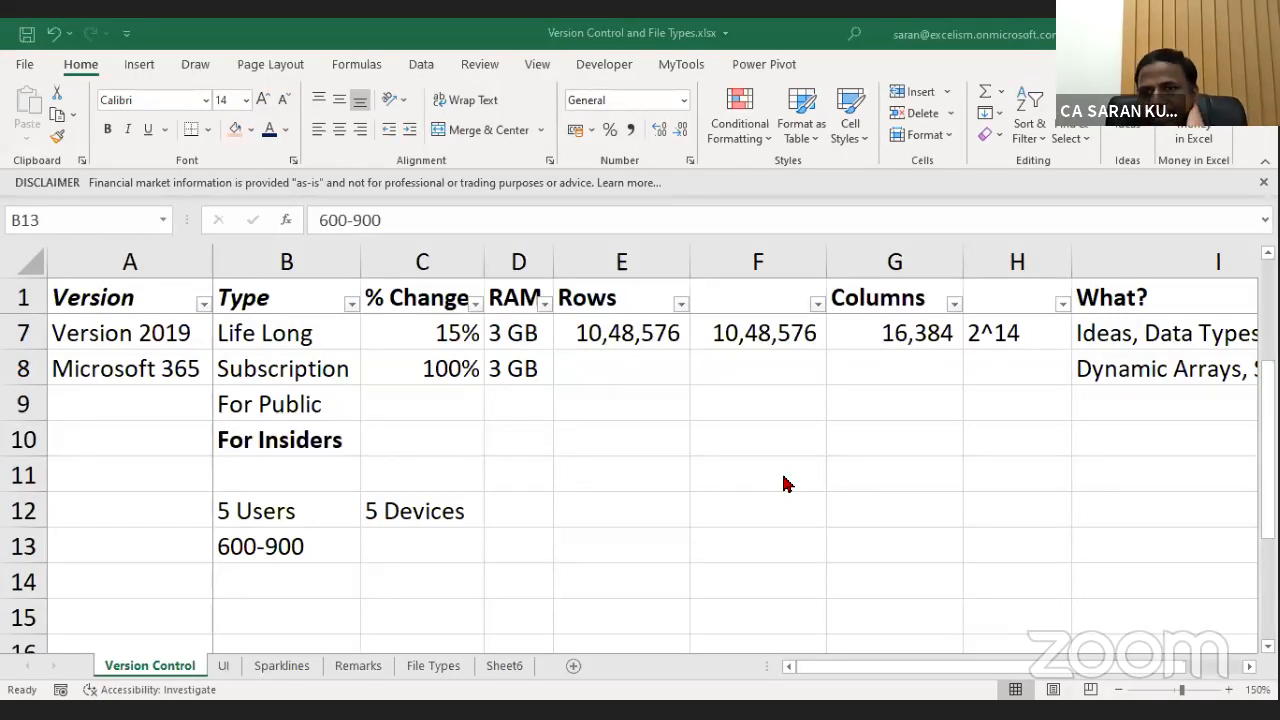
click(647, 349)
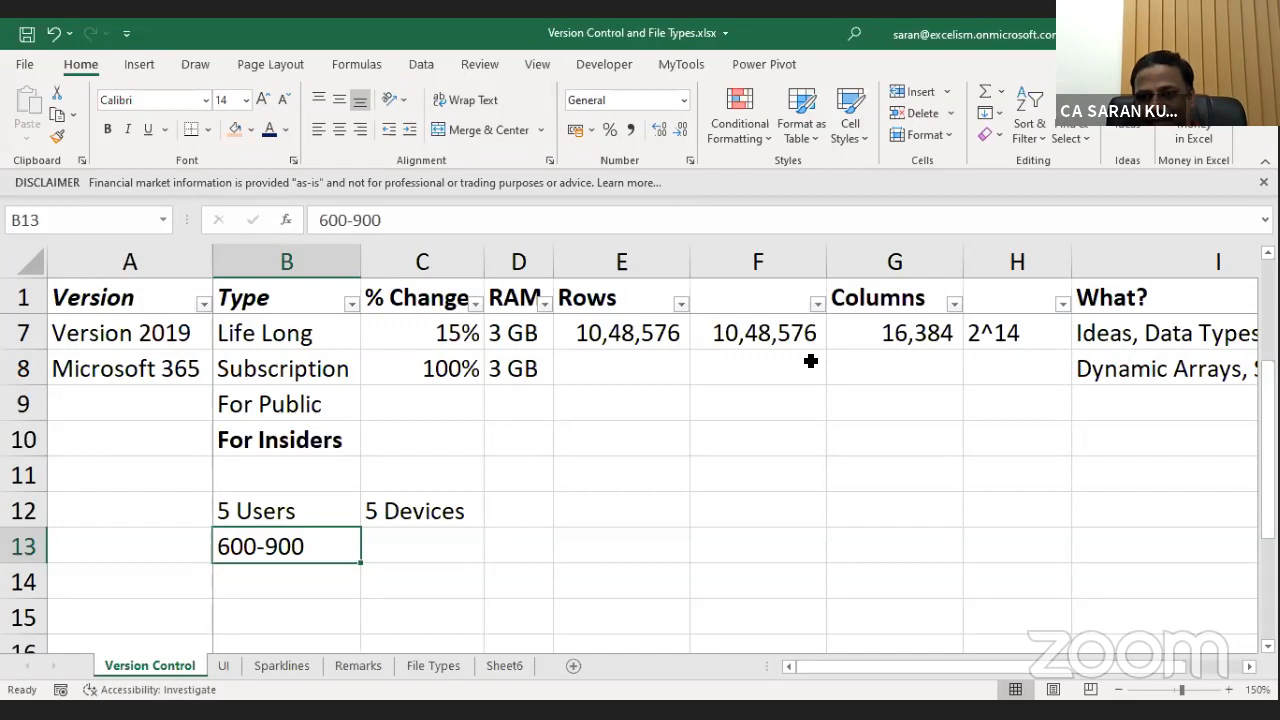
key(ctrl+n)
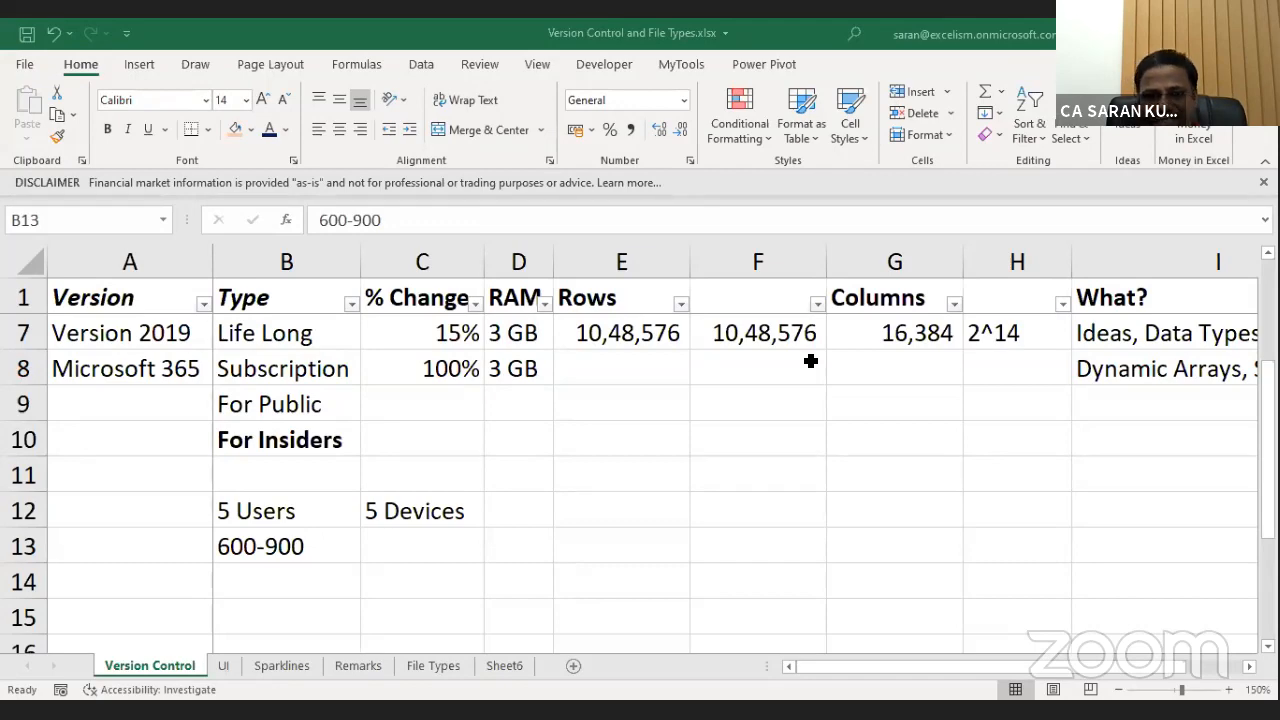
On the Remarks sheet, navigate to the last row of the STOCKHISTORY price table.
click(360, 665)
click(243, 580)
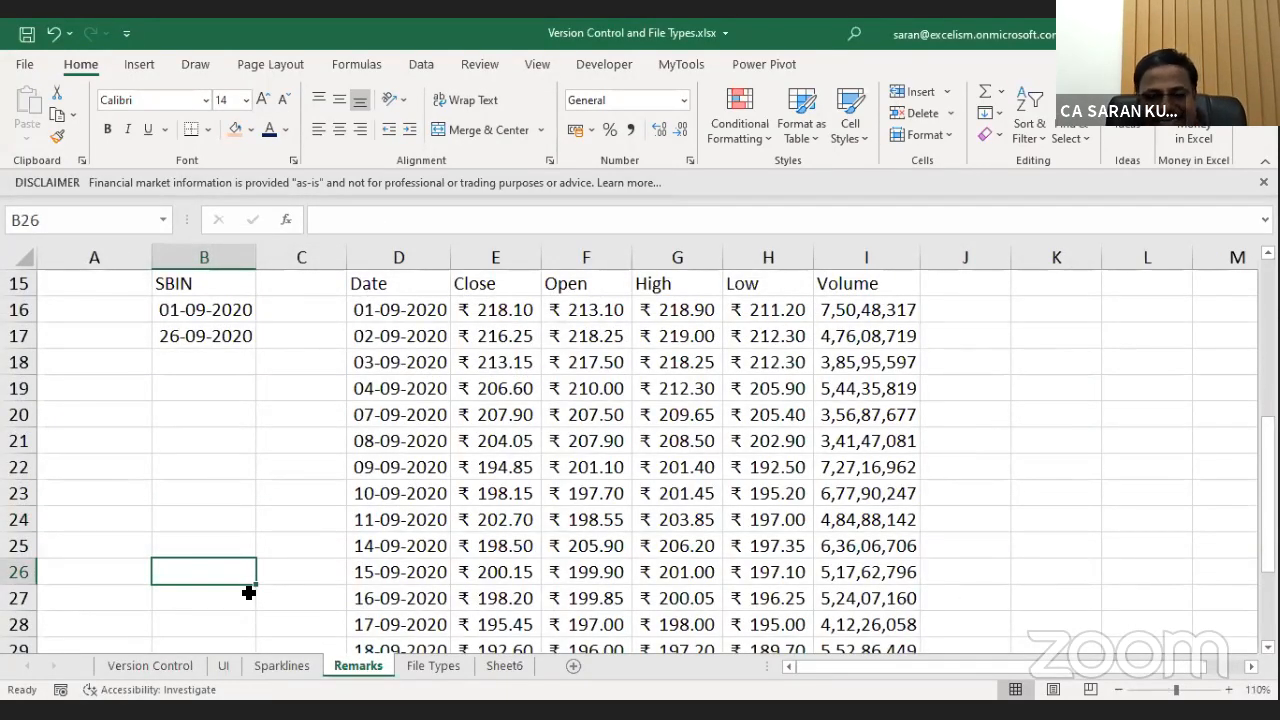
key(ctrl+Up)
key(ctrl+Up)
key(ctrl+Up)
key(ctrl+Up)
key(Right)
key(Right)
key(Right)
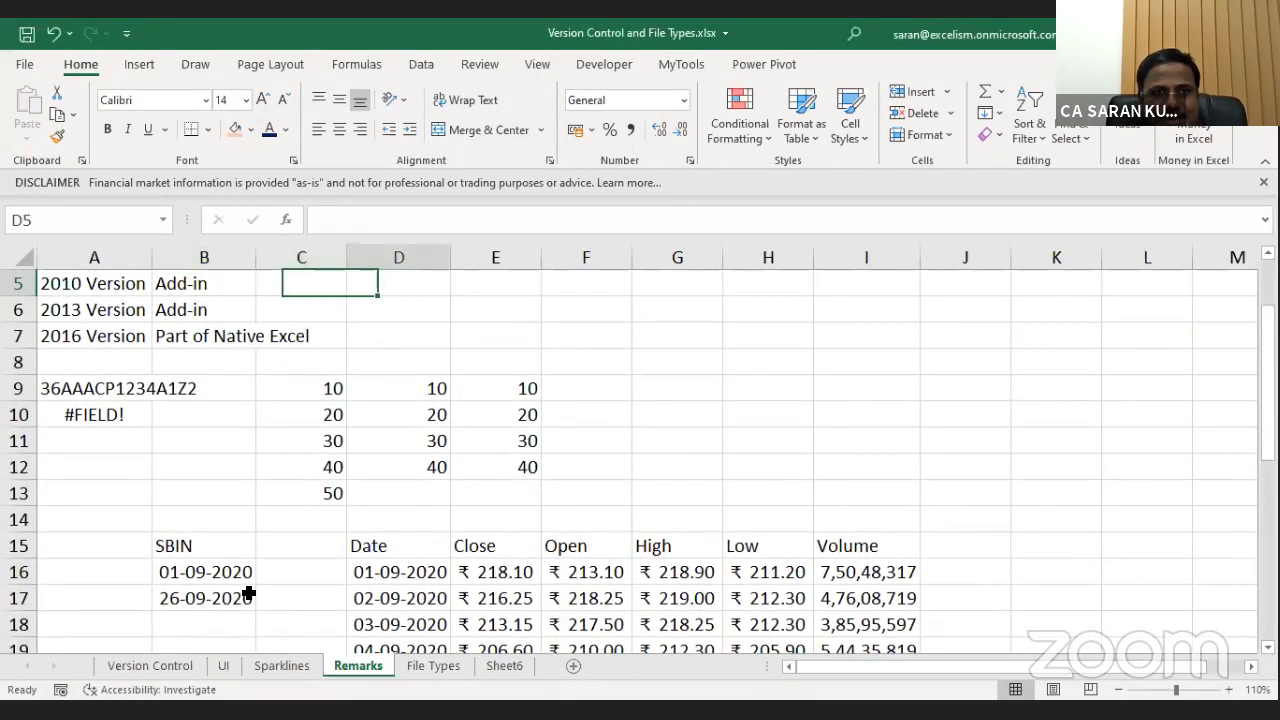
key(Left)
key(Down)
key(Down)
key(Down)
key(Down)
key(ctrl+Down)
key(ctrl+Down)
key(ctrl+Down)
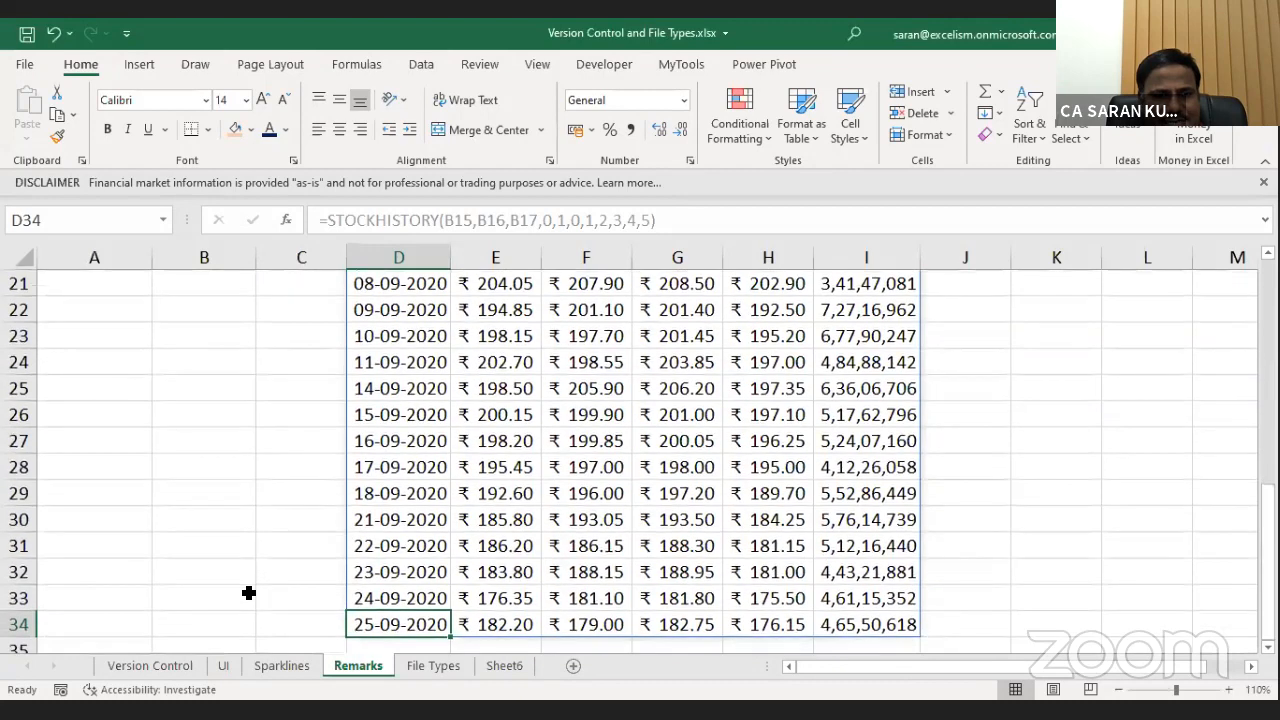
key(Down)
key(Left)
key(Left)
key(Down)
Switch to the Sparklines sheet and move to cell A13 below the sparkline table.
key(ctrl+Page_Up)
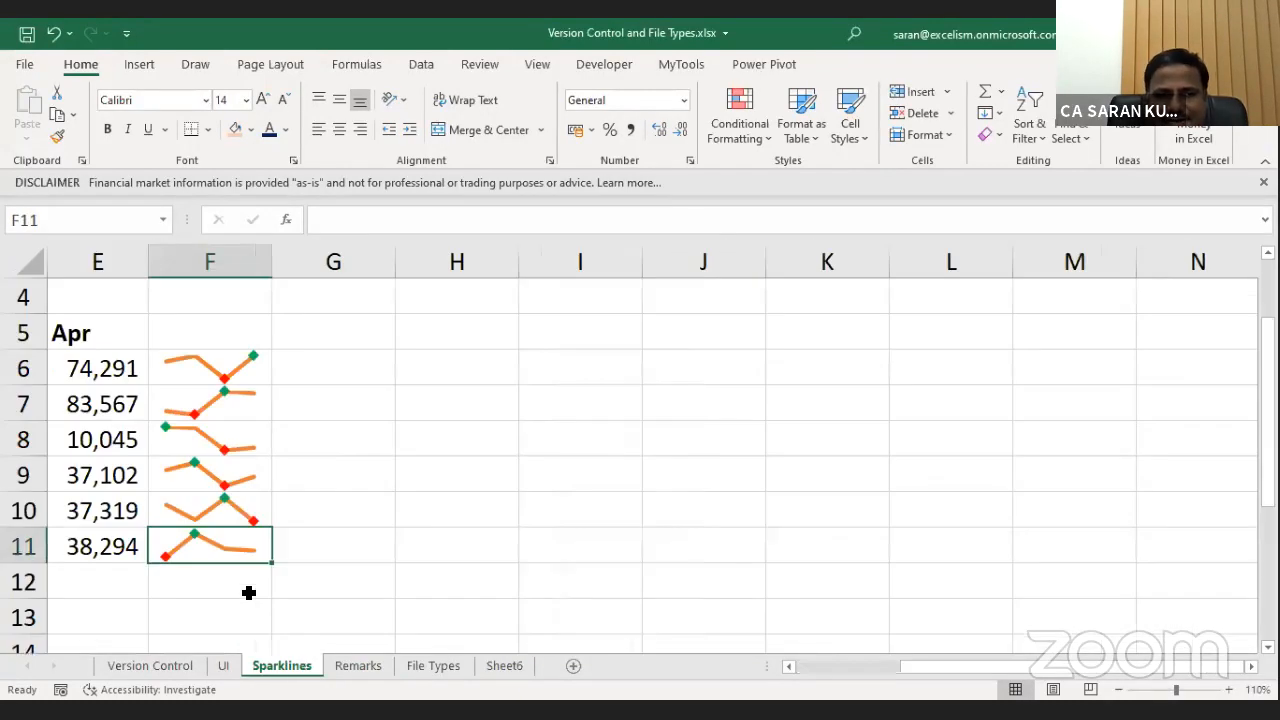
key(Down)
key(Down)
key(Down)
key(Up)
key(Home)
Enter 'Link - Connected the cells to External Workbook' in A13.
text(Link - C)
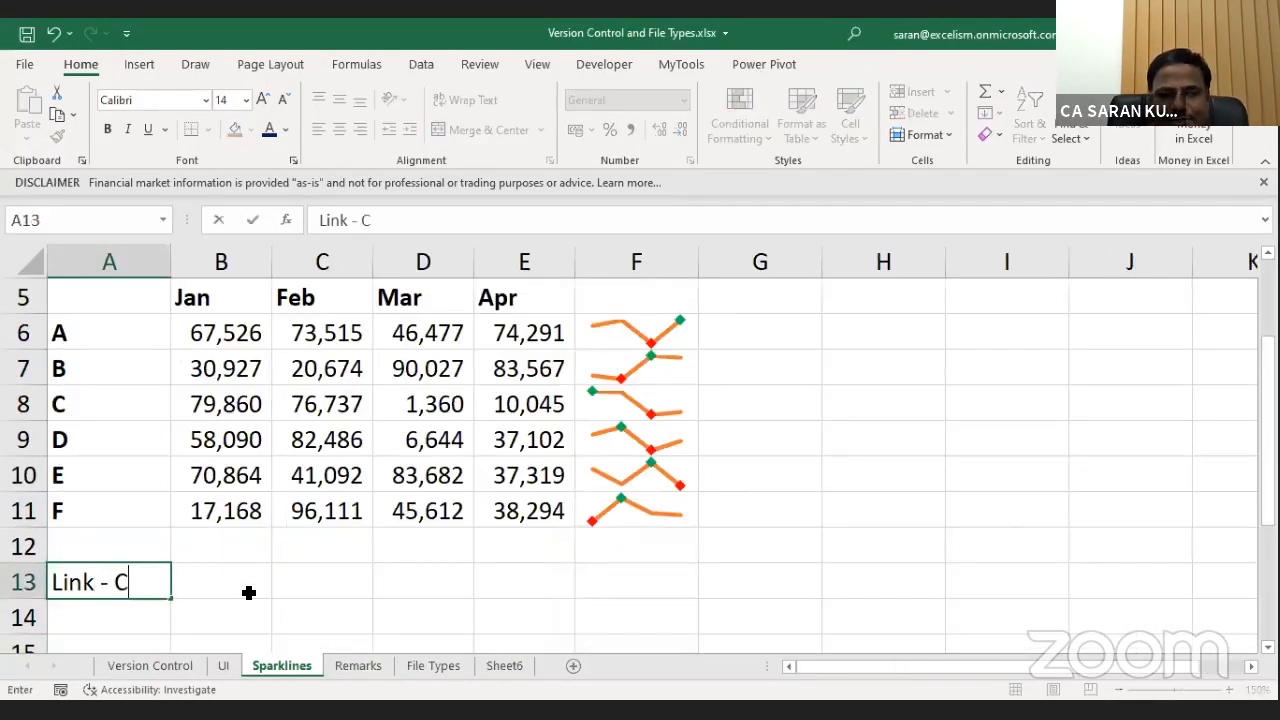
text(onnected t)
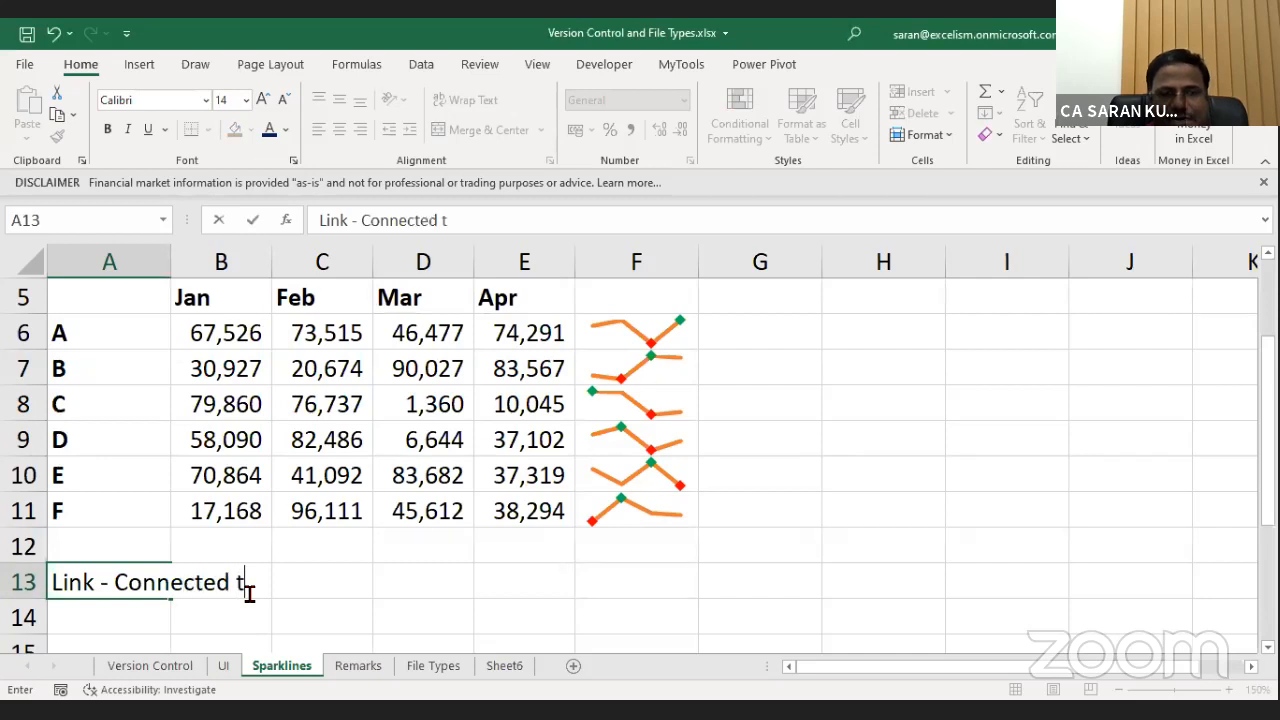
text(he cells to Exgter)
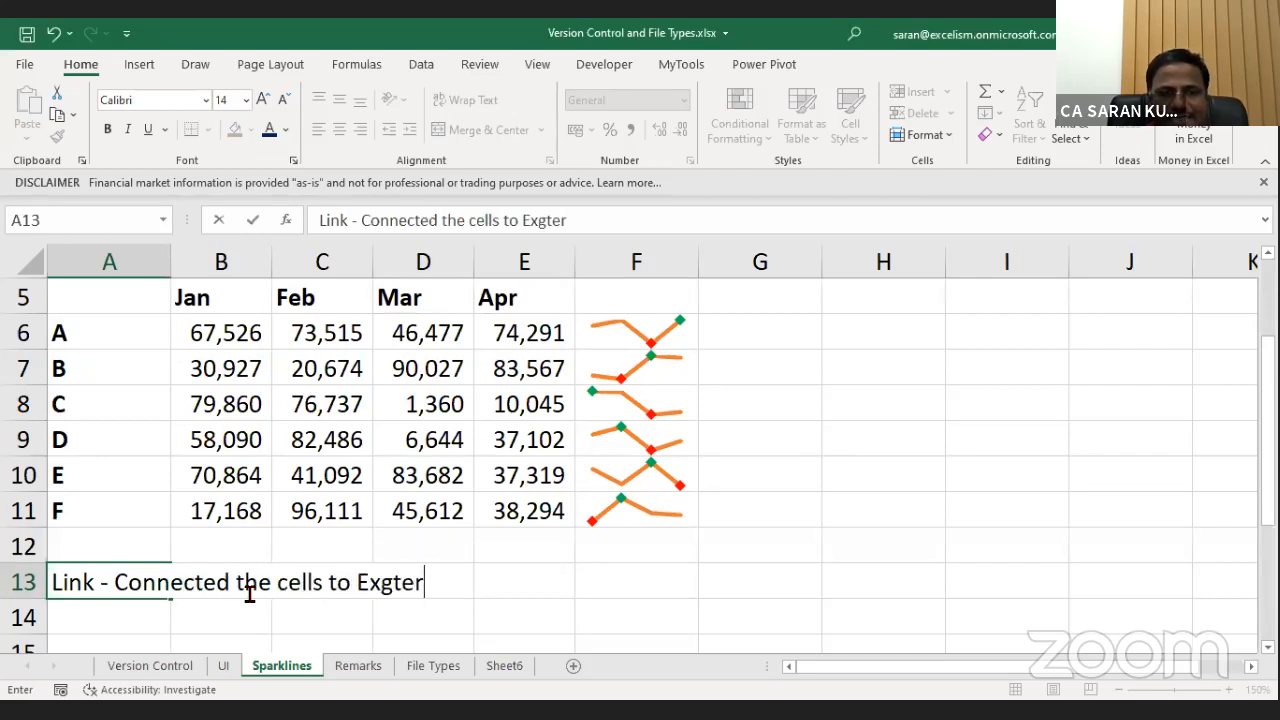
key(BackSpace)
key(BackSpace)
key(BackSpace)
key(BackSpace)
text(ternal Wpor)
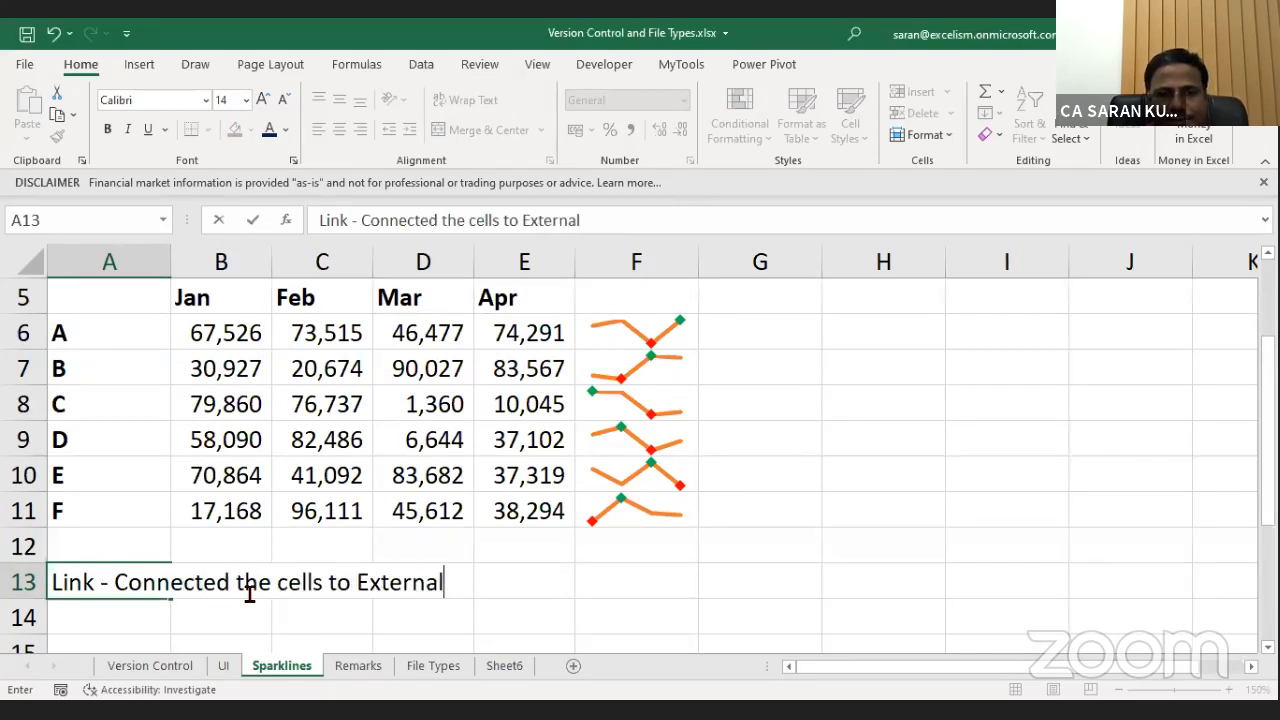
key(BackSpace)
key(BackSpace)
key(BackSpace)
text(orkbook)
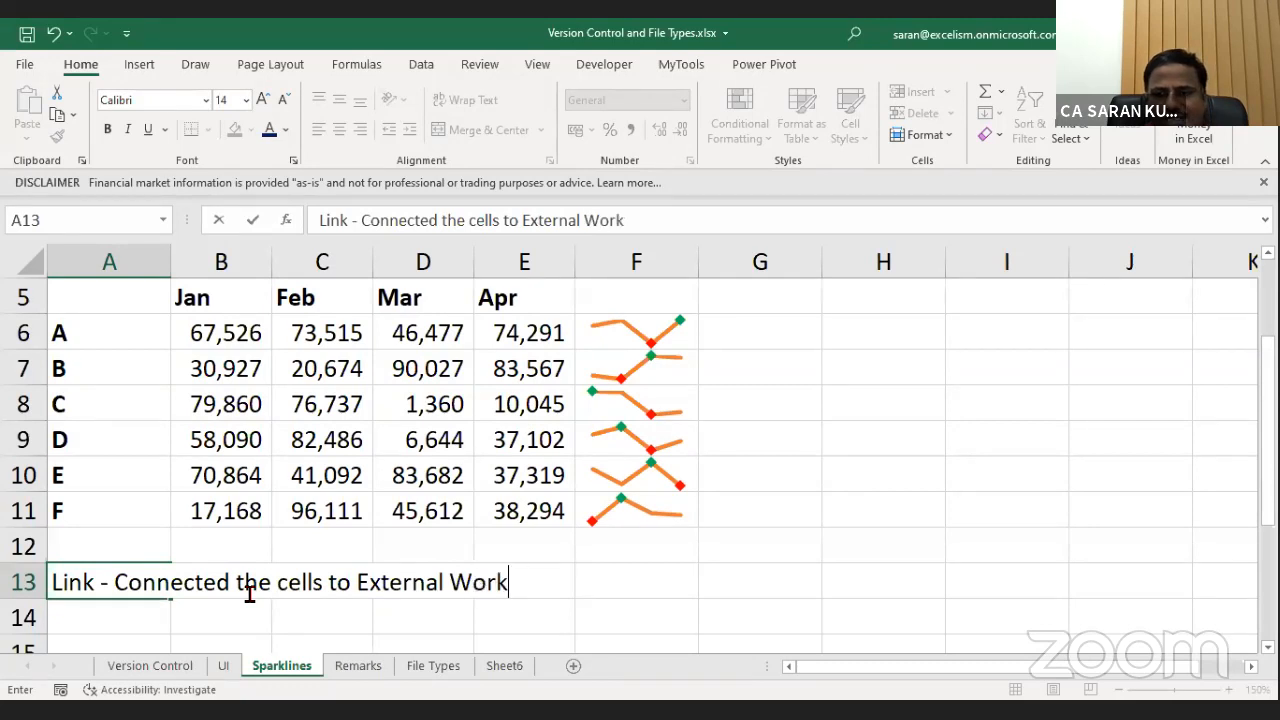
key(Return)
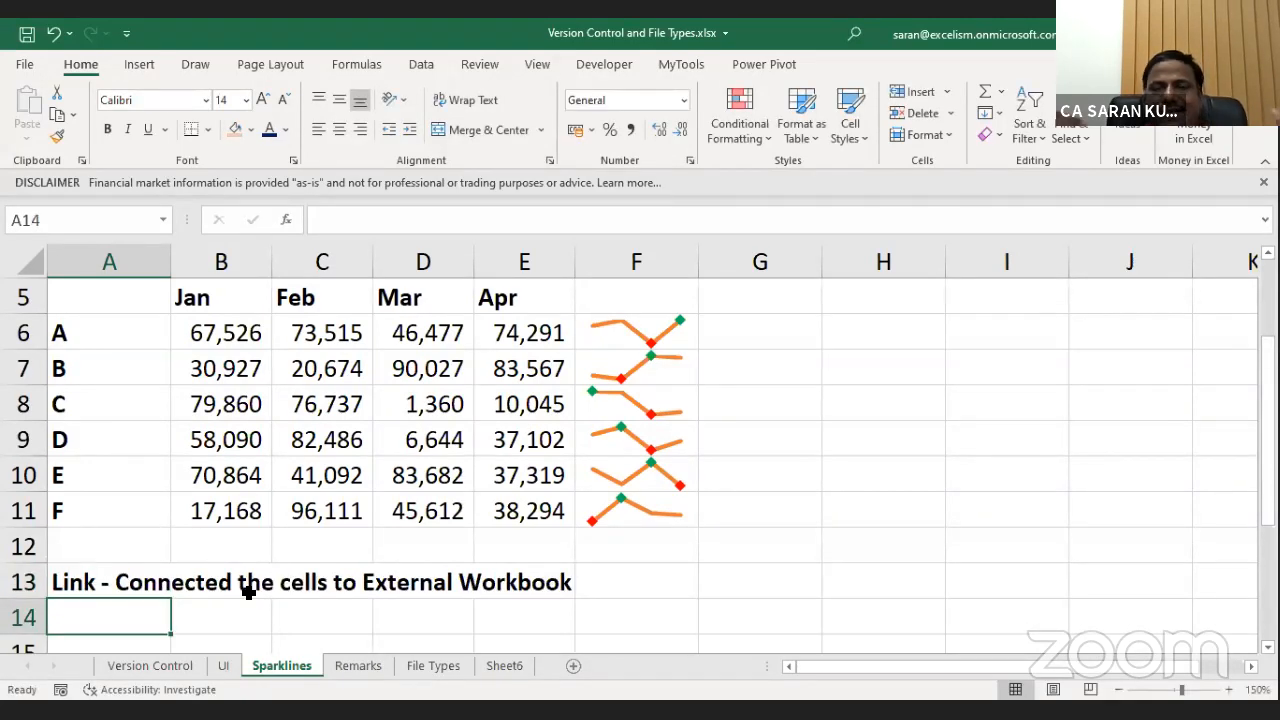
Add the bold notes 'Links are more' in A14 and 'Performance will go down' in A15.
text(Links are more)
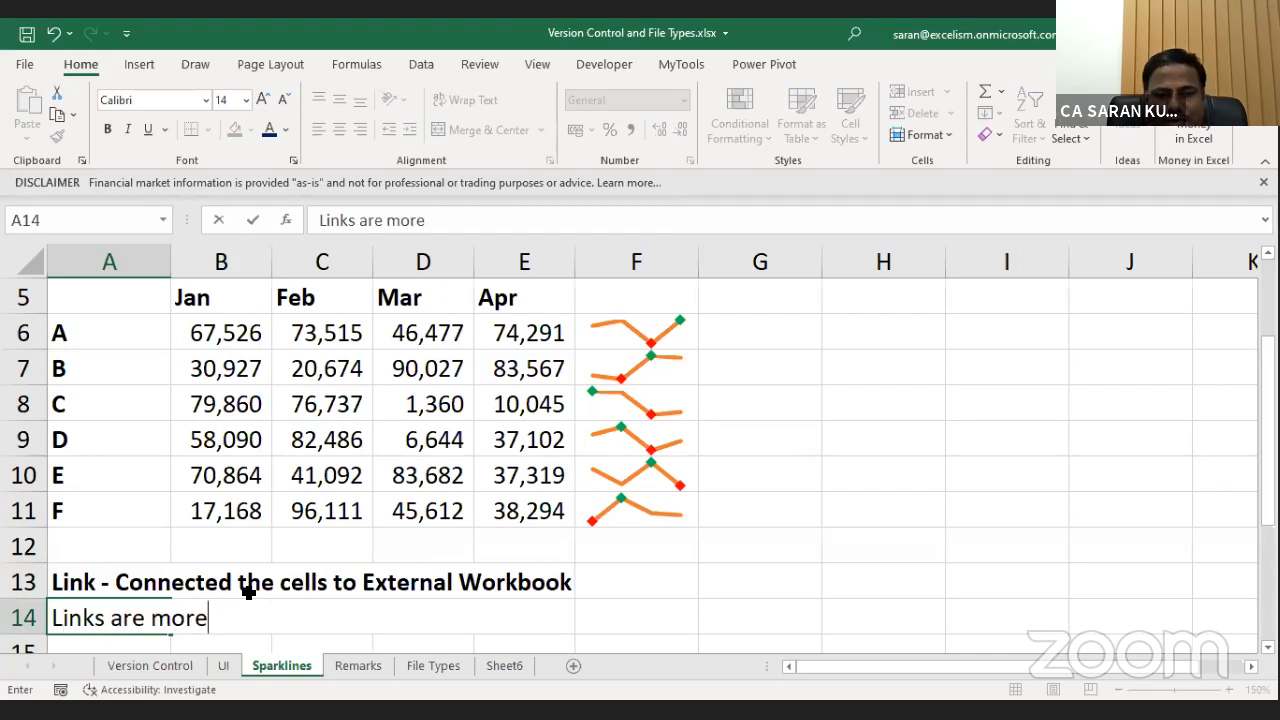
key(ctrl+Return)
key(ctrl+b)
key(Down)
text(P)
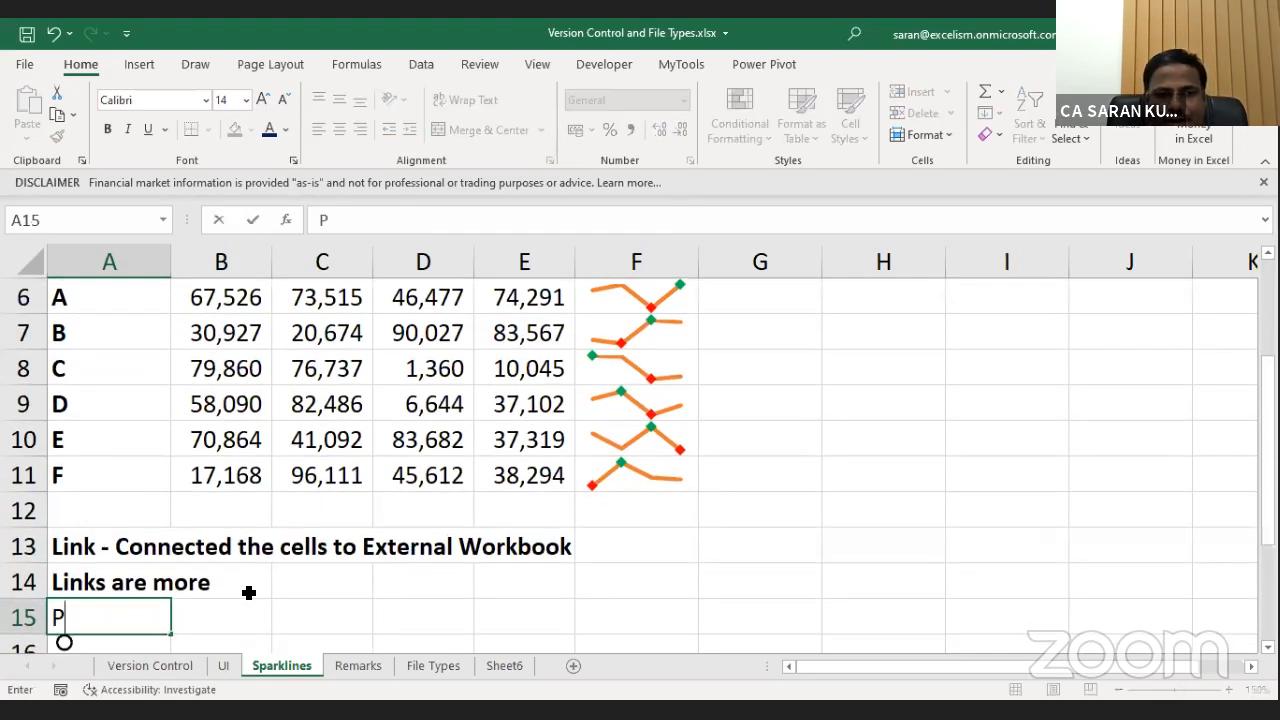
text(erformance will go down)
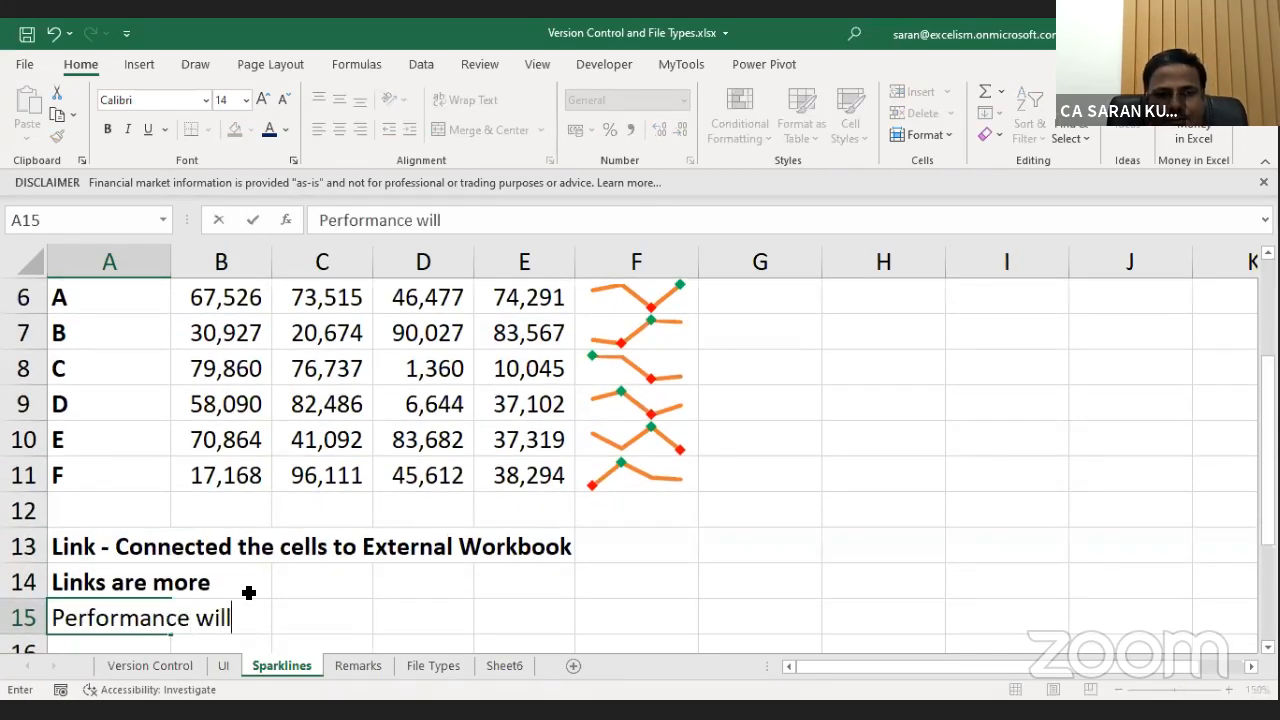
key(ctrl+Return)
key(ctrl+b)
key(Down)
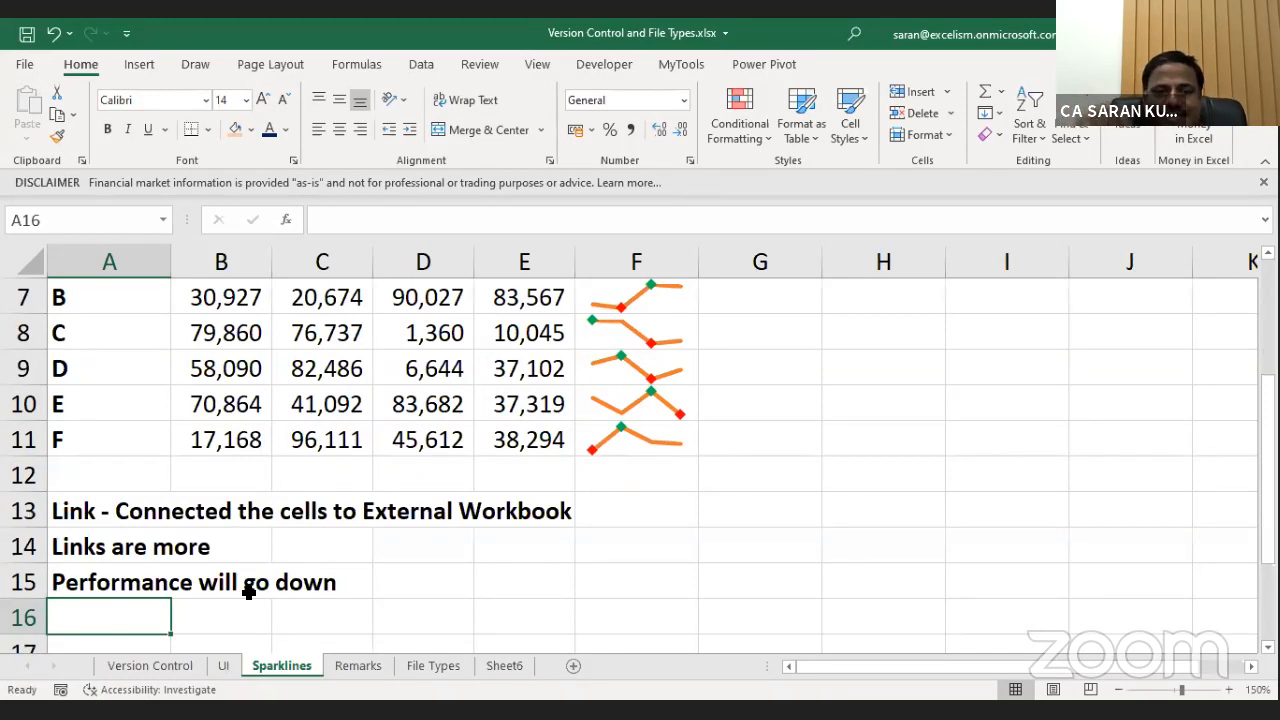
Type 'Size will go up' in A16 and select the notes in A15:A16.
text(Sixe)
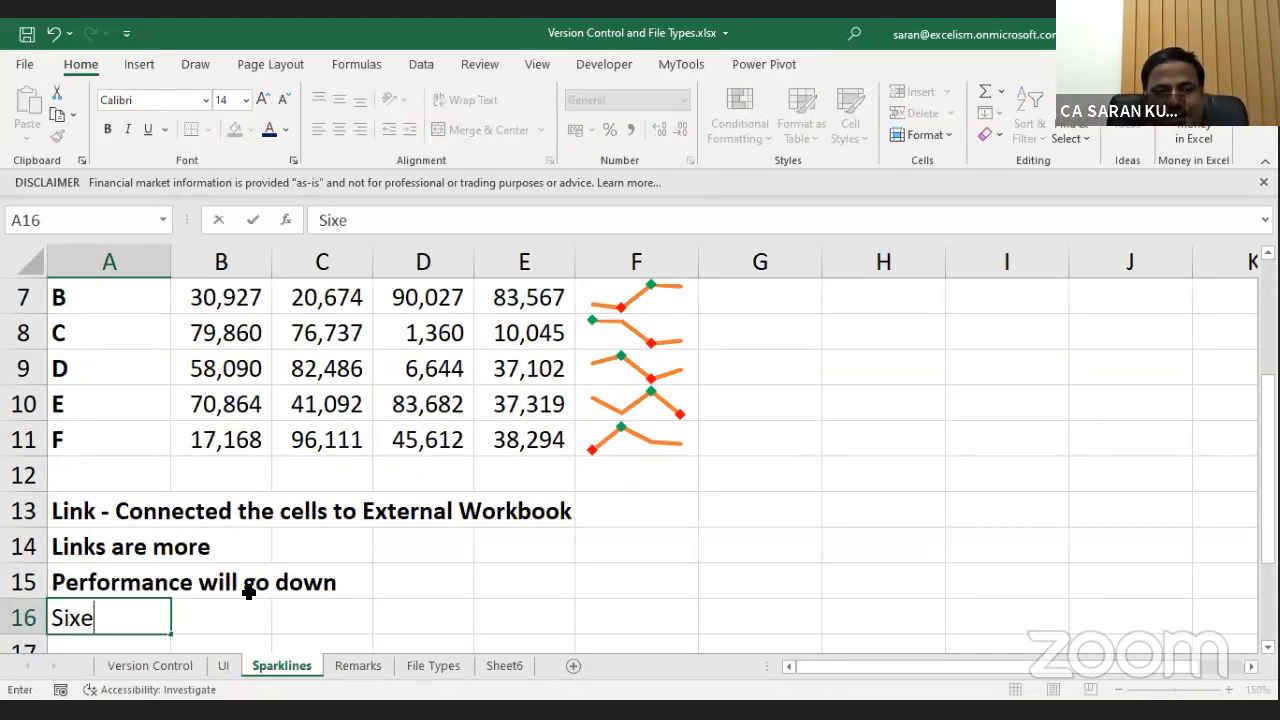
key(BackSpace)
key(BackSpace)
text(ze will go up)
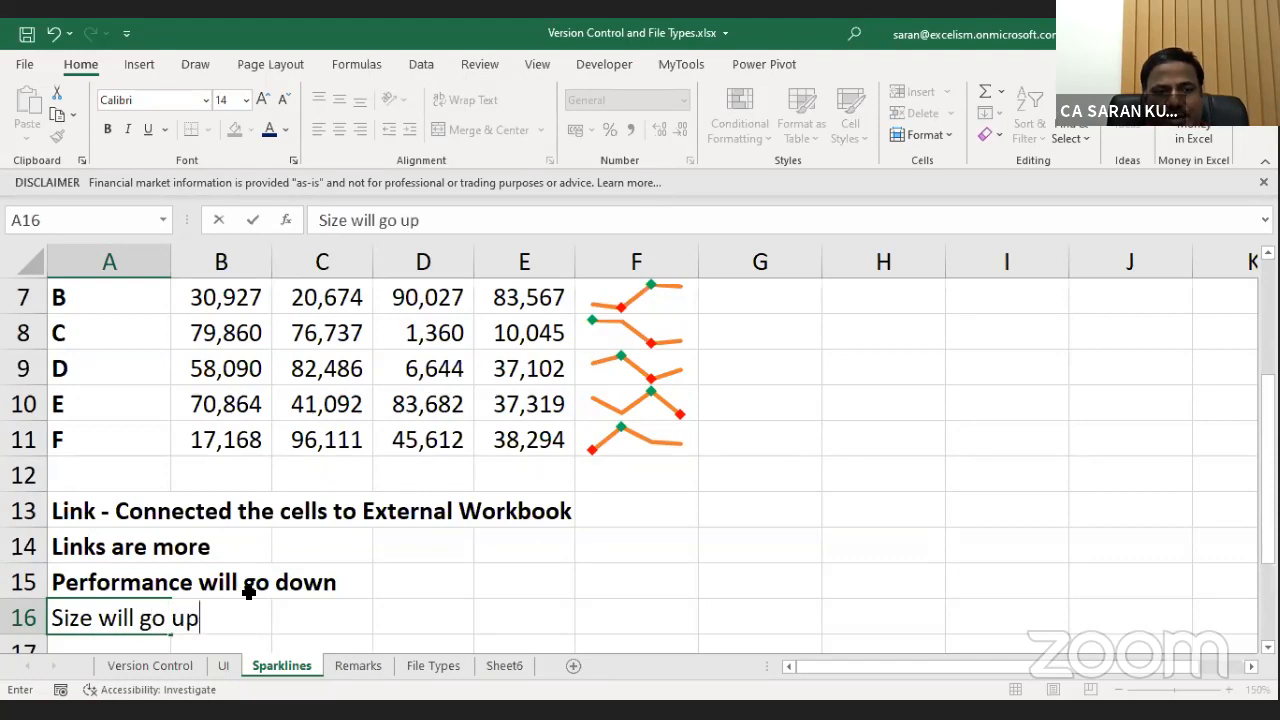
key(Return)
key(Up)
key(Up)
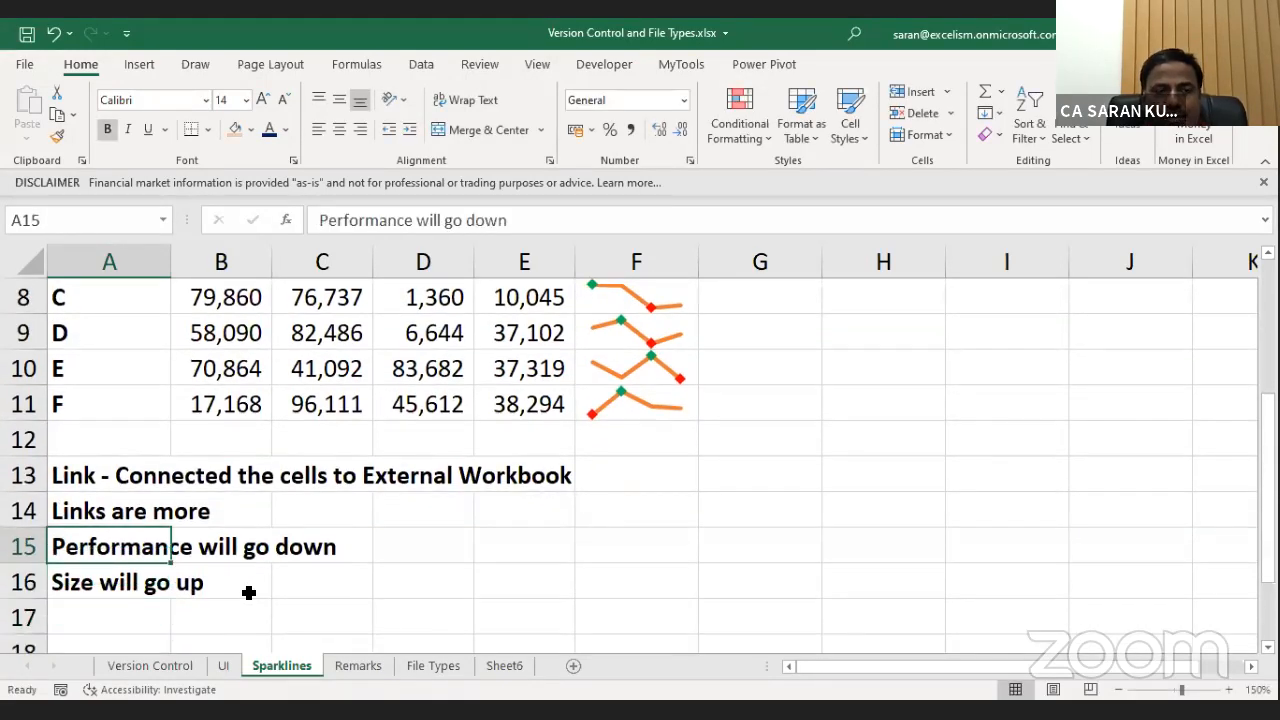
key(shift+Down)
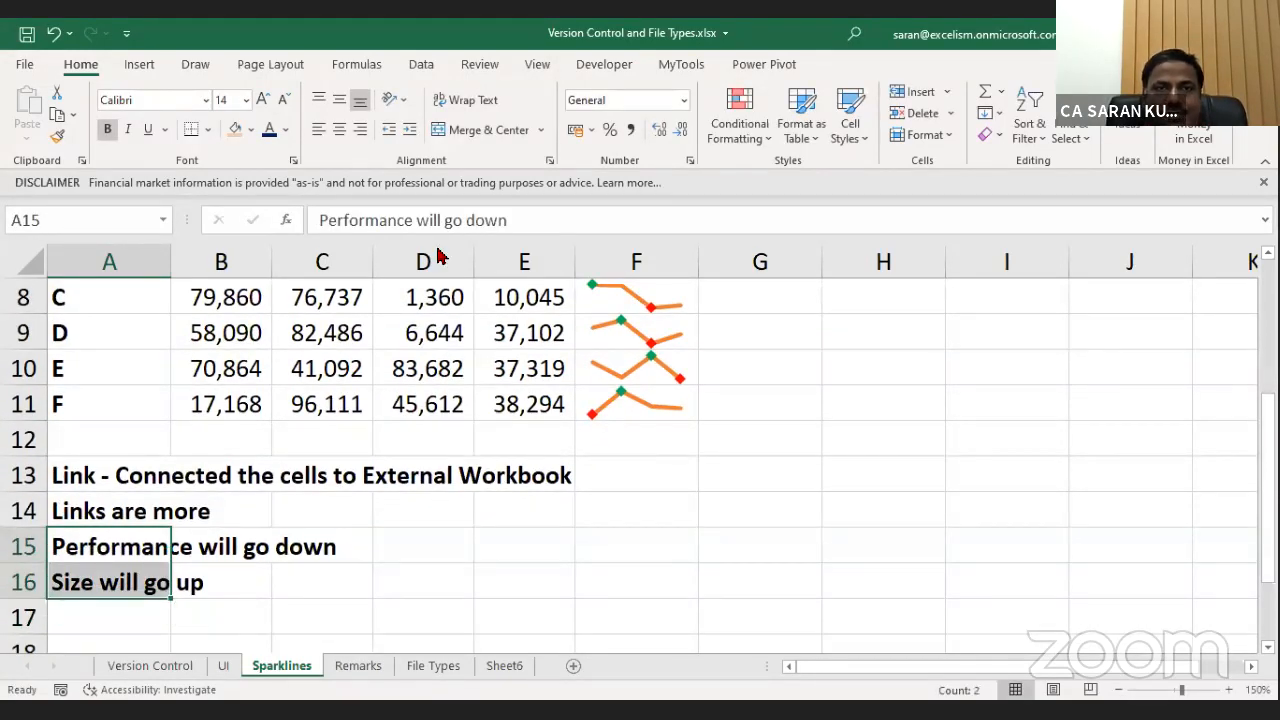
With the Data ribbon showing, enter 'Break links, removes the link and keep the value' in A17.
click(423, 66)
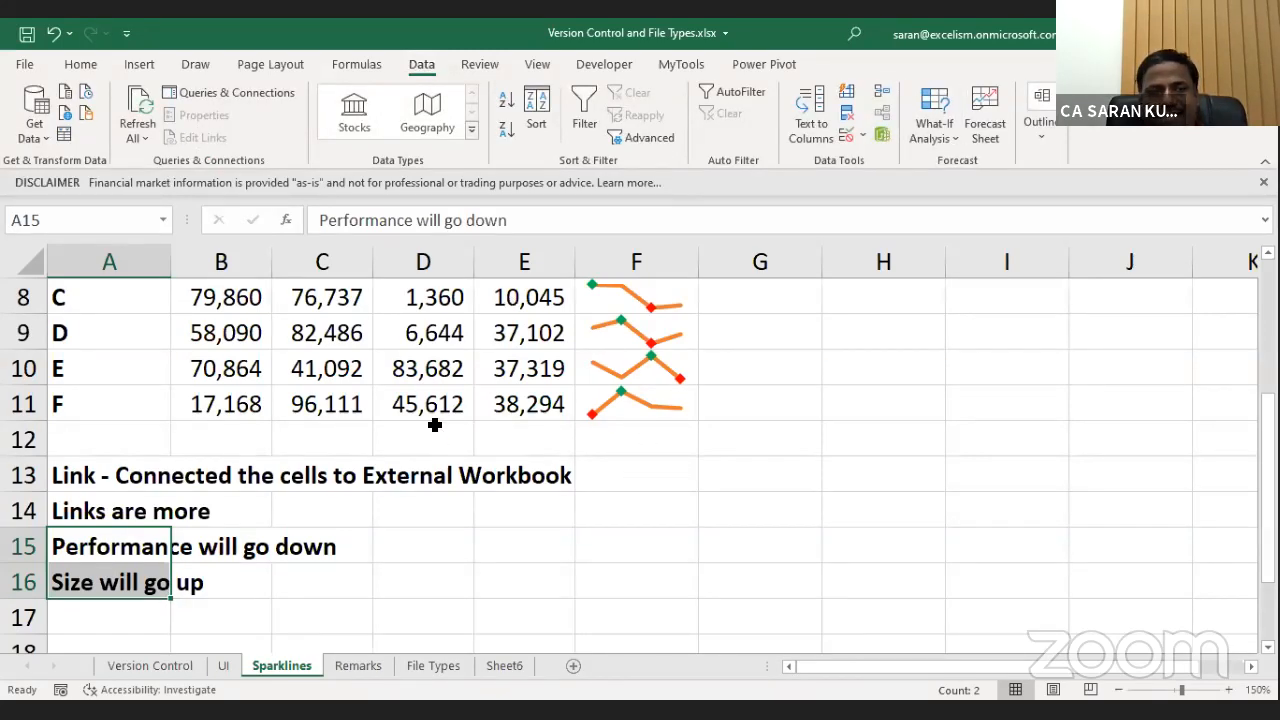
key(Down)
key(Down)
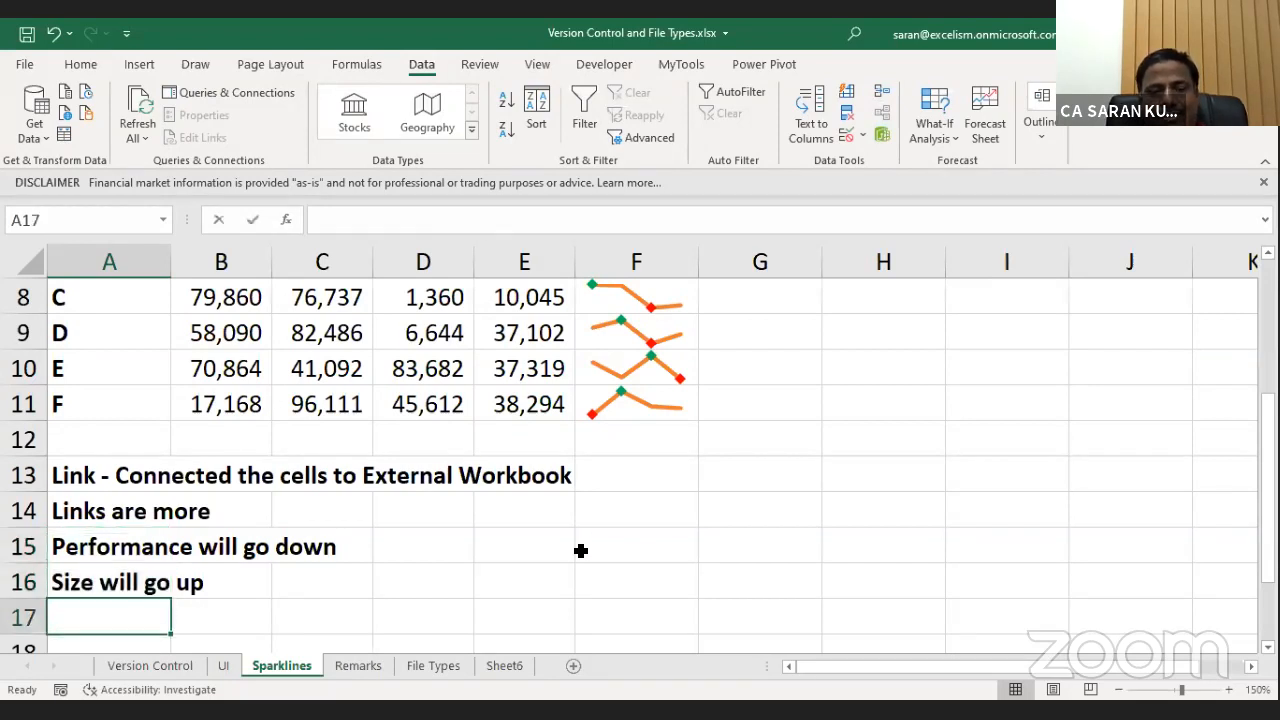
text(Break li)
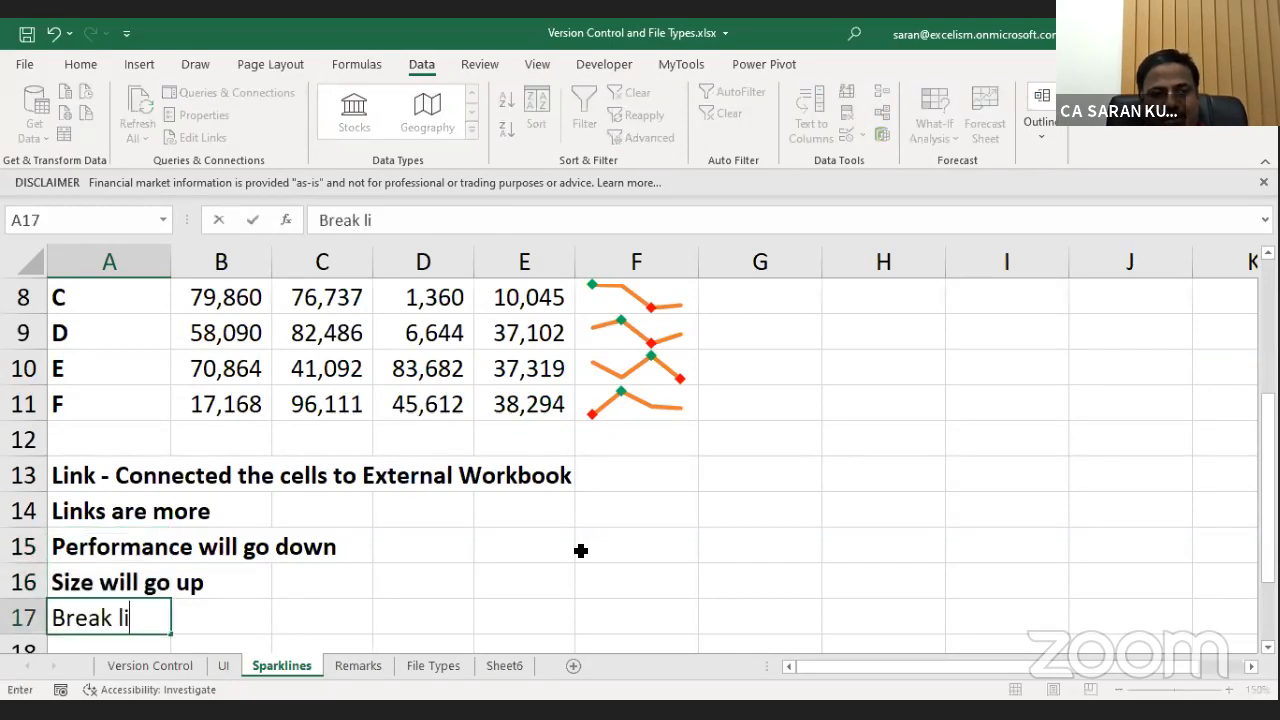
text(nksequ)
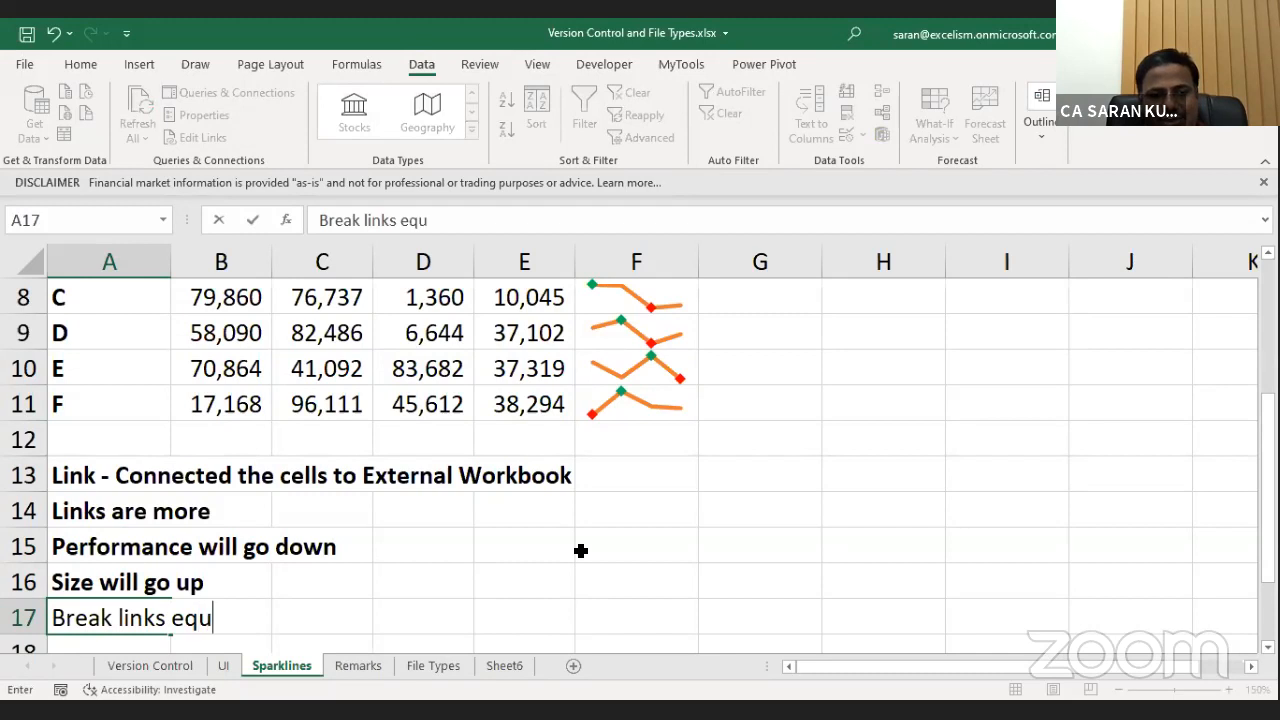
key(BackSpace)
key(BackSpace)
key(BackSpace)
key(BackSpace)
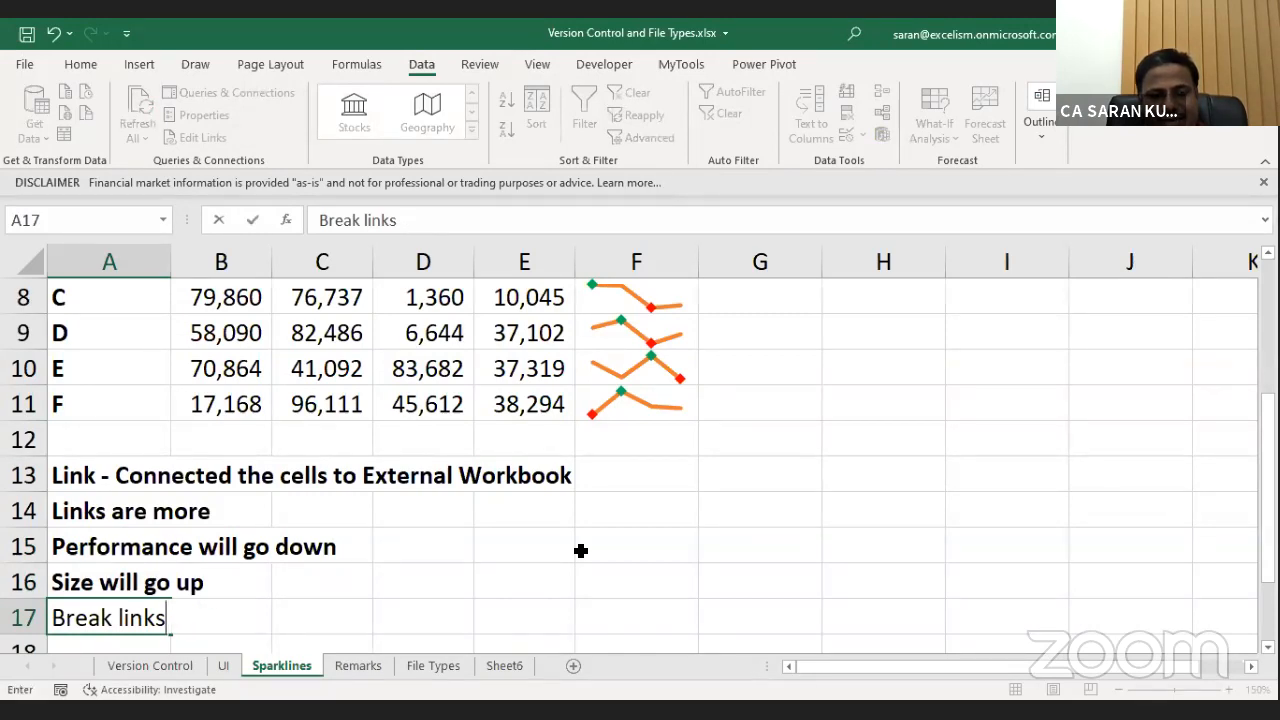
text(, removes the )
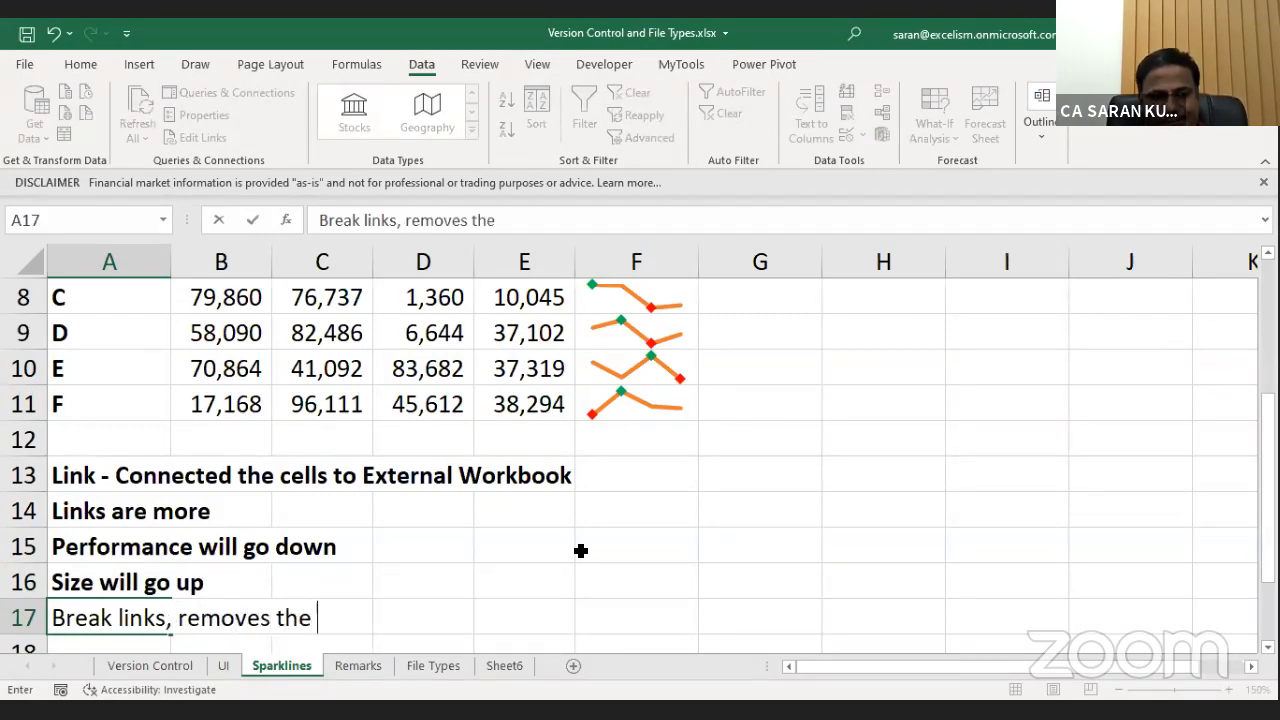
text(link and keep the value)
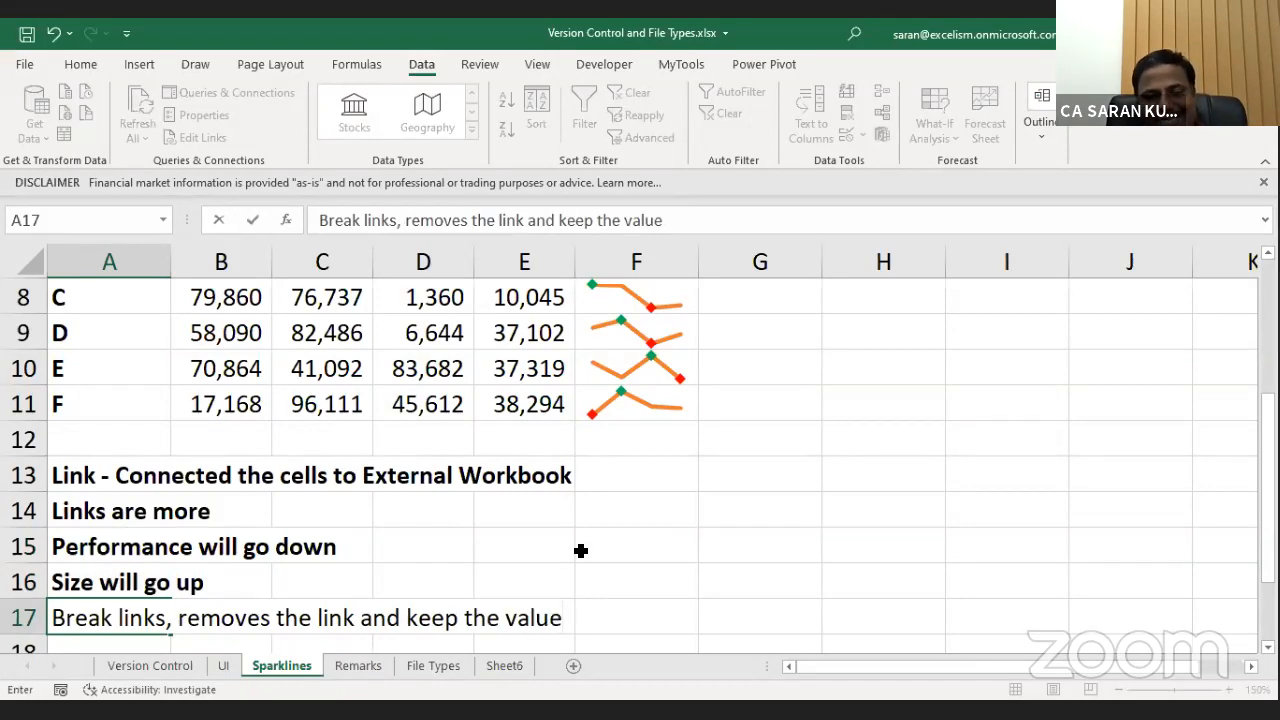
key(Return)
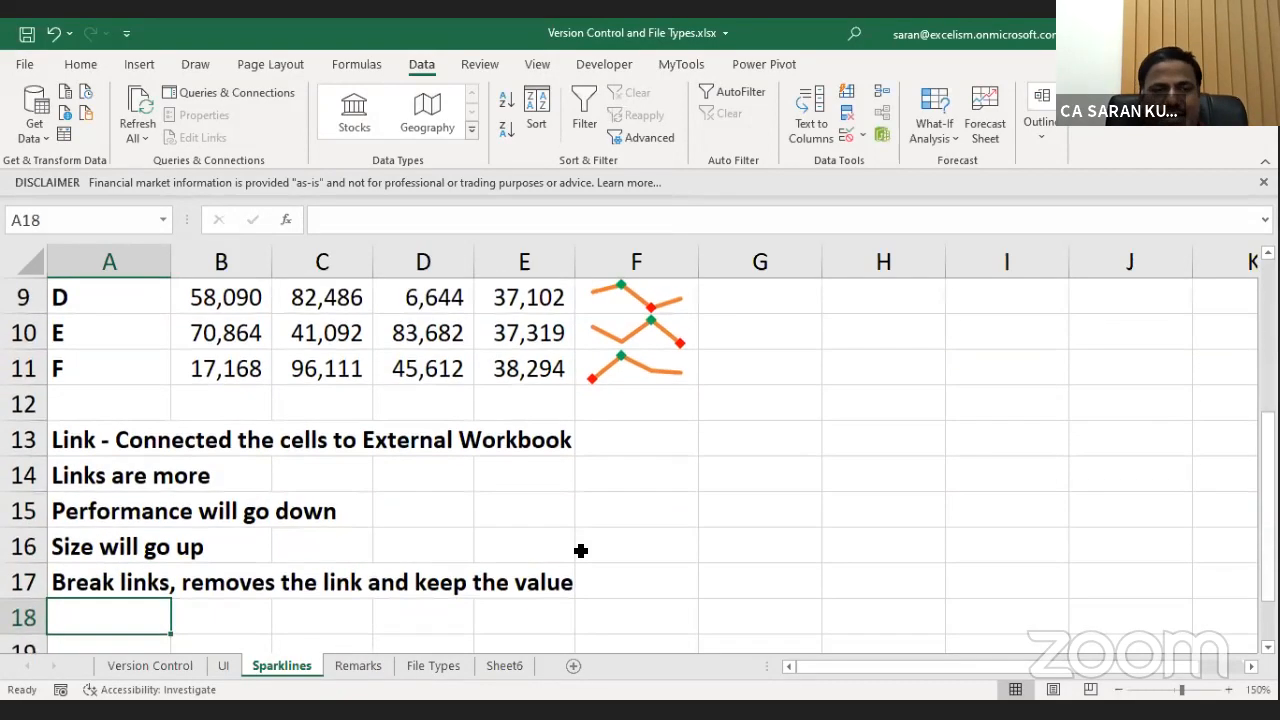
Remove the bold from the link notes in A13:A17.
key(Up)
key(Up)
key(Up)
key(Up)
key(Up)
key(shift+Down)
key(shift+Down)
key(shift+Down)
key(shift+Down)
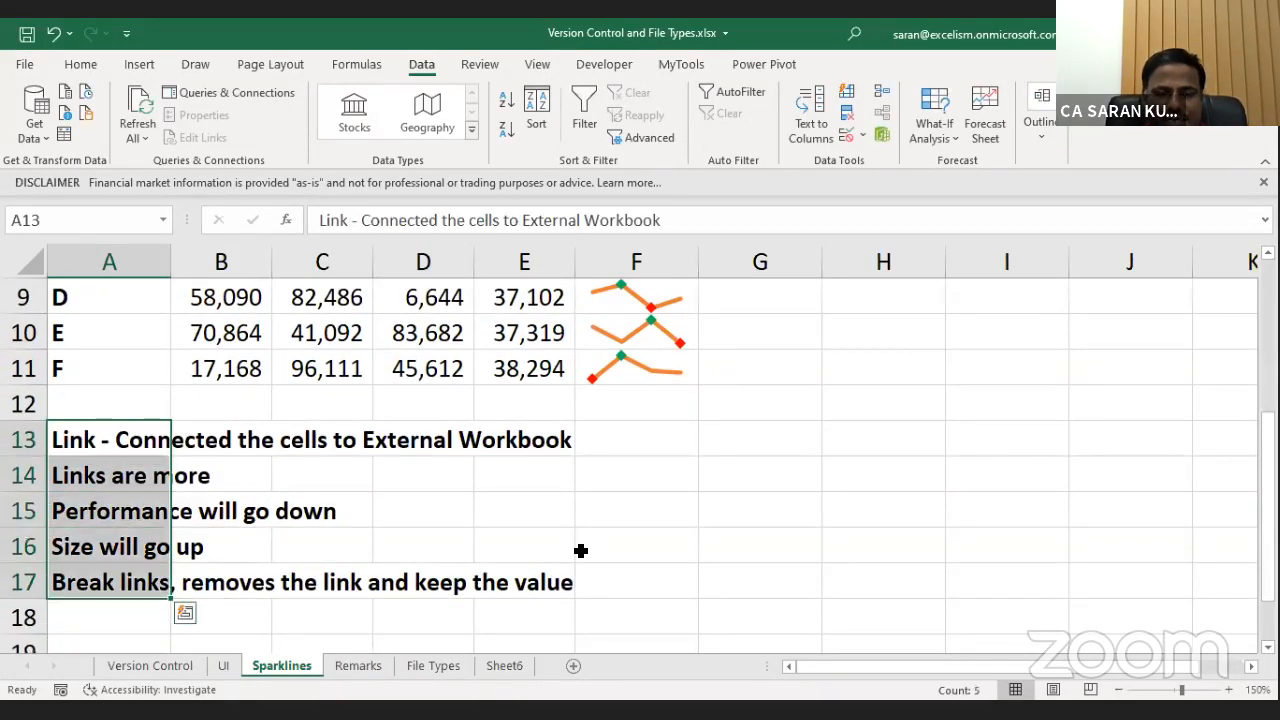
key(ctrl+b)
key(Down)
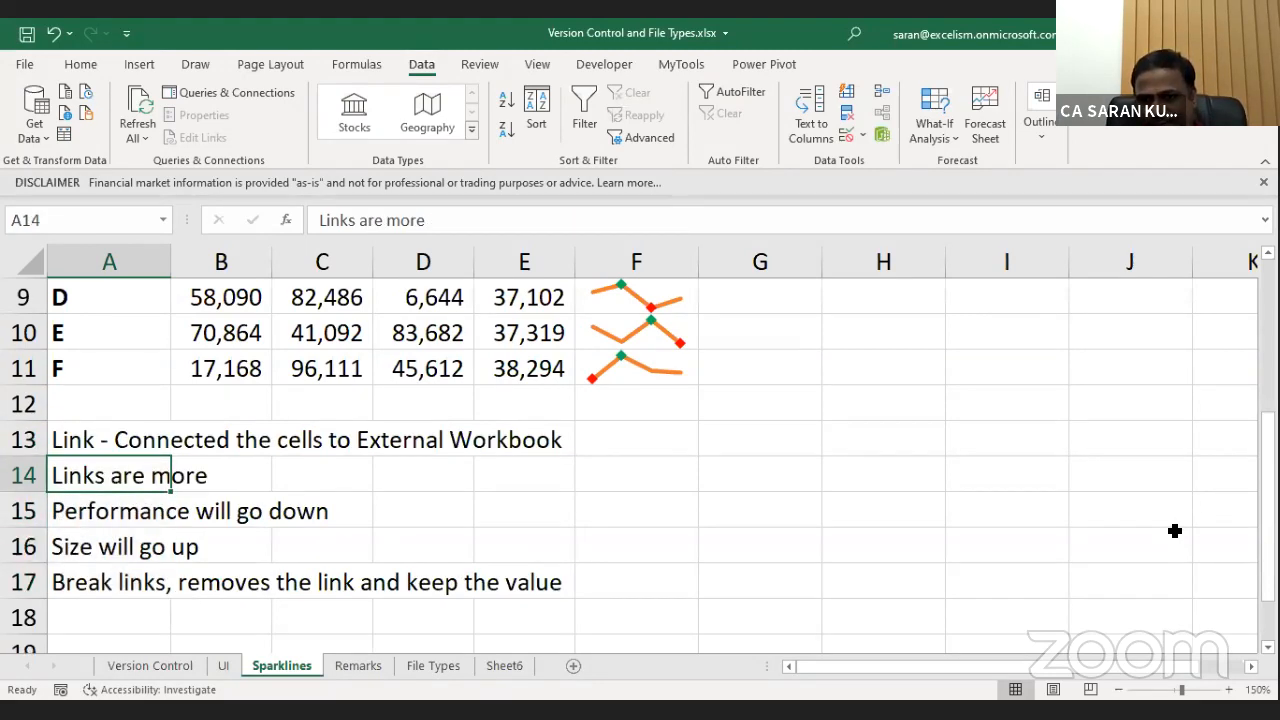
key(ctrl+n)
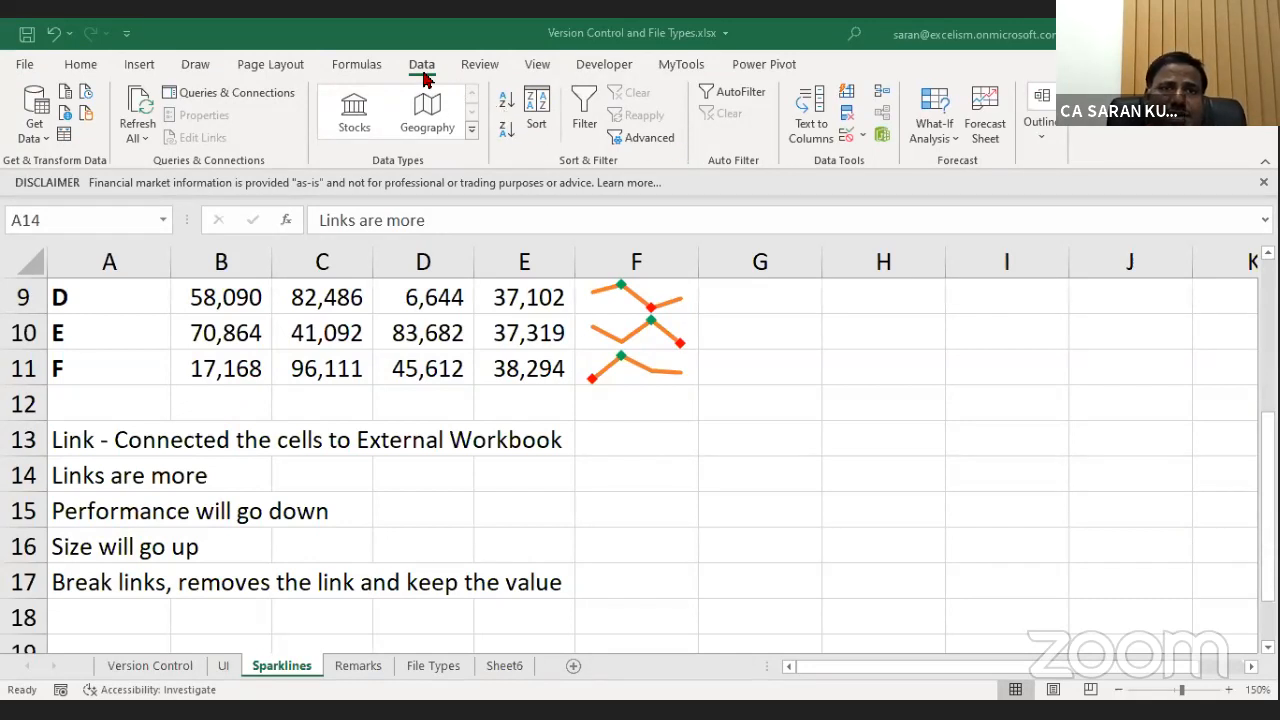
Browse the Get Data > From File import sources, then move between the Remarks and File Types sheets.
click(17, 134)
click(28, 130)
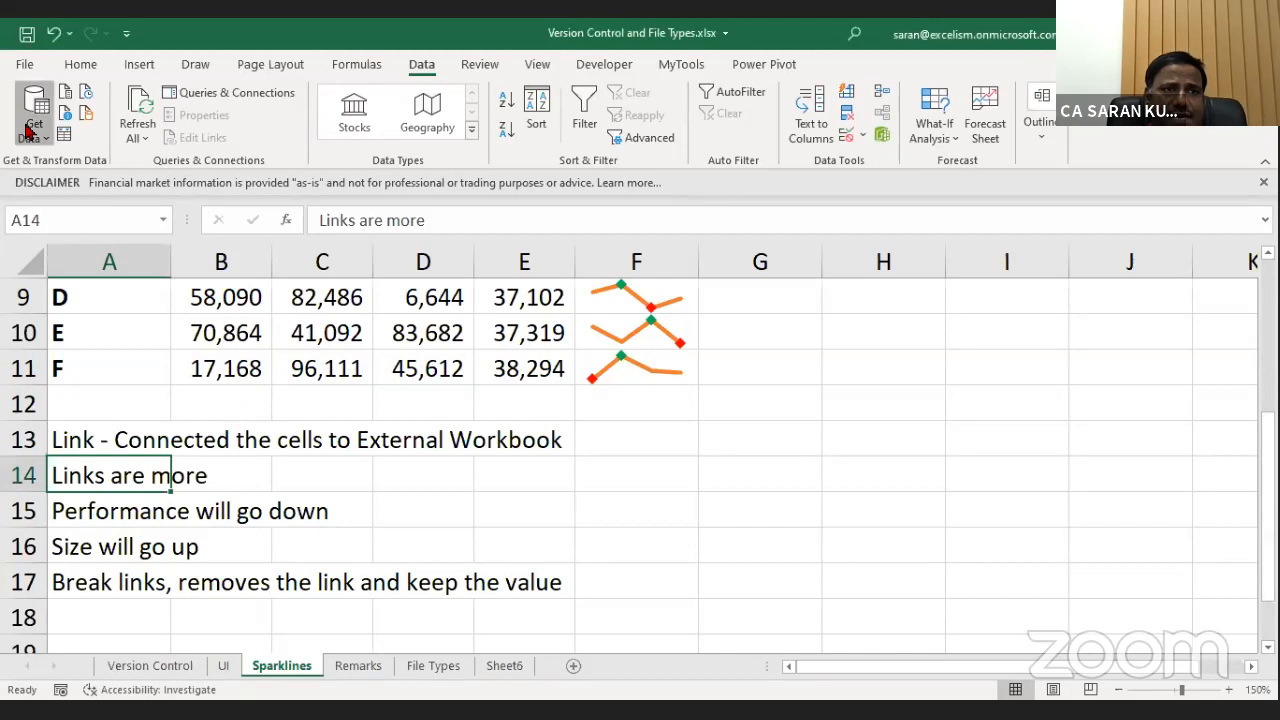
click(28, 130)
mouse_move(110, 172)
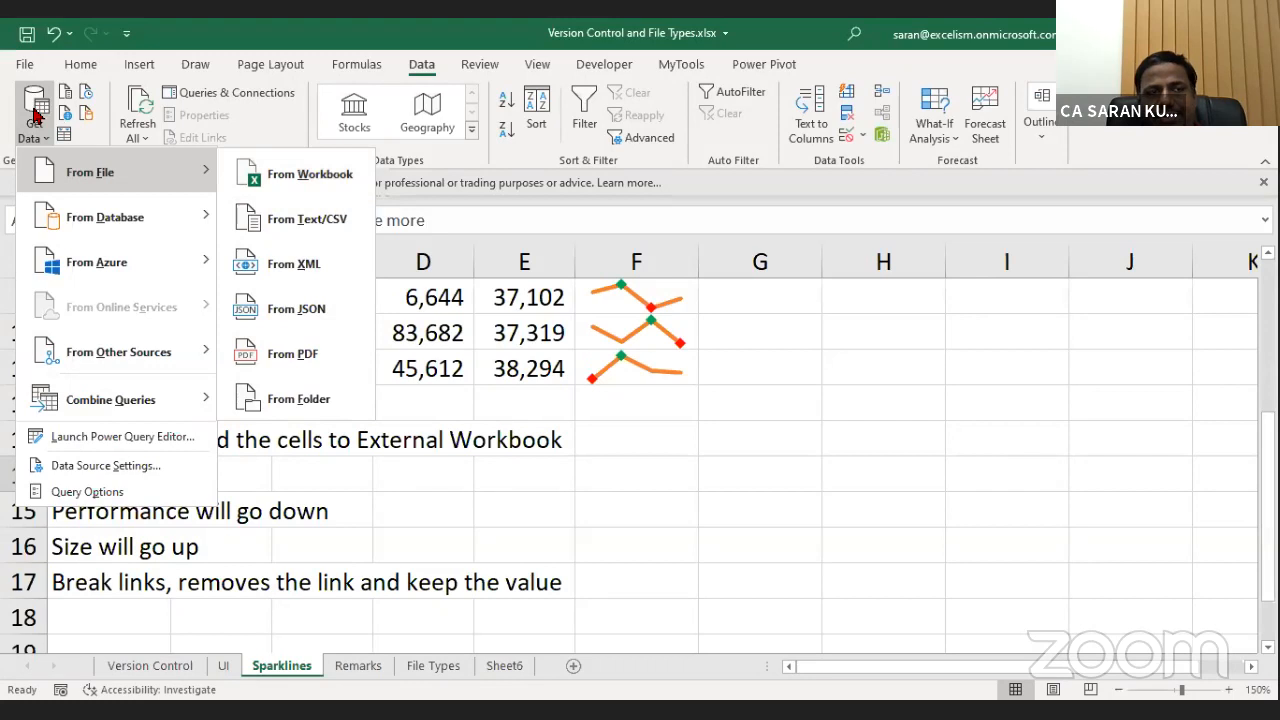
click(596, 463)
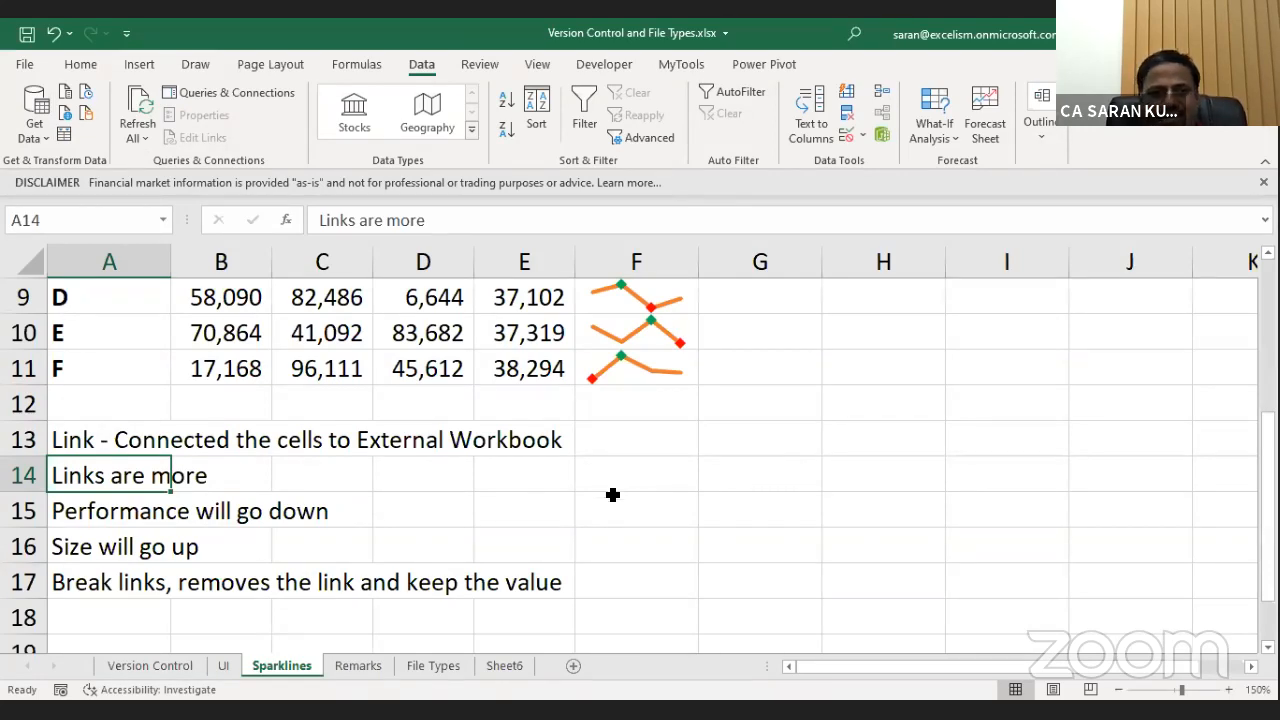
click(372, 667)
click(410, 667)
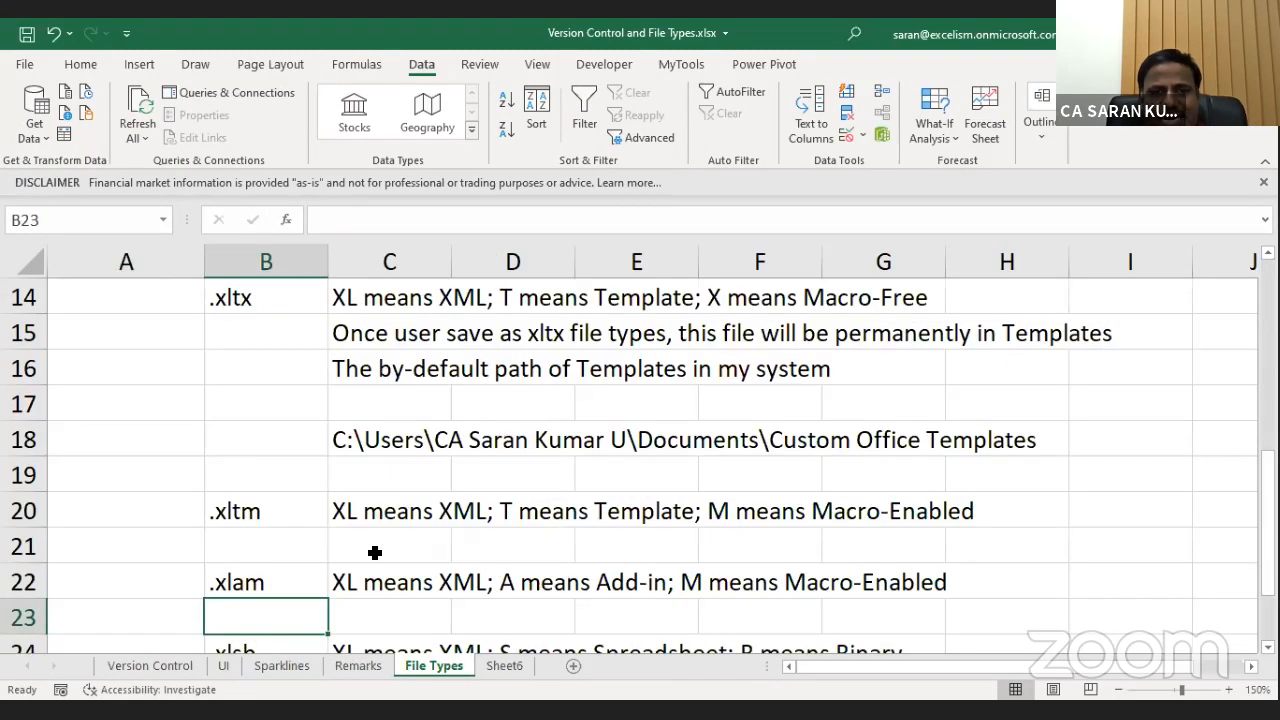
Step down to C25 and C26 to review the .xlsb notes on reducing file size.
key(Down)
key(Down)
key(Down)
key(Down)
key(Down)
key(Up)
key(Up)
key(Up)
key(Right)
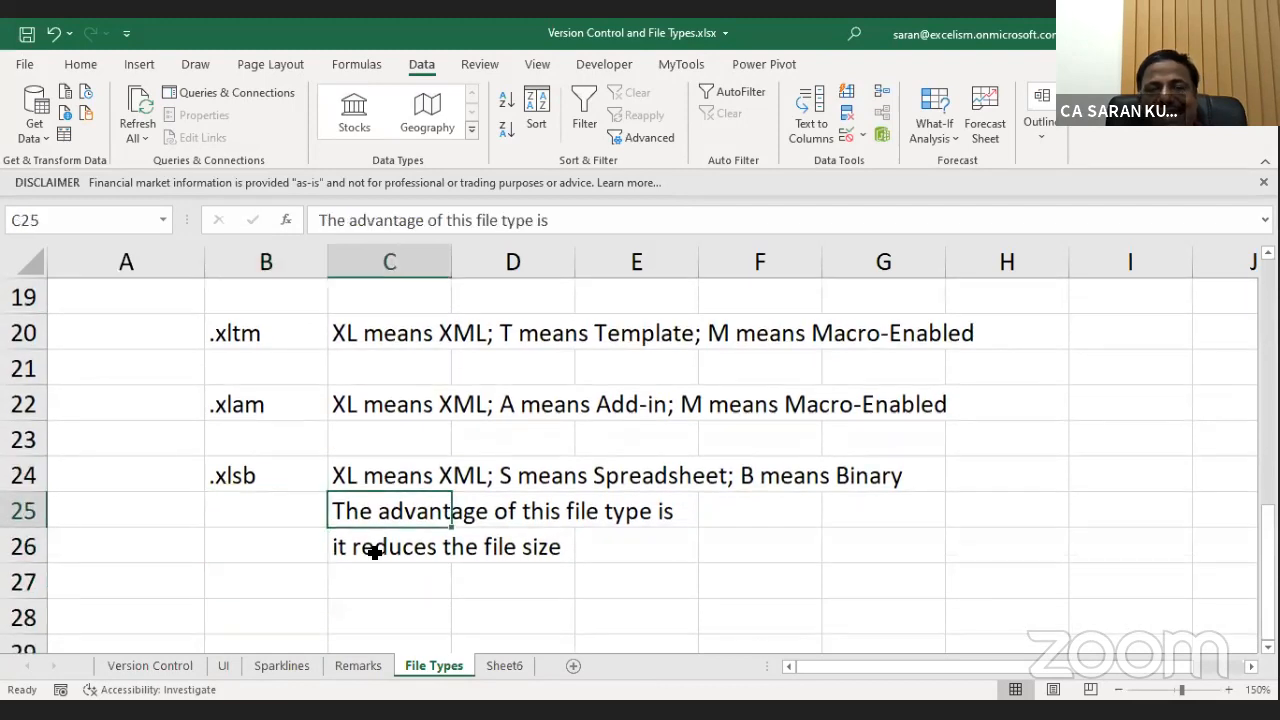
key(Down)
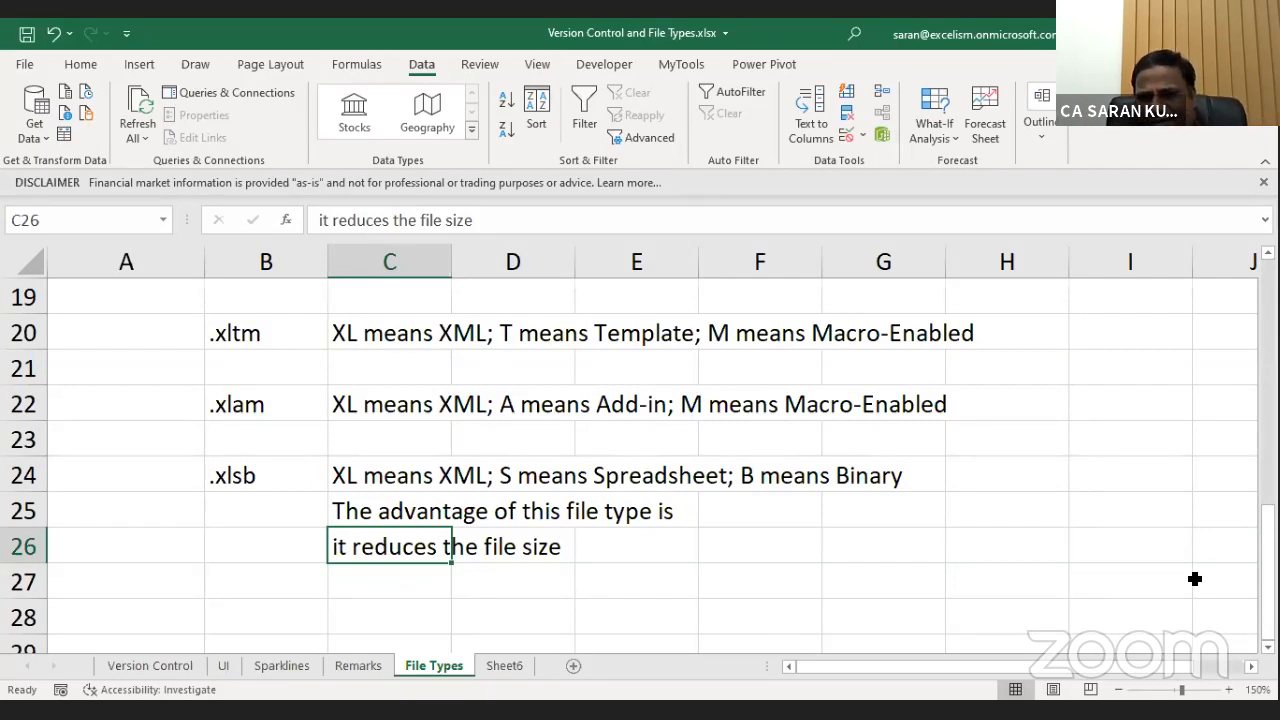
key(ctrl+n)
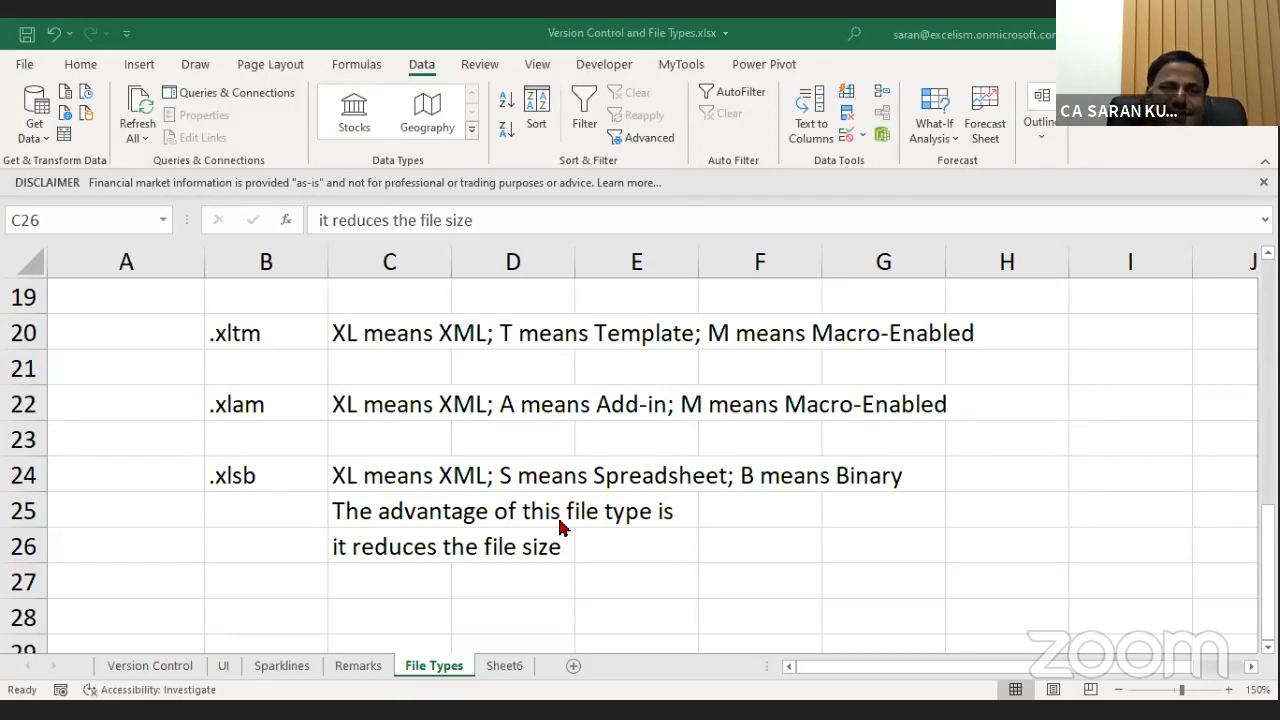
Save the workbook from A1, raising the warning that the VB project can't be kept macro-free.
key(ctrl+Home)
key(ctrl+s)
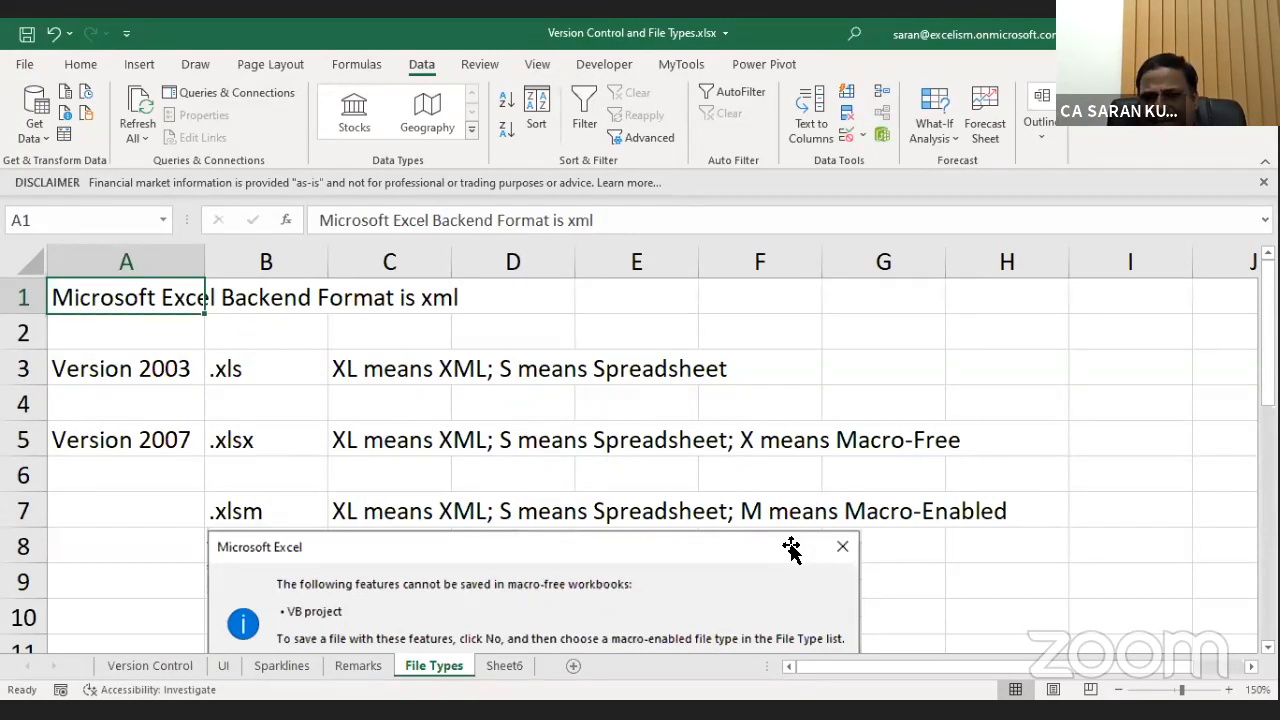
click(595, 433)
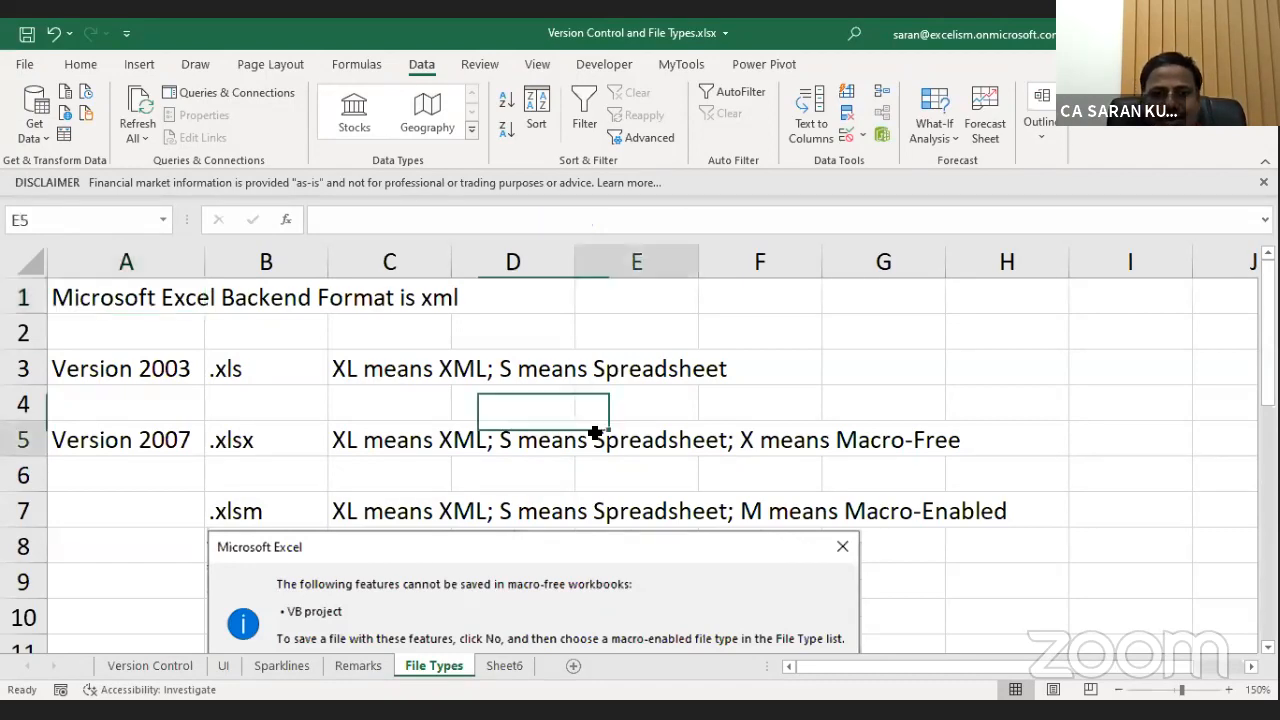
Switch through Sheet6 and File Types, ending on the Remarks sheet's daily price table.
click(502, 667)
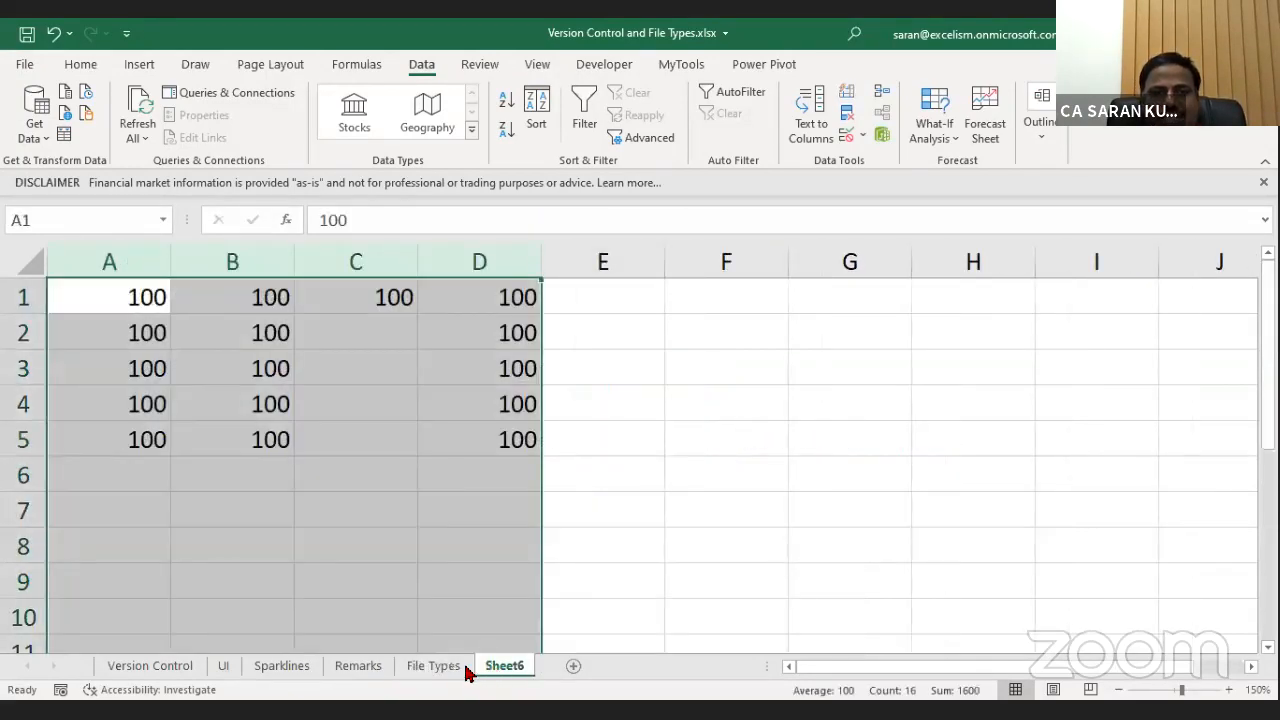
click(421, 672)
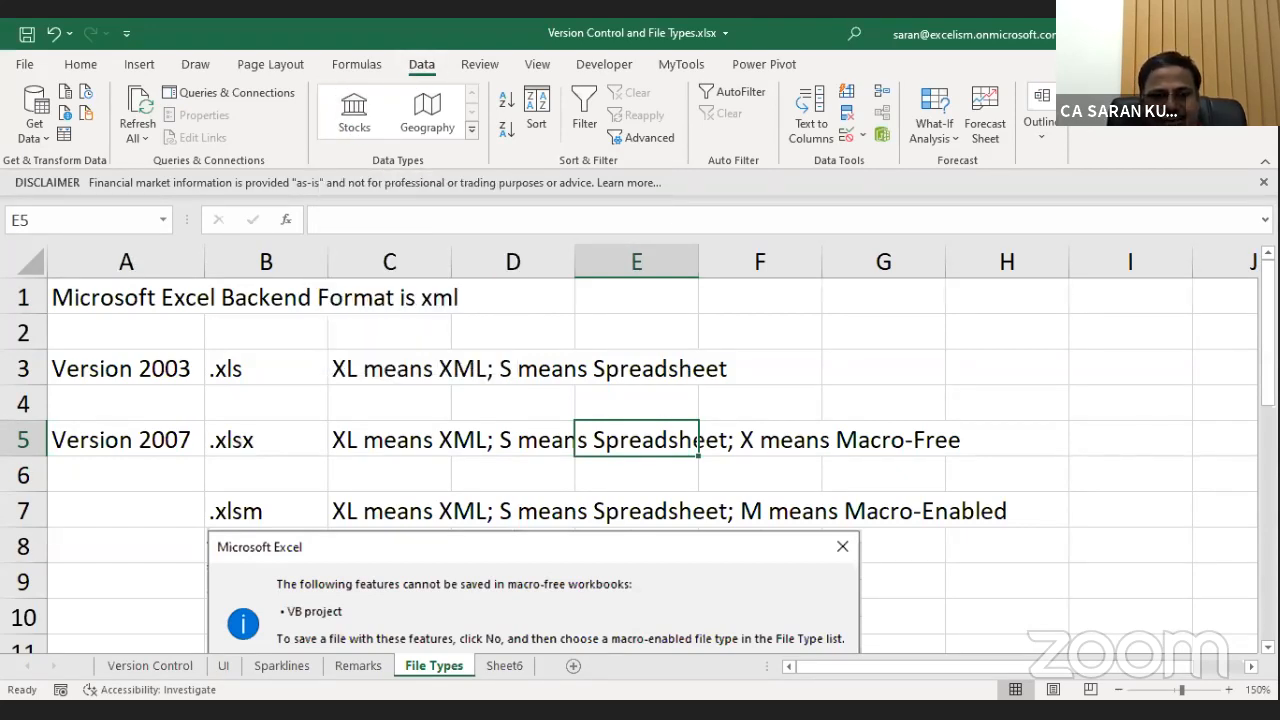
click(126, 546)
click(318, 662)
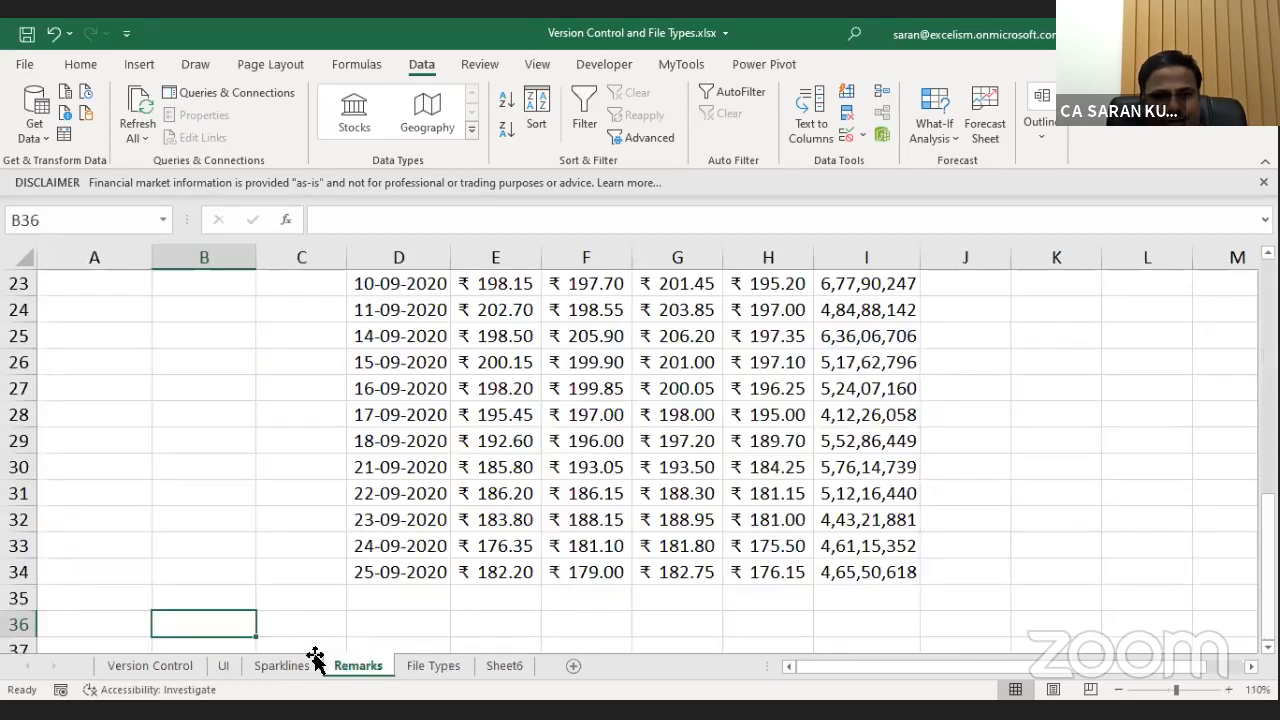
Enter 'Bank of Baroda' in cell A37 of the Remarks sheet.
key(Down)
key(Down)
key(Down)
key(Down)
key(Up)
key(Up)
key(Up)
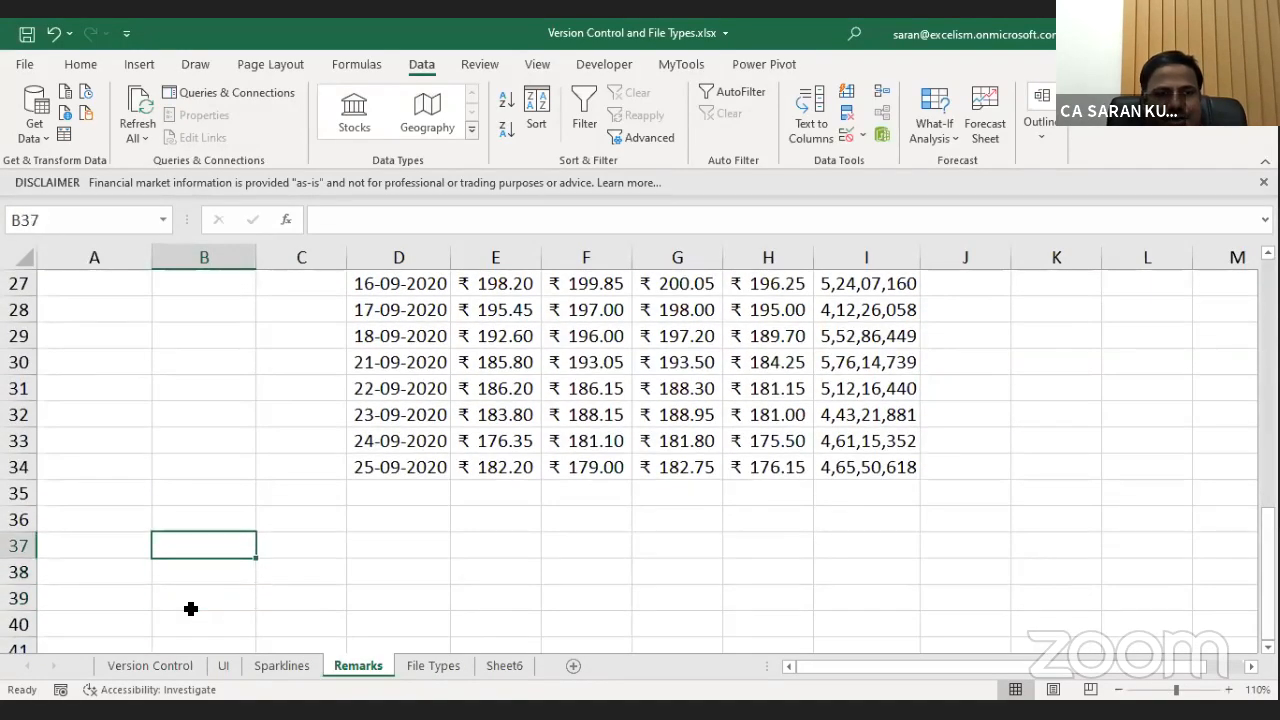
key(Left)
text(Bank of Baroda)
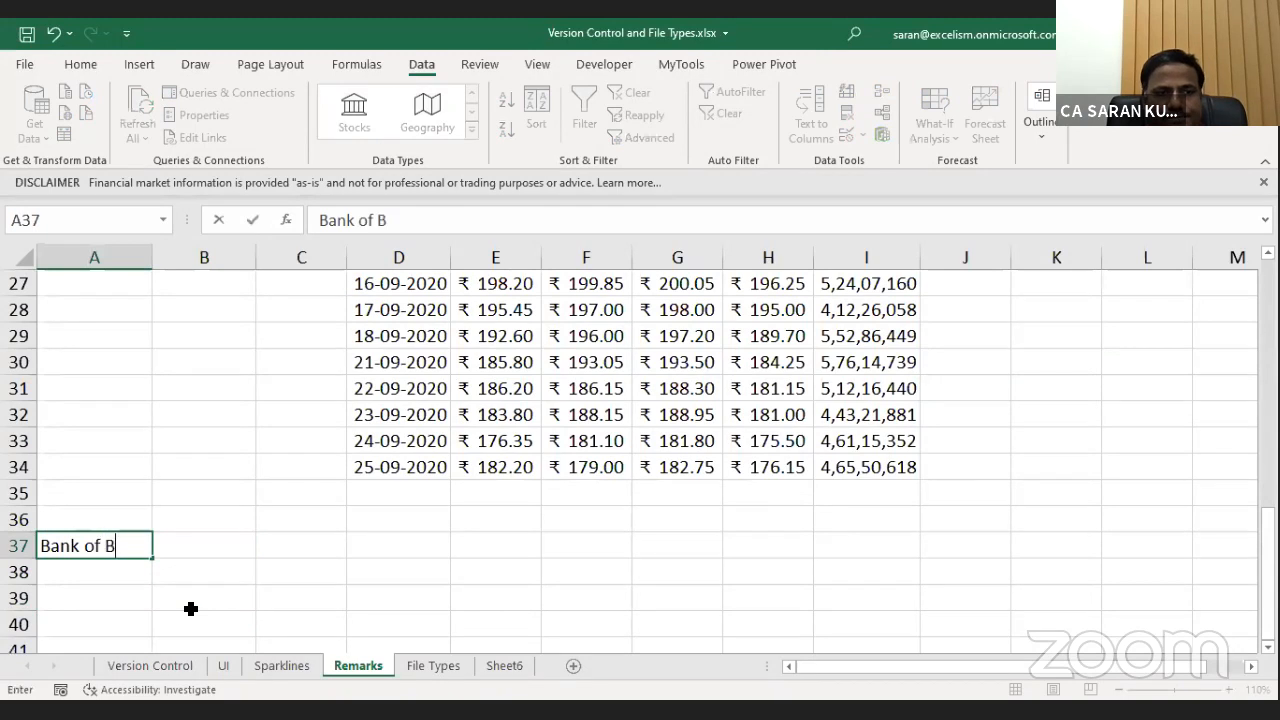
key(Return)
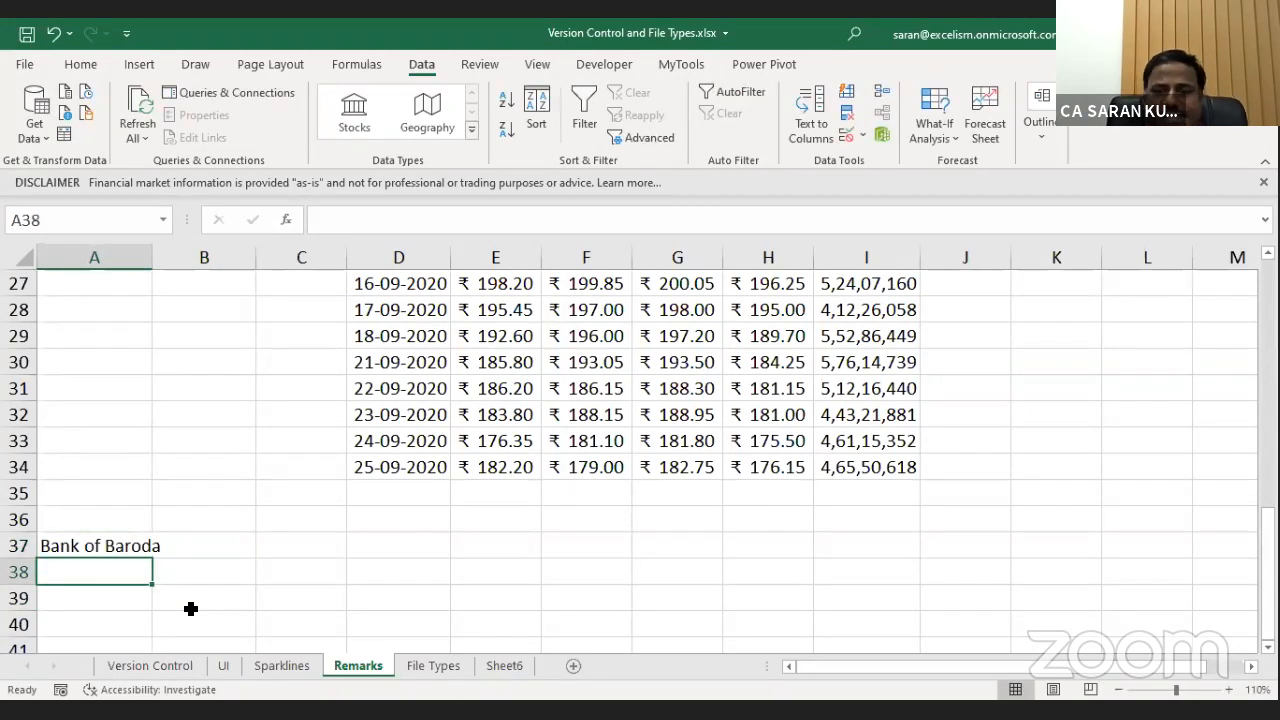
Convert A37 to the Stocks data type THE BANK OF BARODA LIMITED (XNSE:BANKBARODA).
key(Up)
click(337, 108)
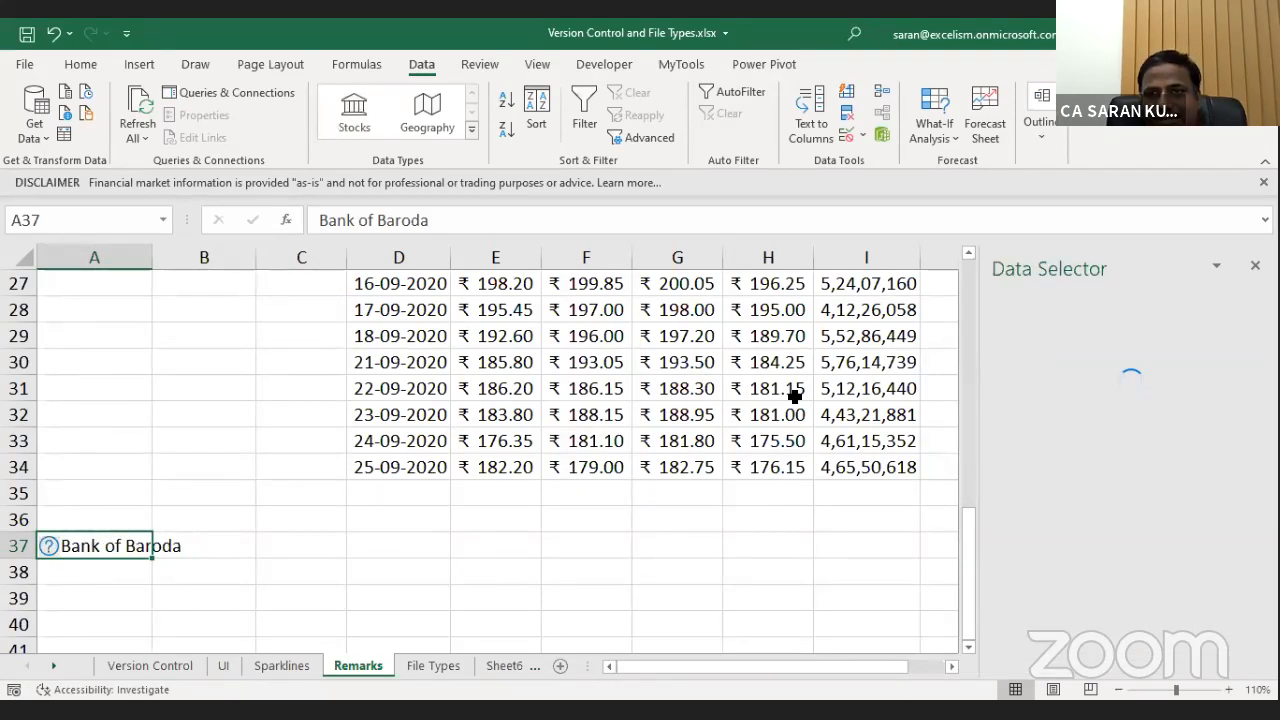
click(78, 548)
click(1162, 490)
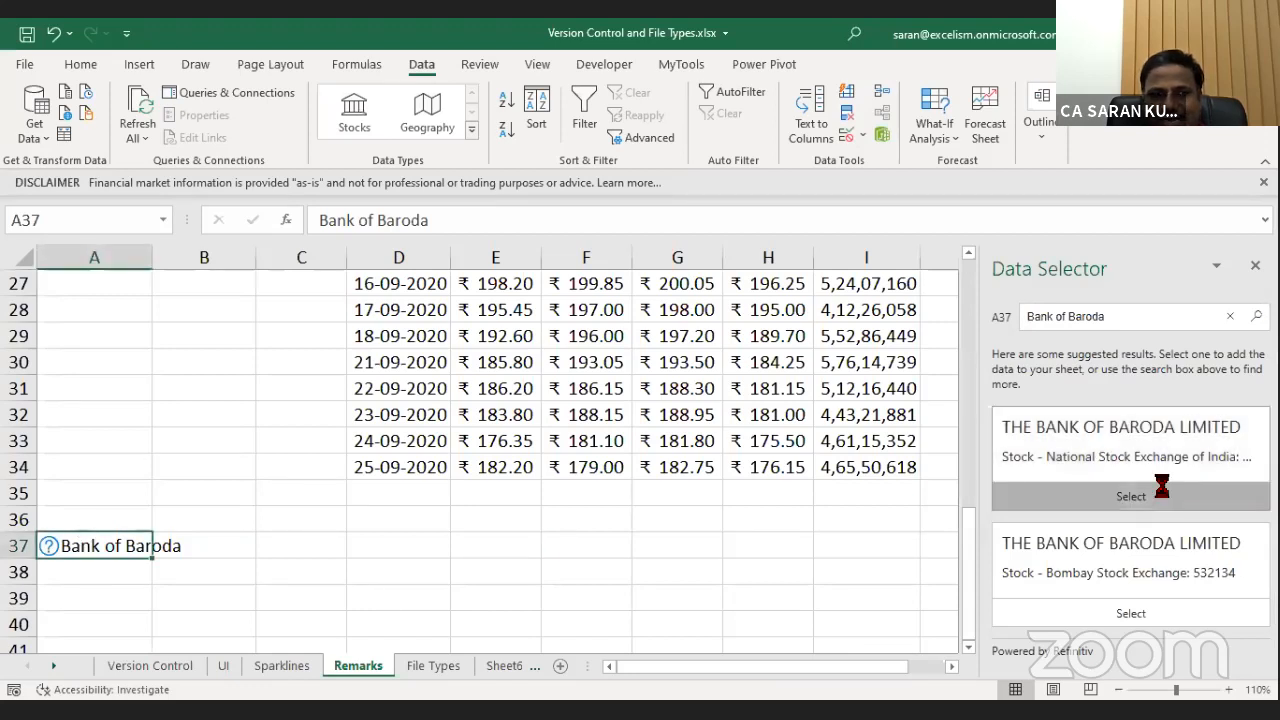
click(169, 598)
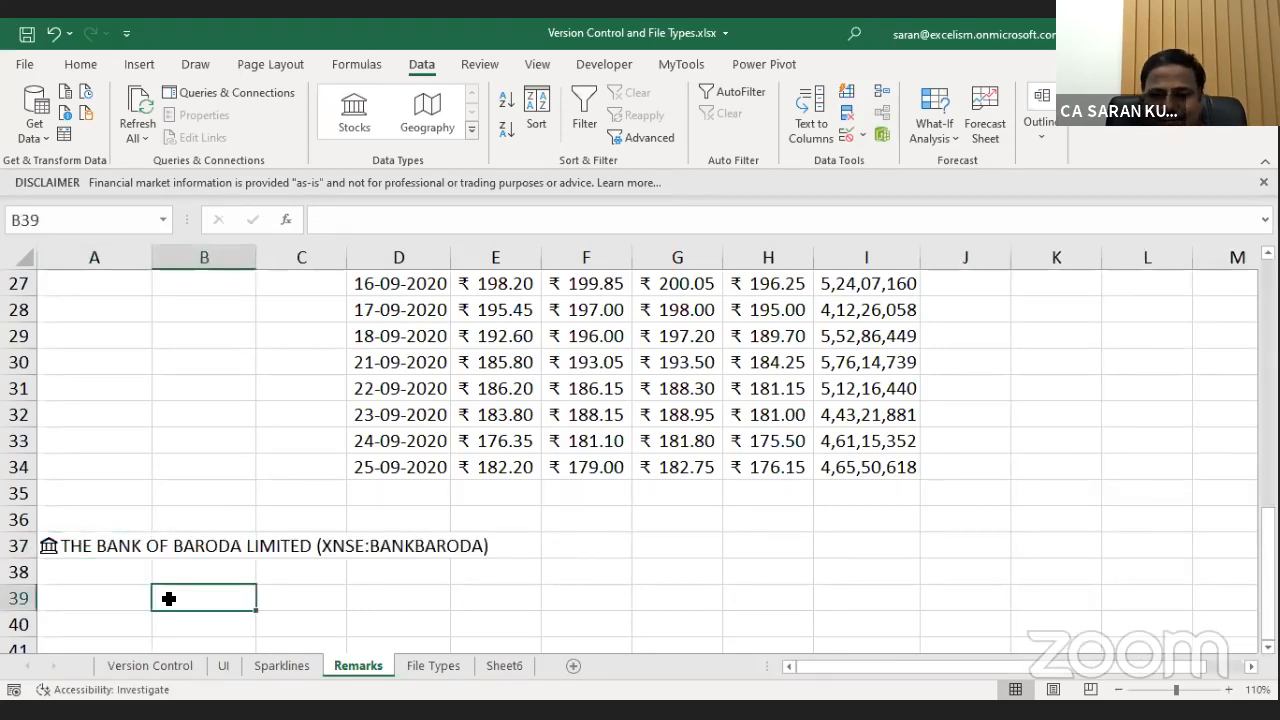
Enter =A37.Price in A39 to show the stock's price of ₹ 41.55.
key(Left)
text(=A37.)
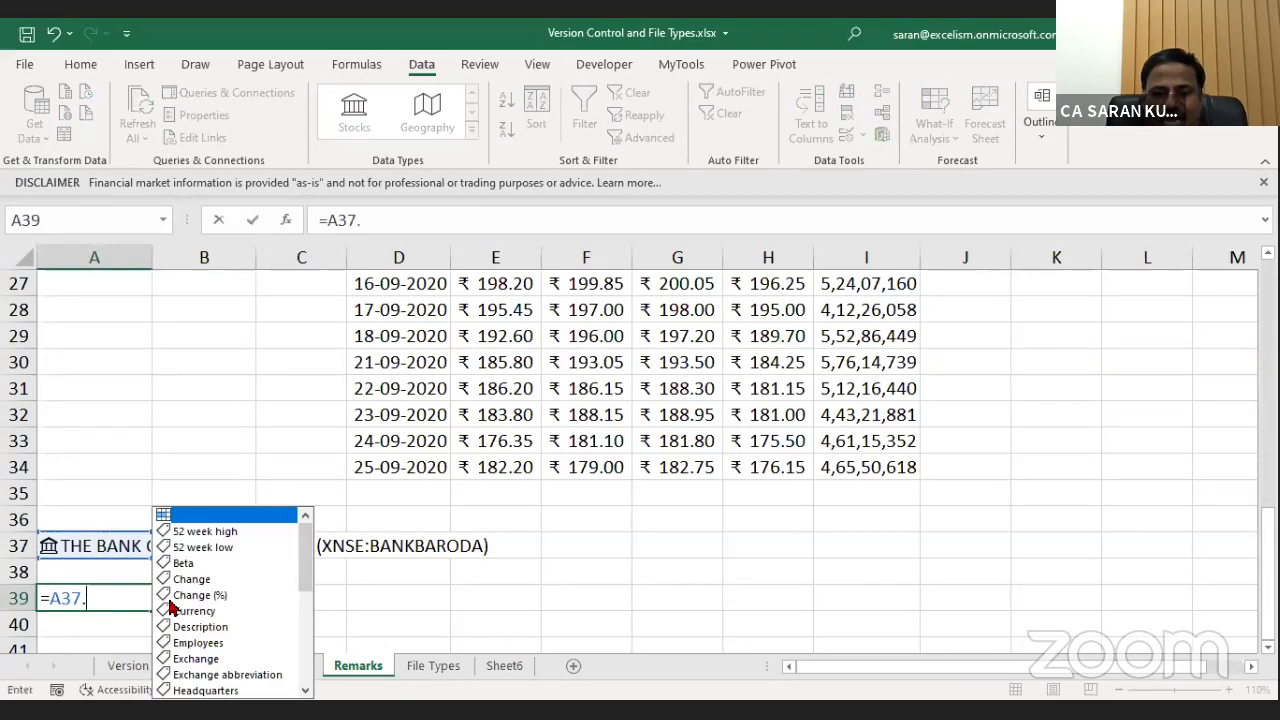
text(Price)
key(Return)
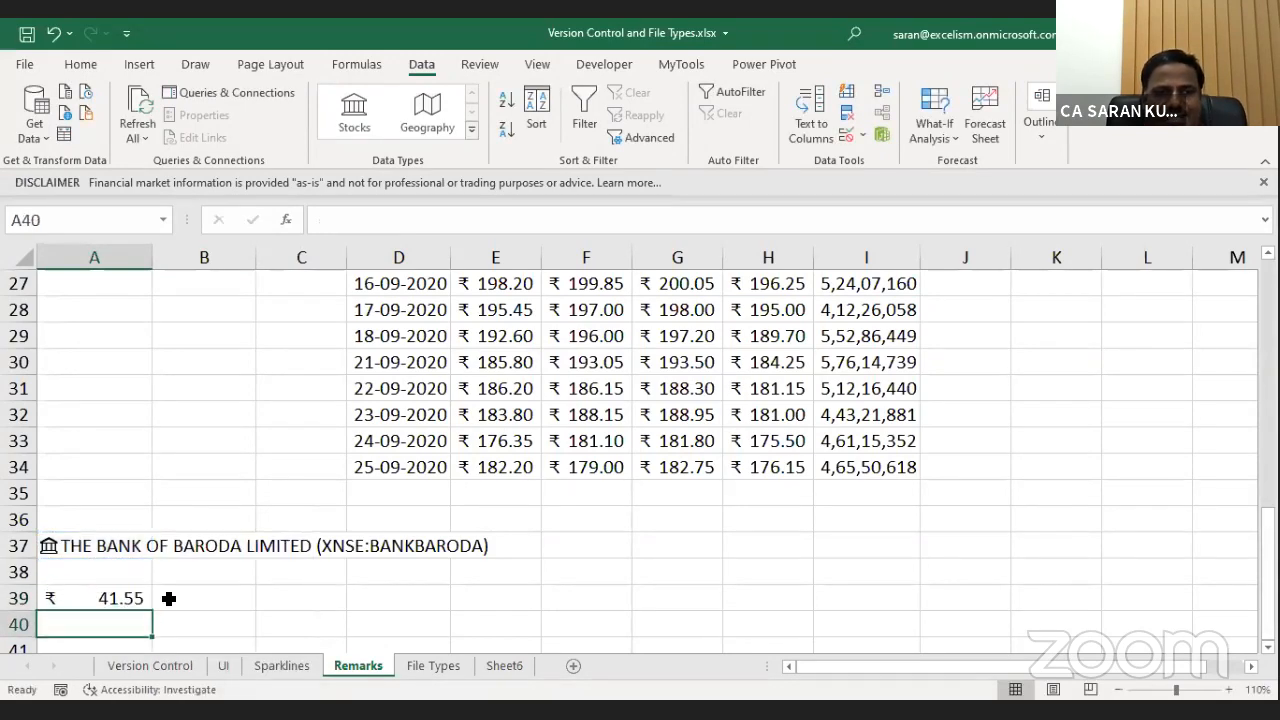
key(Return)
Enter =STOCKHISTORY("BANKBARODA","10-09-2020","26-09-2020") in A41 to spill the price history.
scroll(169, 598, down, 1)
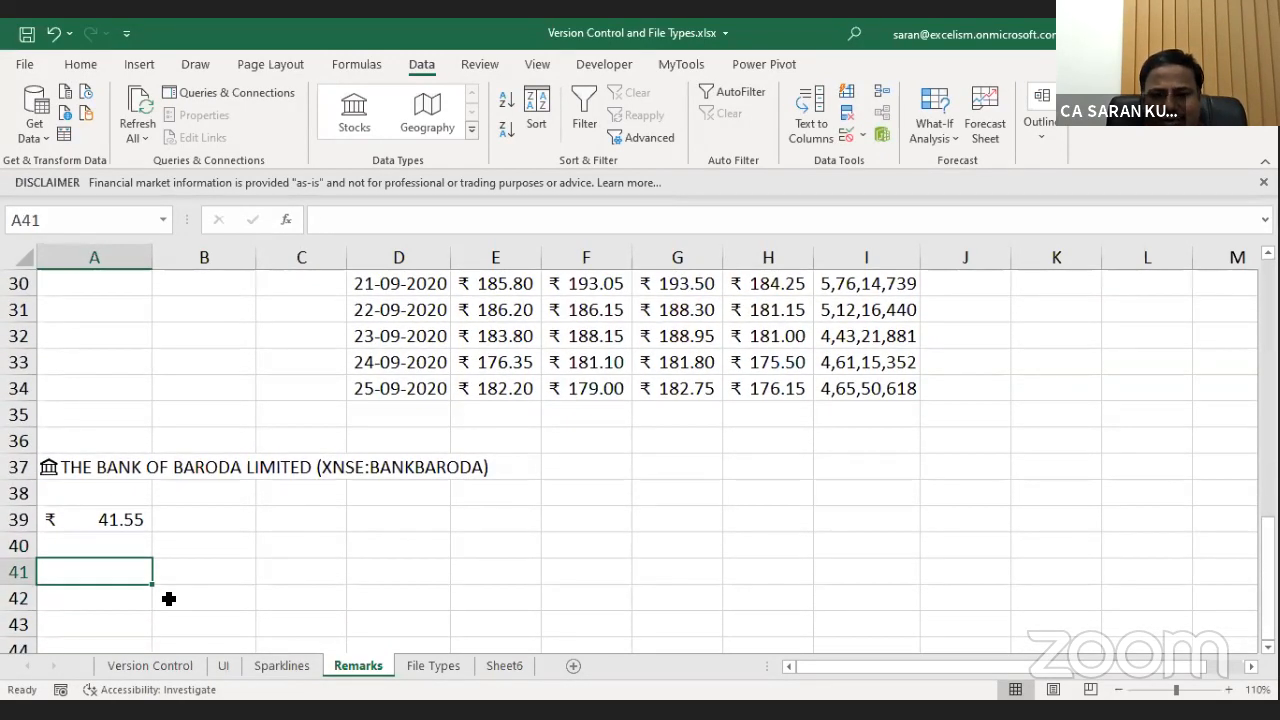
text(=s)
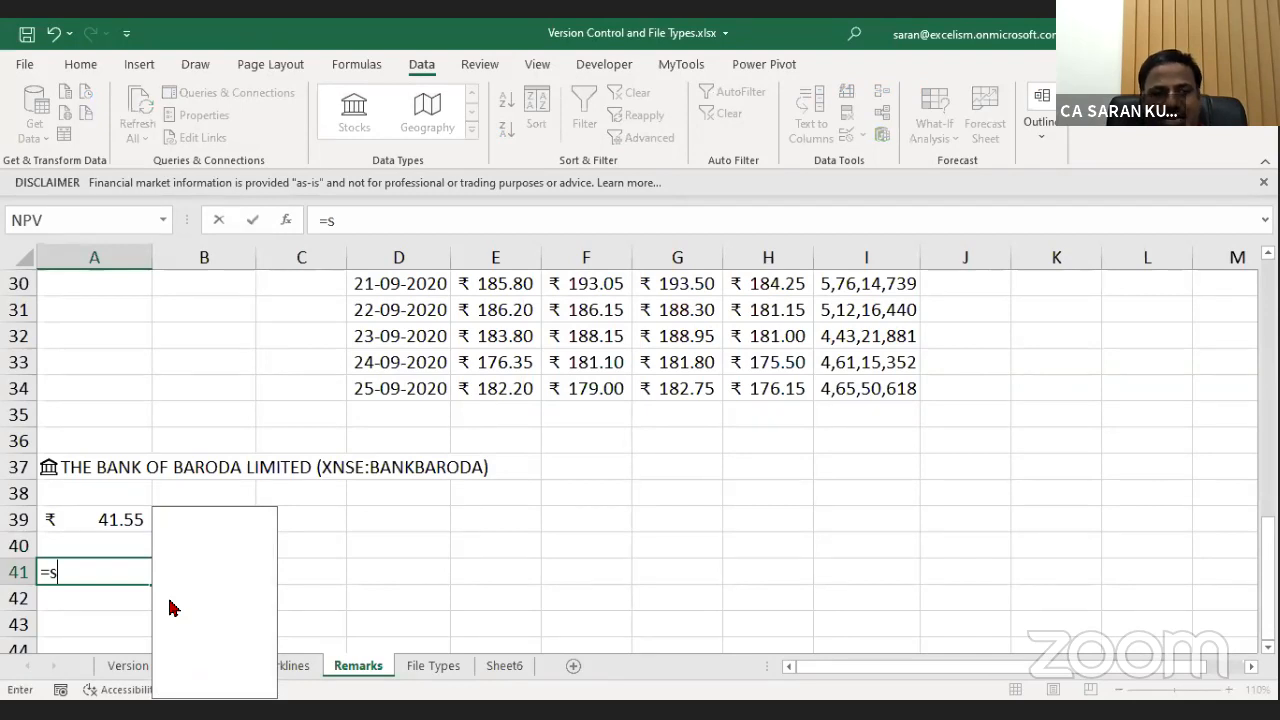
text(TOCKHISTORY(")
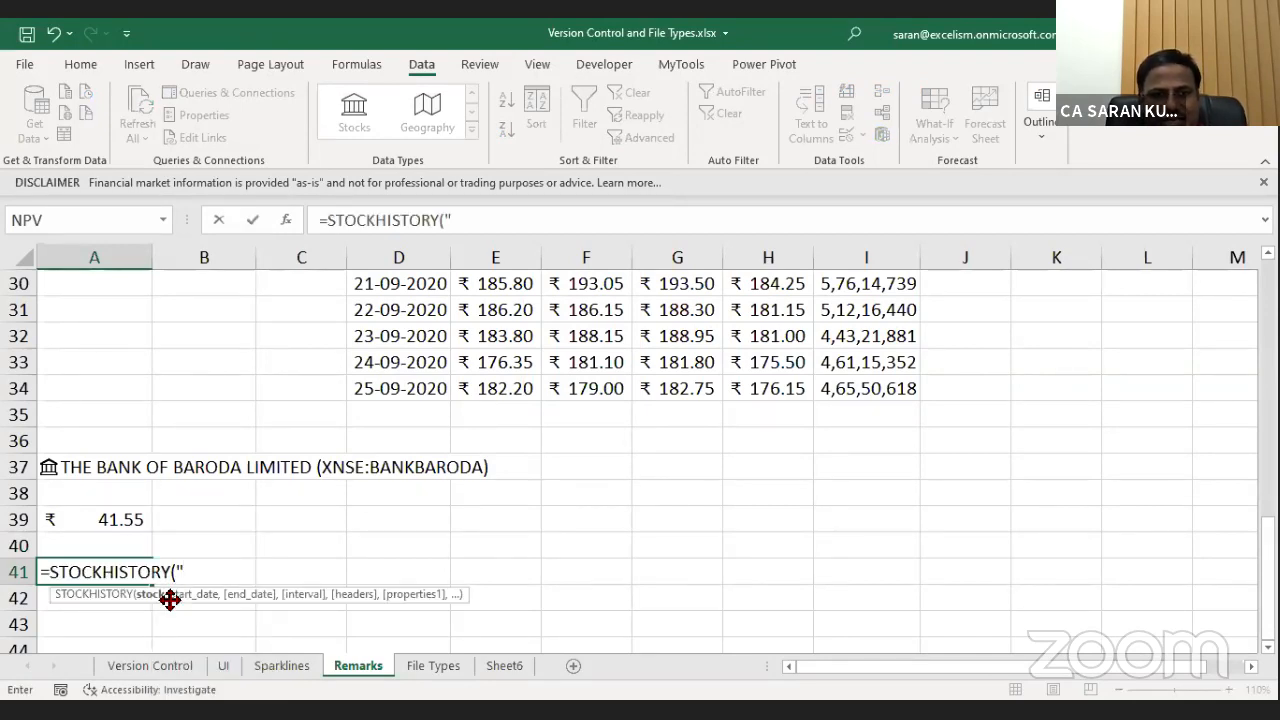
text(BANKIF++)
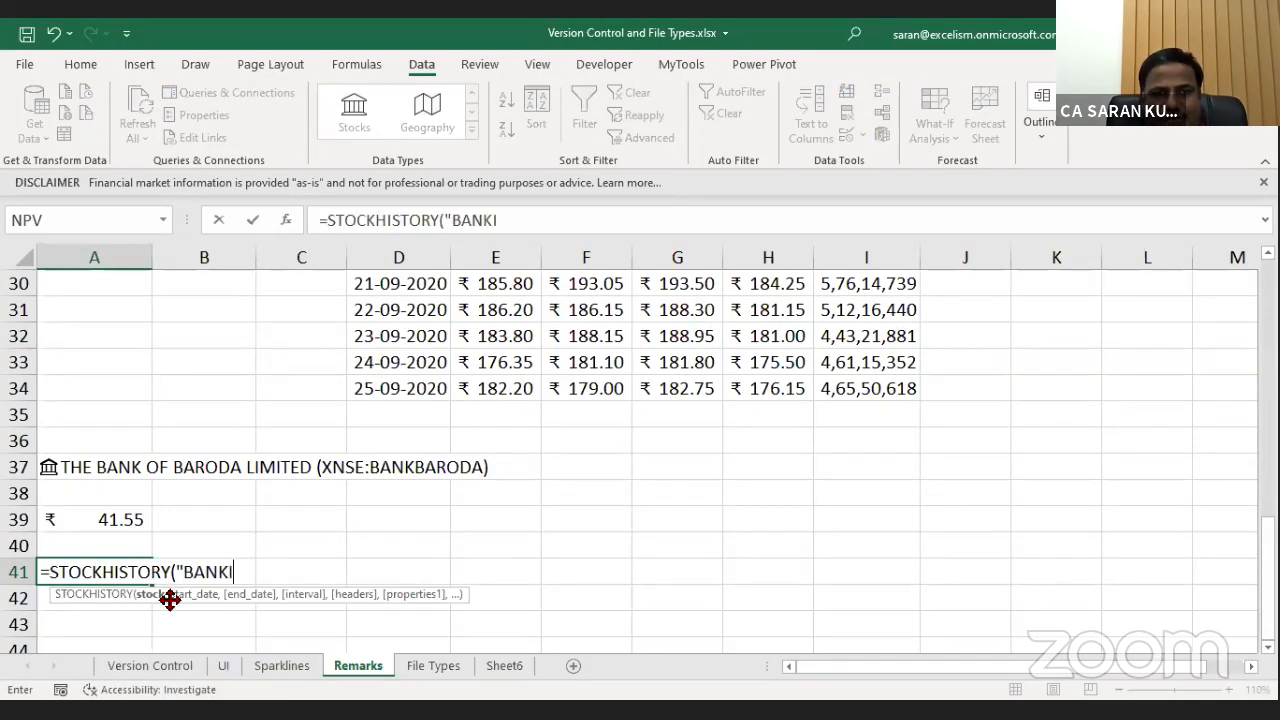
key(BackSpace)
key(BackSpace)
key(BackSpace)
key(BackSpace)
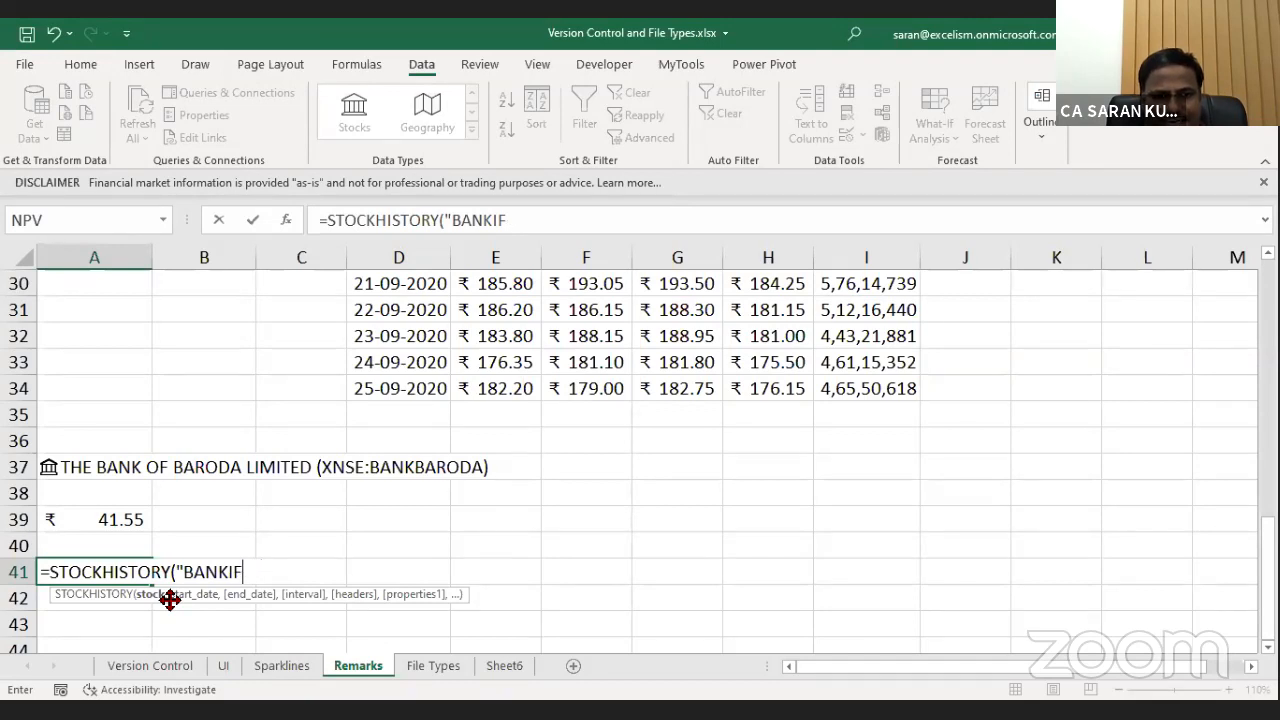
text(BARID)
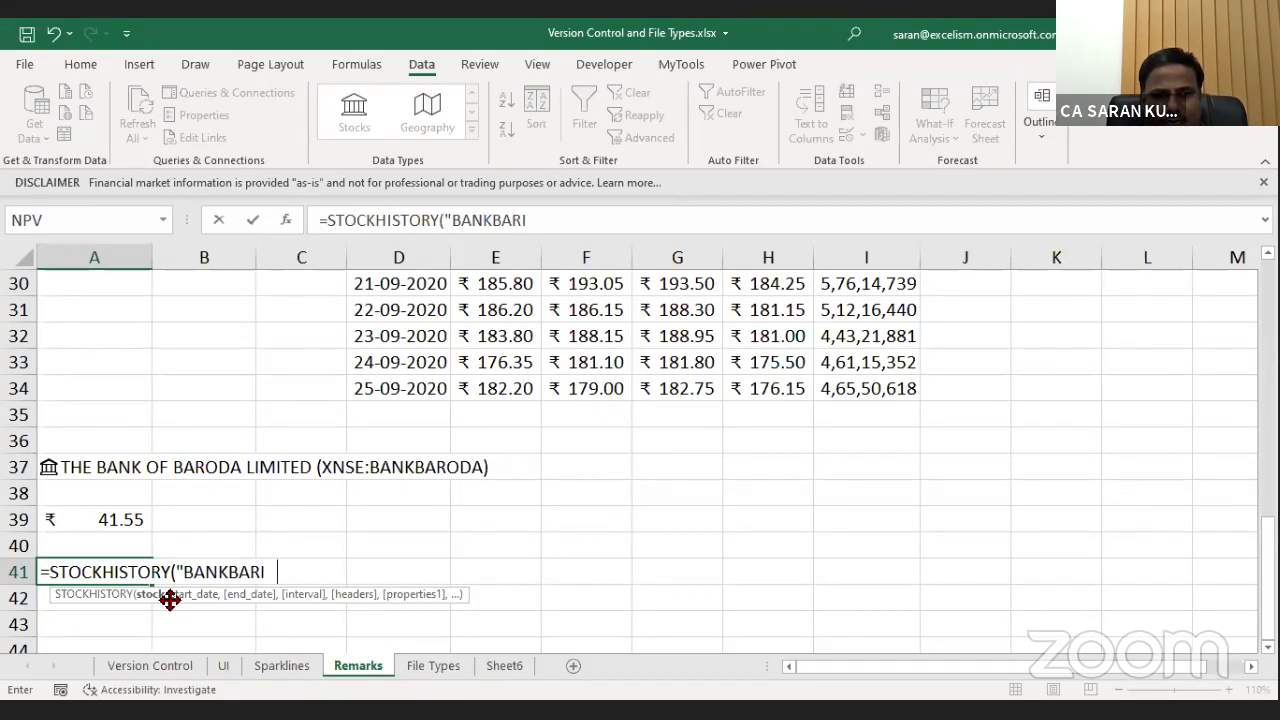
key(BackSpace)
key(BackSpace)
text(ODA:)
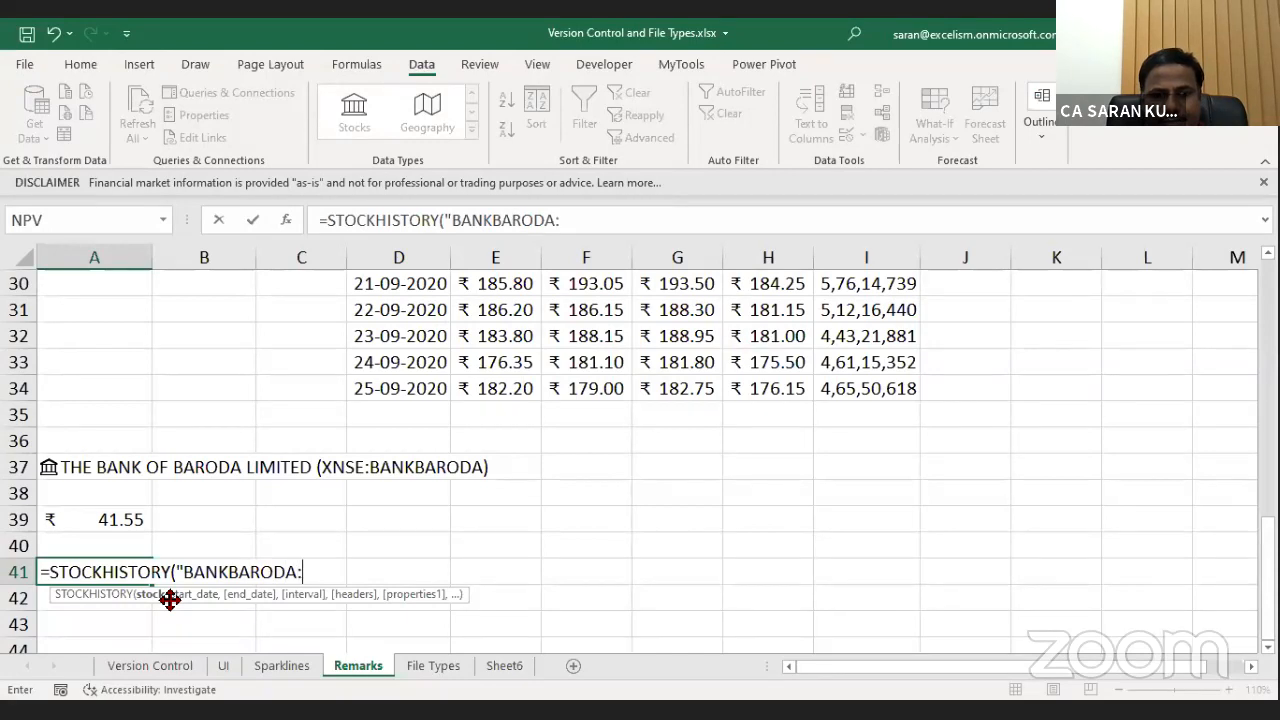
key(BackSpace)
text(")
text(,)
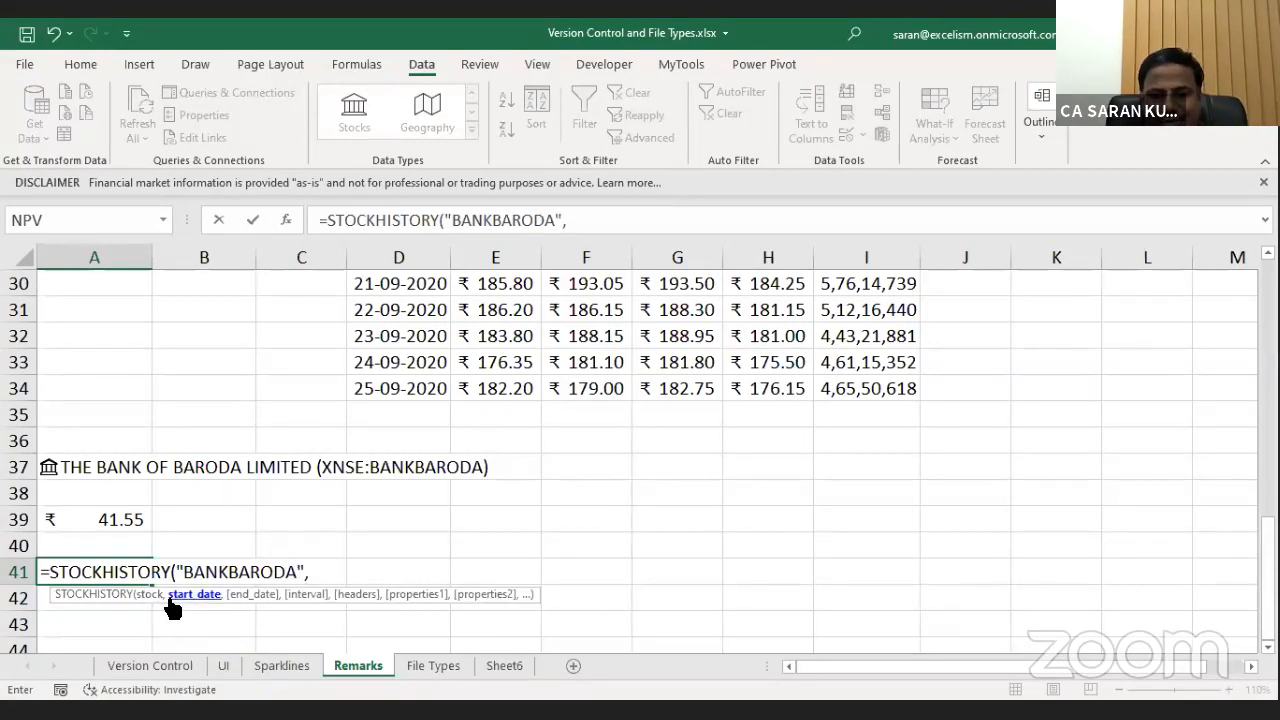
text("10-)
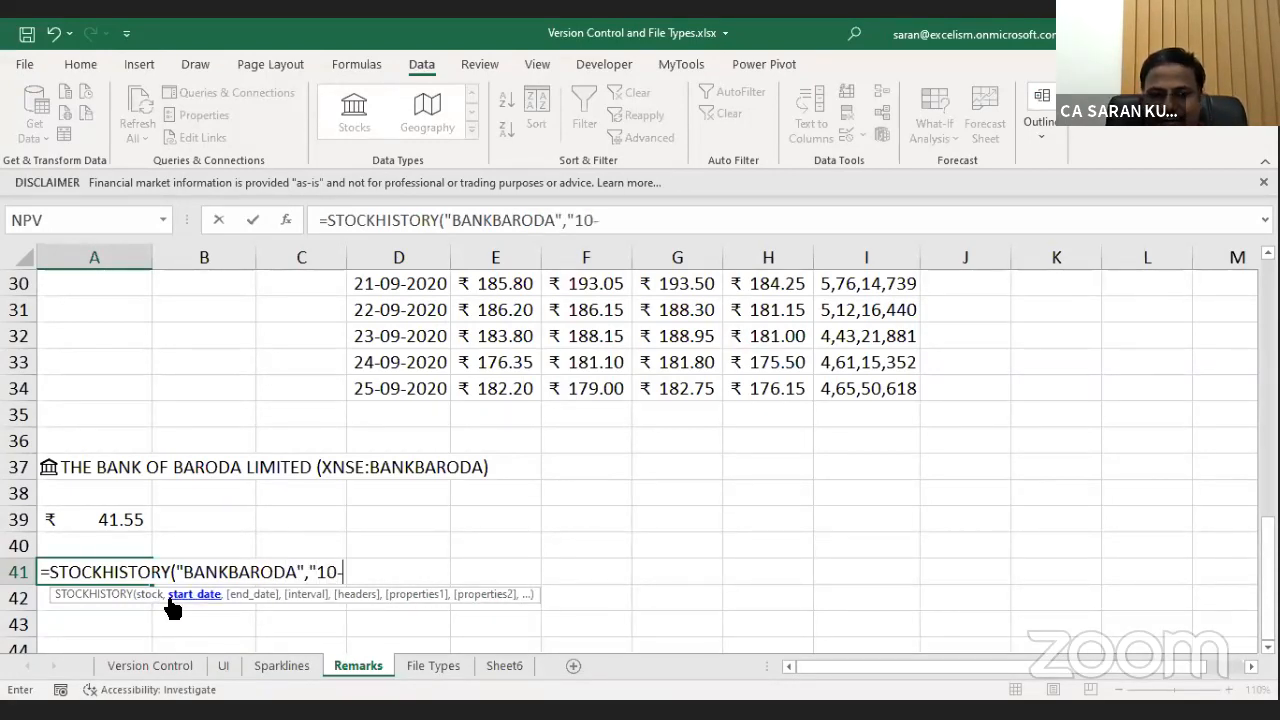
text(09-2020",")
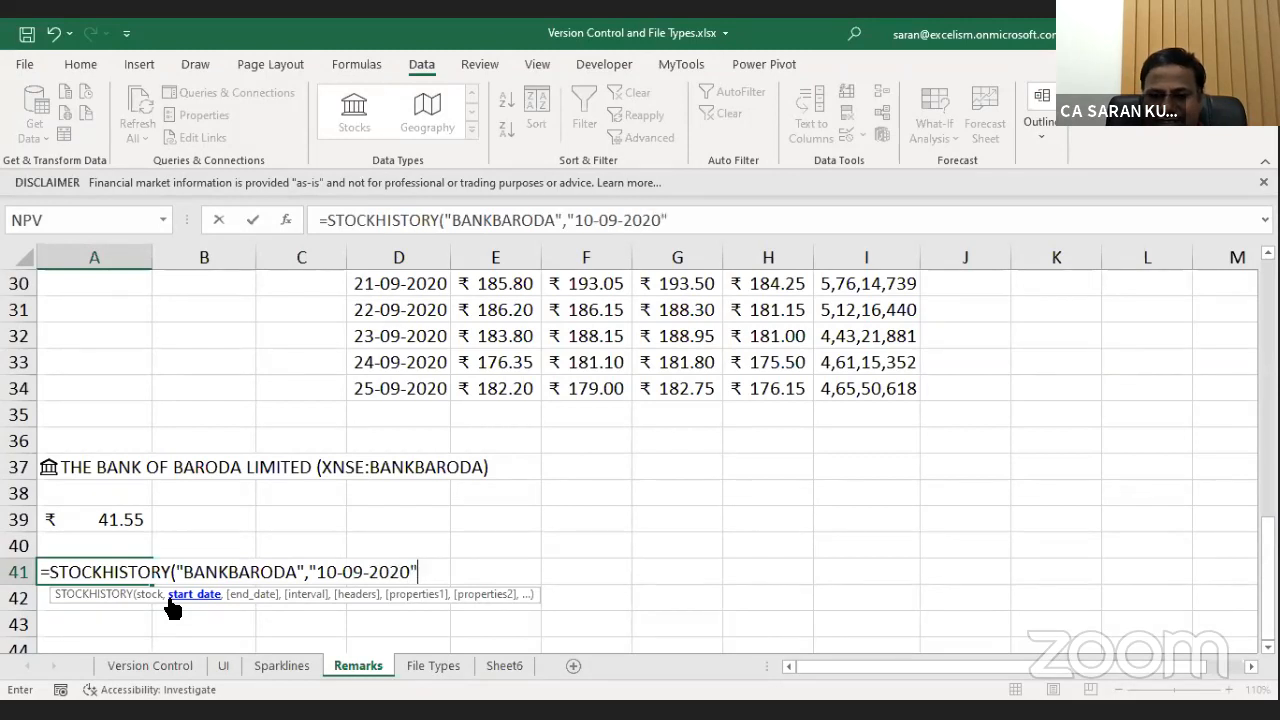
text(2)
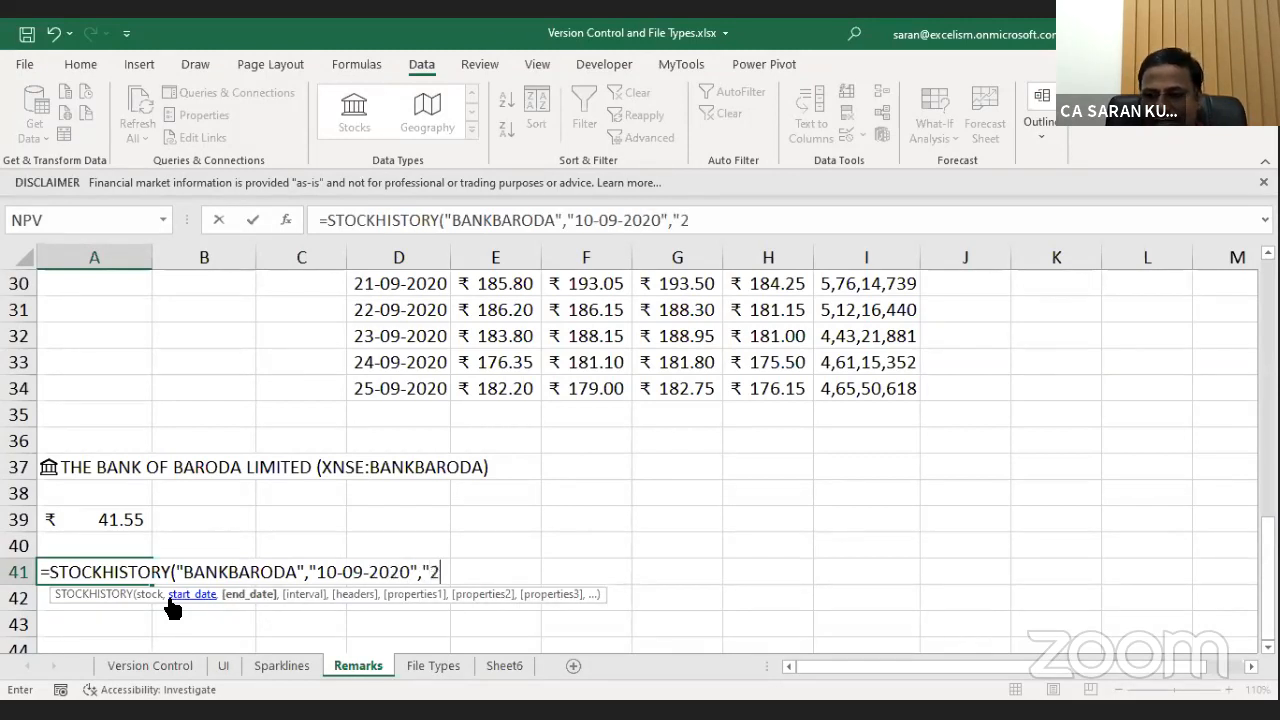
text(6-09-2020"))
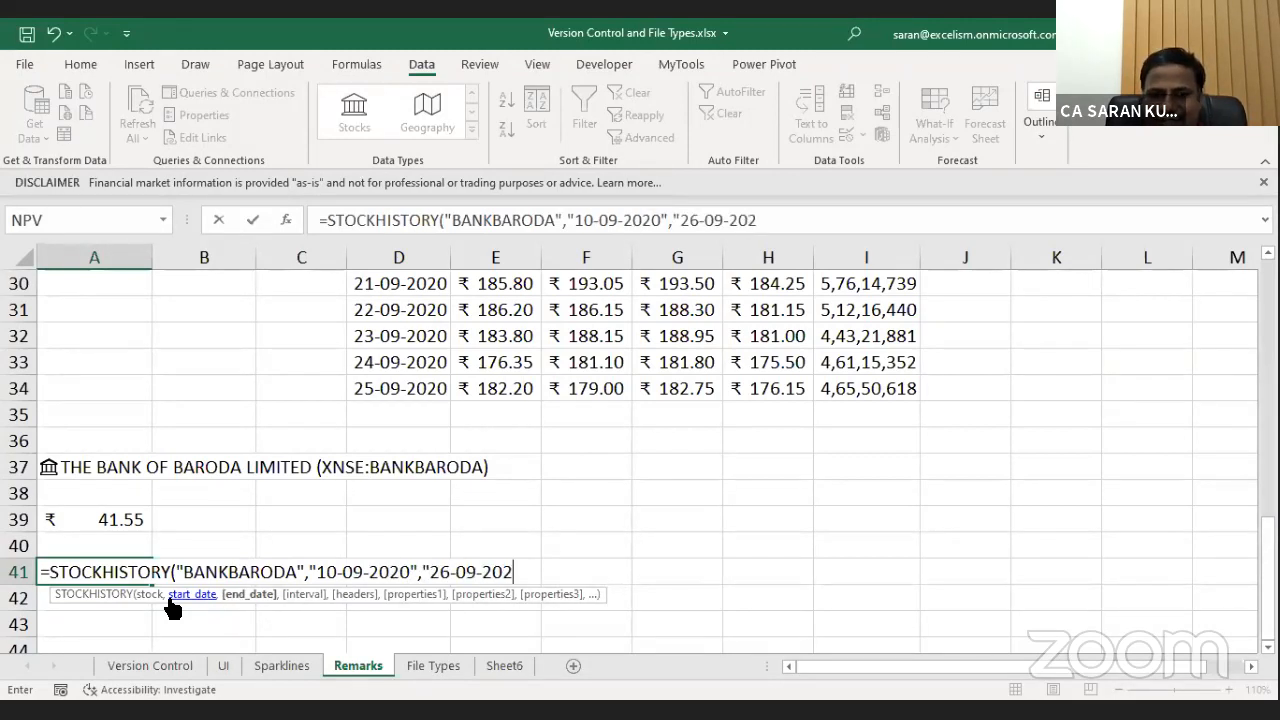
key(Return)
Review the Date/Close history rows through 25-09-2020, ending back at the Bank of Baroda cell.
key(Down)
key(Down)
key(Down)
key(Down)
key(Down)
key(Down)
key(Down)
key(Down)
key(Down)
key(Down)
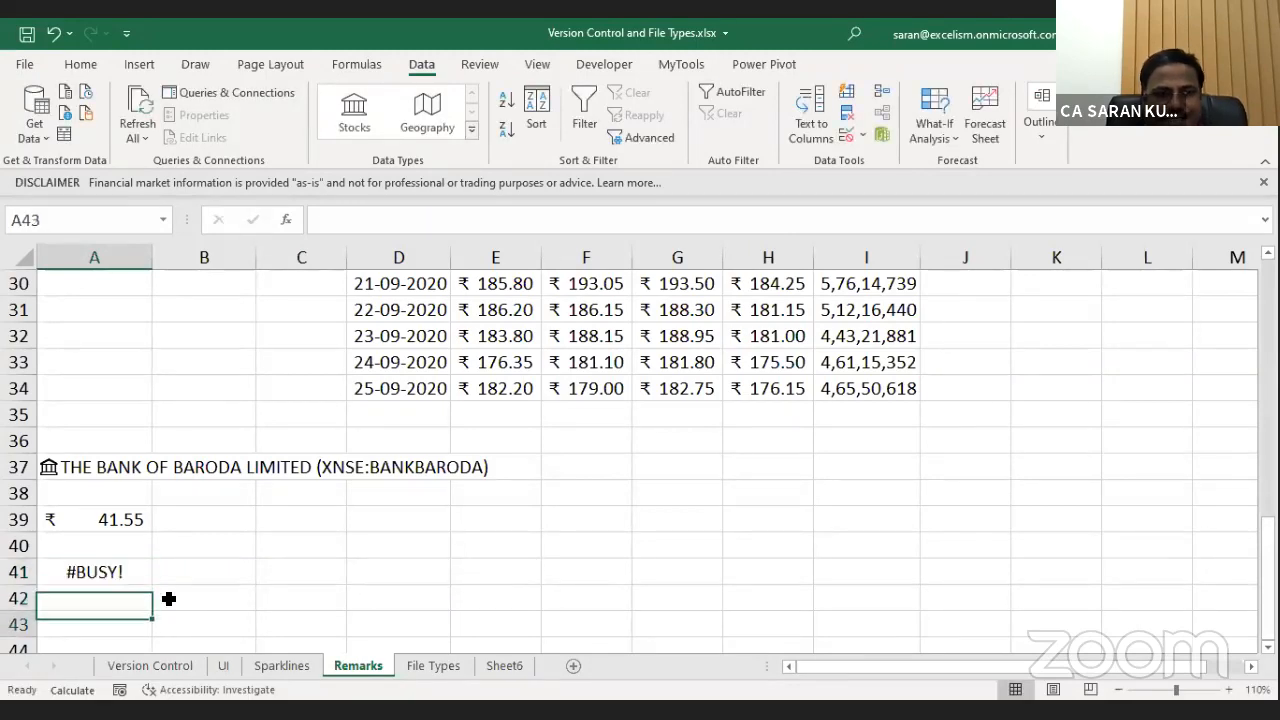
key(Down)
key(Down)
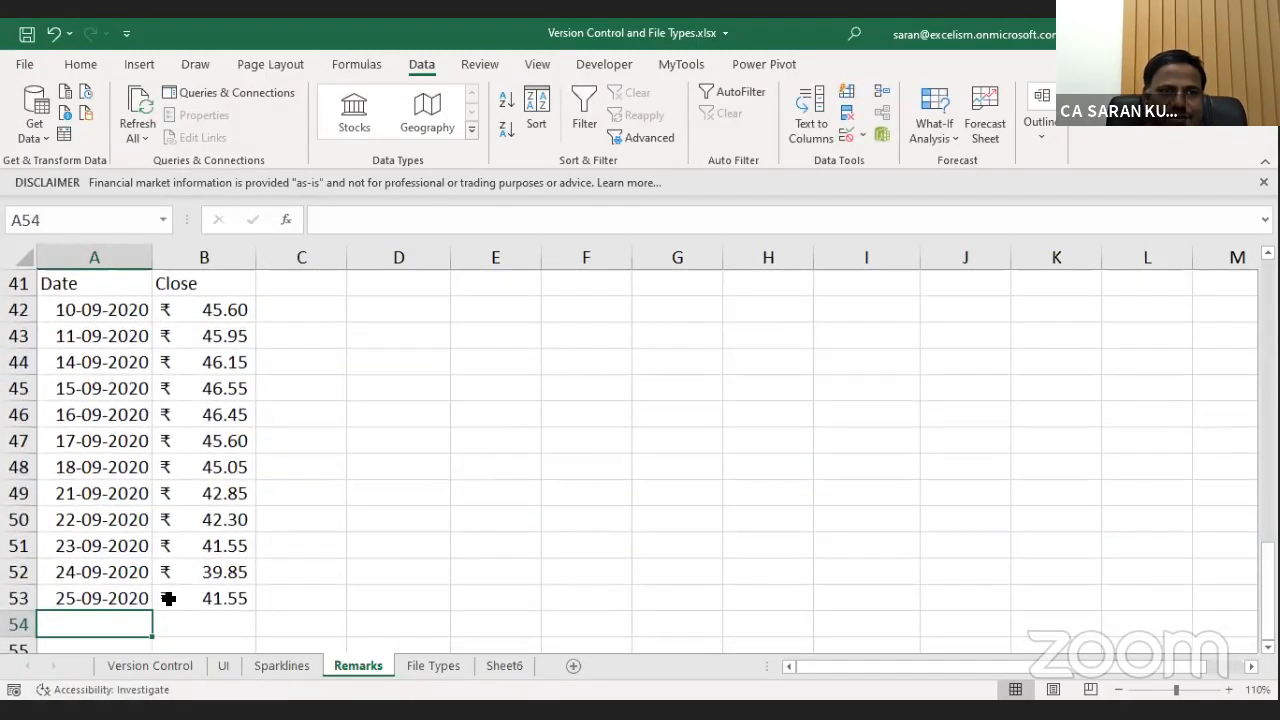
key(Up)
key(Up)
key(Up)
key(ctrl+Up)
key(Up)
key(Up)
key(Up)
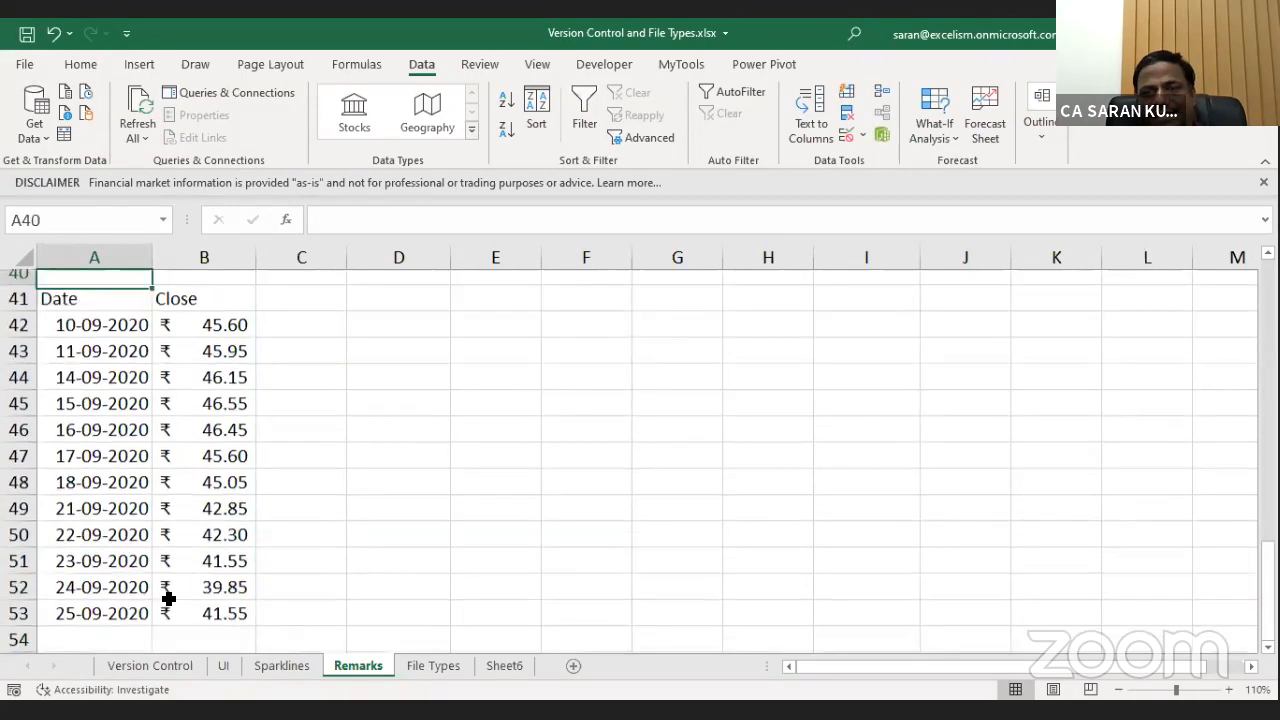
key(Up)
key(Down)
key(Down)
key(Down)
key(Down)
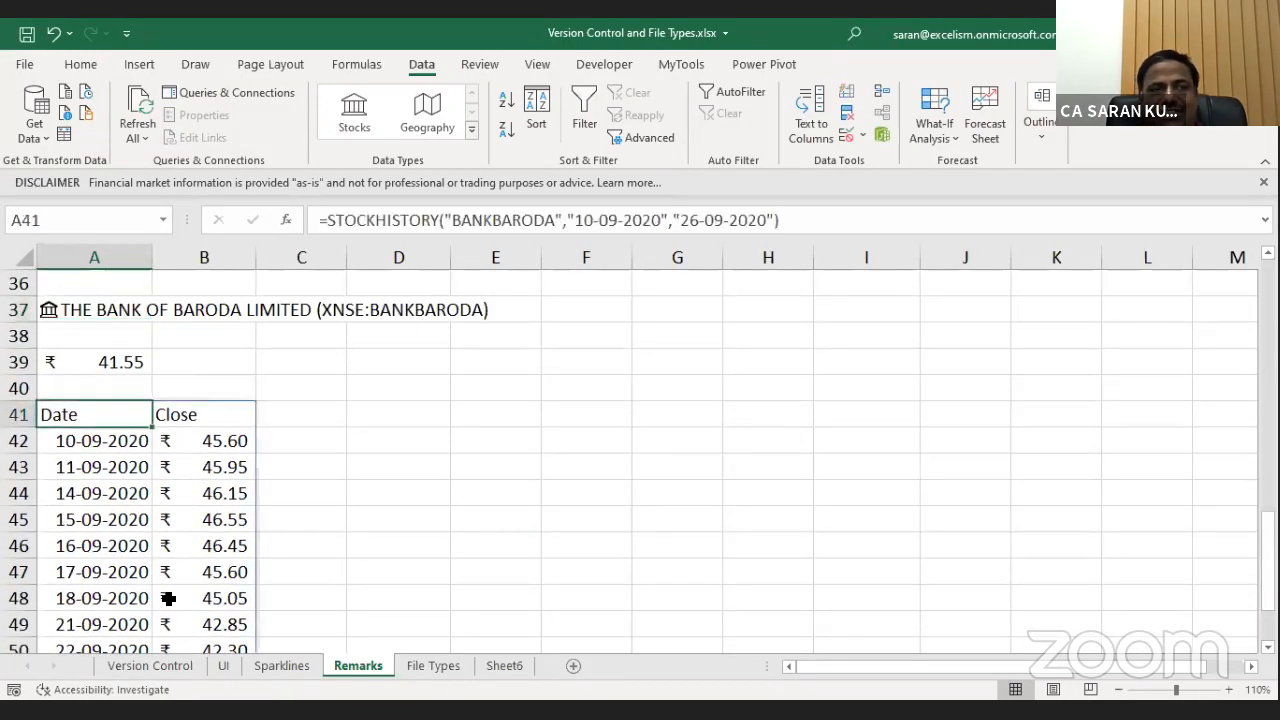
key(Down)
key(Up)
key(Up)
key(Up)
key(Up)
key(Up)
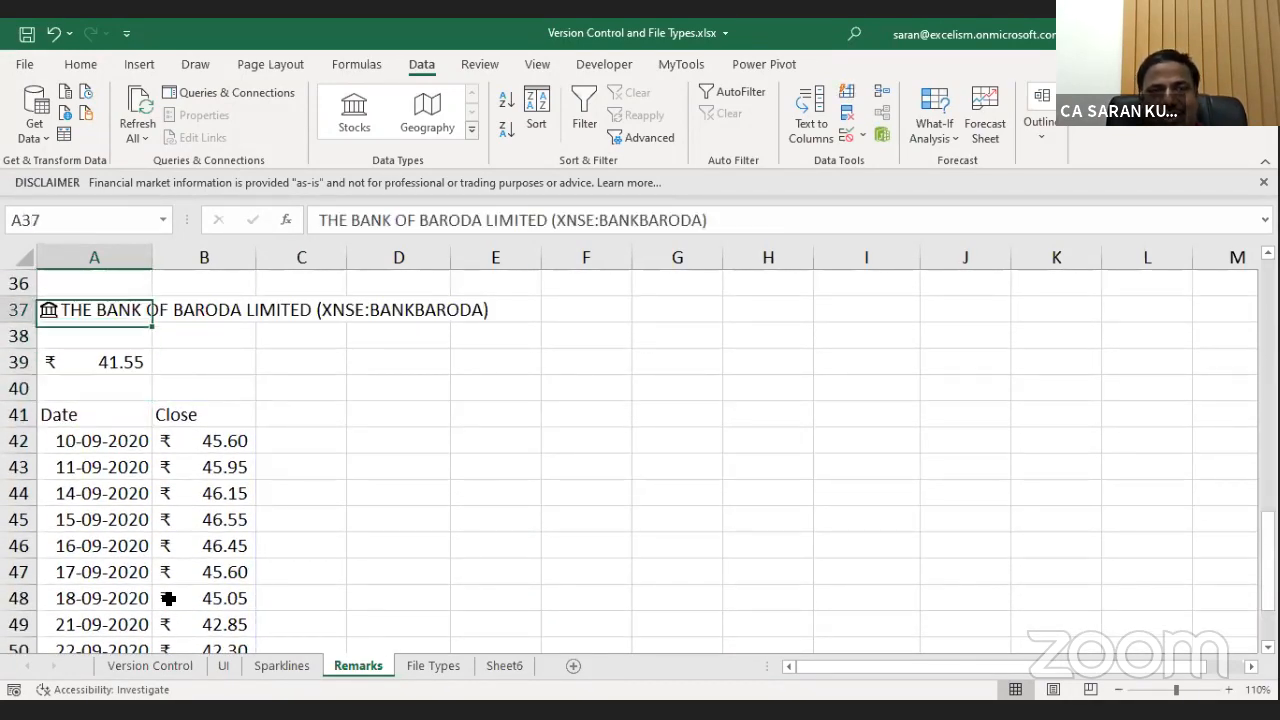